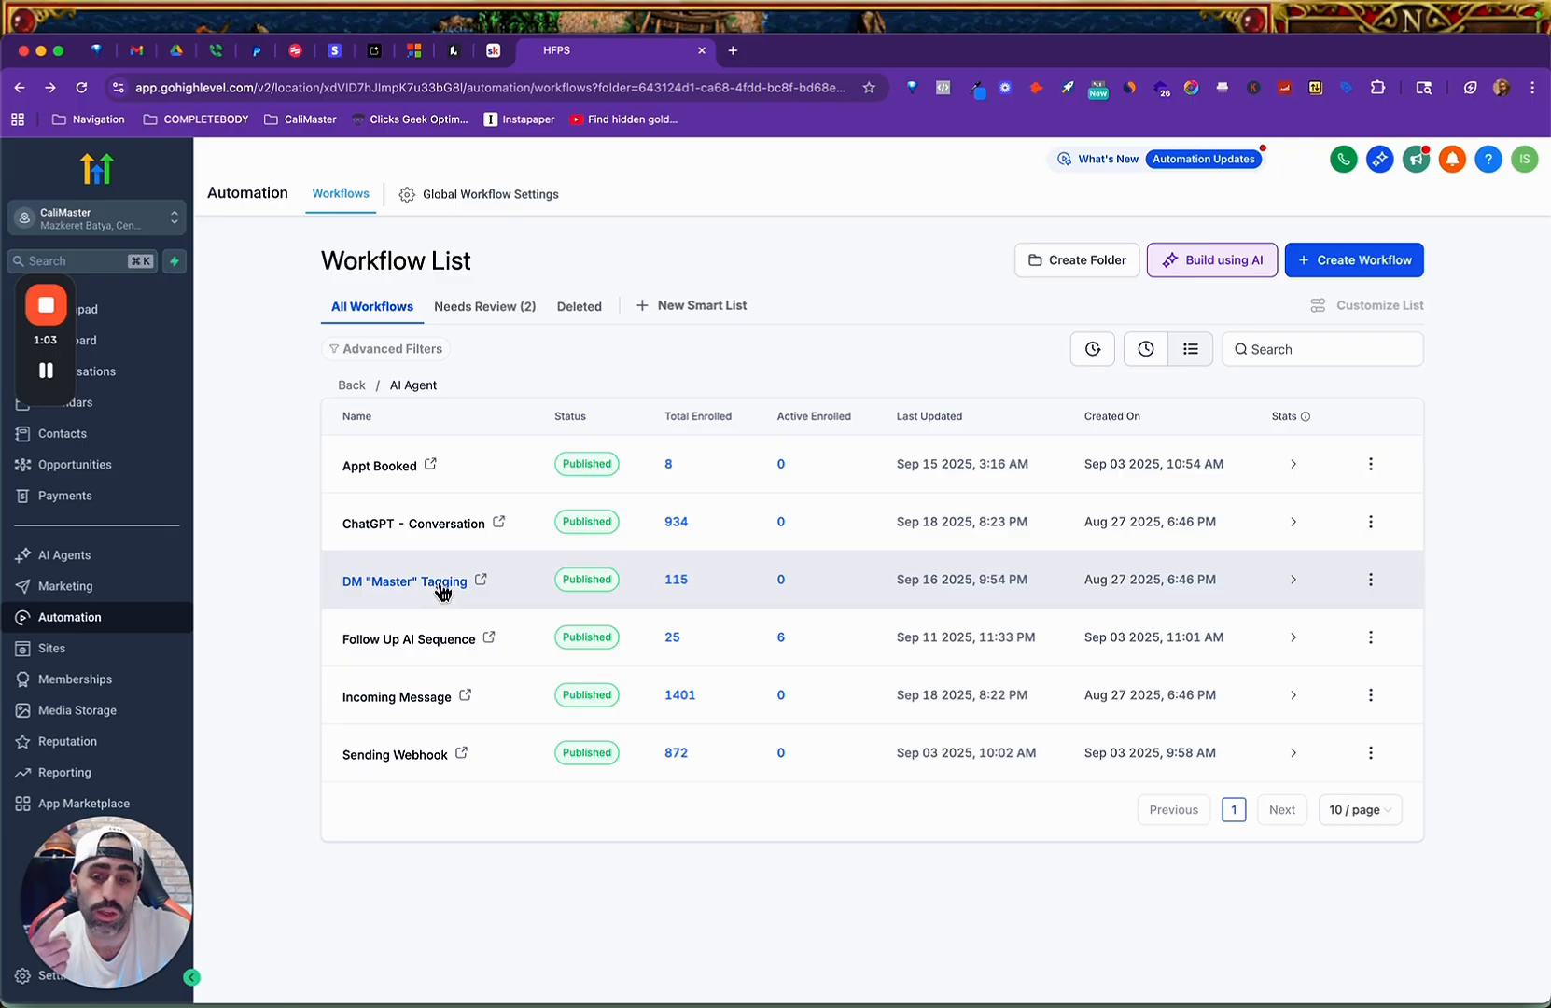
Review the DM "Master" Tagging workflow and its Instagram Replied trigger filters, then return to the workflow list.
click(444, 584)
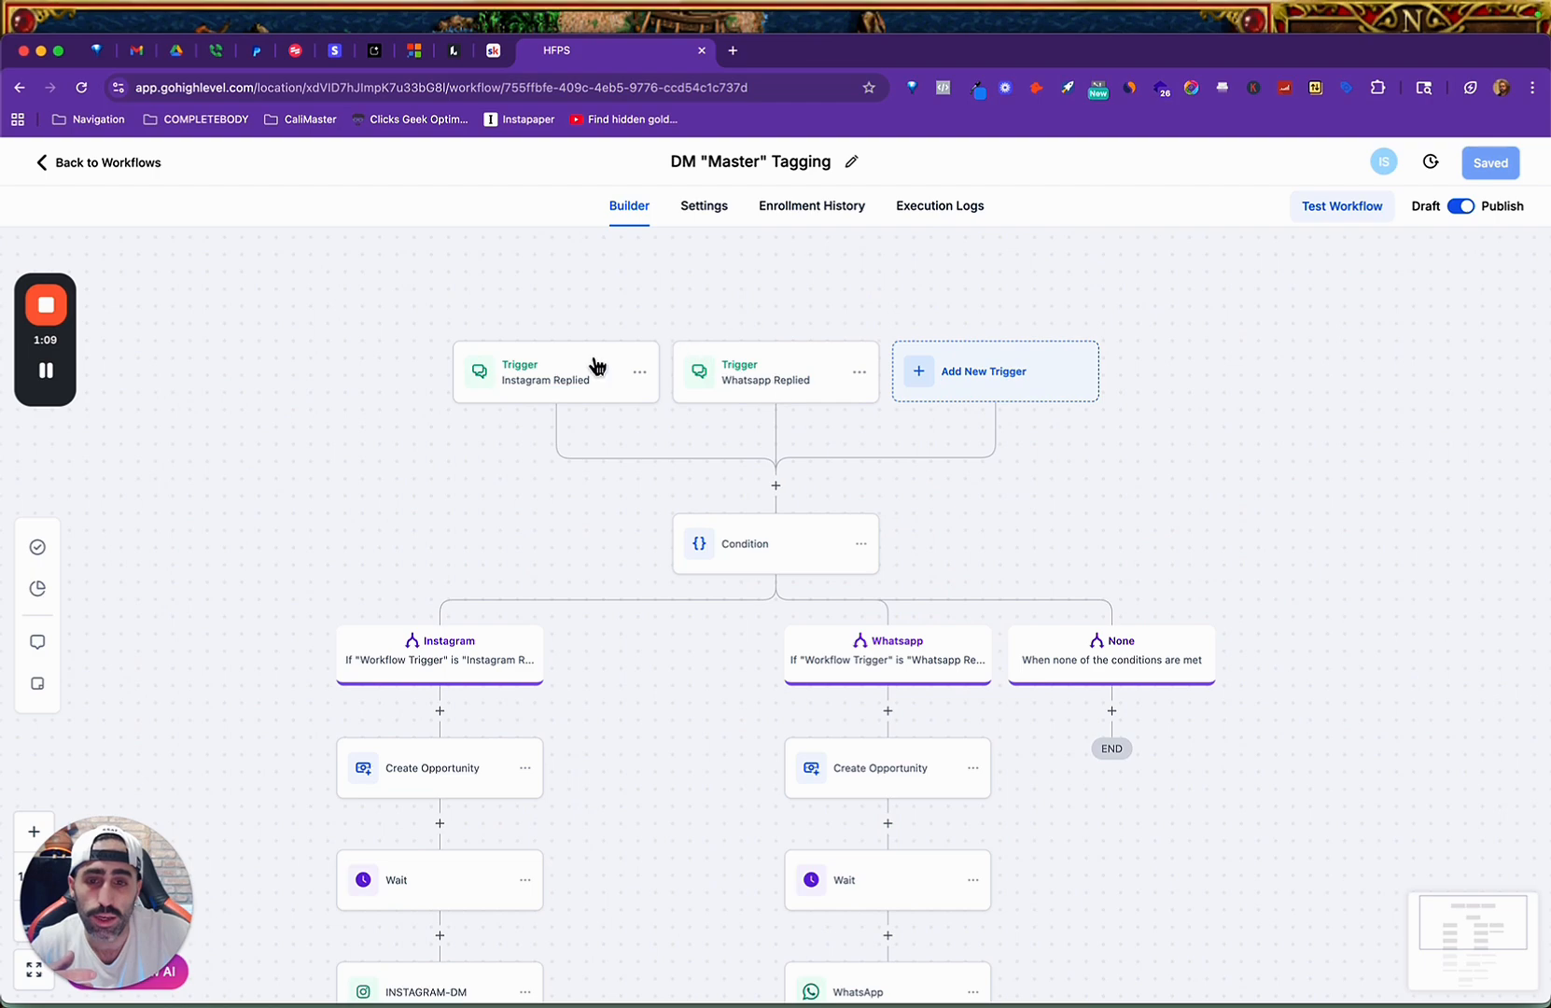
click(607, 372)
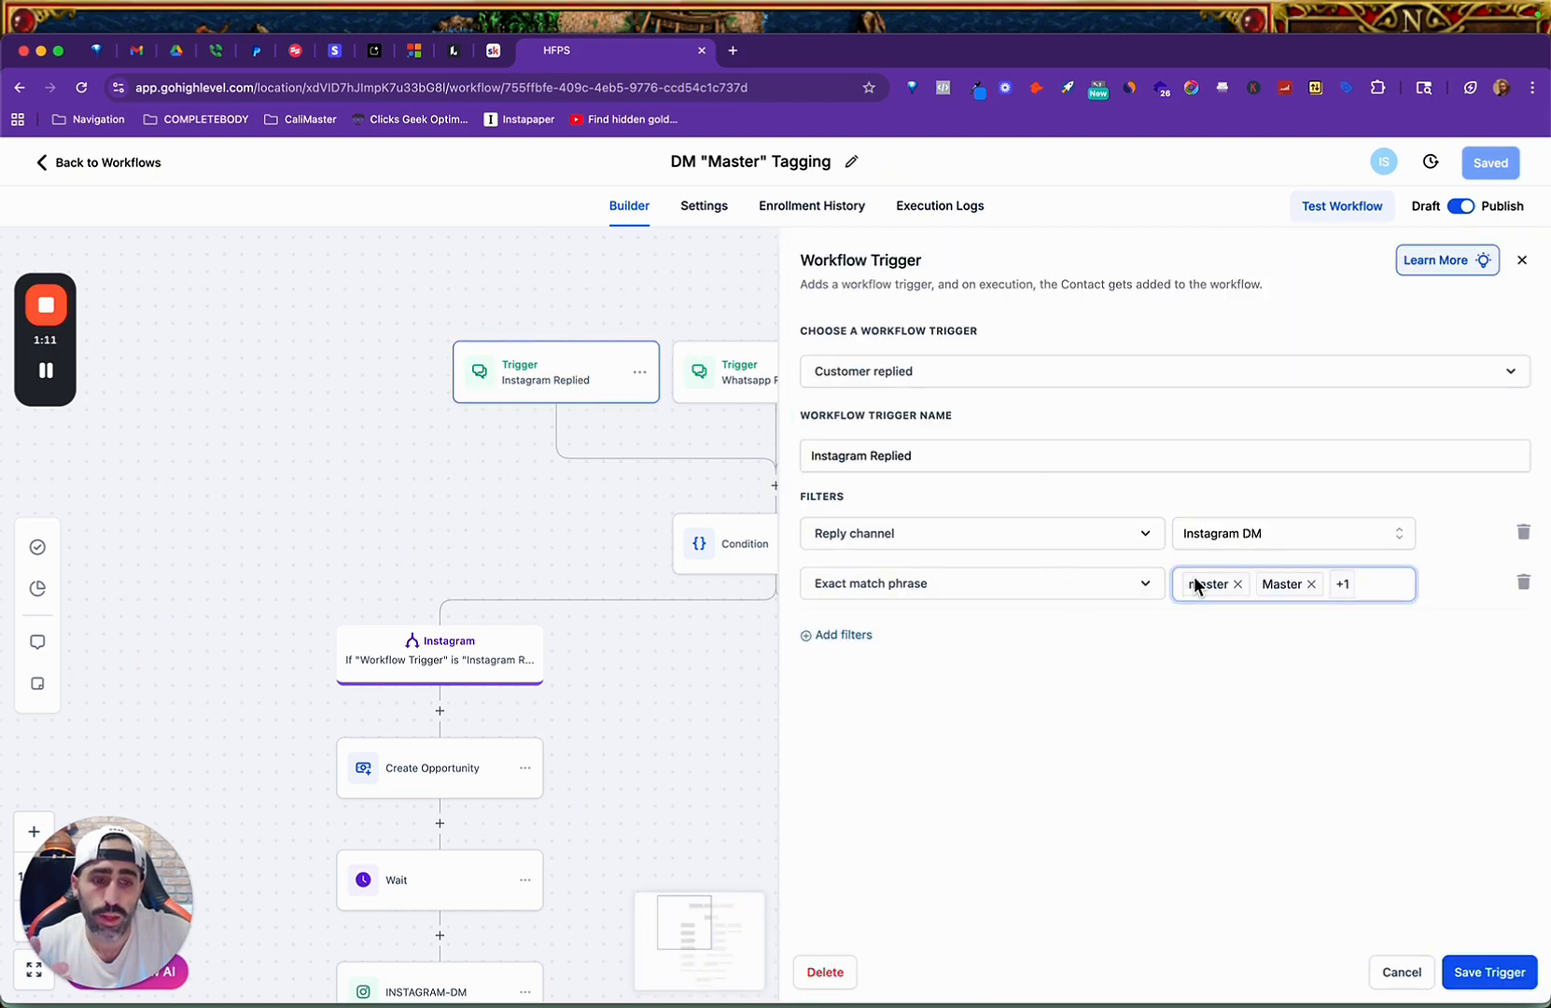
click(1391, 962)
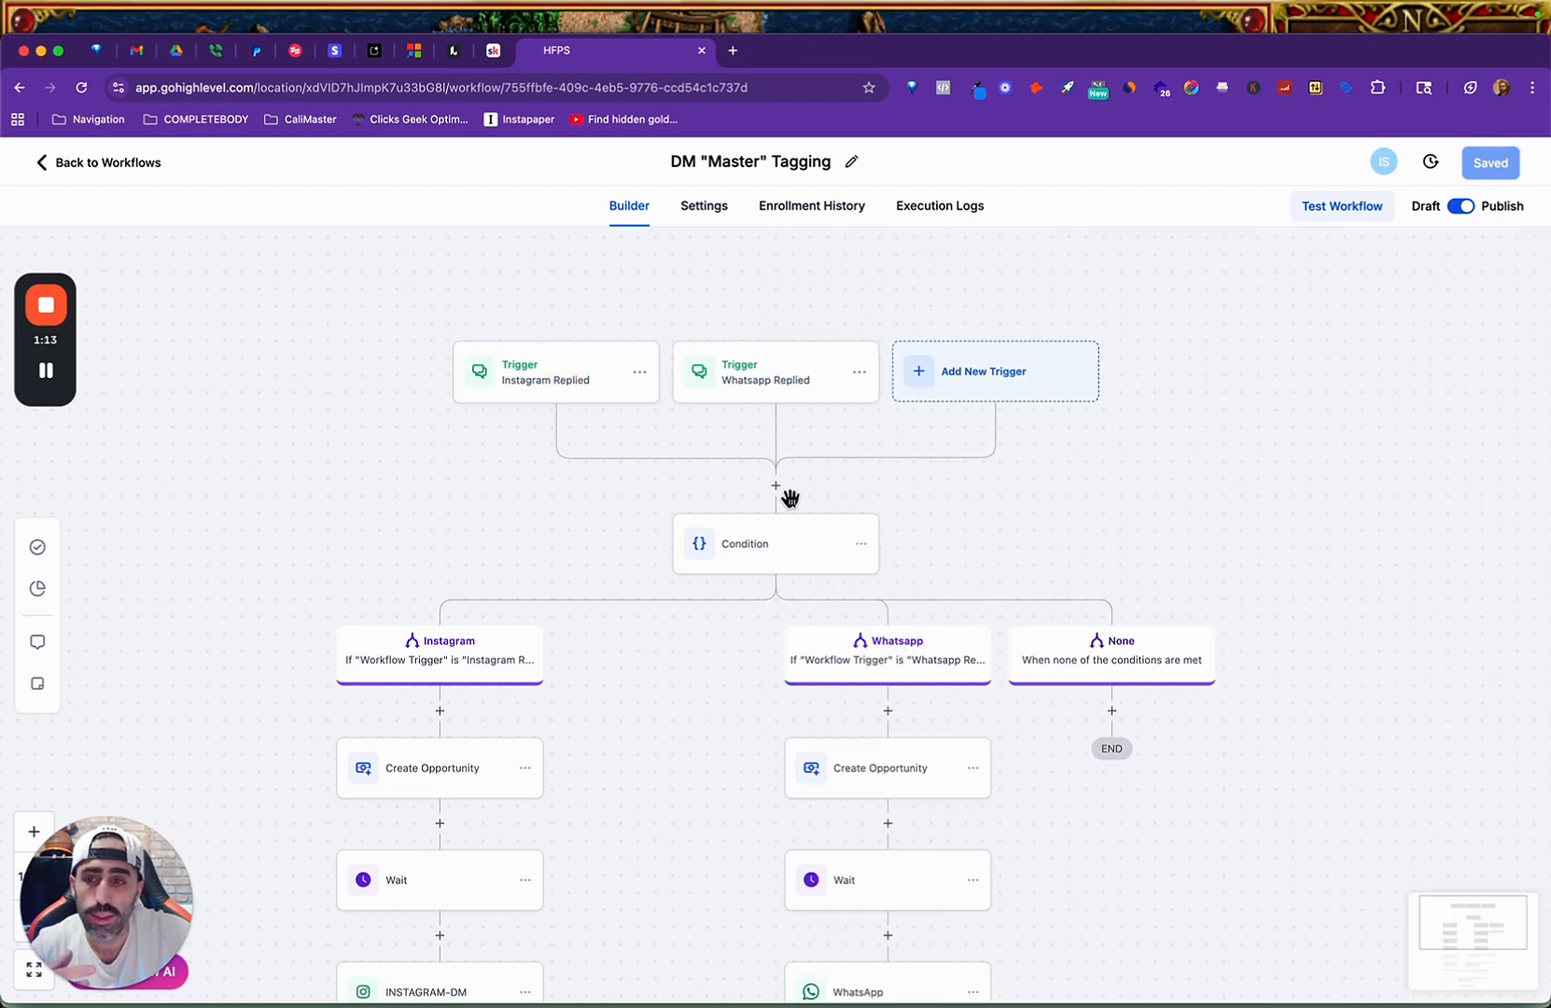
click(115, 164)
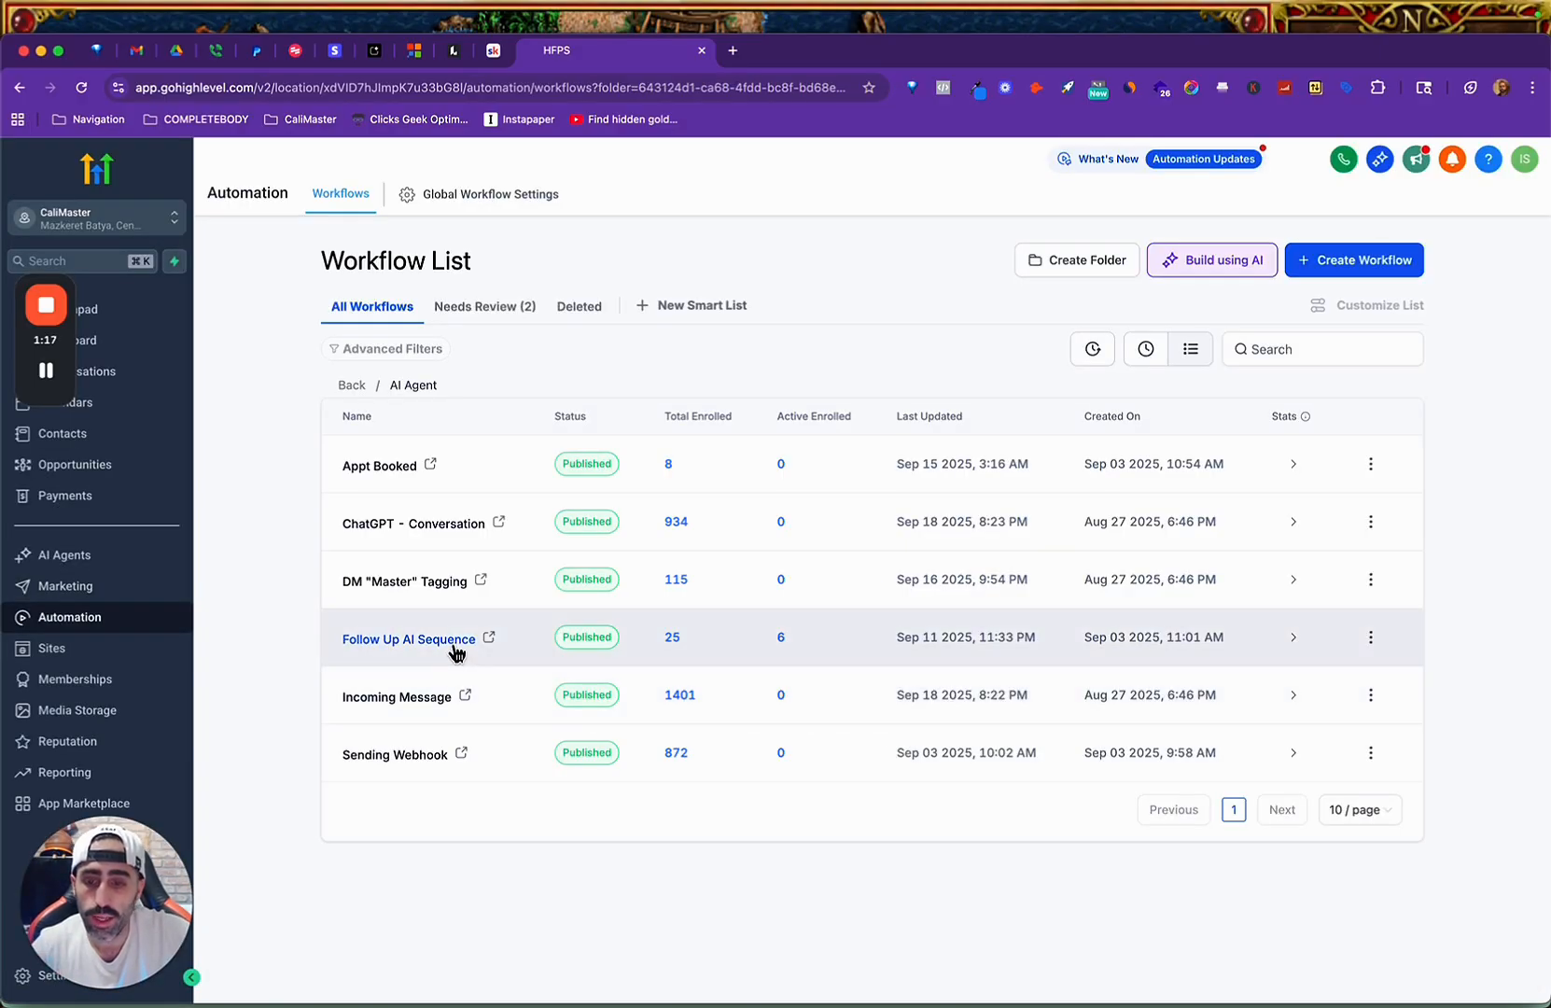
Examine the Incoming Message workflow's Instagram branch, including its tag, math operation and message-count conditions, and return to the workflow list.
click(418, 709)
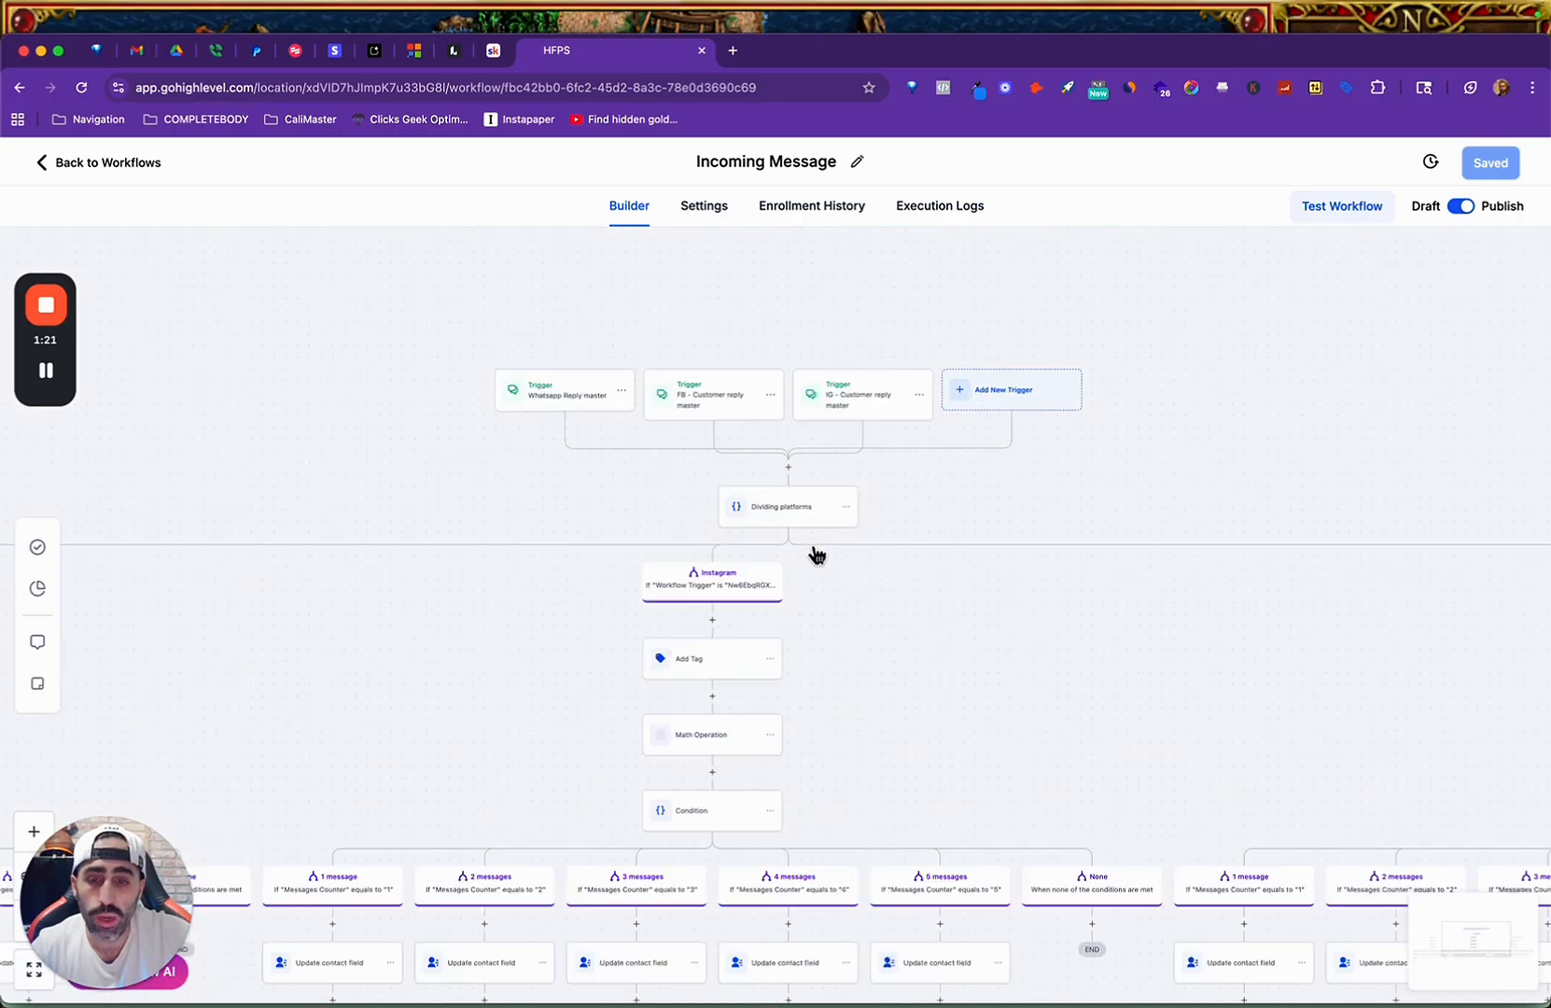
scroll(814, 553, down, 8)
scroll(775, 583, down, 4)
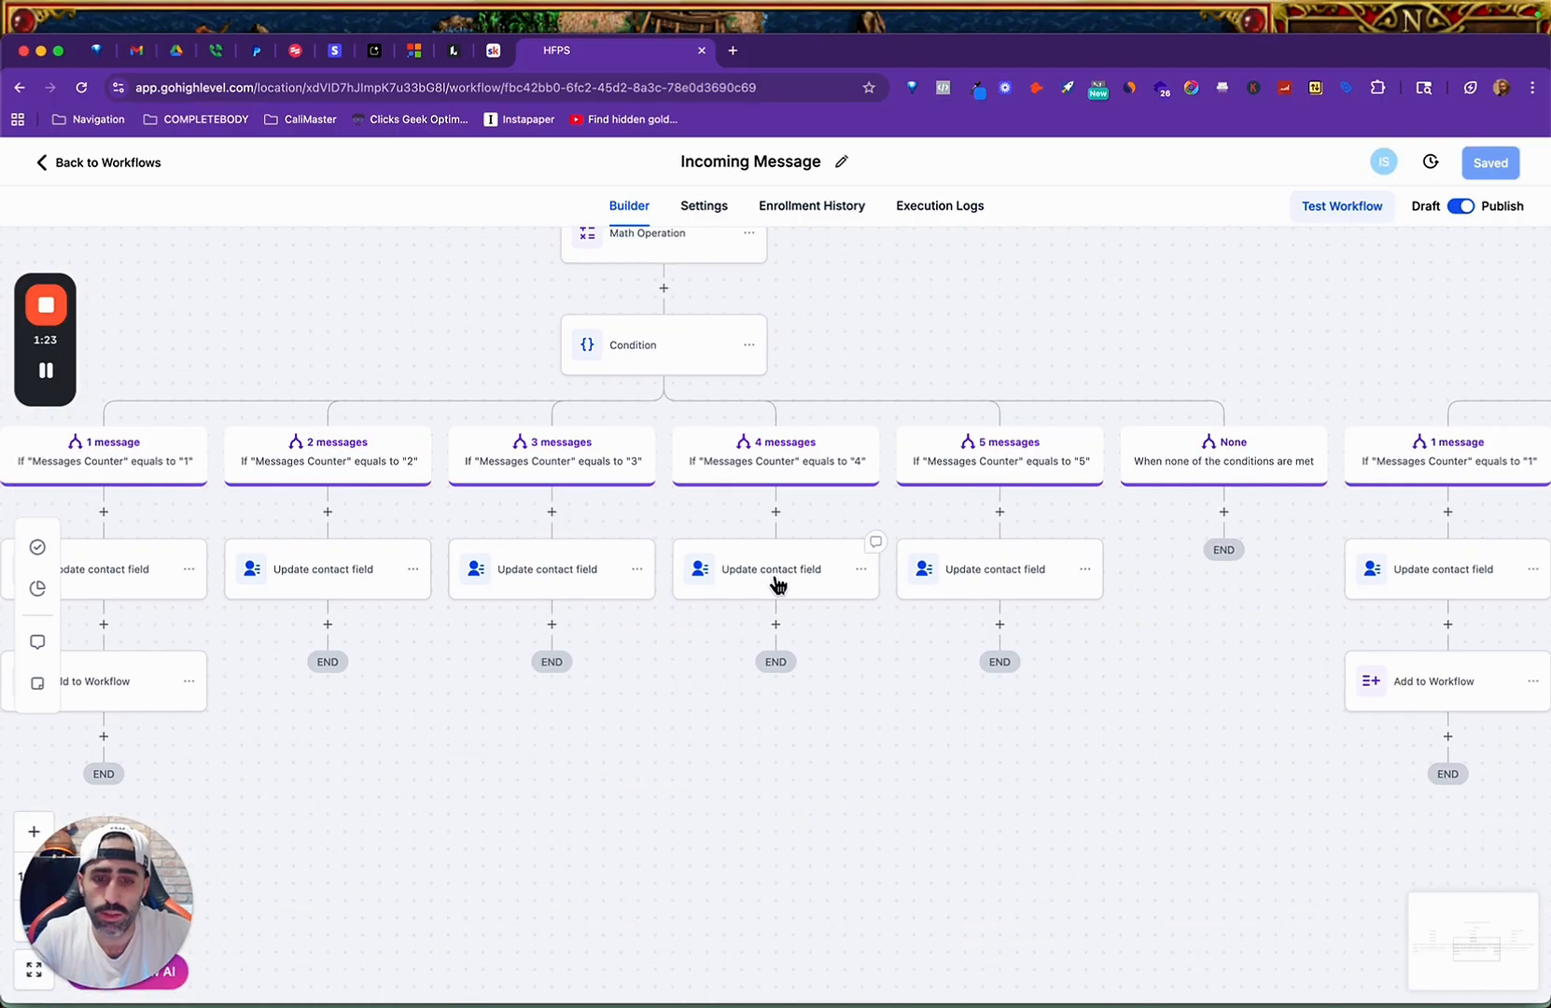
scroll(797, 569, down, 2)
scroll(802, 540, up, 4)
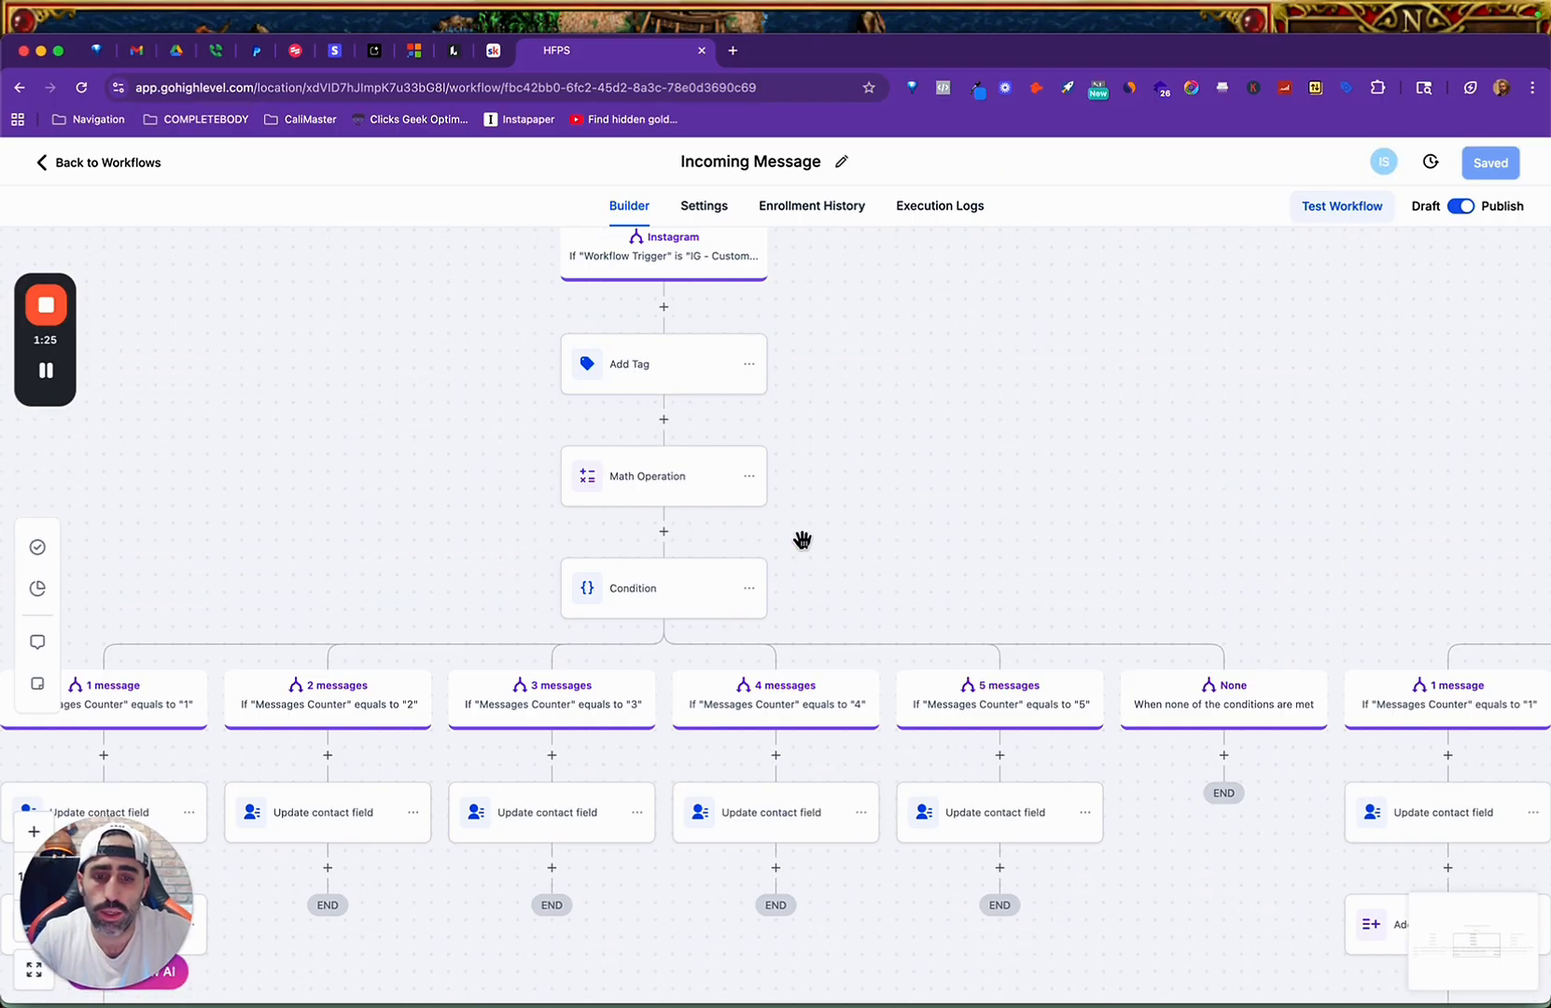
scroll(803, 540, down, 1)
scroll(803, 539, right, 1)
scroll(803, 540, up, 2)
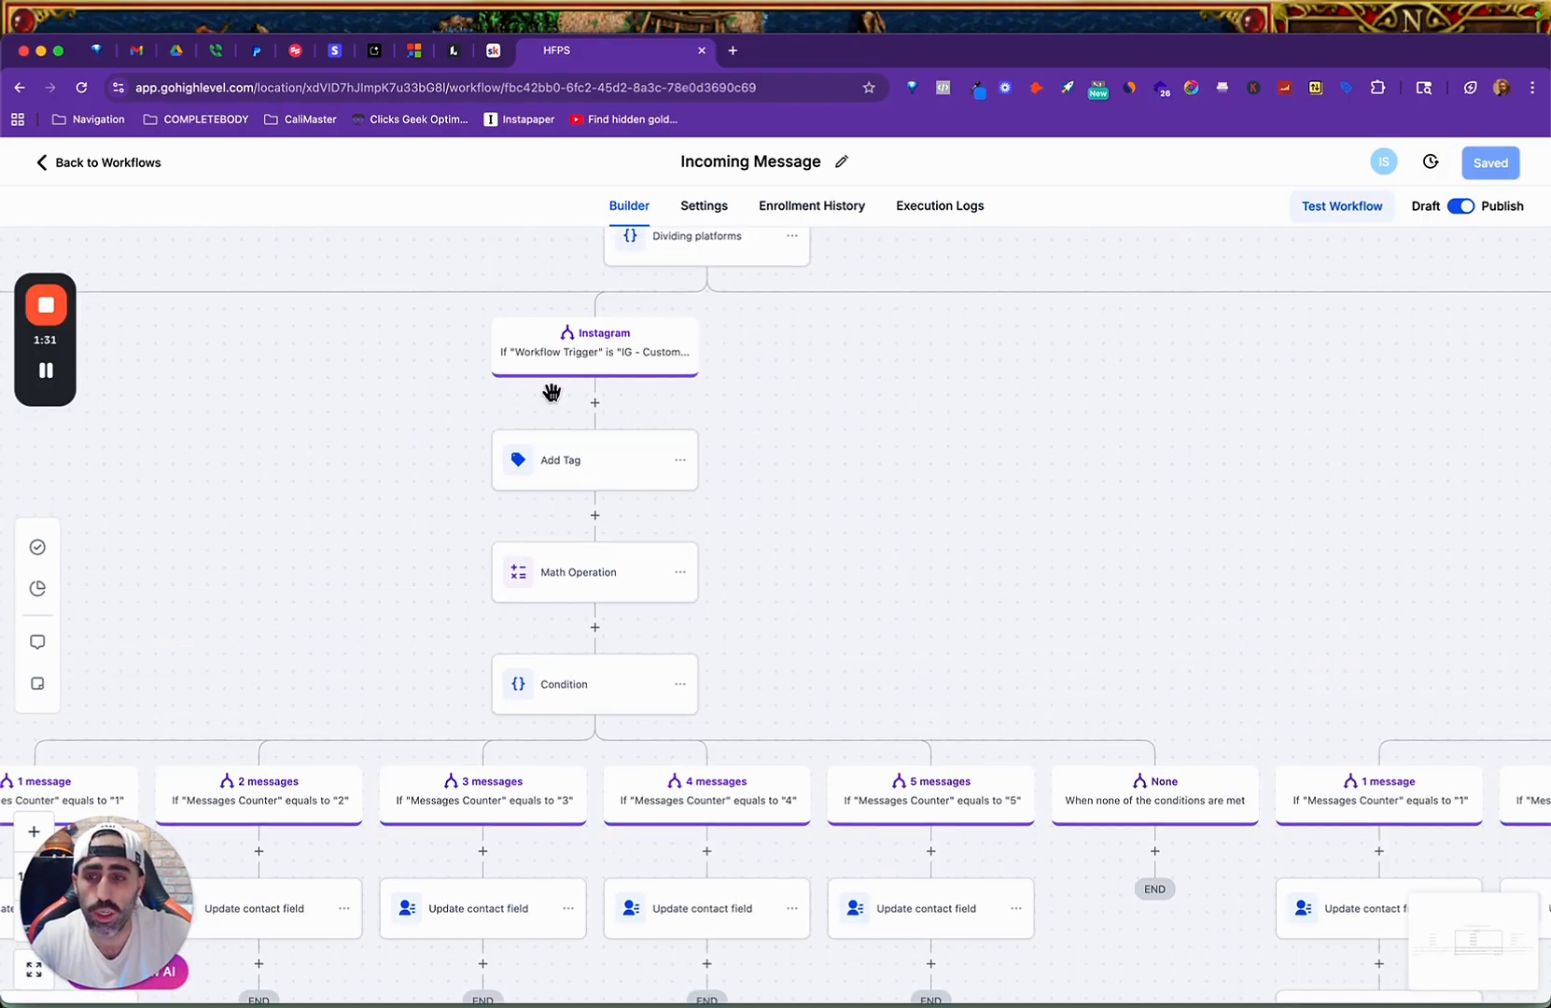
click(117, 163)
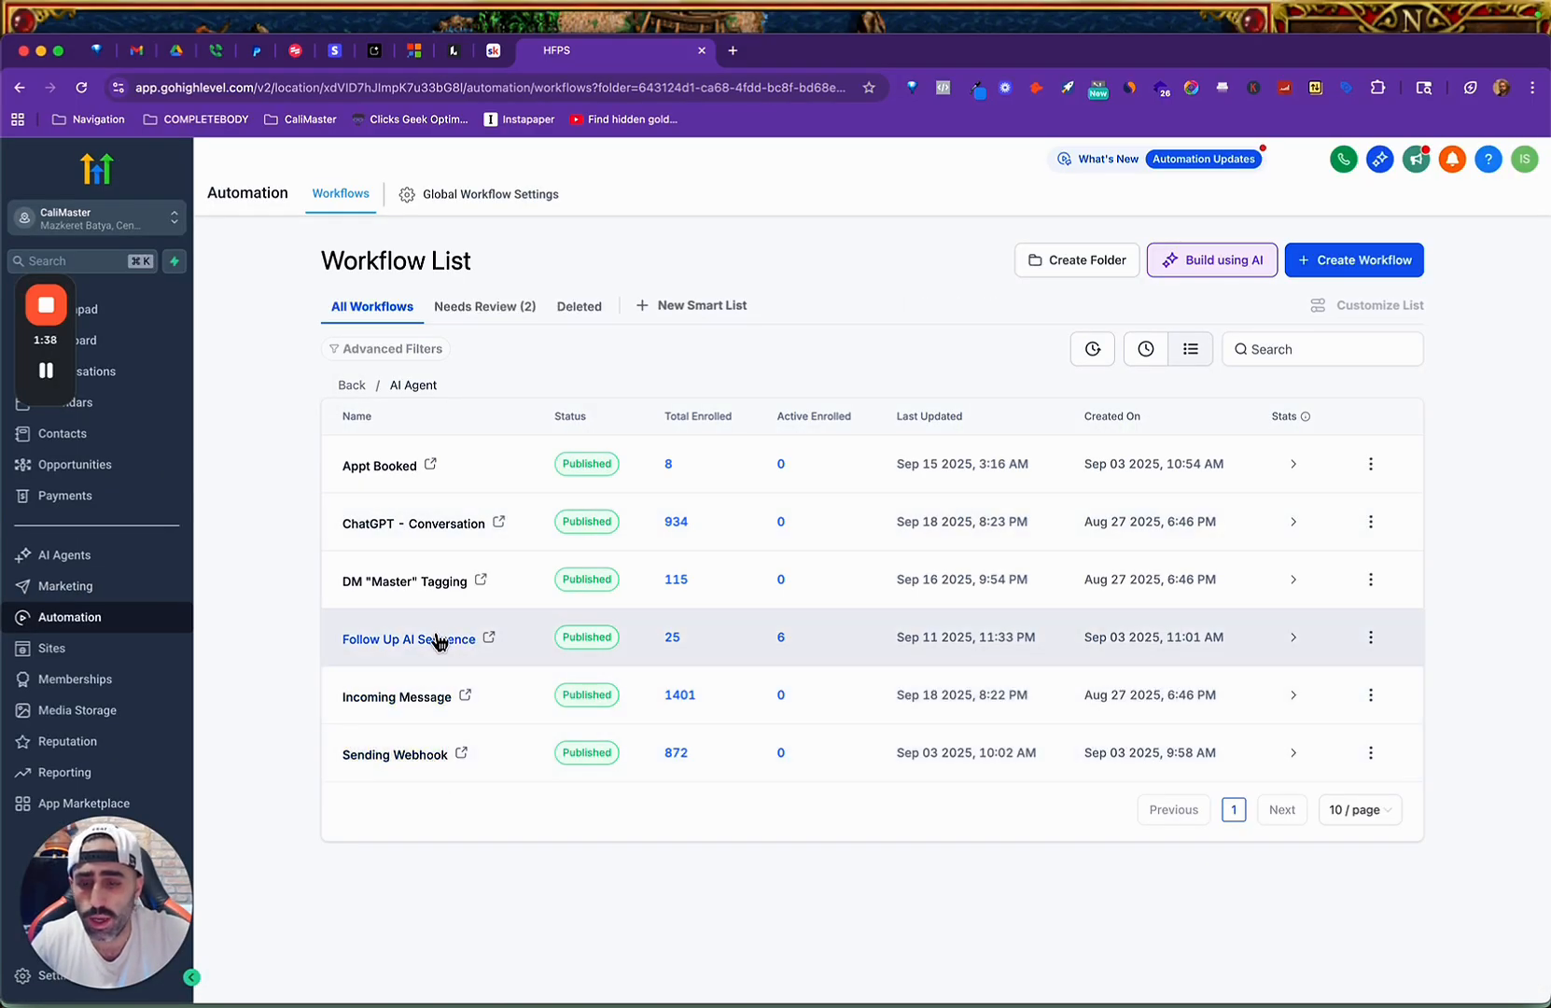
Review the action sequence of the Sending Webhook workflow and the tag-based branches of the ChatGPT - Conversation workflow.
click(400, 756)
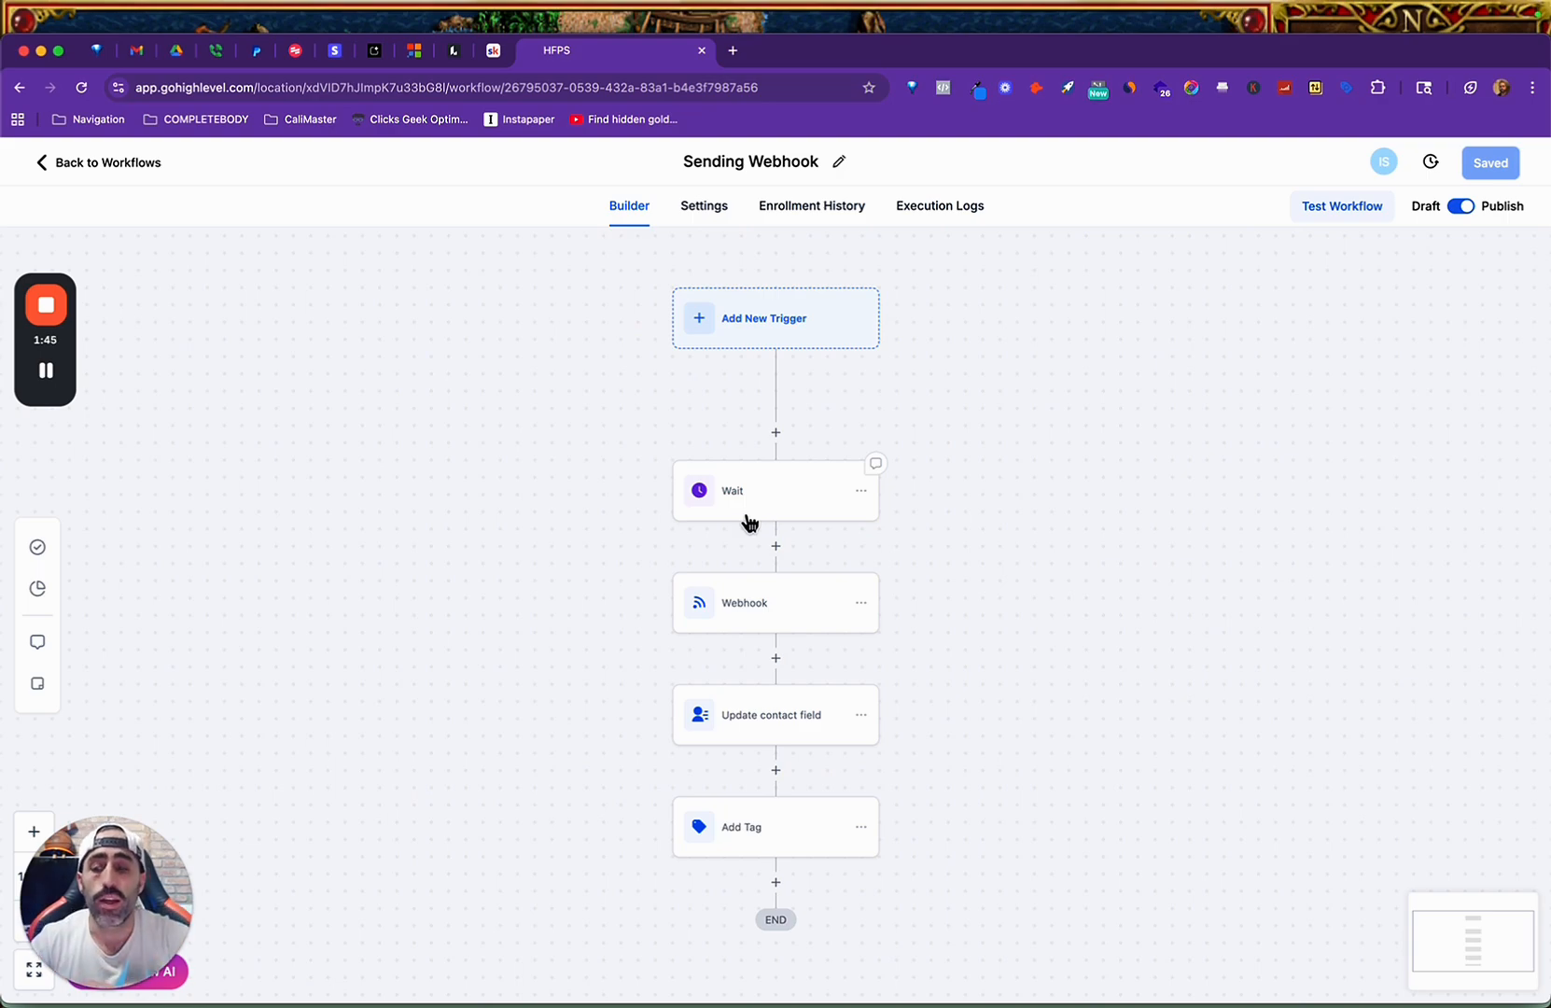
click(130, 162)
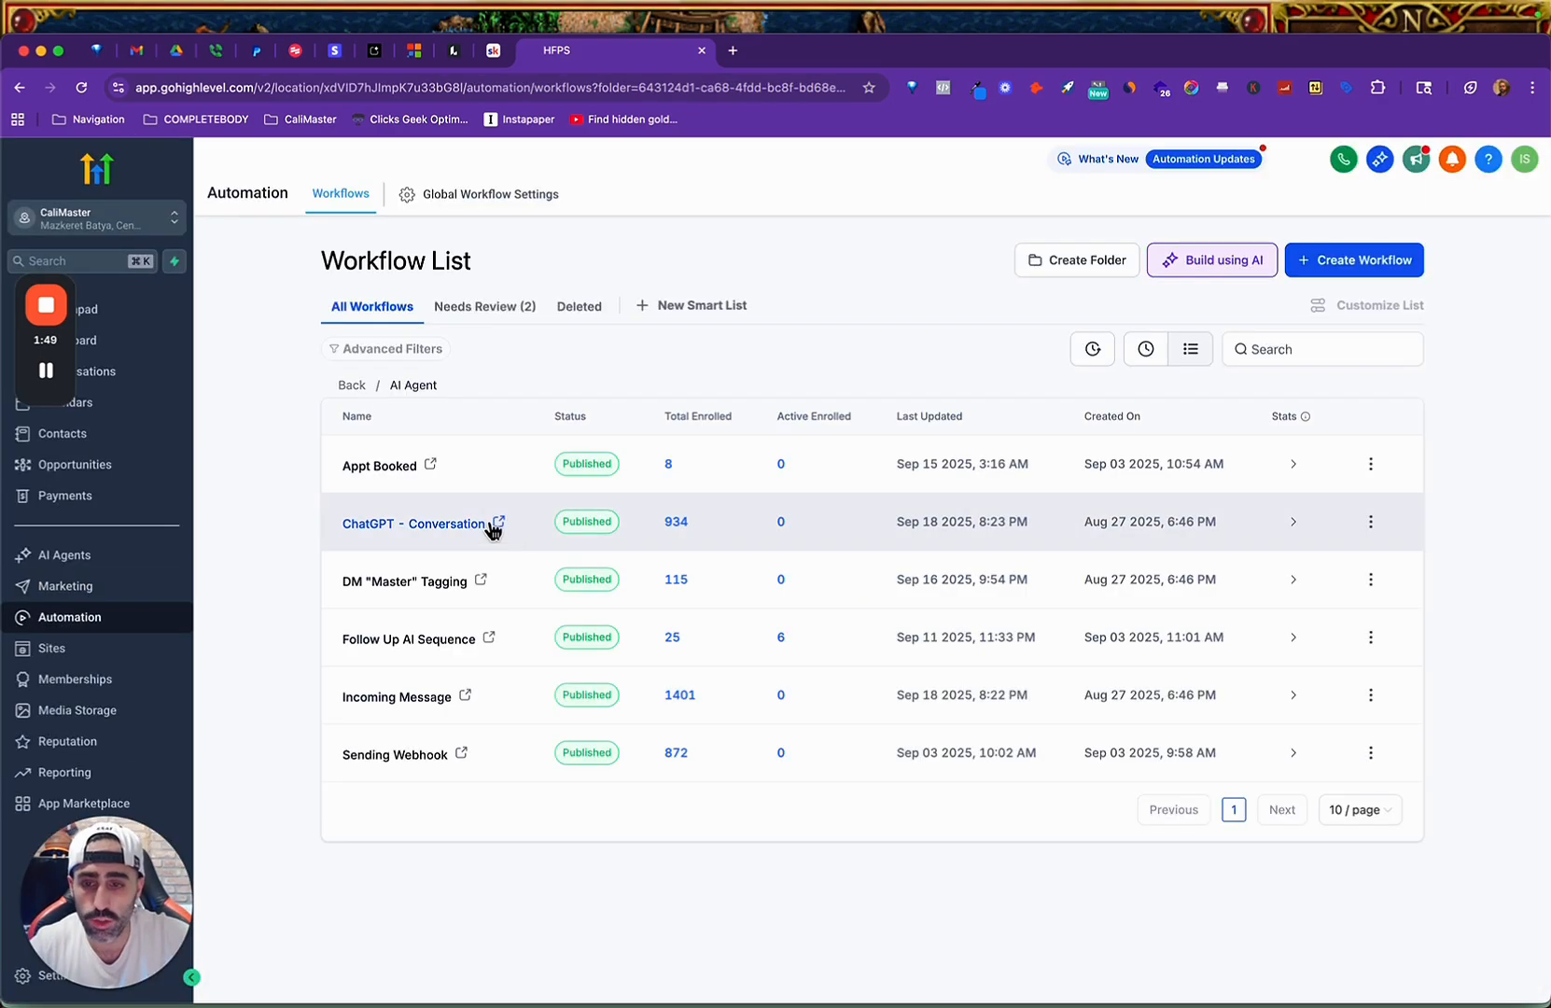
click(443, 532)
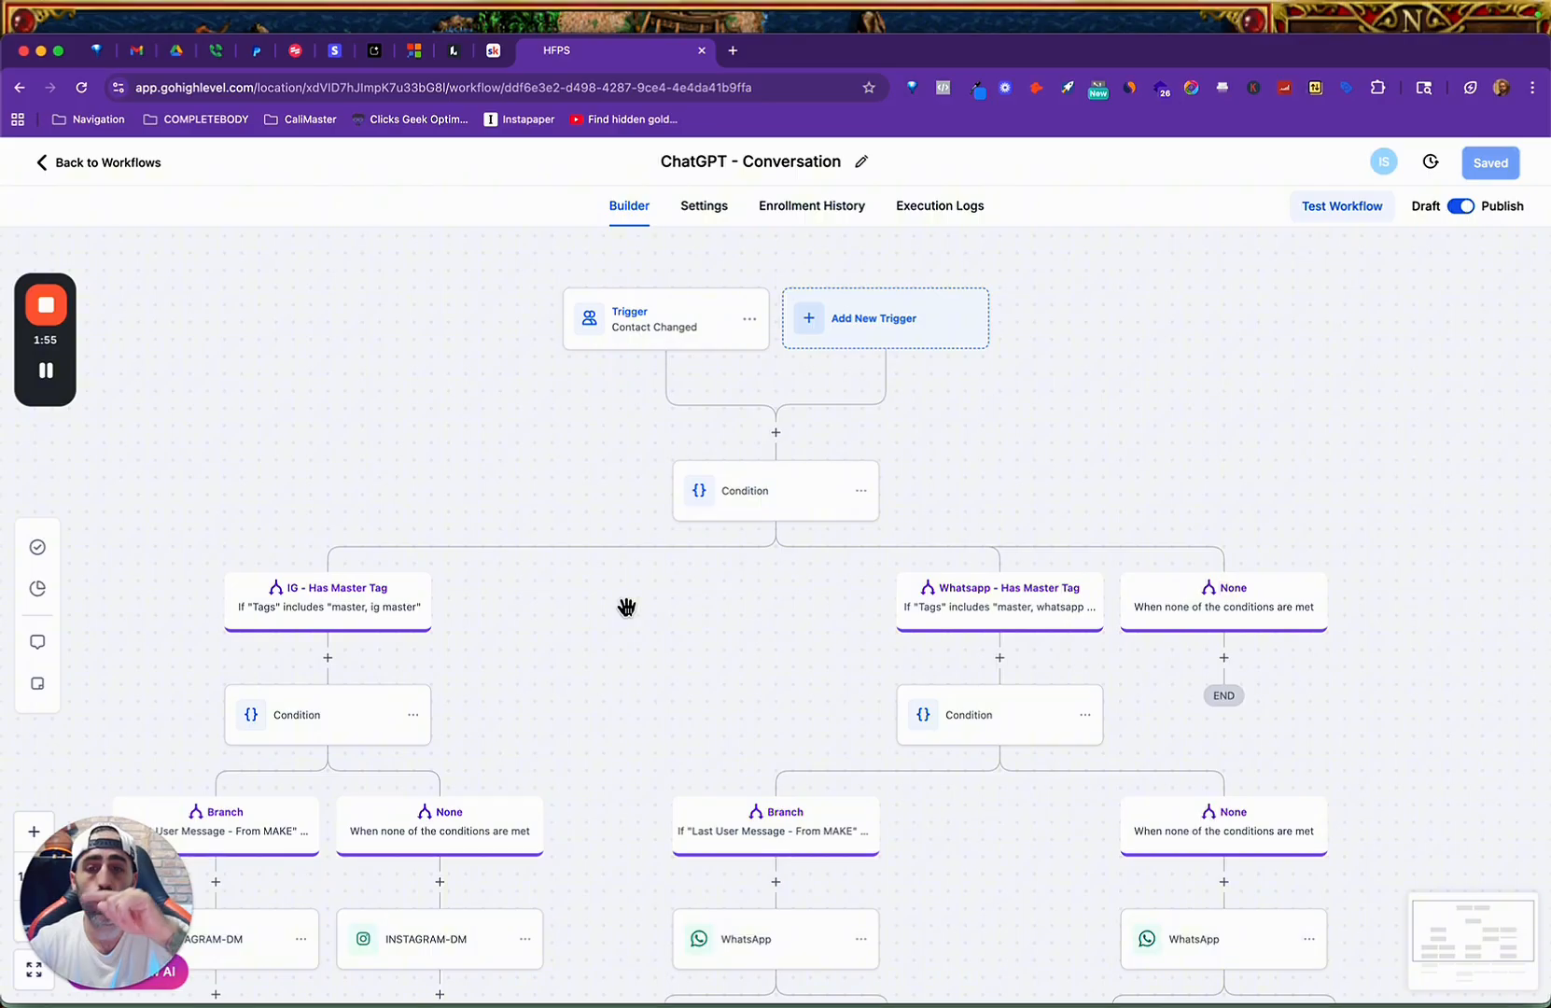
scroll(635, 593, down, 3)
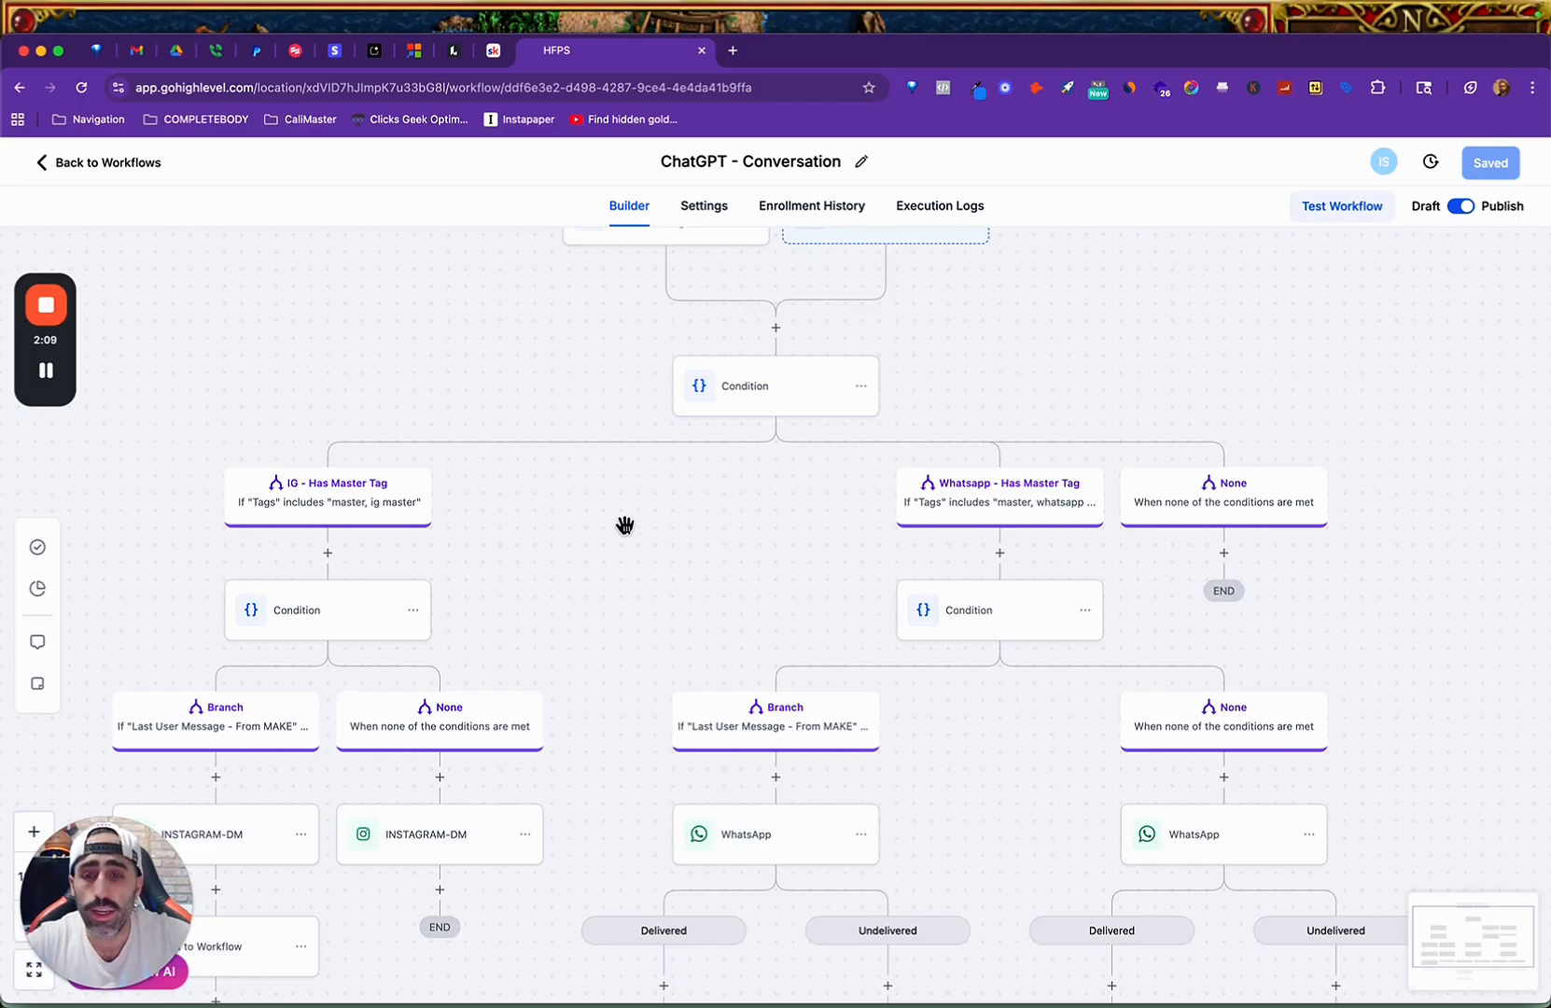
Switch to the HFBP account's workflow list window and create a folder named "Ai Agent - DM Mastery".
key(ctrl+Up)
click(1150, 361)
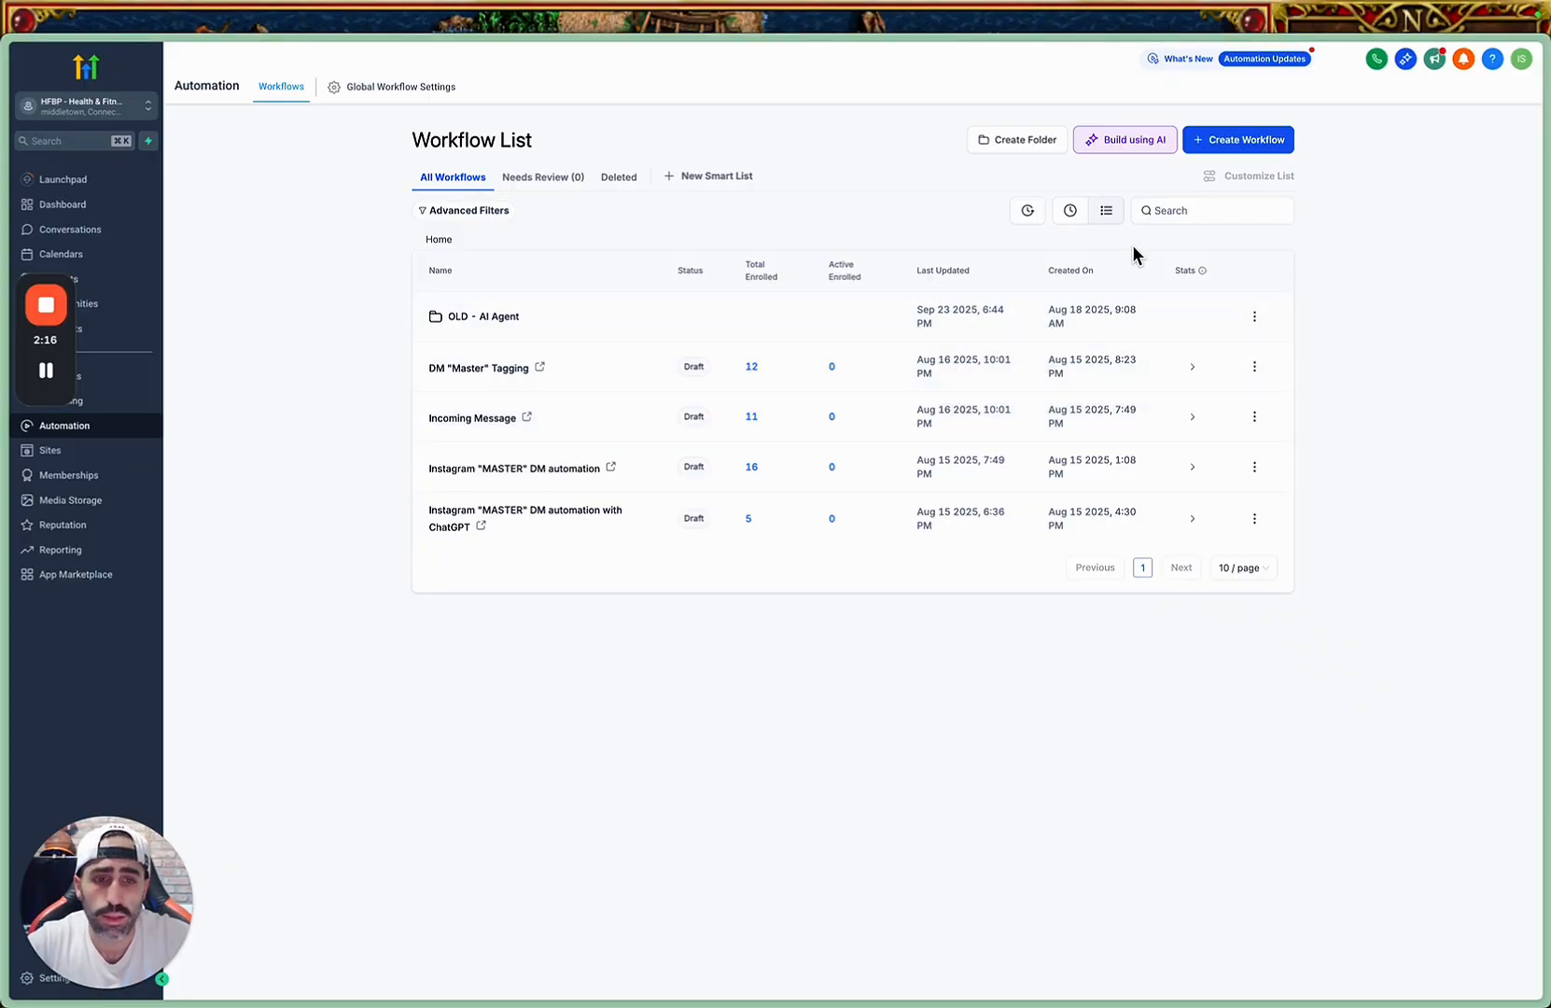
click(1020, 144)
click(780, 571)
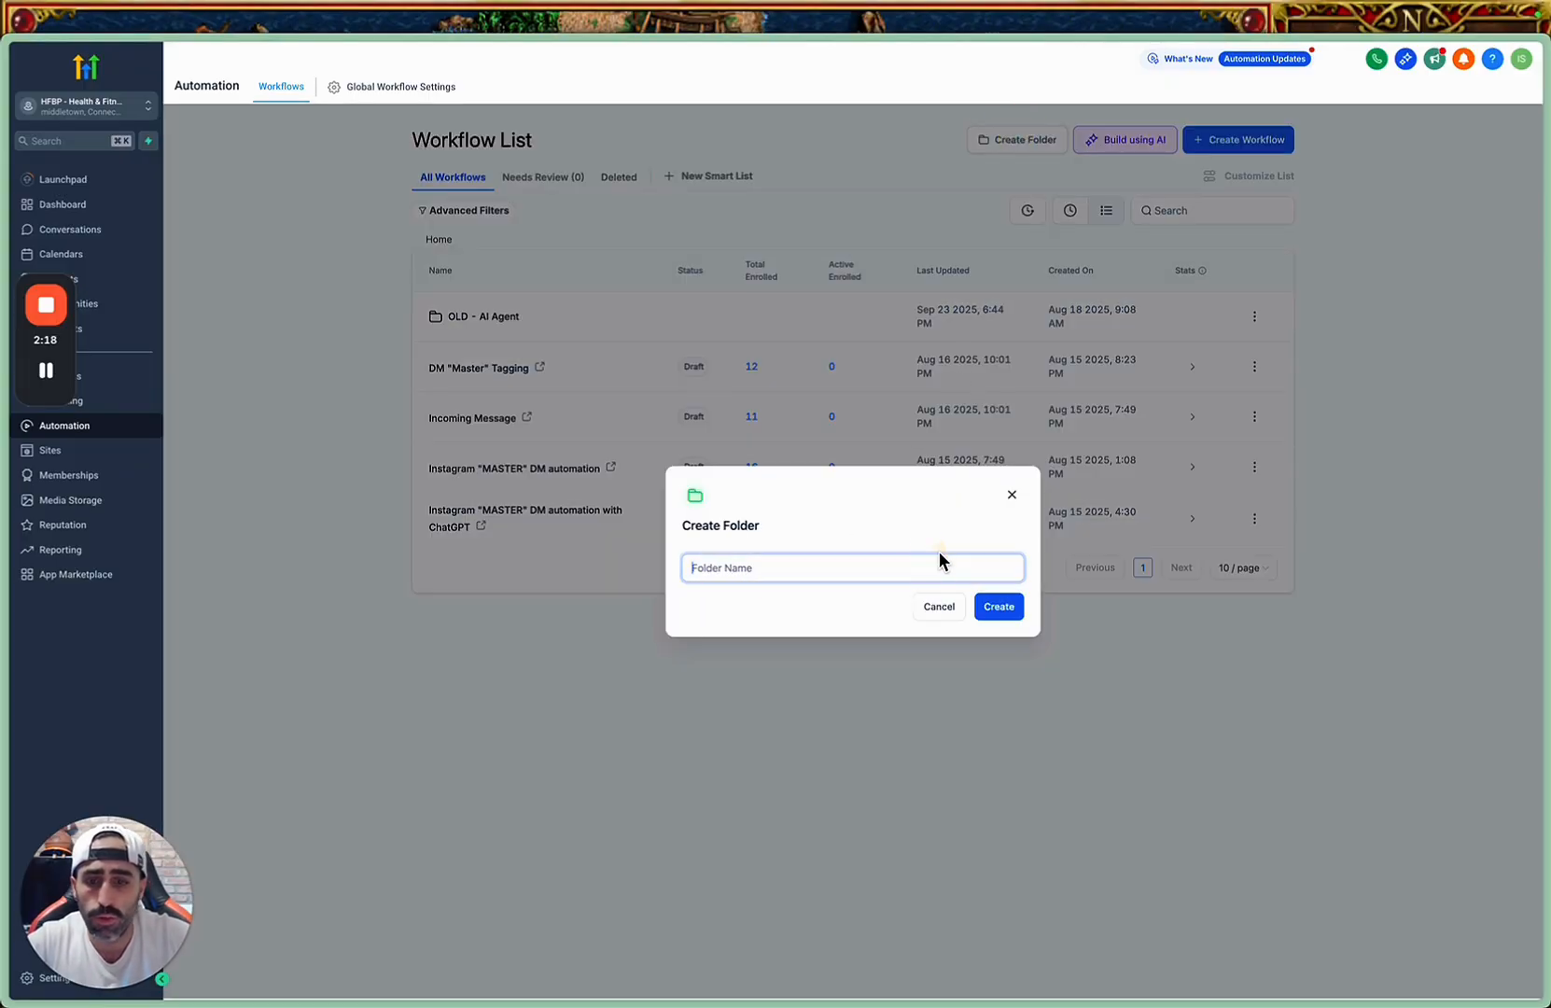
text(Ai )
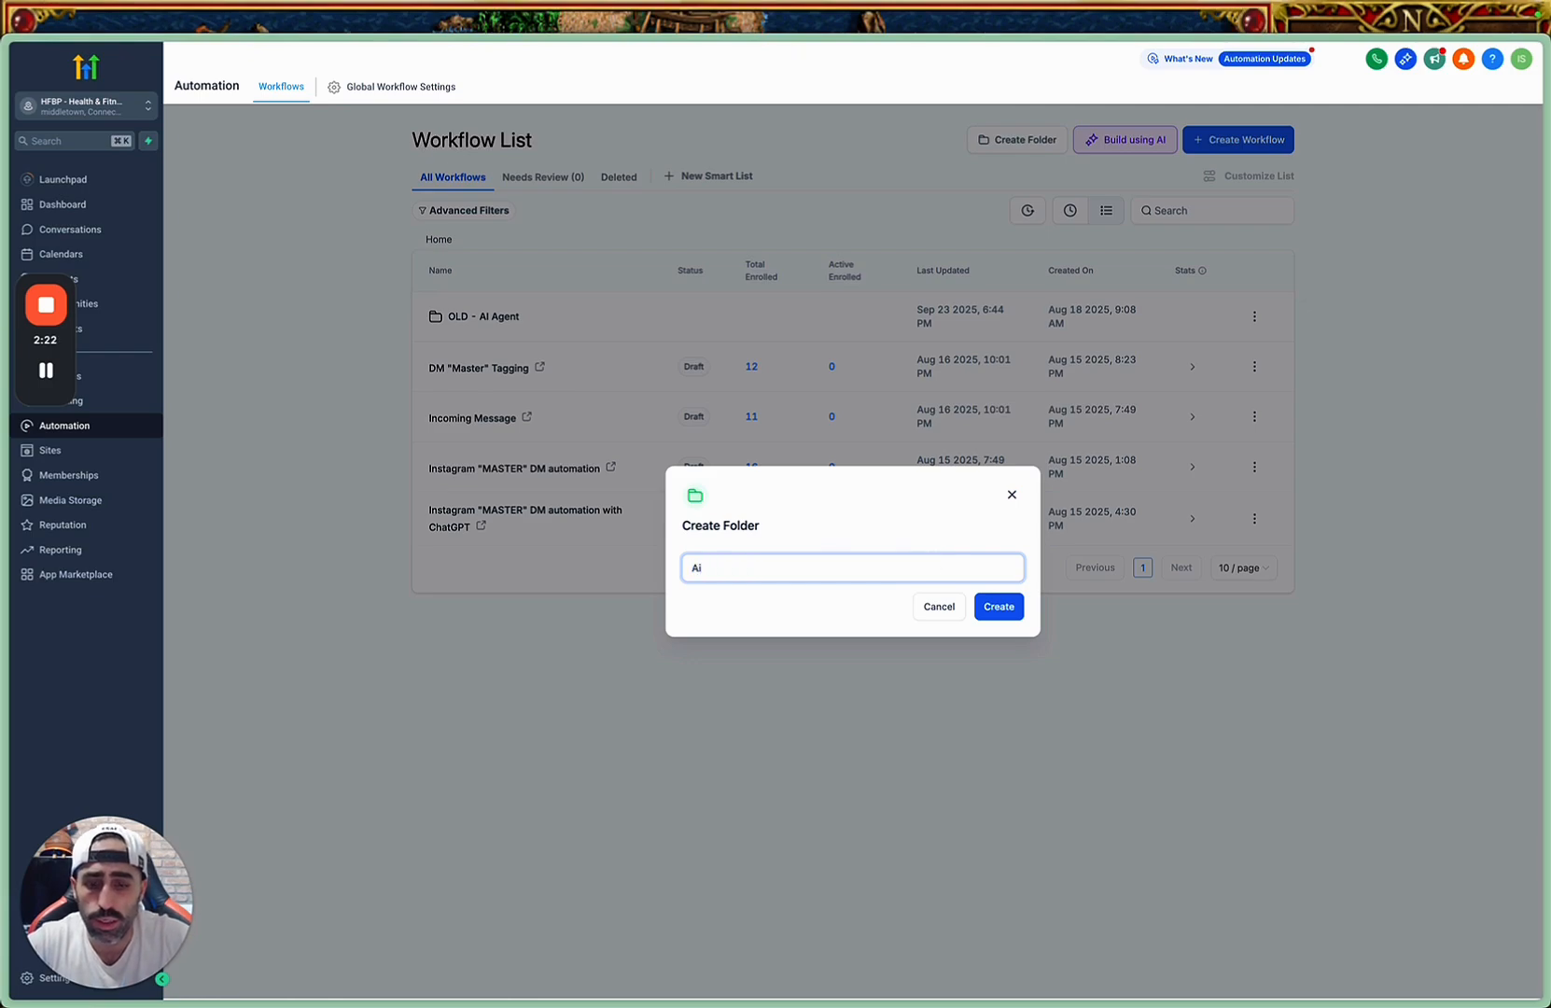
text(Agent)
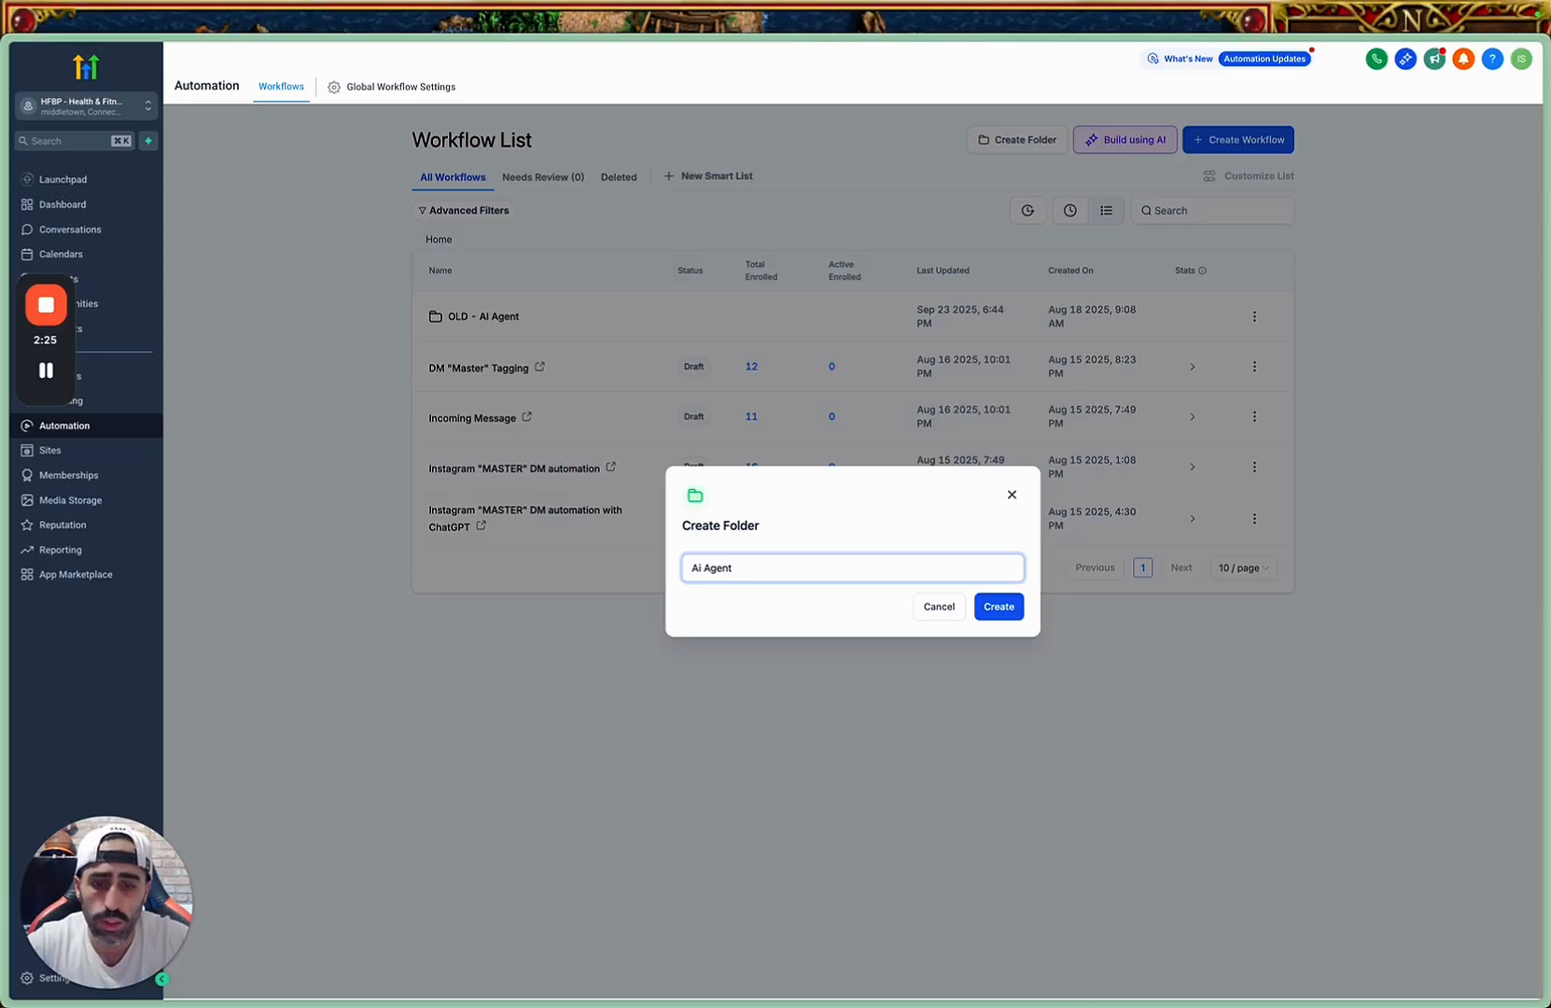
text( - )
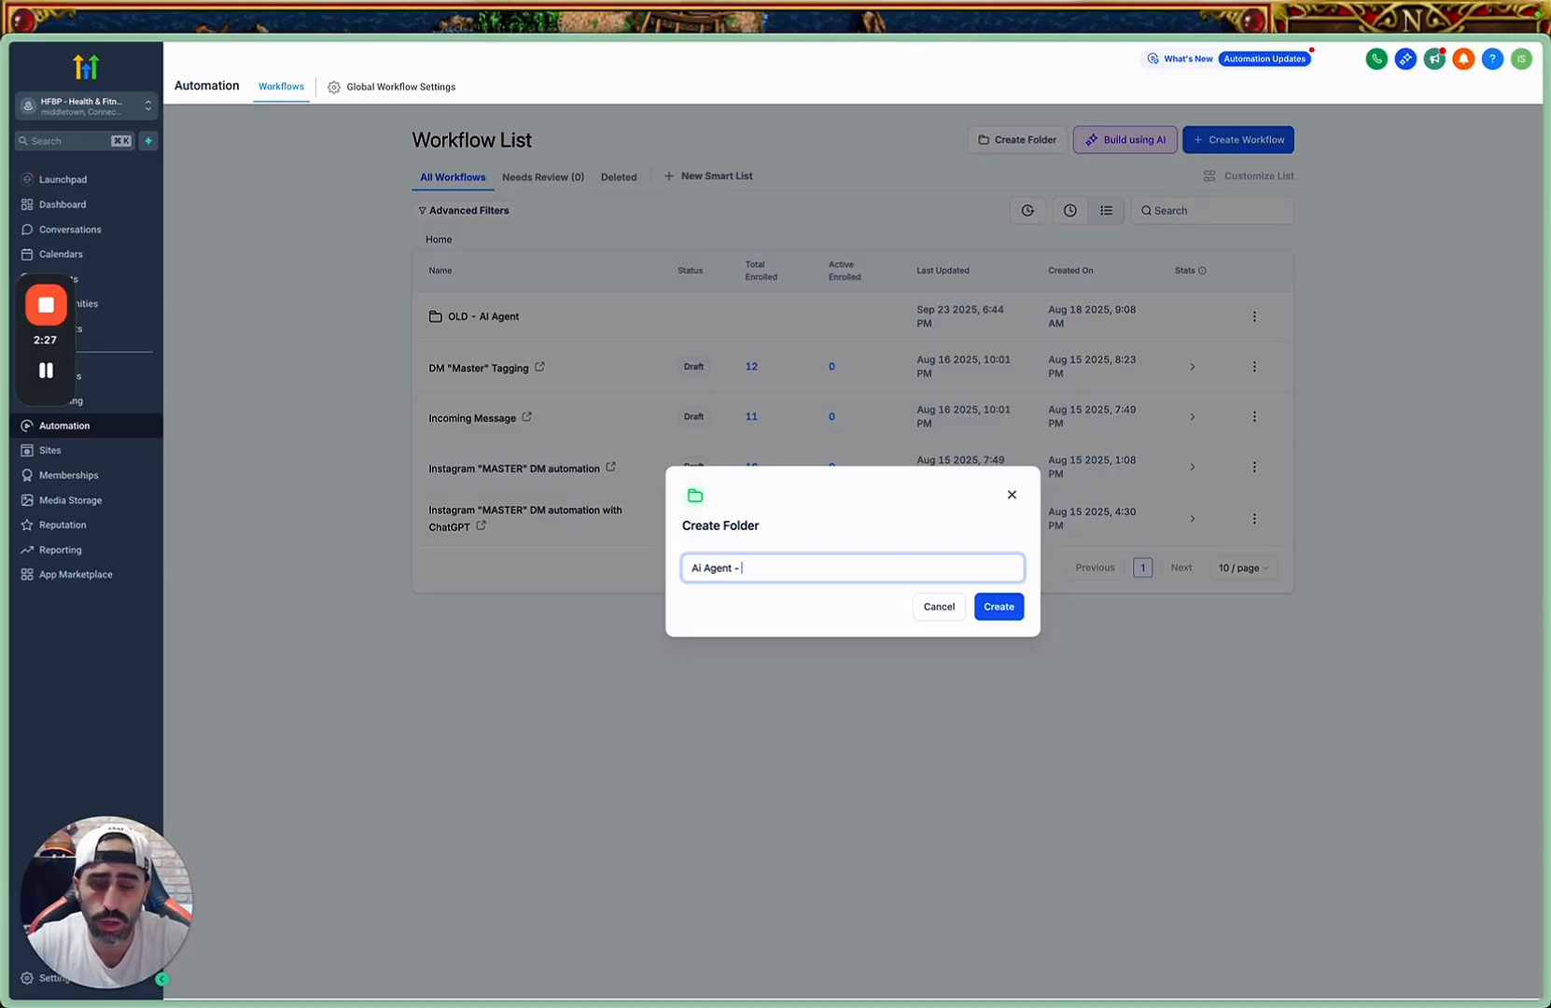
text(D)
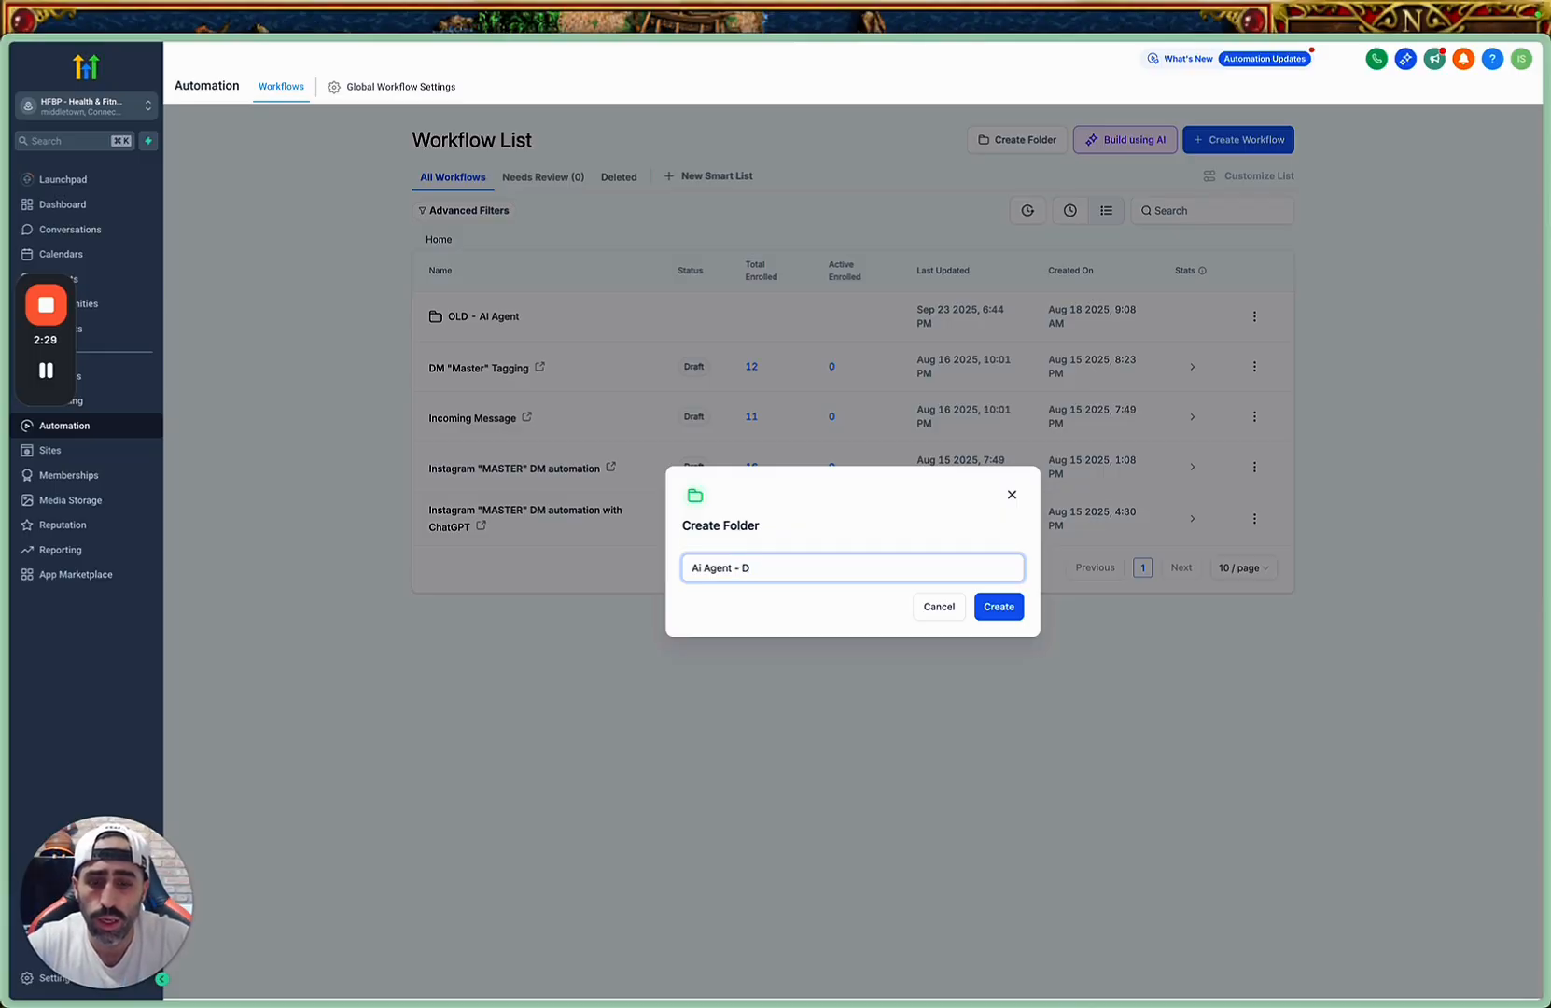
text(M M)
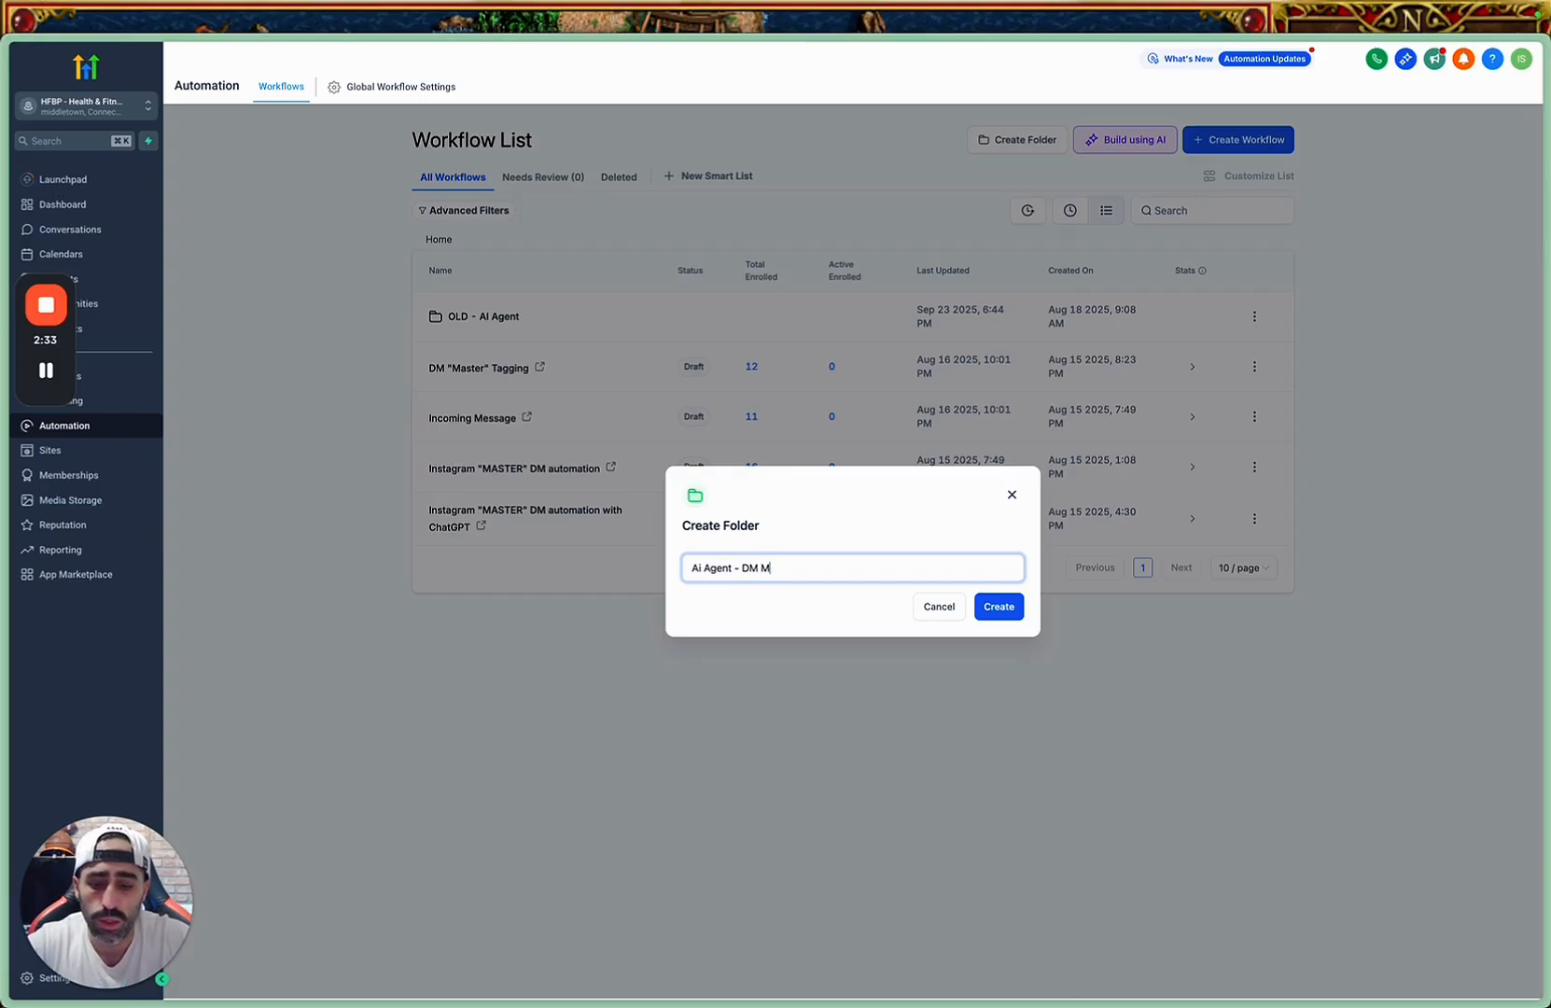
text(atr)
key(BackSpace)
key(BackSpace)
text(st)
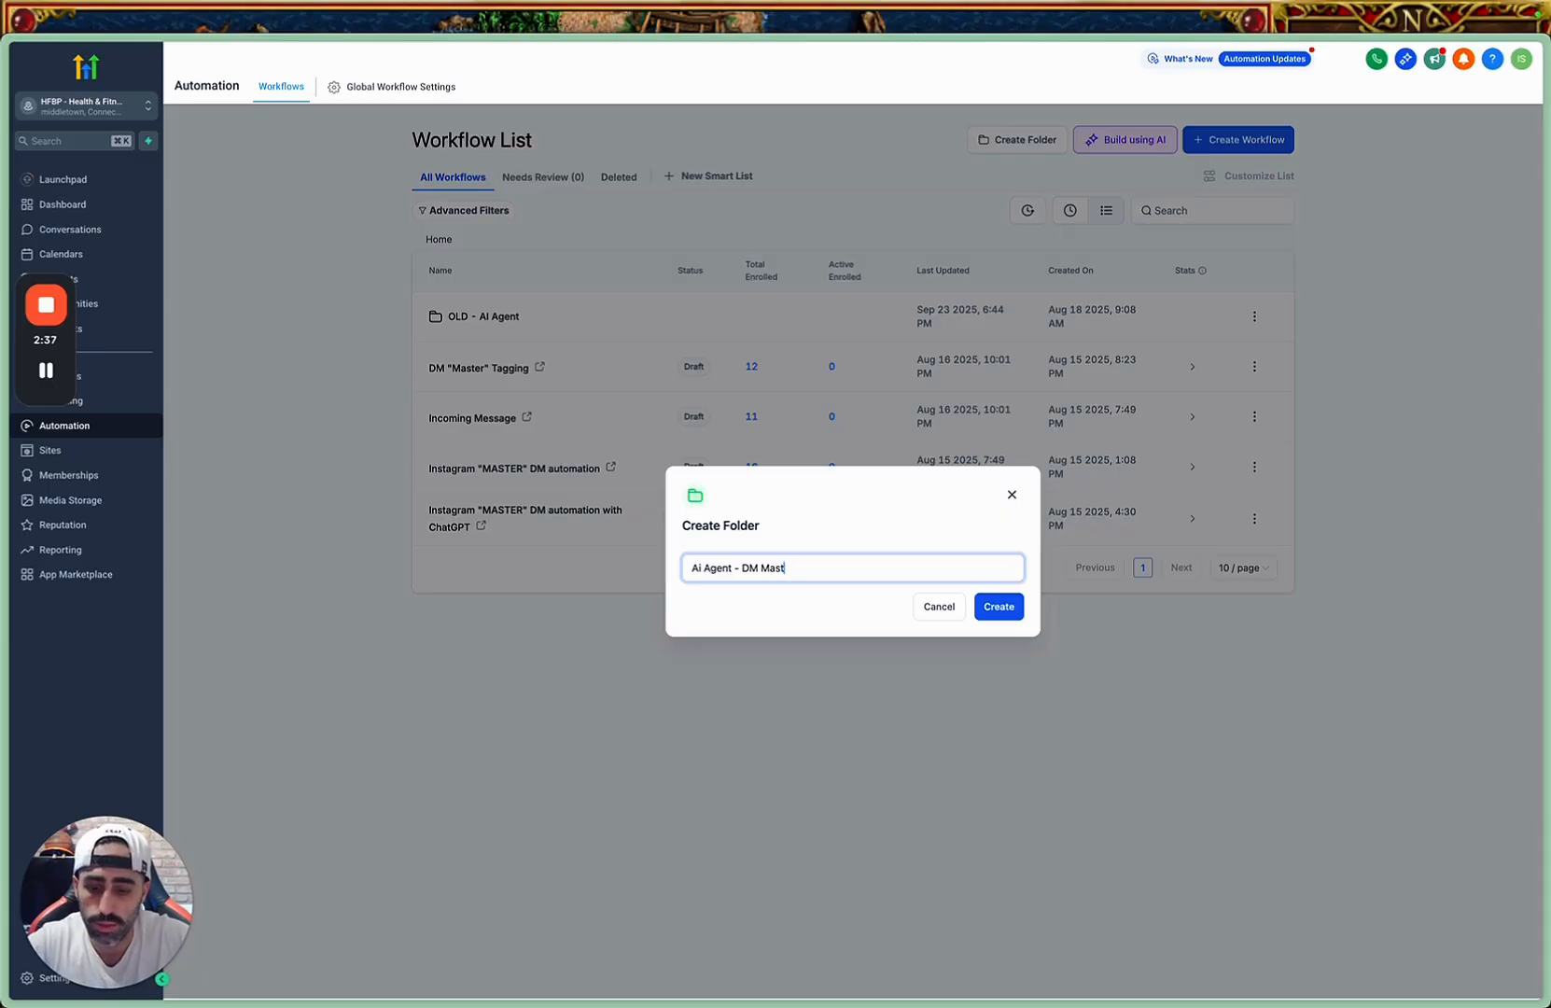
text(ry)
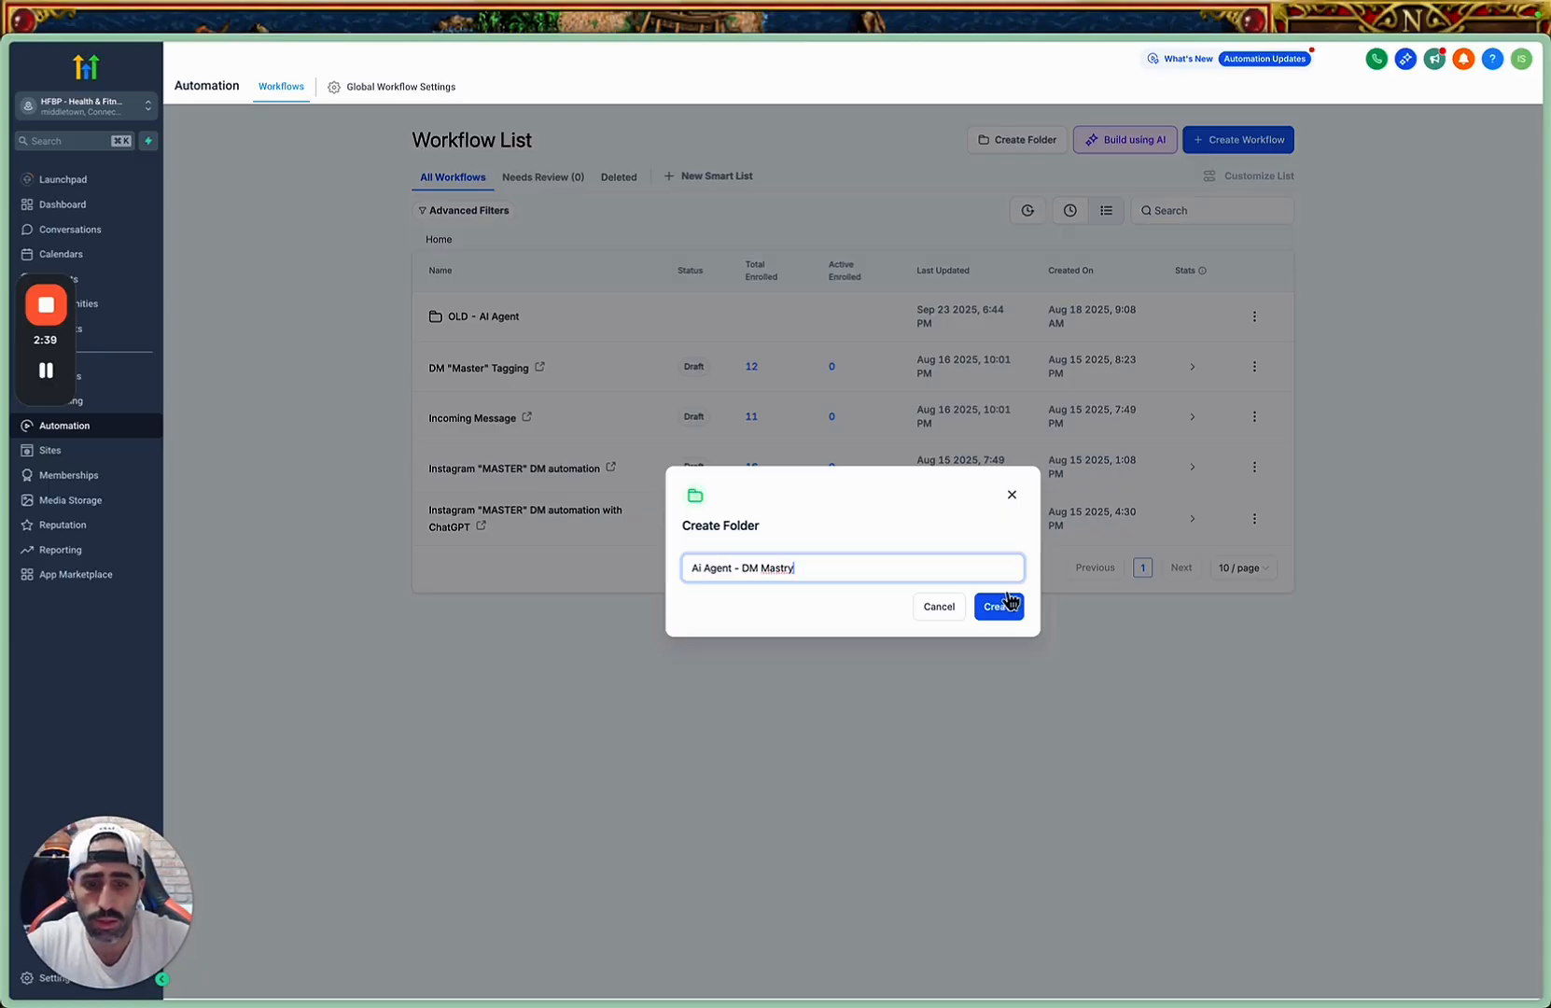
right_click(777, 568)
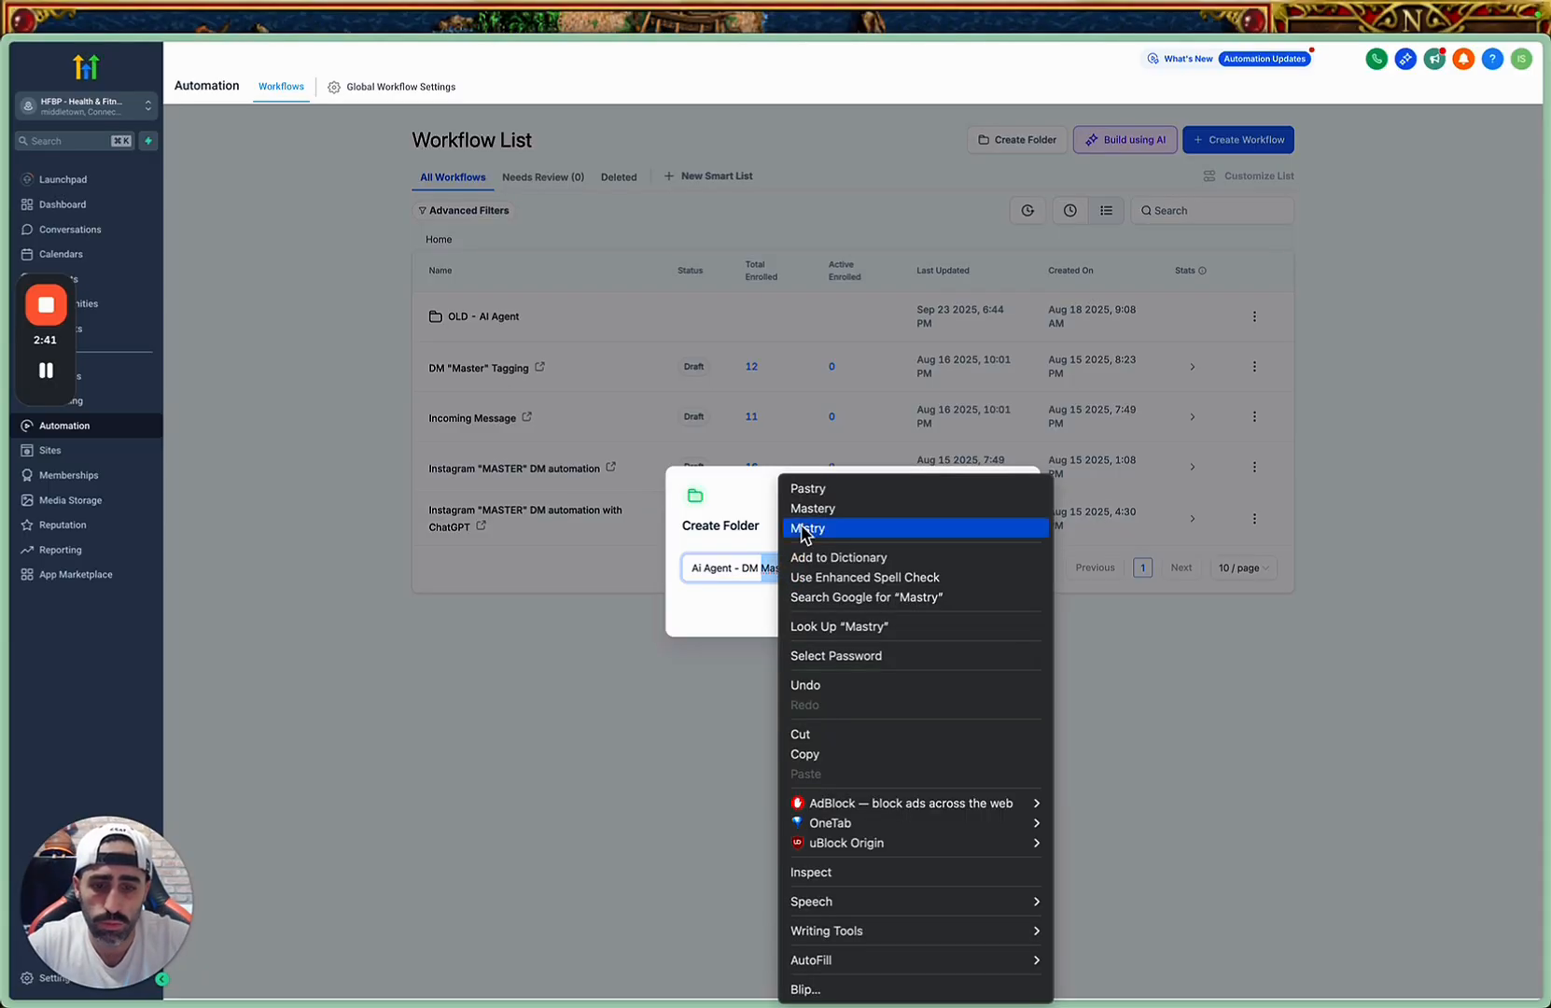
click(852, 508)
click(1003, 609)
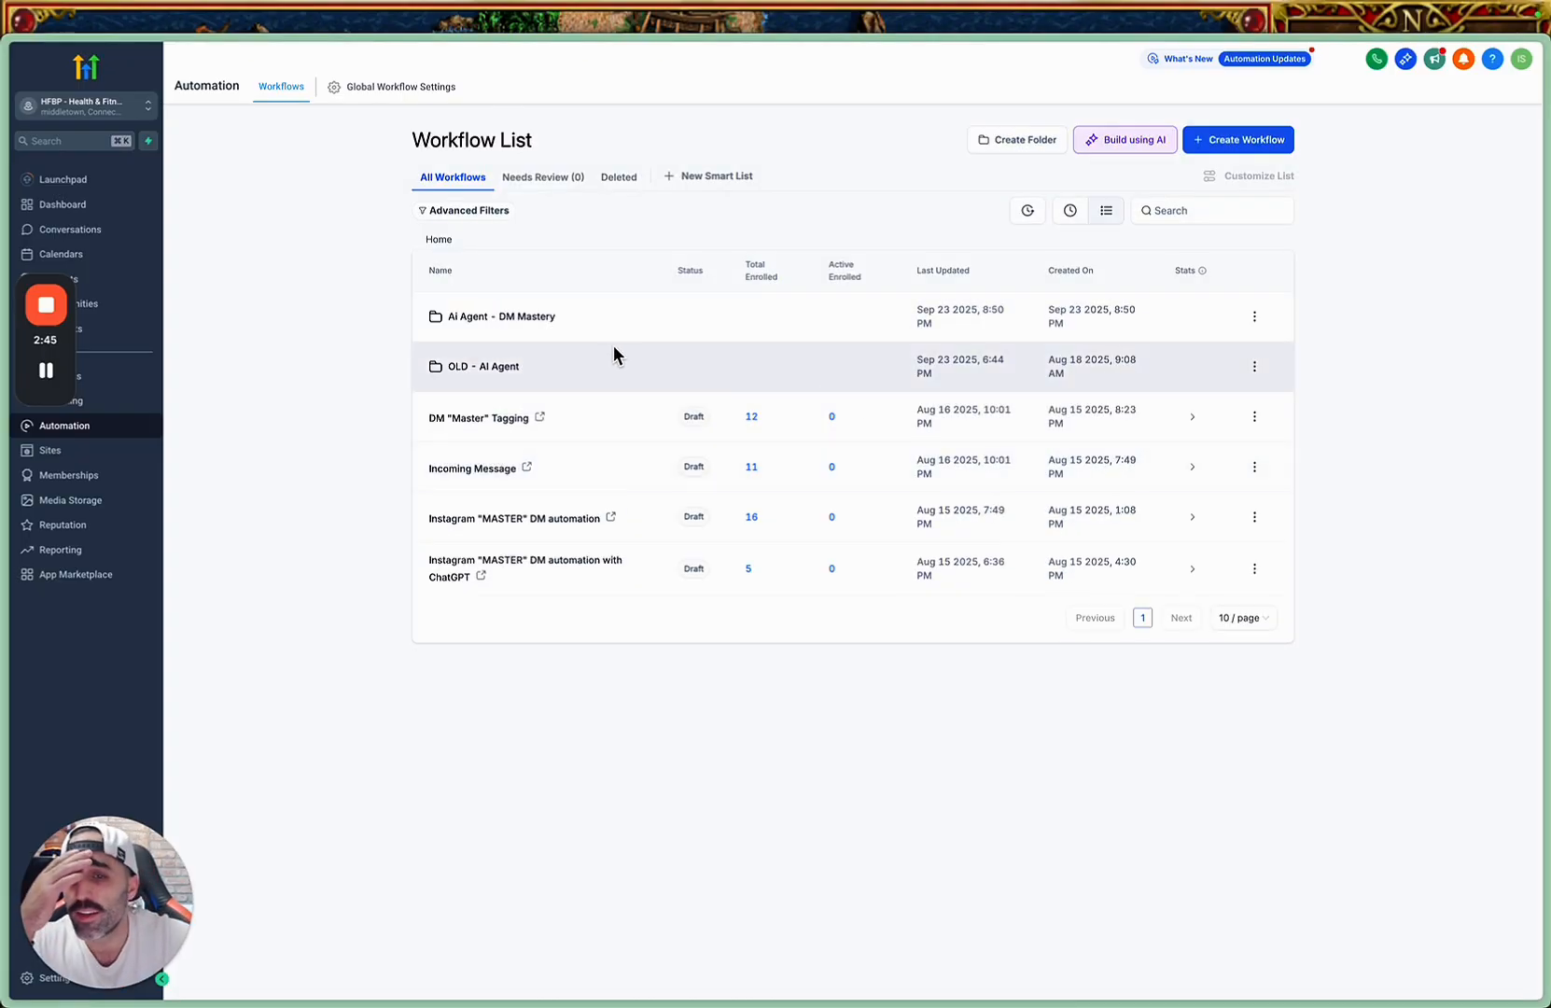
Create a new workflow from scratch inside the "Ai Agent - DM Mastery" folder.
click(533, 317)
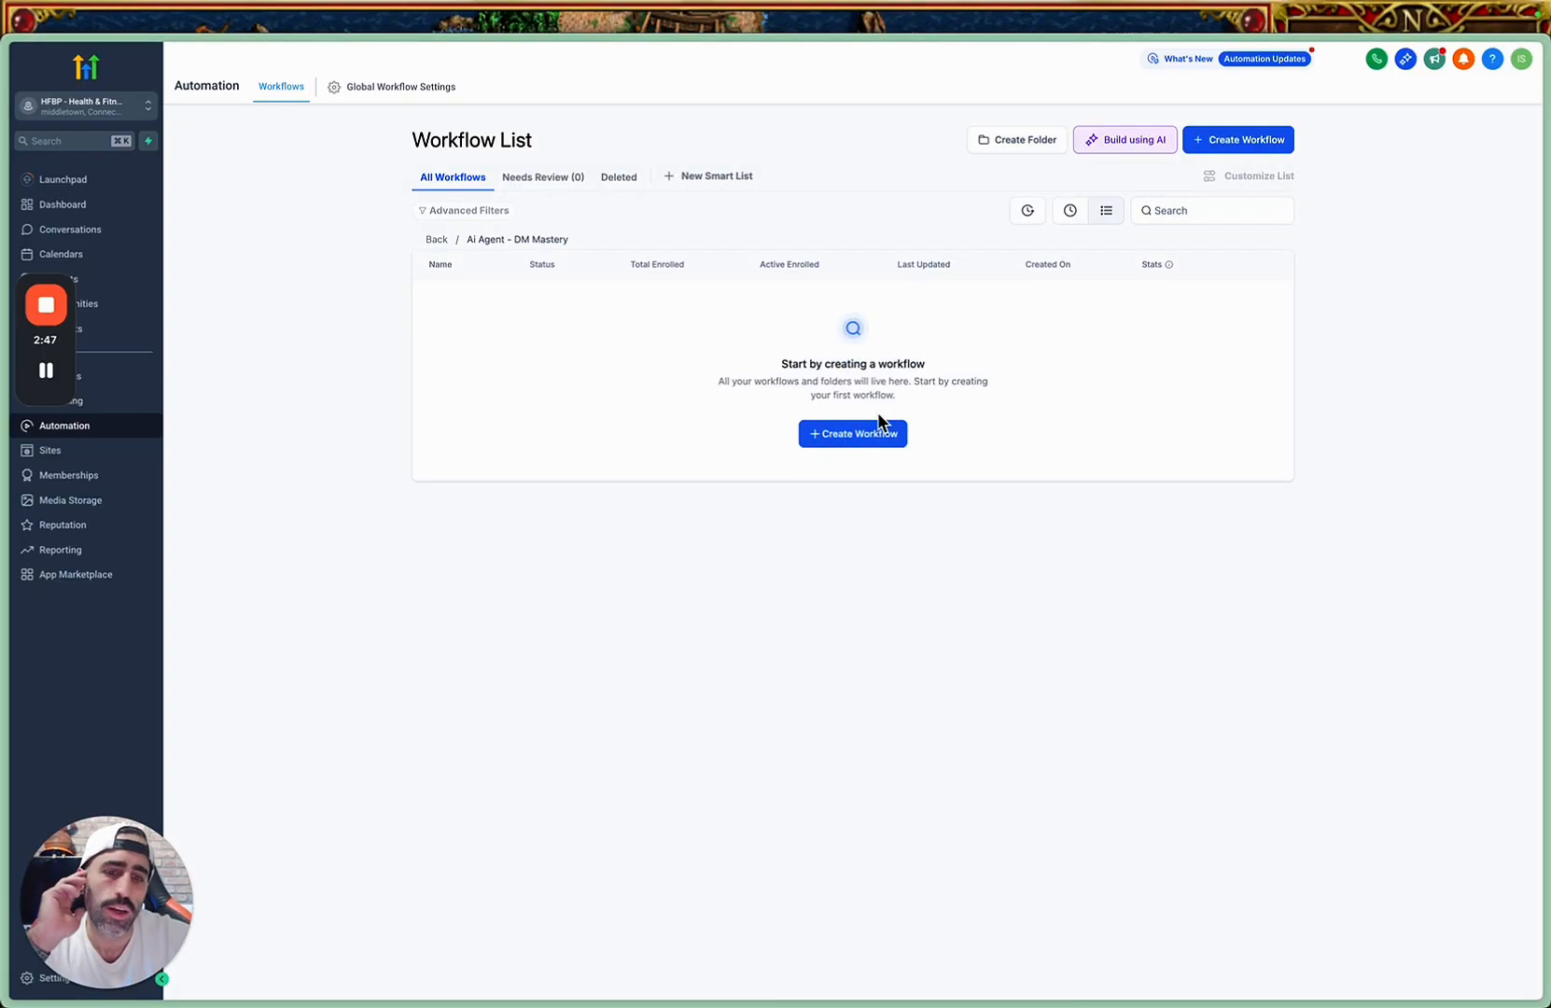
click(857, 434)
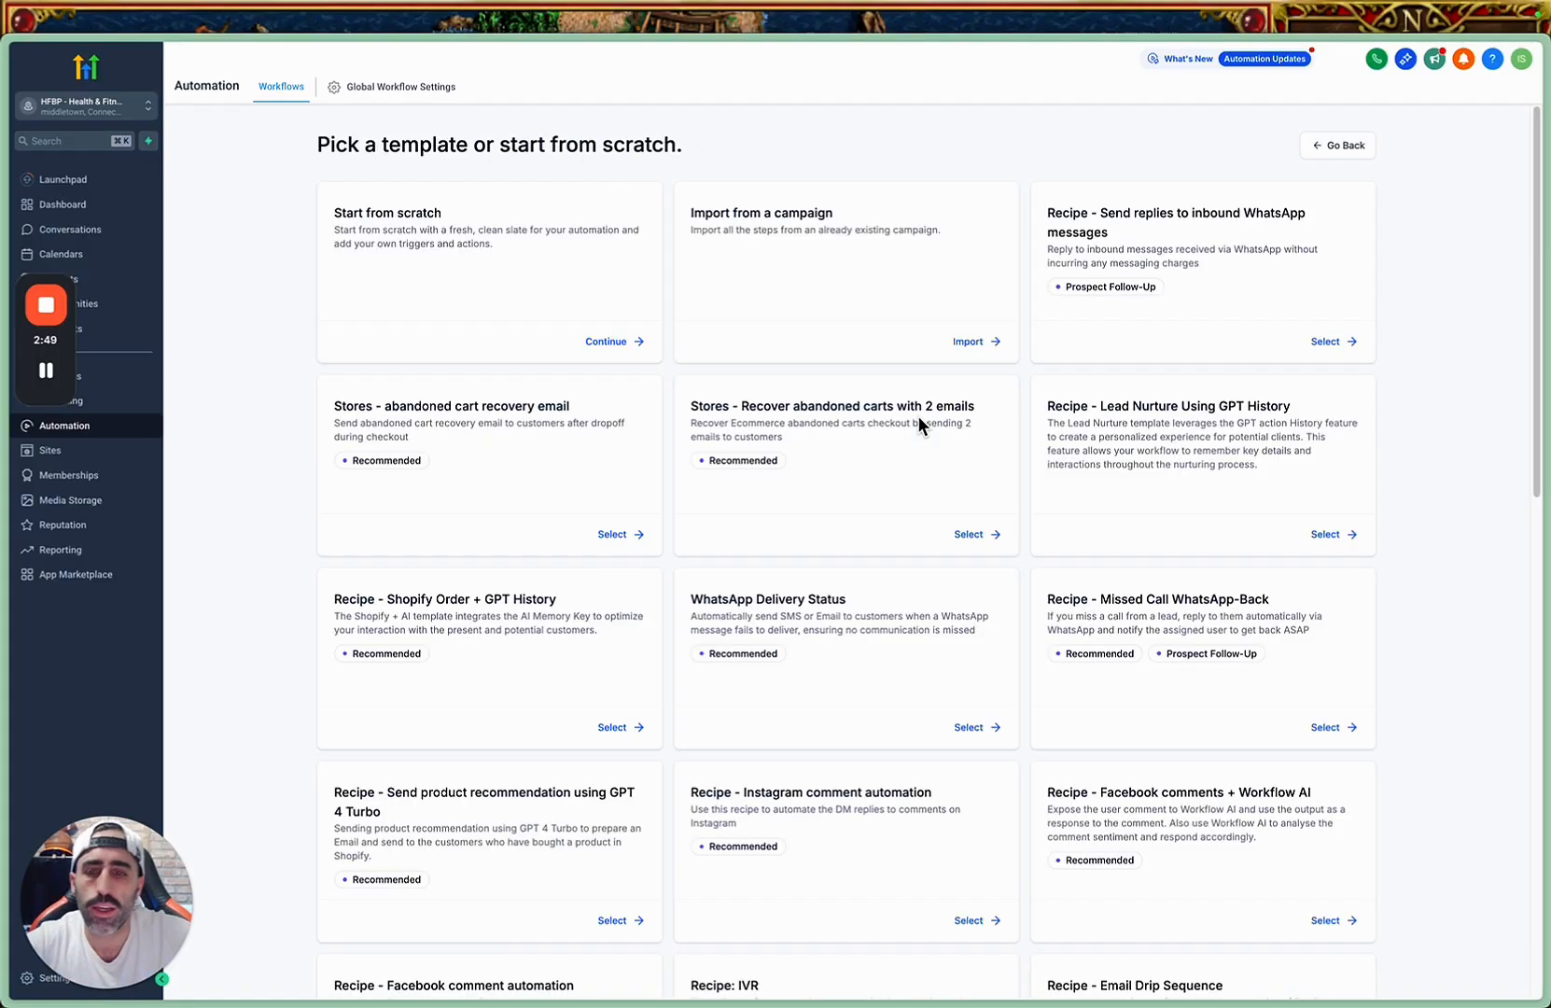
click(606, 341)
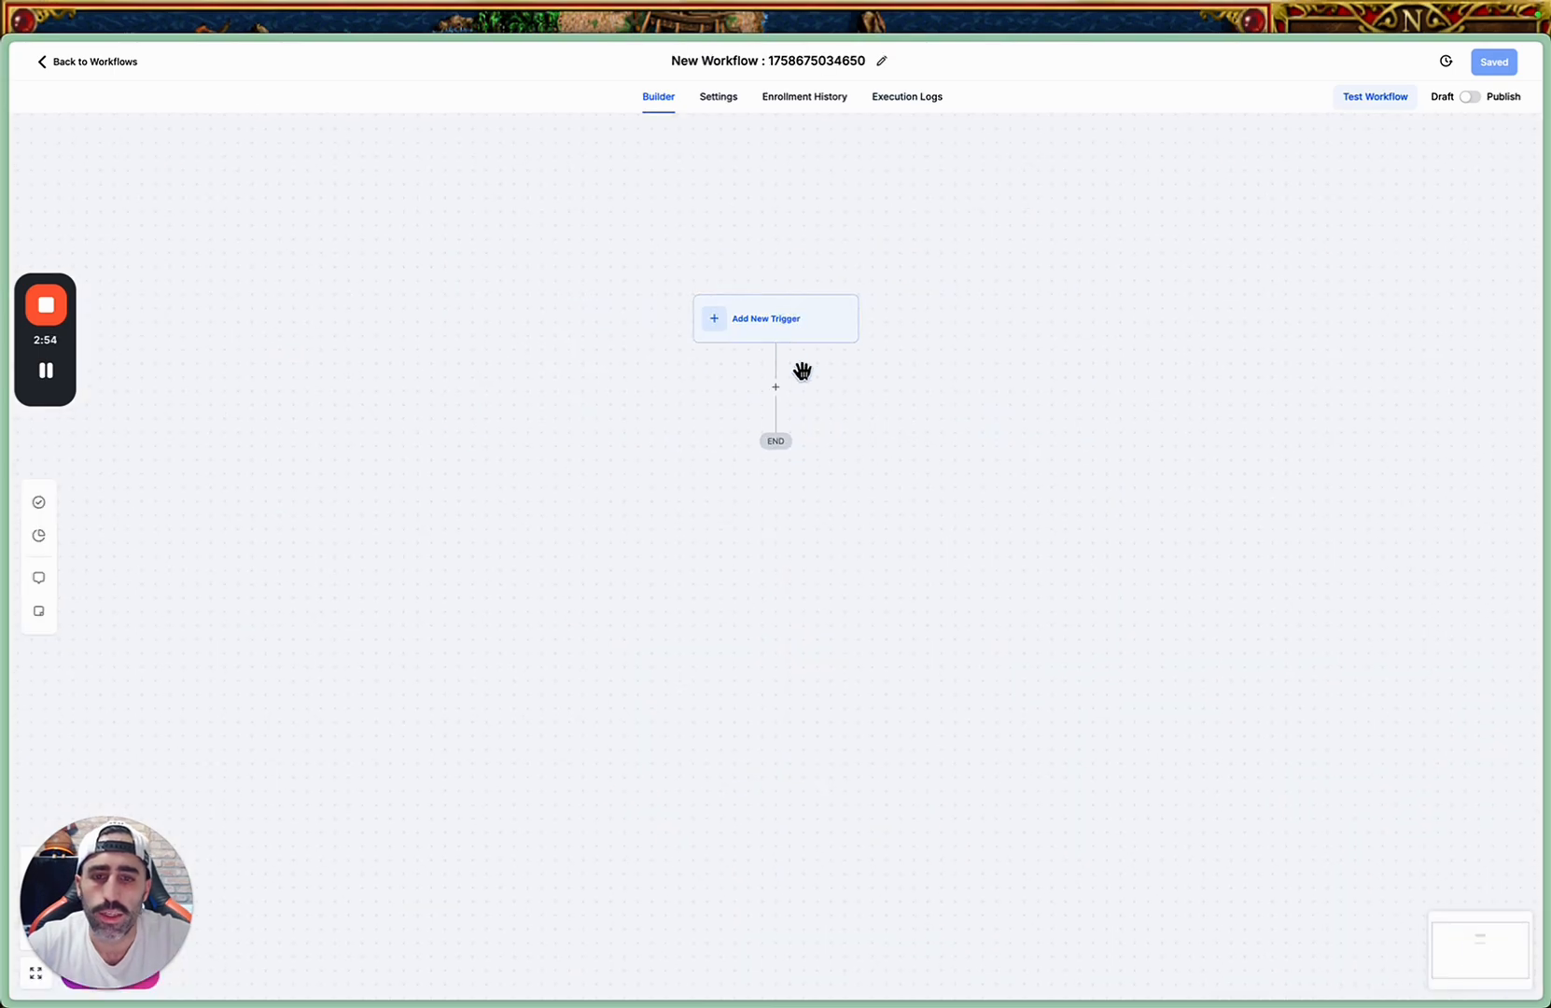
Start a new trigger for the workflow, searching for "repl" and choosing Customer Replied as its type.
click(790, 333)
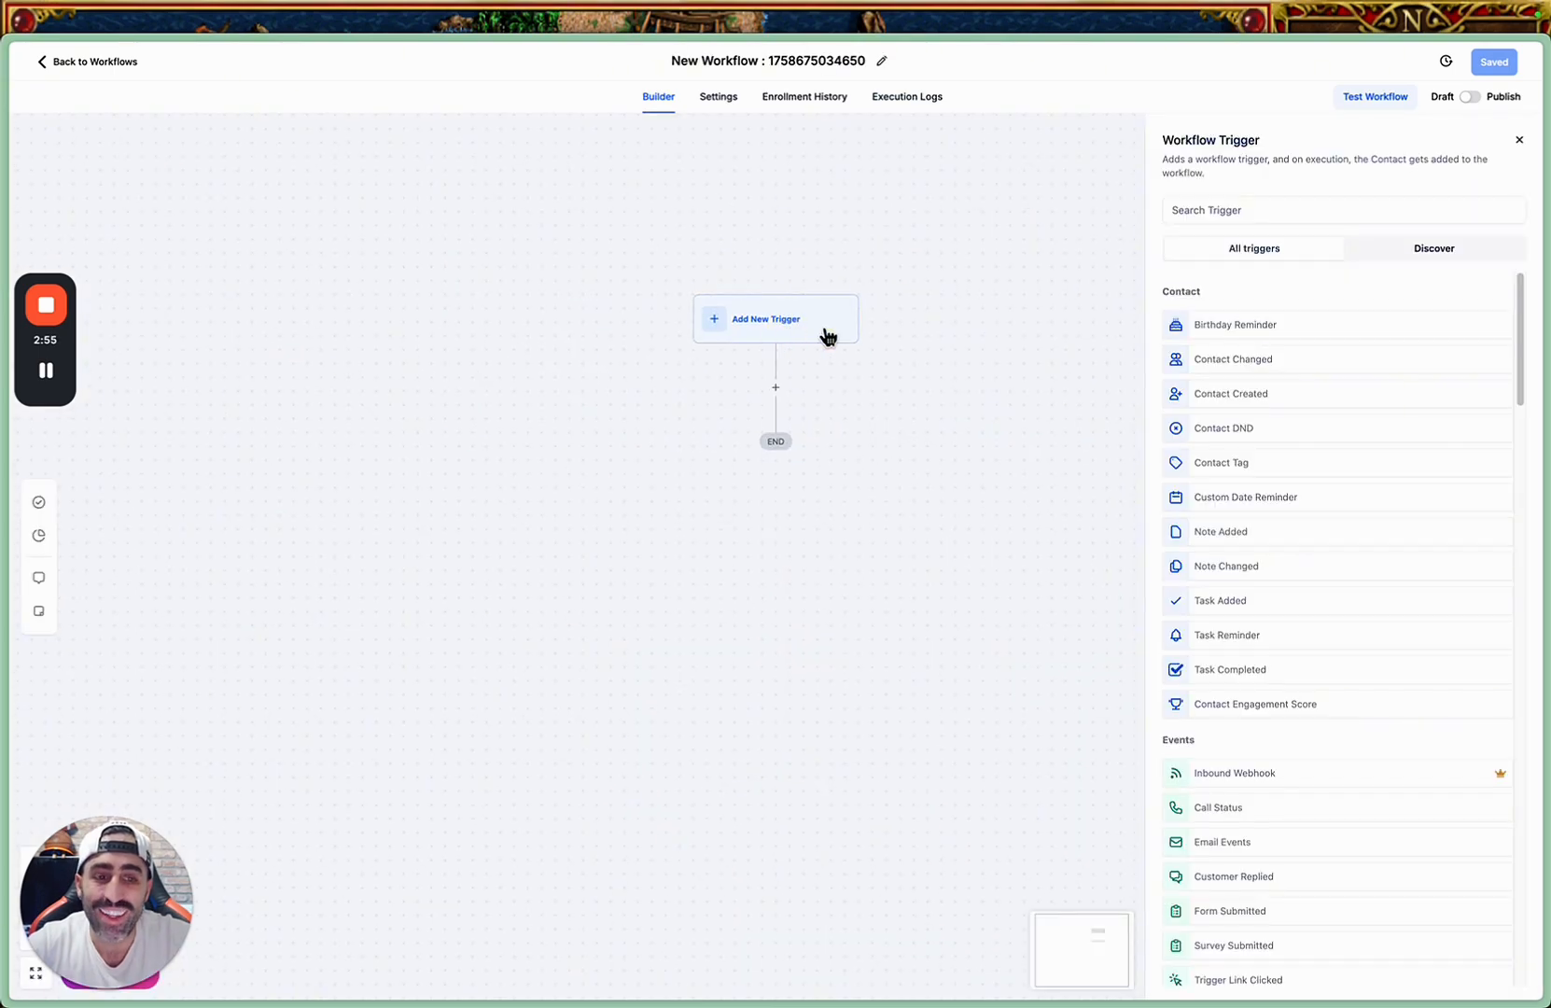
click(1233, 209)
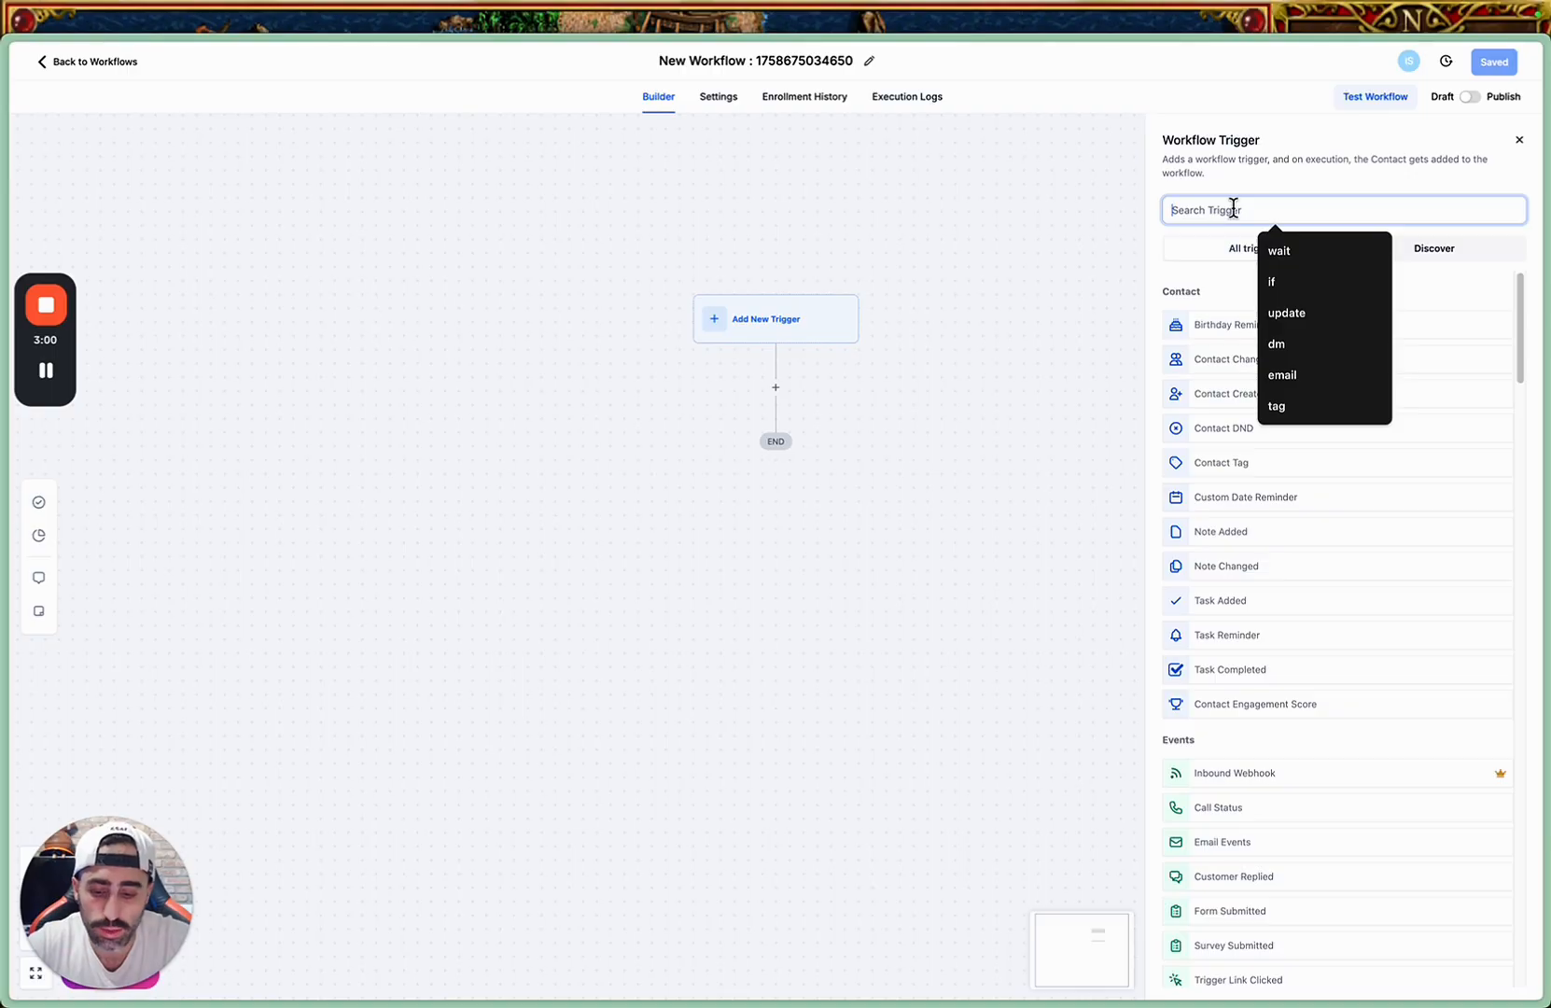
text(repl)
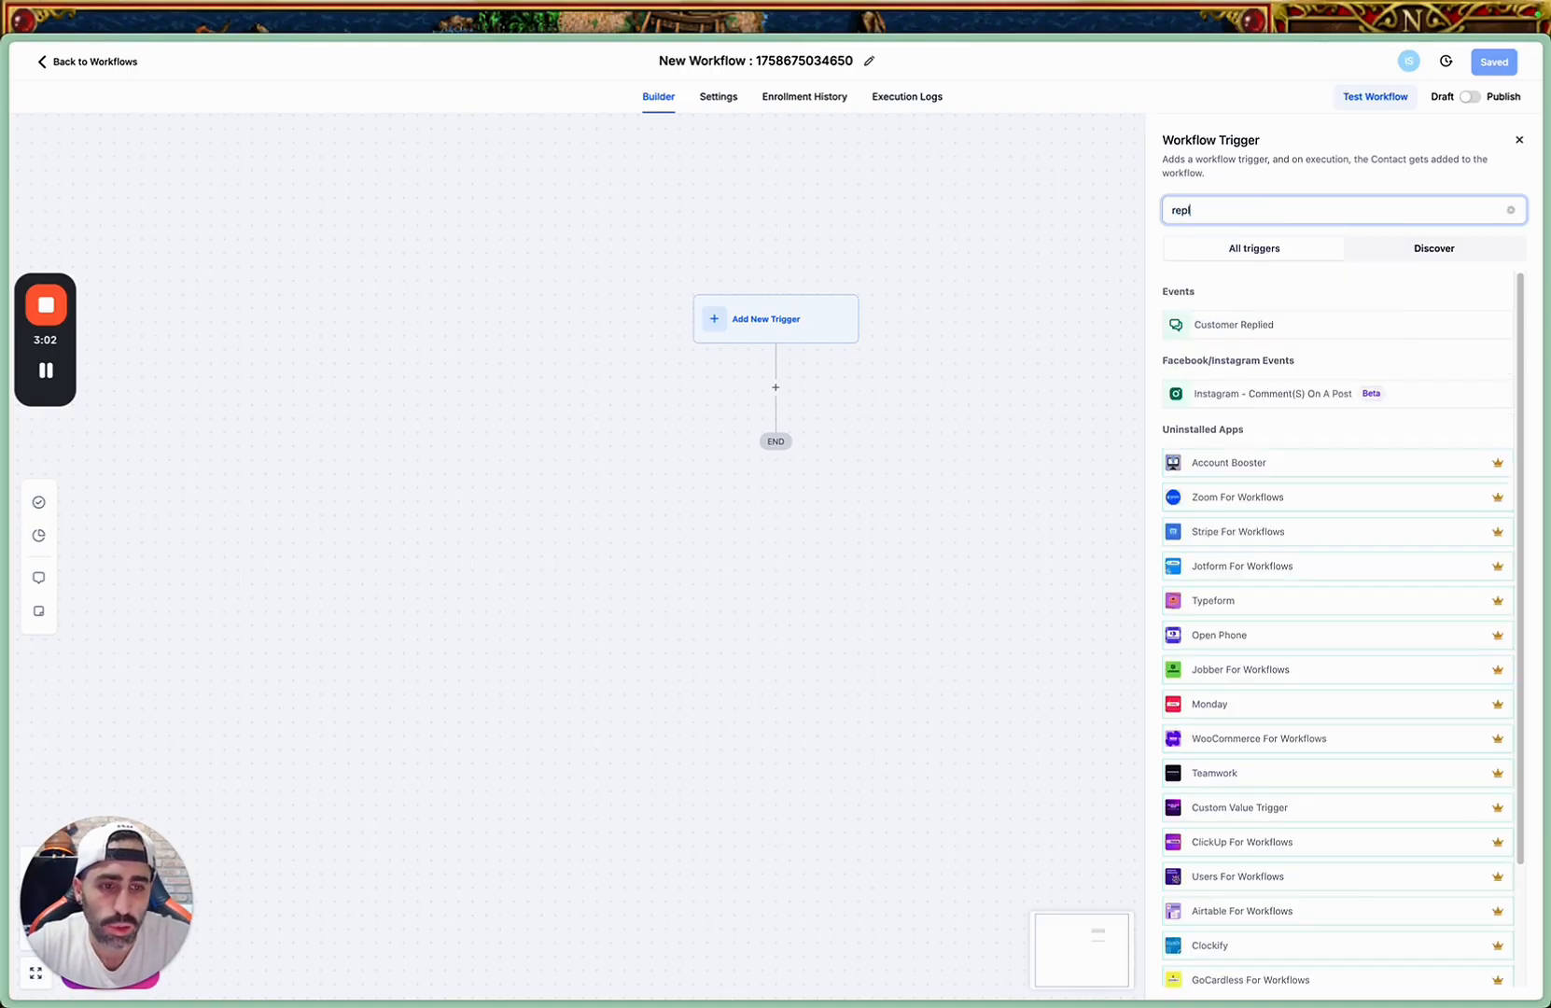
click(1209, 325)
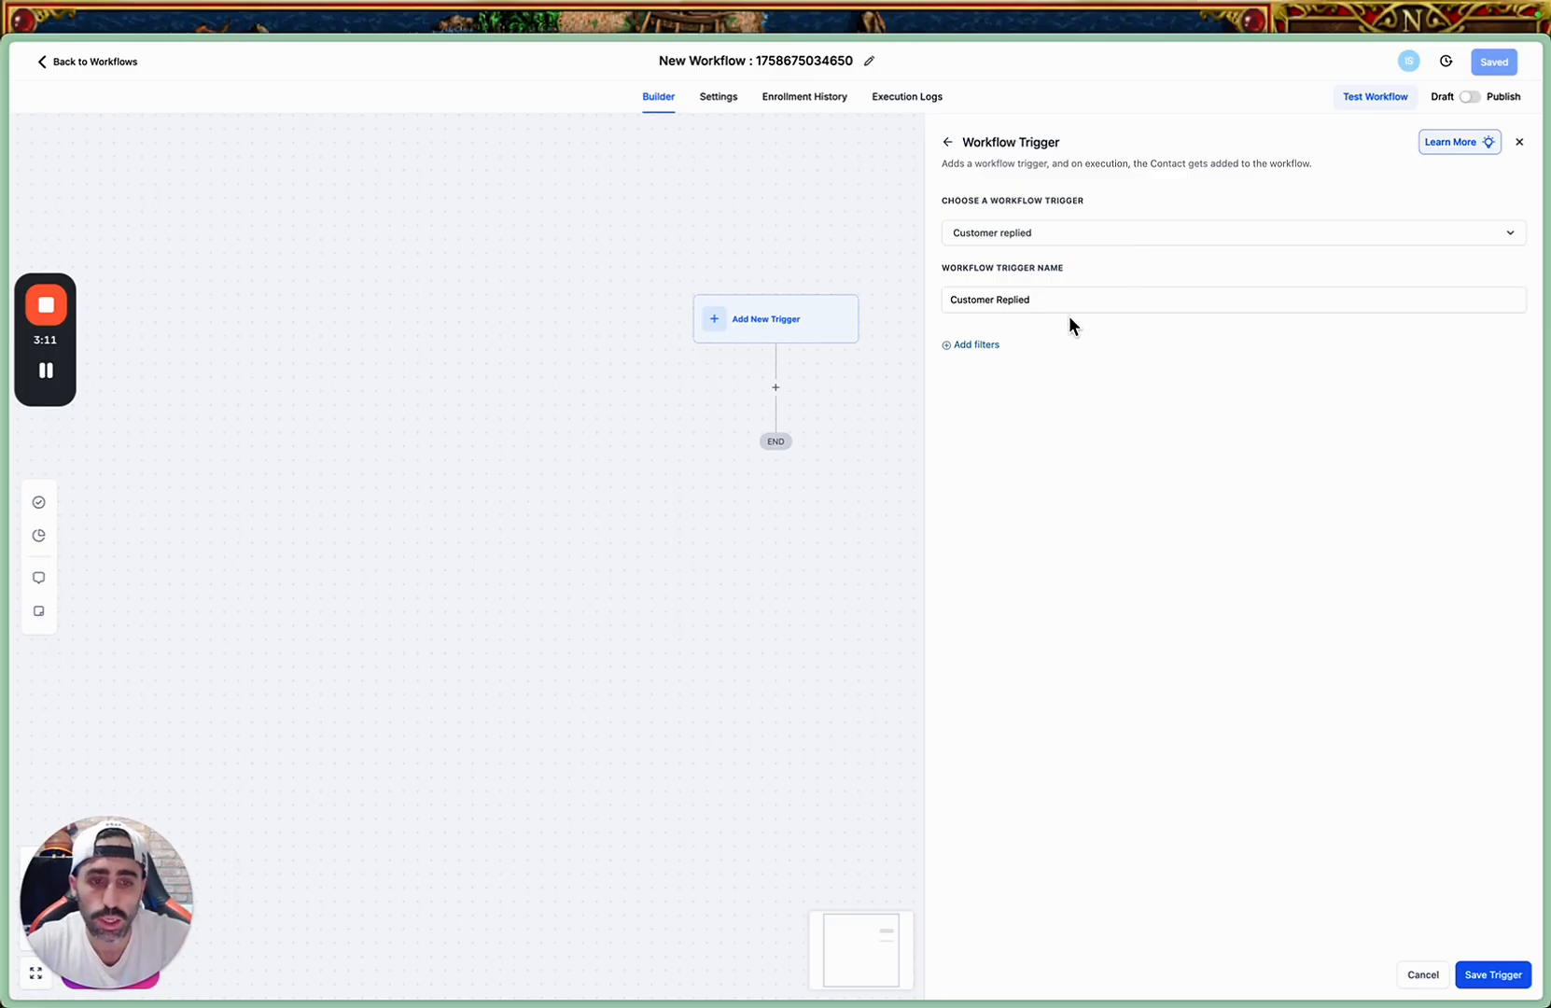
Rename the workflow trigger as Customer Replied - "DM Mastery".
triple_click(993, 298)
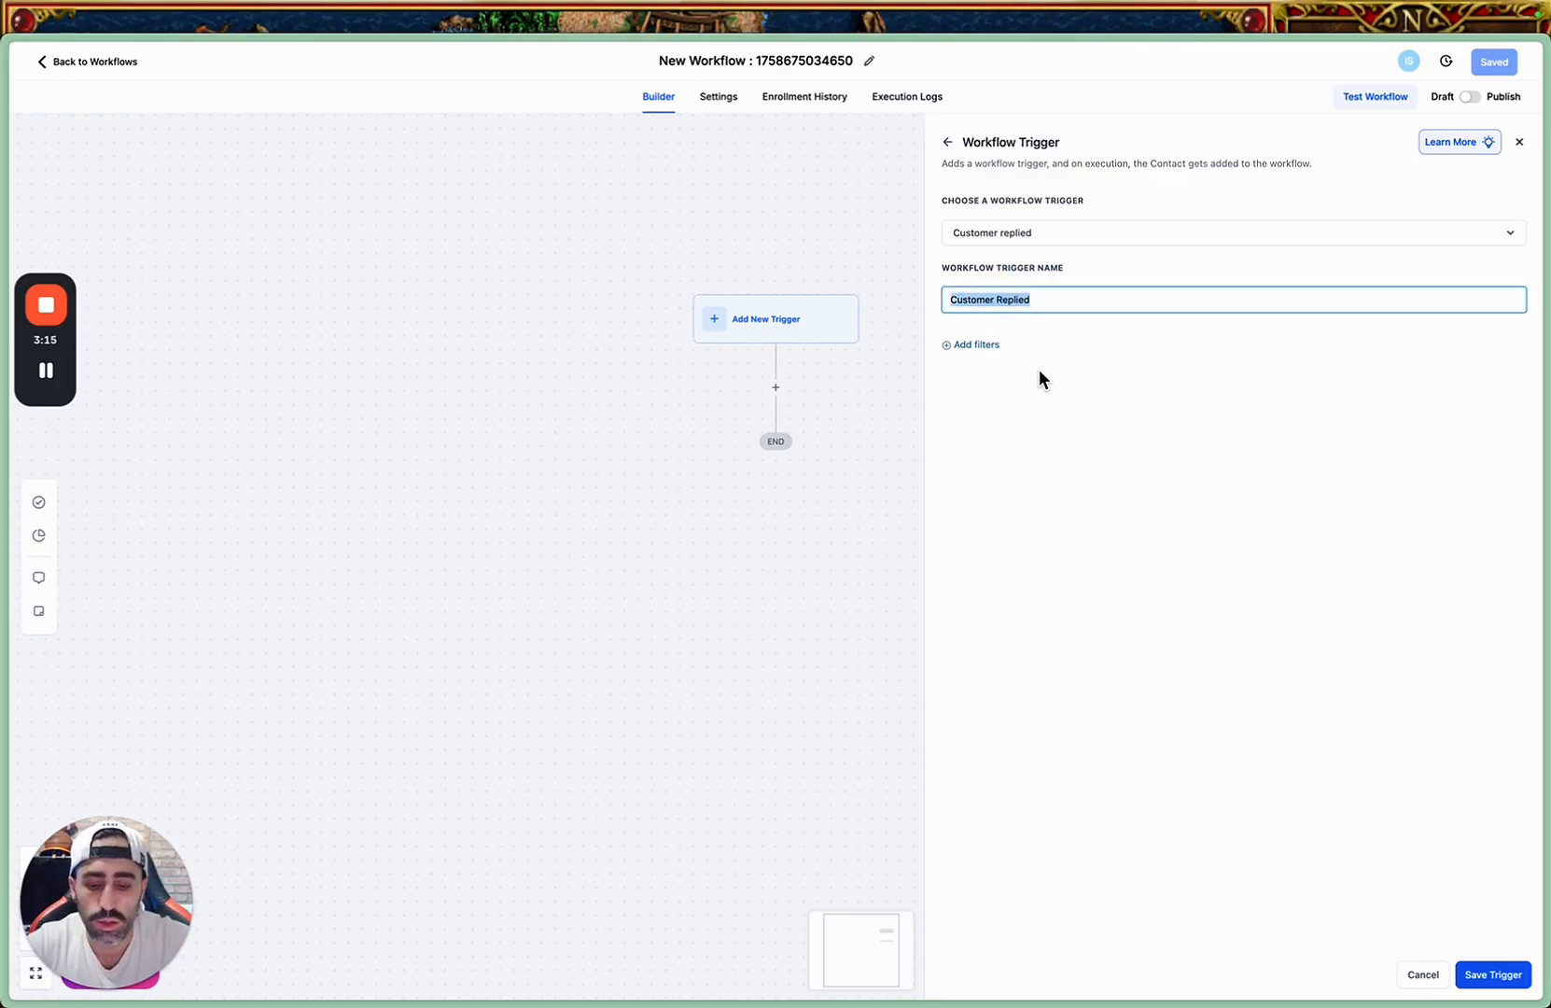
text(DM)
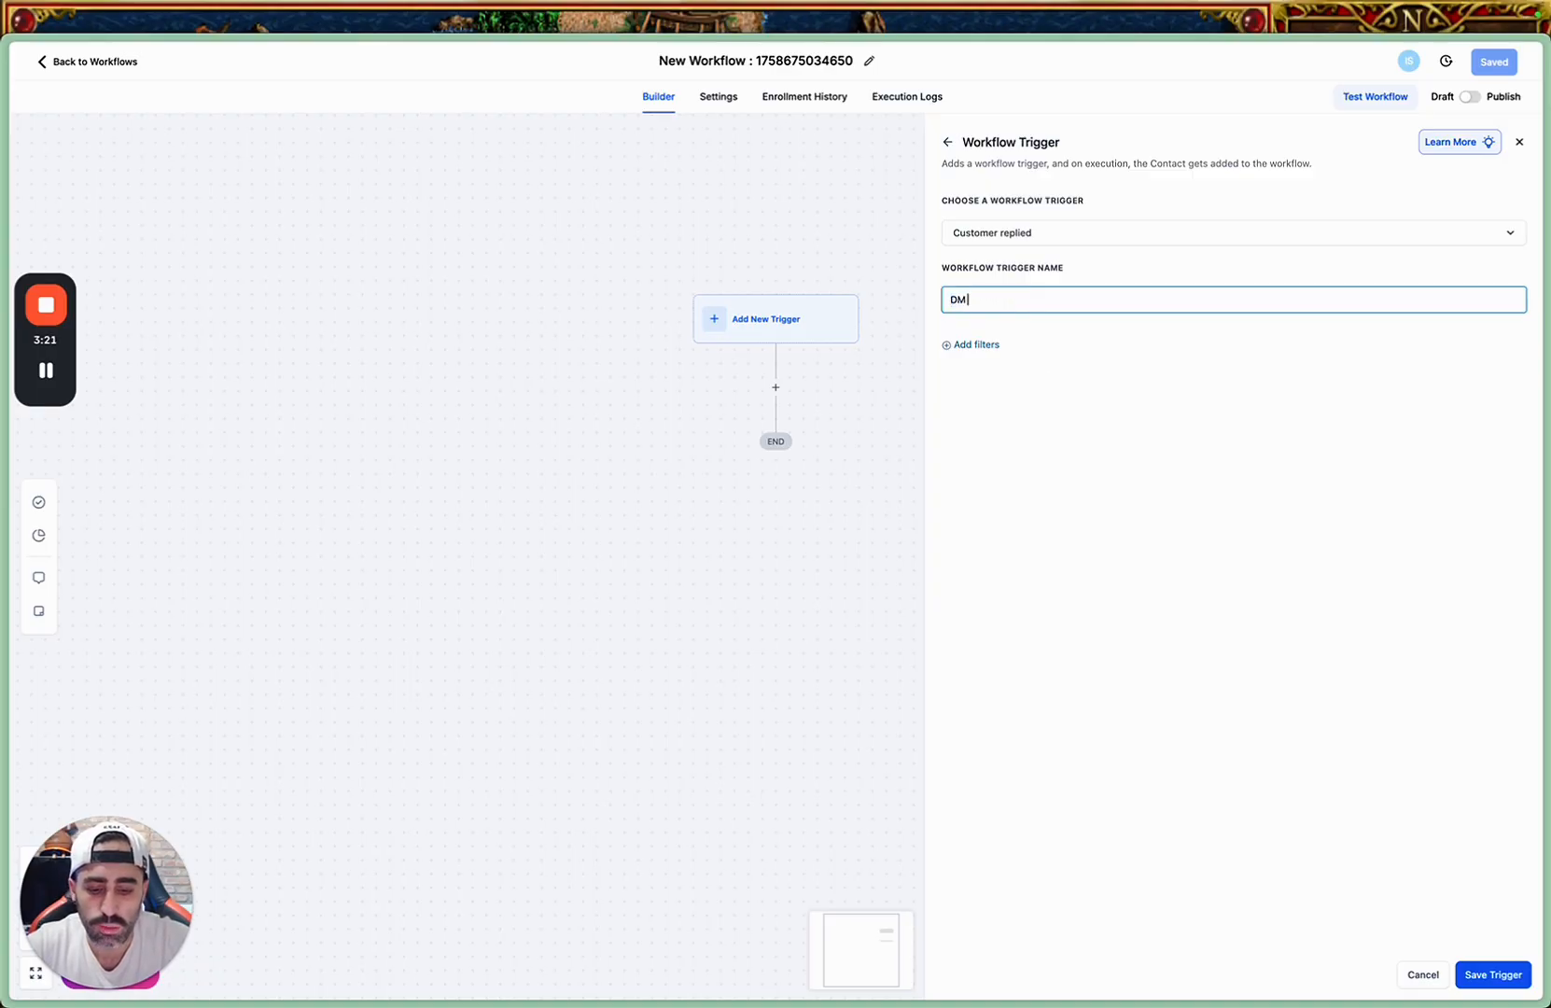
key(BackSpace)
key(BackSpace)
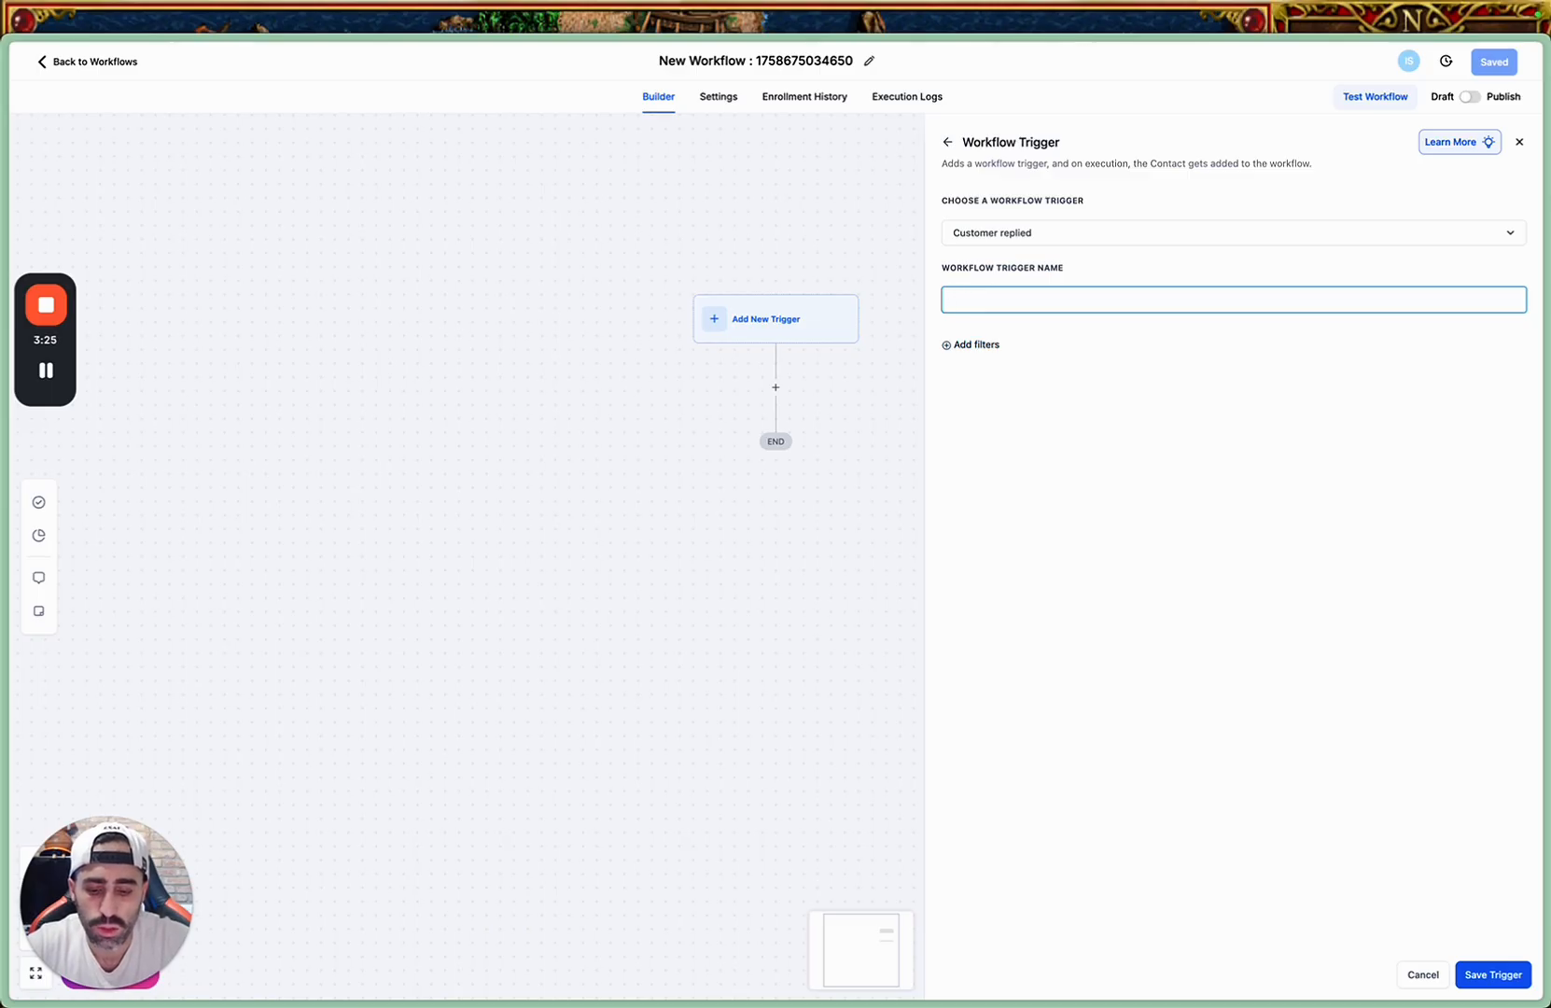
key(ctrl+z)
key(ctrl+z)
key(Right)
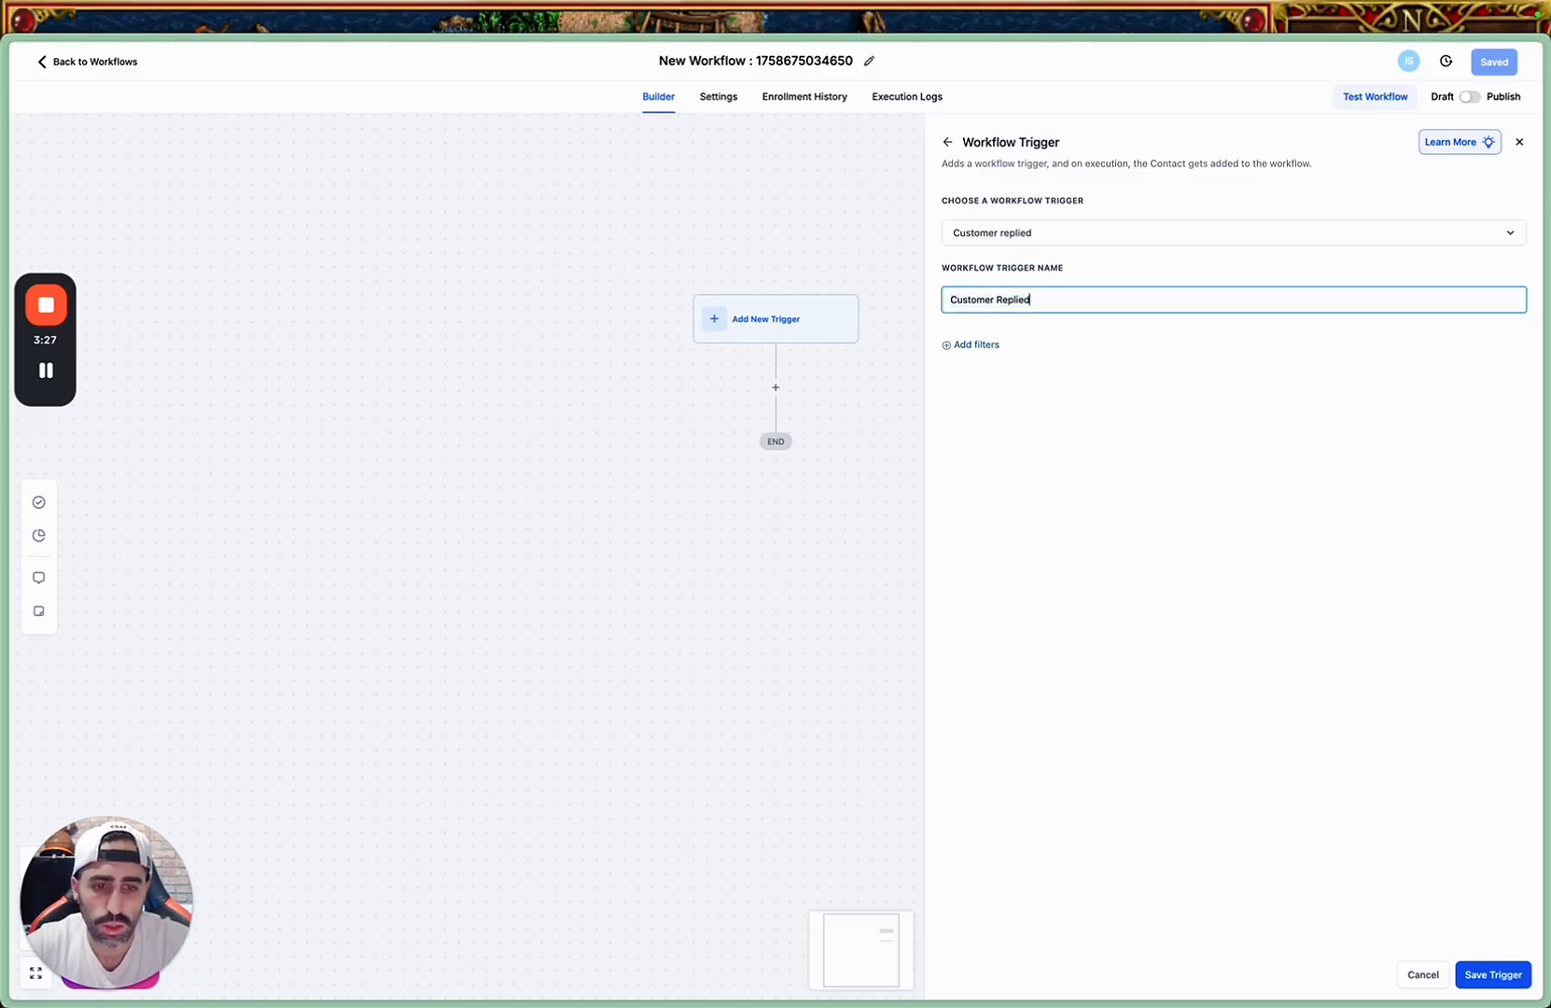
text(- DM)
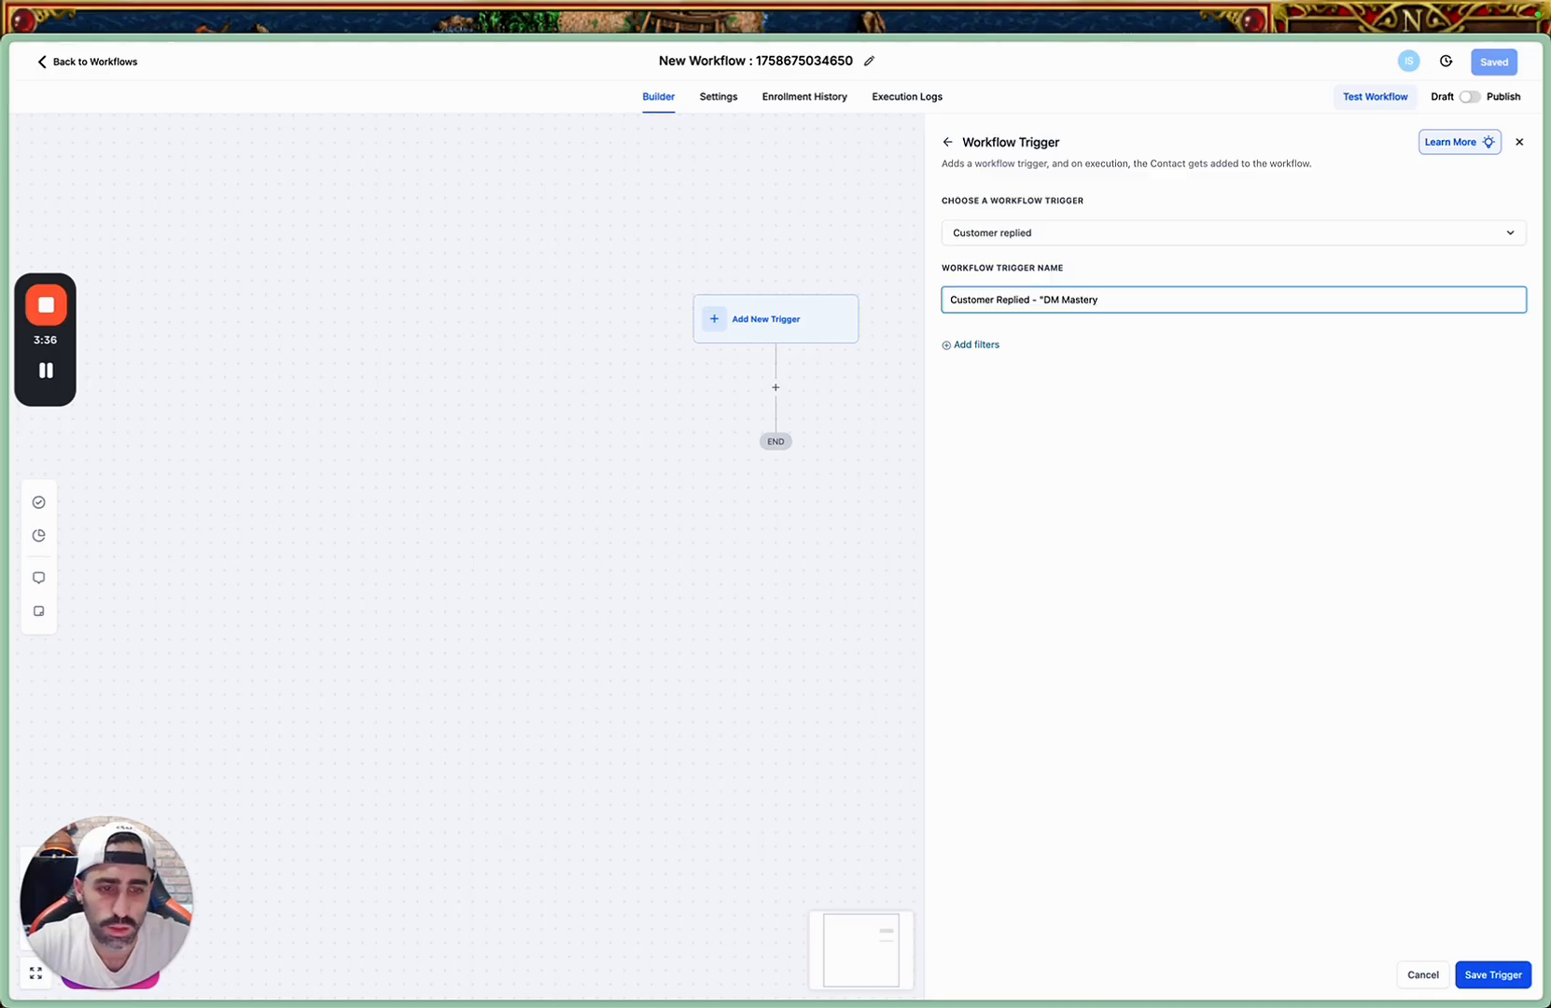
Add a Reply channel filter to the trigger and set it to Instagram DM.
click(985, 344)
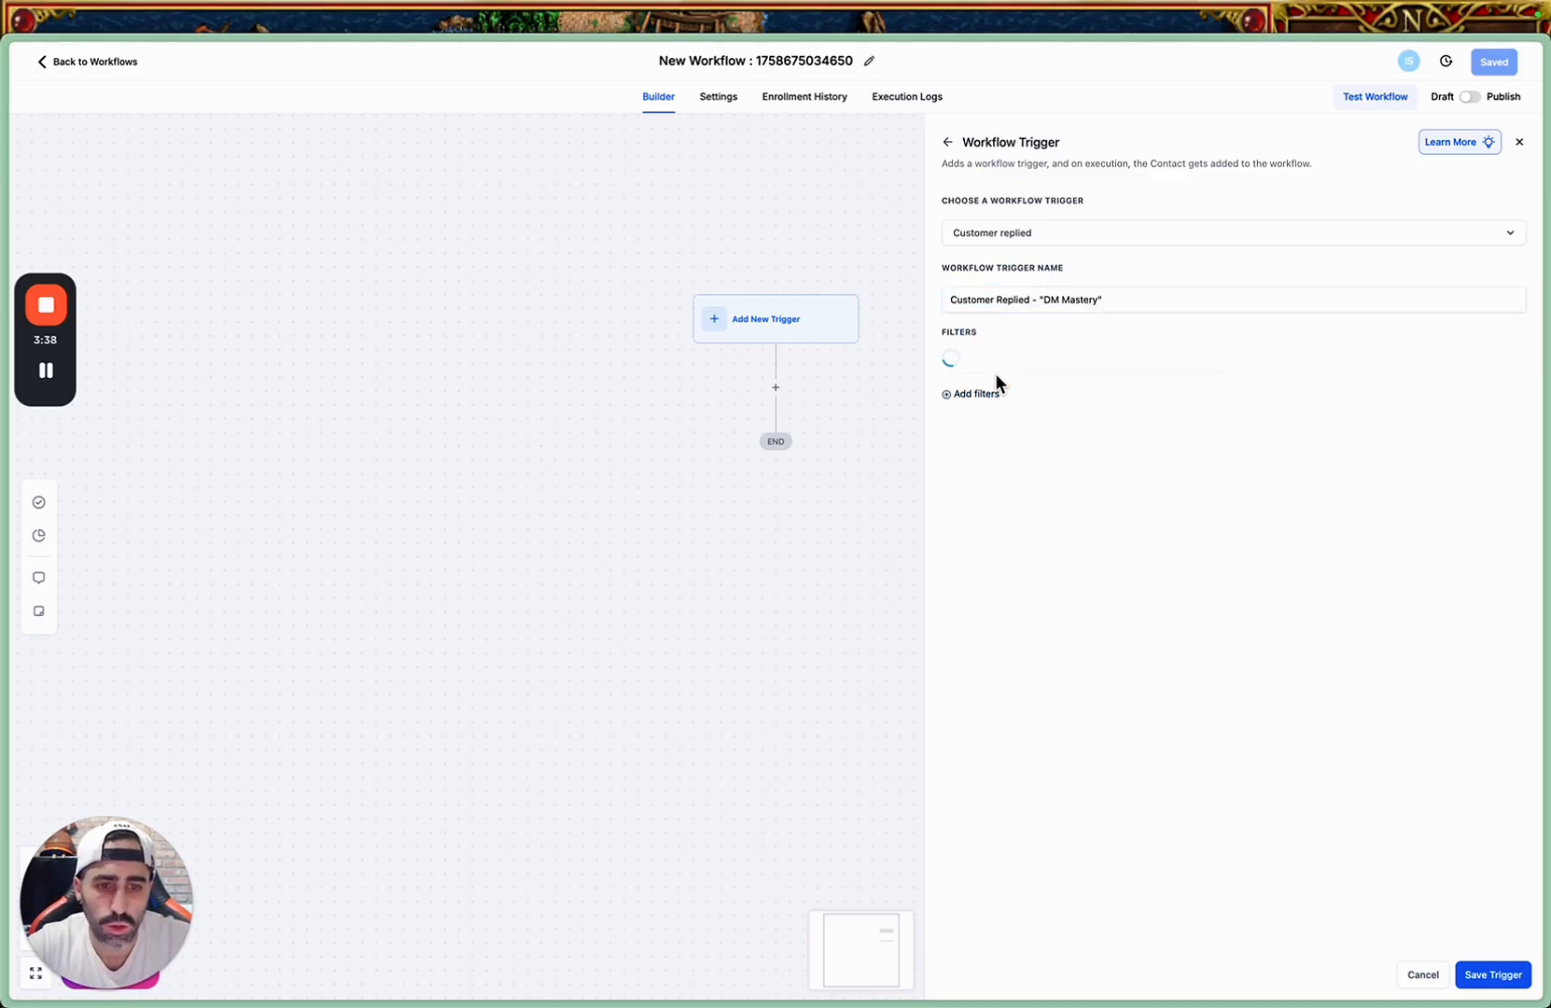
click(988, 369)
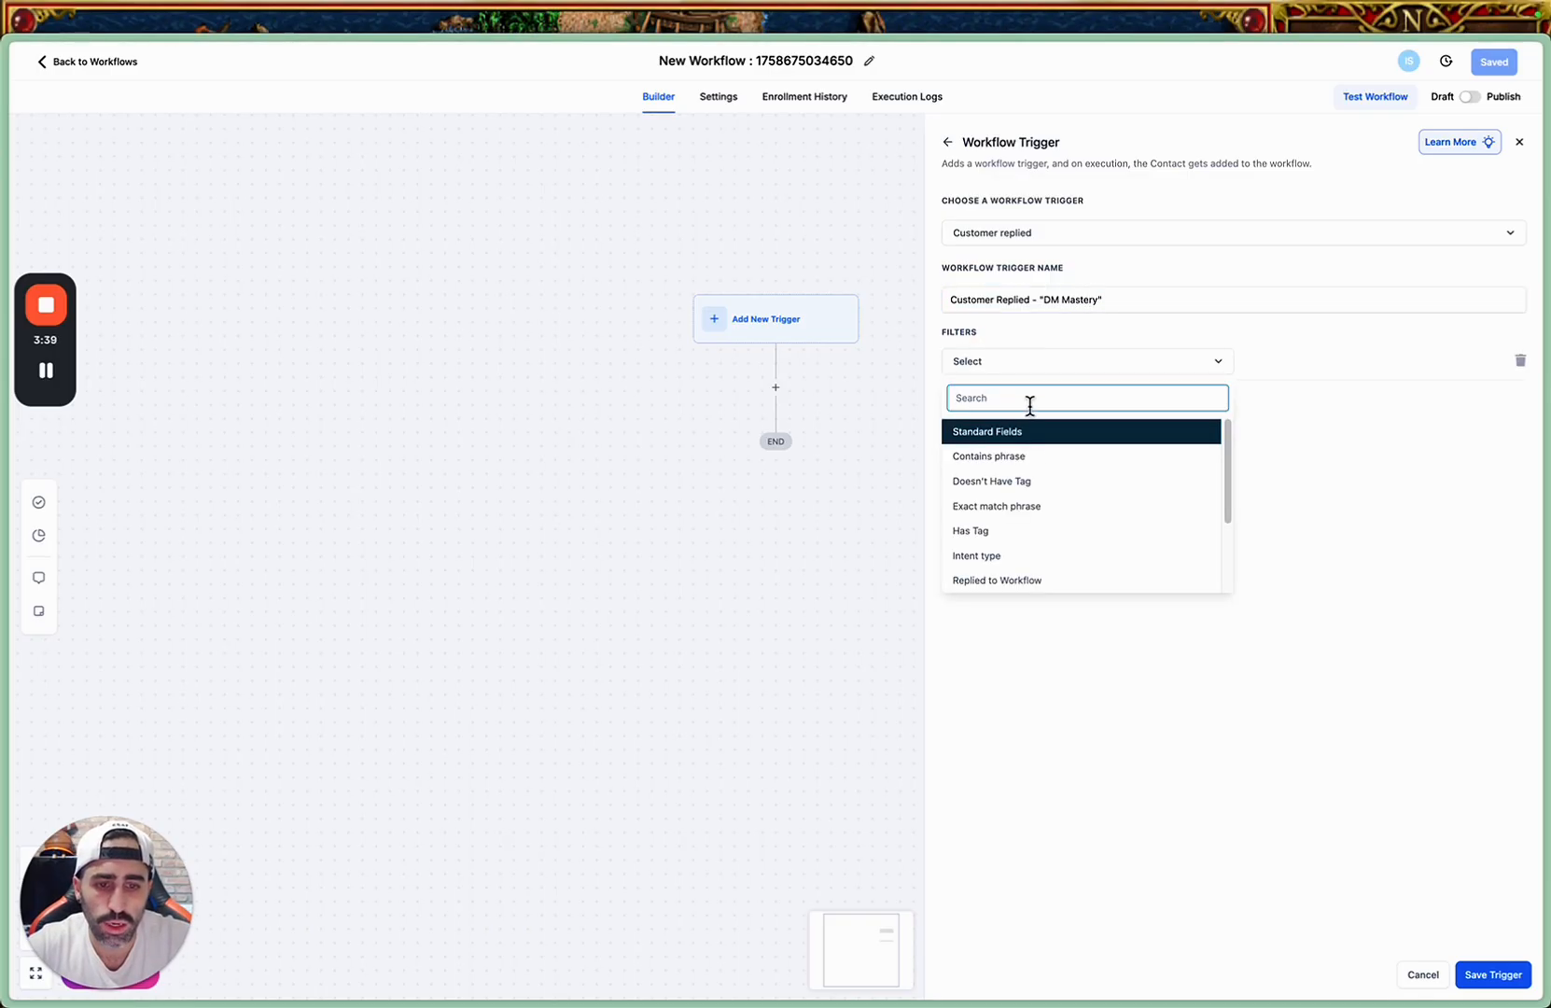
scroll(1039, 574, down, 3)
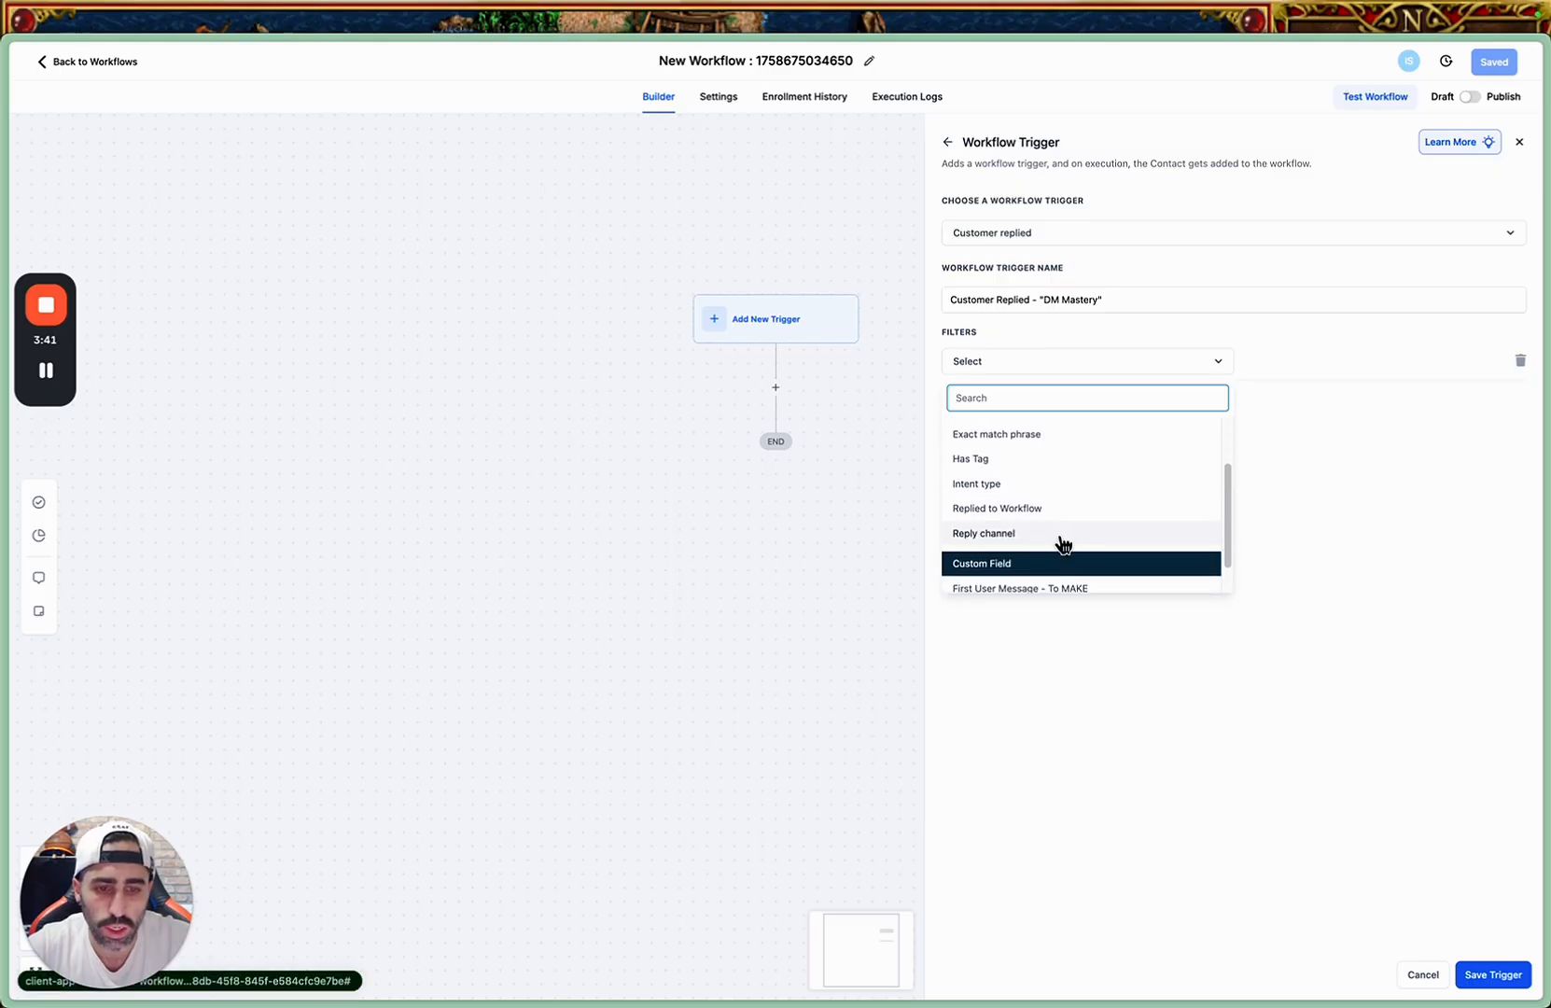
click(1059, 537)
click(1272, 364)
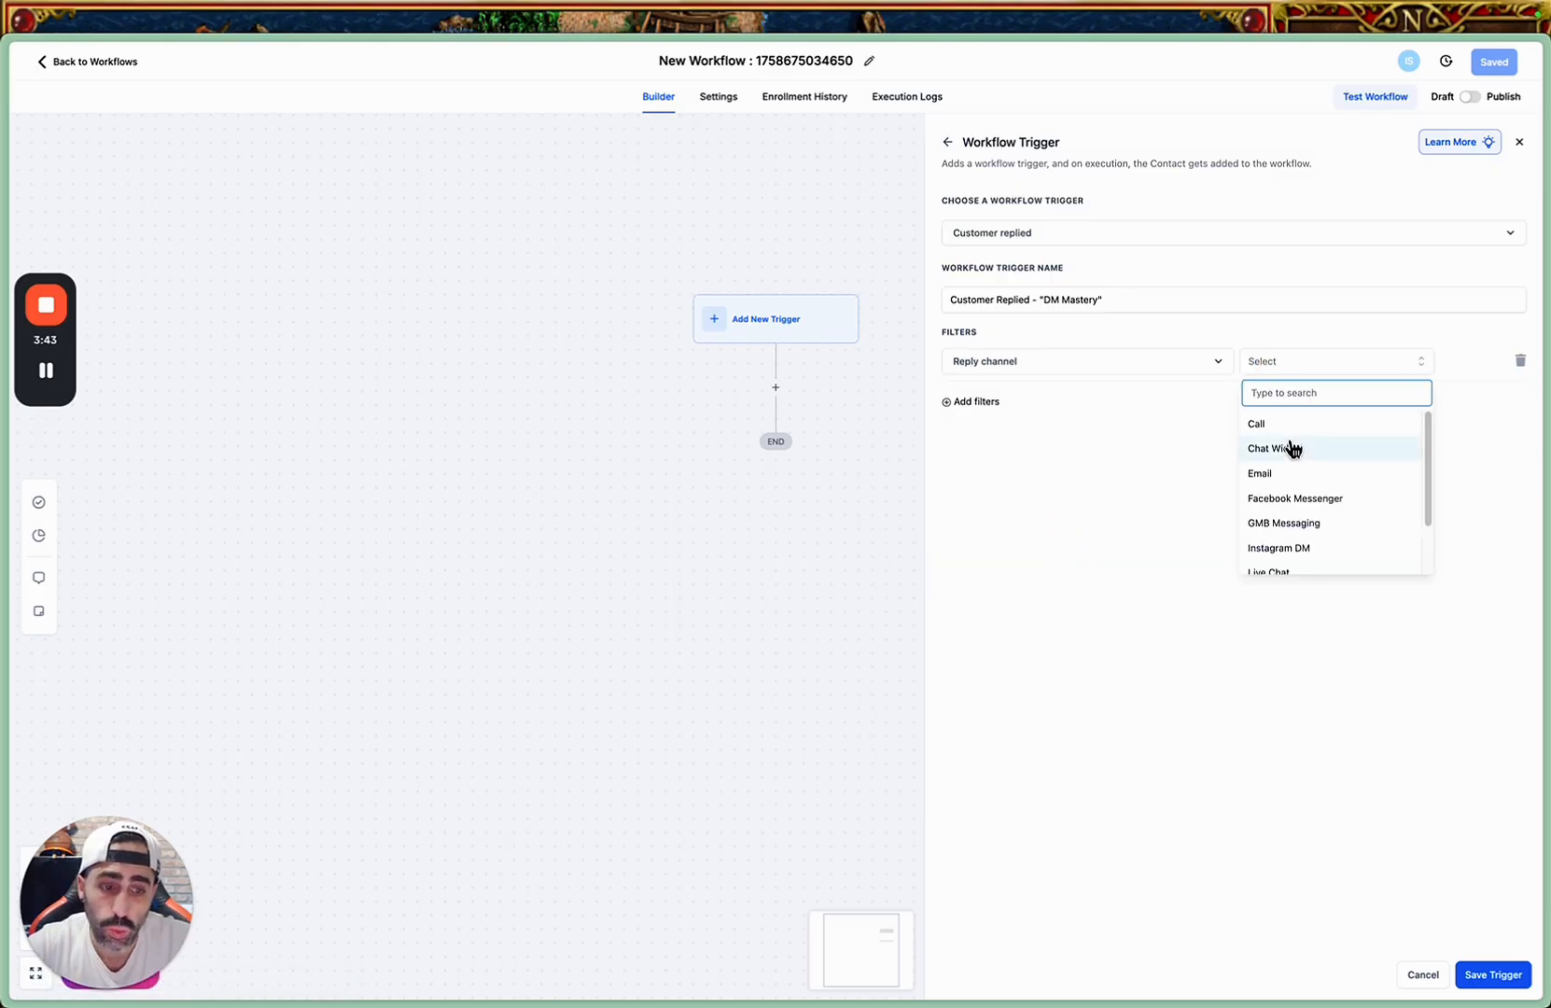
scroll(1300, 509, down, 2)
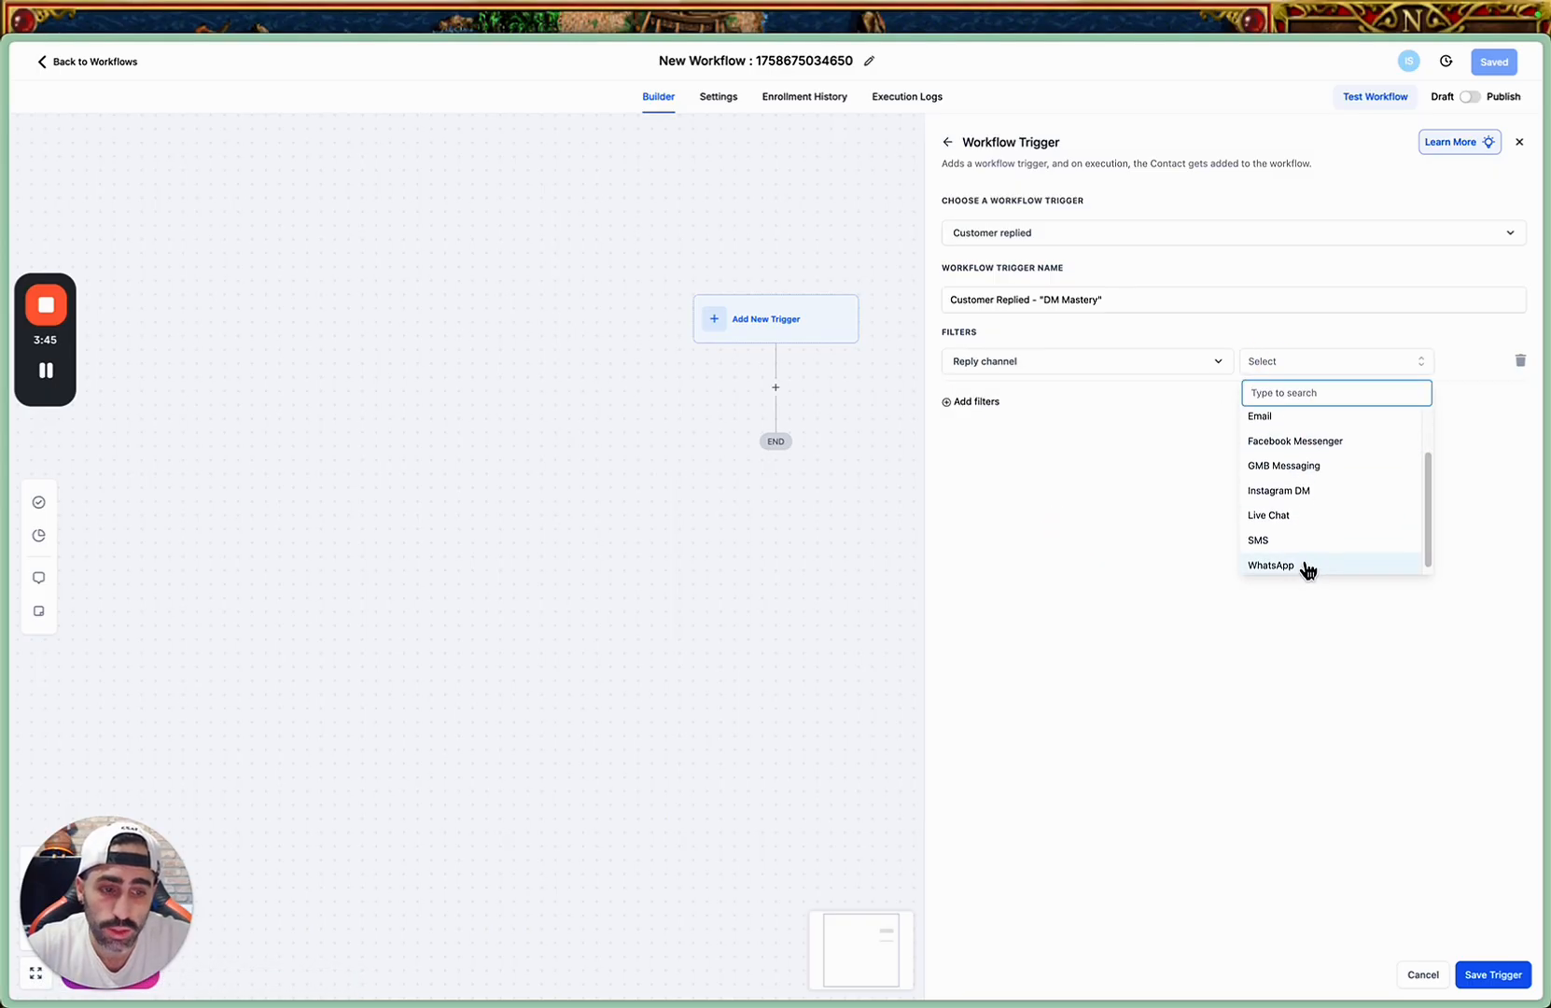
scroll(1308, 559, up, 3)
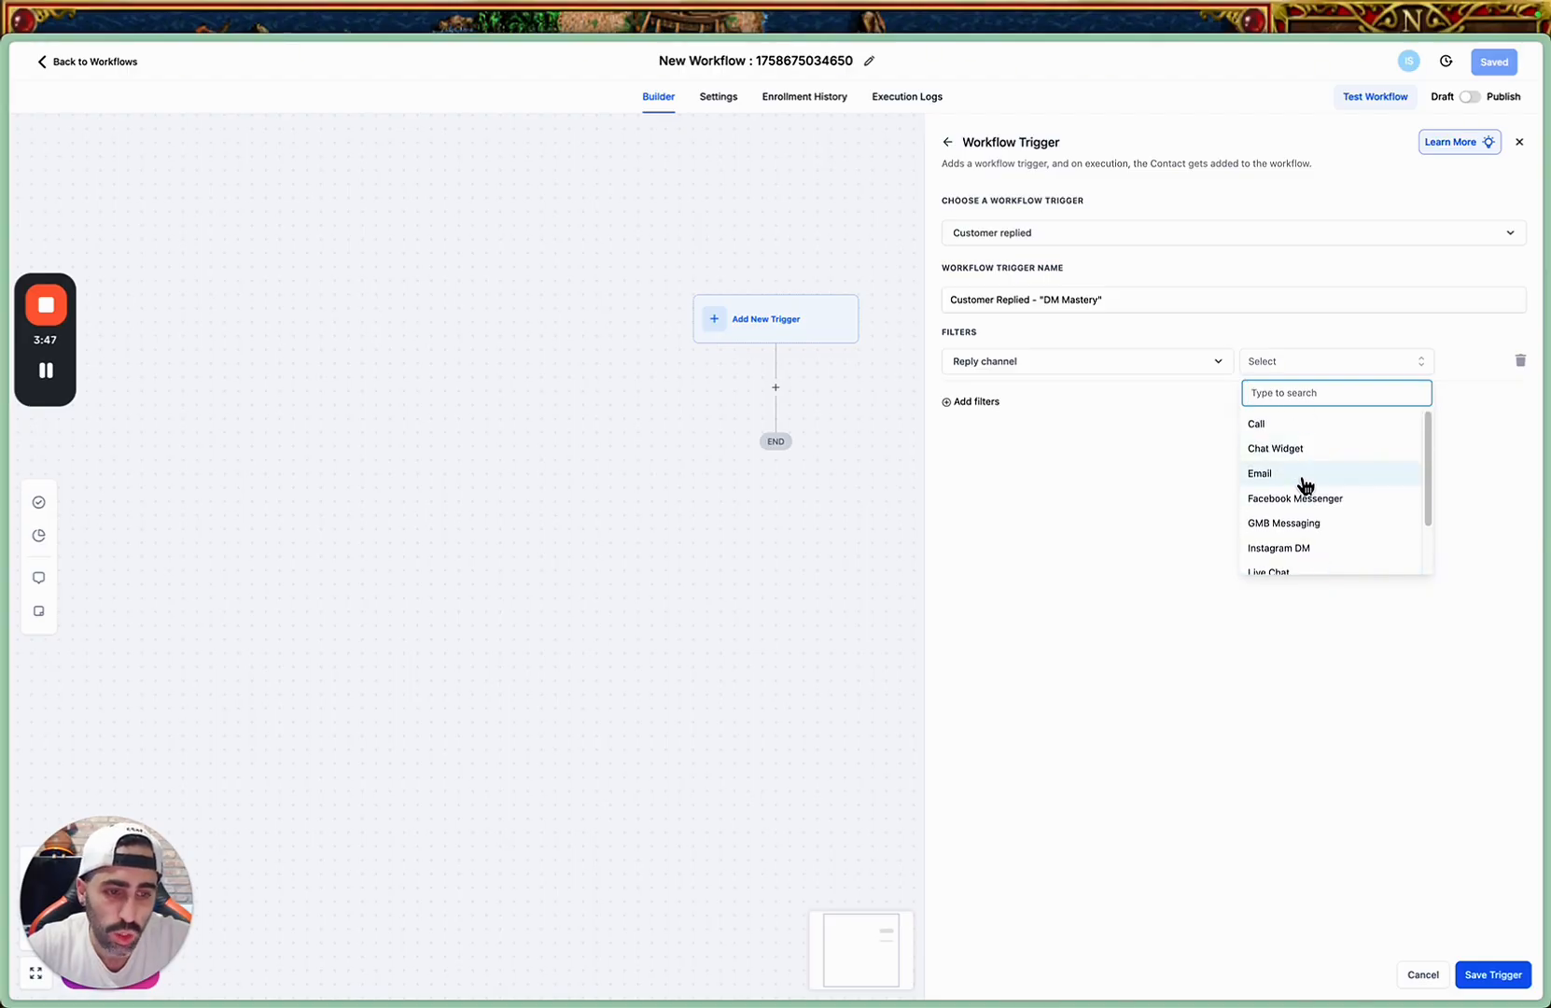
scroll(1305, 525, down, 1)
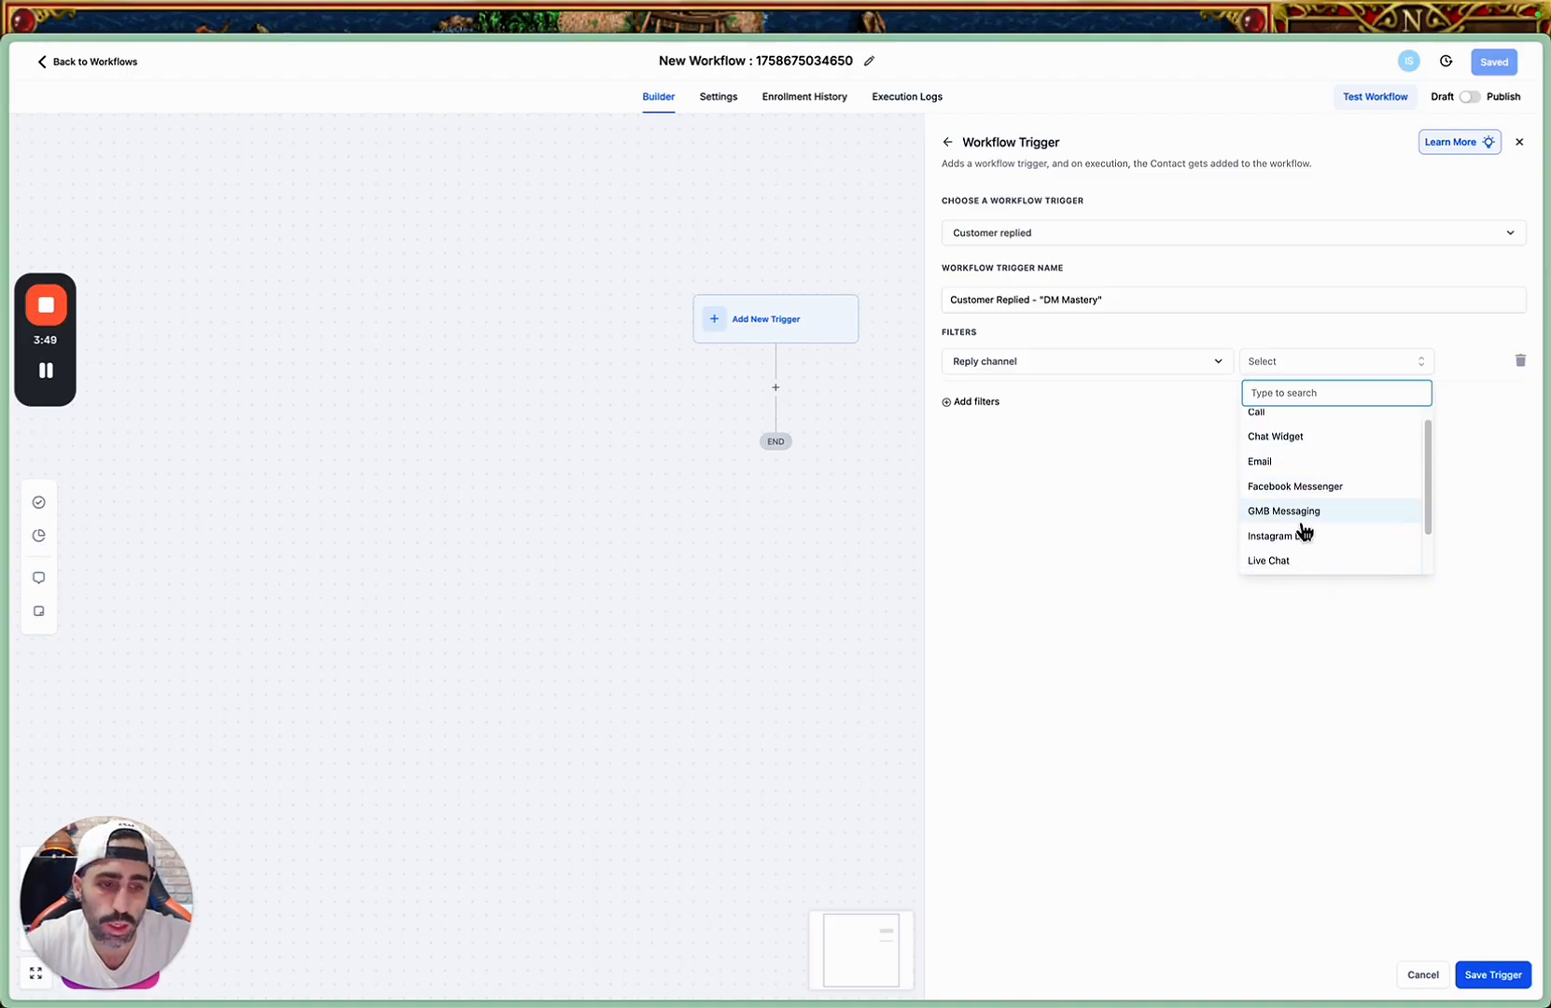
click(1297, 537)
Add an Exact match phrase filter to the trigger with the phrase "DM MASTERY".
click(978, 402)
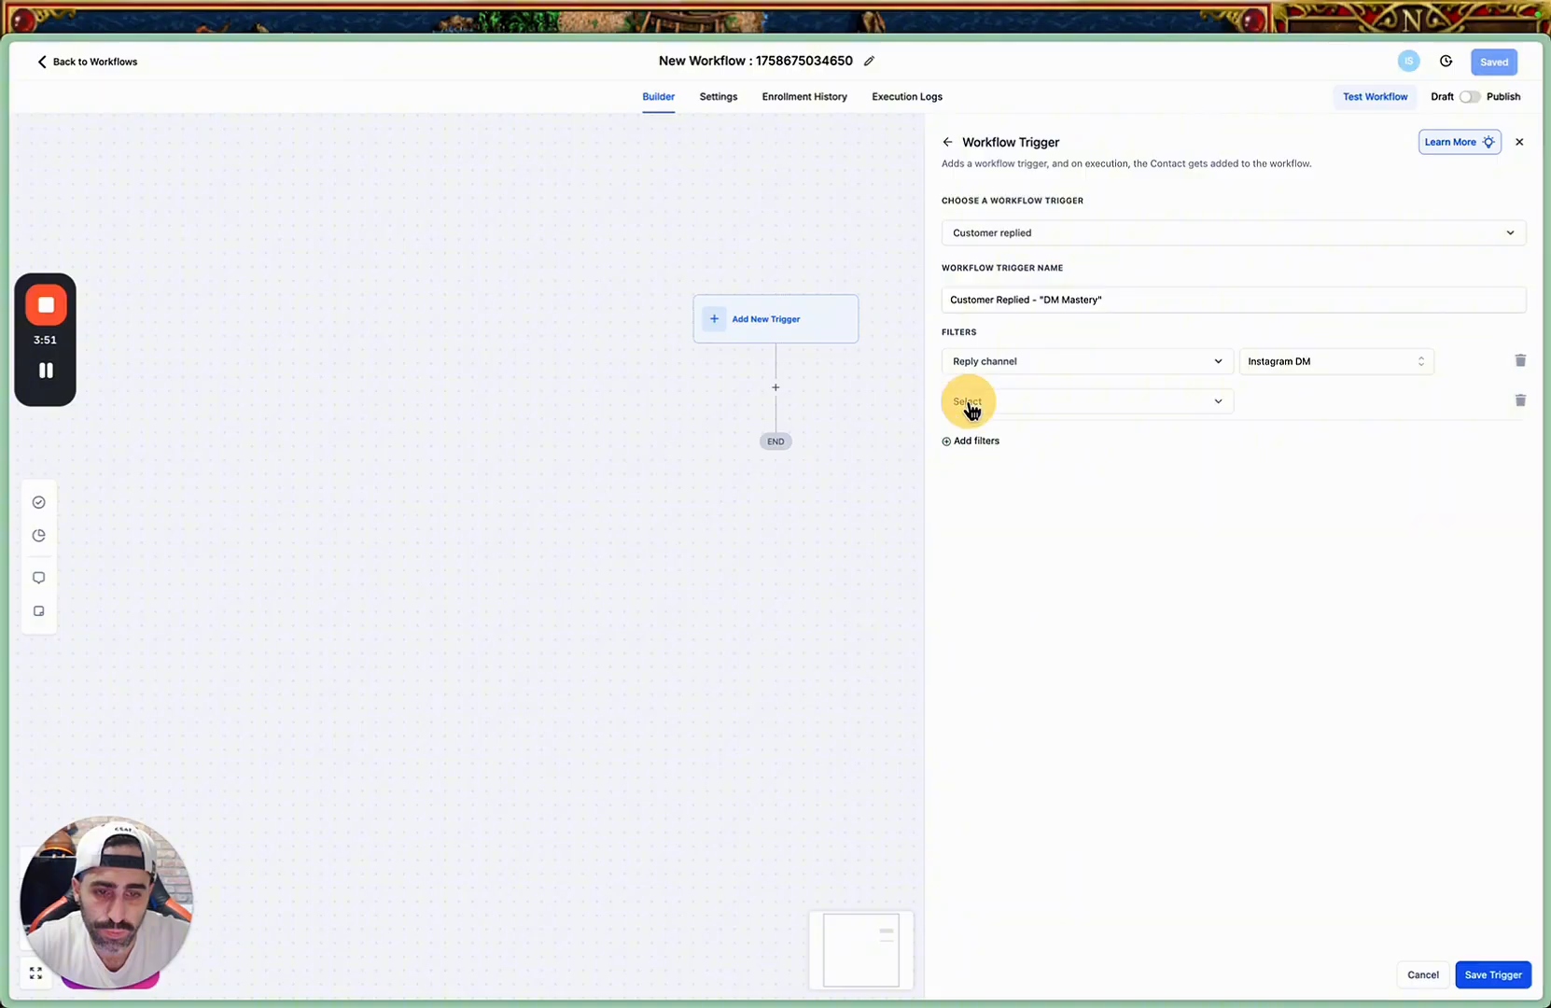
click(999, 403)
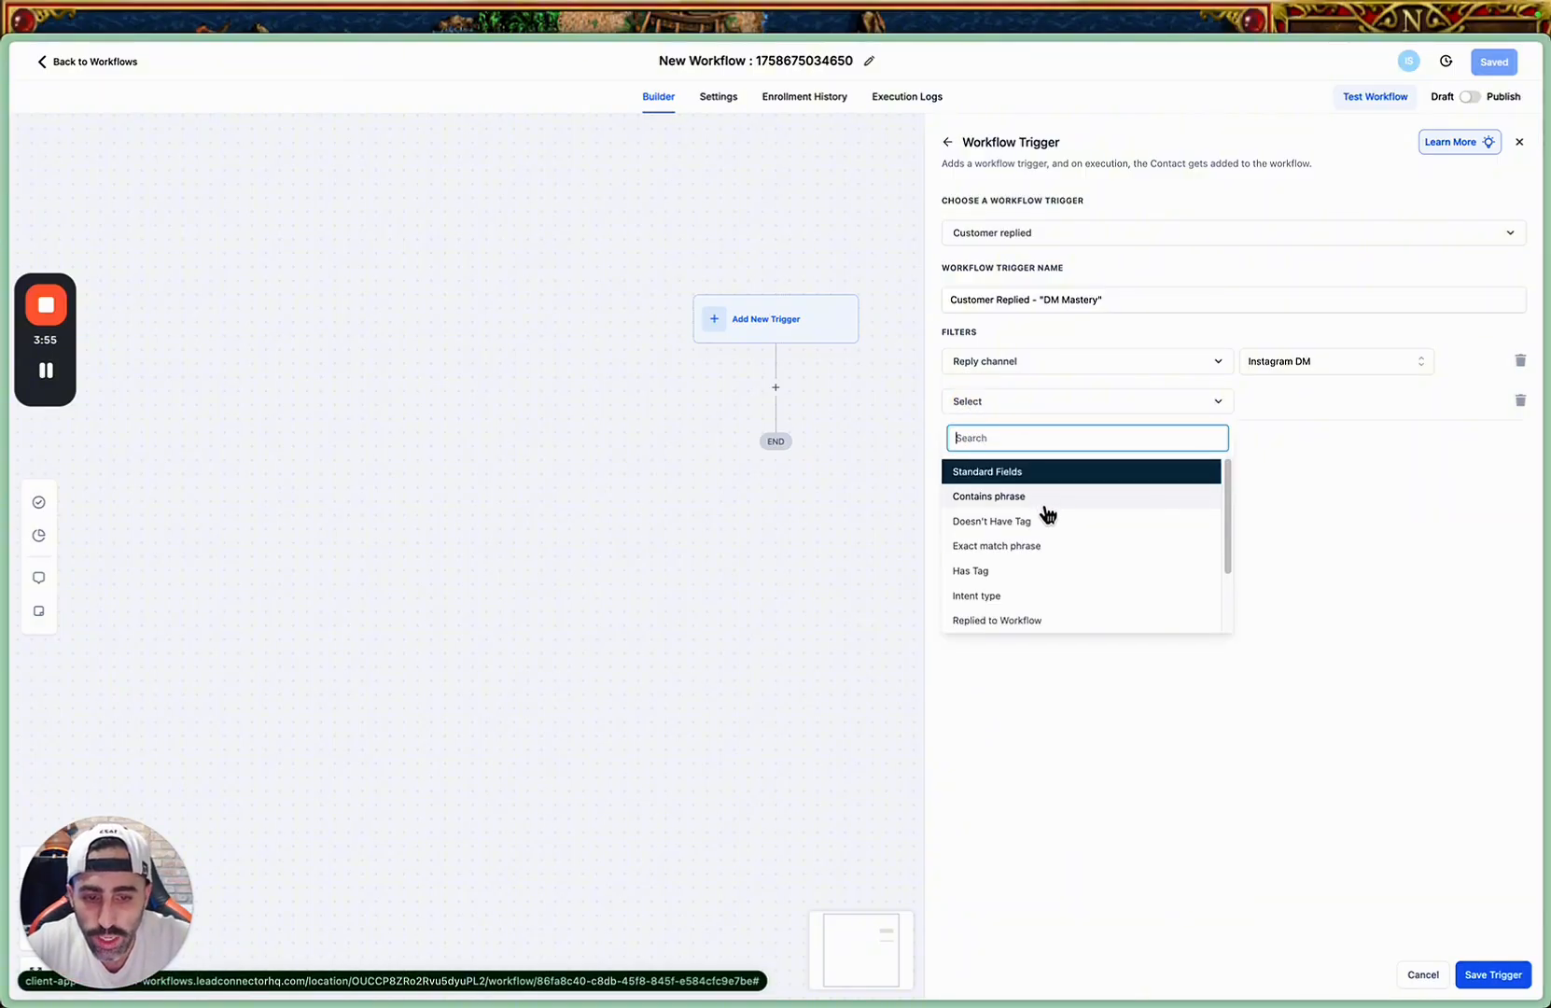
click(1034, 546)
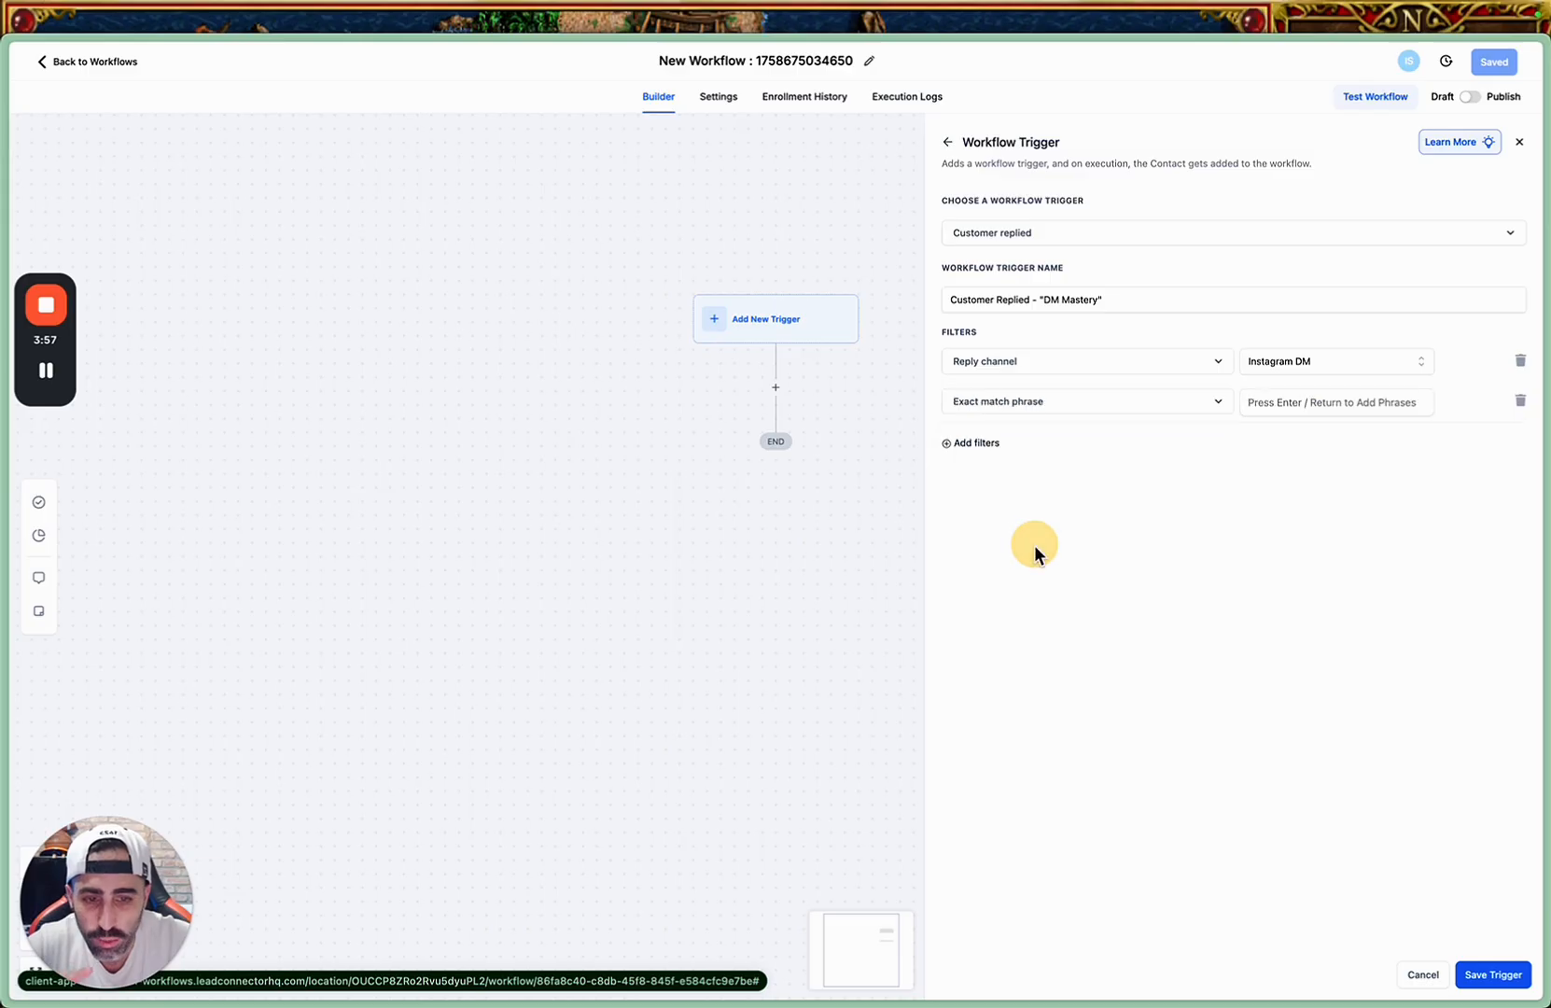
click(1180, 407)
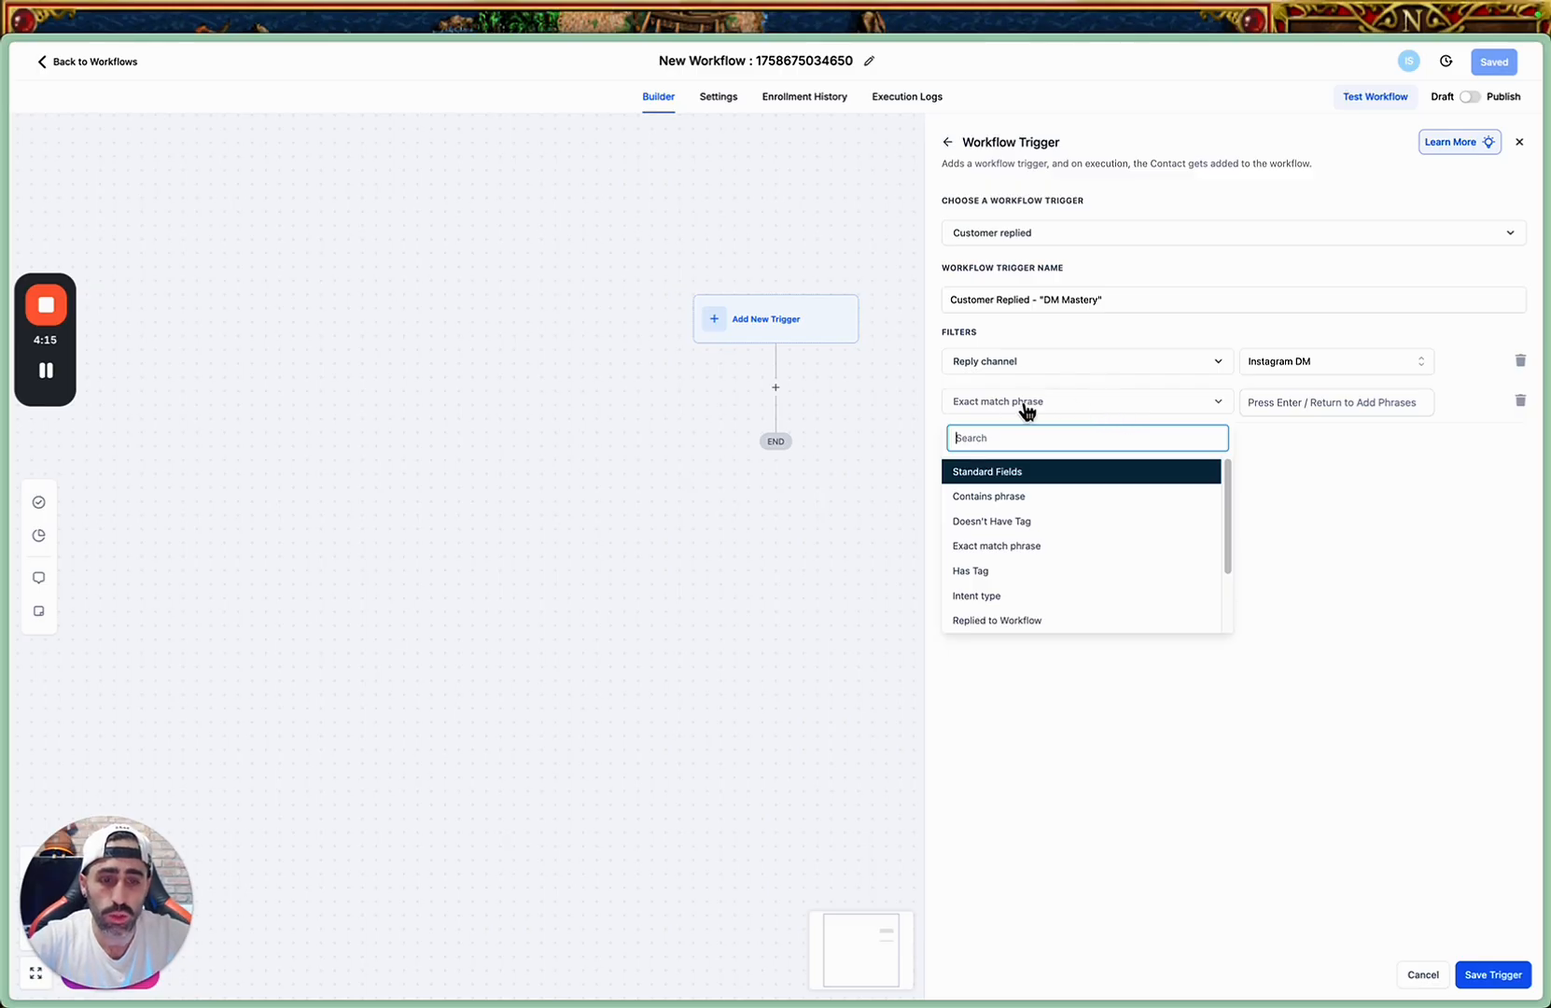
click(1260, 413)
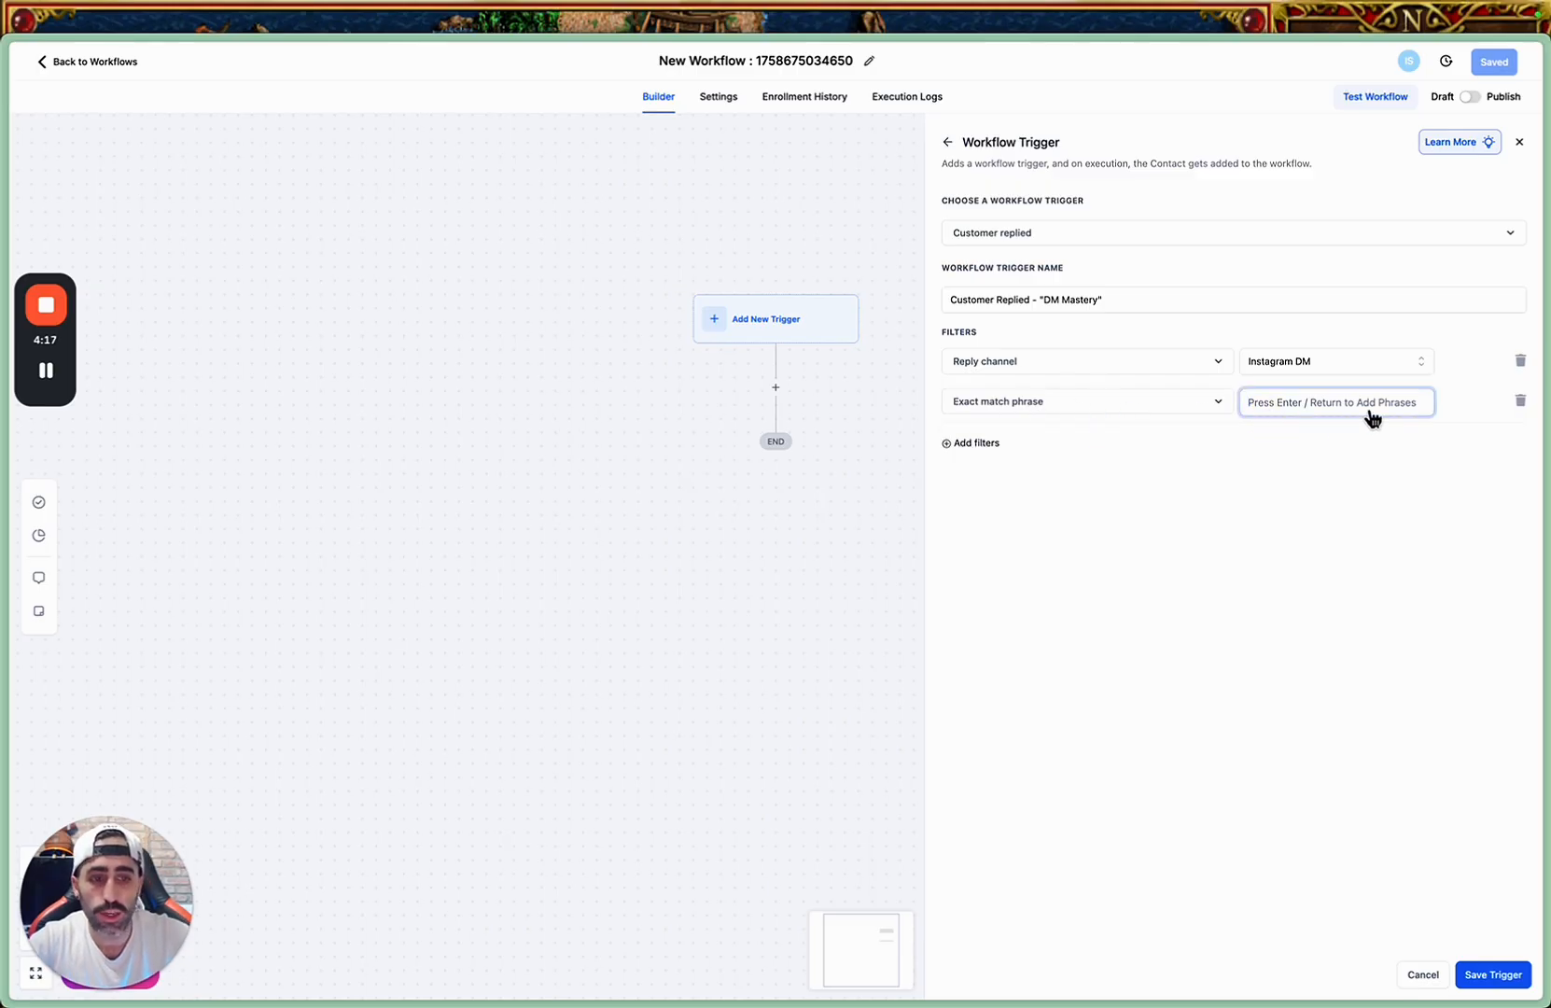
text(D)
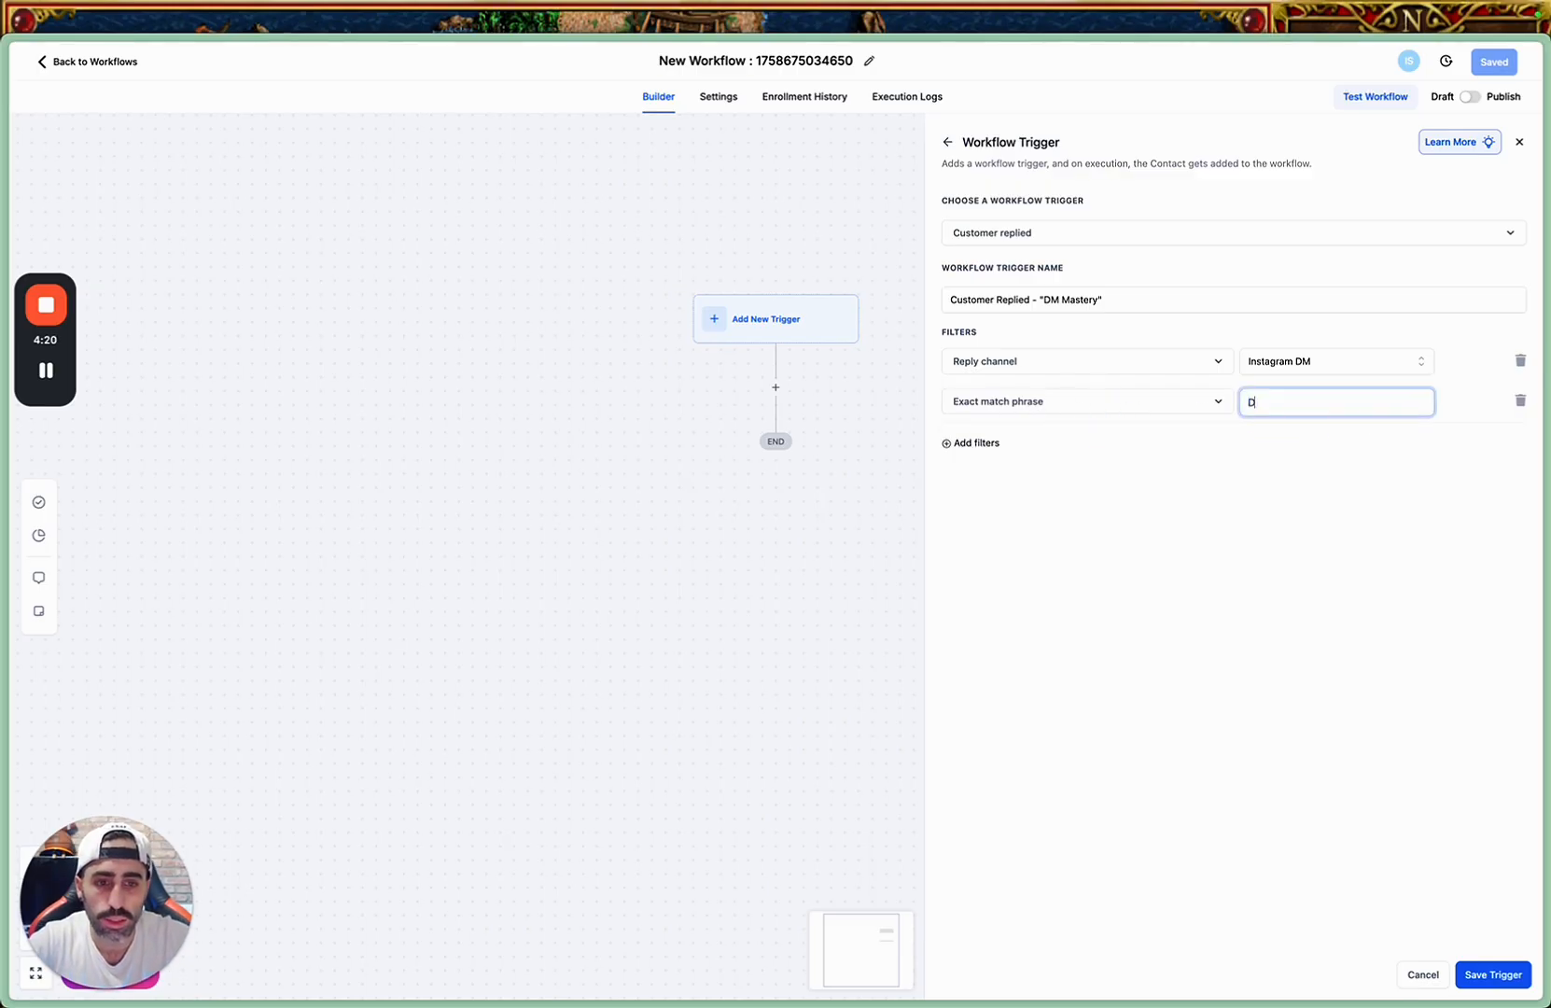
text(M MA)
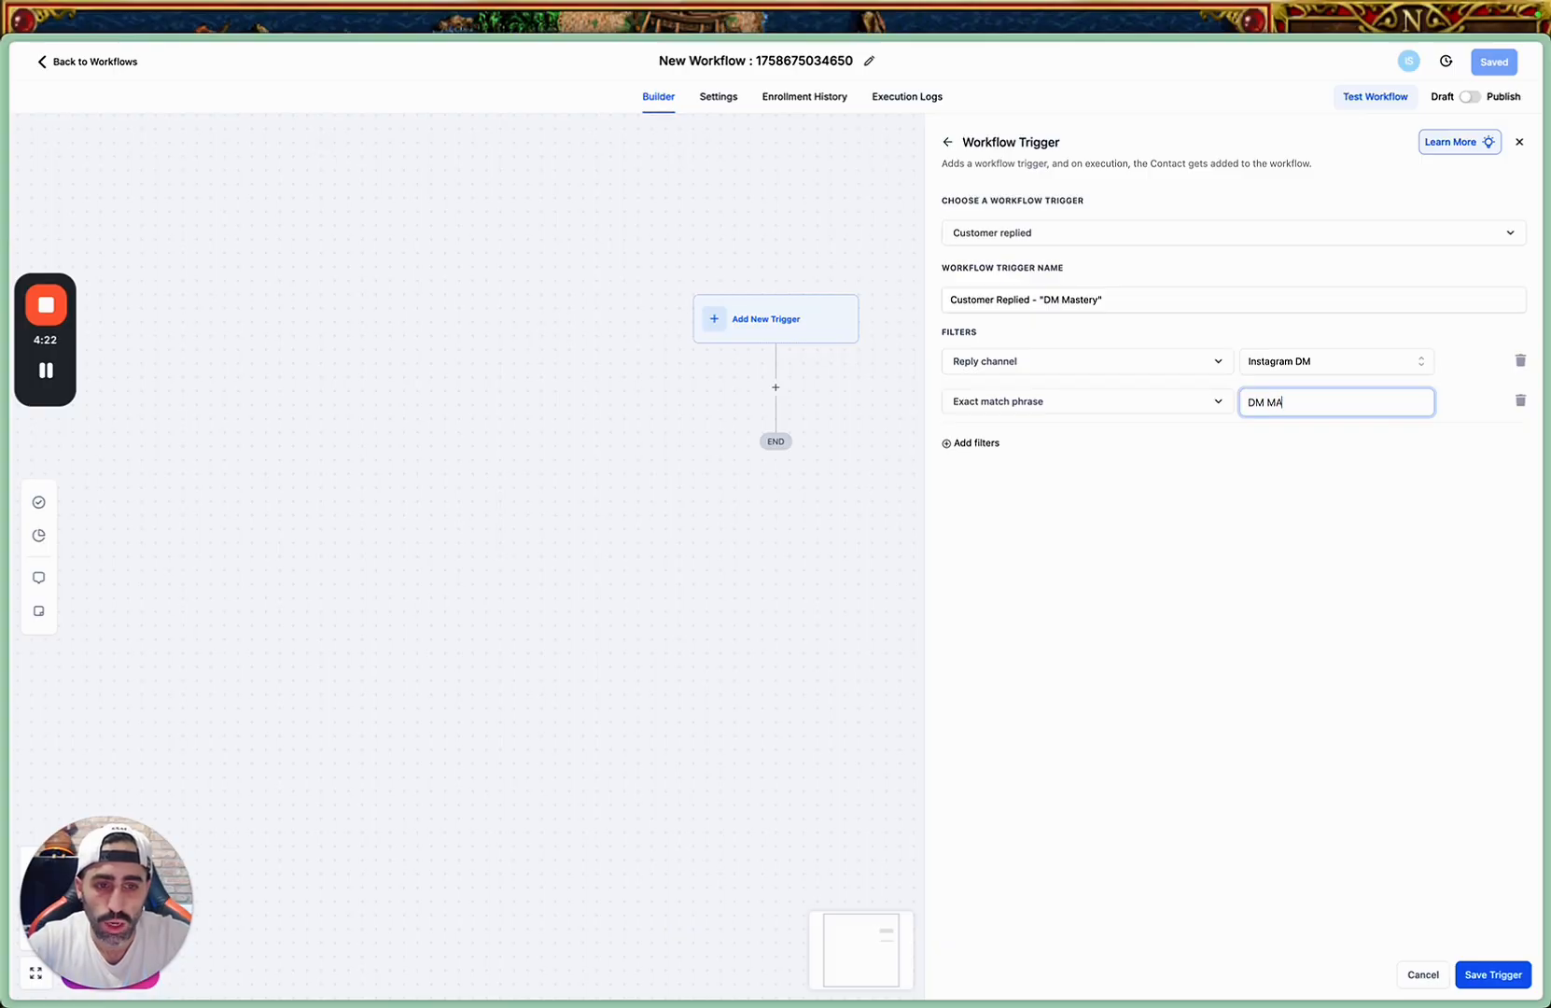
text(STERY)
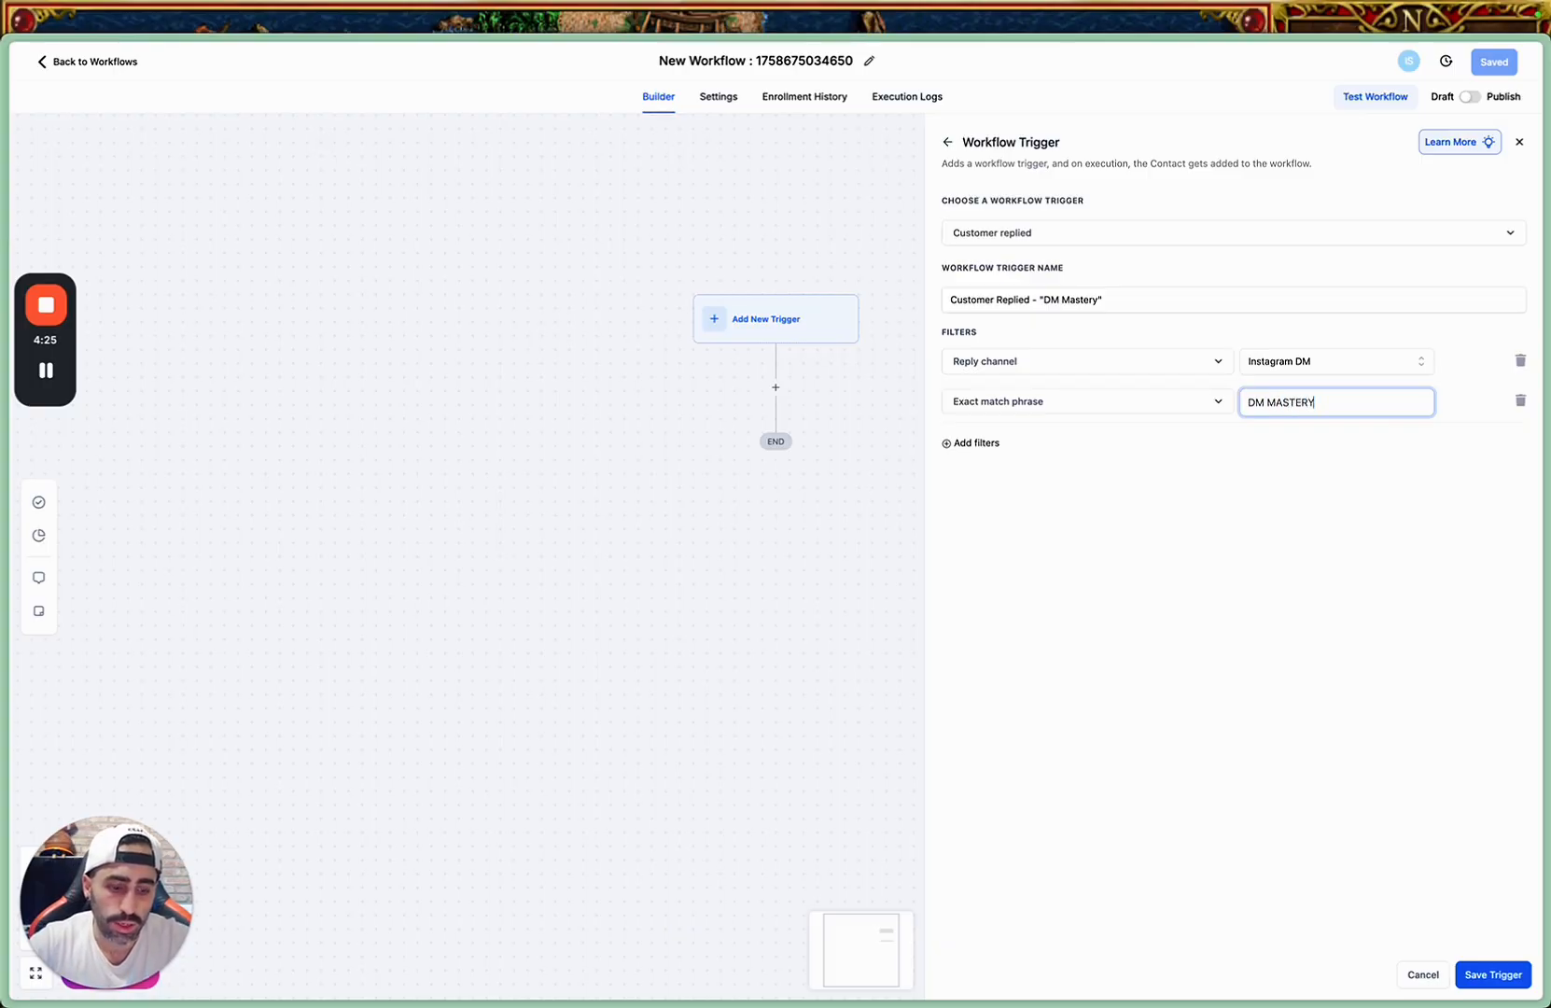
key(Return)
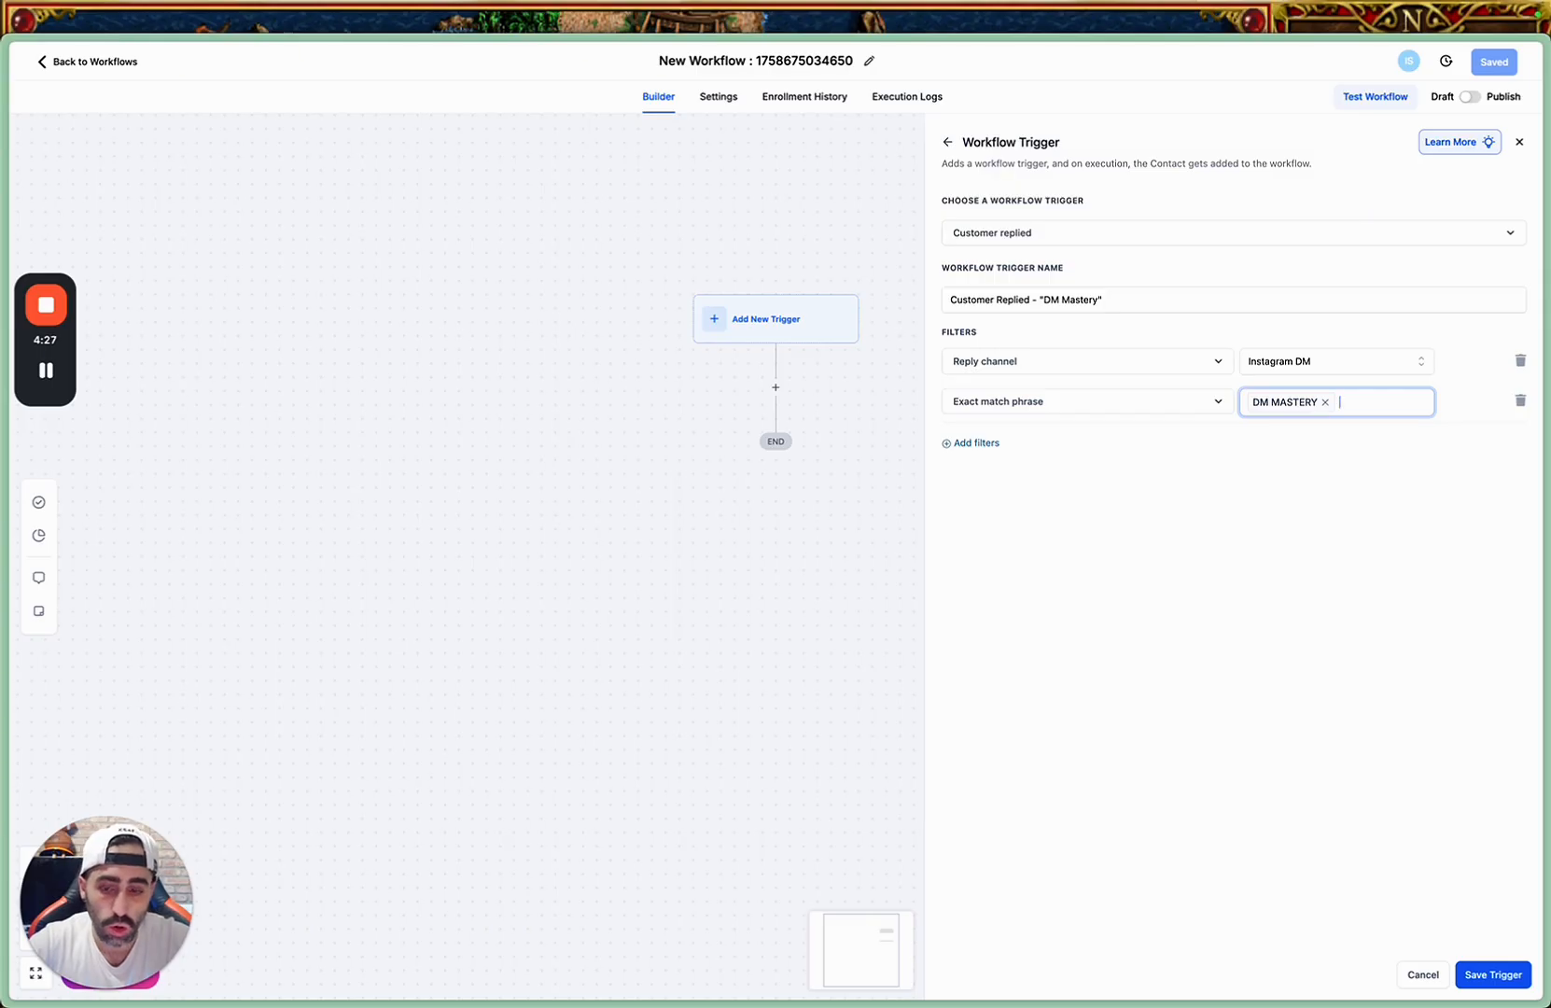
Add the phrases "dm mastery" and "Dm Mastery" to the exact match filter and save the trigger.
text(dm)
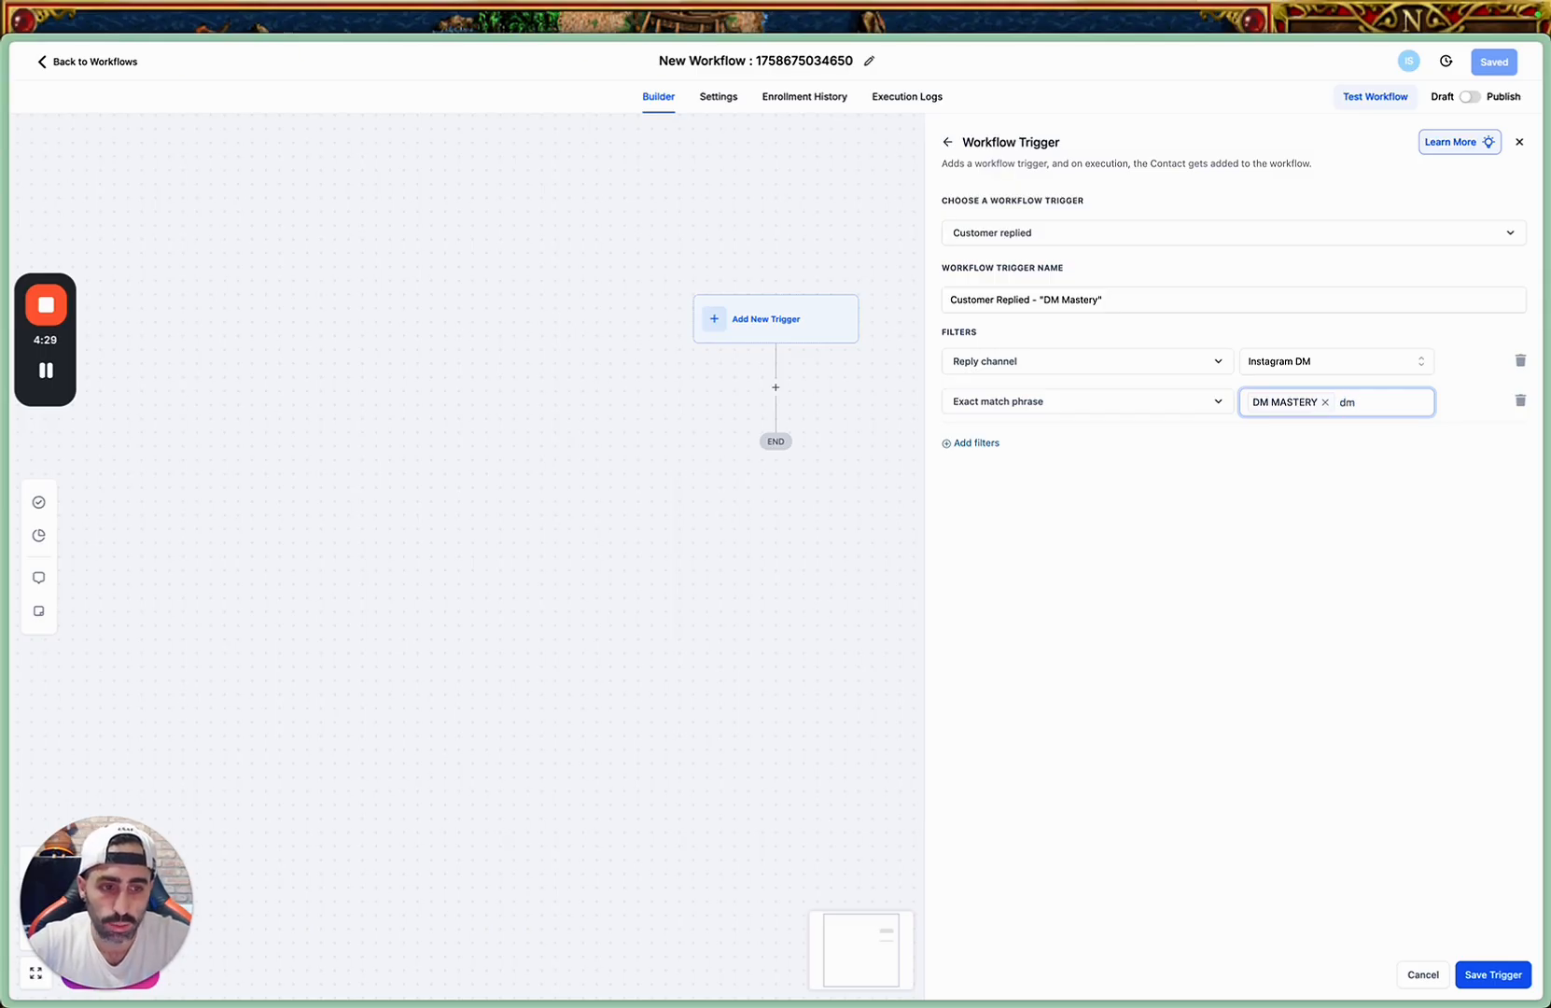
text( mastery)
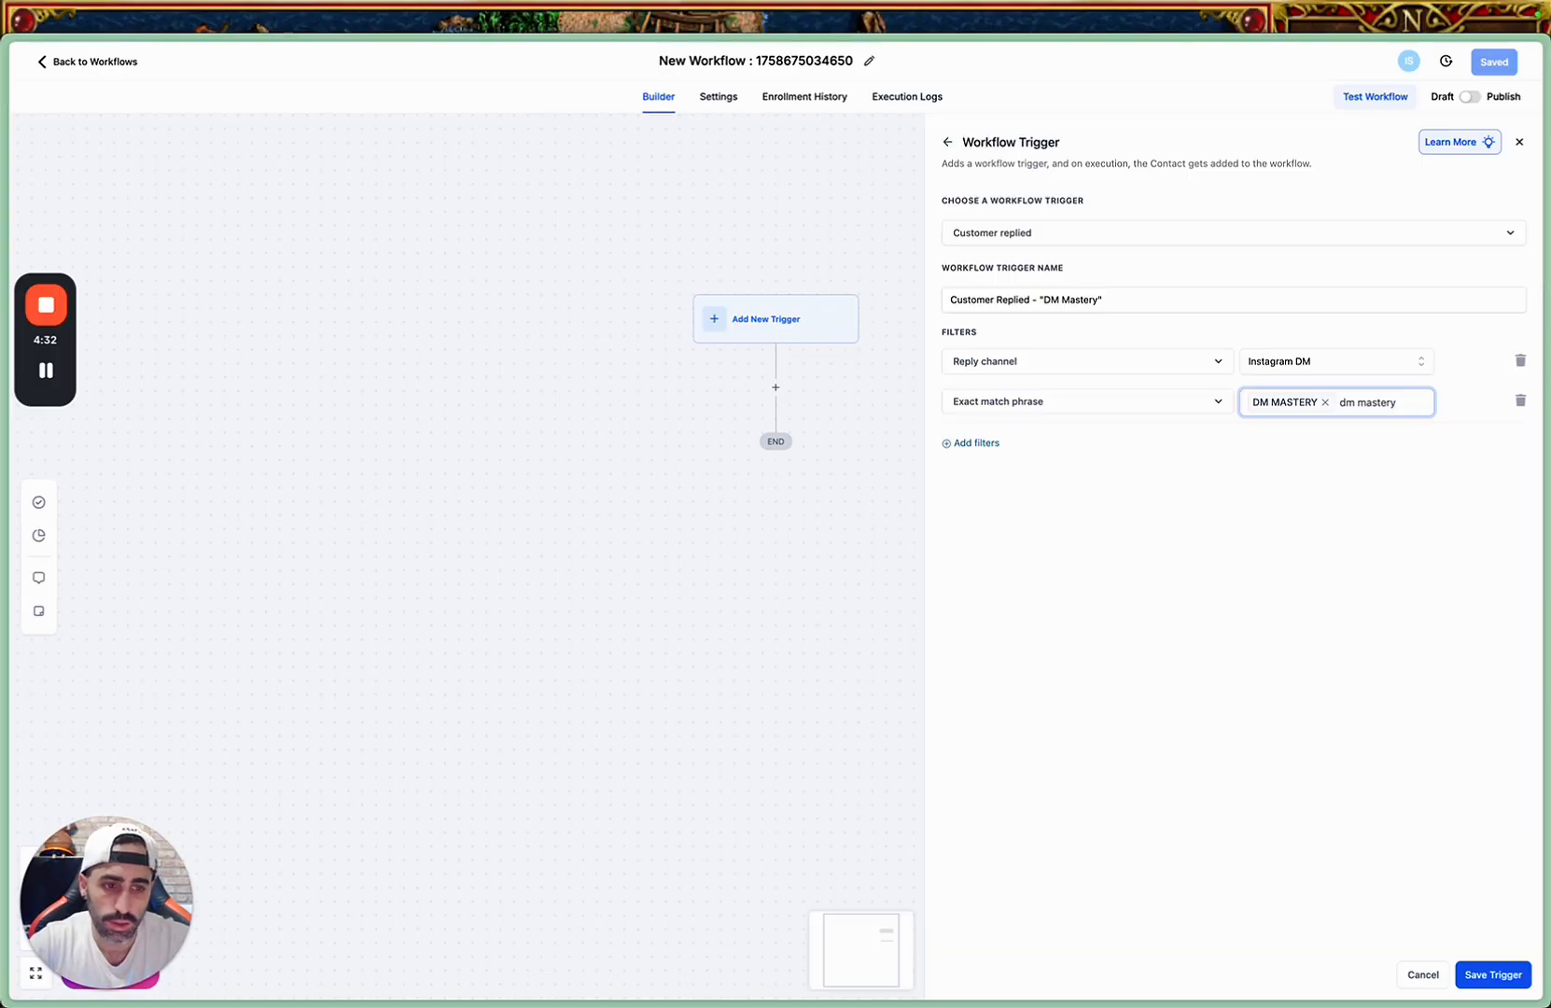
key(Return)
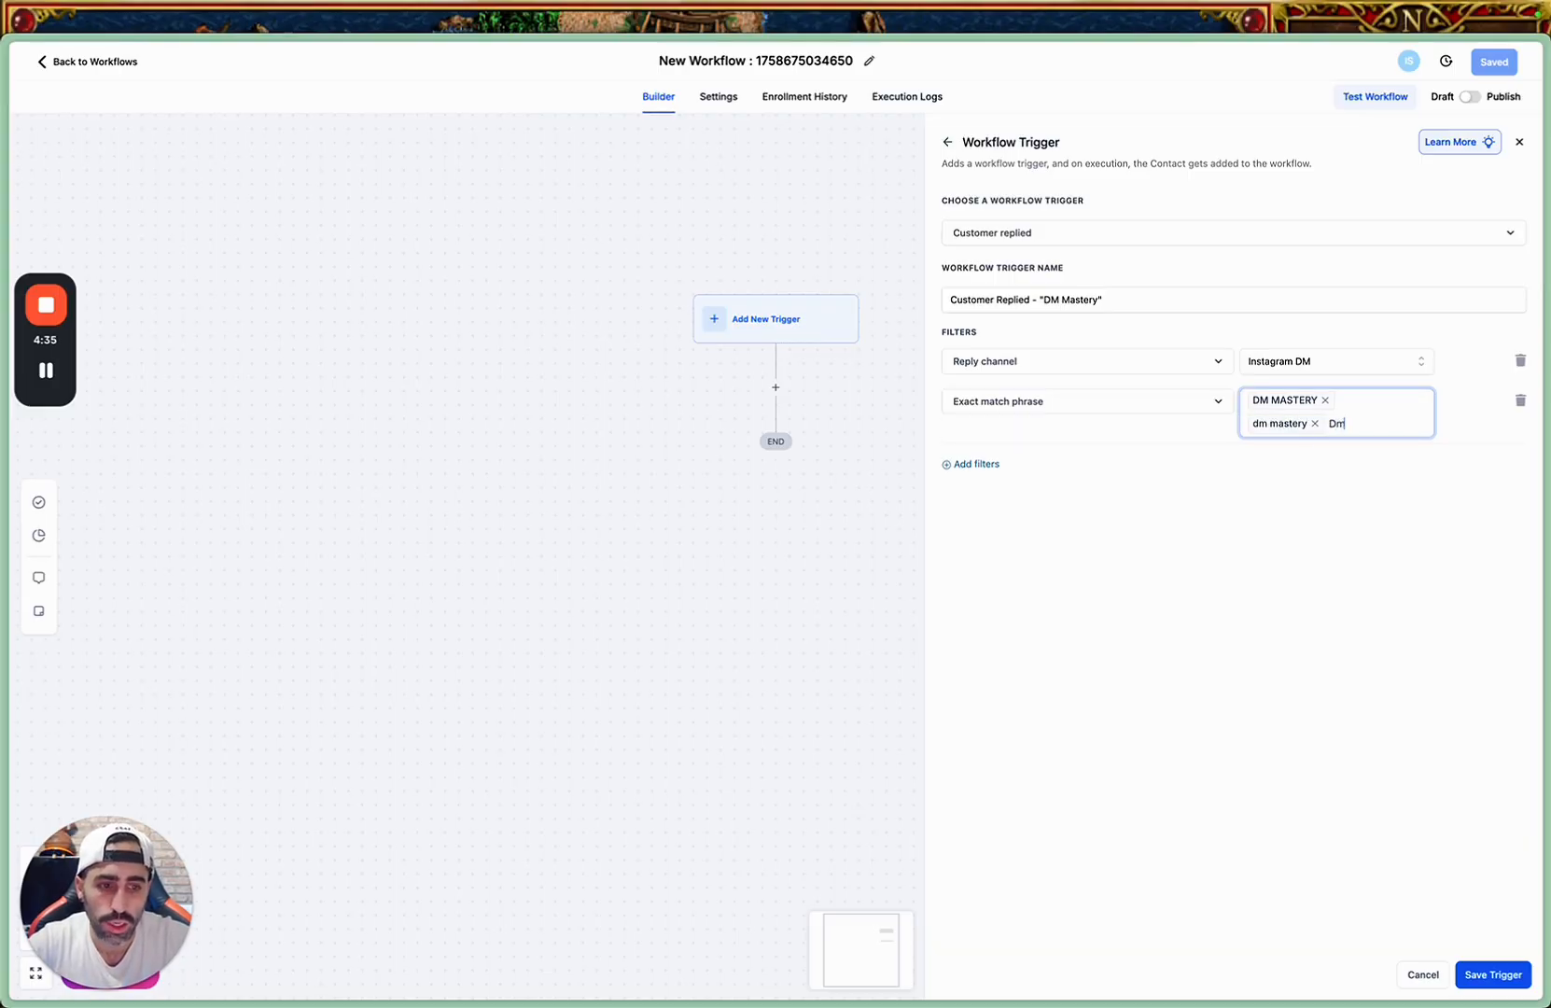
text(Dm Mastery)
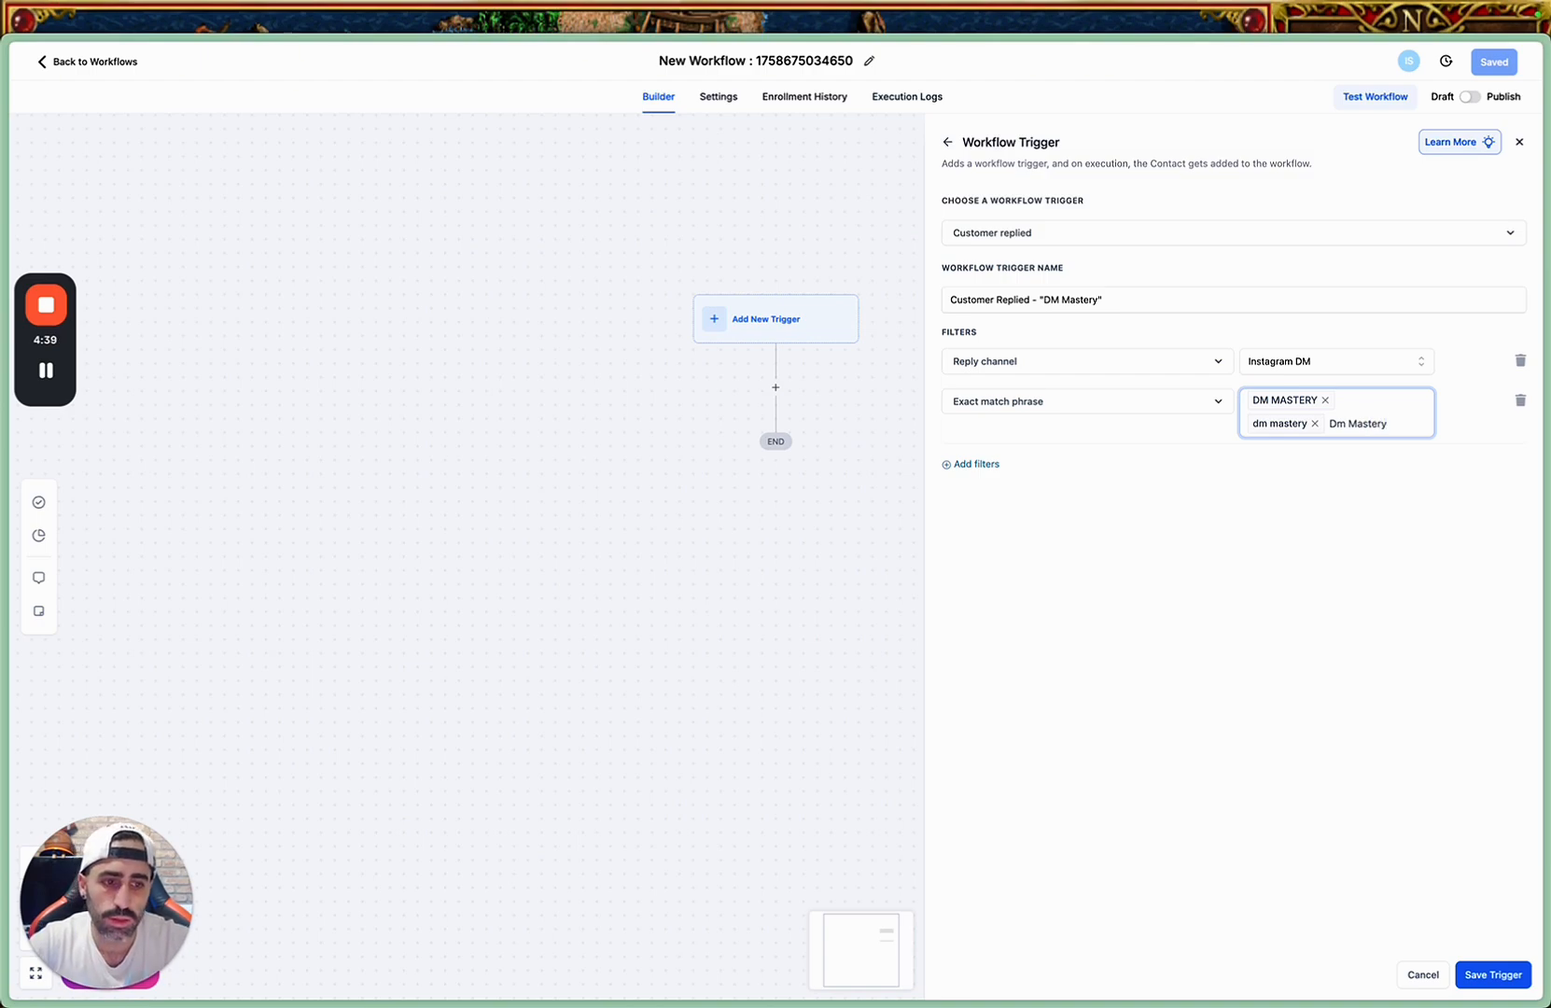
key(Return)
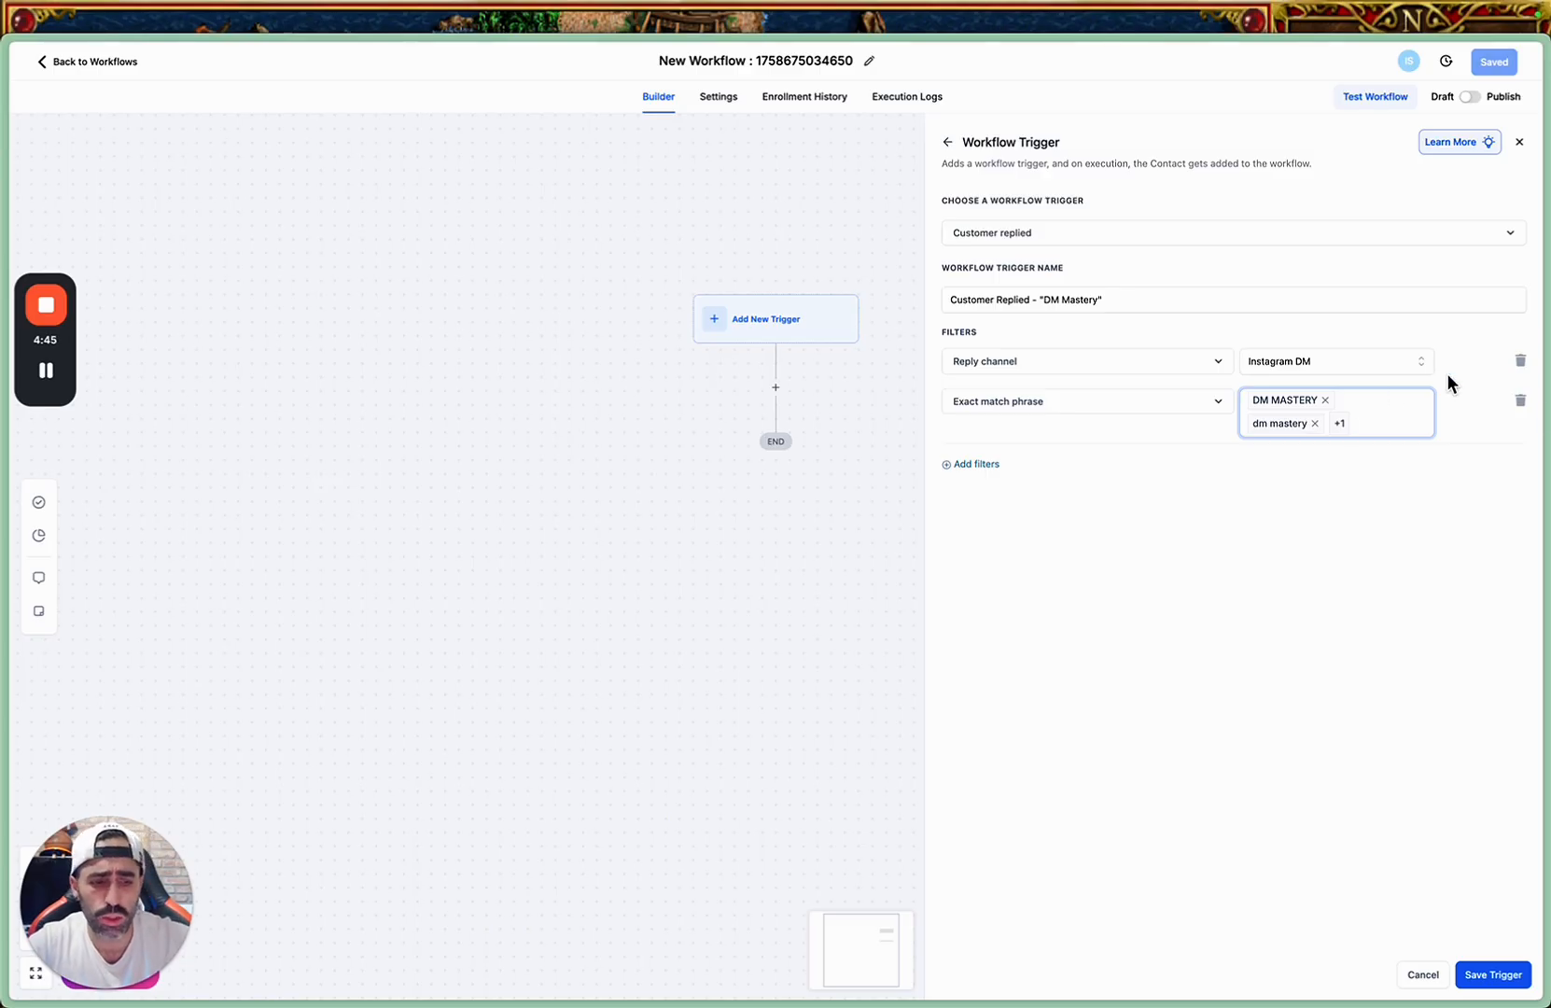
click(1491, 974)
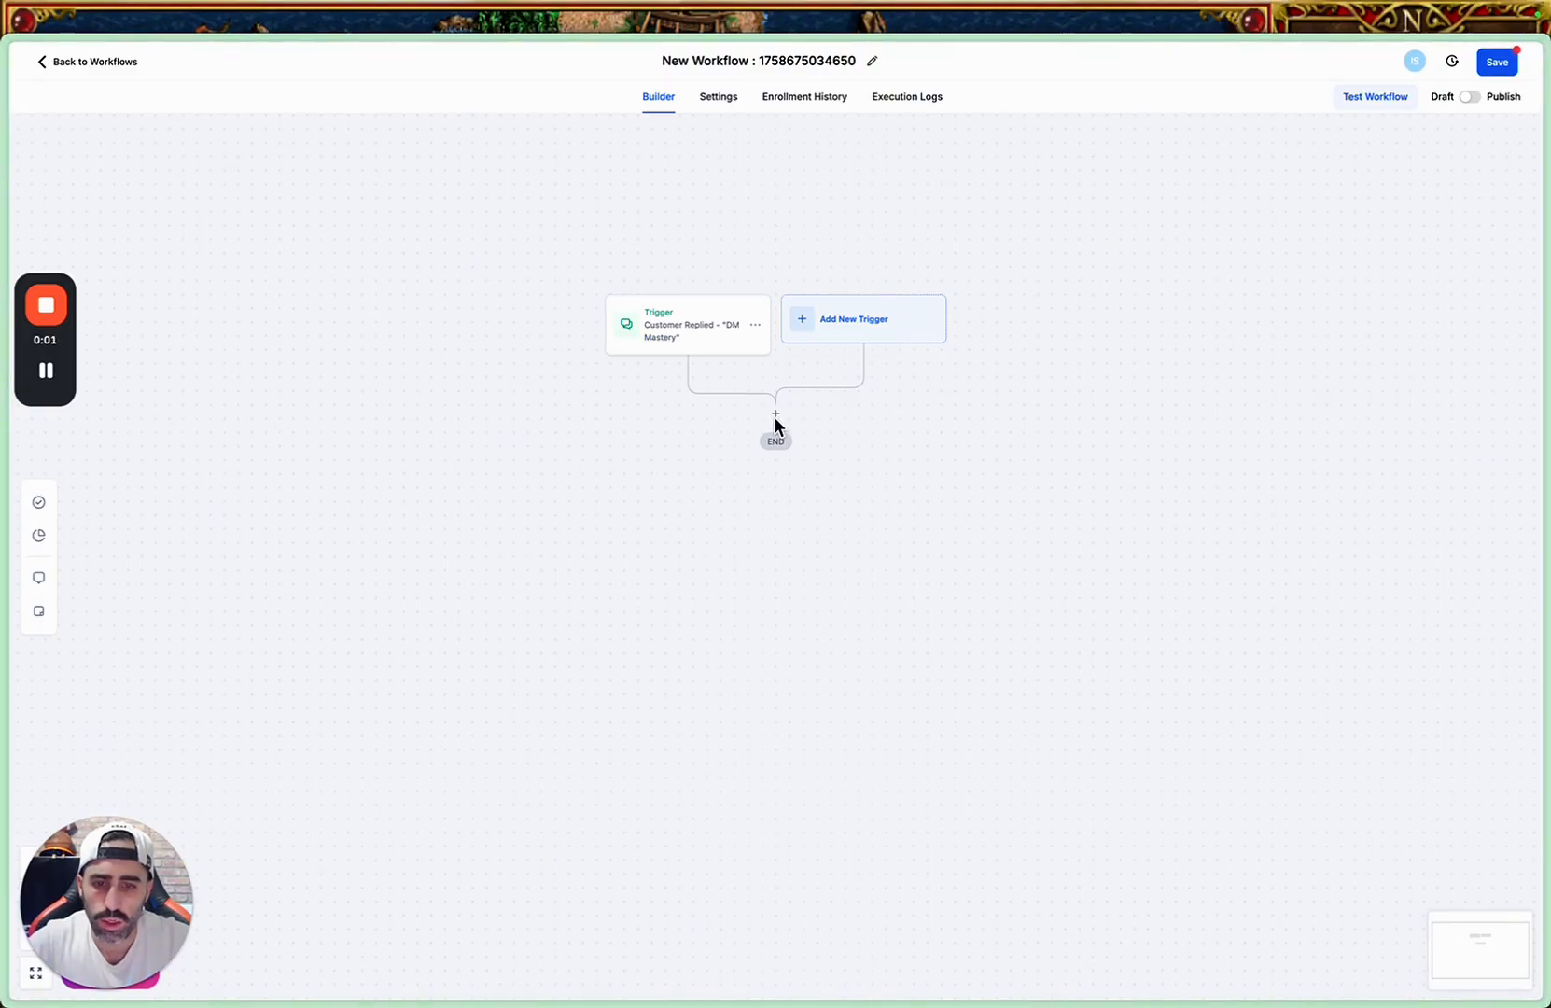
Add an action after the trigger, searching for "create" and choosing Create Opportunity.
click(776, 414)
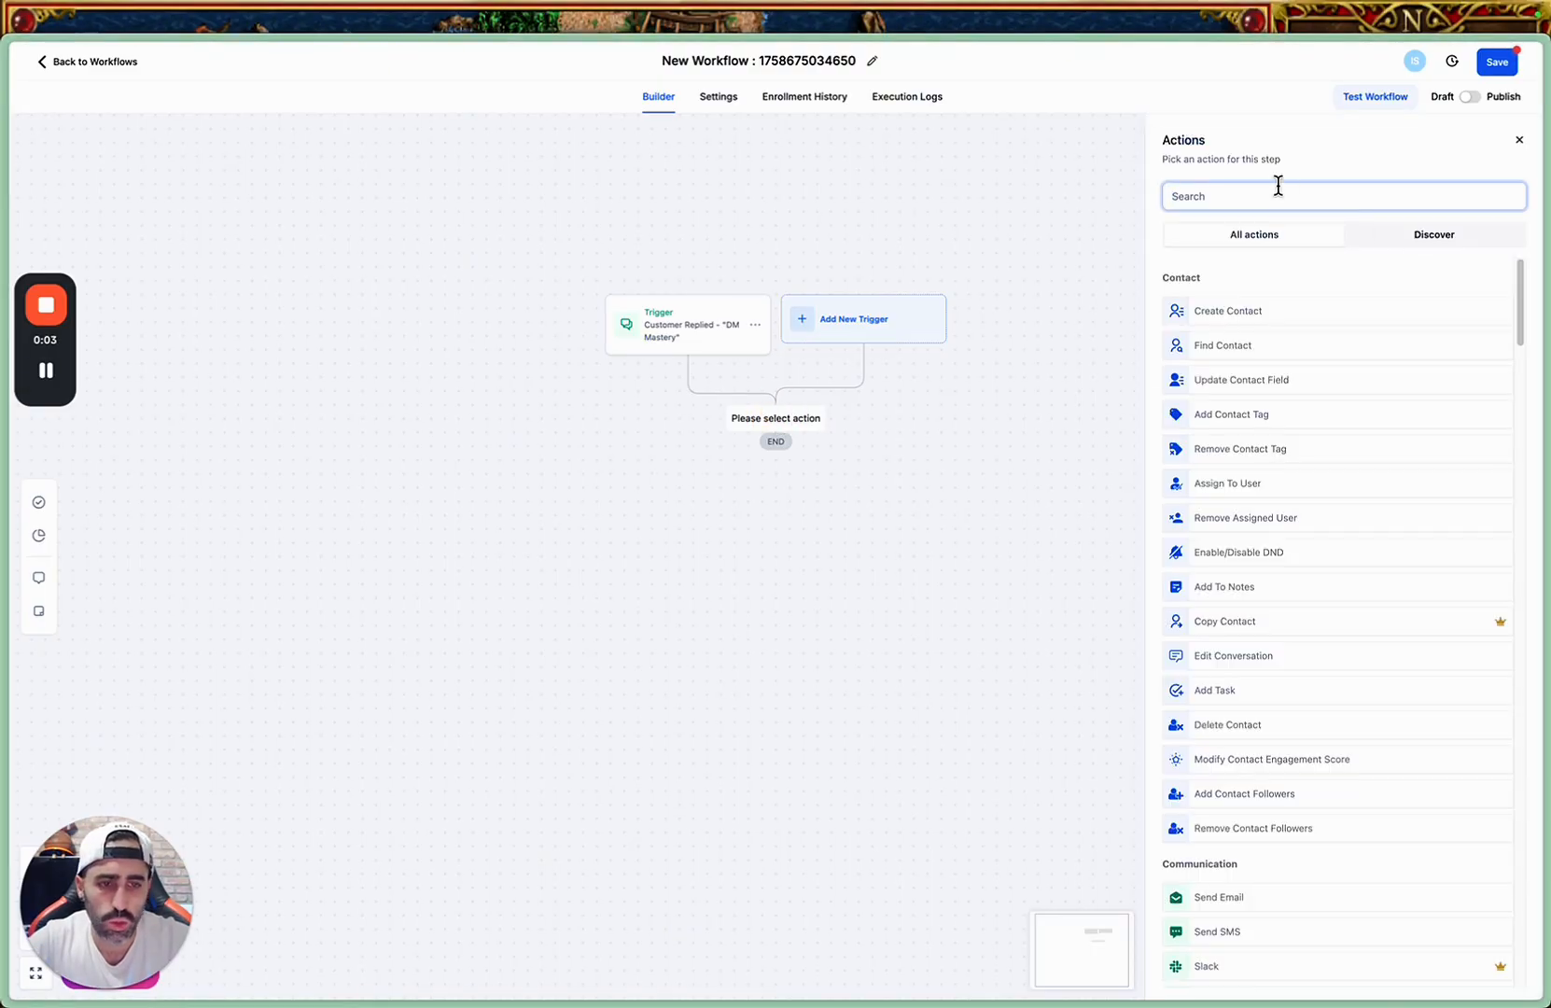
click(1278, 190)
text(cre)
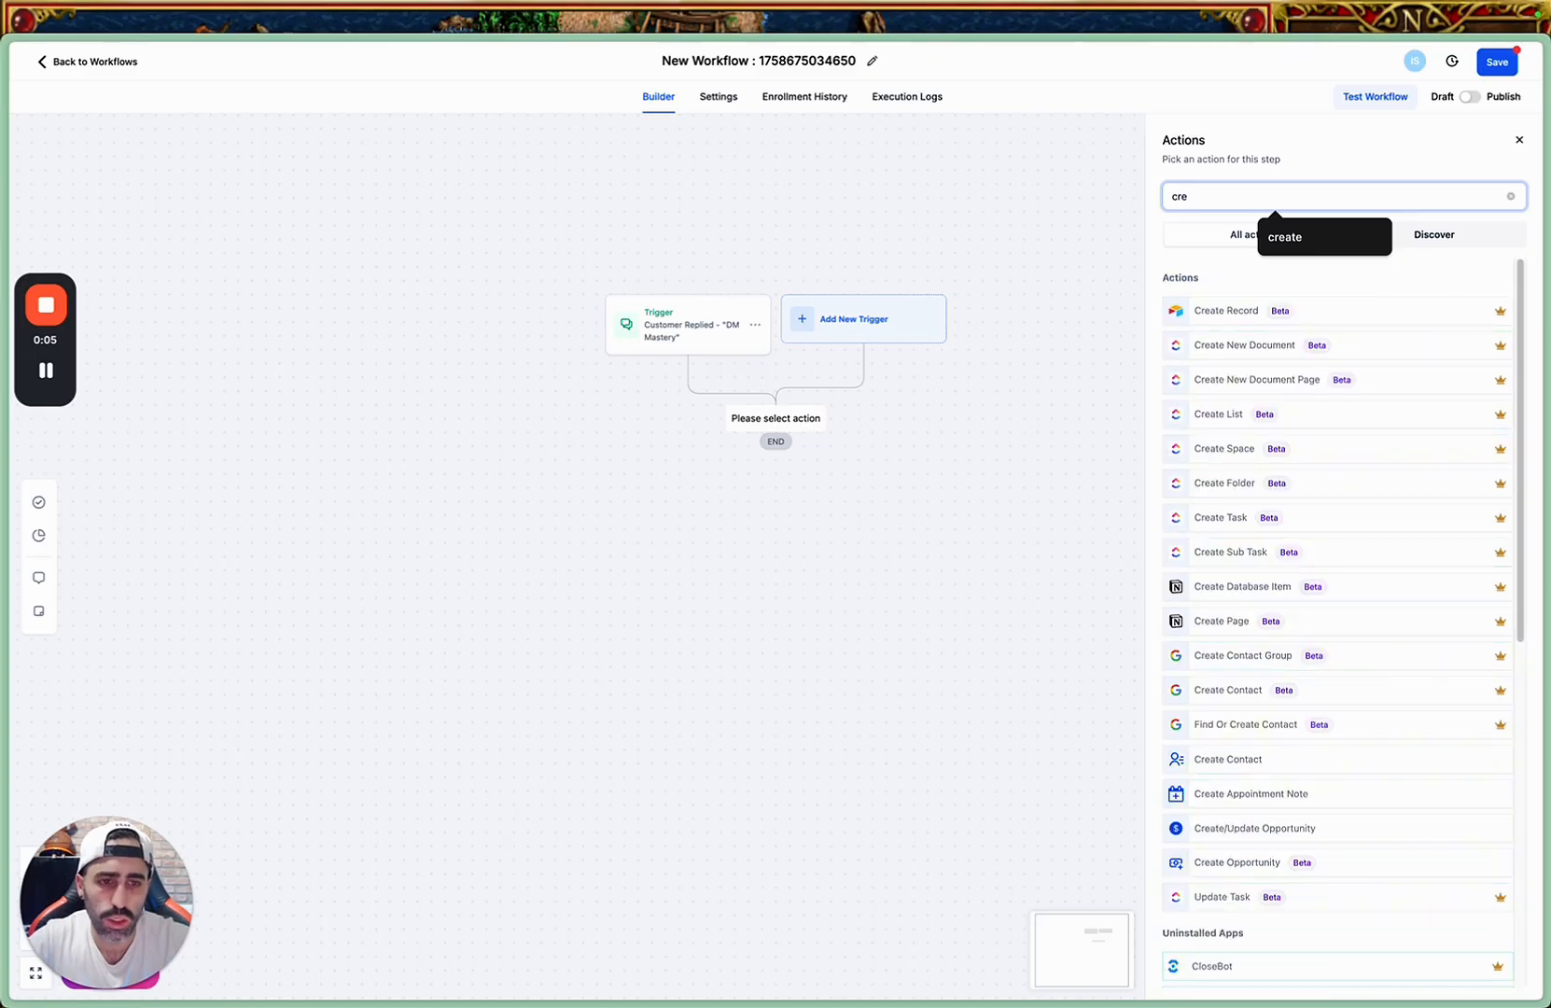
text(ate op)
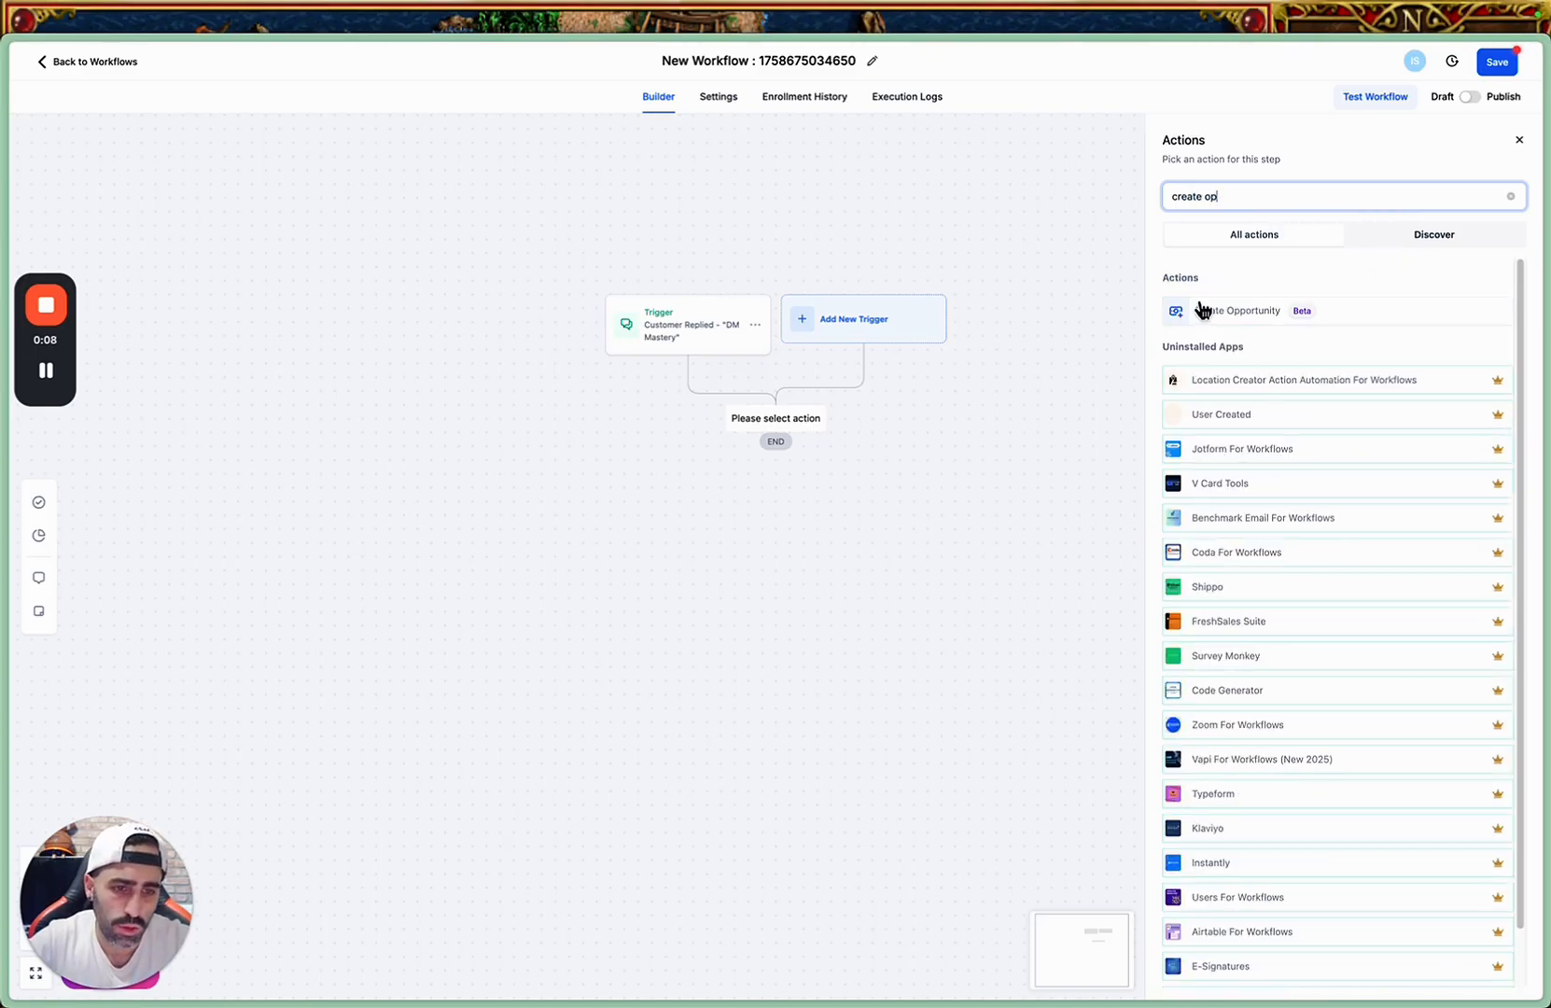
click(1205, 309)
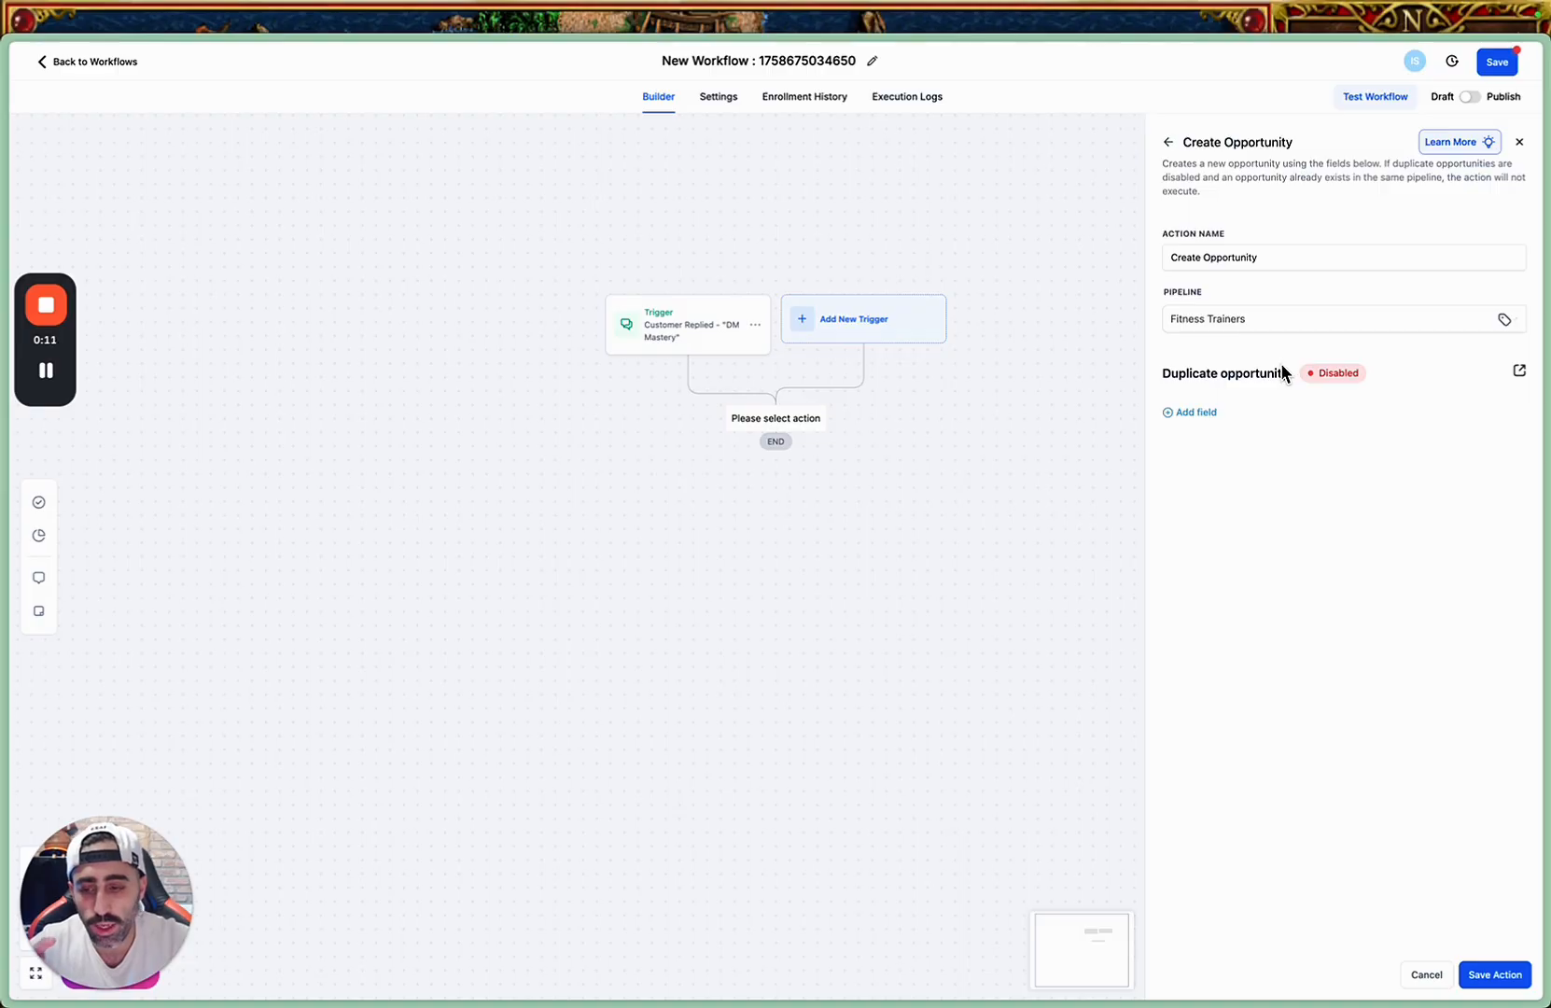
Add an Opportunity Name field to the Create Opportunity action and fill it with the user's name variable, {{user.name}}.
click(1193, 414)
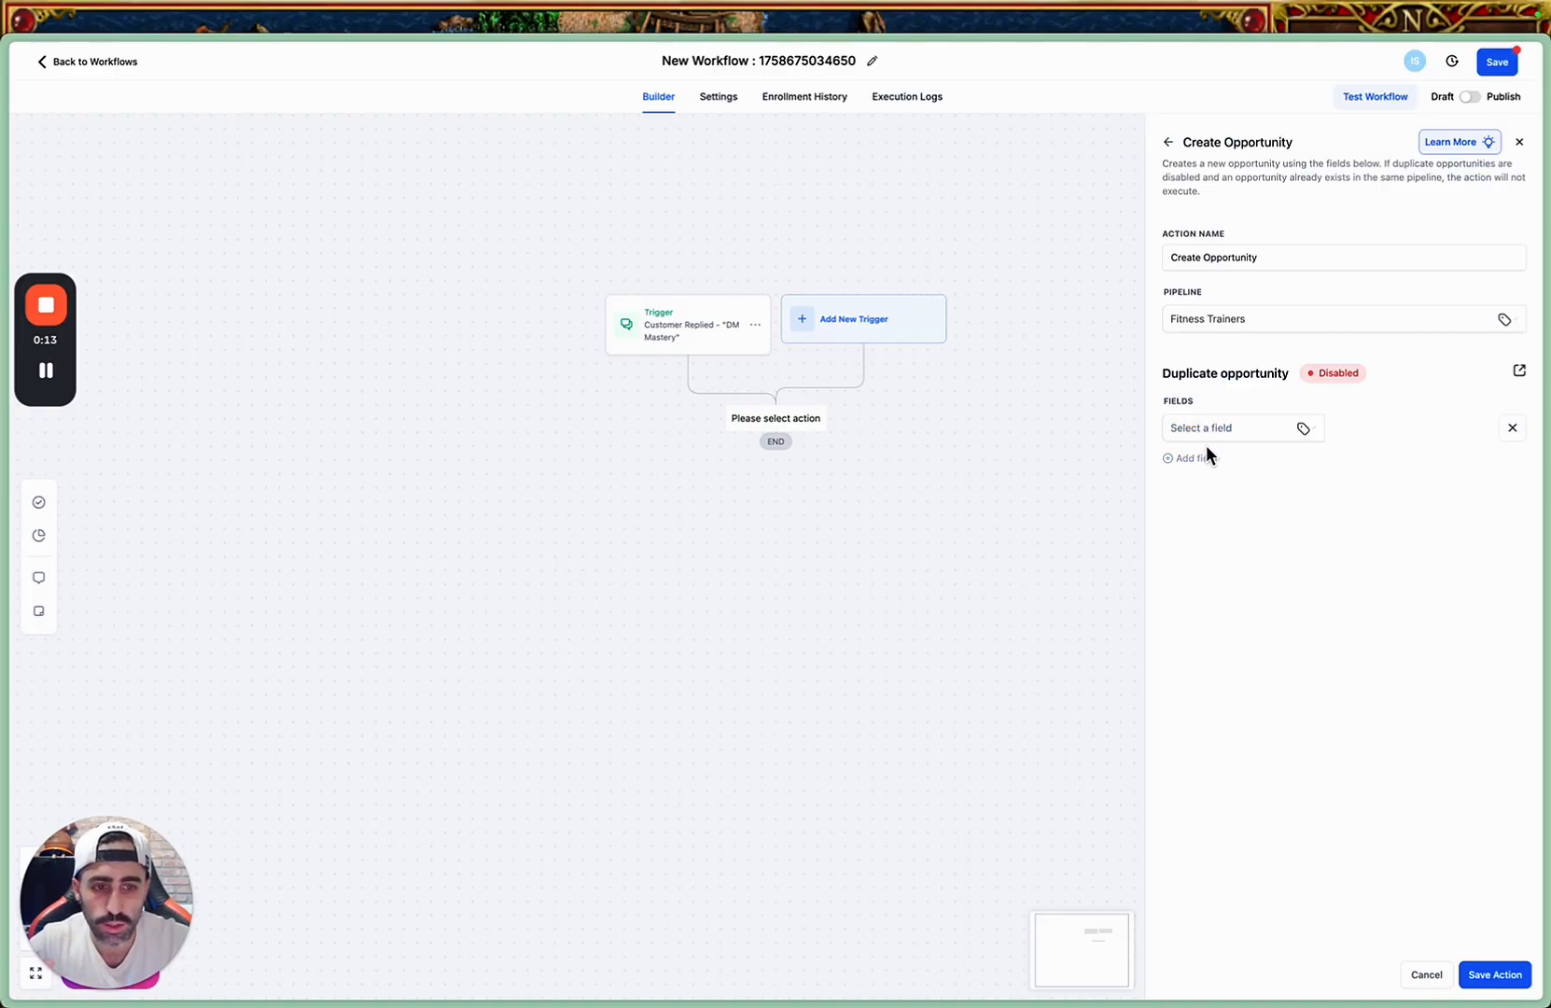
click(1213, 427)
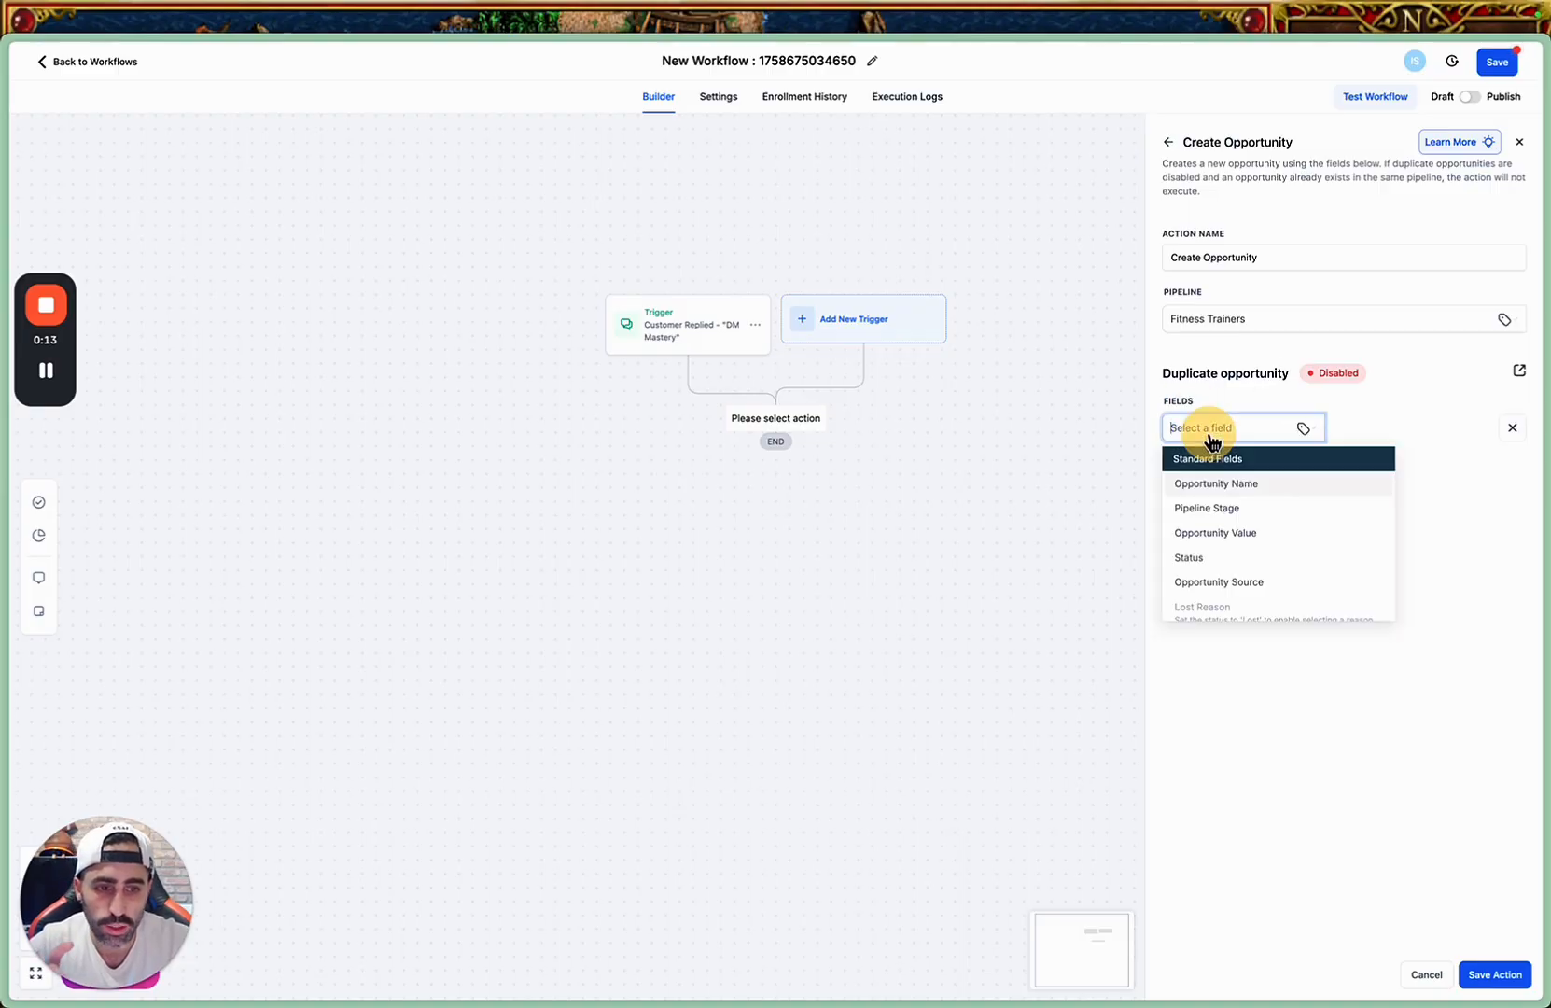
click(1250, 492)
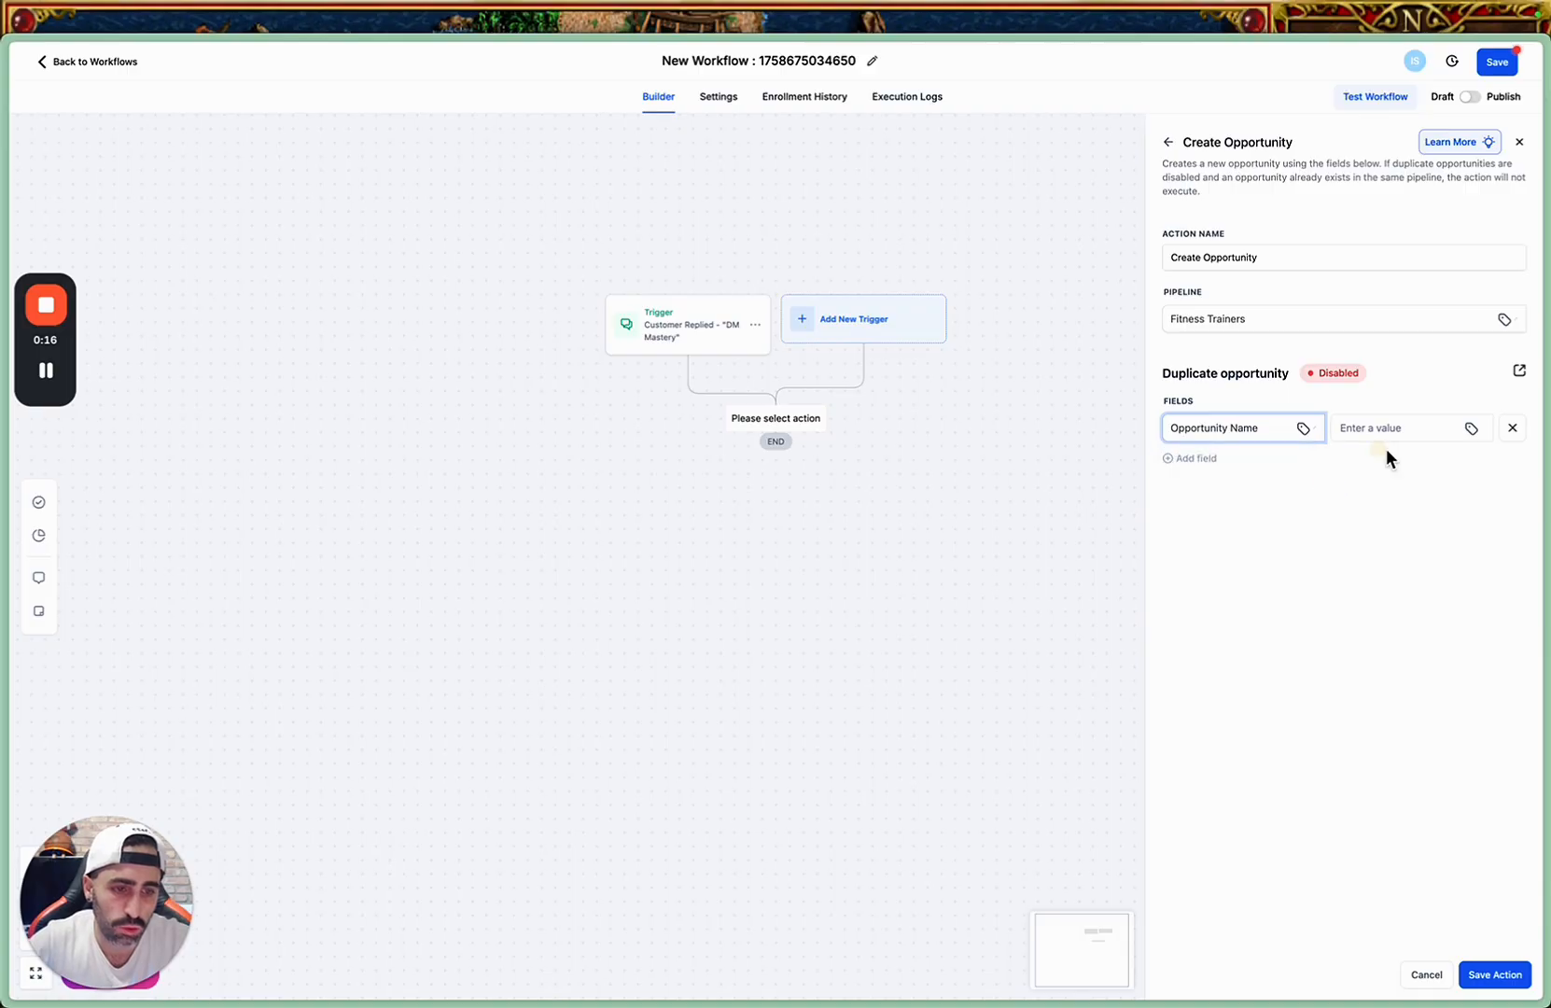
click(1472, 428)
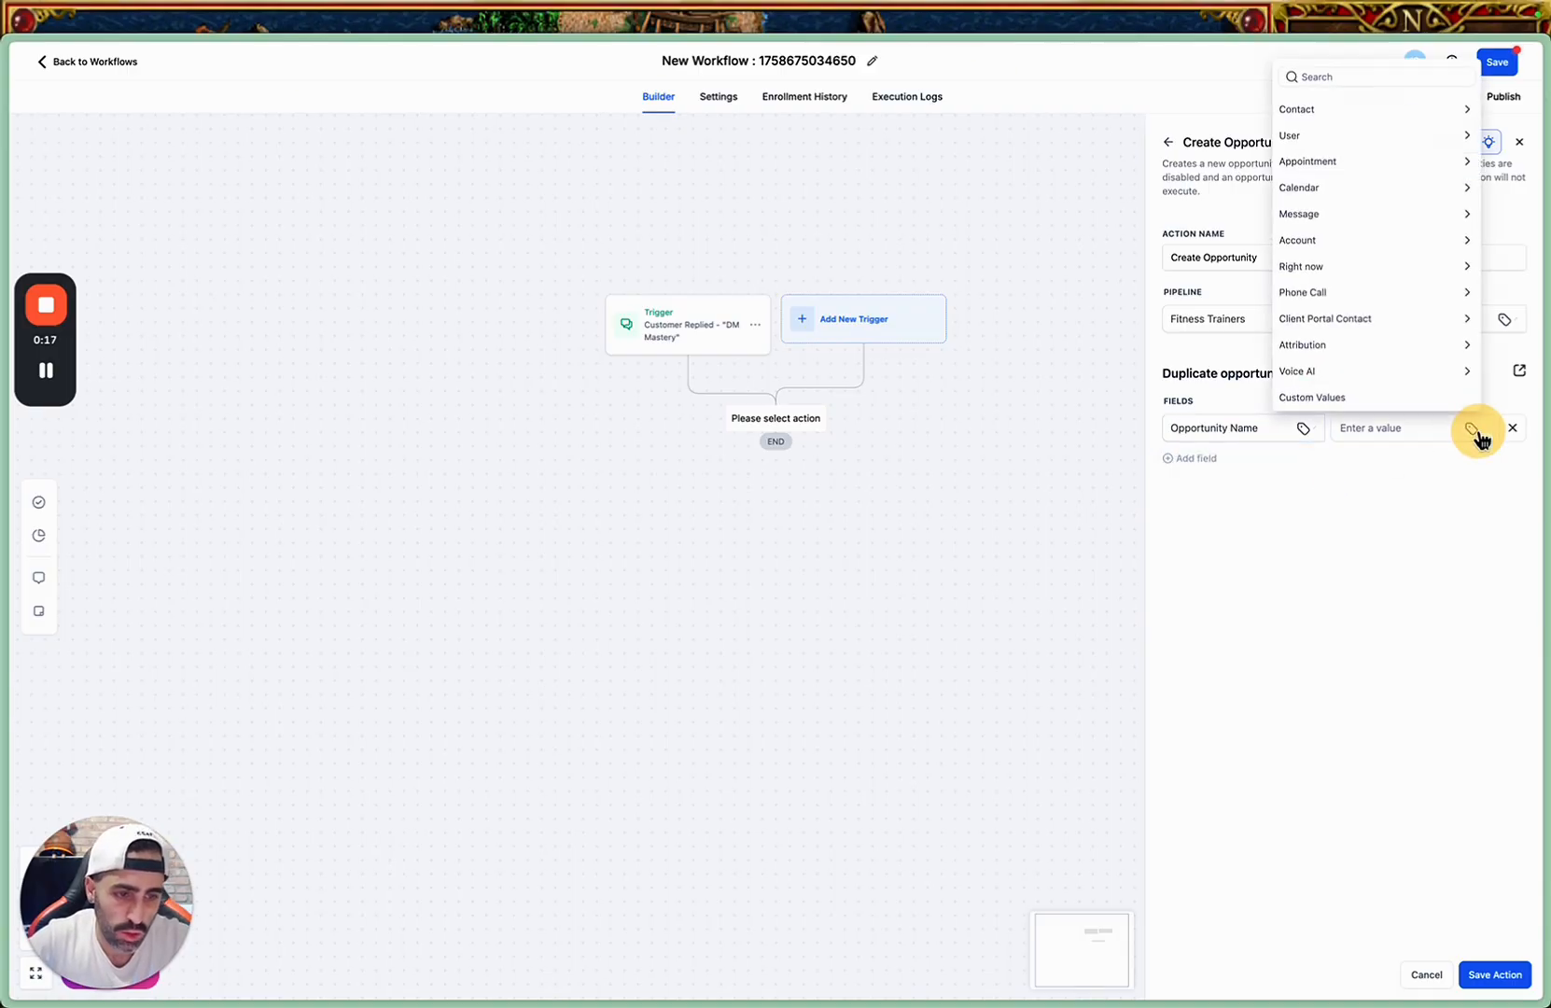
click(1393, 130)
click(1325, 161)
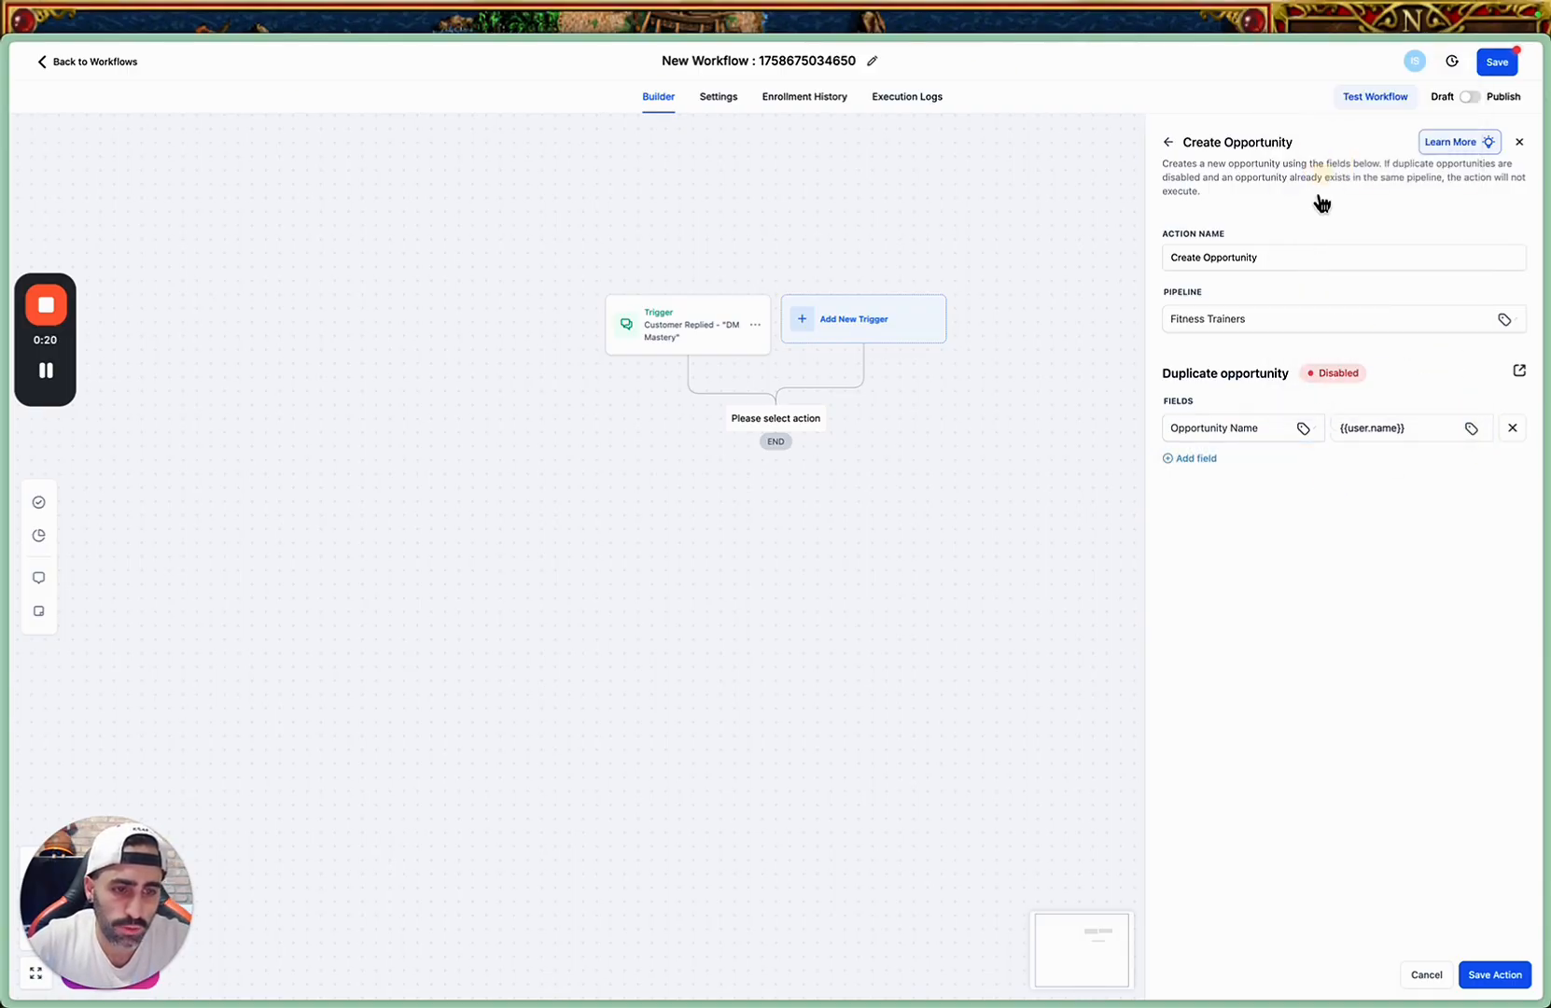
Add a Pipeline Stage field to the opportunity and set it to "1st - Day 1 - Loom Video".
click(1189, 459)
click(1212, 476)
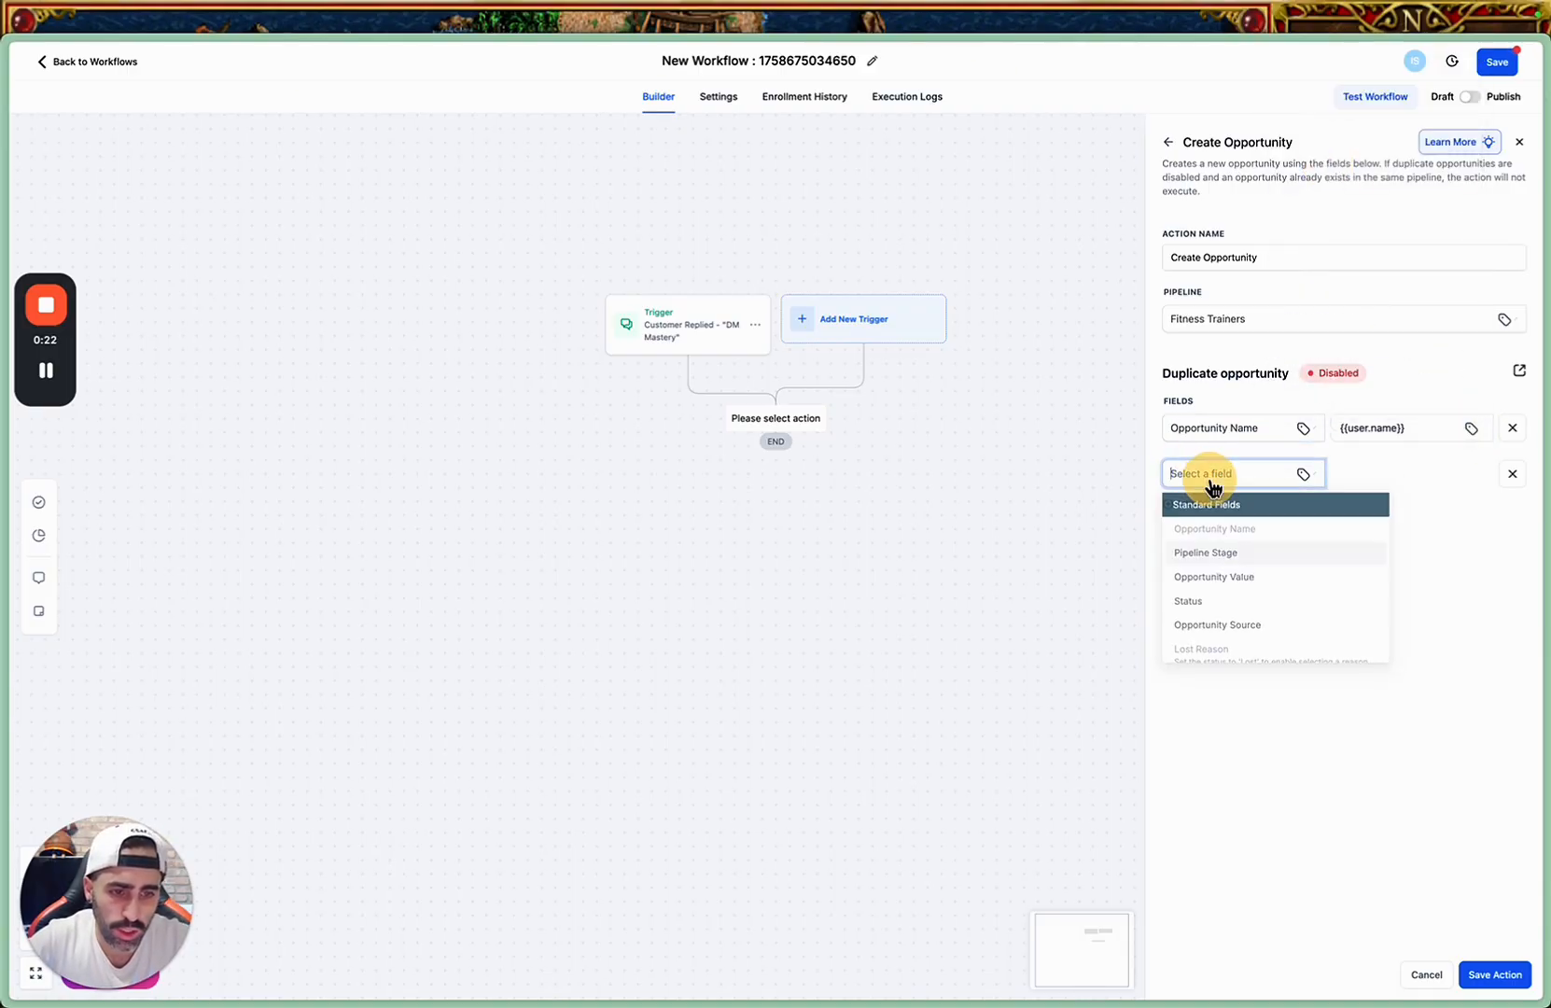
click(1256, 555)
click(1385, 480)
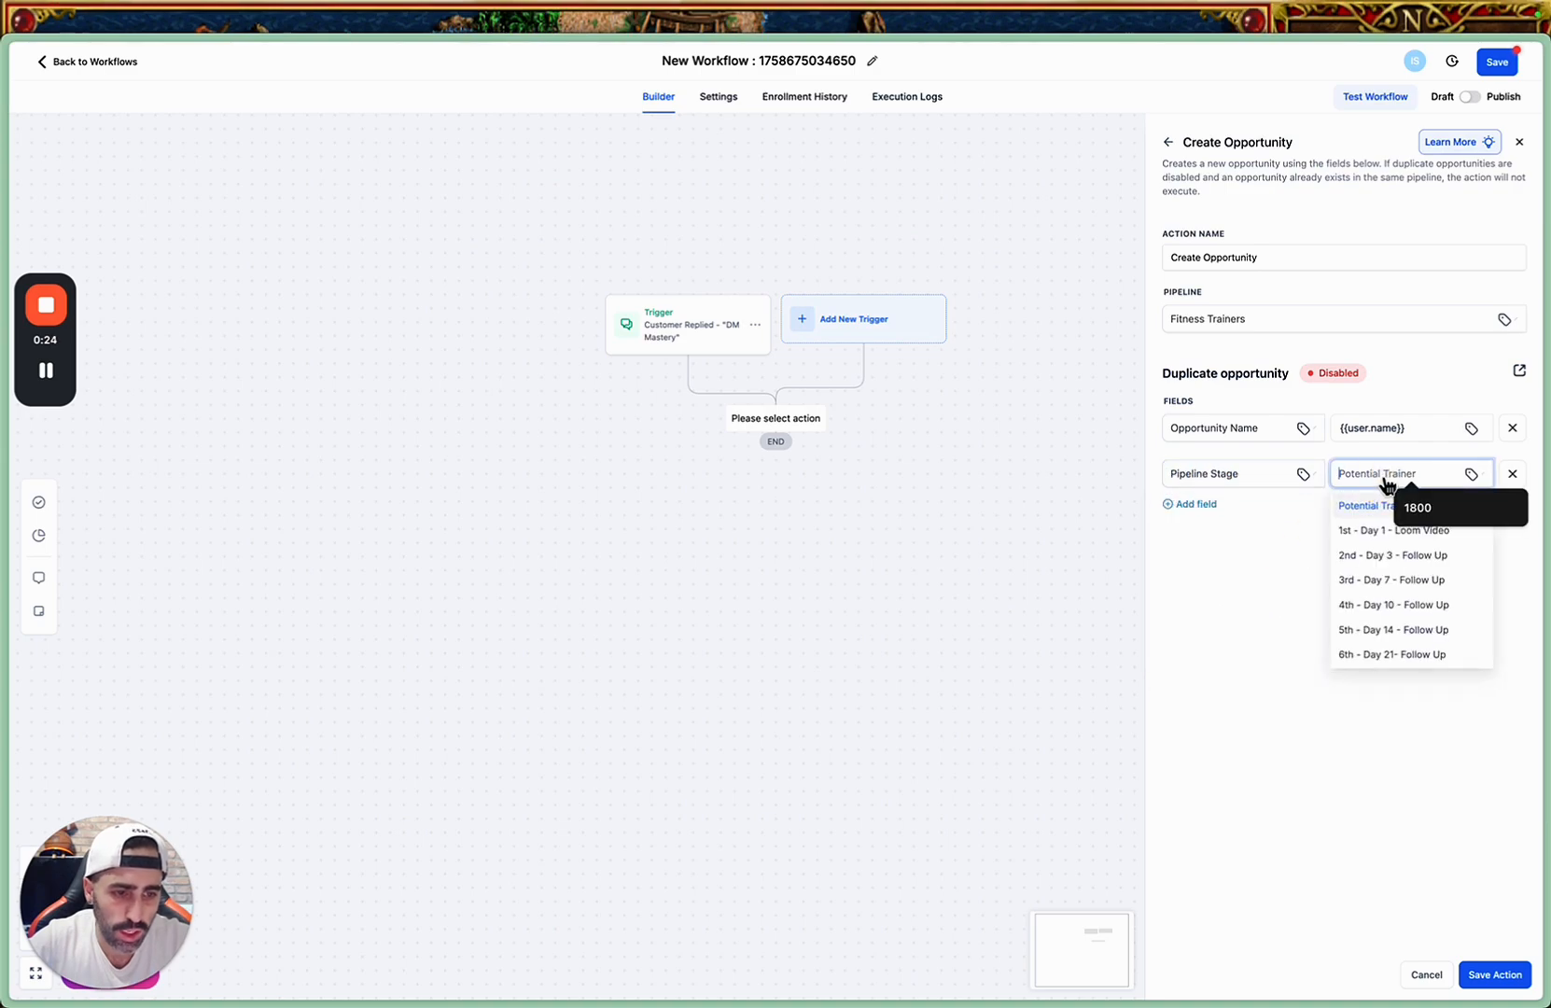
click(1388, 537)
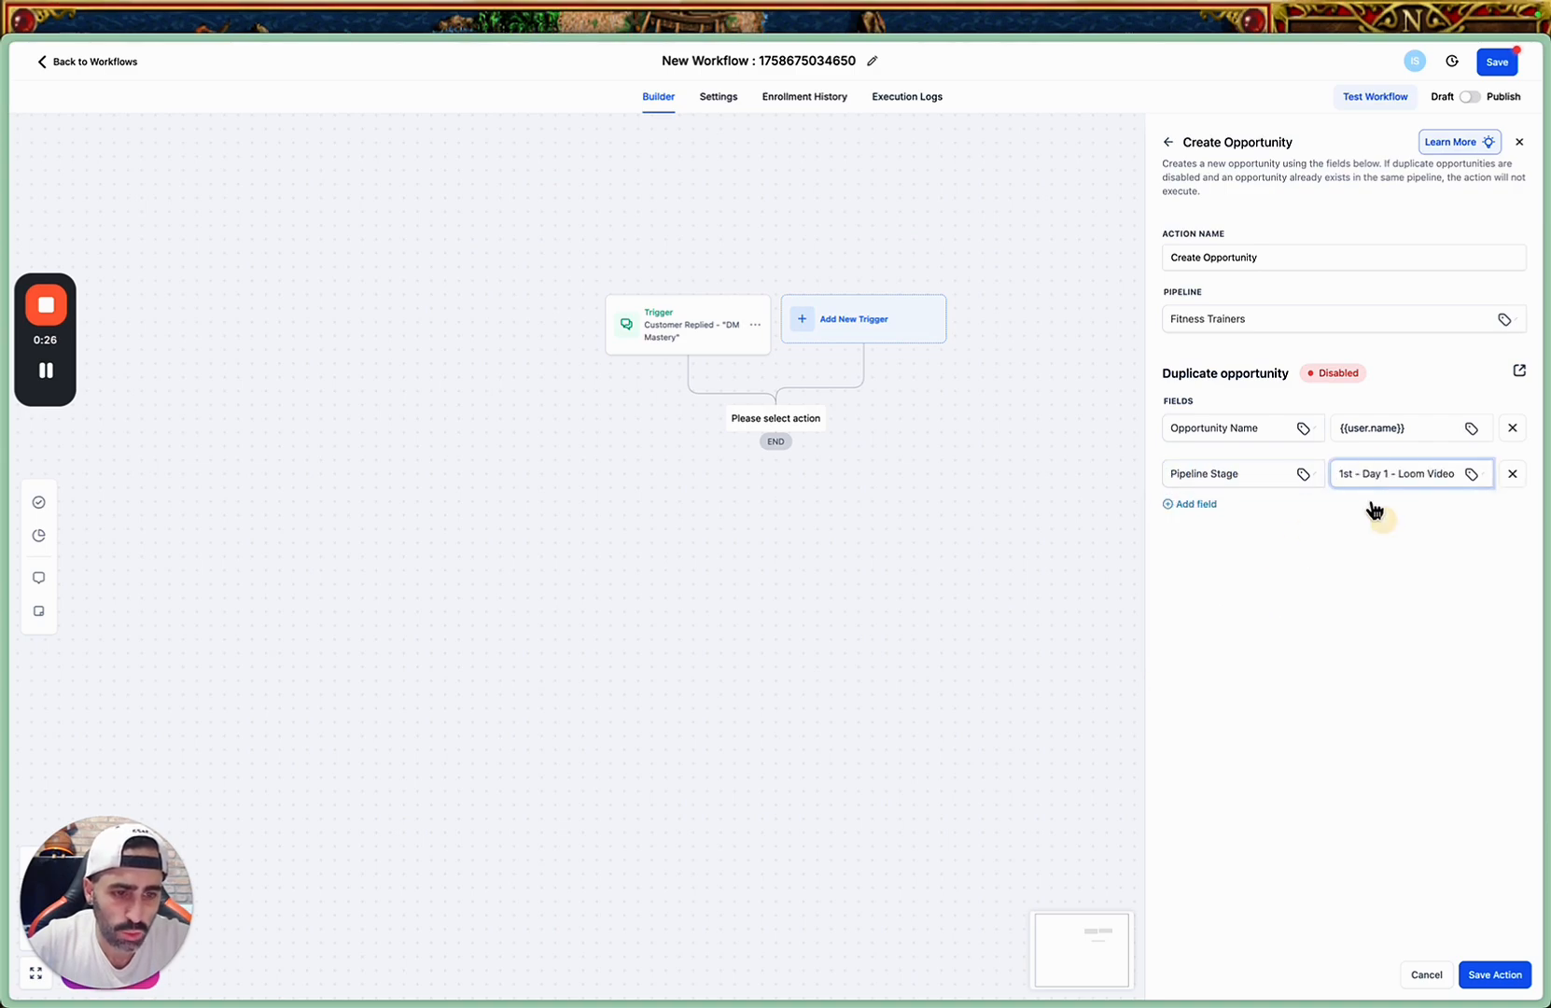
Add a Status field set to Open and save the Create Opportunity action.
click(1196, 504)
click(1251, 521)
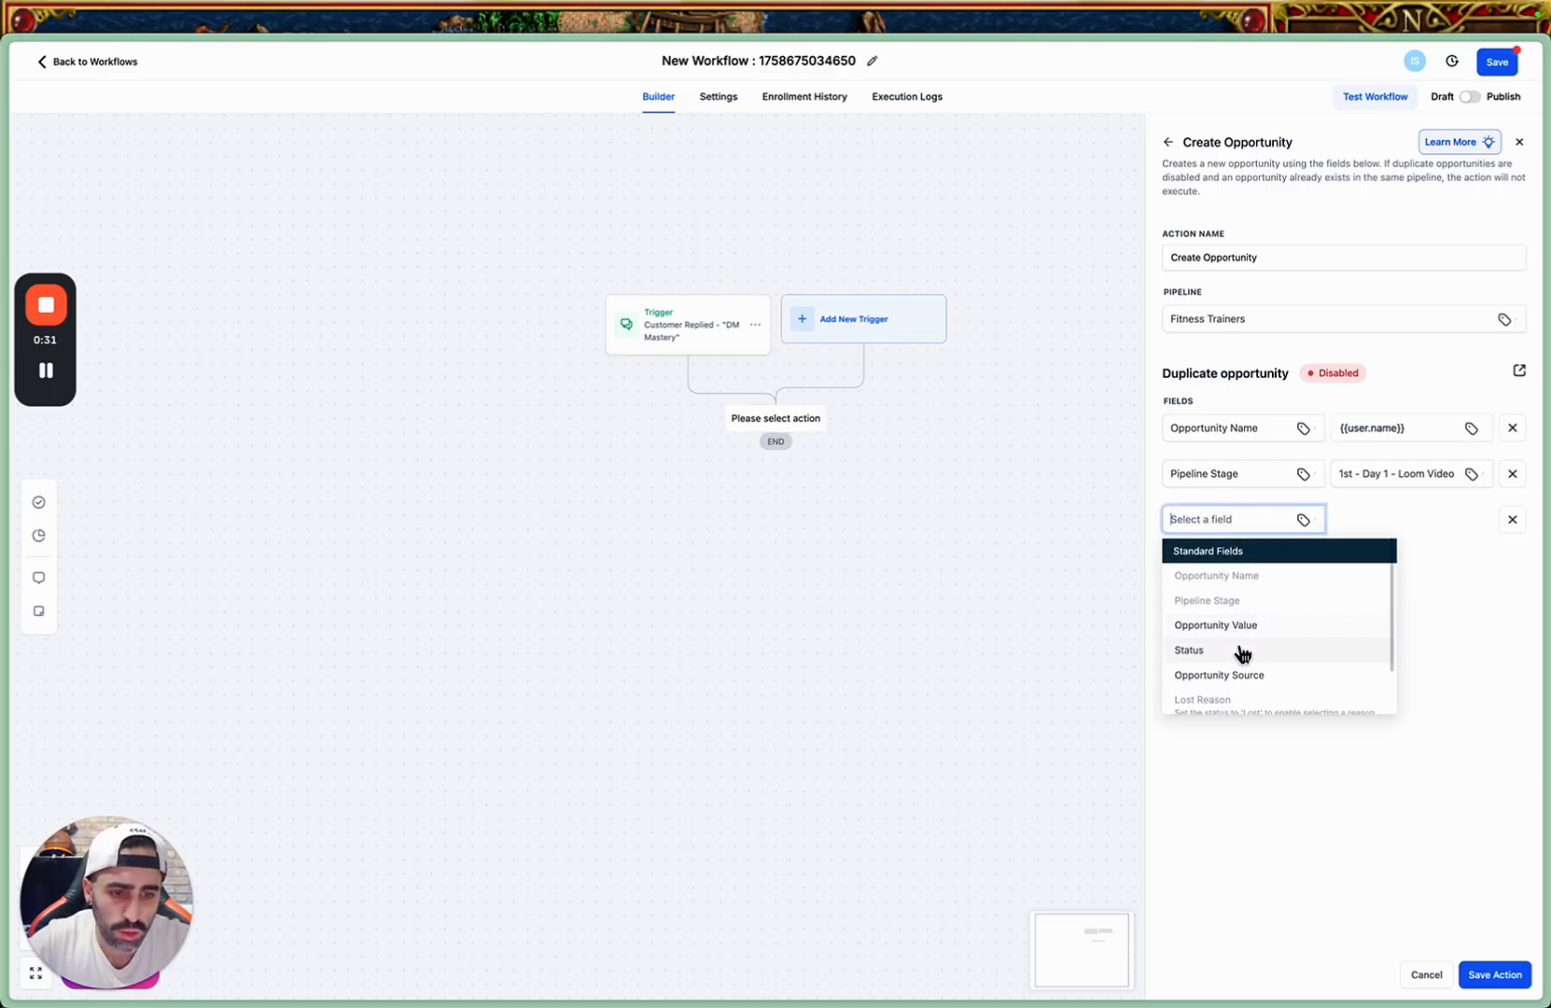
scroll(1243, 650, down, 1)
scroll(1255, 664, down, 2)
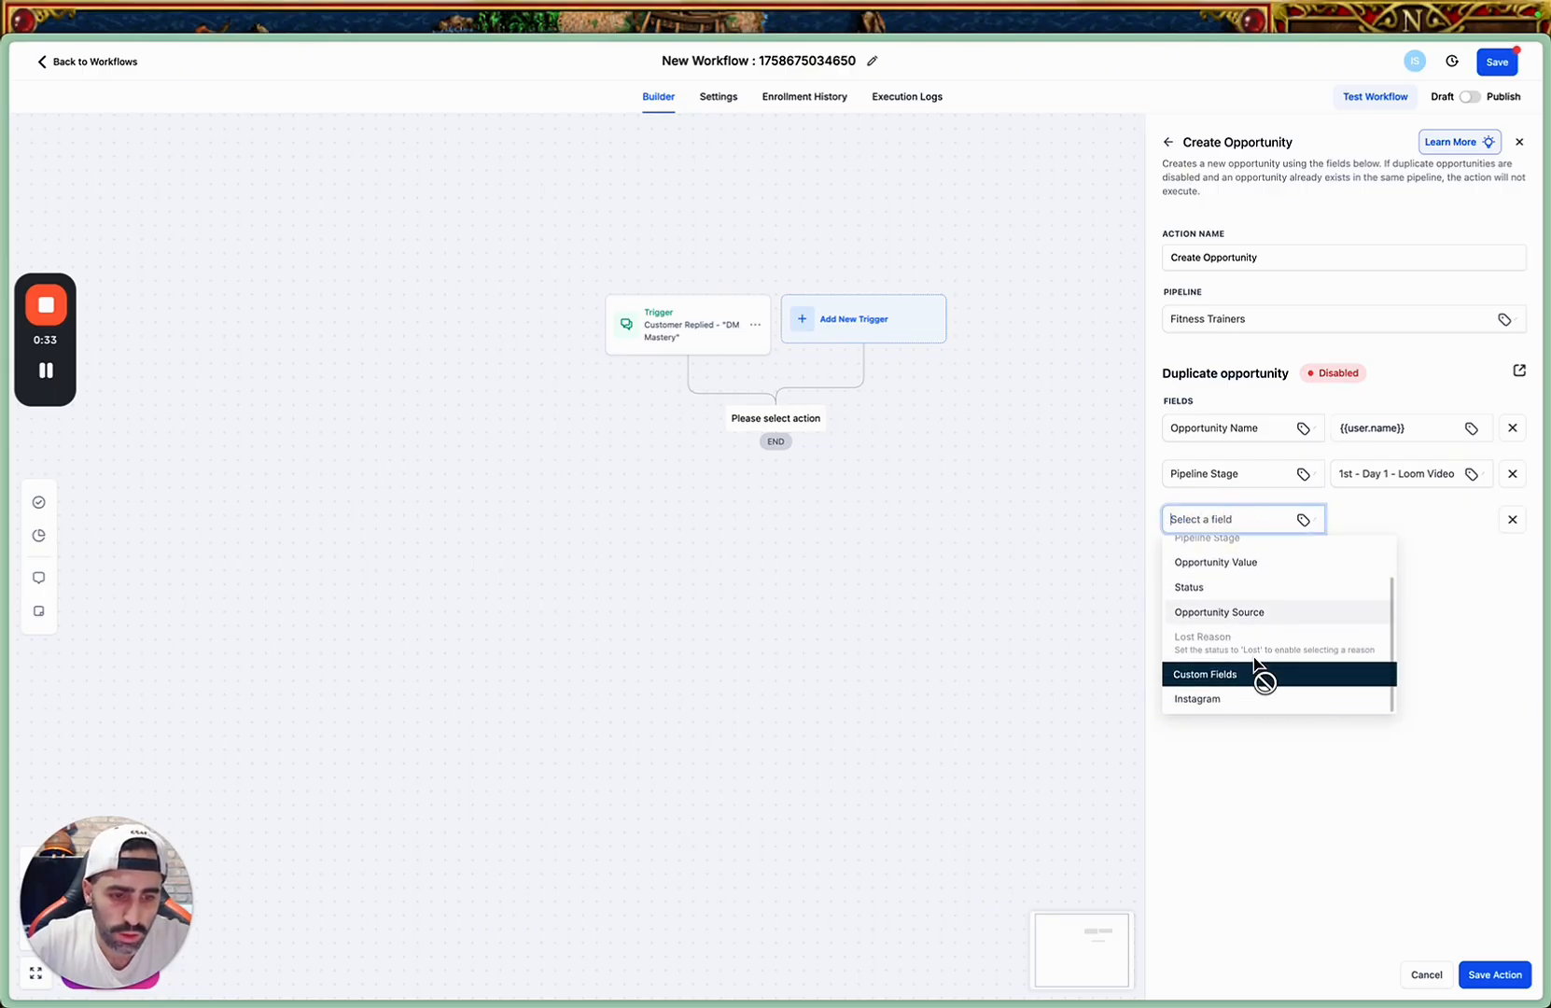
click(1267, 590)
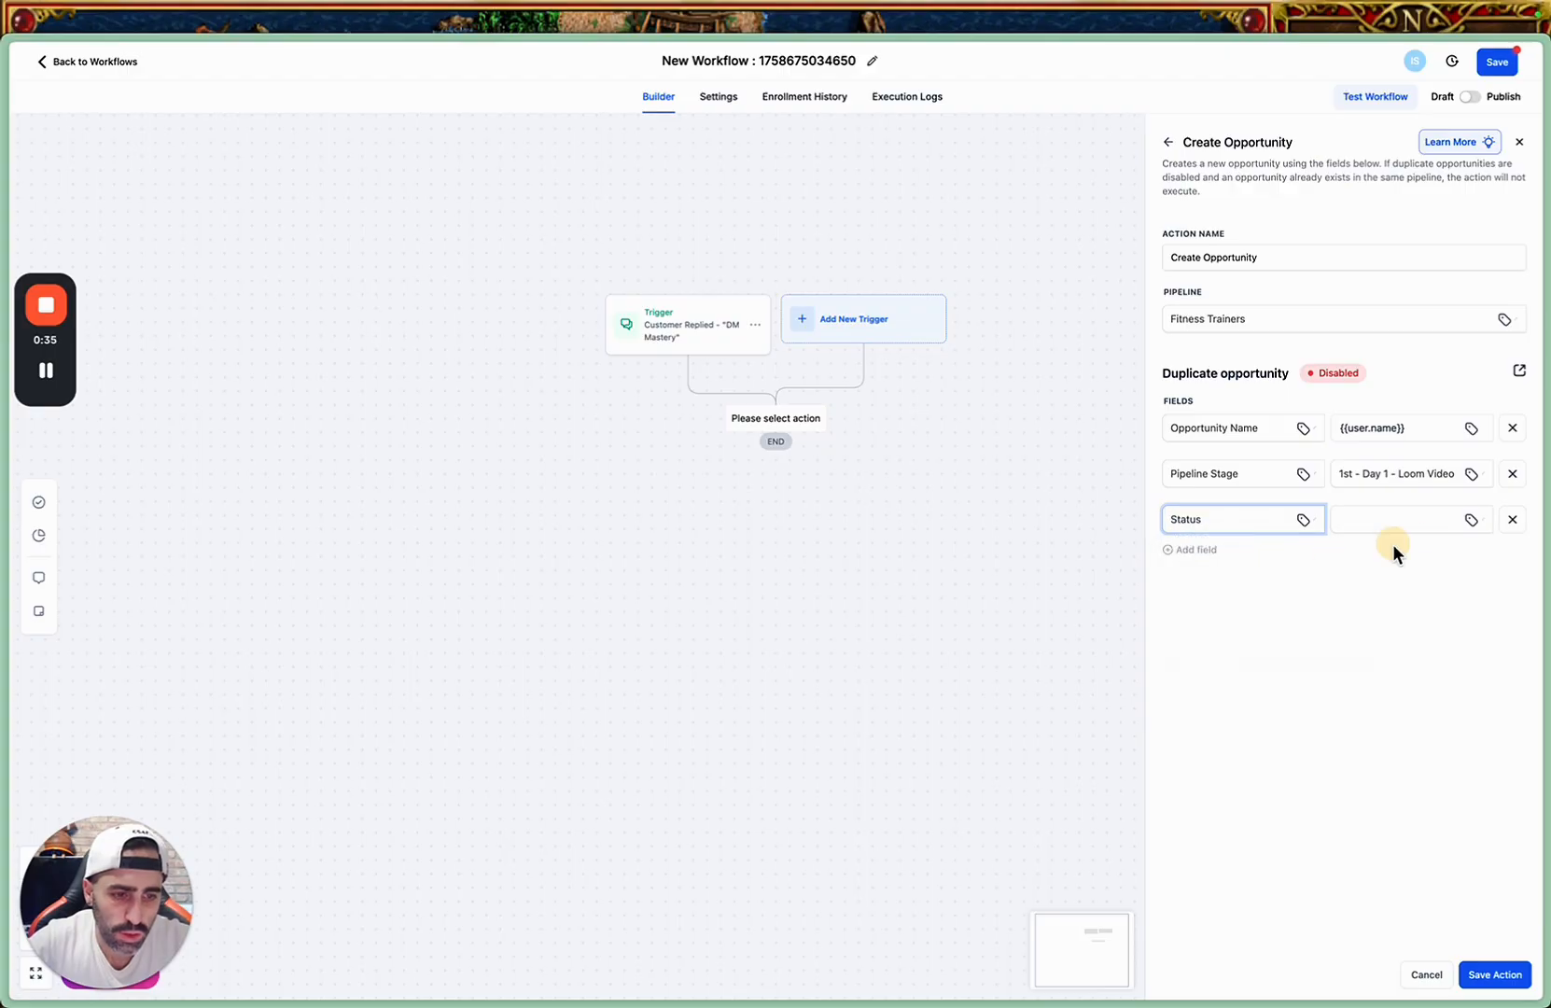
click(1423, 523)
click(1363, 550)
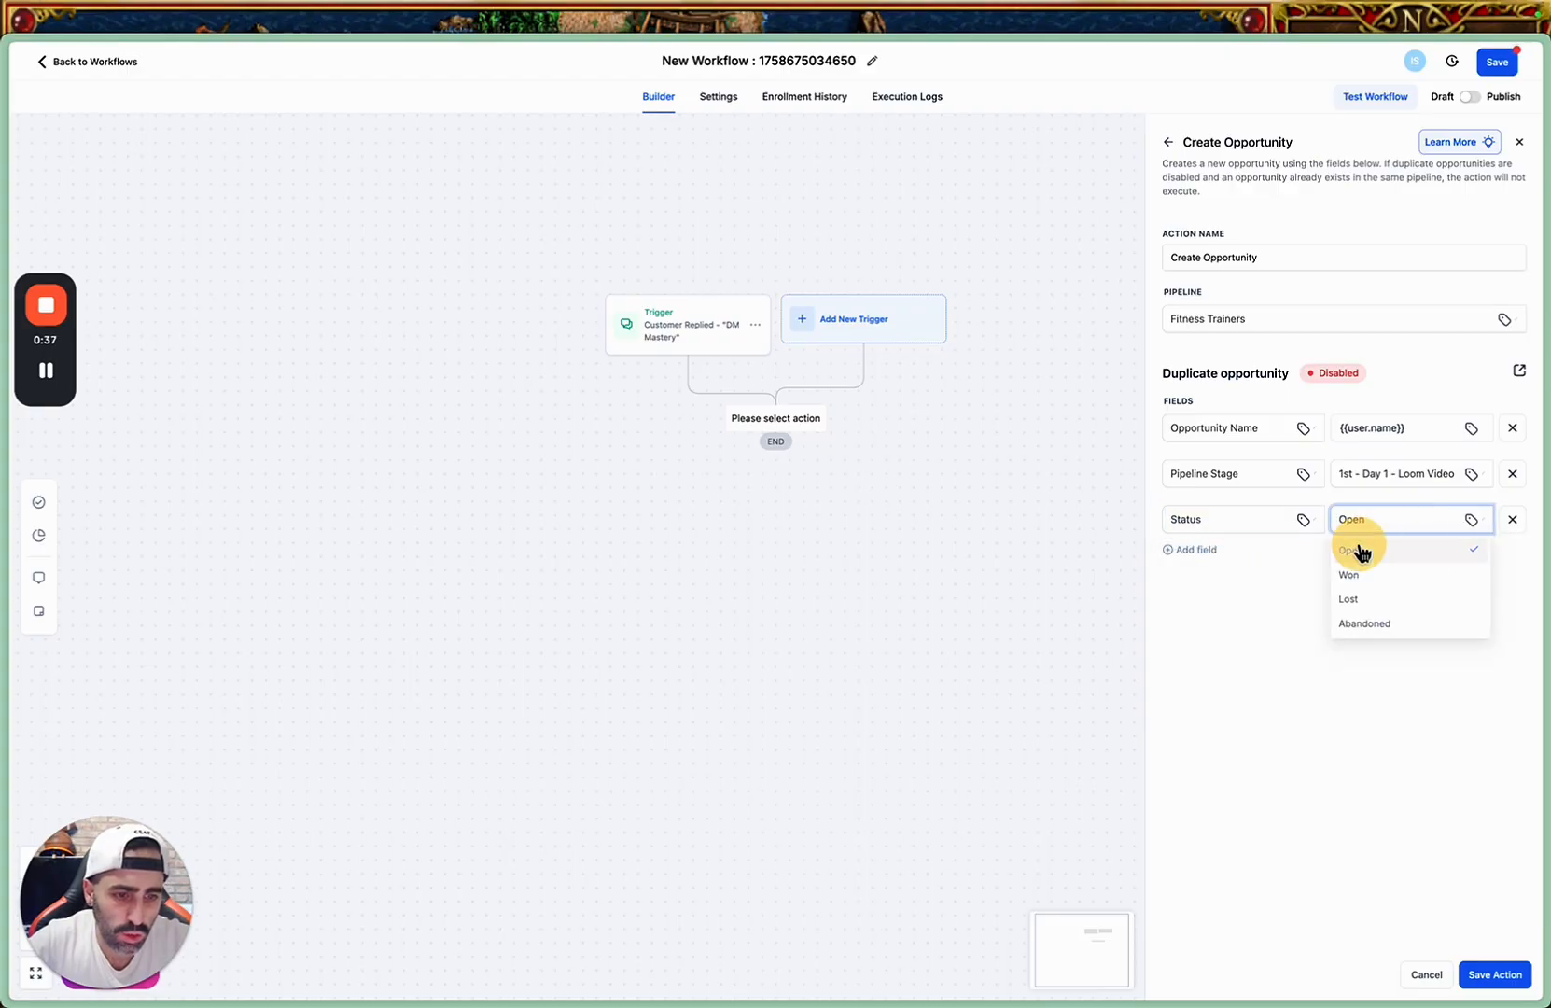
click(1489, 974)
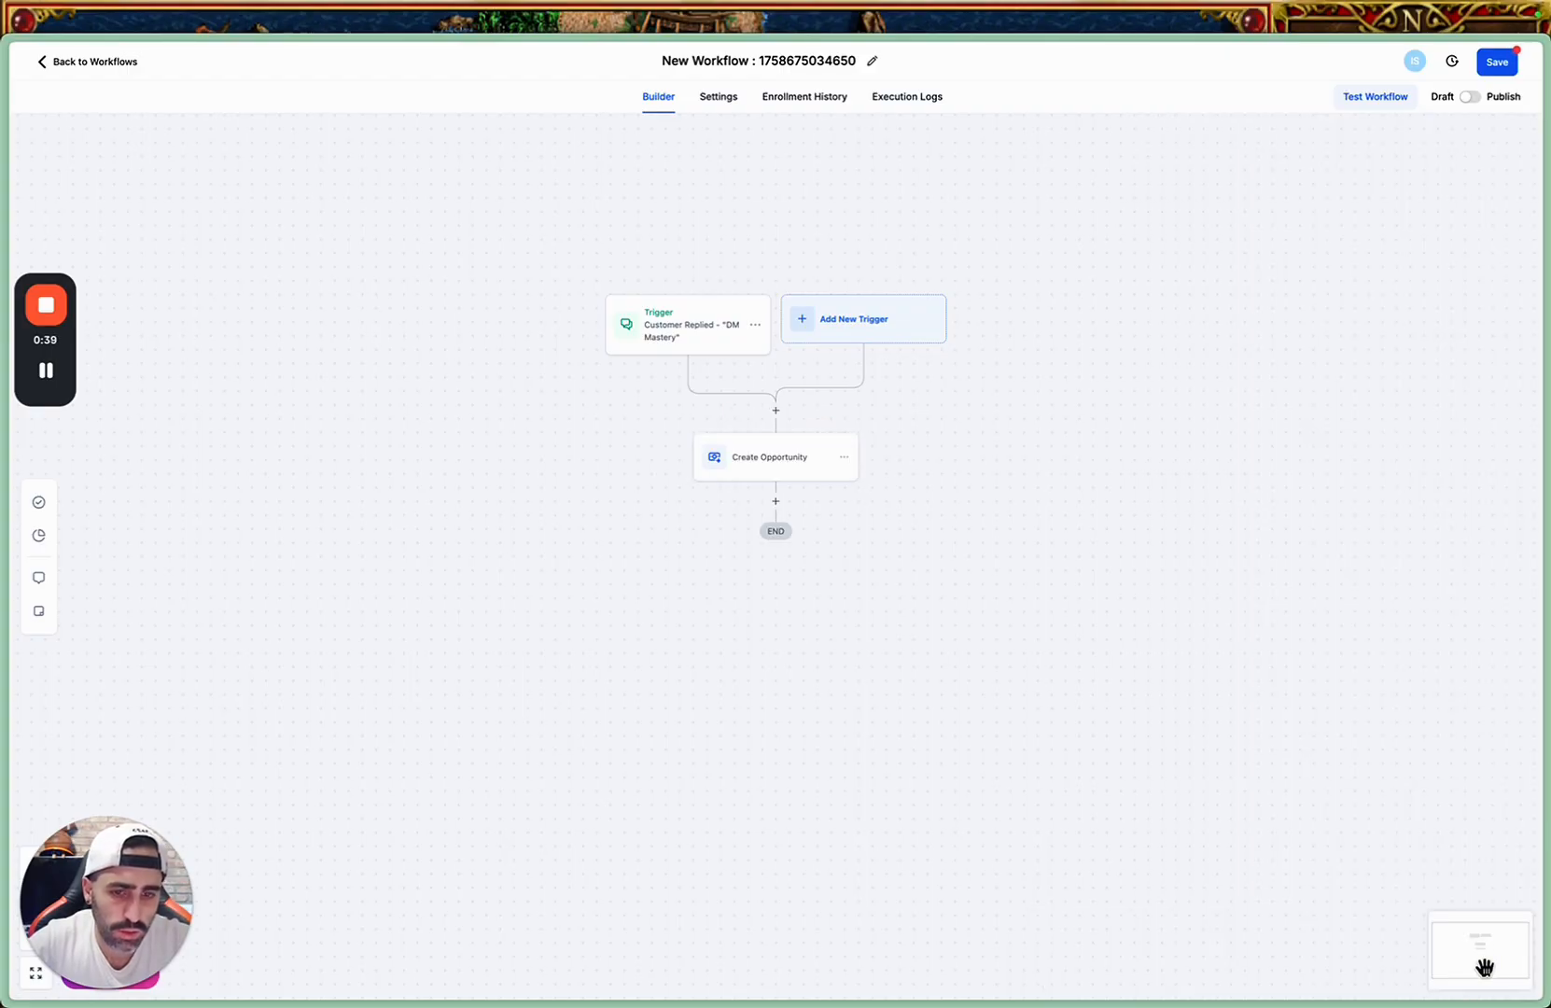
Add a Wait action after Create Opportunity with a time delay of 0.5 minutes and save it.
click(776, 503)
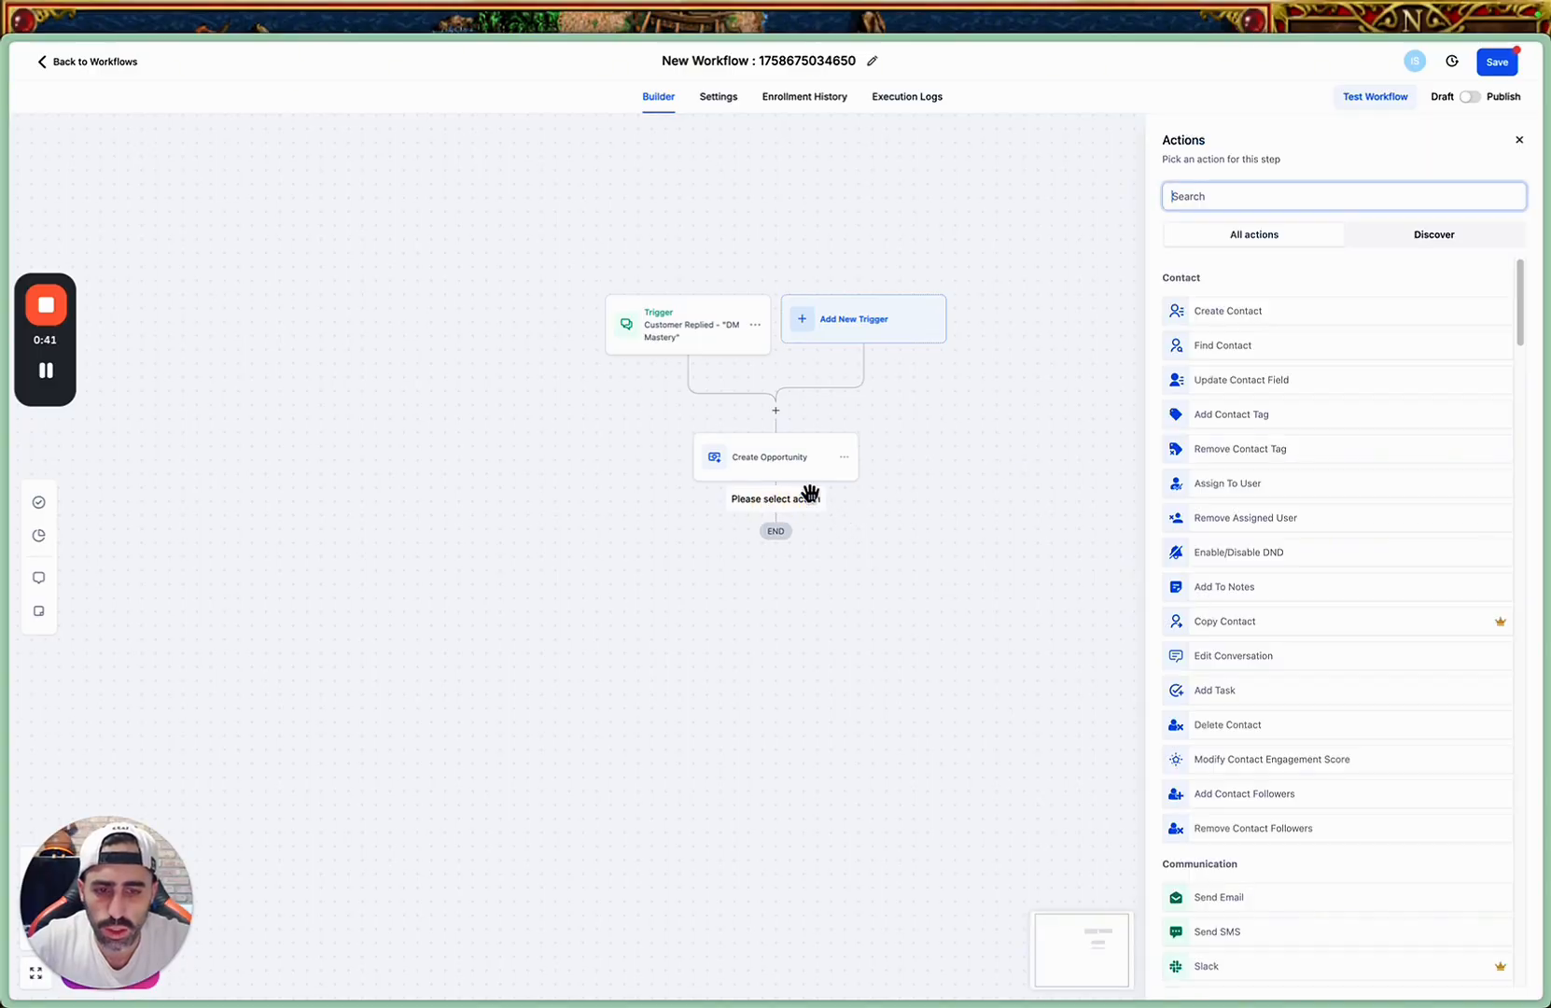
text(Wait)
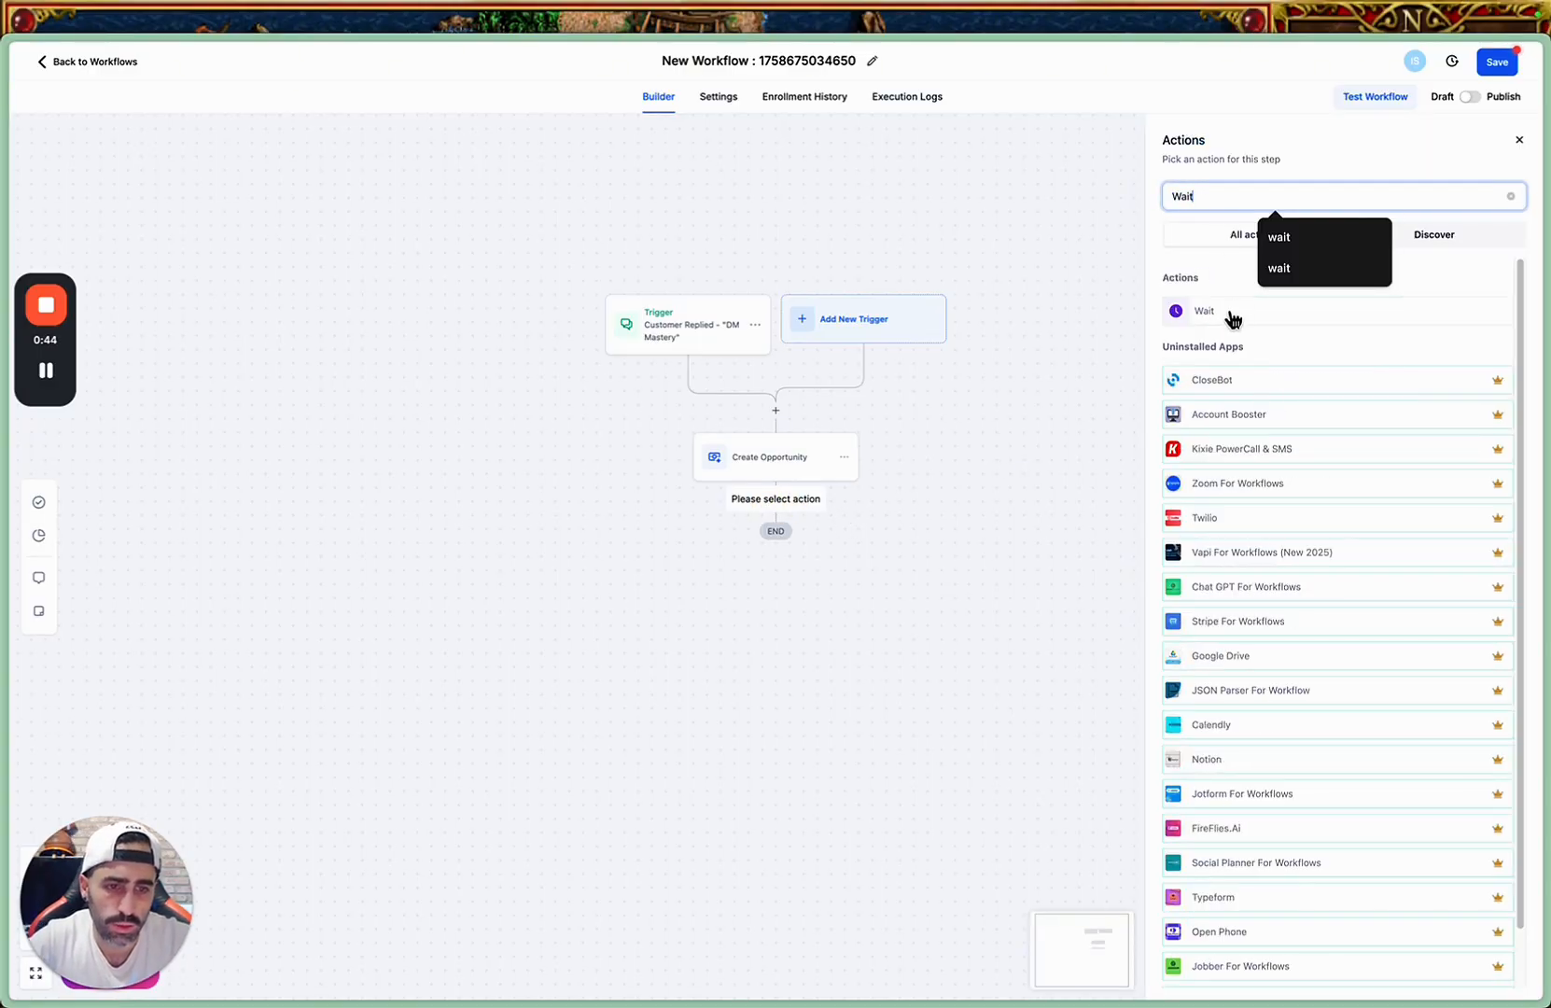
click(1232, 314)
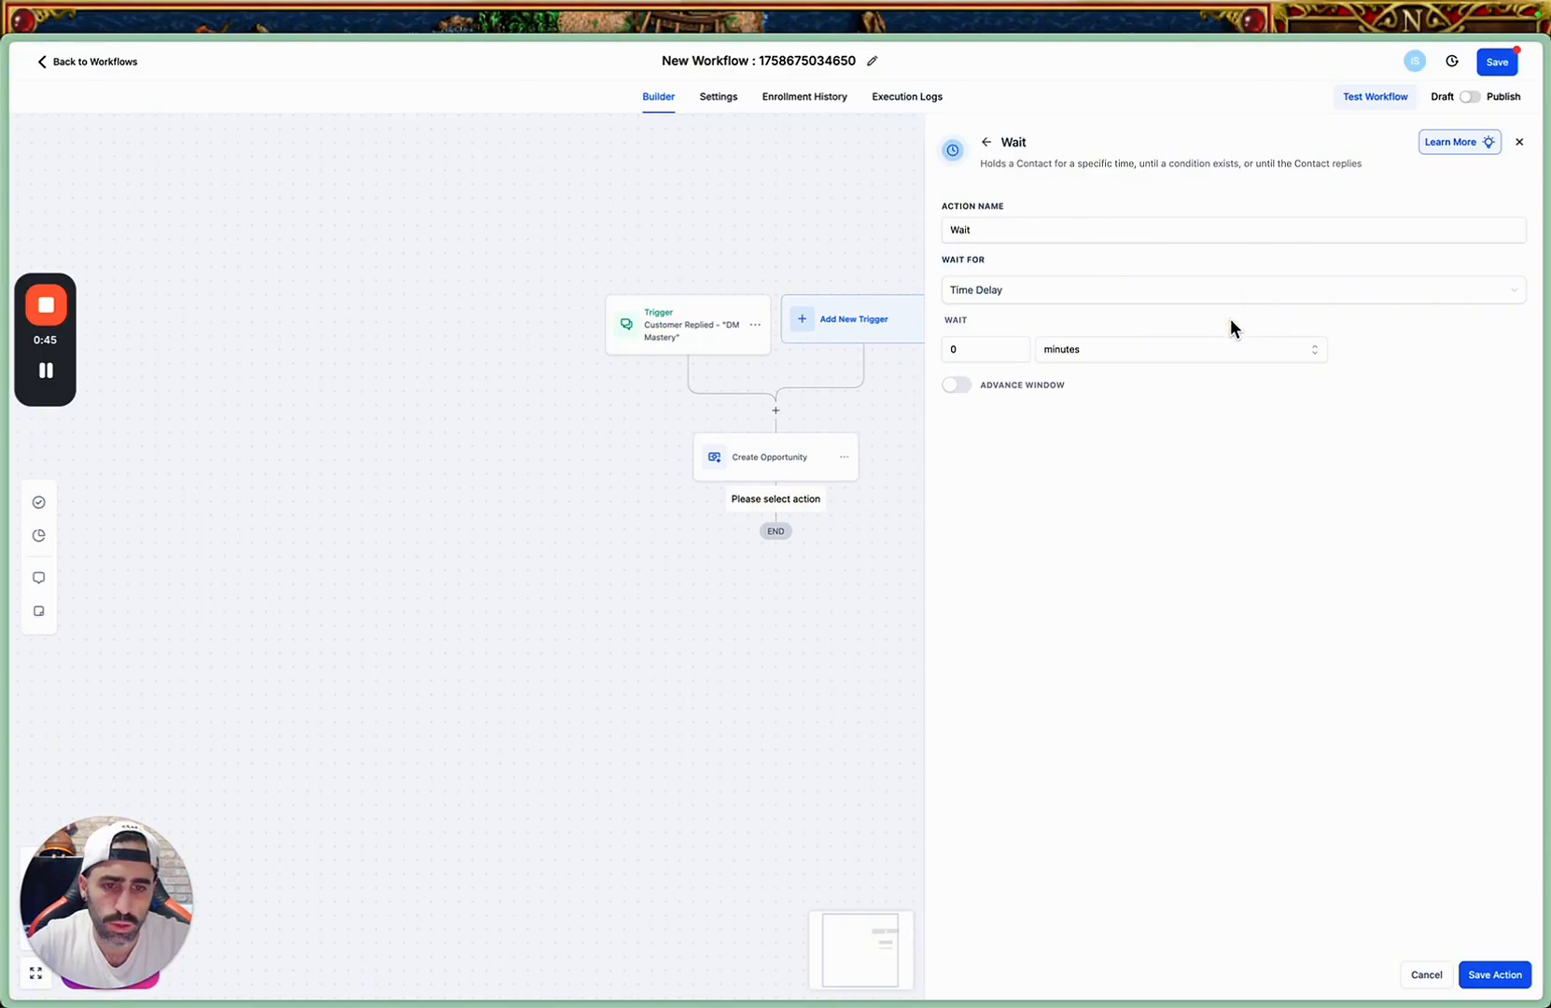
click(964, 349)
double_click(964, 349)
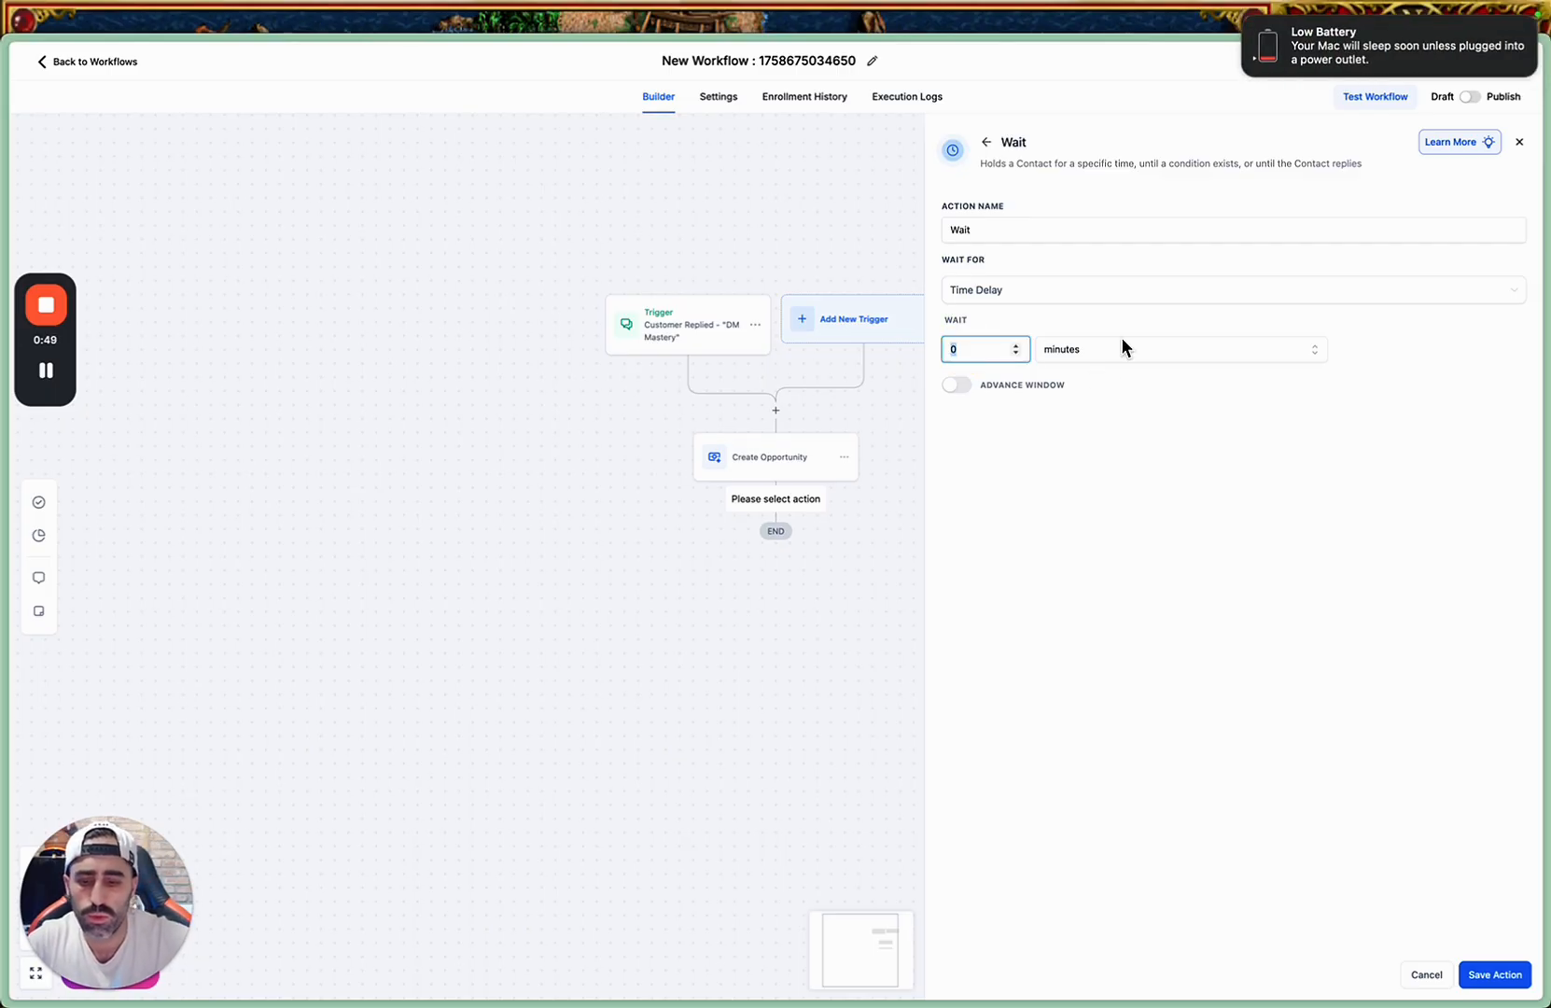
text(0.5)
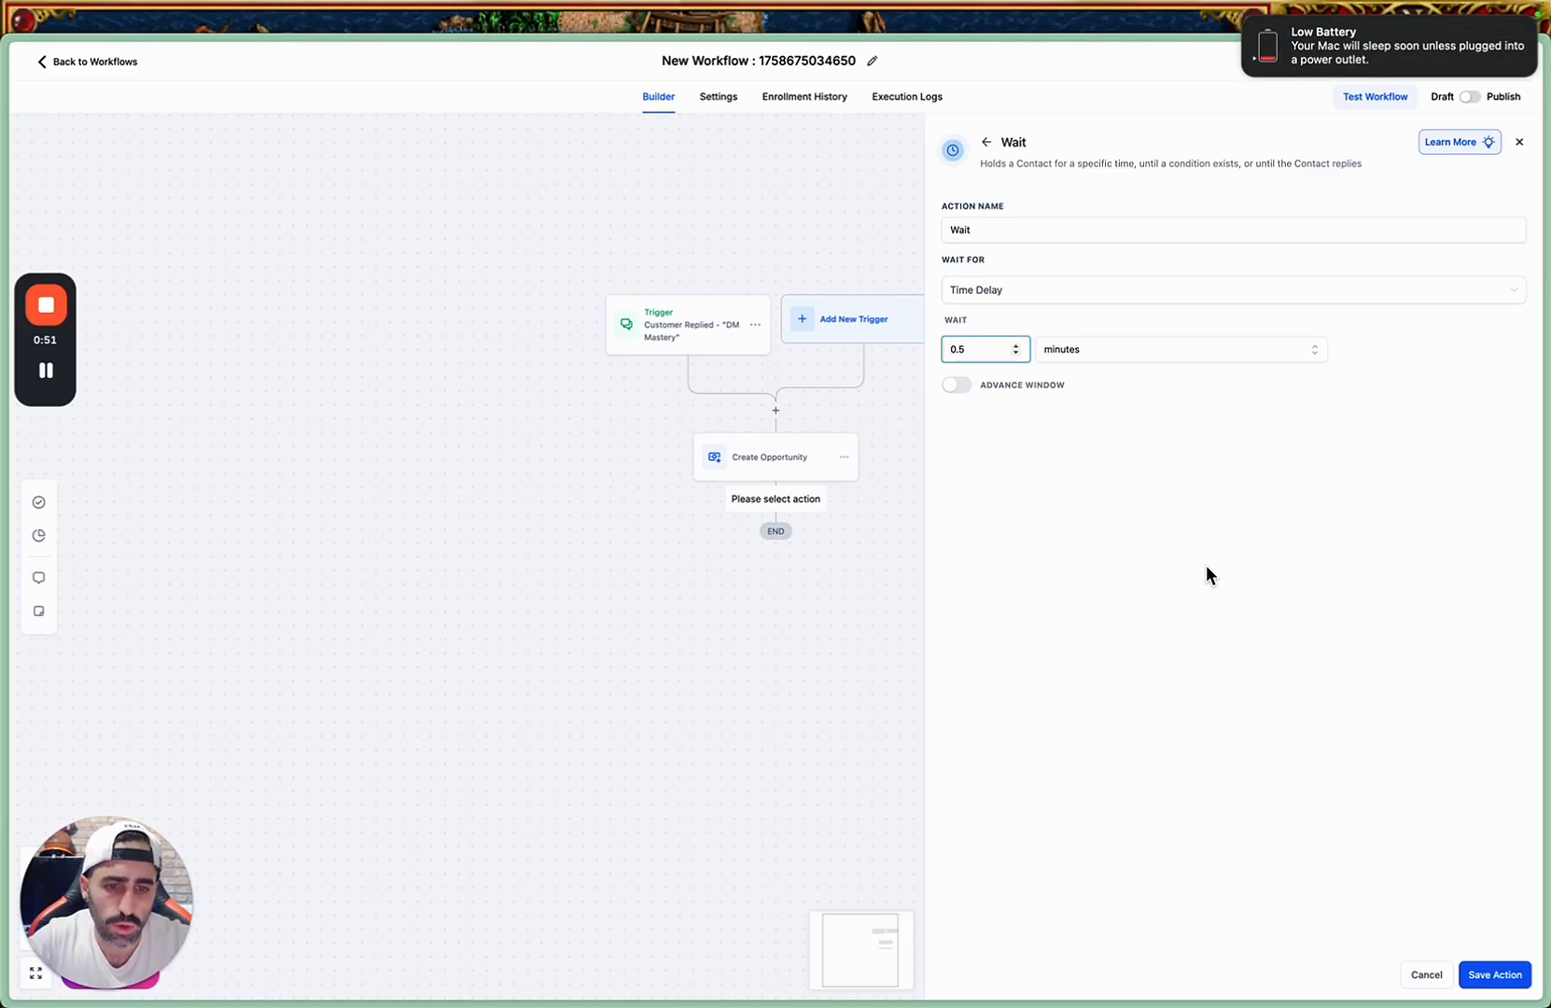
click(1492, 978)
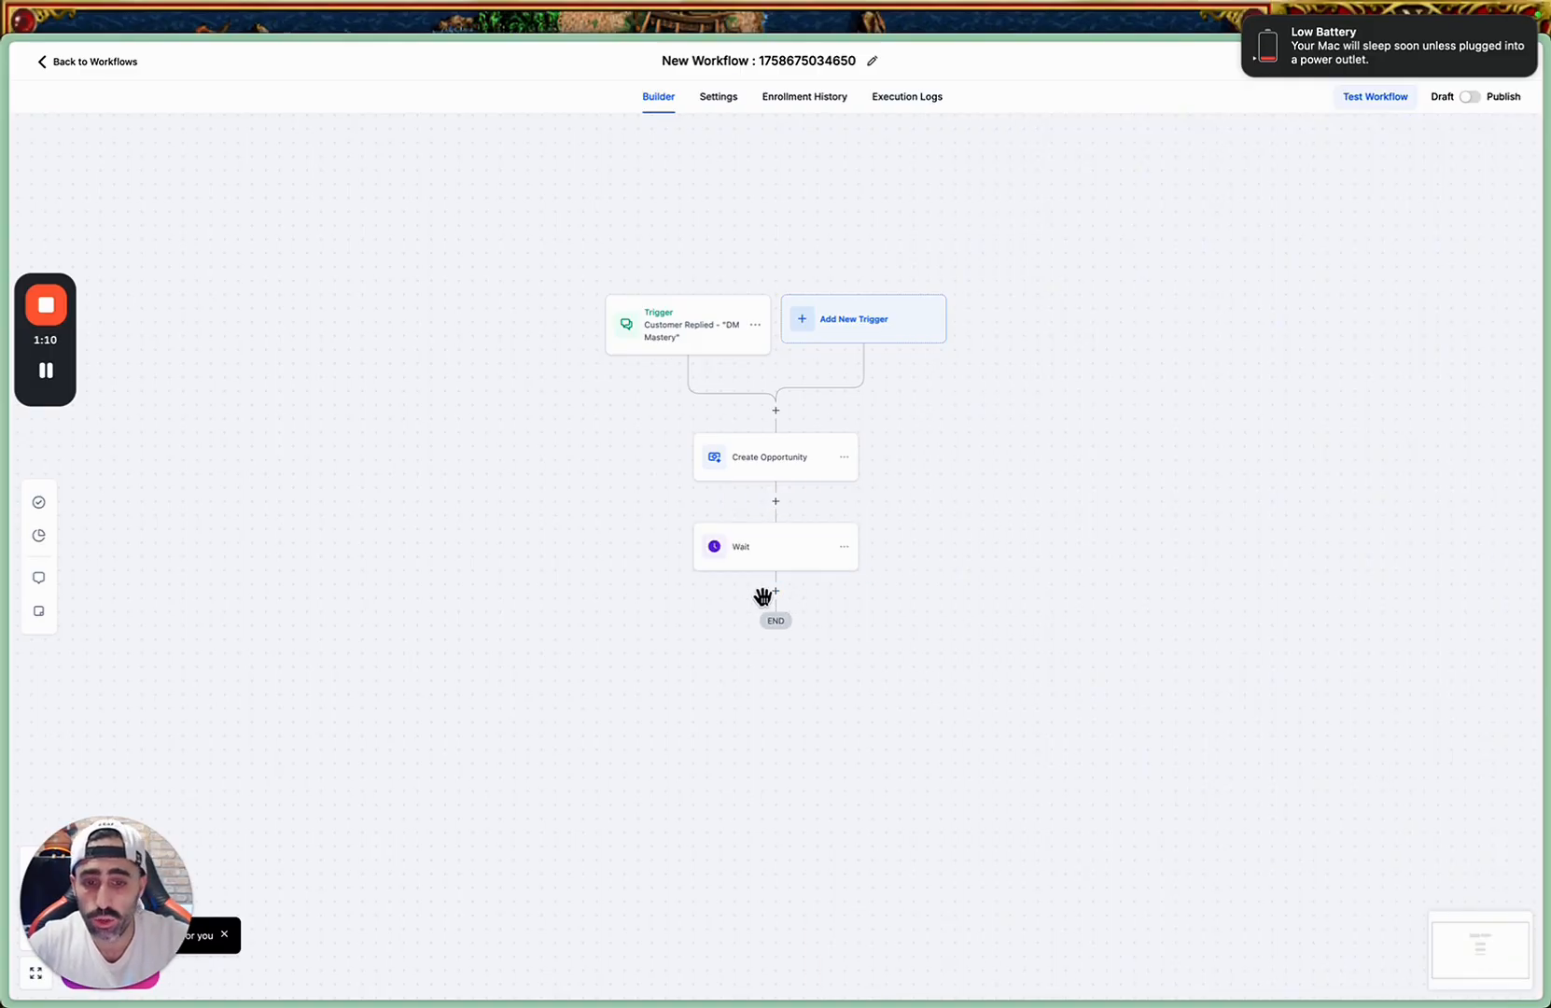
Add an Instagram DM action after the Wait action, searching the actions for "inst".
click(775, 591)
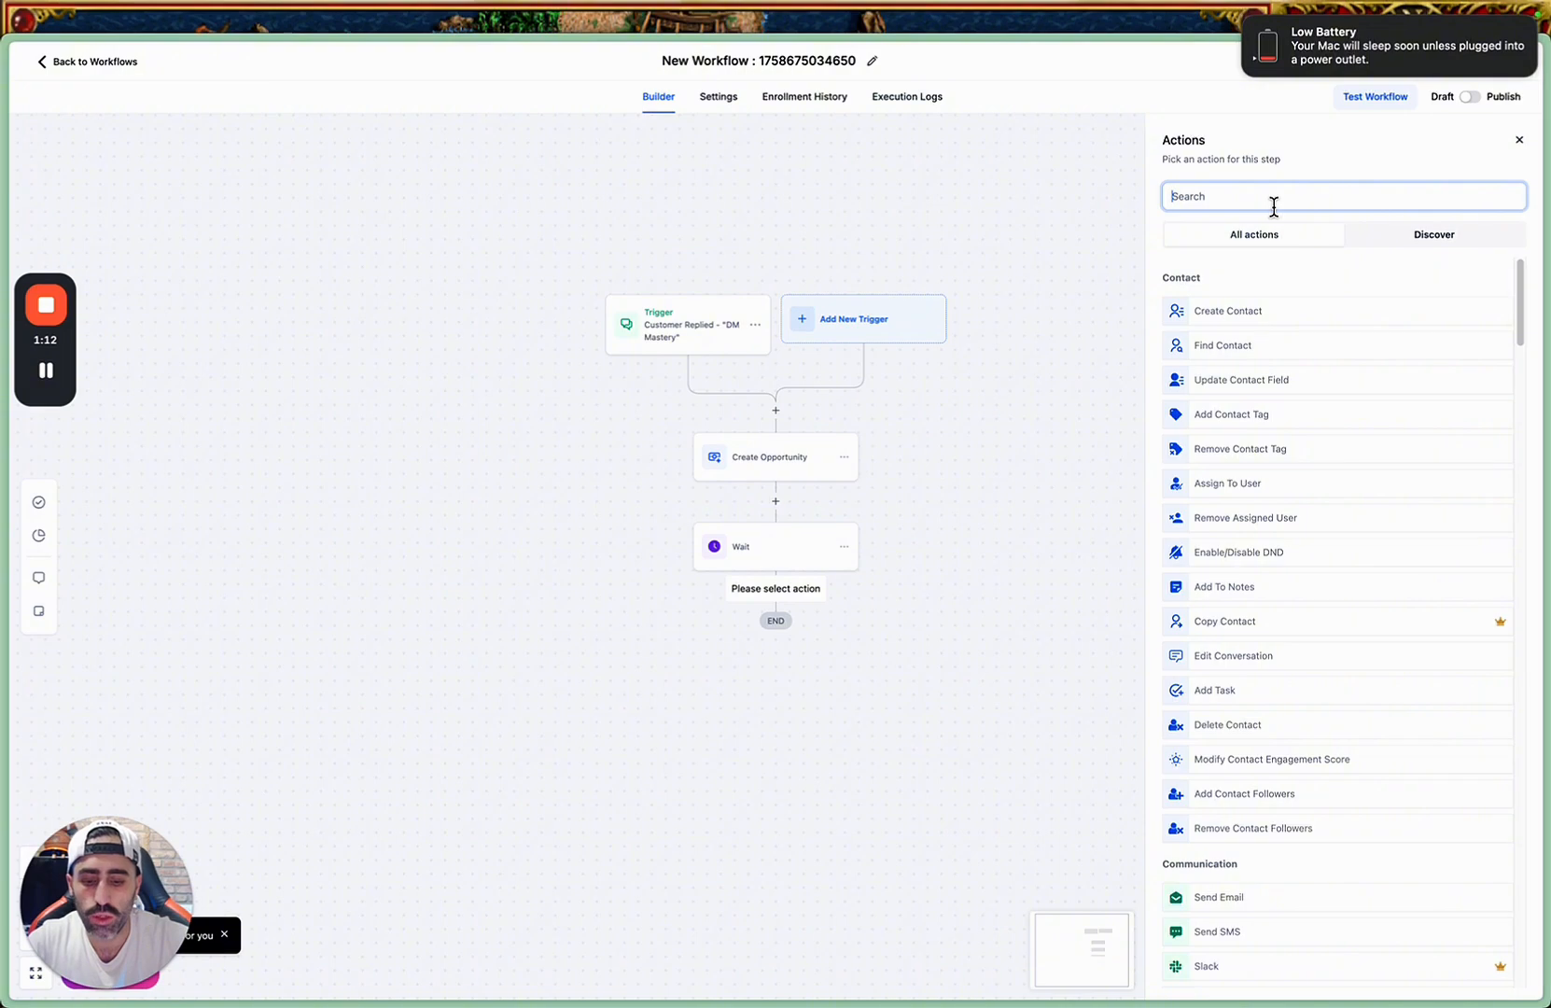
text(inst)
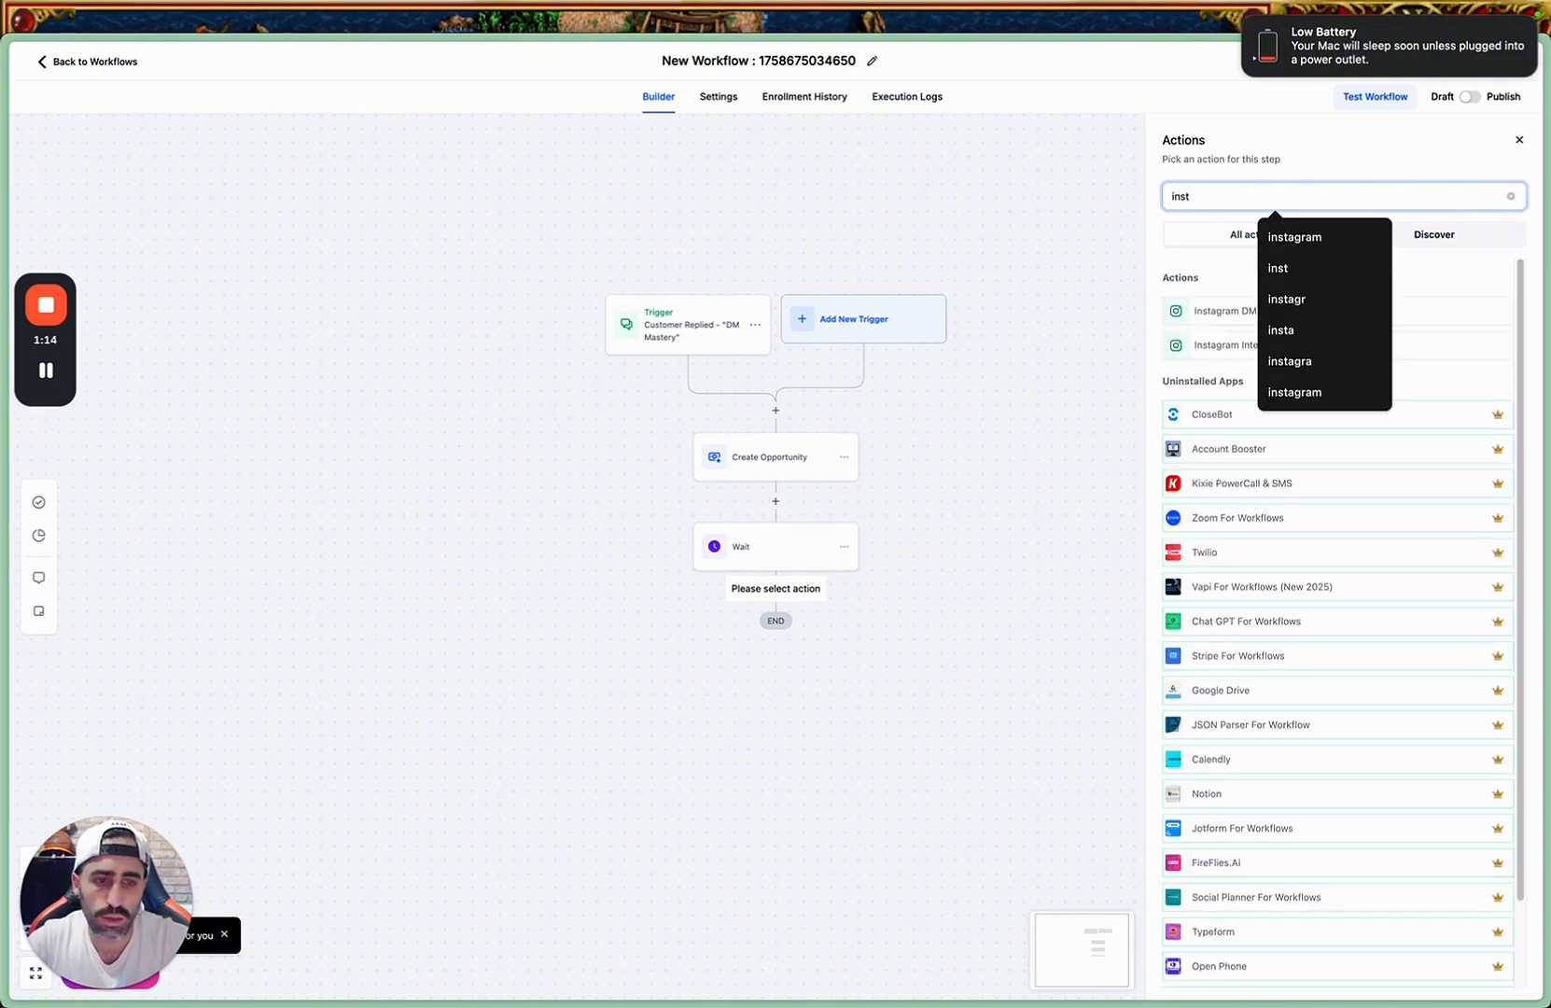
click(1178, 311)
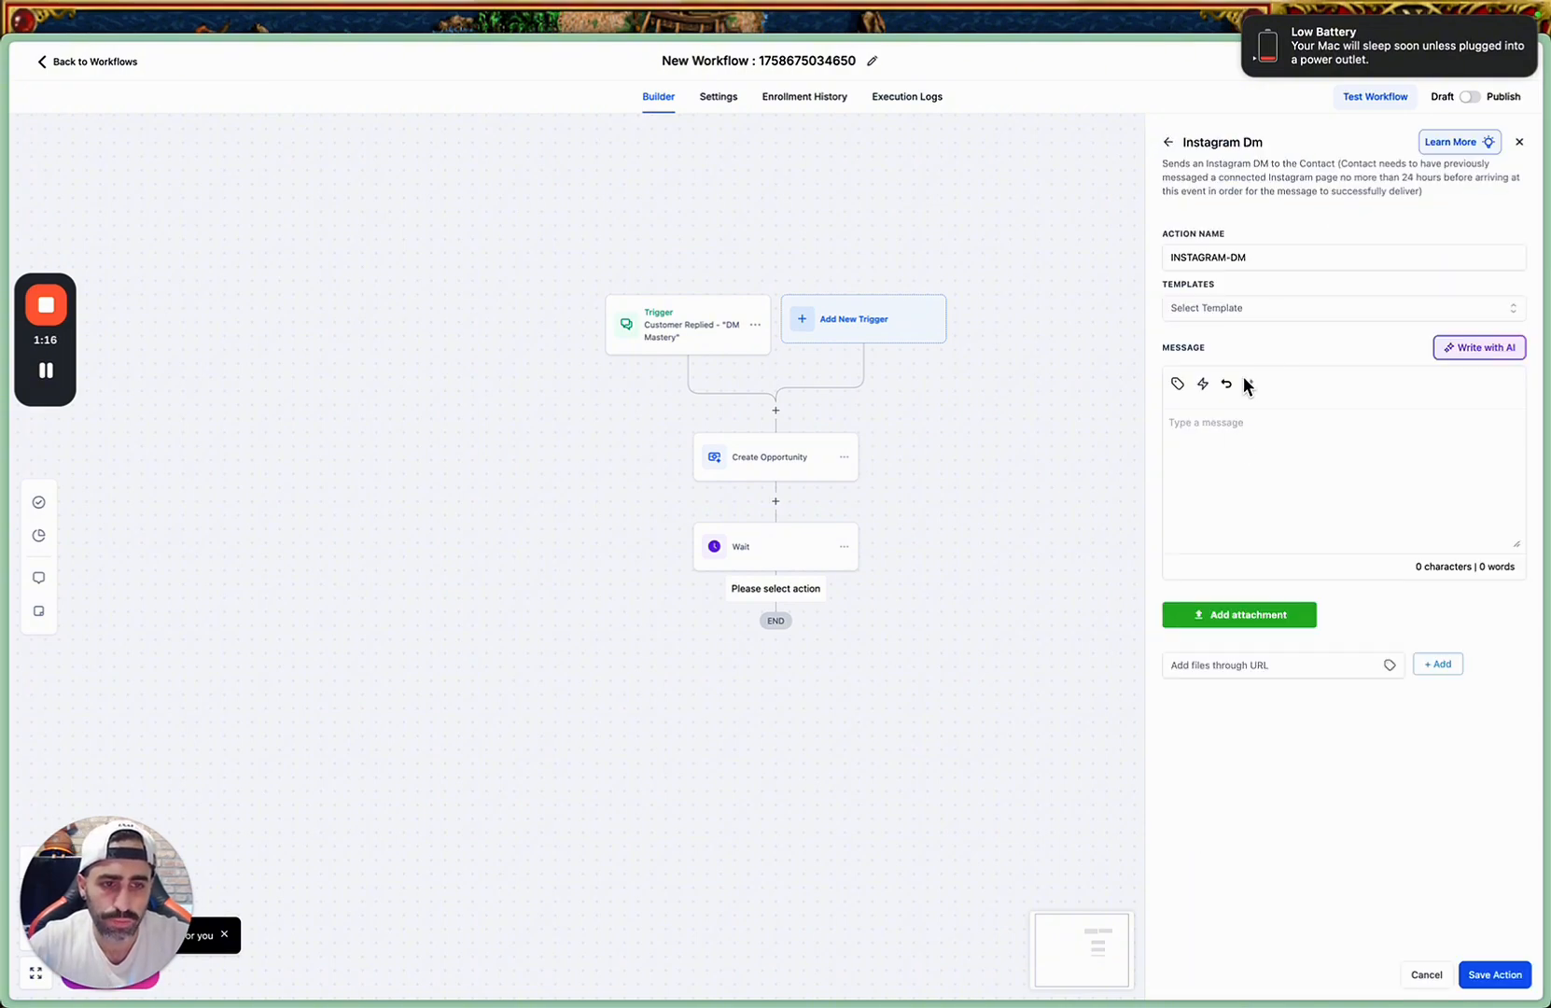
Write the DM message "Are you interested to know how the AI chat bot working?" and save the action.
click(1219, 433)
text(Are)
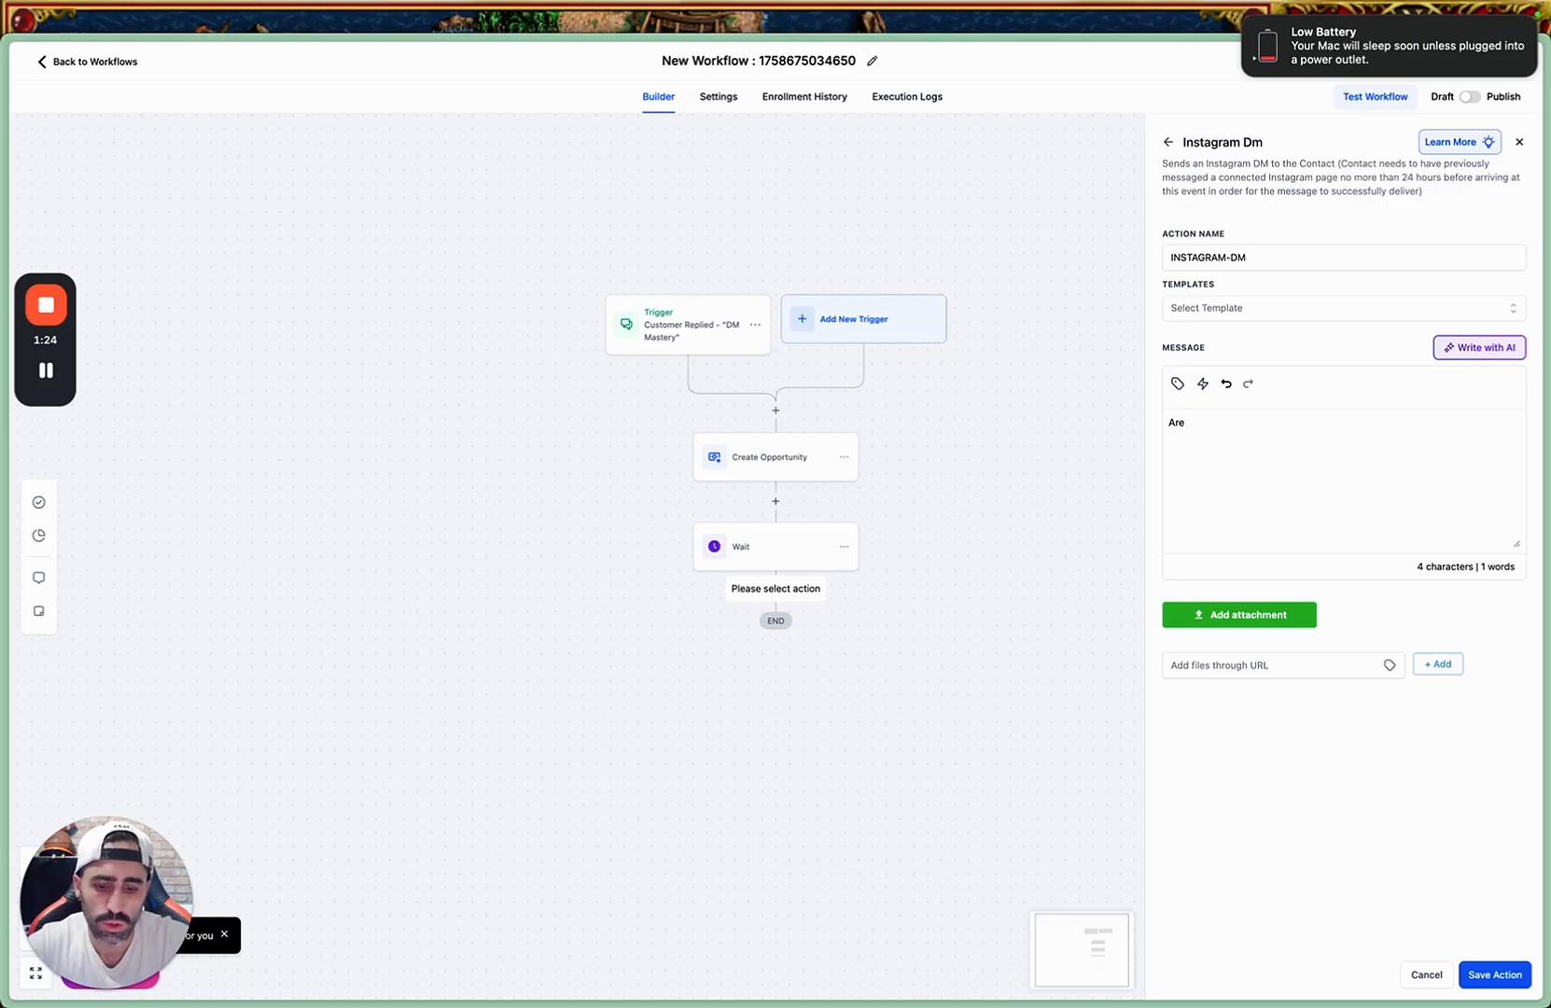
text( you intere)
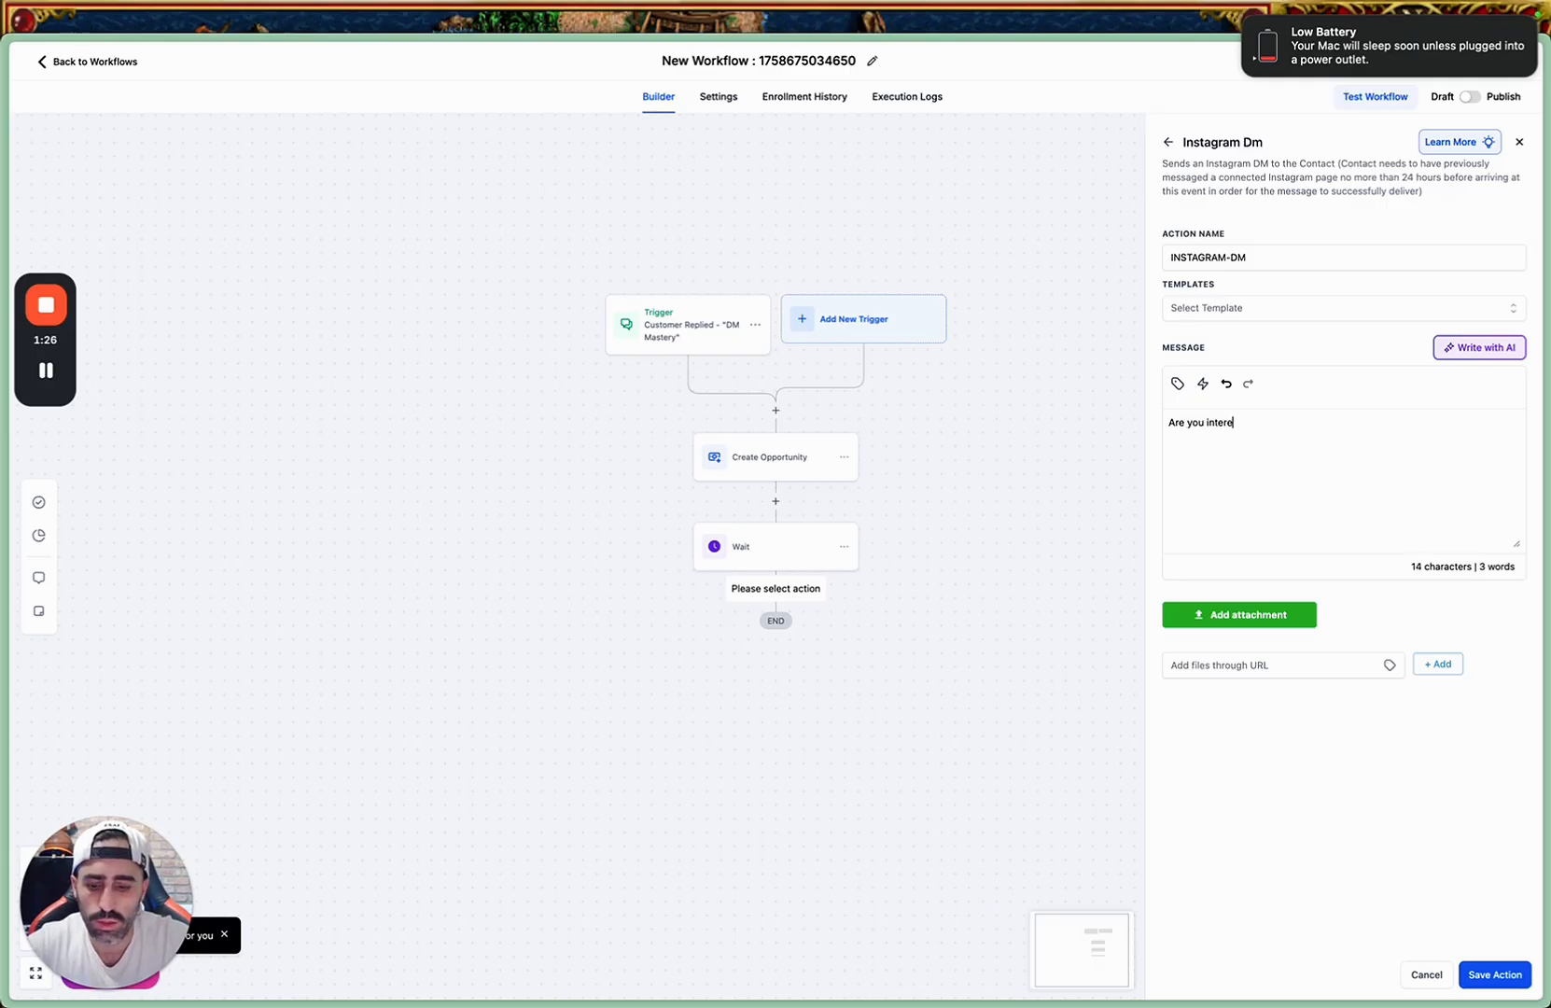
text(sted to know how the)
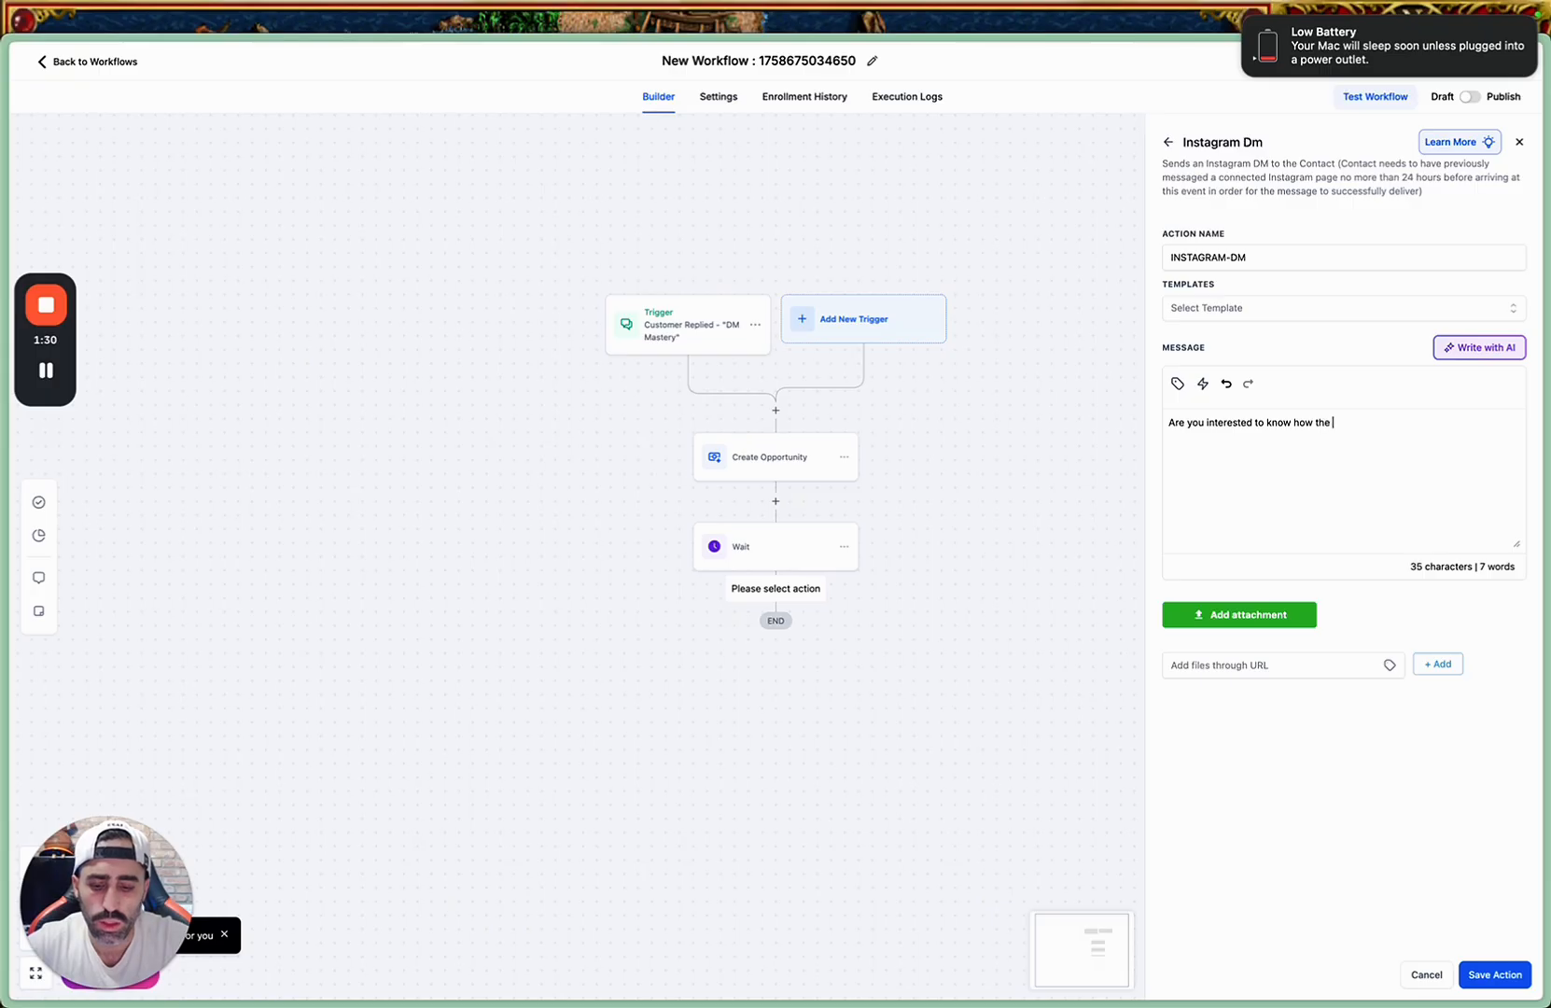
text( AI )
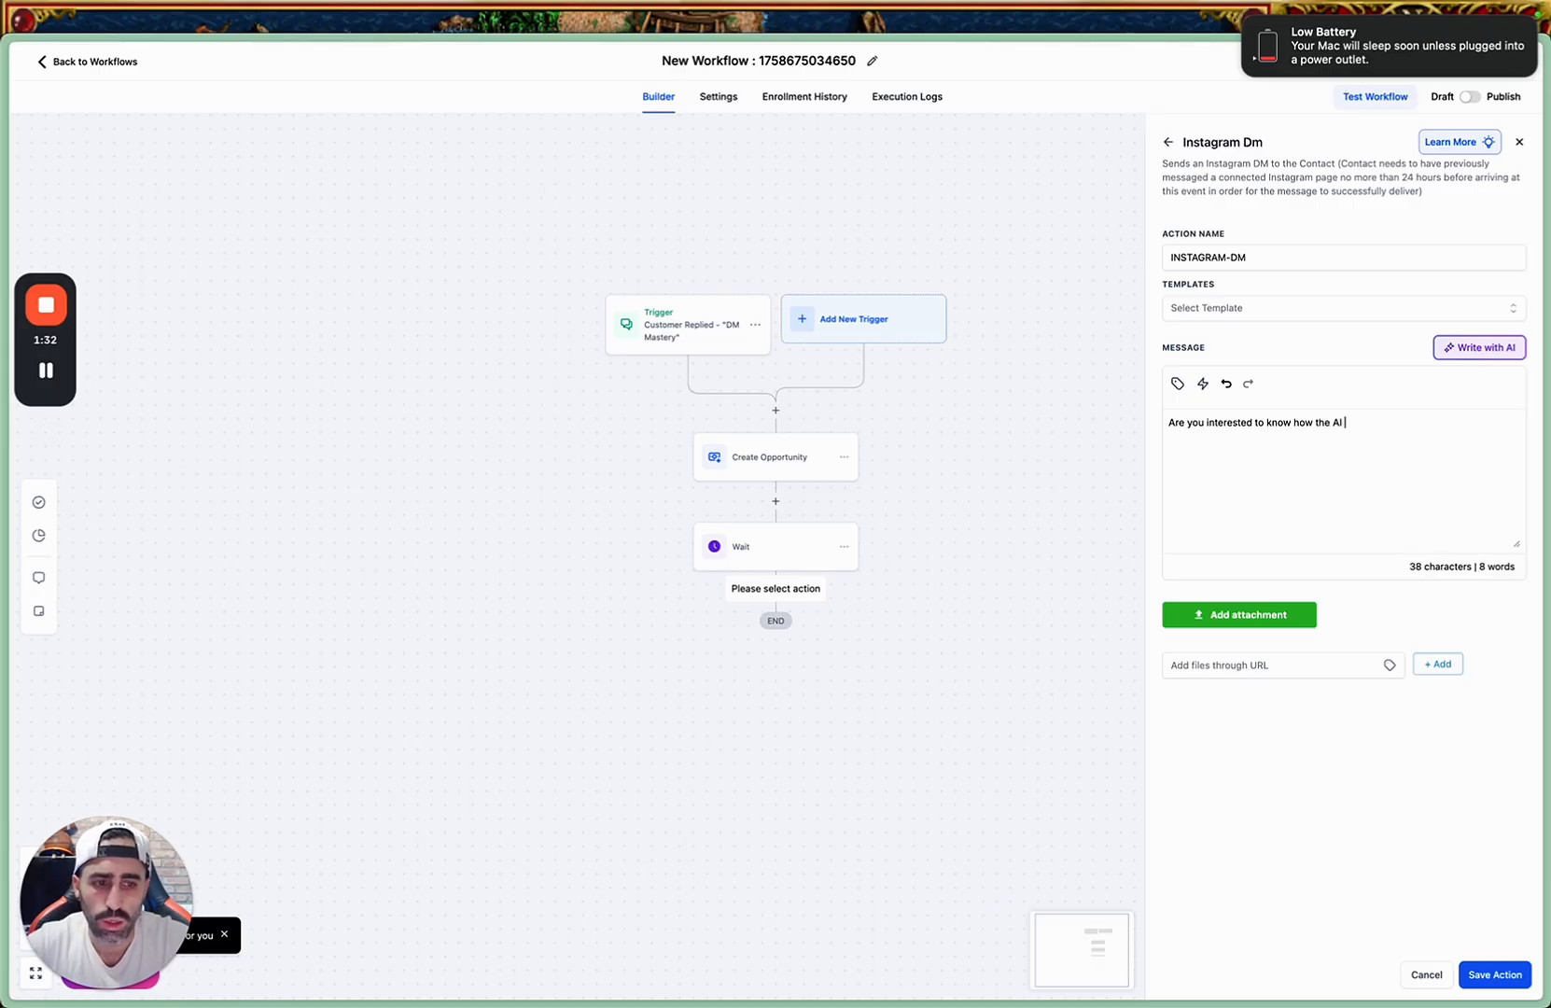
text(chat bot working?)
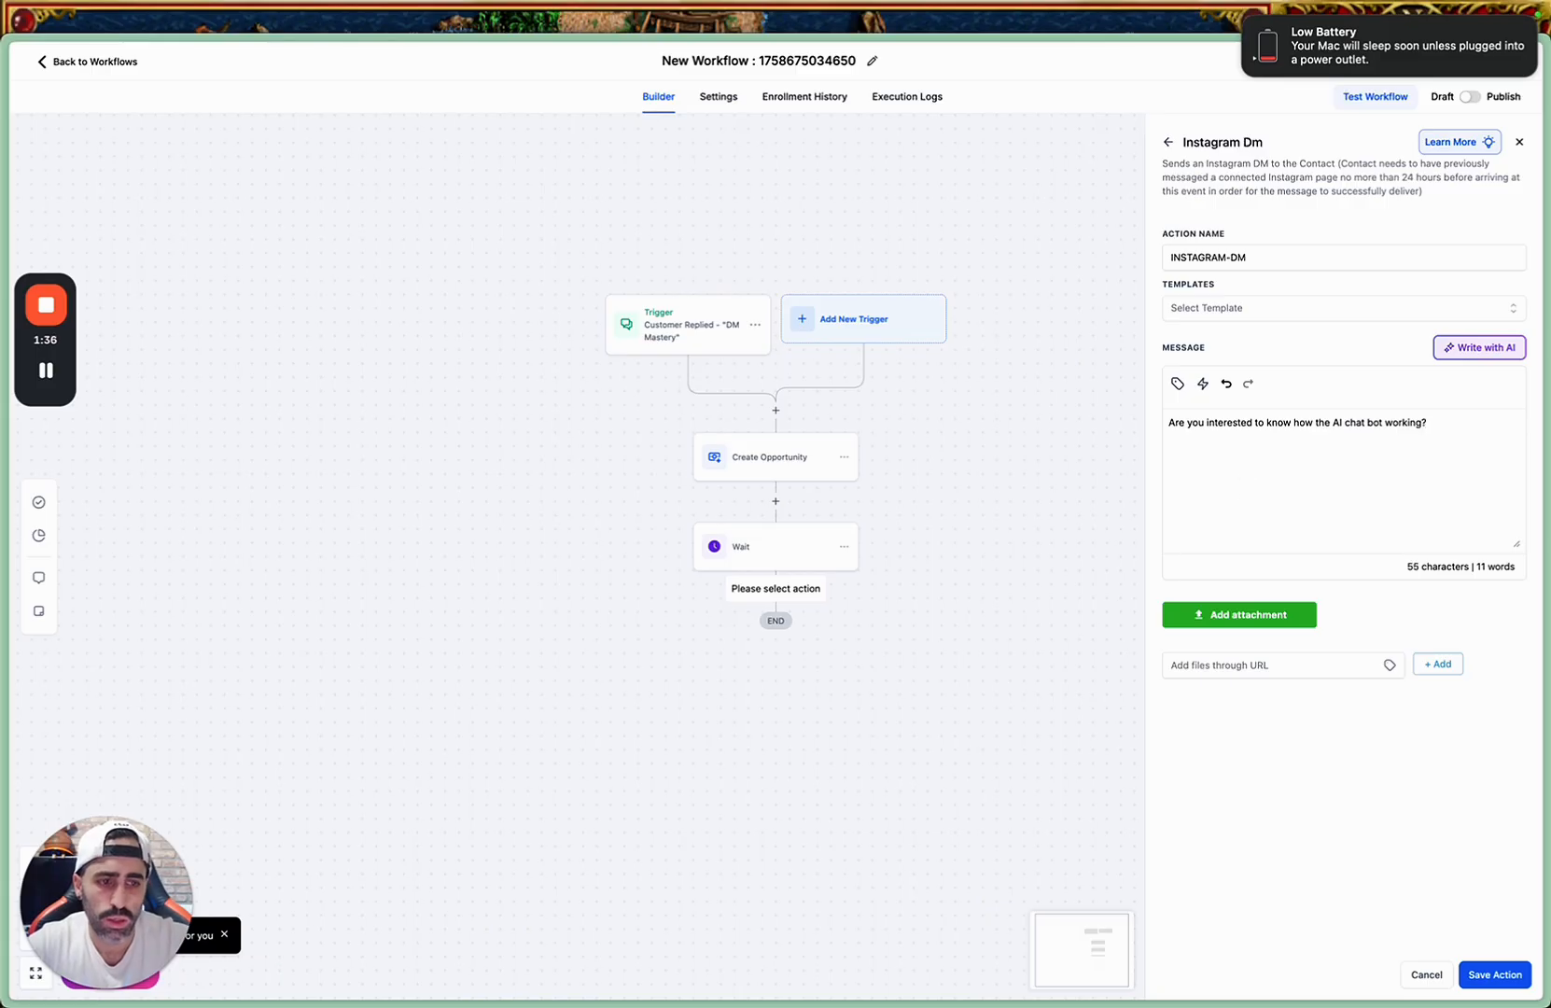
click(1496, 974)
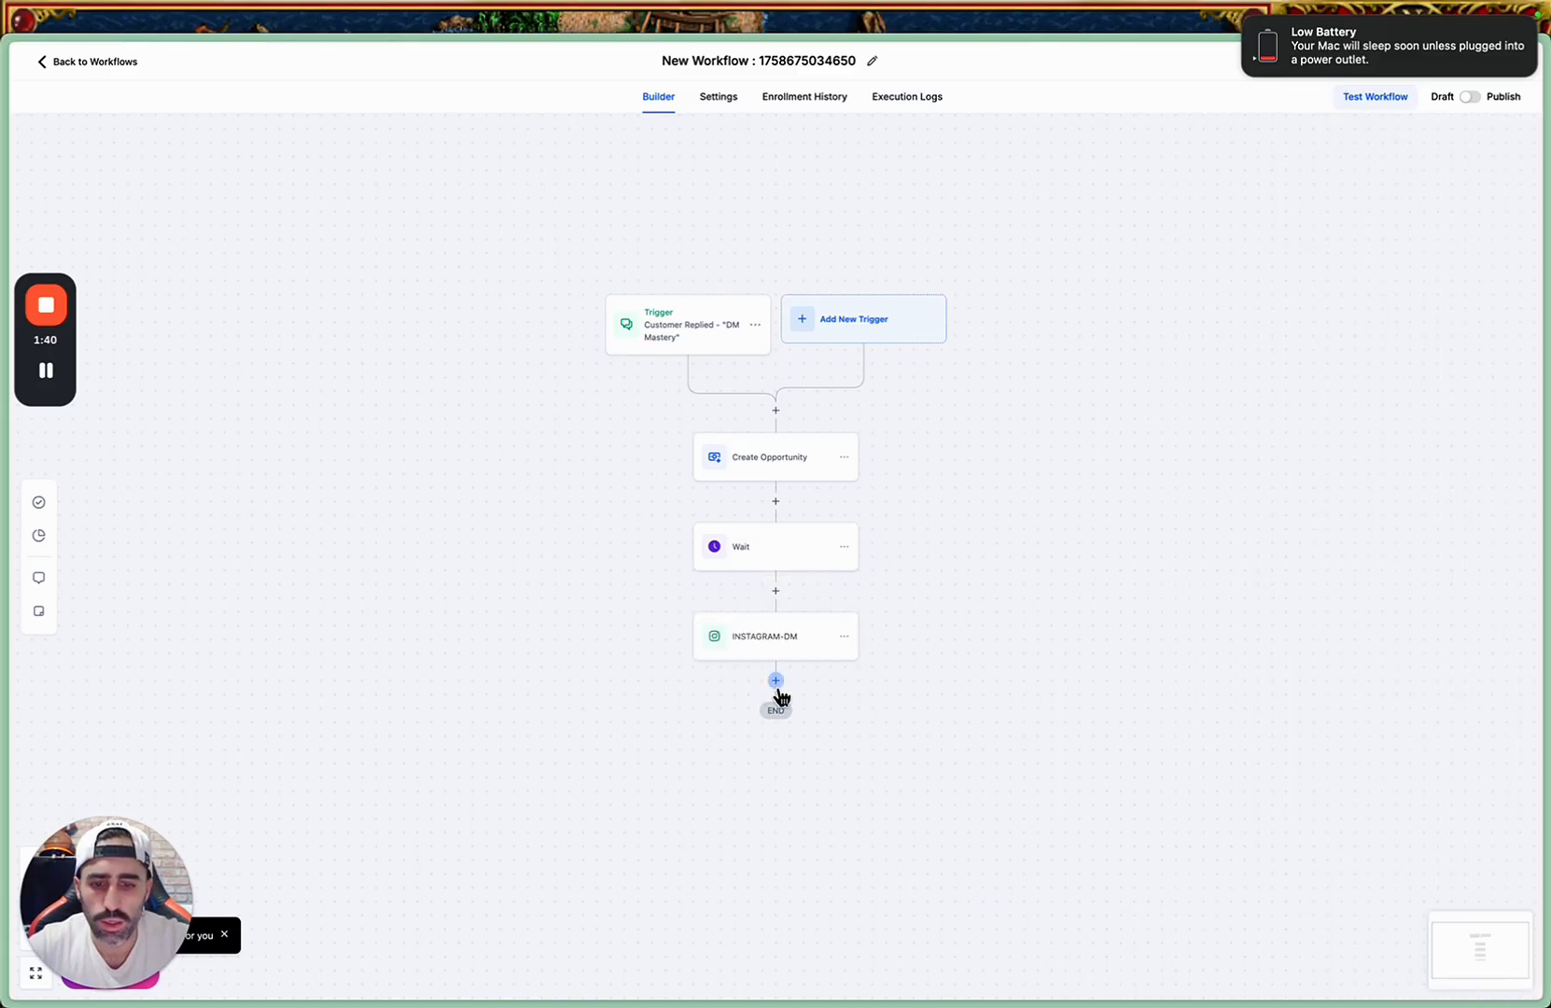
Add an Add Contact Tag action after the Instagram DM, searching the actions for "tag".
click(776, 683)
click(1213, 196)
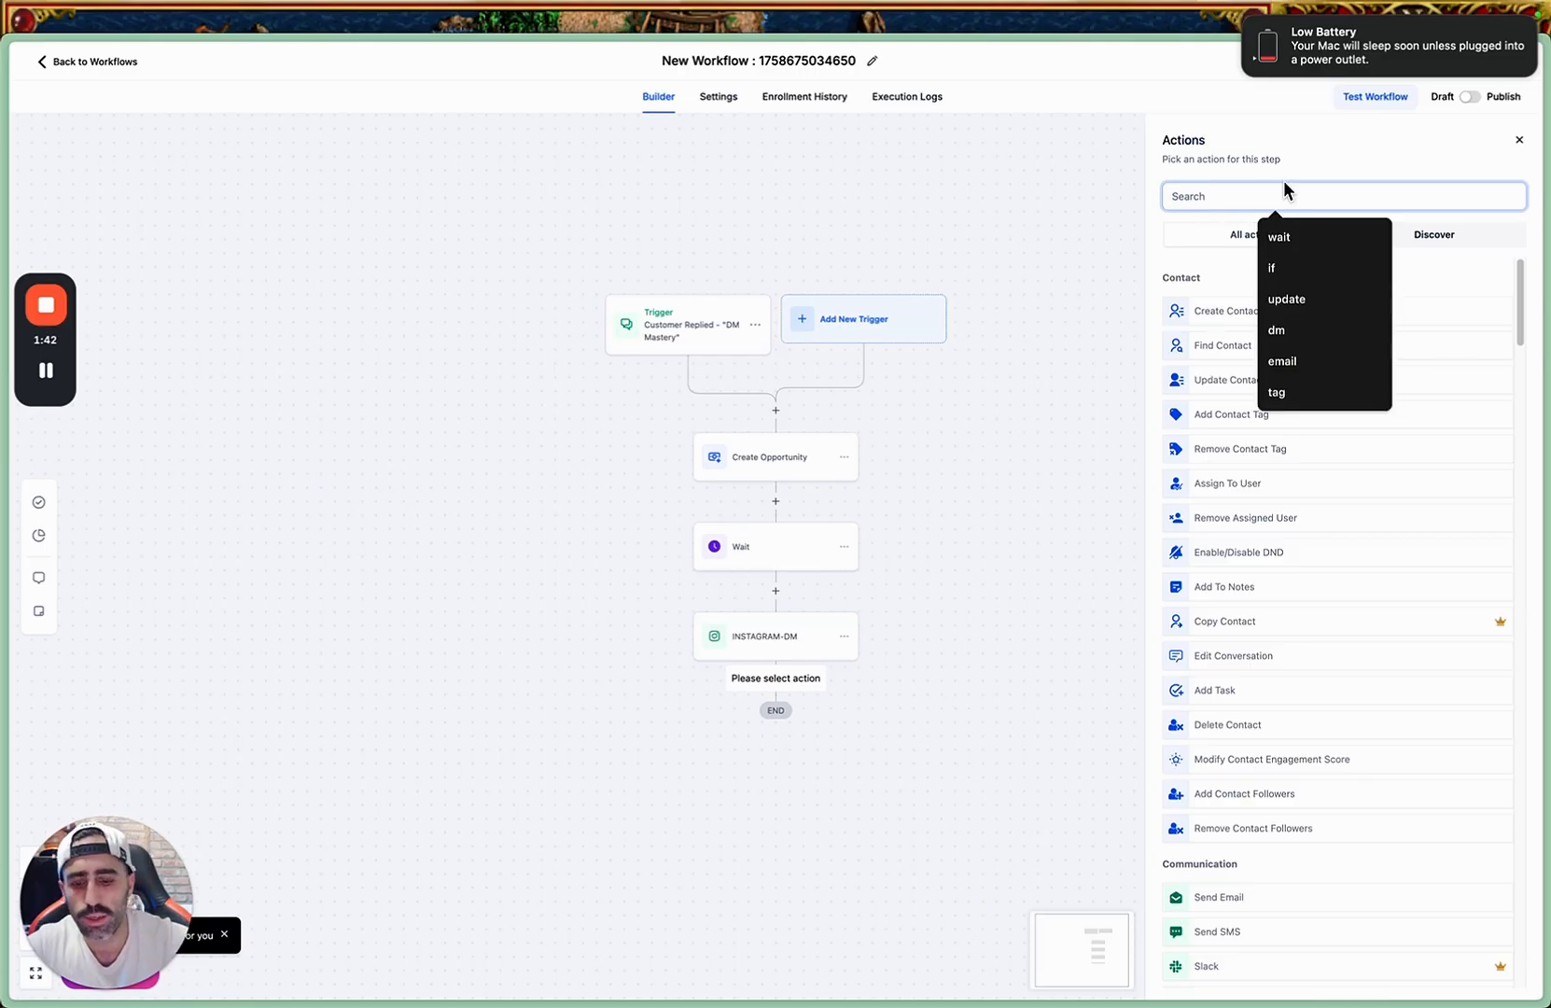
text(tag)
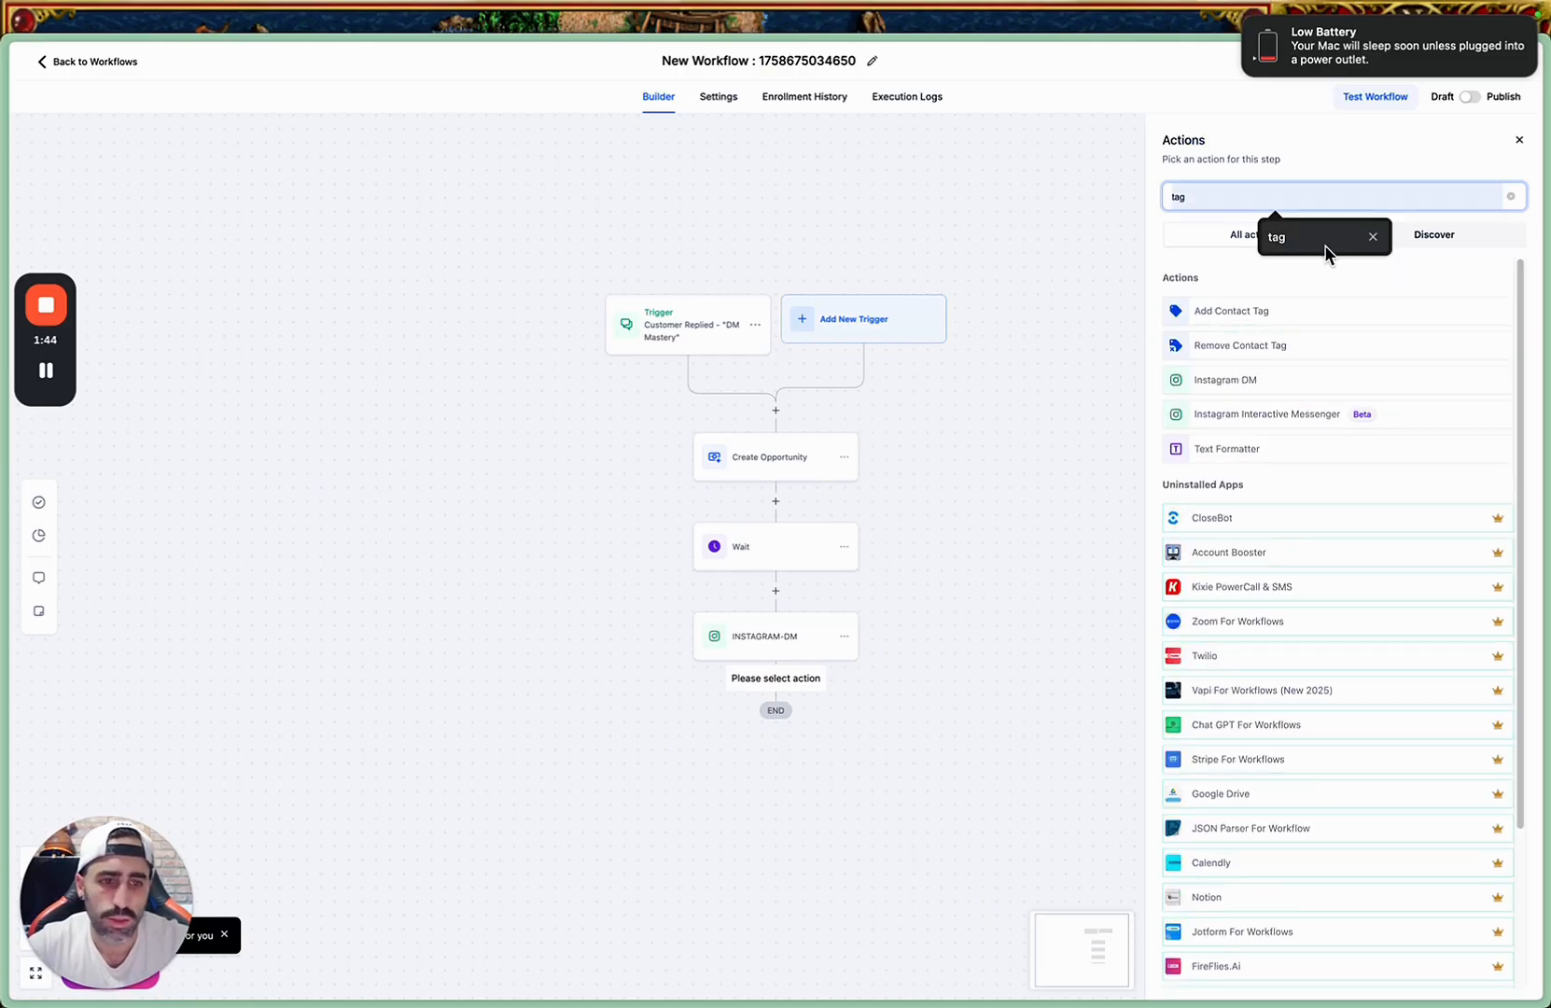
click(1268, 314)
Create a new "freedom" tag in the Add Contact Tag action and save the action.
click(1247, 288)
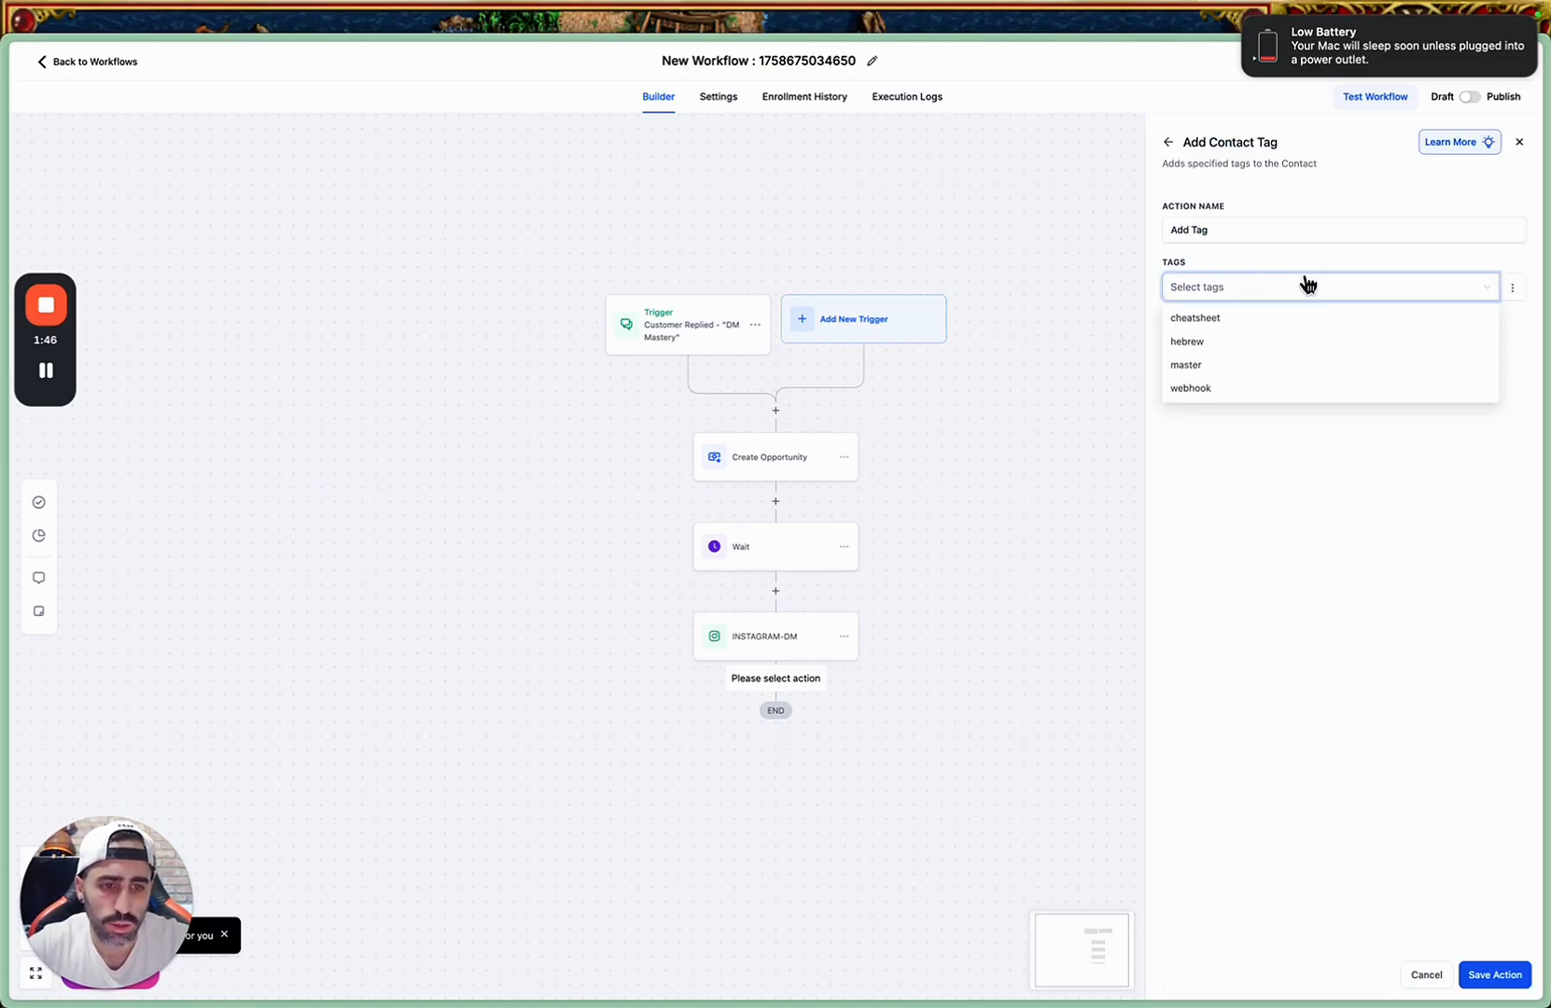
text(DMf)
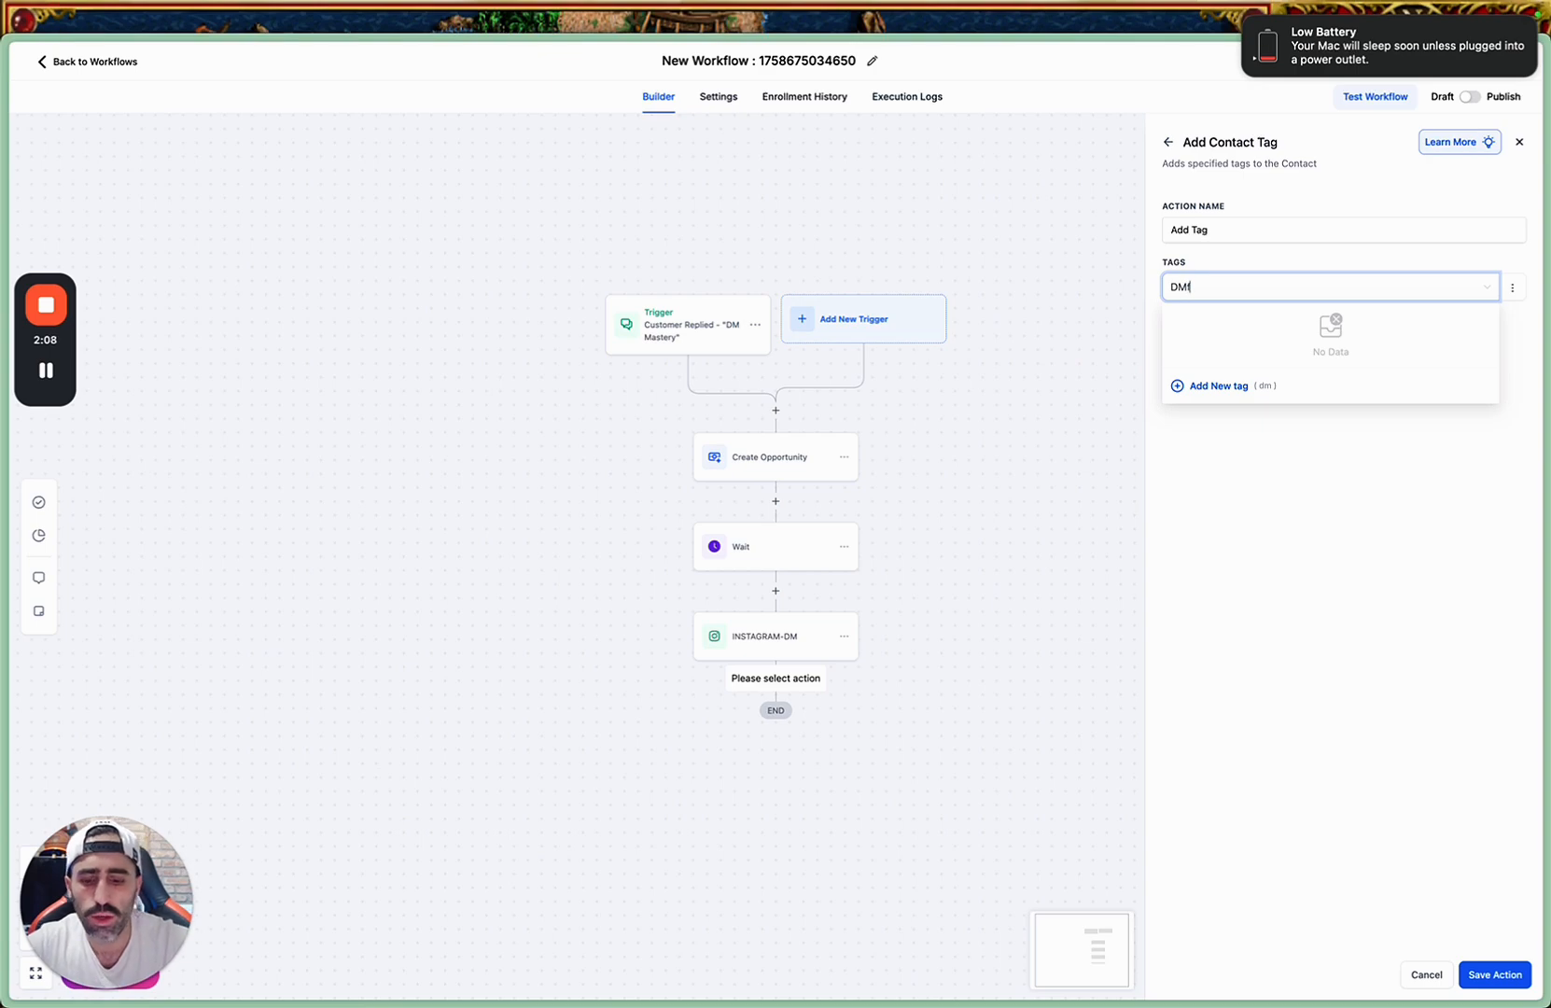
key(BackSpace)
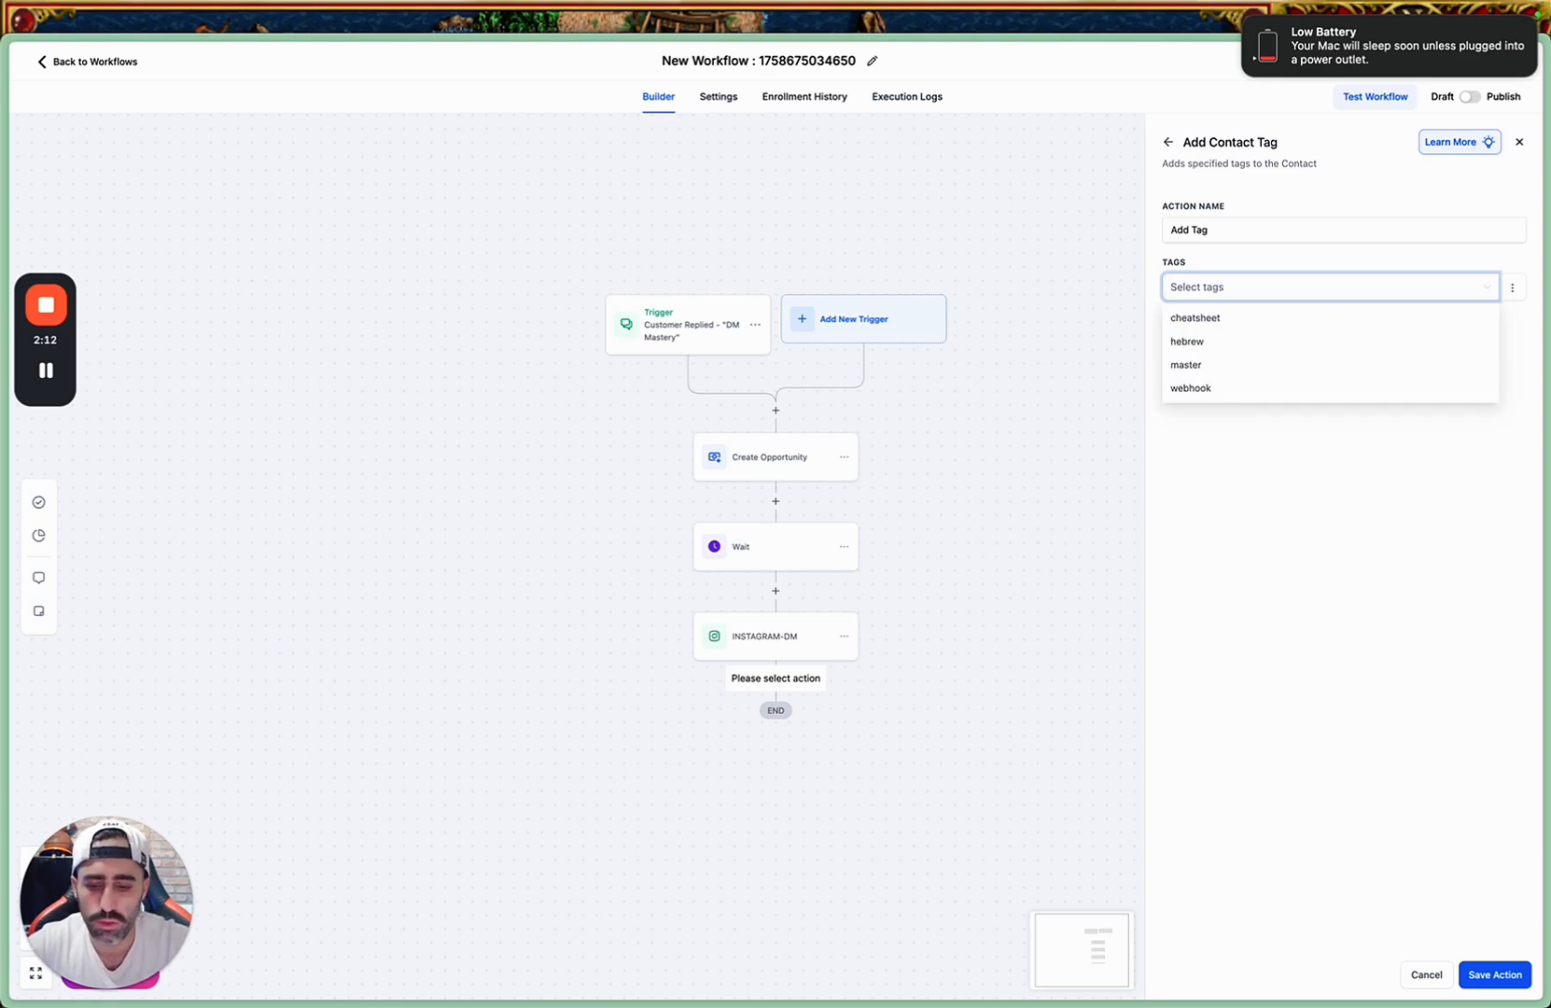
text(Free)
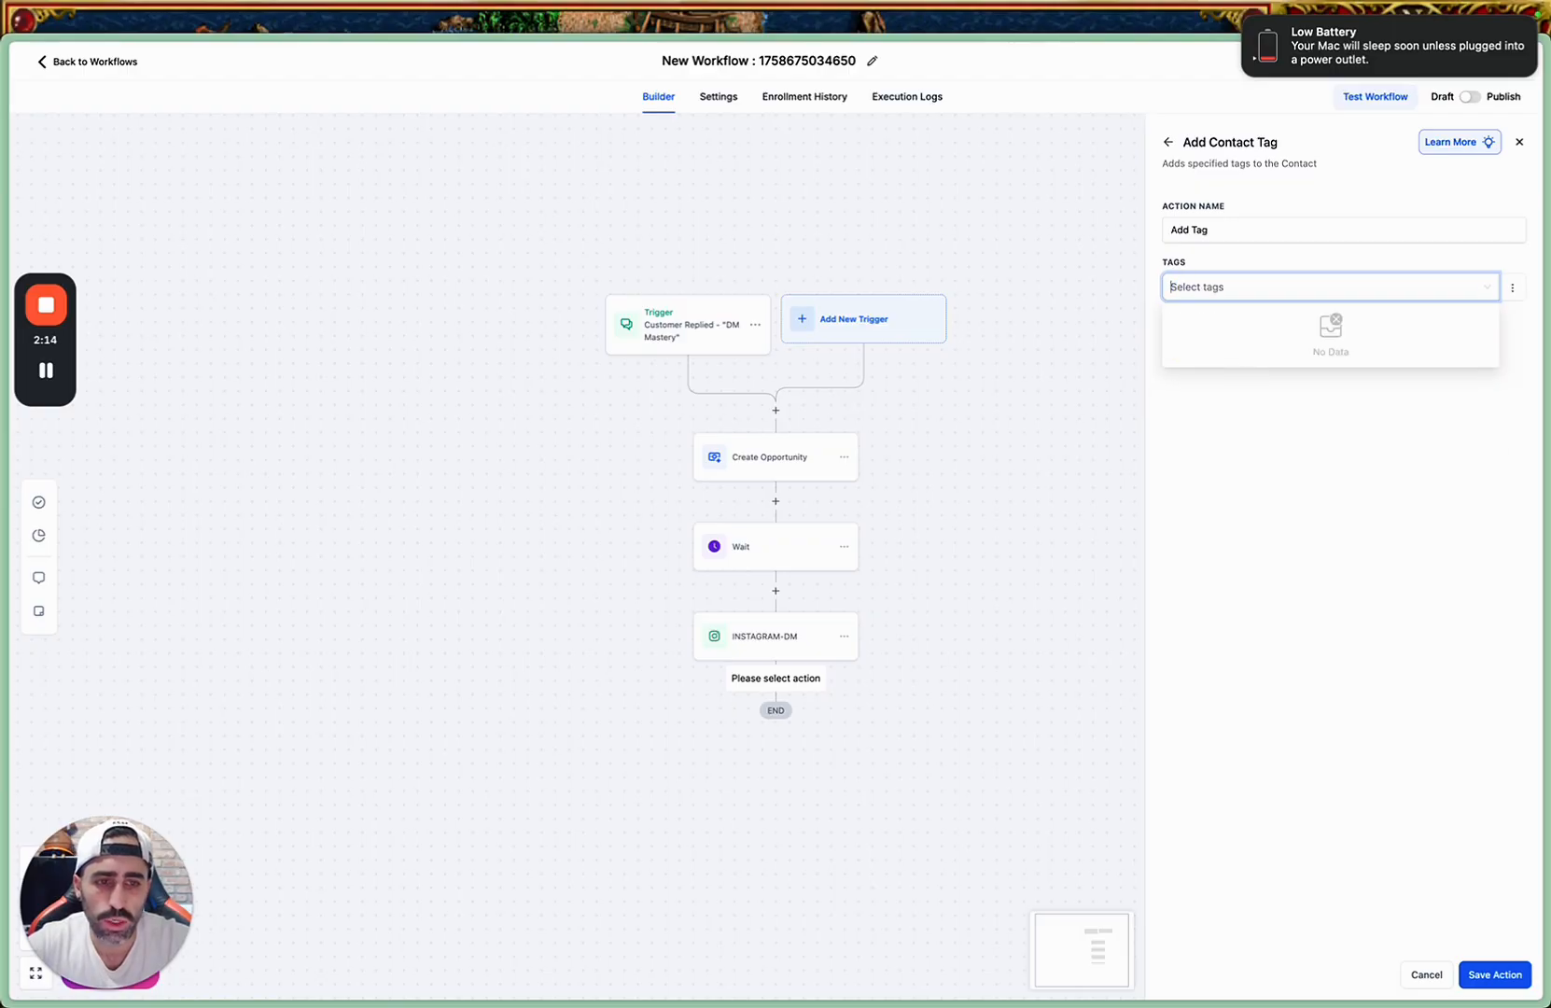
text(freedom)
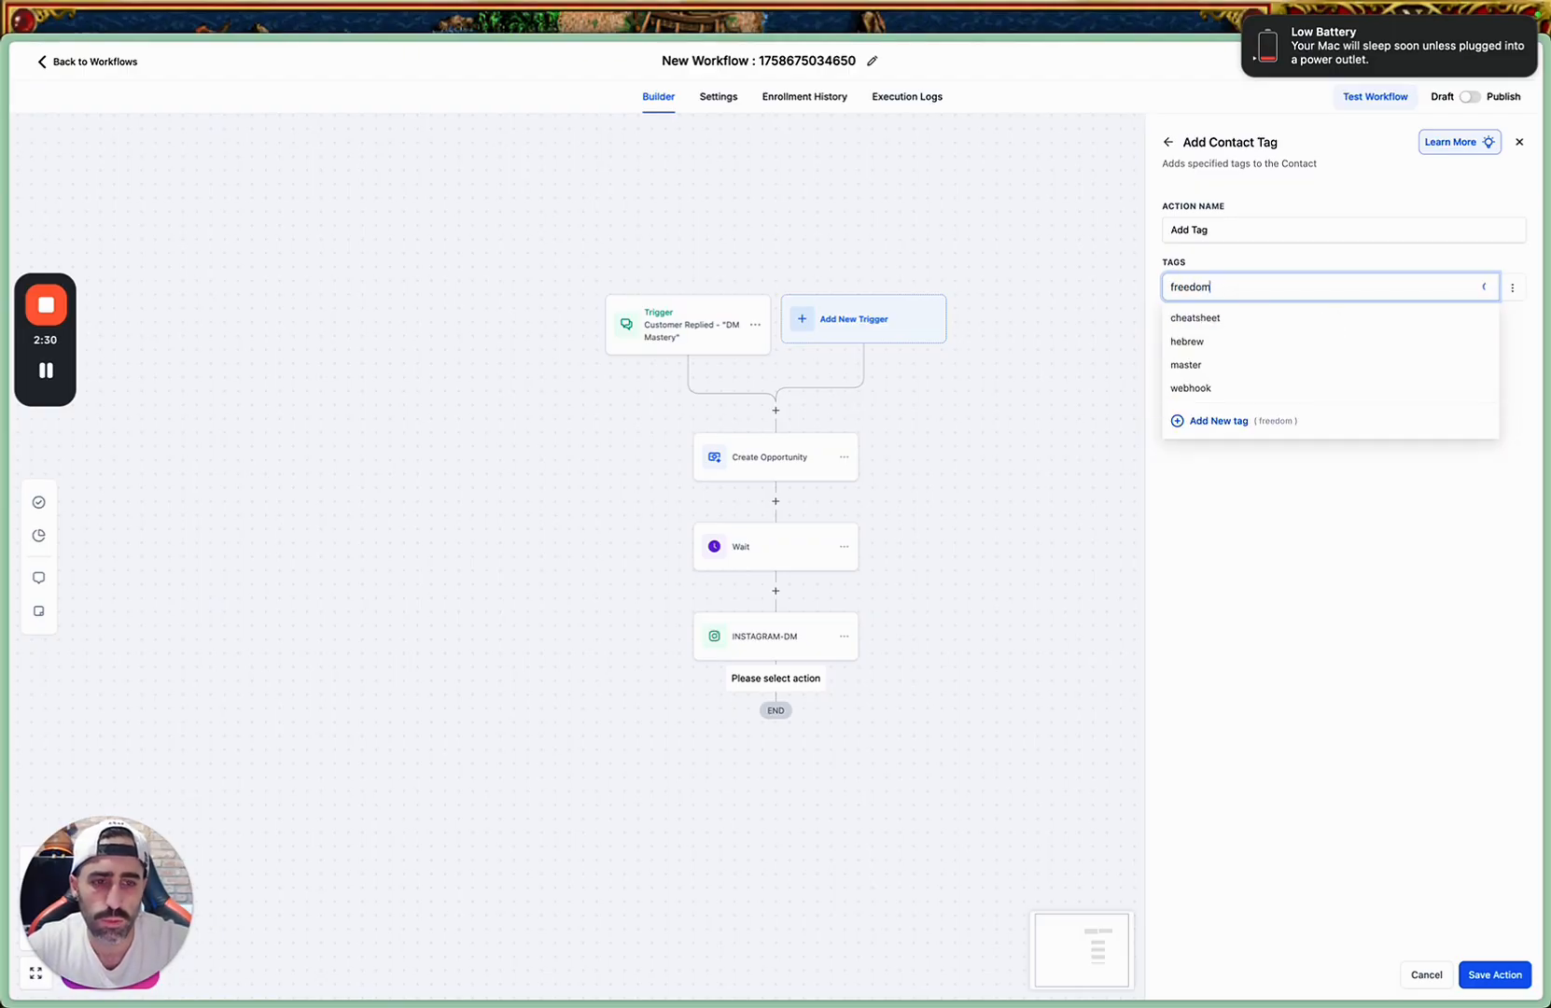
click(1223, 390)
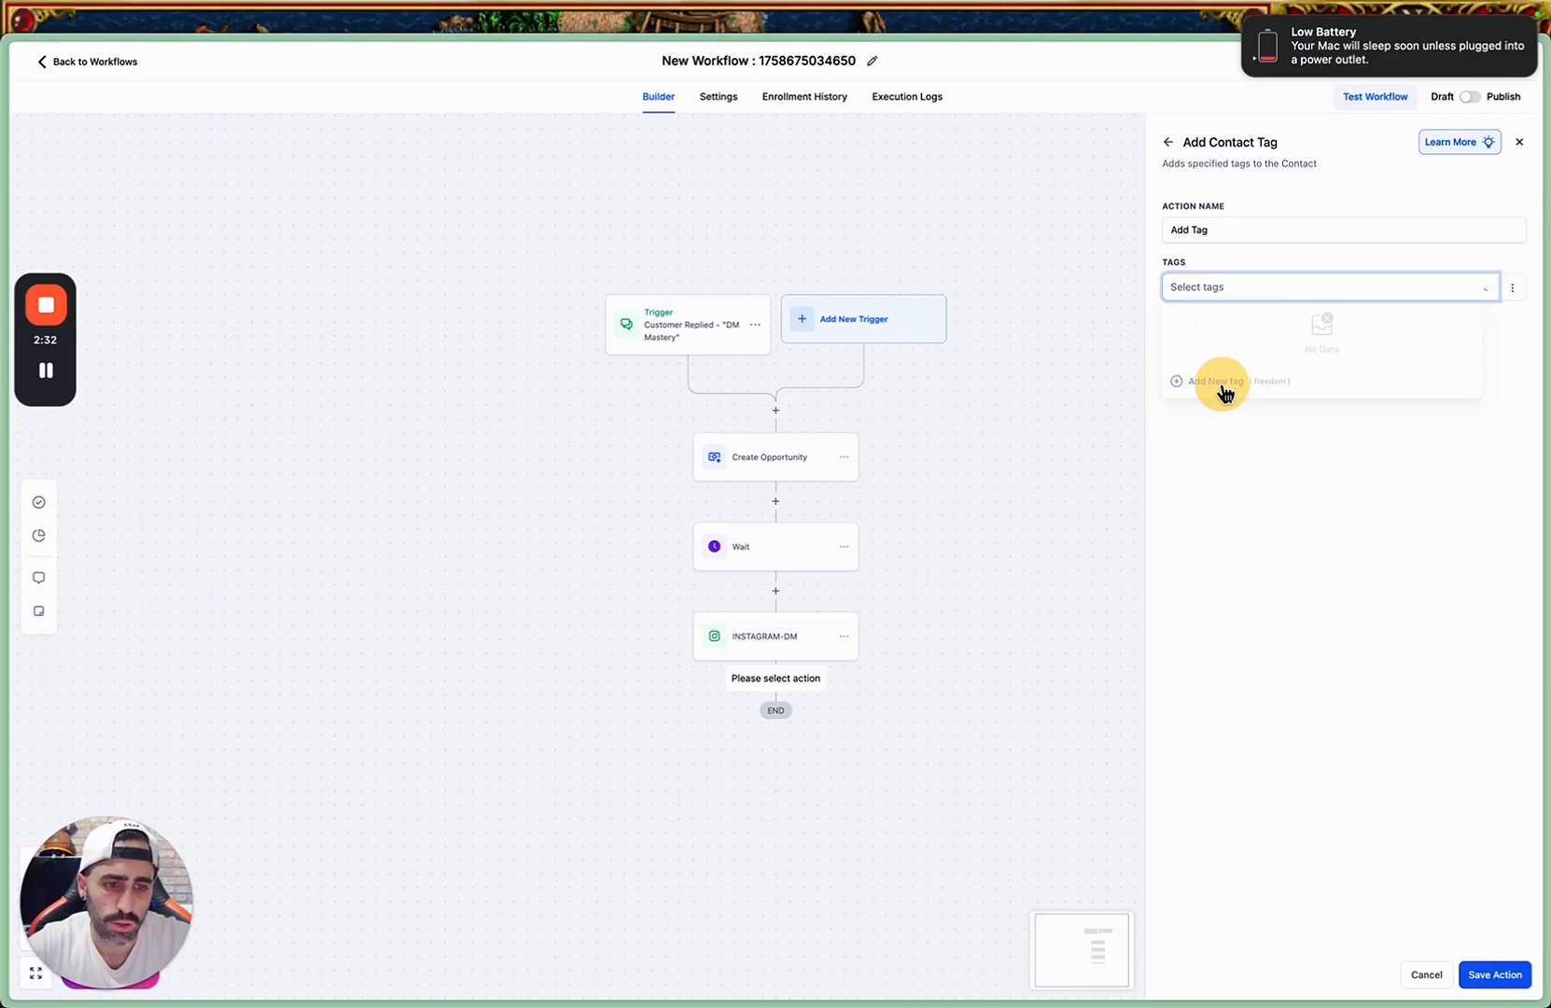
click(1495, 976)
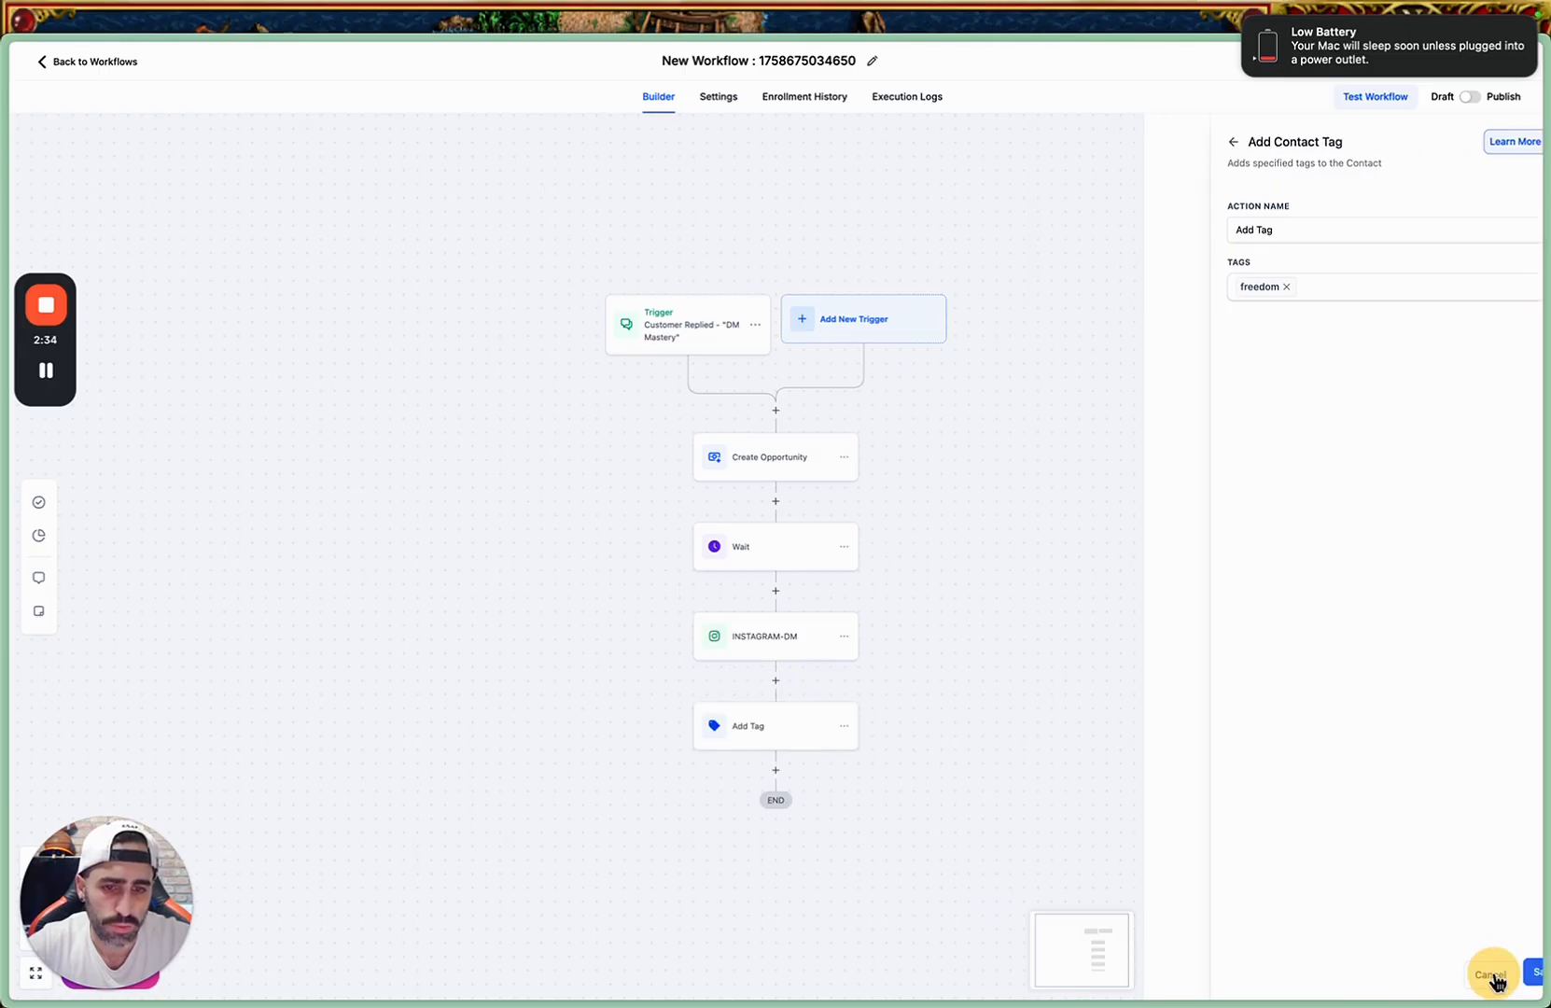
Open the Customer Replied trigger and remove all the DM Mastery variants from its exact match phrase filter.
click(728, 329)
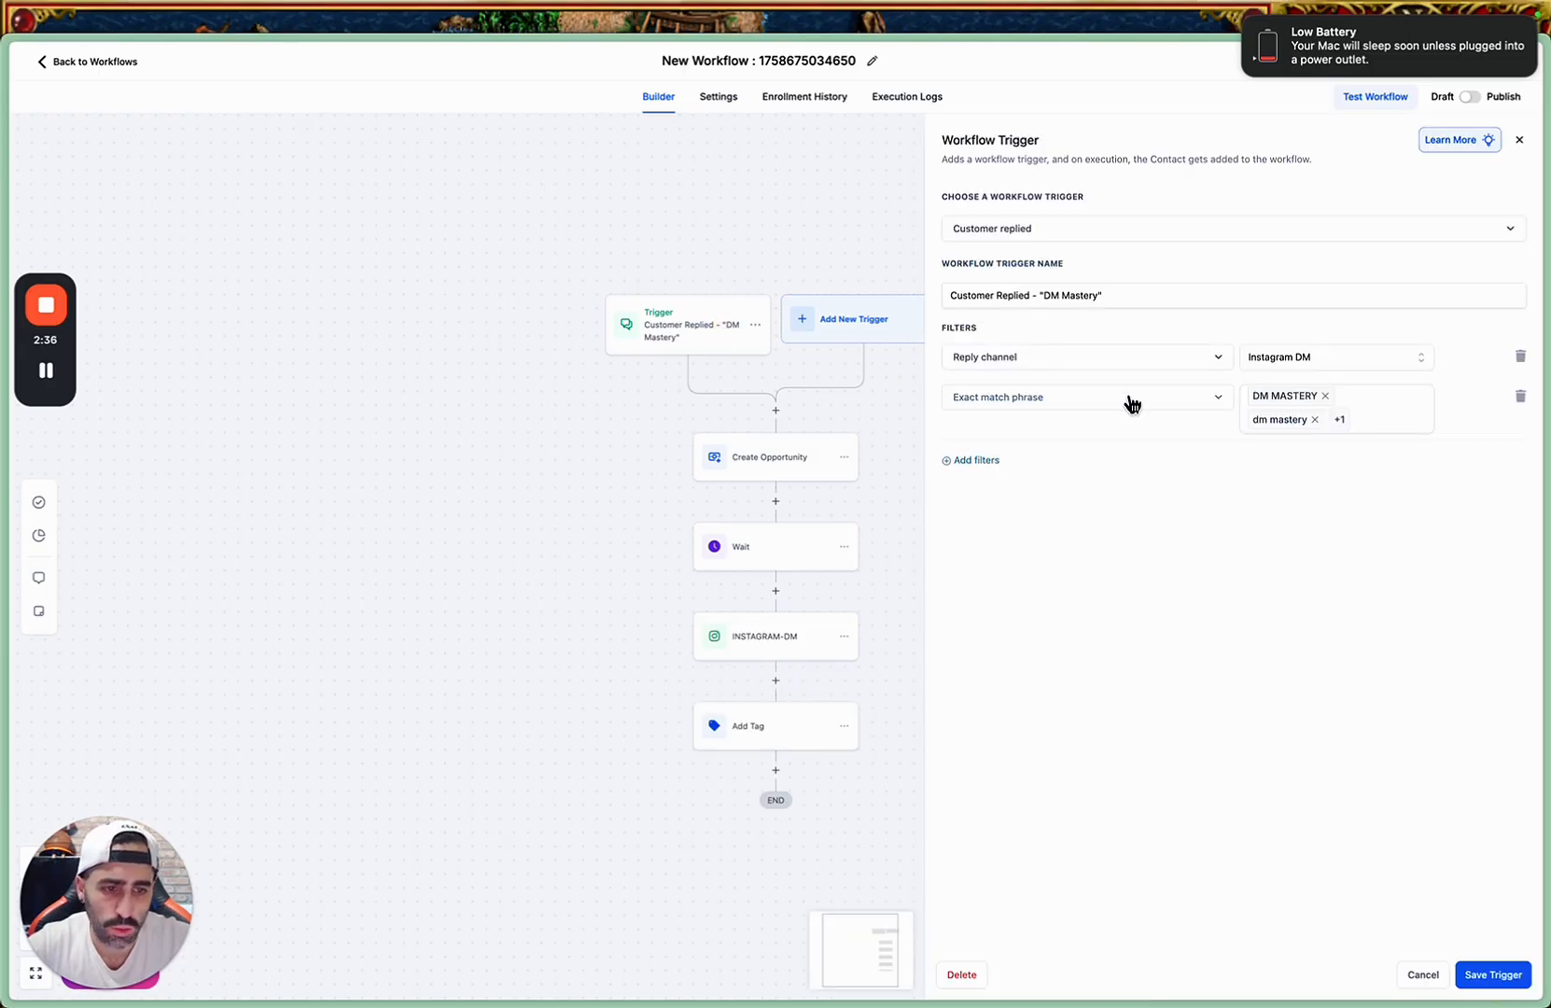
click(1319, 398)
click(1315, 399)
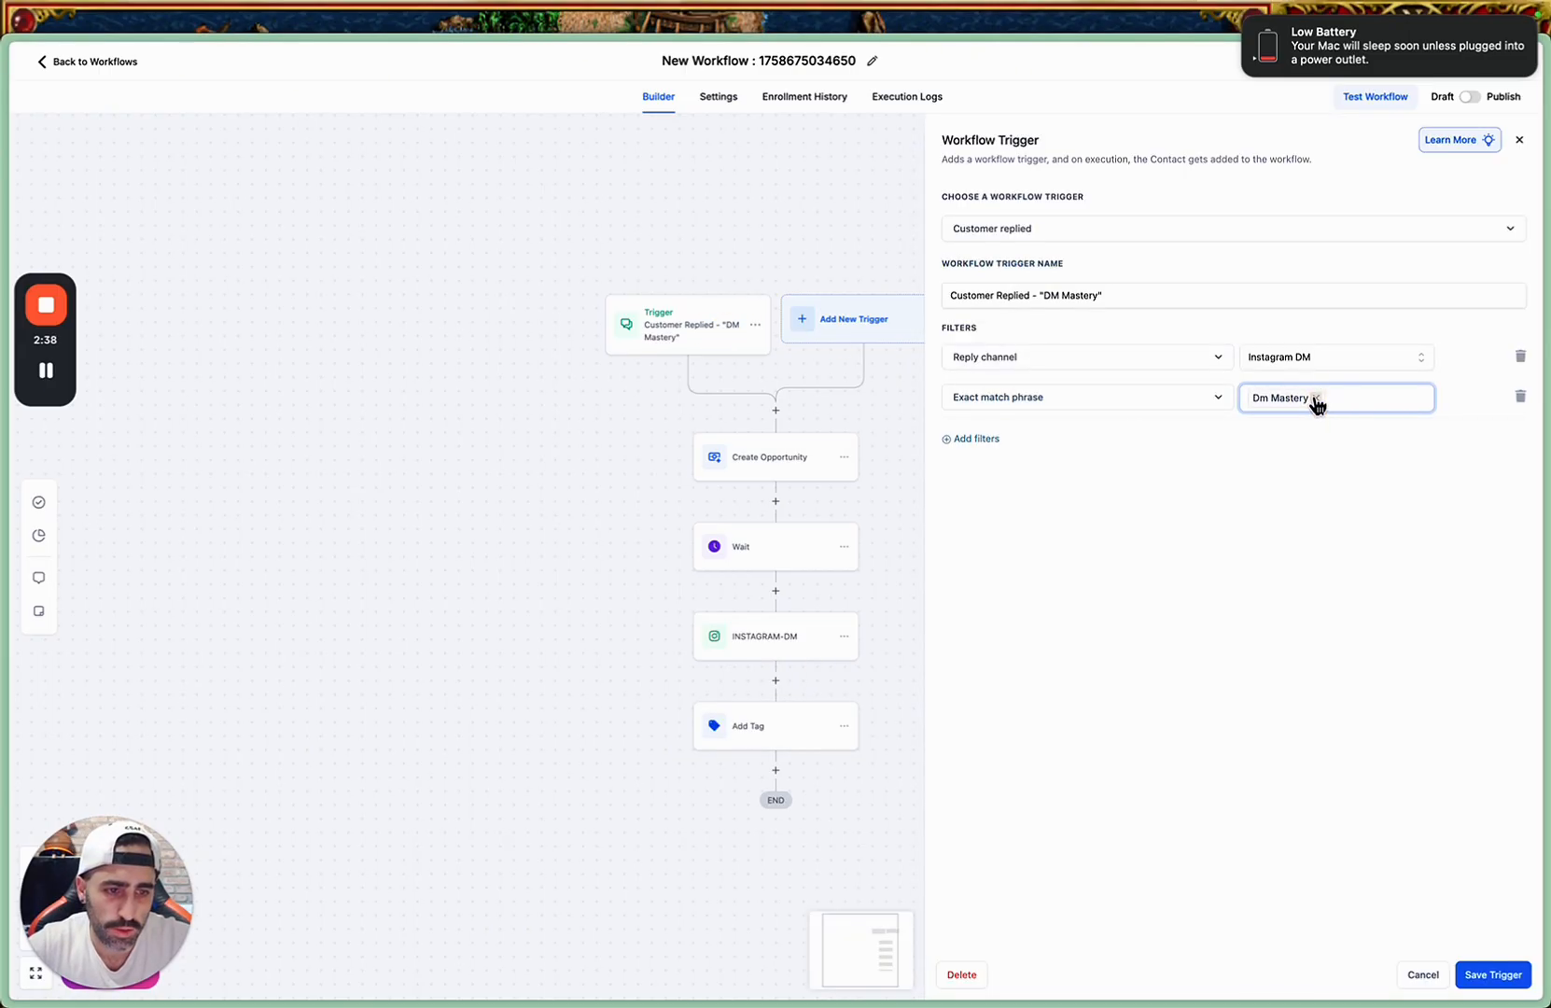
click(1308, 398)
Enter "FREEDOM", "Freedom" and "freedom" as the trigger's exact match phrases and save the trigger.
text(FREE)
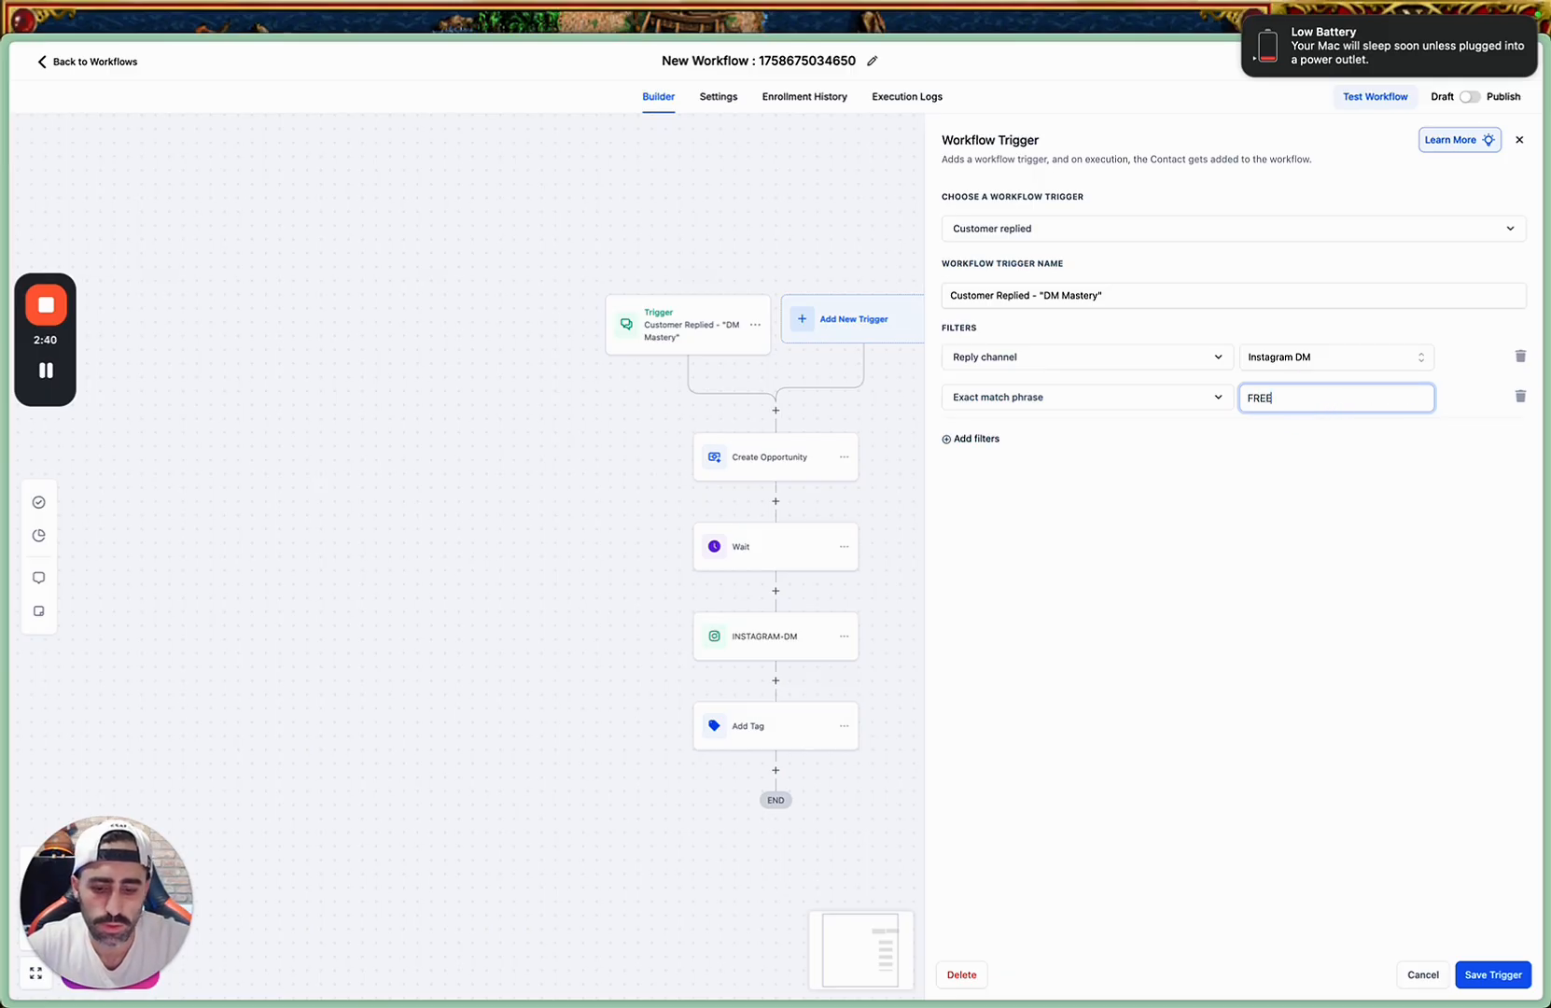
text(DOM)
key(Return)
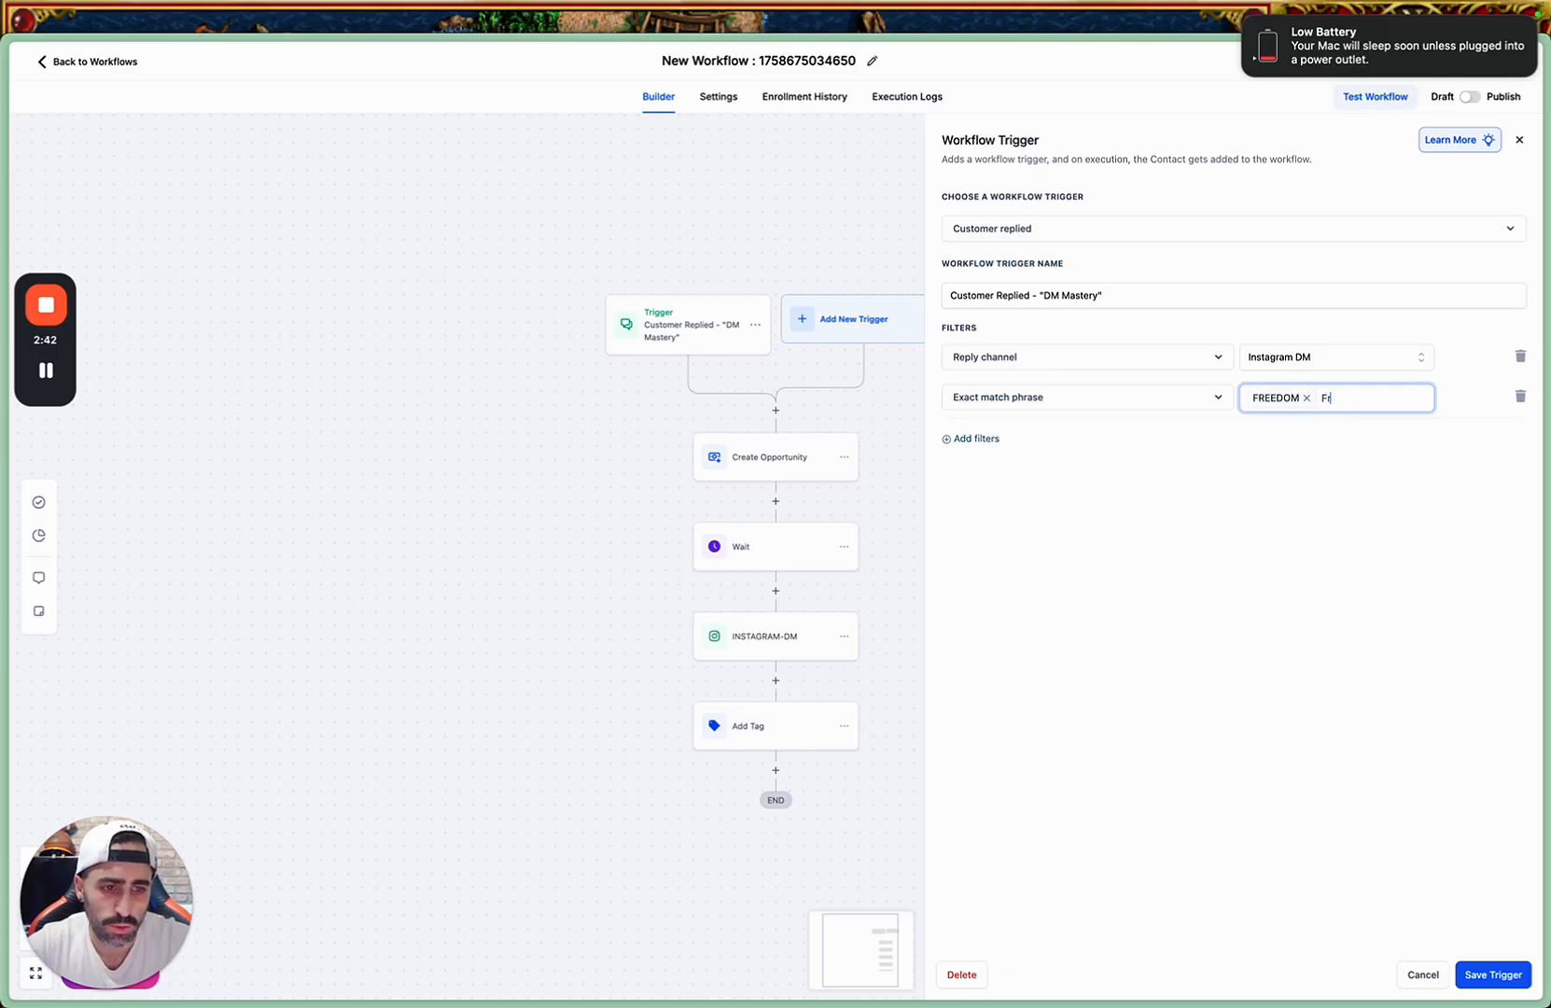
text(Freedom)
key(Return)
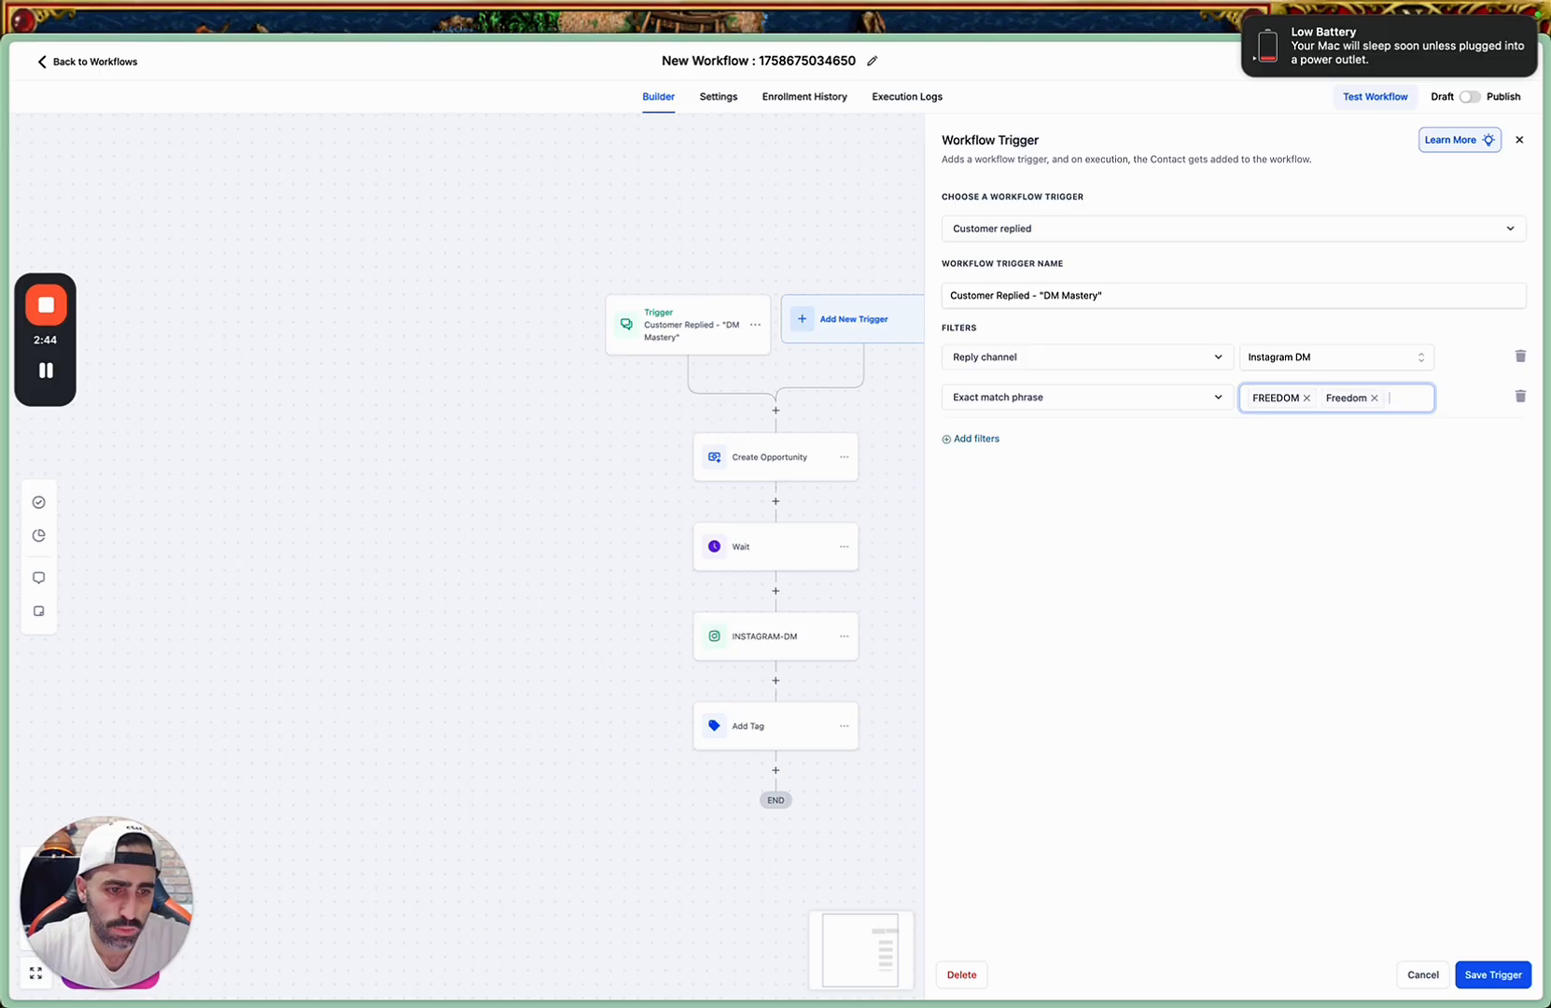
text(free)
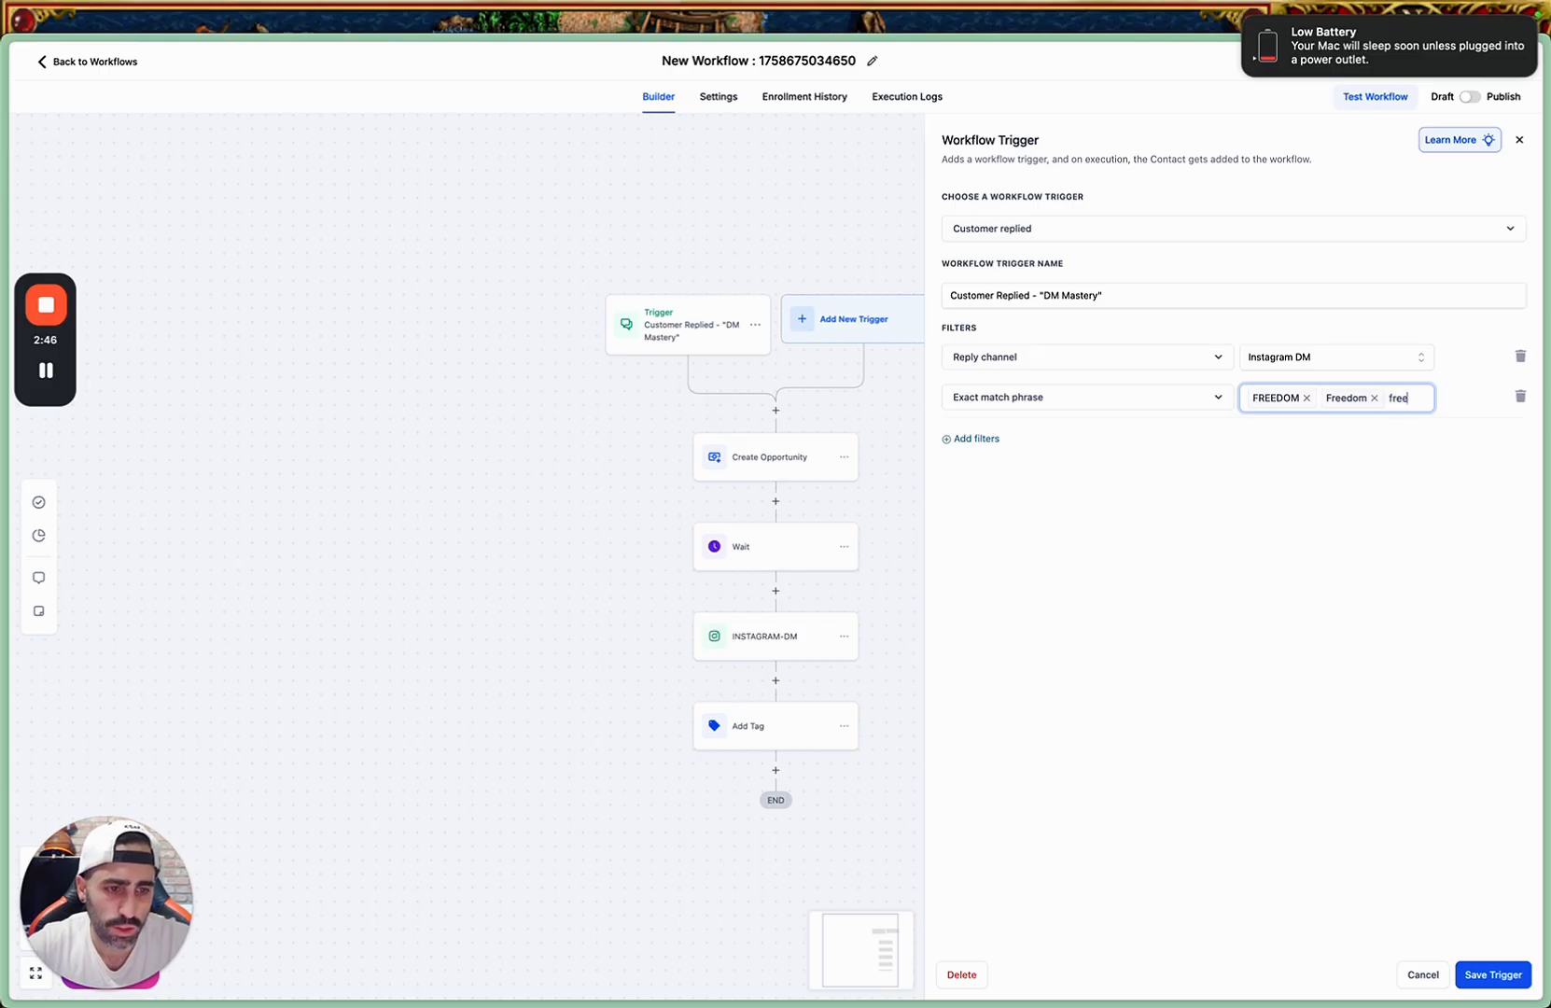
text(dom)
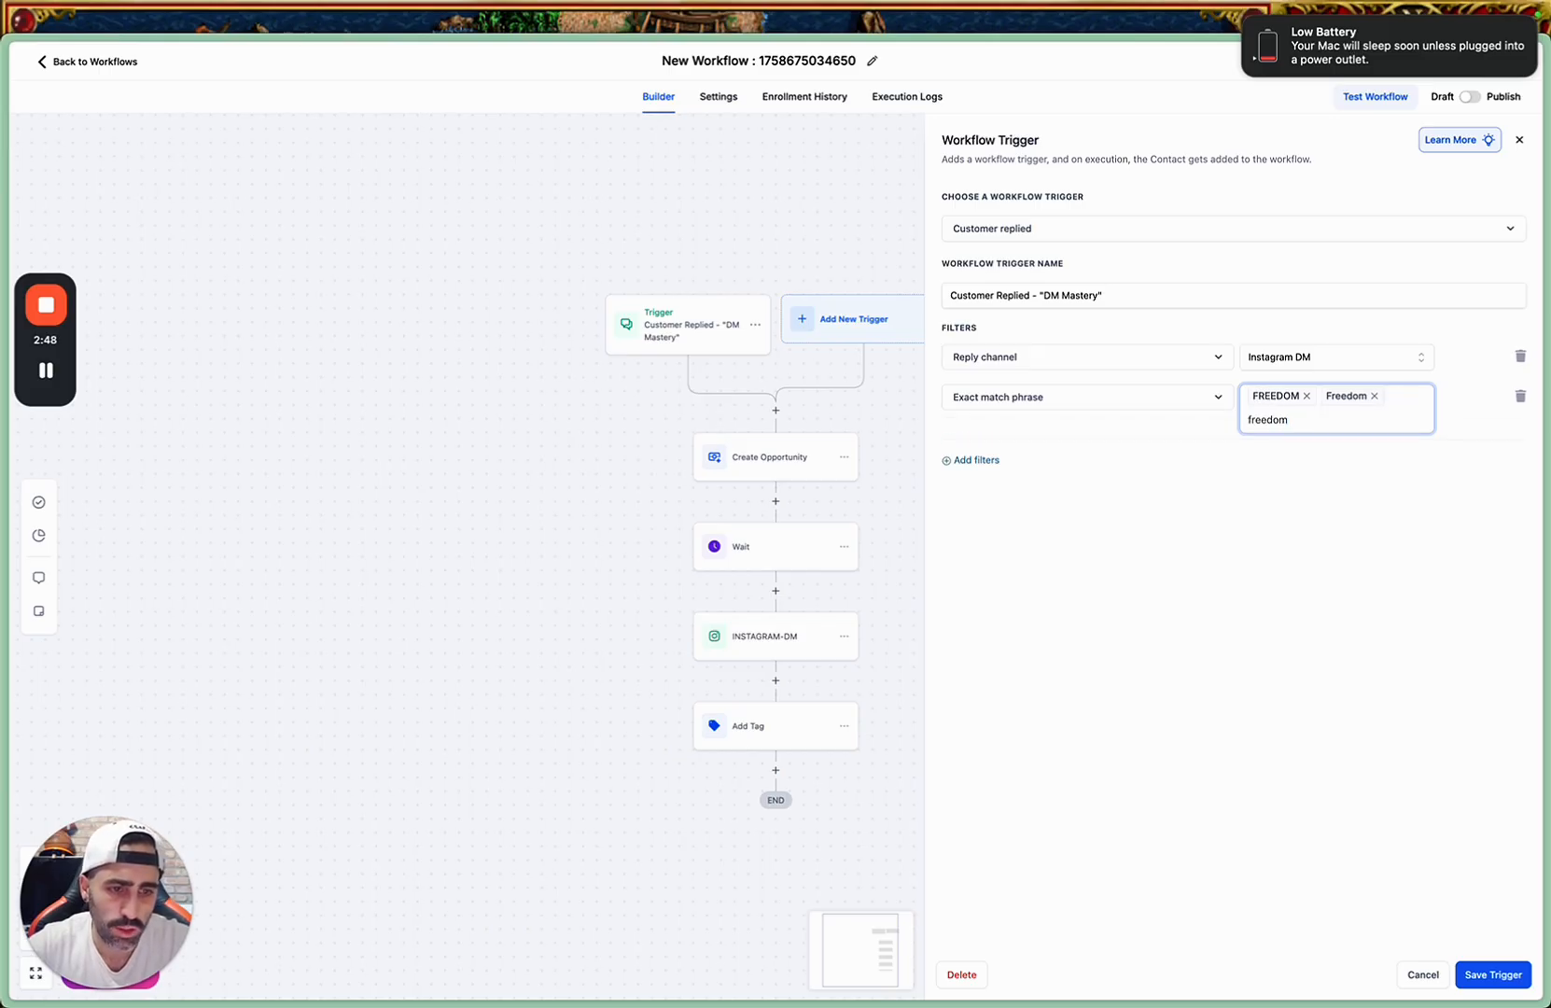
key(Return)
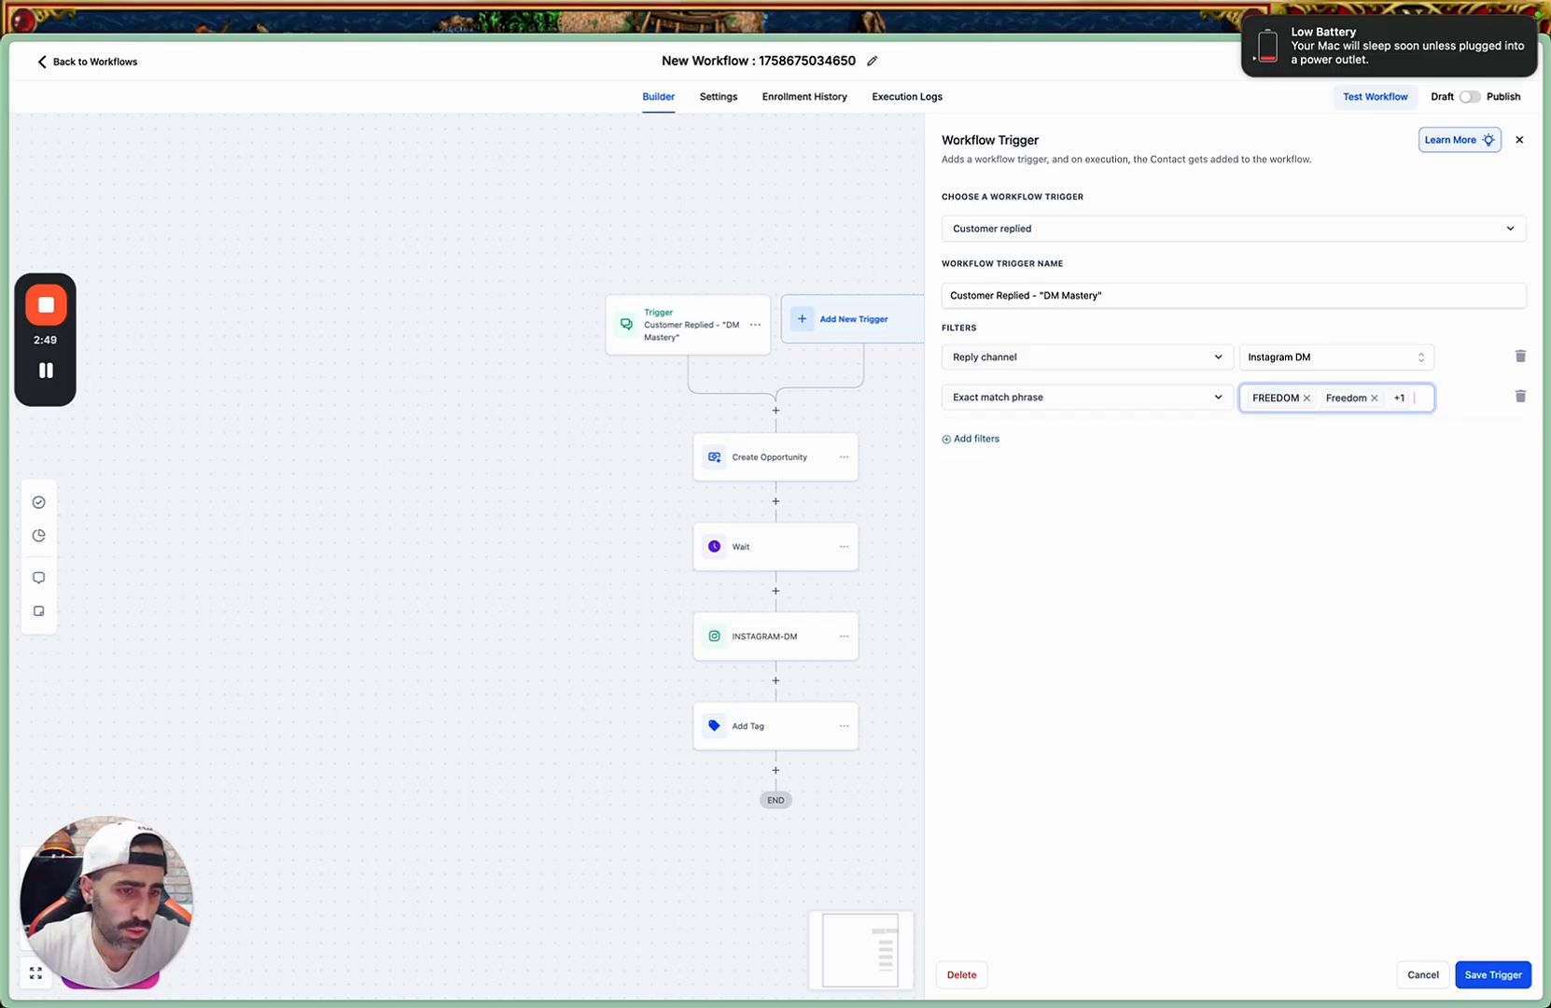
click(1494, 975)
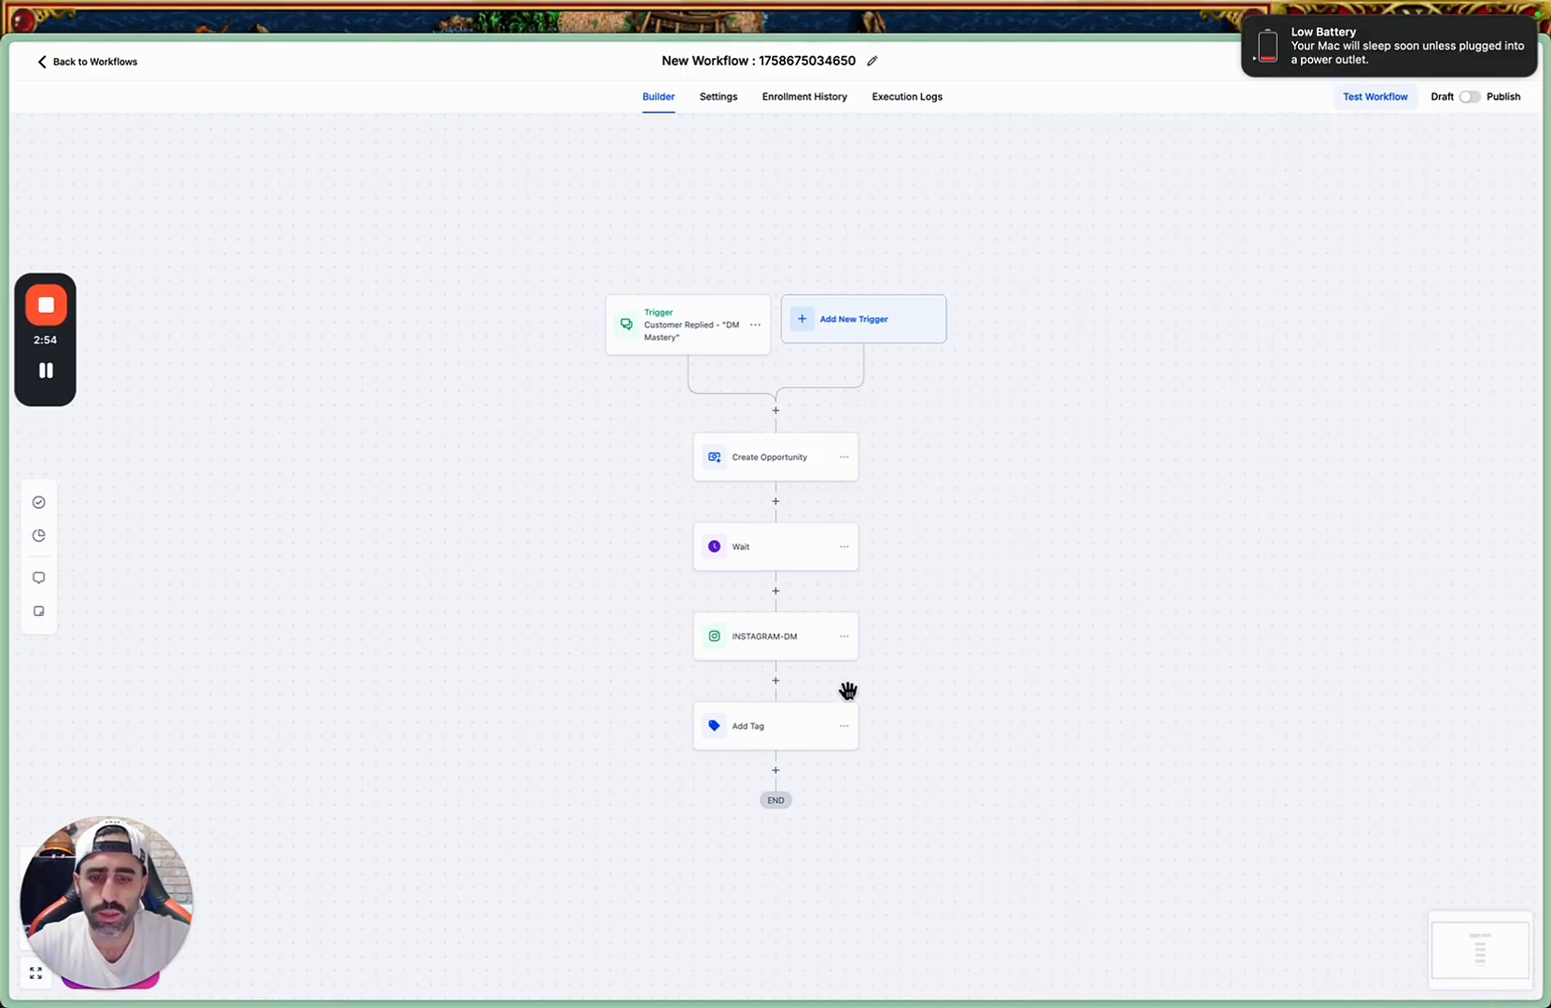
key(ctrl+Up)
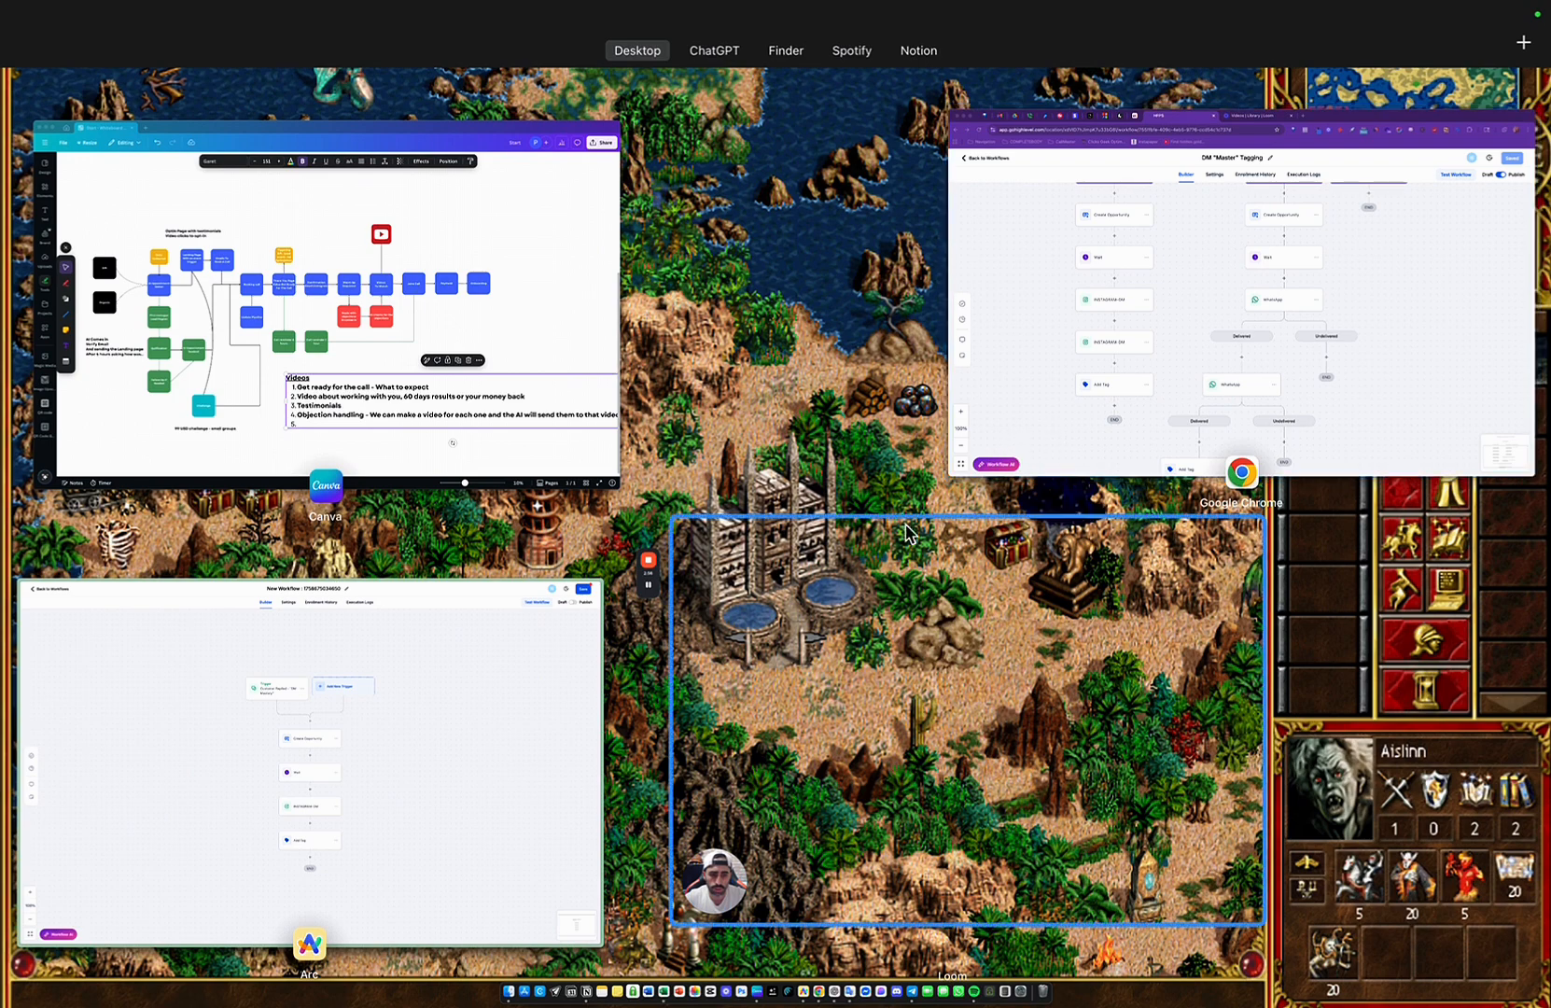
click(488, 740)
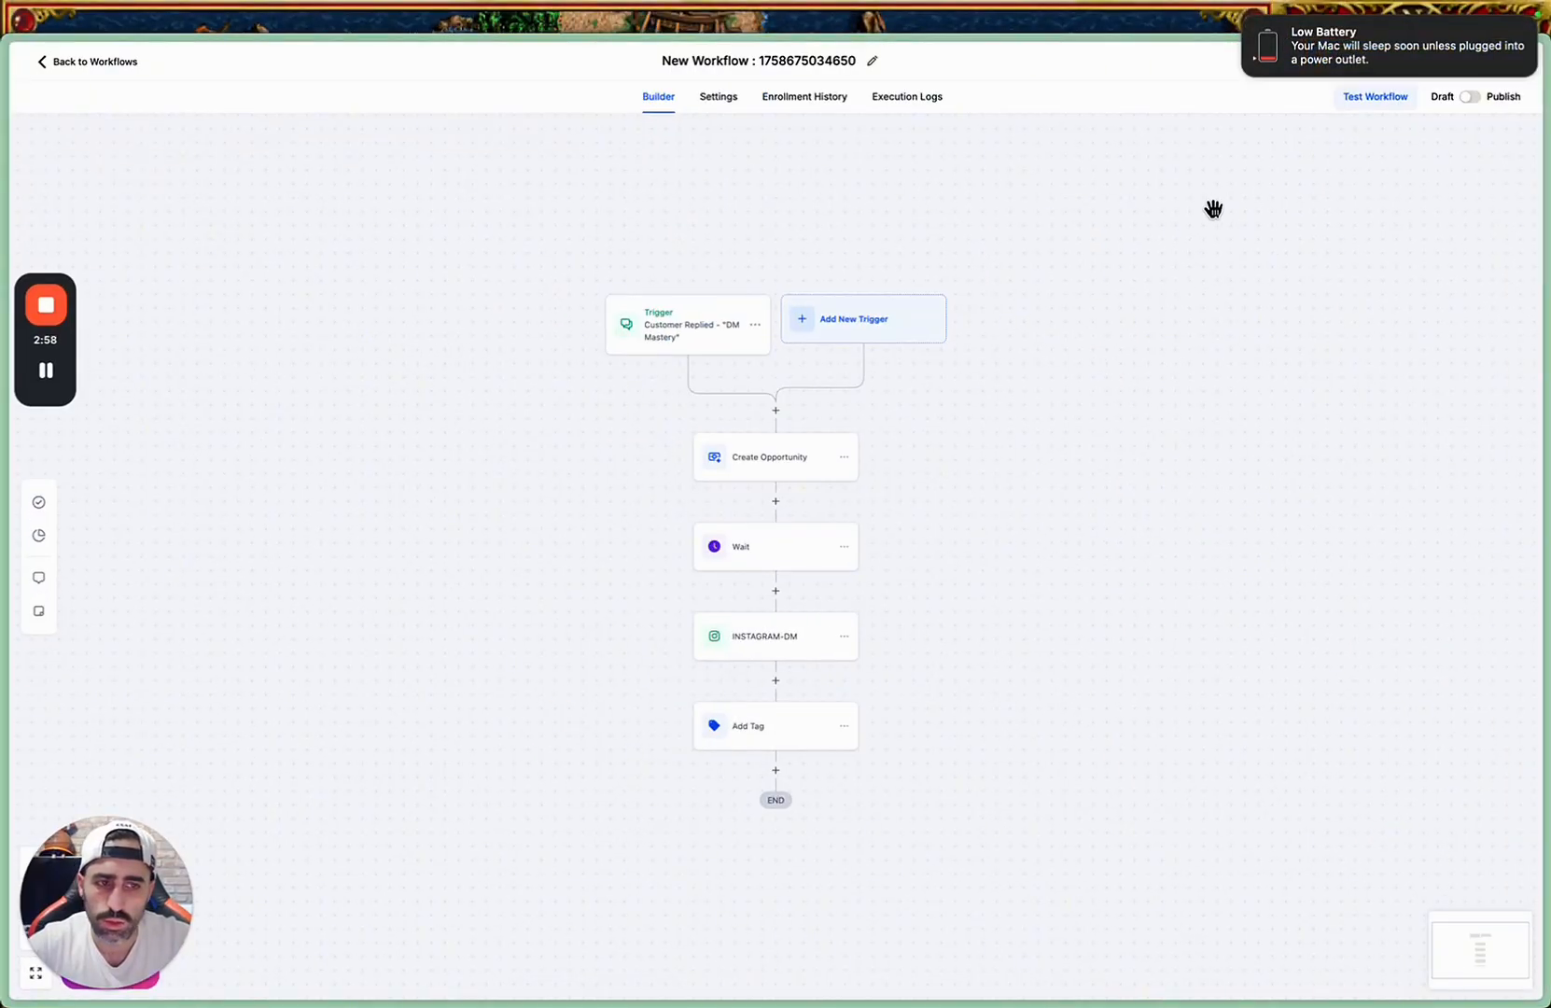
Rename the workflow as Tagging "Freedom".
click(827, 60)
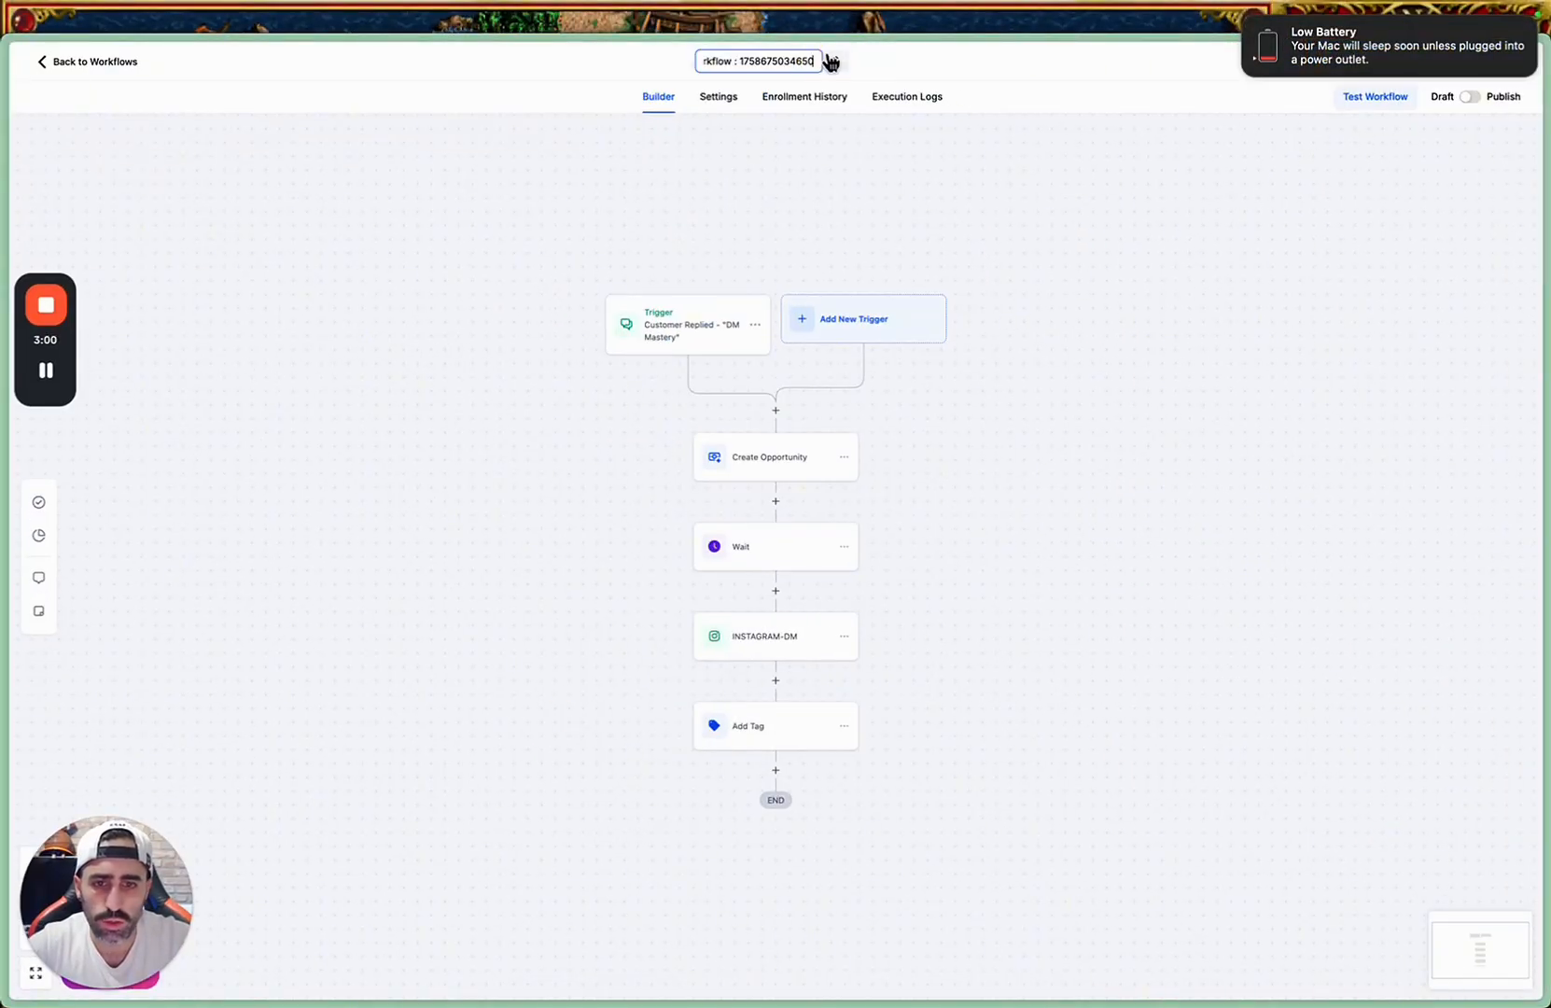
key(super+a)
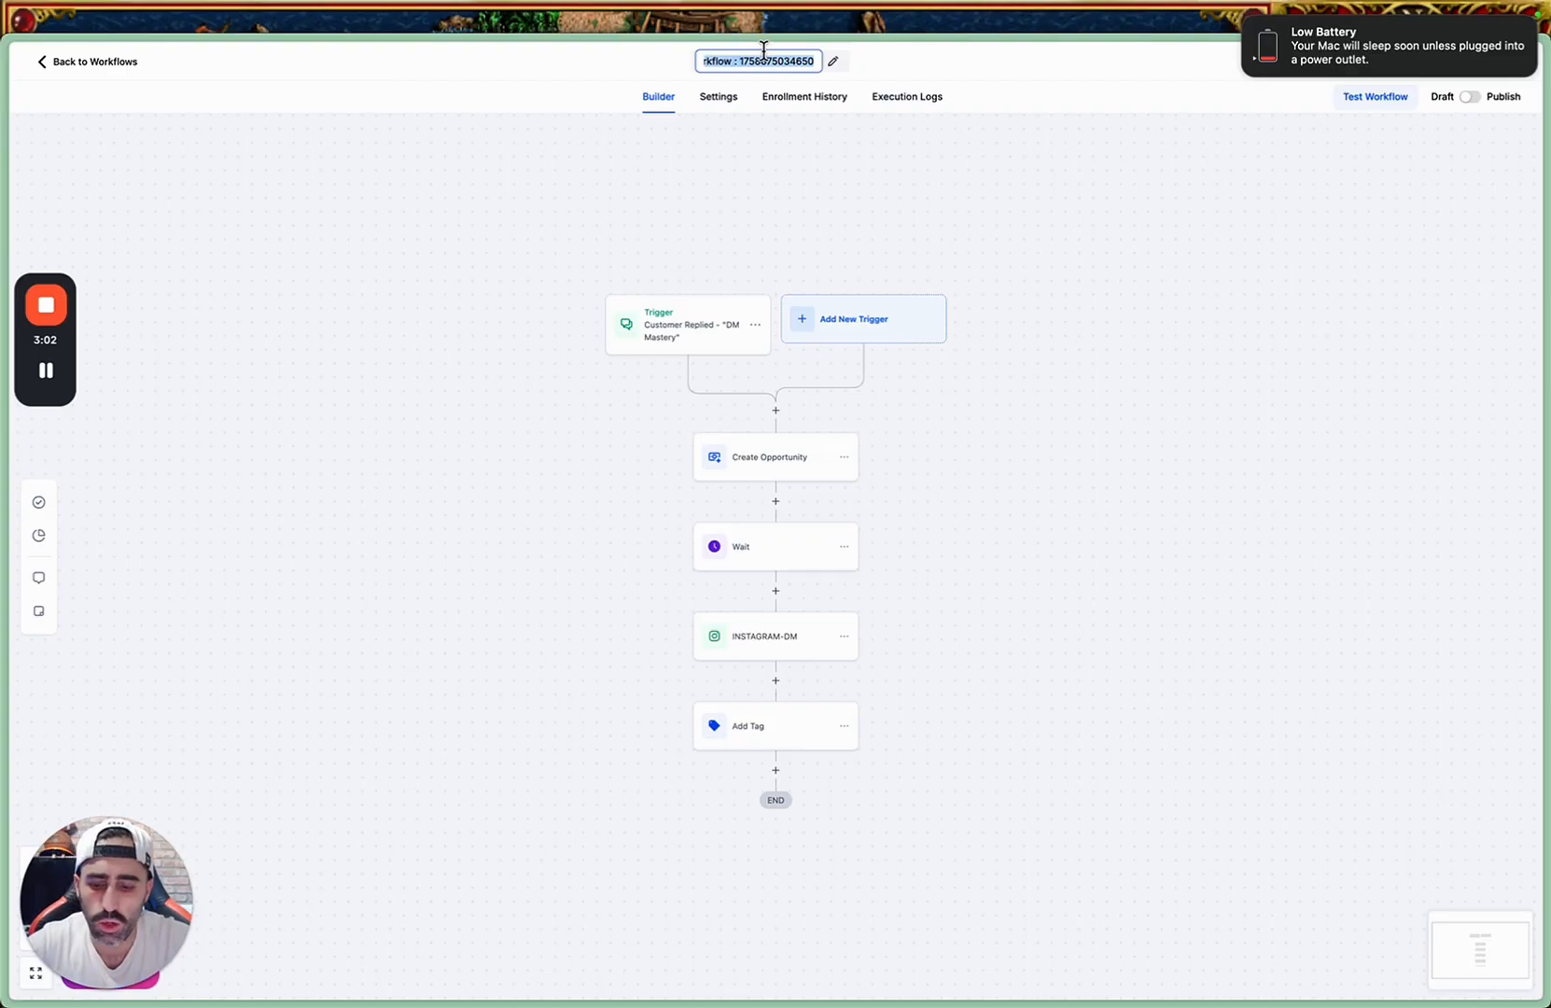
text(Tagging "Freedom)
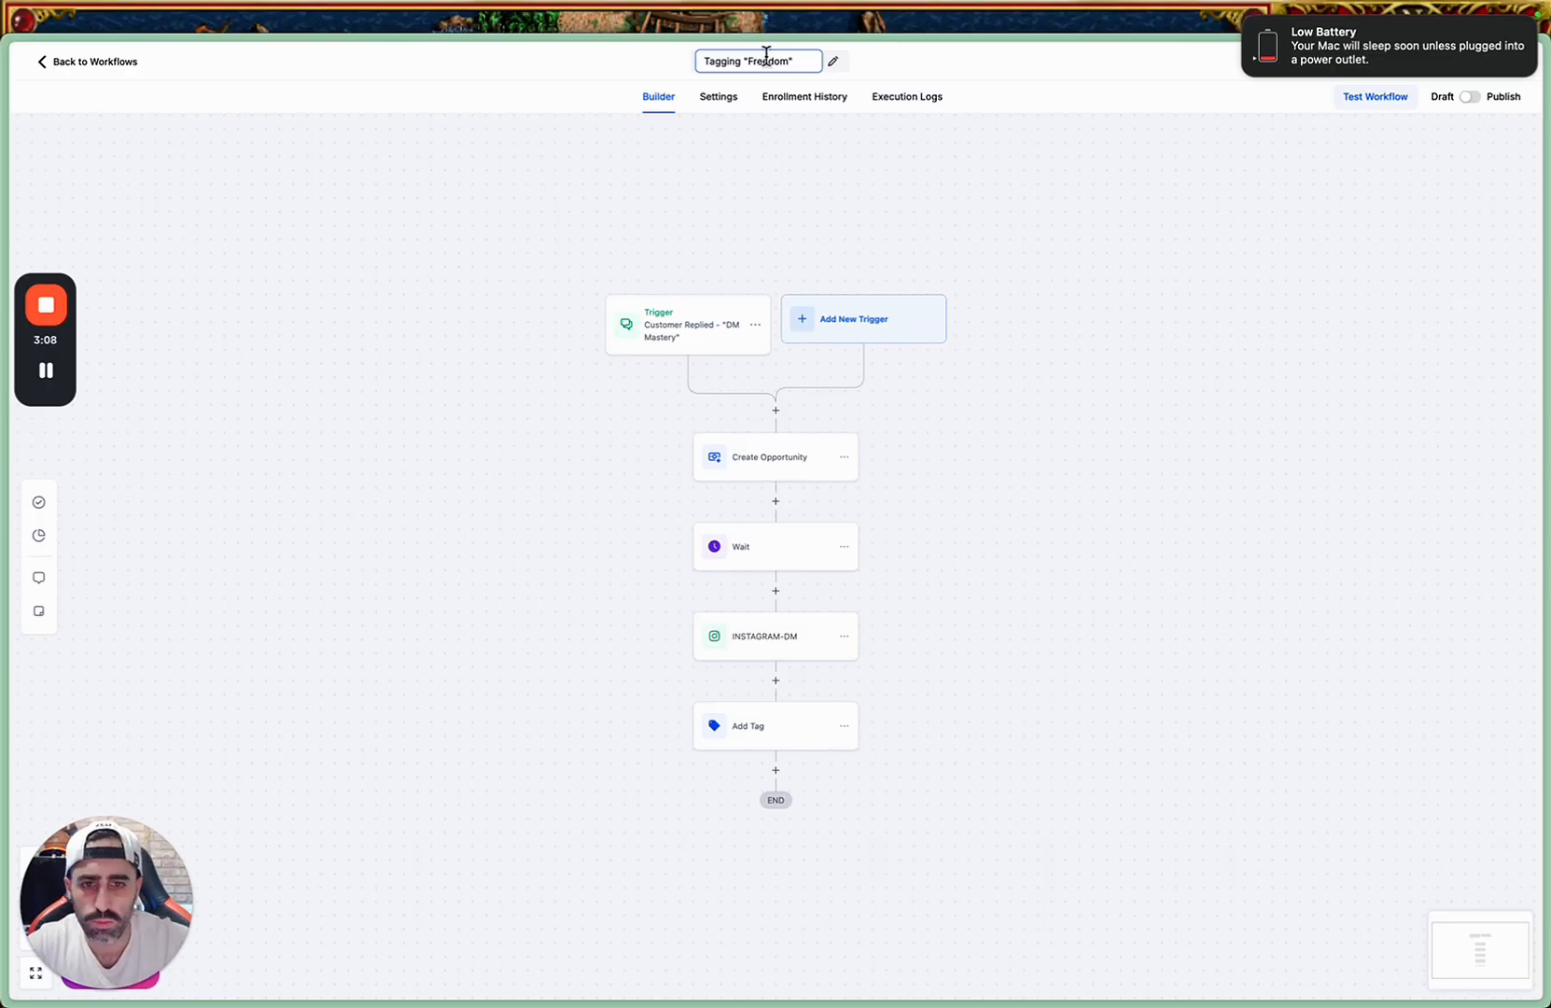
click(847, 180)
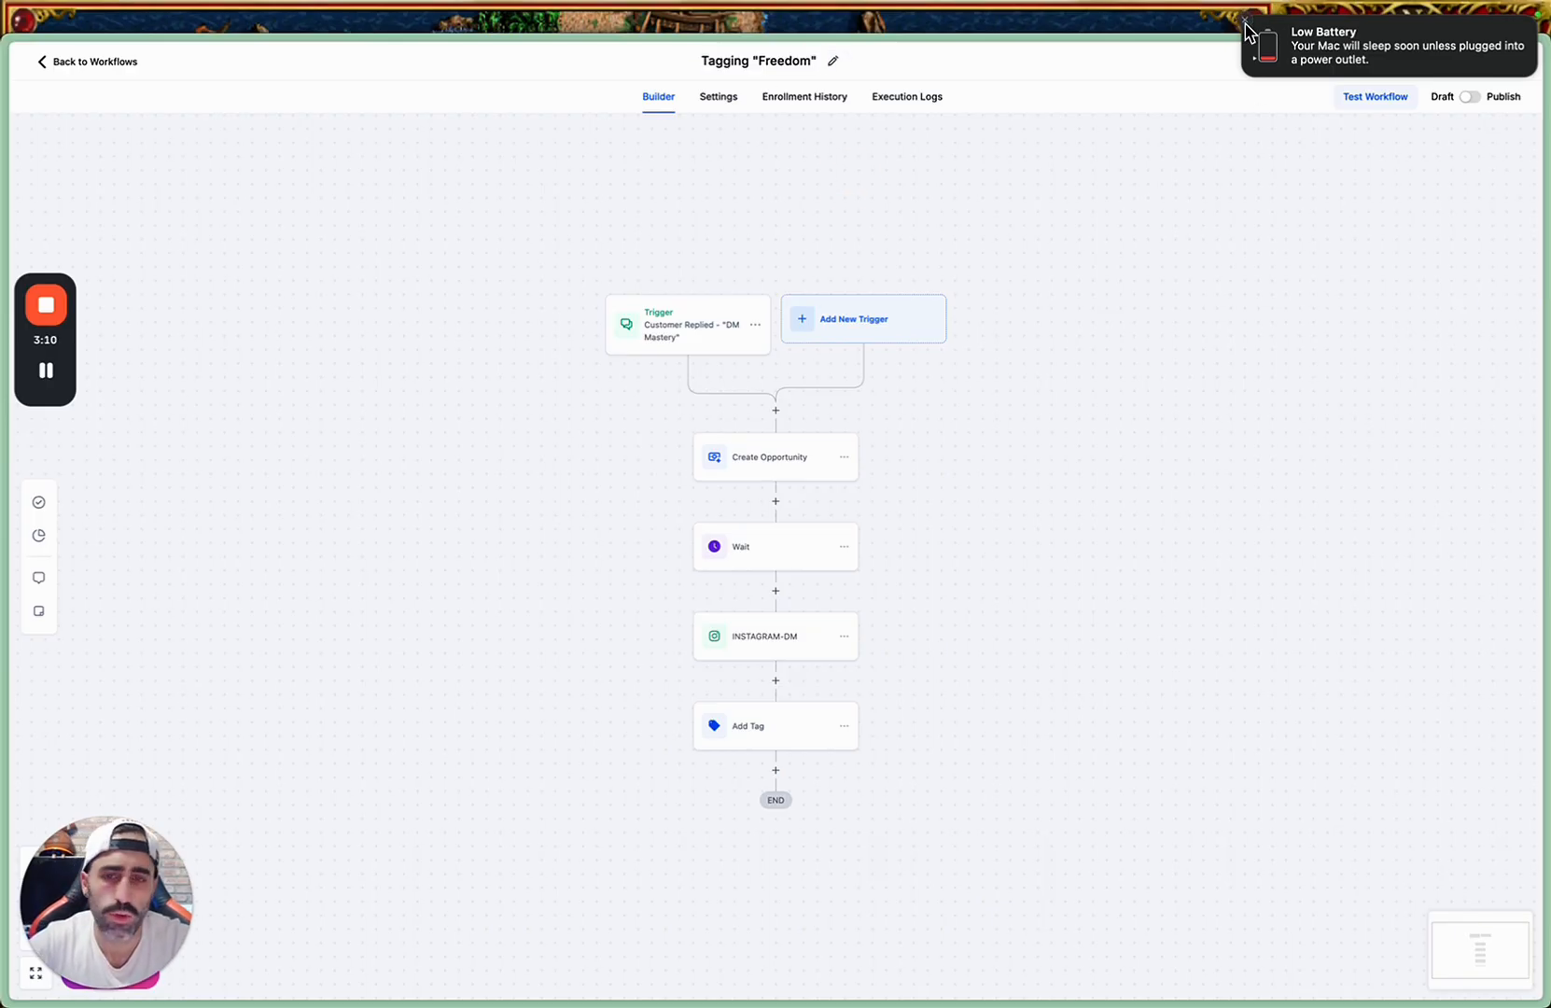
Return to the workflow list and create a new blank workflow in the AI Agent - DM Mastery folder.
mouse_move(39, 322)
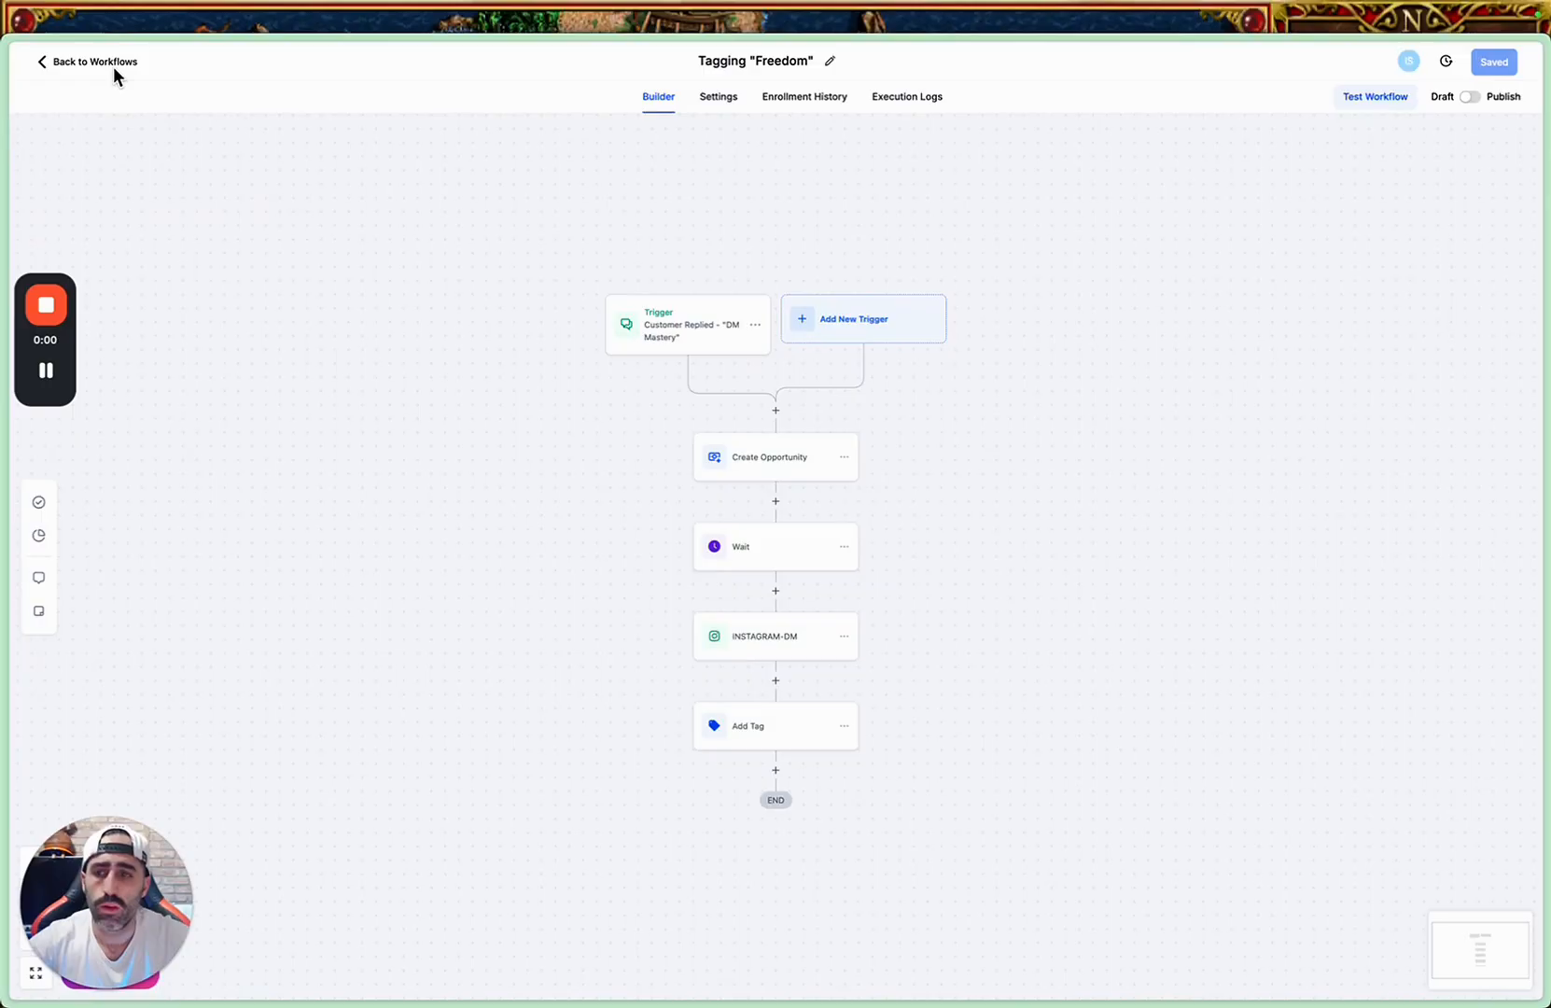
click(103, 66)
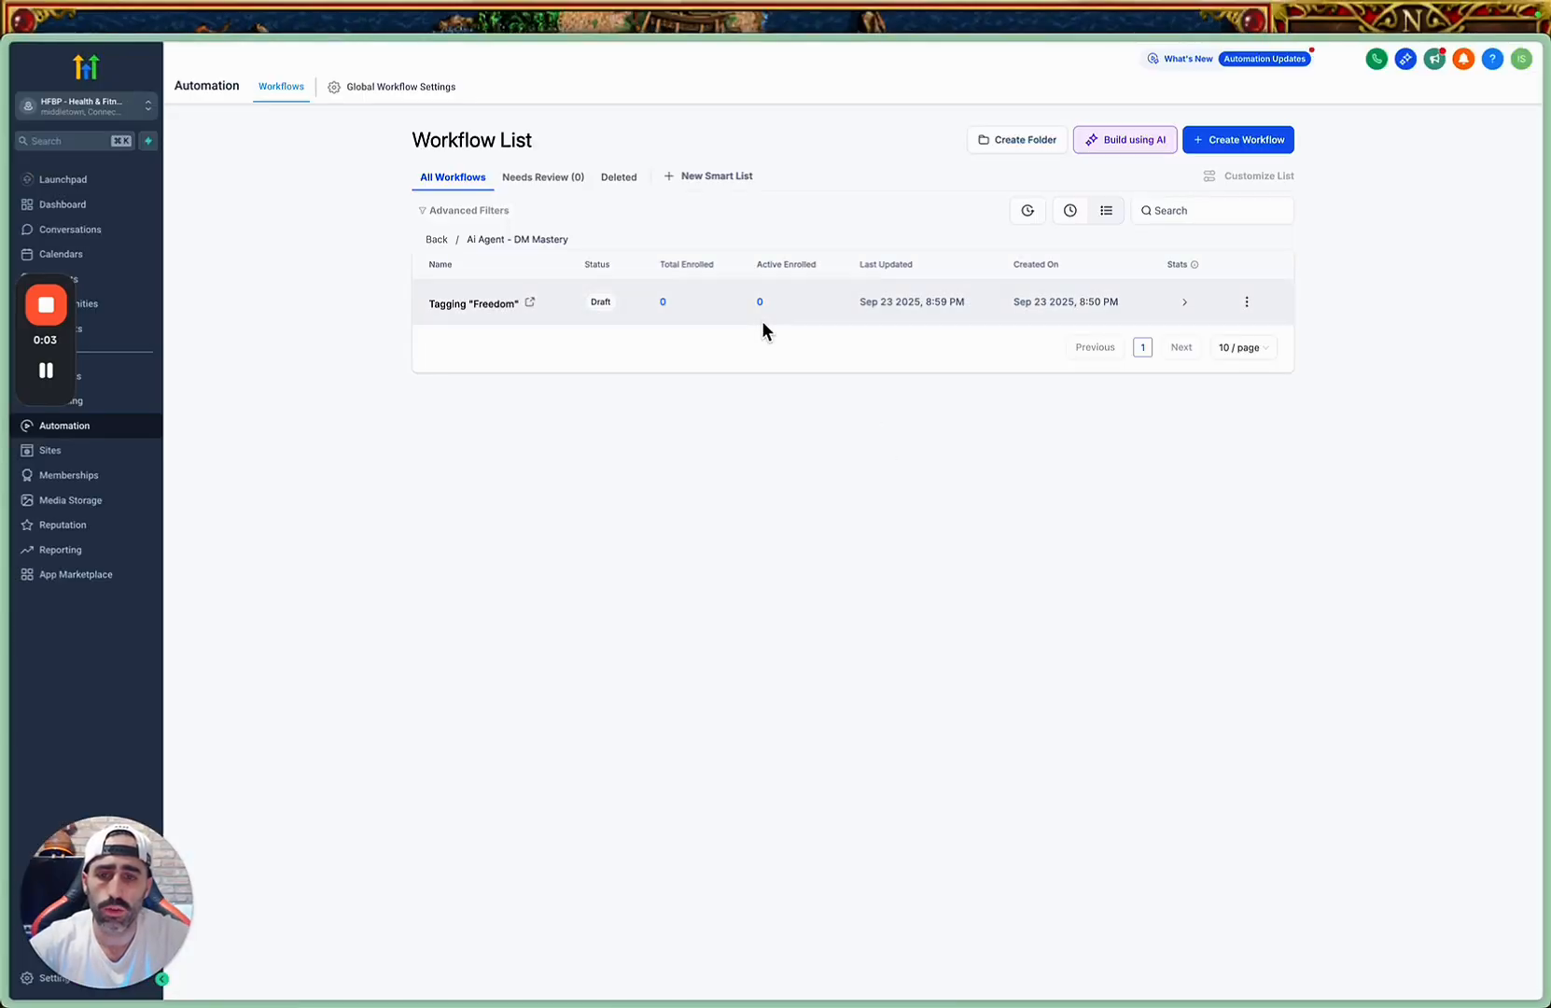
click(1229, 139)
click(1221, 174)
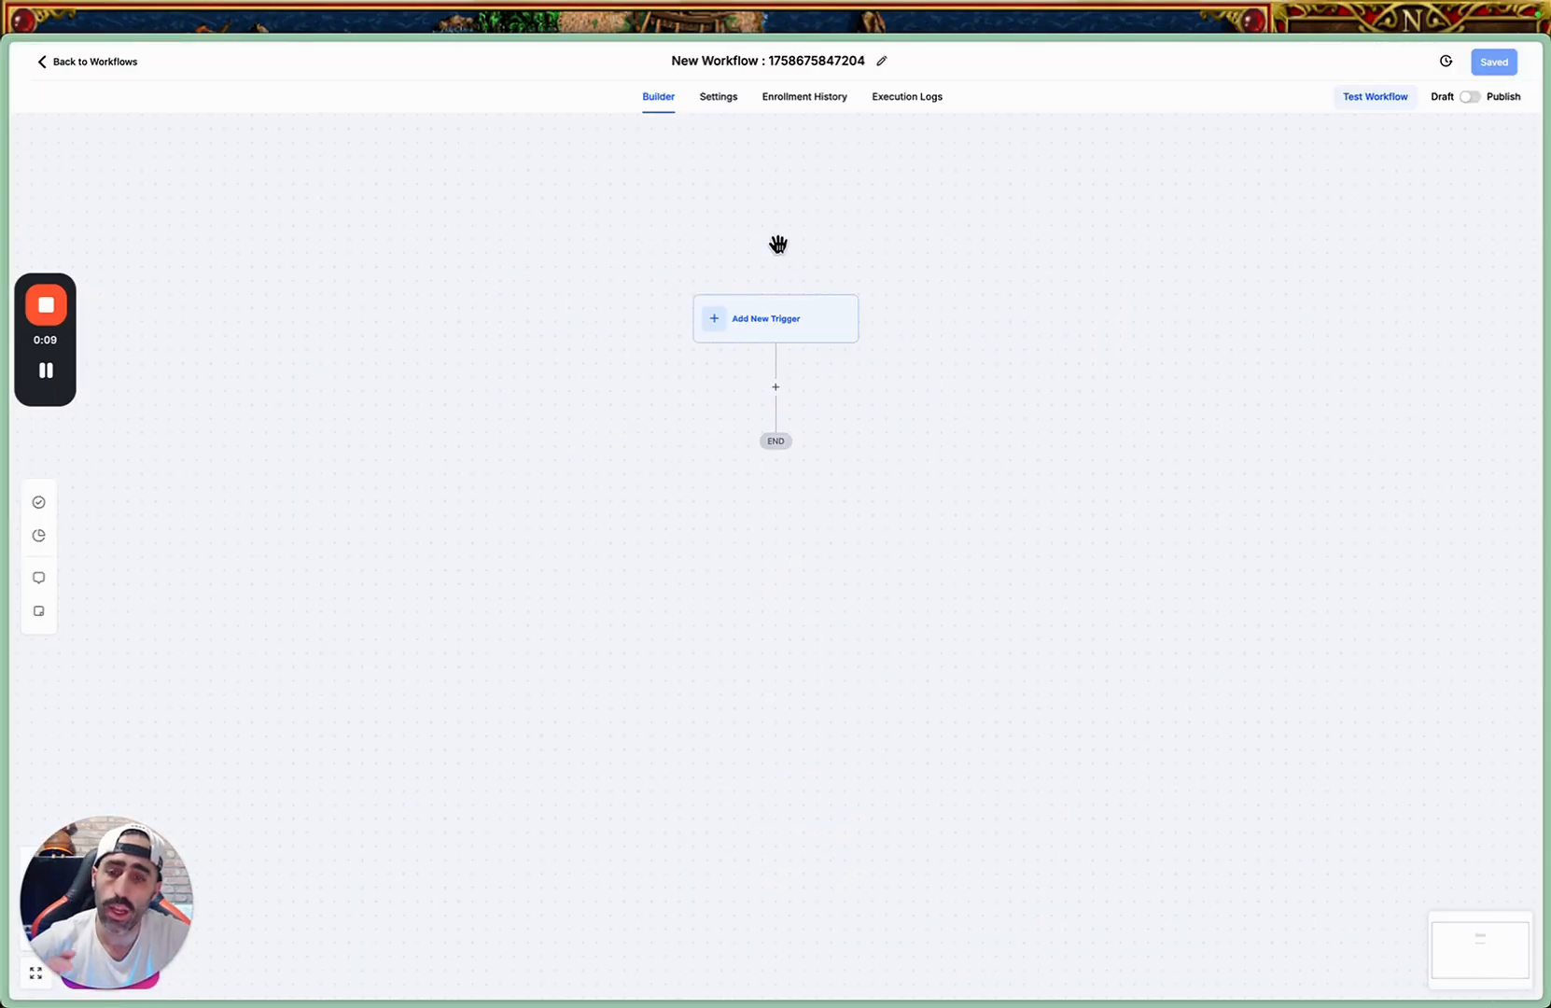
Rename the new workflow as "Incoming Message".
click(855, 60)
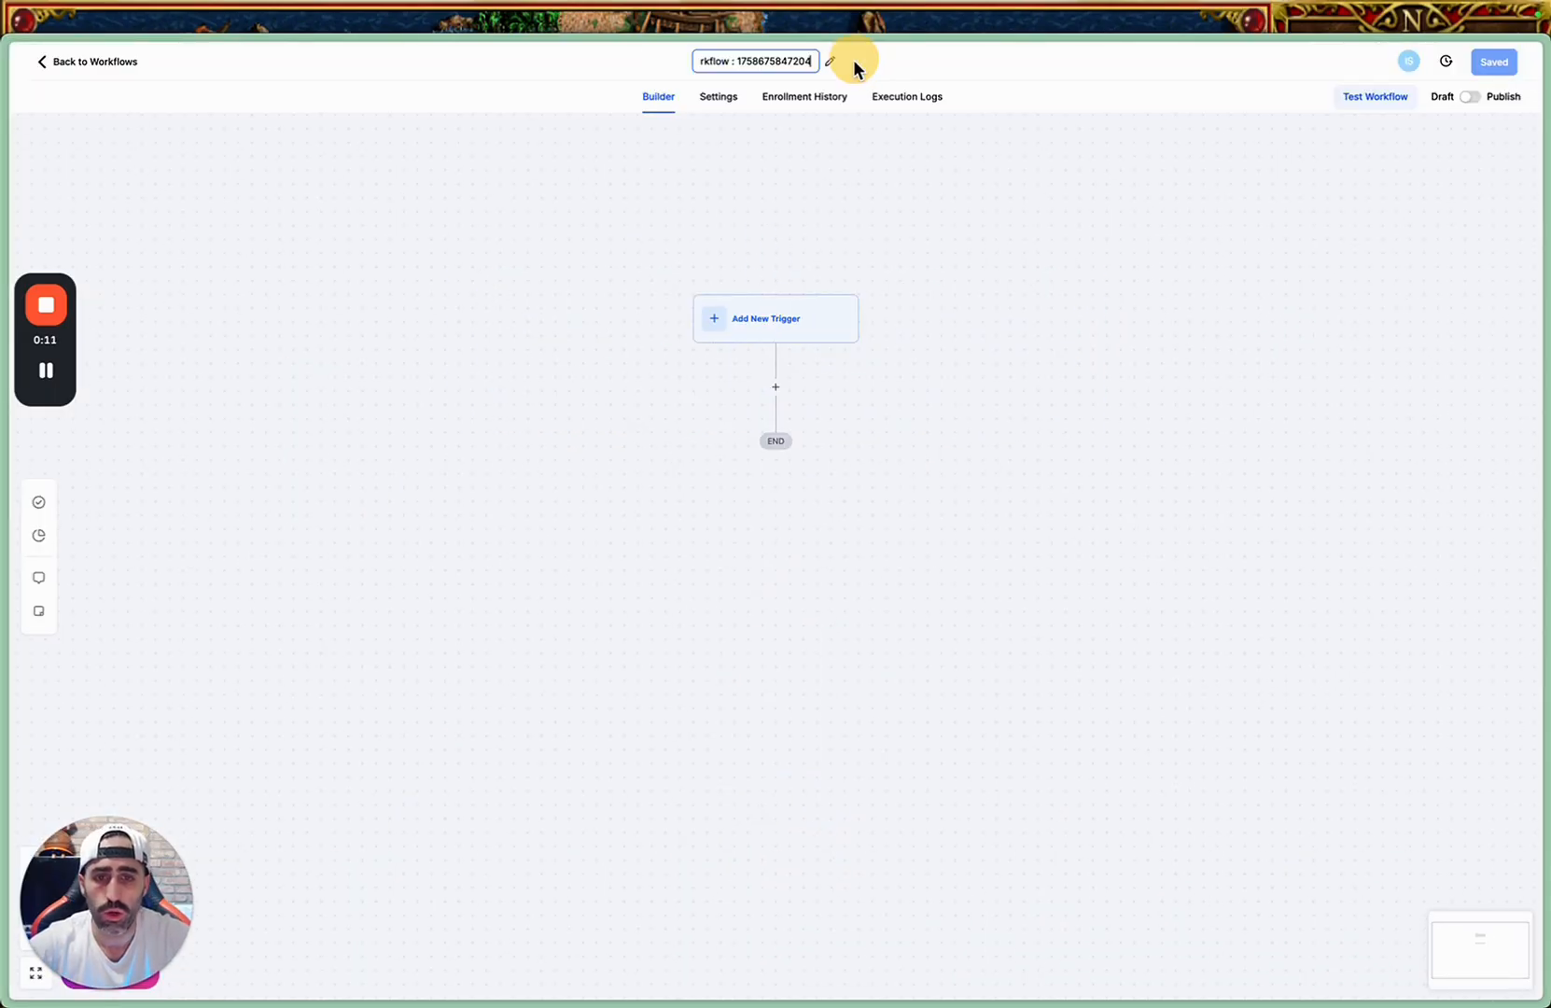
triple_click(764, 65)
text(Inco)
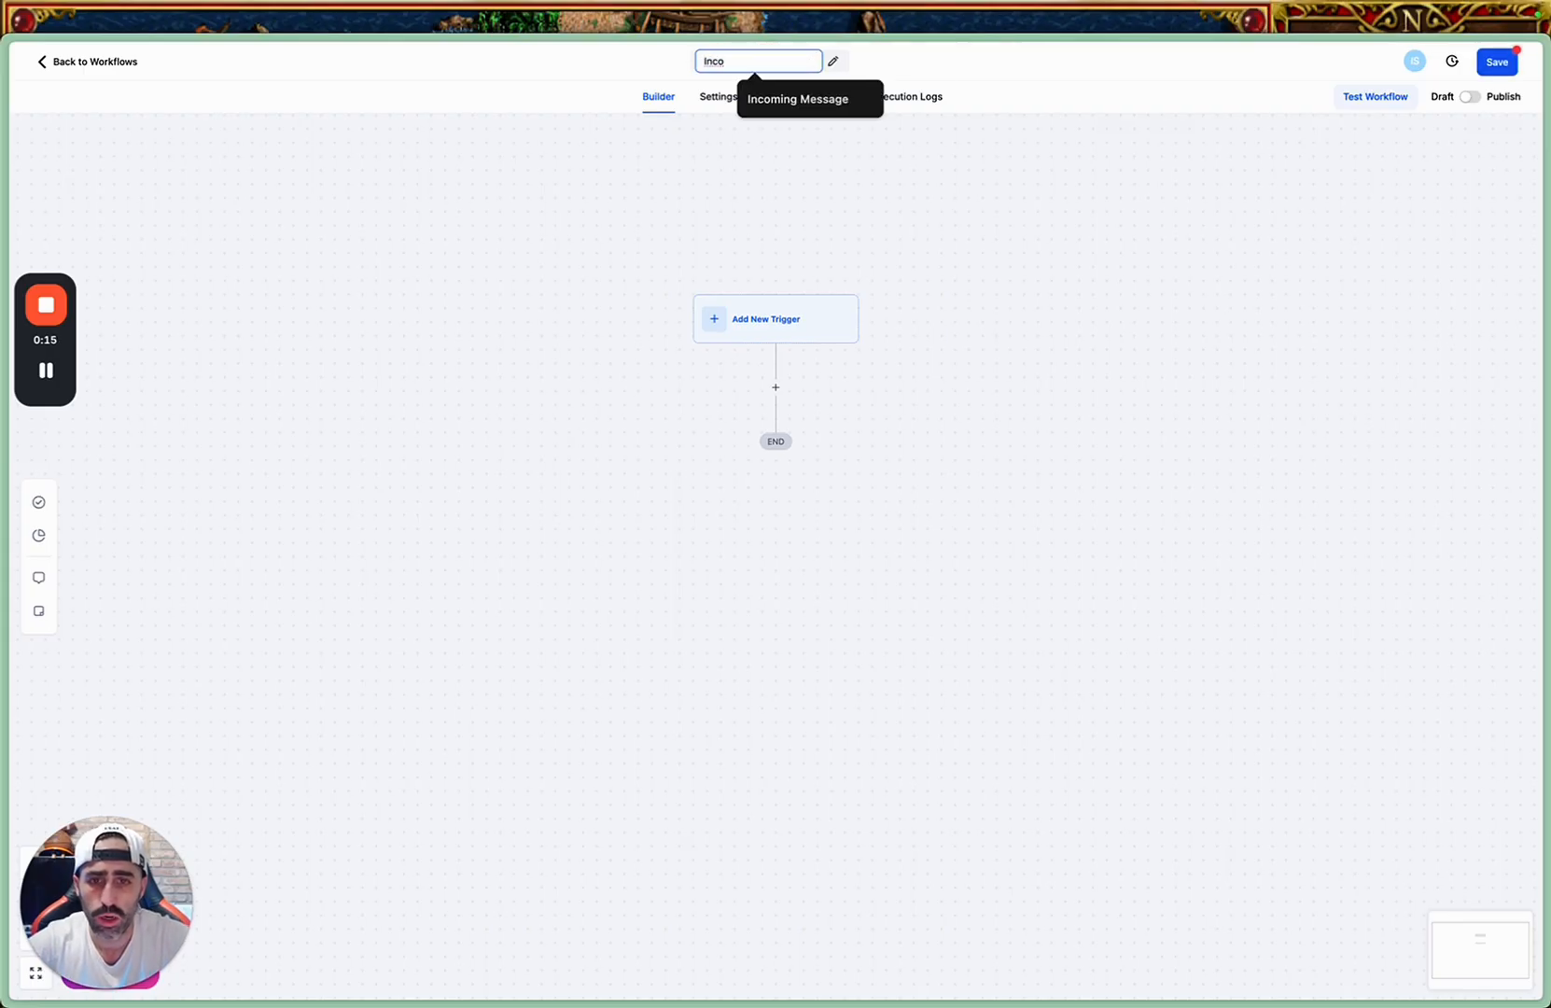
text(ing)
key(BackSpace)
key(BackSpace)
key(BackSpace)
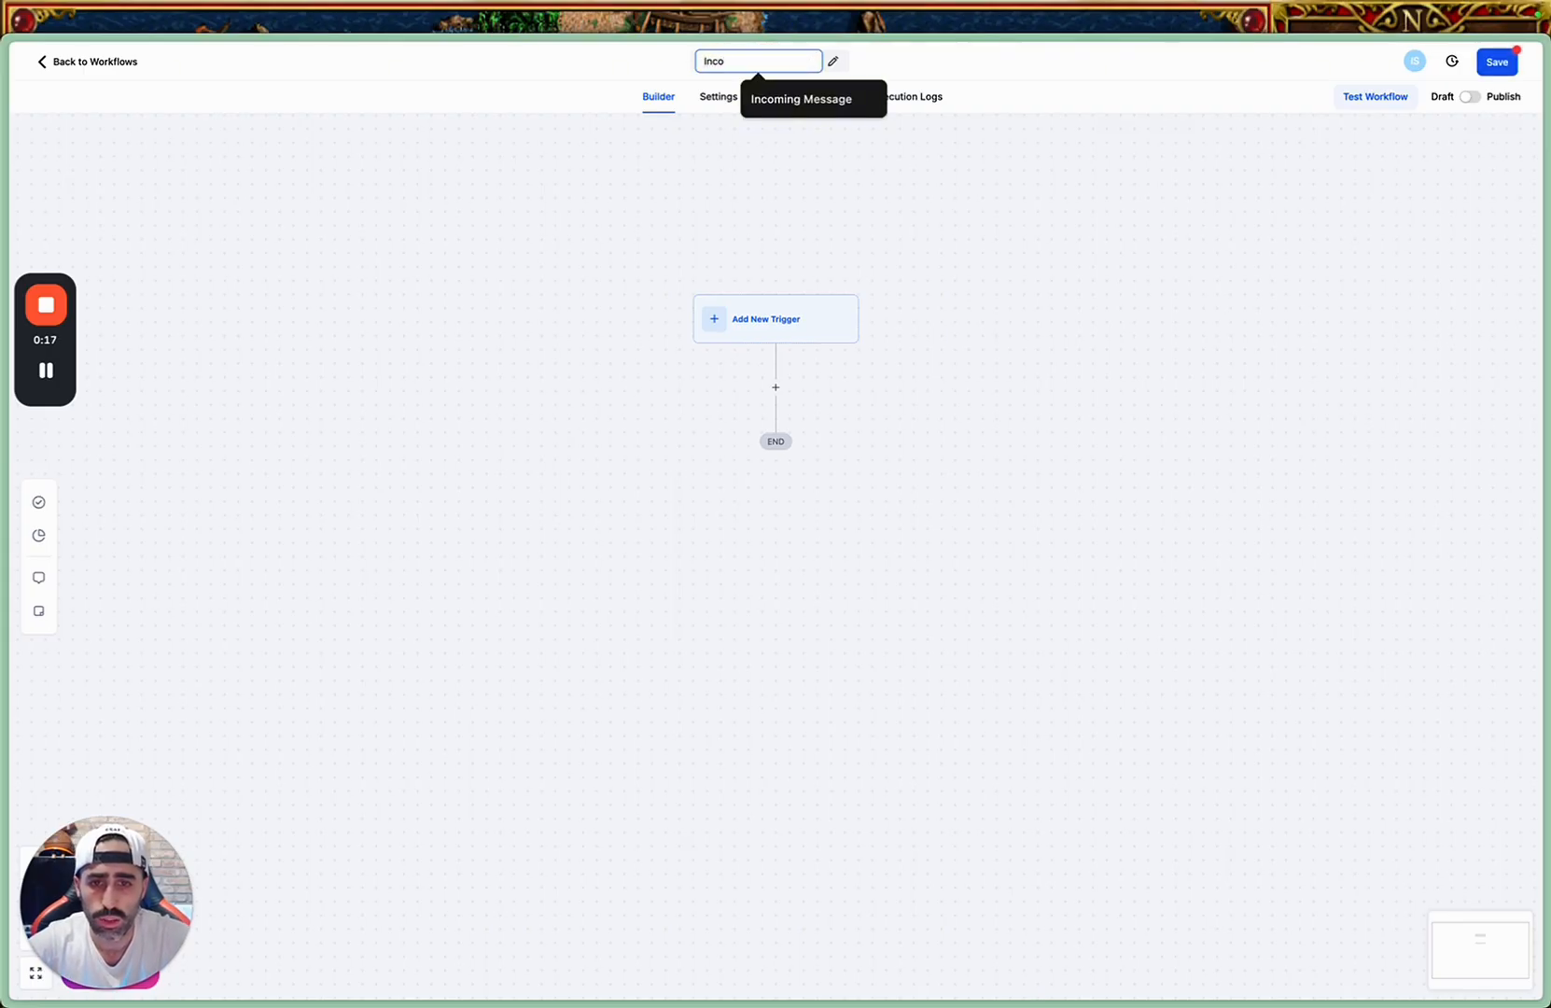
key(Down)
key(Return)
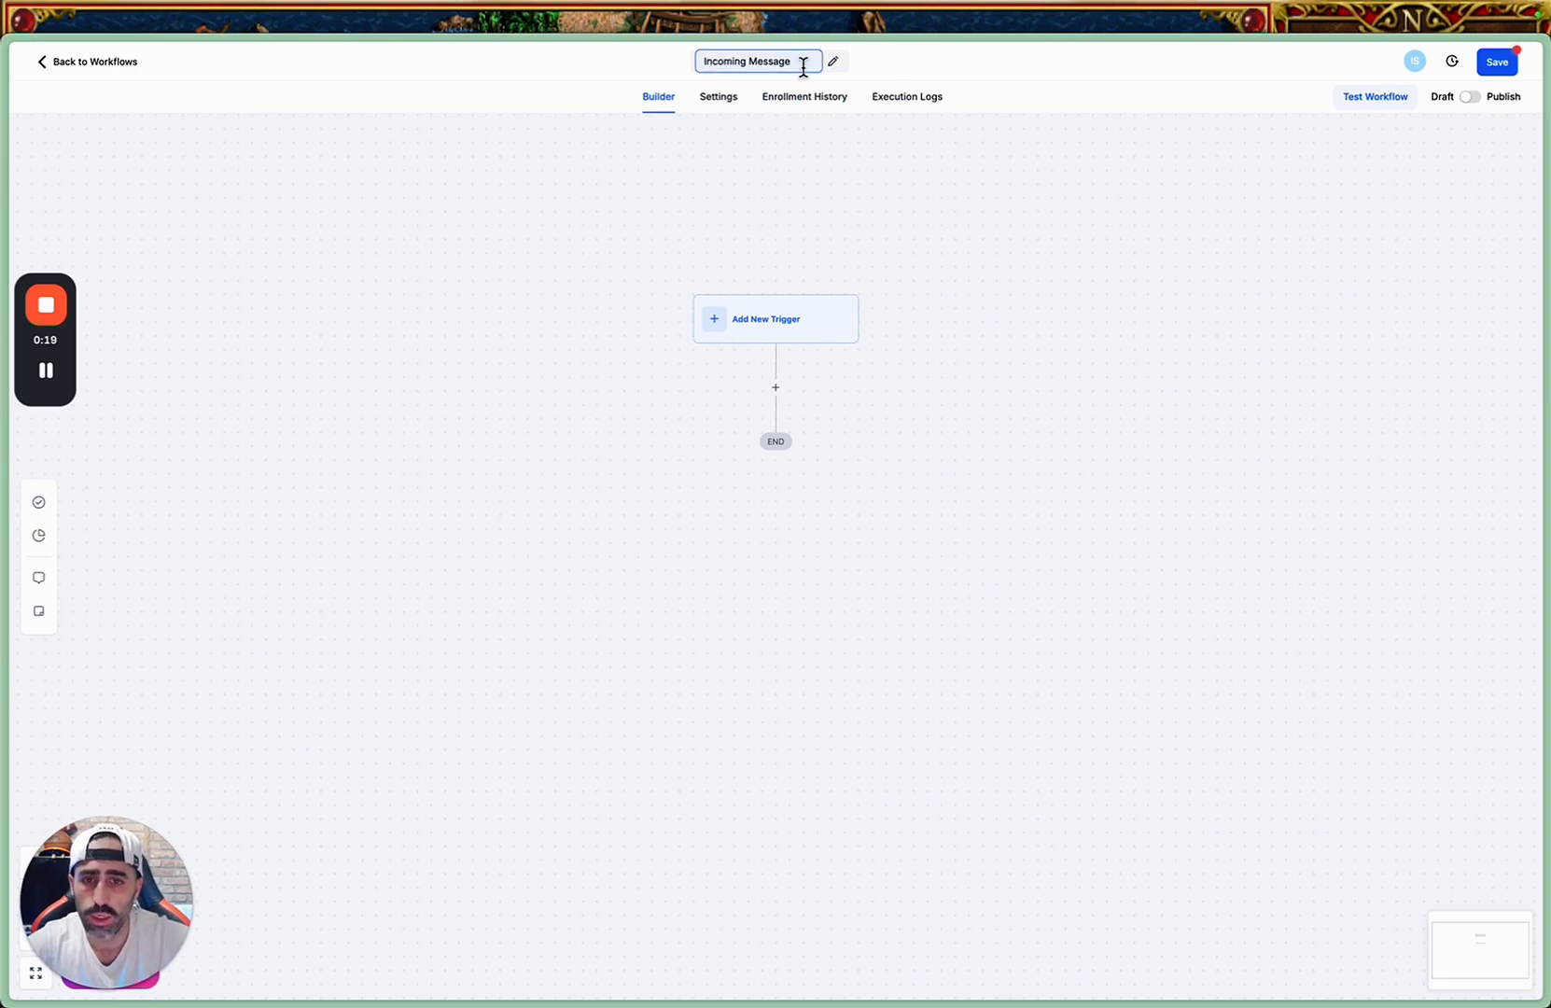
click(864, 125)
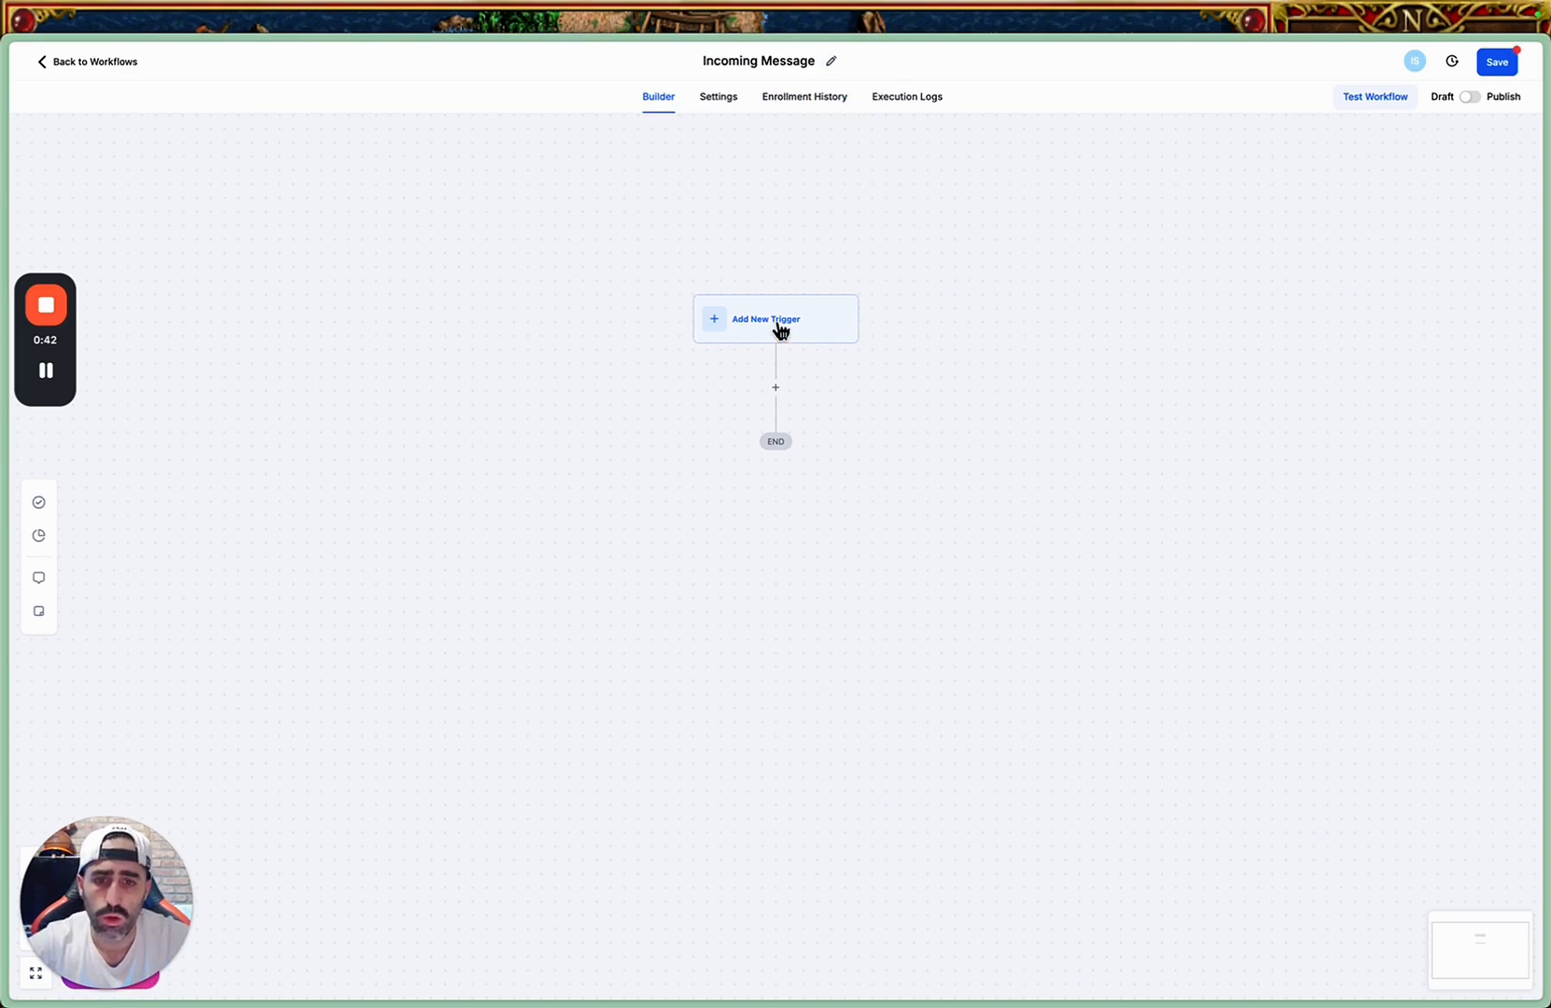
Add a Customer Replied trigger to the workflow, searching the triggers for "rep".
click(781, 328)
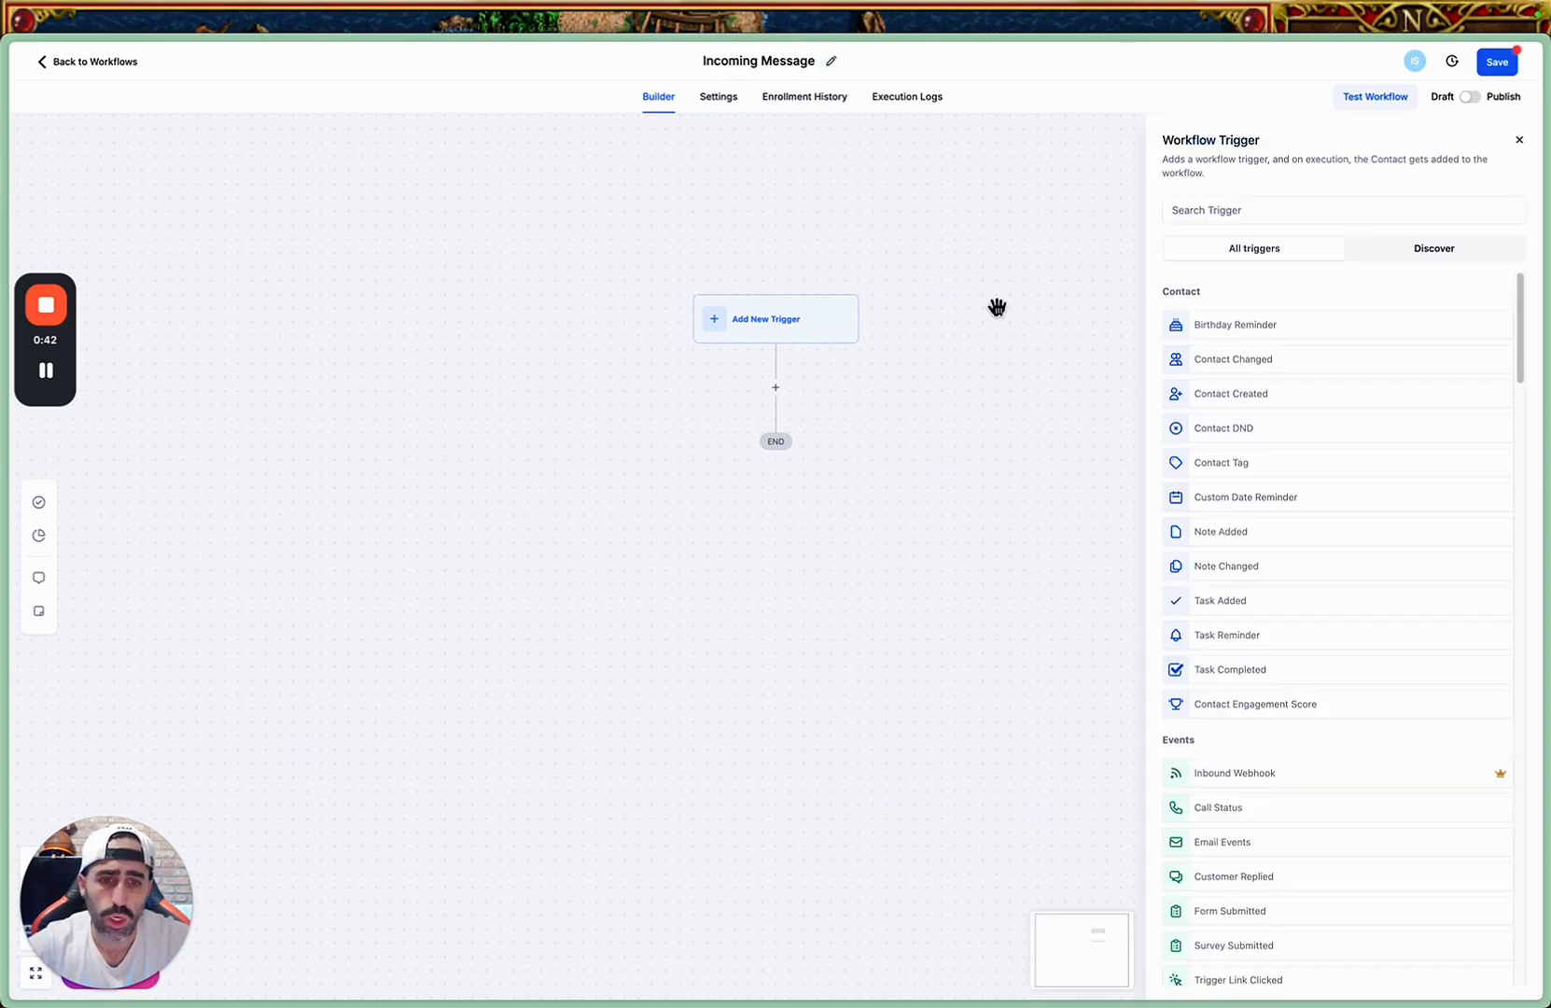
click(1221, 206)
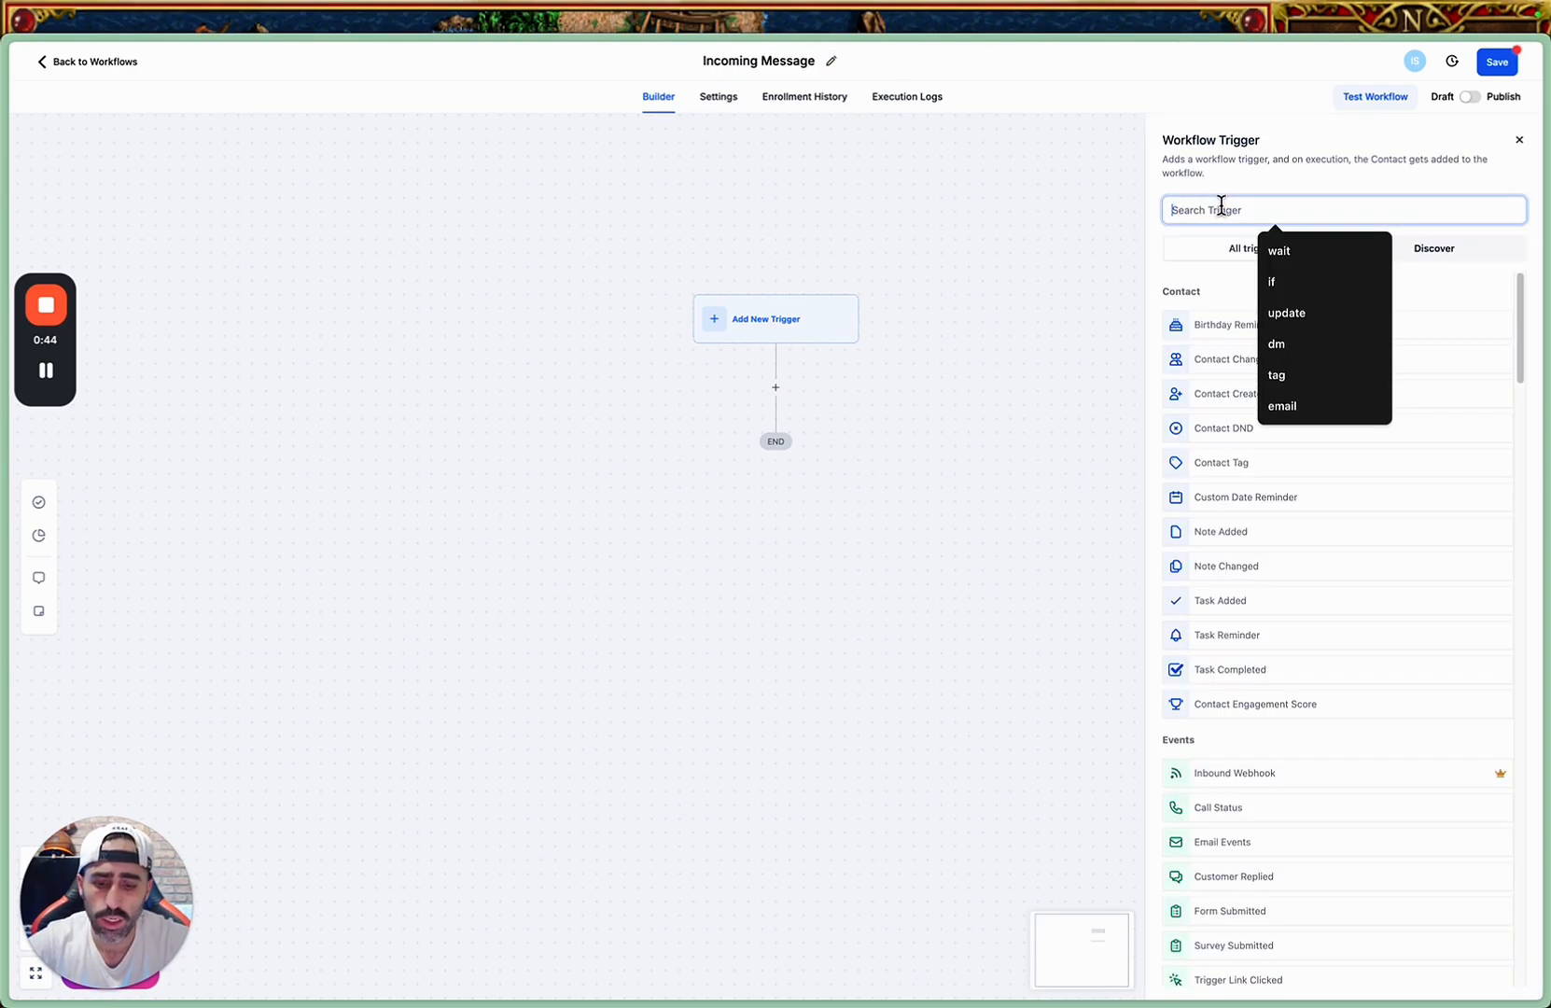
text(re)
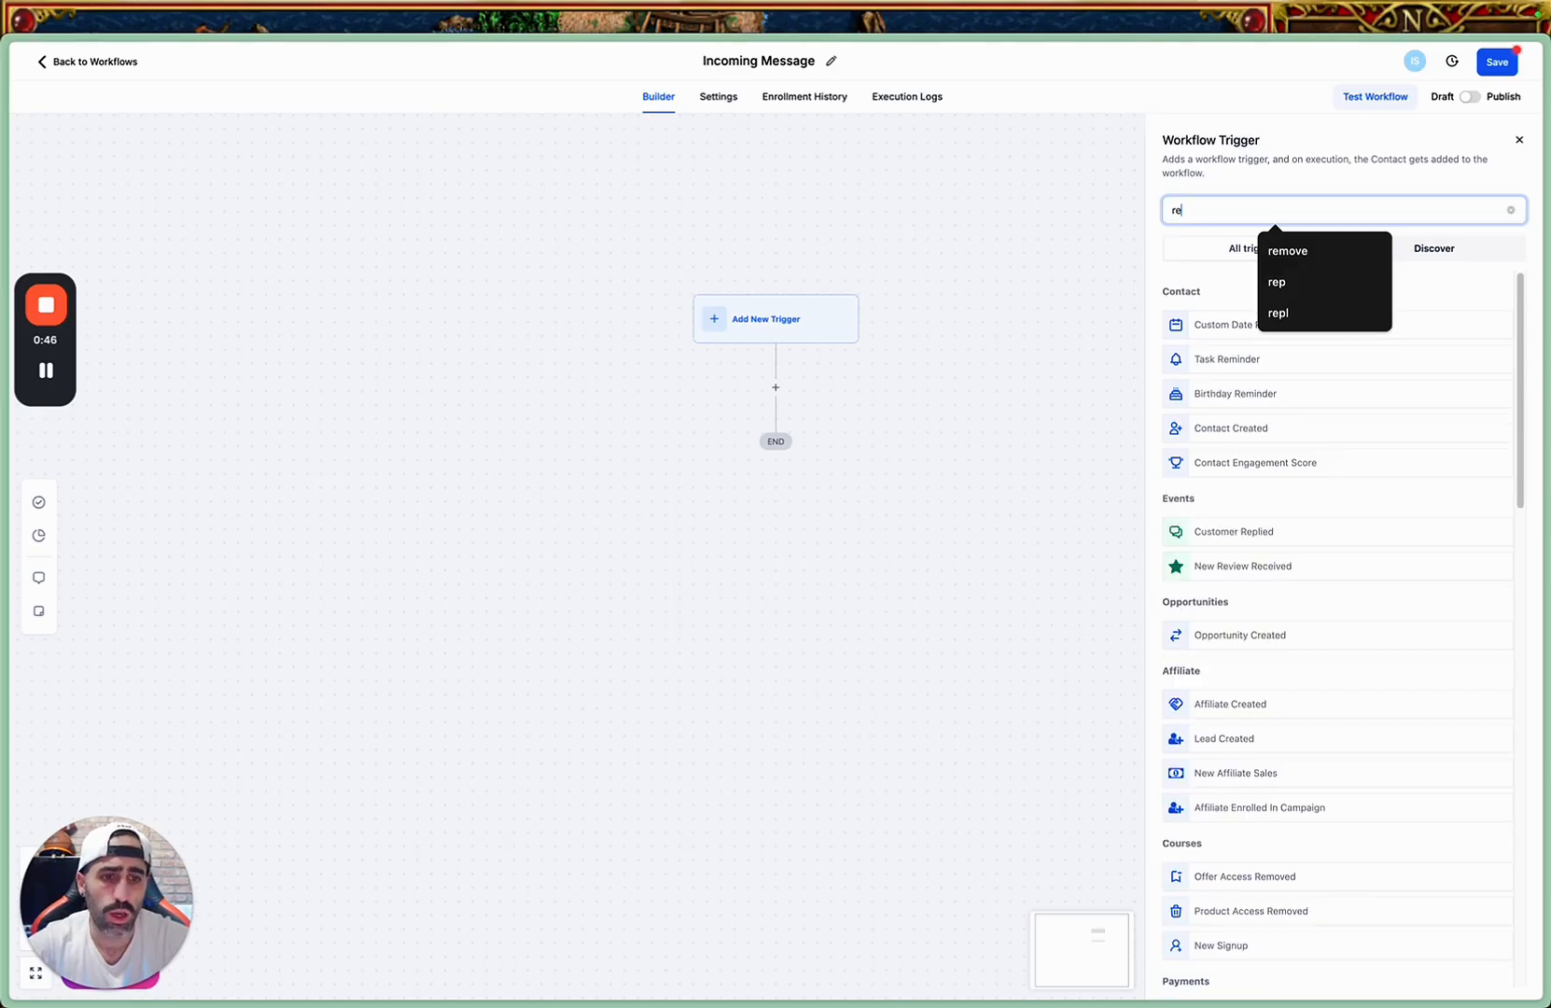
text(p)
click(1224, 322)
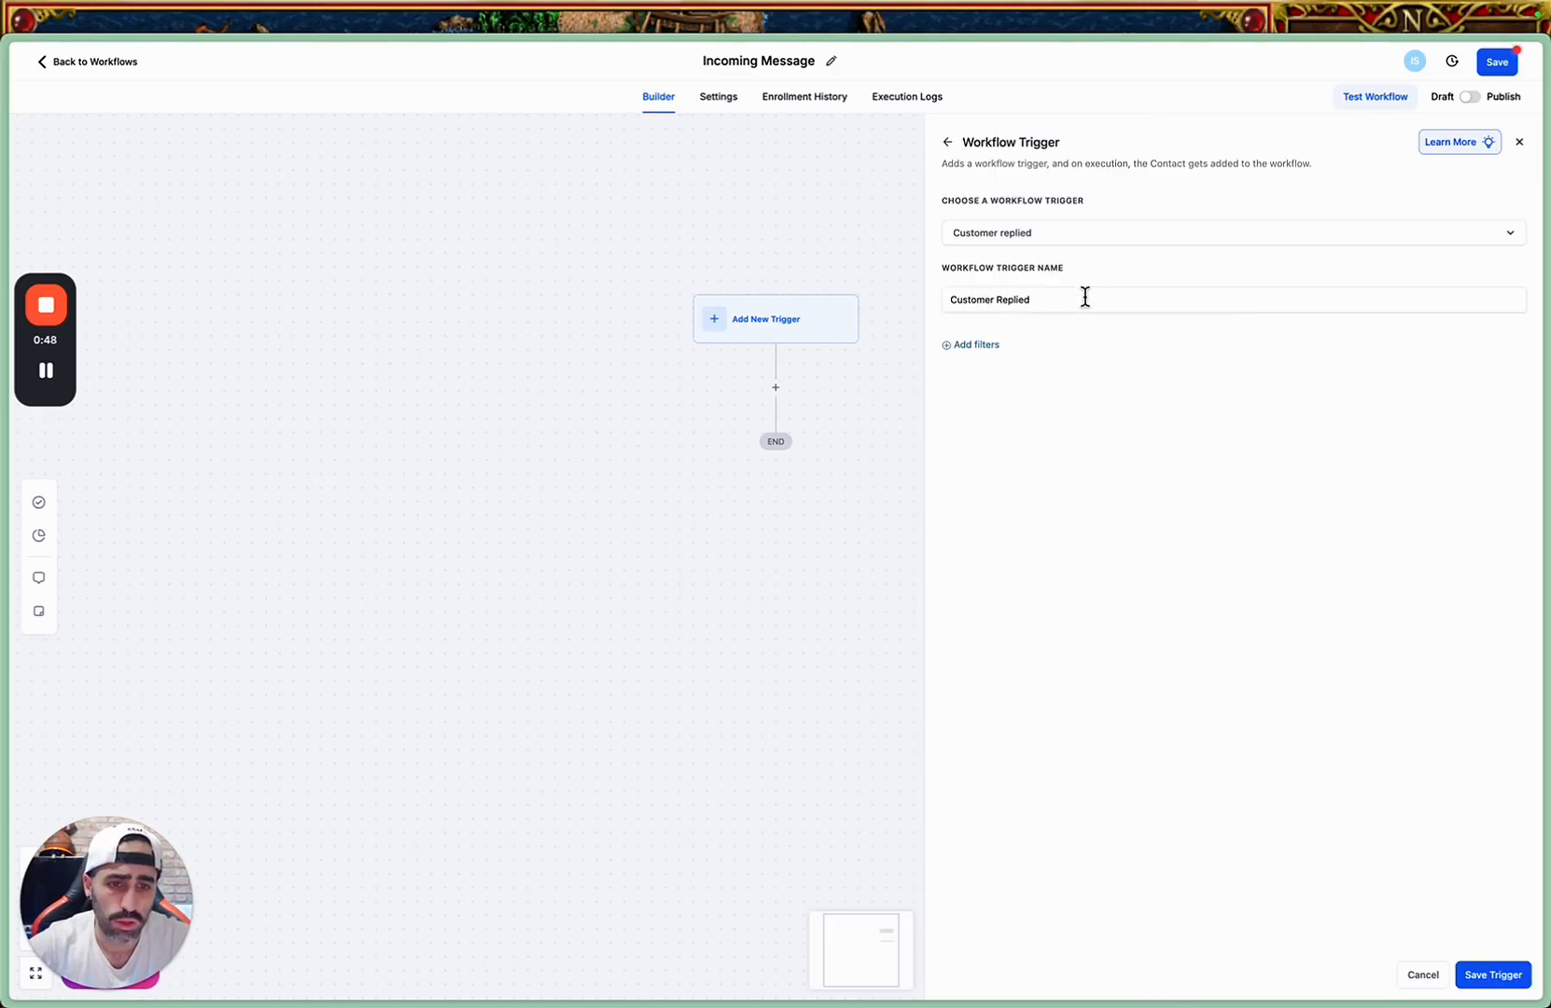
Add a Reply channel filter set to Instagram DM to the Customer Replied trigger.
click(975, 345)
click(993, 378)
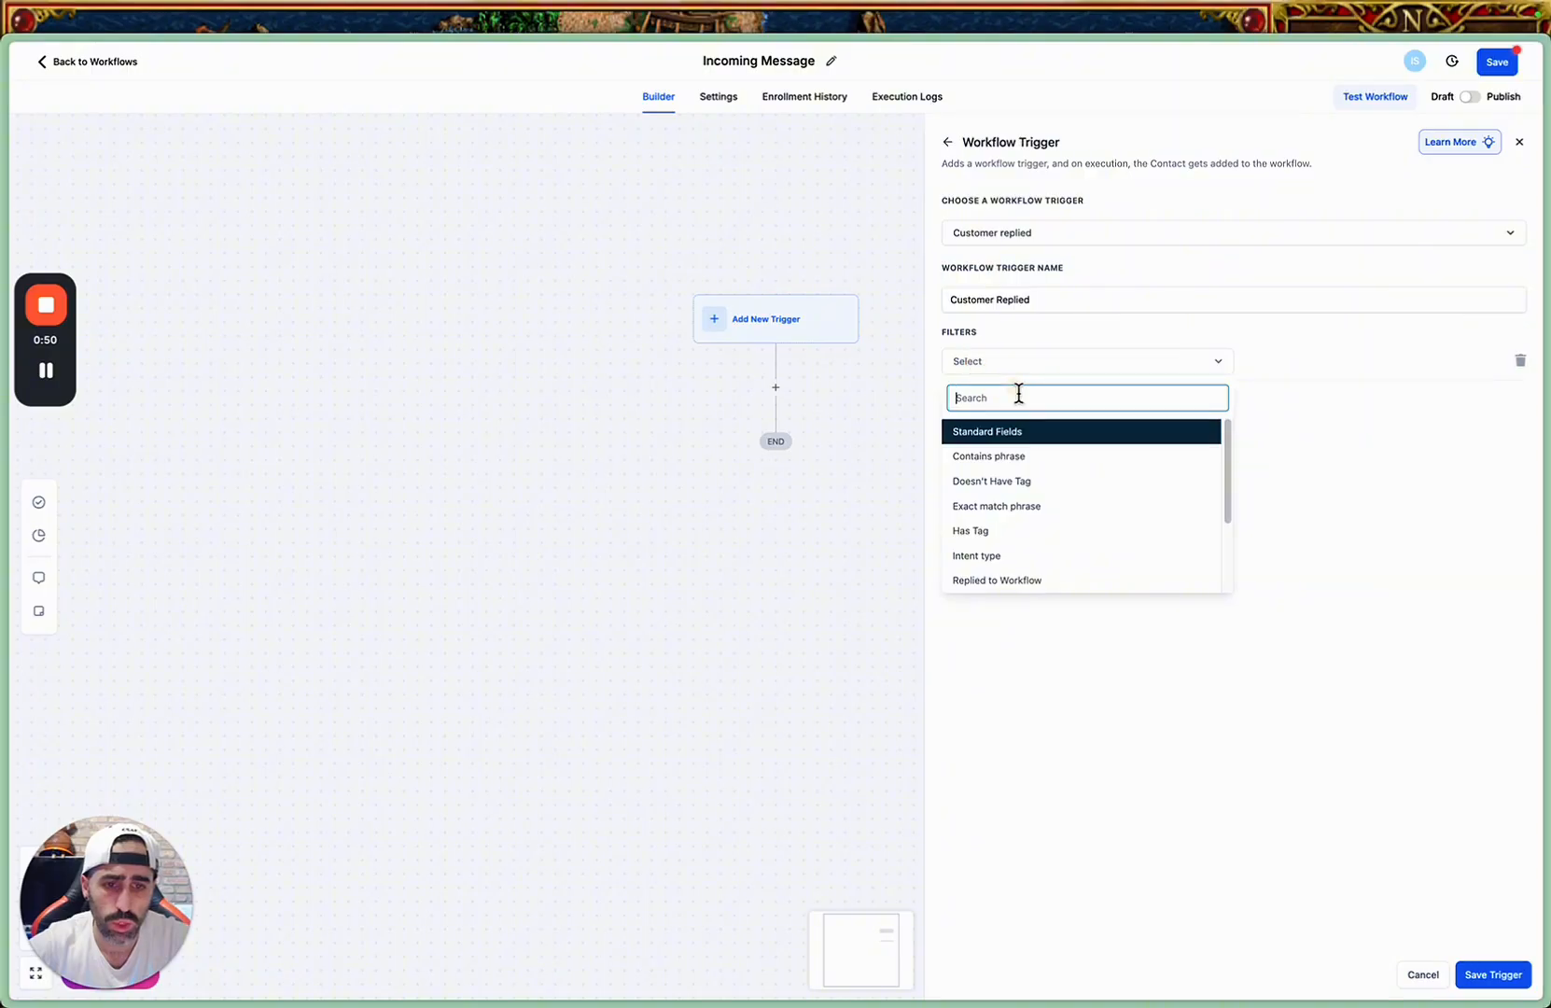
scroll(1025, 566, down, 2)
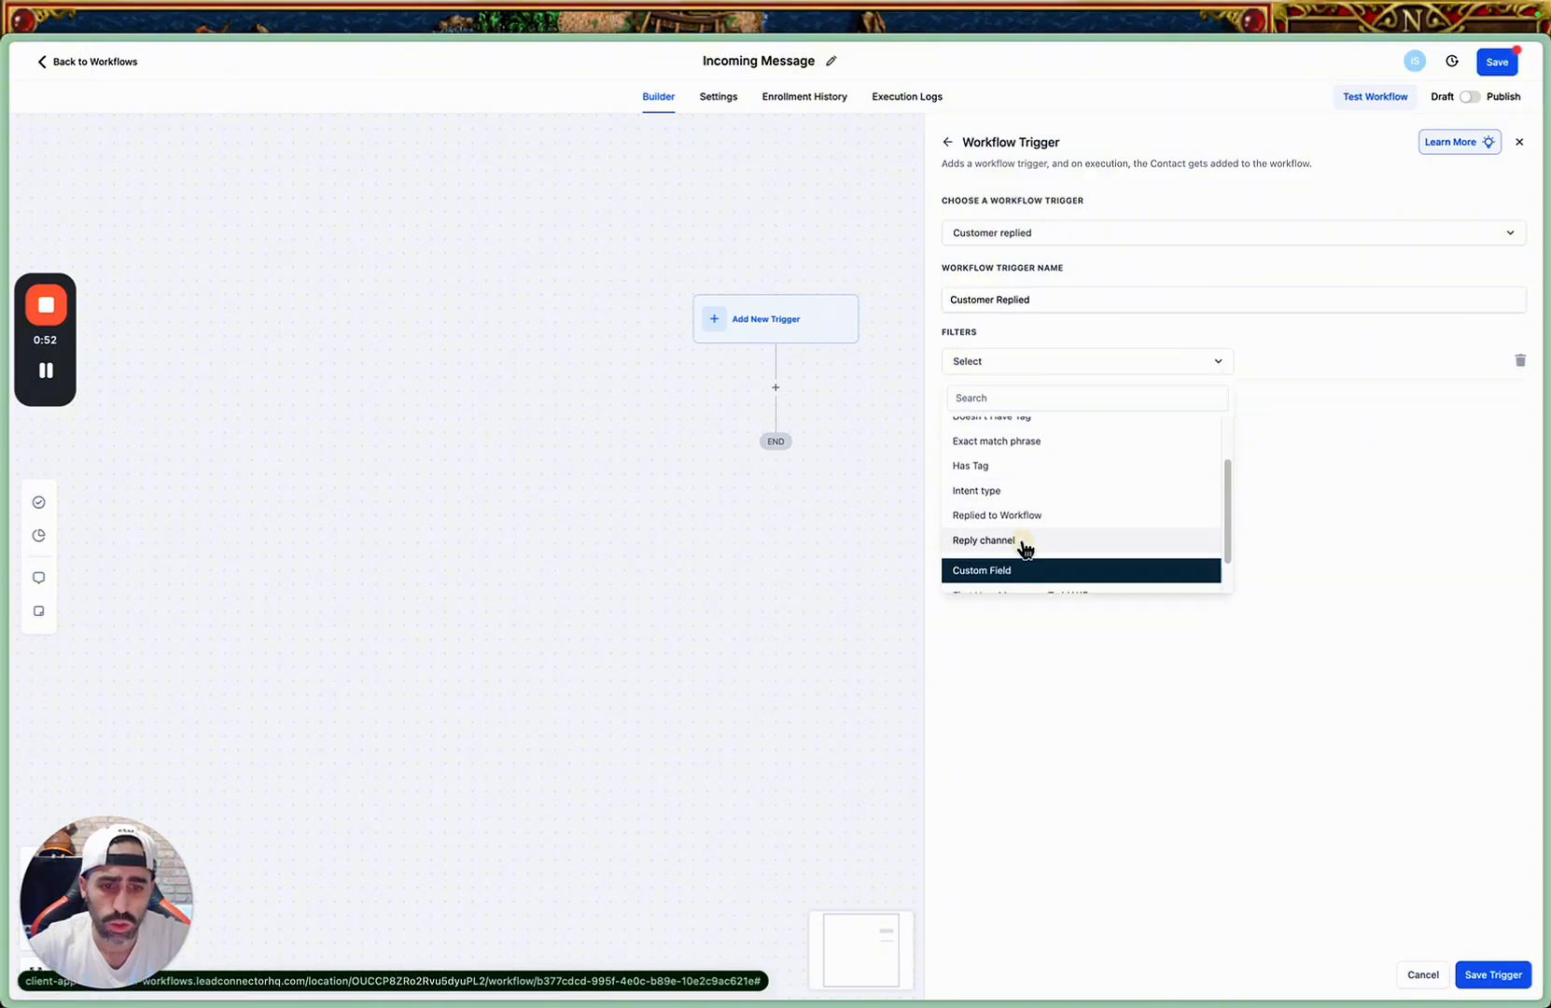
click(1025, 542)
click(1268, 361)
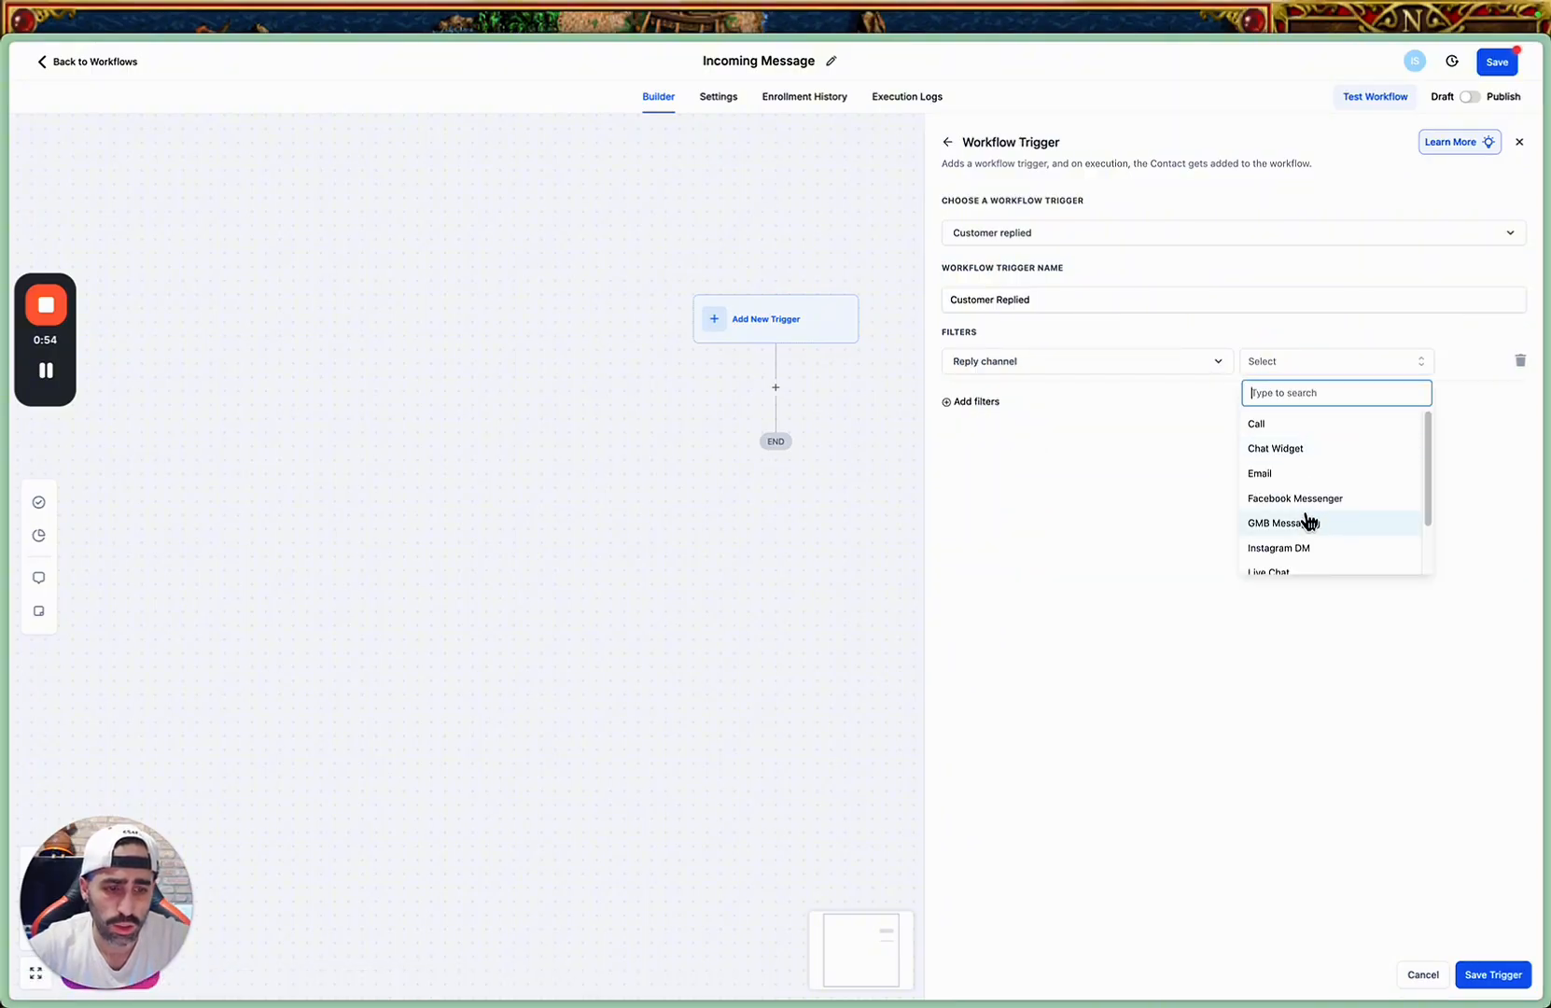
click(1302, 548)
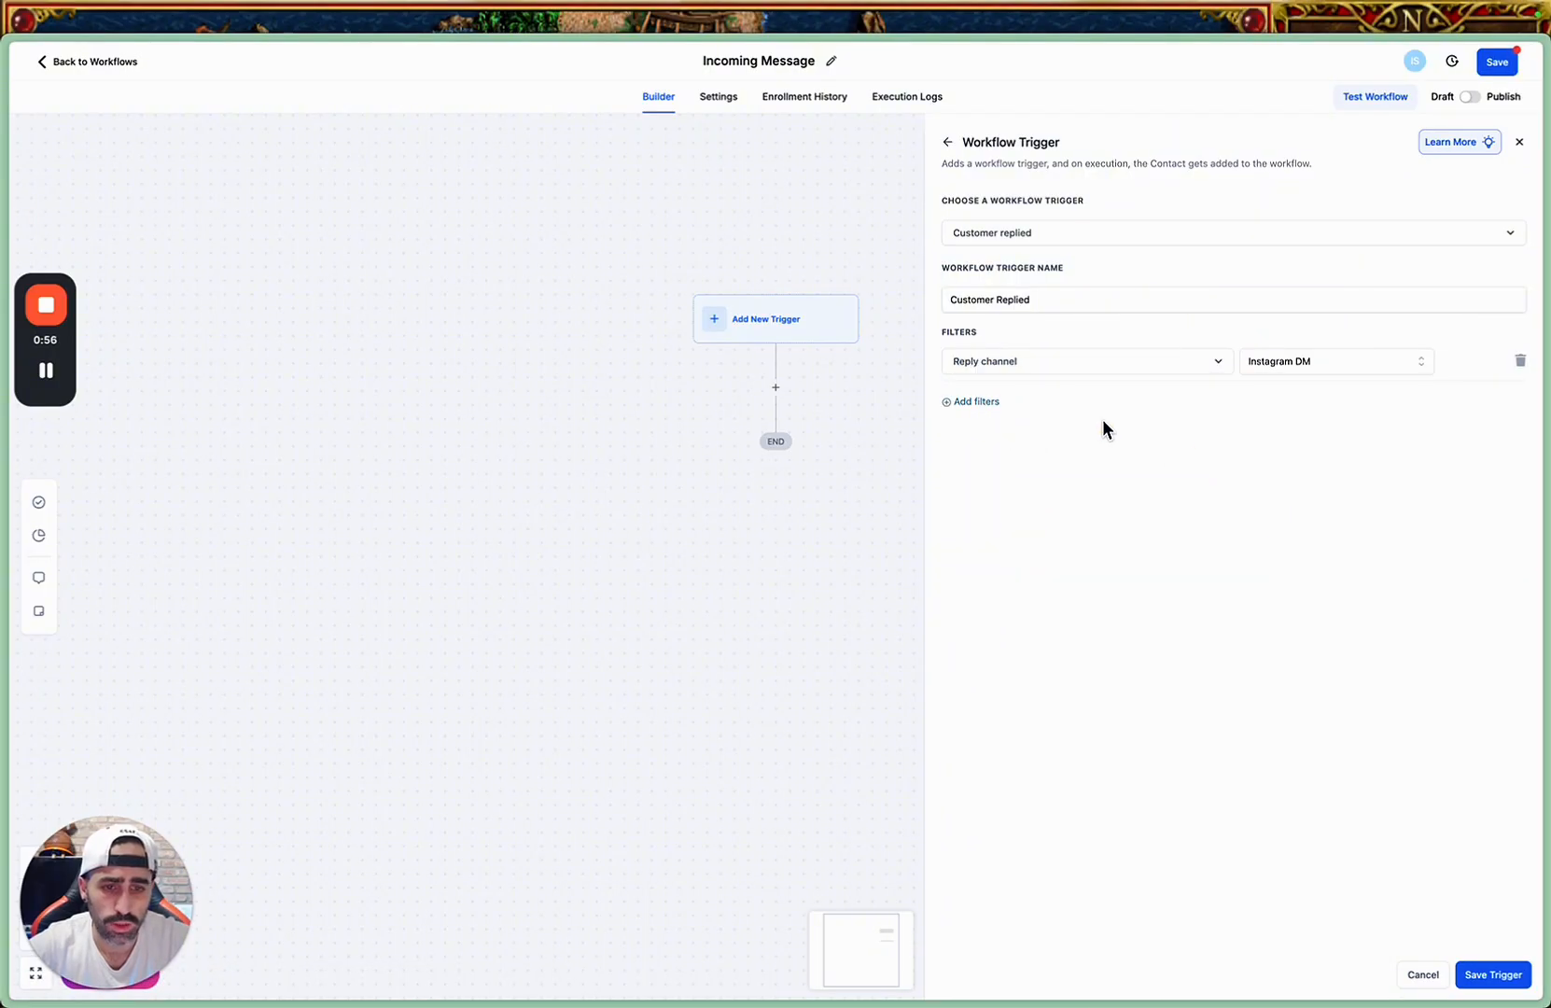
Add a Has Tag filter for the freedom tag to the Customer Replied trigger and save the trigger.
click(971, 403)
click(1015, 403)
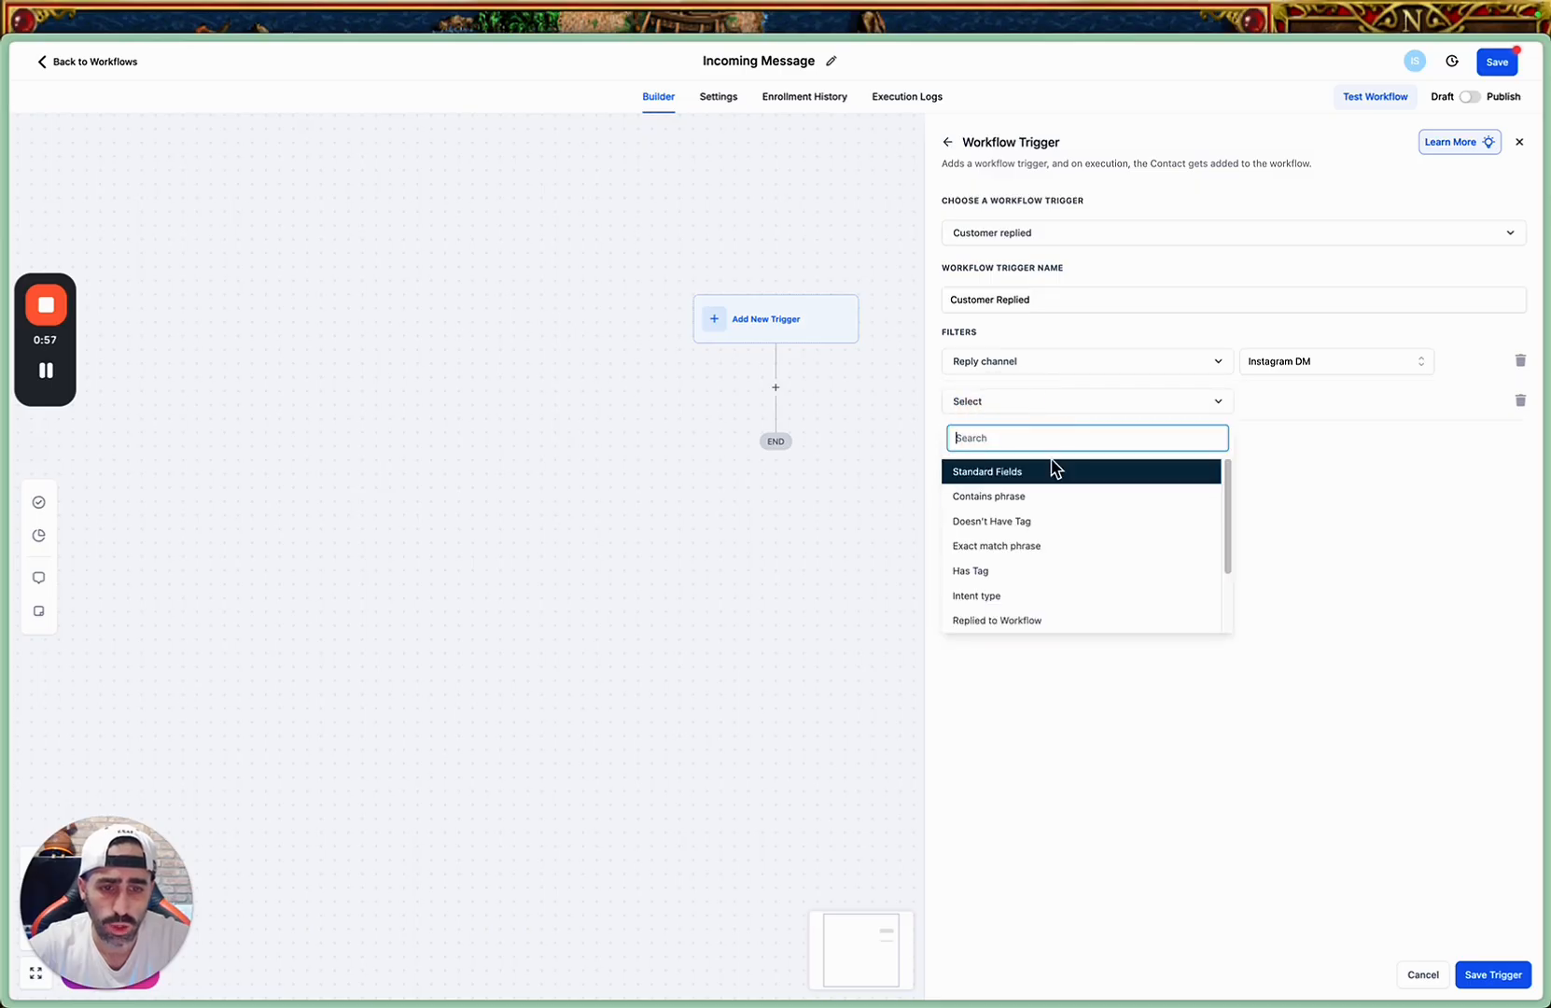
click(1030, 569)
click(1277, 407)
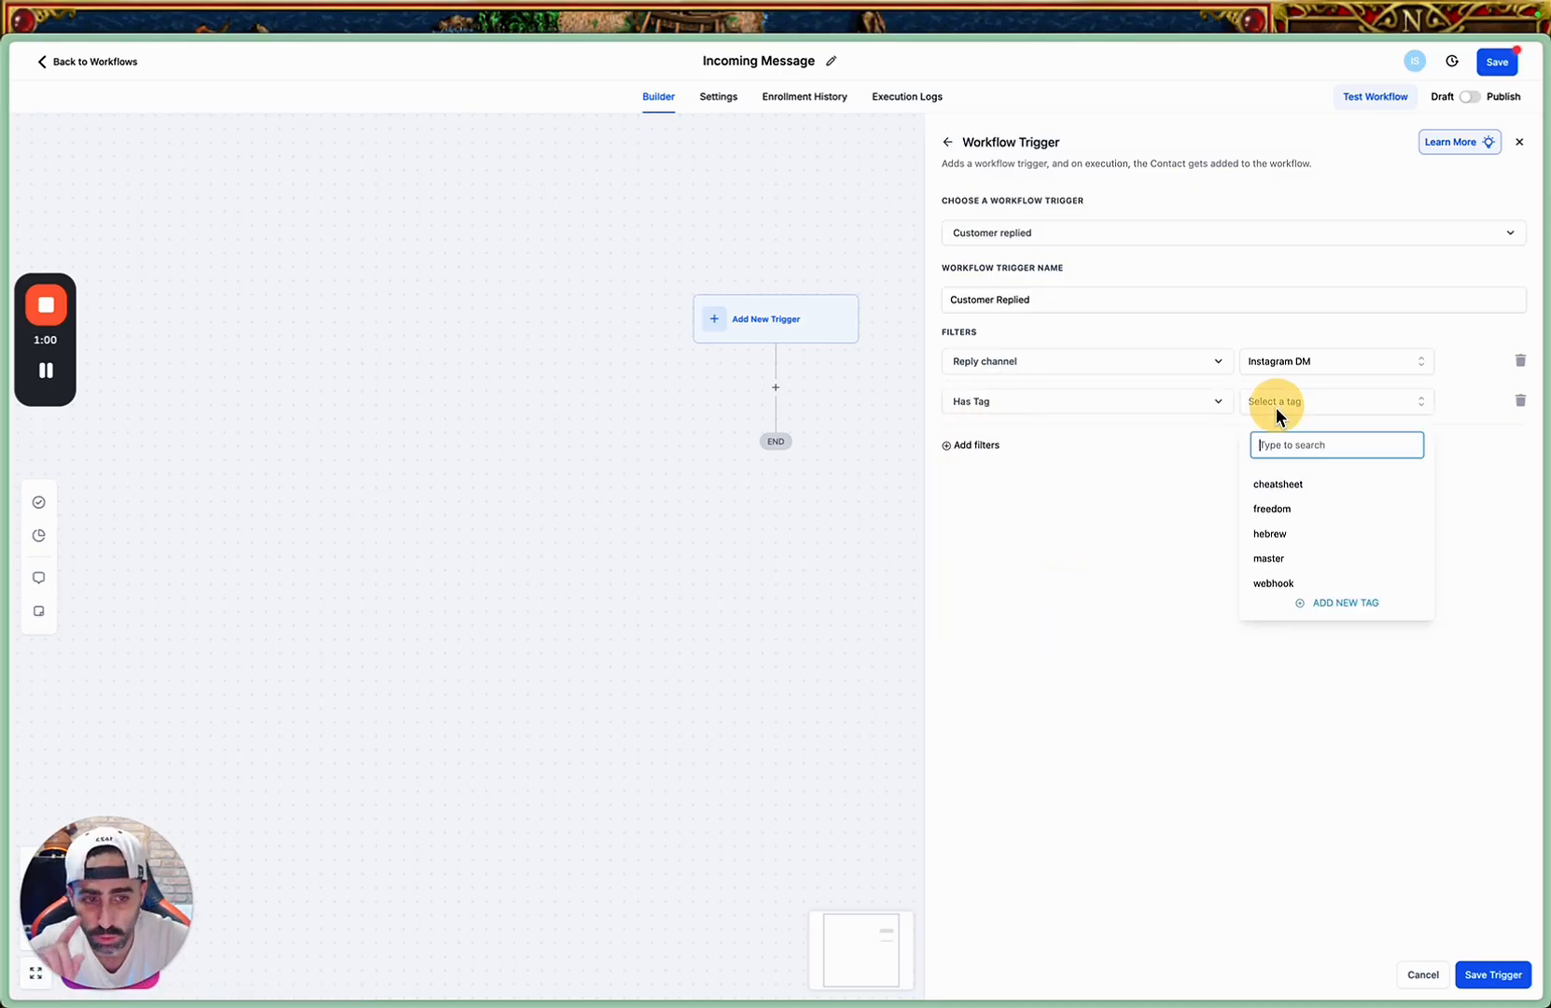
click(1292, 518)
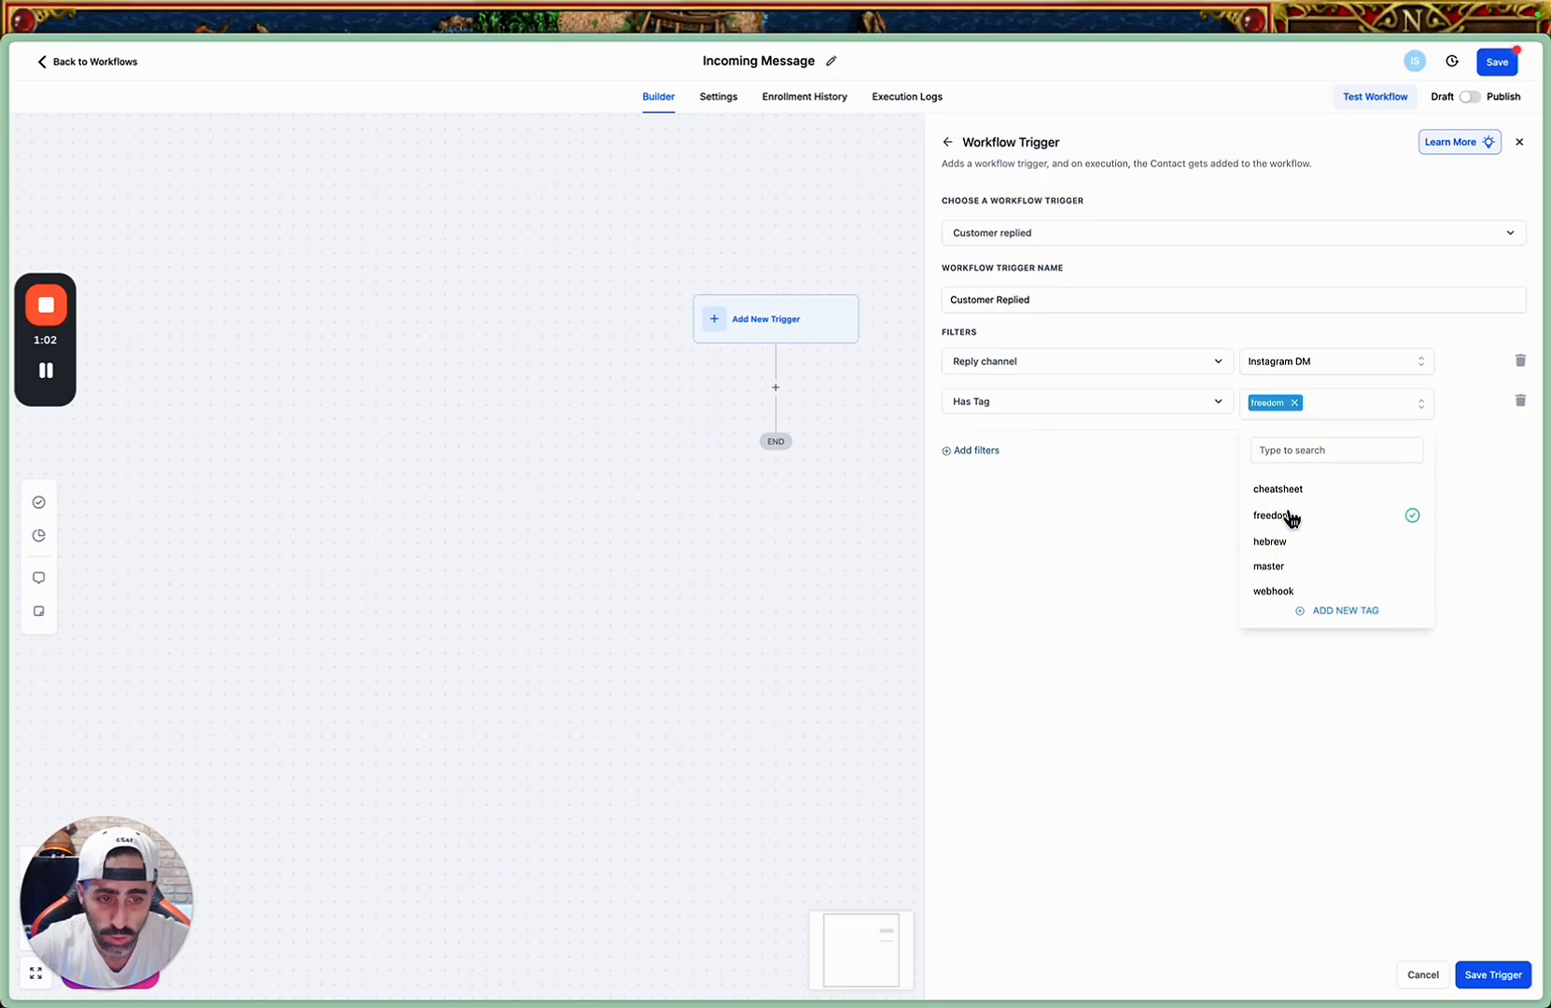
click(1174, 529)
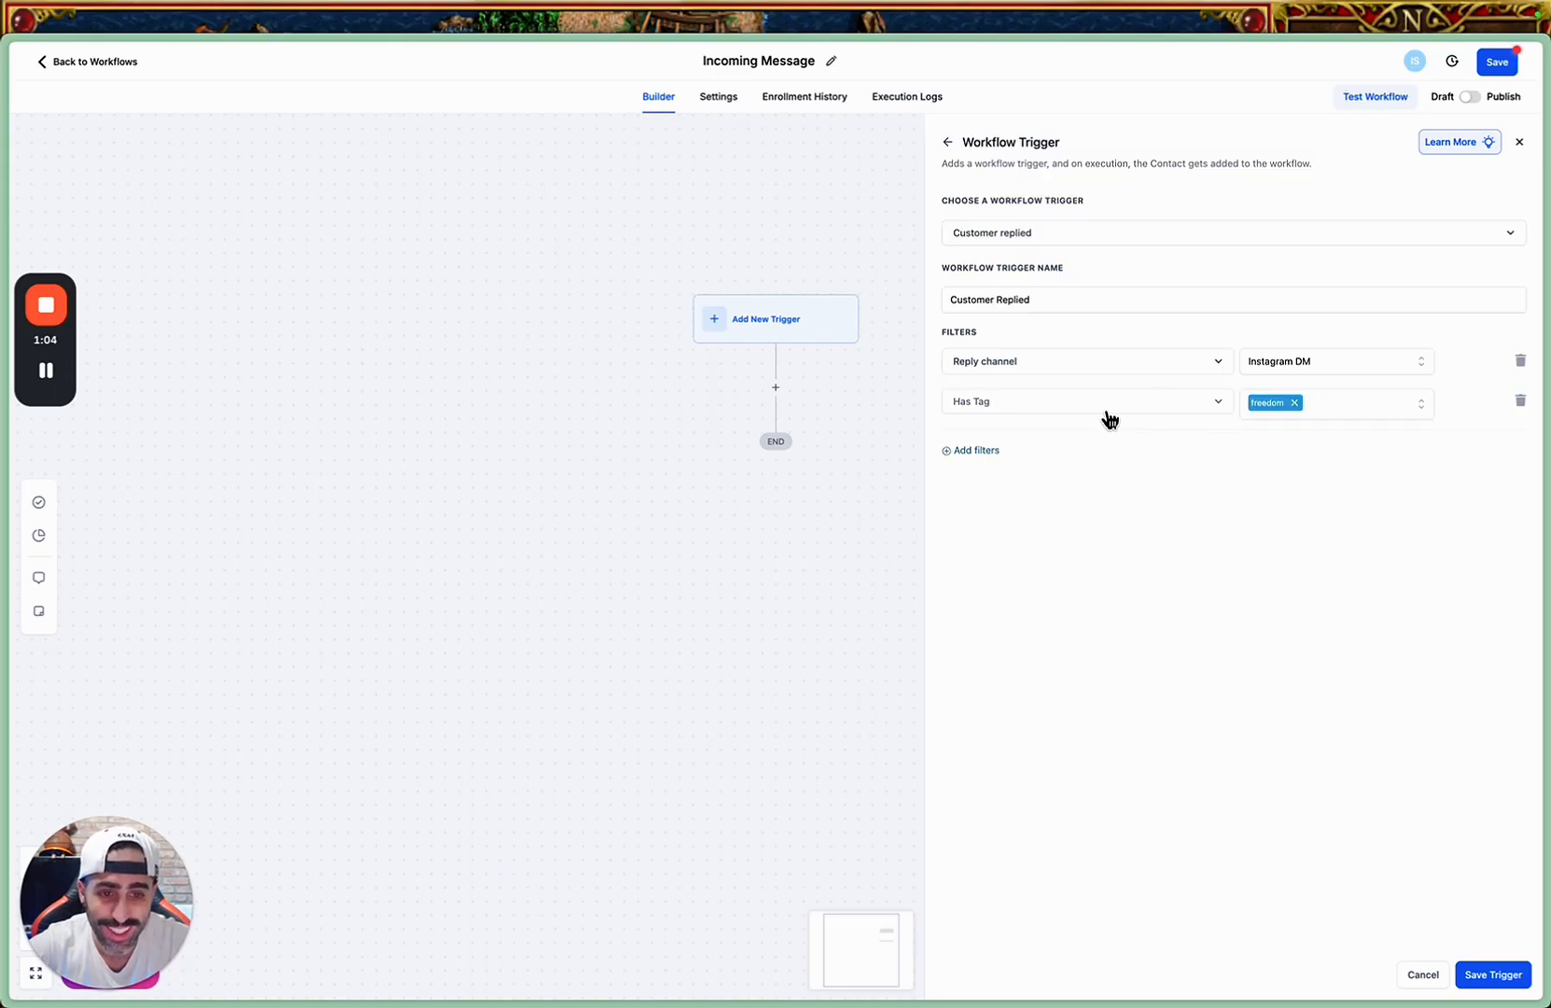
click(1212, 408)
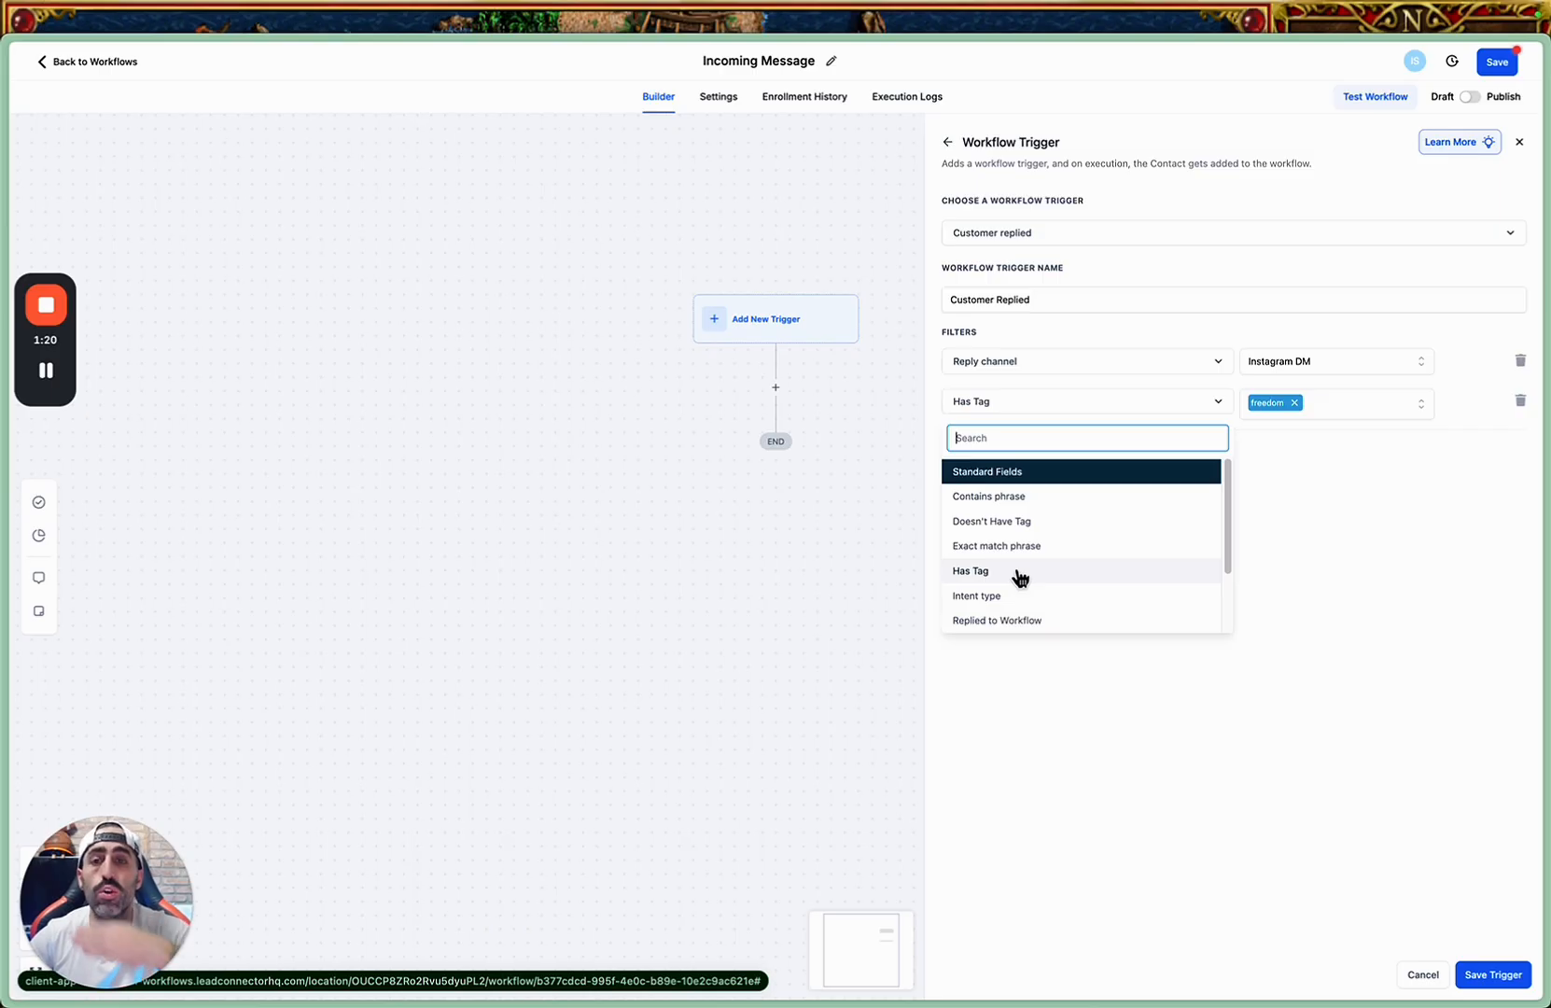
click(1119, 710)
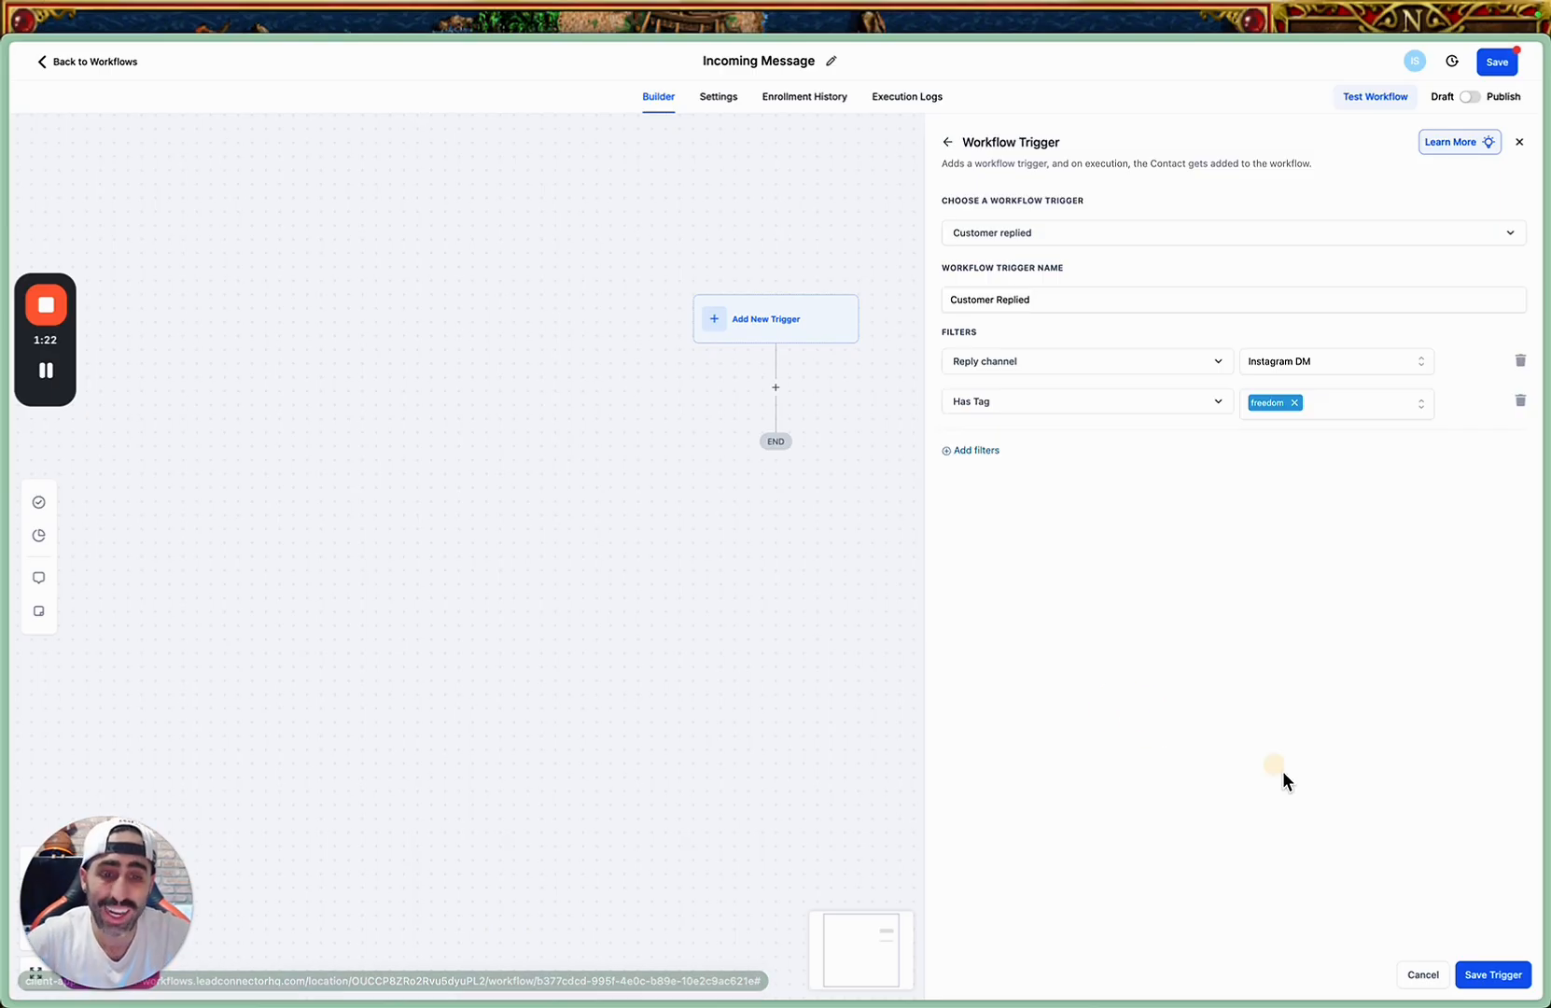
click(1490, 980)
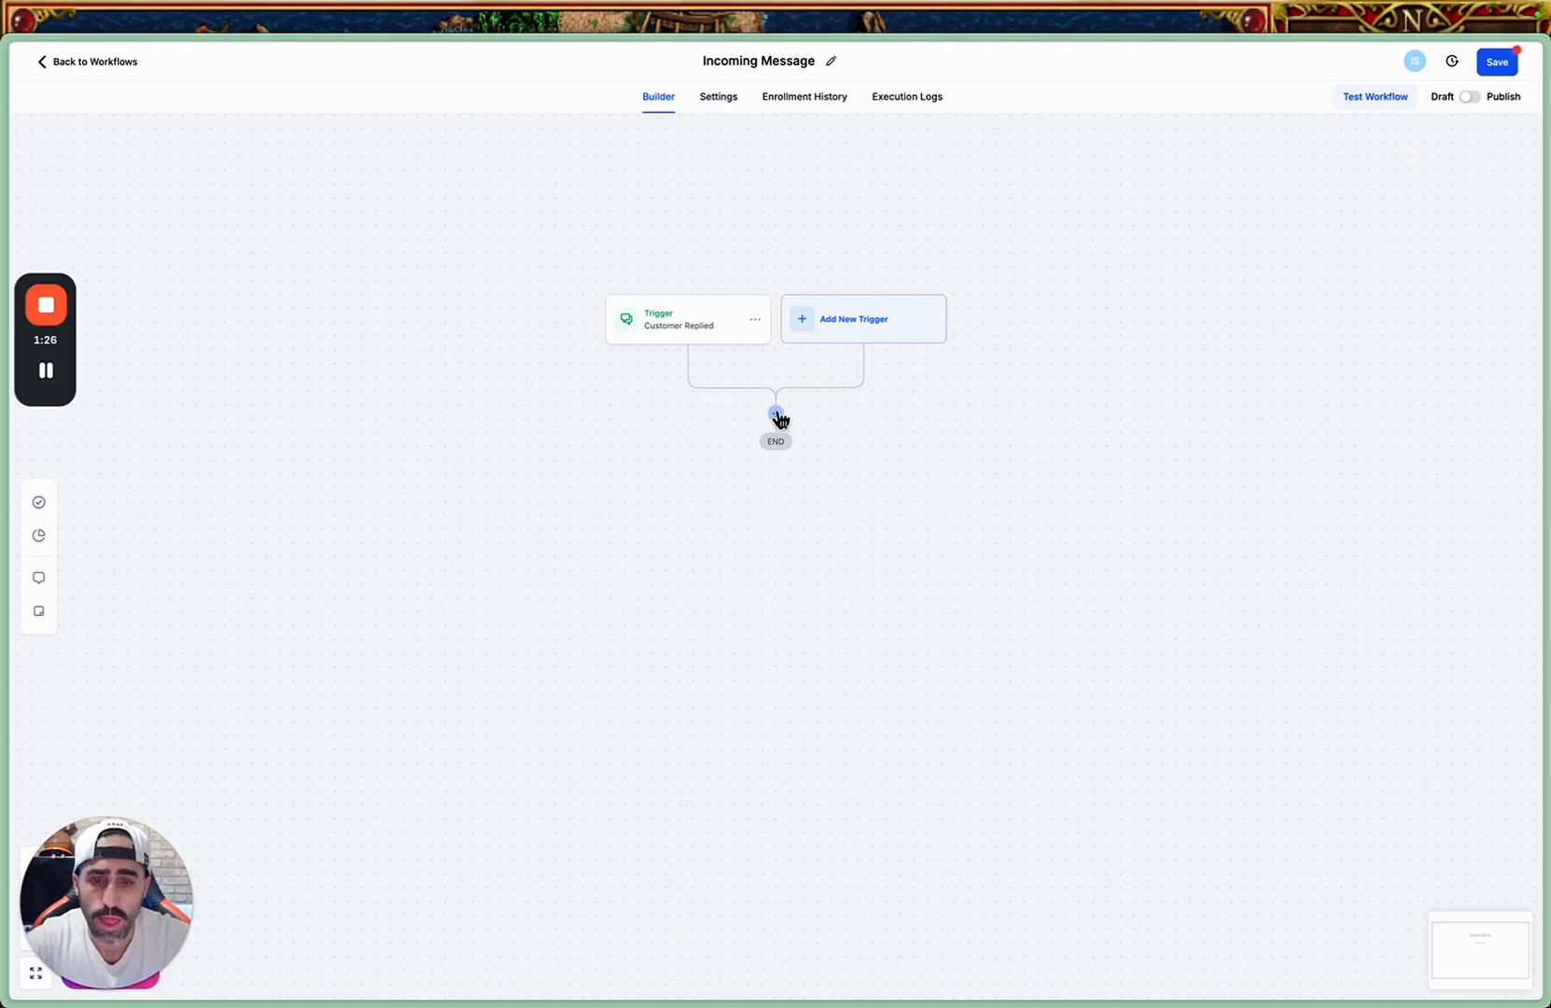
click(776, 414)
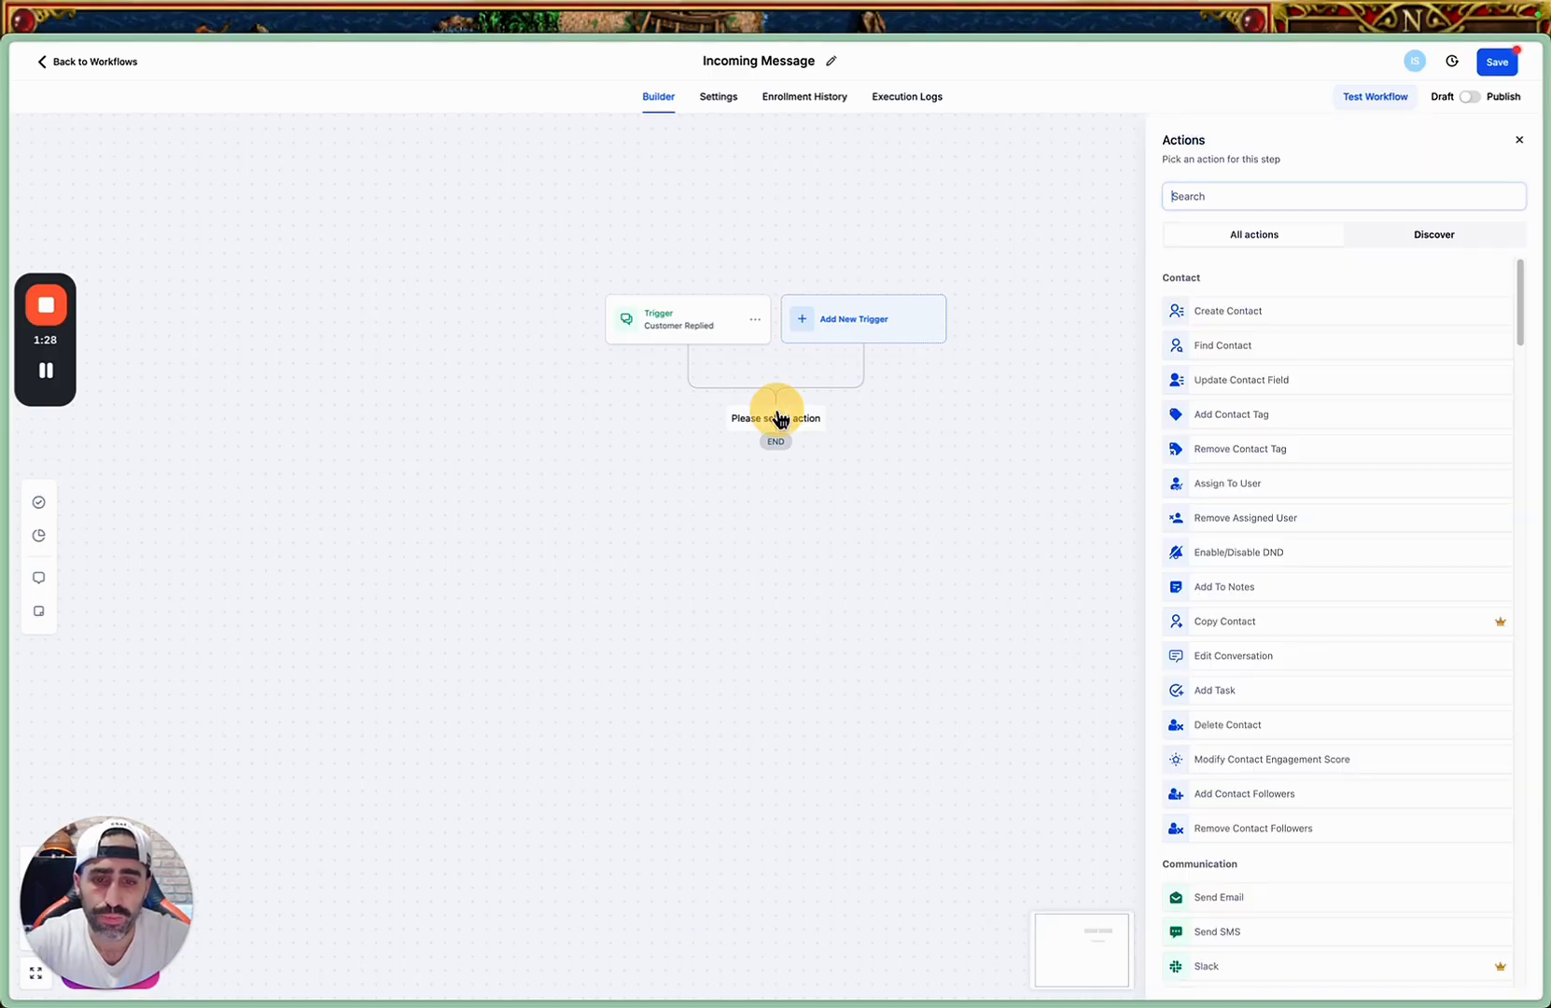
click(1227, 195)
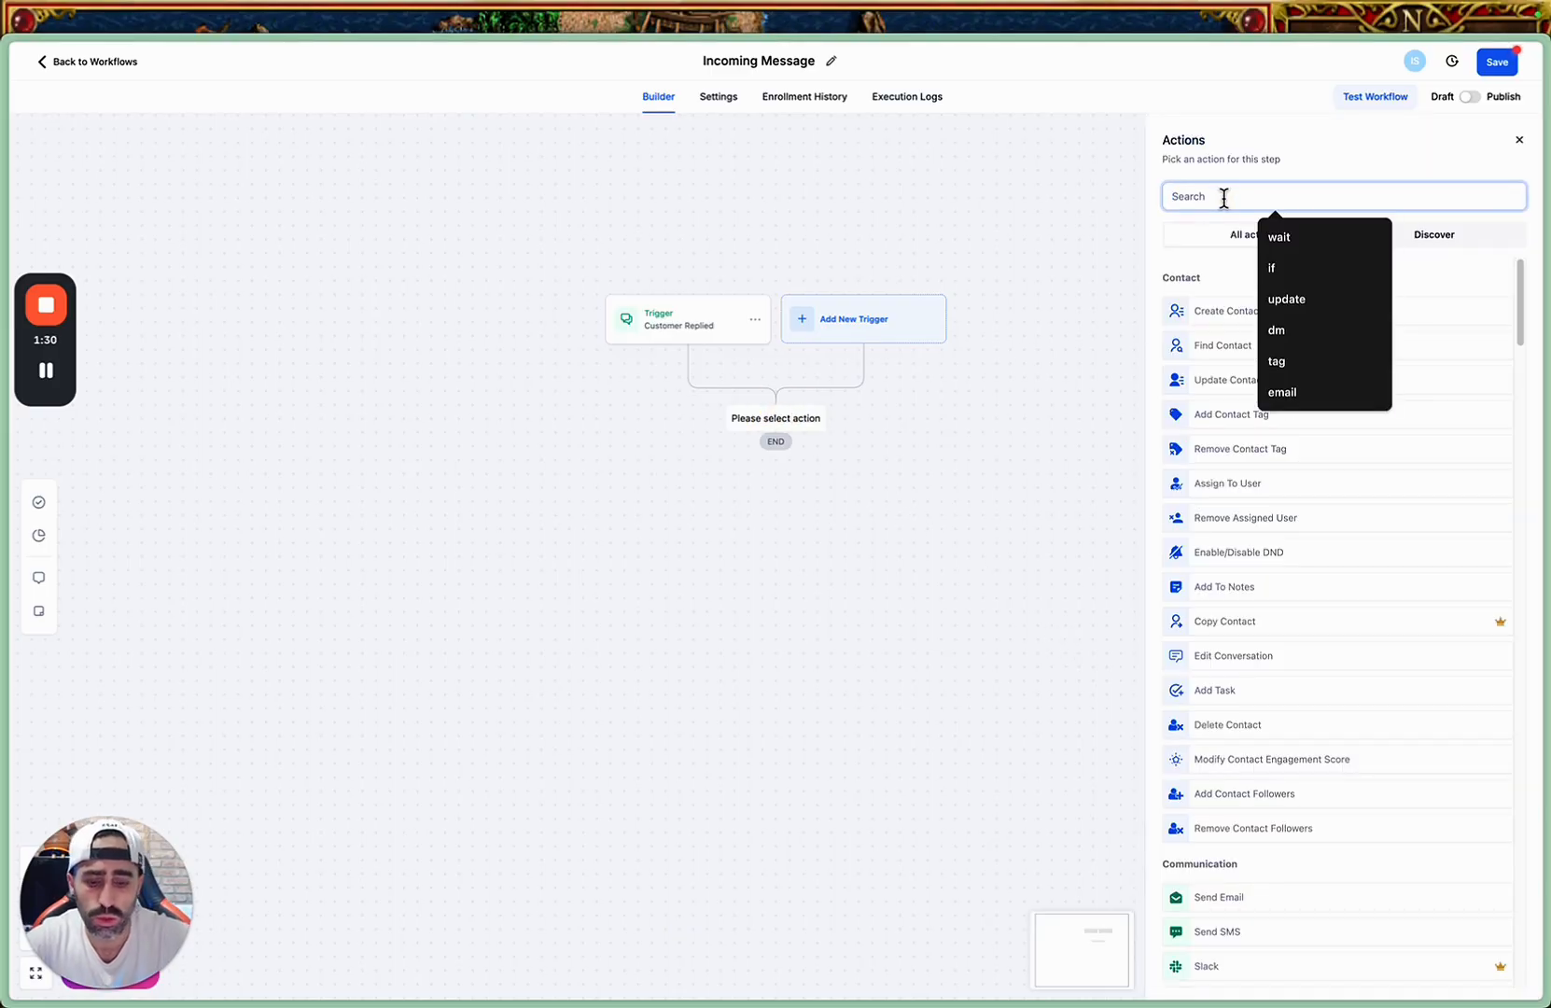
text(math)
click(1248, 310)
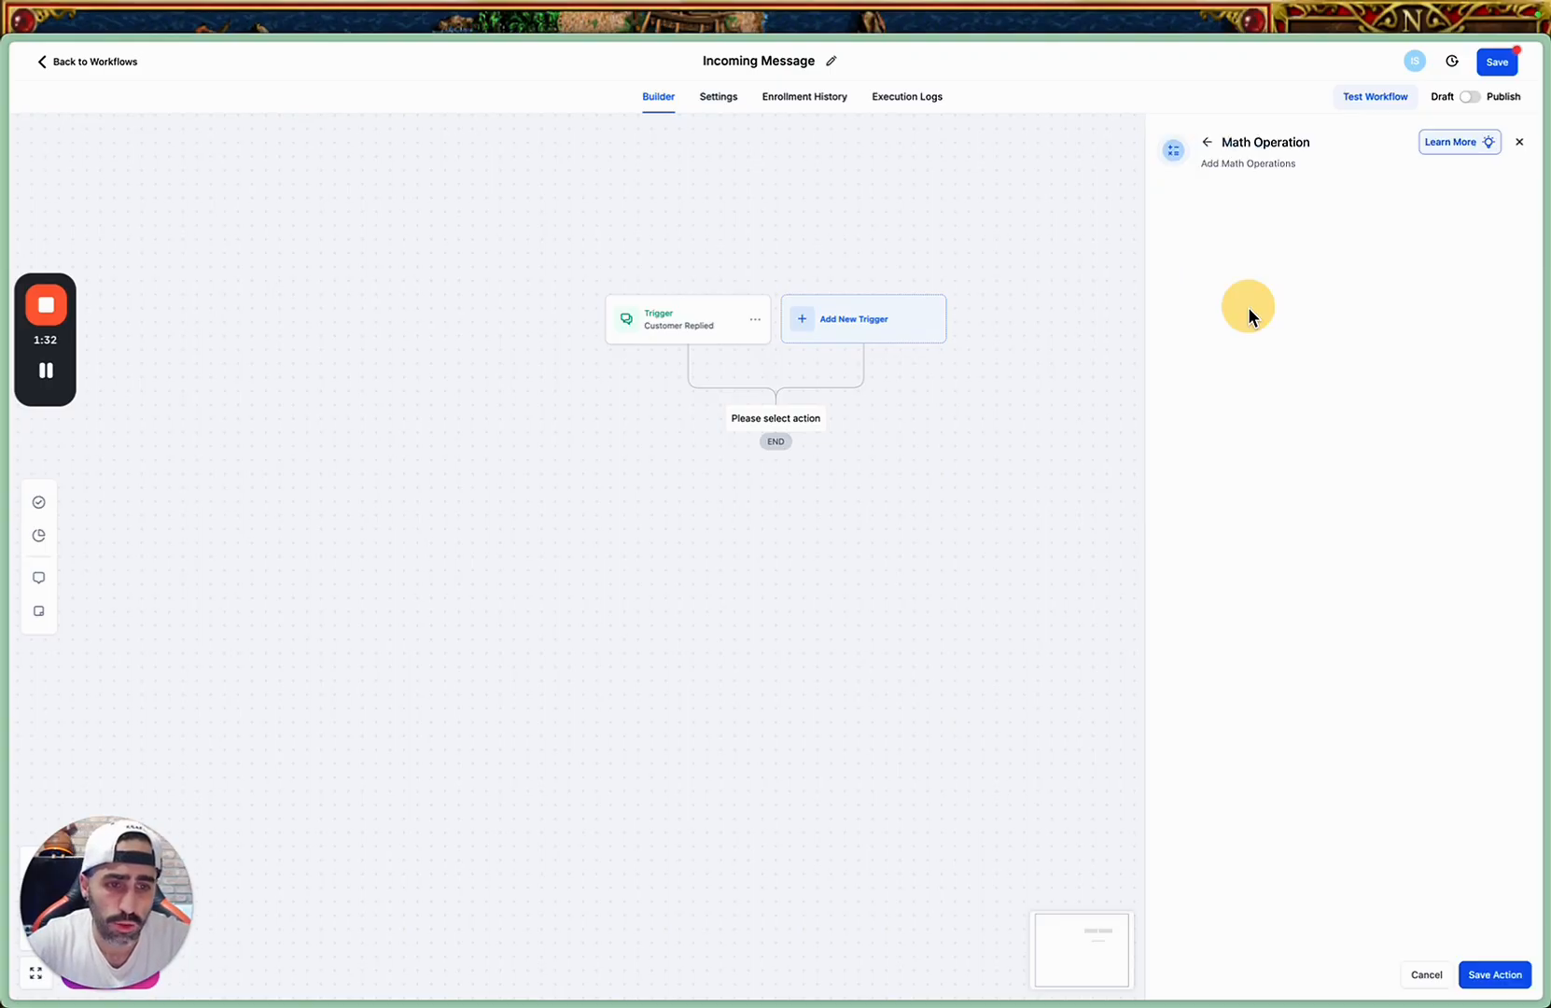
click(1244, 297)
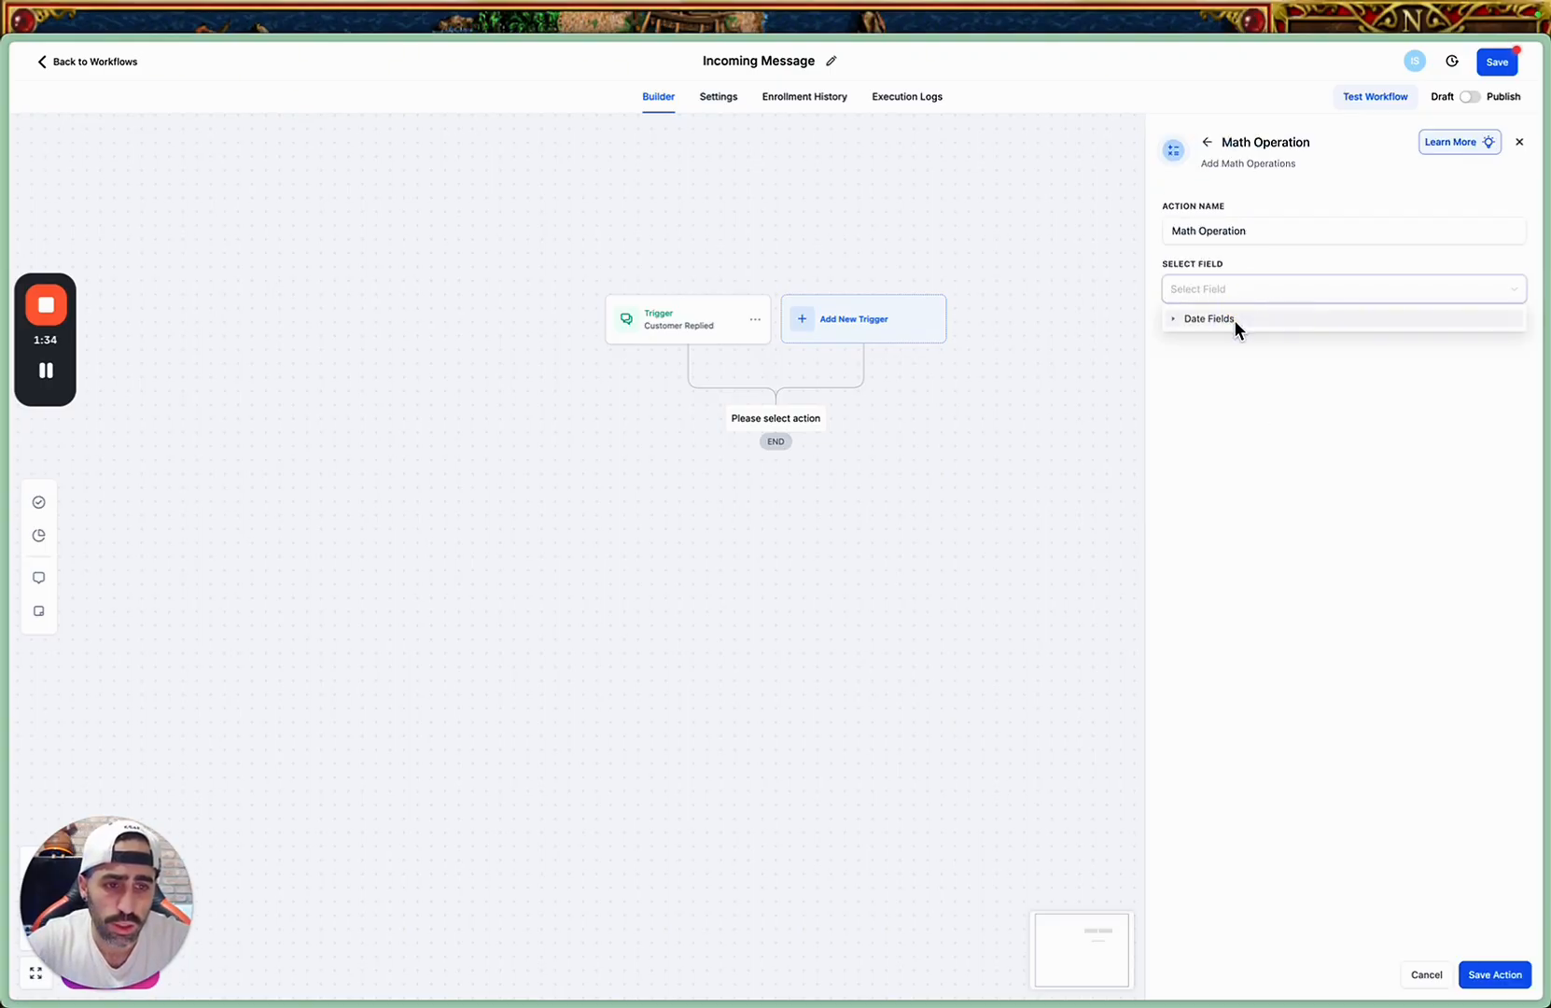
click(1320, 515)
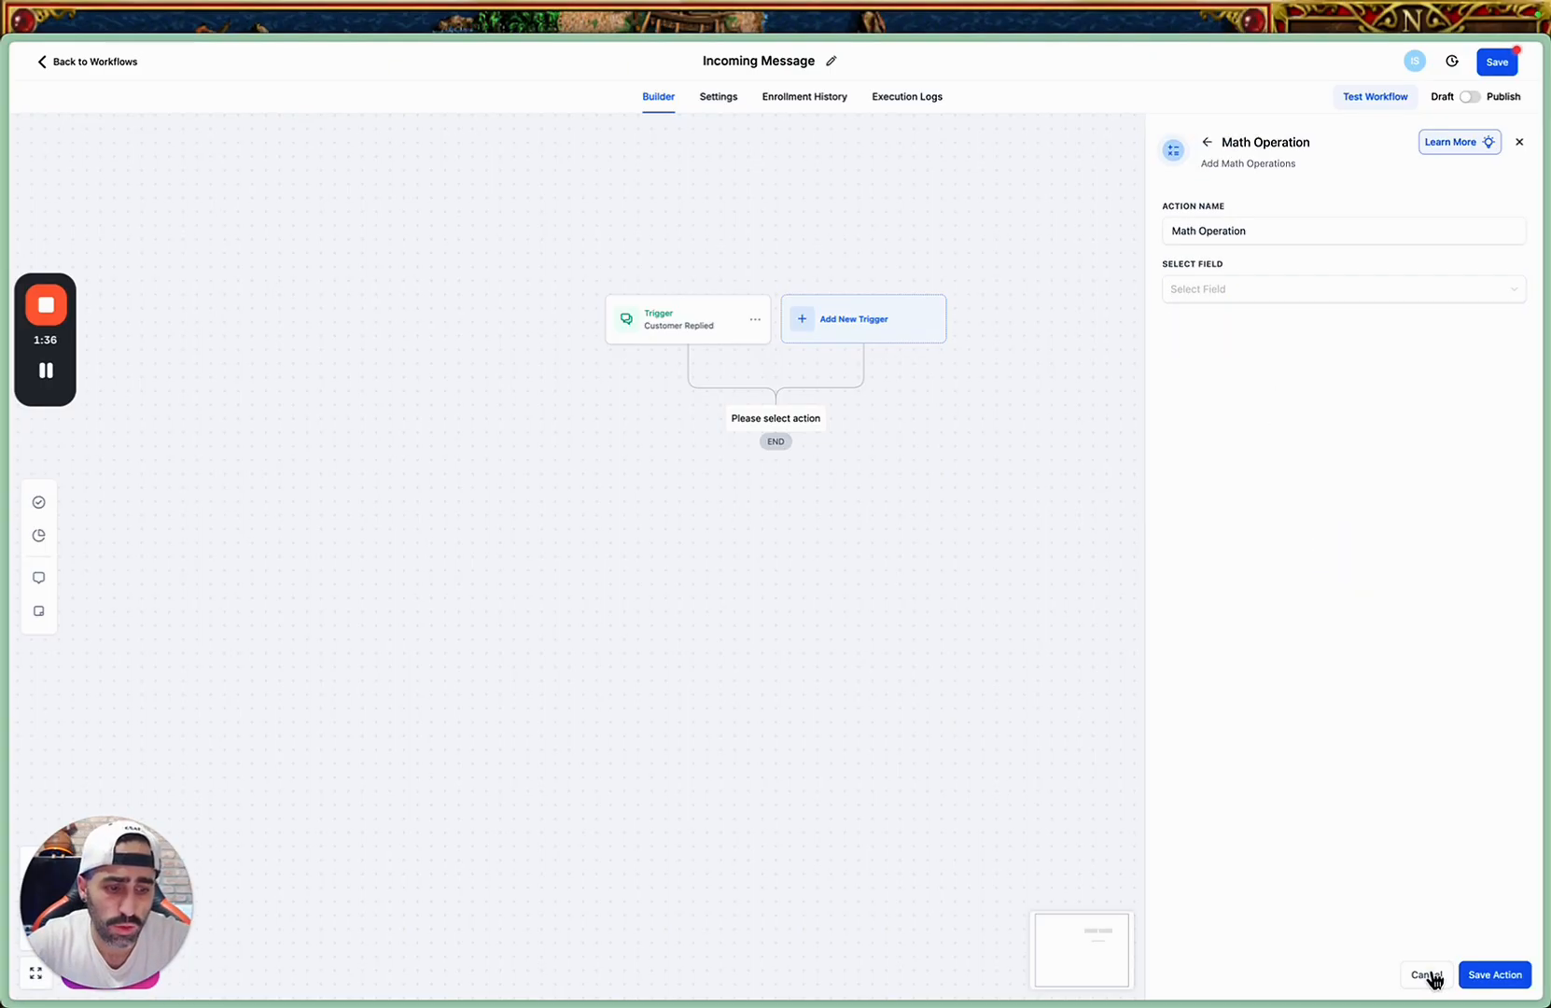
click(1426, 974)
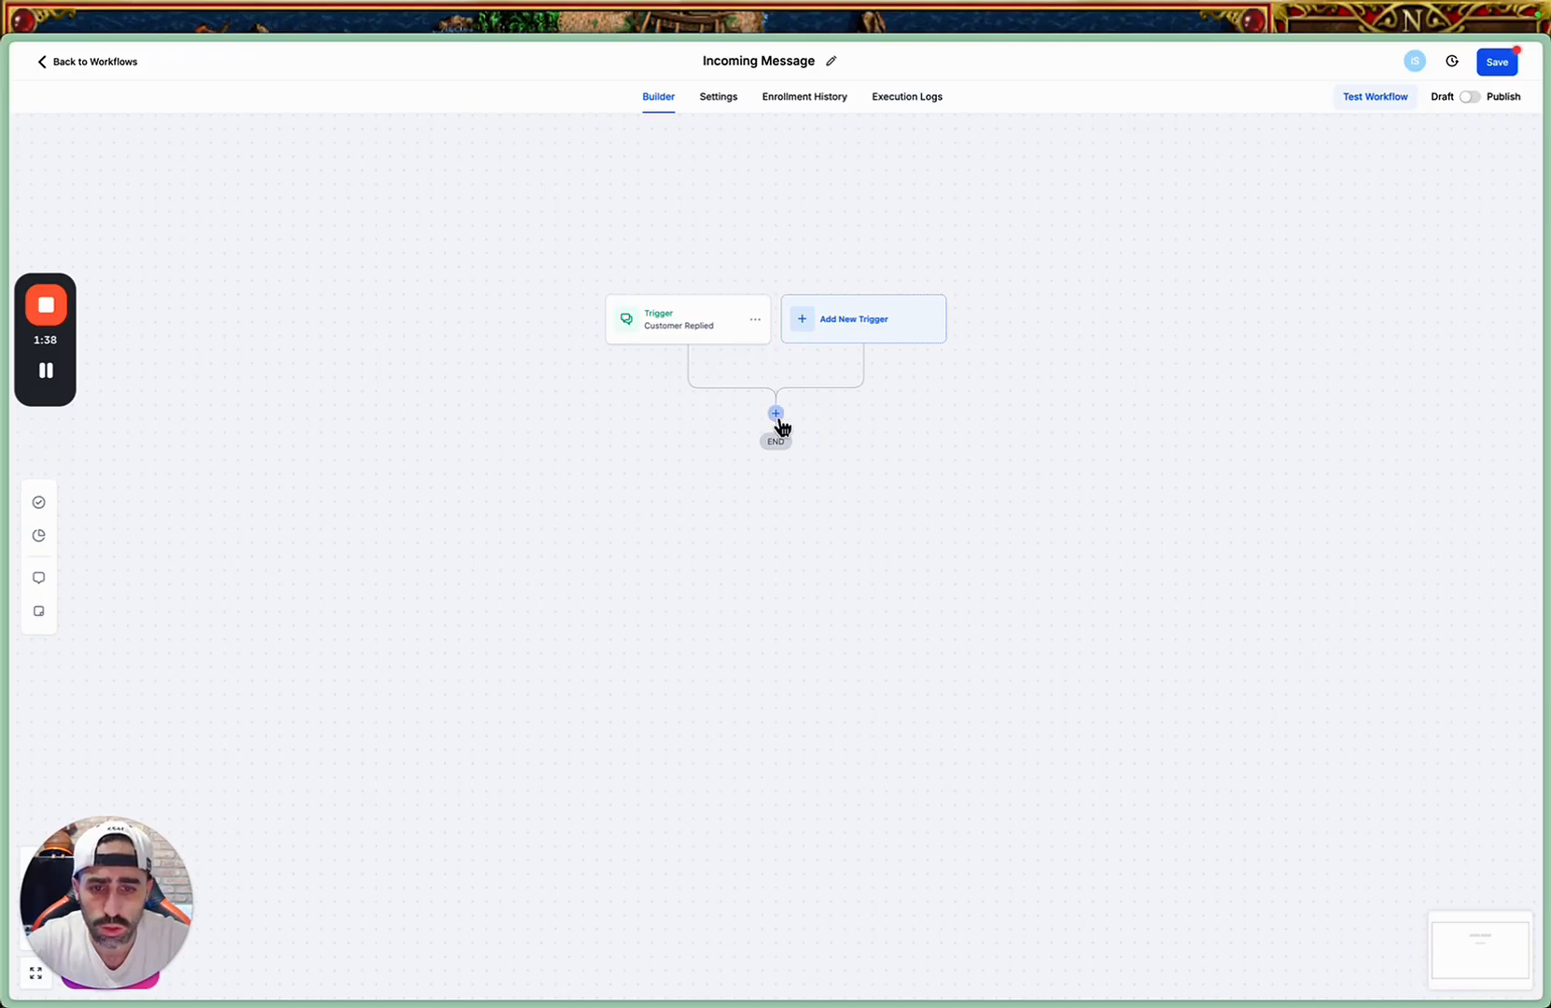
click(781, 422)
click(878, 584)
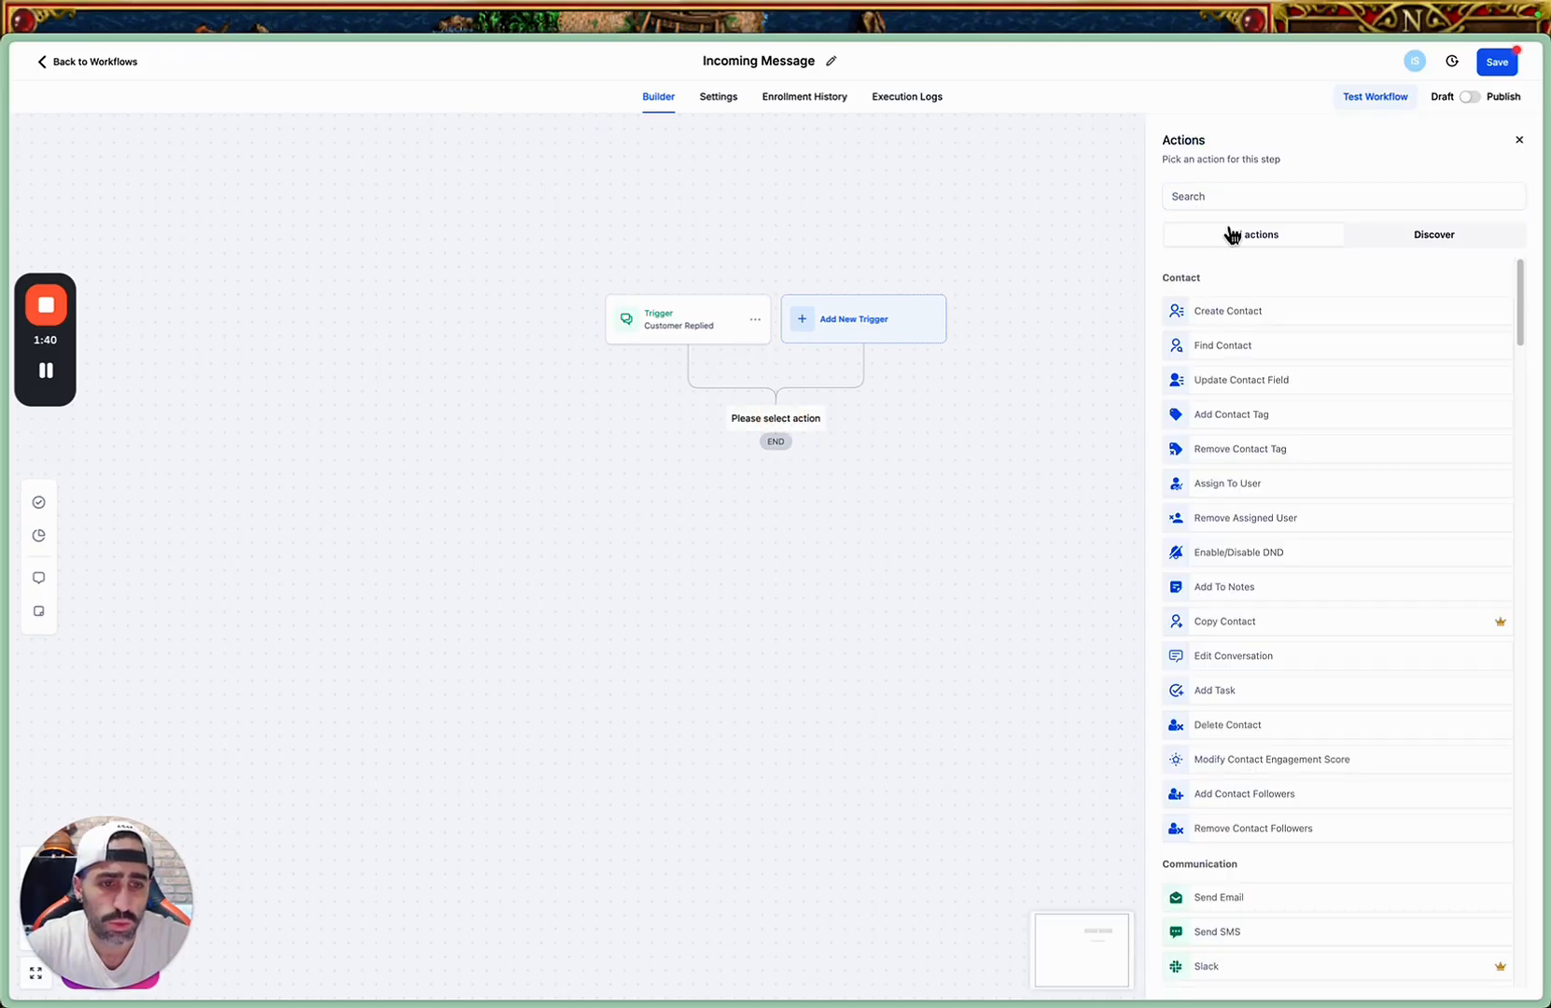
click(1518, 140)
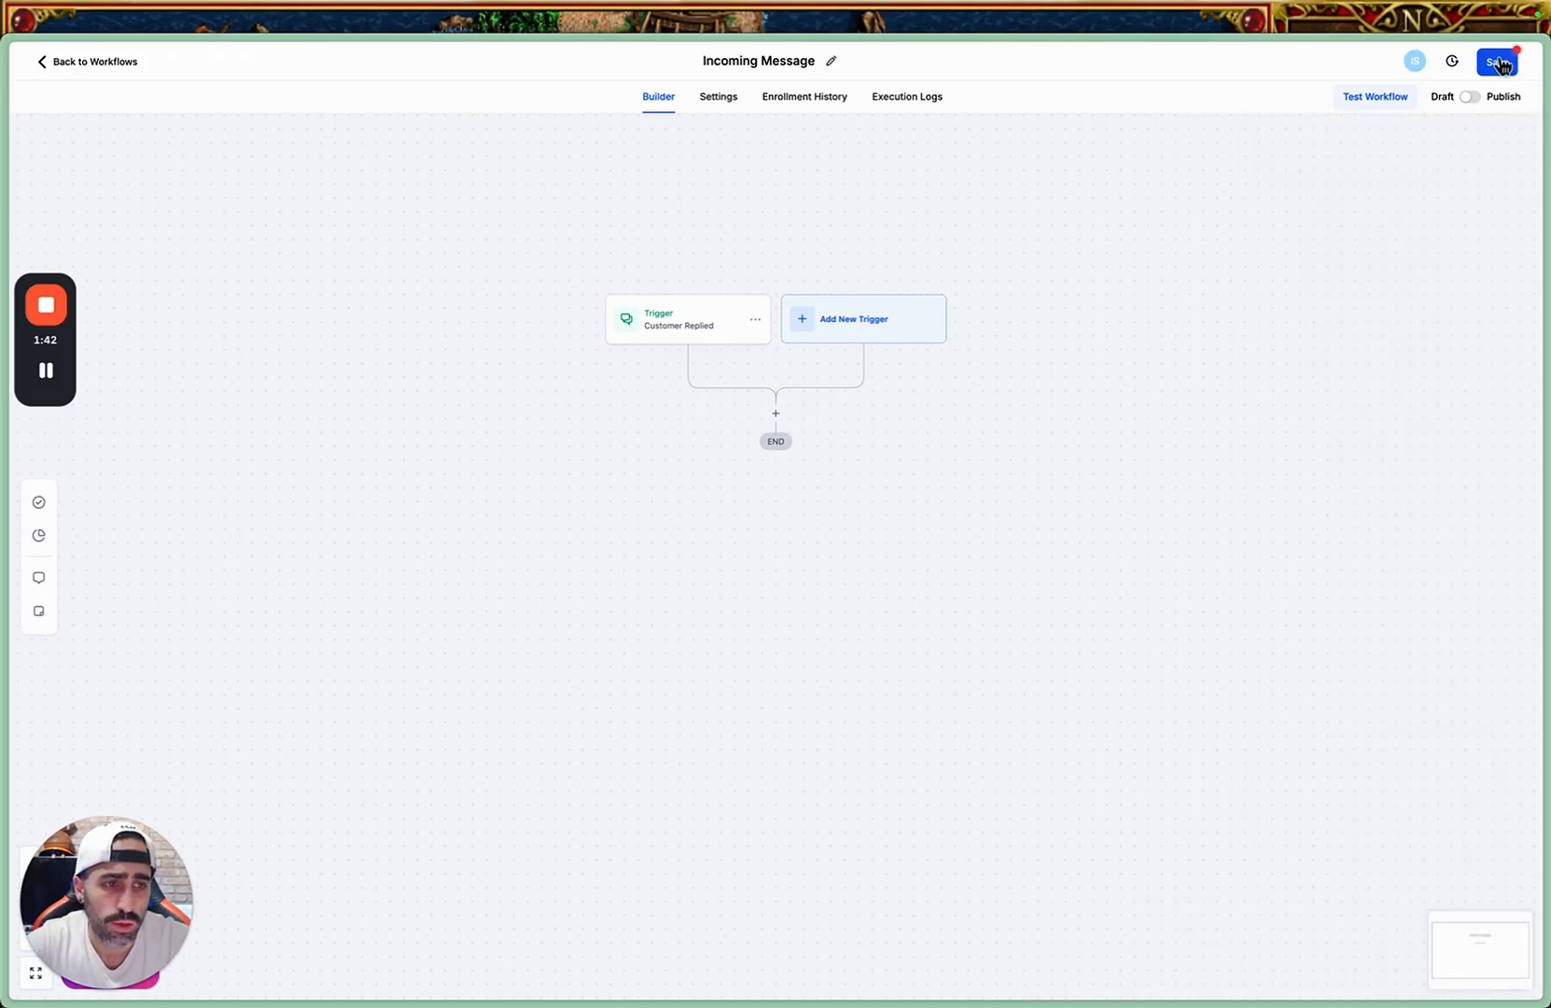
Save the Incoming Message workflow and return to the workflow list.
click(1500, 63)
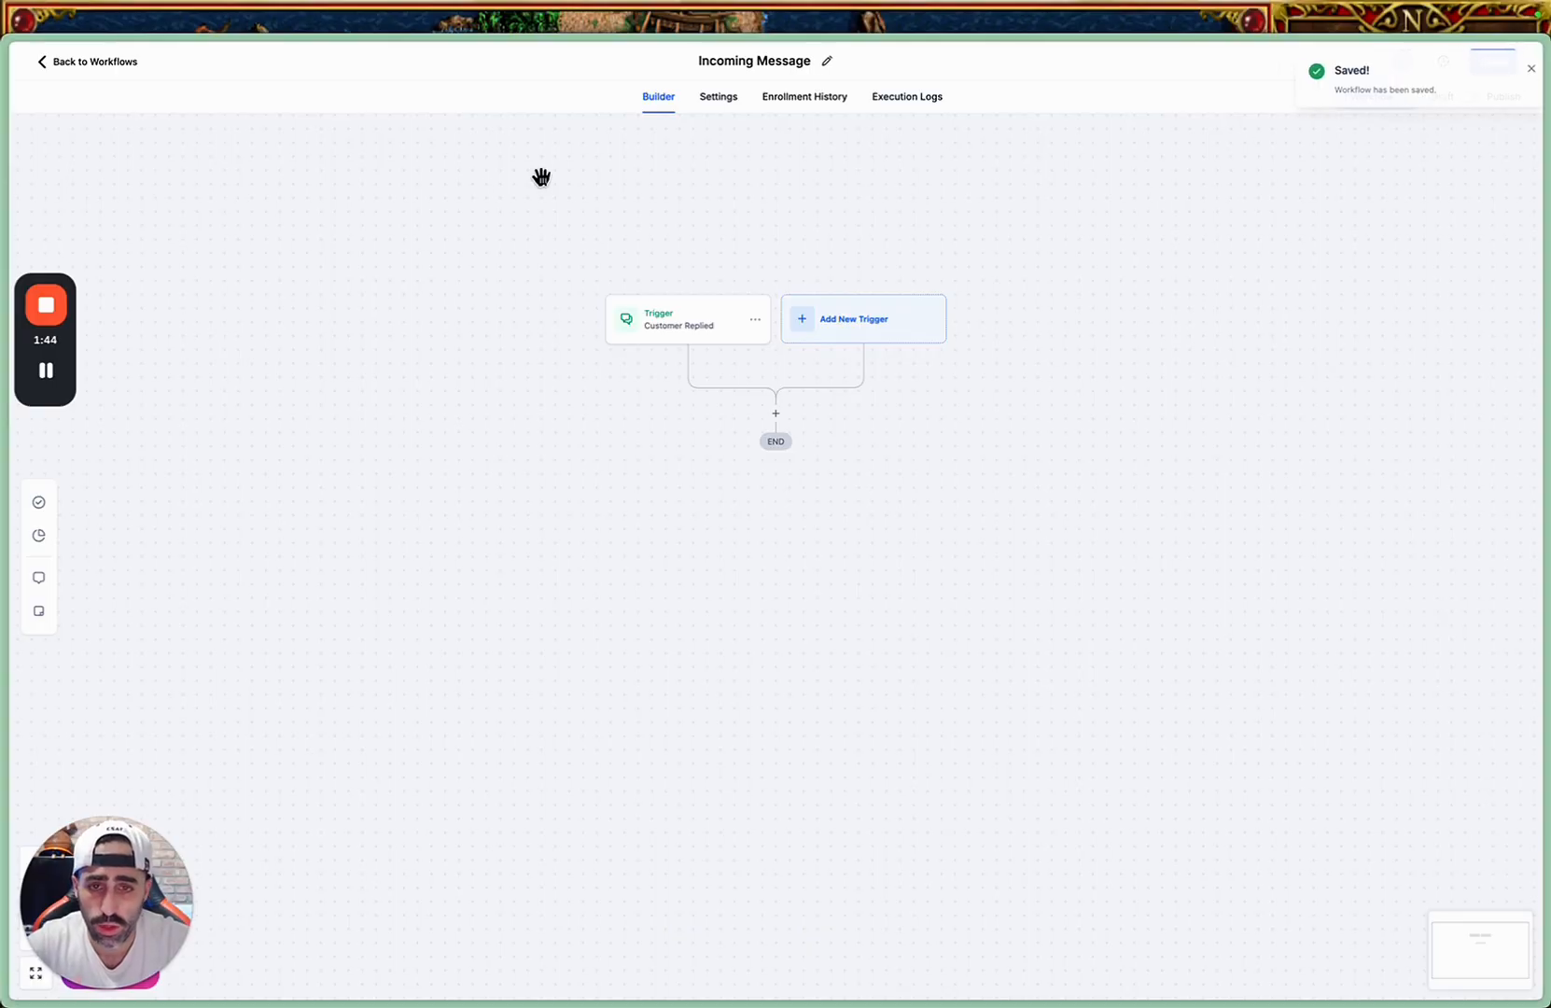
click(111, 81)
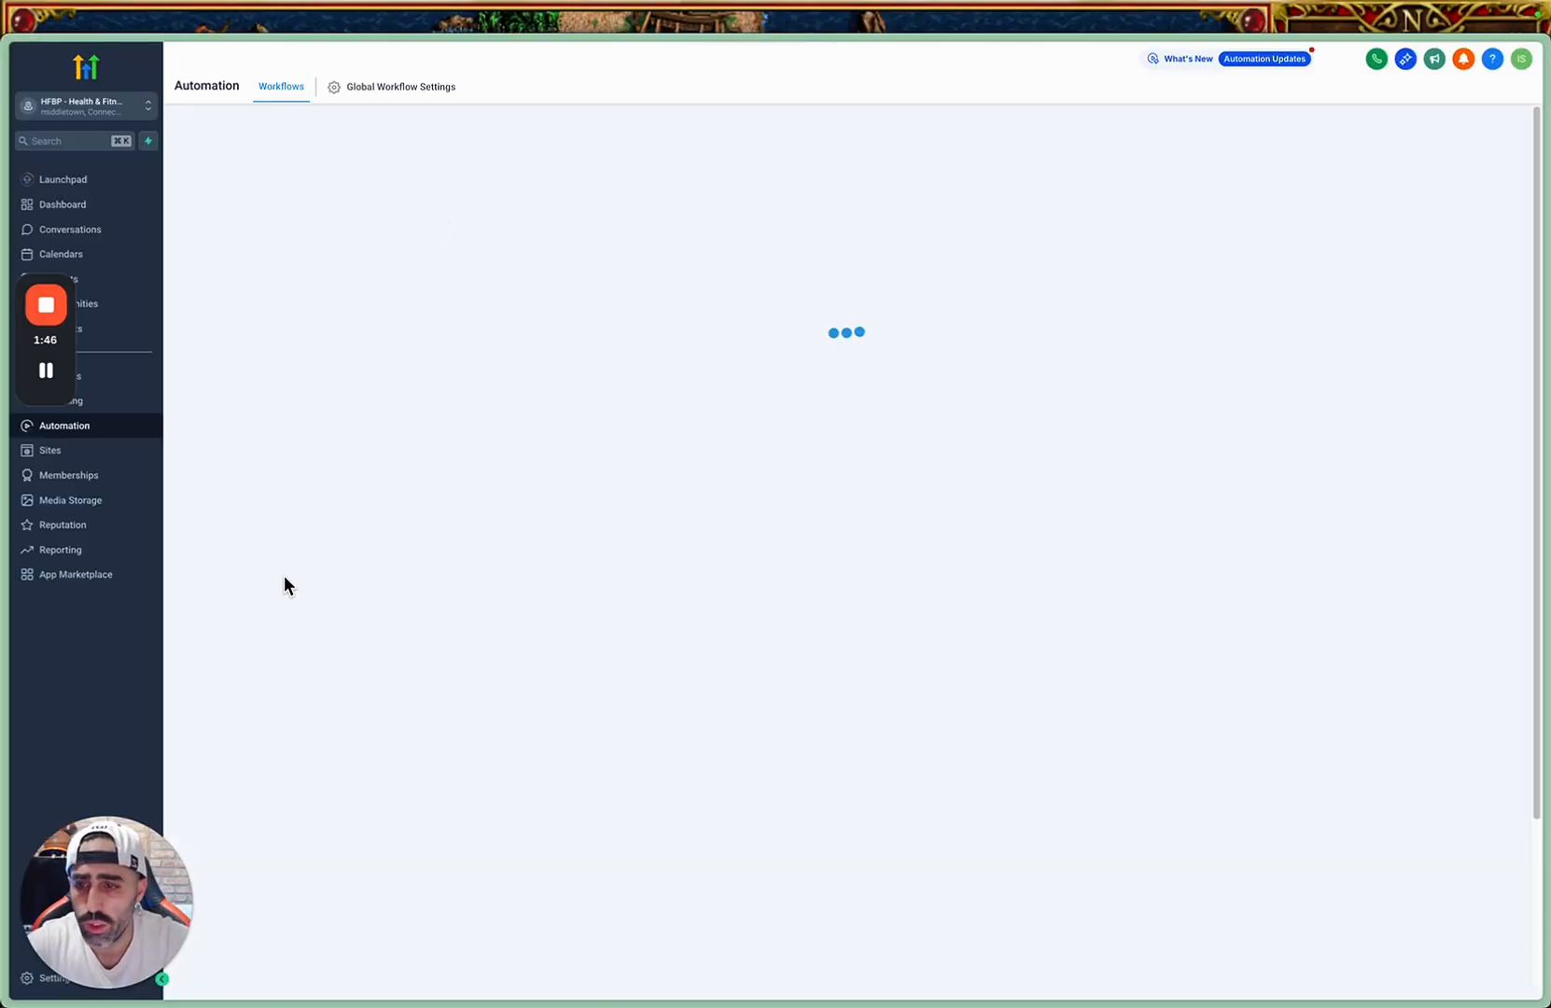
drag(102, 892, 117, 662)
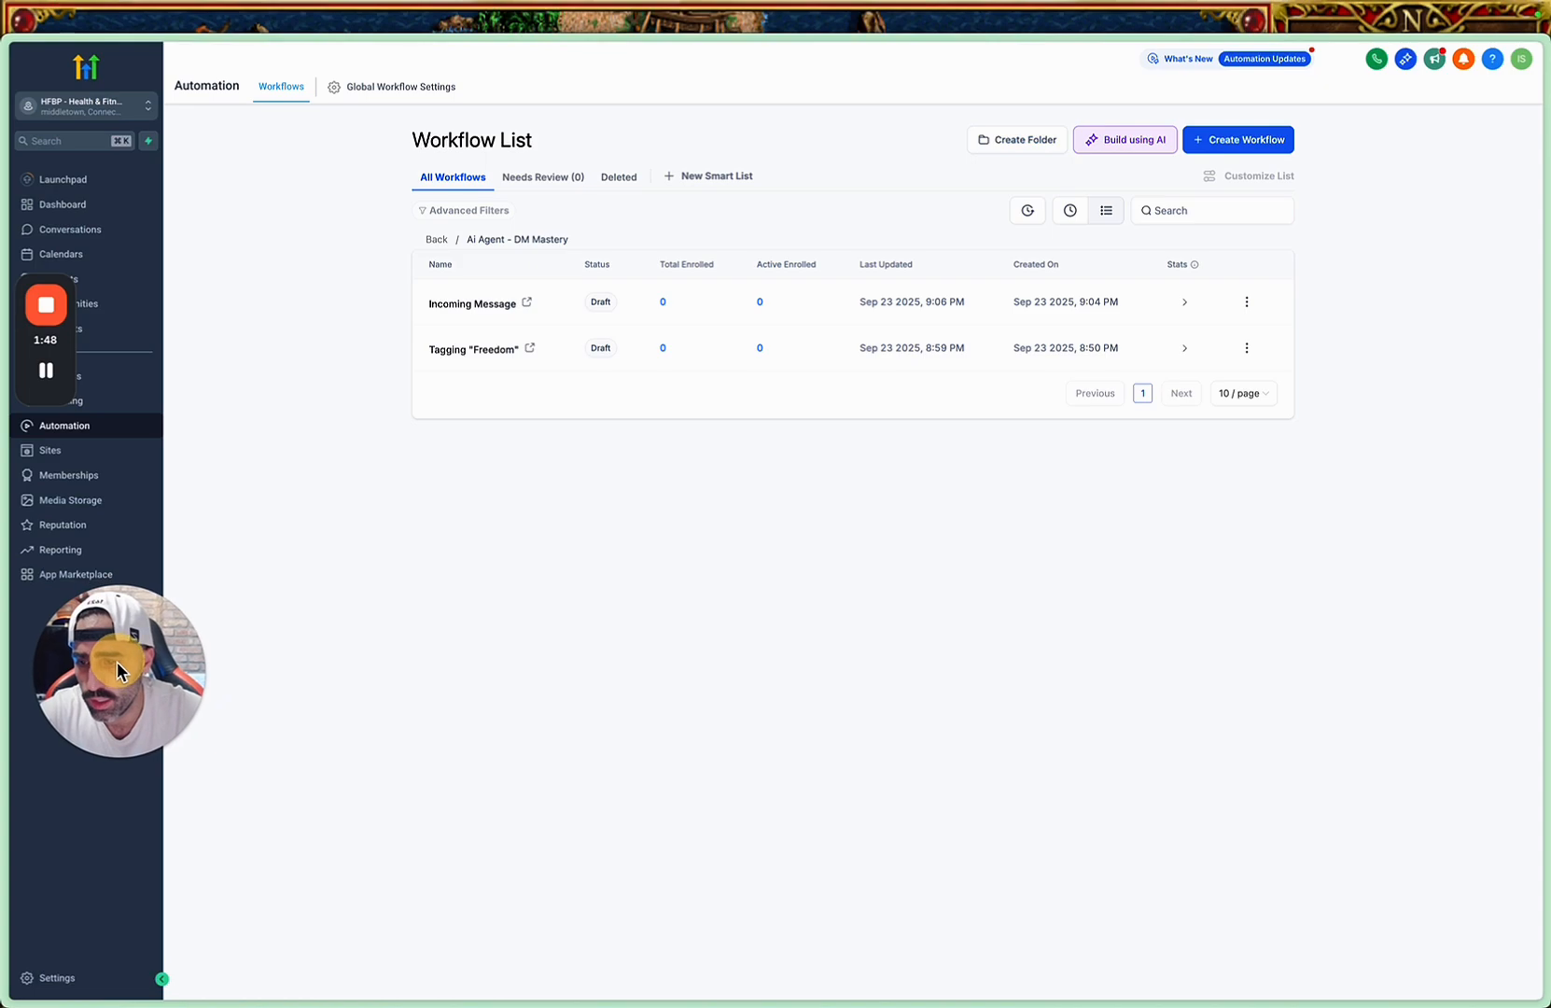
Open the Custom Fields settings and go to page 4 of the list of all fields.
click(48, 977)
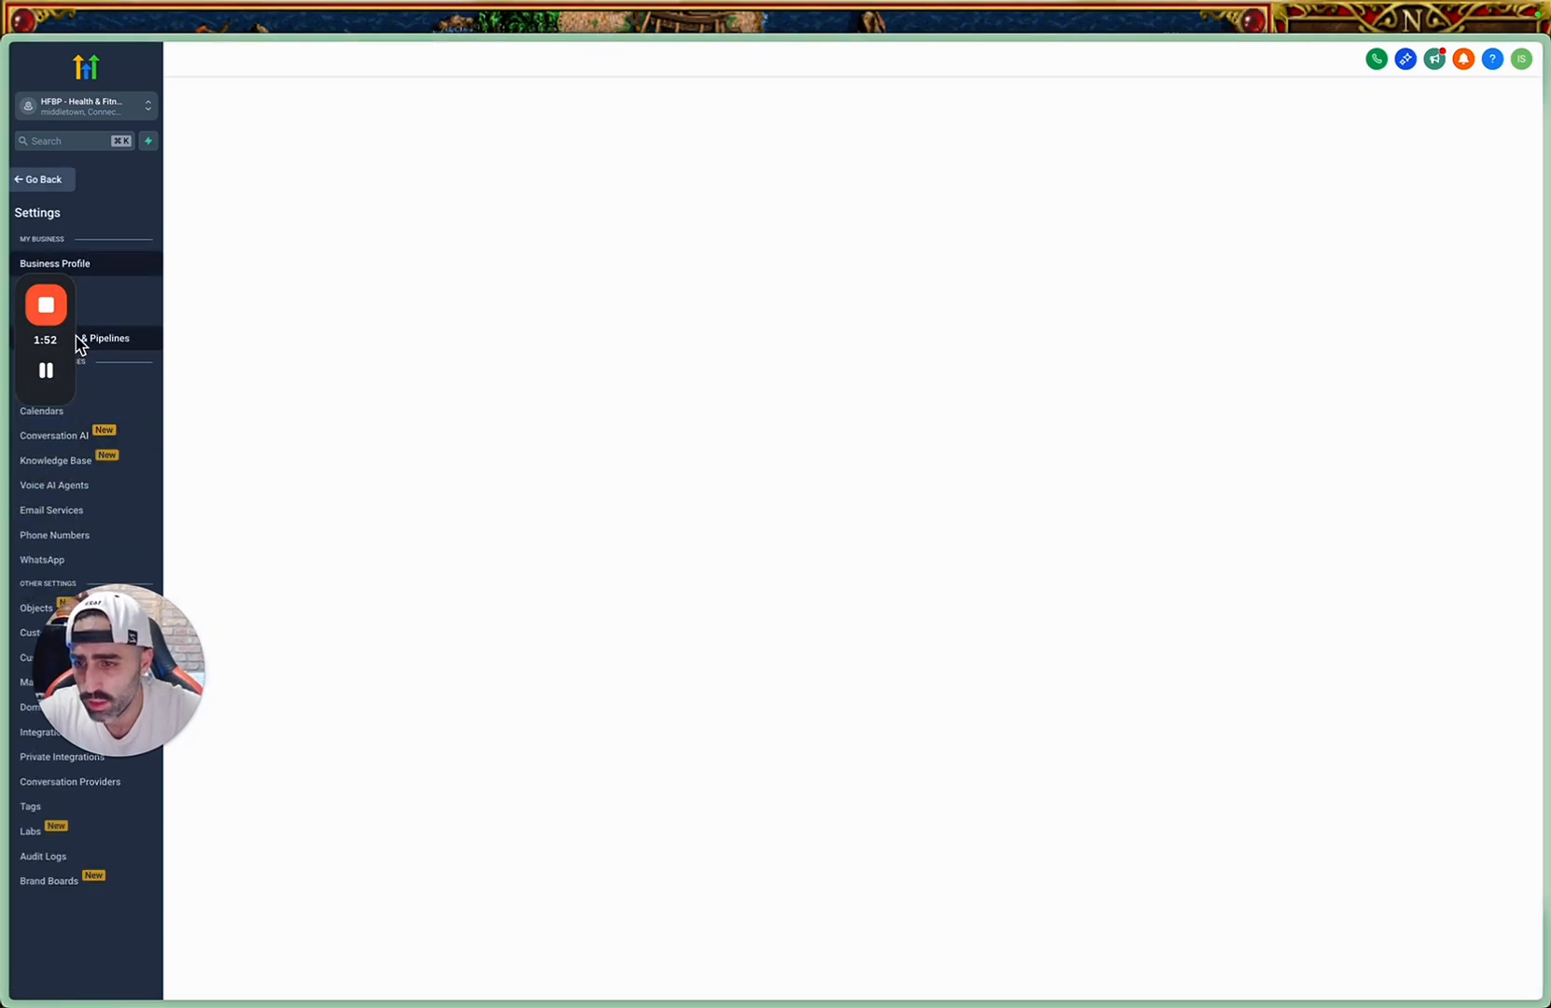
drag(71, 331, 82, 280)
drag(91, 645, 106, 842)
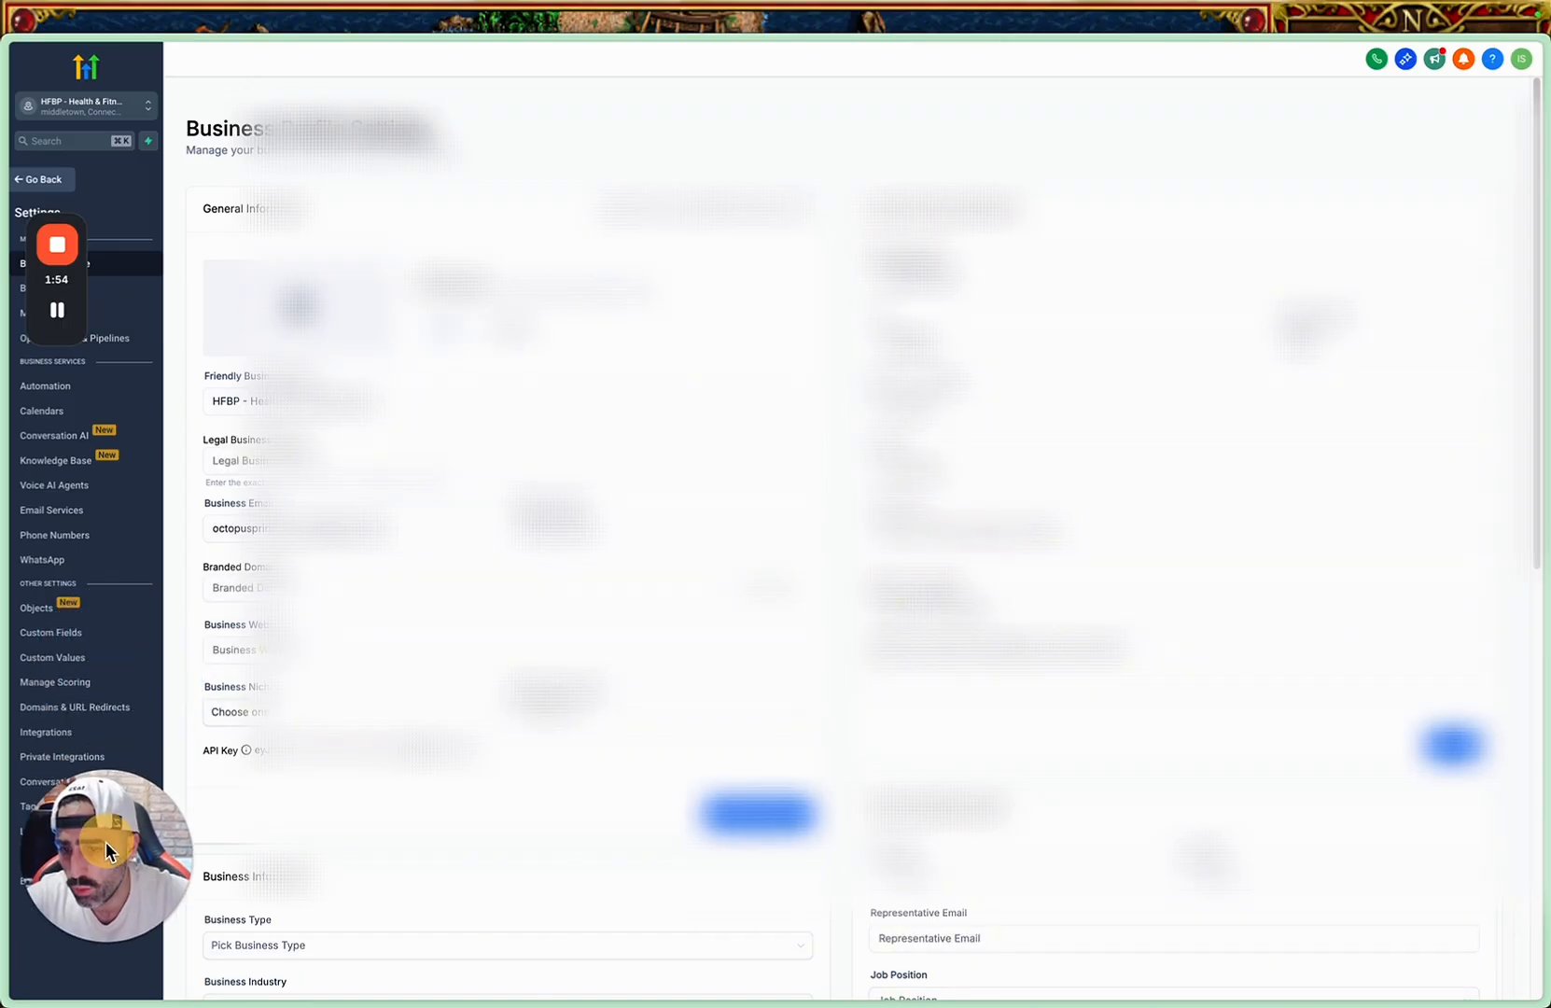
click(62, 641)
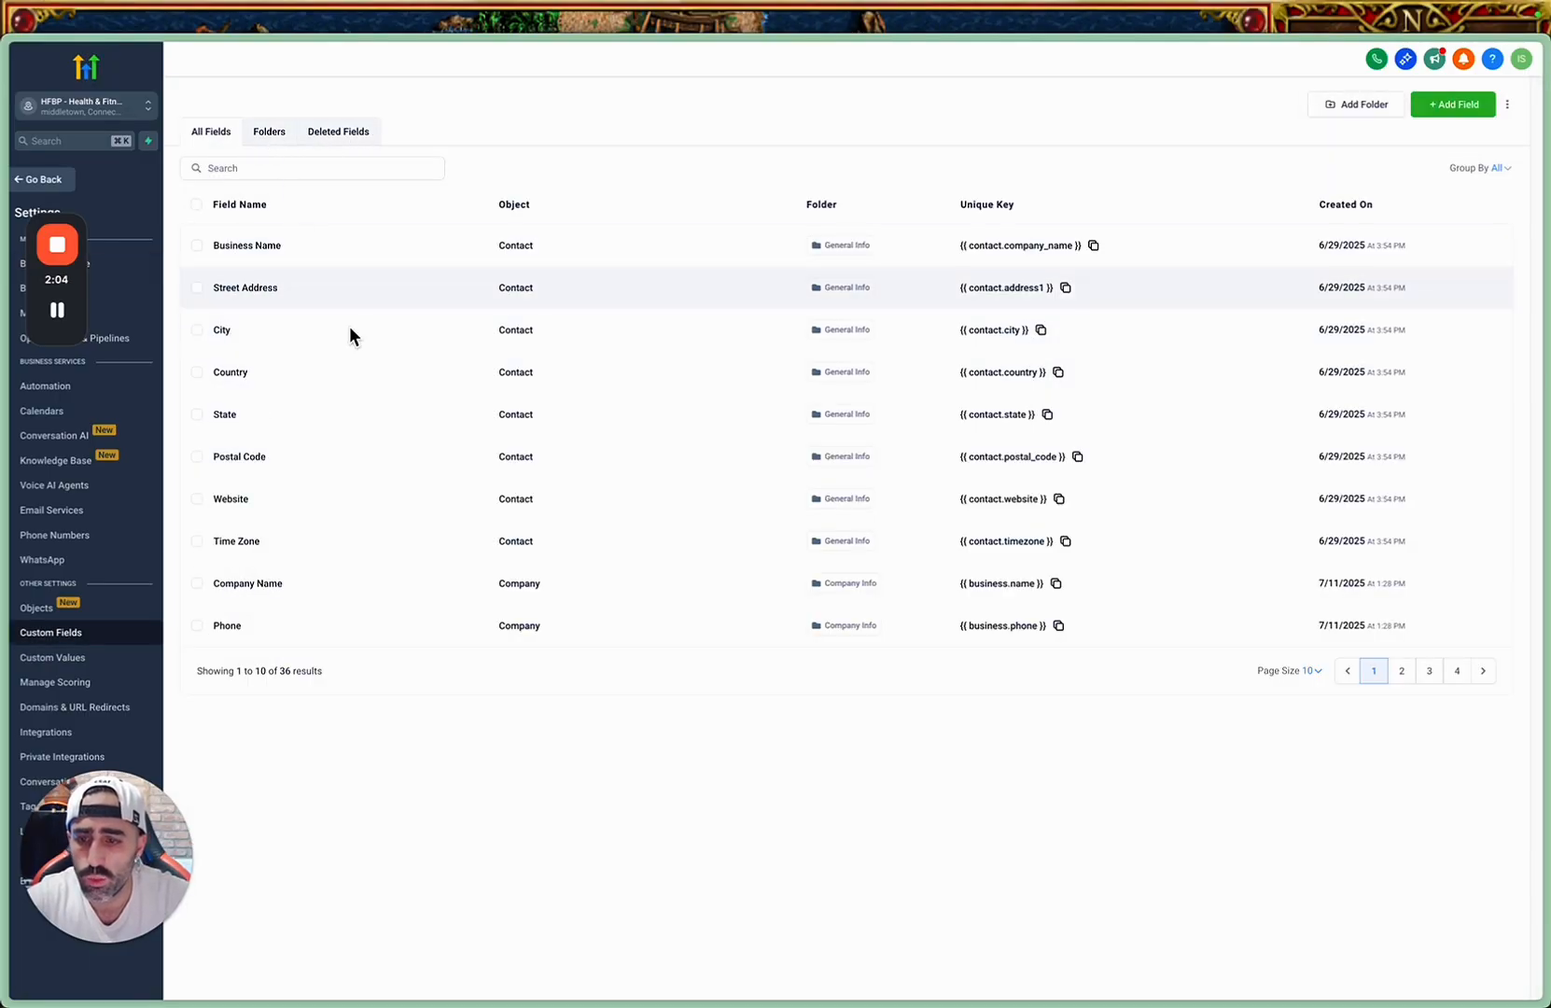
click(270, 133)
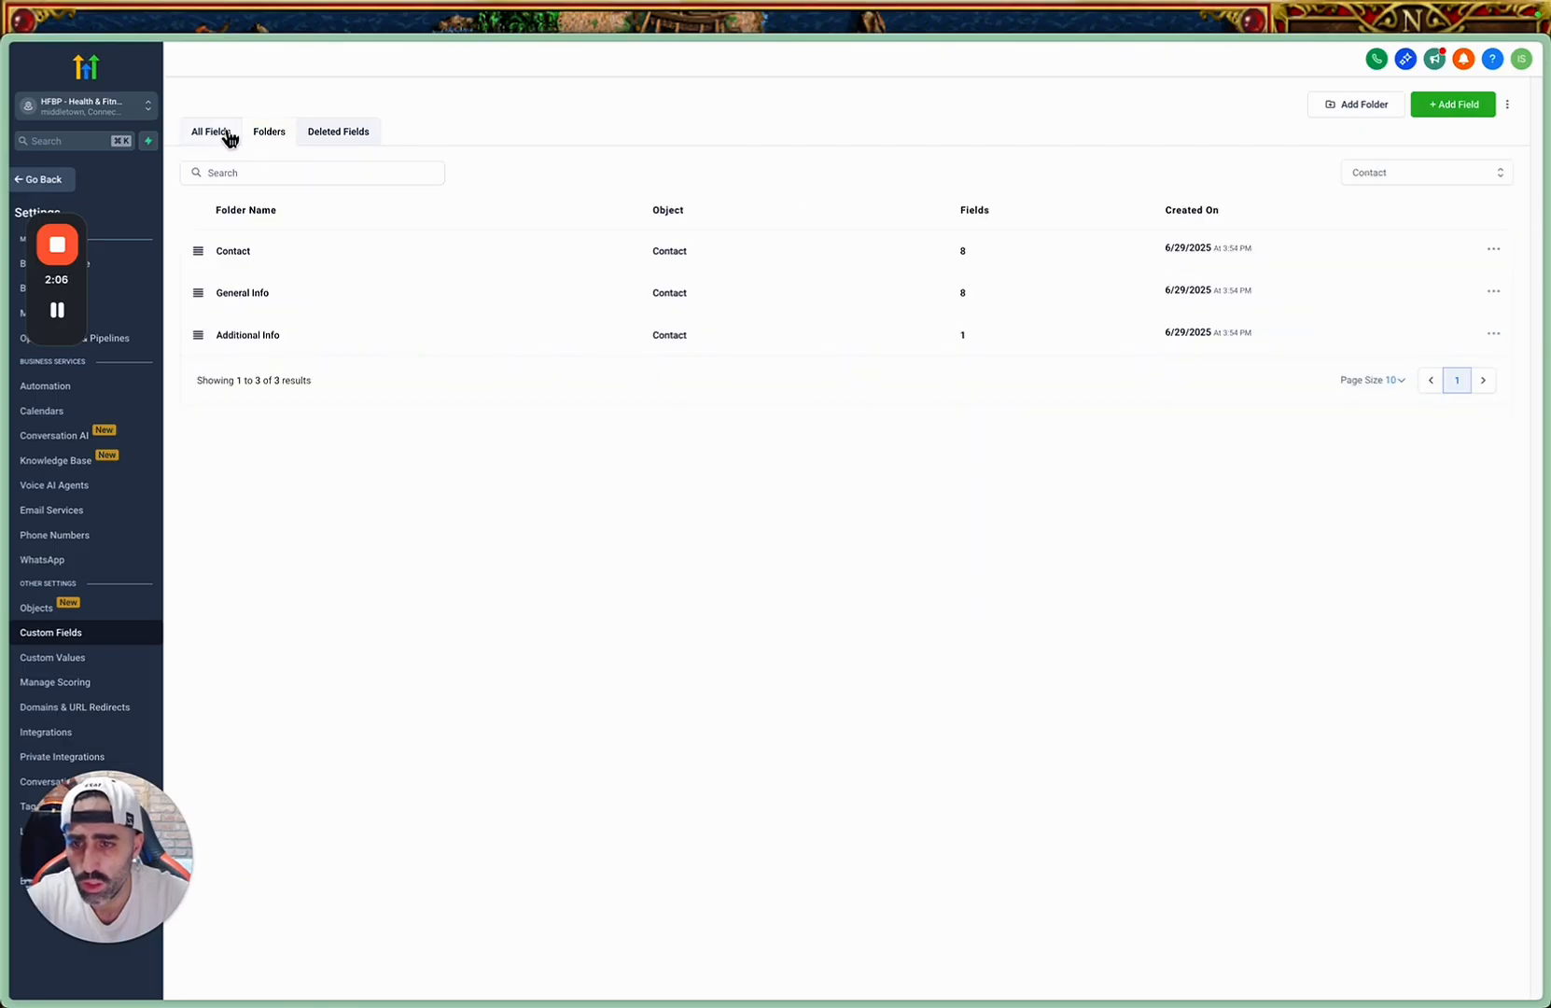
click(213, 133)
click(1455, 665)
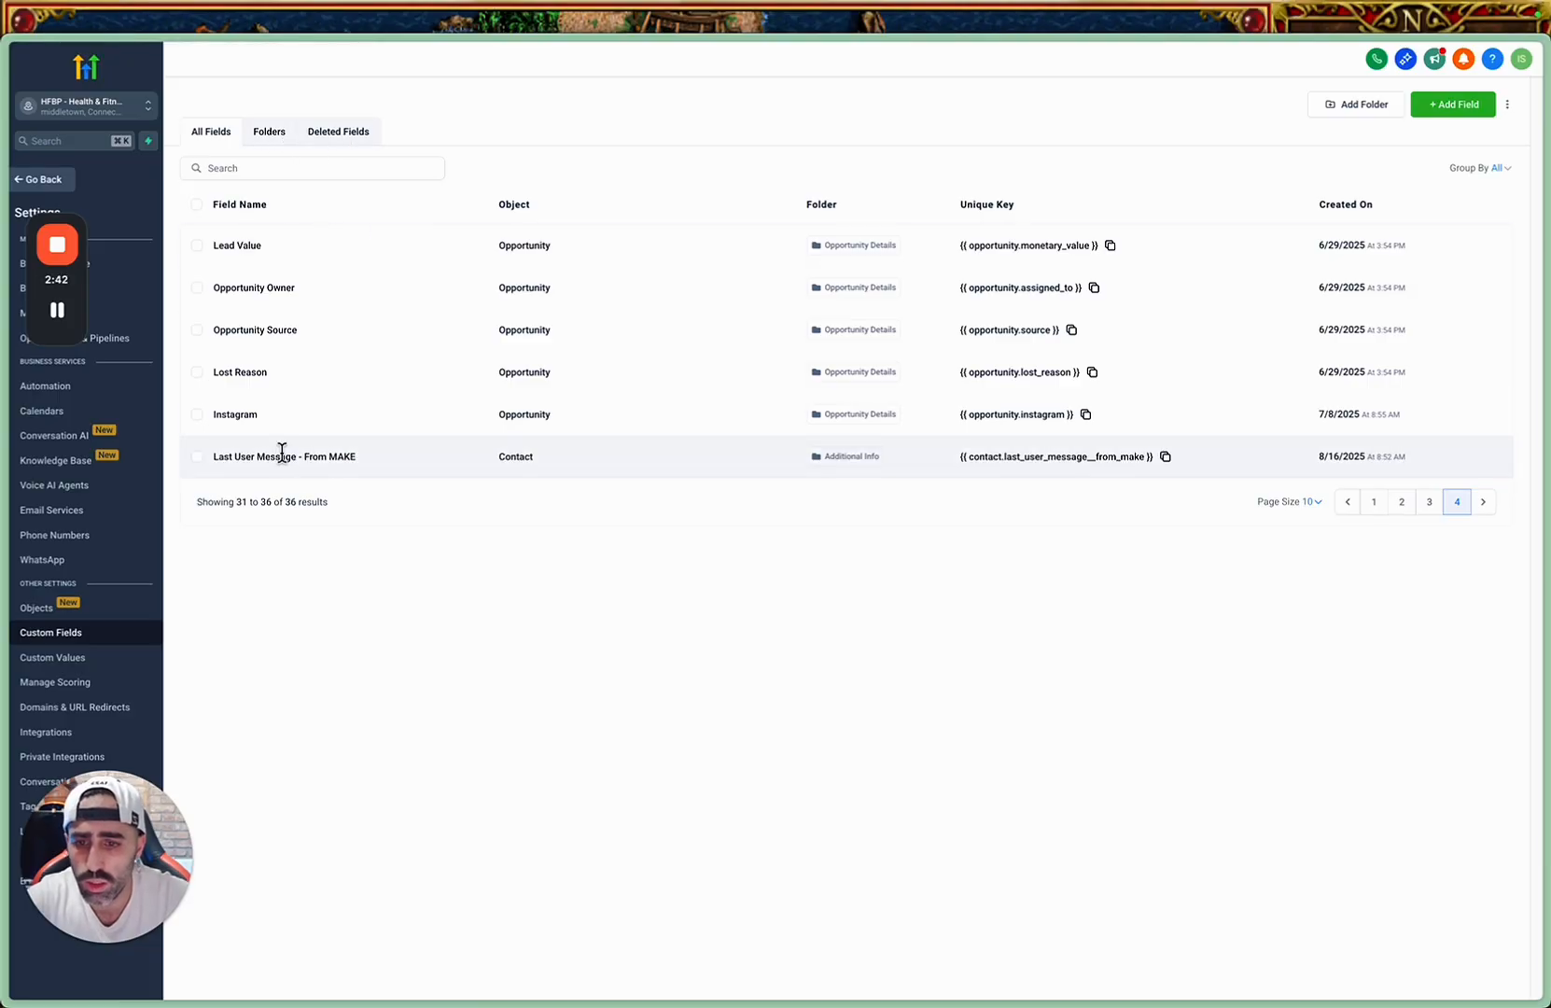
Start a new custom field and choose Multi Line as its type.
click(1454, 104)
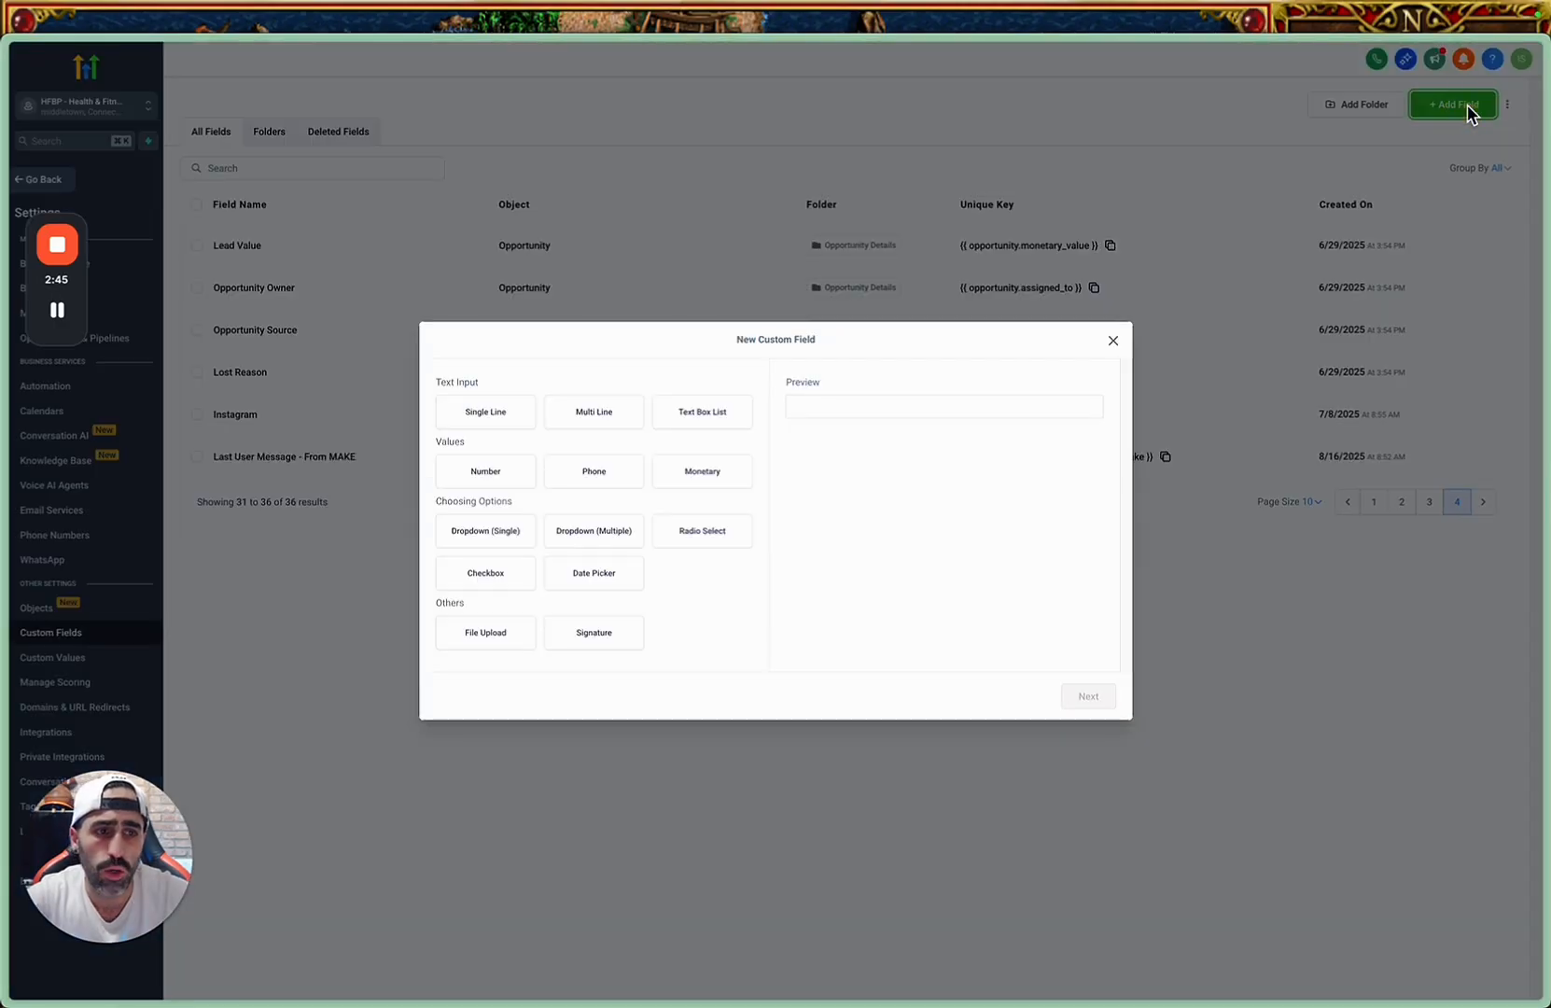
click(605, 412)
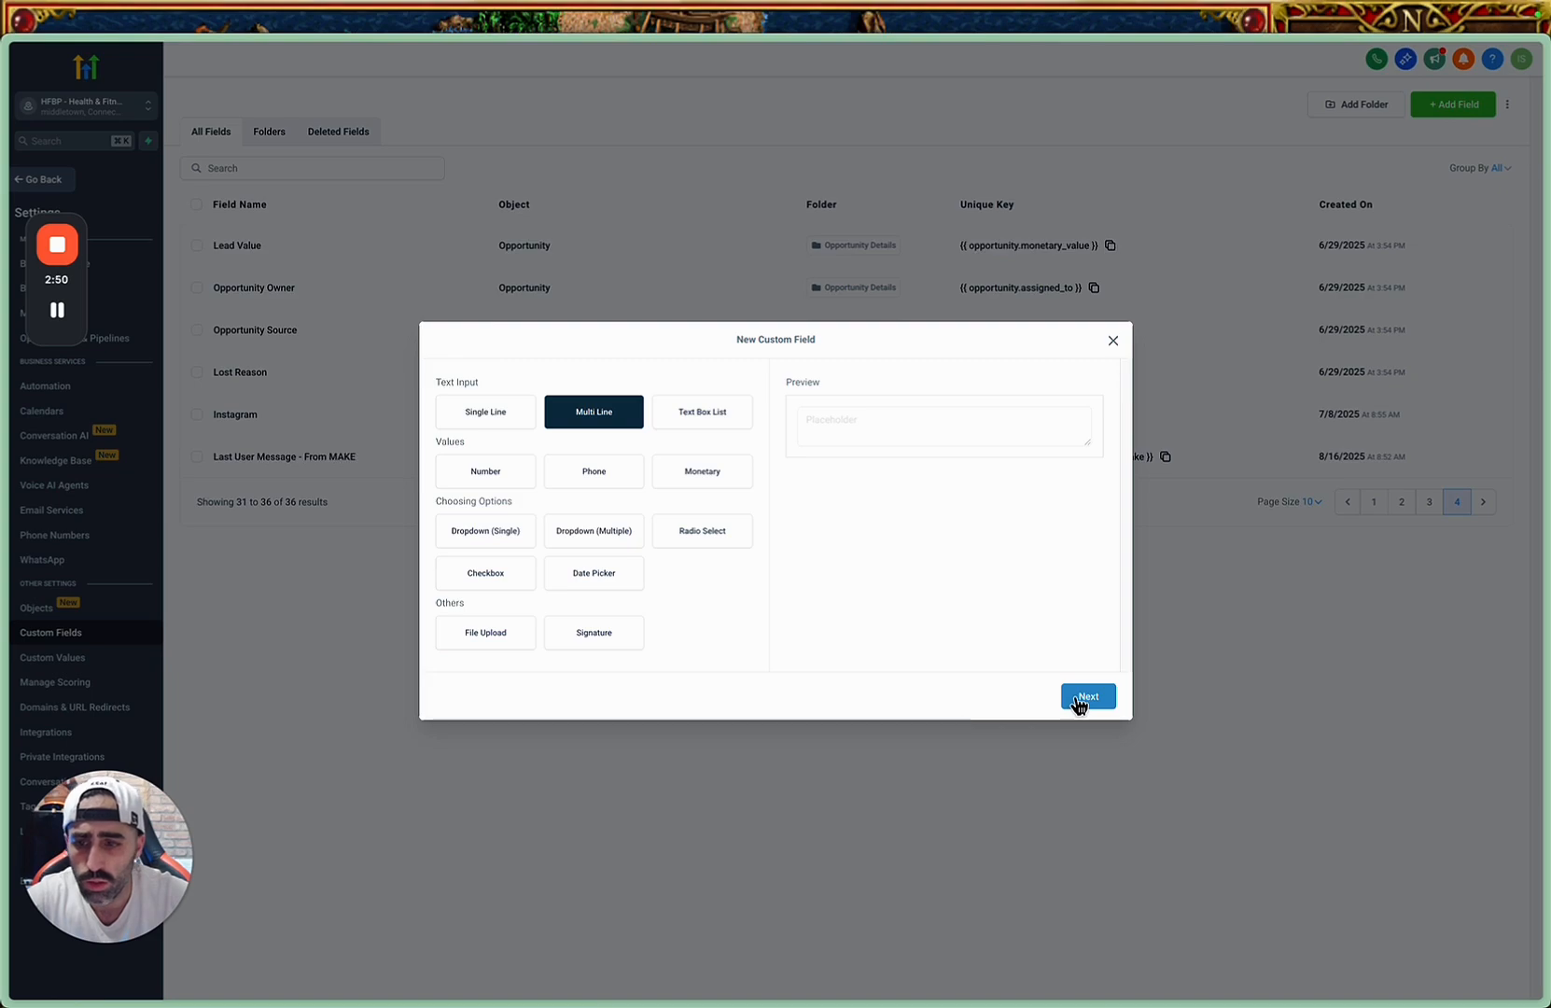
Draft the text "First user message - to make" in the browser's search prompt, cut it for reuse and dismiss the prompt.
key(super+t)
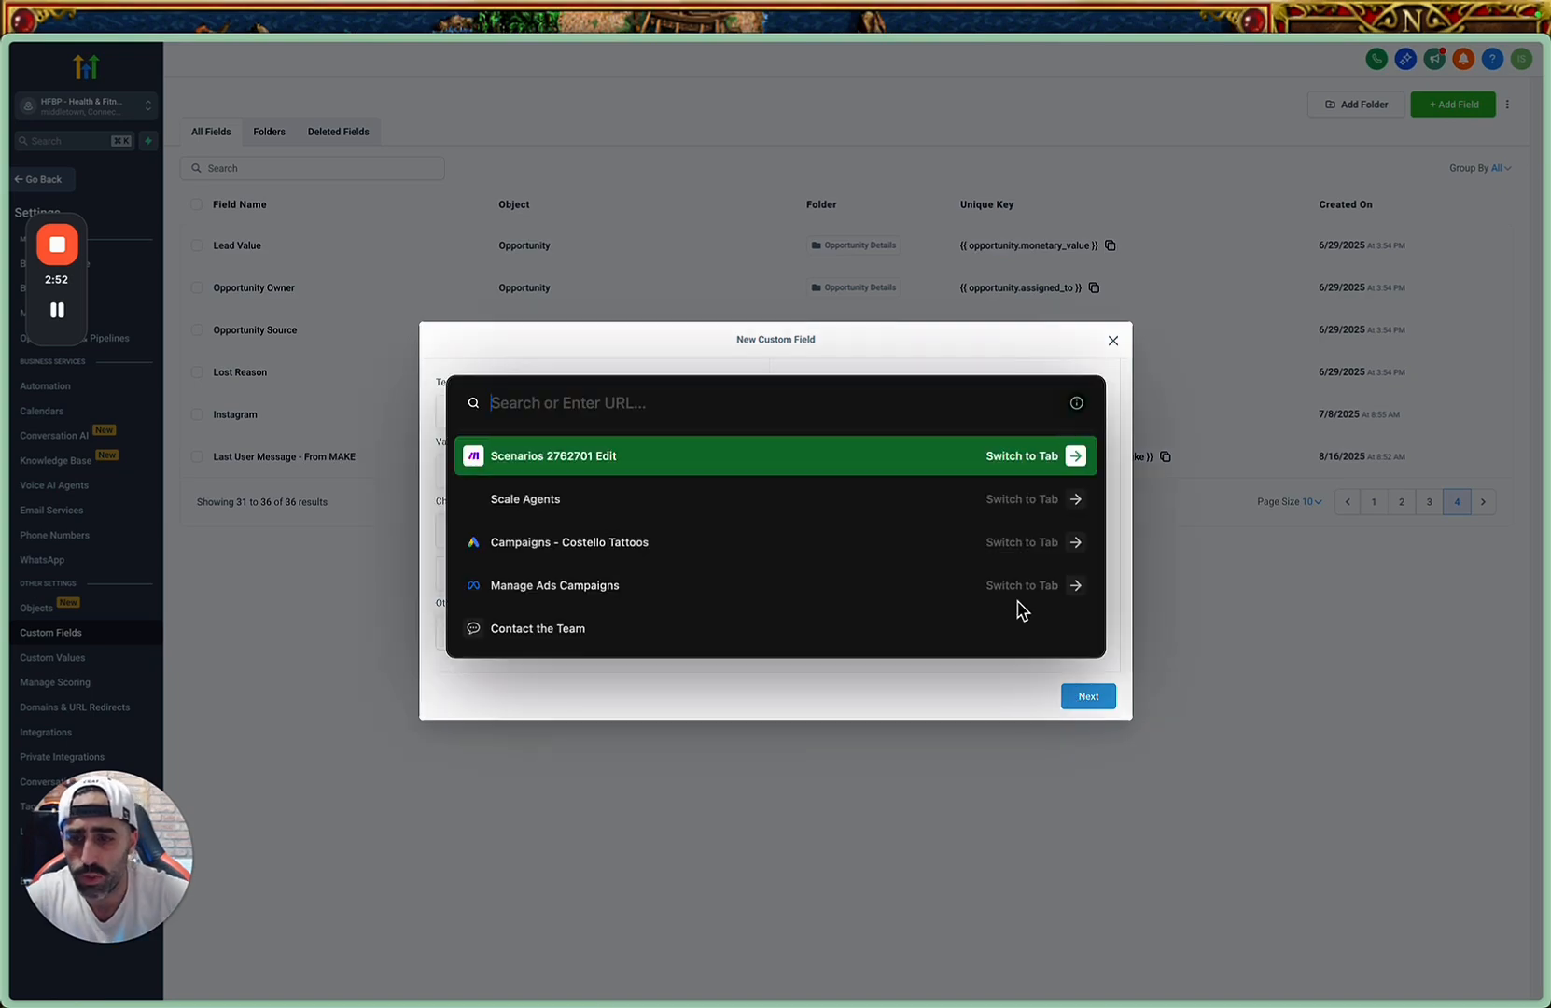
text(last)
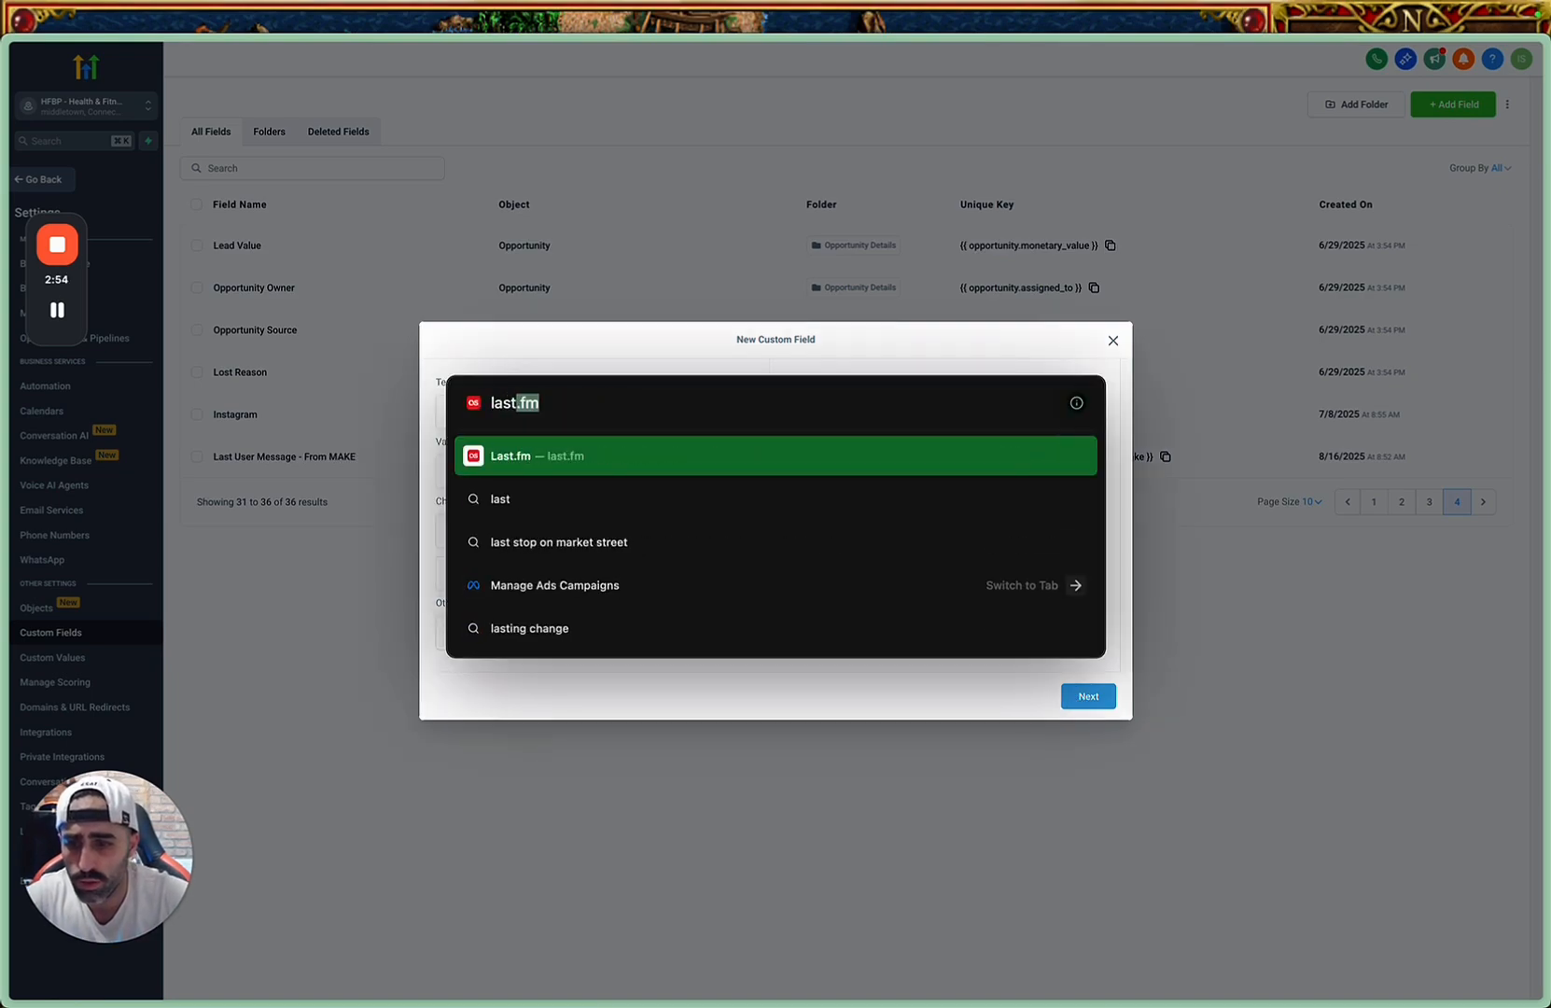
text( us)
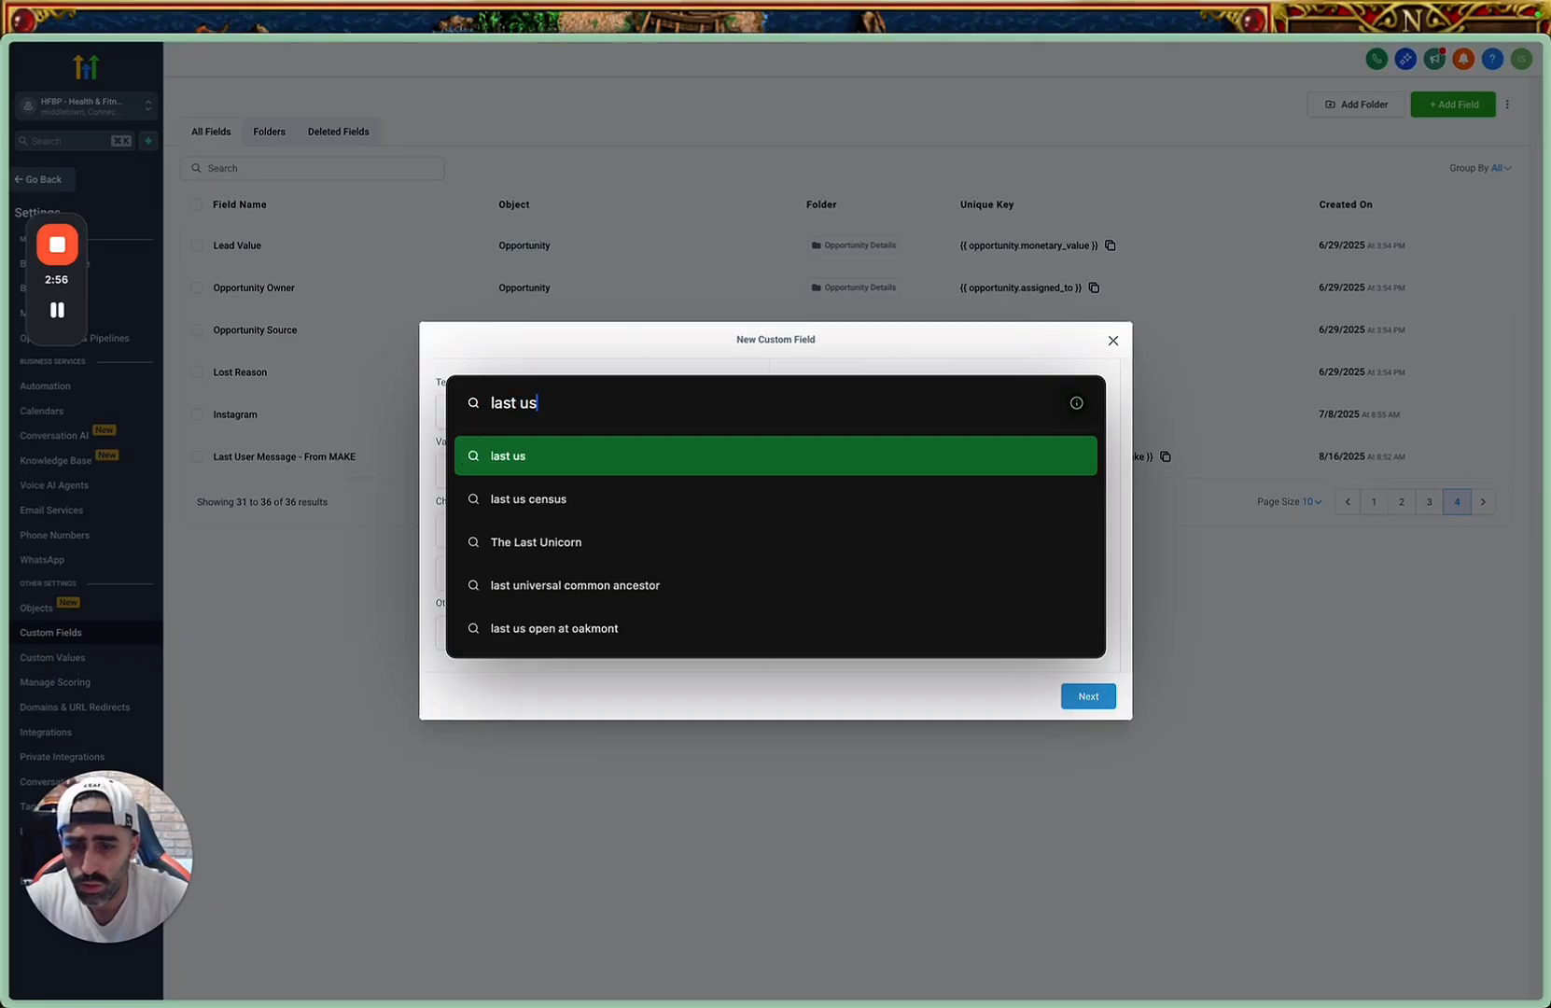
text(er mess)
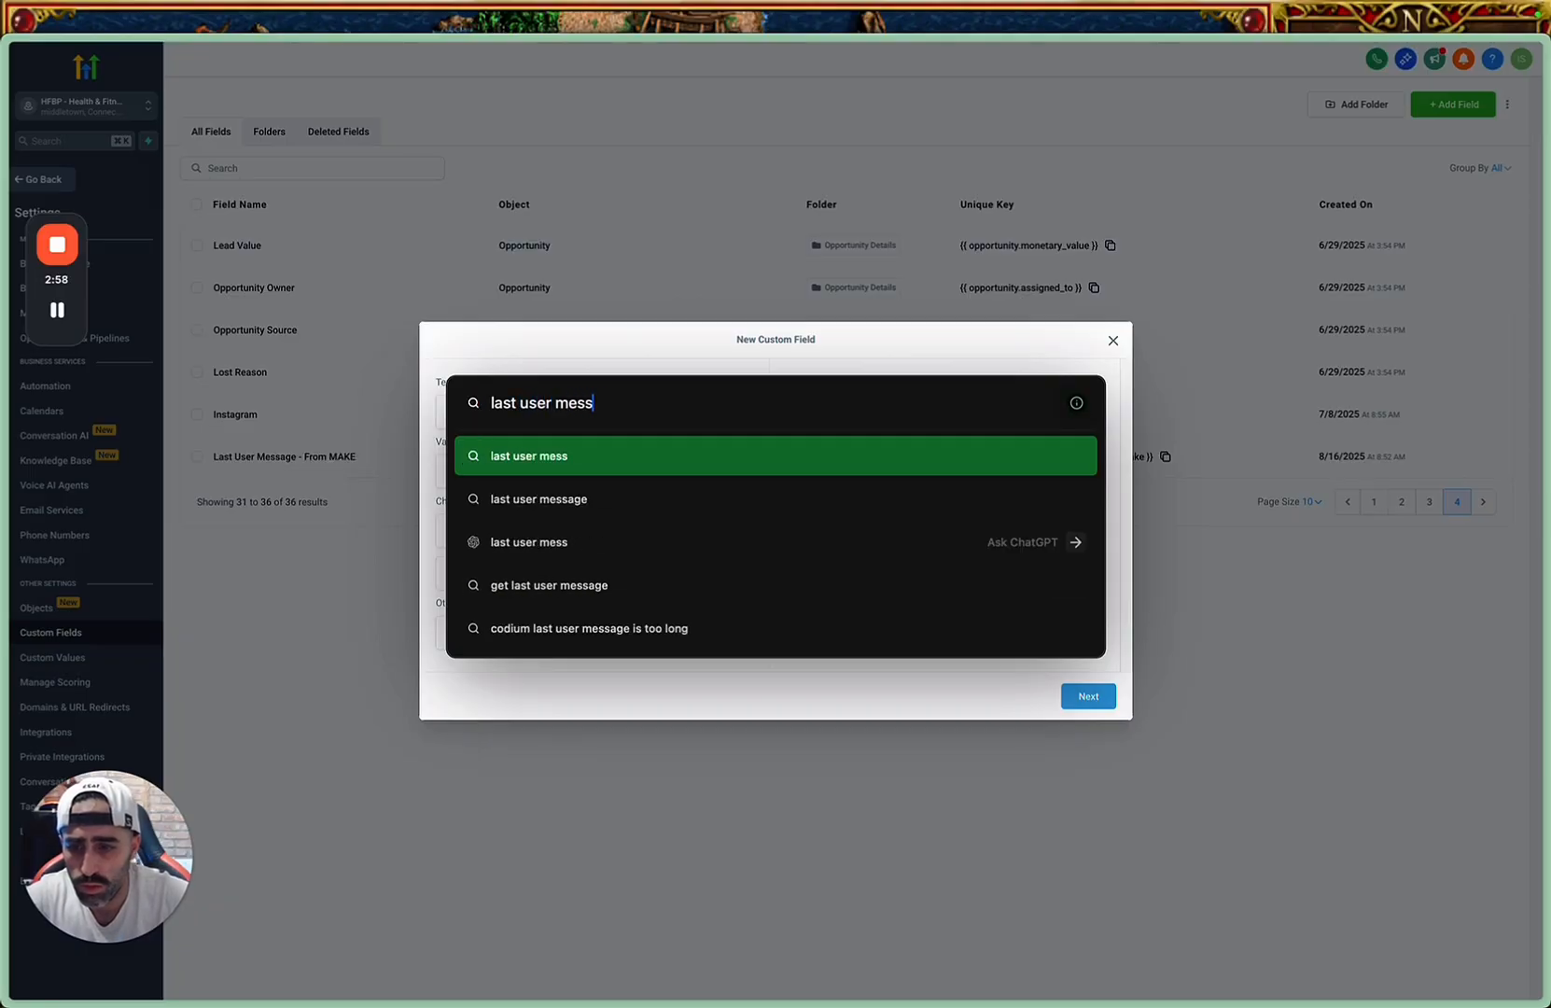
text(age - to make)
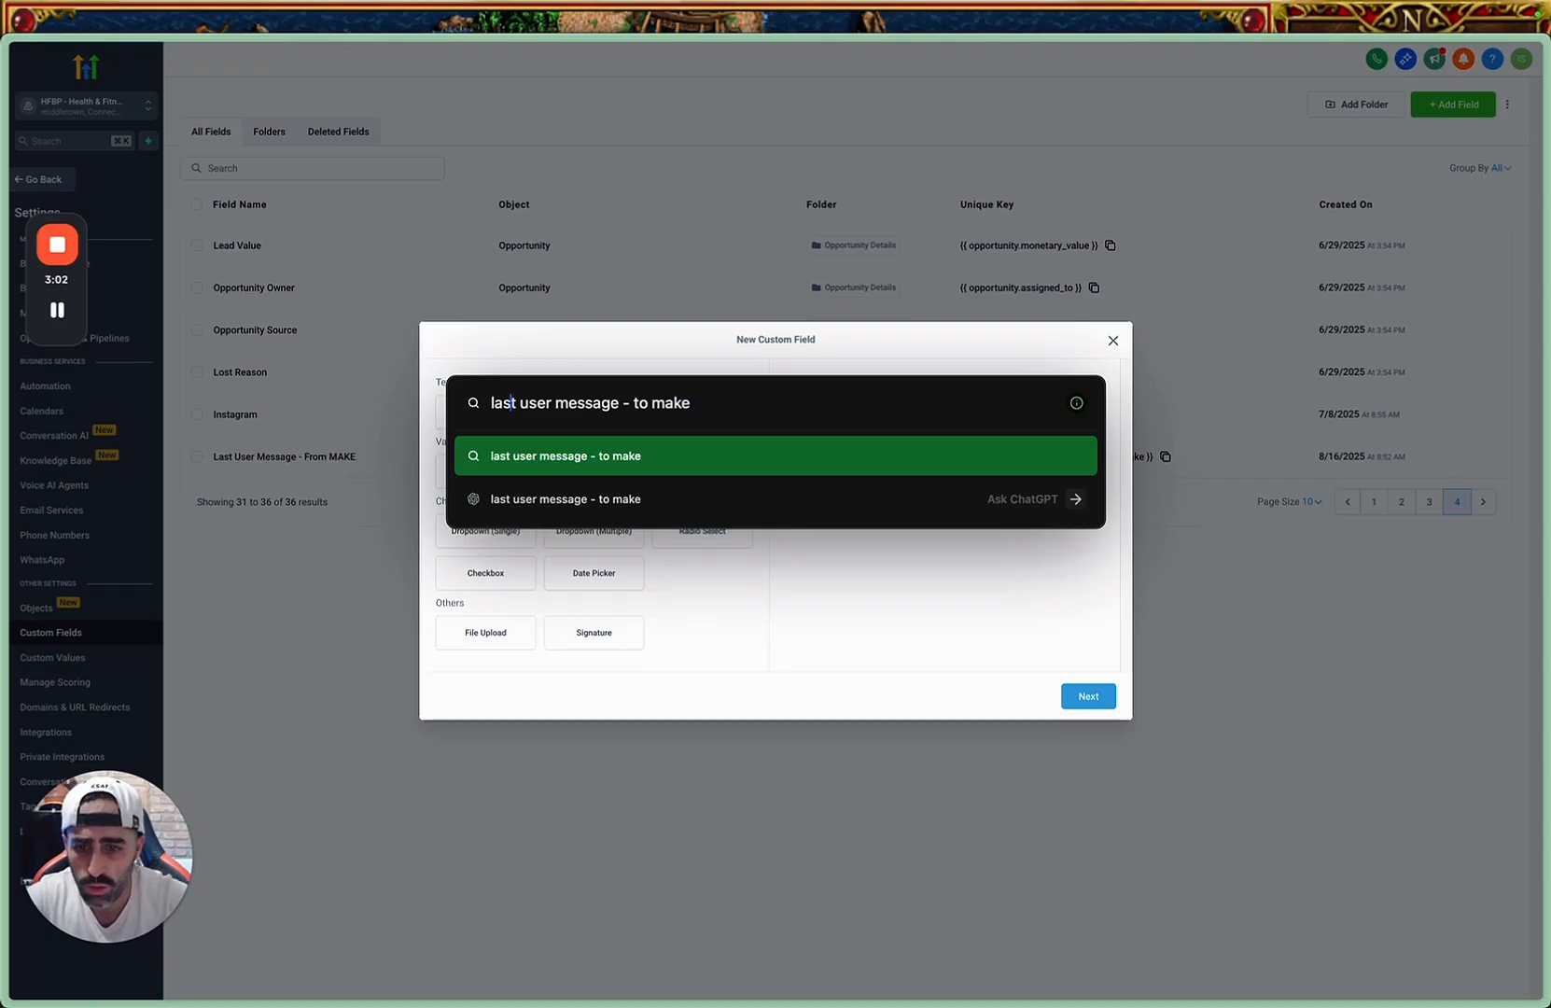
text(First)
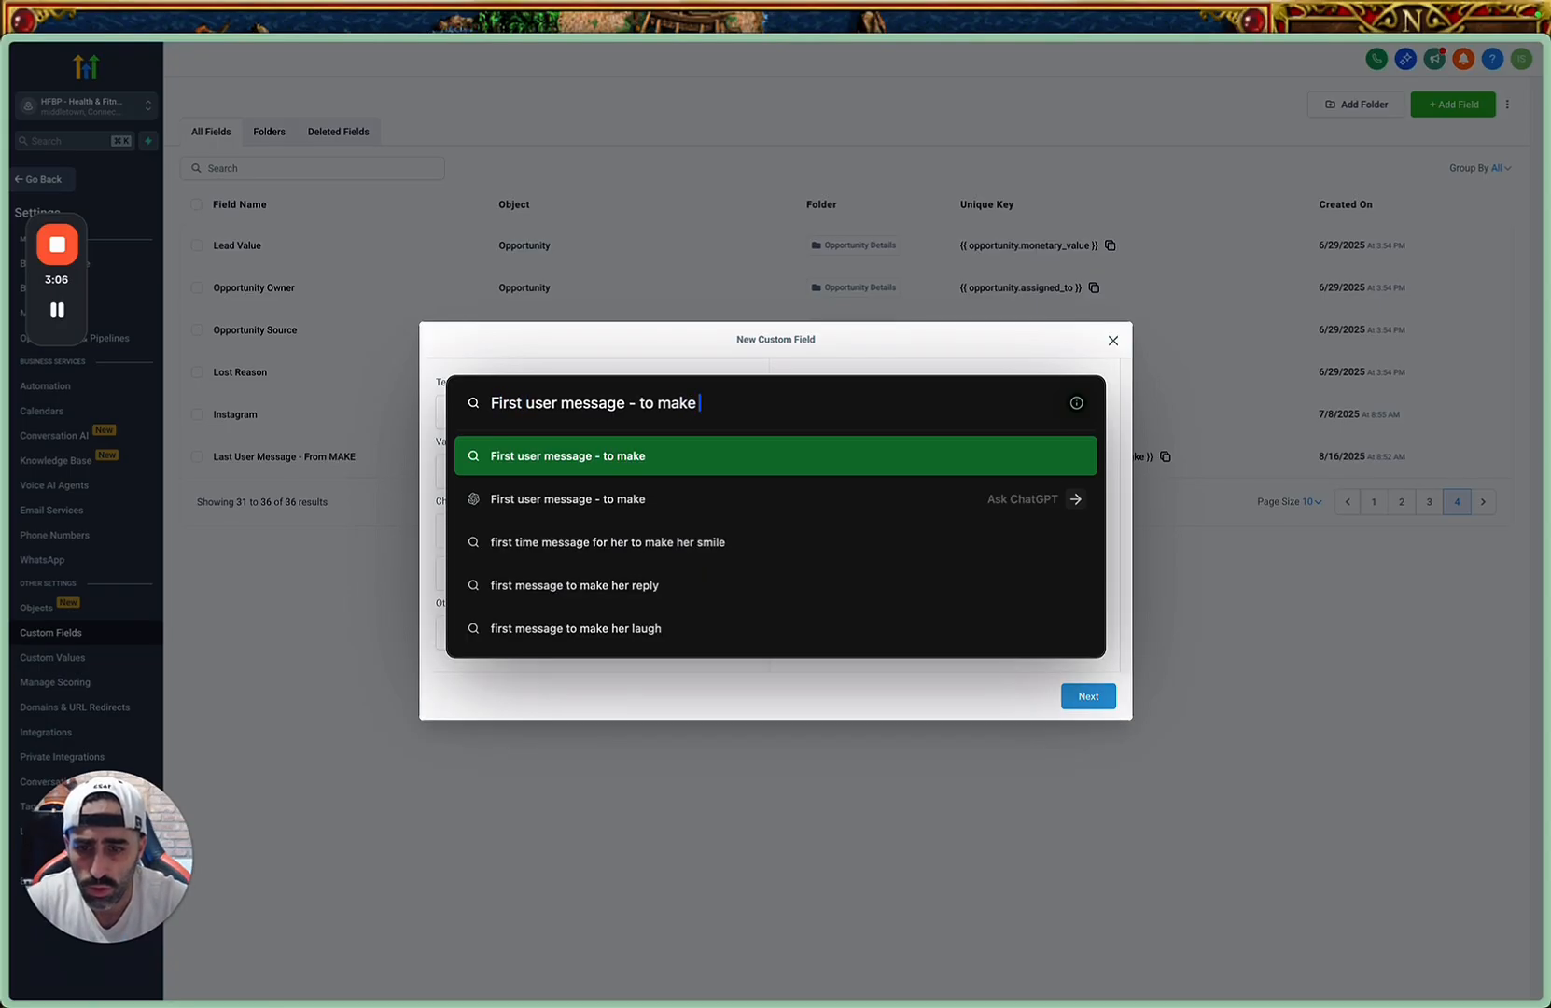
key(super+a)
key(super+c)
key(BackSpace)
key(Escape)
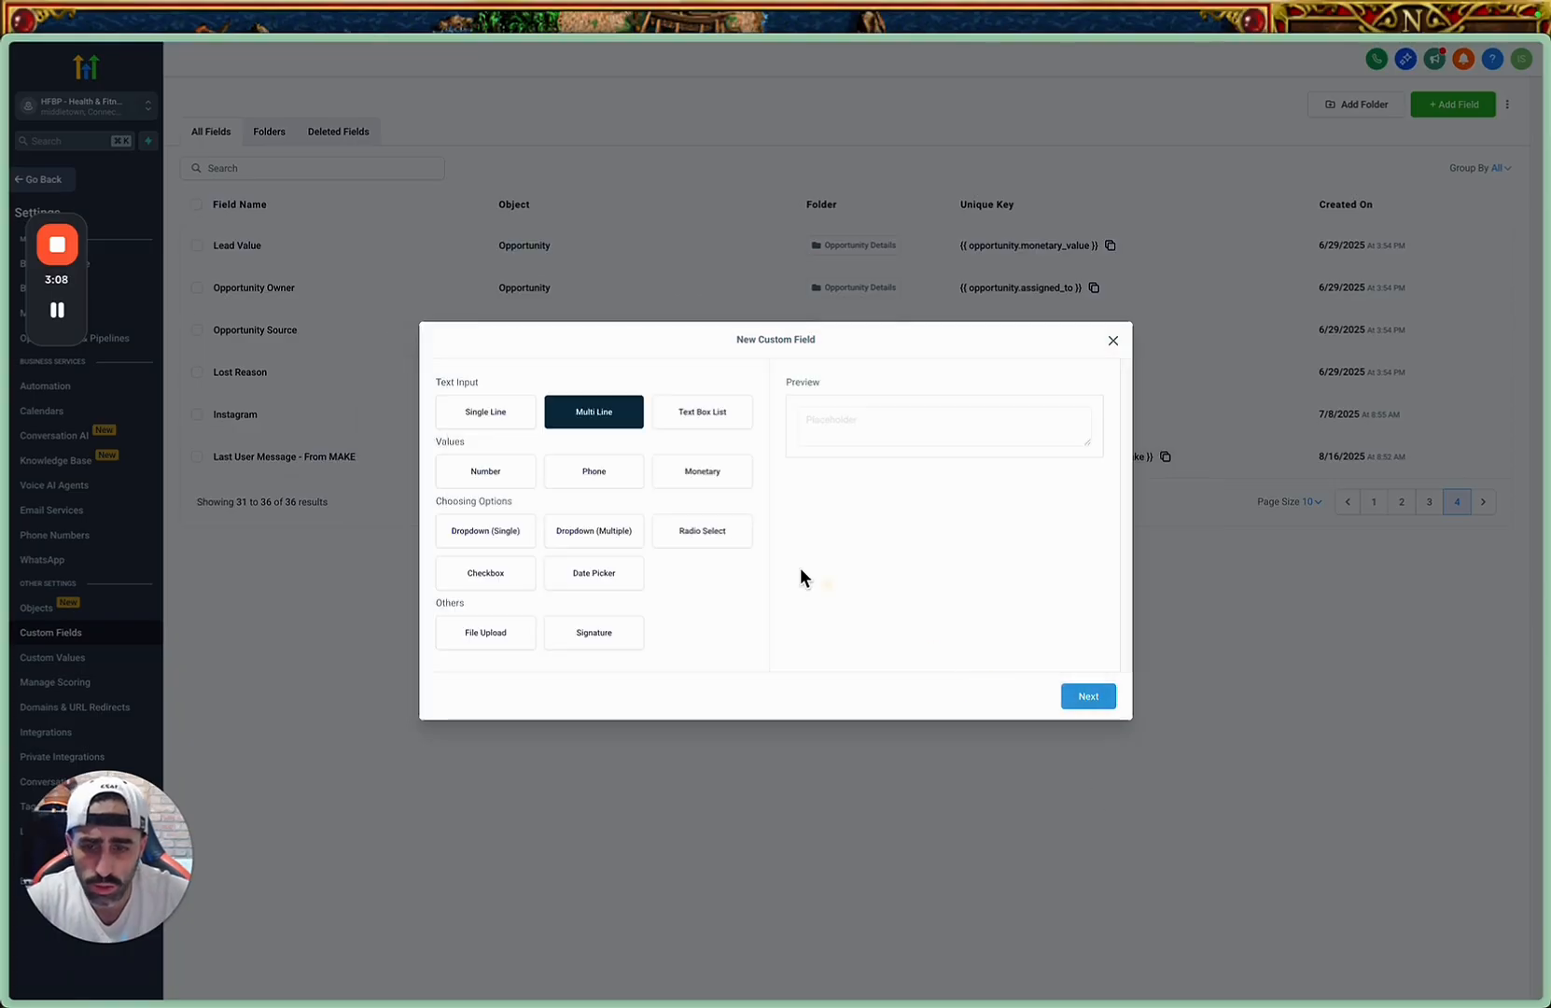
Continue to the Multi Line field's details, paste the drafted name and capitalize it as "First User Message - To Make".
click(1088, 693)
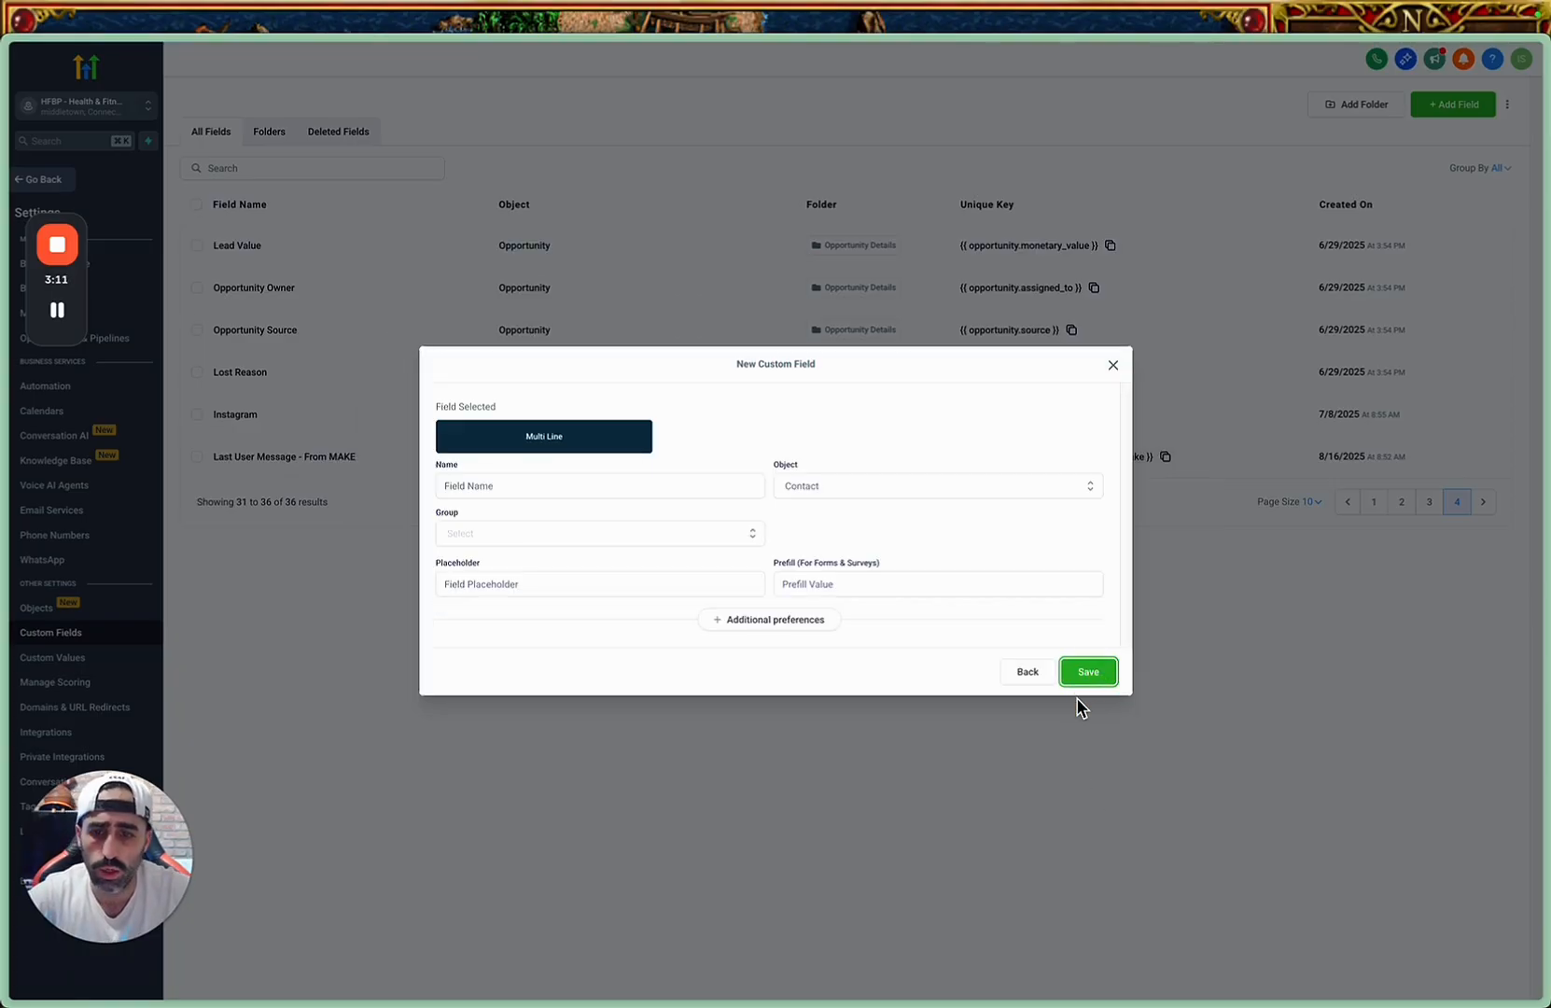
click(616, 493)
key(super+v)
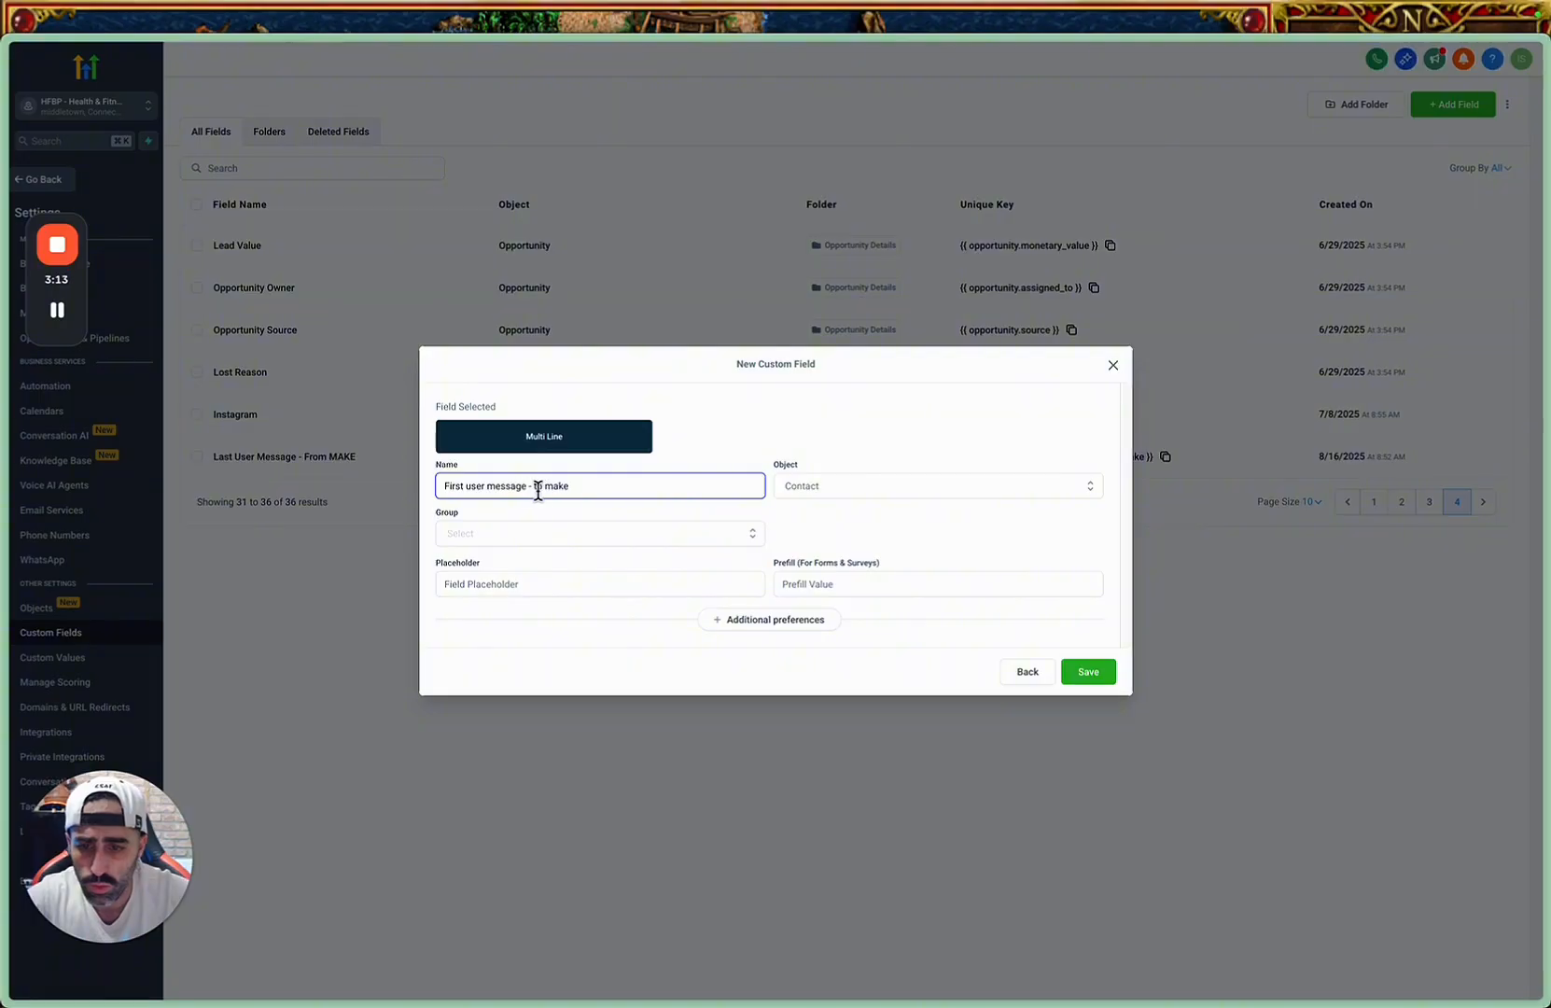
click(471, 486)
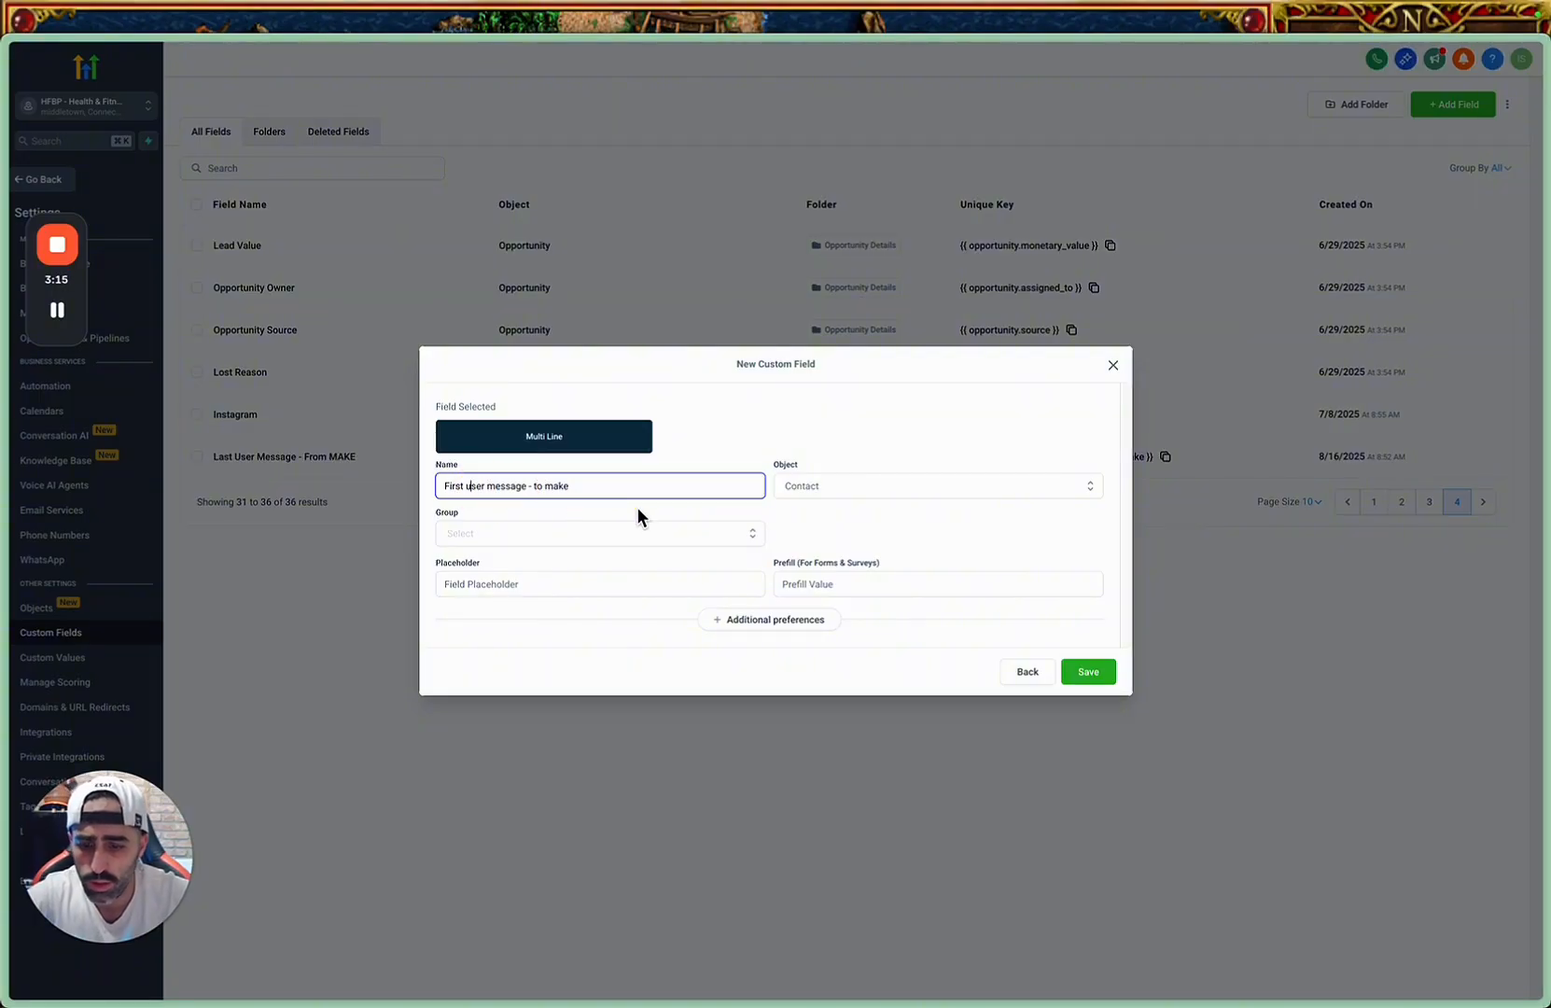
key(BackSpace)
text(U)
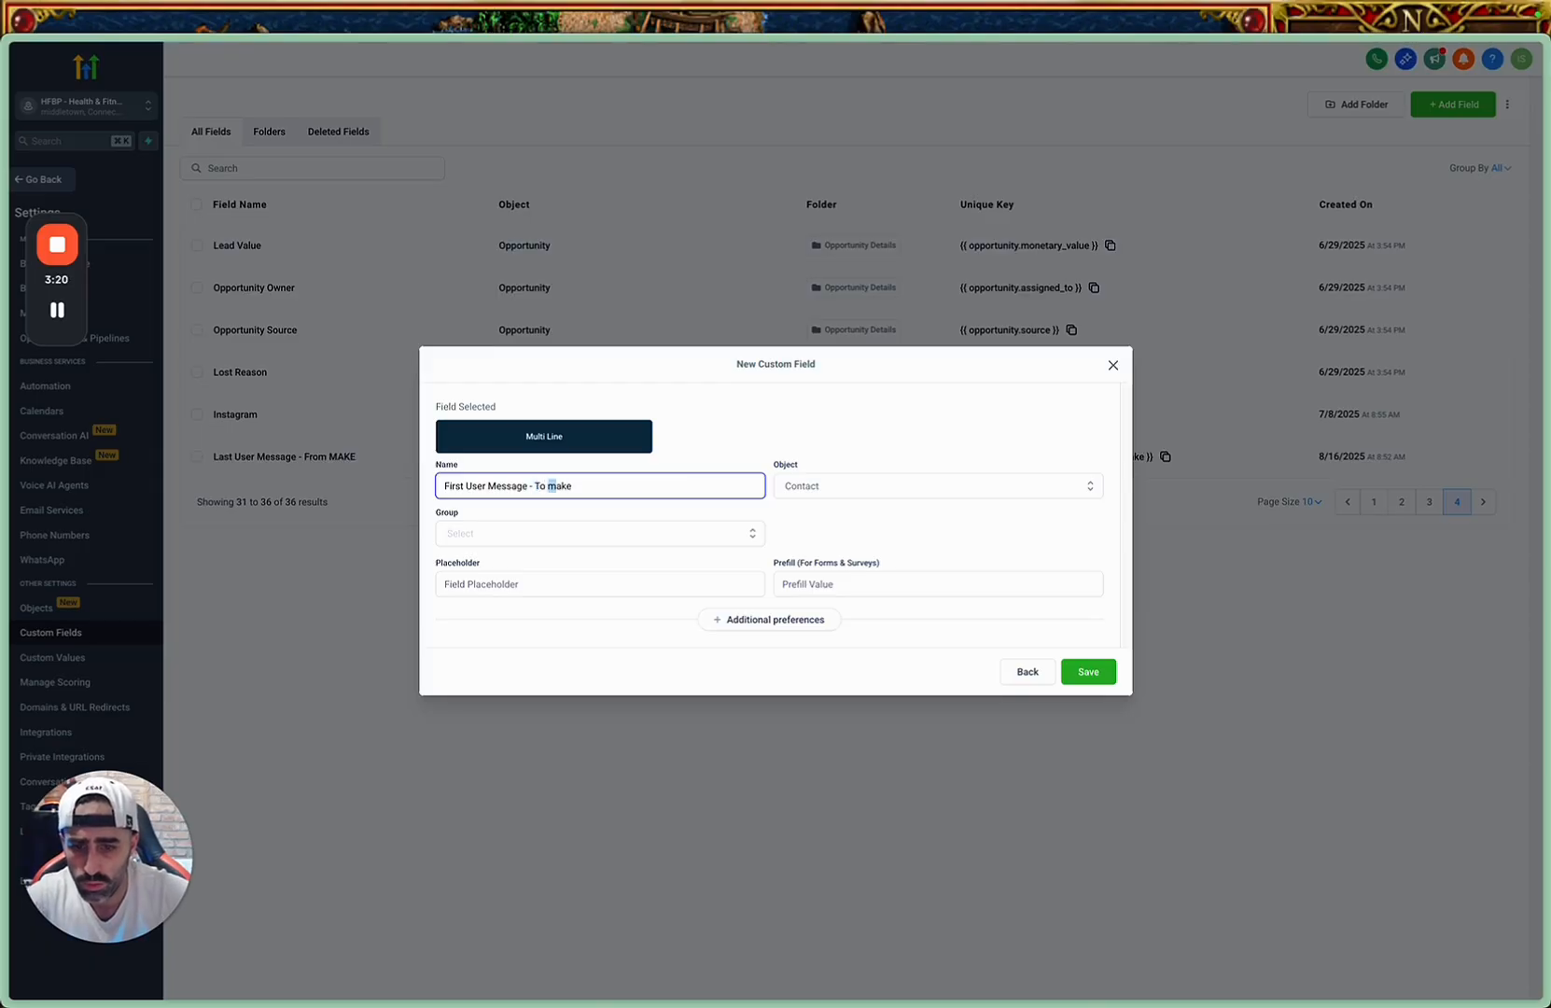
Assign the new field to the Contact object and the Additional Info group, and expand its additional preferences.
click(860, 486)
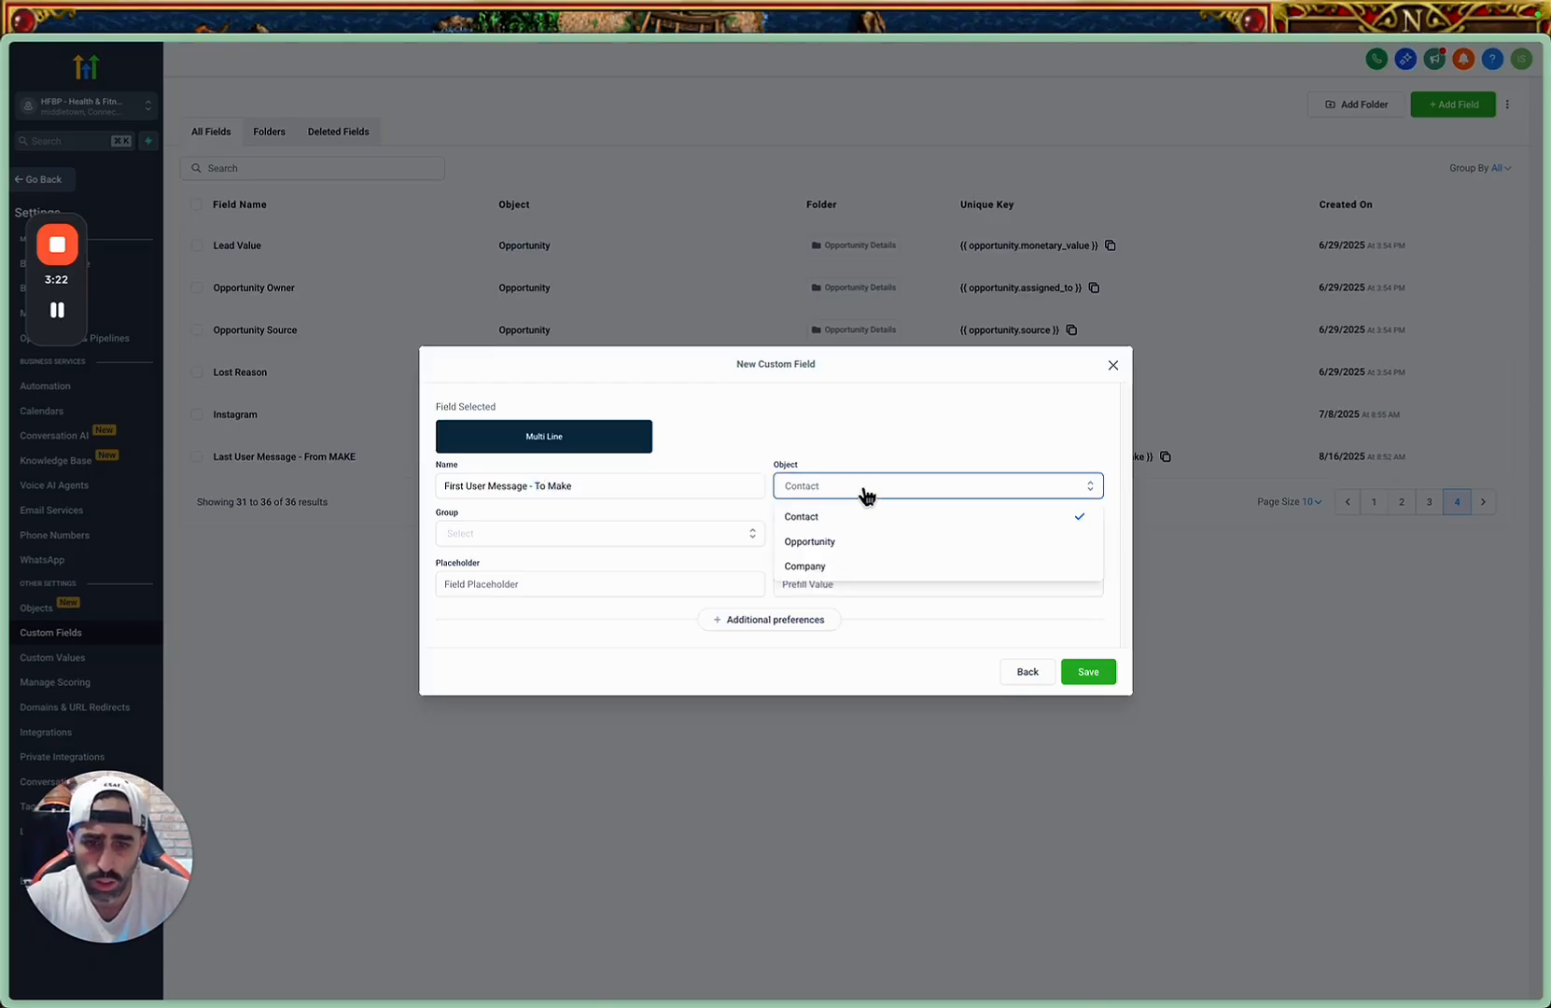
click(908, 531)
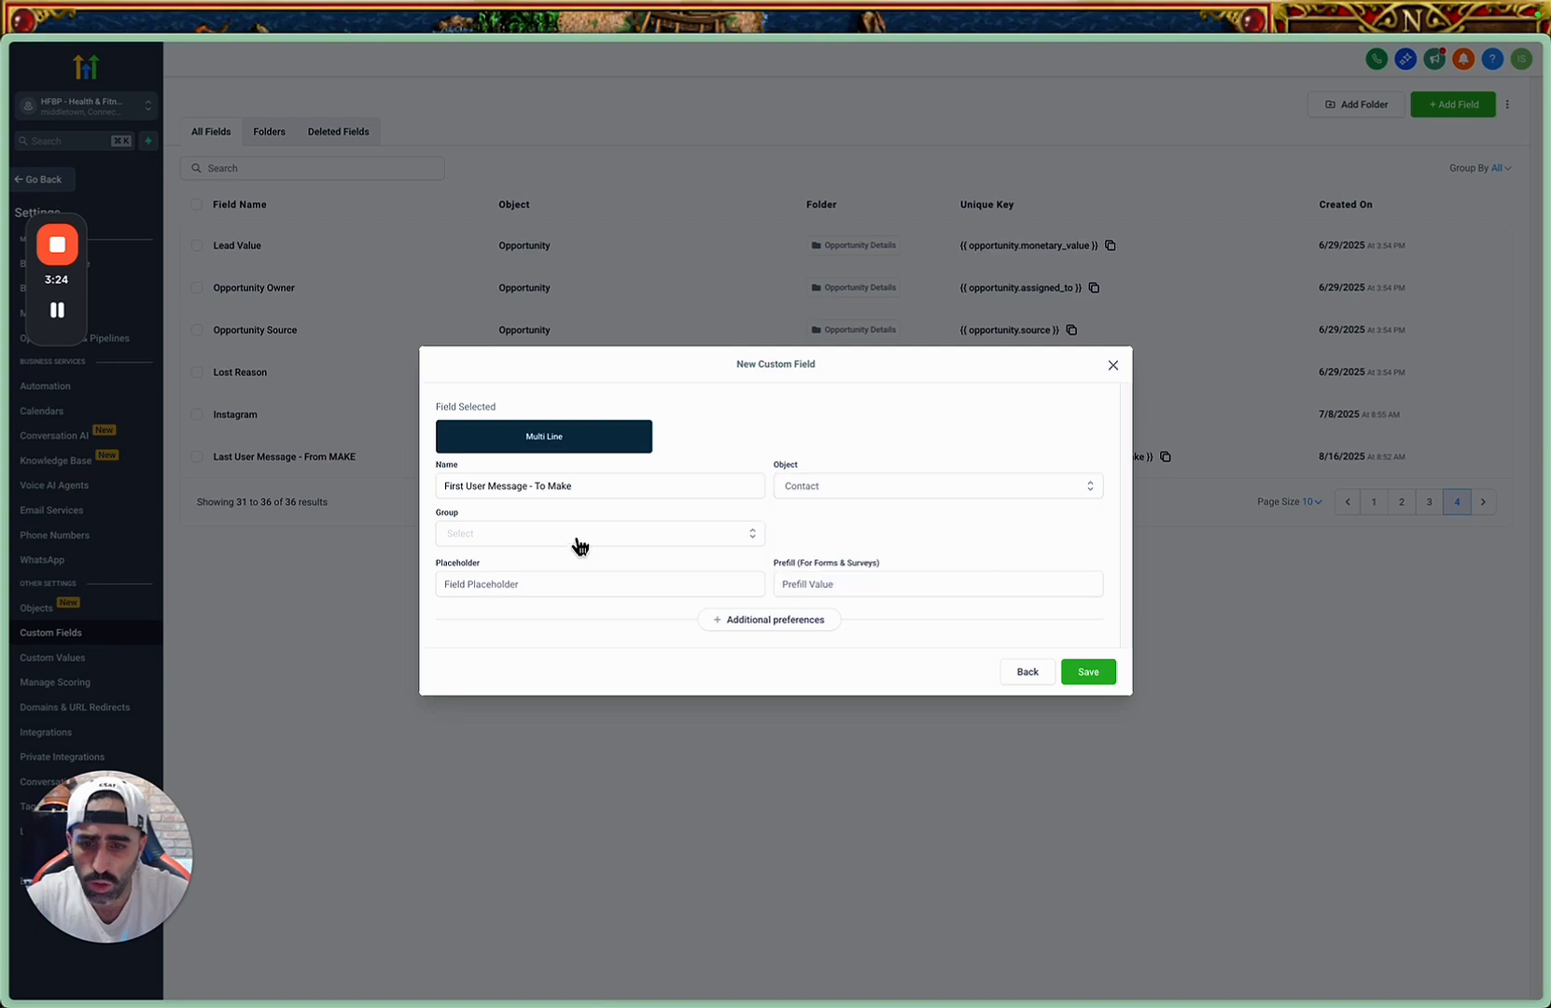
click(580, 539)
click(630, 611)
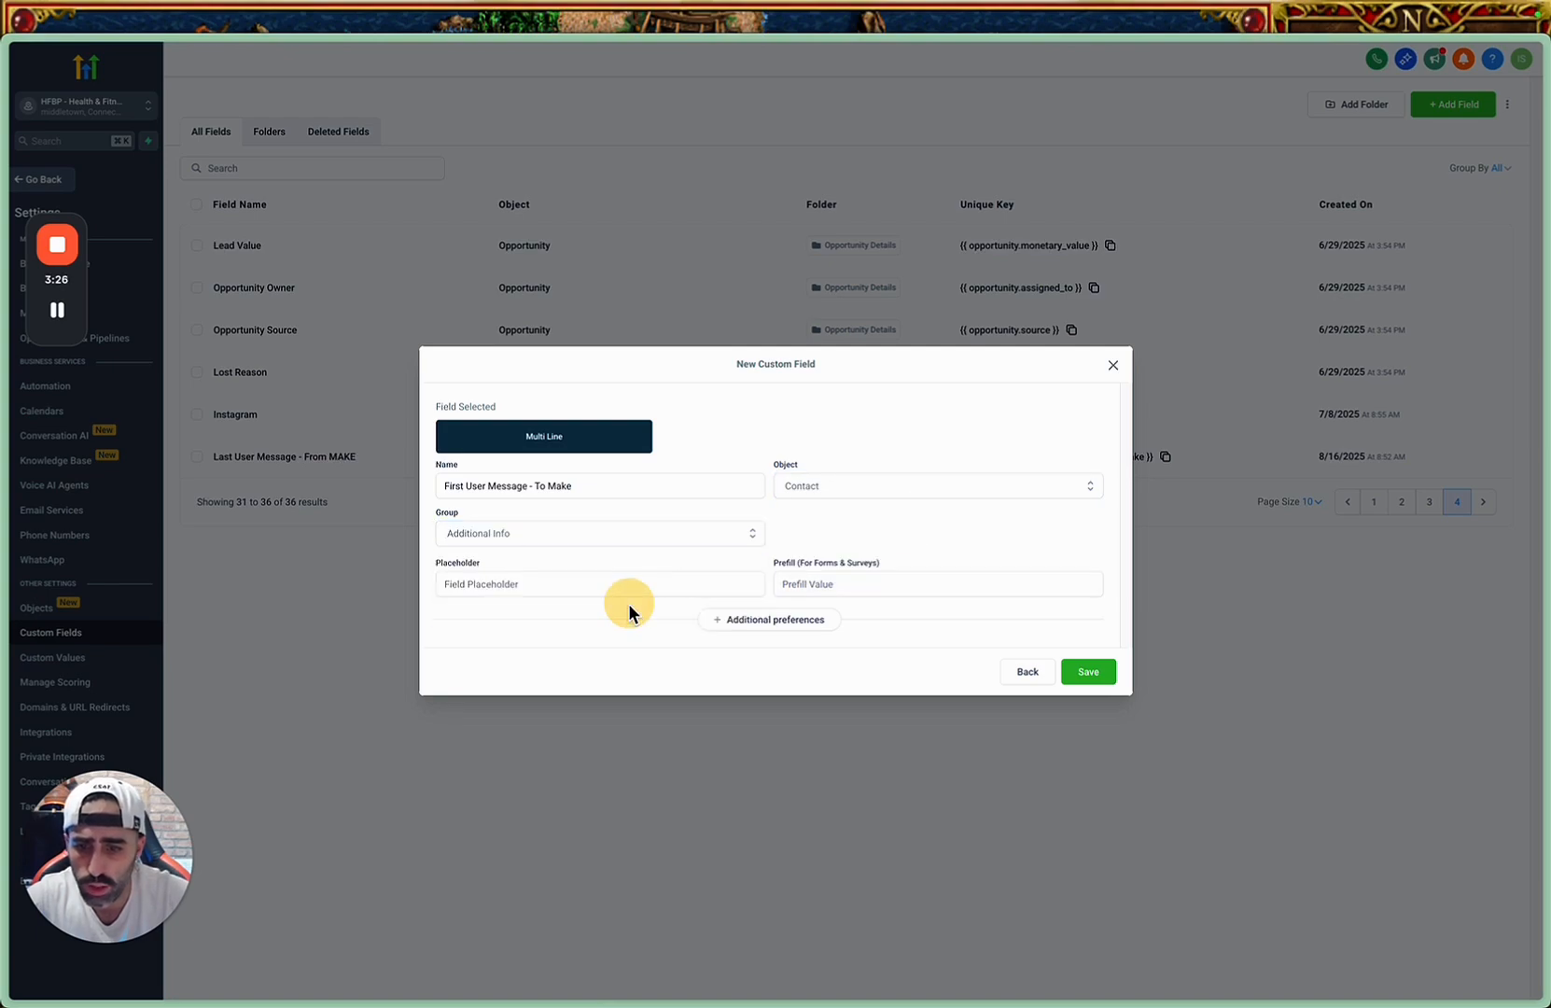
click(769, 618)
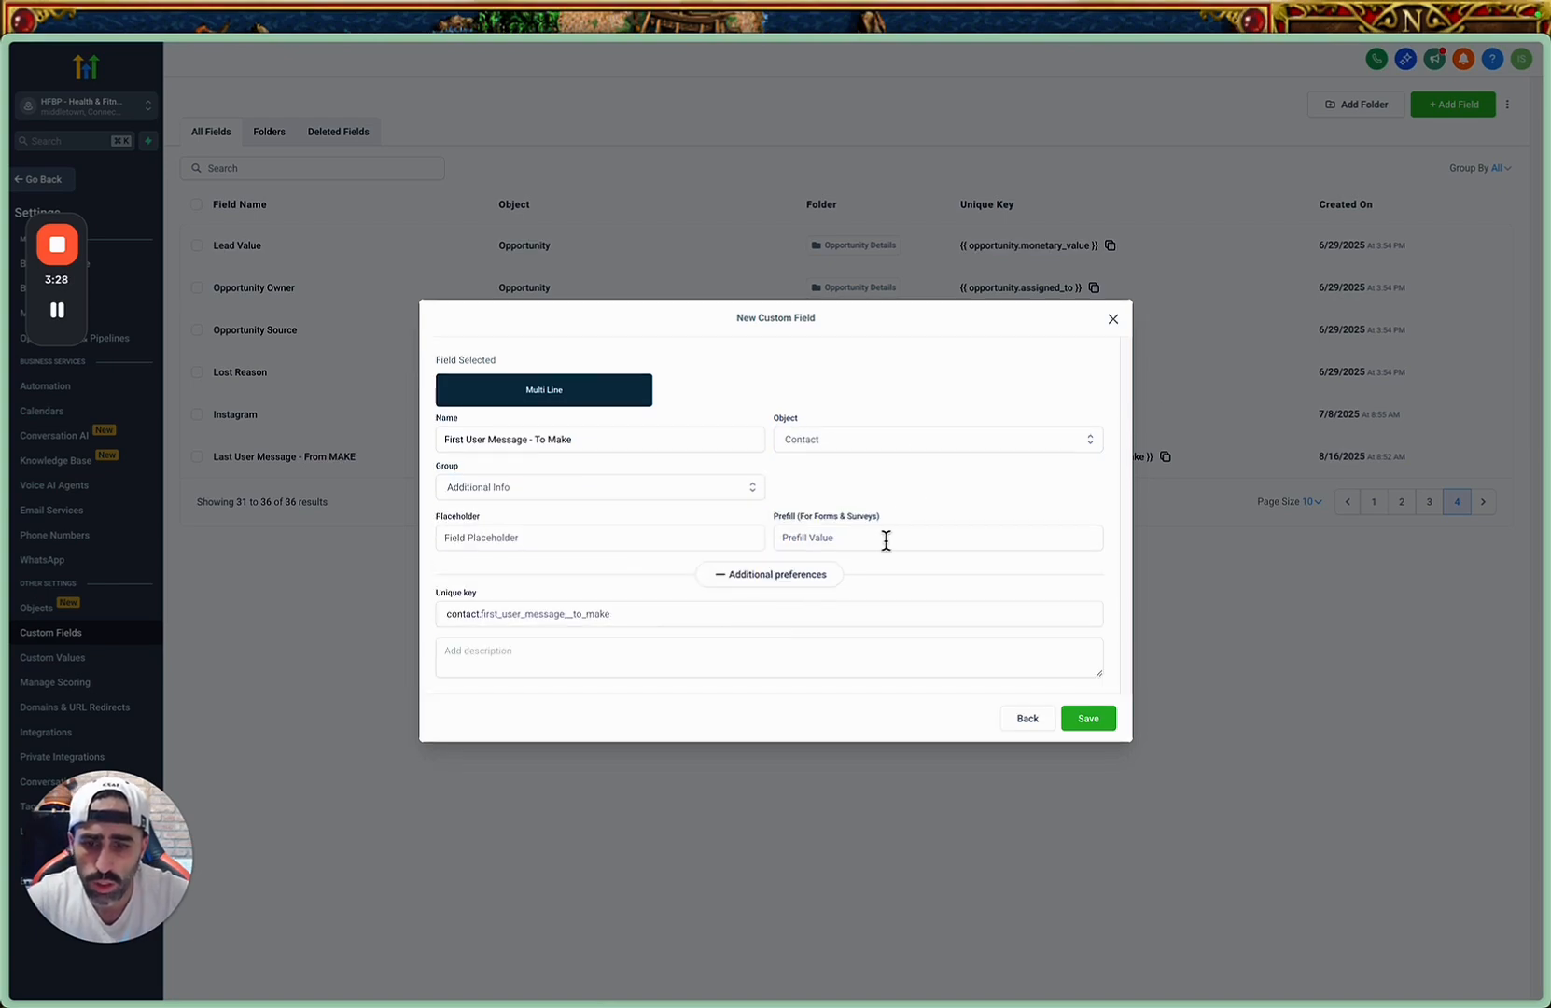
Copy the new field's name, try to save the field, and close the form.
triple_click(681, 440)
key(ctrl+c)
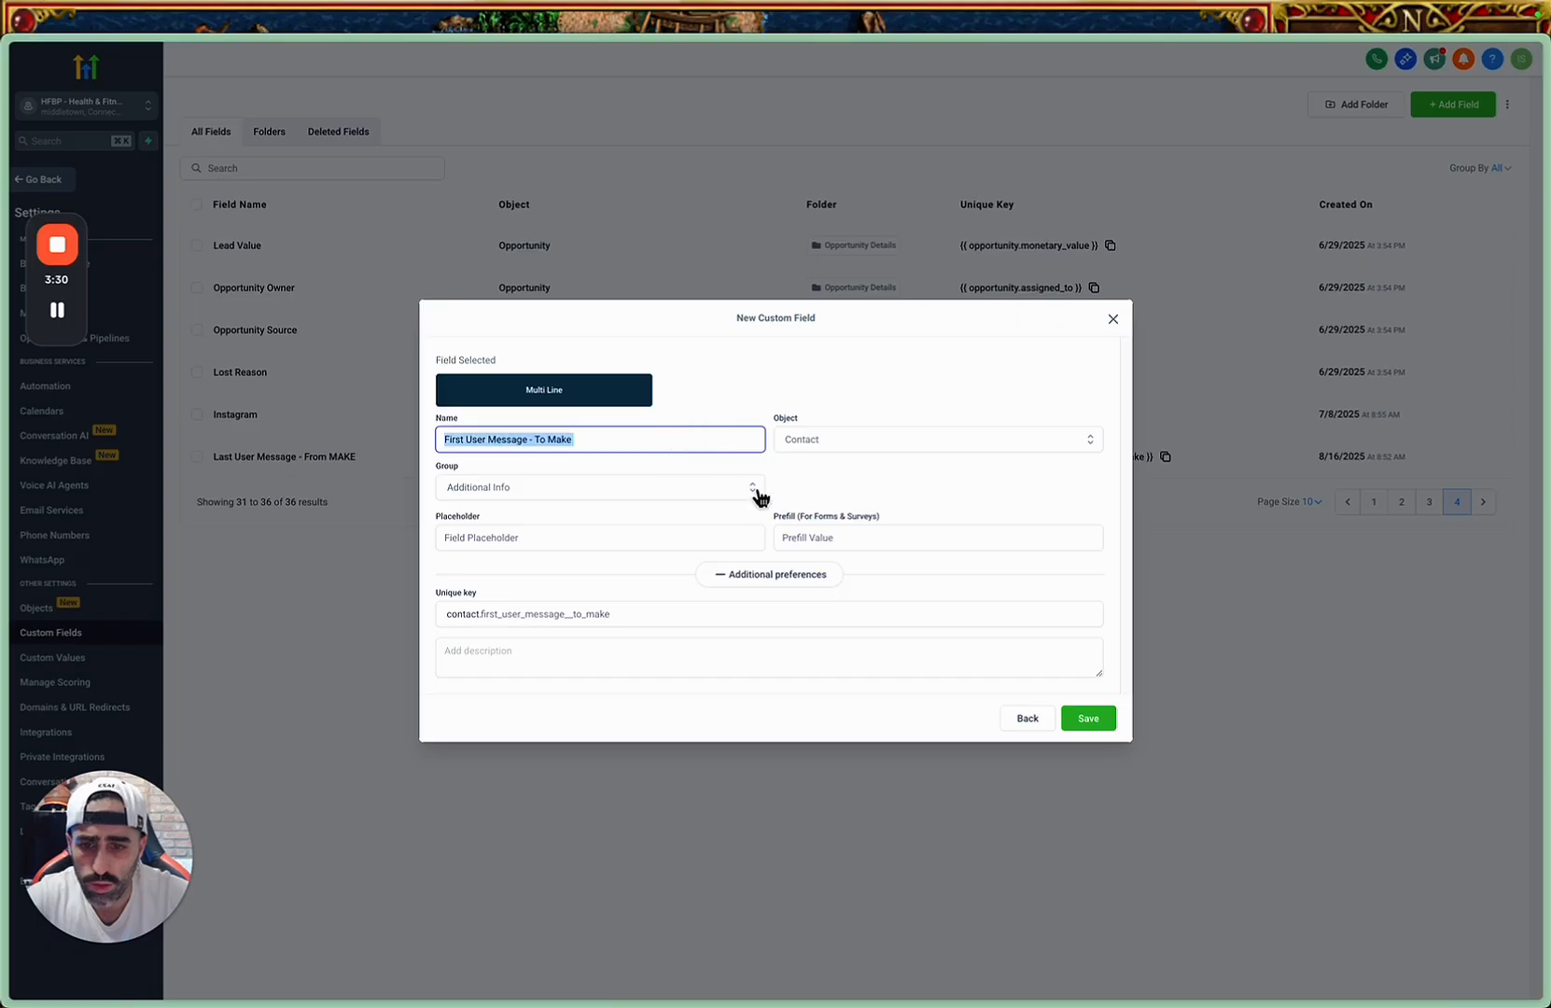
click(1104, 722)
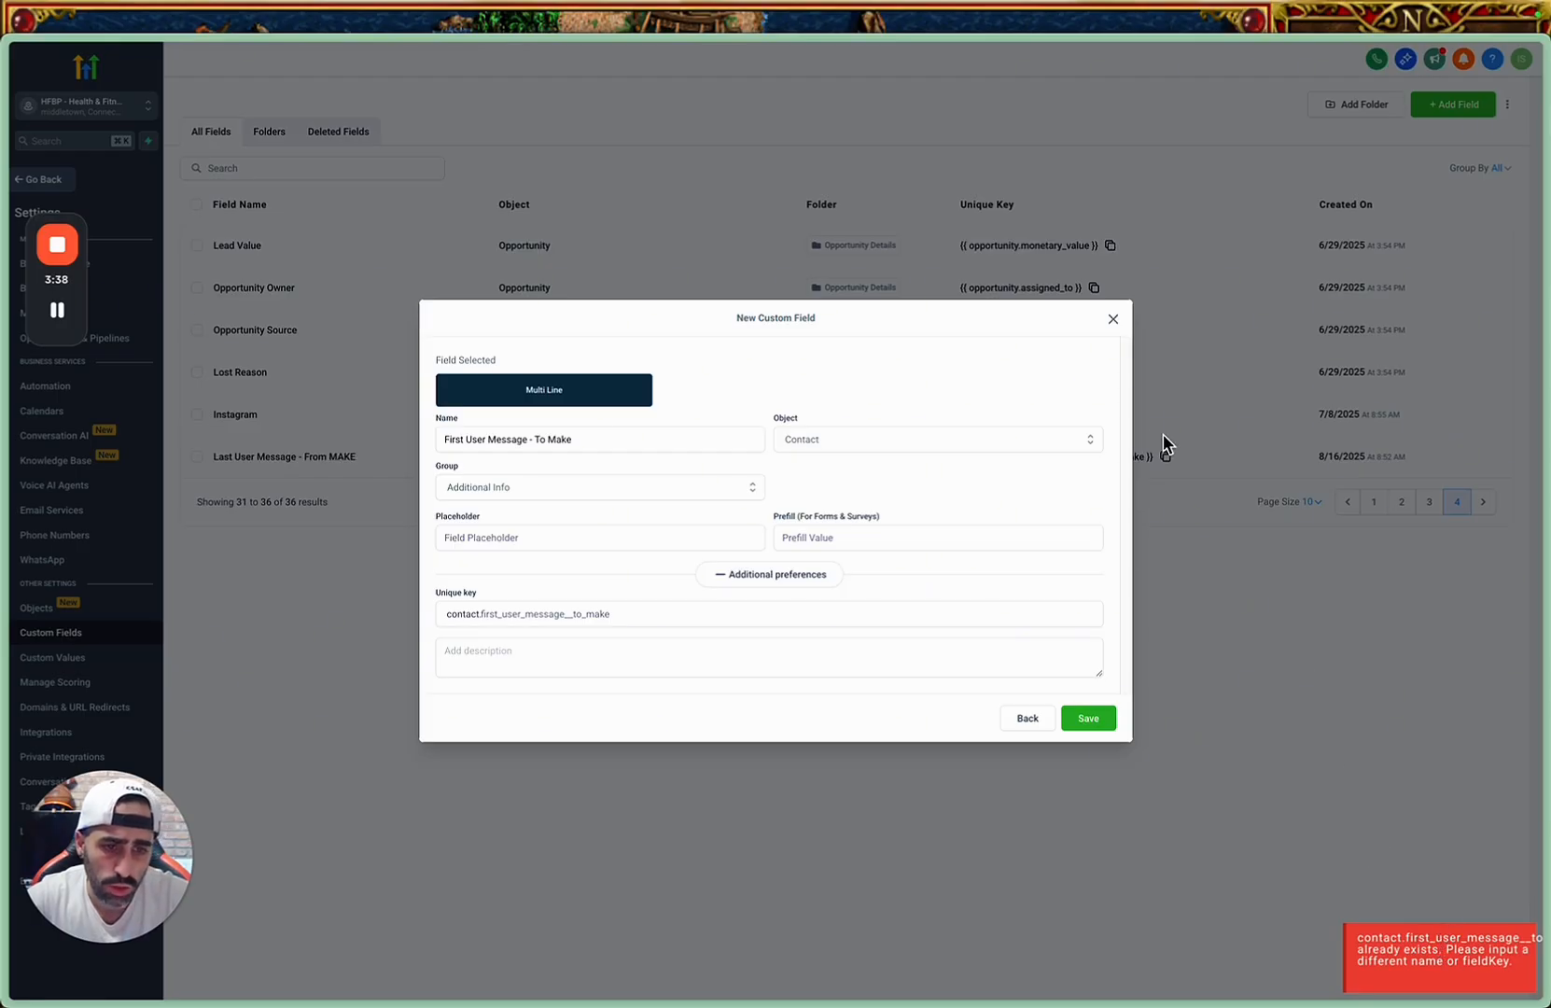
click(1113, 320)
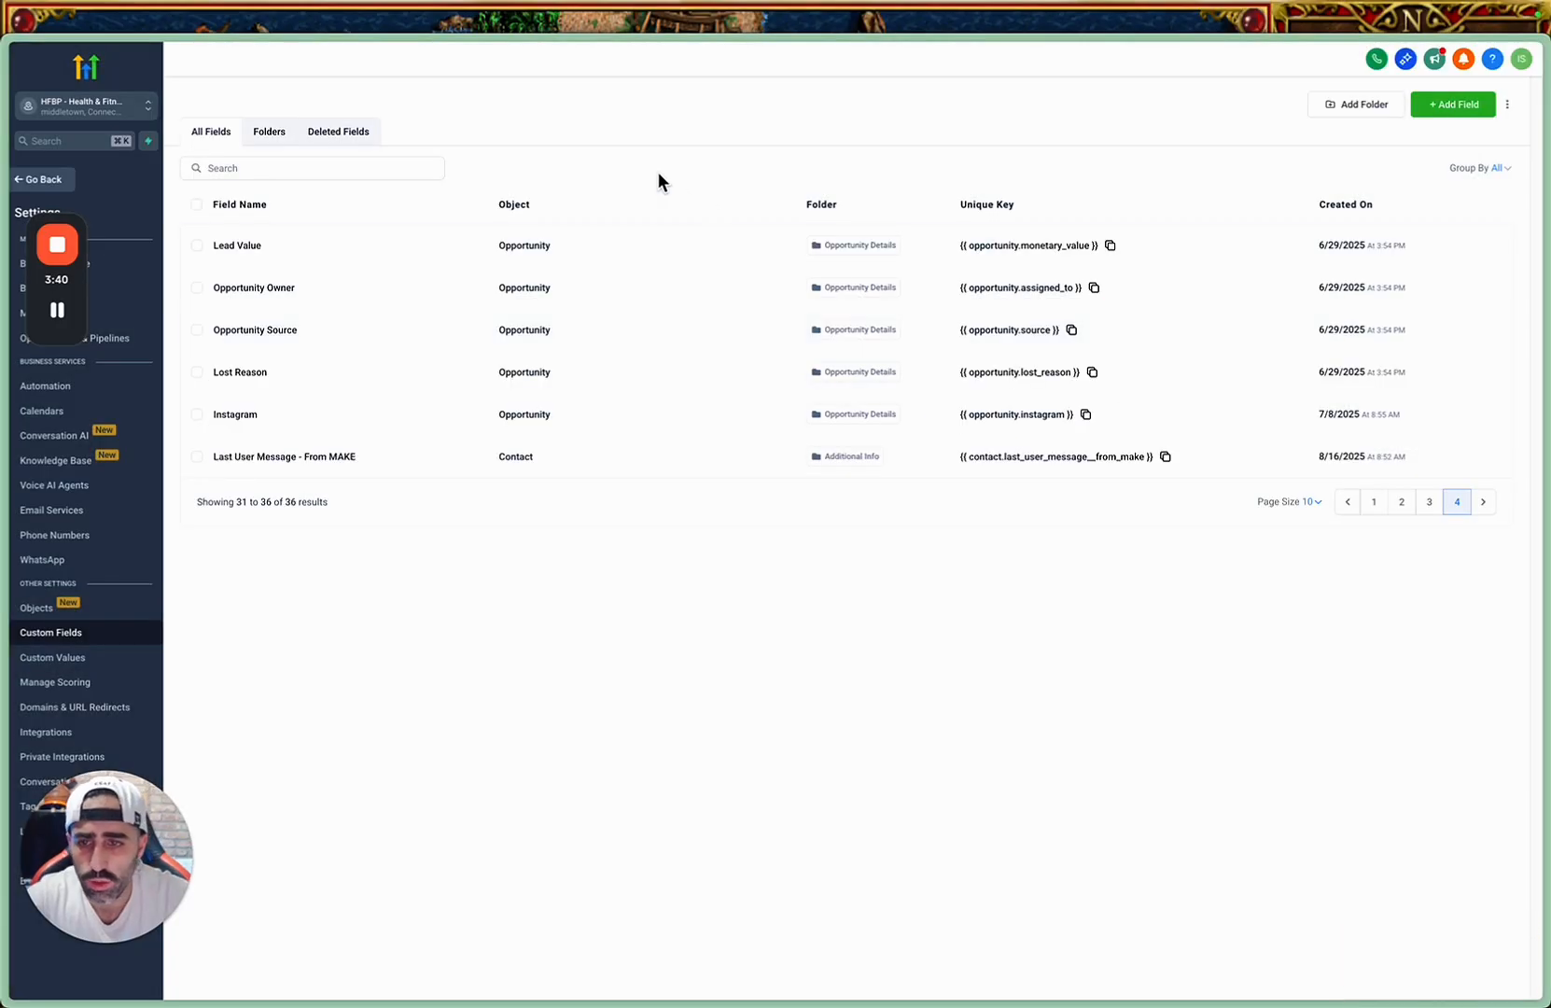
Open the audit logs of deleted custom fields and try to restore the latest First User Message - To MAKE entry.
click(339, 142)
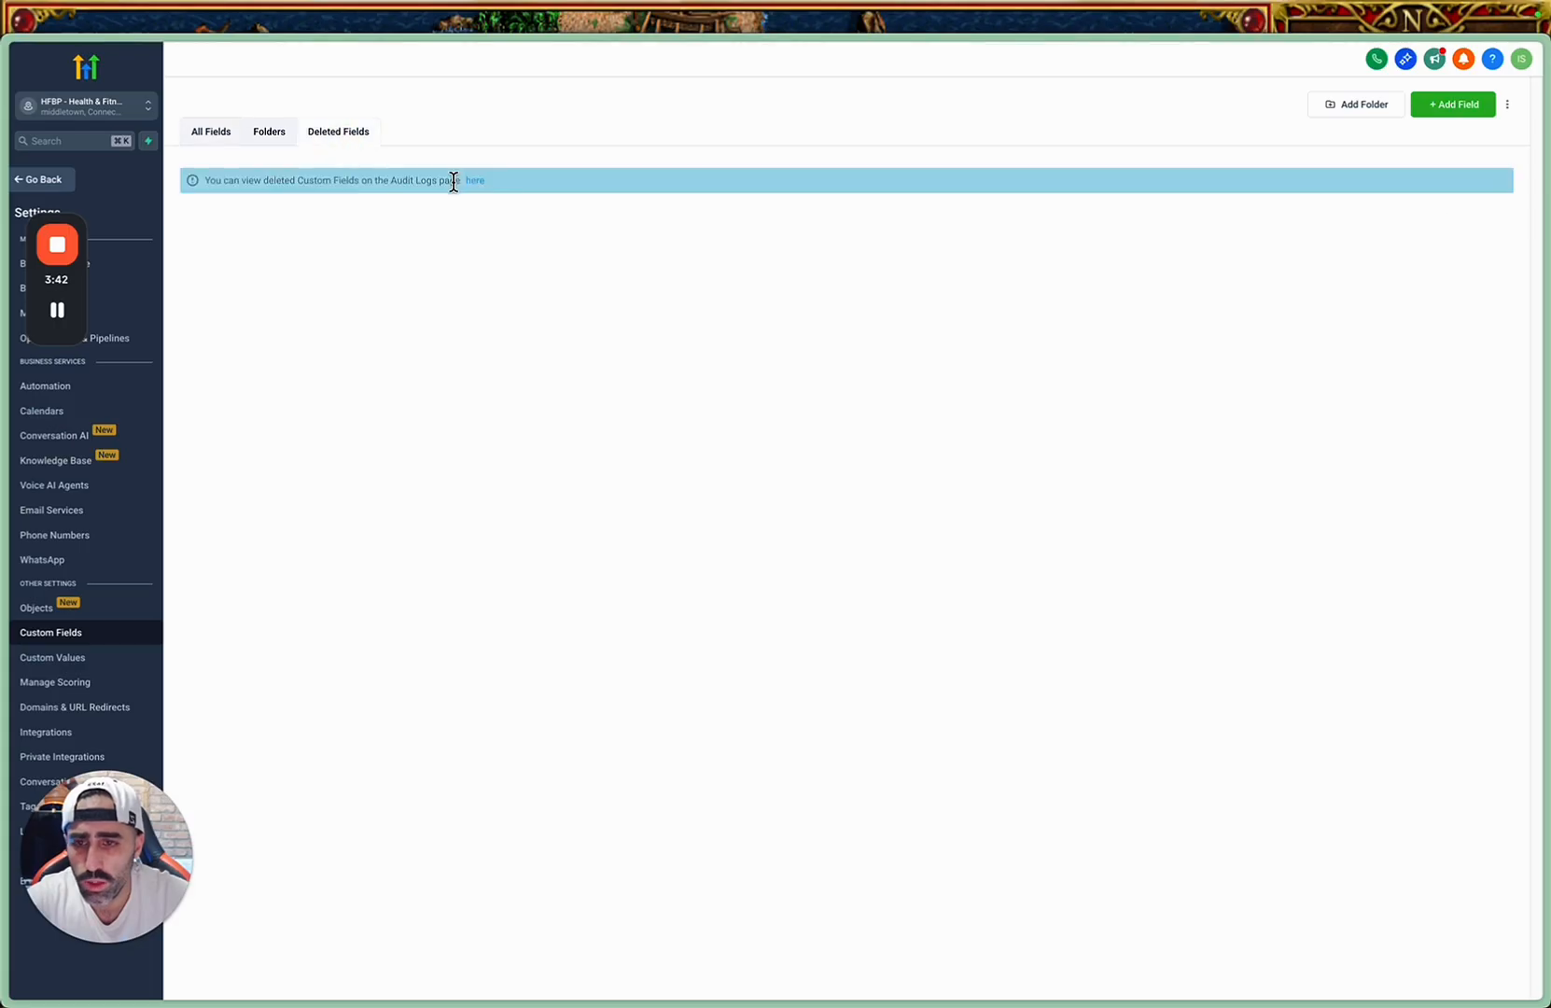
click(478, 181)
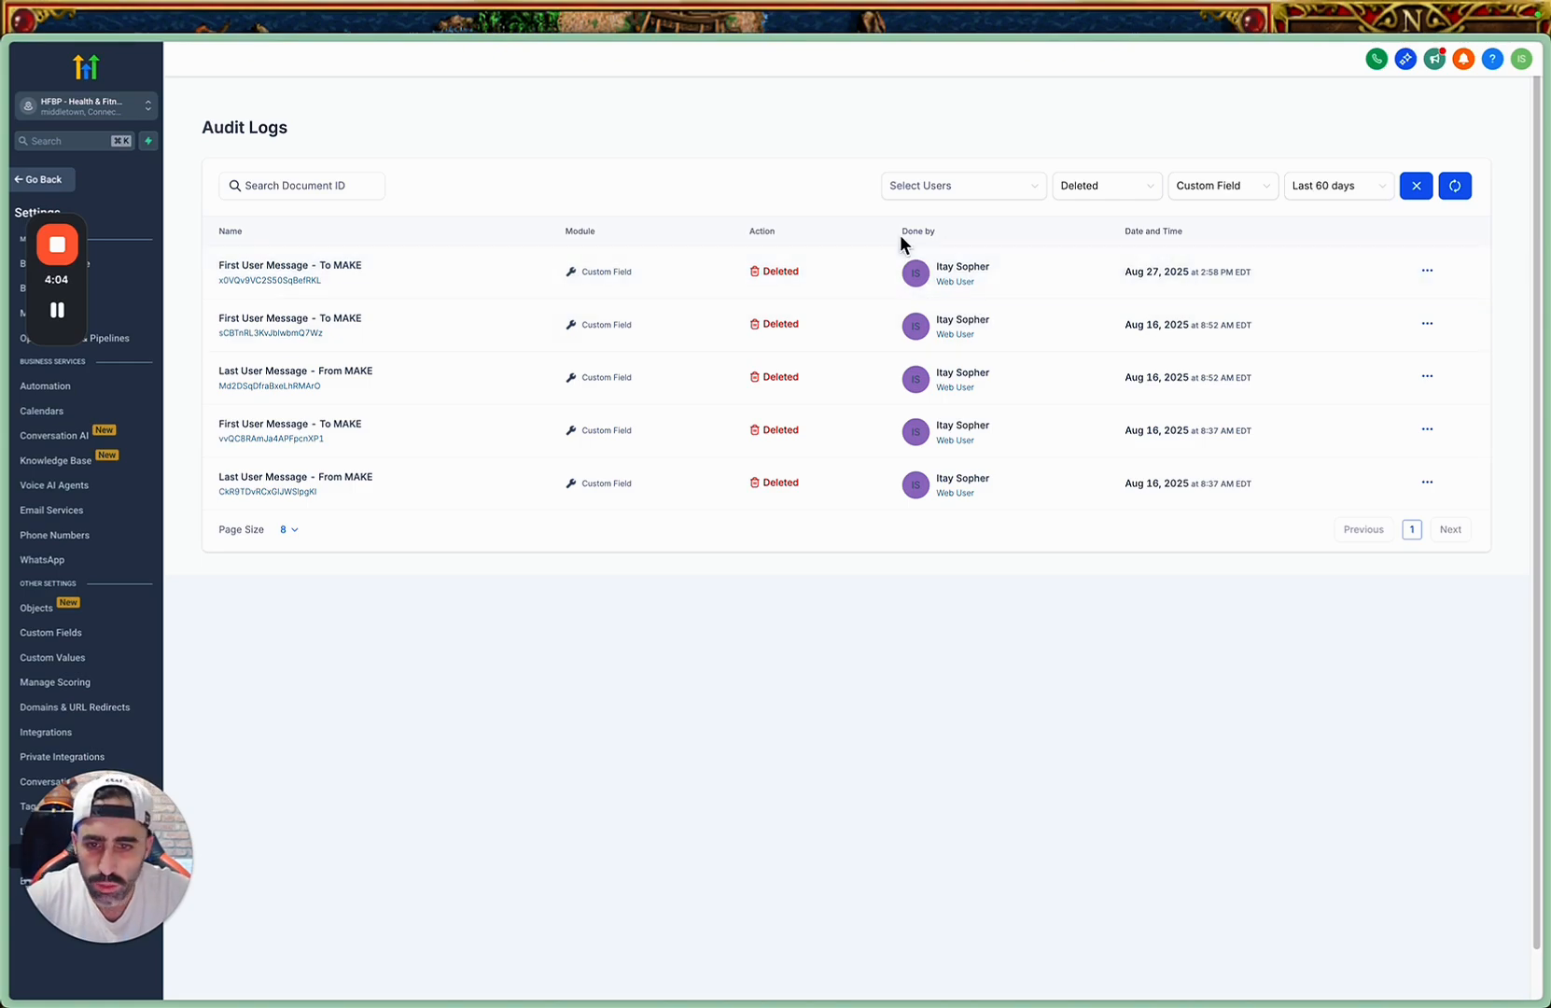
click(601, 264)
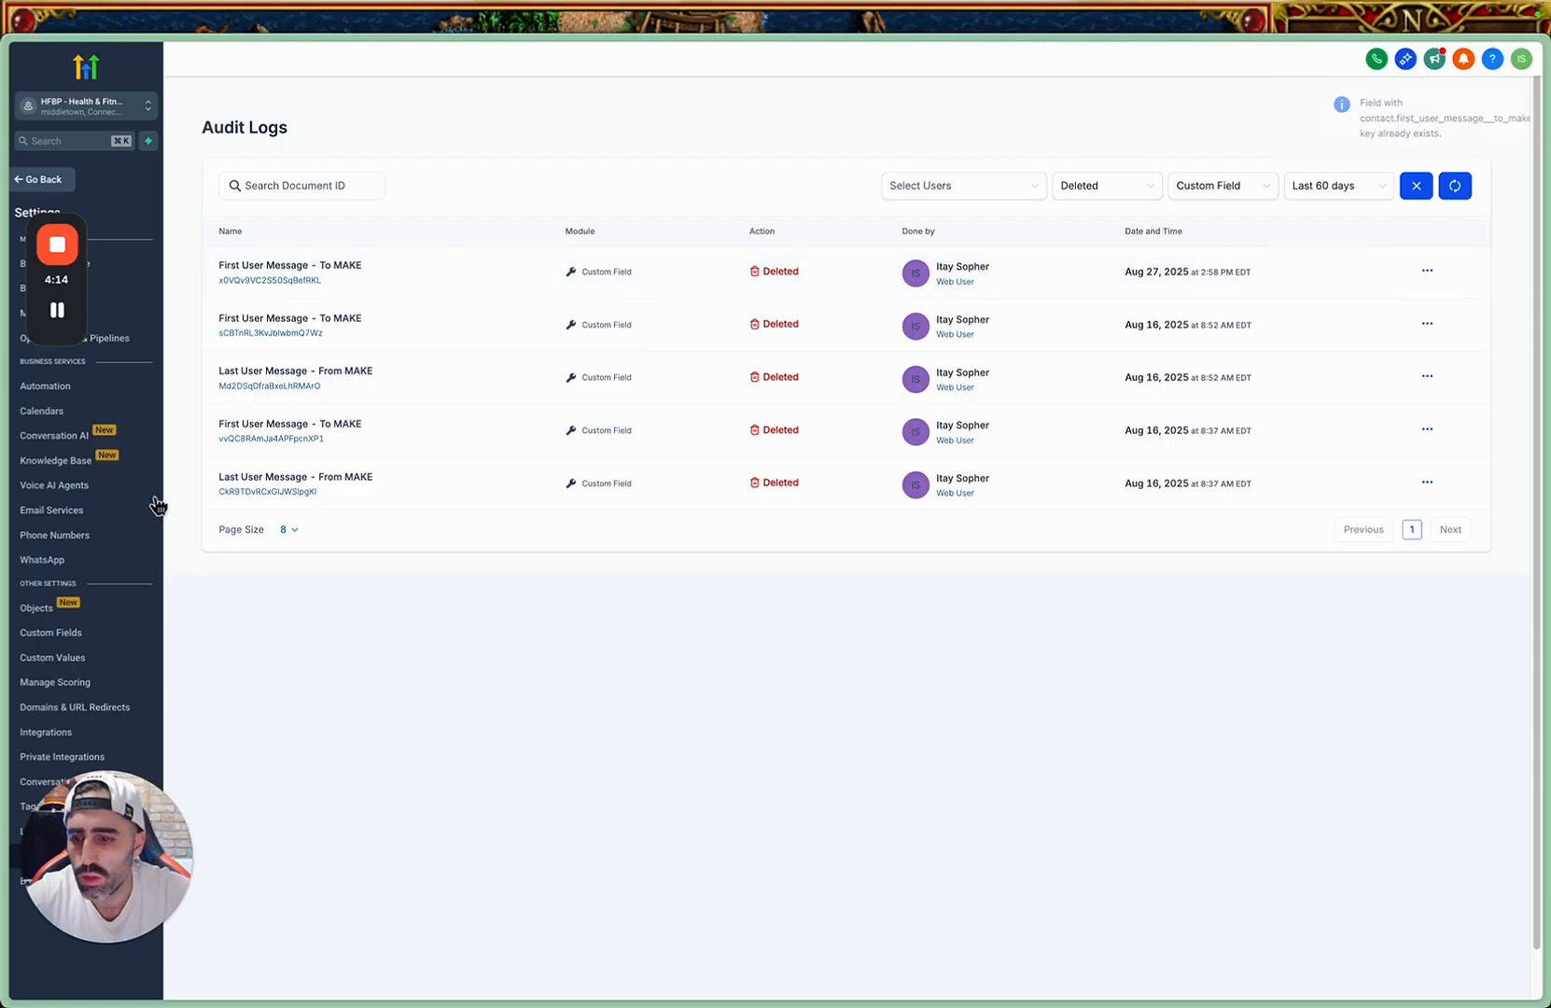
Return to Custom Fields, reload the list, check page 4 and search all fields for "first".
click(80, 638)
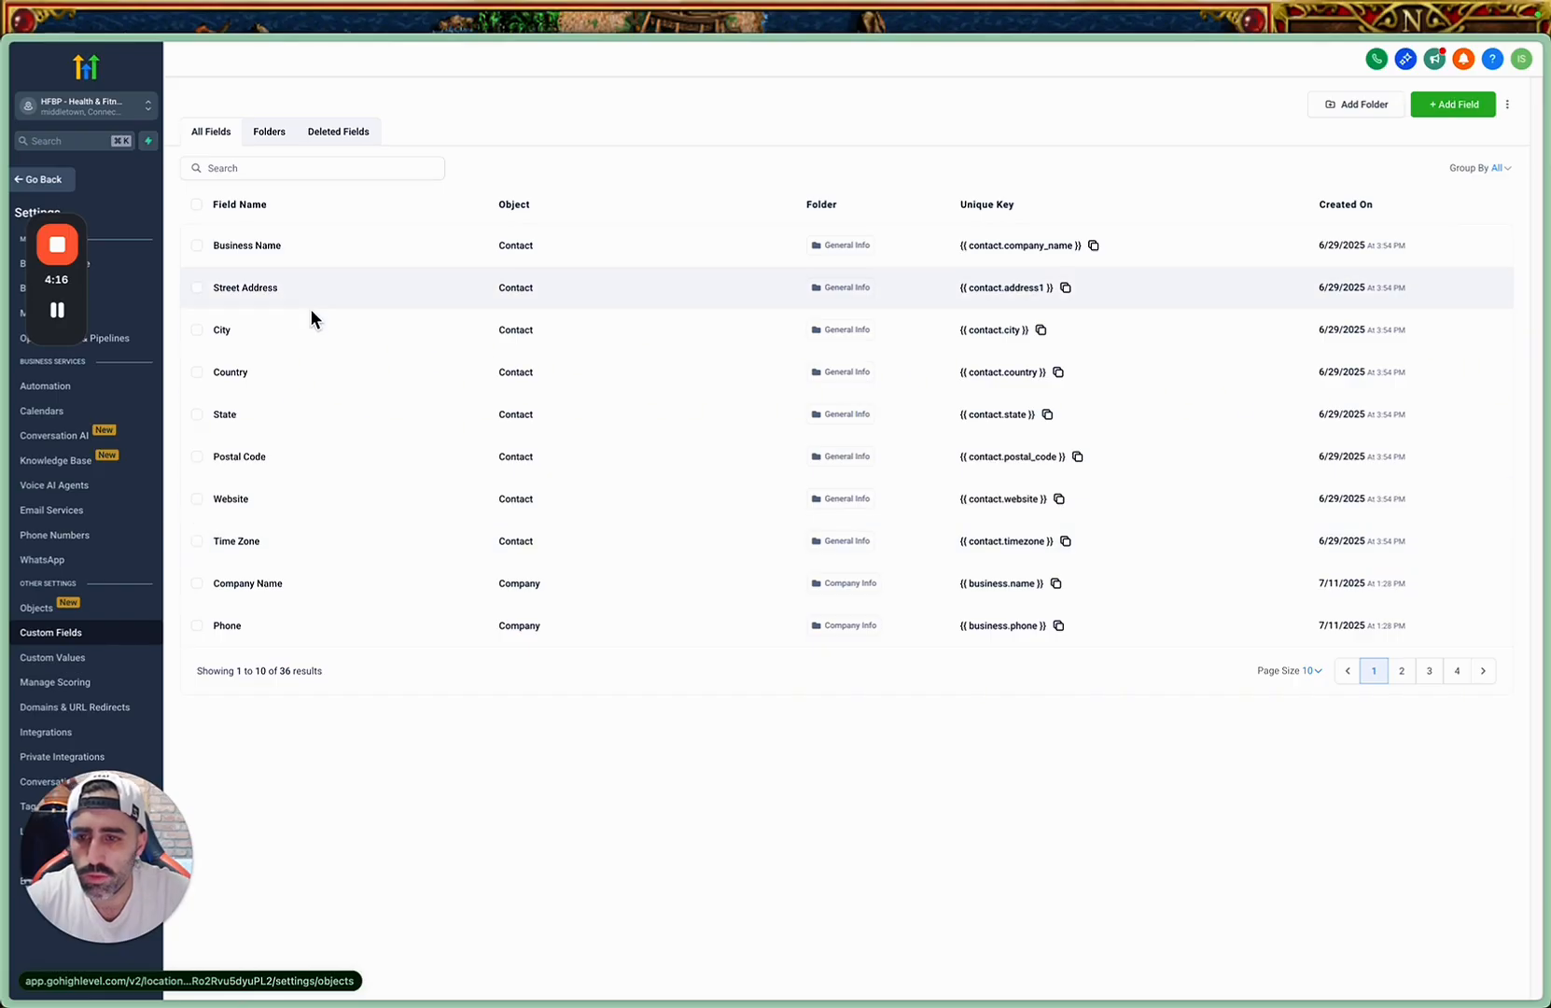
click(1459, 673)
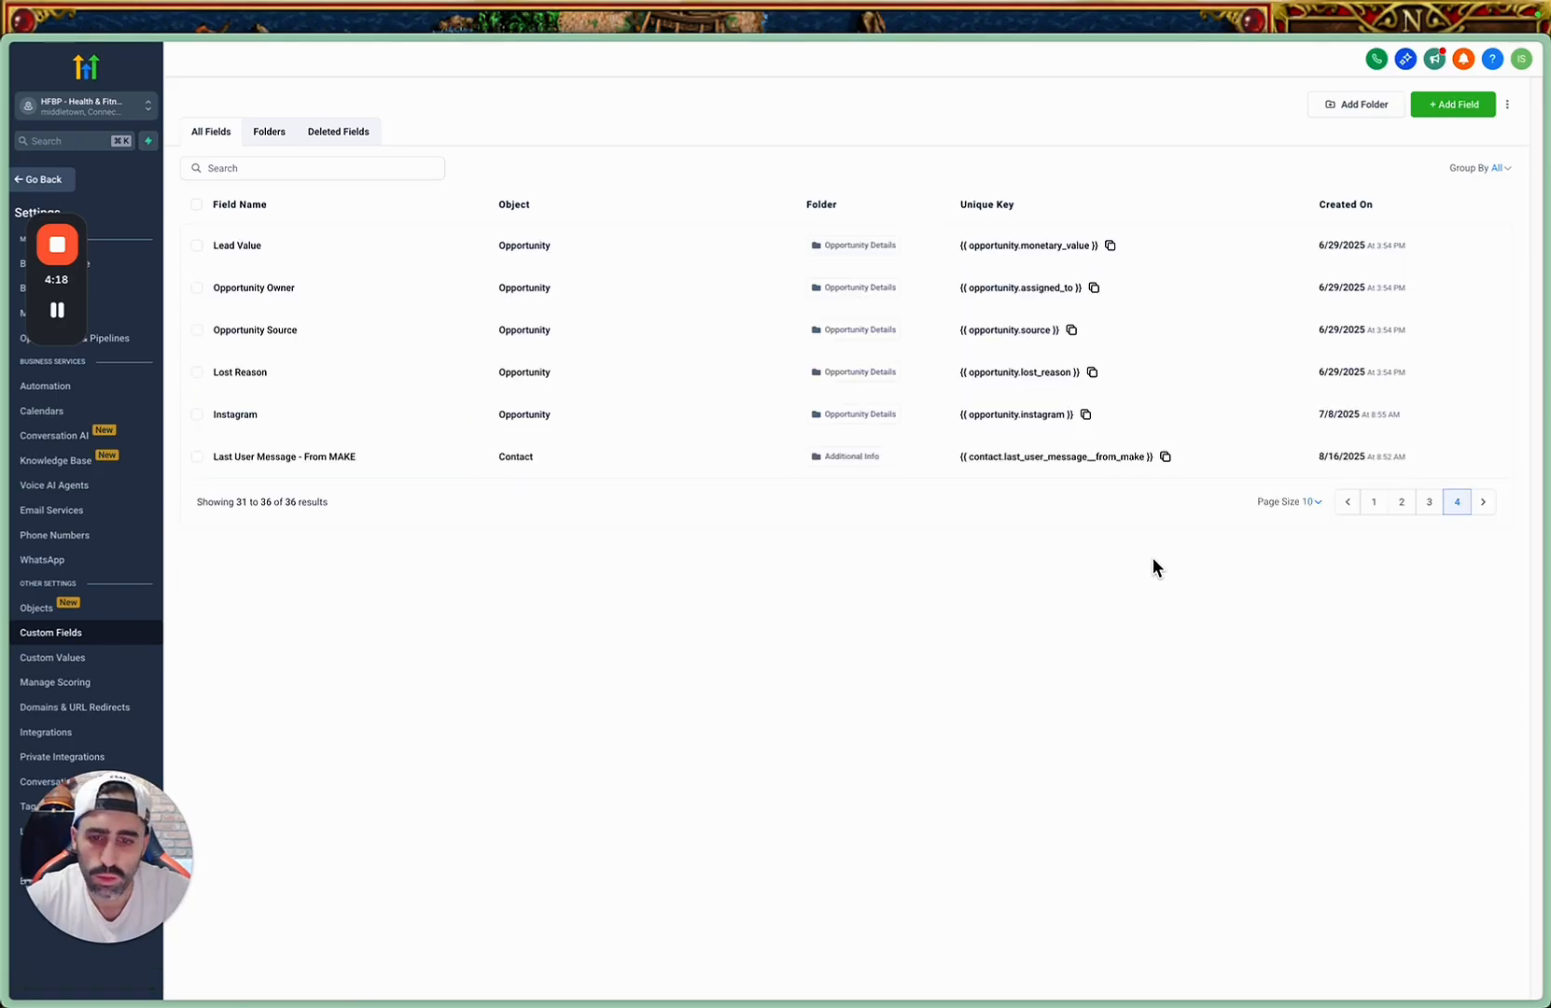
key(super+r)
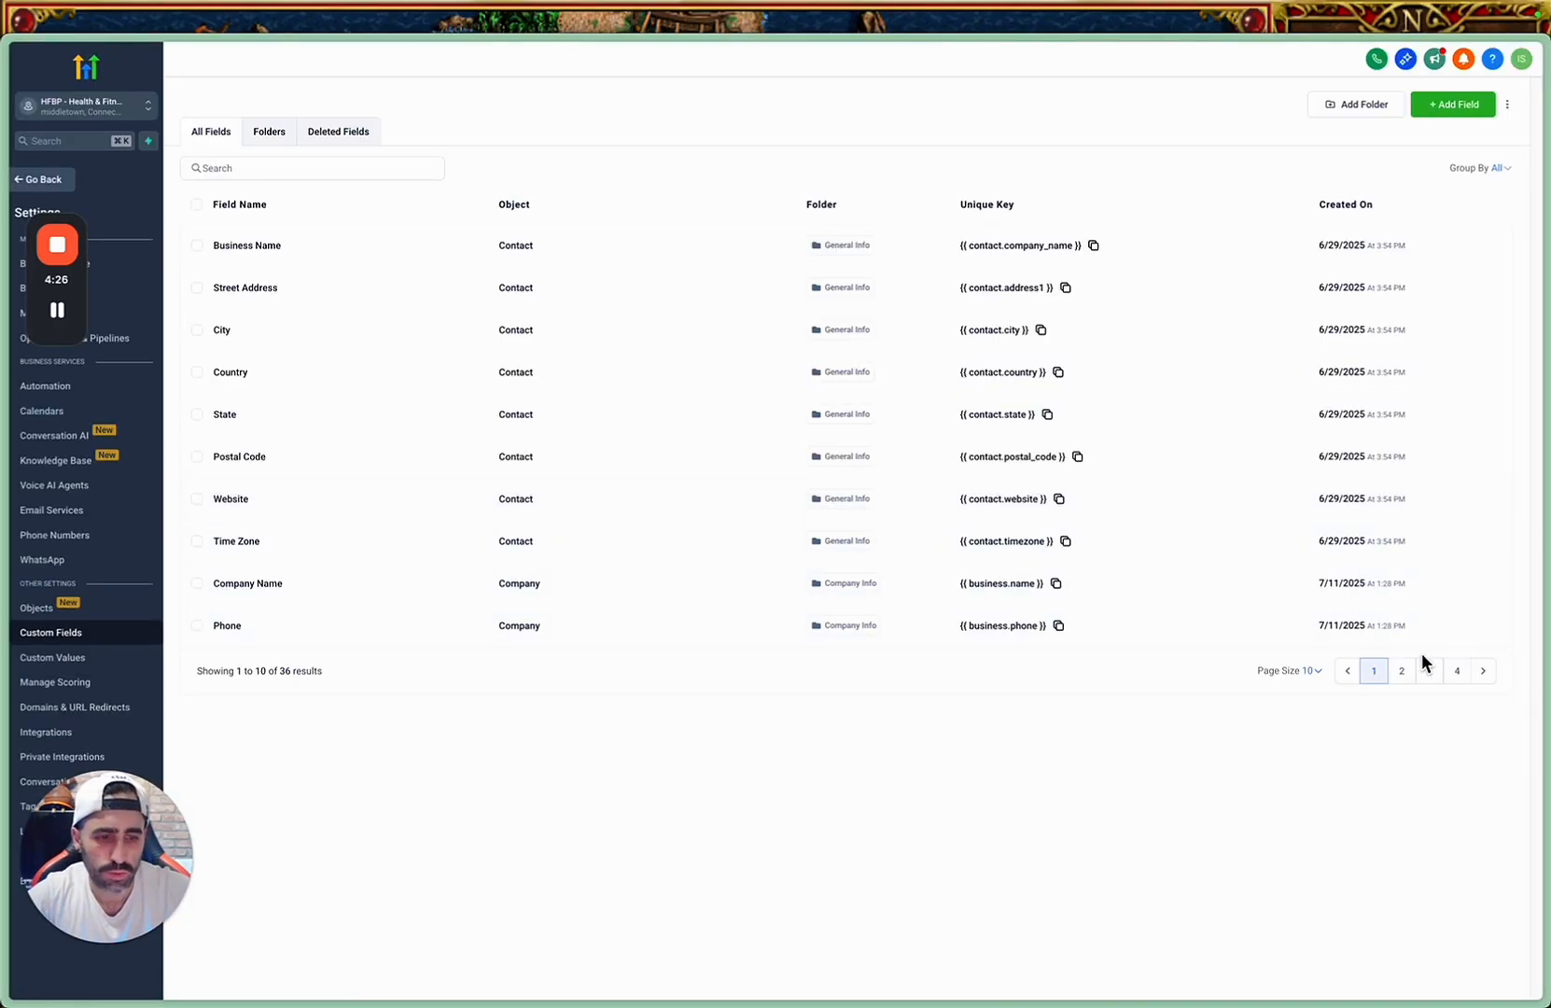
click(1460, 676)
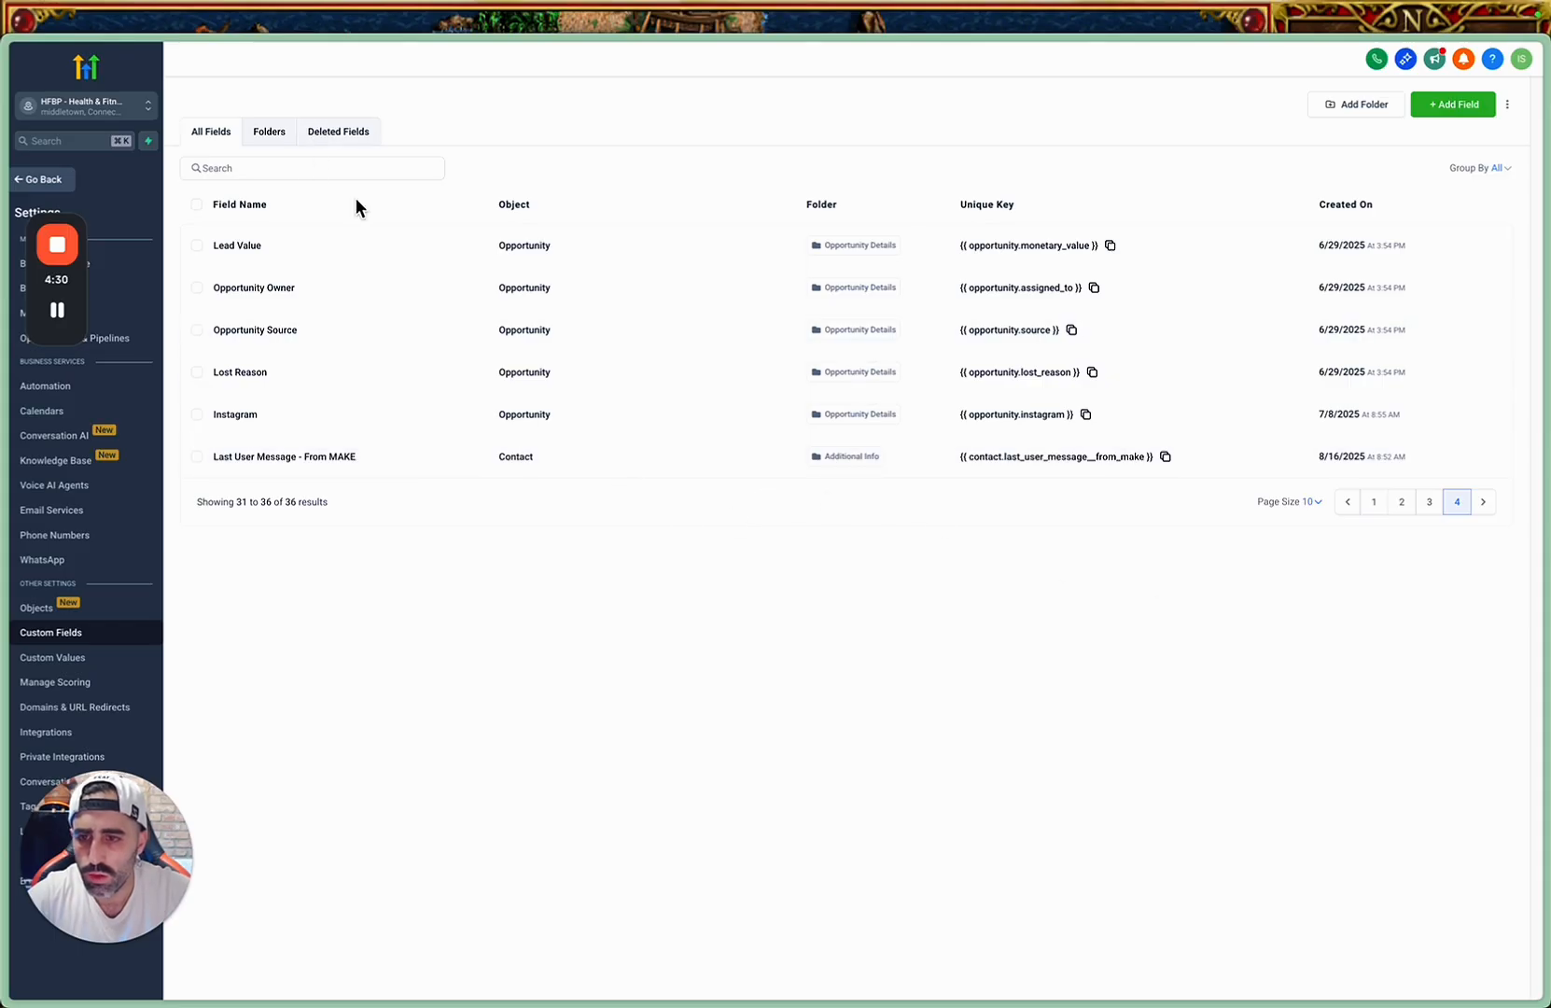
click(293, 168)
text(first)
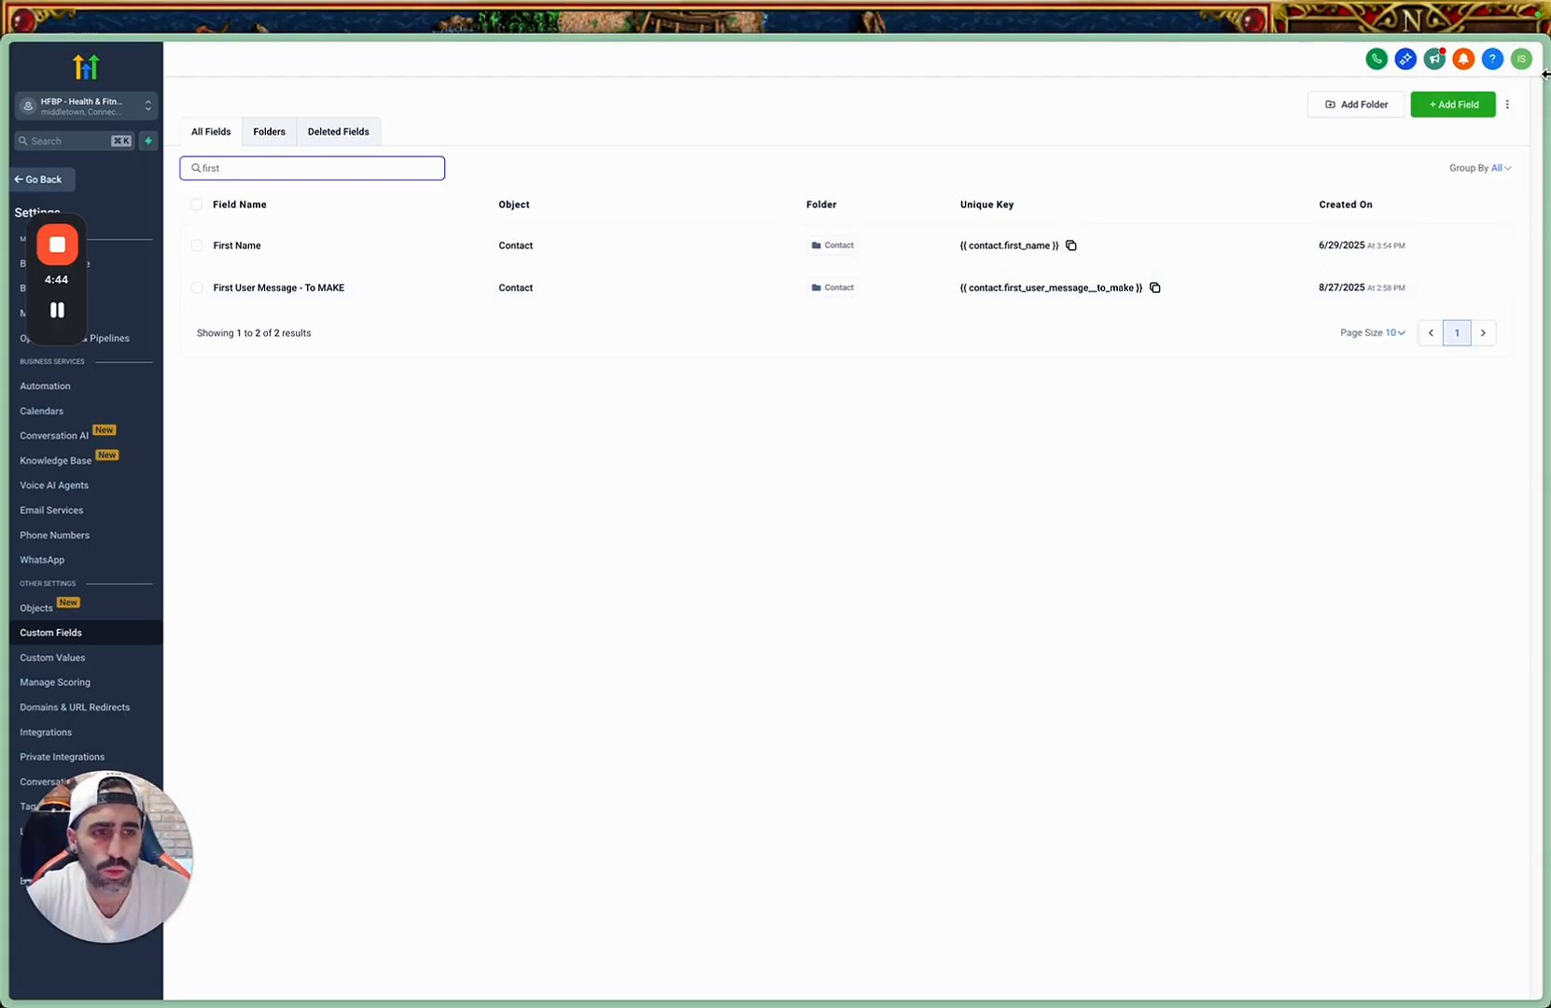
Start a new Multi Line custom field and name it "Second User Message - To Make", reusing the copied name.
click(1447, 108)
click(586, 415)
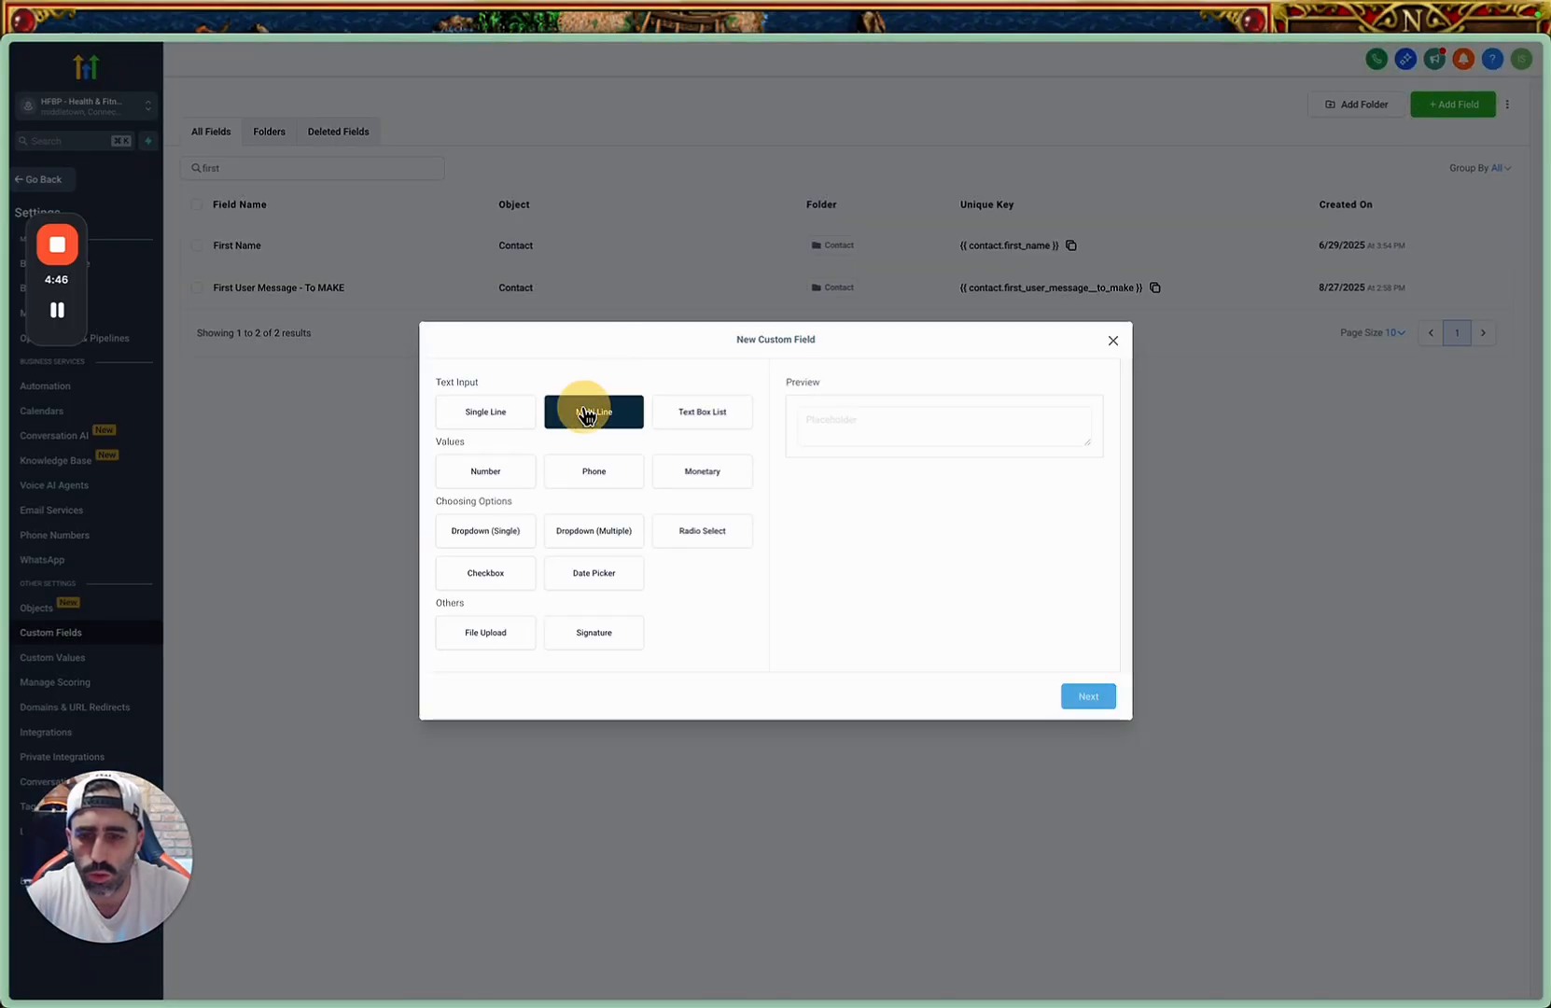
click(1087, 702)
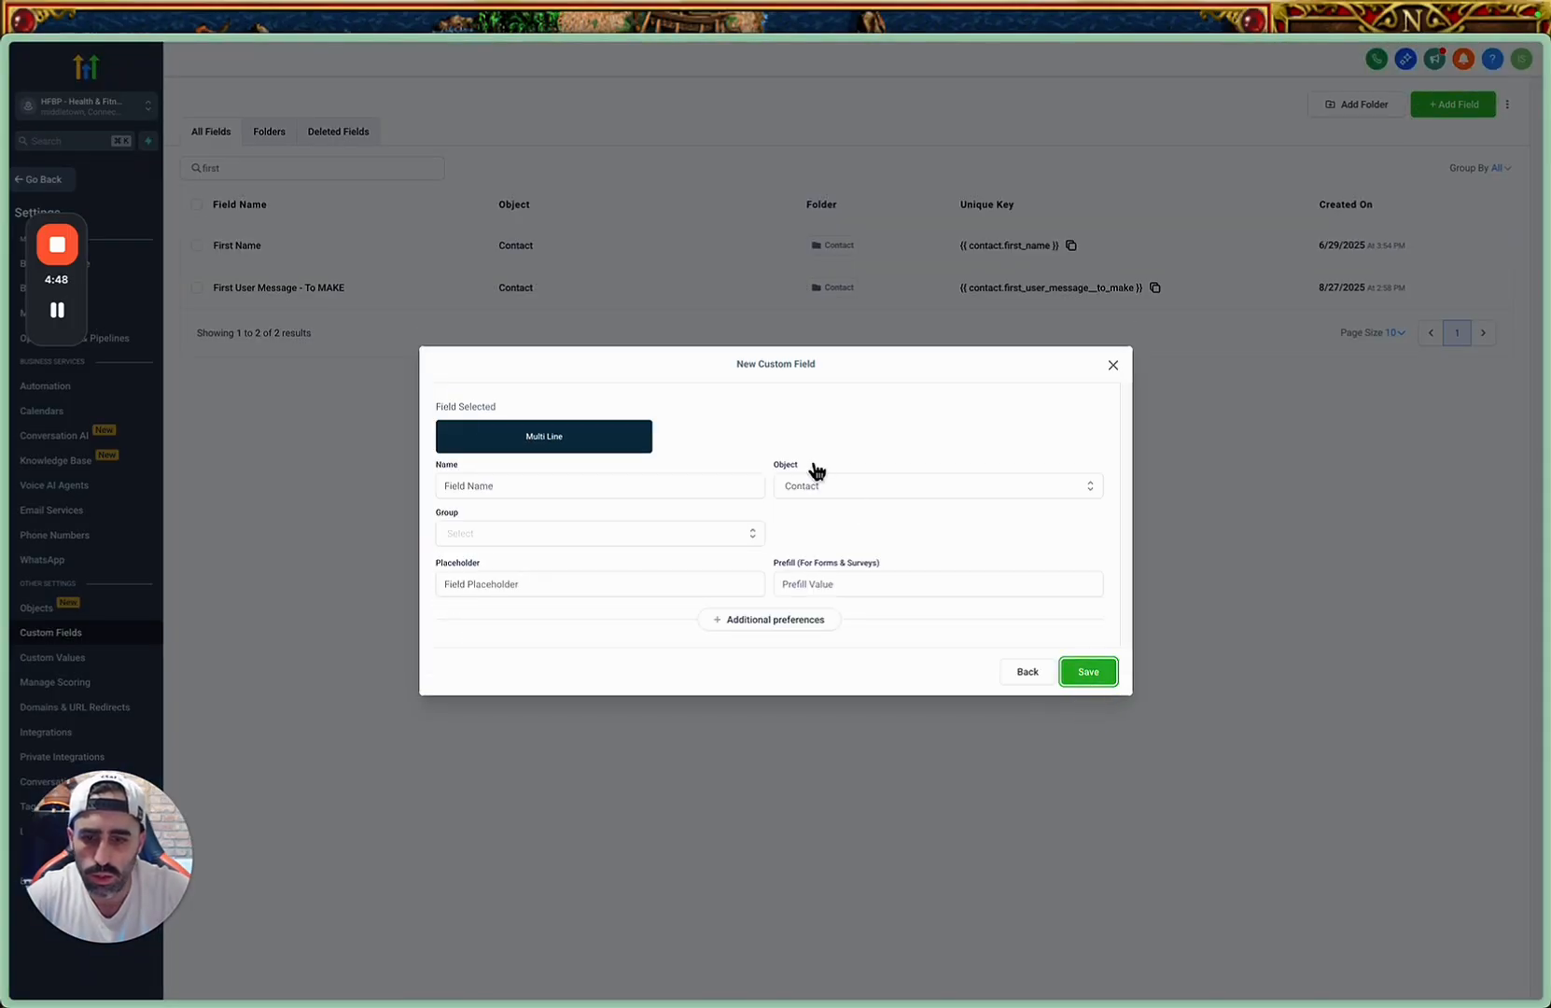
click(564, 491)
key(ctrl+v)
click(448, 487)
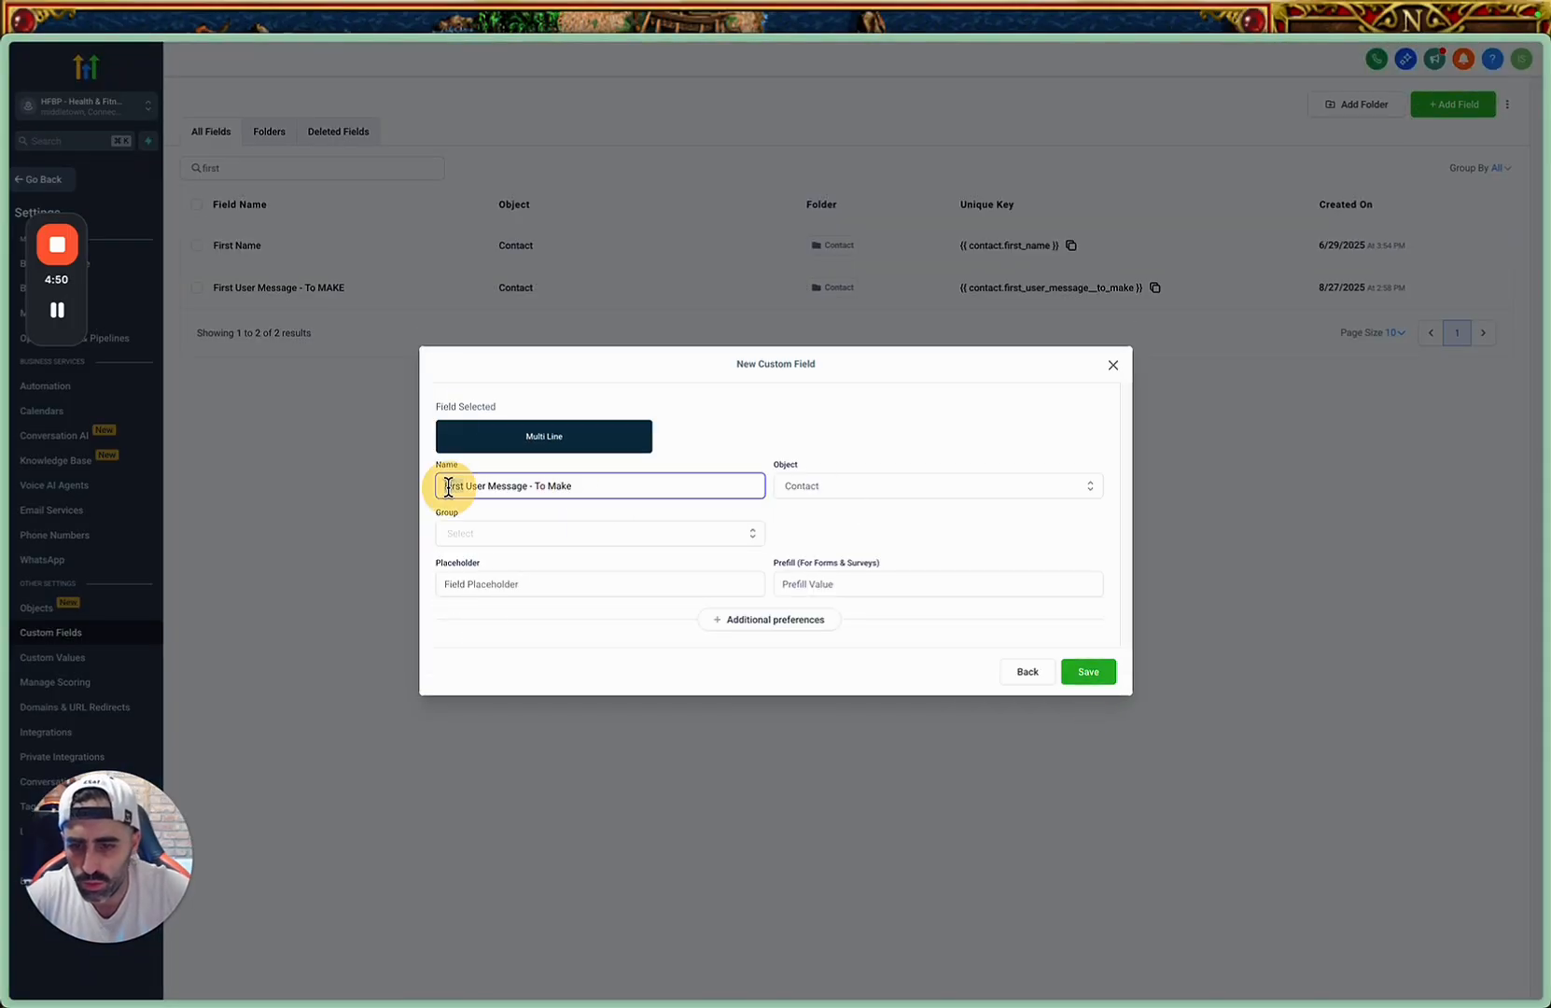
double_click(448, 488)
text(Second)
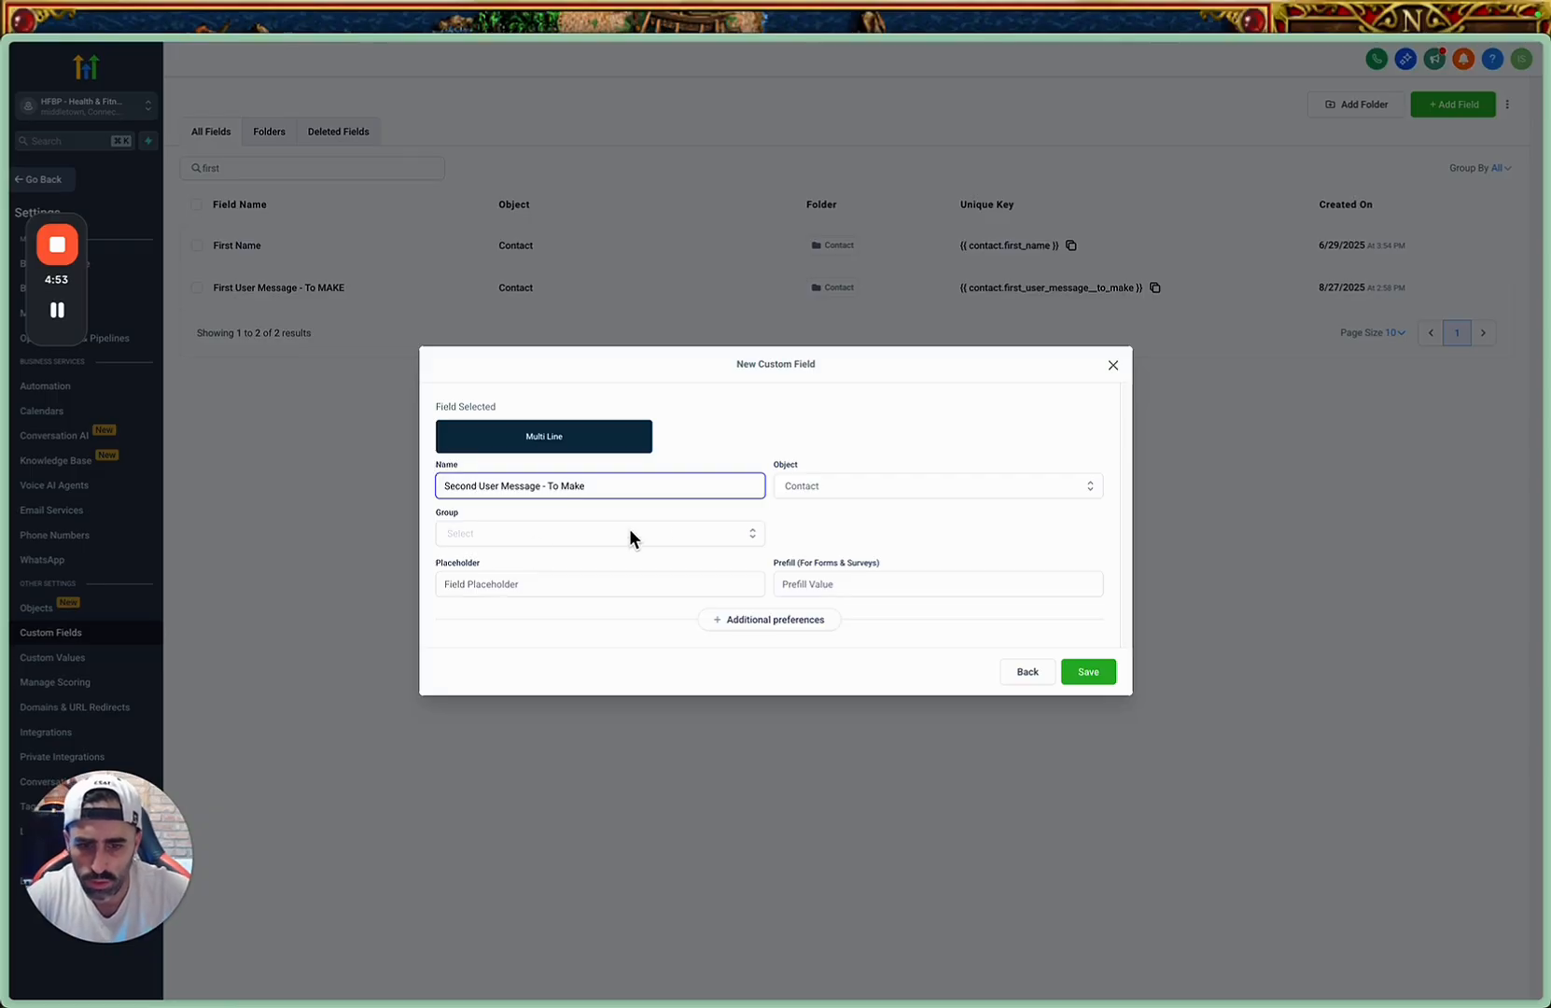
Assign the second message field to the Contact object and the Additional Info group, and save it.
click(823, 499)
click(861, 519)
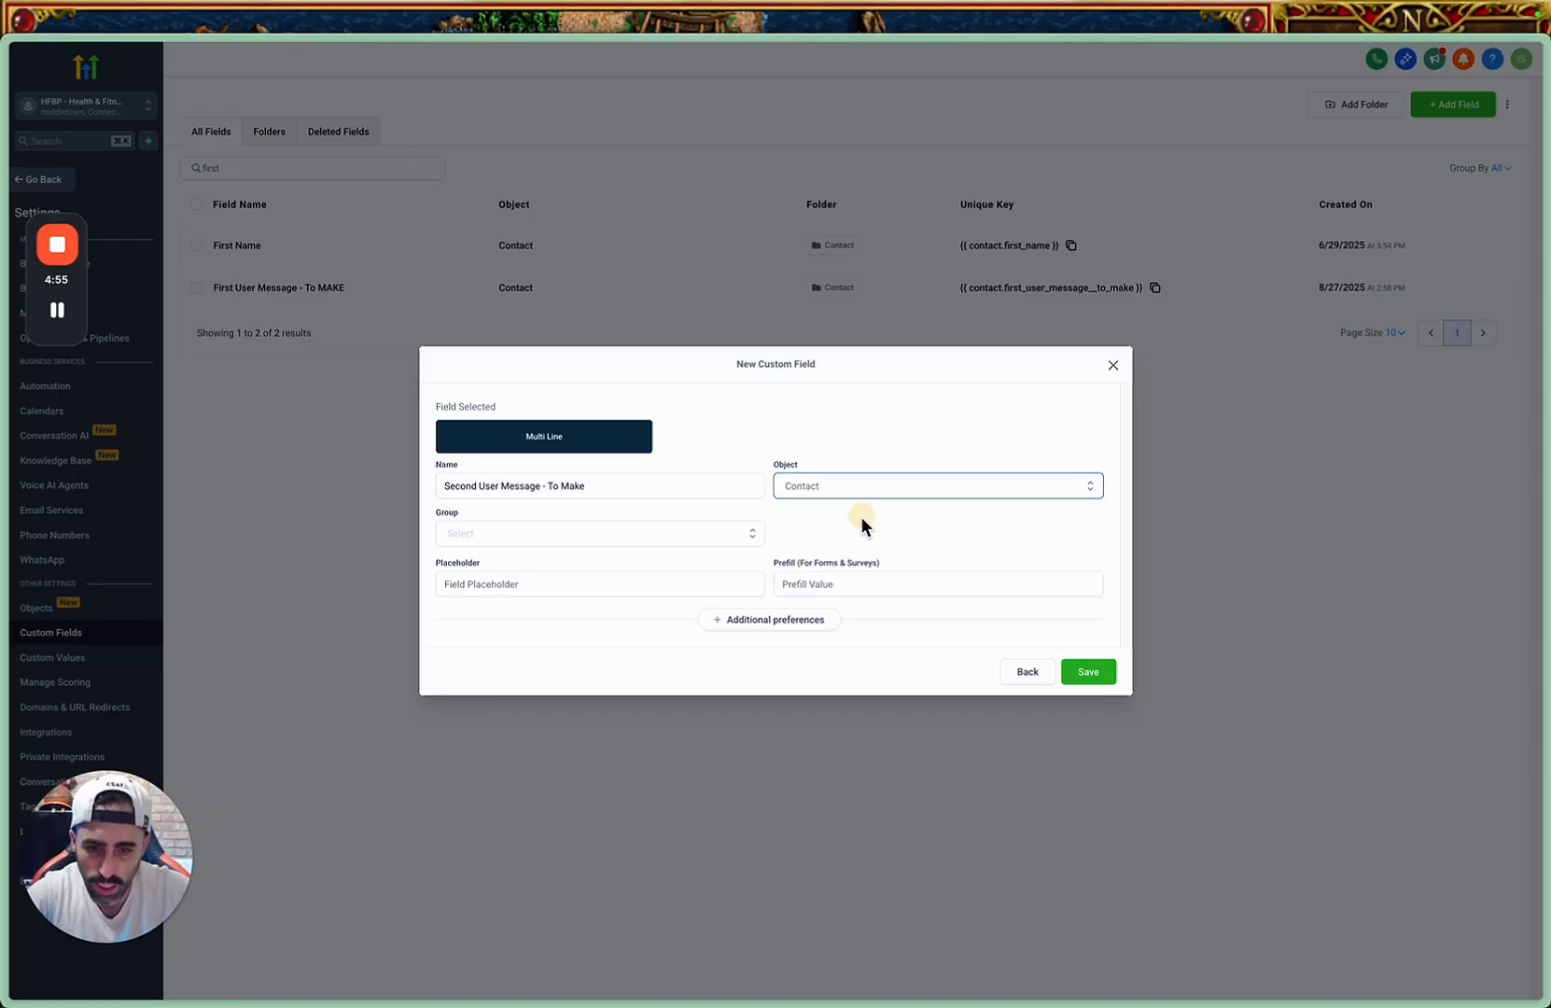
click(746, 530)
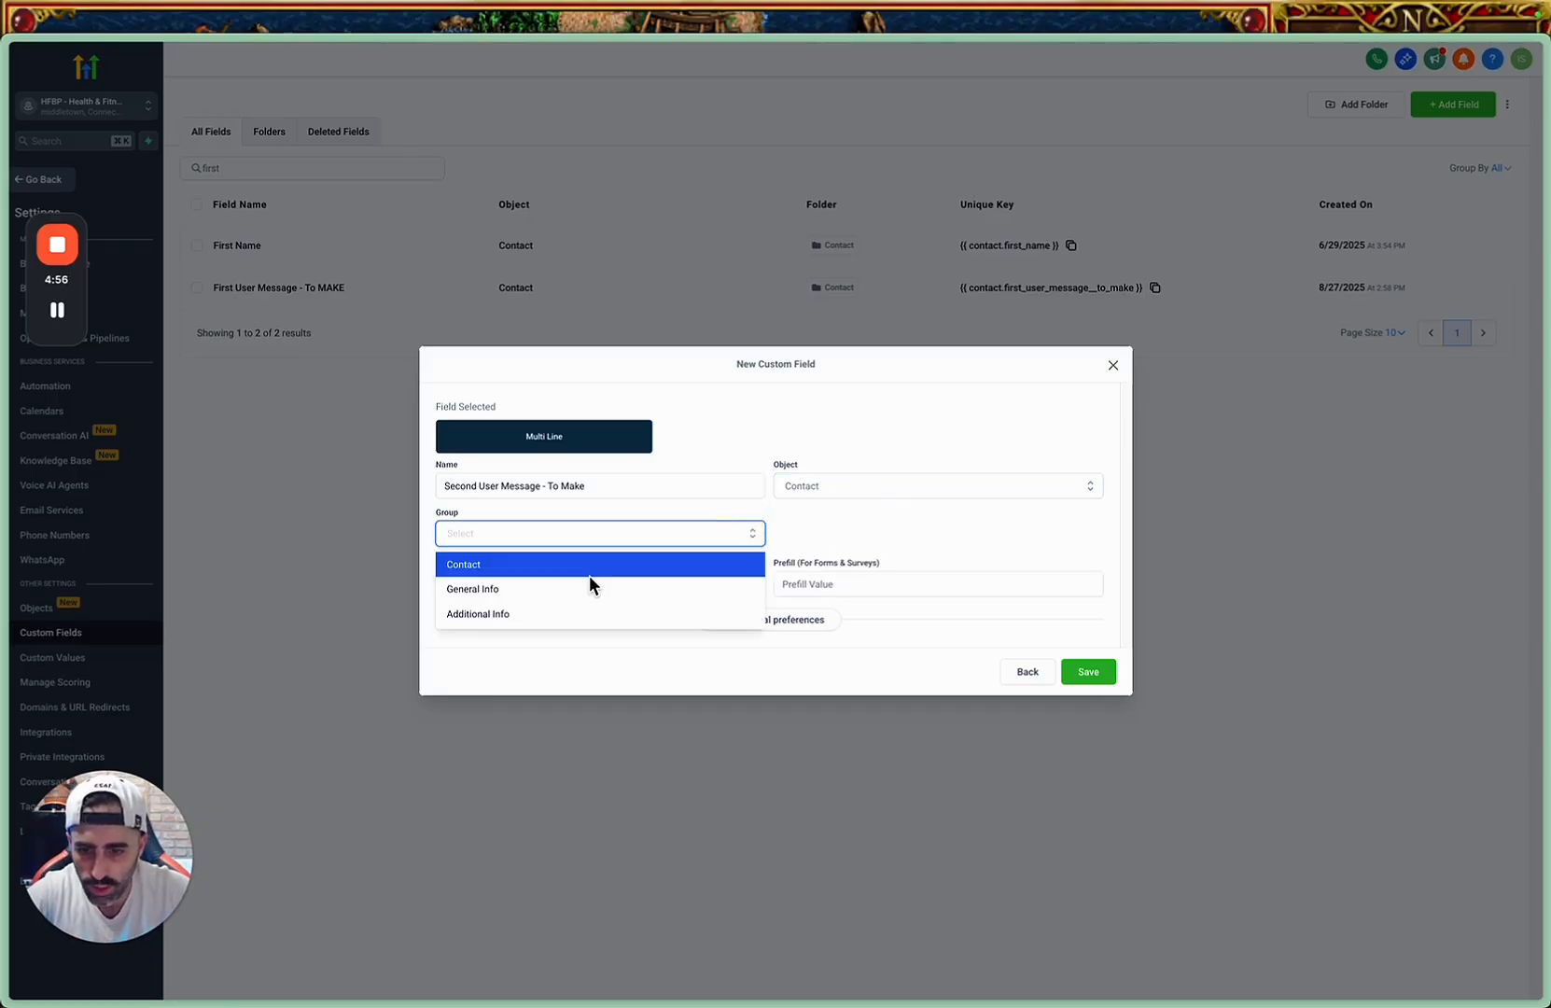
click(559, 616)
click(736, 533)
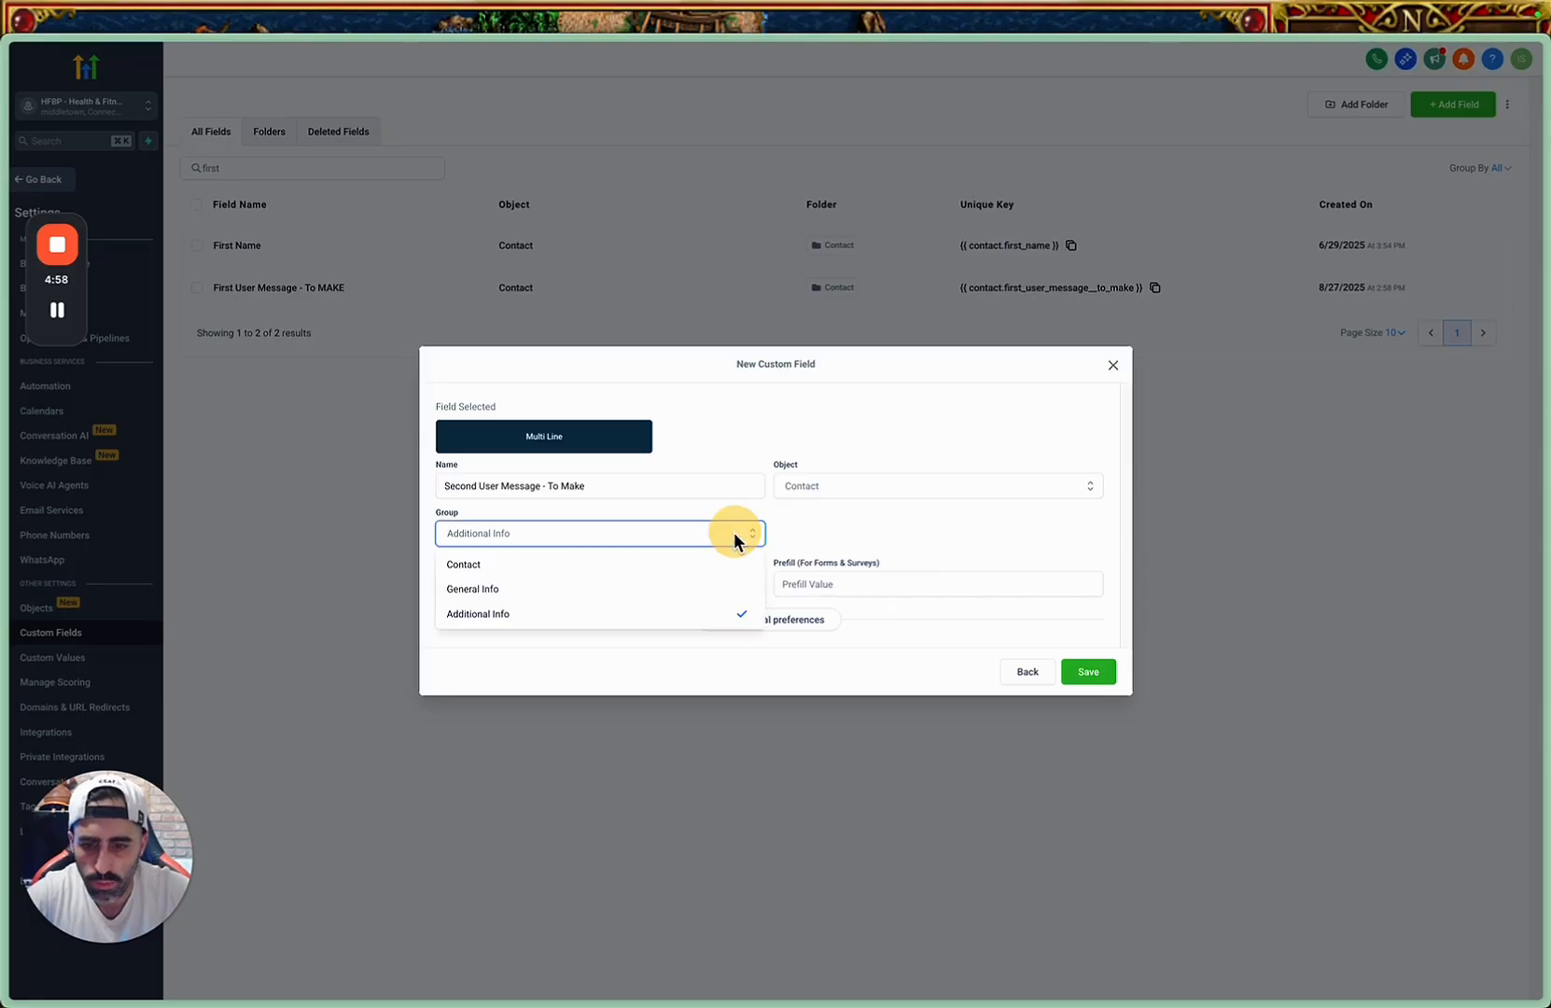
click(711, 526)
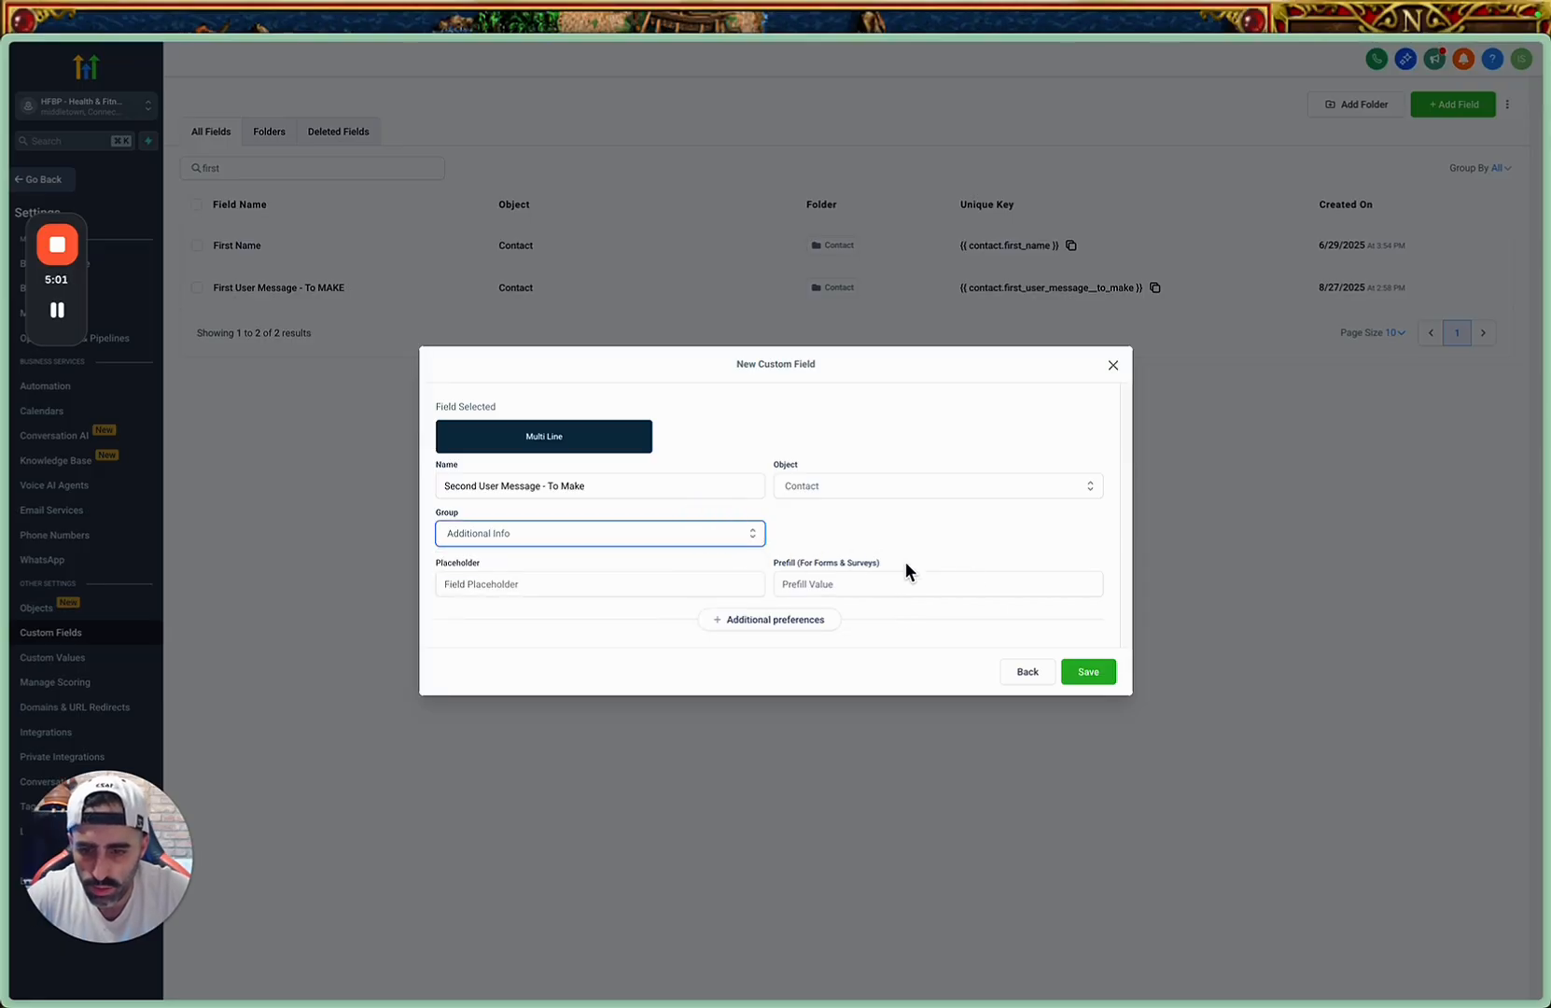
click(1085, 673)
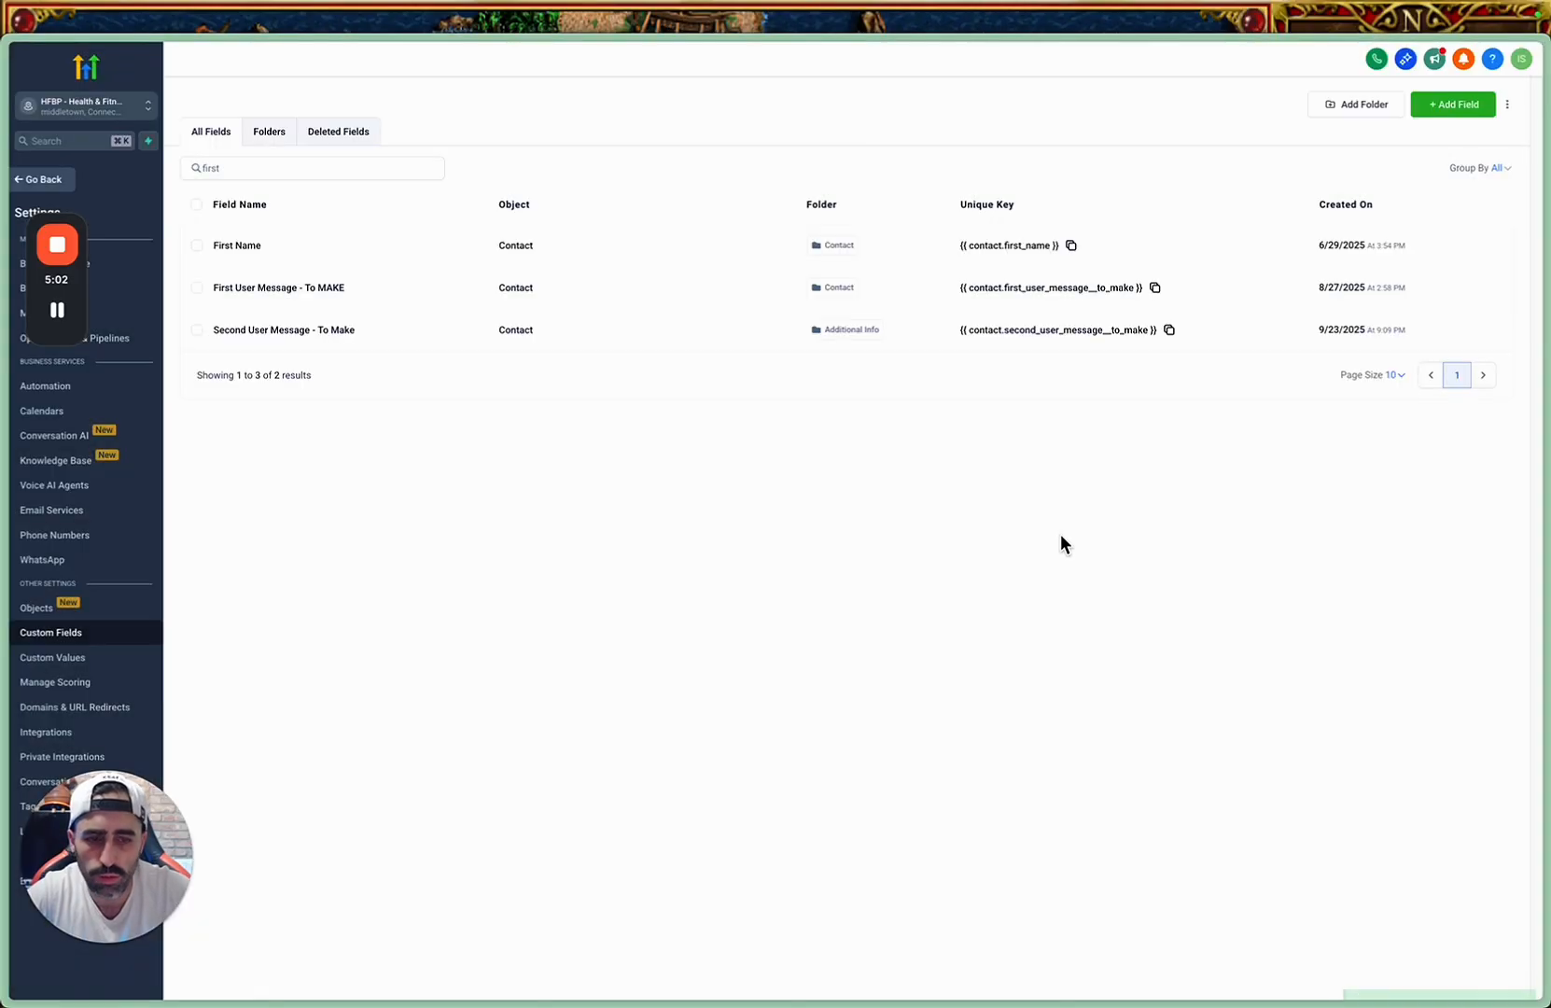
Start a new Multi Line custom field and name it "Third User Message - To Make", adapting the copied name.
click(1446, 106)
click(598, 410)
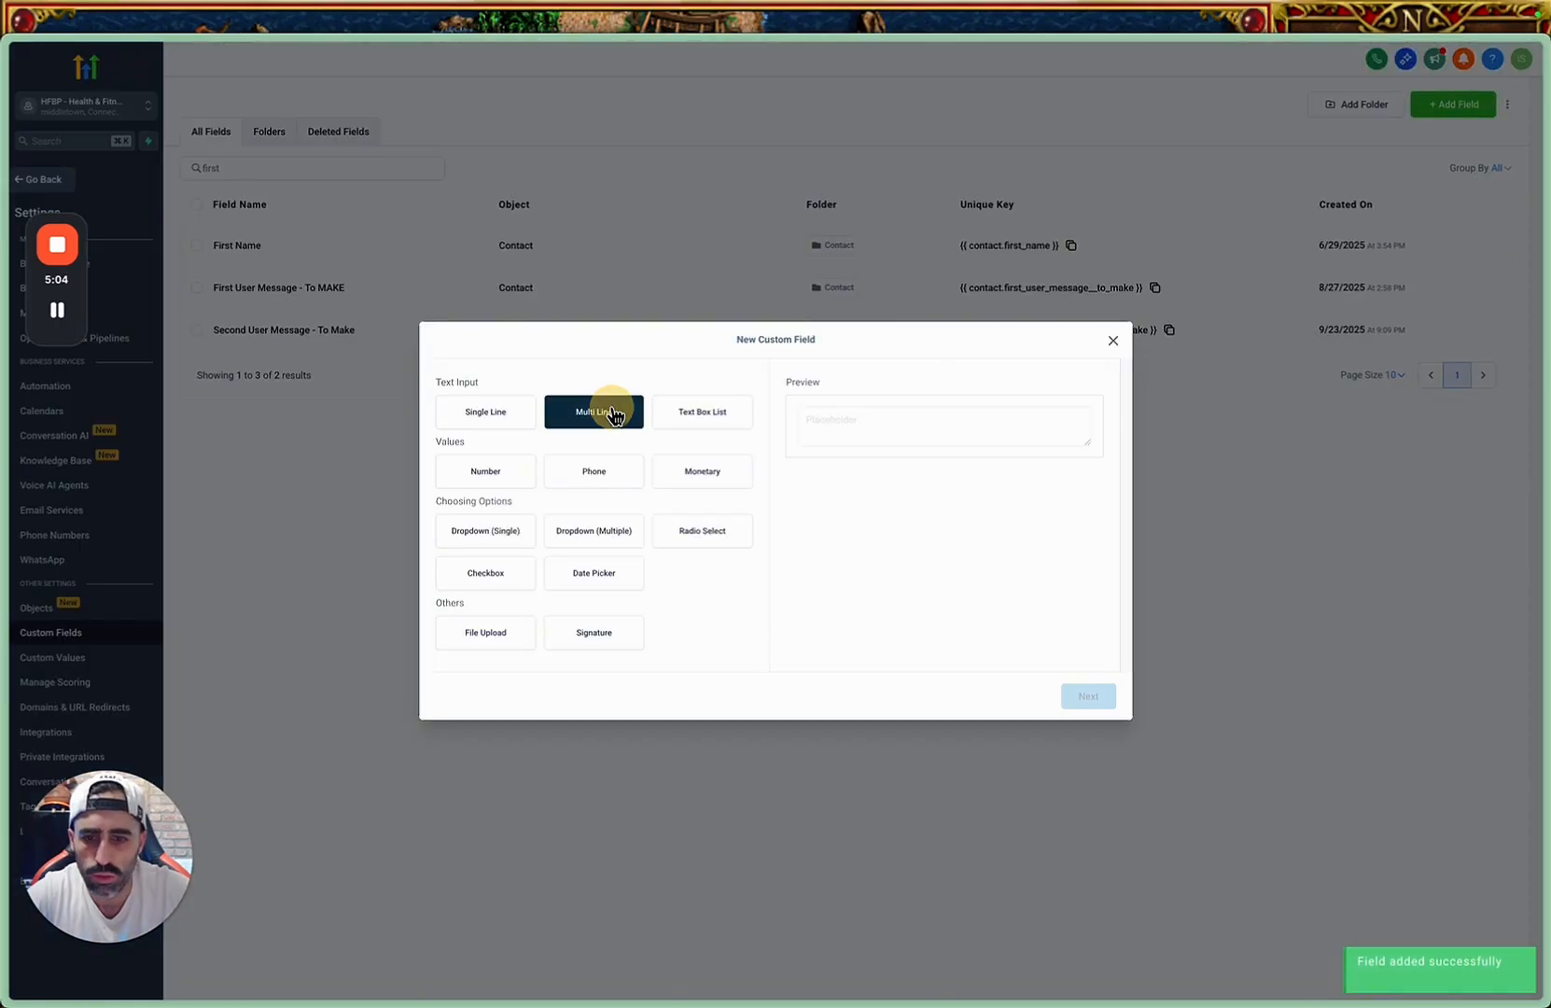
click(1076, 698)
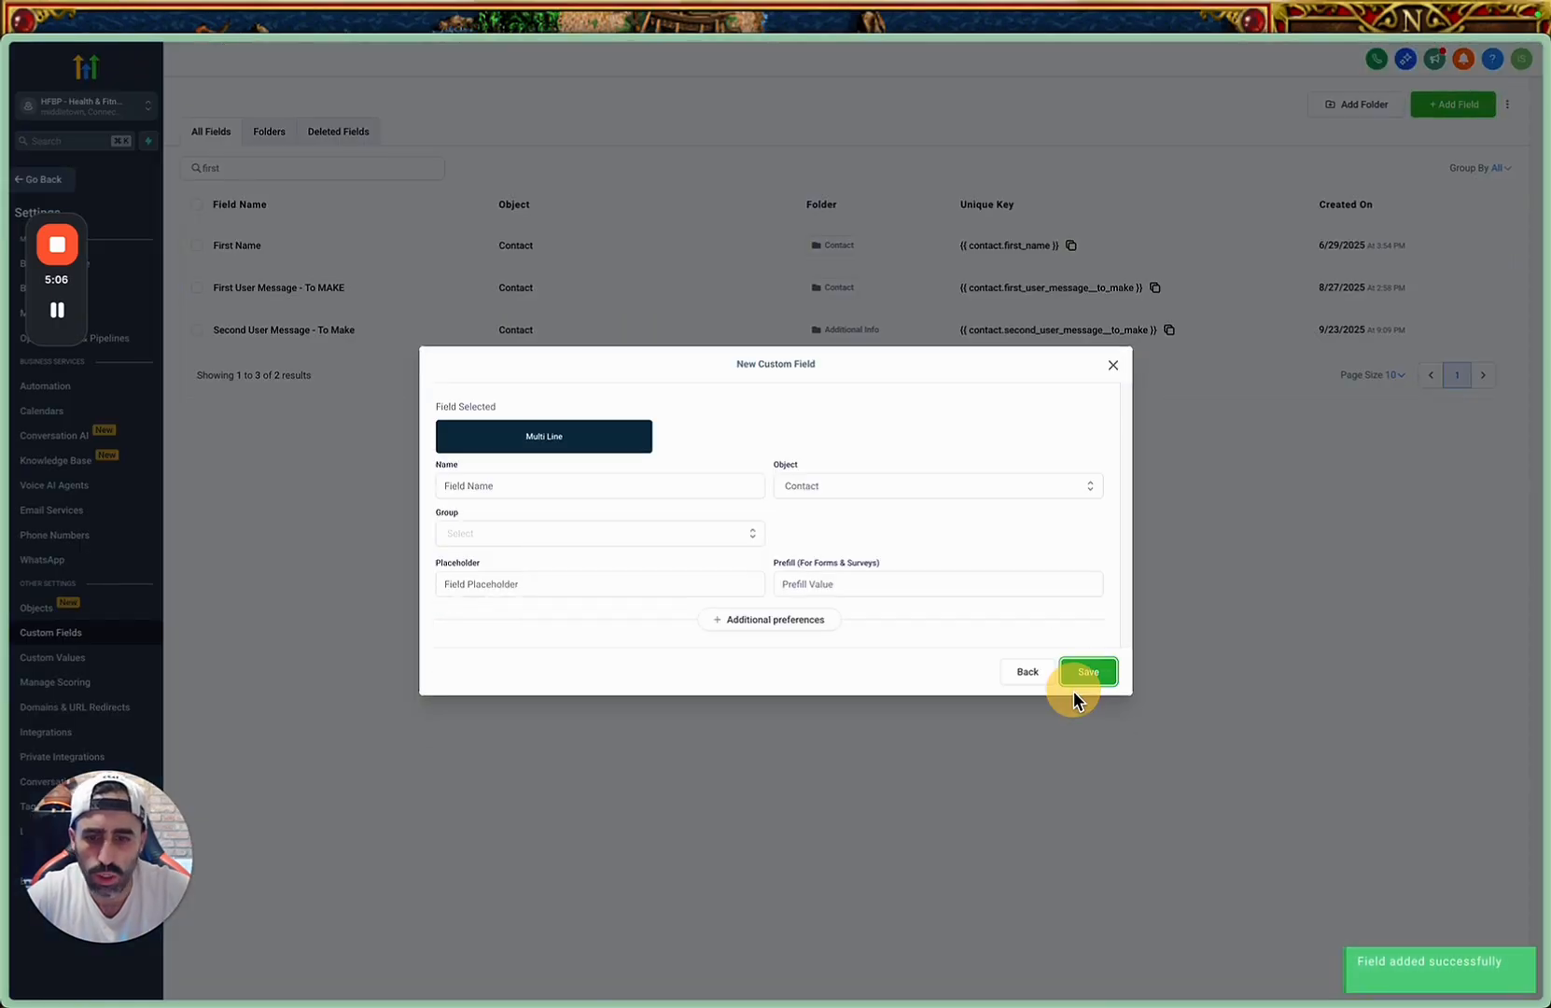
click(573, 485)
text(First User Message - To Make)
double_click(453, 487)
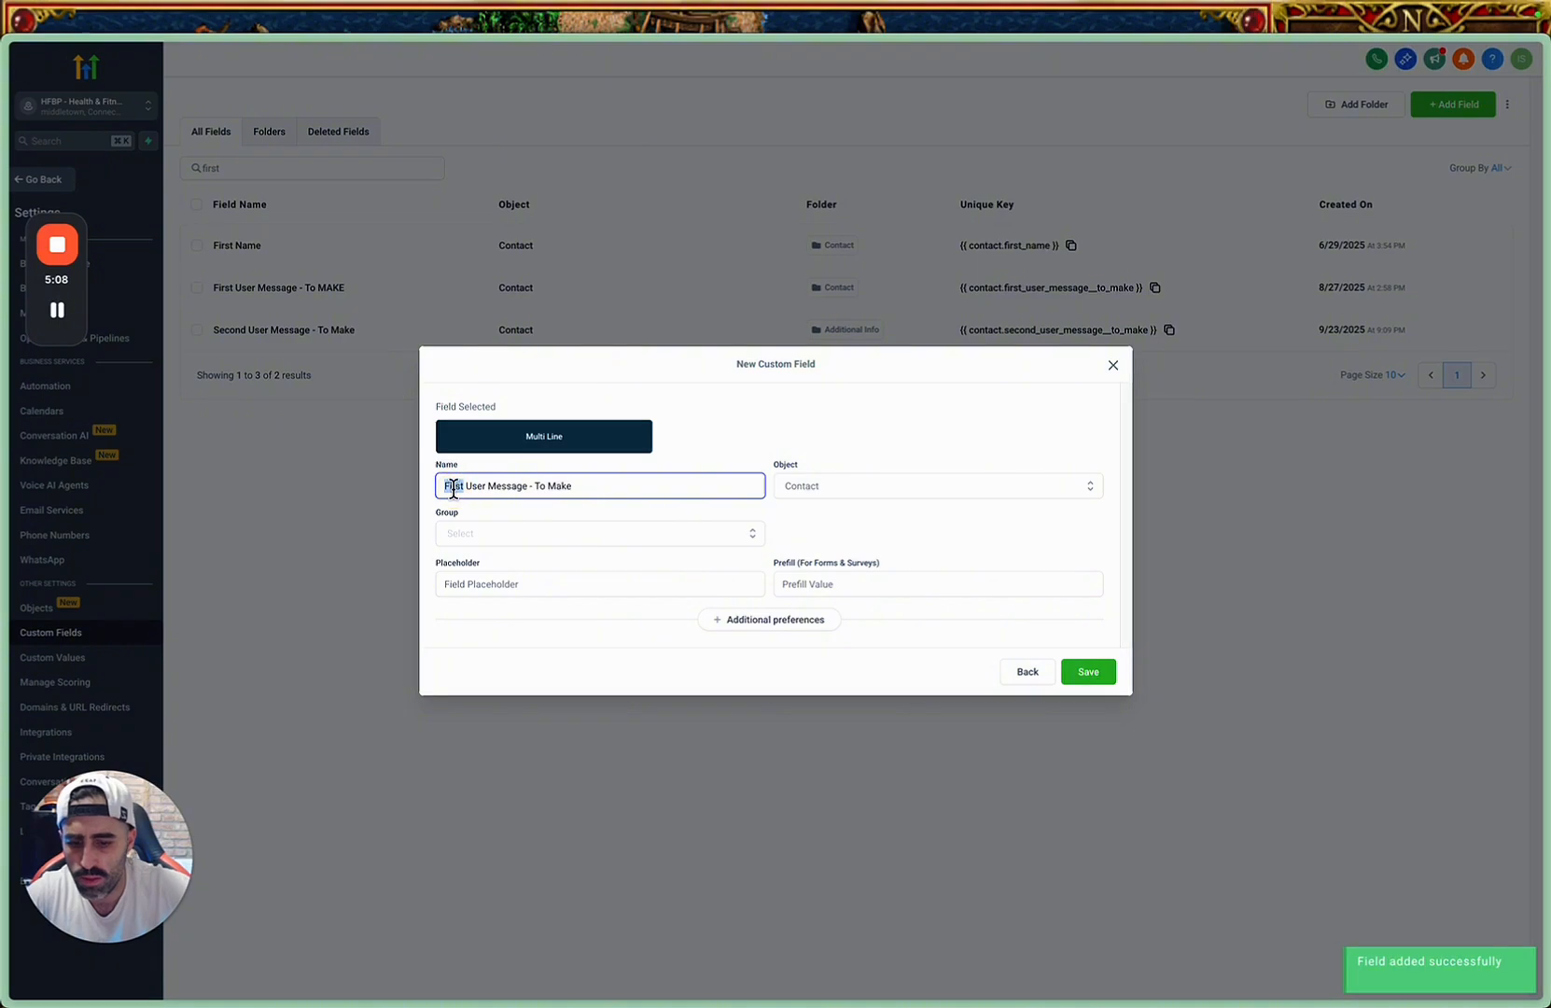
text(Third)
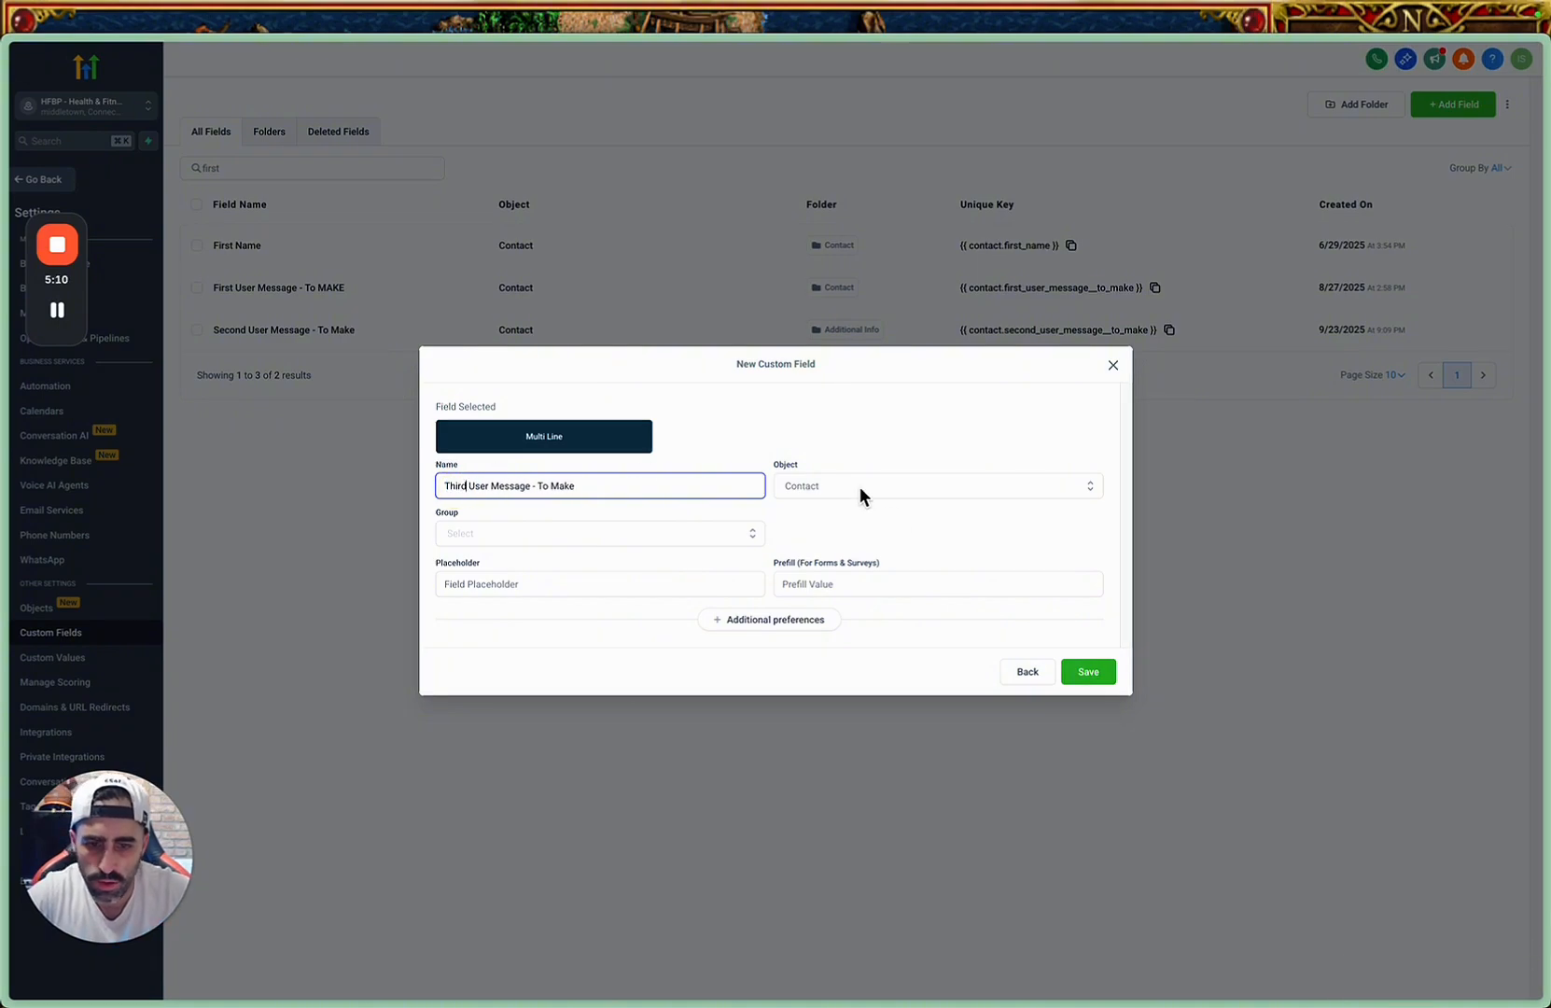
Assign the third message field to the Contact object and the Additional Info group, and save it.
click(860, 485)
click(859, 485)
click(689, 530)
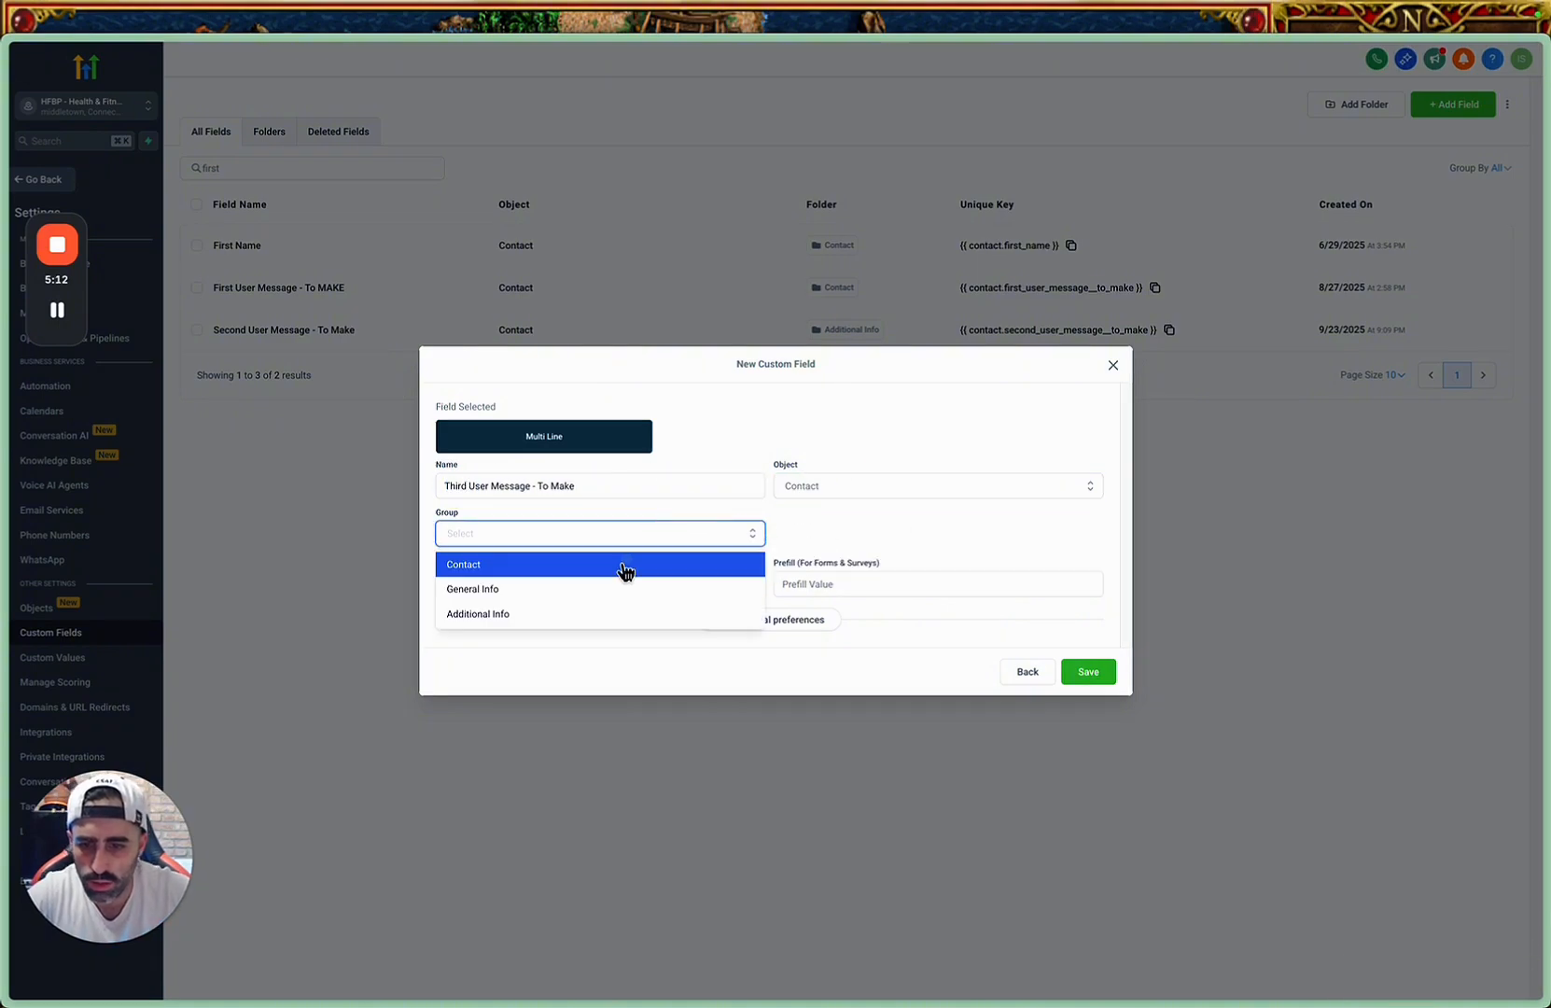
click(567, 608)
click(1090, 672)
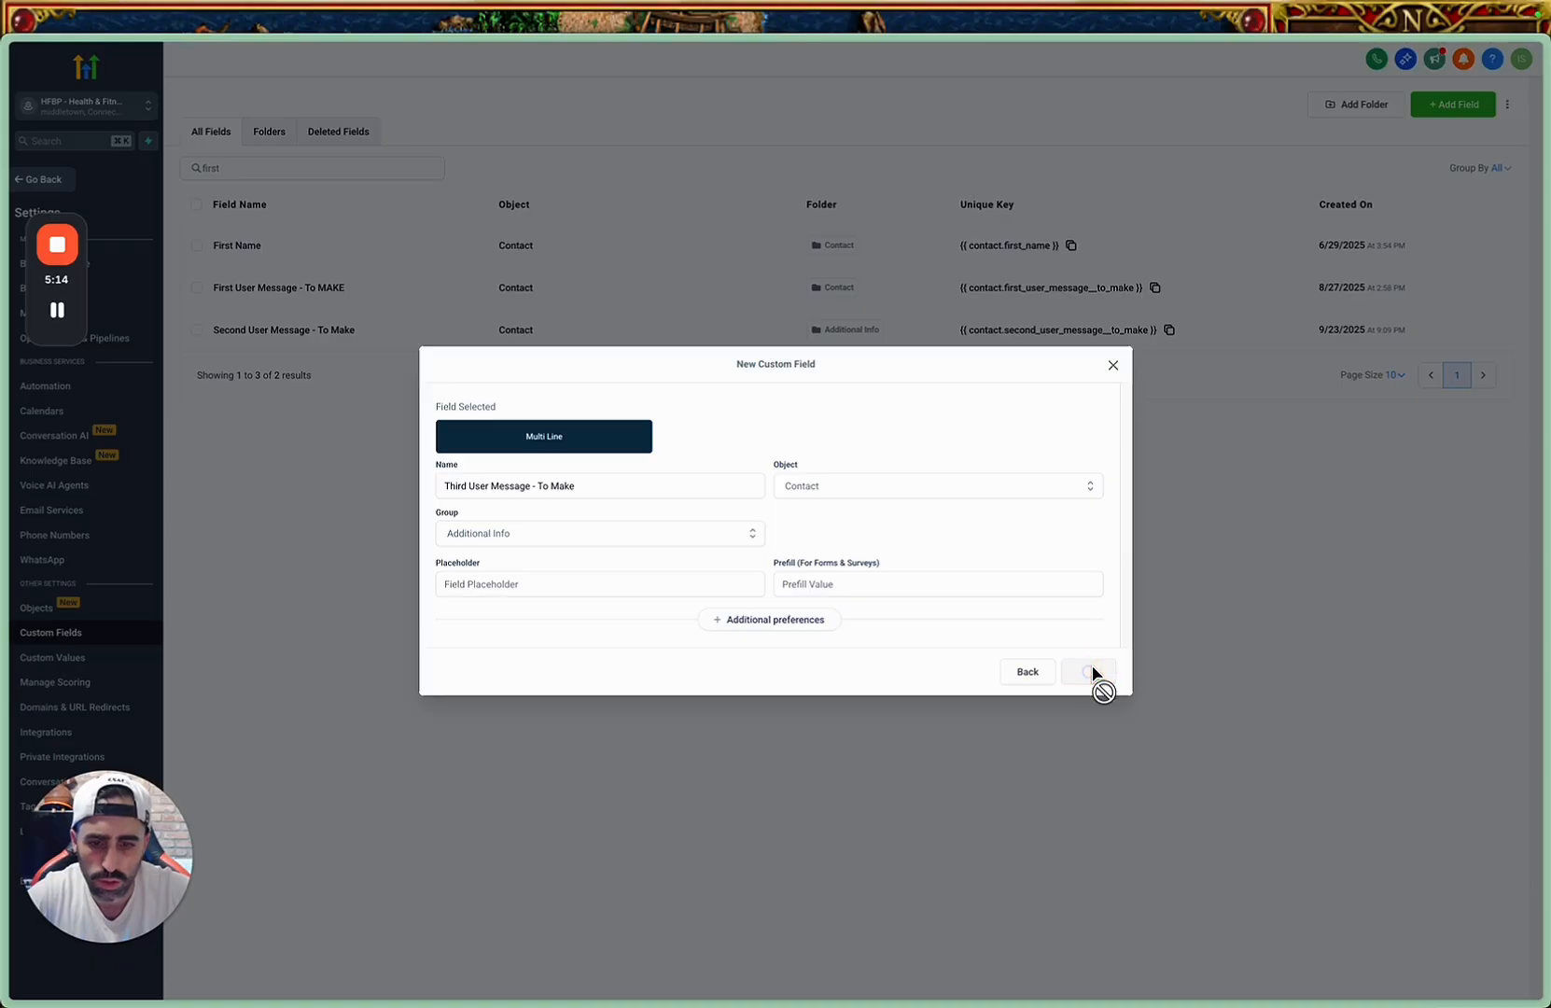
Start another Multi Line custom field and name it "Fourth User Message - To Make", adapting the copied name.
click(1459, 104)
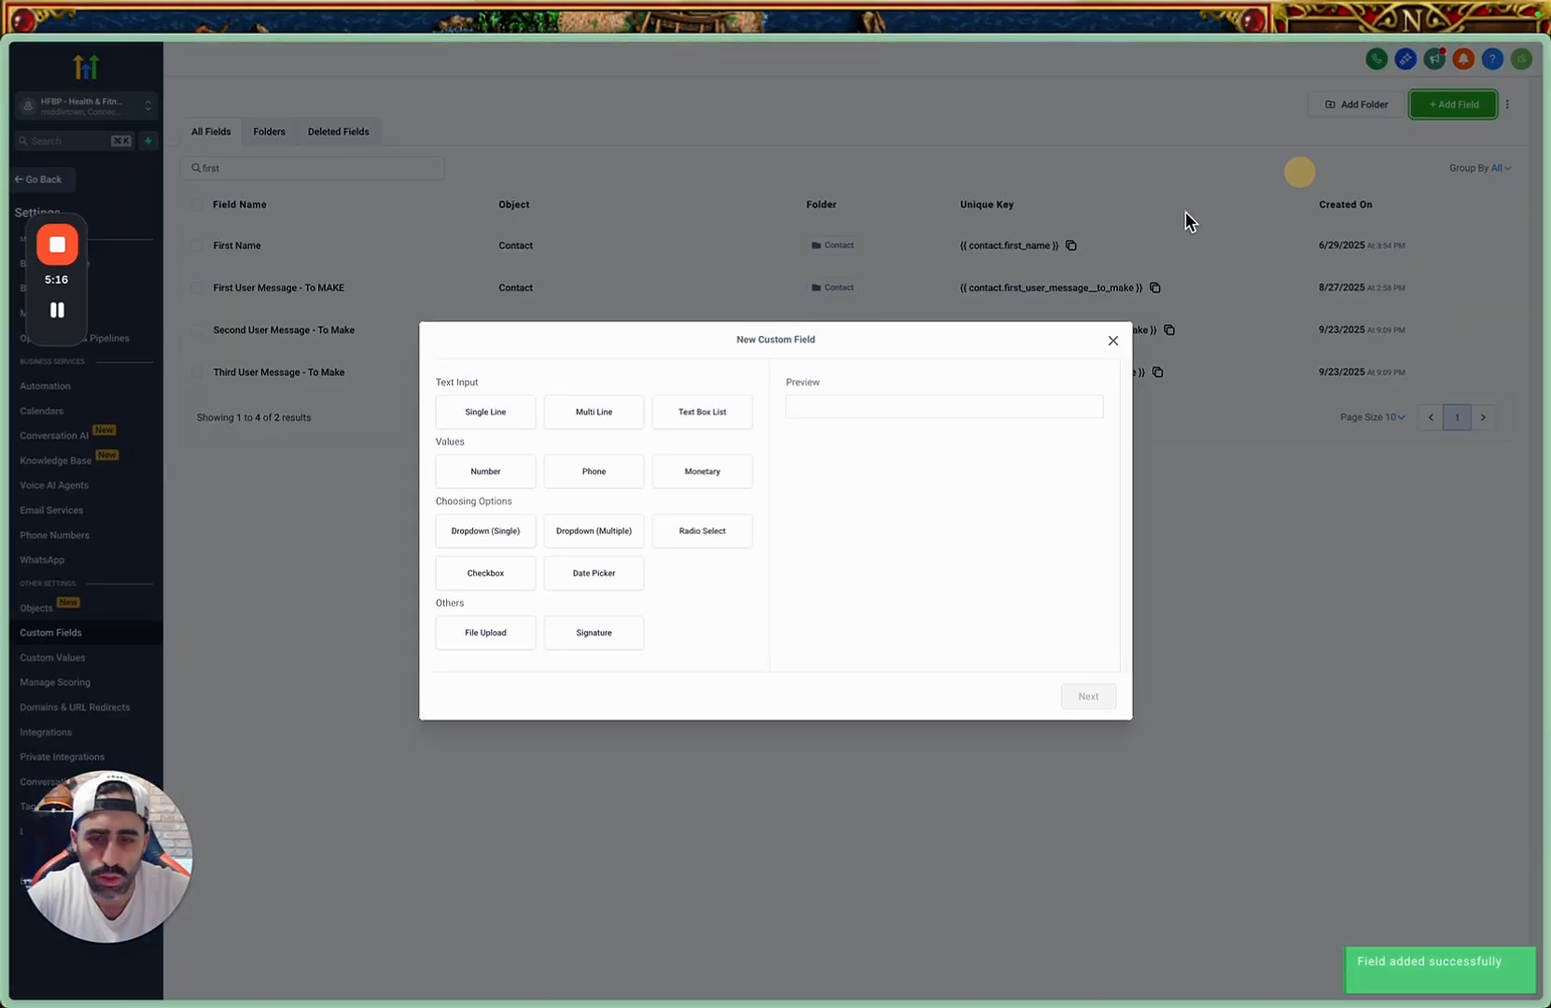
click(595, 411)
click(1090, 695)
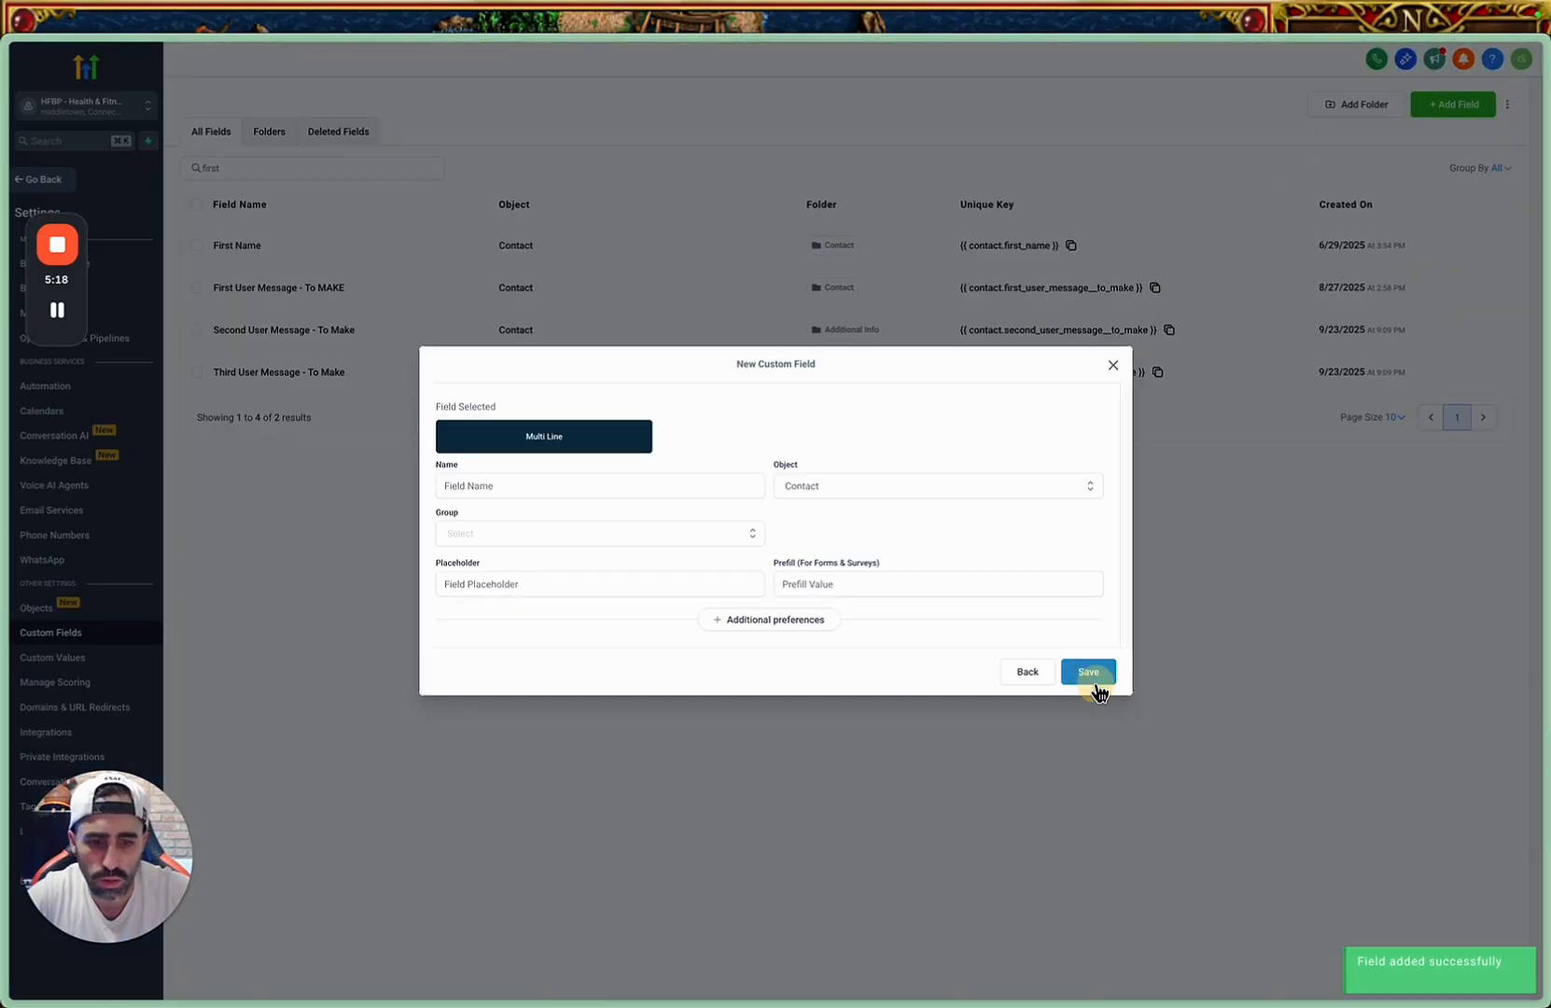
click(538, 486)
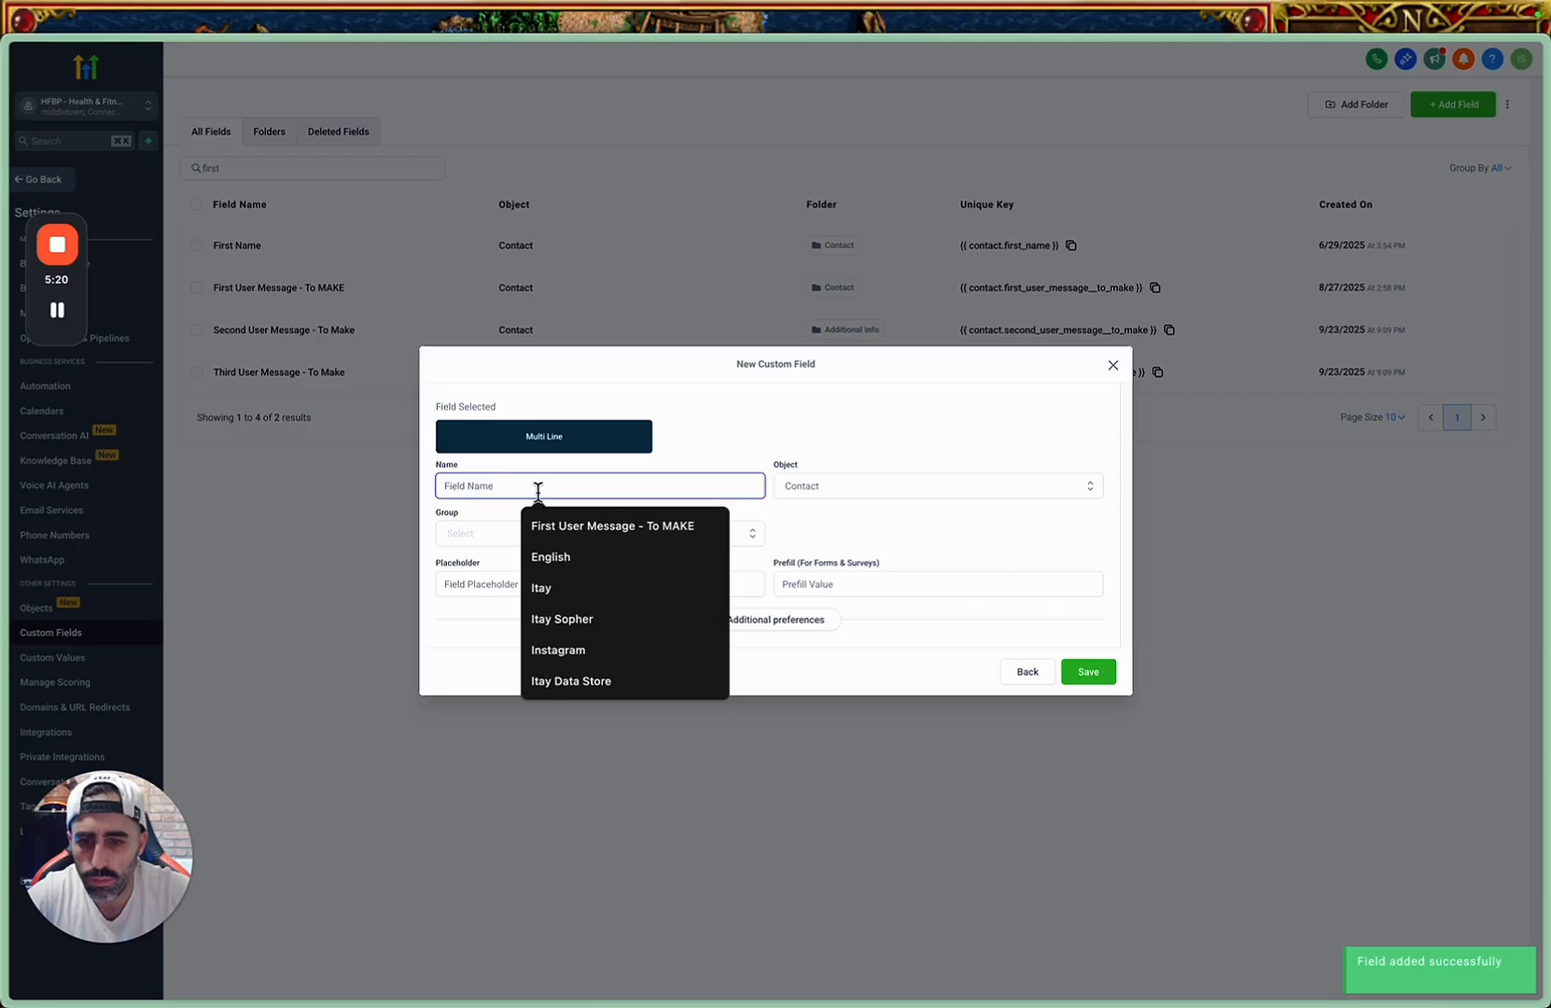
text(First User Message - To Make)
click(447, 486)
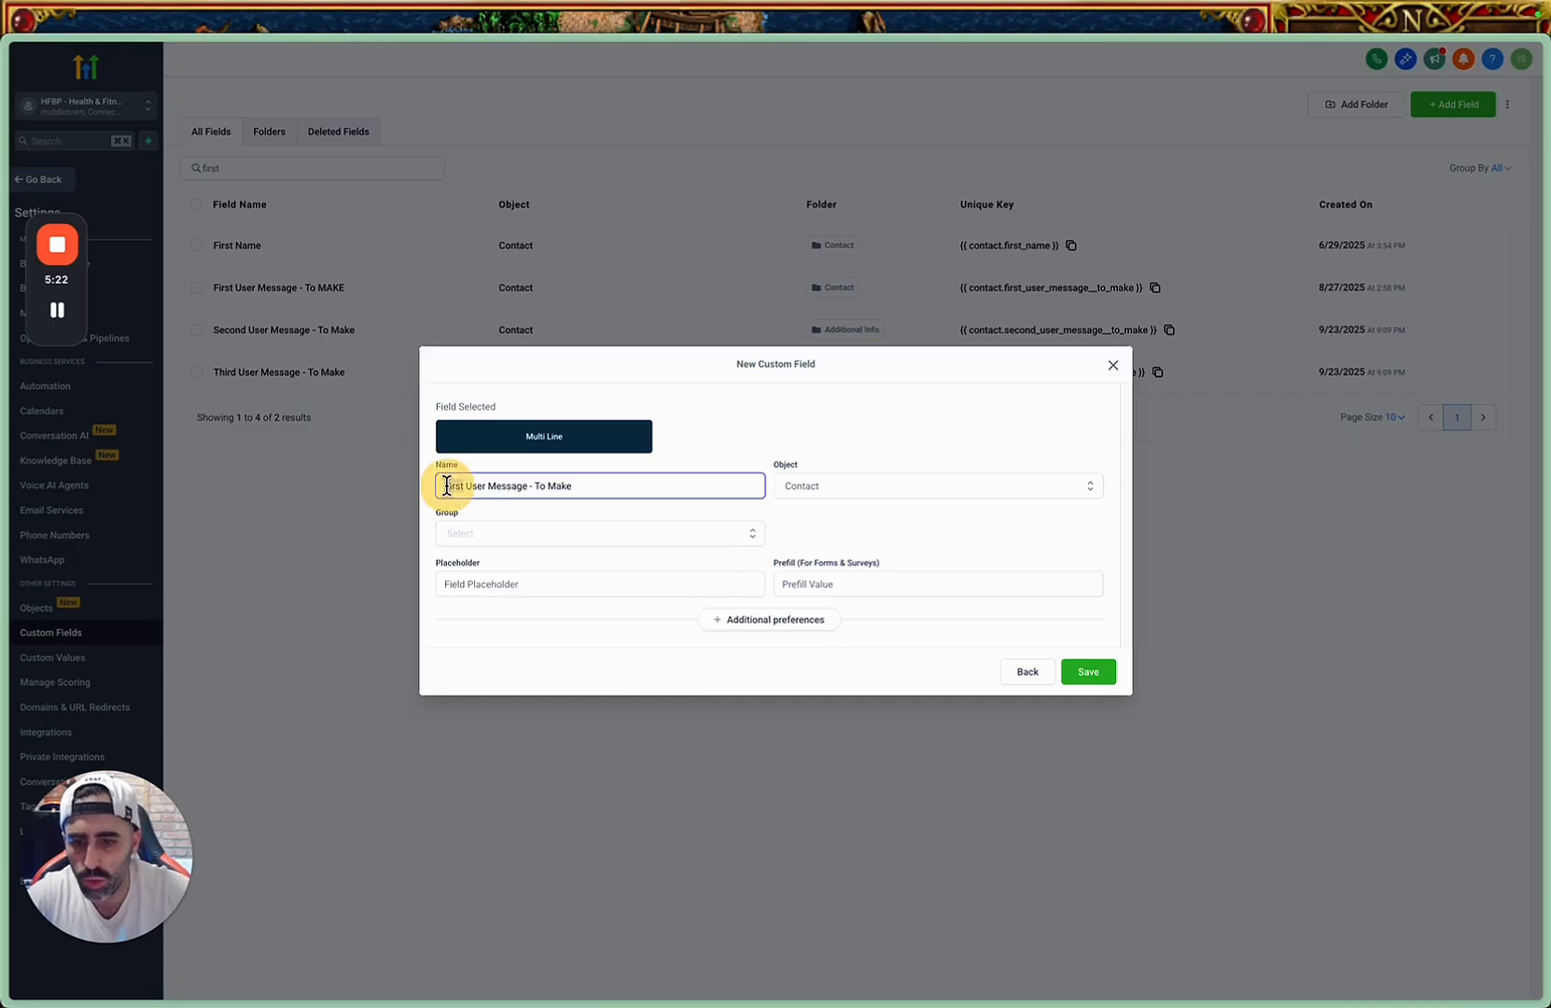
key(Delete)
key(Delete)
key(Delete)
key(Delete)
key(Delete)
text(Fourth)
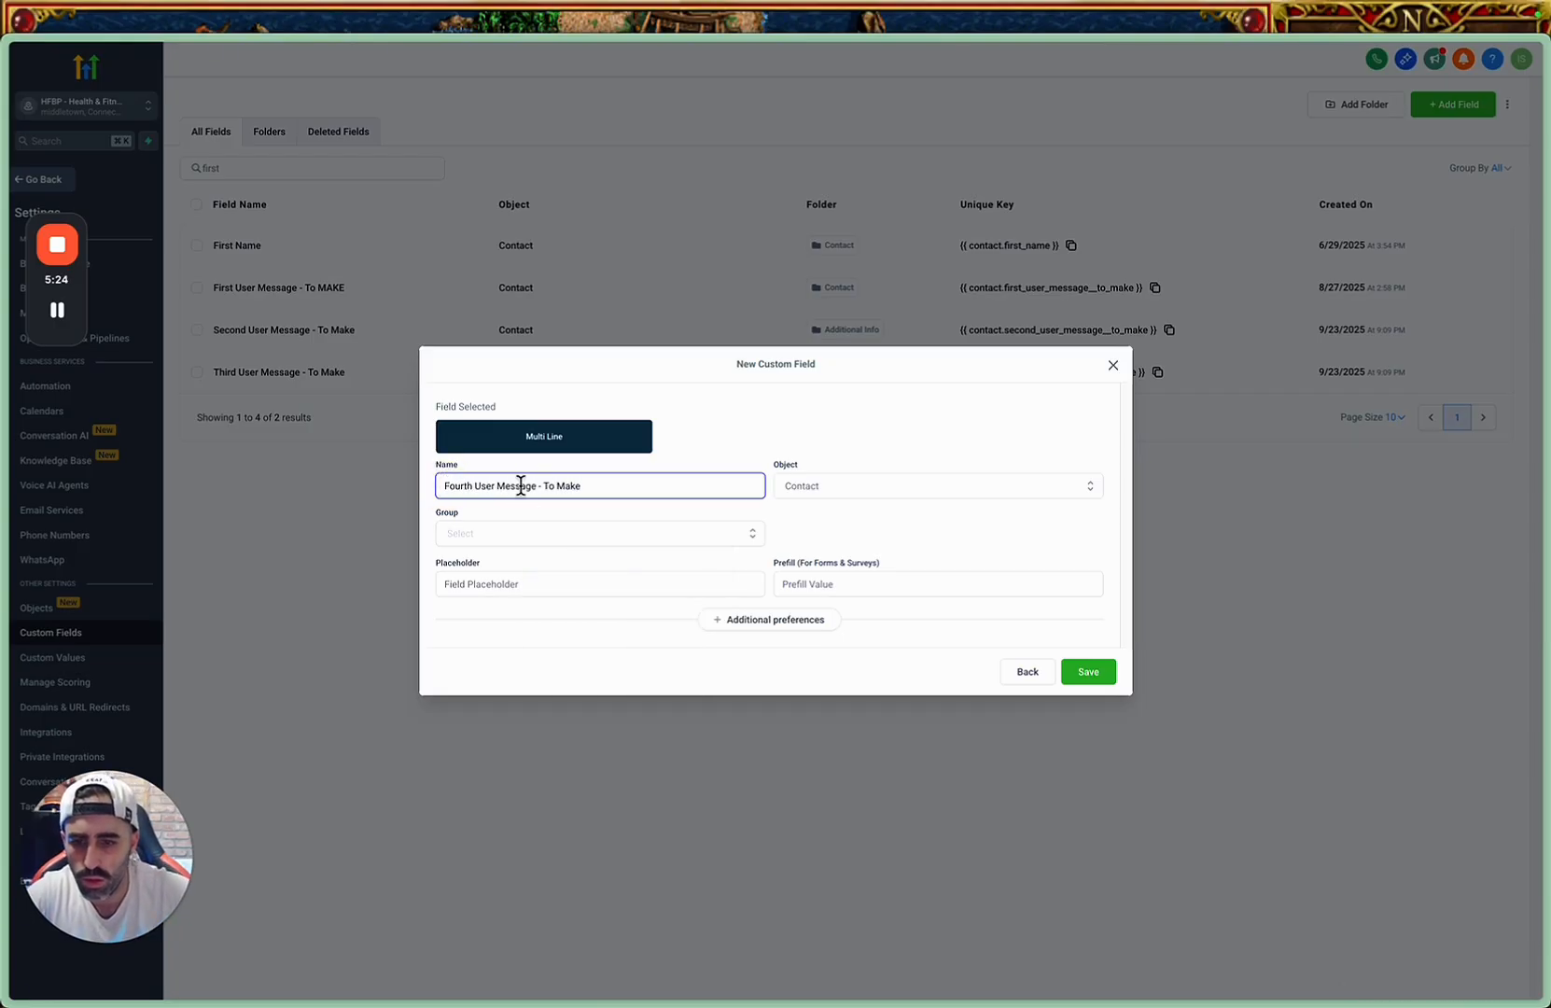
Assign the fourth message field to the Contact object and the Additional Info group, and save it.
click(814, 483)
click(808, 511)
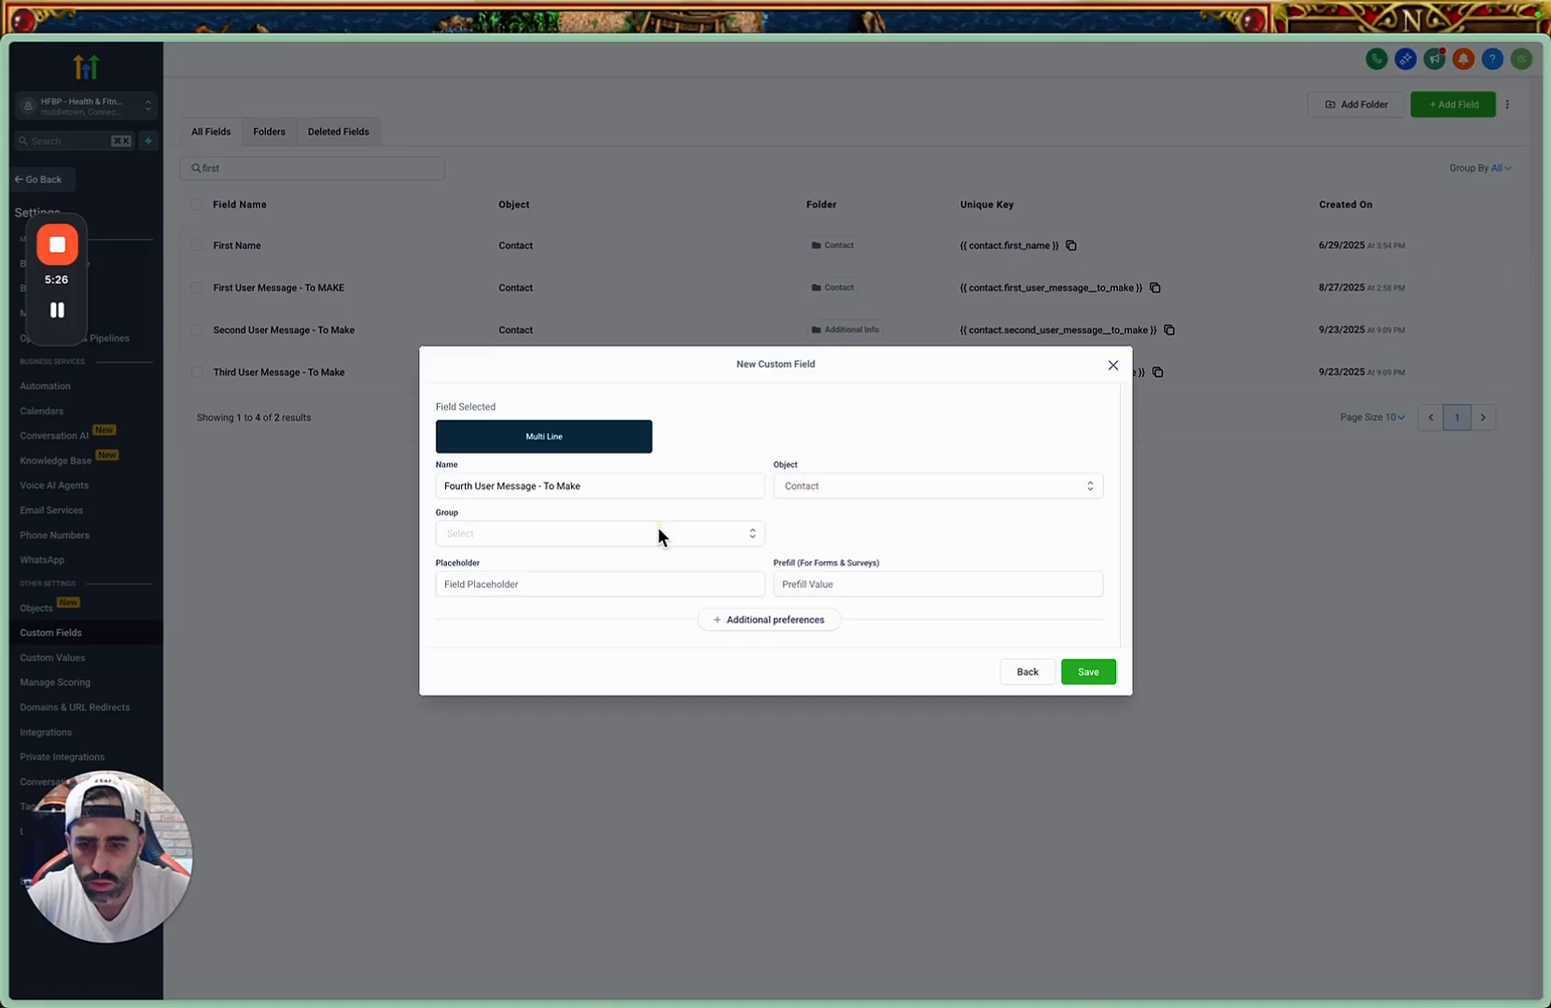
click(658, 533)
click(582, 612)
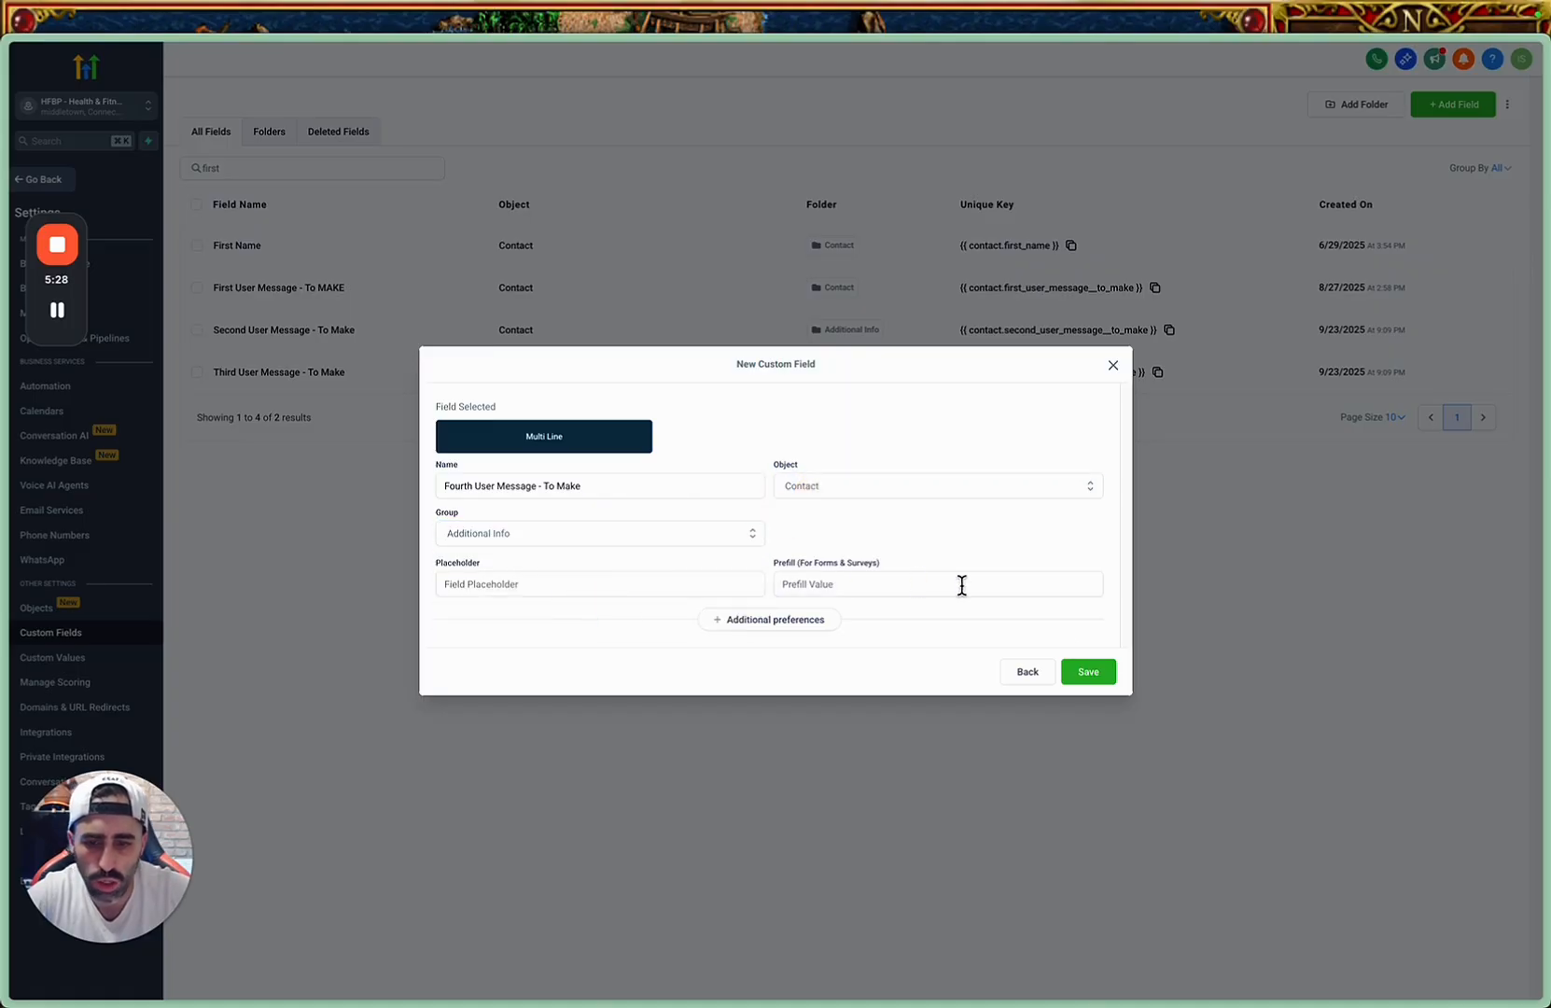
click(1088, 672)
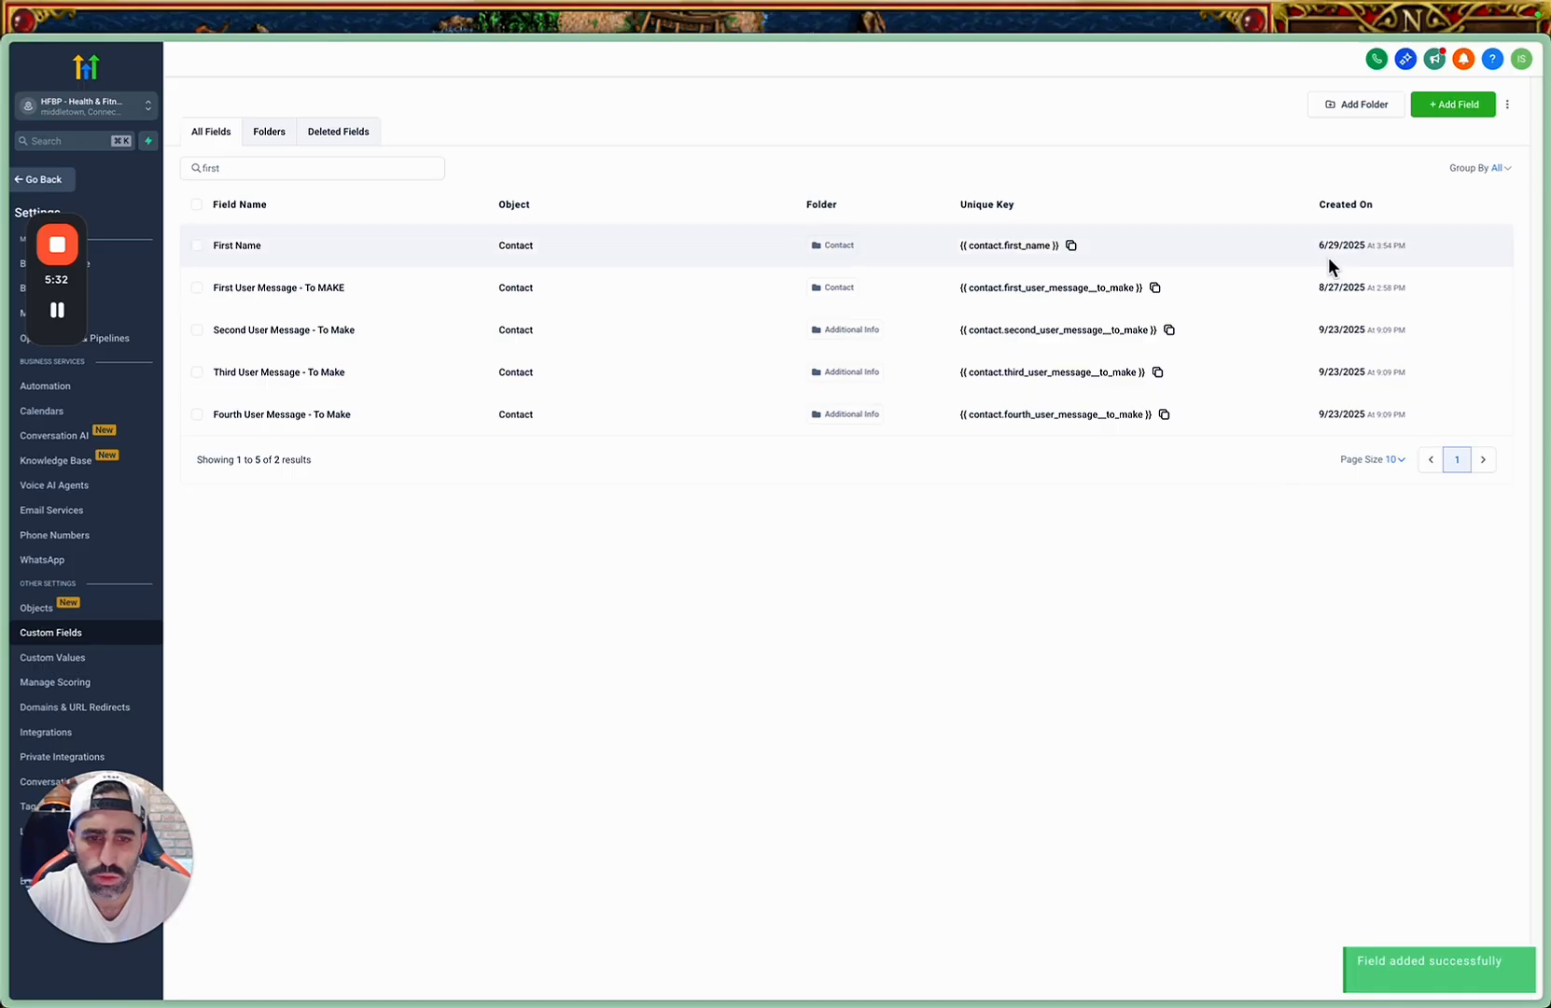
Start another Multi Line custom field and name it "Fifth User Message - To Make", adapting the copied name.
click(1458, 108)
click(579, 415)
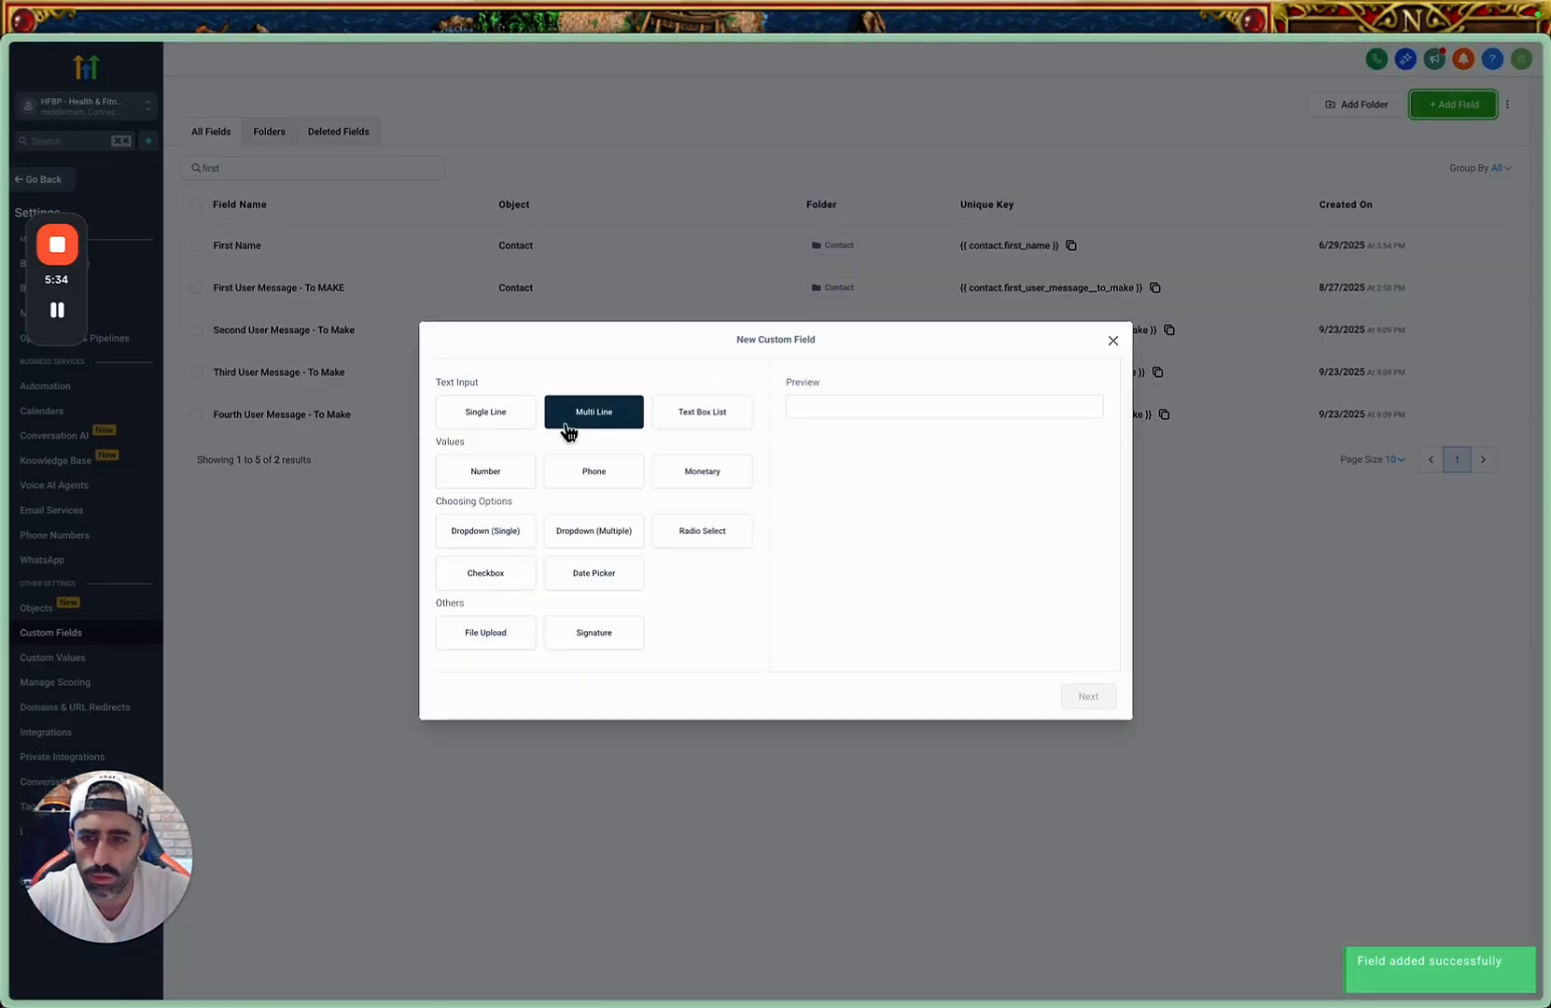
click(1089, 698)
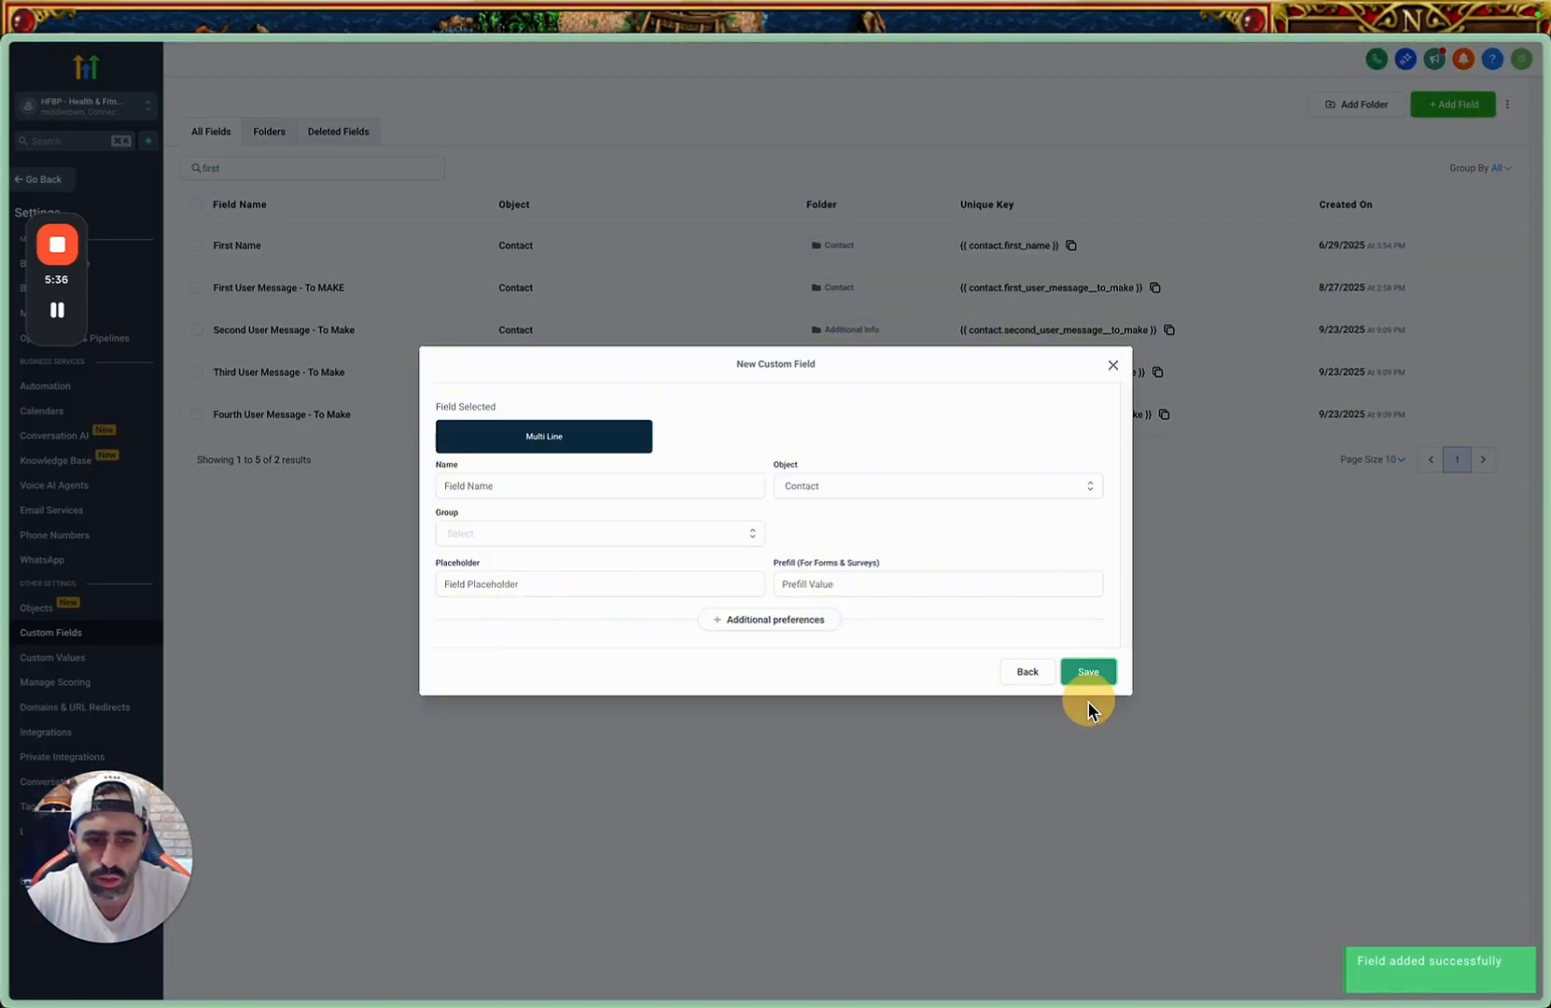
click(641, 485)
text(First User Message - To Make)
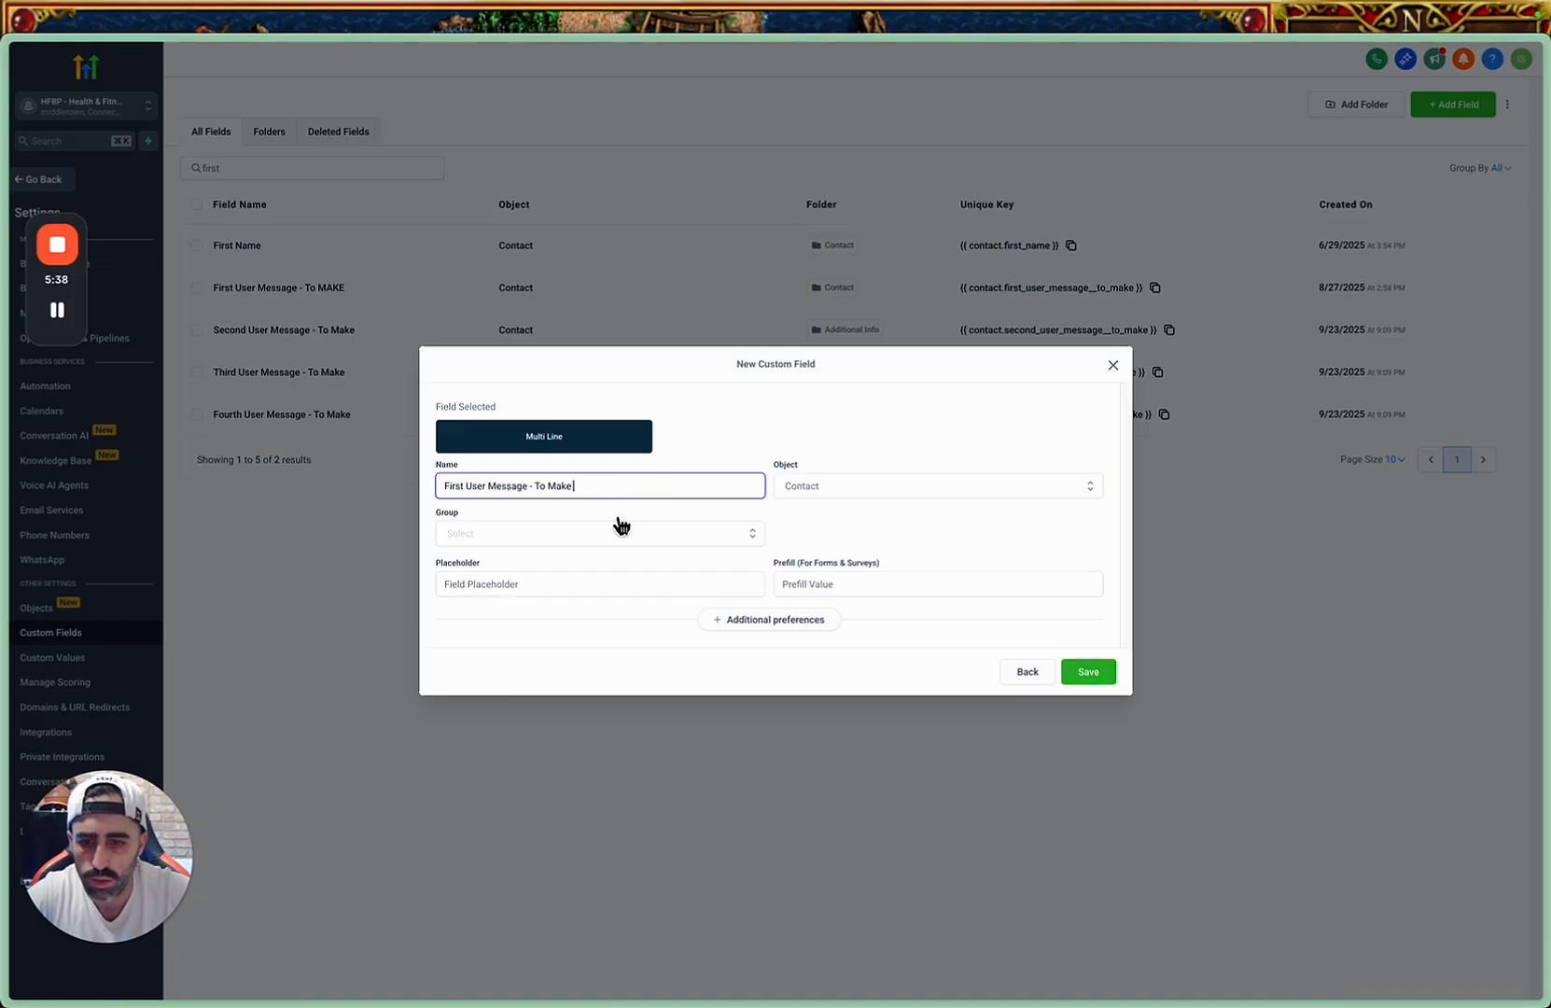
click(449, 486)
text(fth)
key(Delete)
key(Delete)
key(Delete)
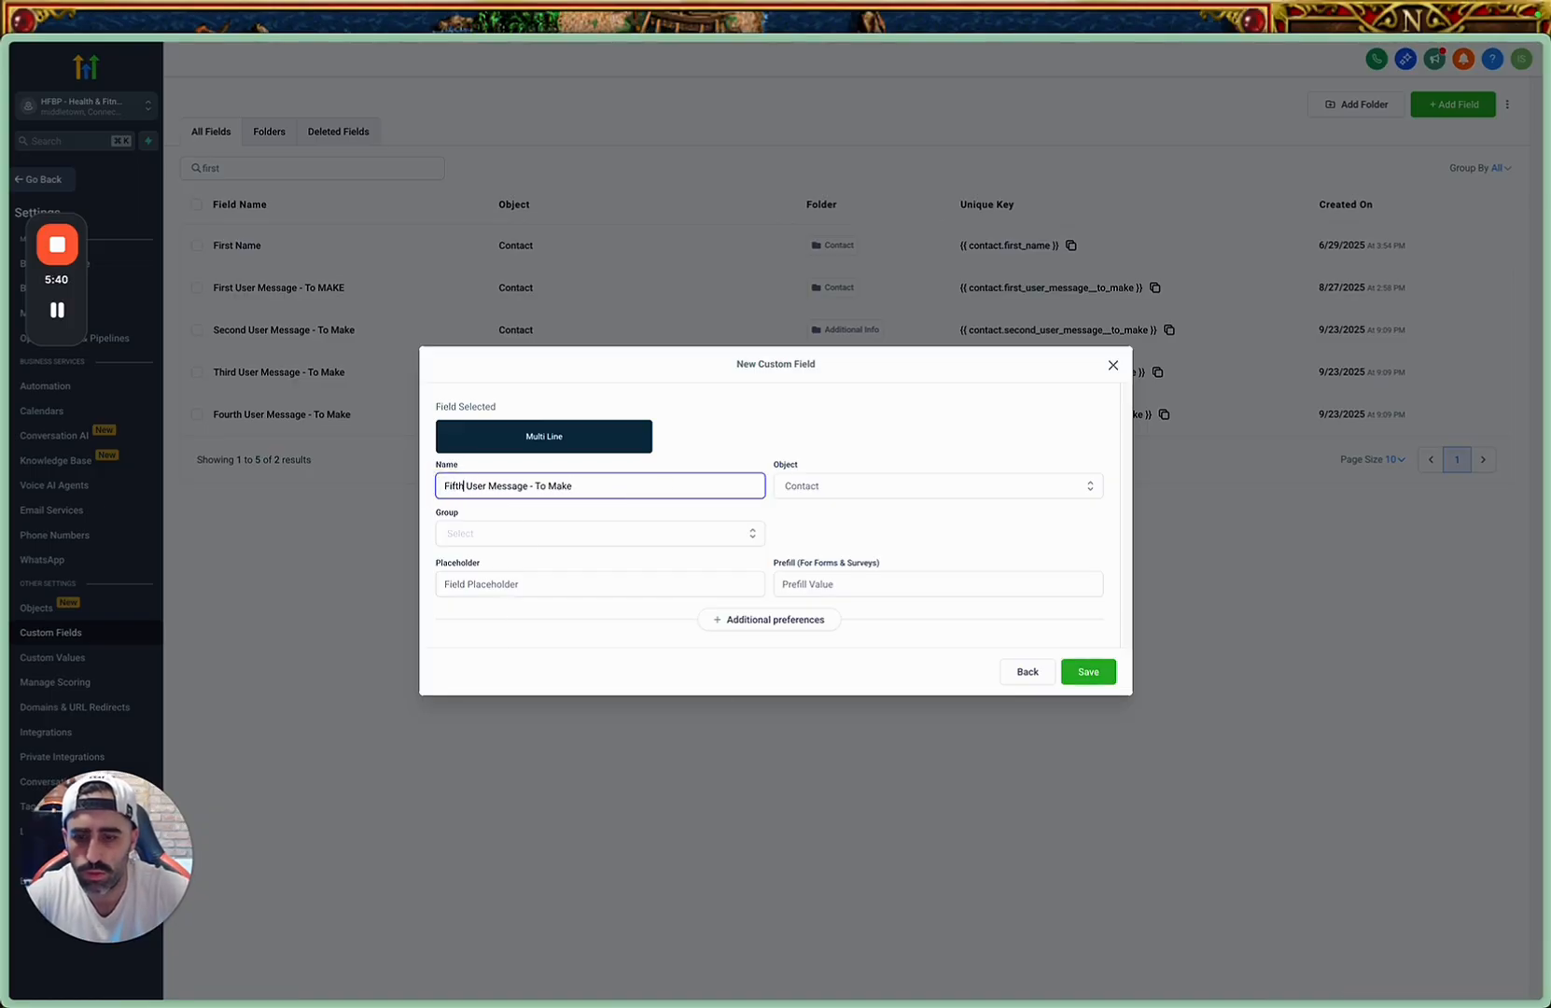
Assign the fifth message field to the Contact object and the Additional Info group, and save it.
click(808, 485)
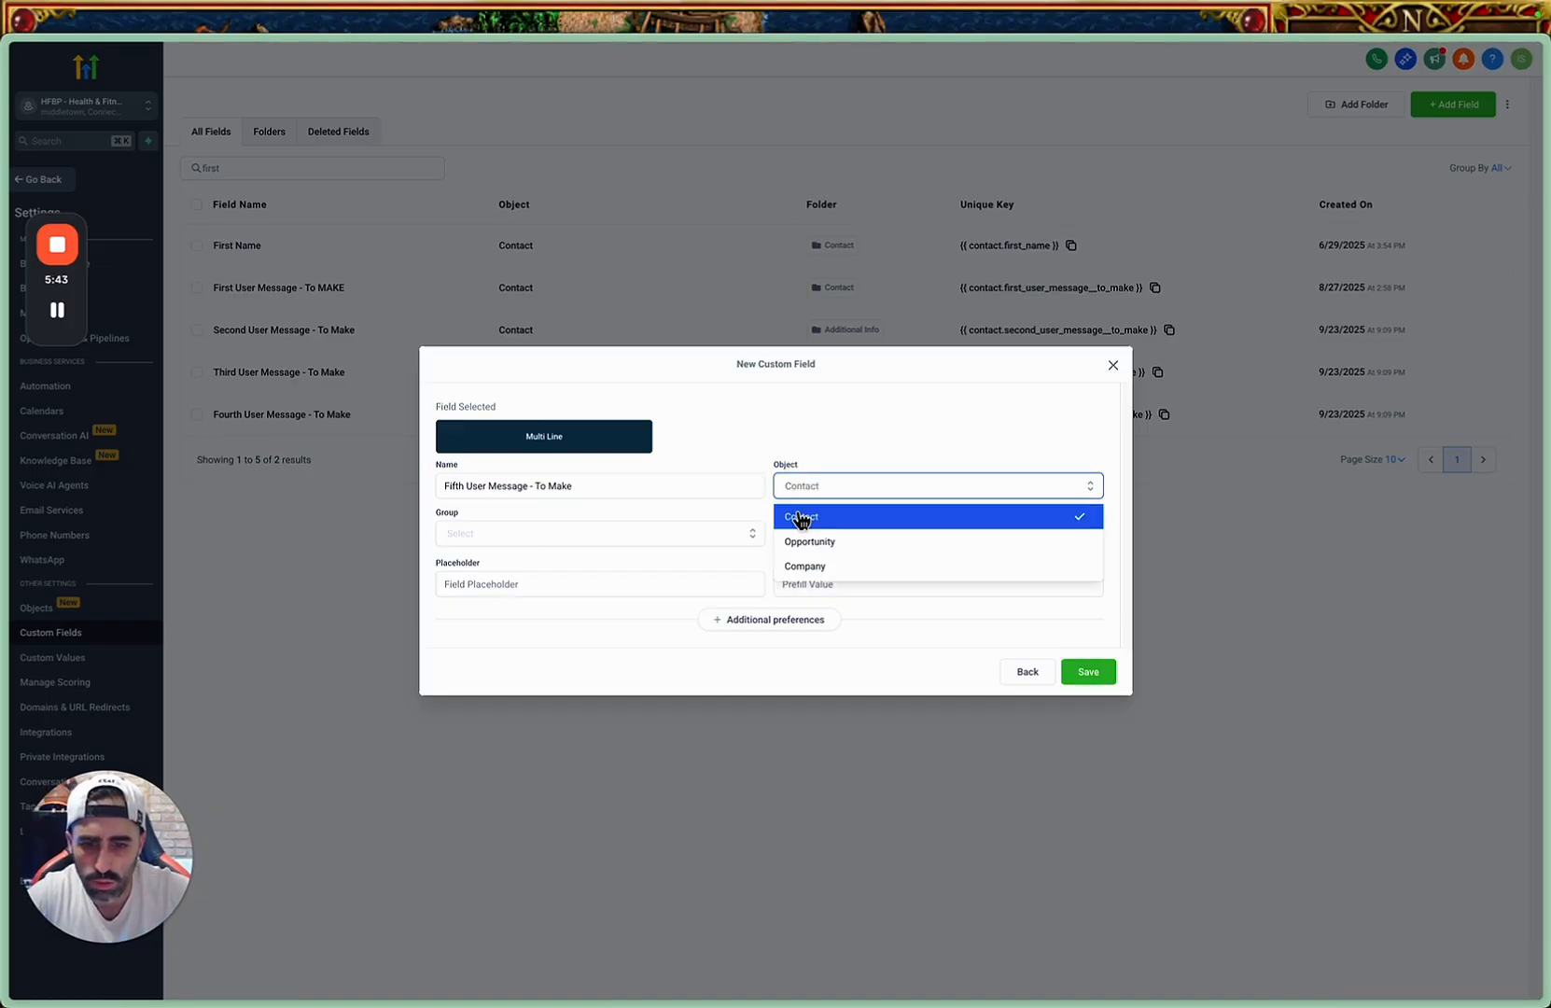
click(798, 512)
click(703, 534)
click(611, 590)
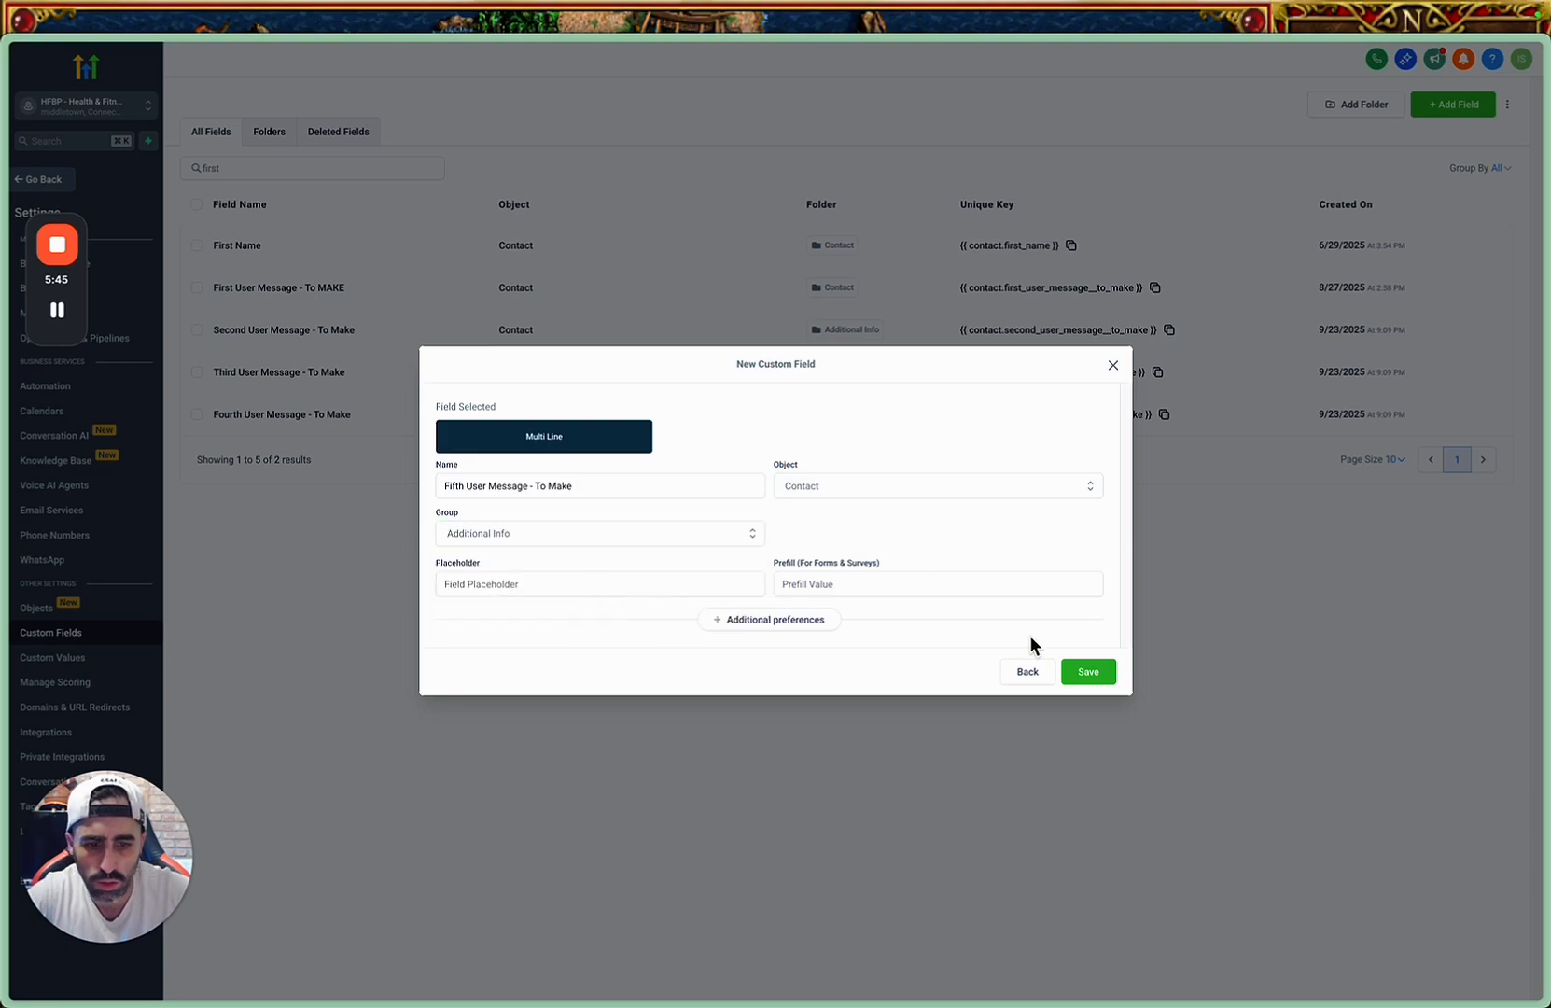
click(1088, 672)
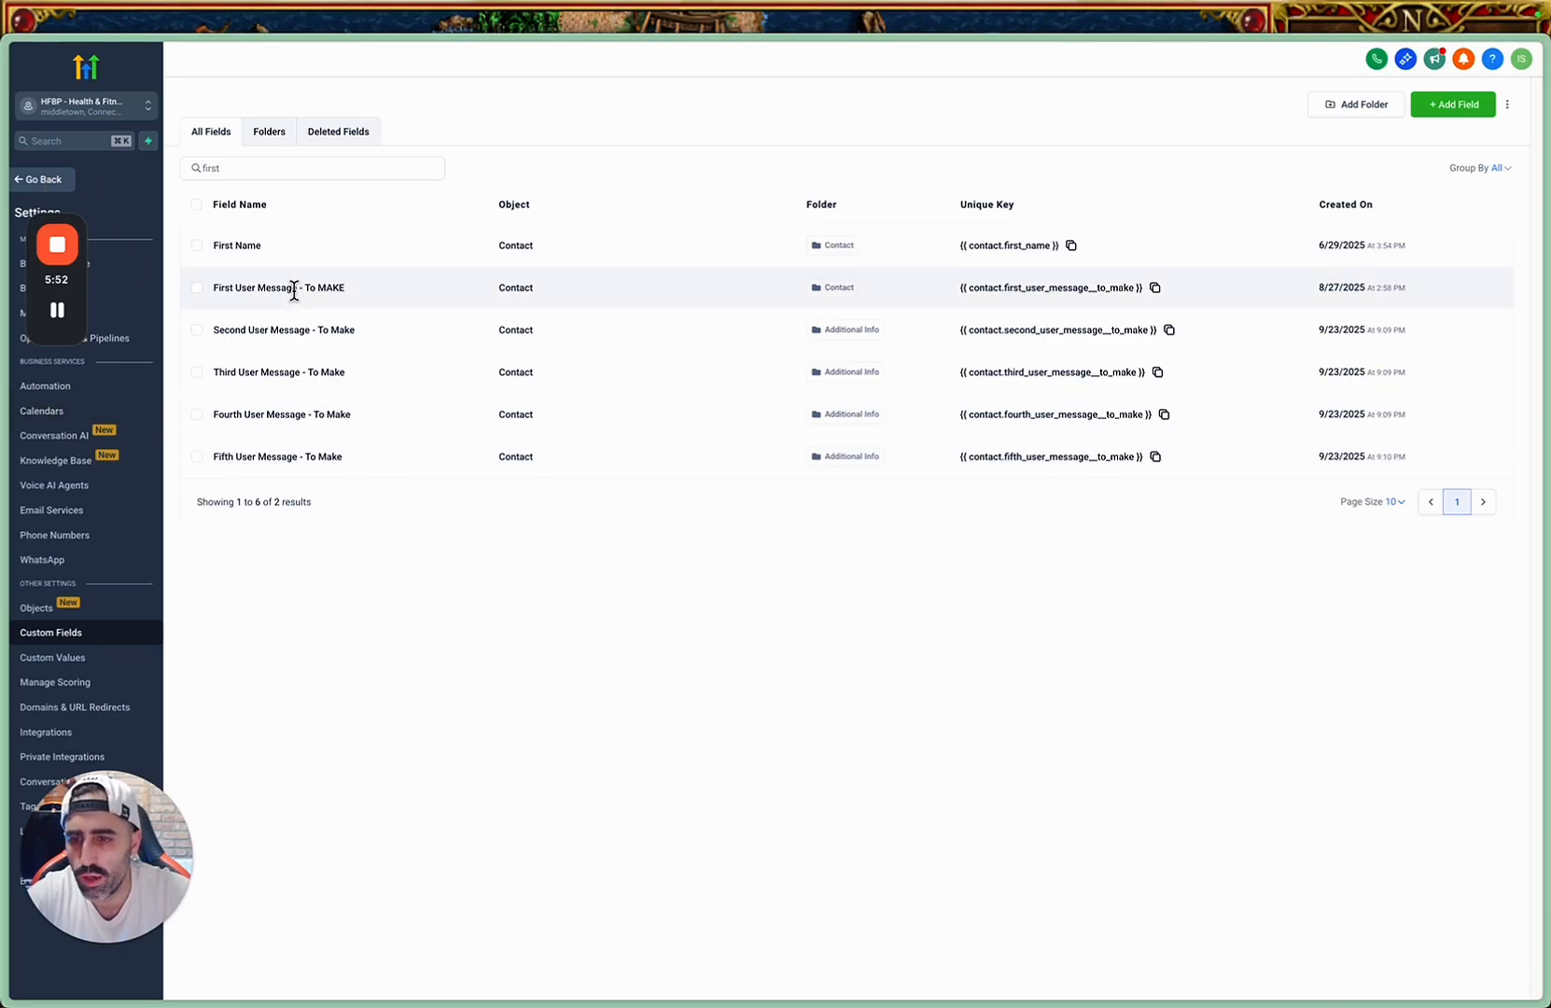
Search the custom fields for "make" and highlight the name of the Last User Message - From MAKE field.
double_click(233, 163)
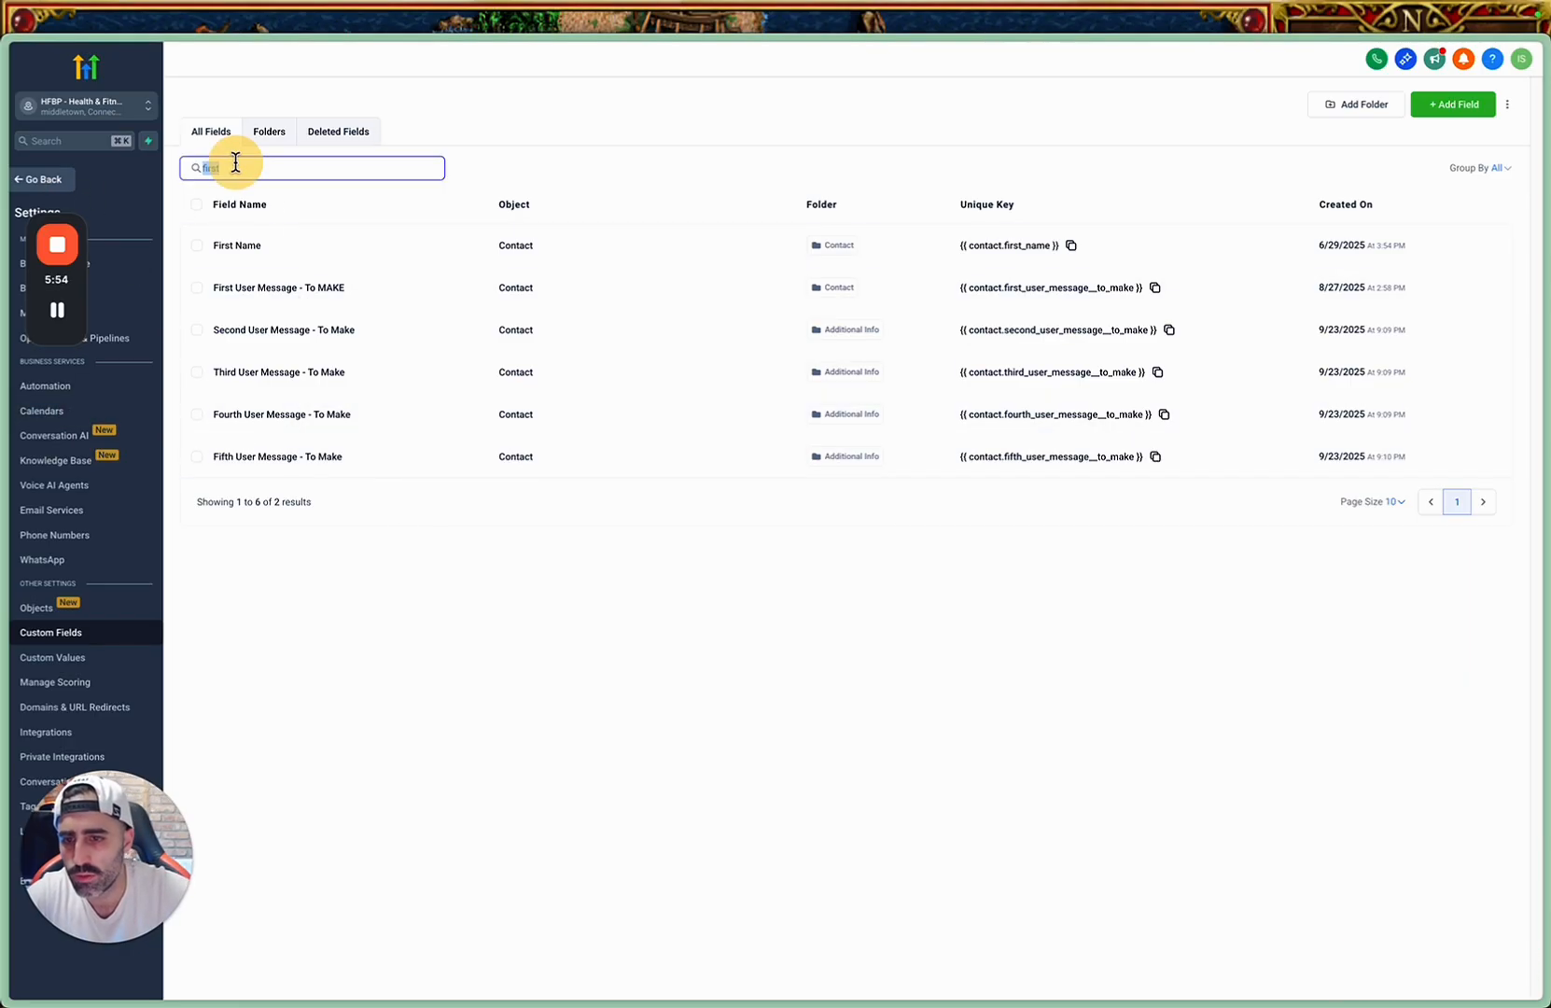
text(make)
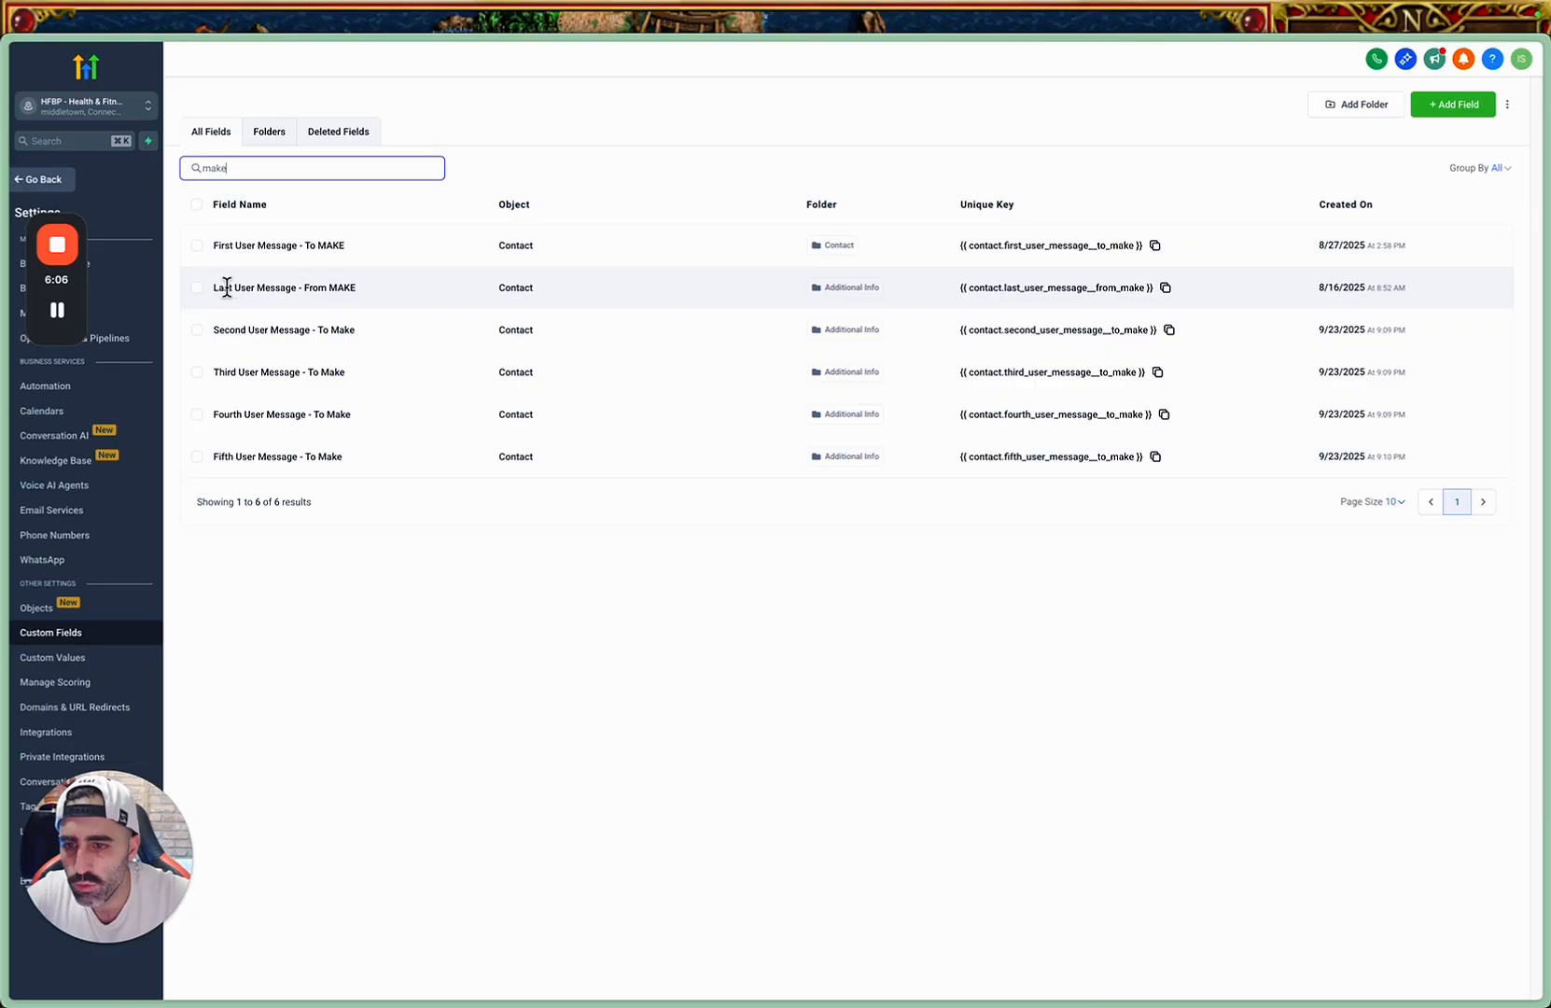
drag(211, 288, 367, 287)
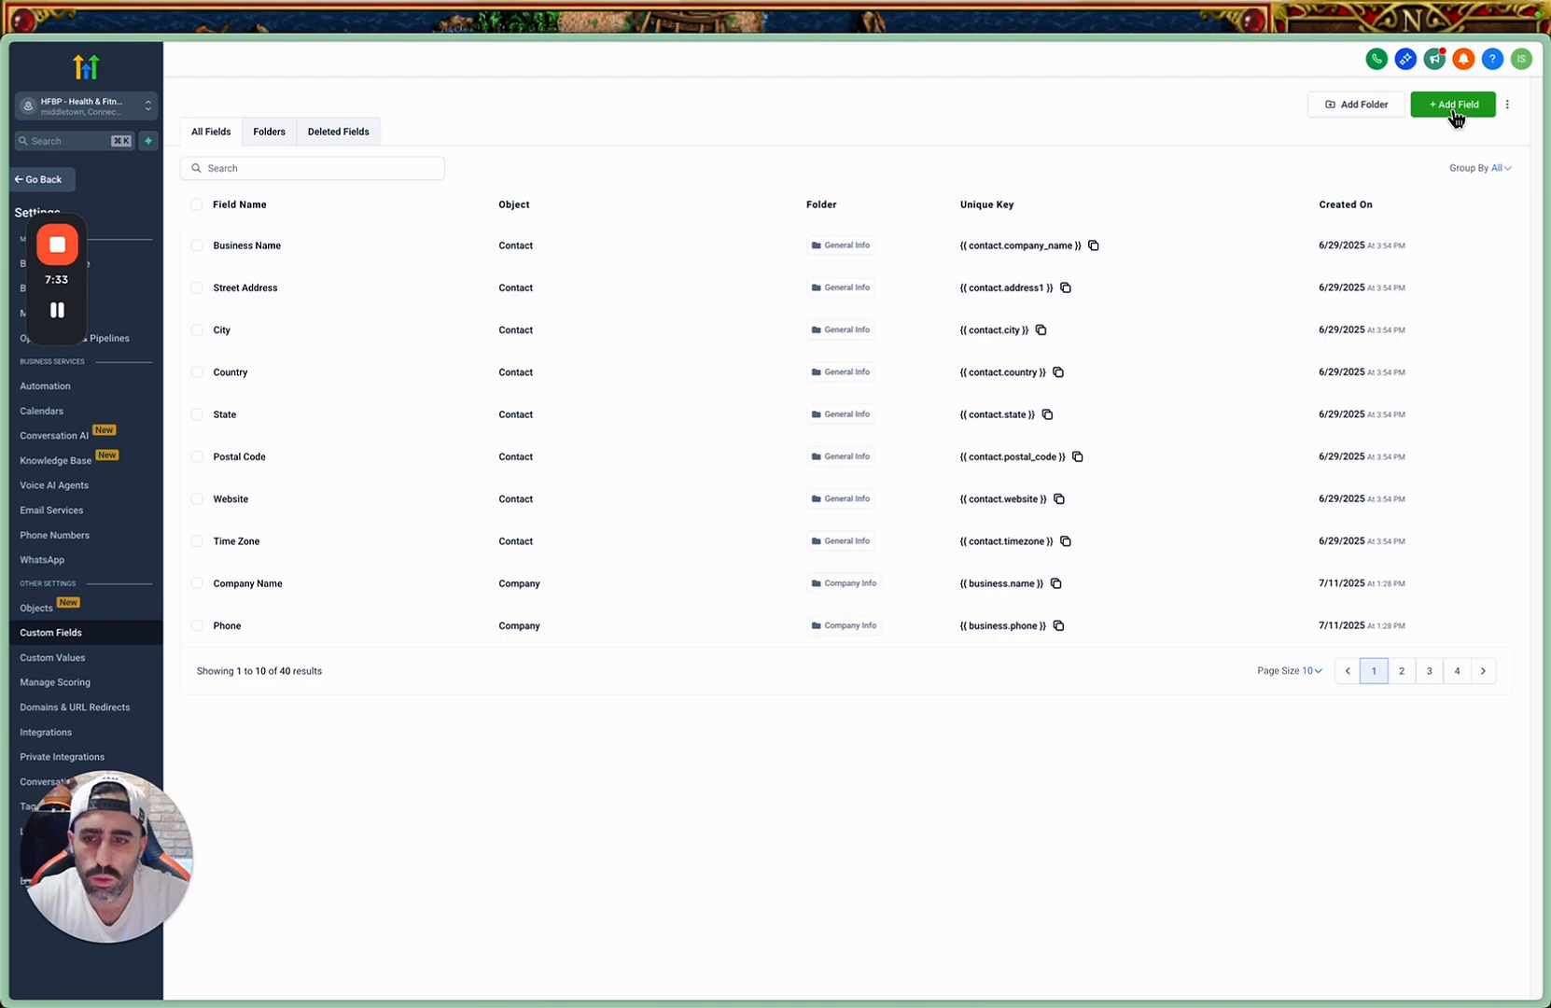
Start a new custom field of the Number type and name it "Messages Counter".
click(1452, 107)
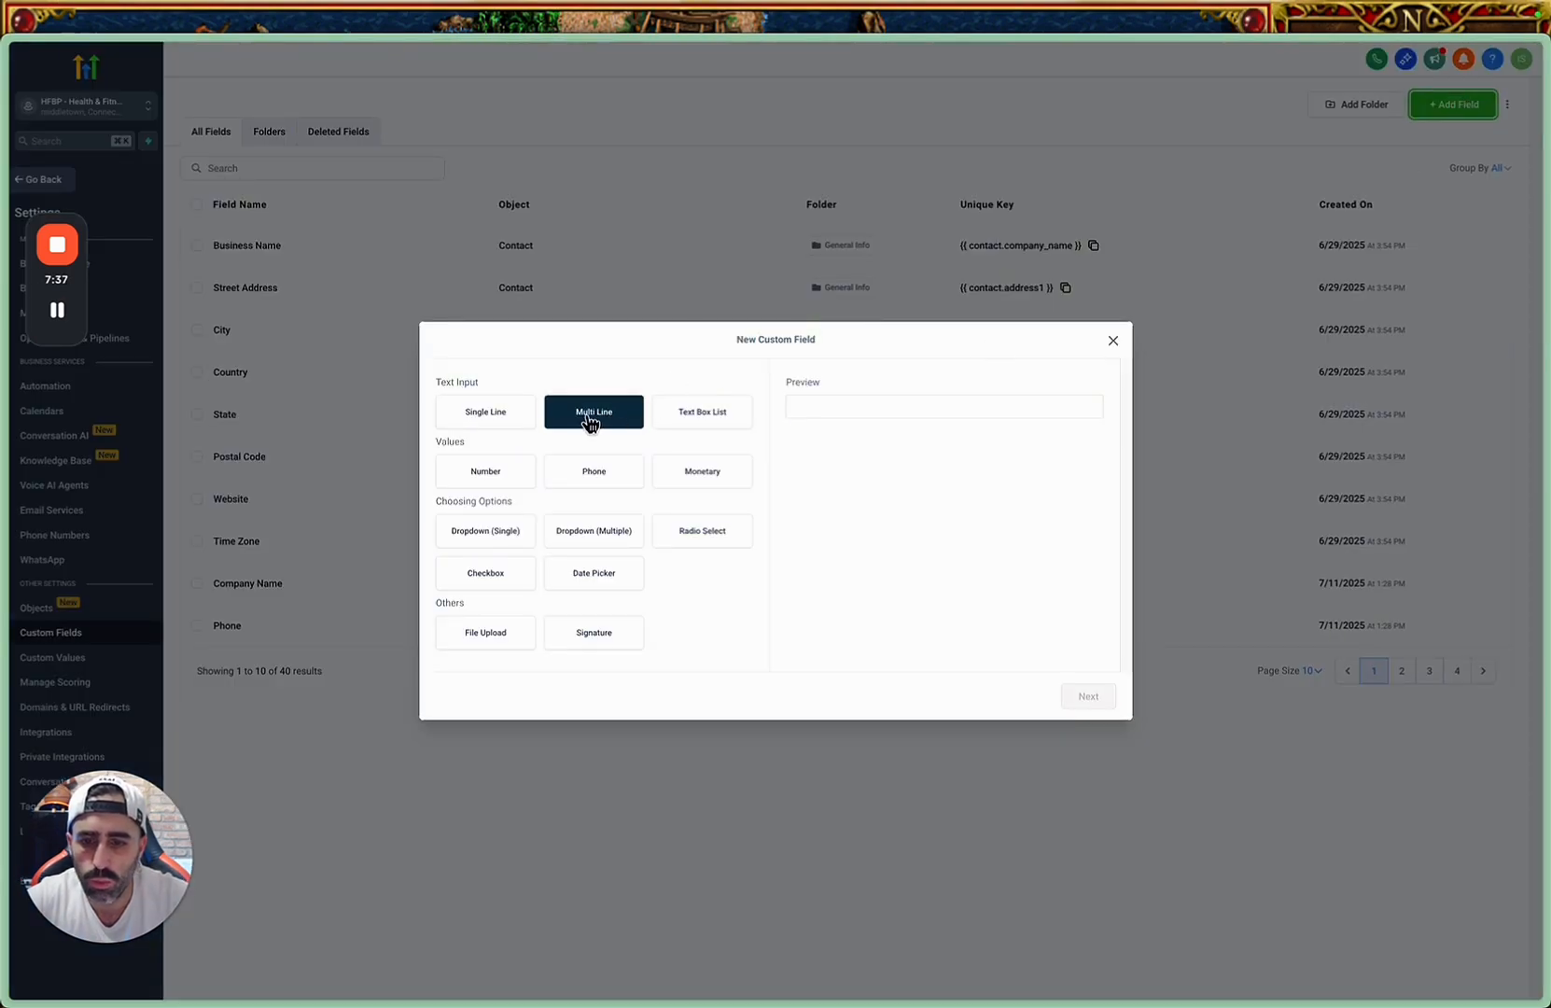
click(487, 481)
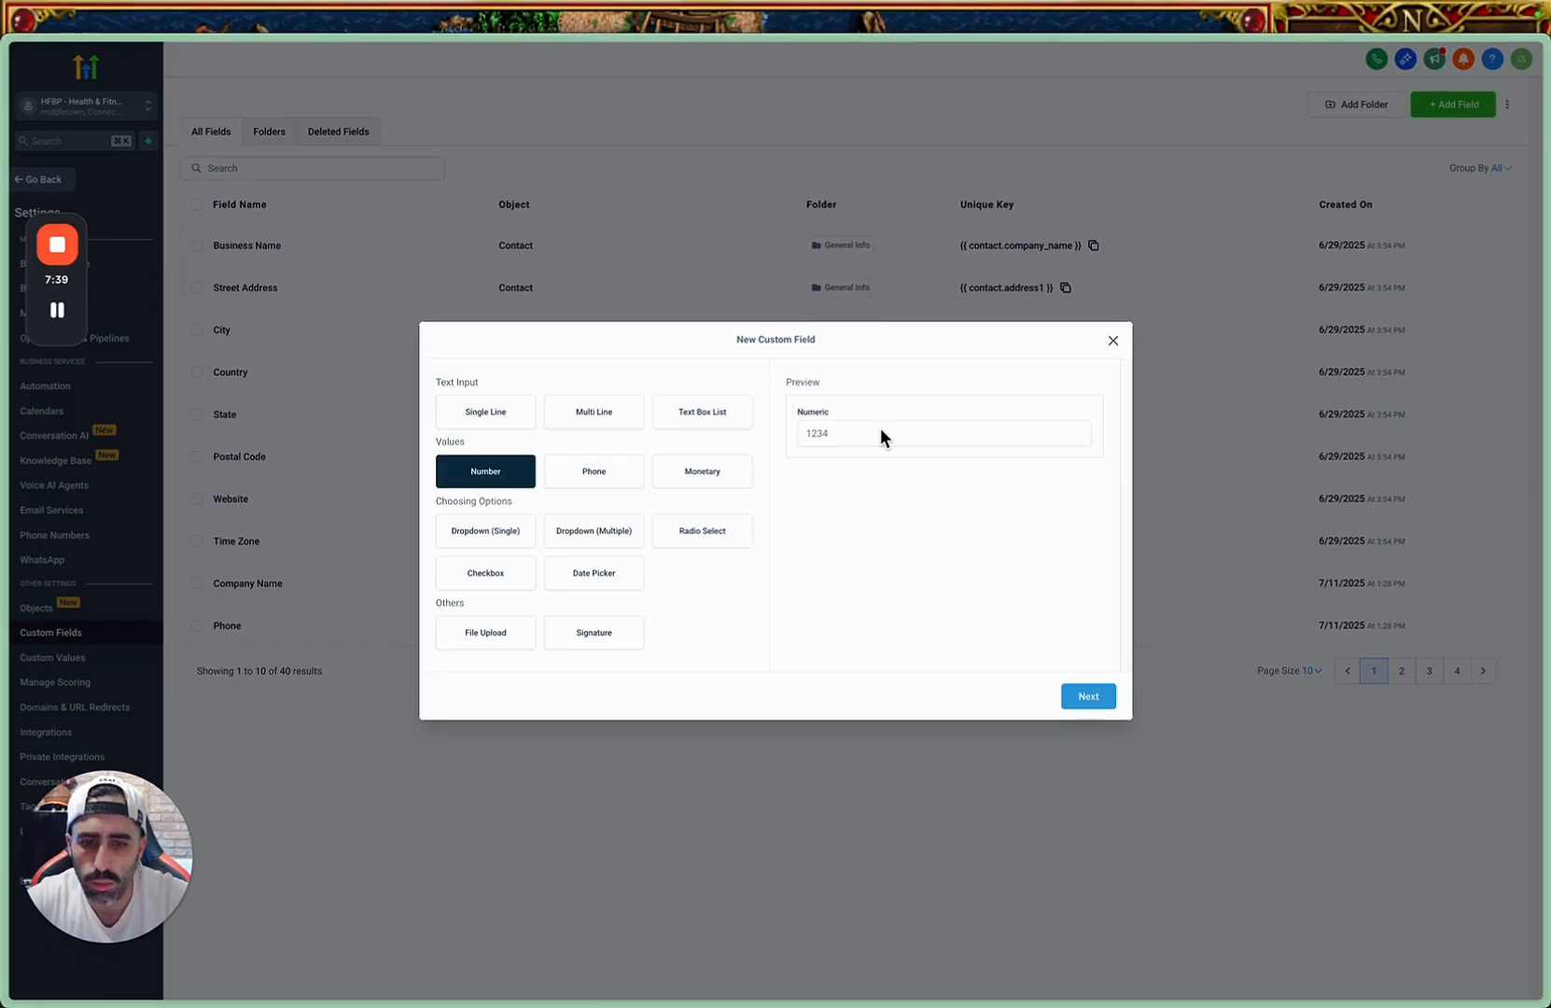
click(1087, 696)
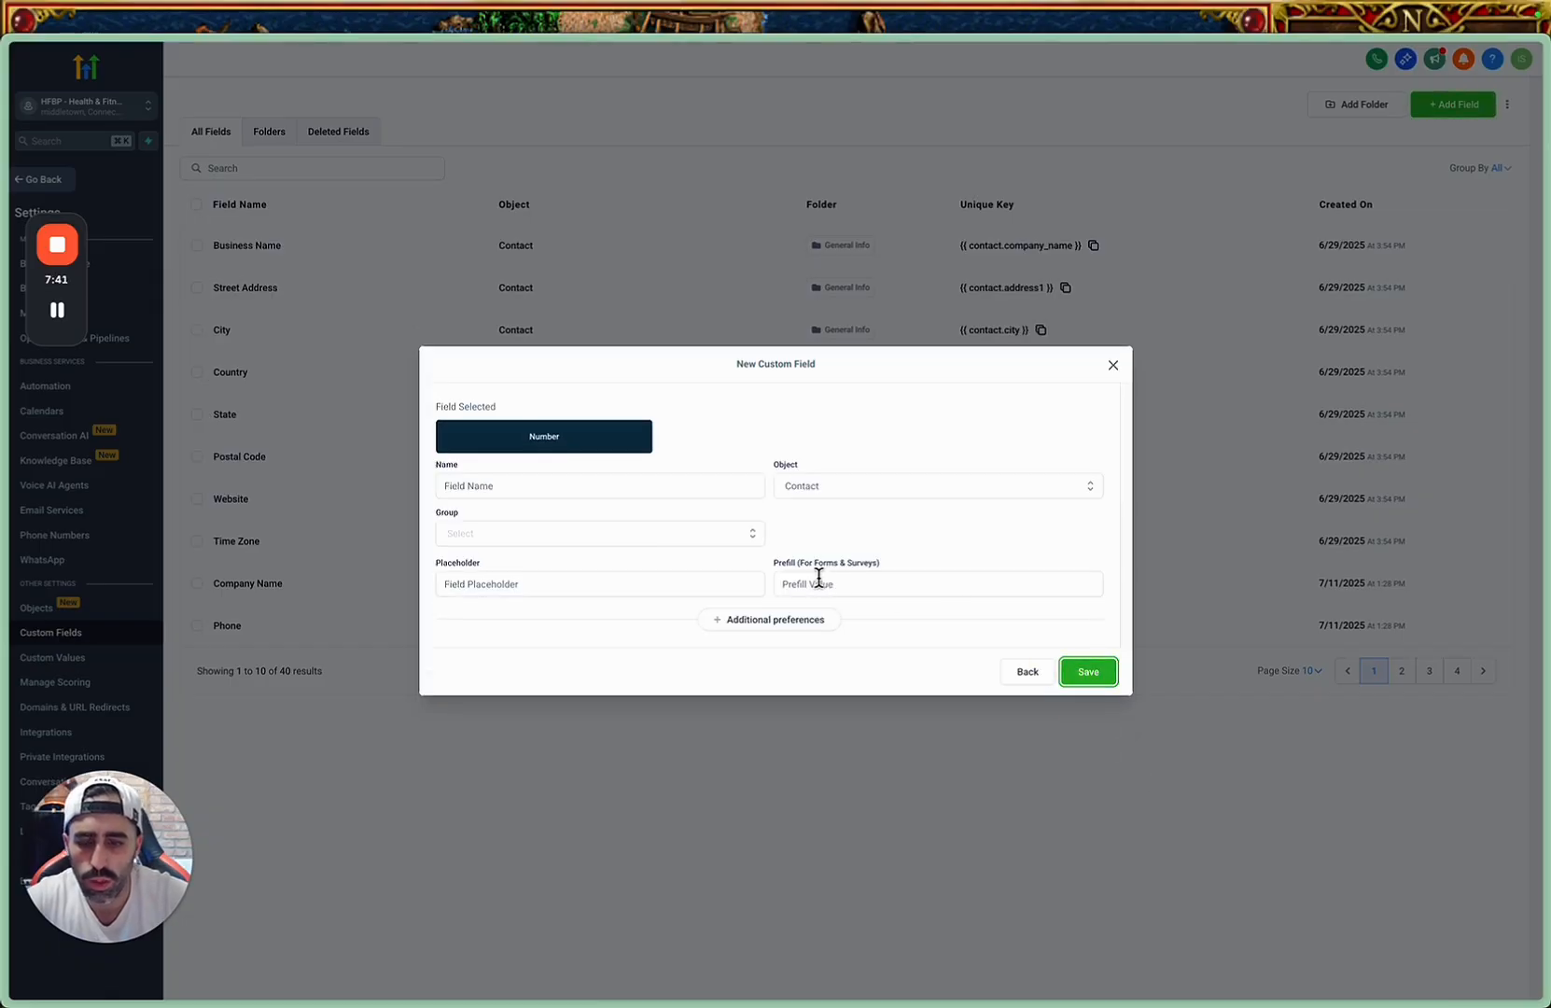
click(687, 486)
text(Messages Counter)
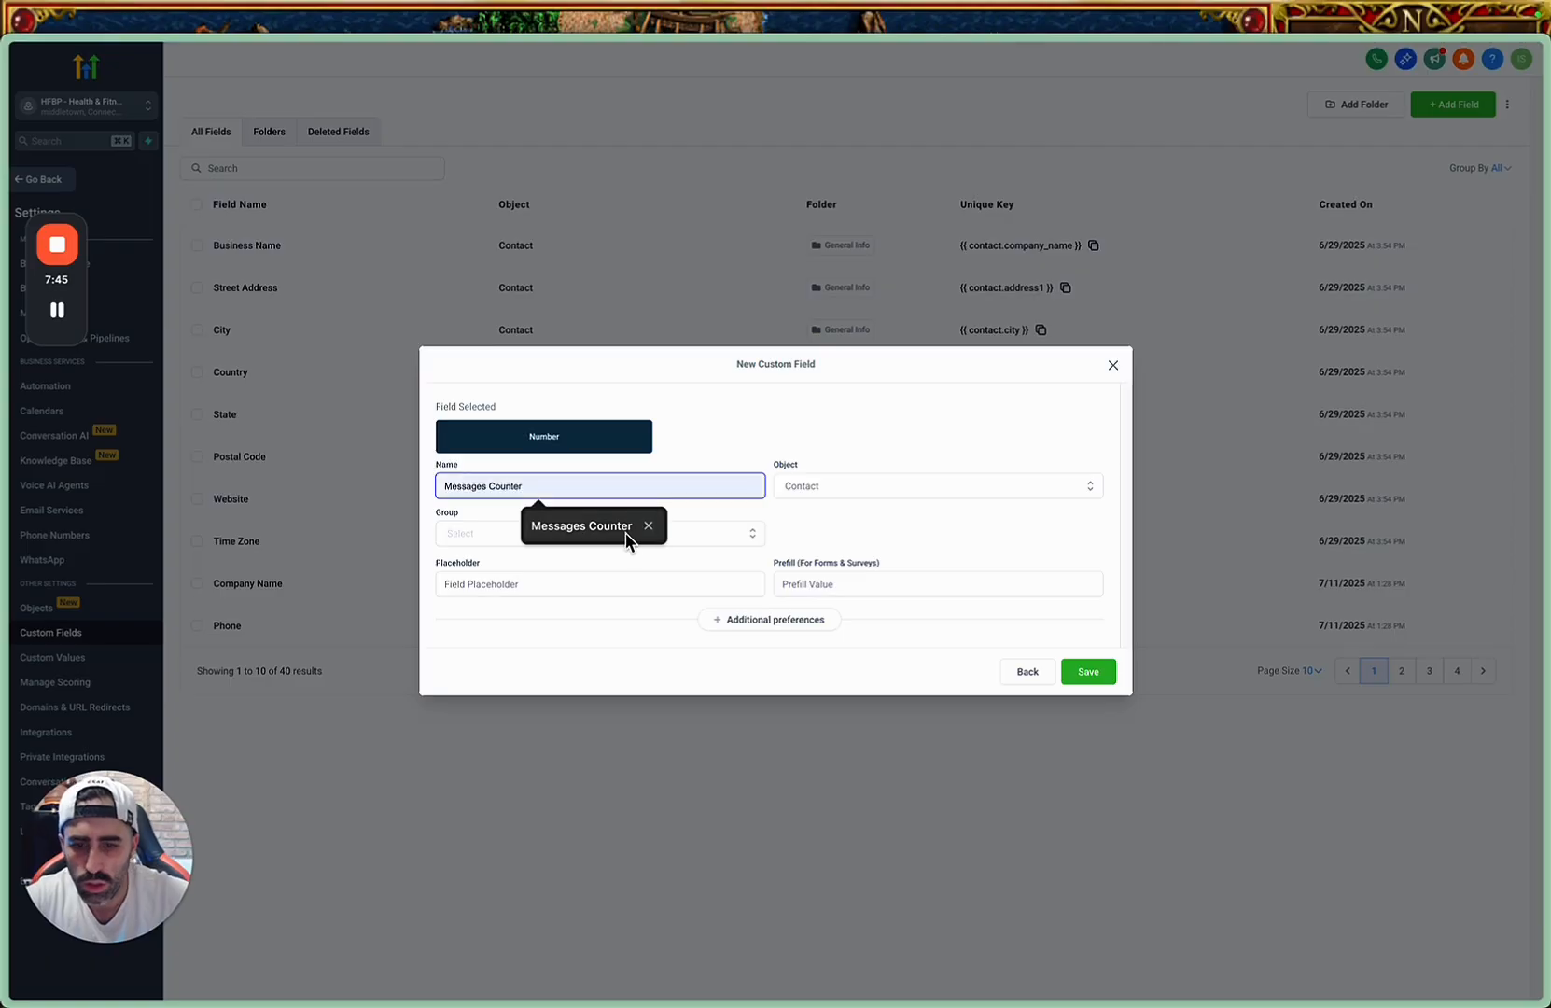
click(623, 529)
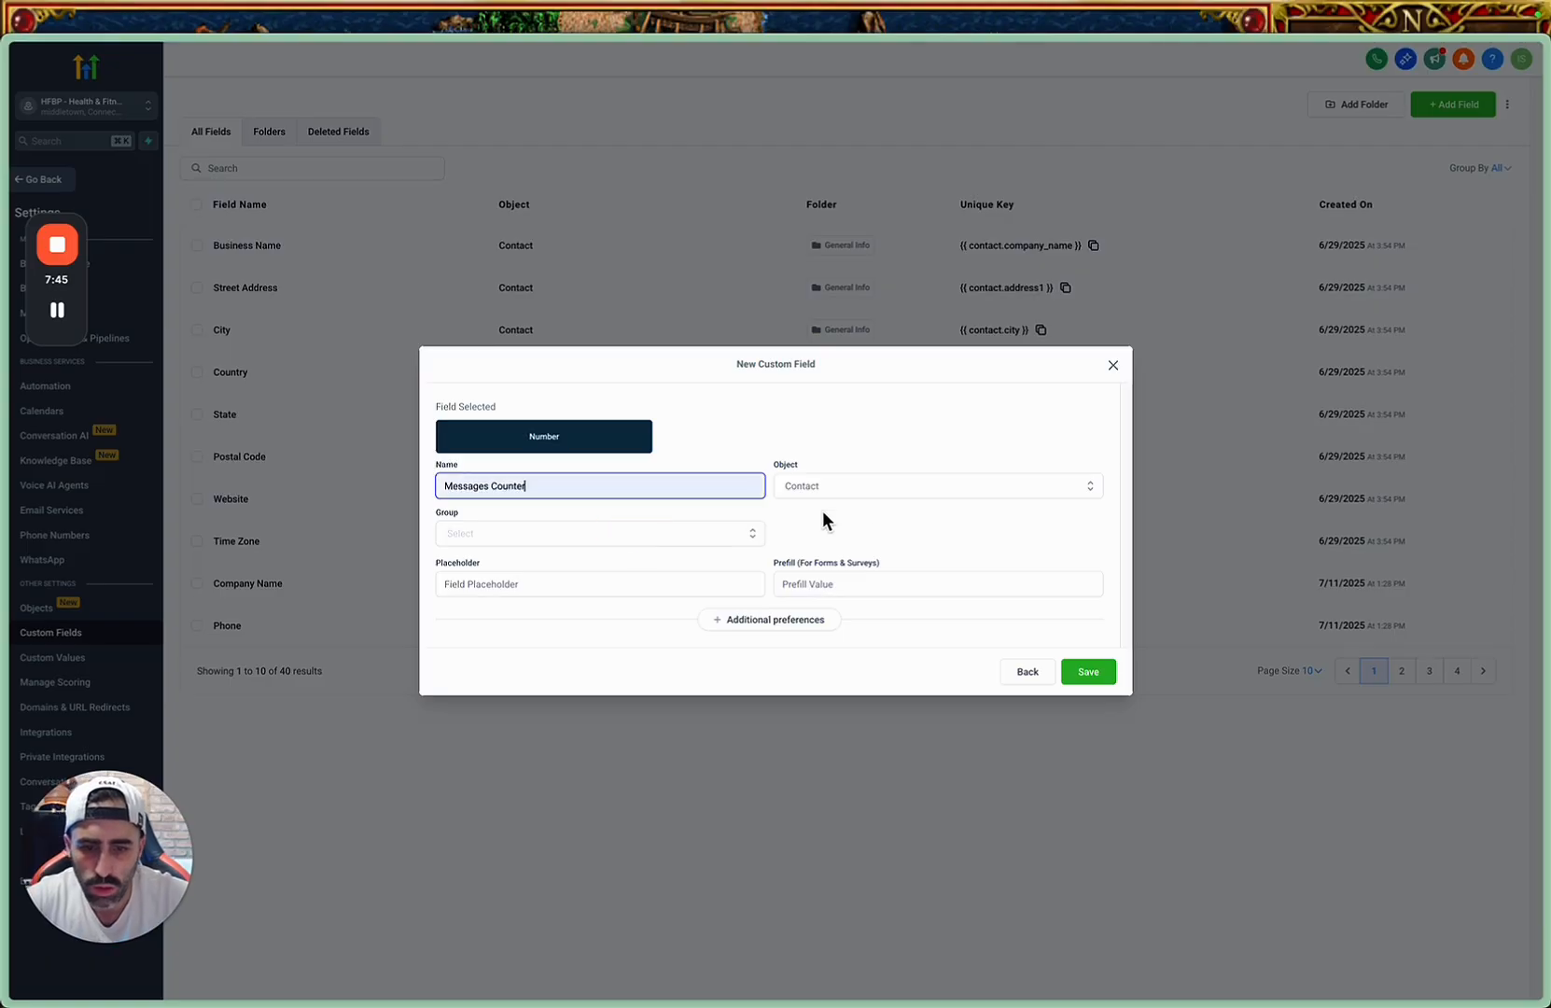
Assign the Messages Counter field to the Contact object and the Additional Info group, and save it.
click(866, 492)
click(821, 516)
click(658, 535)
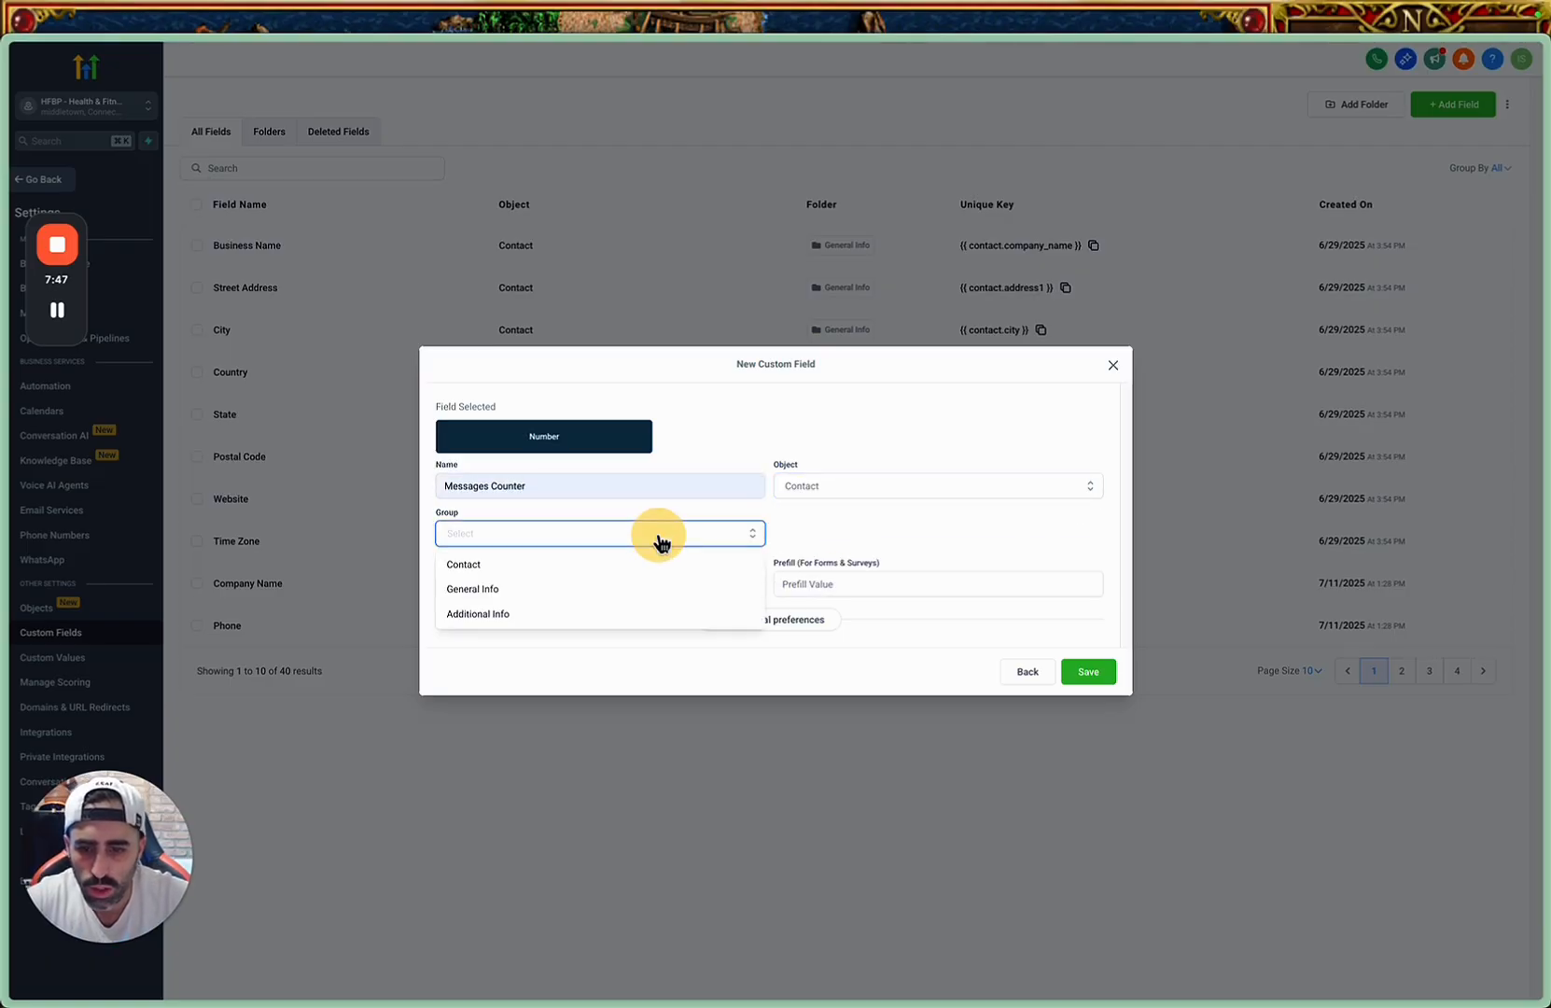
click(554, 616)
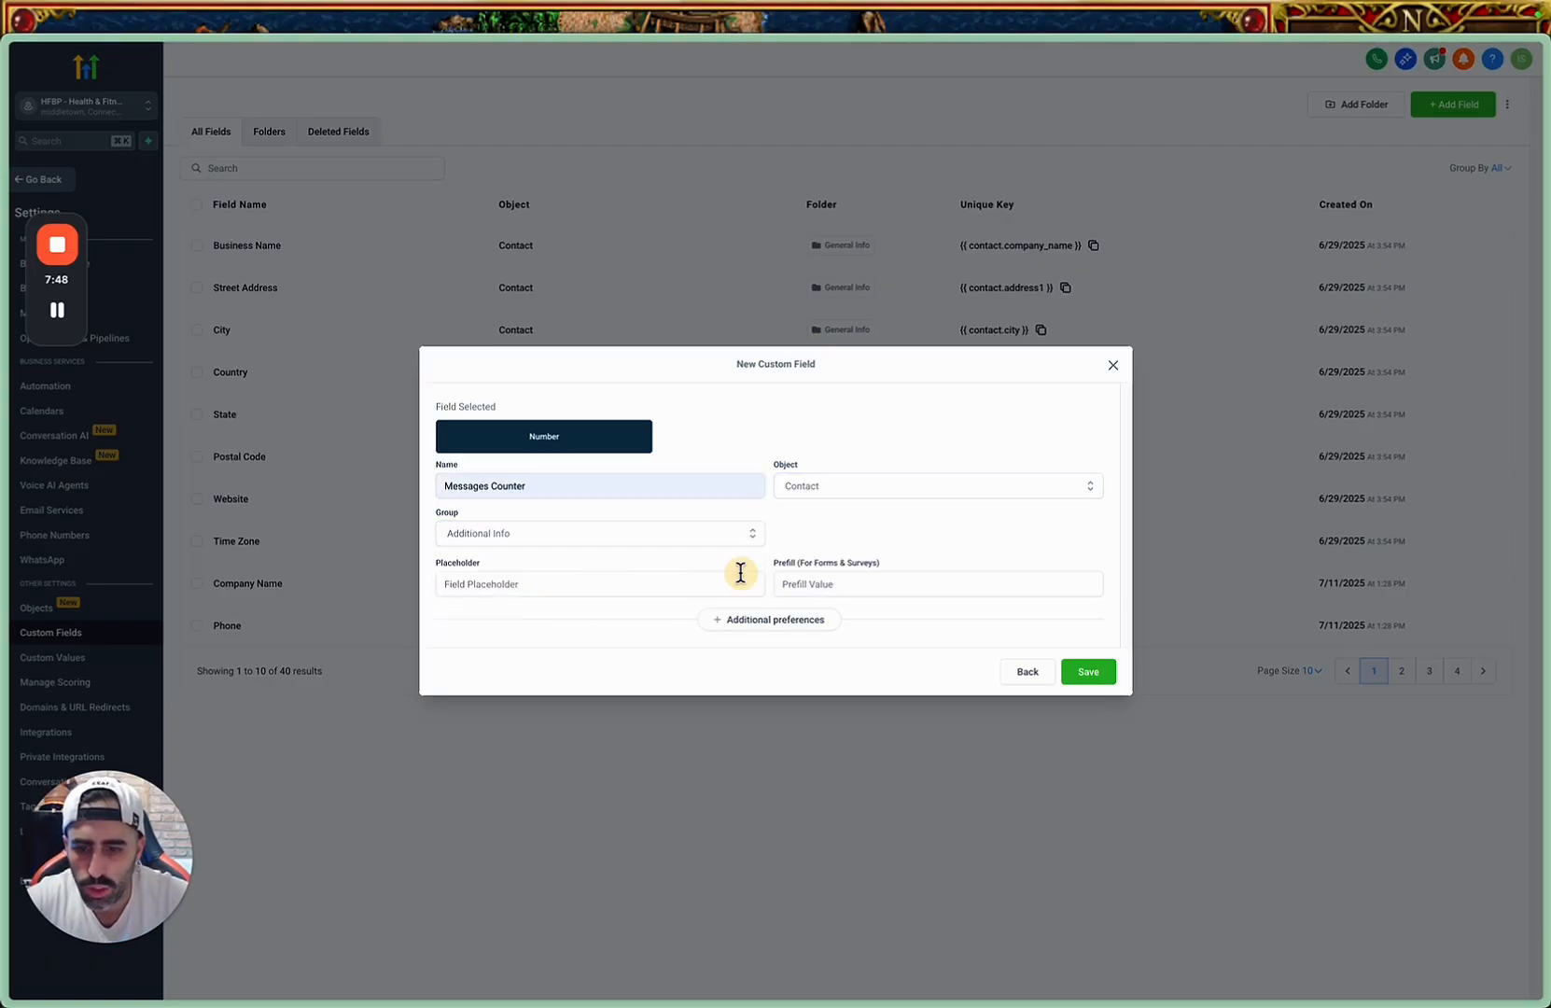
click(1100, 679)
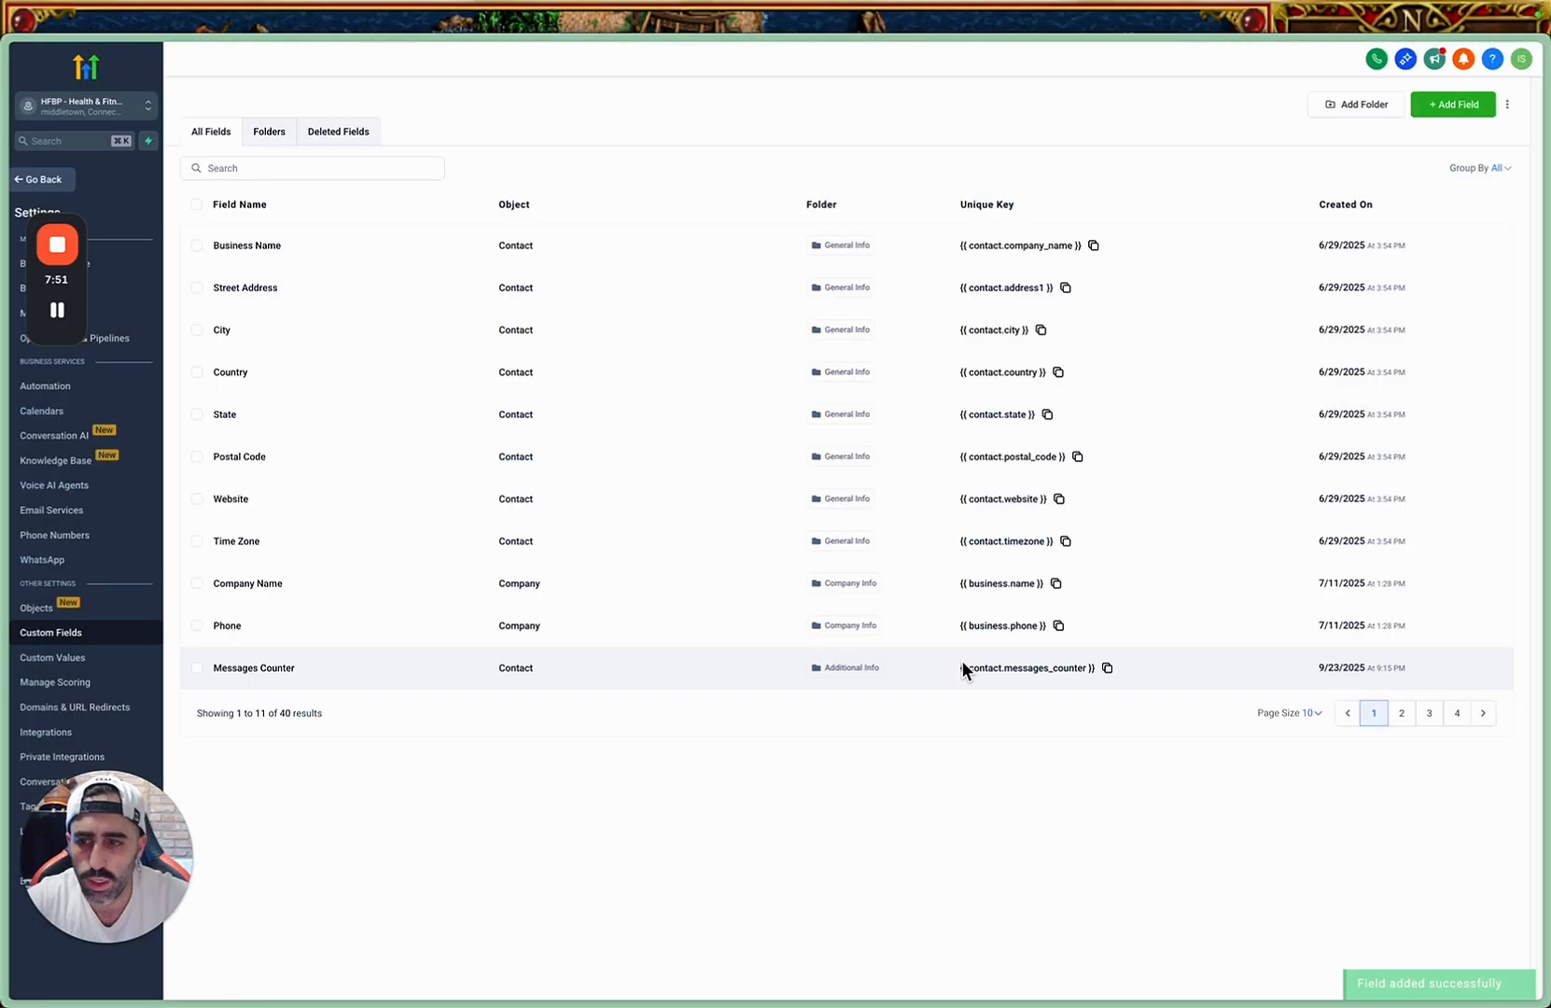
Leave the settings and open the Incoming Message workflow in the Ai Agent - DM Mastery automation folder.
click(33, 182)
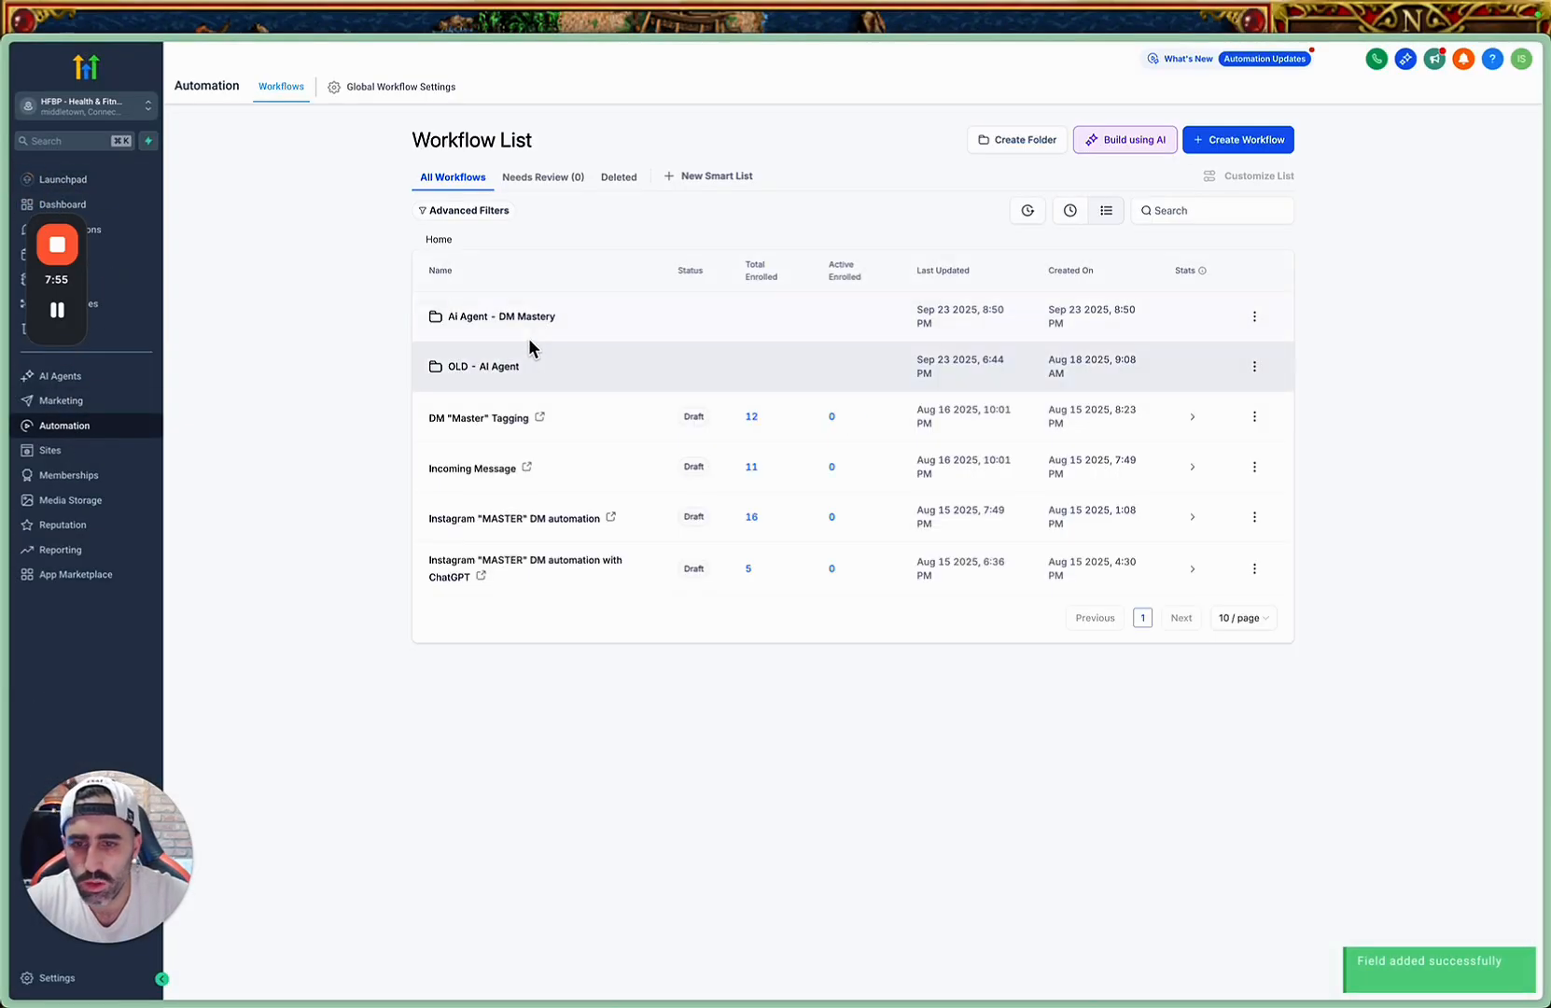
click(516, 315)
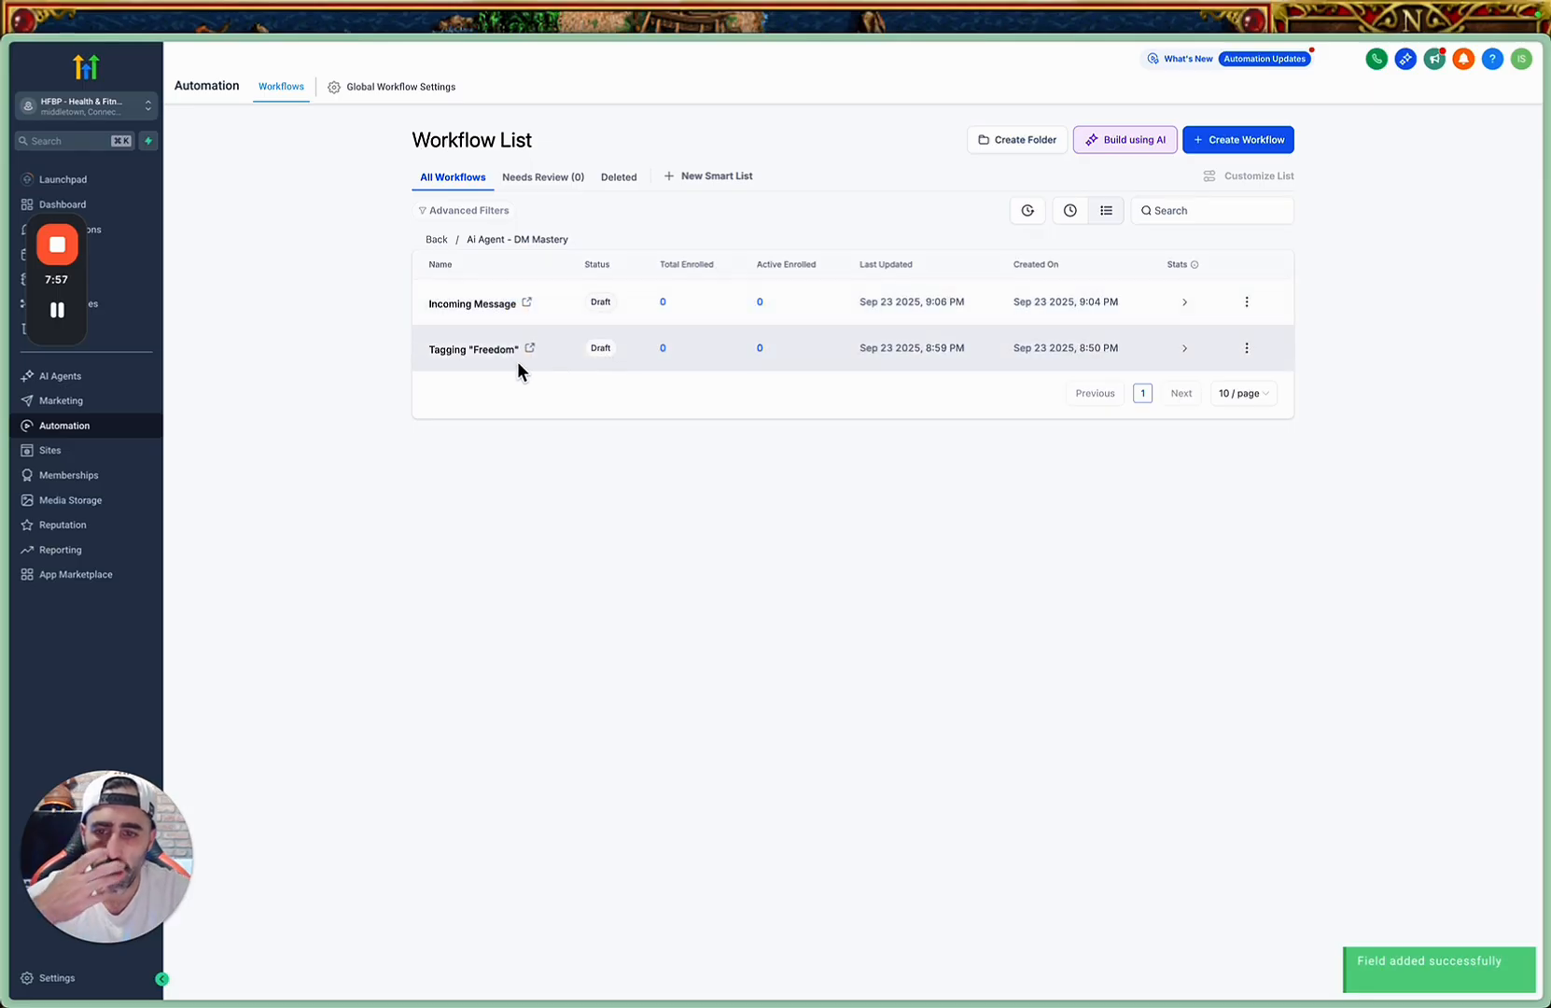
click(486, 306)
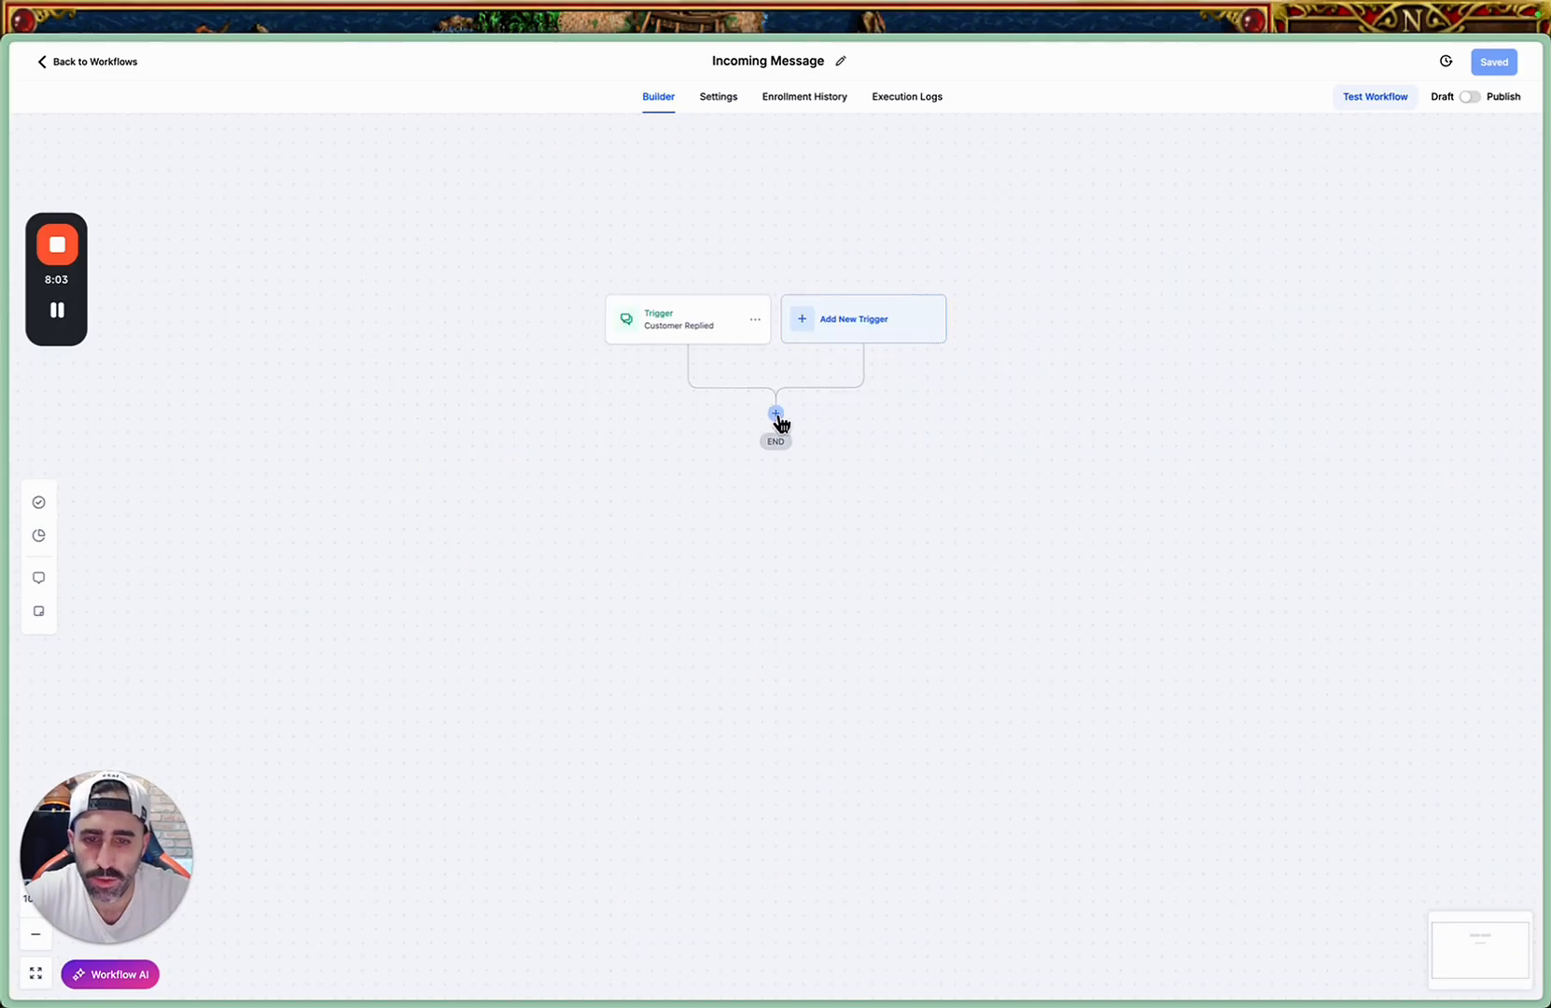
Add a Math Operation action below the Customer Replied trigger and select the Messages Counter custom field for it.
click(776, 414)
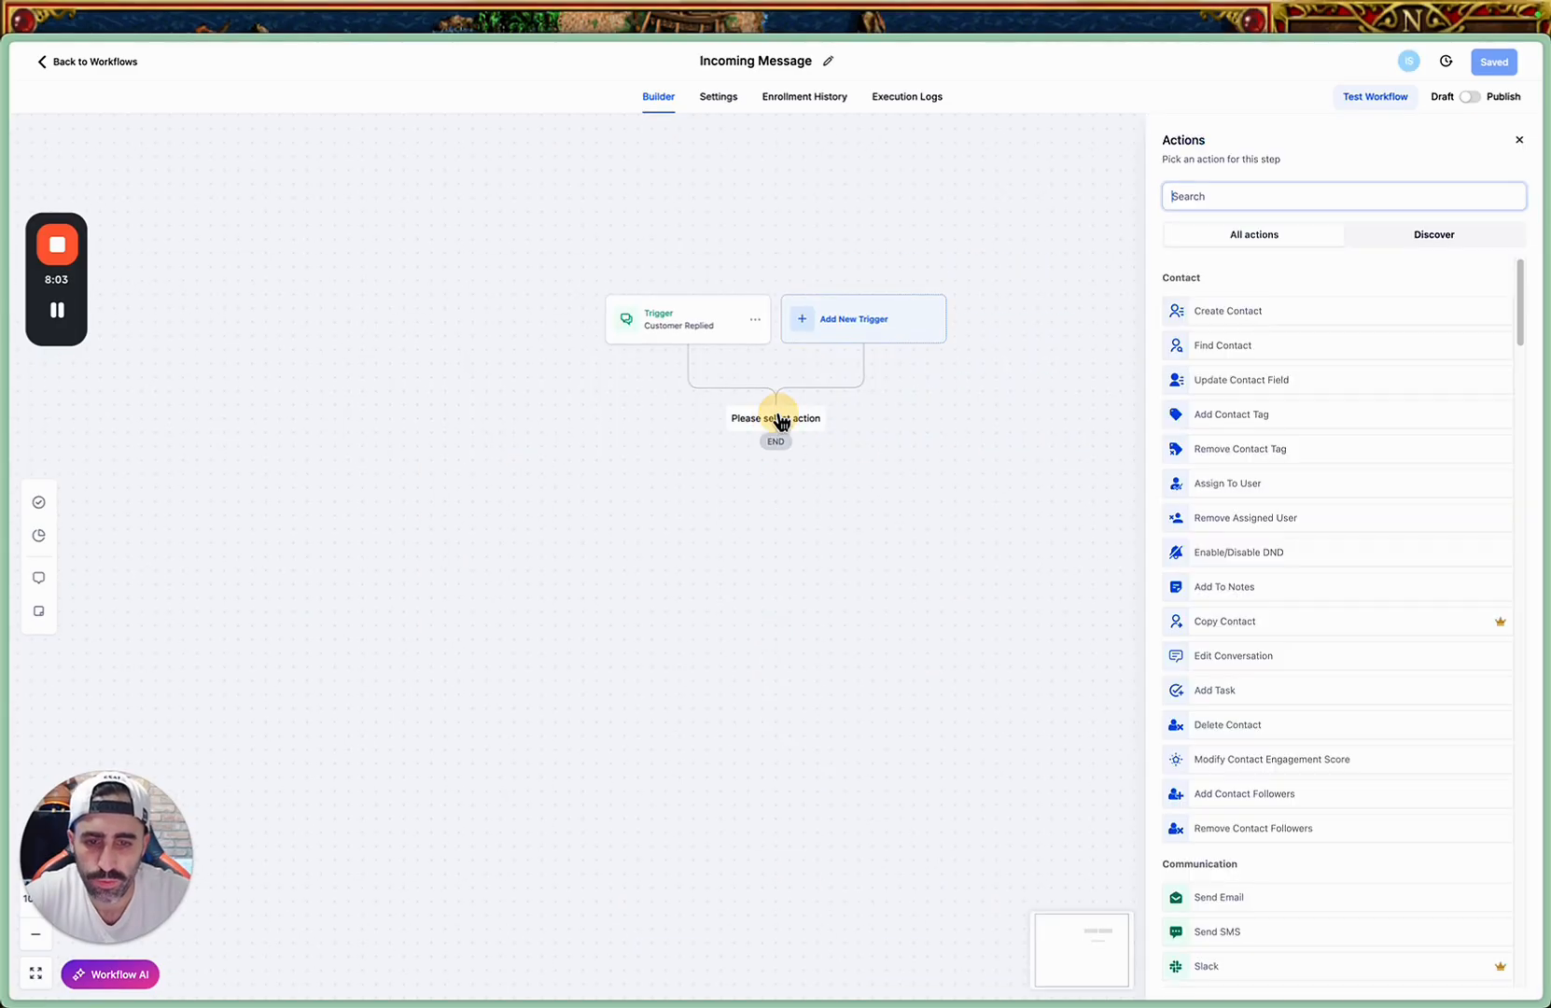
click(1230, 198)
text(math)
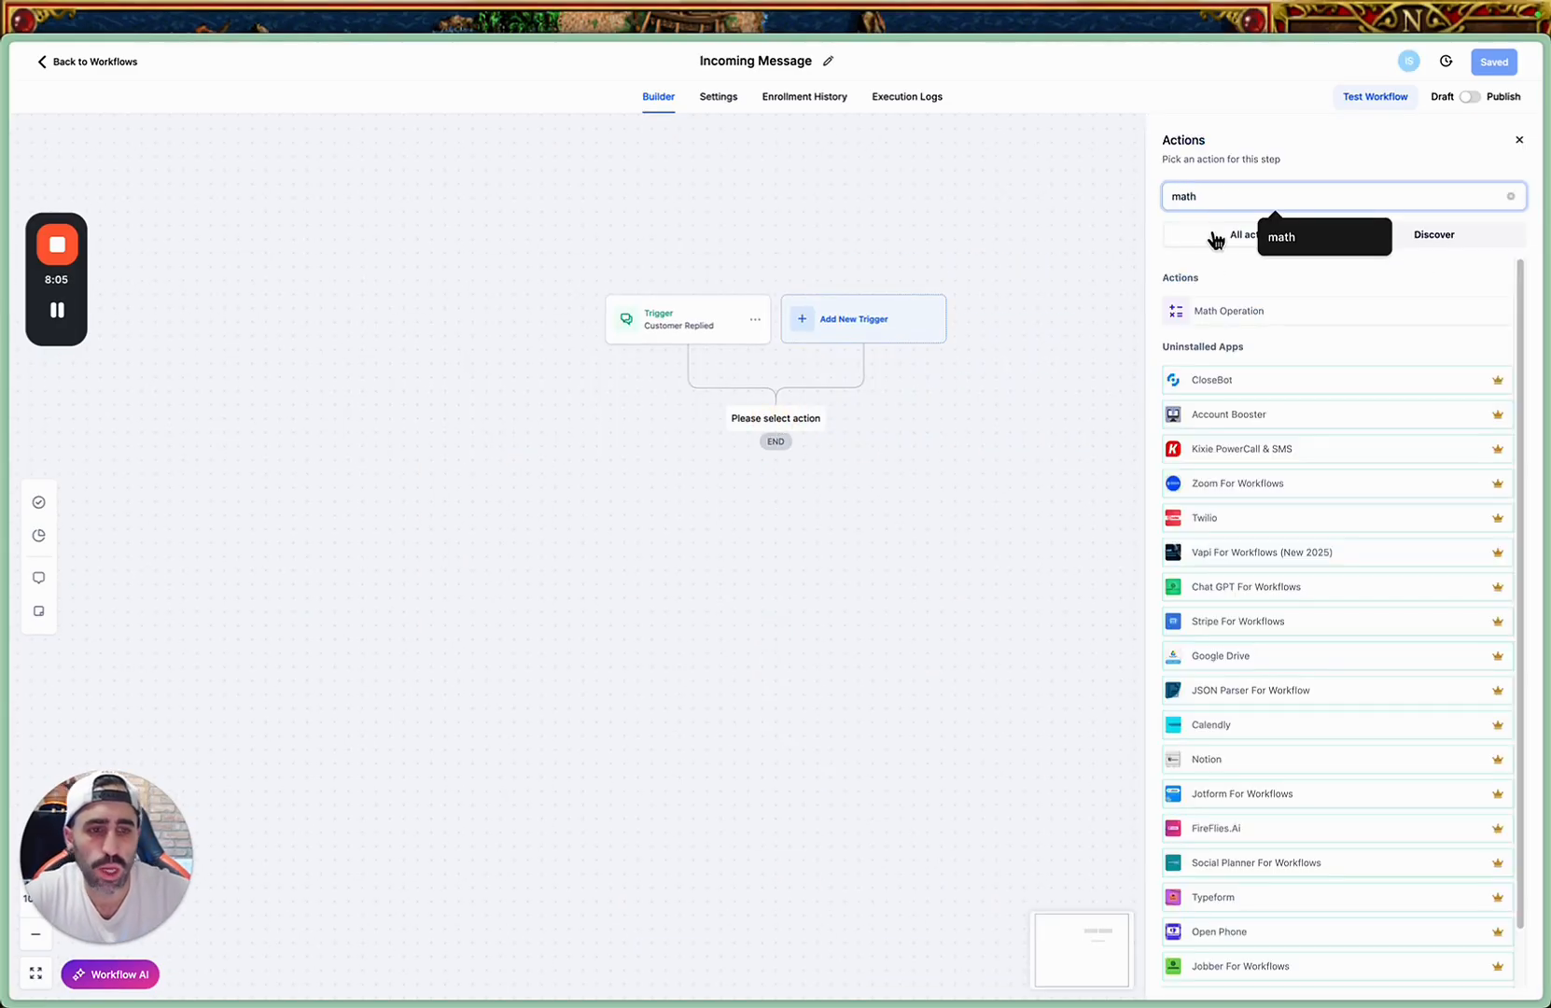
click(1232, 313)
click(1229, 292)
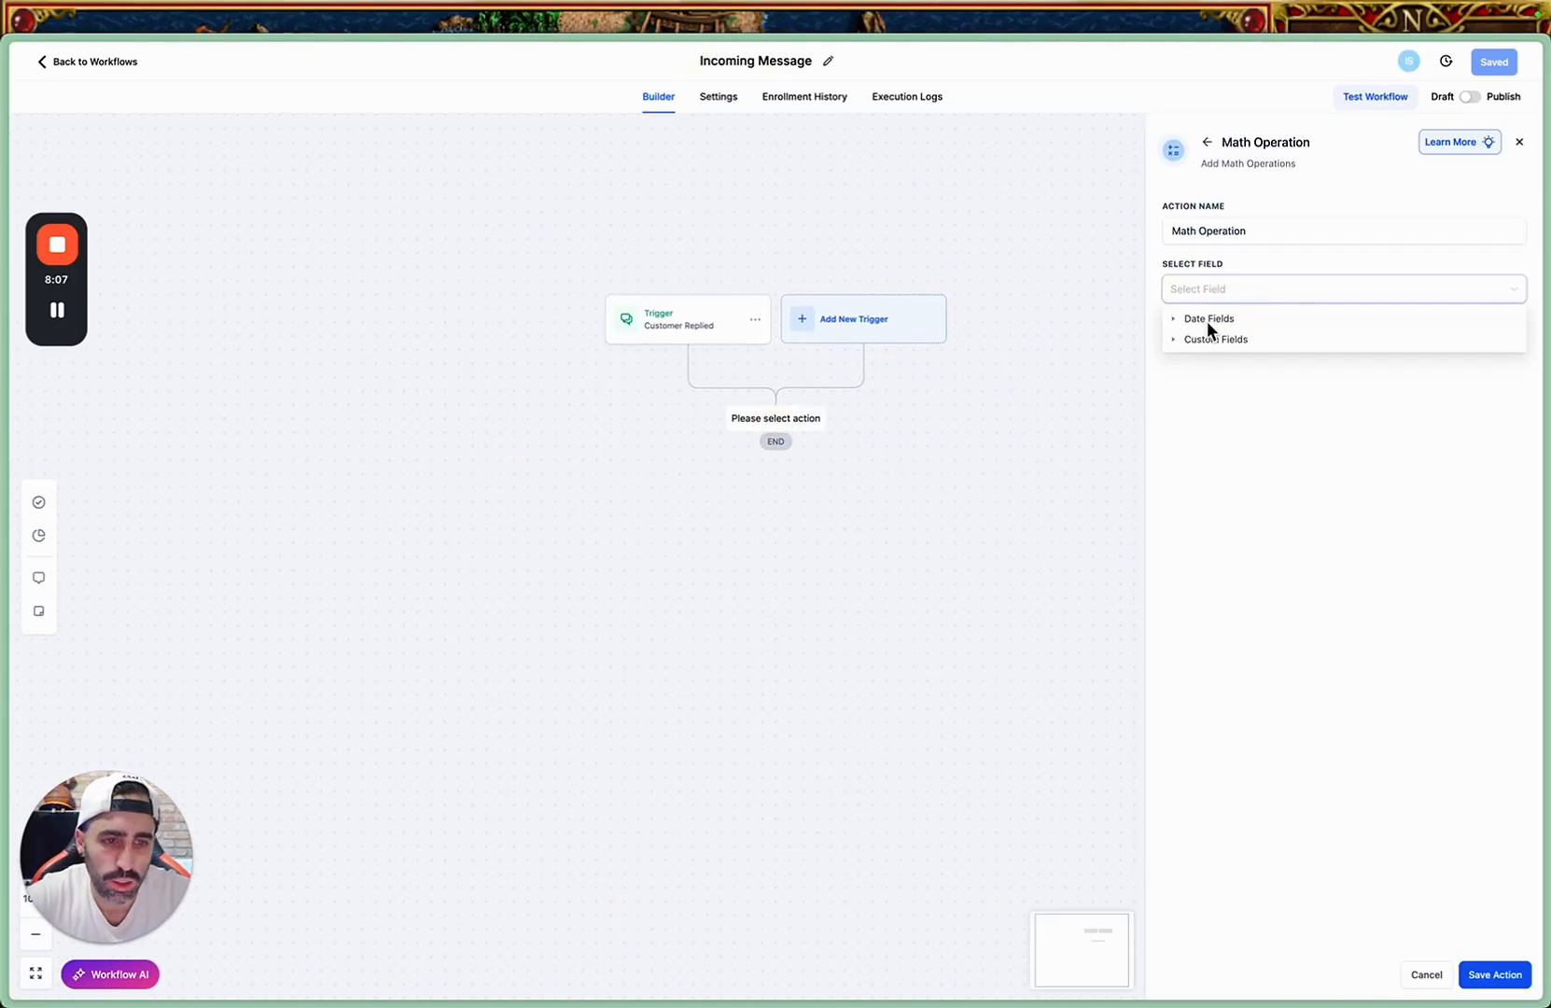
click(1184, 339)
click(1221, 356)
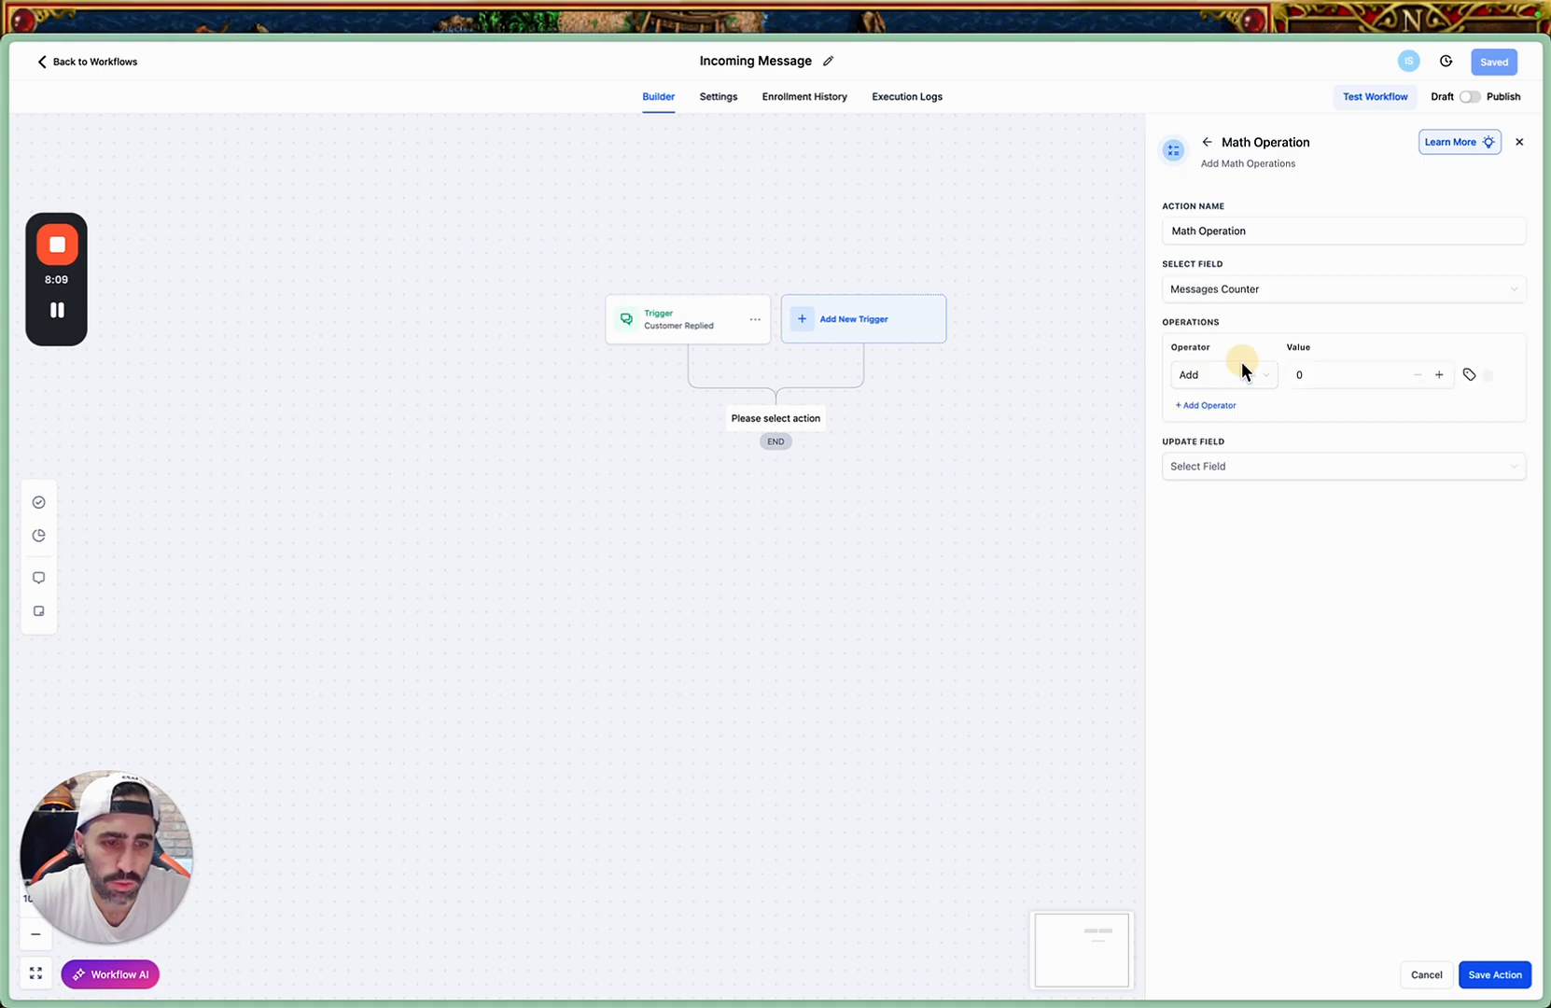
Set the math operation to Add with a value of 1 and try to save the action.
click(1241, 381)
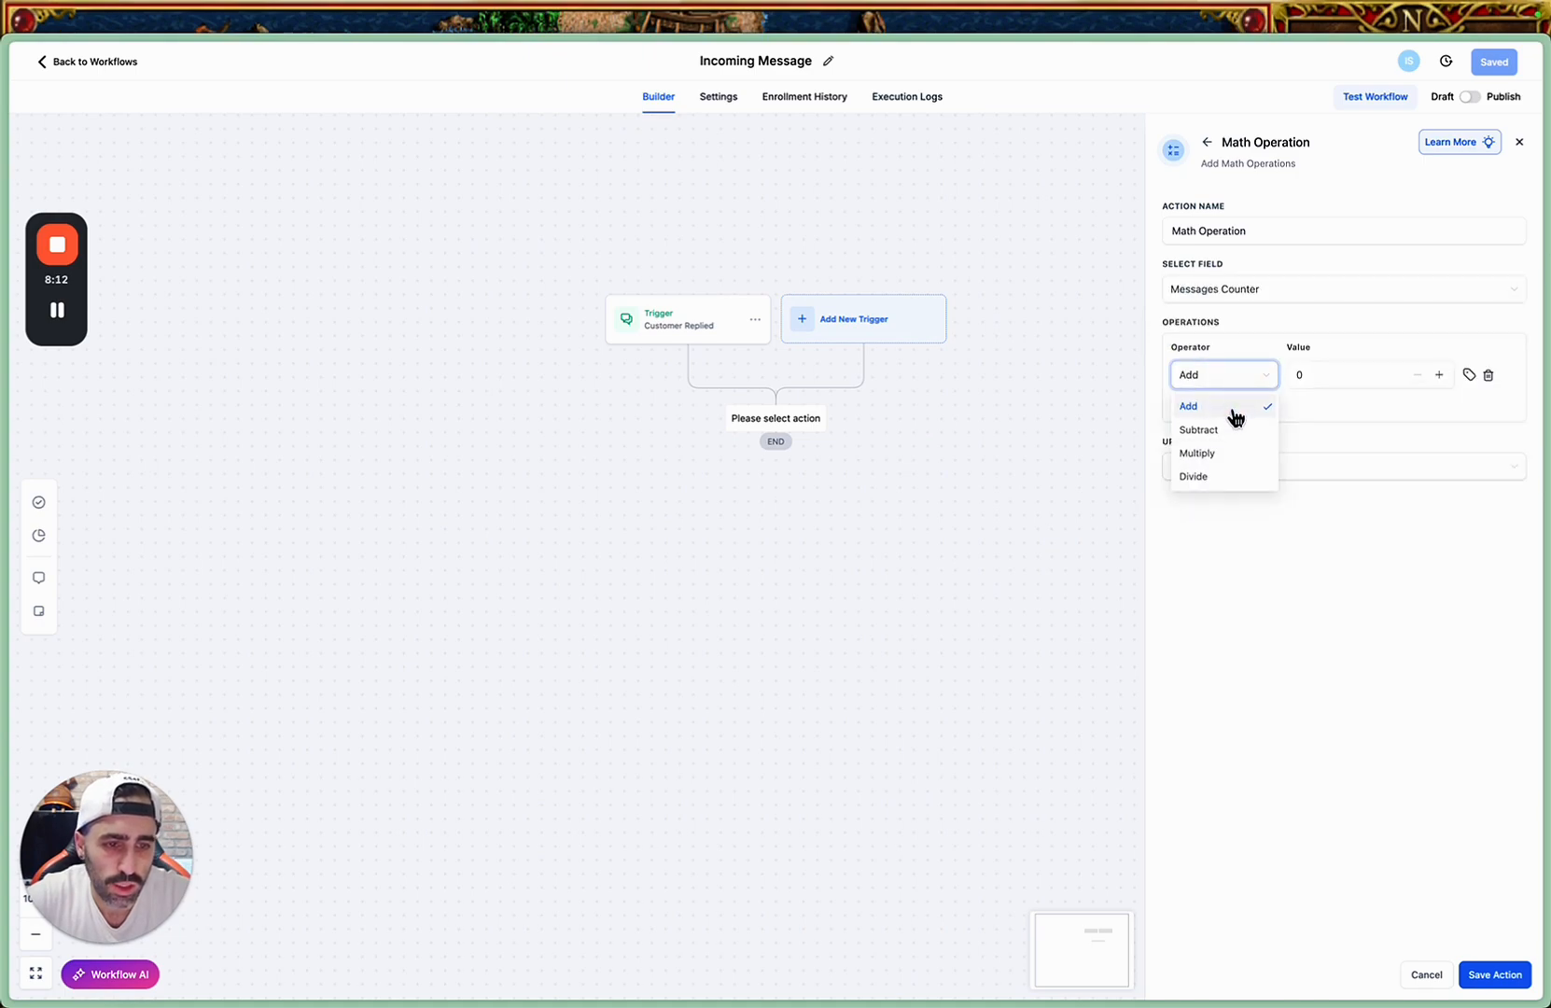
click(1234, 409)
click(1333, 374)
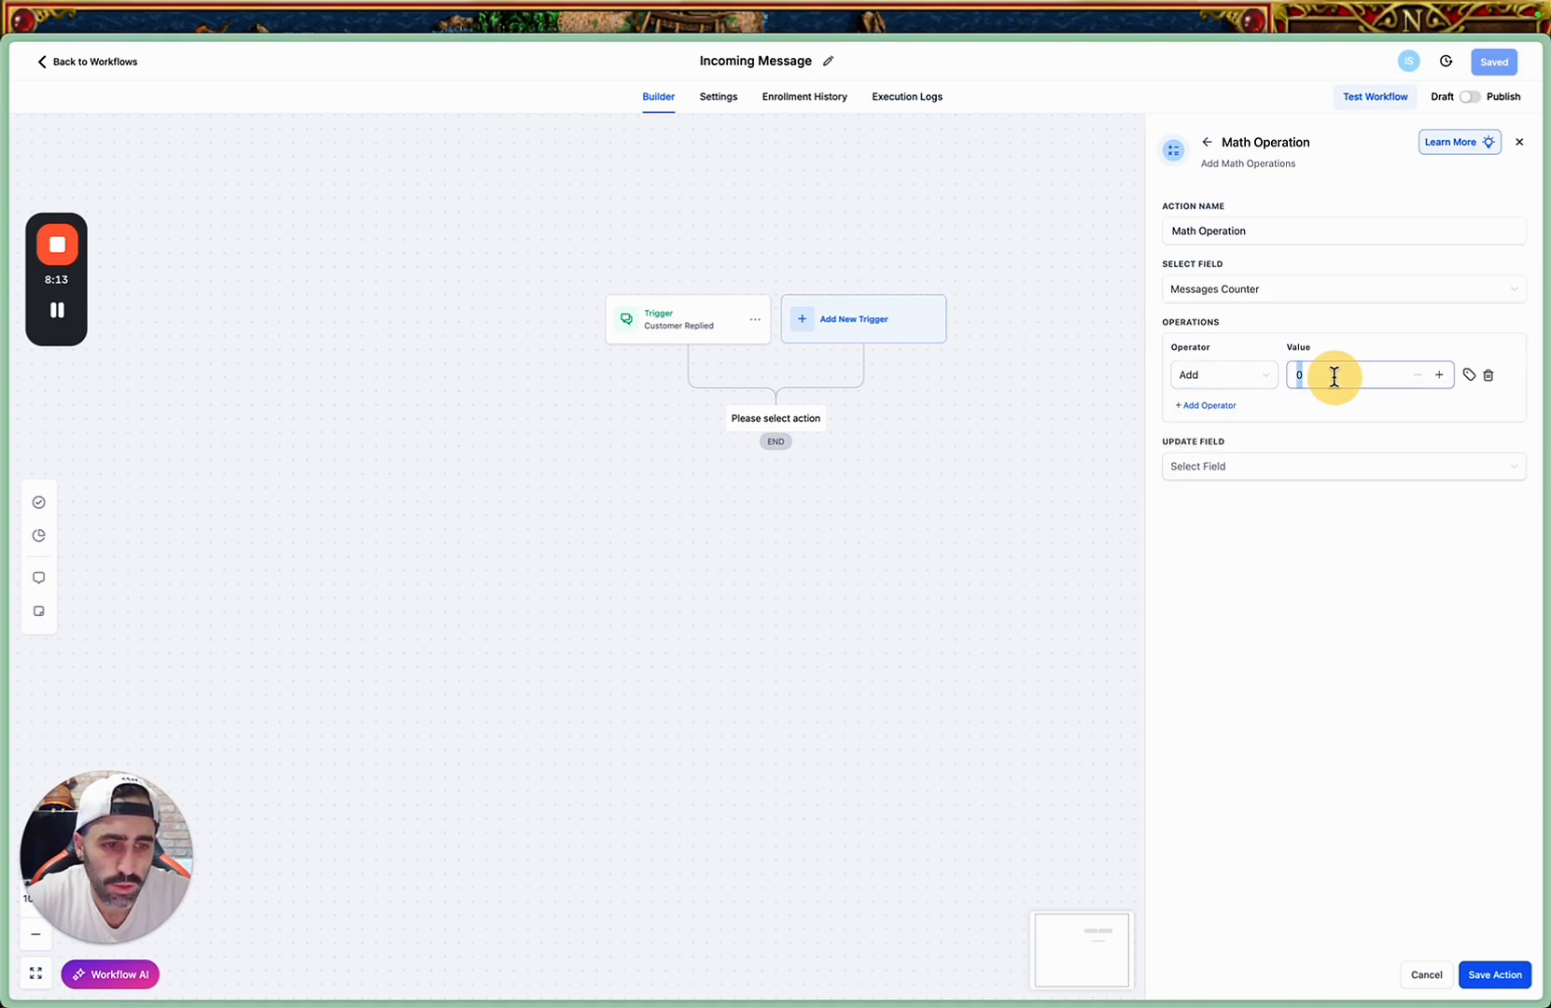
text(1)
click(1312, 560)
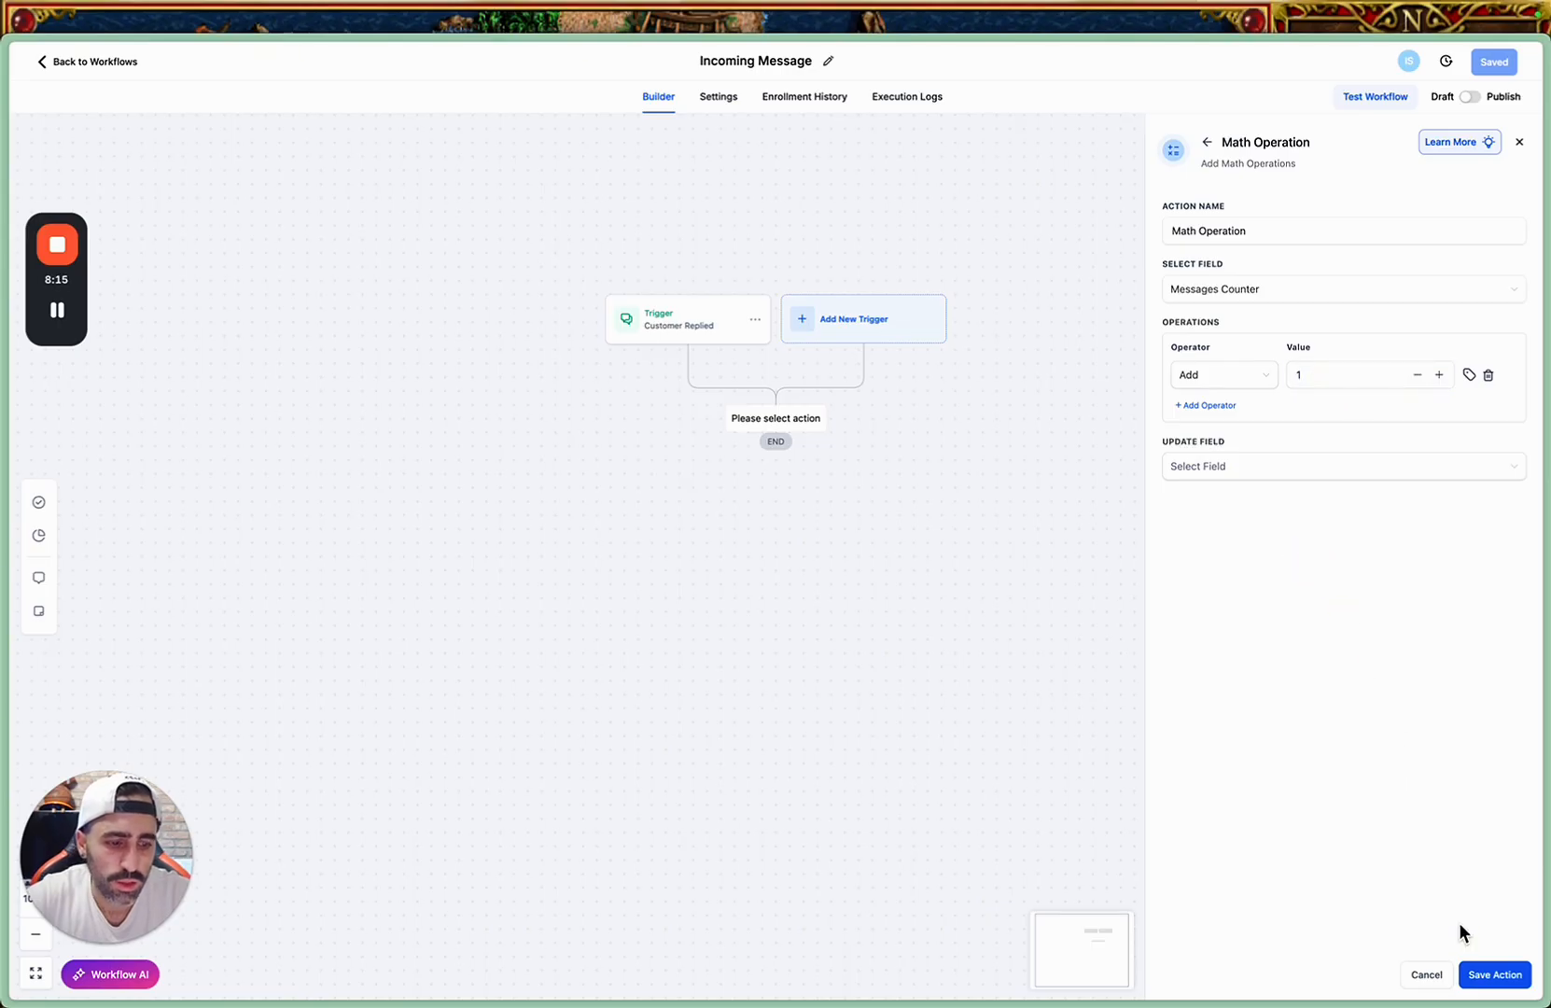
click(1492, 989)
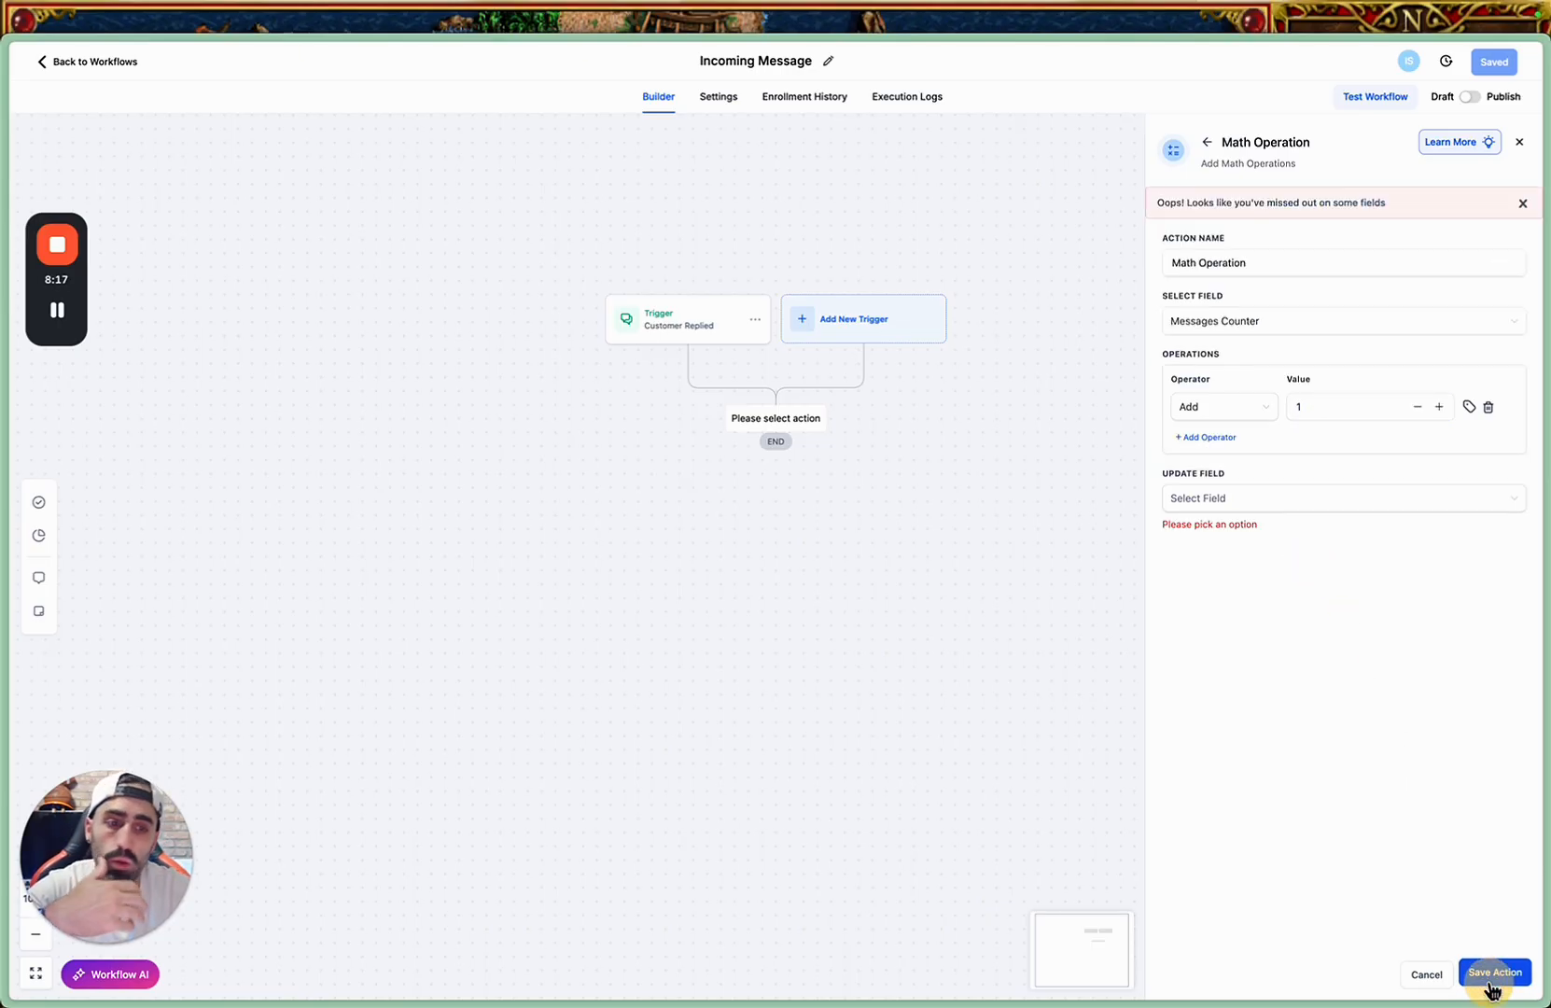
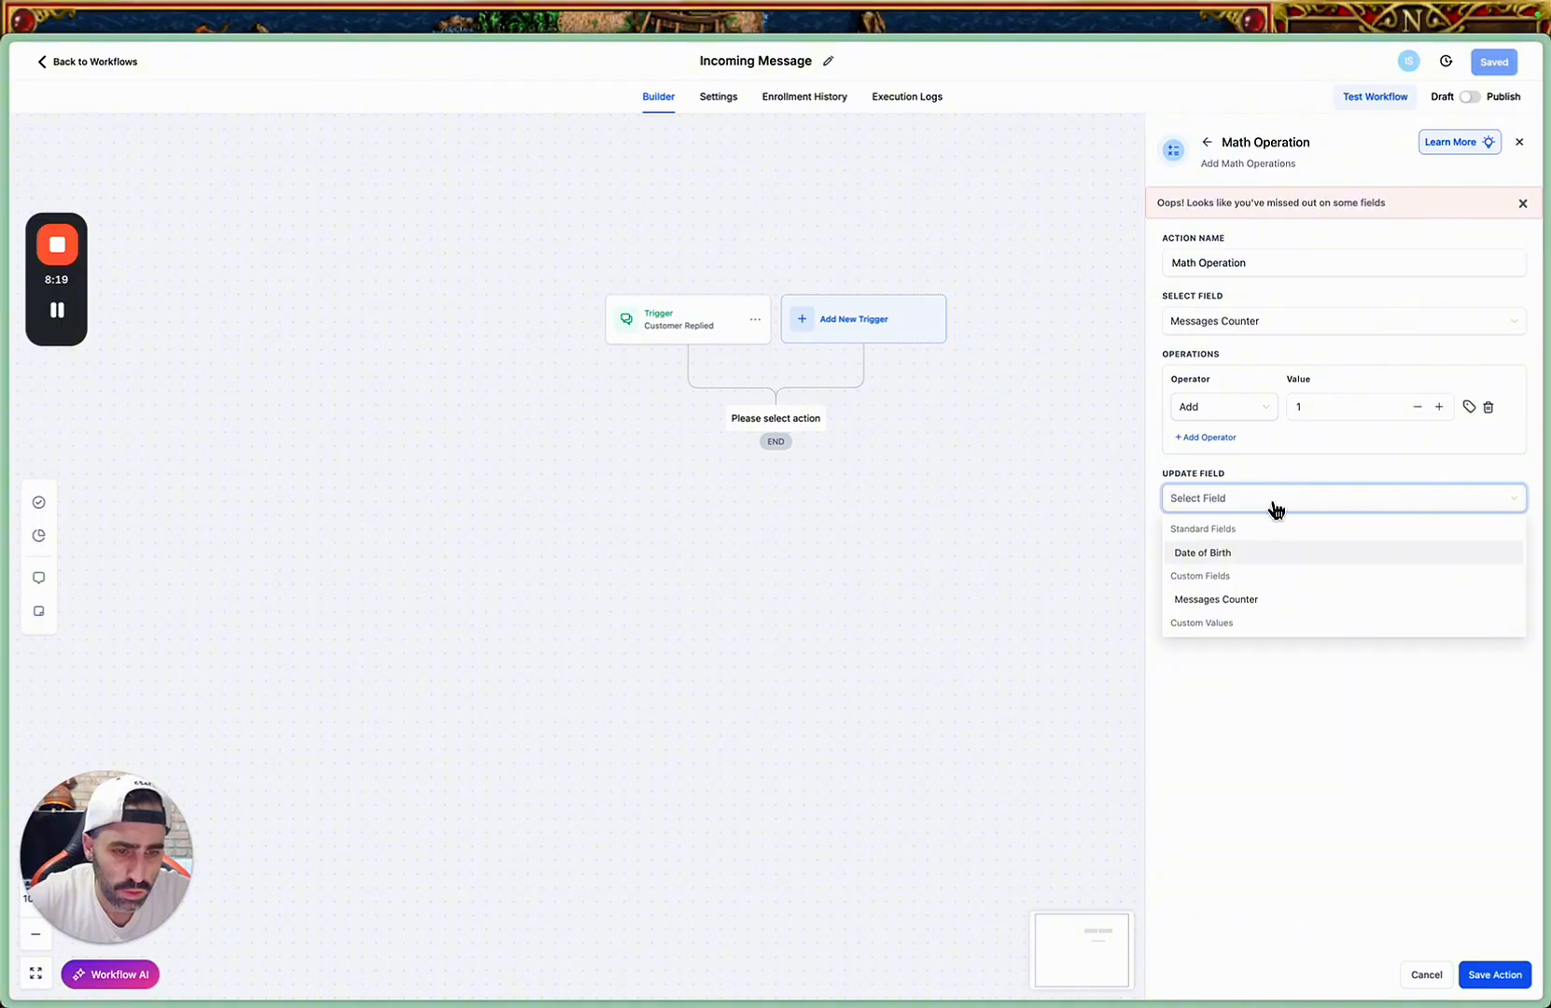
Set Messages Counter as the field updated by the Math Operation and save the action.
click(1269, 604)
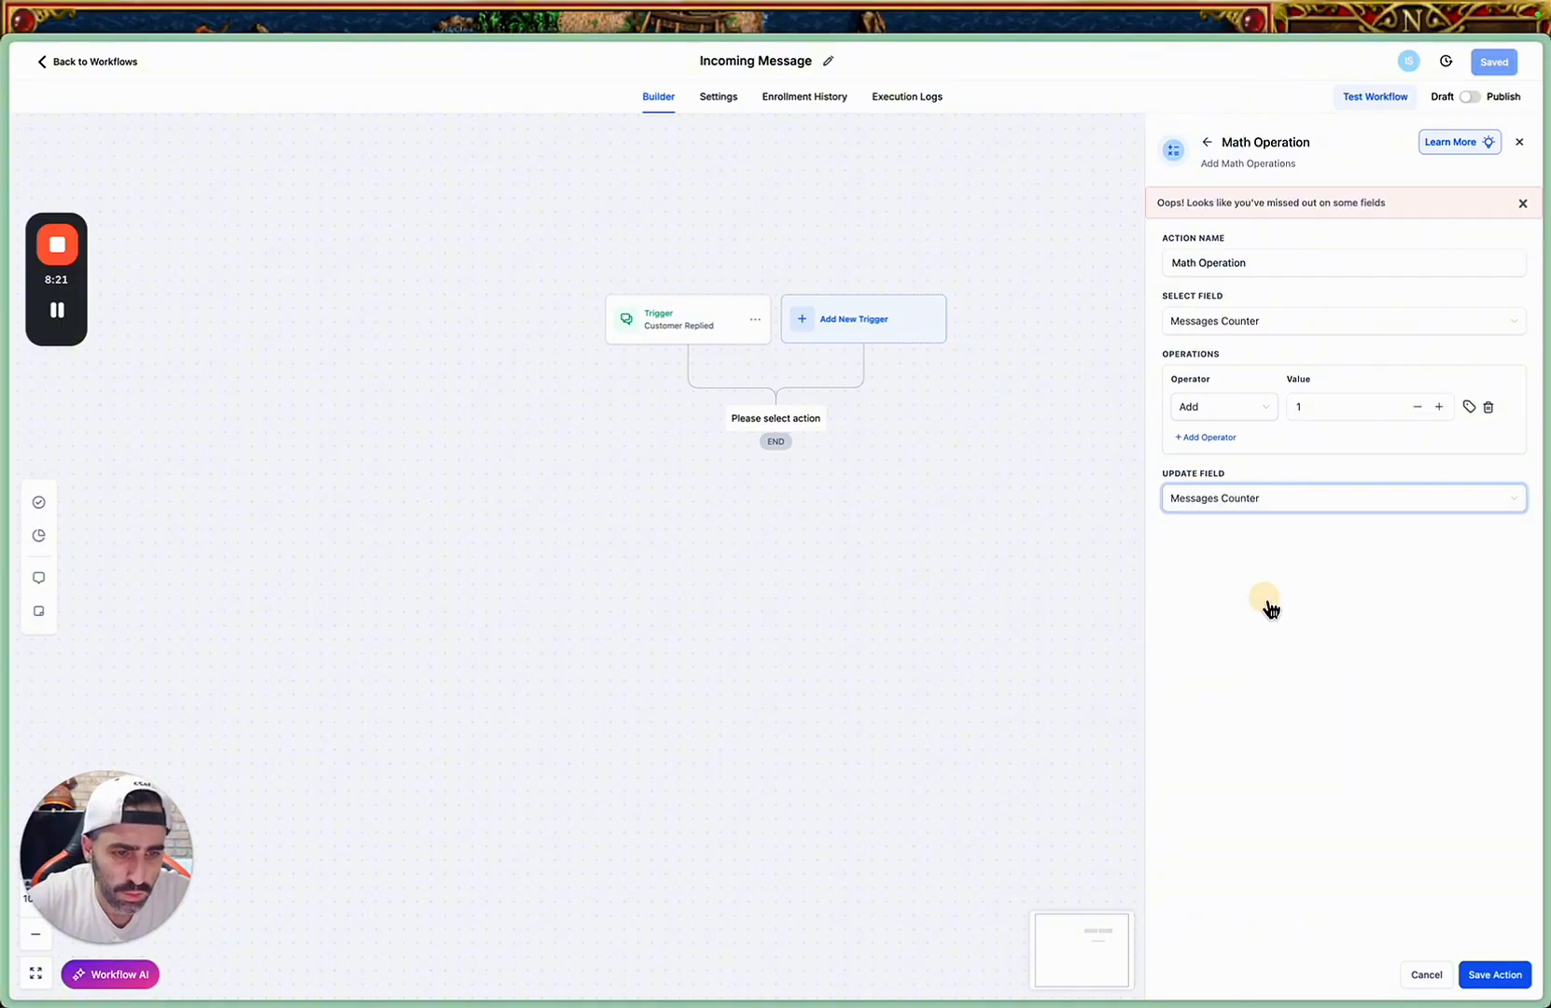
click(1387, 697)
click(1484, 976)
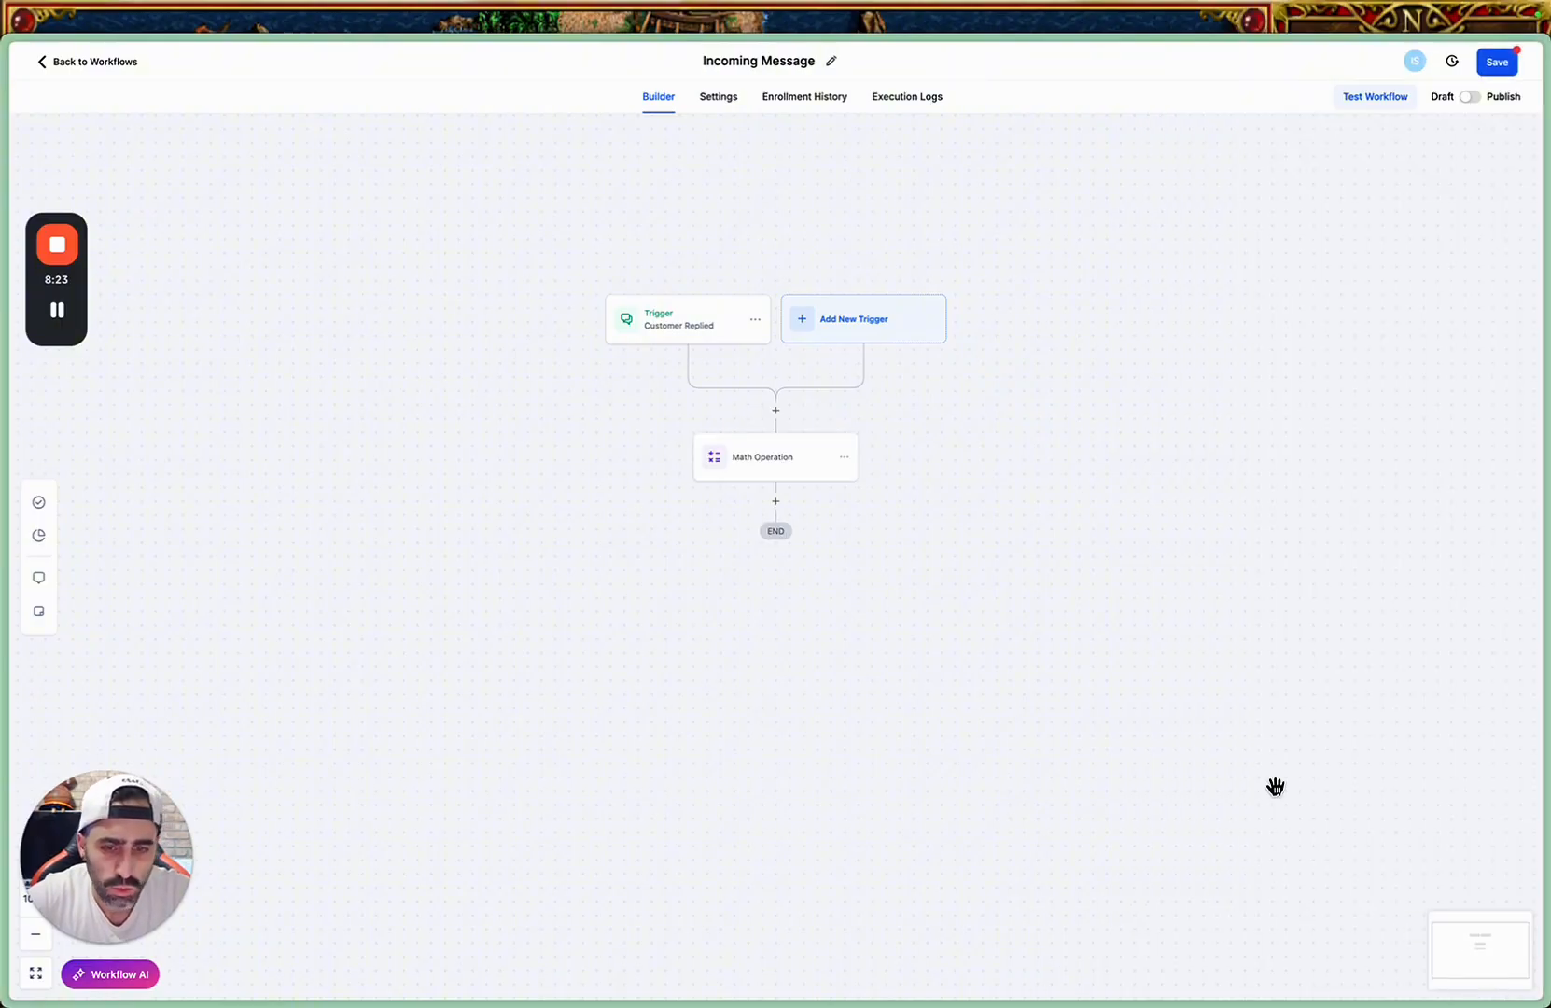
Add an If / Else condition below the Math Operation and name its first branch "1 message".
click(777, 506)
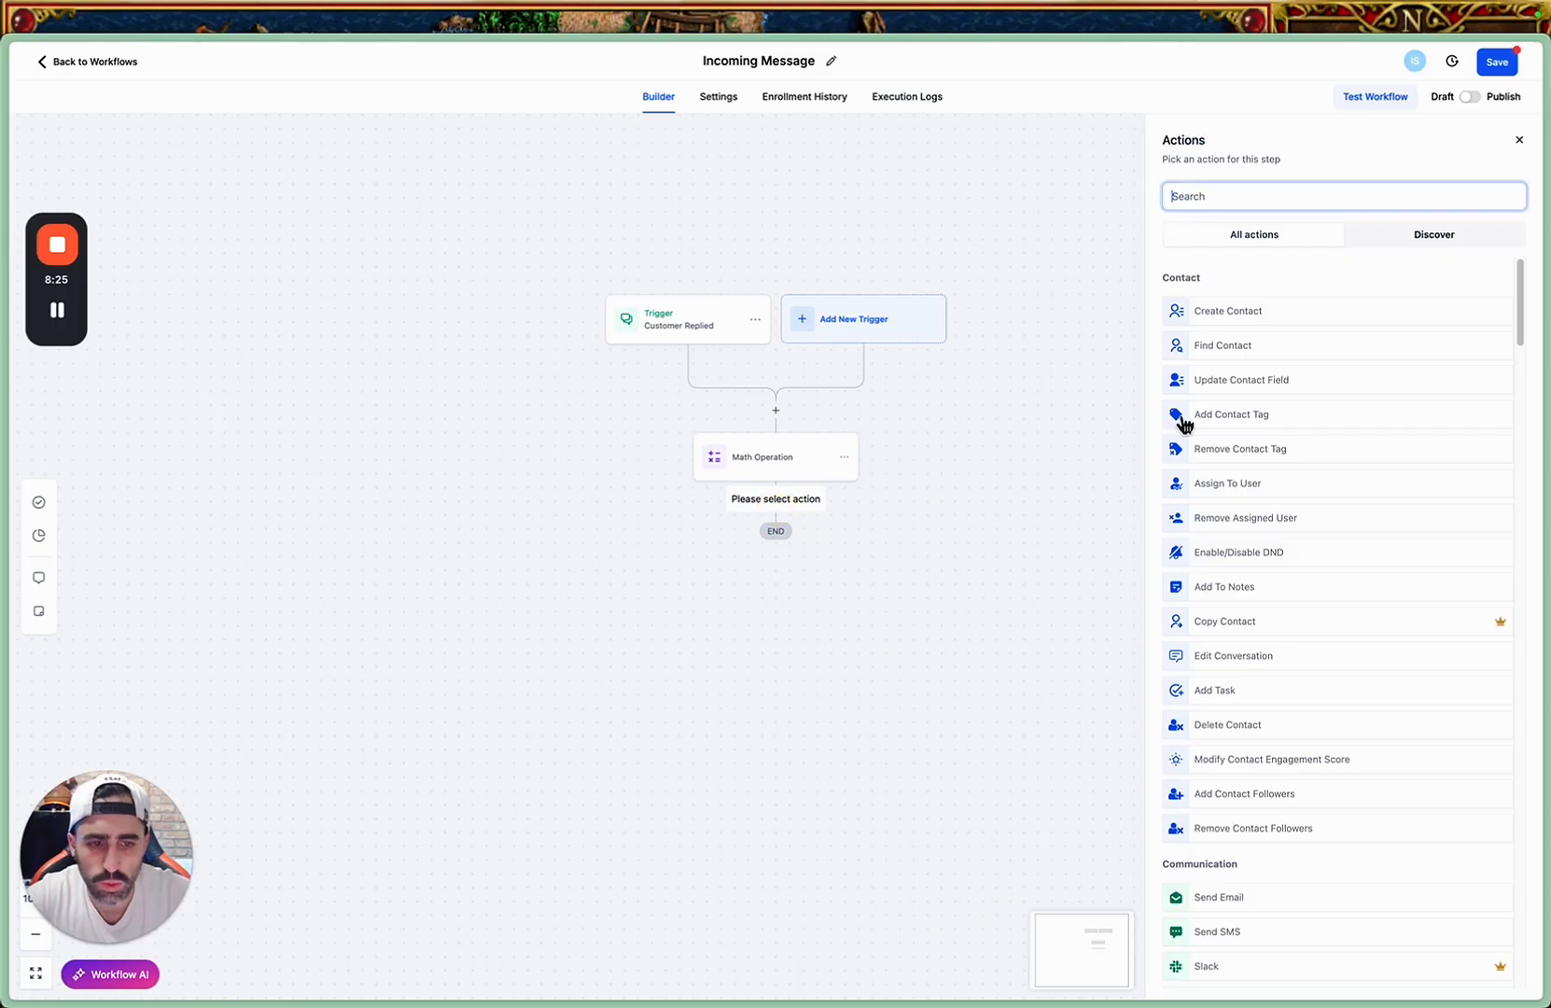
text(if)
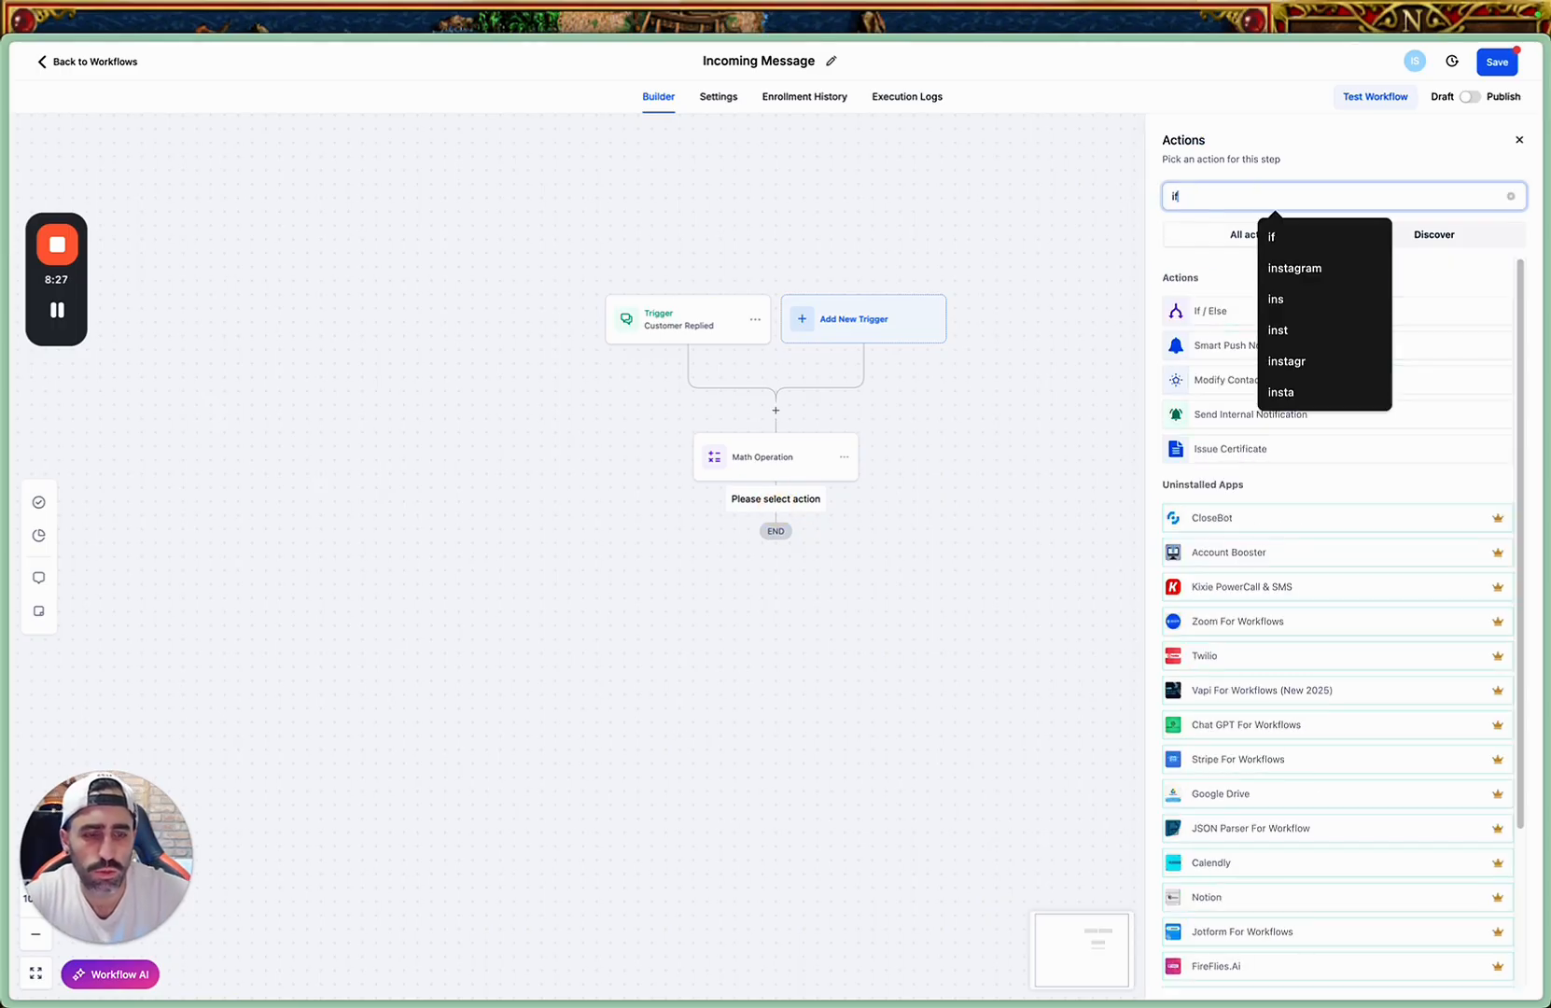
click(1237, 323)
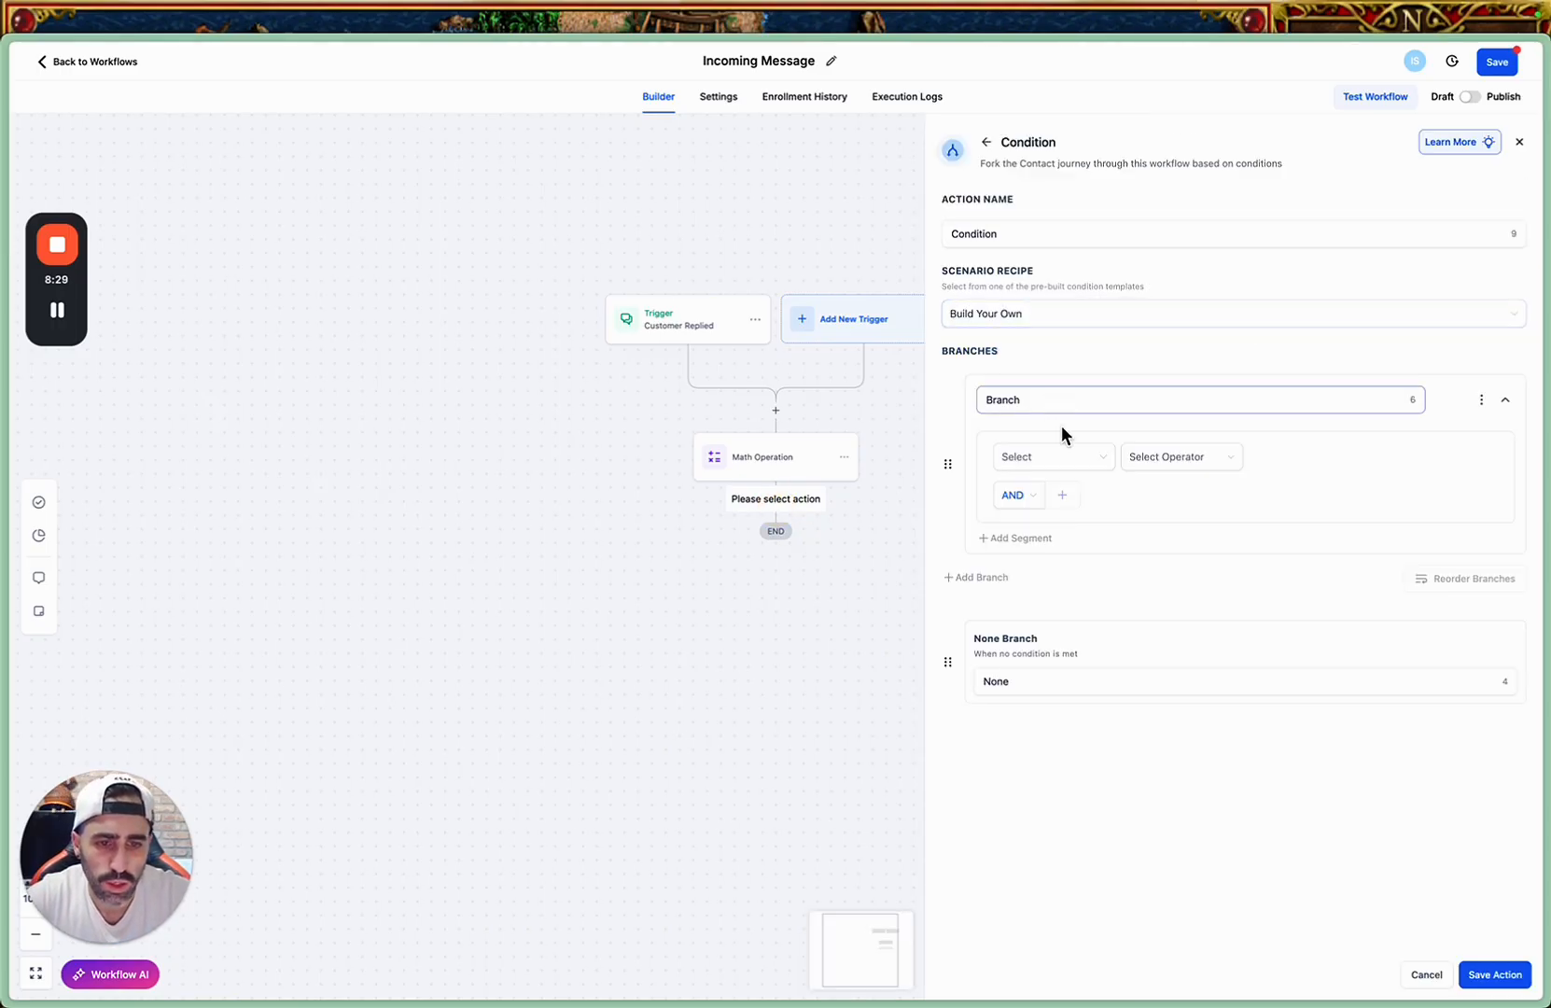
click(1051, 459)
scroll(1114, 542, down, 2)
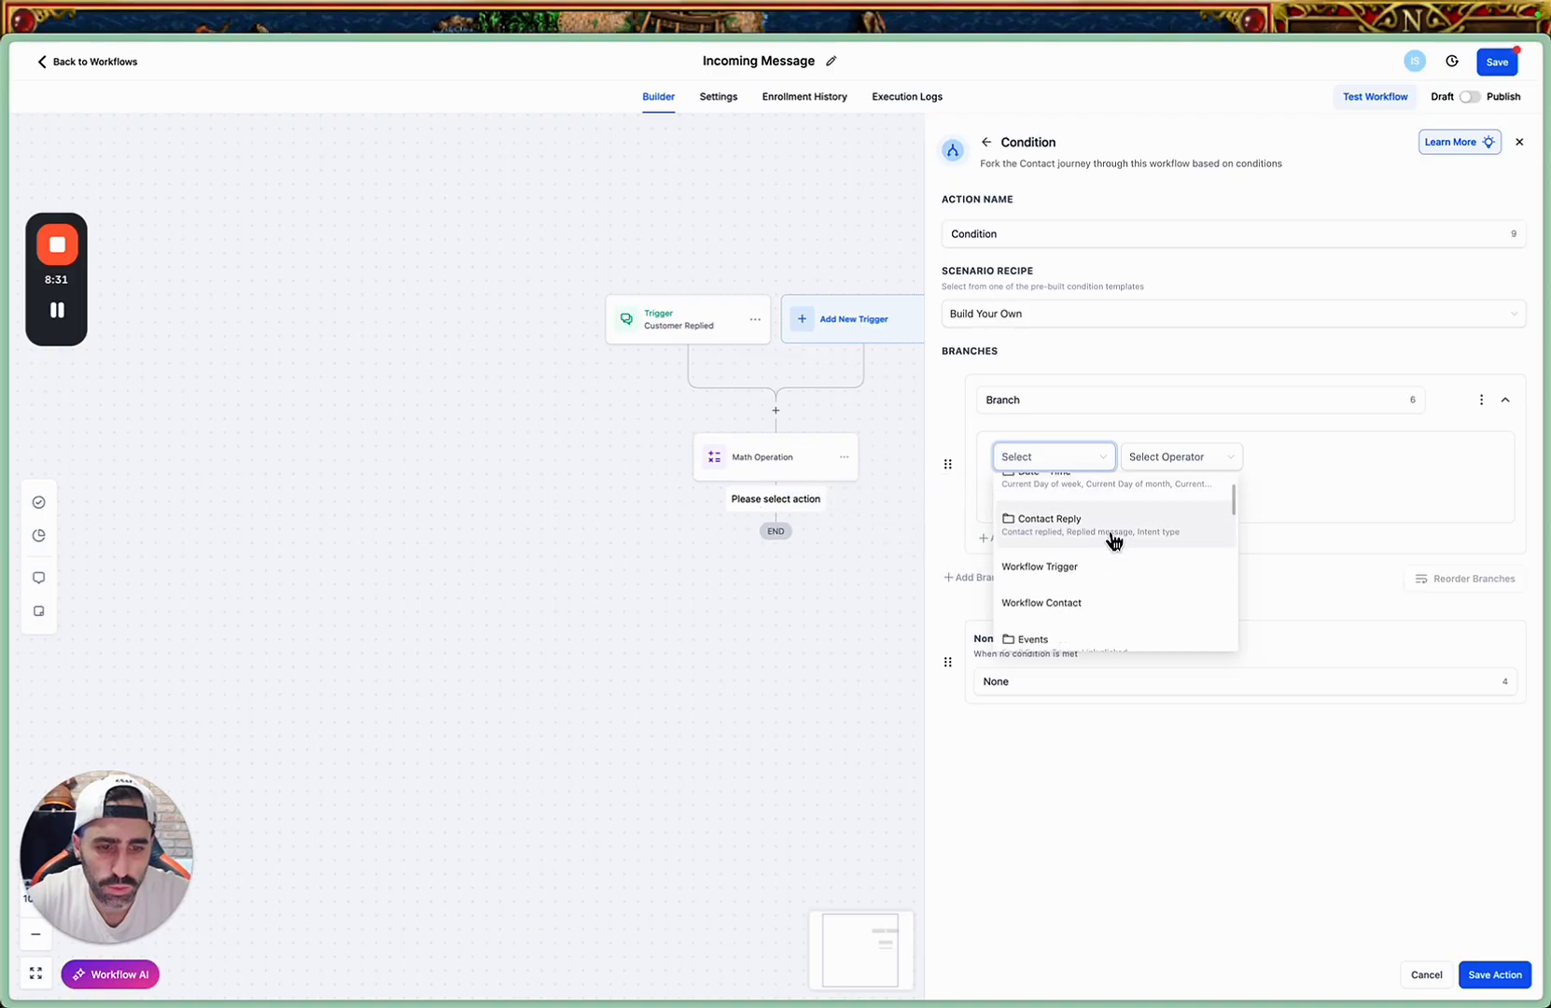
scroll(1113, 537, up, 2)
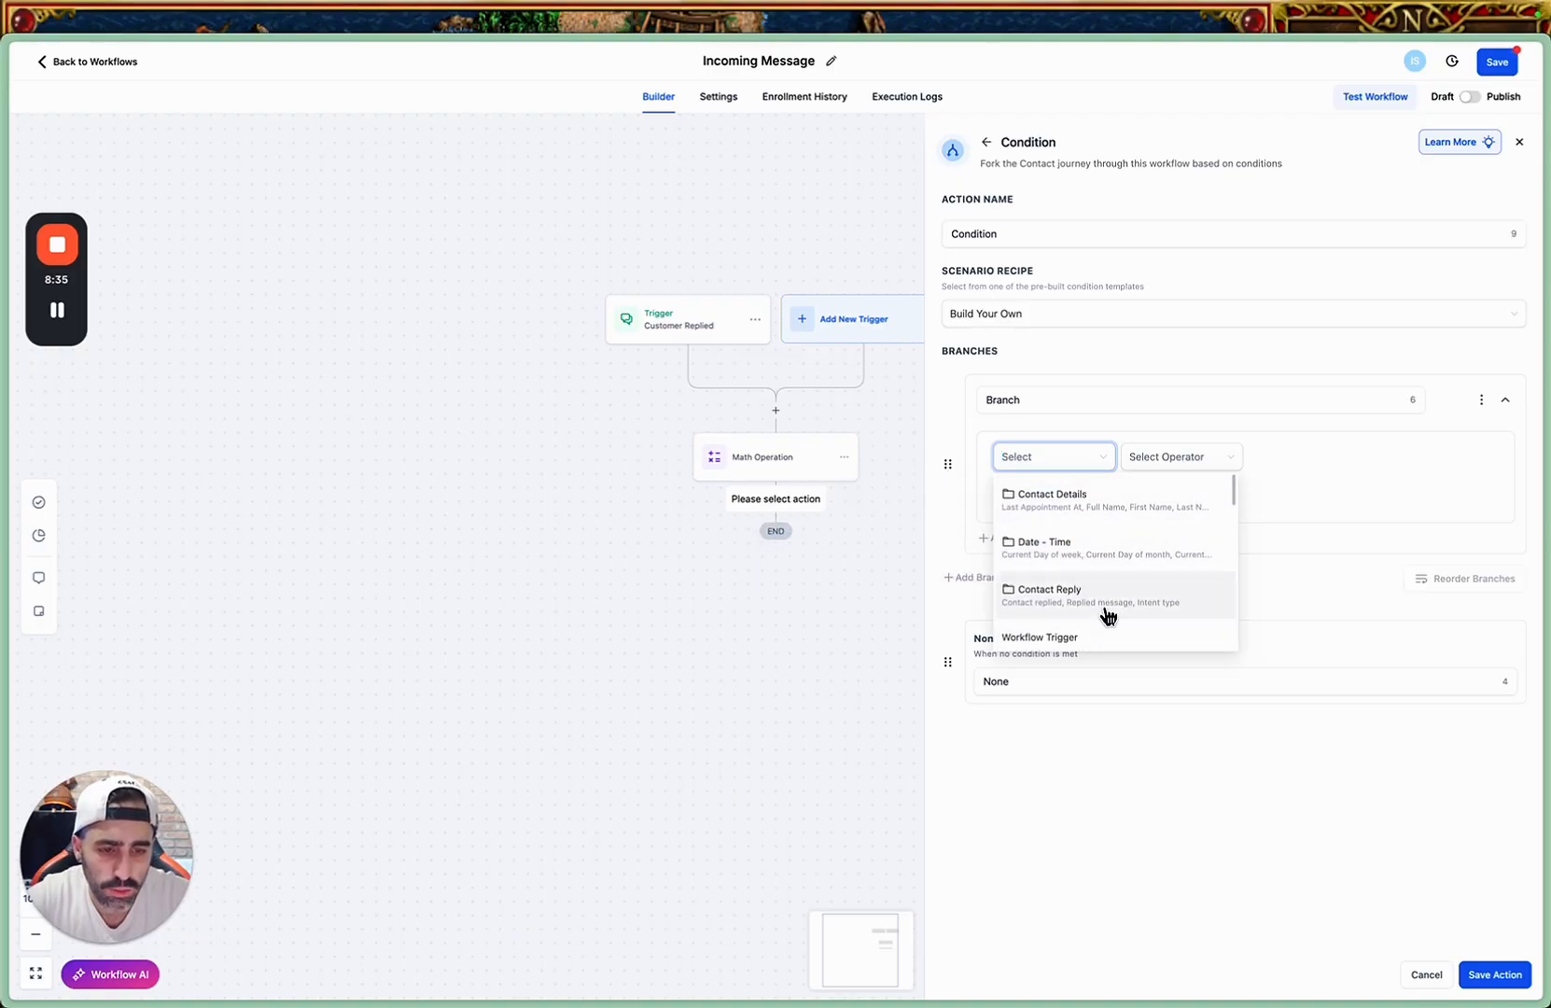
double_click(1067, 394)
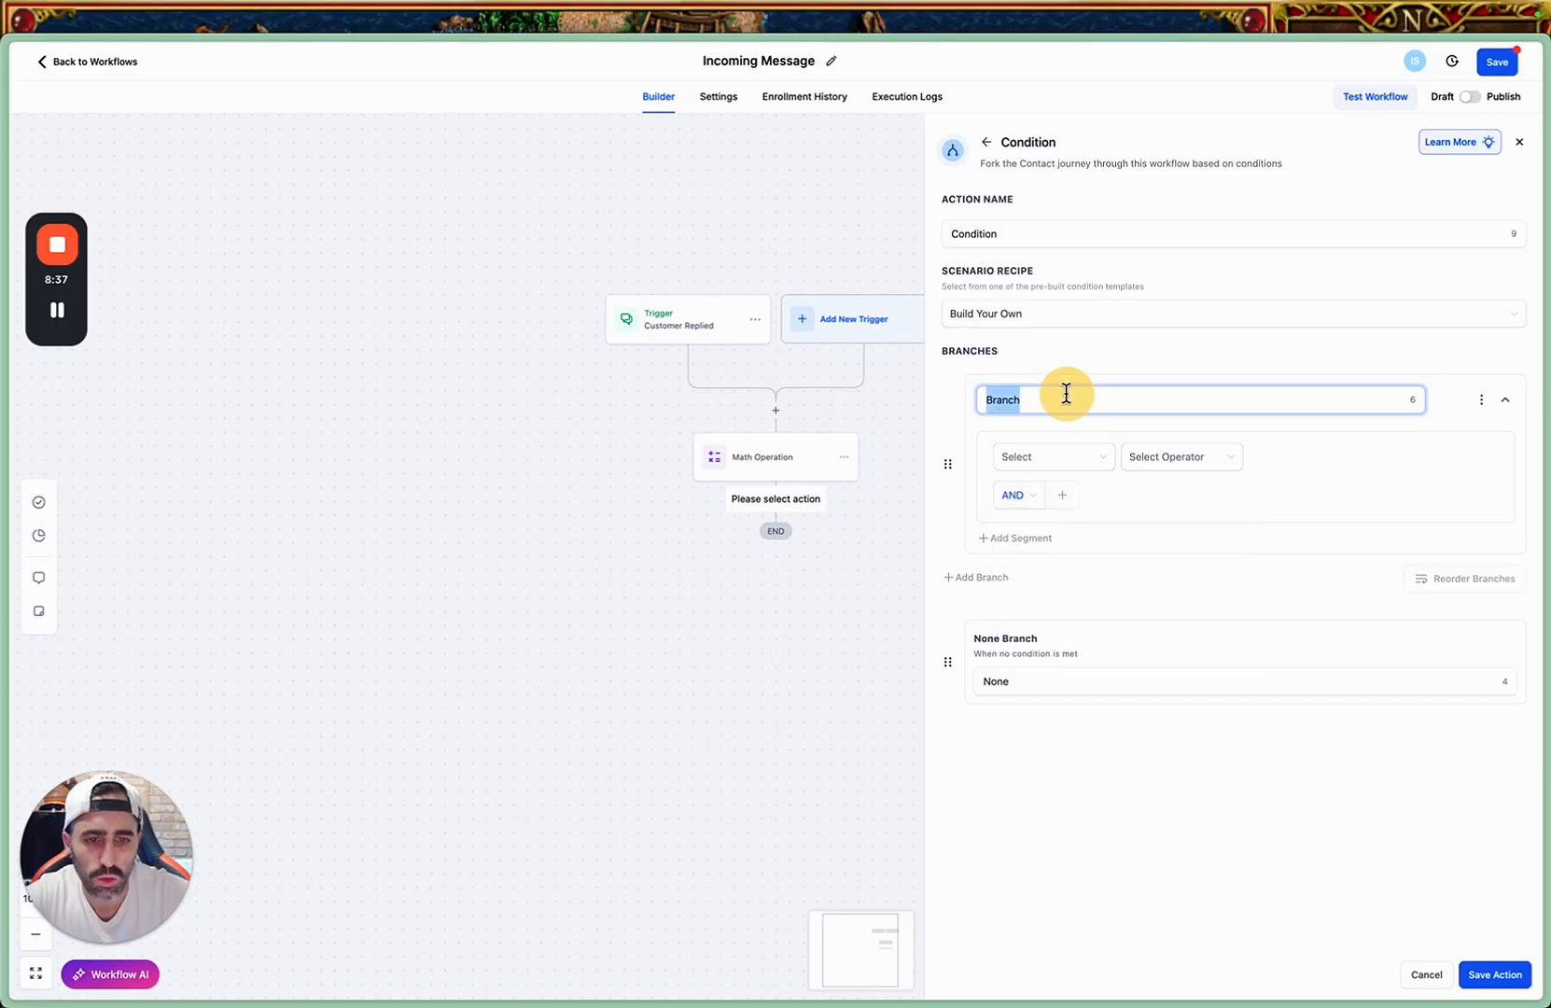
text(1 message)
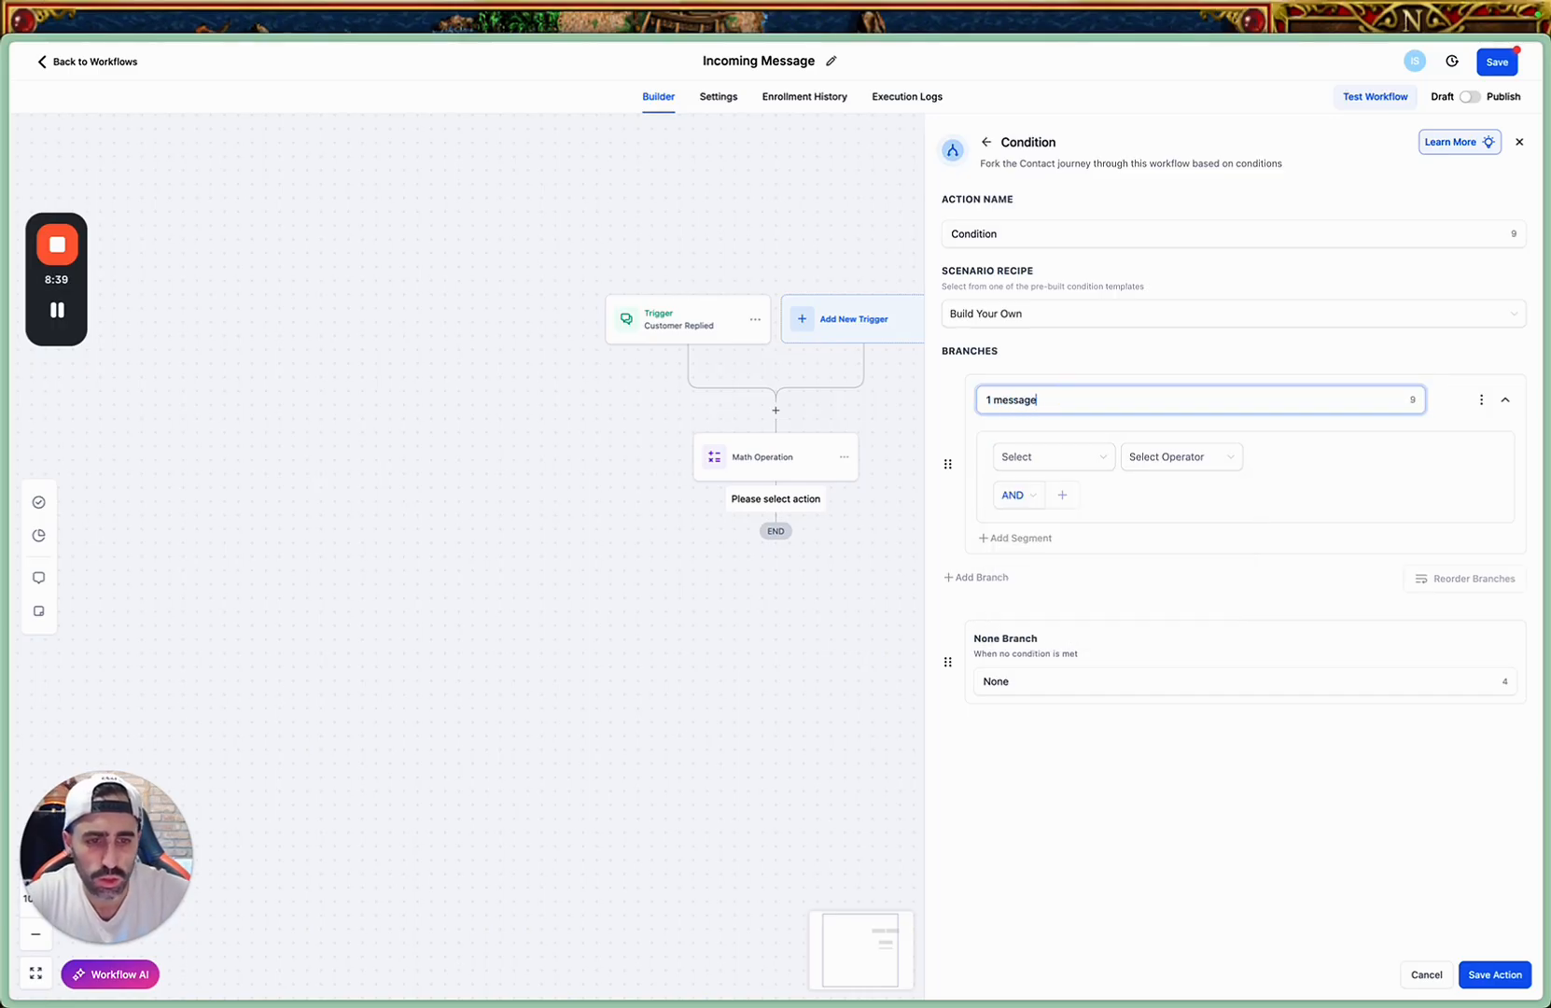
Set the "1 message" branch's condition to the contact's custom field Messages Counter, Equals to, 1.
click(1060, 458)
scroll(1092, 563, down, 1)
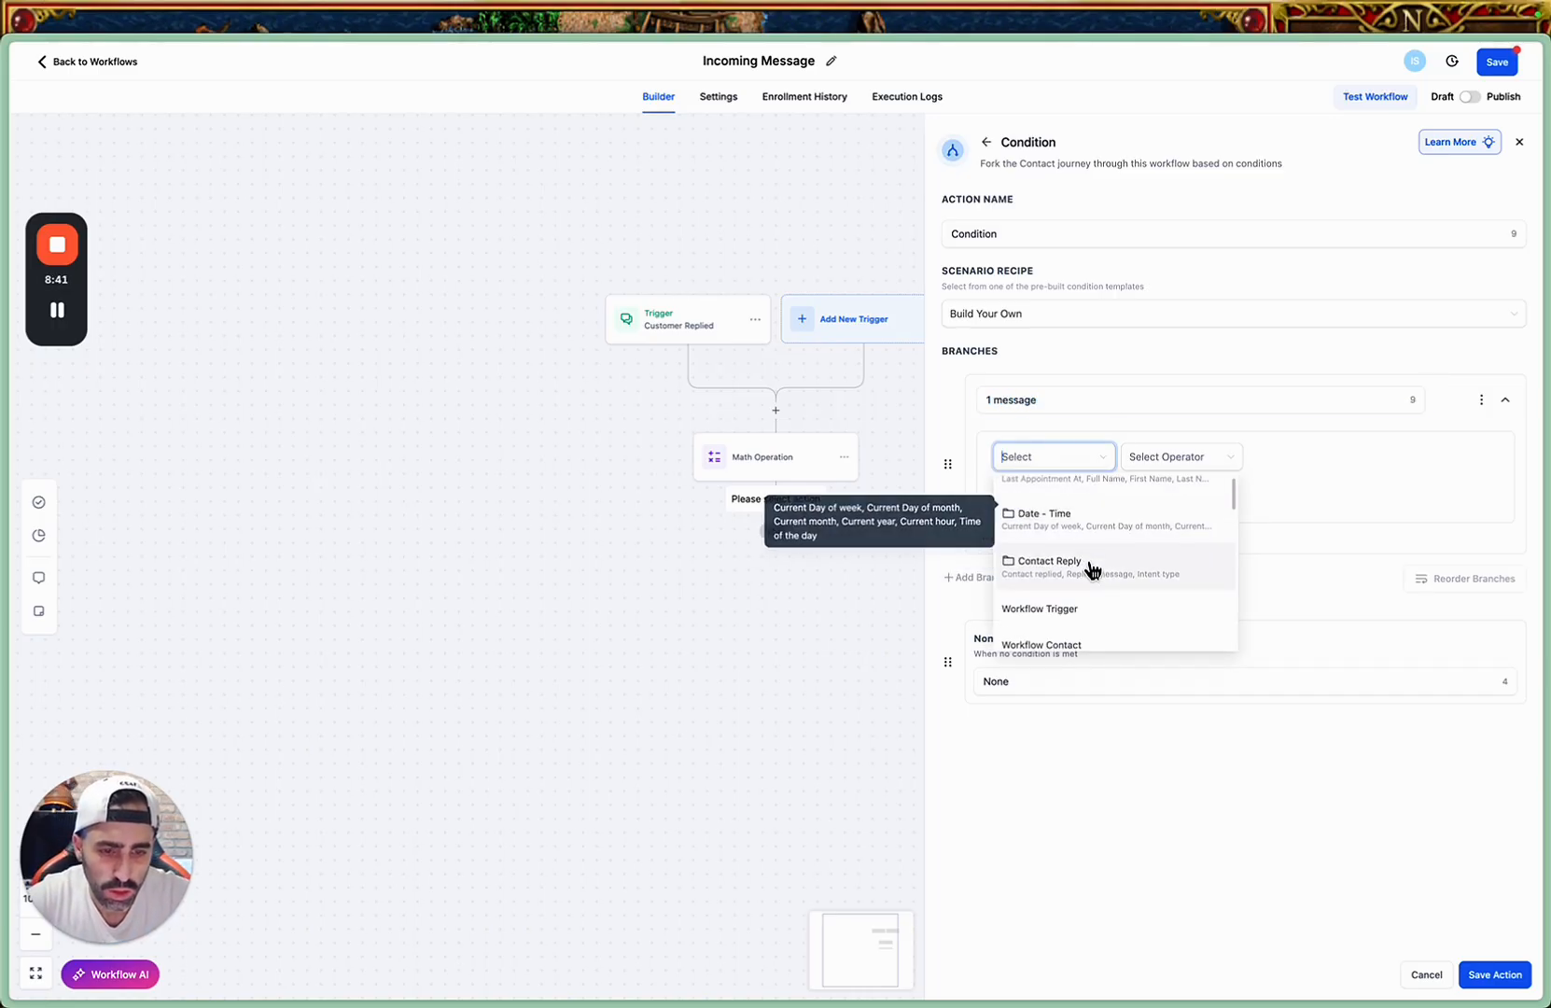
scroll(1114, 607, up, 1)
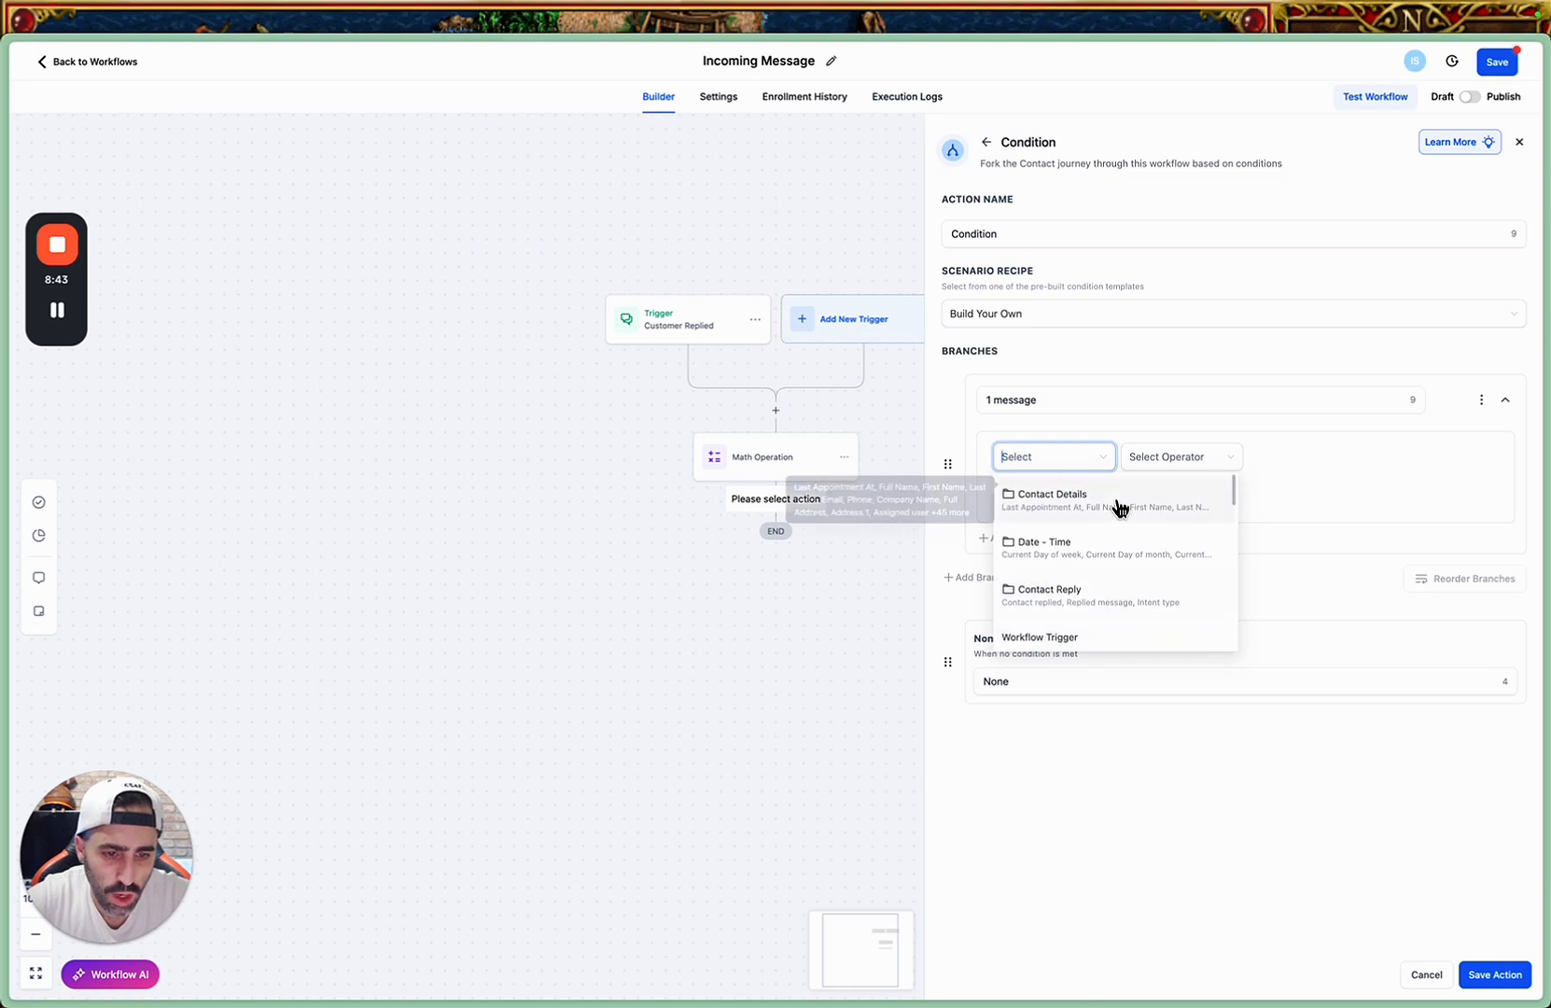
click(1119, 509)
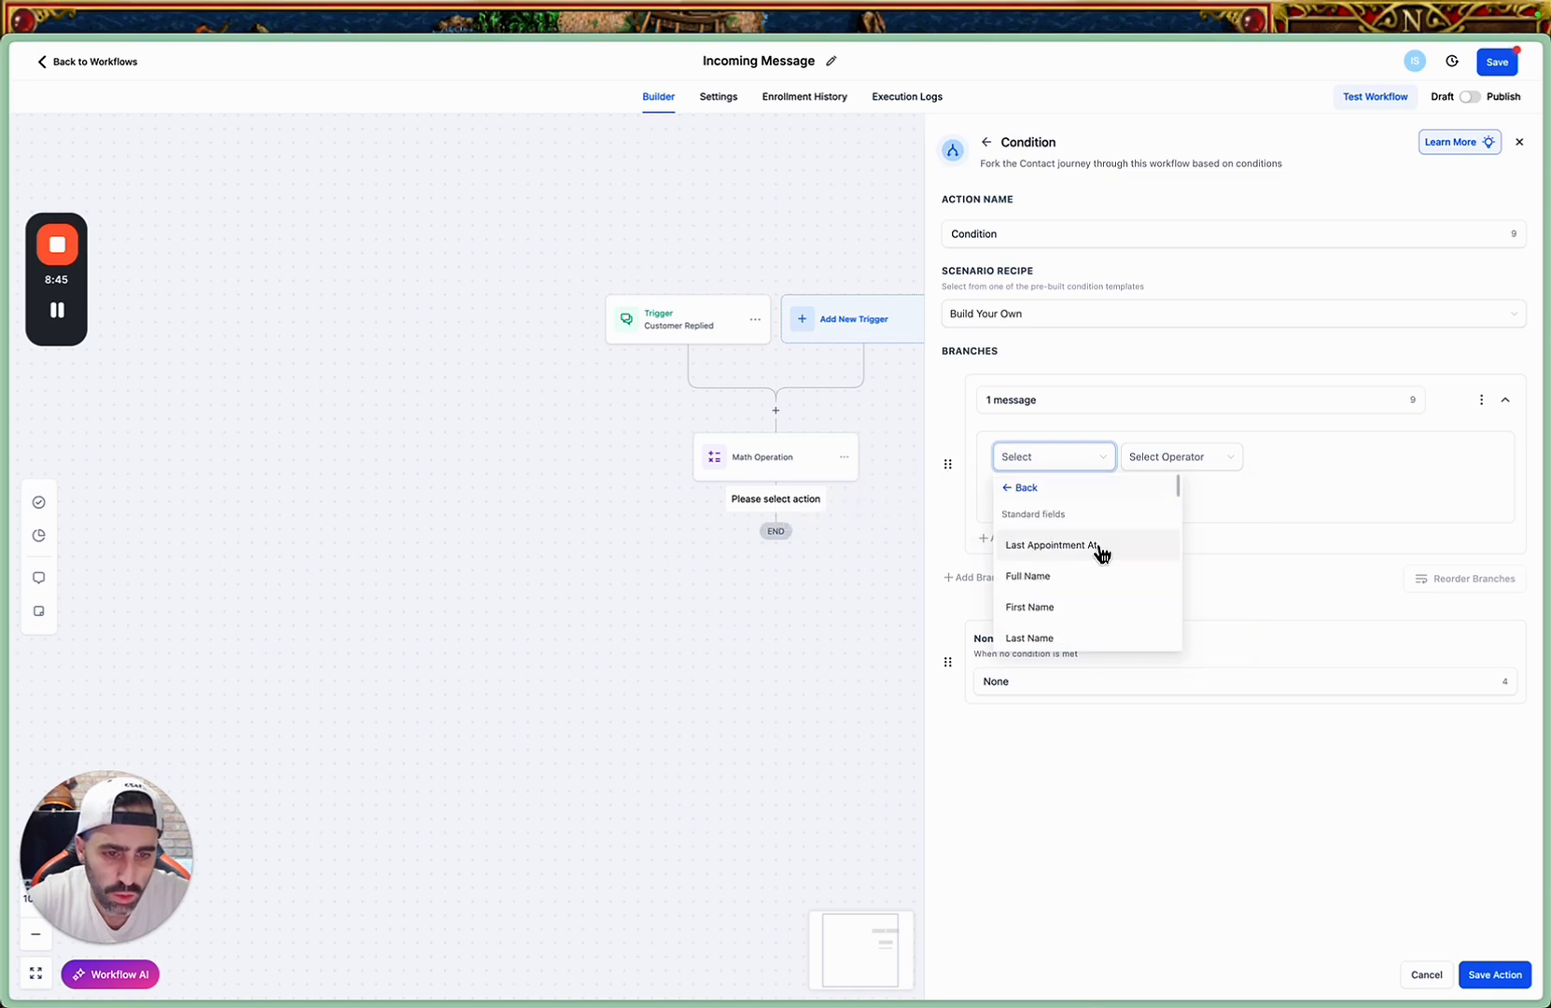
scroll(1101, 551, down, 10)
scroll(1105, 569, up, 10)
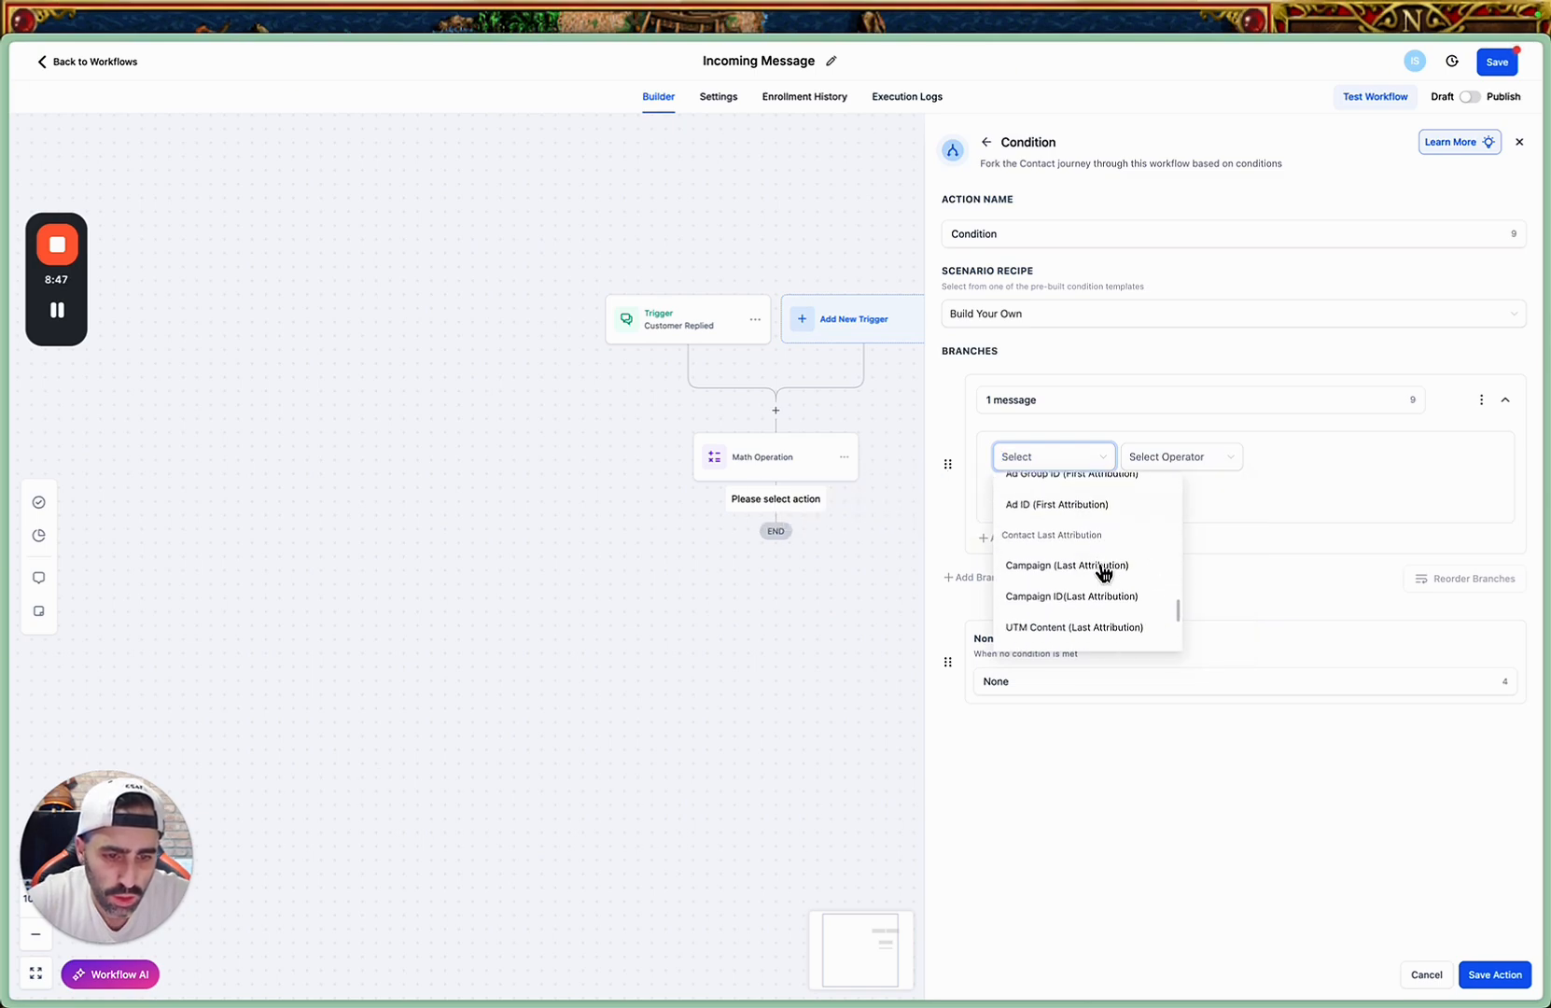
scroll(1107, 589, up, 5)
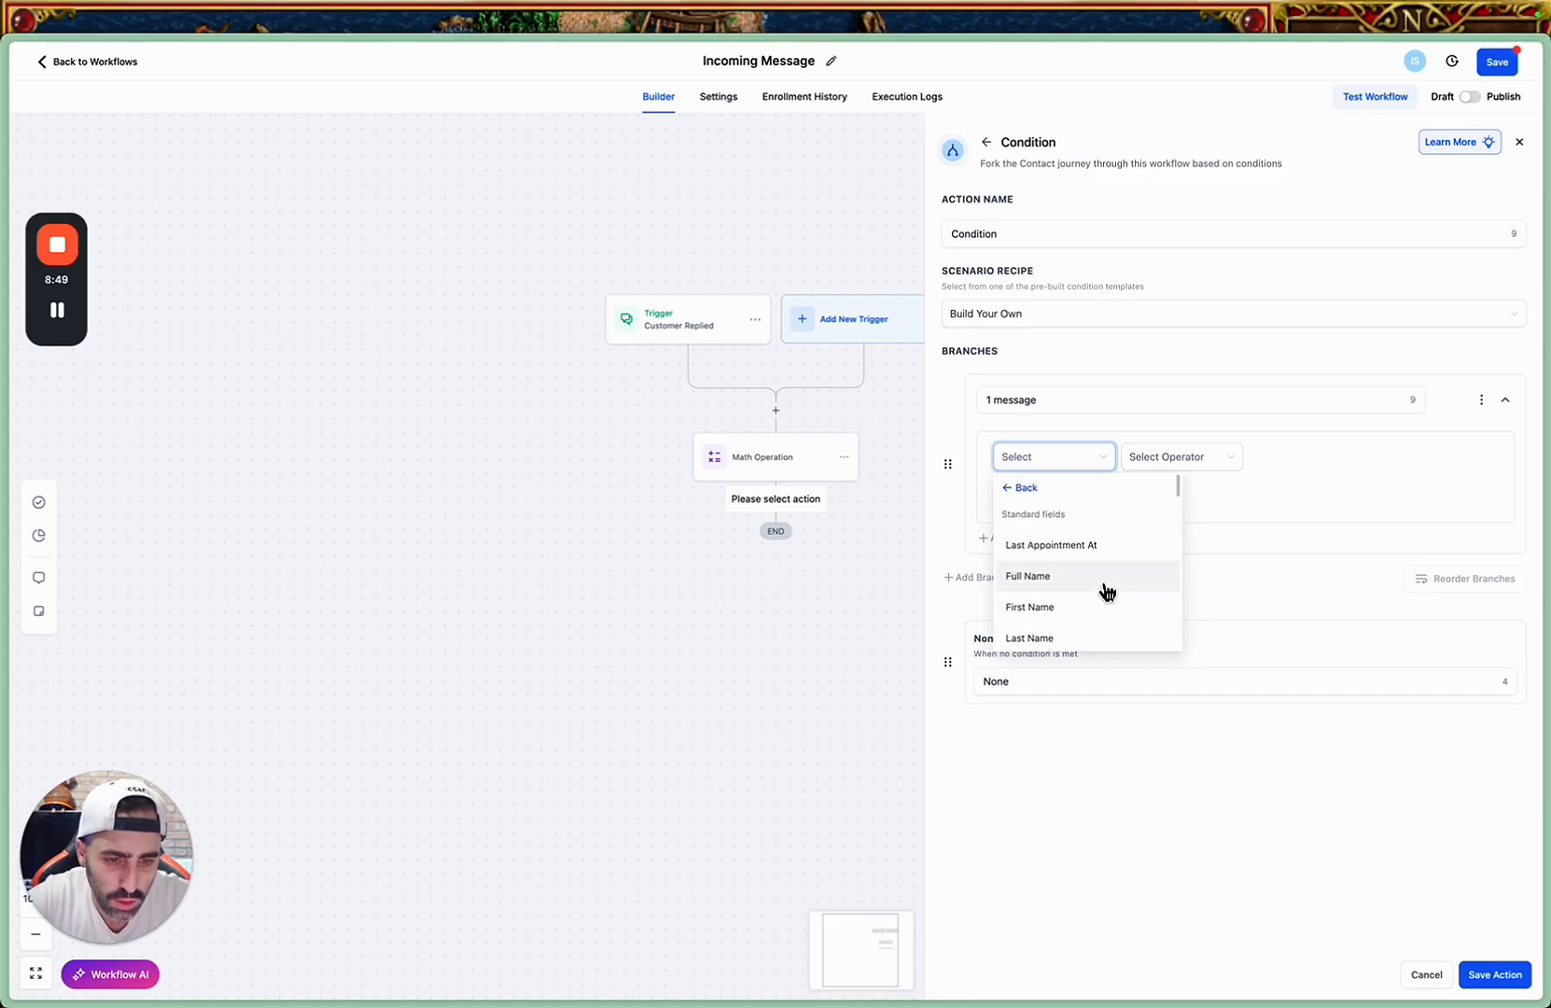
scroll(1103, 565, down, 3)
scroll(1103, 565, down, 10)
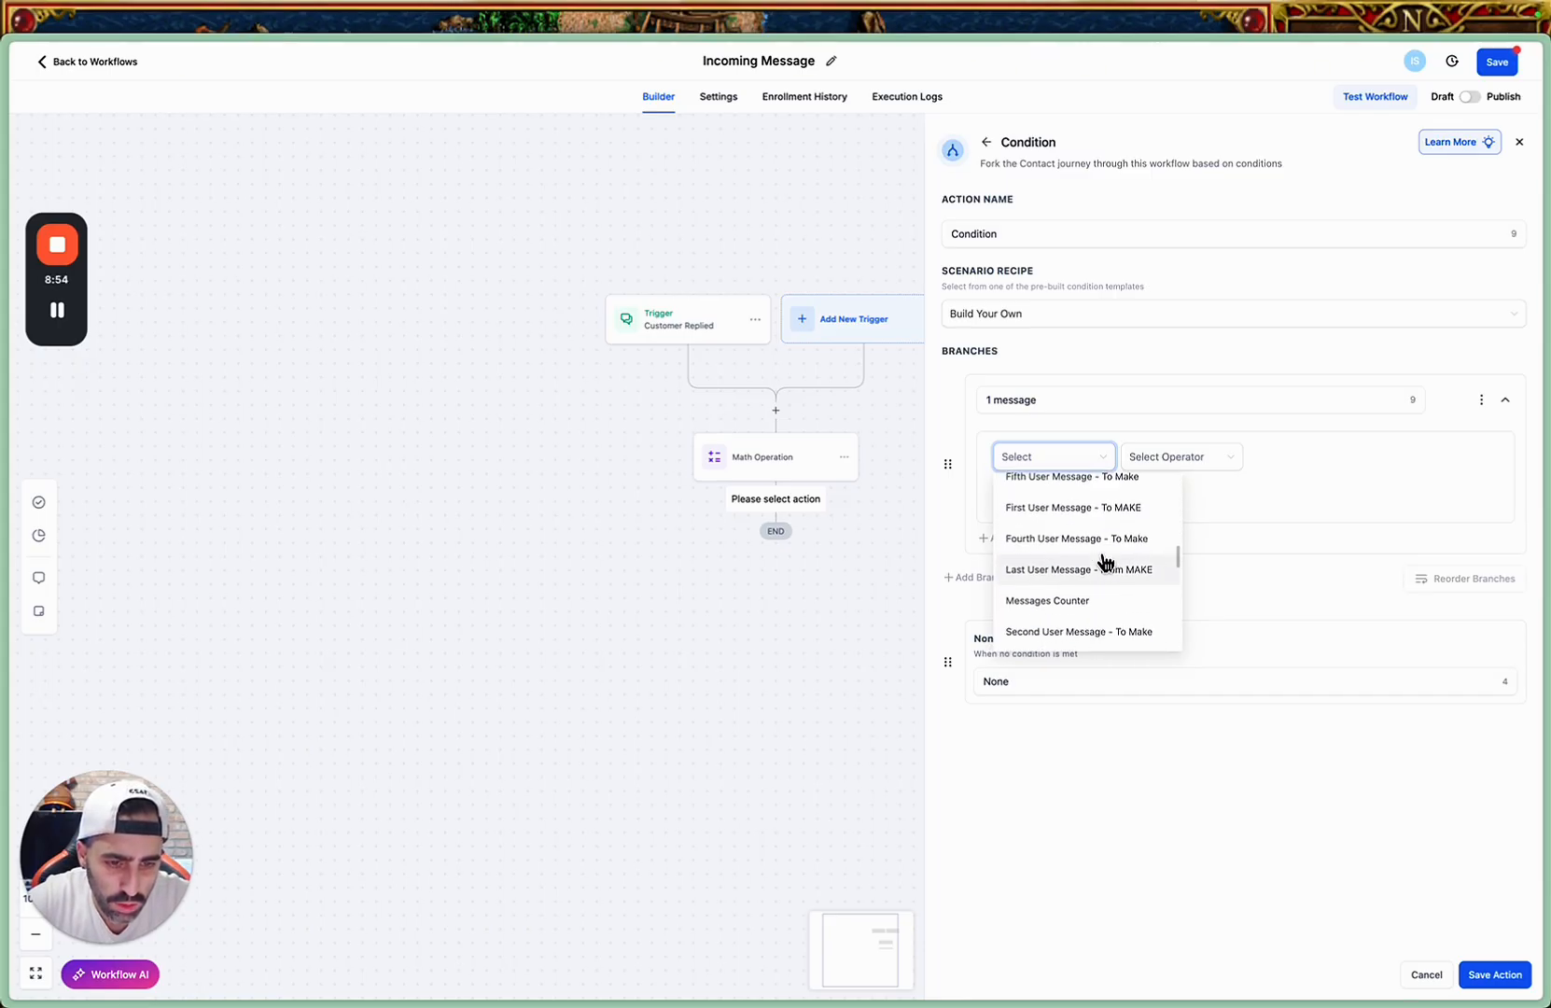
click(1093, 603)
click(1186, 459)
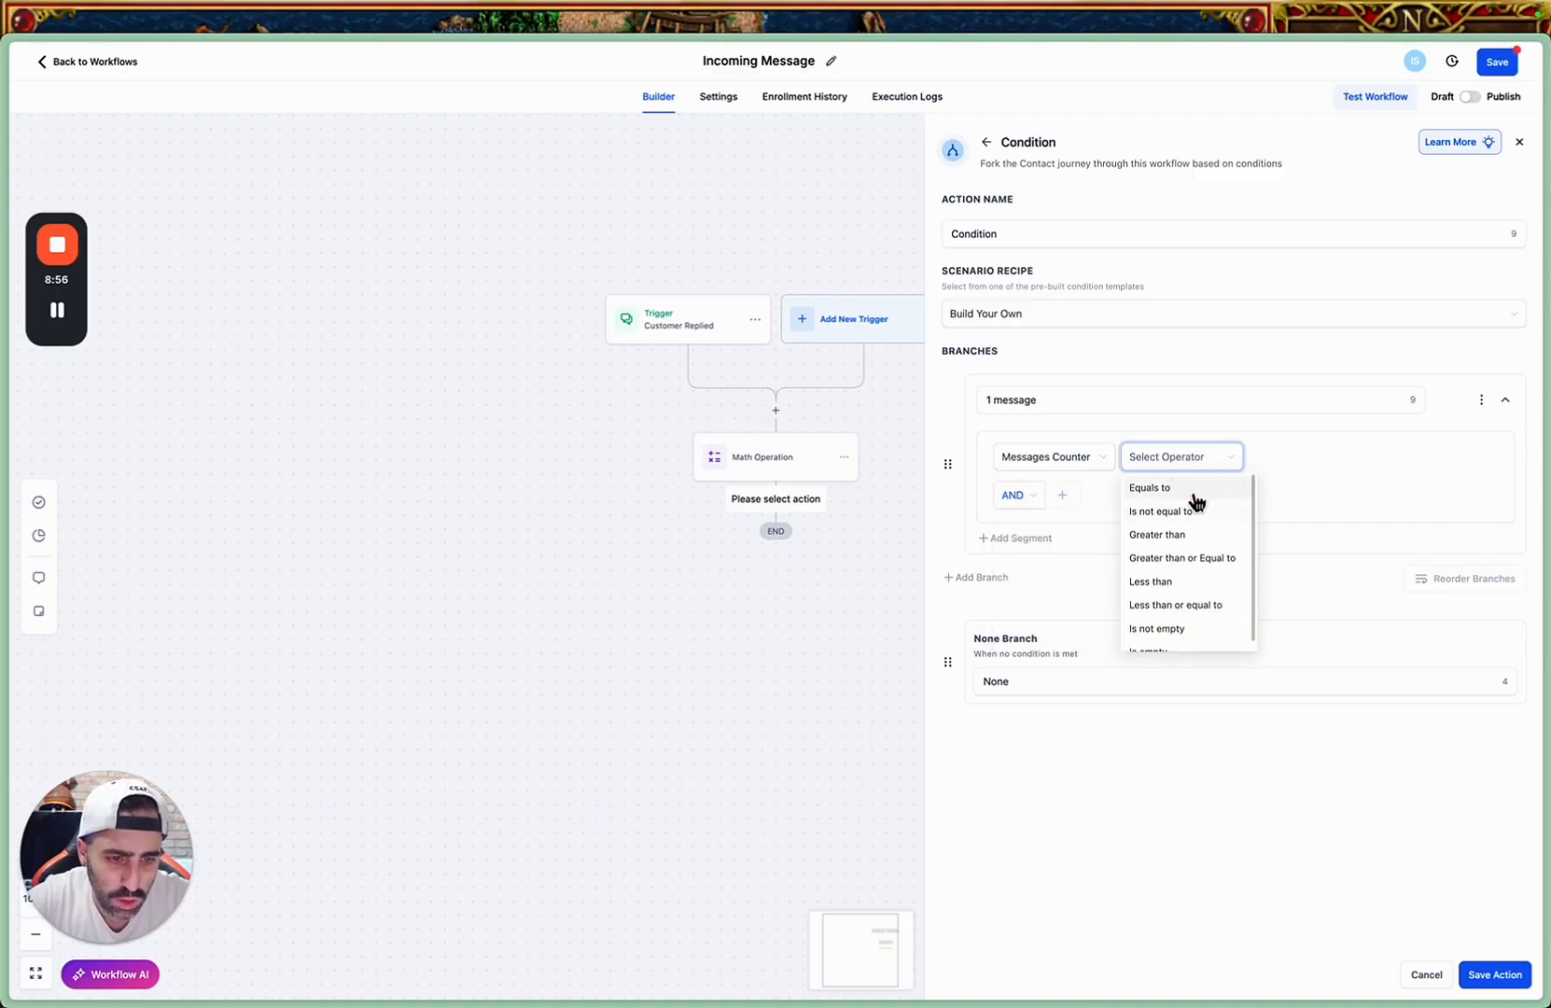
click(1178, 487)
click(1288, 456)
text(1)
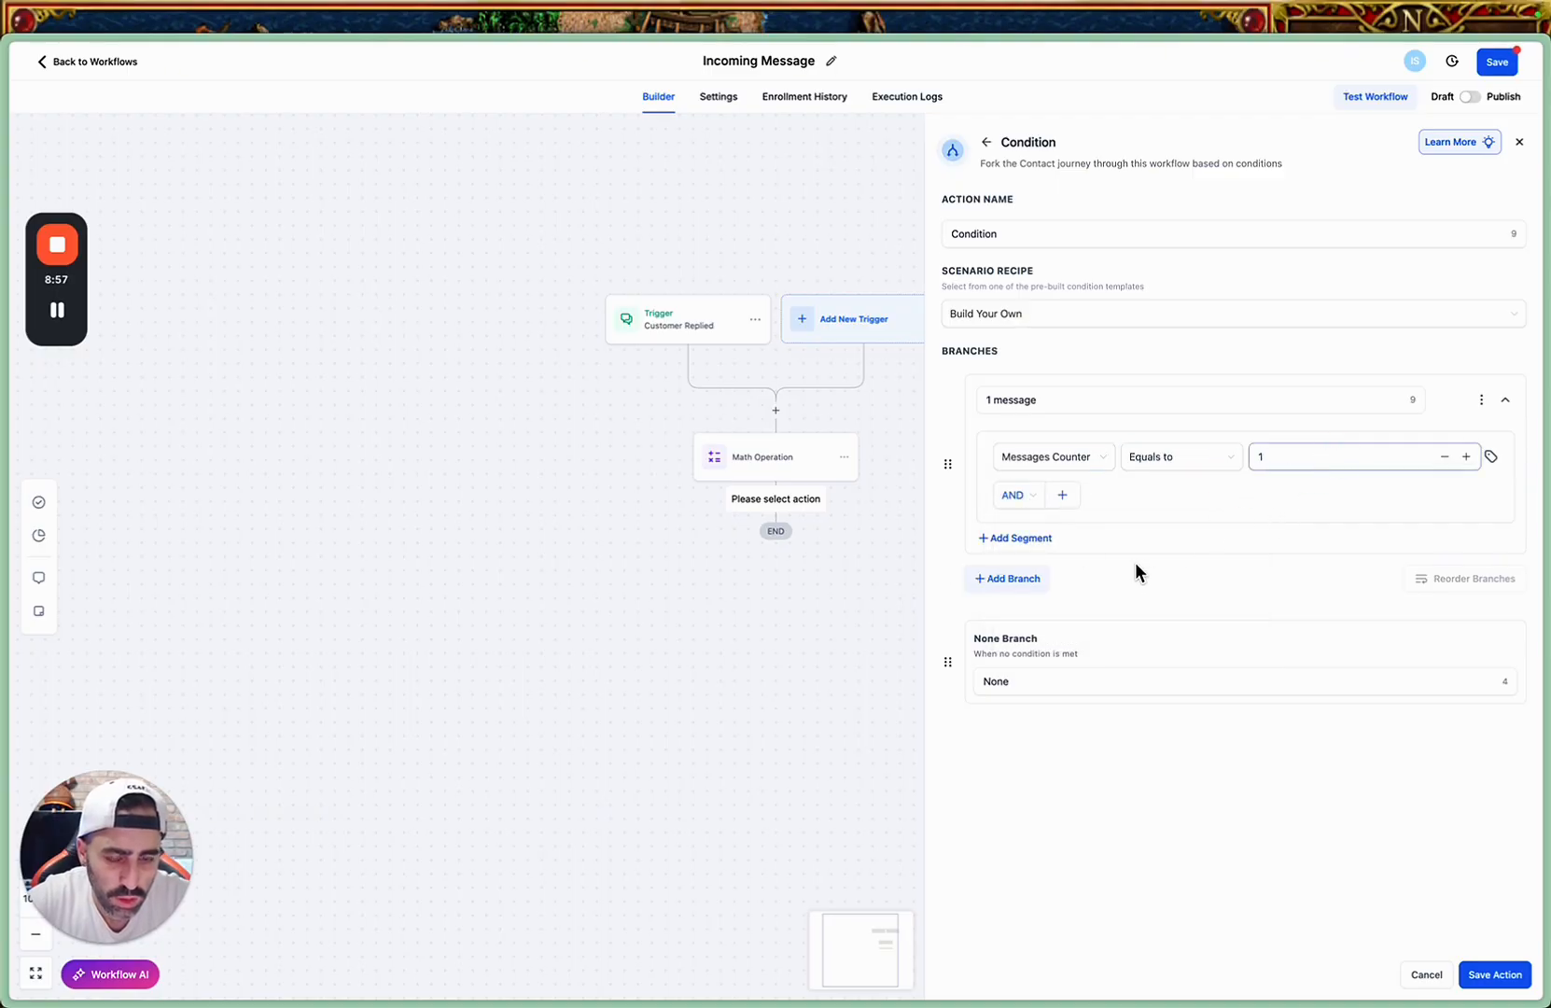
Duplicate the "1 message" branch four times.
click(1483, 401)
click(1442, 407)
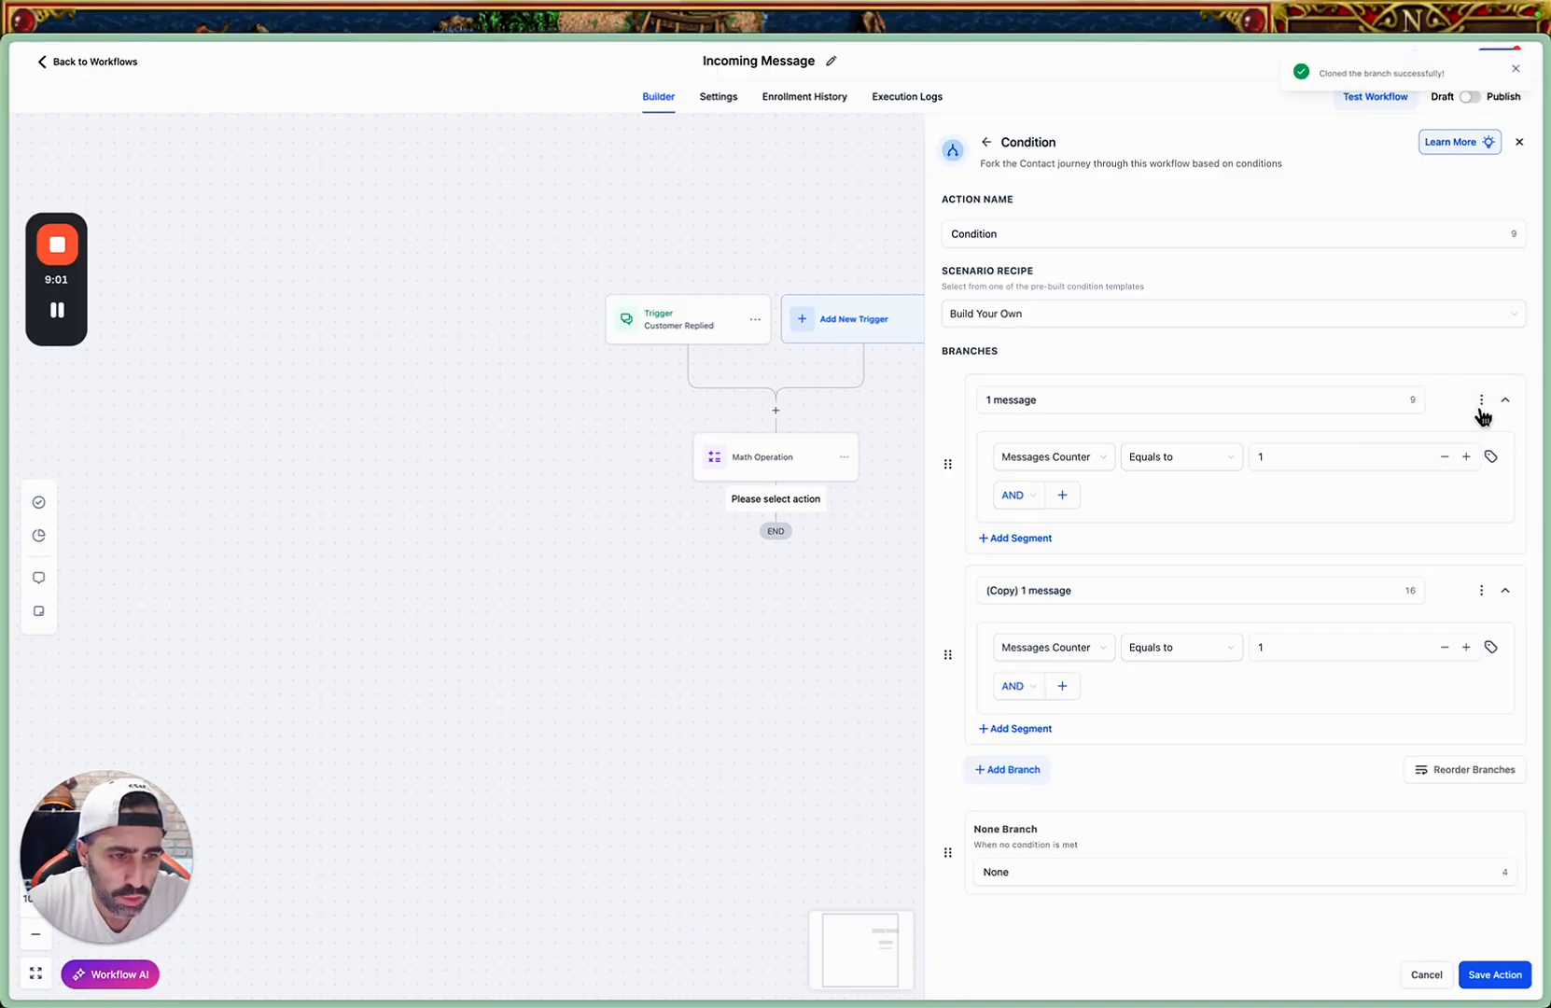
click(1481, 401)
click(1401, 407)
click(1471, 403)
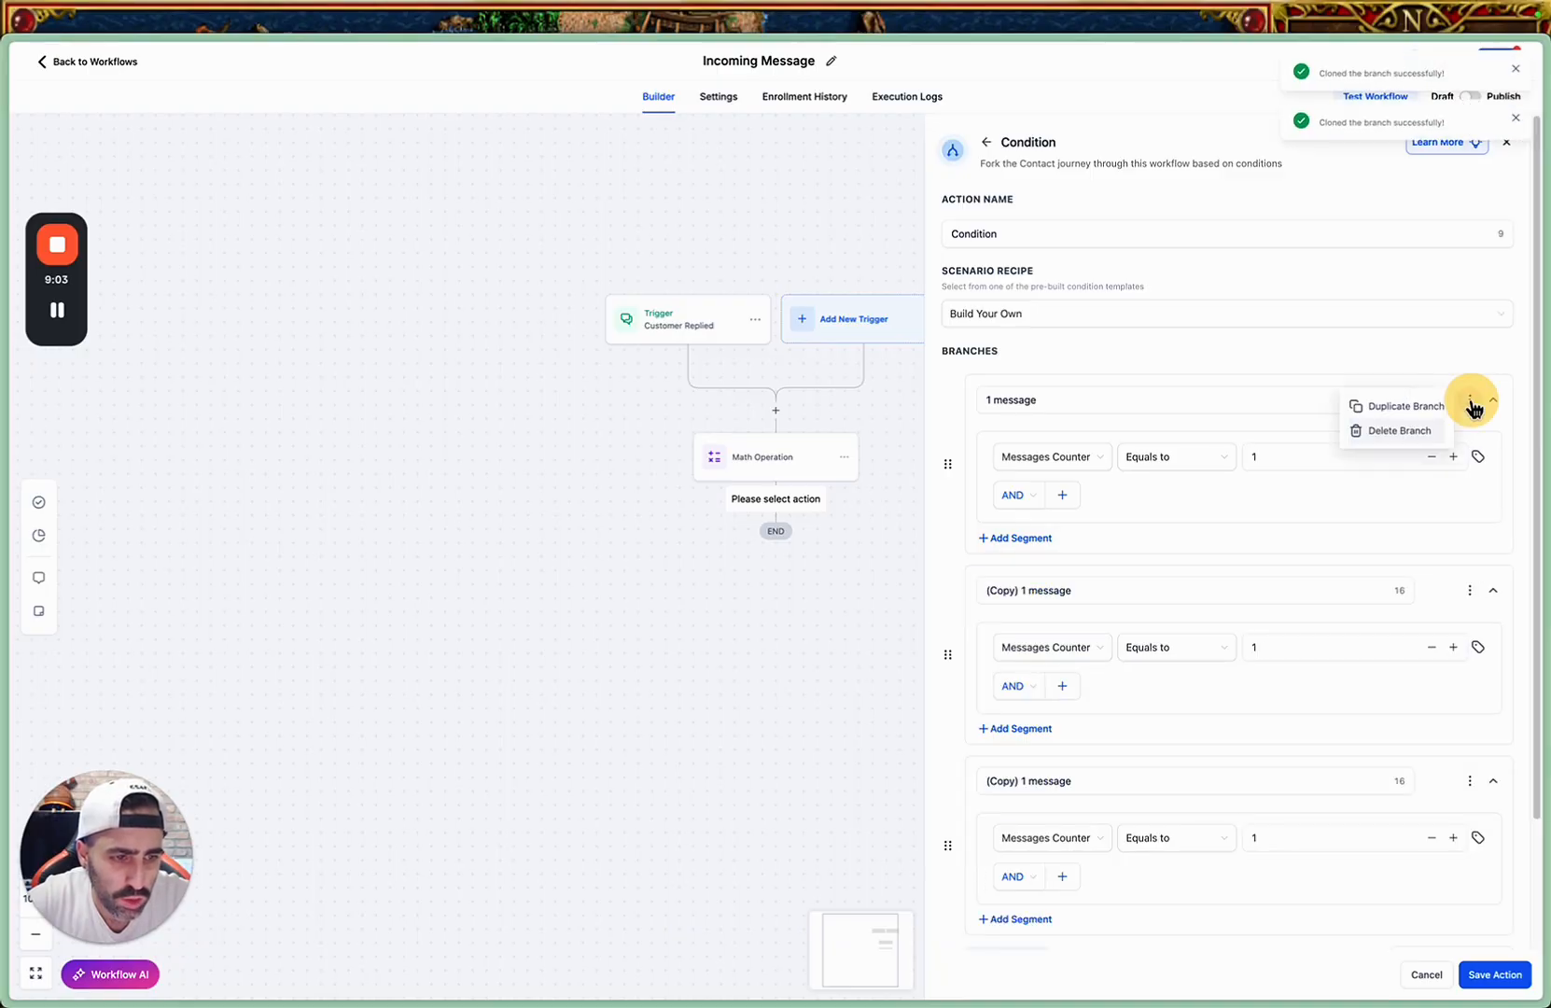
click(1397, 408)
click(1470, 403)
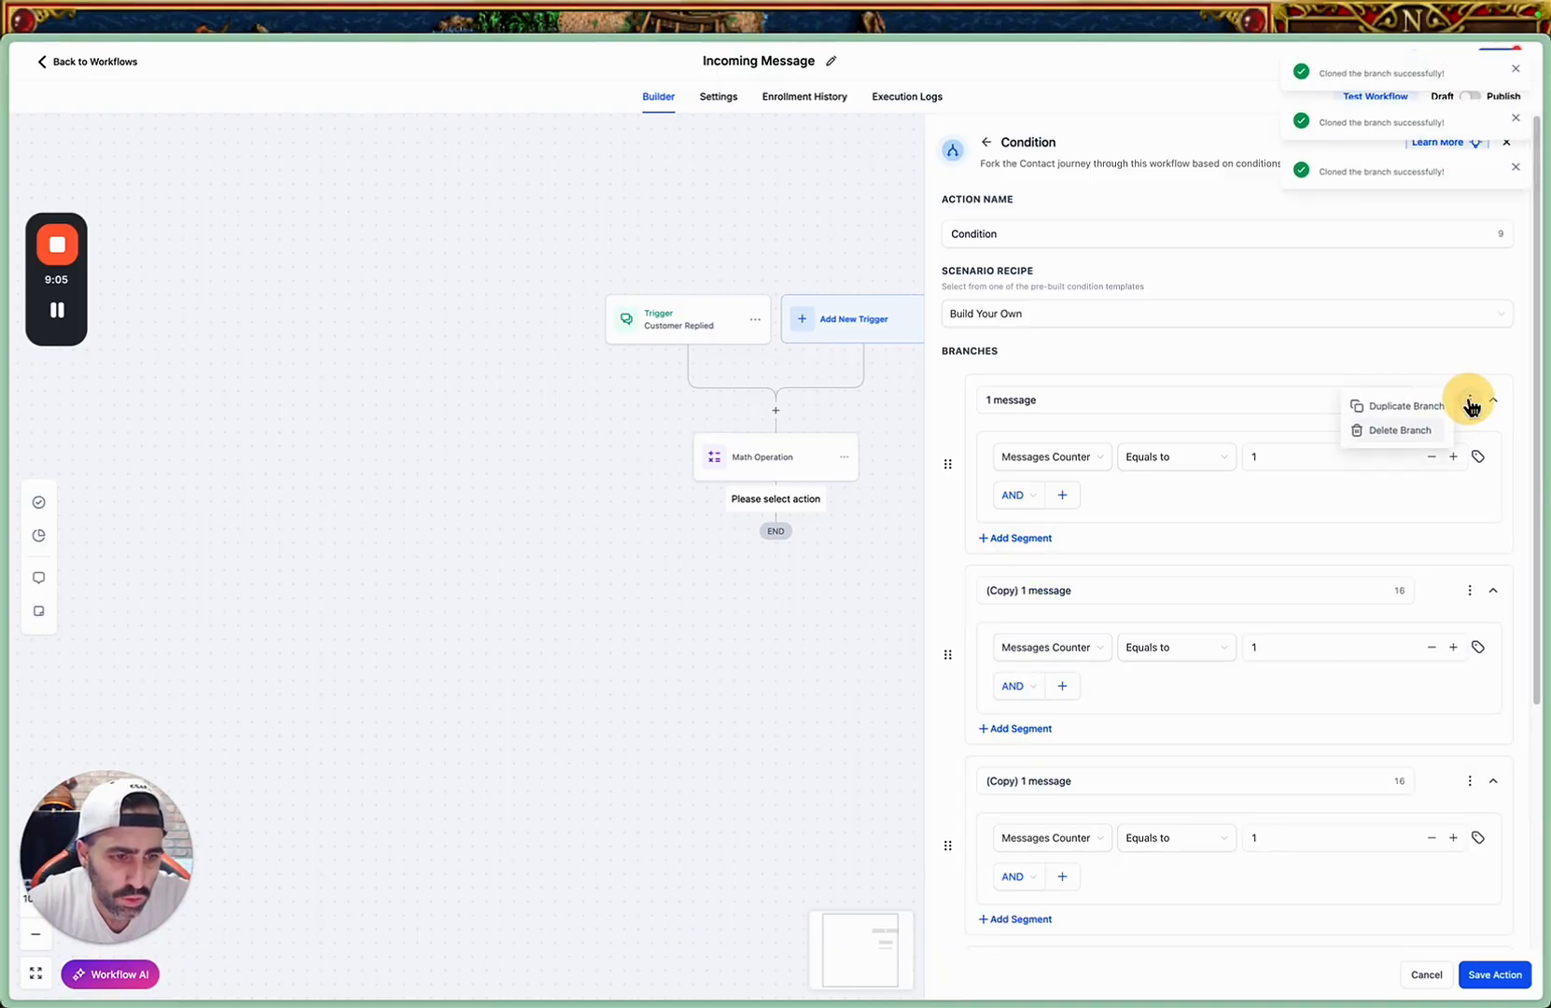
click(1405, 407)
Rename the first copied branch "2 message" and set its Messages Counter value to 2.
click(1020, 589)
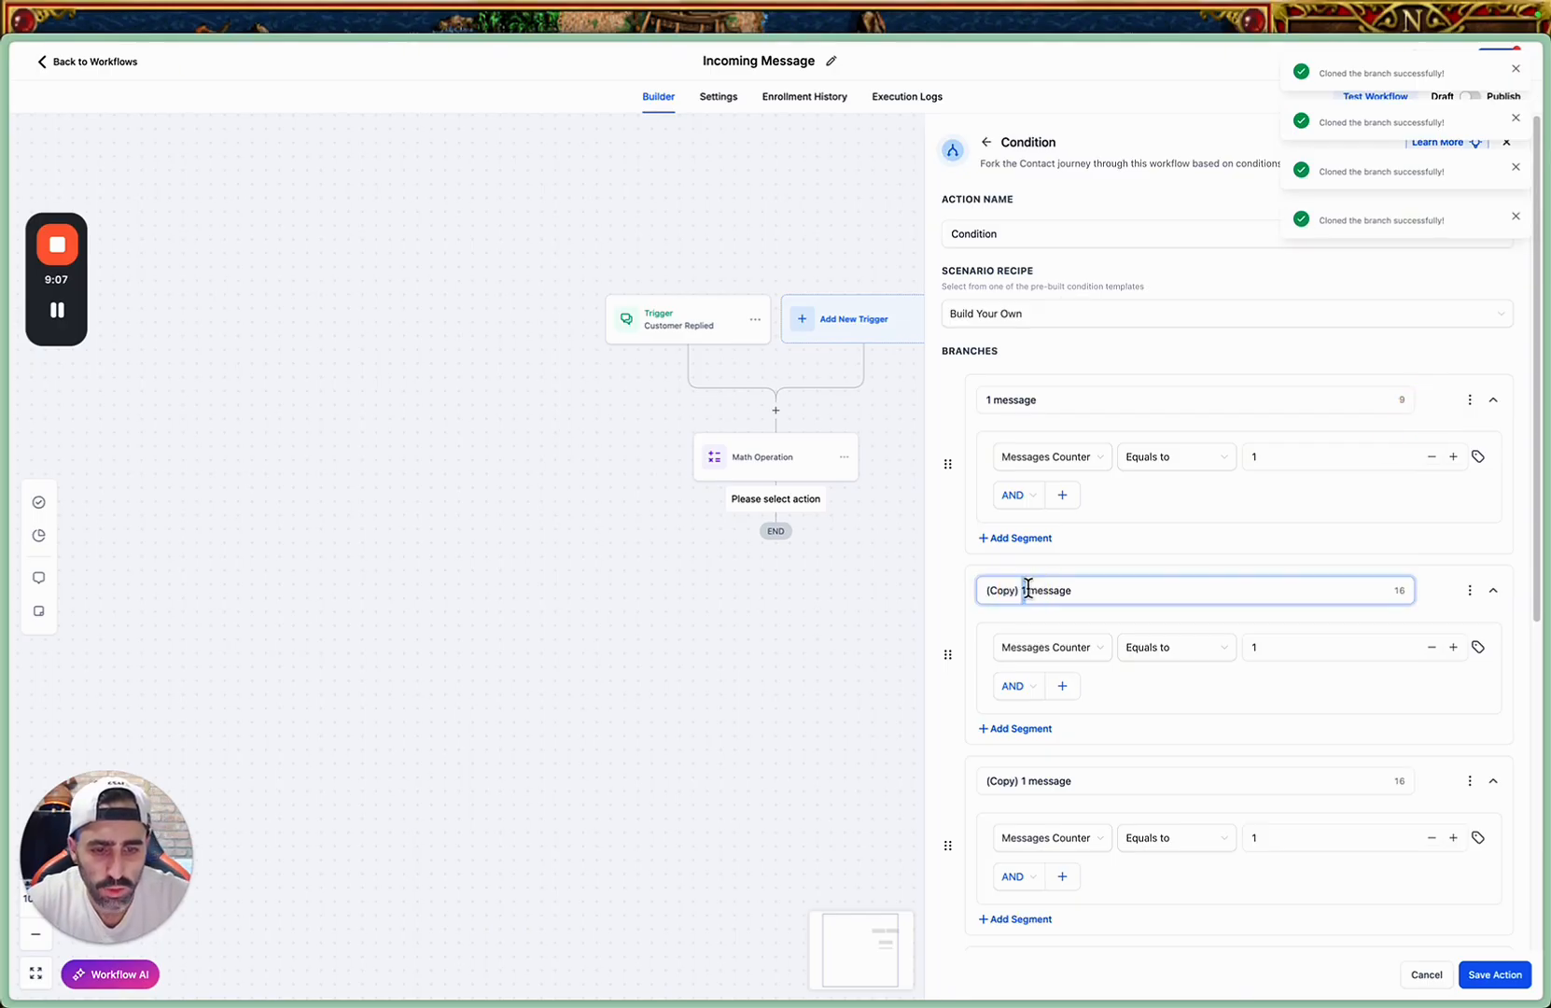
drag(1028, 588, 942, 596)
text(2)
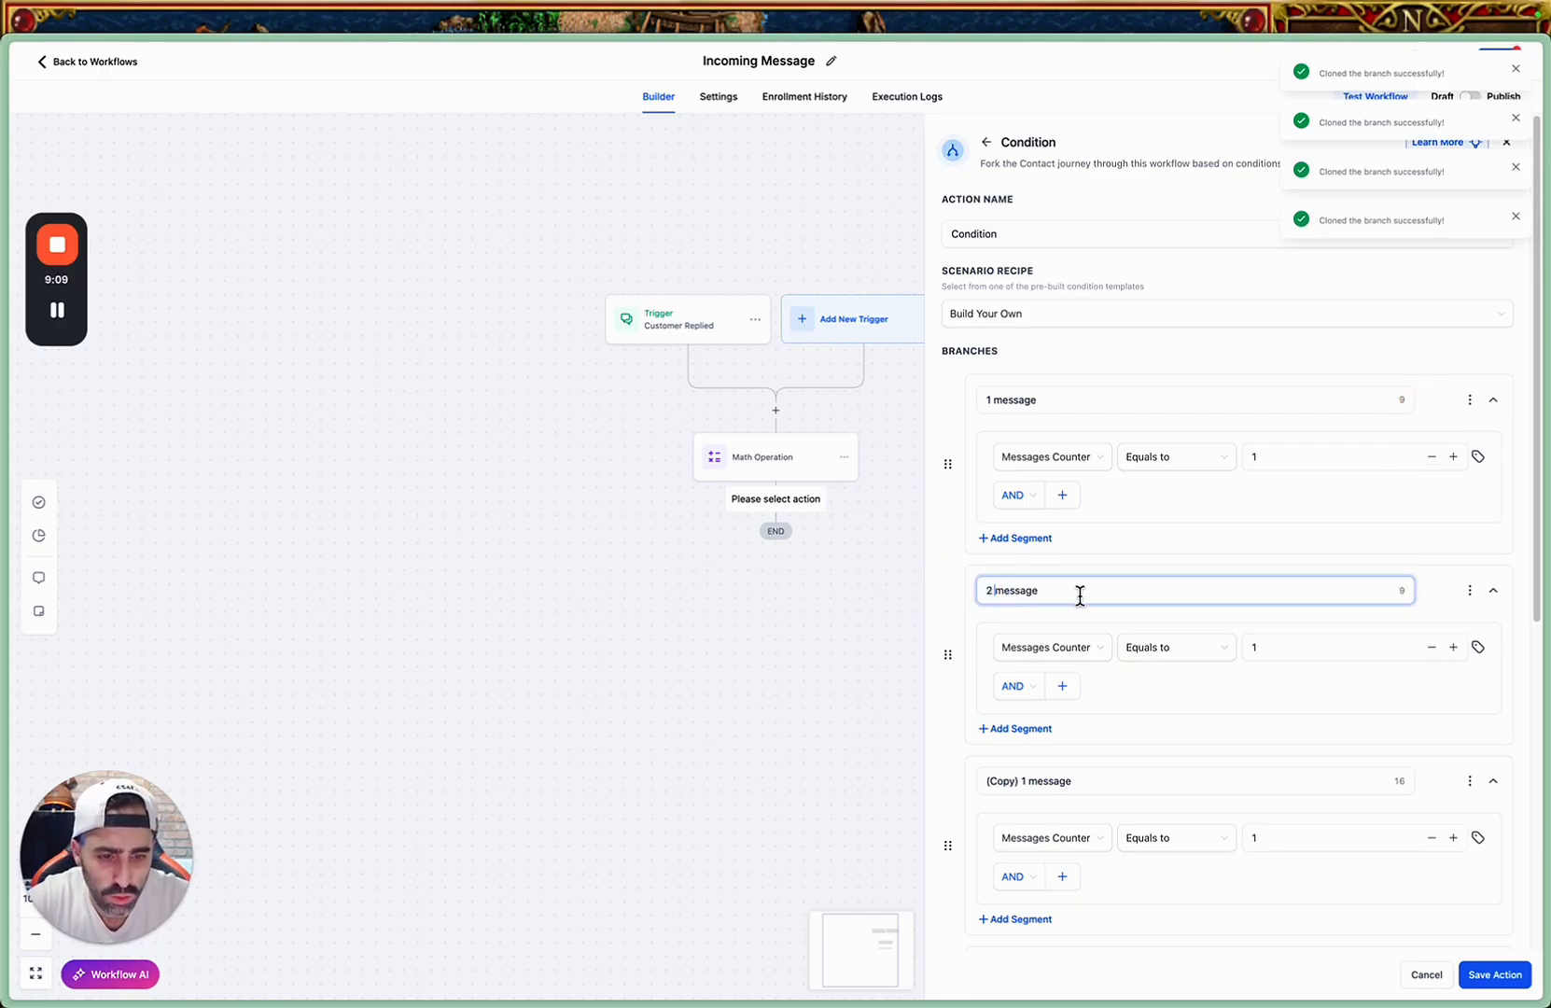
drag(1265, 645, 1242, 647)
text(2)
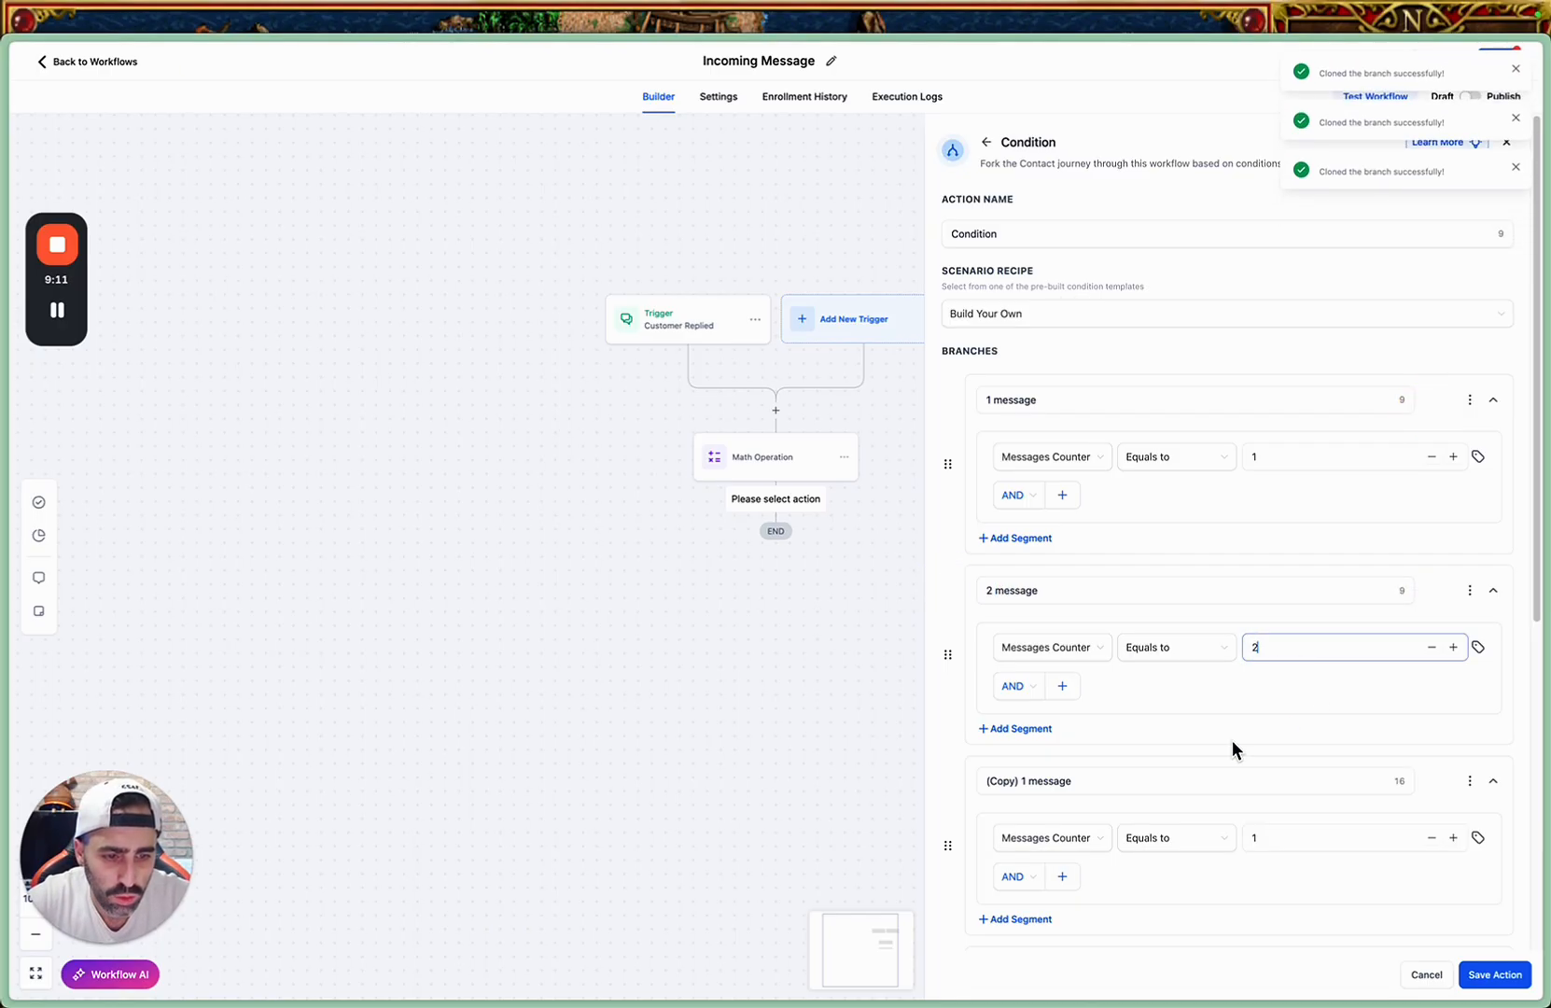
Rename the copied branch below "2 message" to "3 message" and set its Messages Counter value to 3.
scroll(1220, 735, down, 1)
click(1027, 757)
drag(1027, 757, 966, 761)
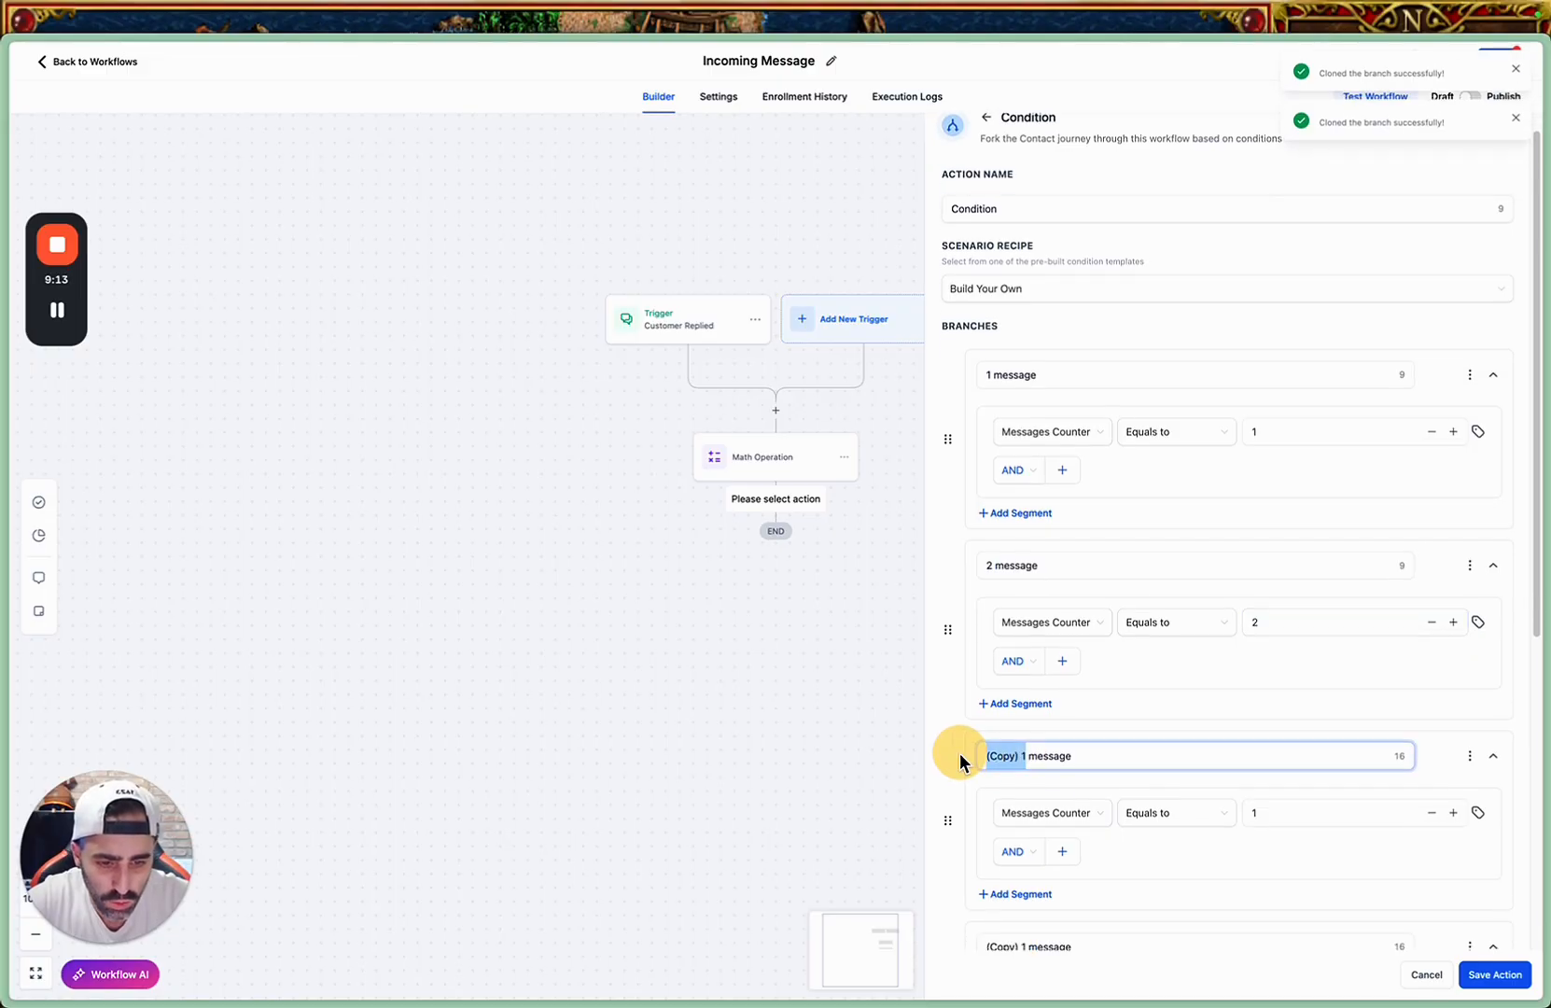
text(3)
drag(1275, 819, 1240, 804)
click(1273, 812)
text(3)
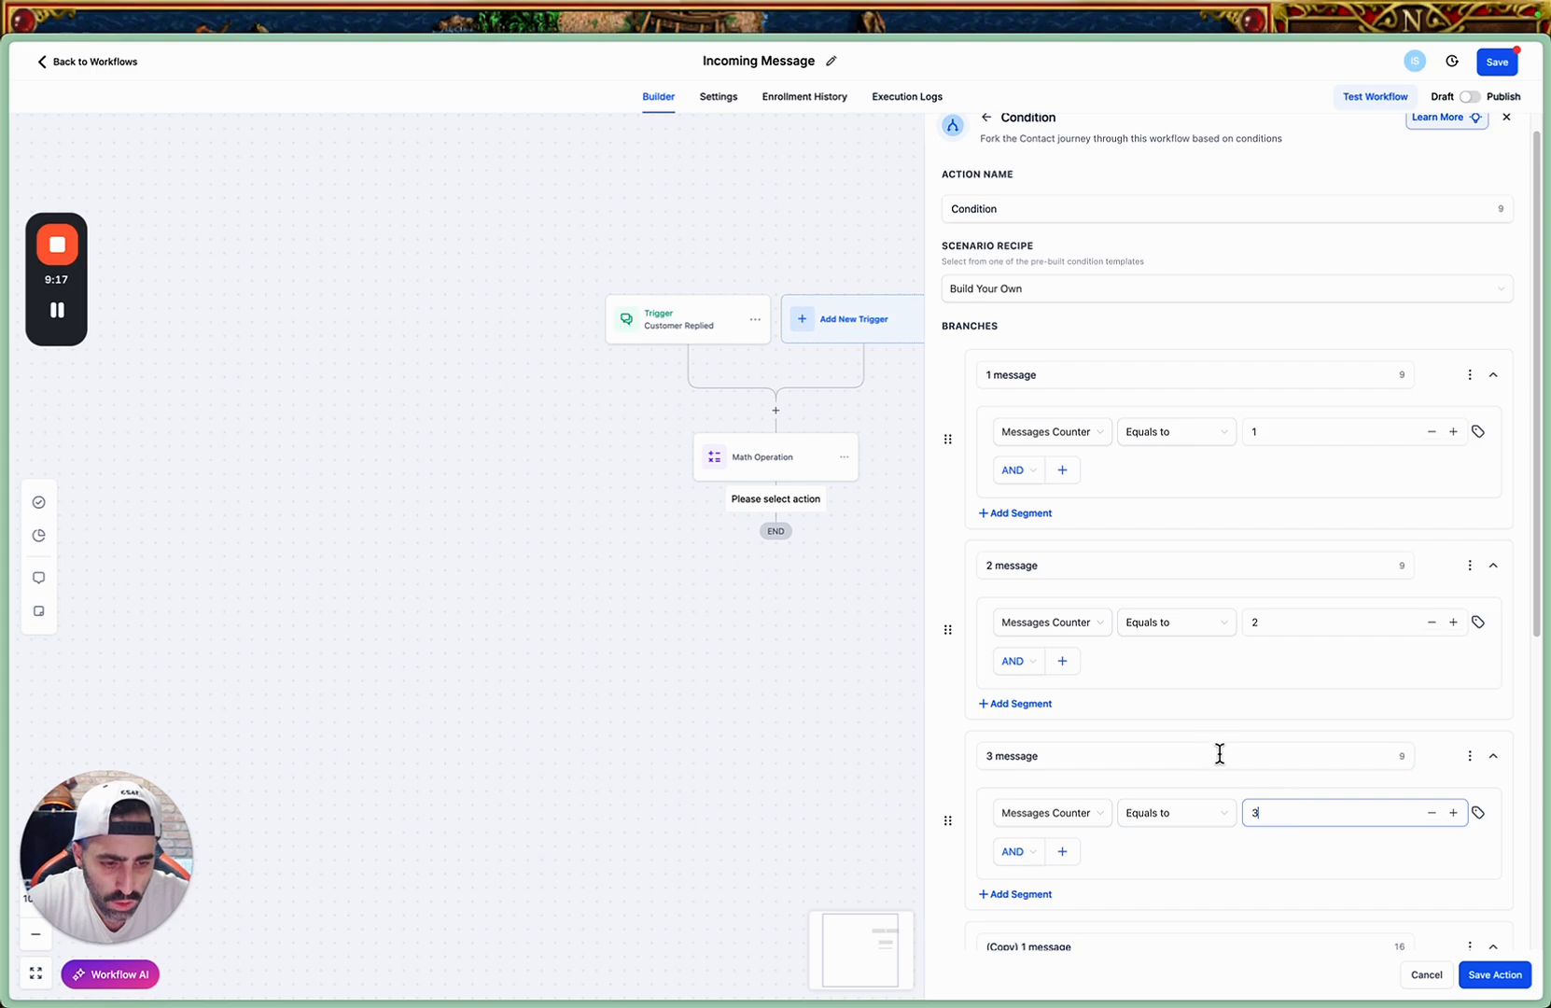
Rename the copied branch below "3 message" to "4 message" and set its Messages Counter value to 4.
scroll(1207, 751, down, 1)
scroll(1206, 751, down, 3)
click(1061, 782)
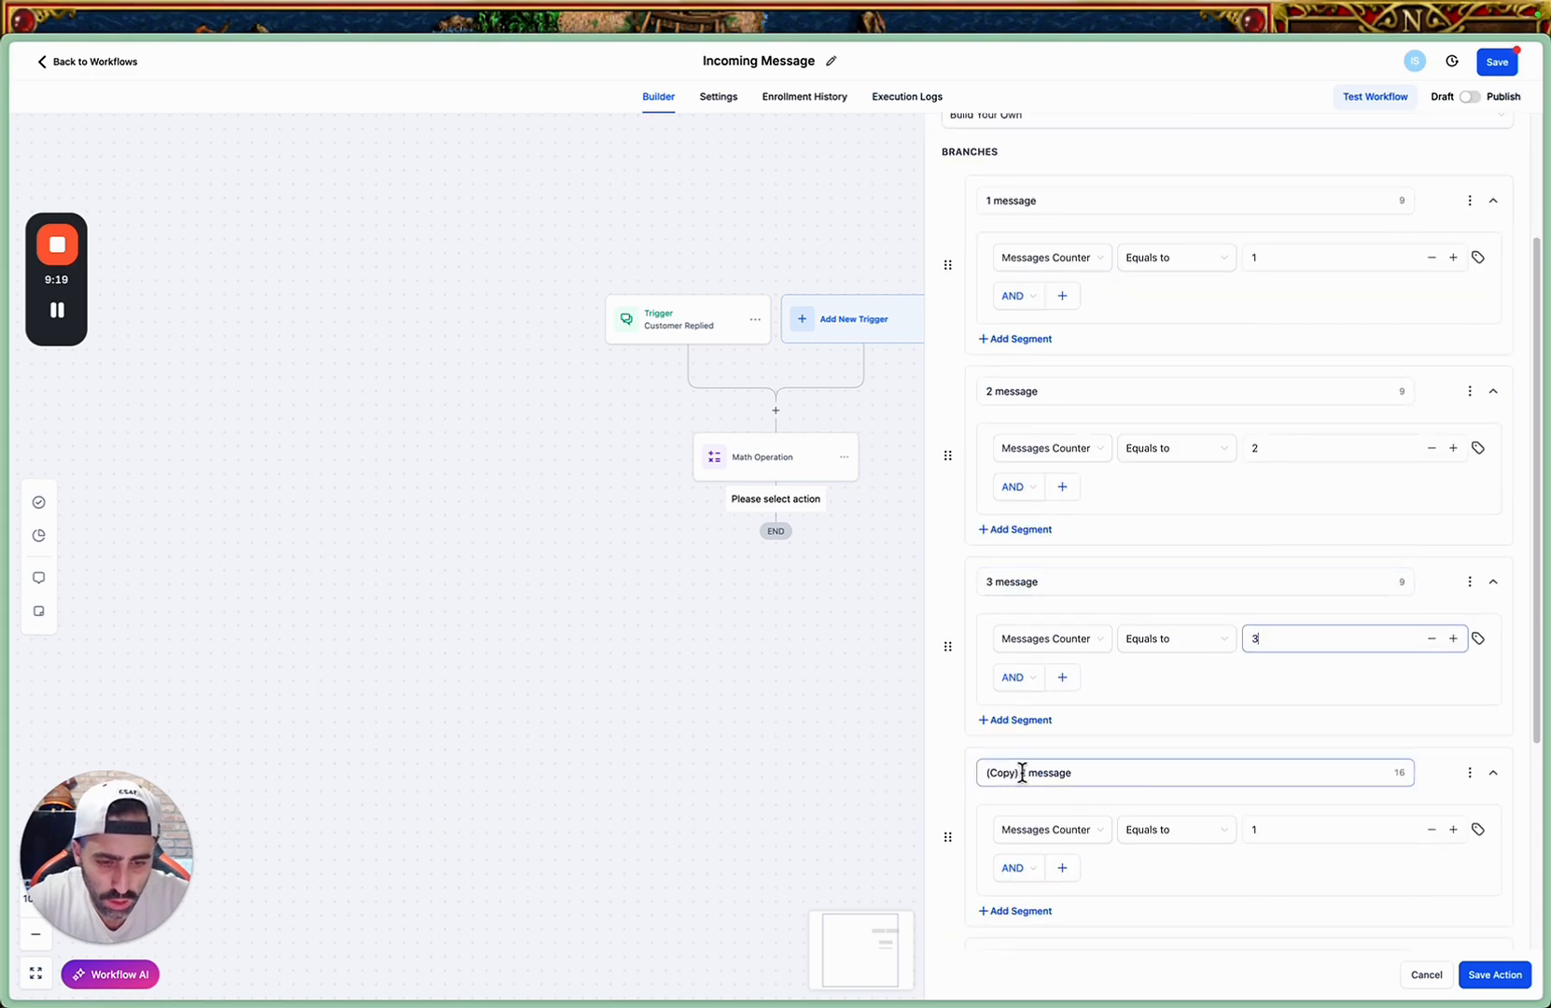
drag(1022, 773, 971, 773)
text(4)
click(1263, 829)
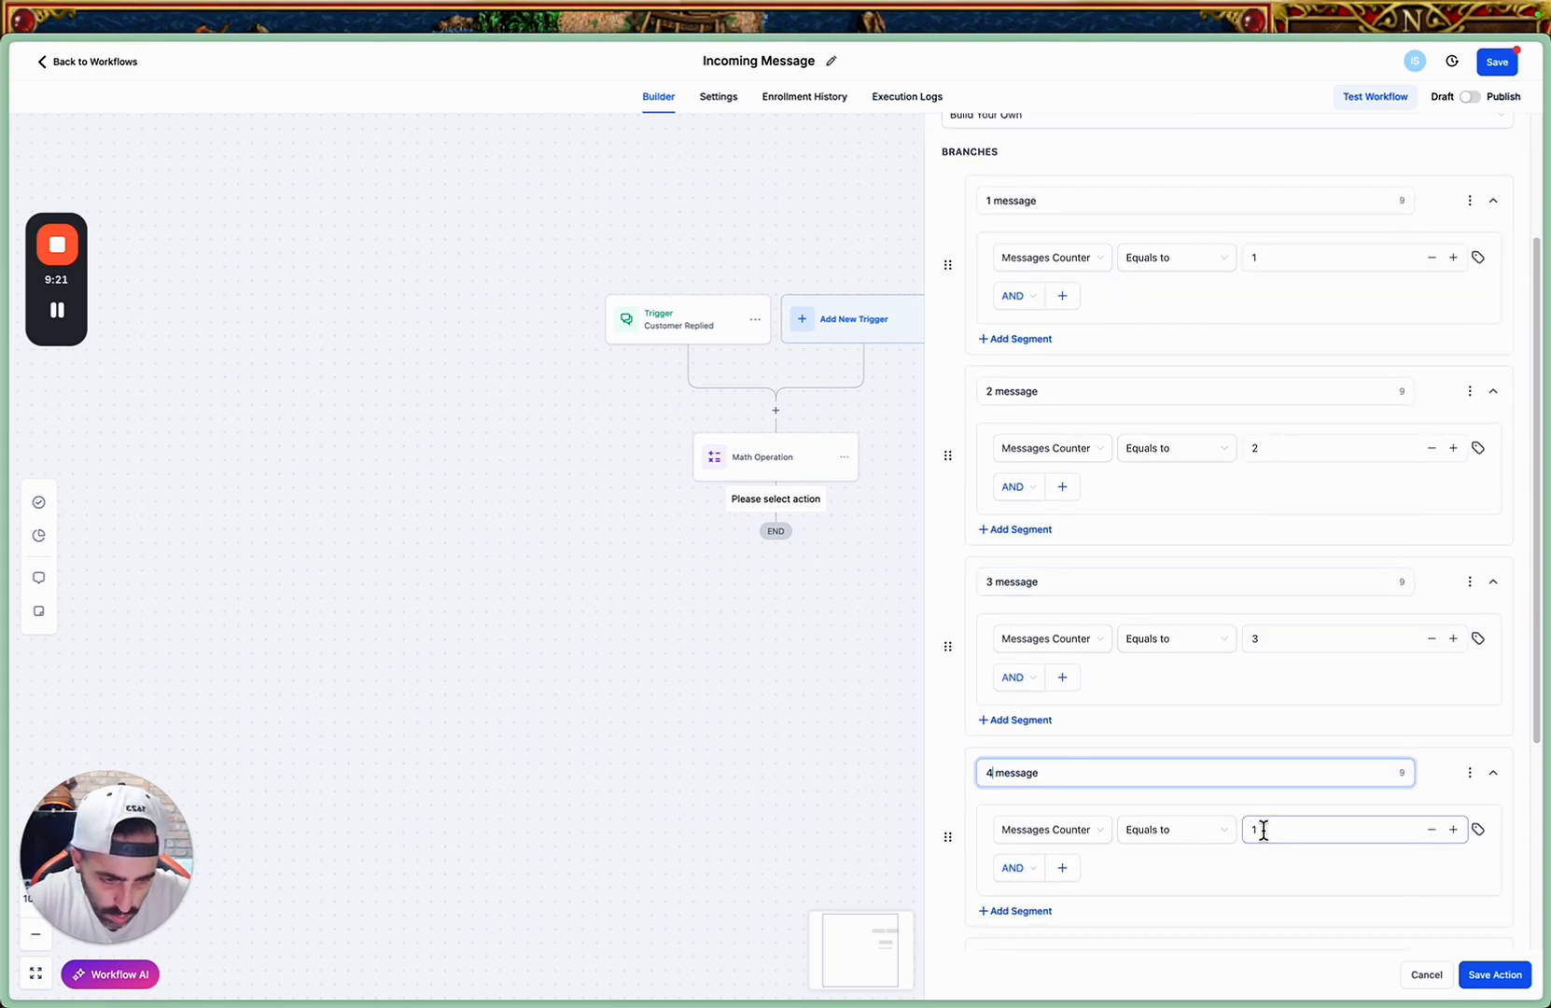
drag(1263, 830, 1240, 831)
text(4)
Rename the last copied branch "5 message" and set its Messages Counter value to 5.
scroll(1250, 807, down, 4)
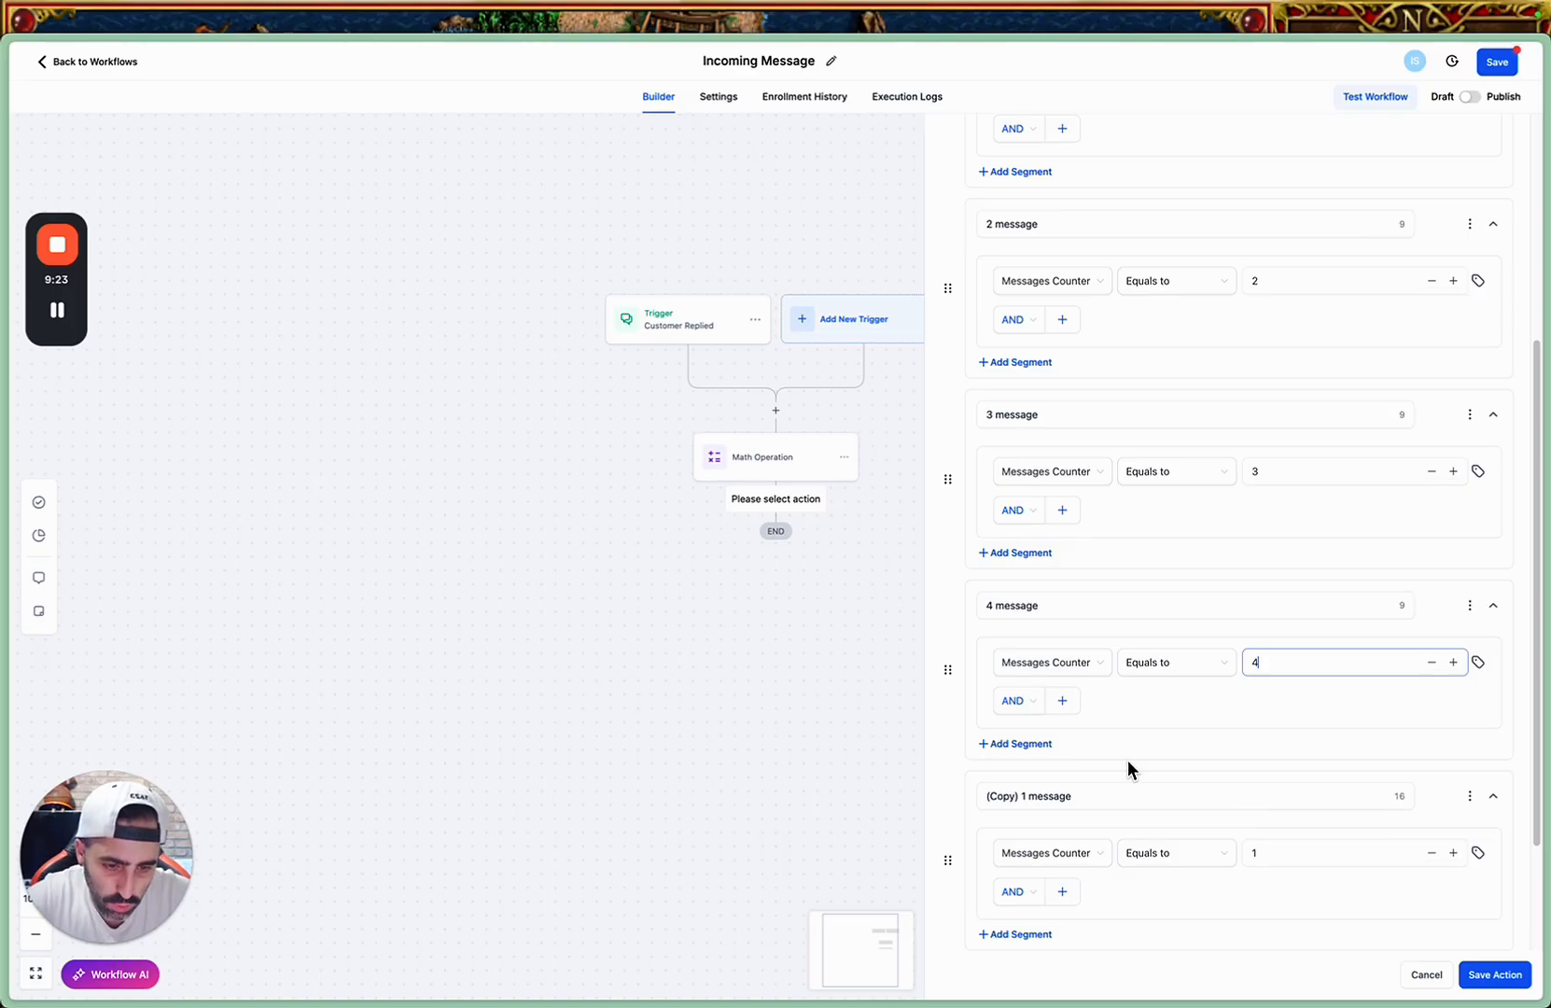
click(1031, 795)
drag(1024, 795, 942, 793)
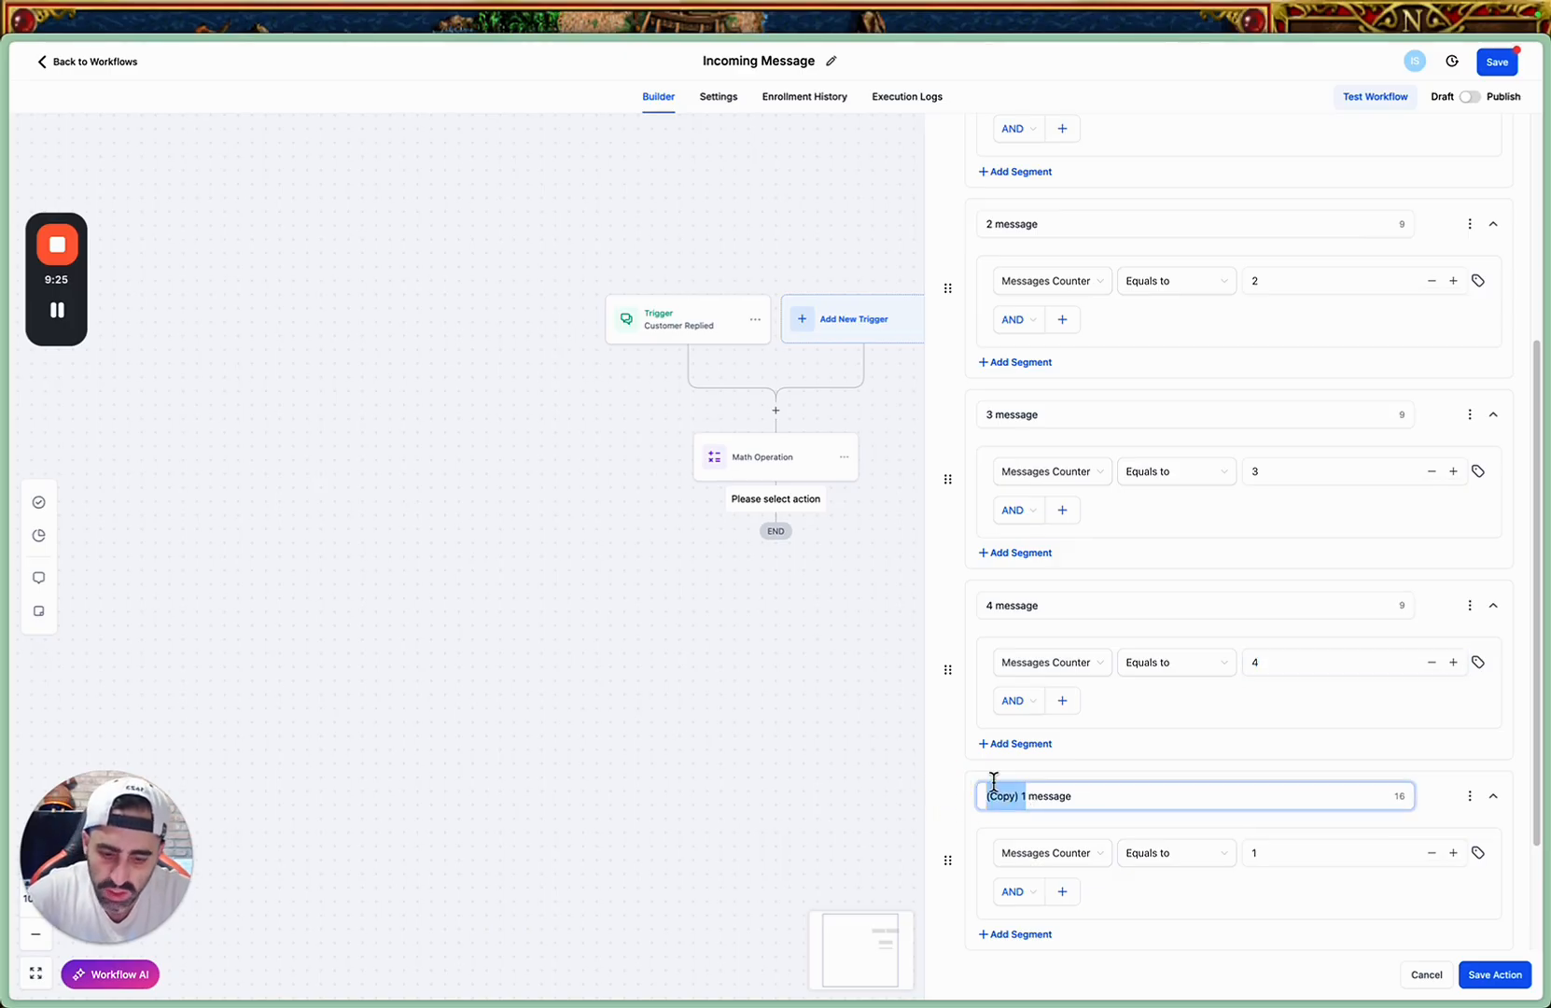
text(5)
click(1272, 852)
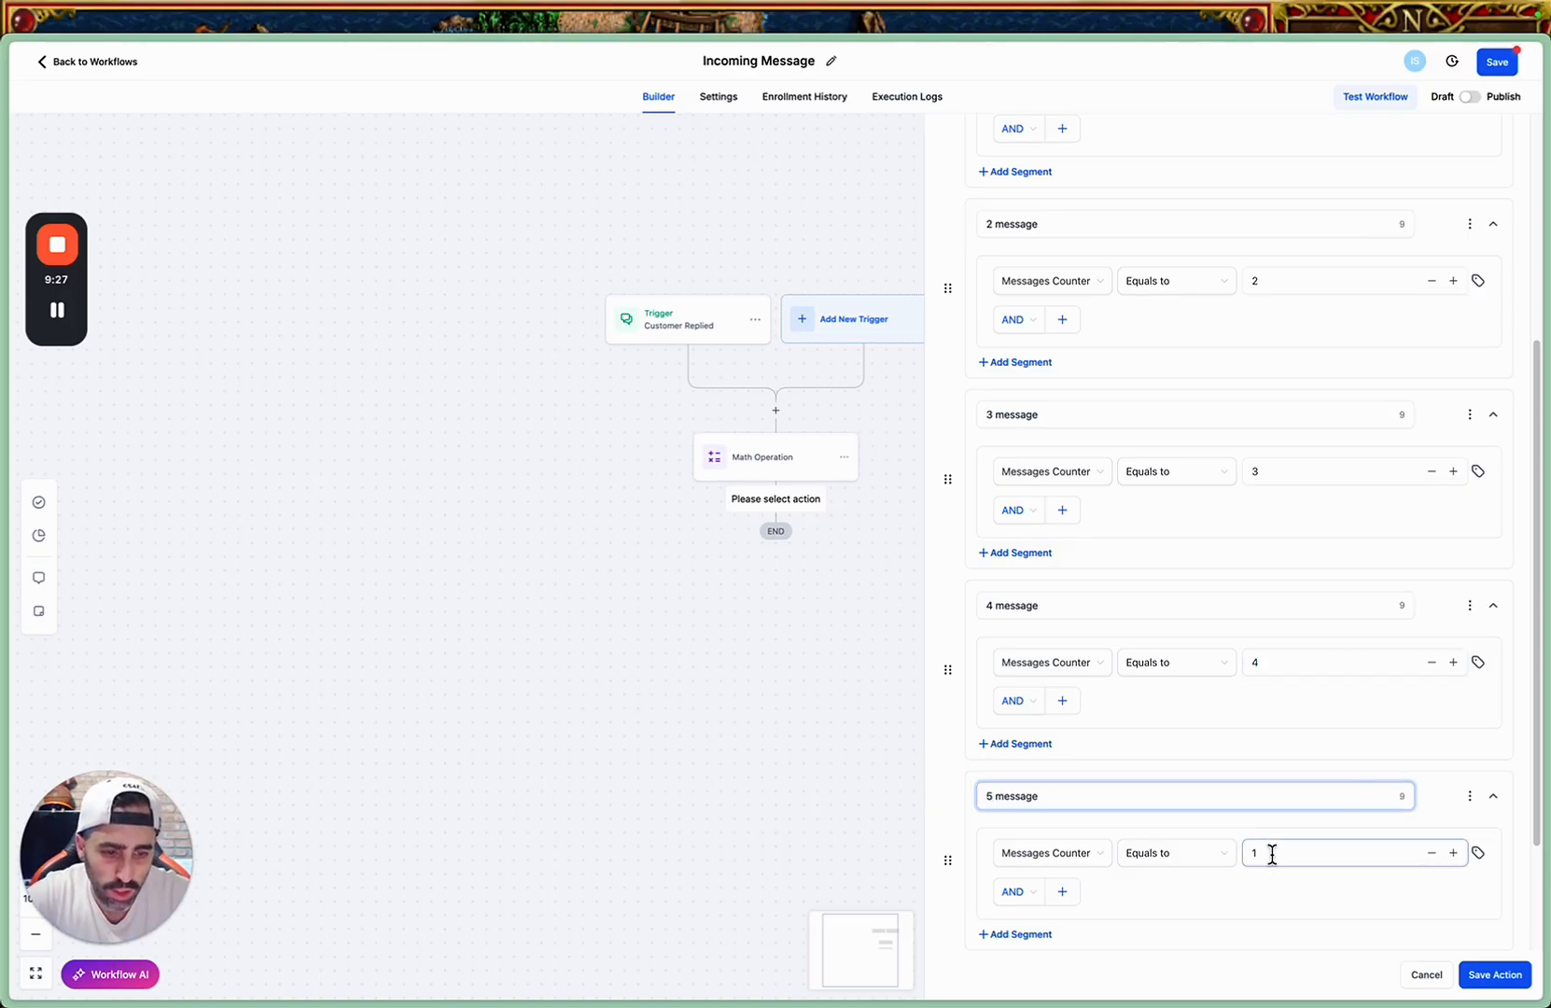
drag(1271, 852, 1237, 852)
text(5)
scroll(1254, 884, down, 2)
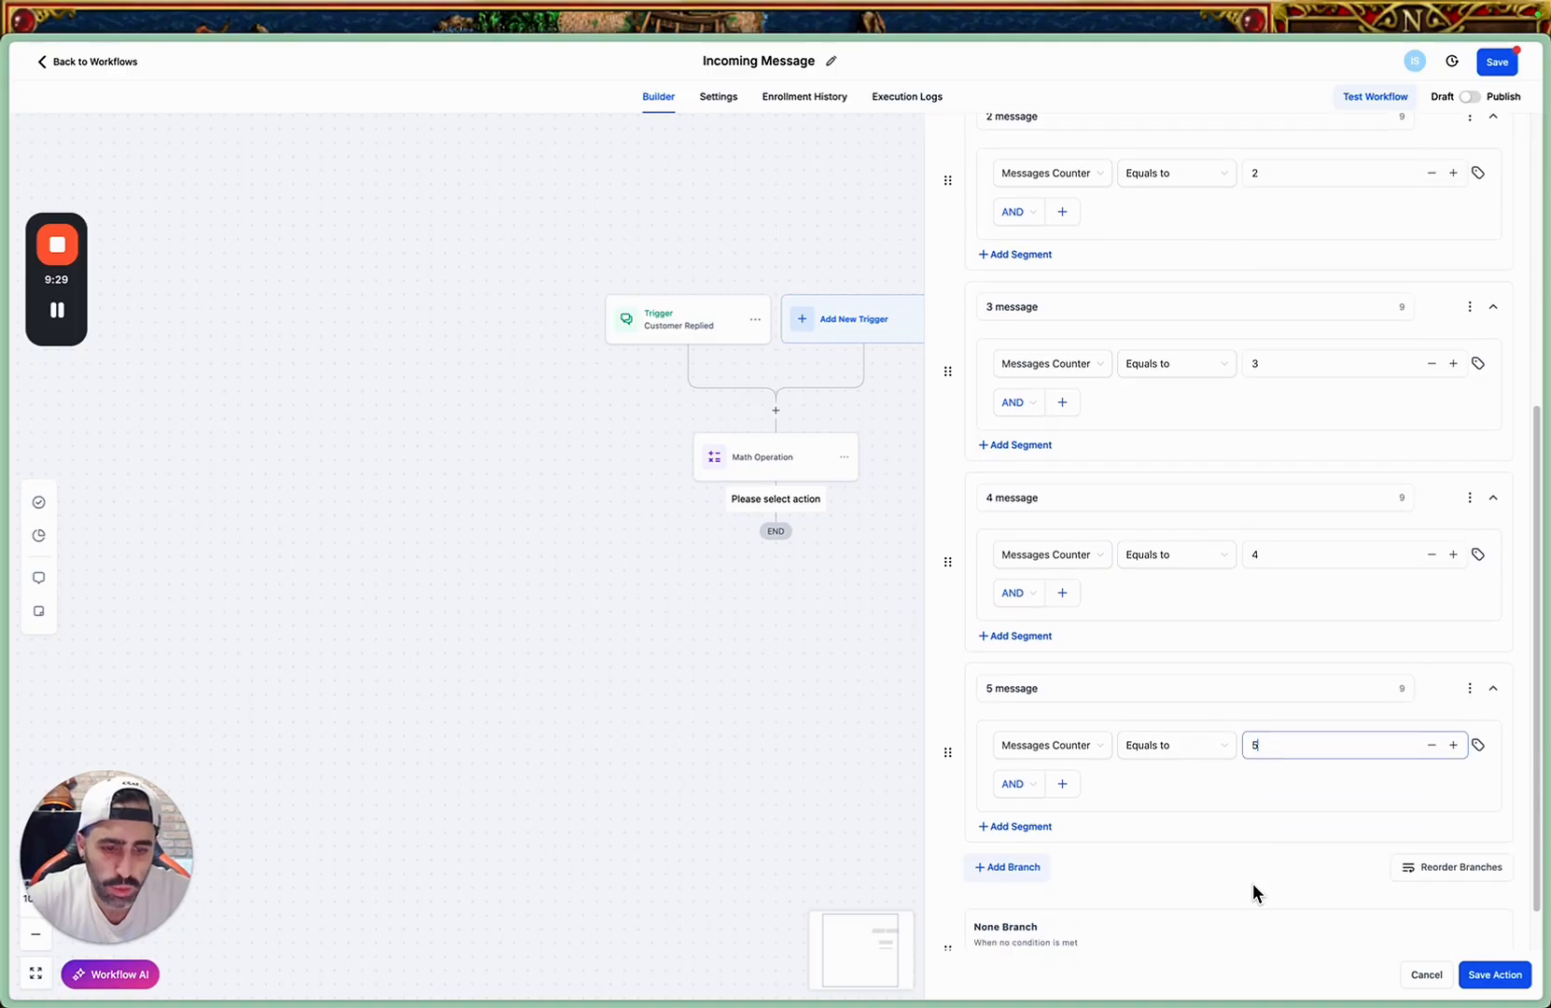
scroll(1129, 776, up, 3)
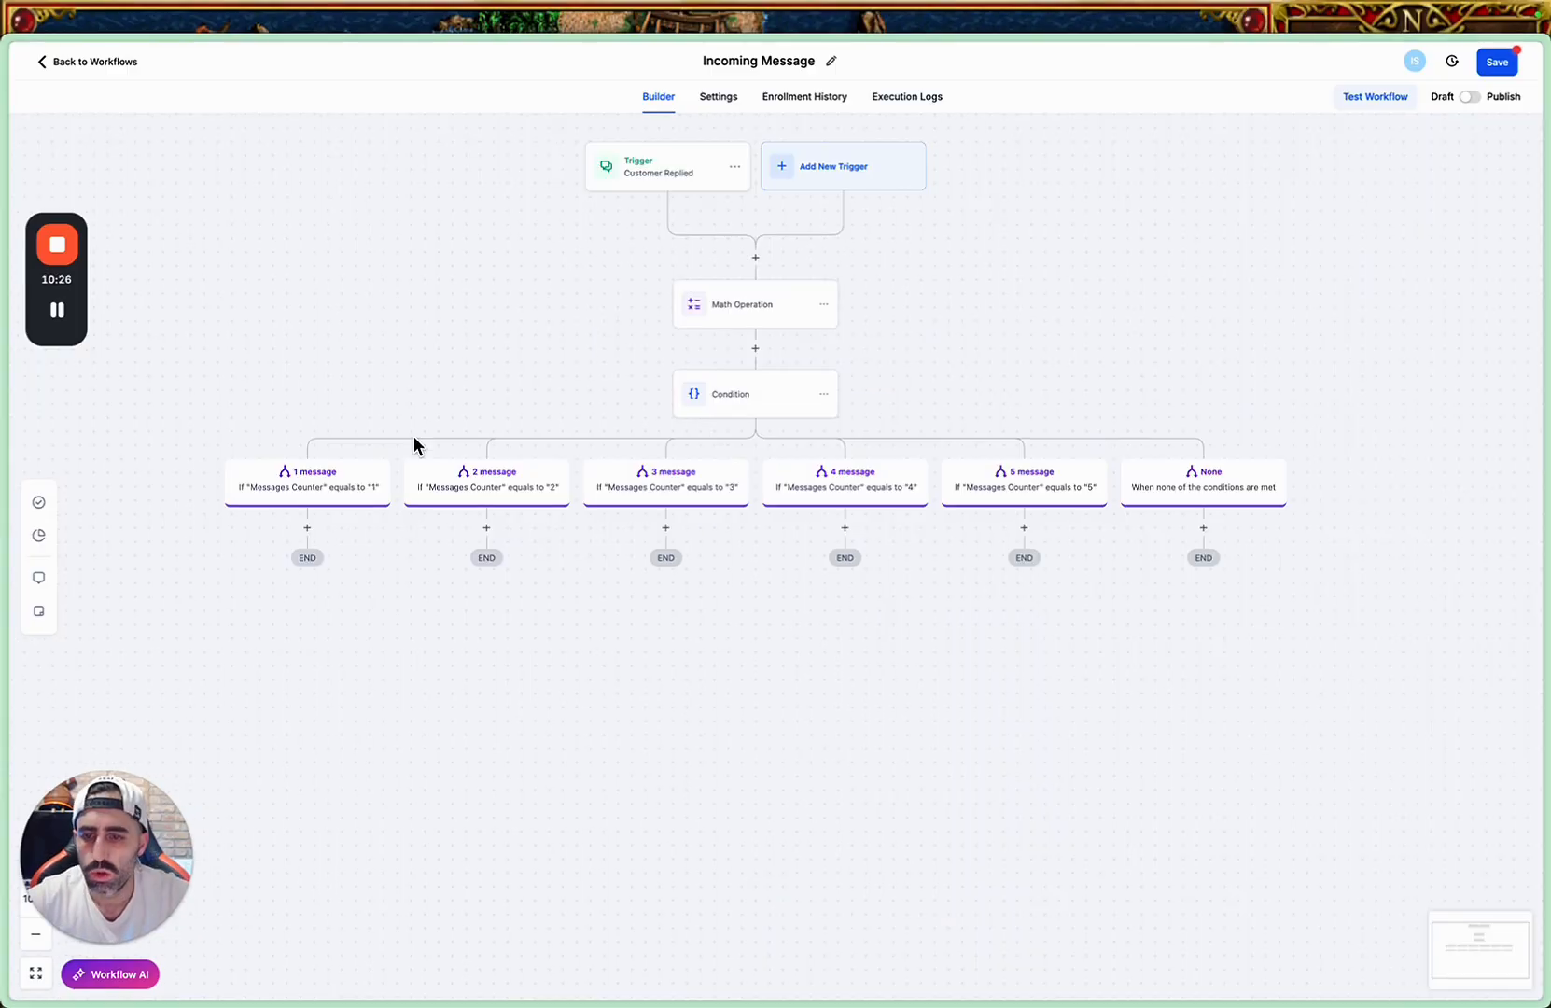
Add an Update Contact Field action to the "1 message" branch and choose the "First User Message - To MAKE" custom field.
click(308, 529)
text(update)
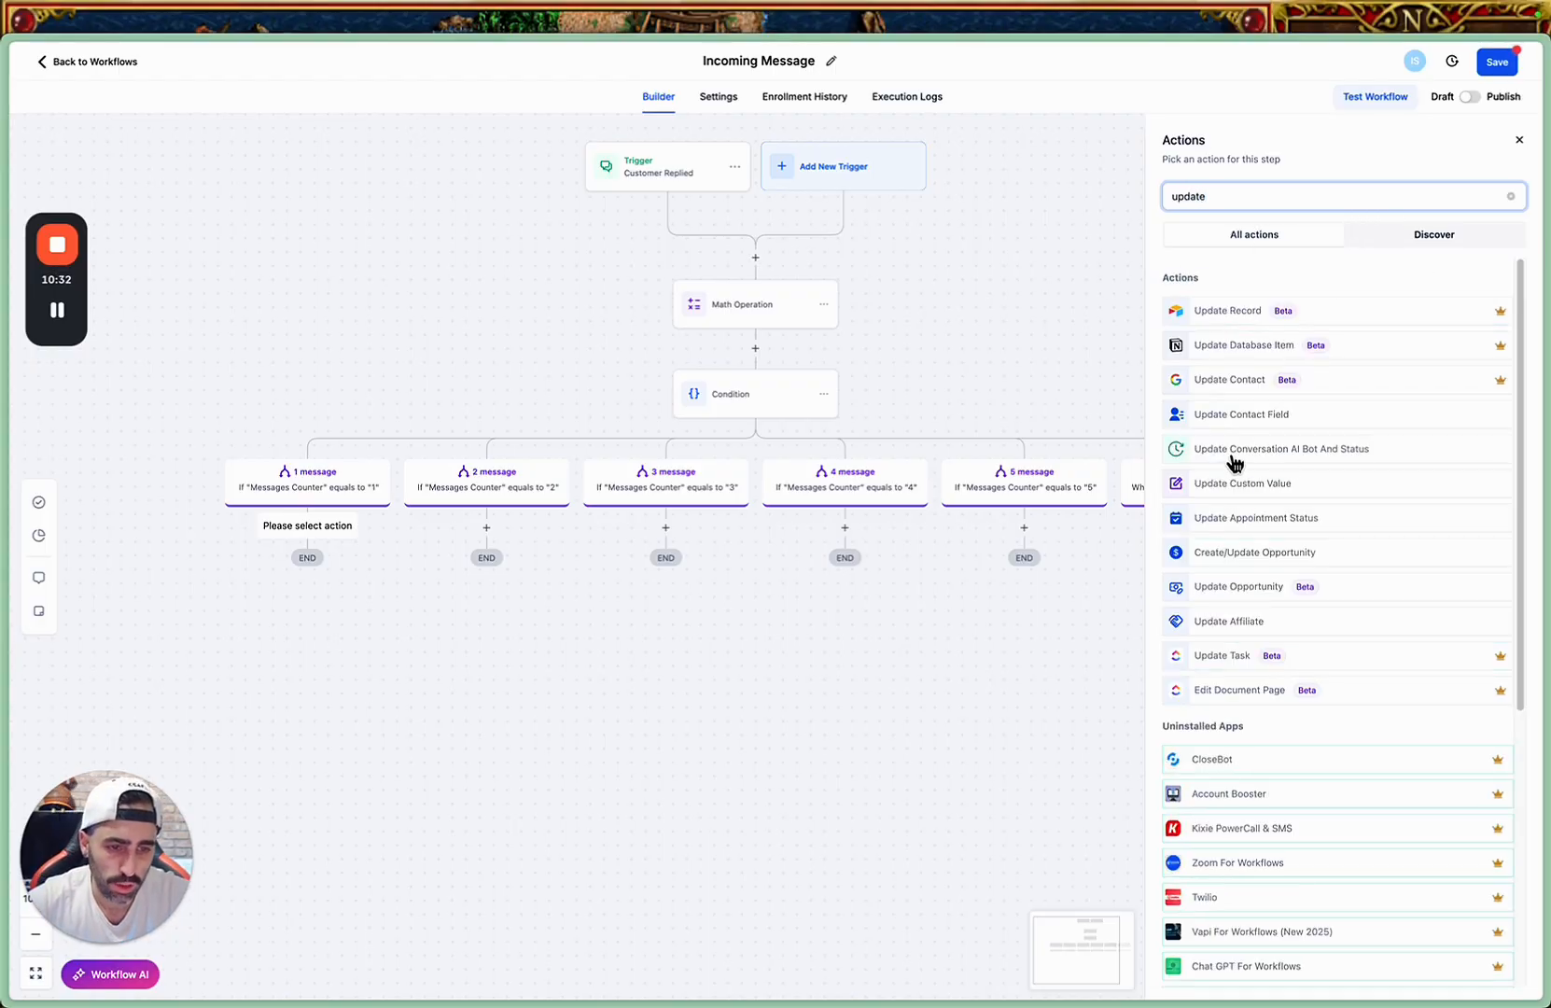
click(1223, 411)
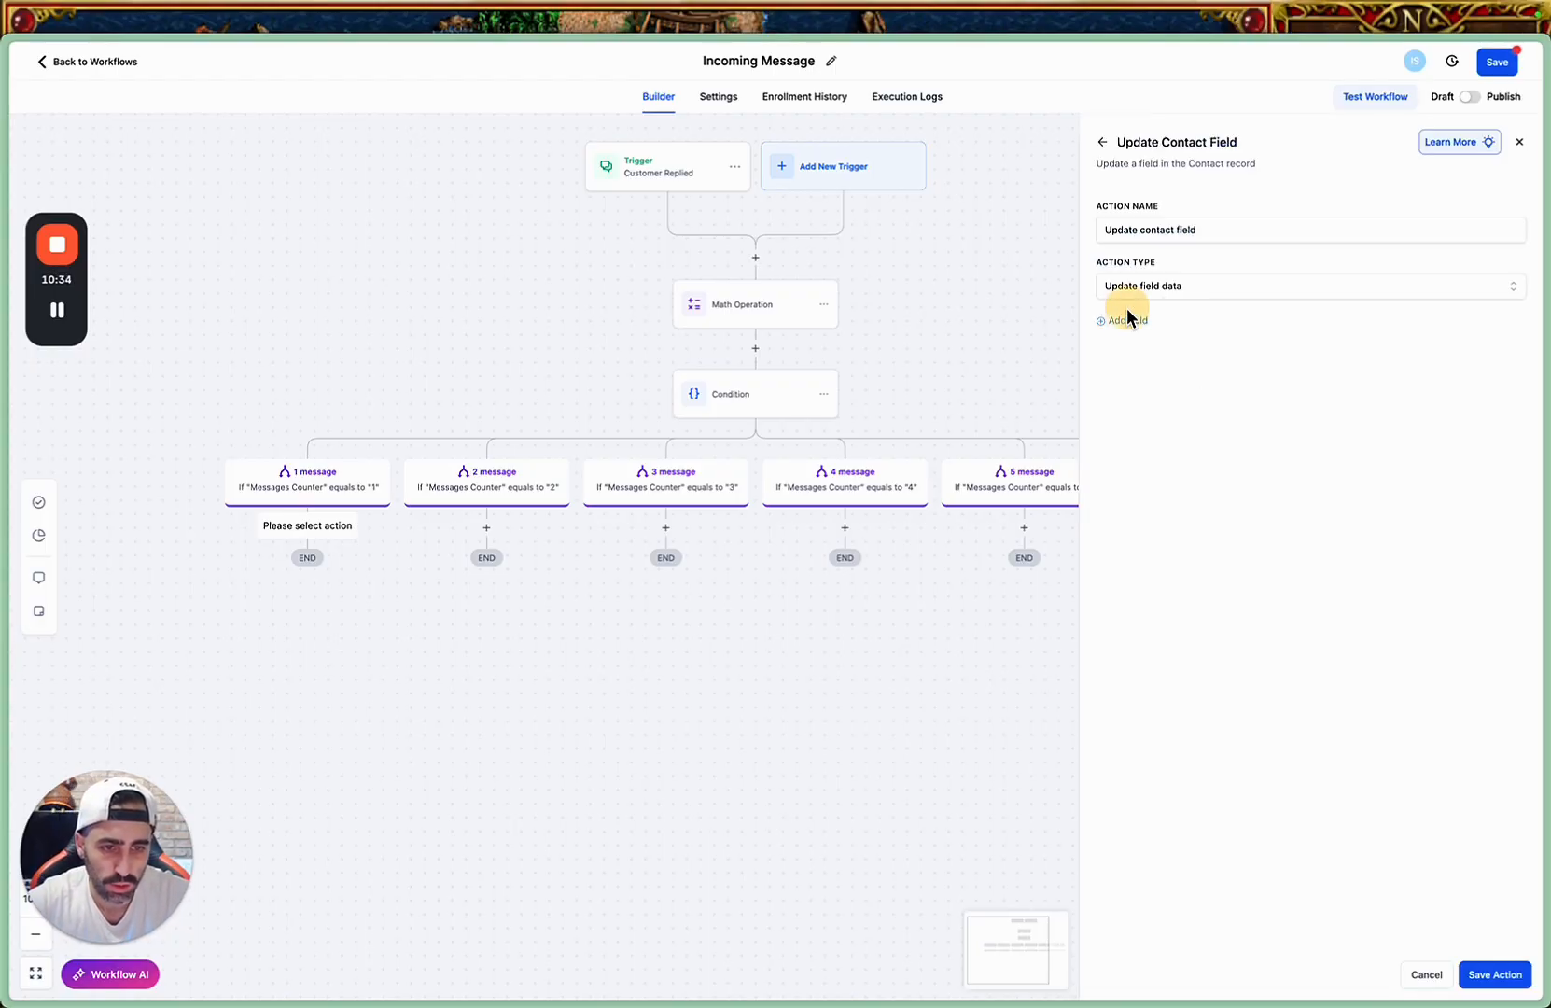
click(1125, 319)
click(1133, 348)
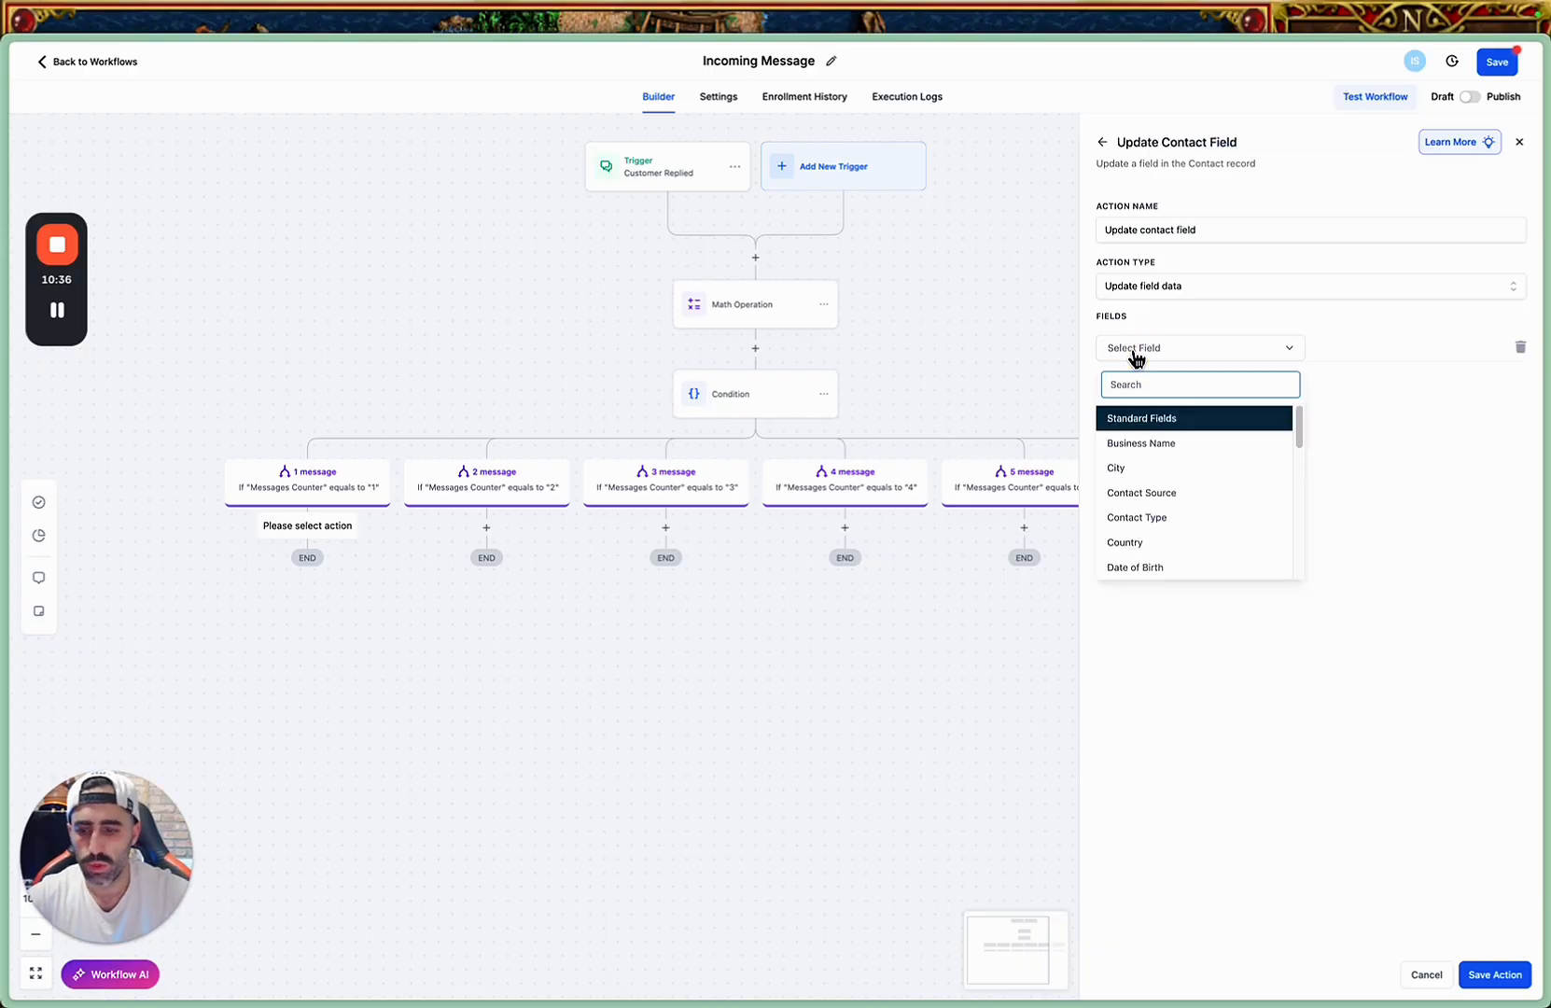
scroll(1165, 518, down, 5)
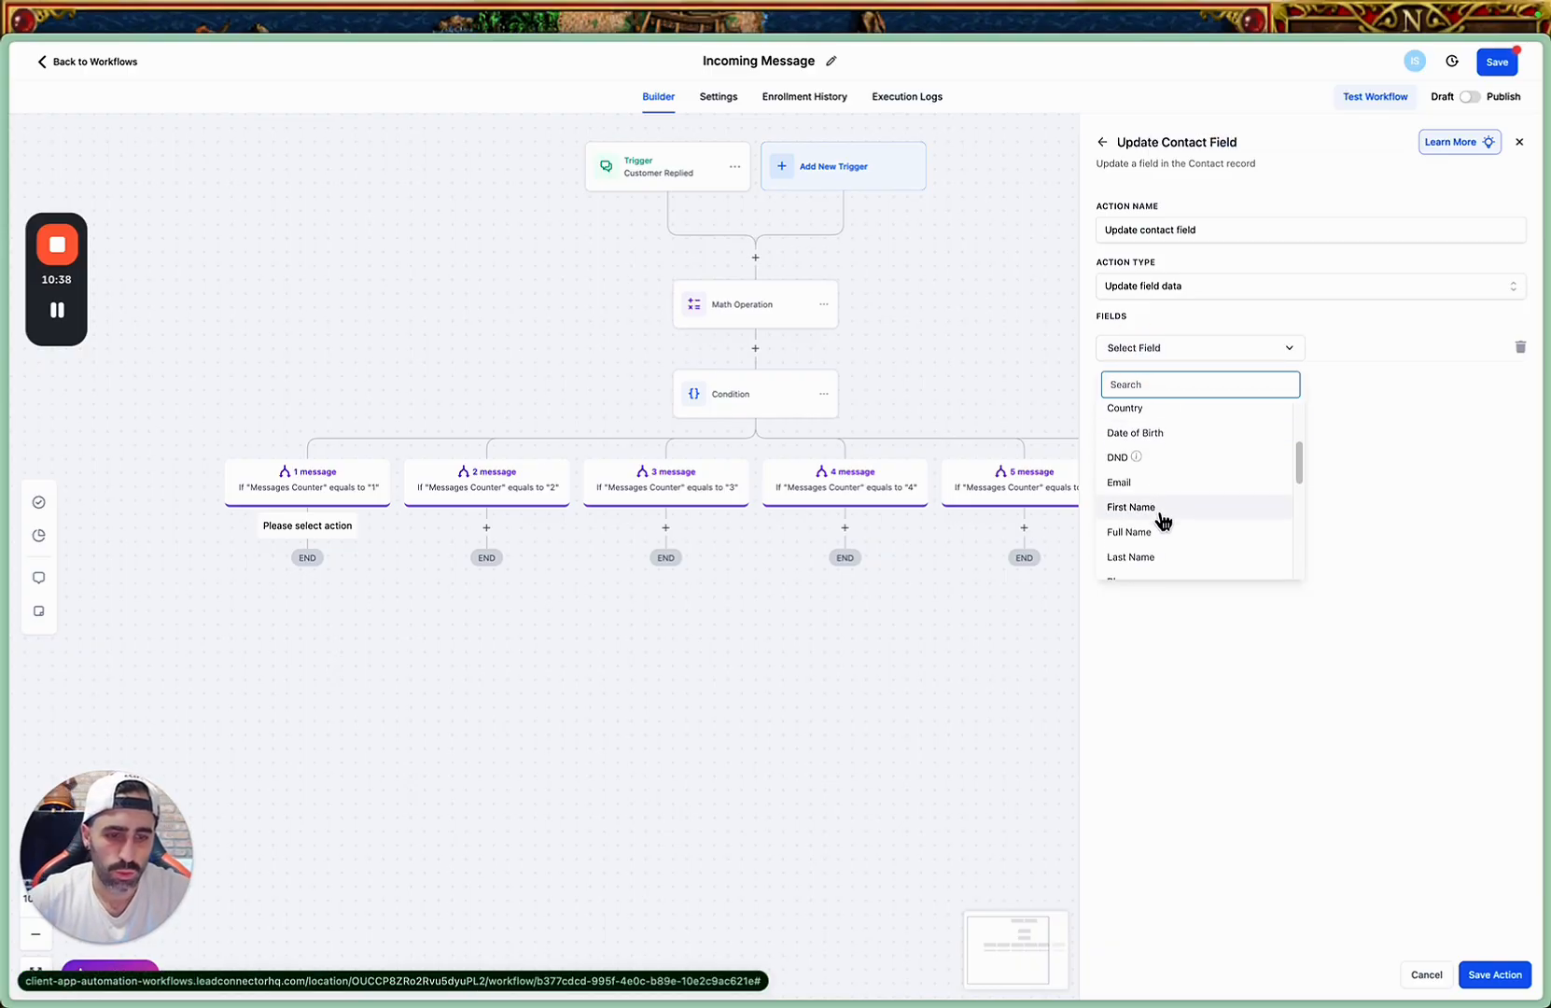
scroll(1166, 517, down, 3)
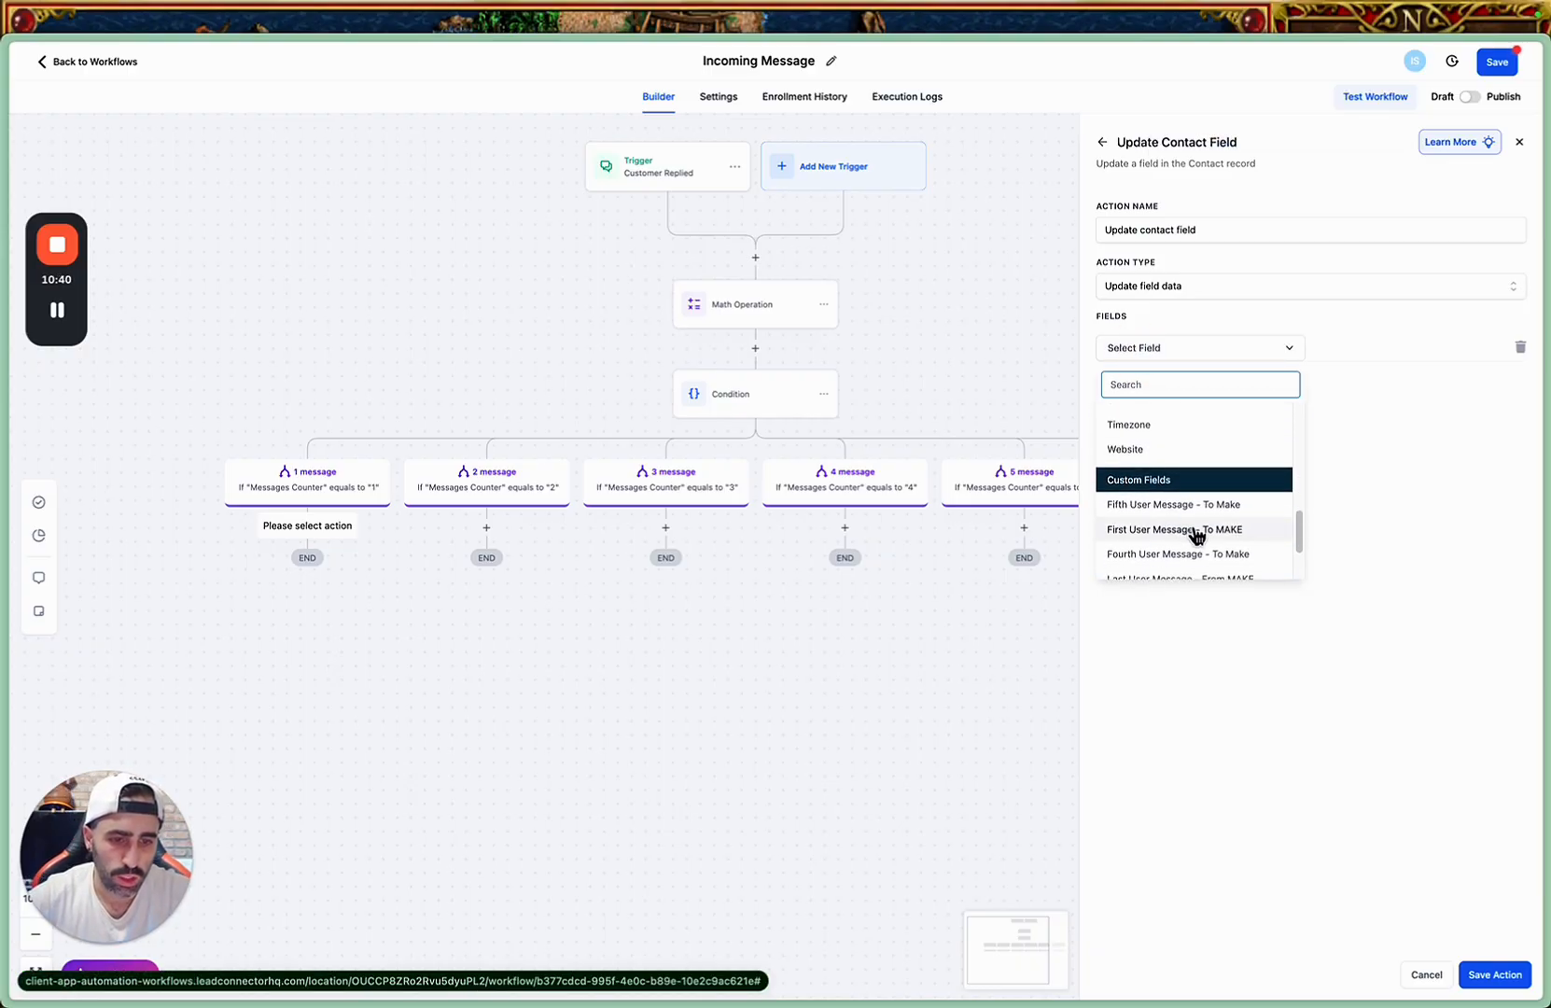
scroll(1197, 536, down, 1)
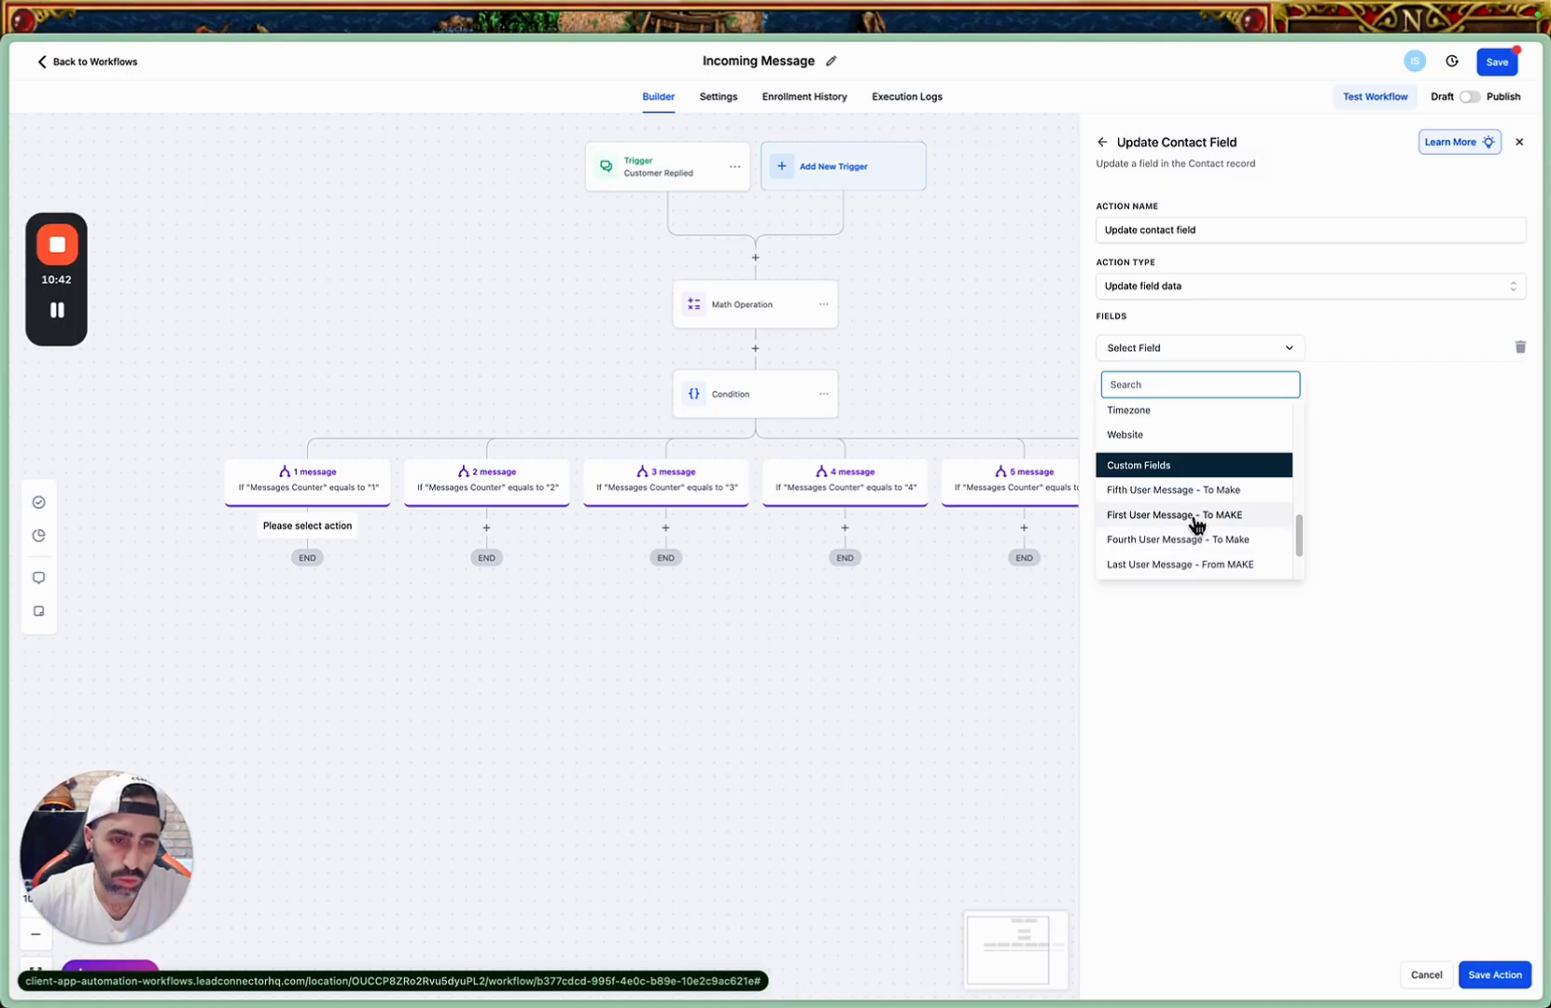
click(1237, 521)
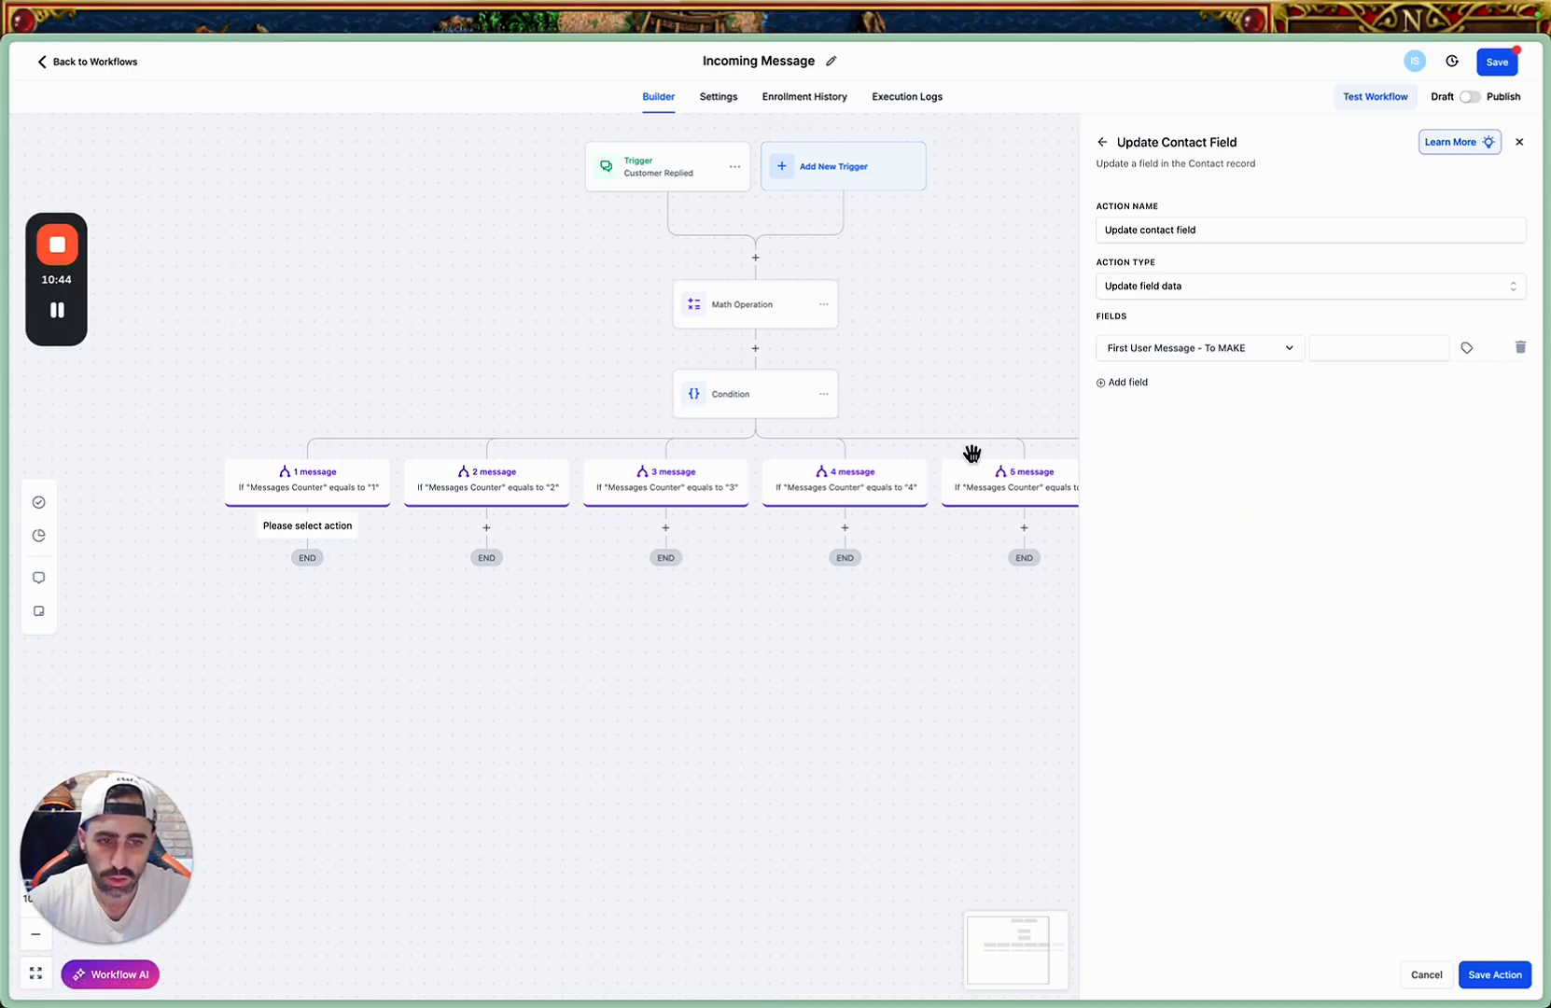
Set the value of "First User Message - To MAKE" to {{message.body}} and save the action.
click(1330, 352)
click(1466, 347)
click(1424, 516)
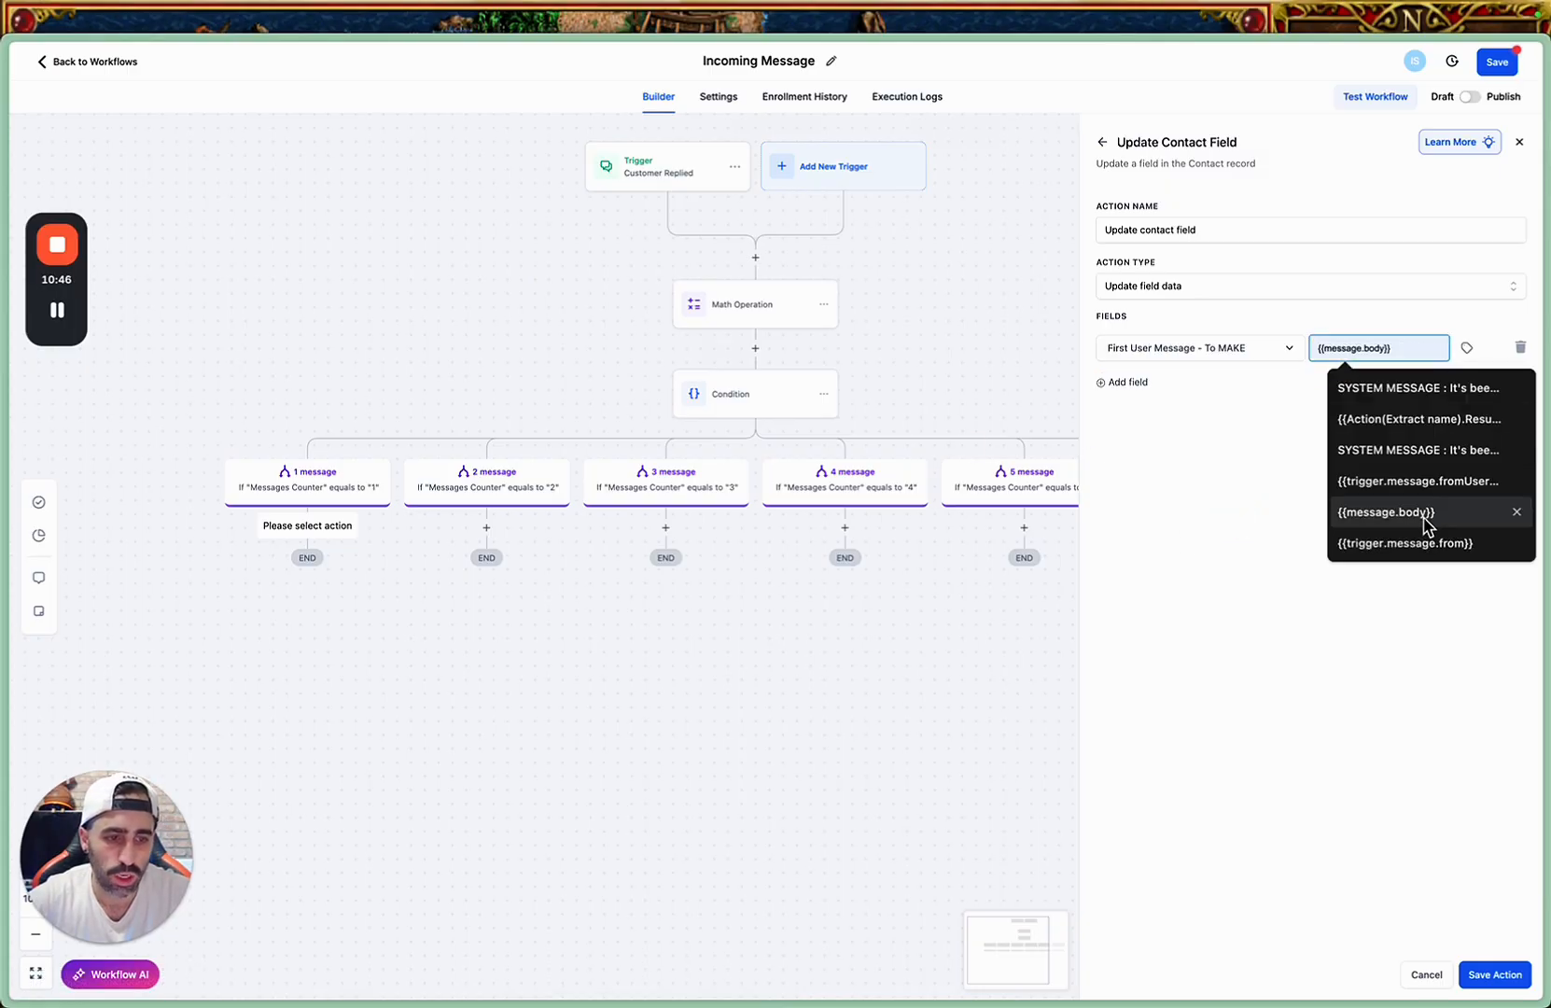
click(1482, 965)
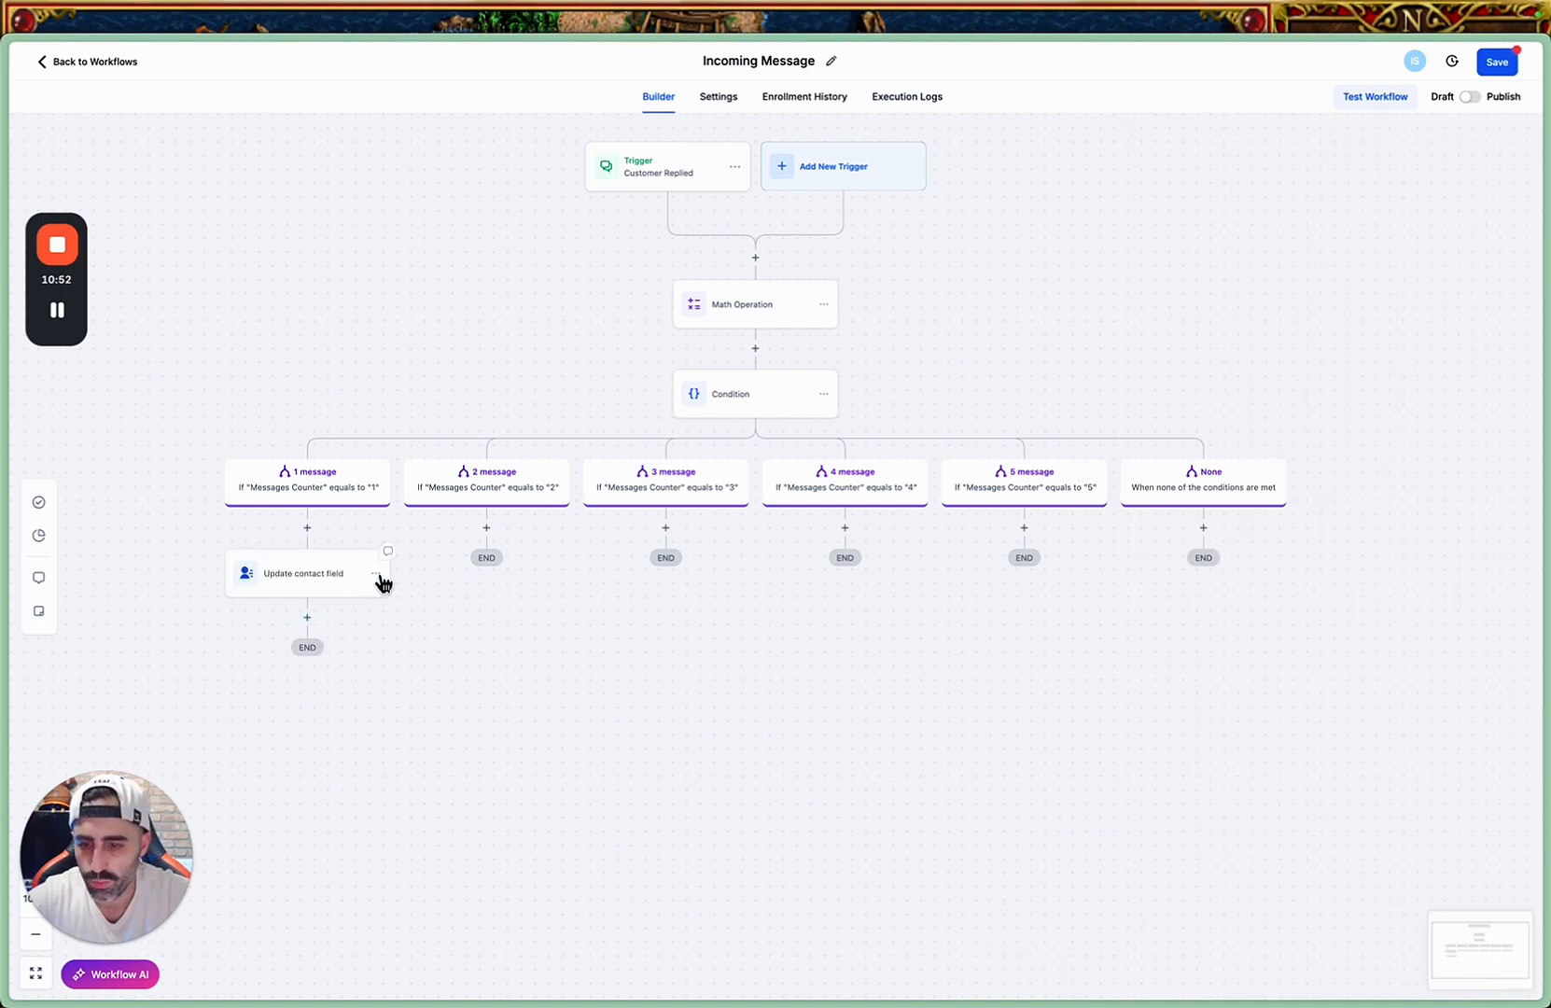
Copy the "1 message" branch's Update contact field action and paste it under the "2 message" through "5 message" branches.
click(377, 575)
click(461, 628)
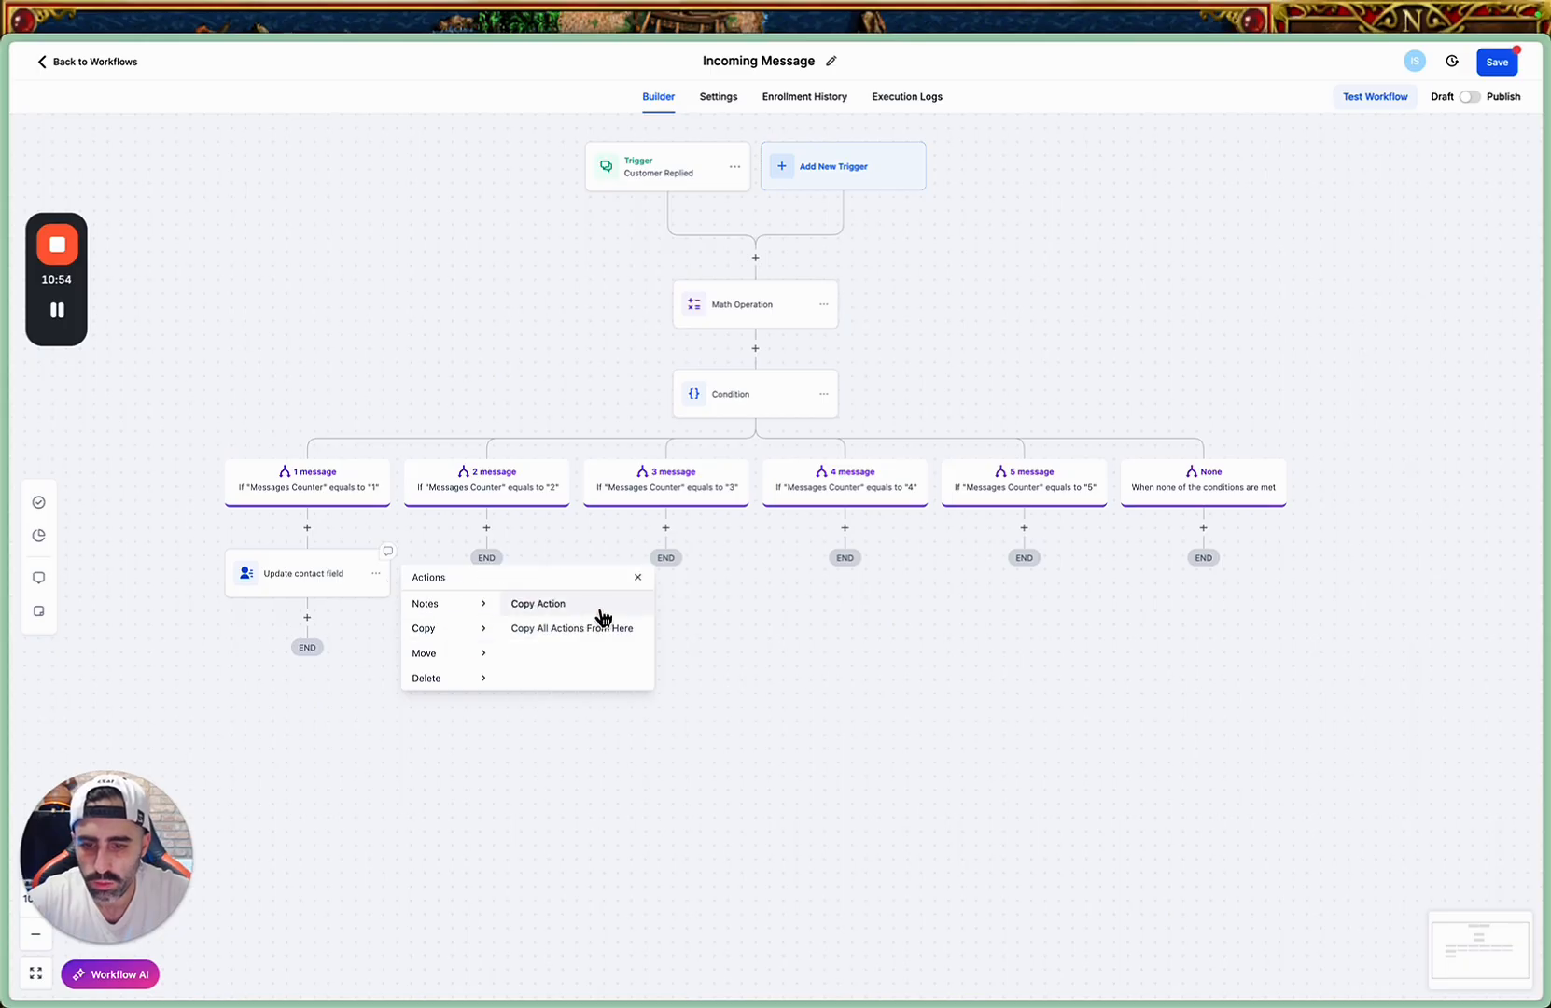
click(603, 612)
click(509, 528)
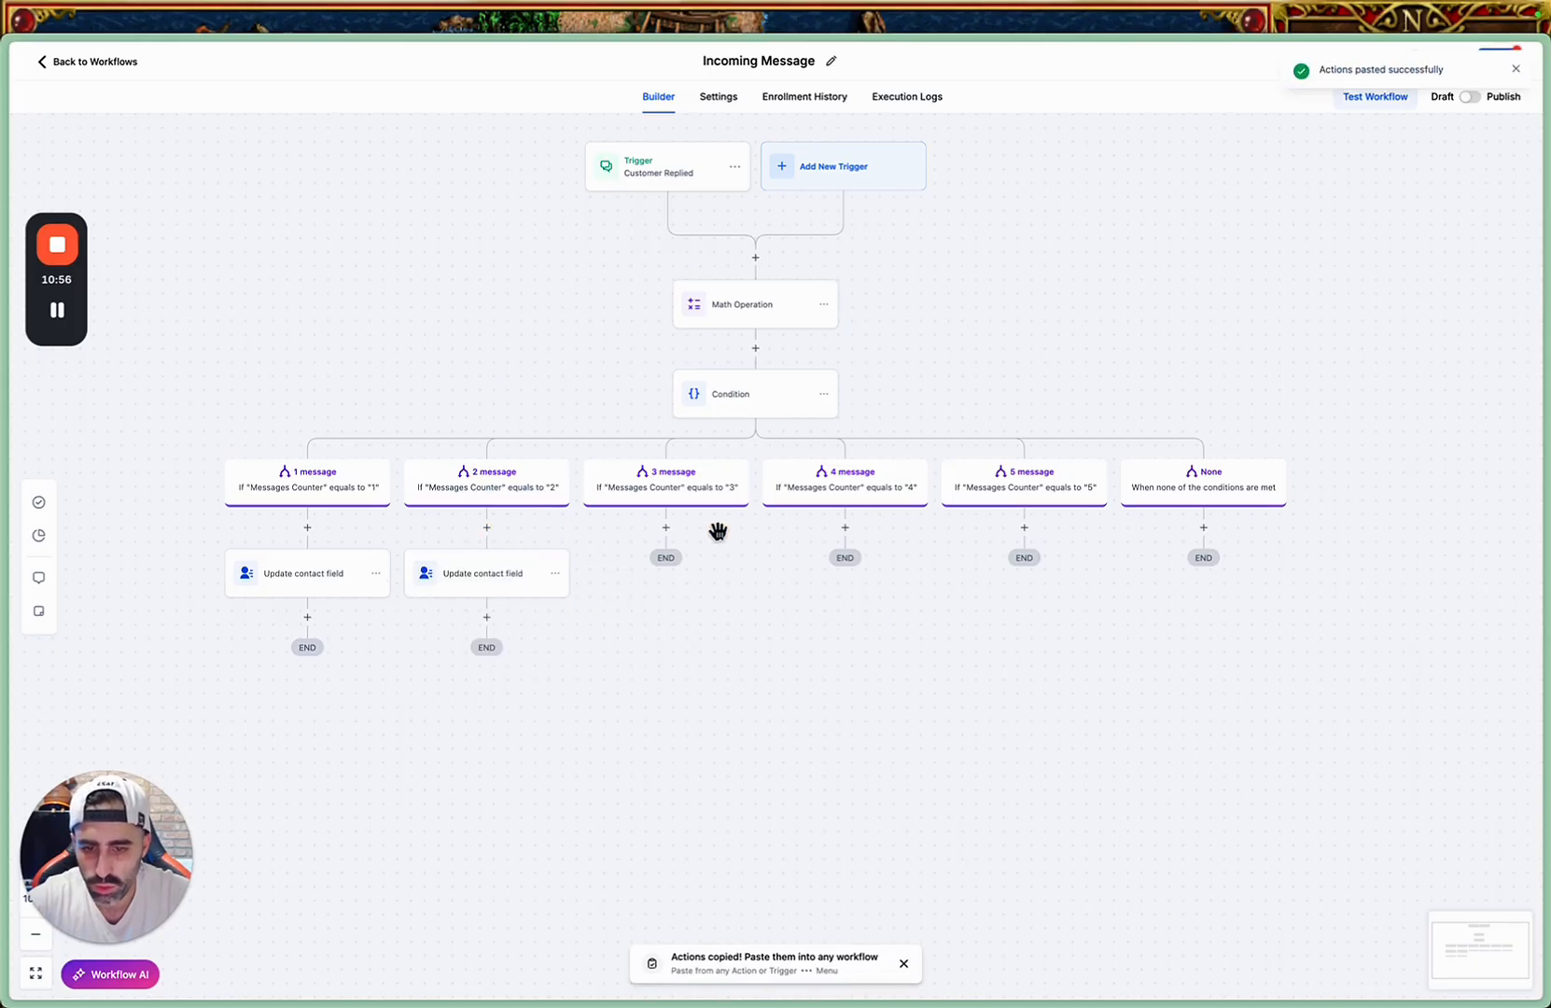
click(688, 528)
click(867, 529)
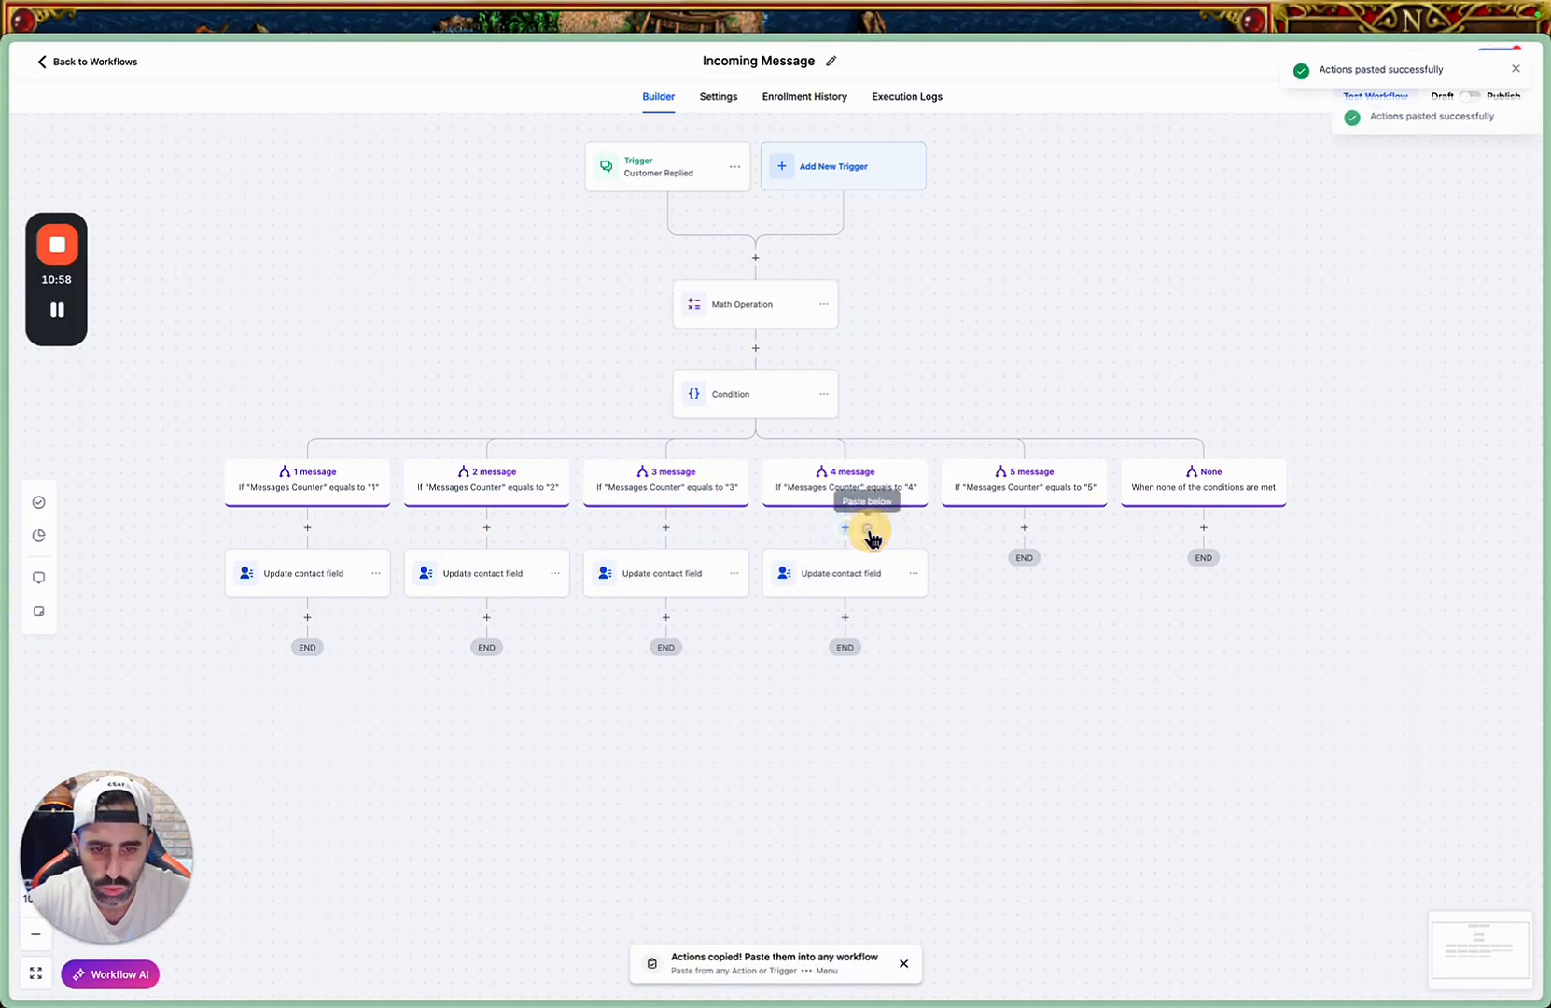
click(1047, 531)
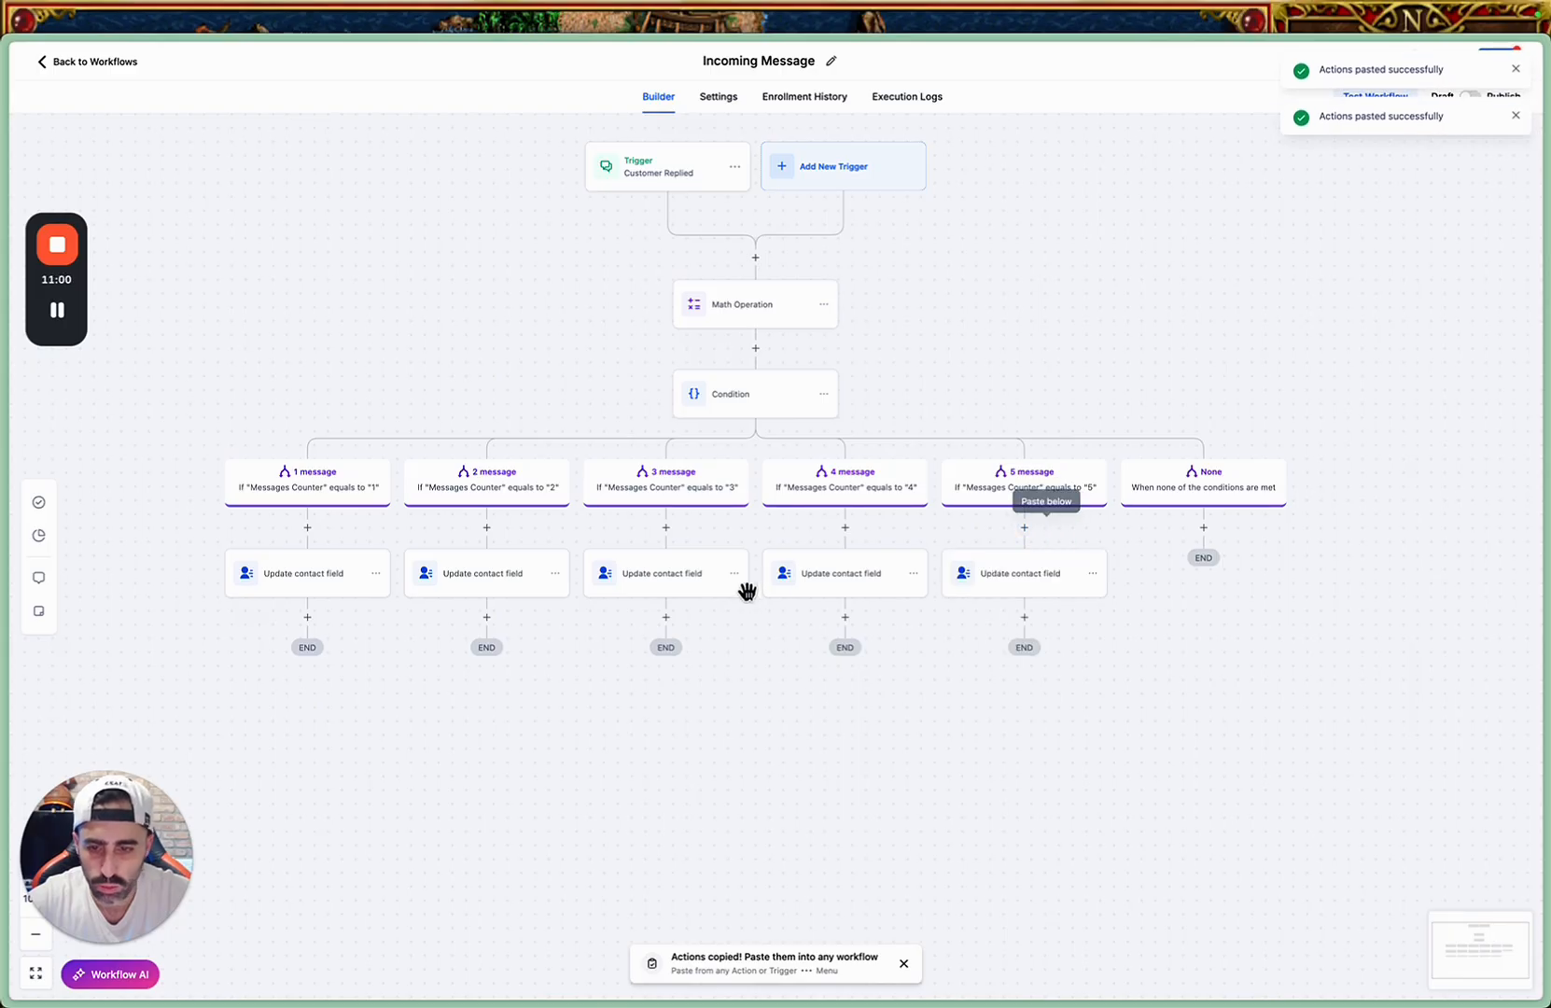
Make the "2 message" branch's action update "Second User Message - To Make" with {{message.body}} and save it.
click(482, 575)
click(1272, 346)
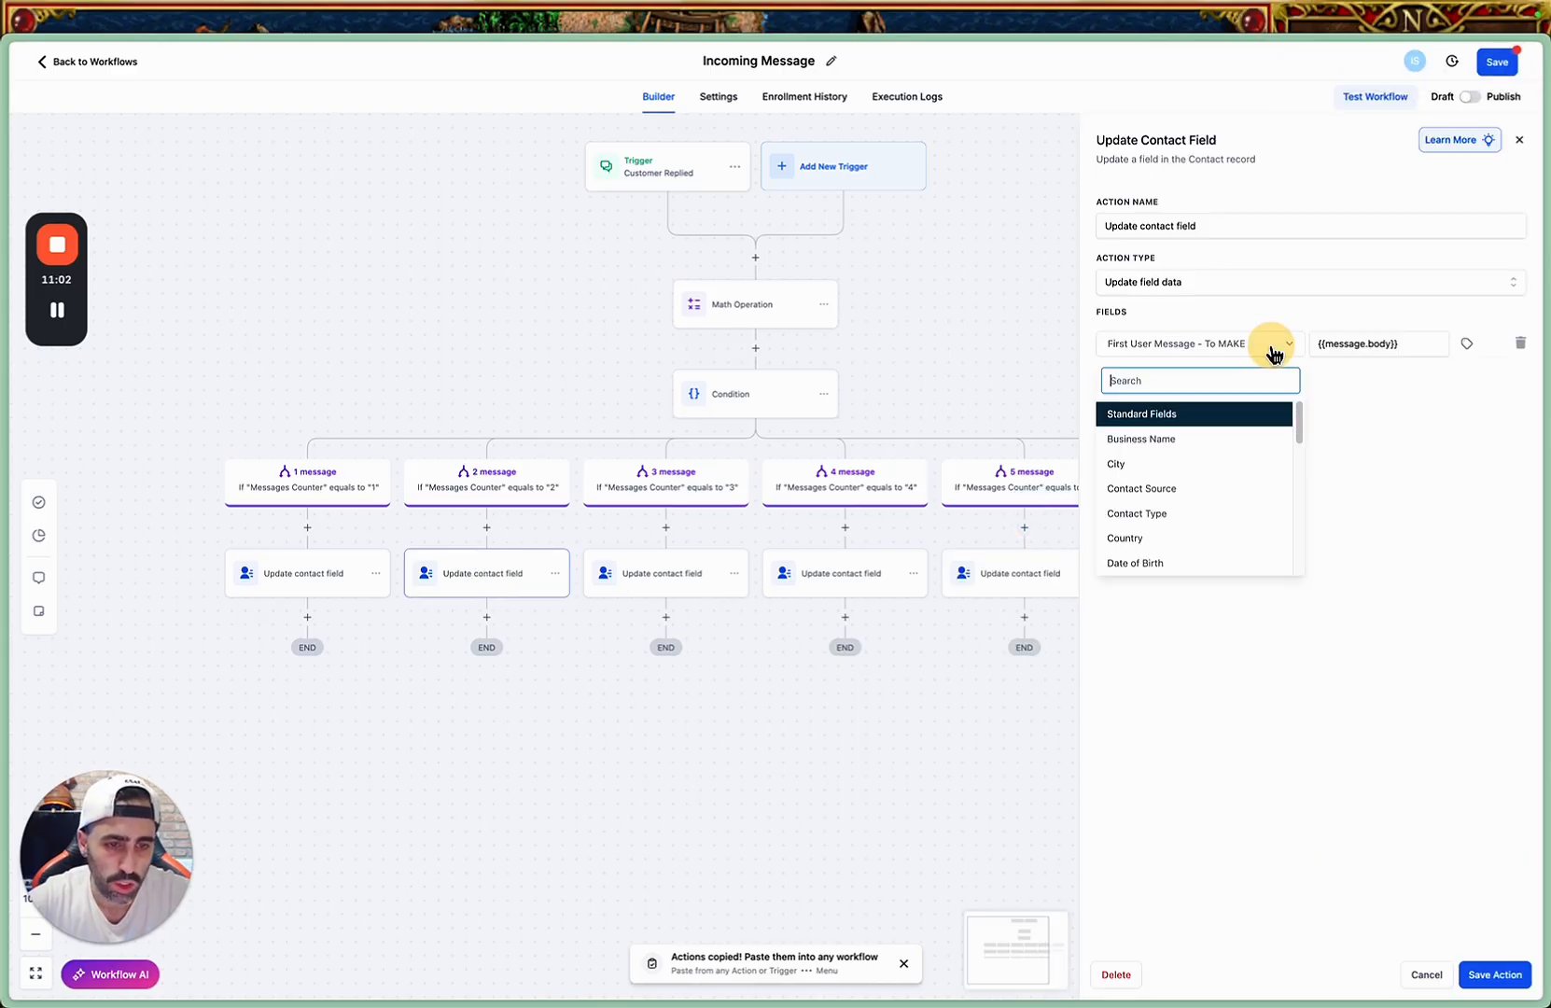
triple_click(1339, 344)
click(1261, 351)
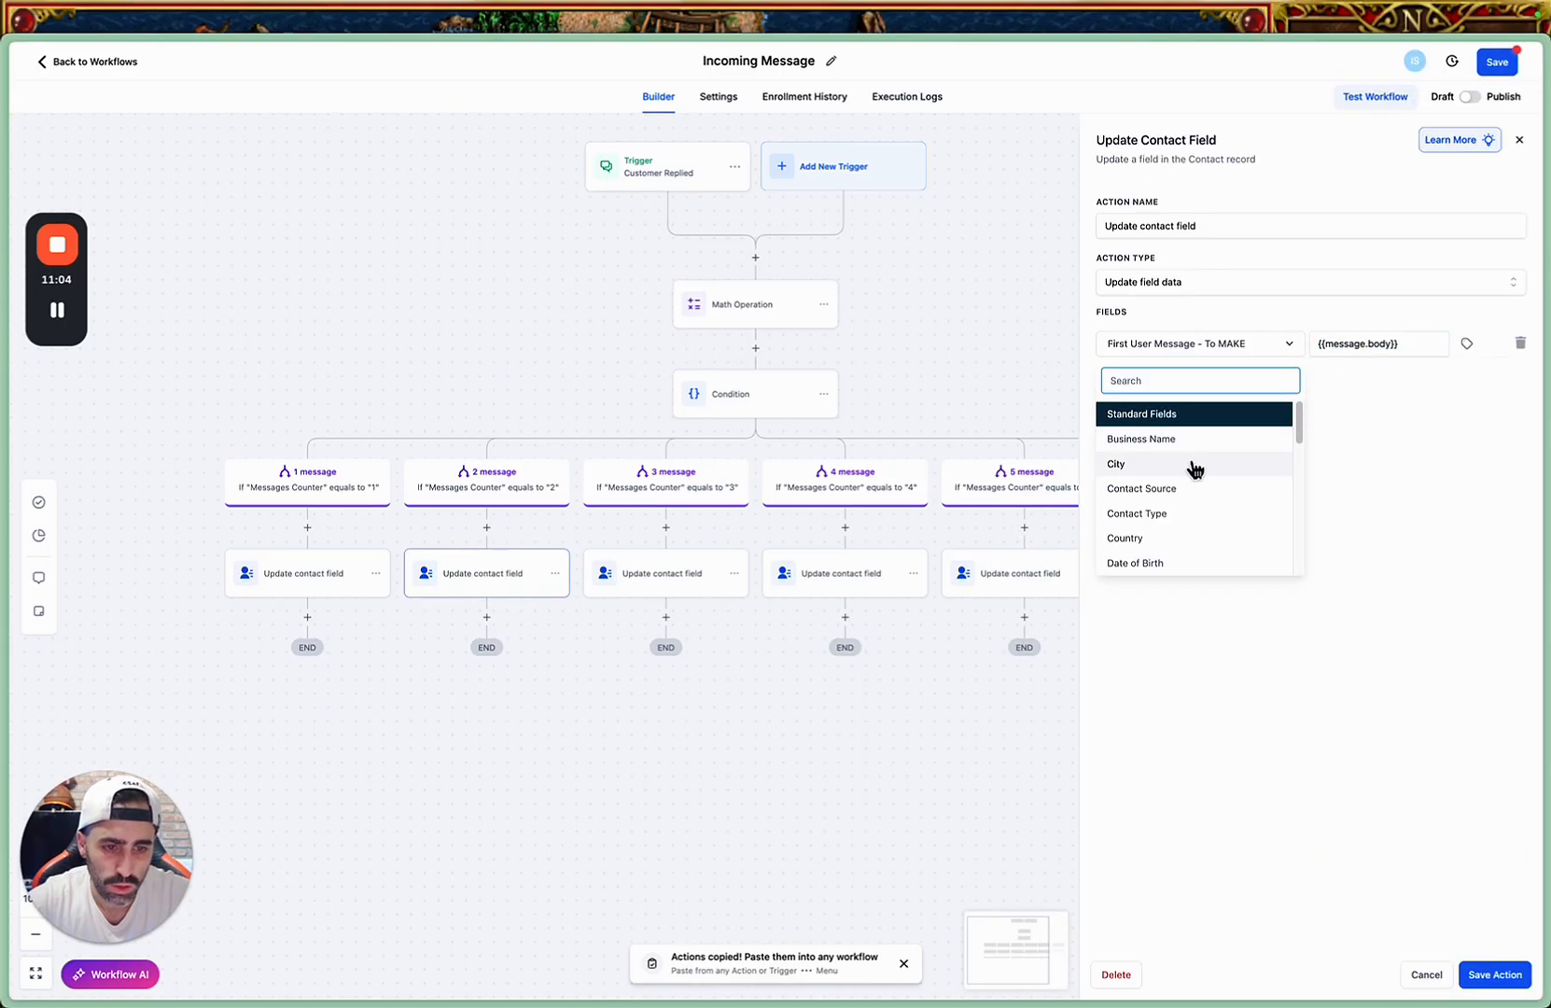
scroll(1193, 467, down, 5)
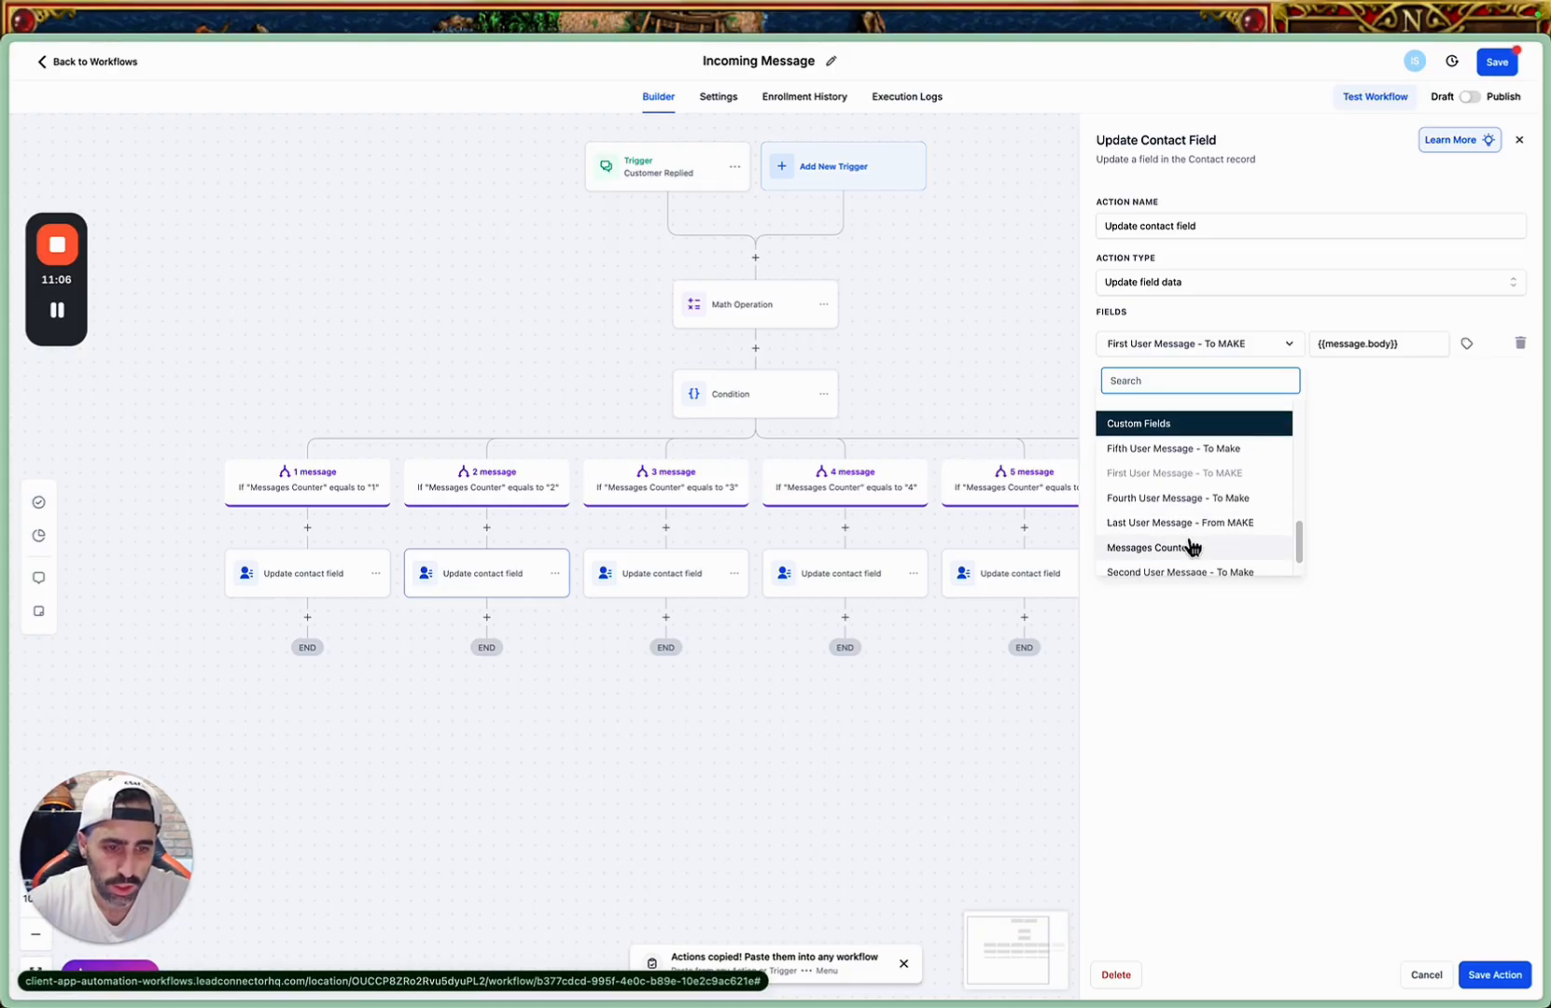
scroll(1193, 523, down, 1)
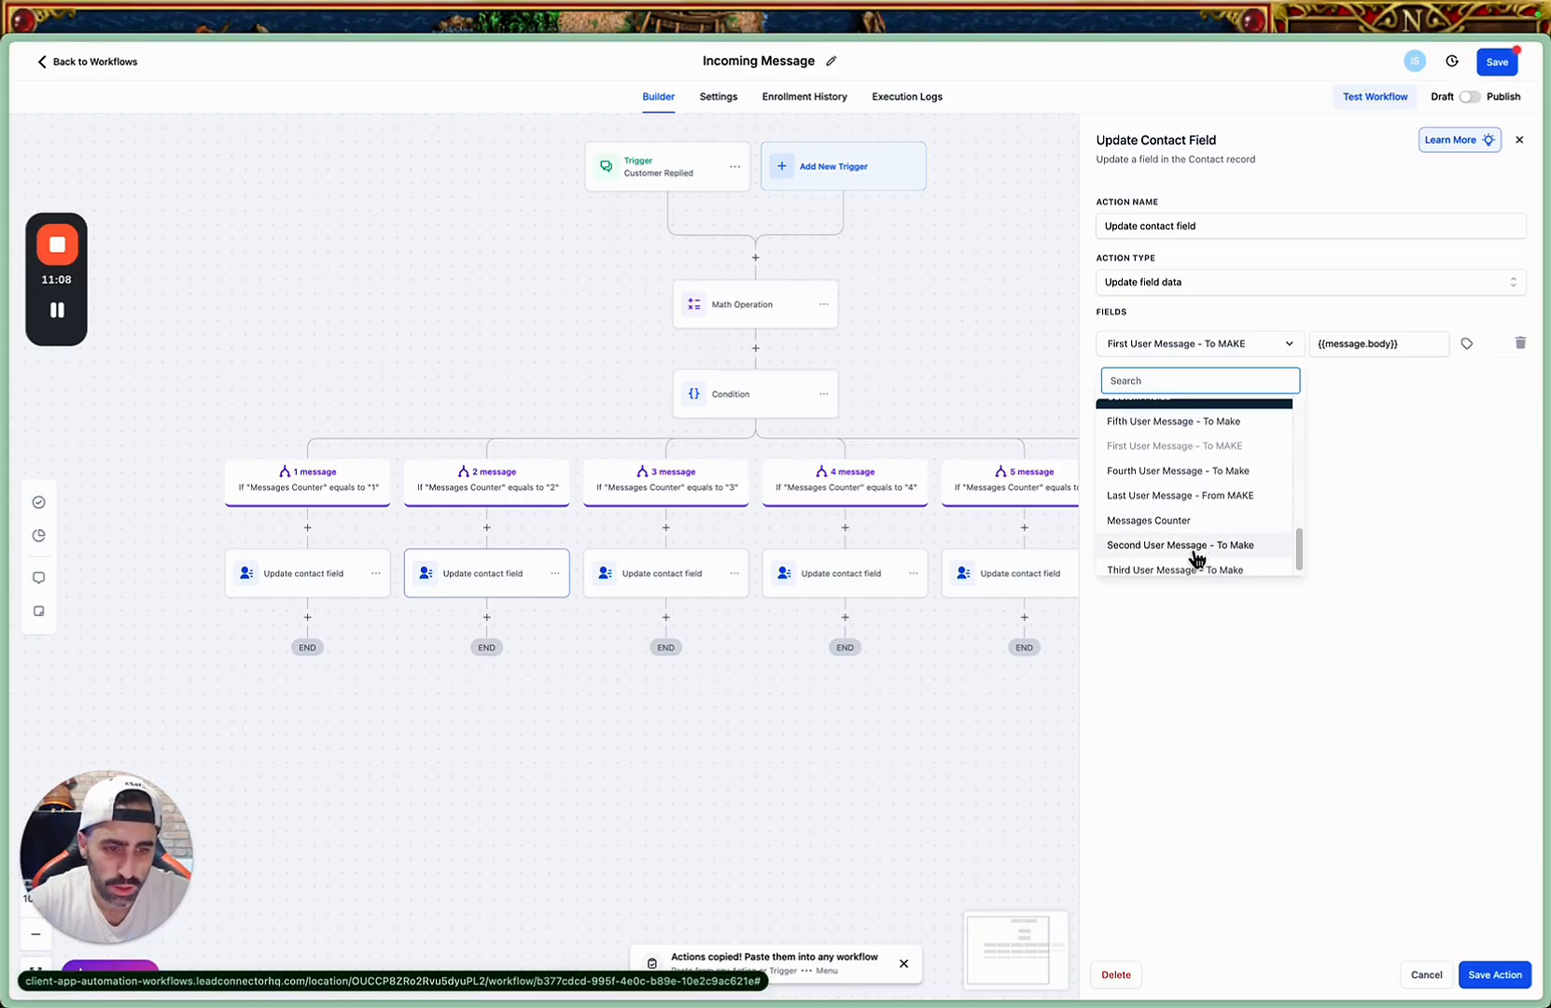
click(1197, 549)
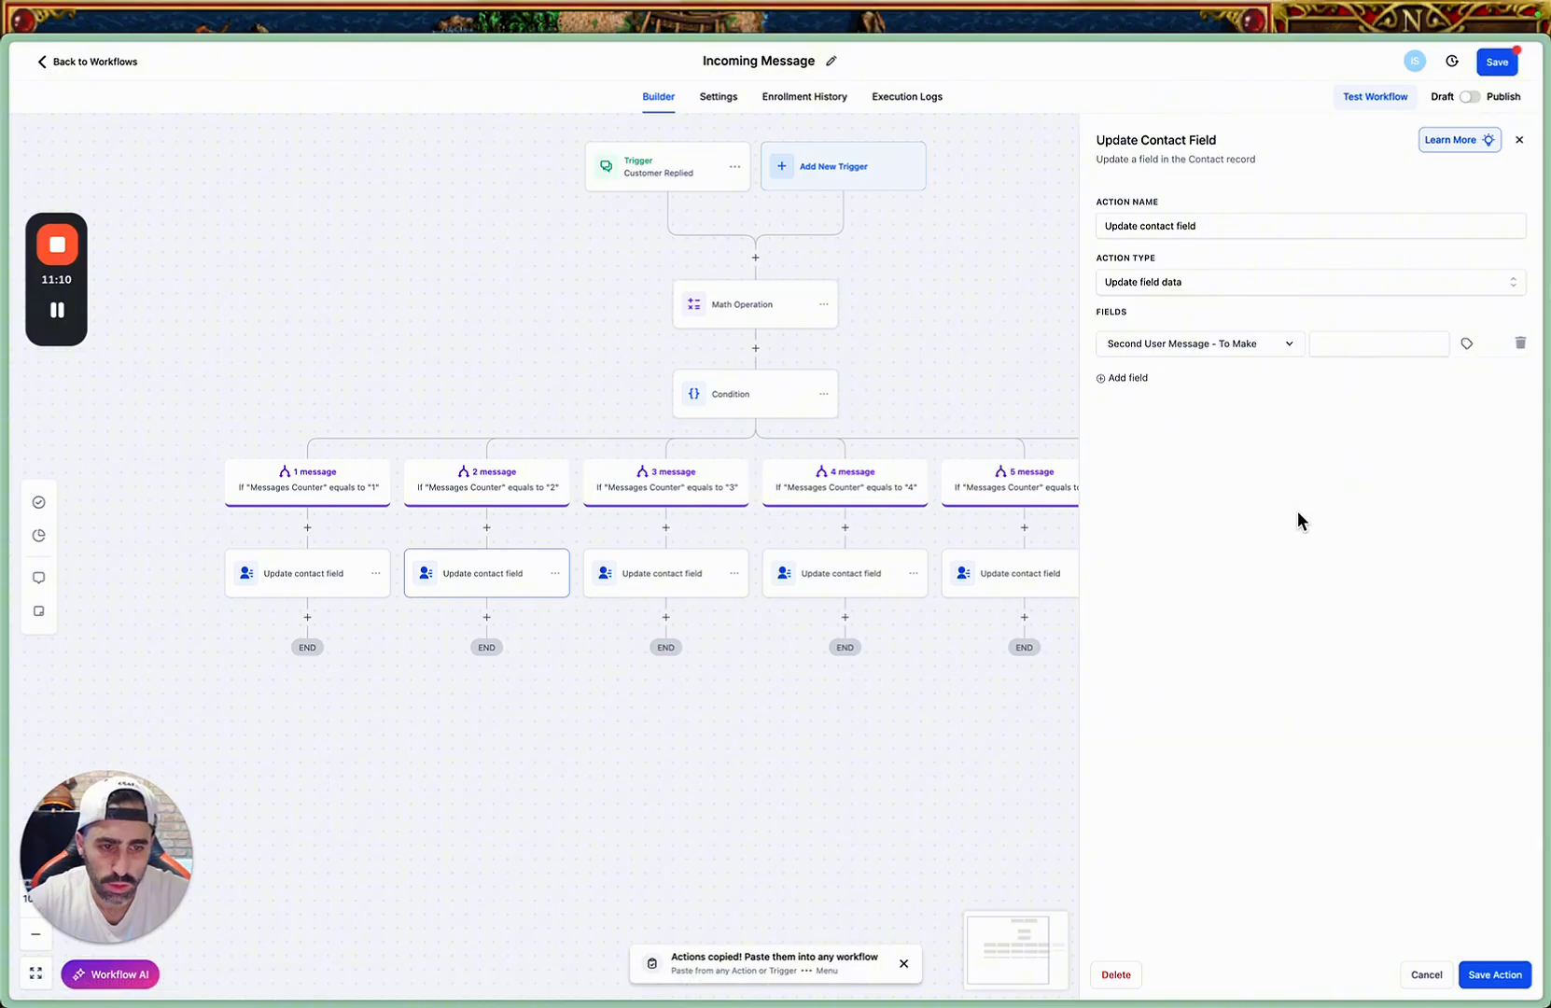
click(1357, 342)
click(1491, 974)
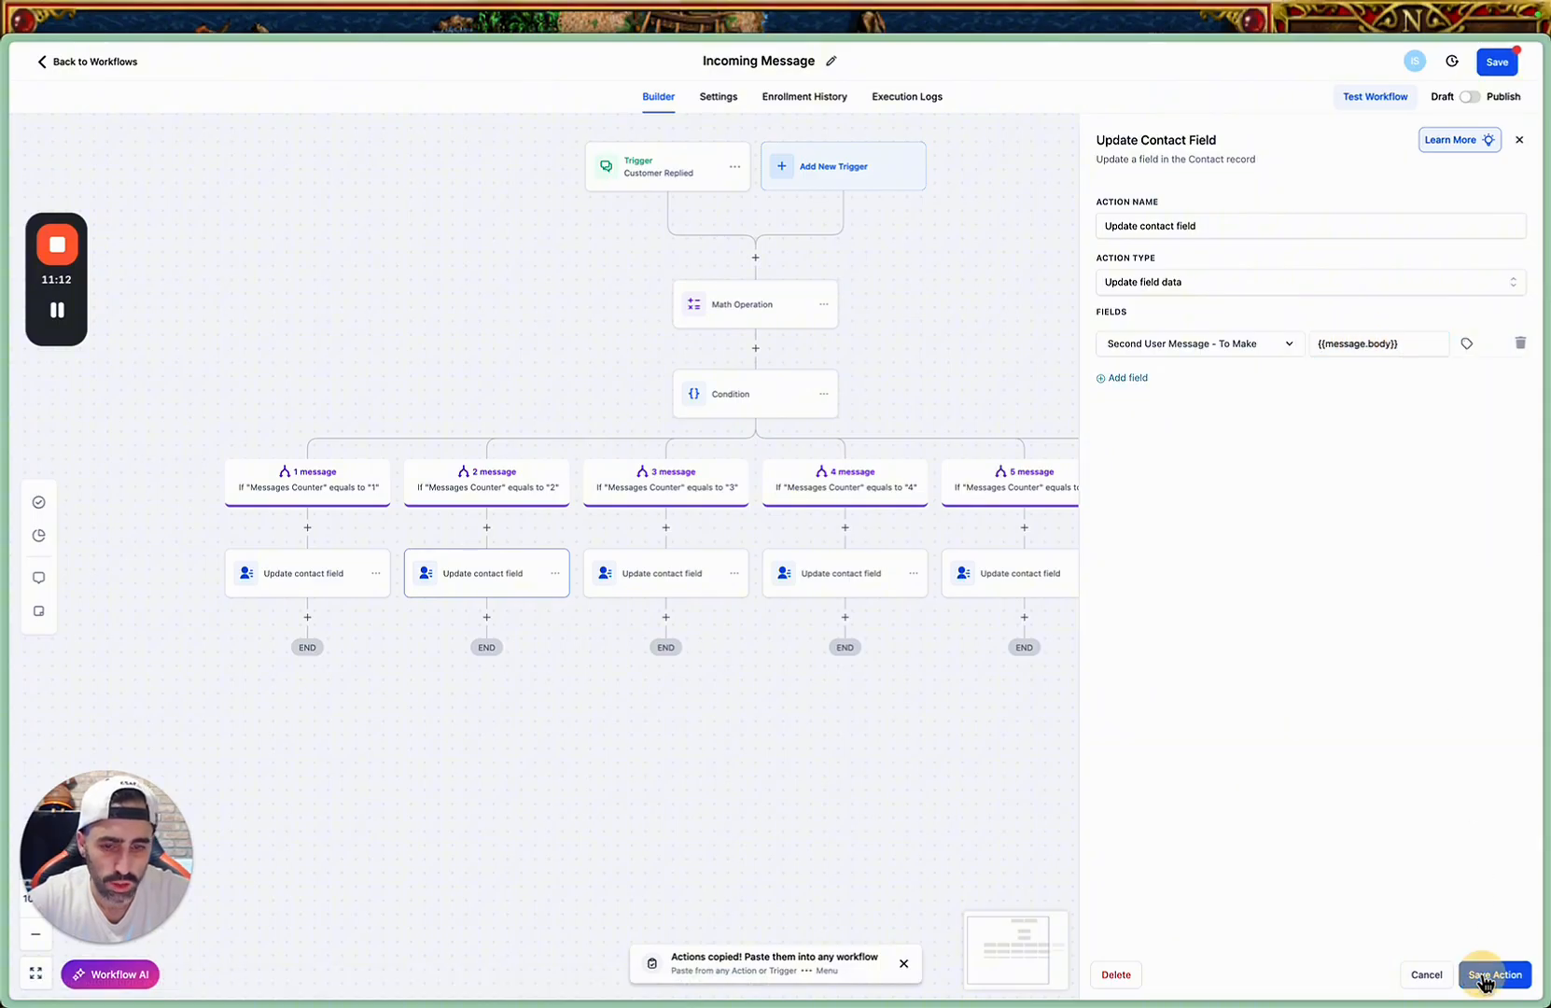
Make the "3 message" branch's action update "Third User Message - To Make" with {{message.body}} and save it.
click(692, 591)
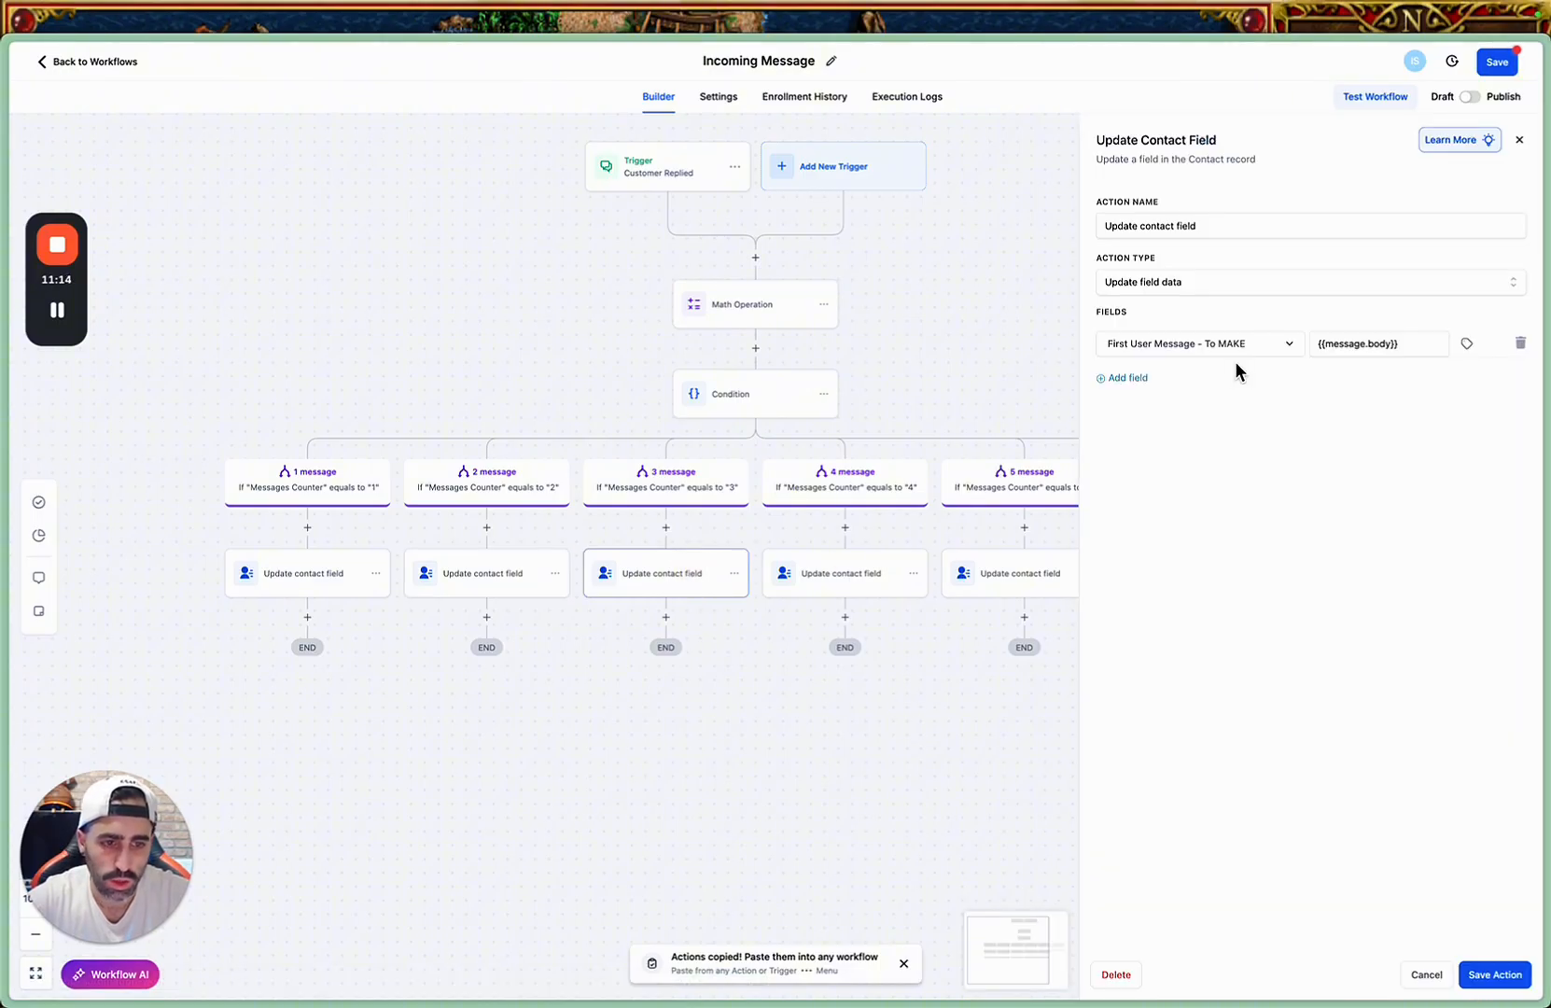
click(1287, 346)
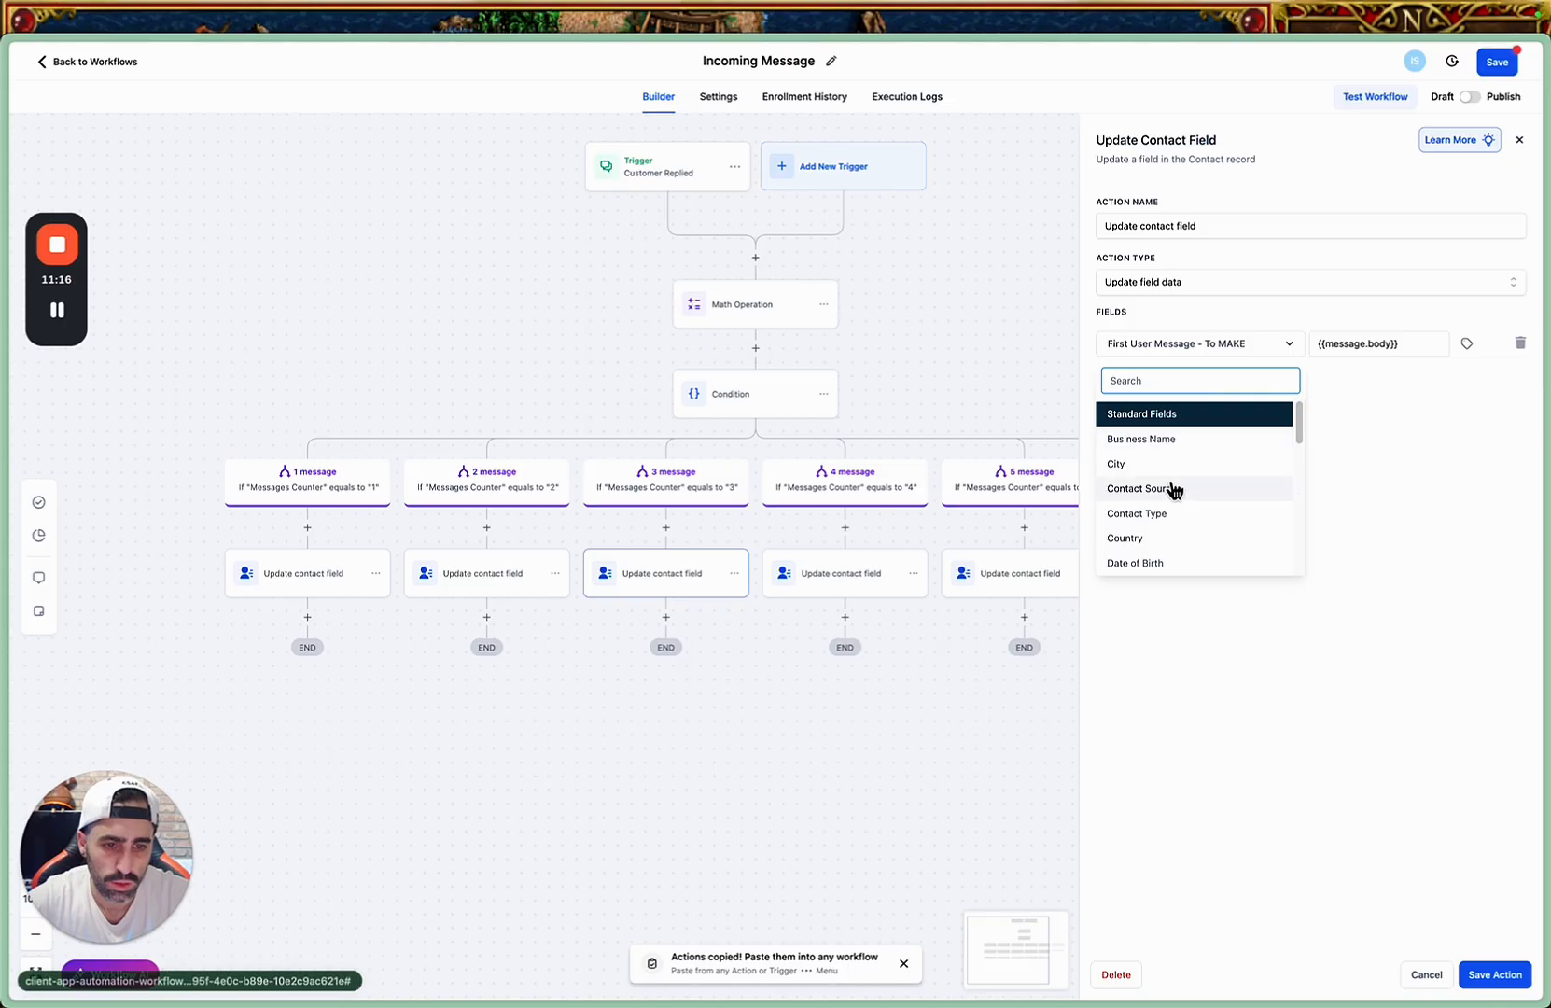
scroll(1175, 490, down, 10)
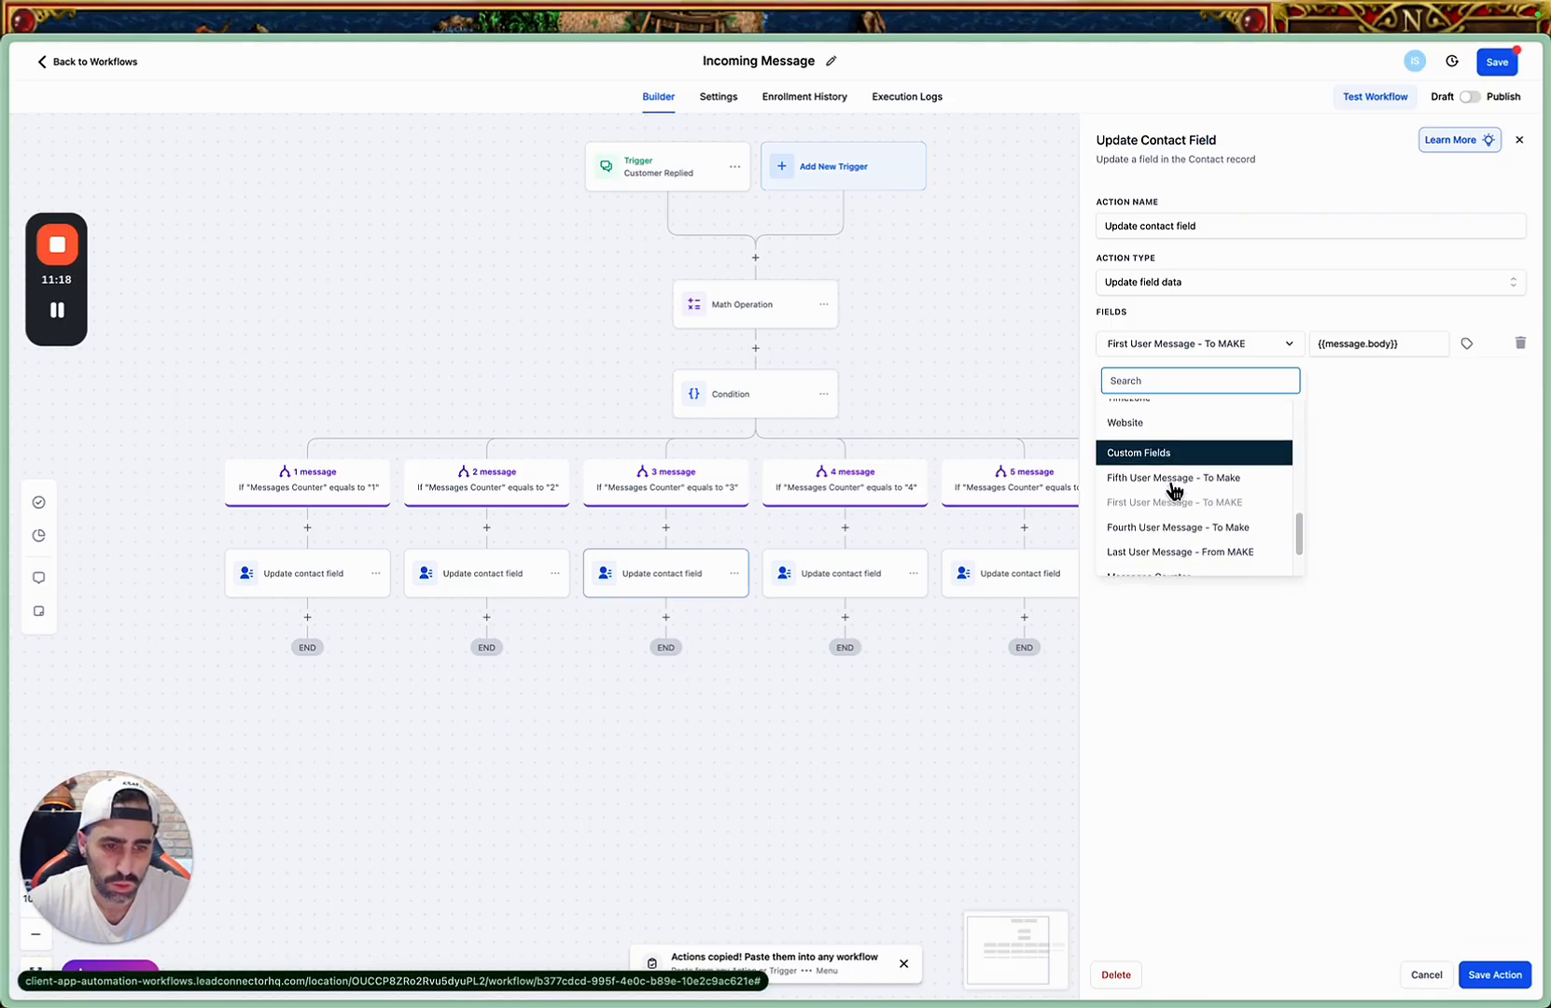
scroll(1175, 489, down, 2)
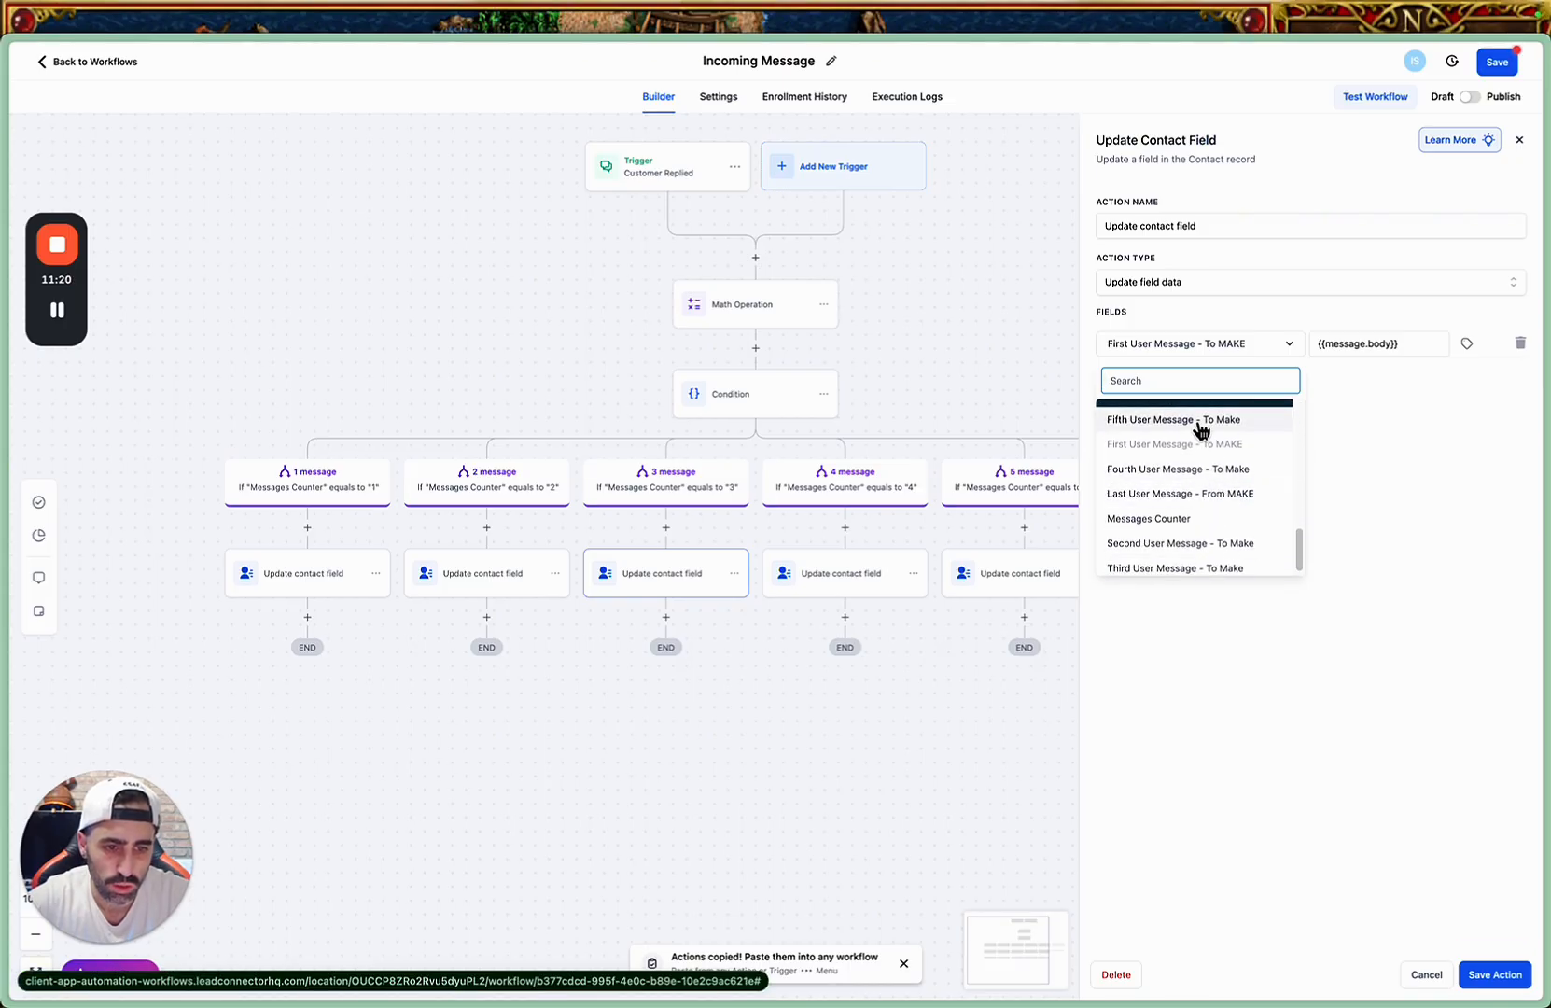
scroll(1185, 519, down, 1)
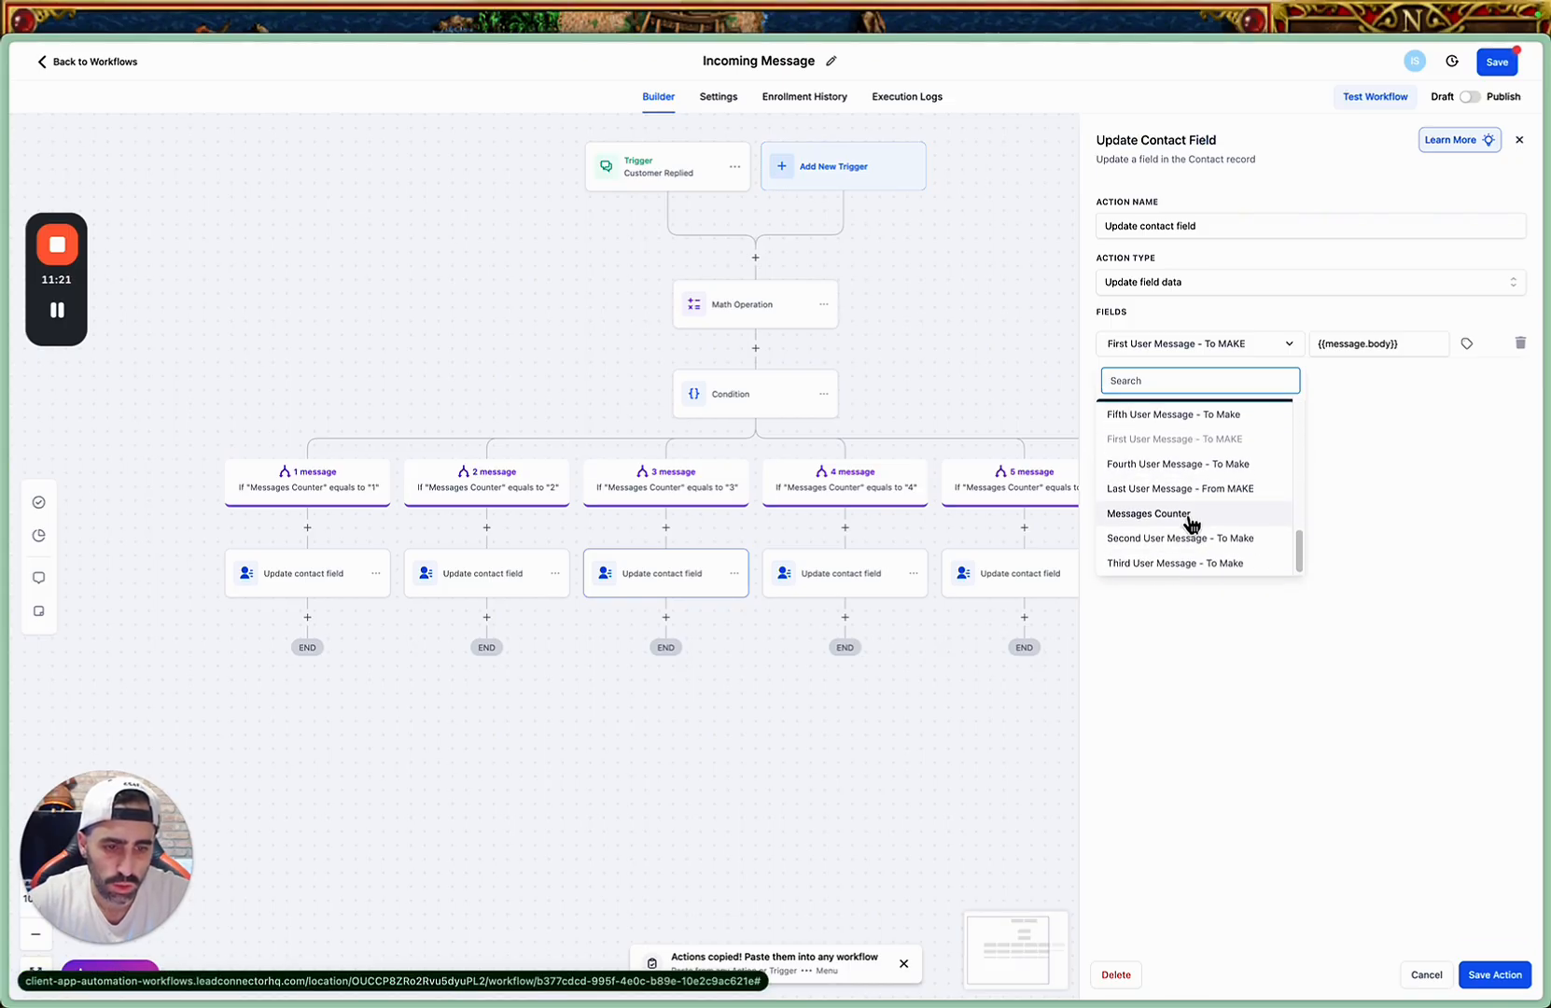
click(1167, 560)
click(1335, 340)
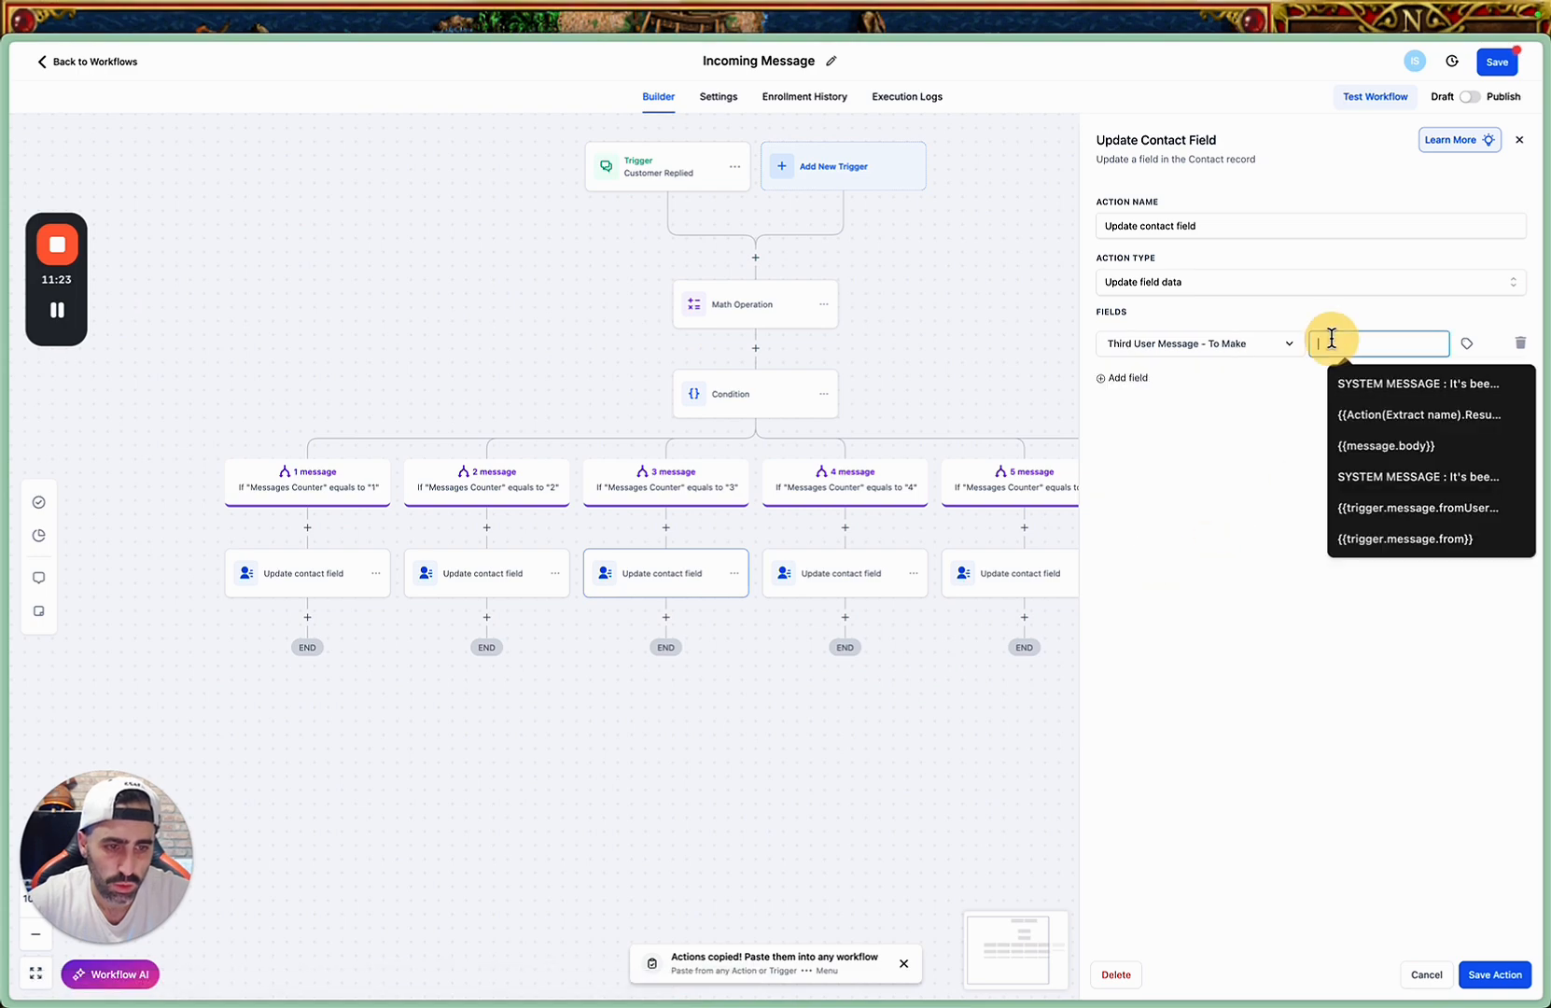
click(1486, 987)
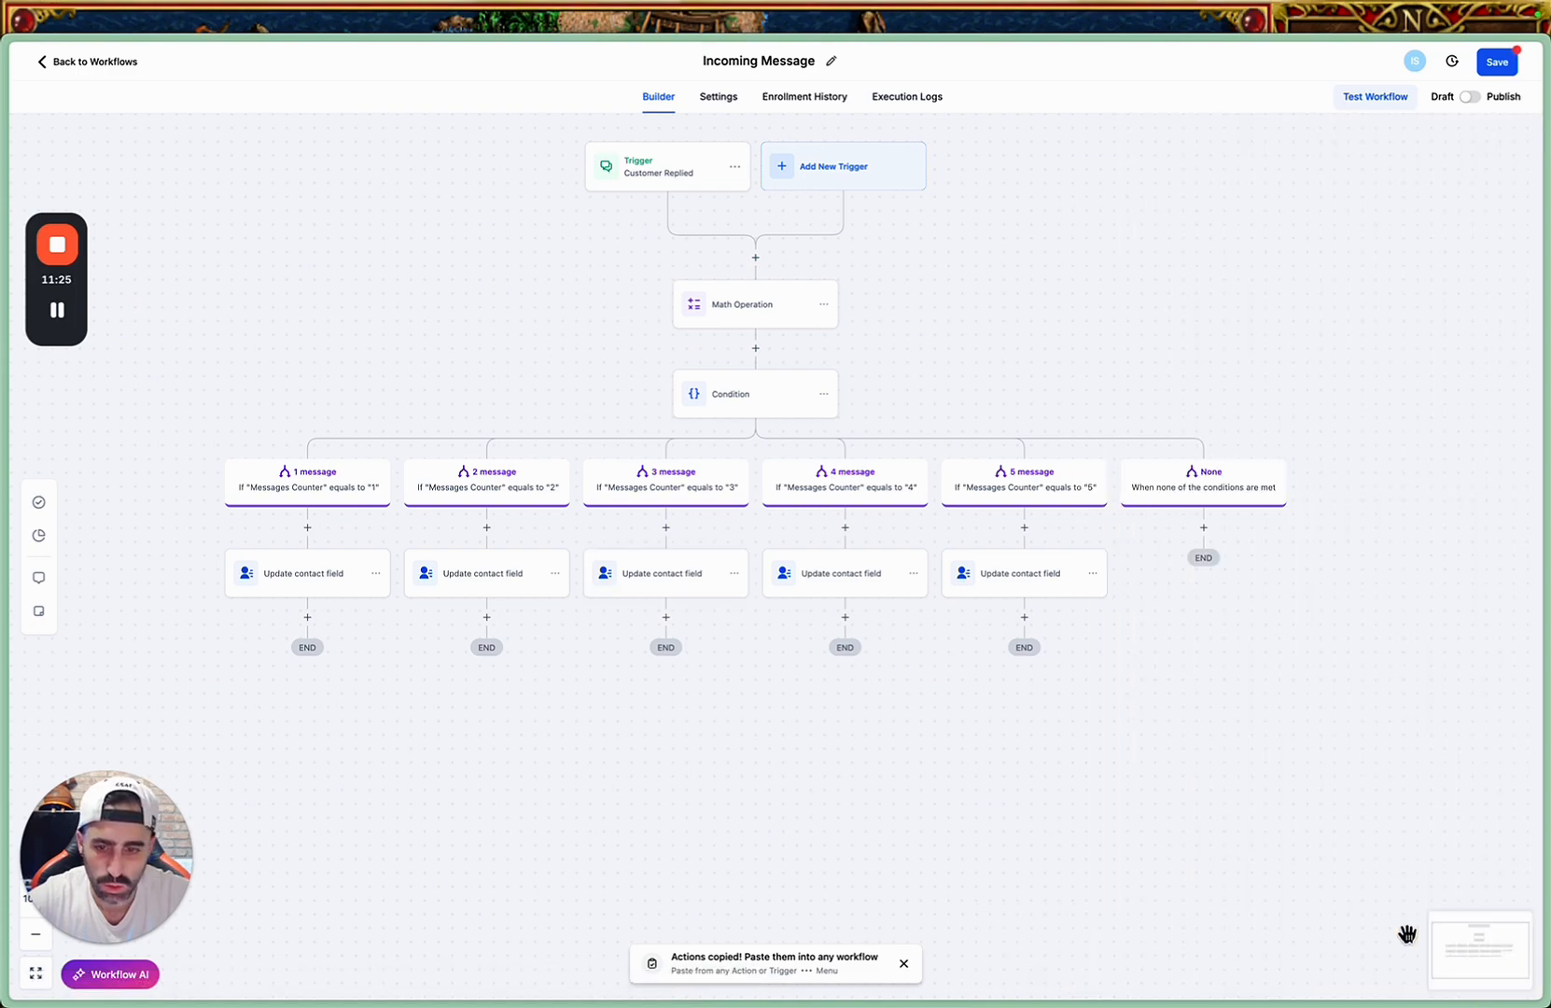
Make the "4 message" branch's action update "Fourth User Message - To Make" with {{message.body}} and save it.
click(852, 581)
click(1249, 353)
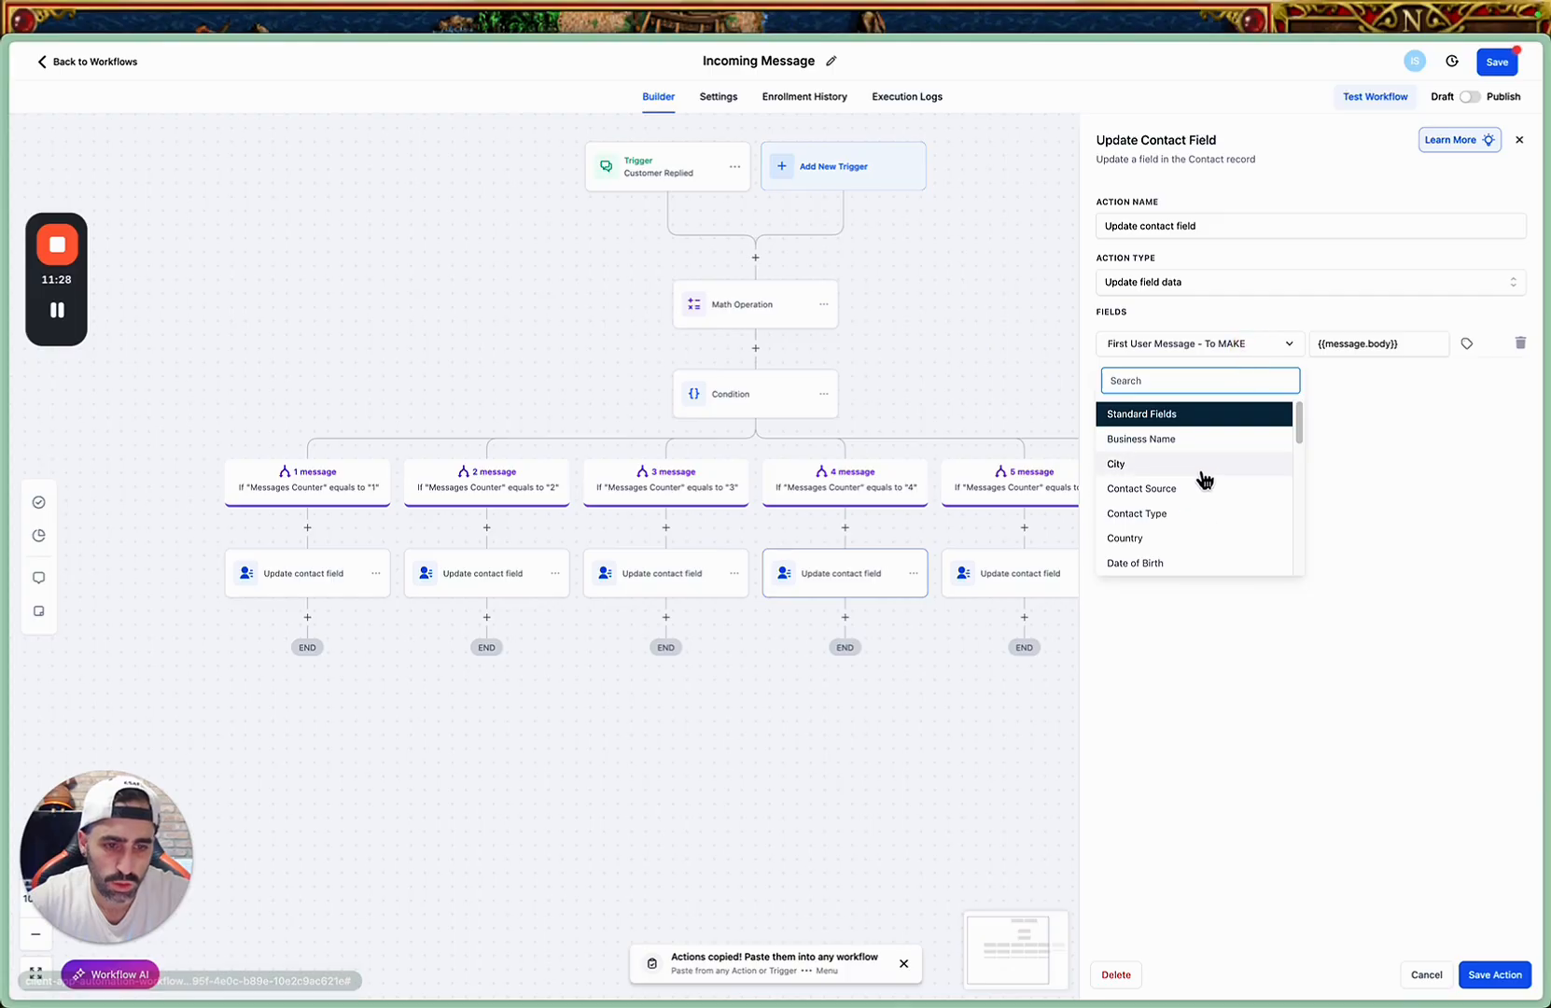
scroll(1204, 479, down, 10)
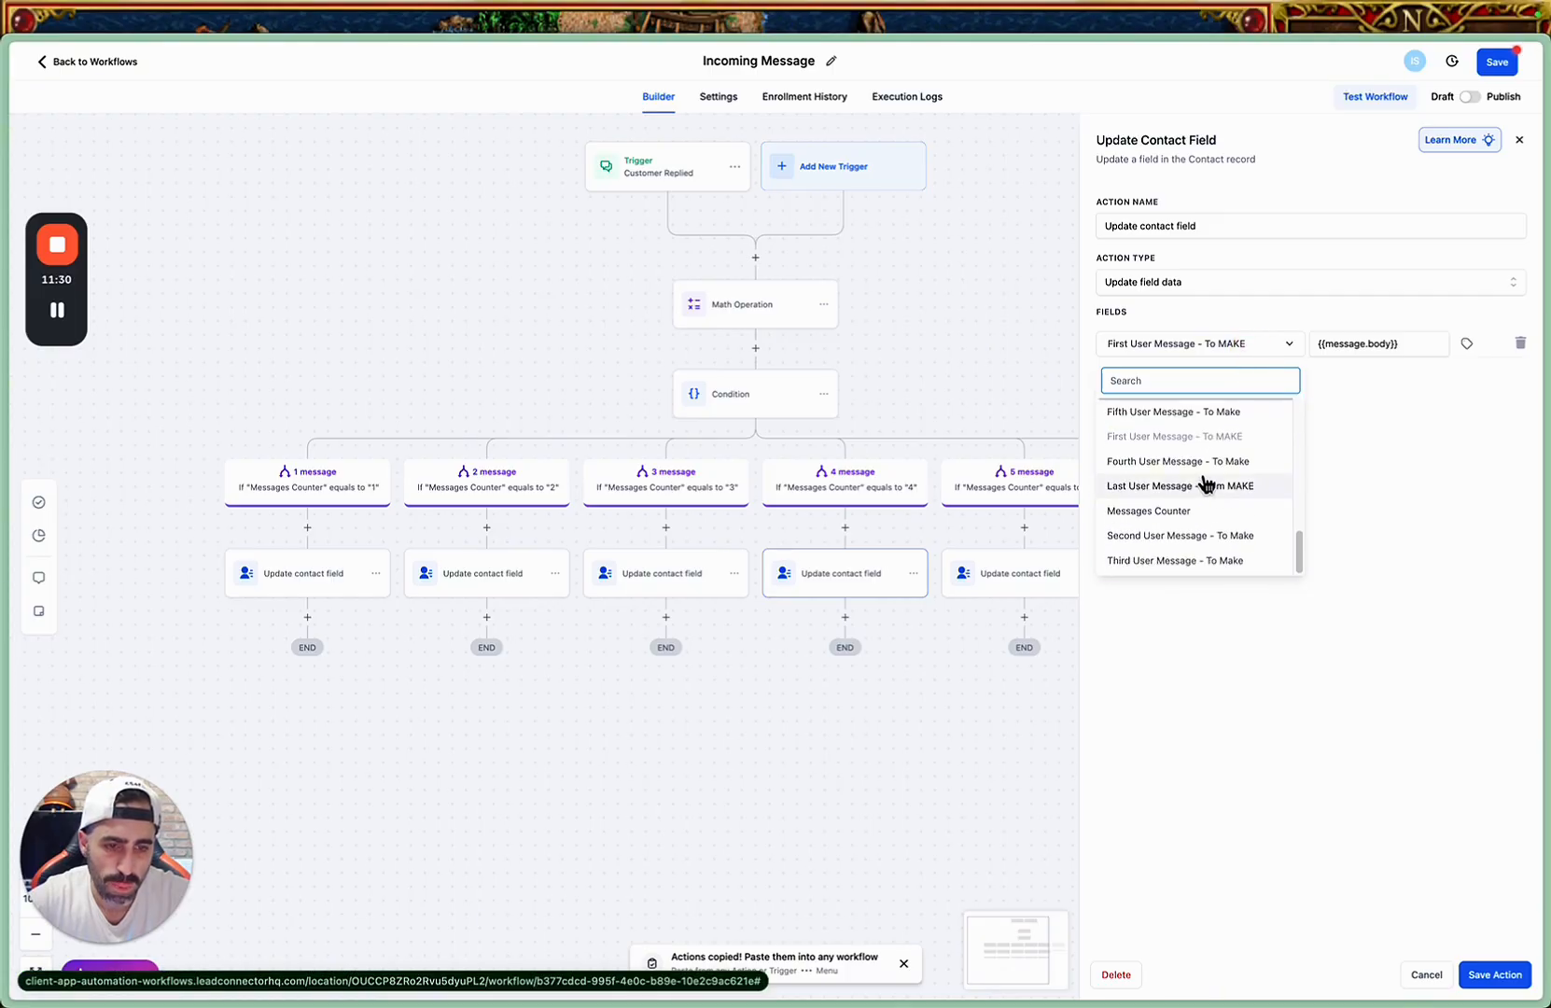
click(1190, 461)
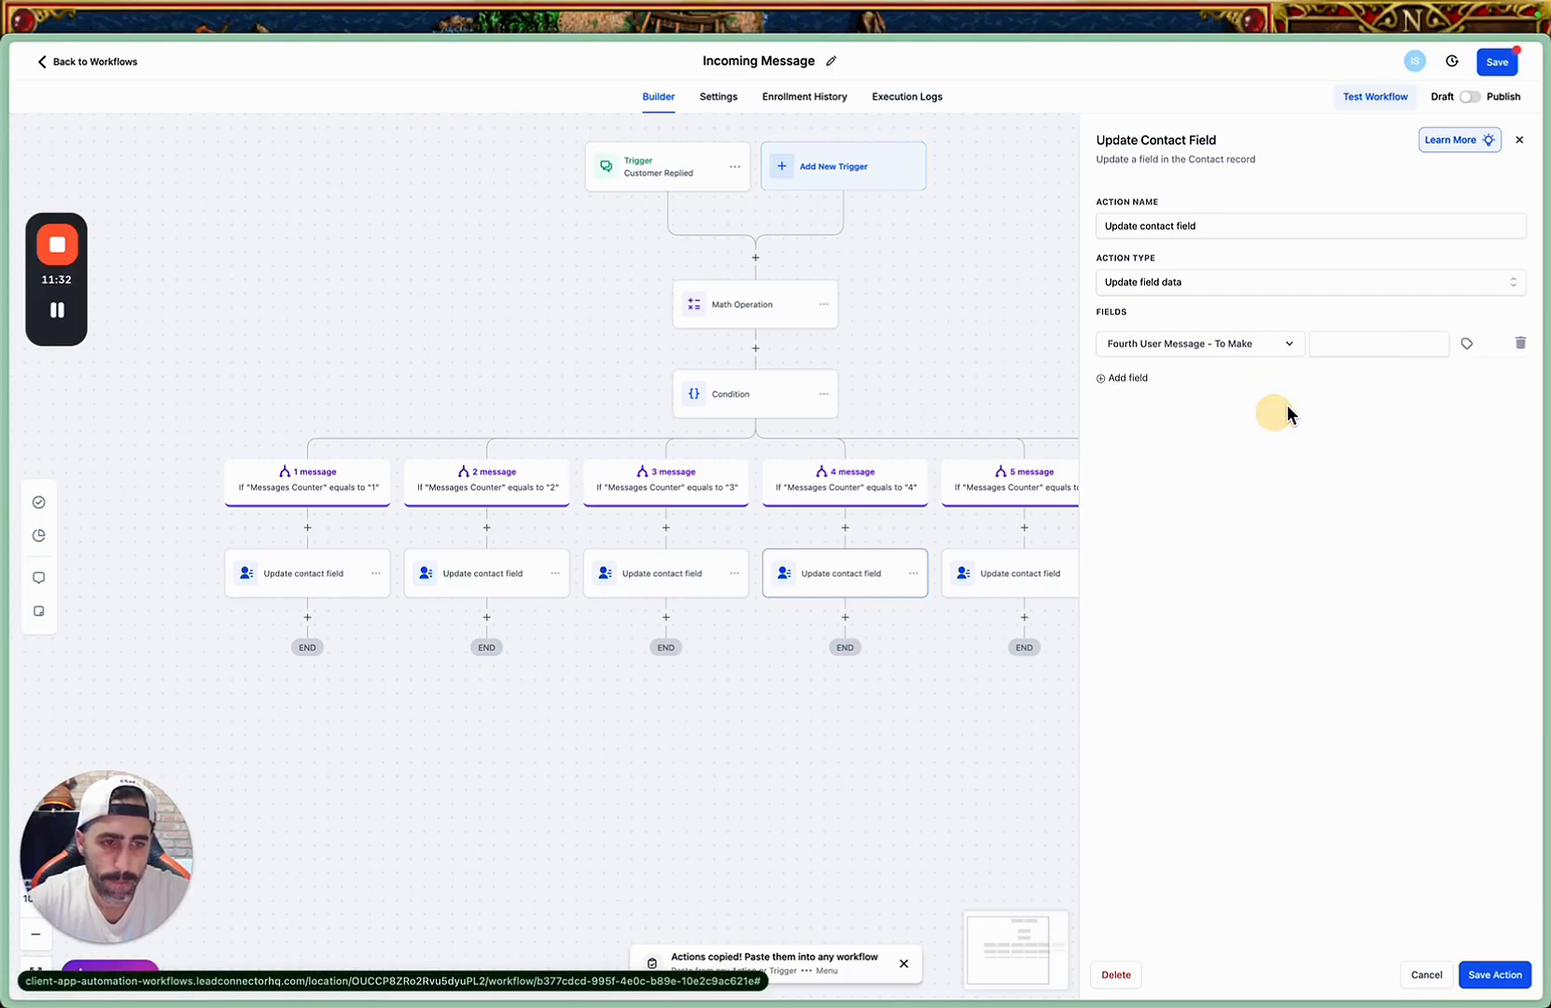
click(1371, 343)
click(1480, 978)
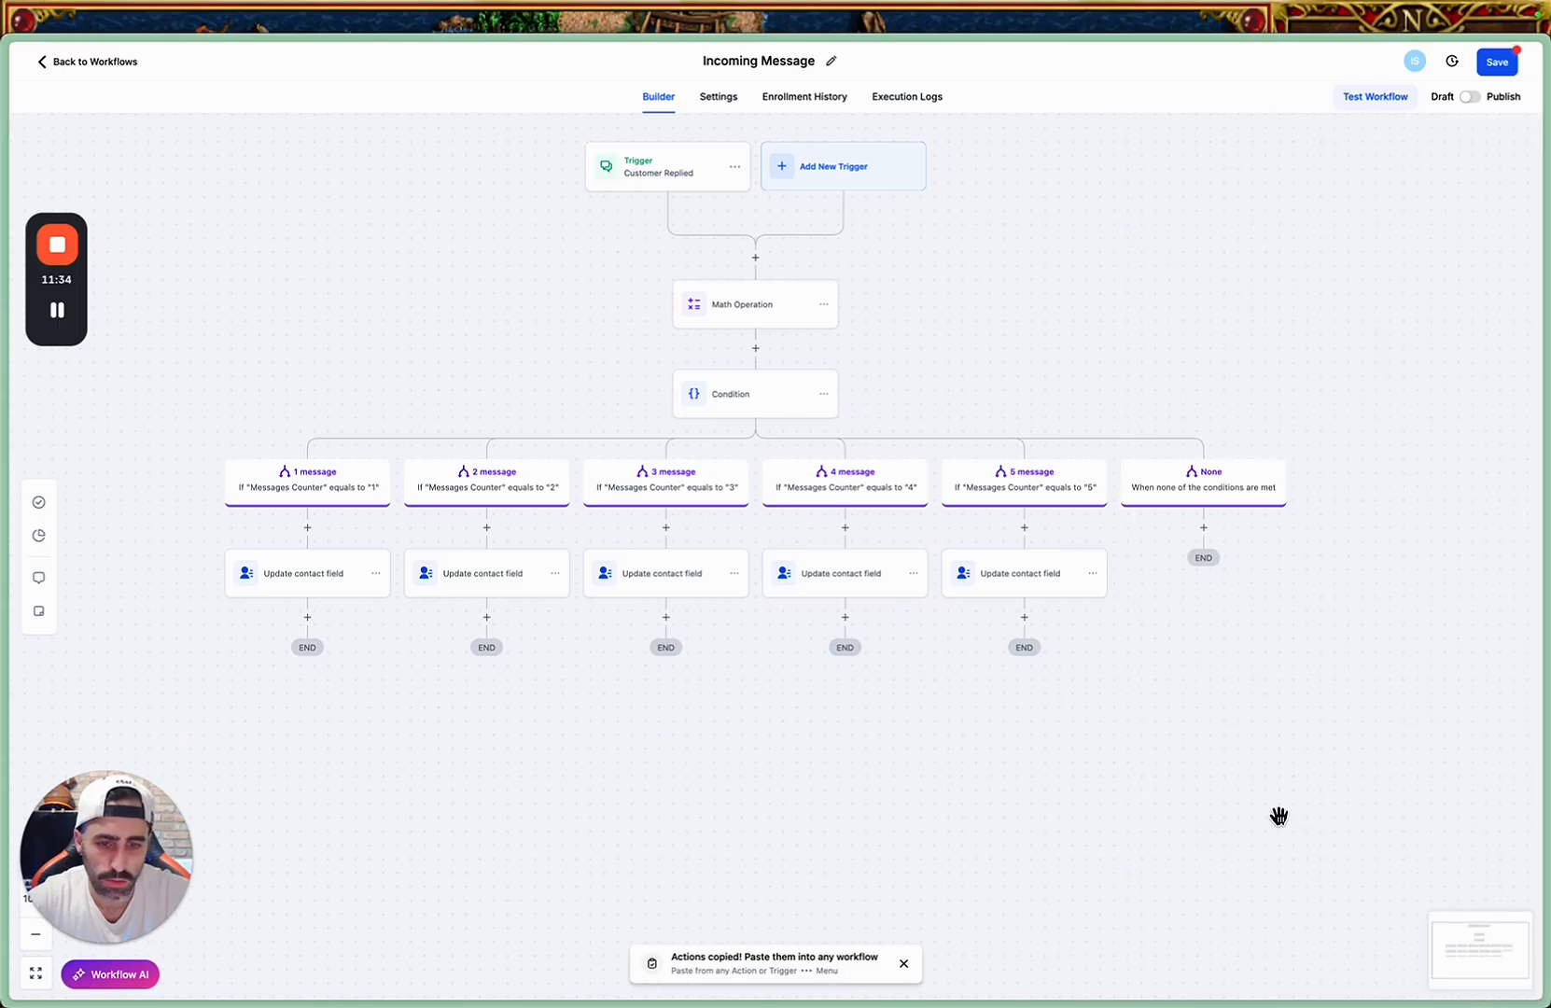
Make the "5 message" branch's action update "Fifth User Message - To Make" with {{message.body}}, then save the action and the workflow.
click(999, 573)
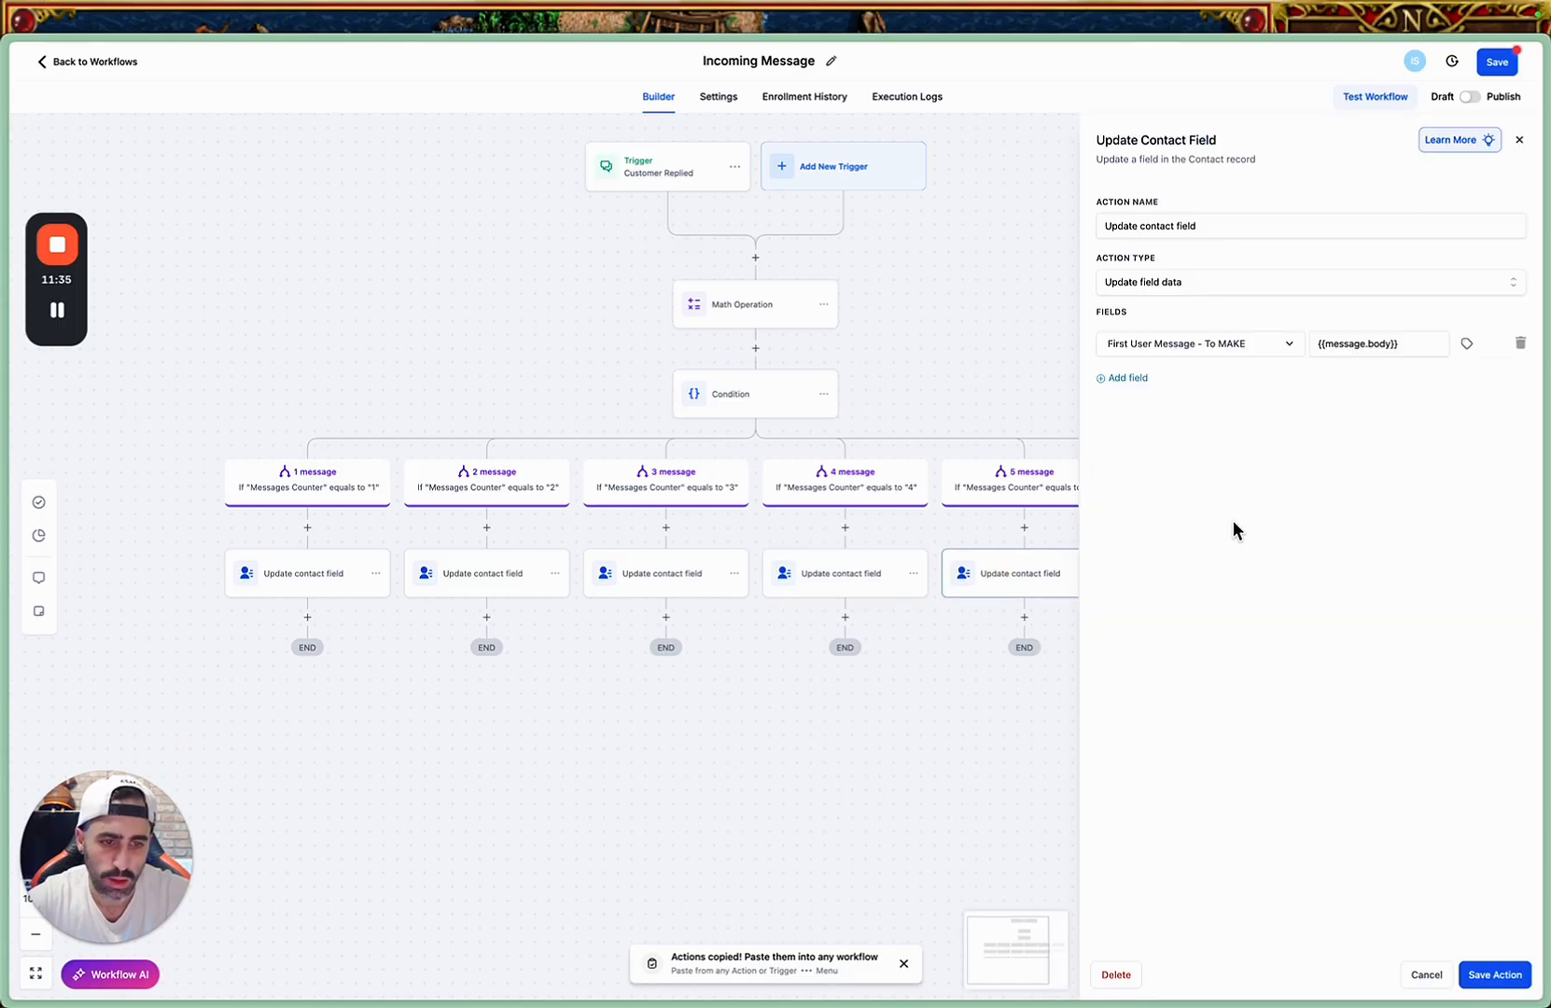
click(1226, 347)
scroll(1185, 504, down, 5)
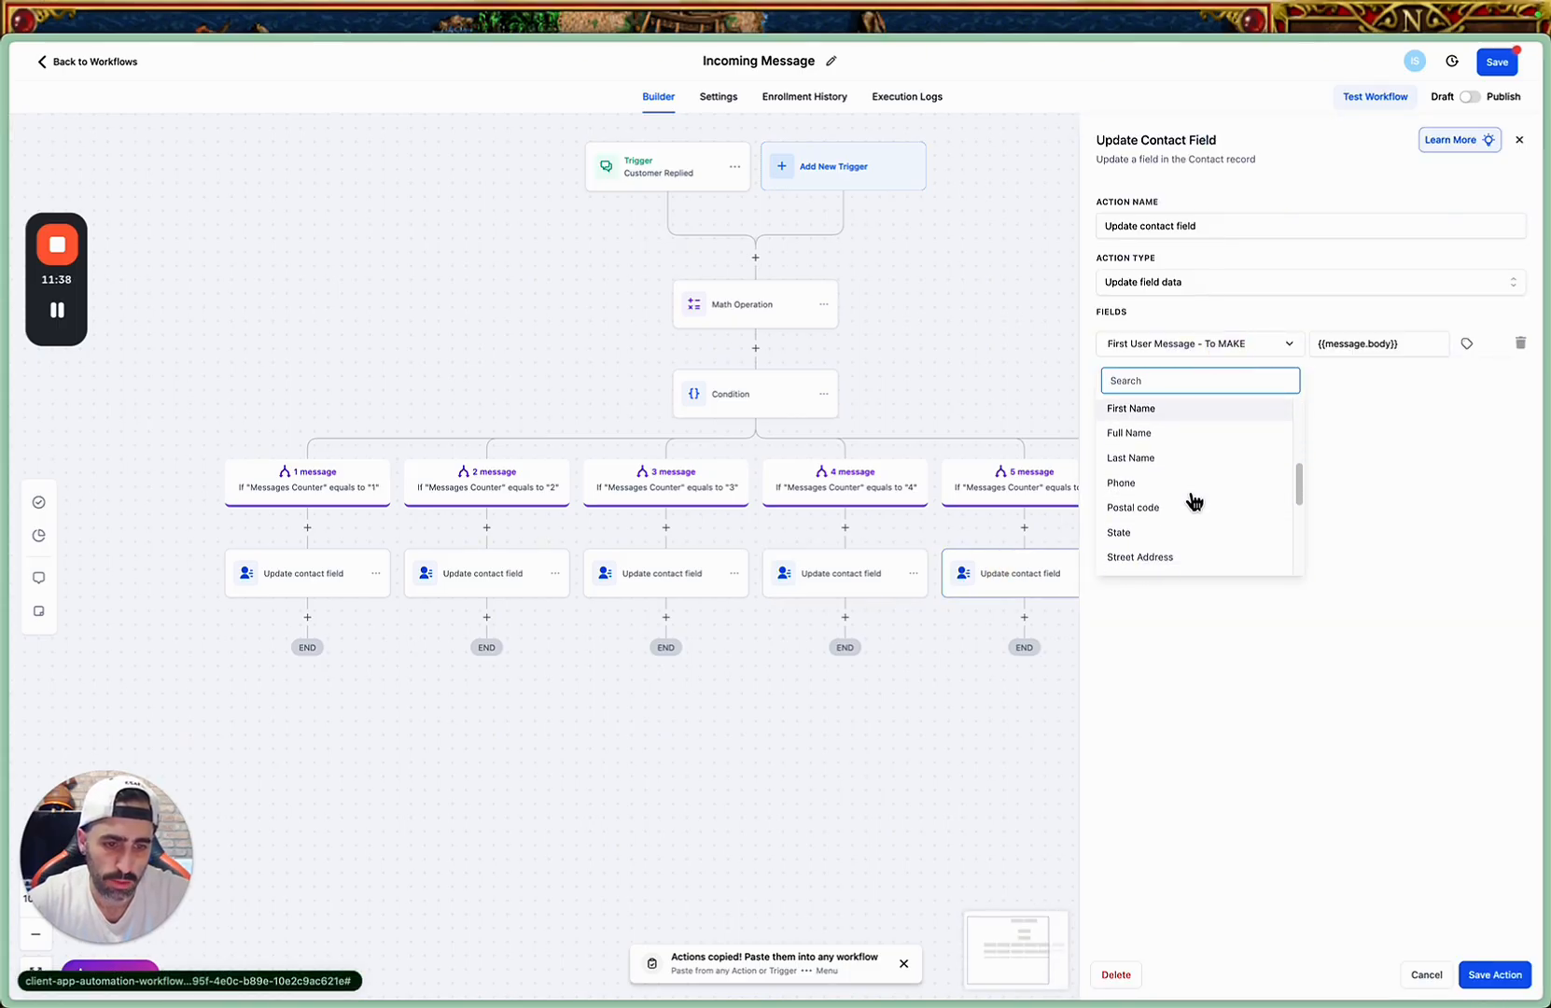
scroll(1195, 501, down, 5)
click(1191, 434)
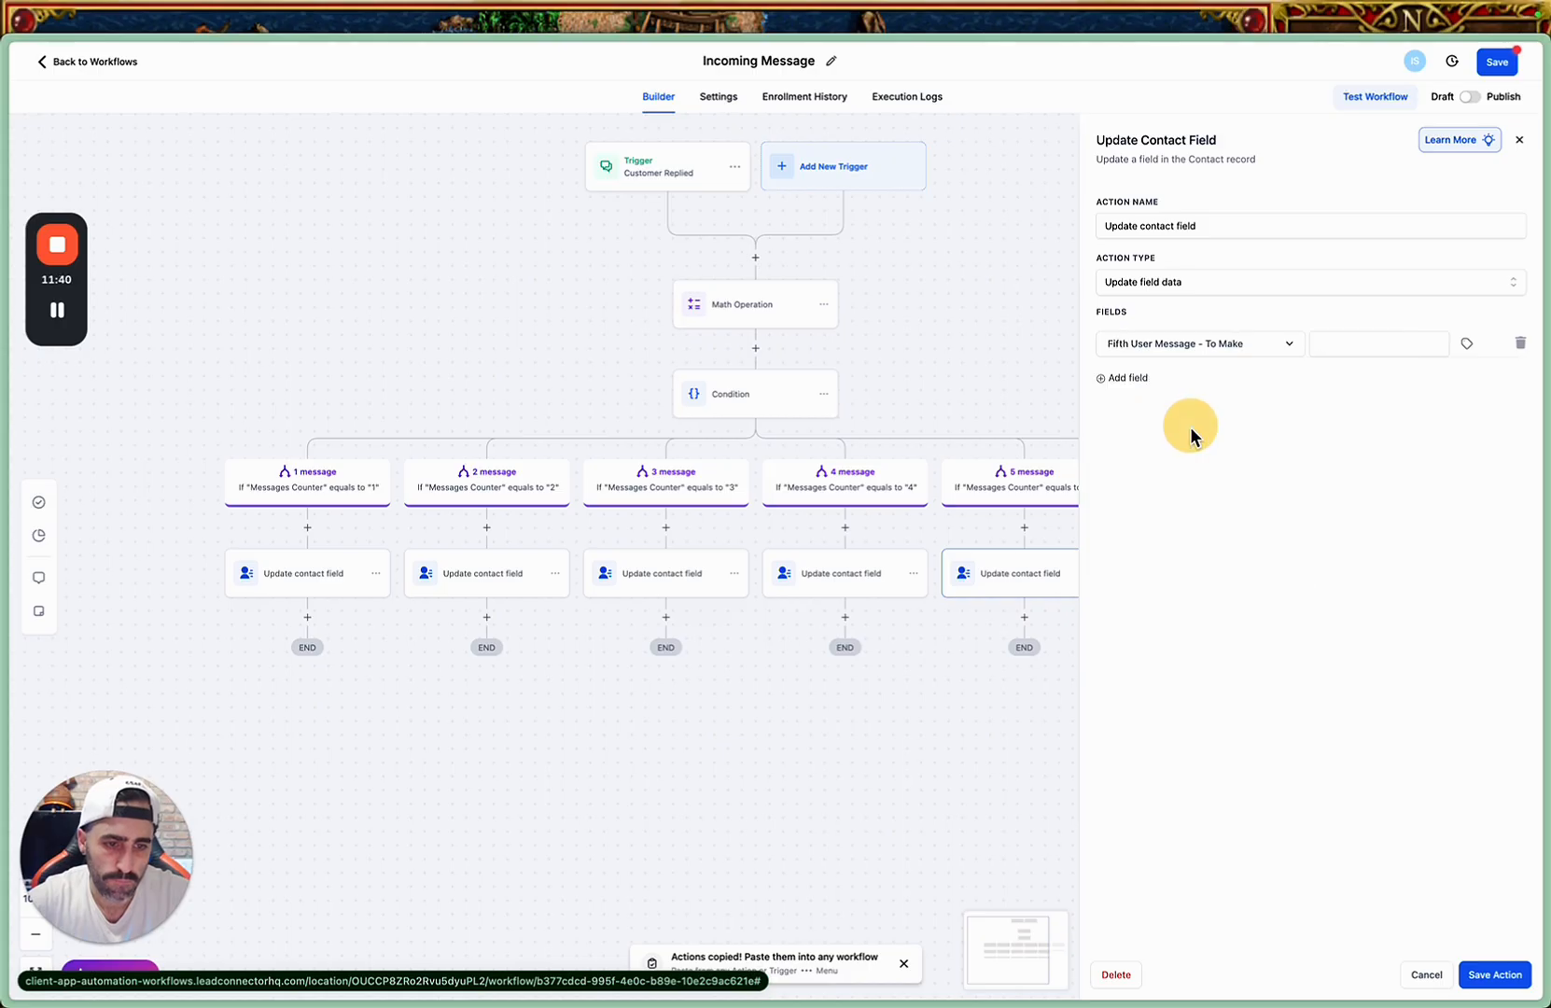
click(1372, 342)
click(1370, 381)
click(1493, 976)
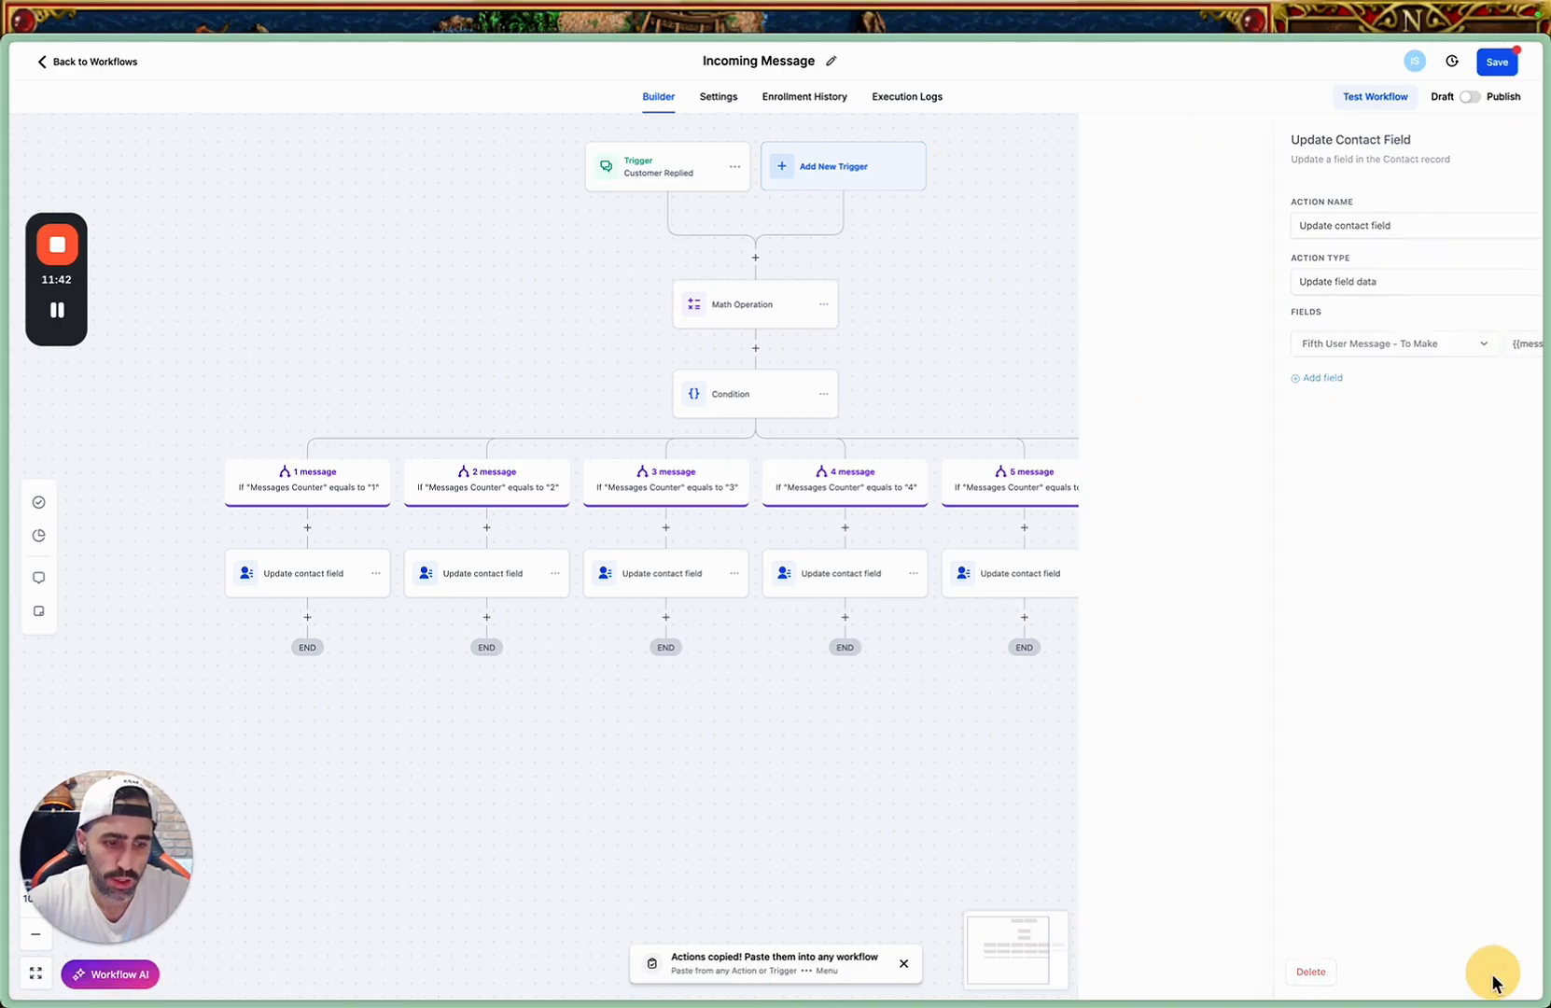
click(1495, 63)
mouse_move(316, 631)
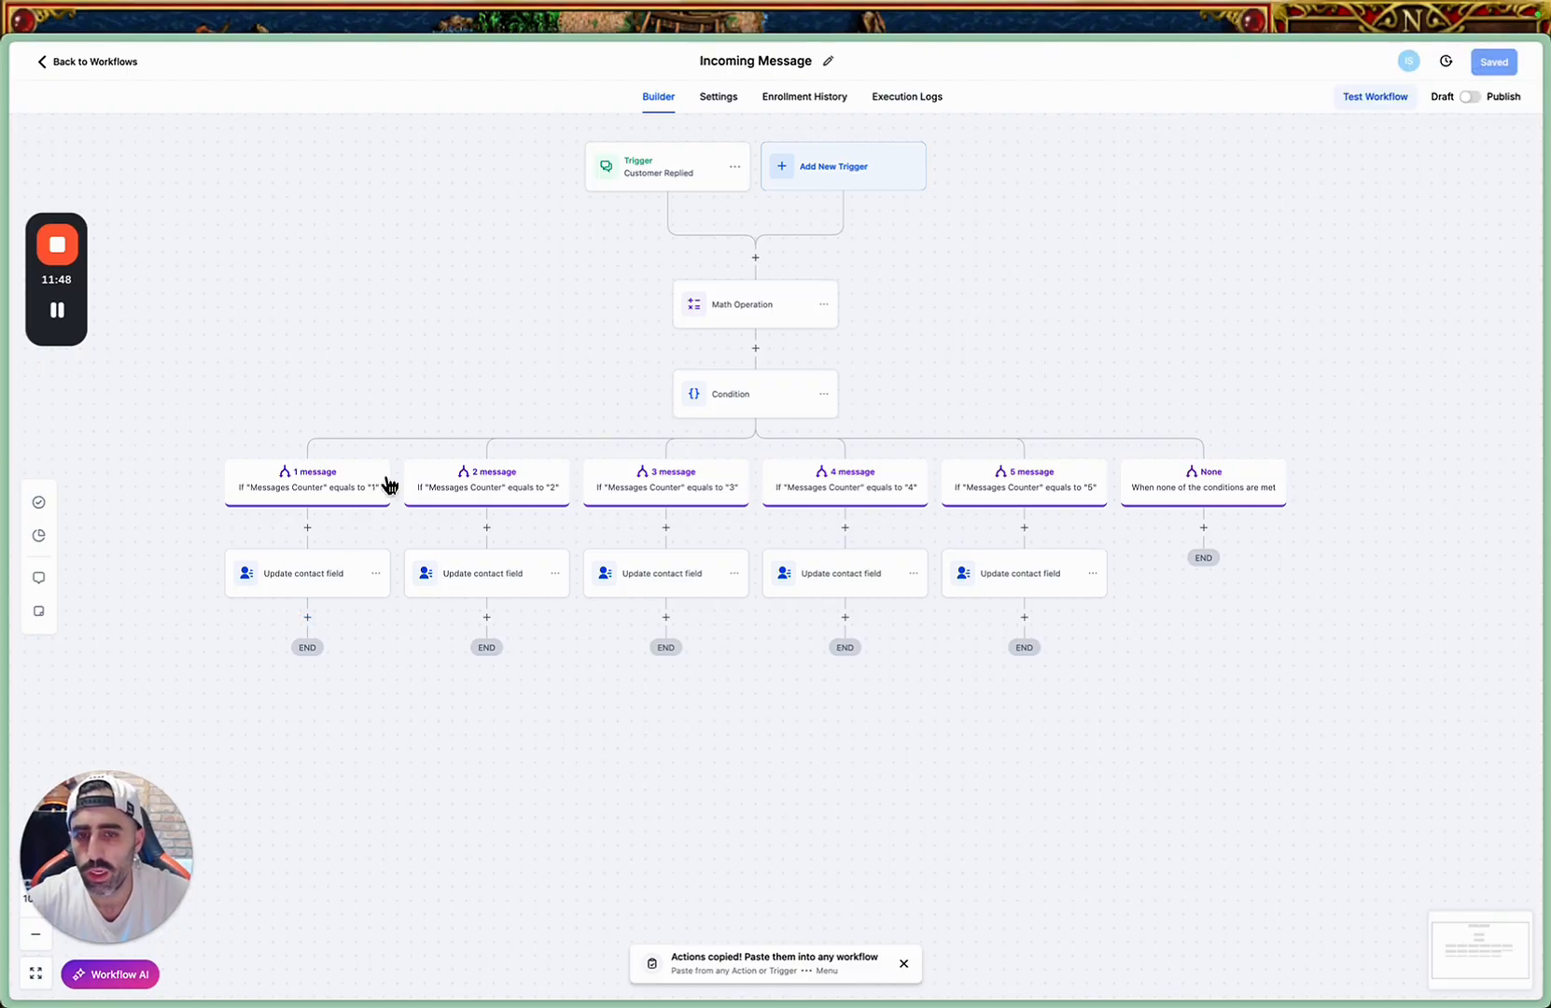
Leave the Incoming Message workflow and return to the workflow list.
click(116, 63)
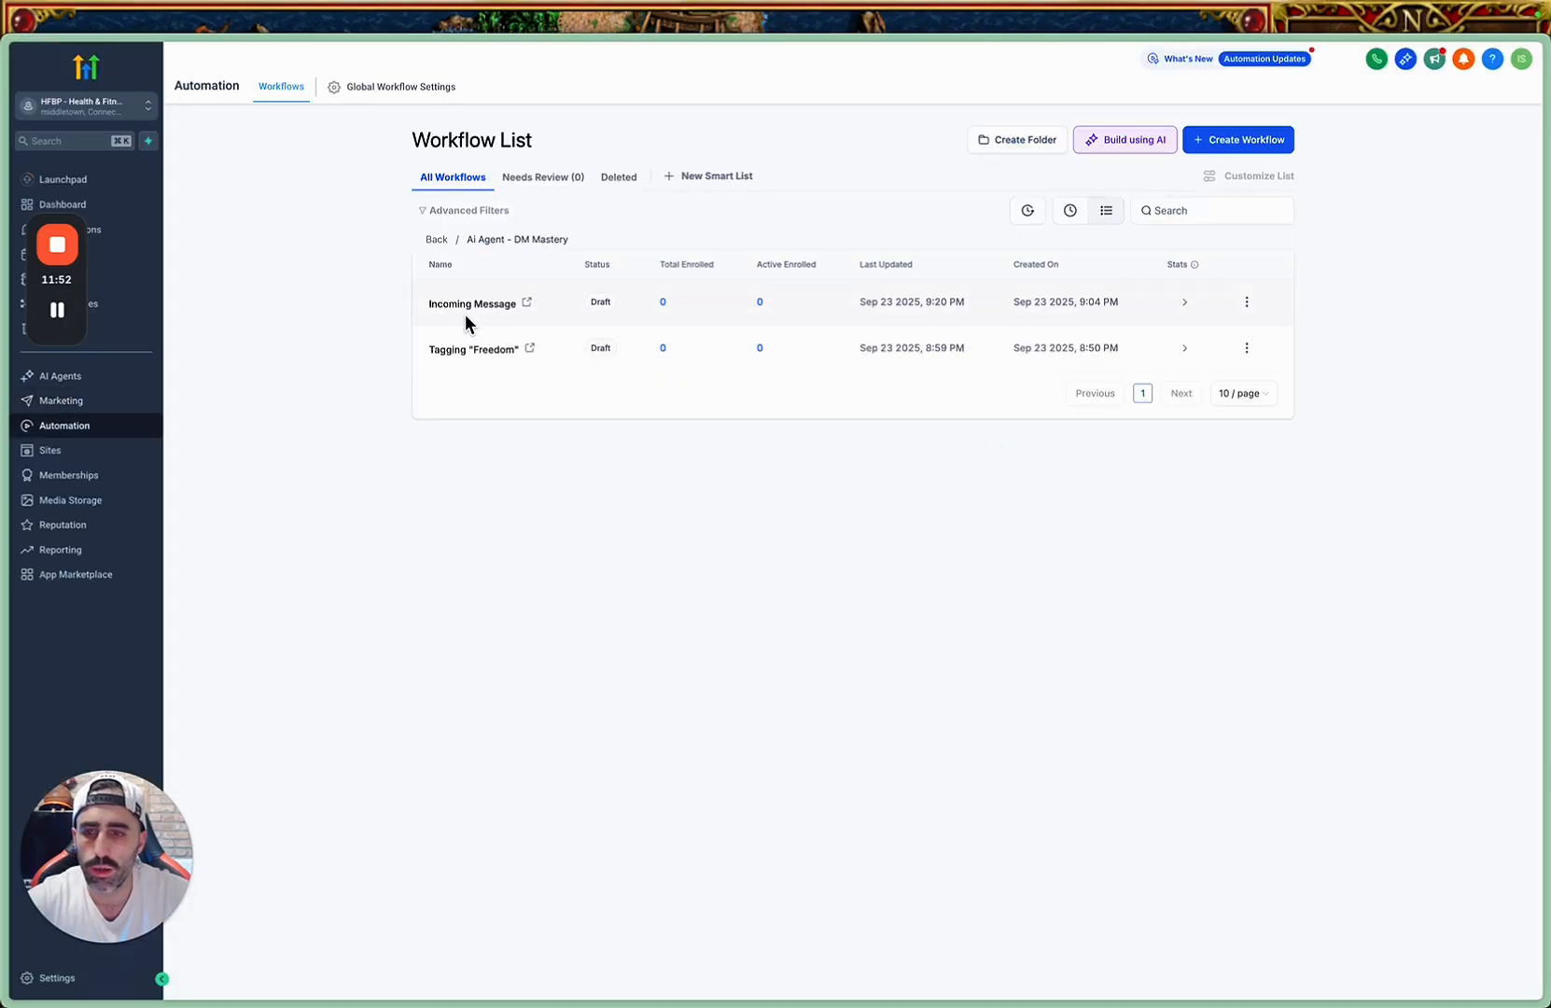
mouse_move(41, 261)
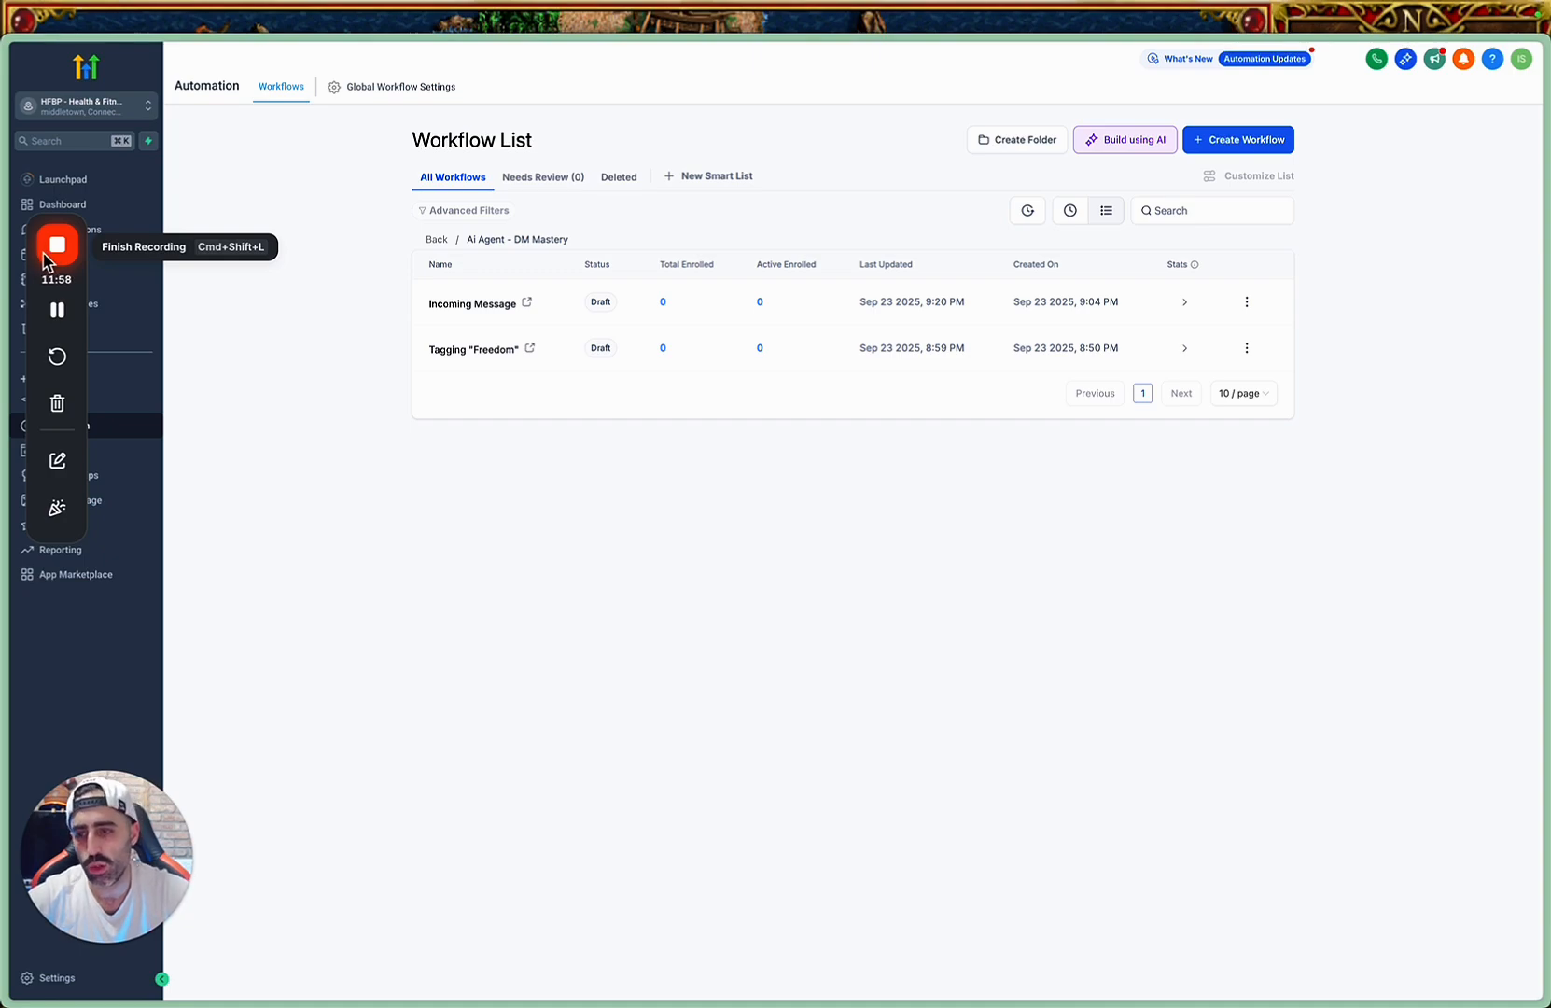
click(50, 252)
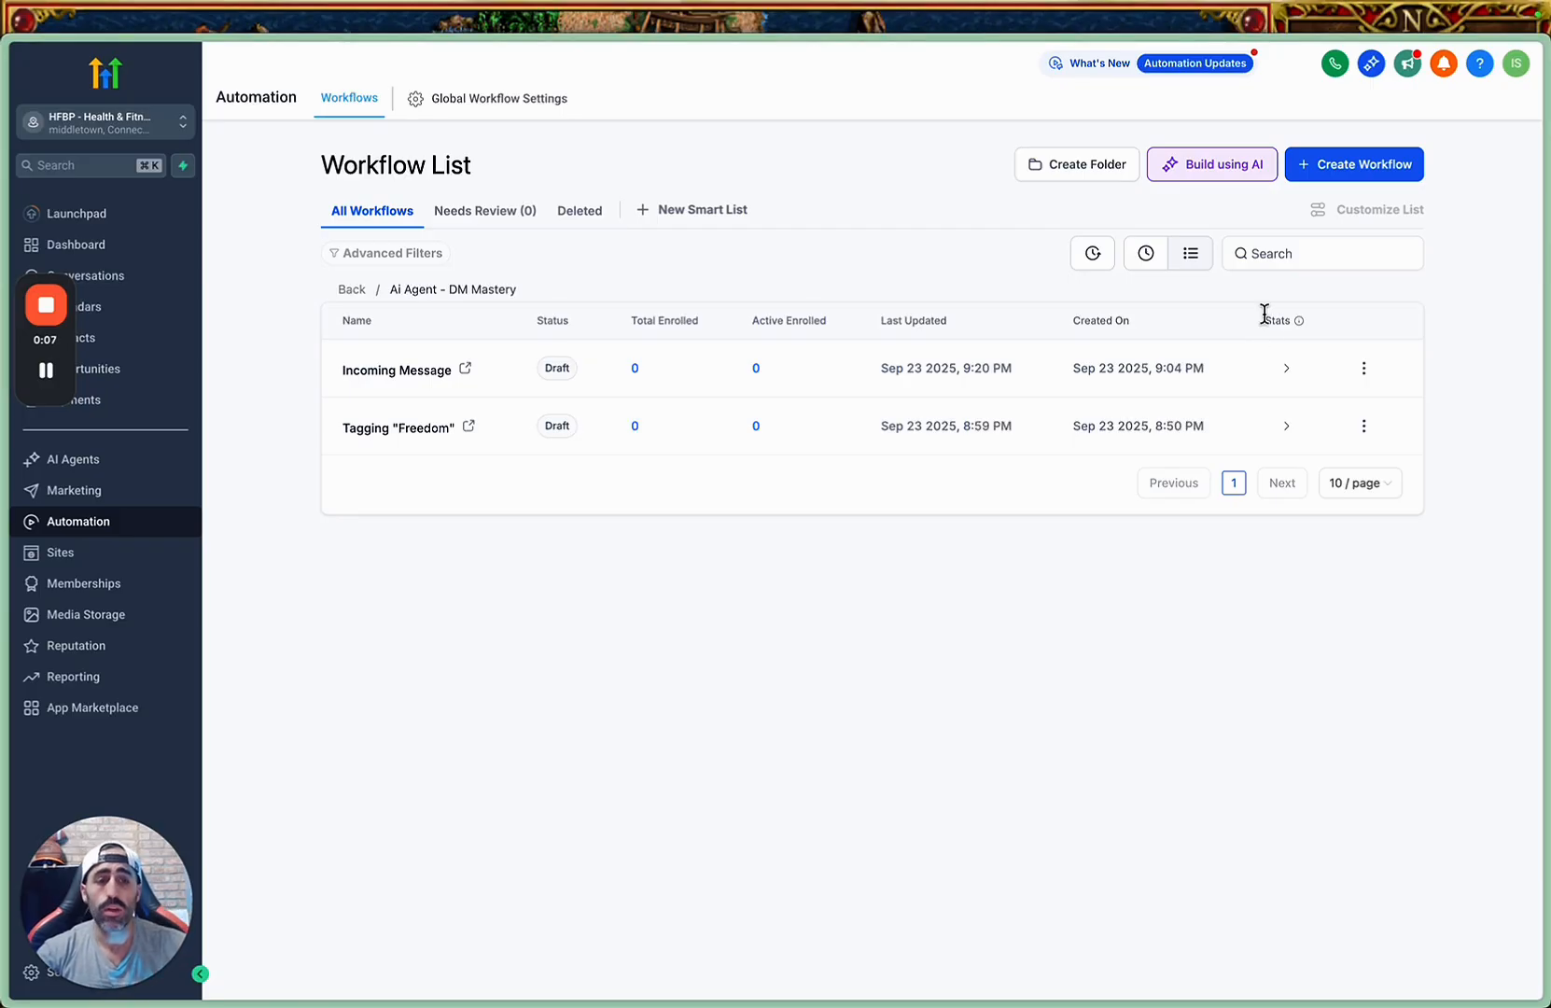
Create a new workflow from scratch in the Ai Agent - DM Mastery folder and name it "Sending Webhook".
click(1351, 163)
click(1341, 214)
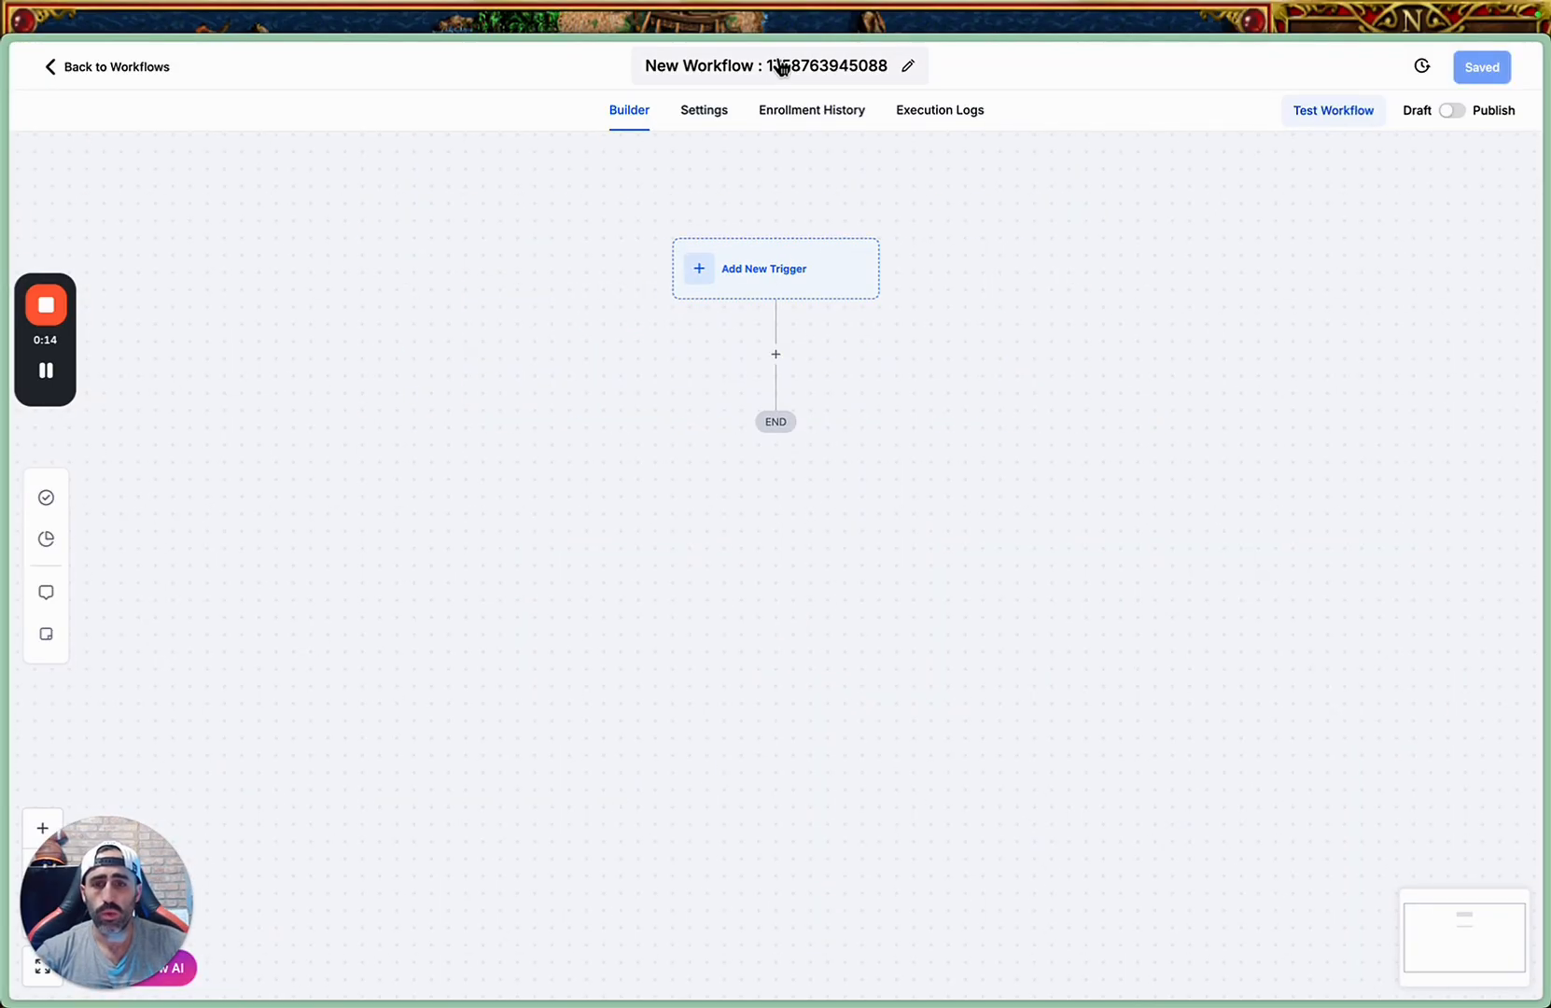
click(782, 68)
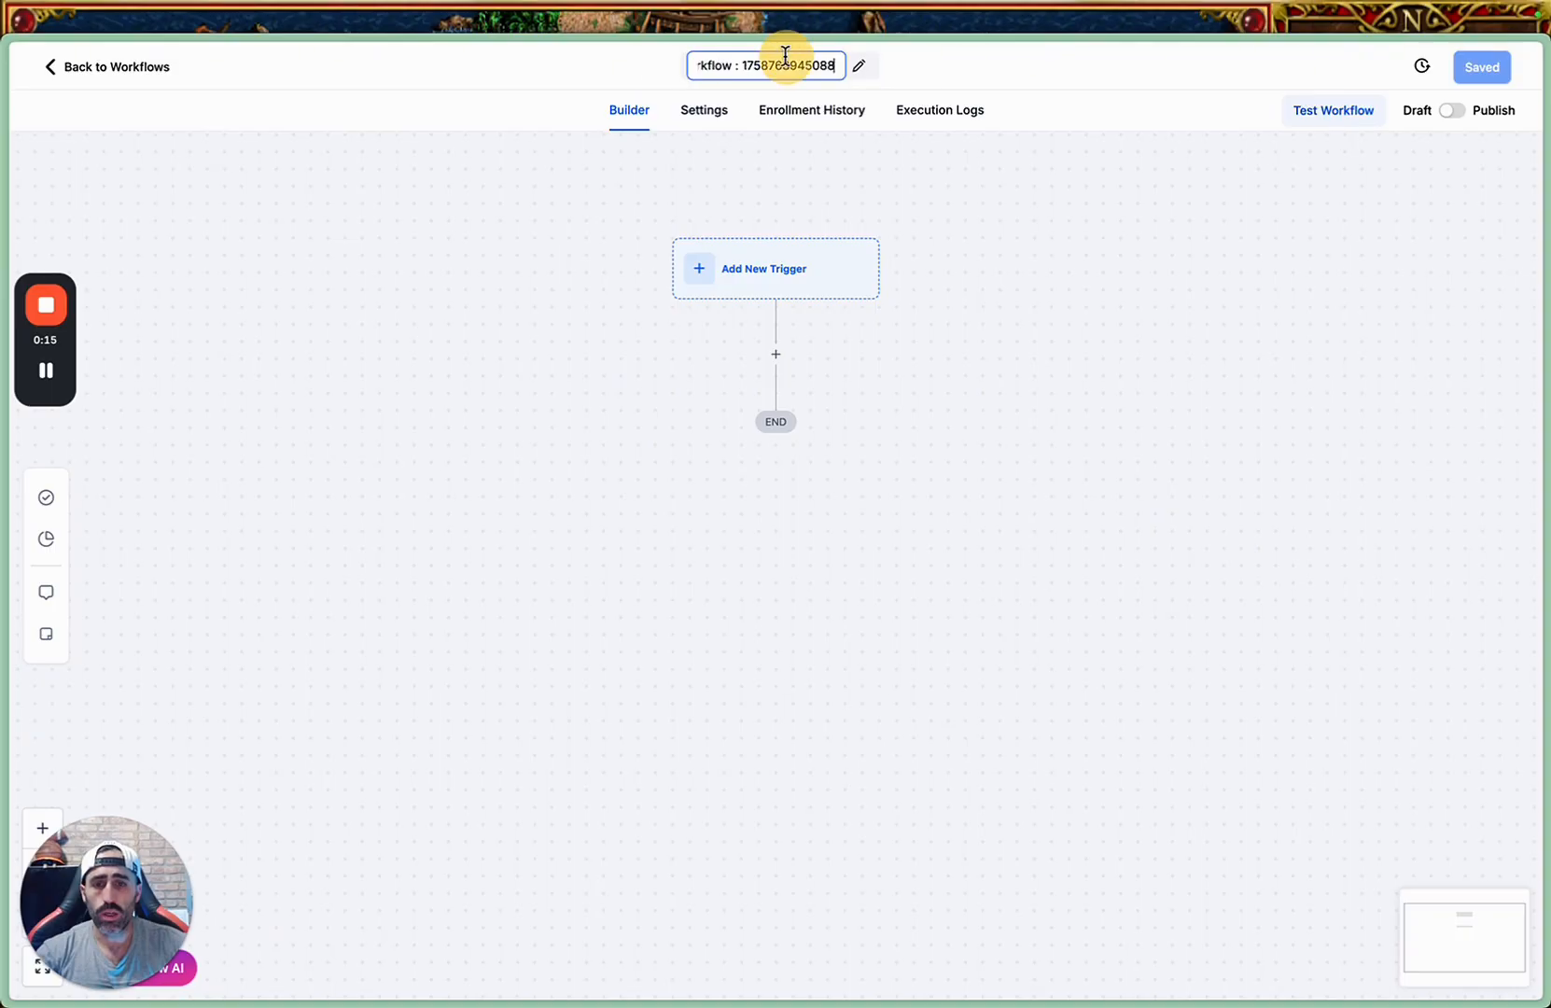
click(862, 65)
text(Sendin)
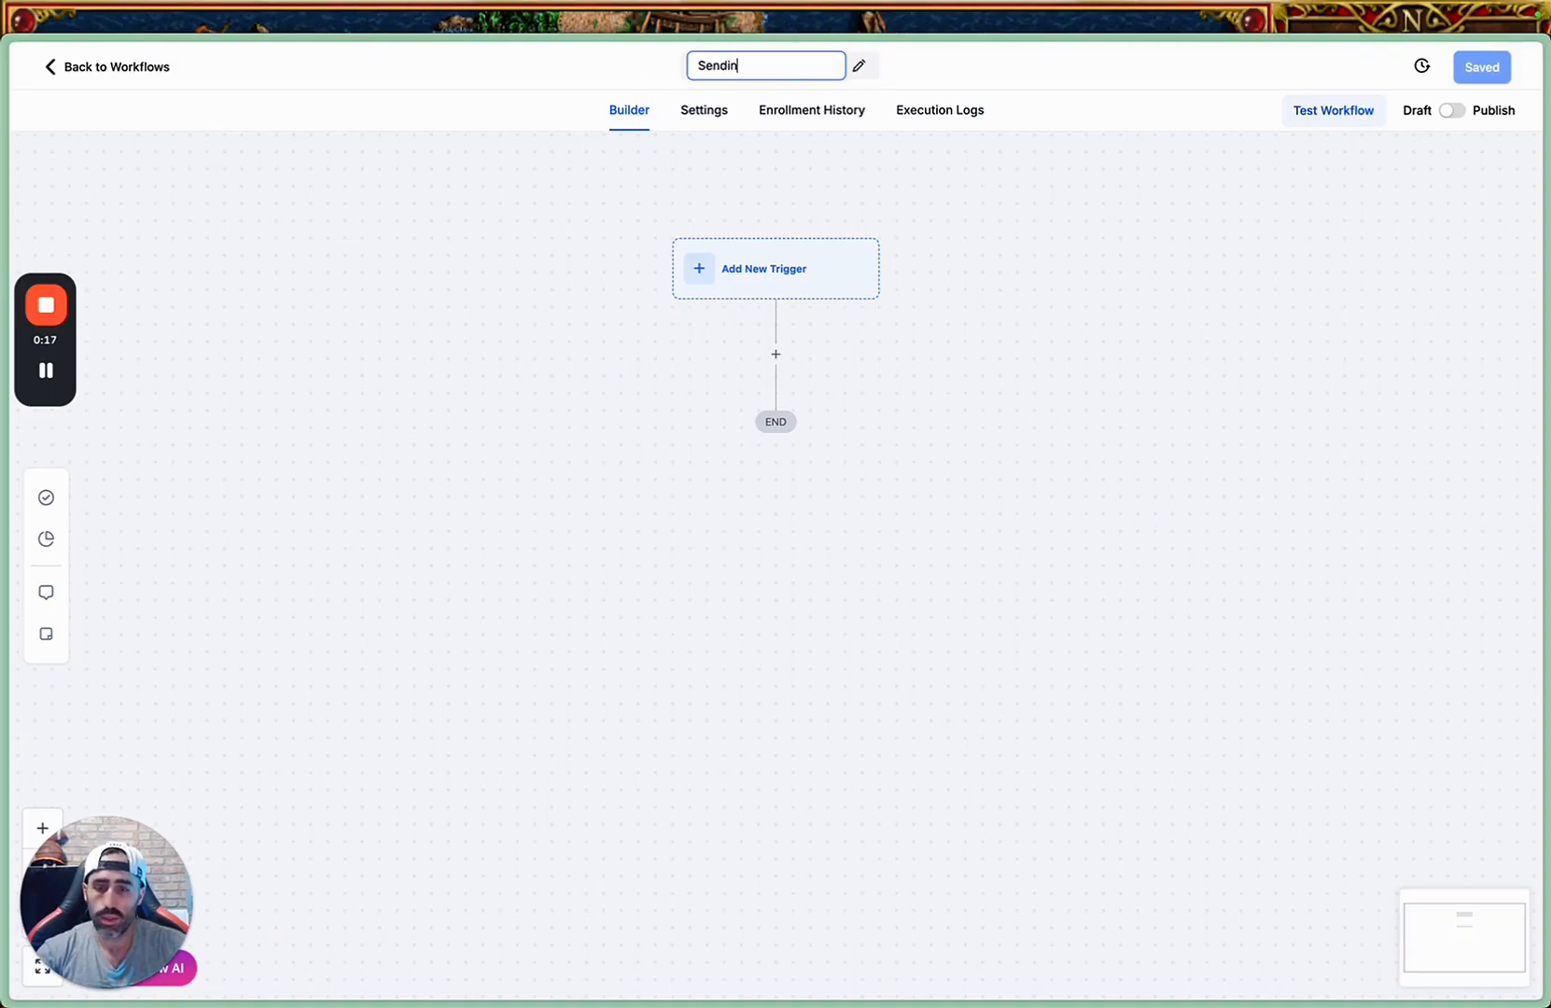
text(g Webhook)
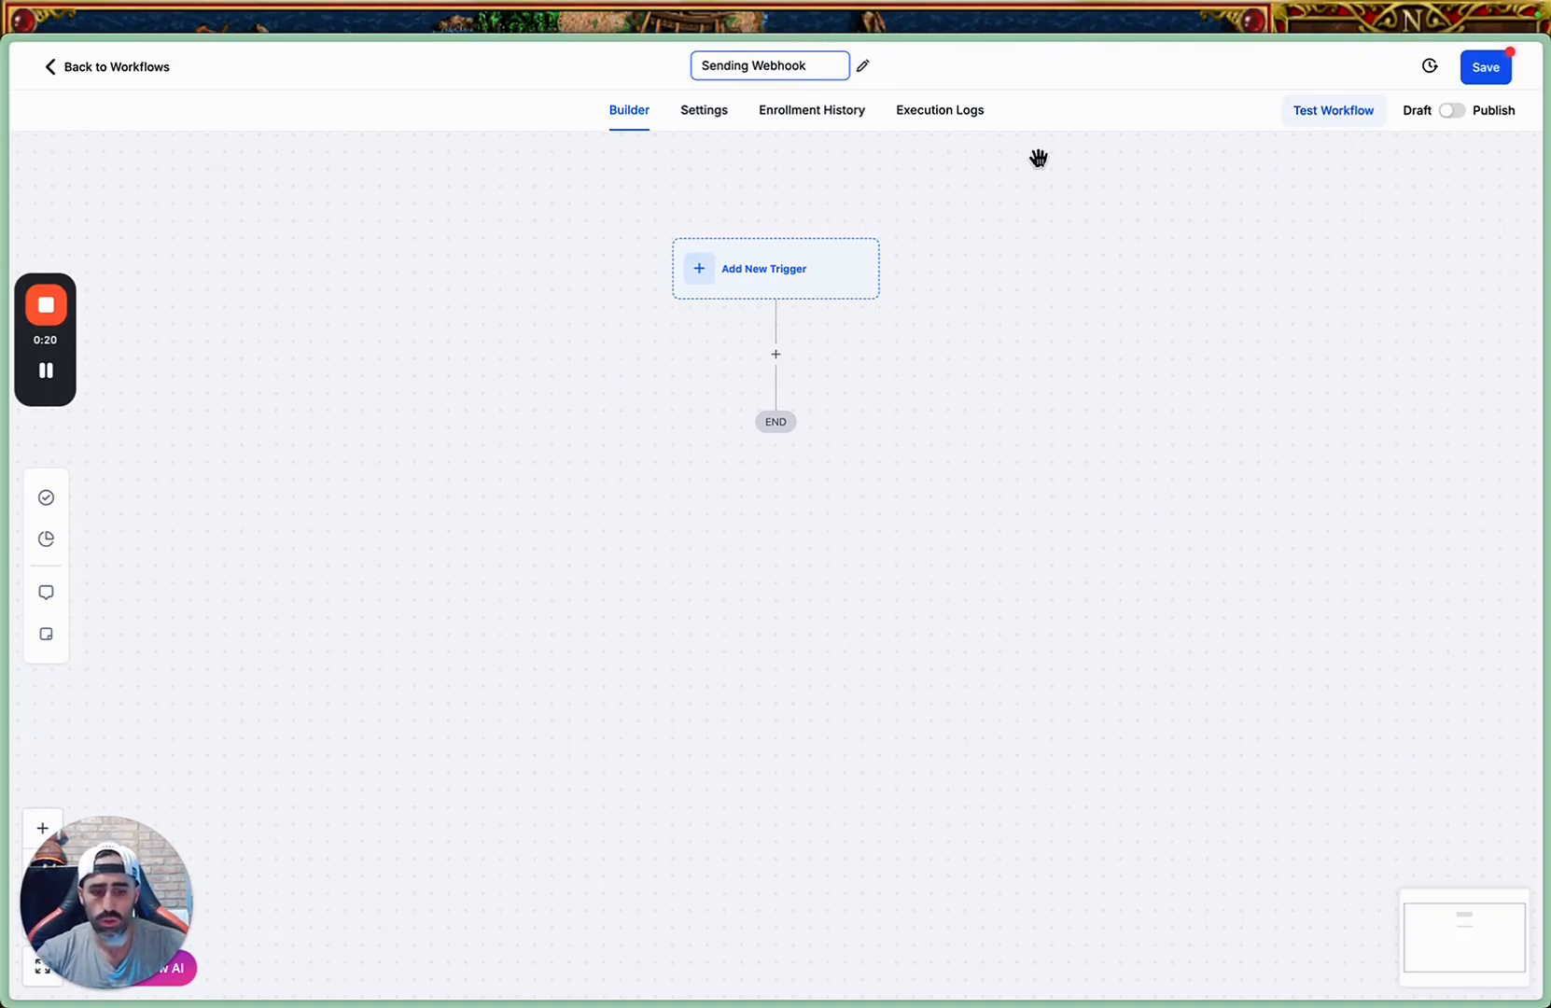
click(1038, 157)
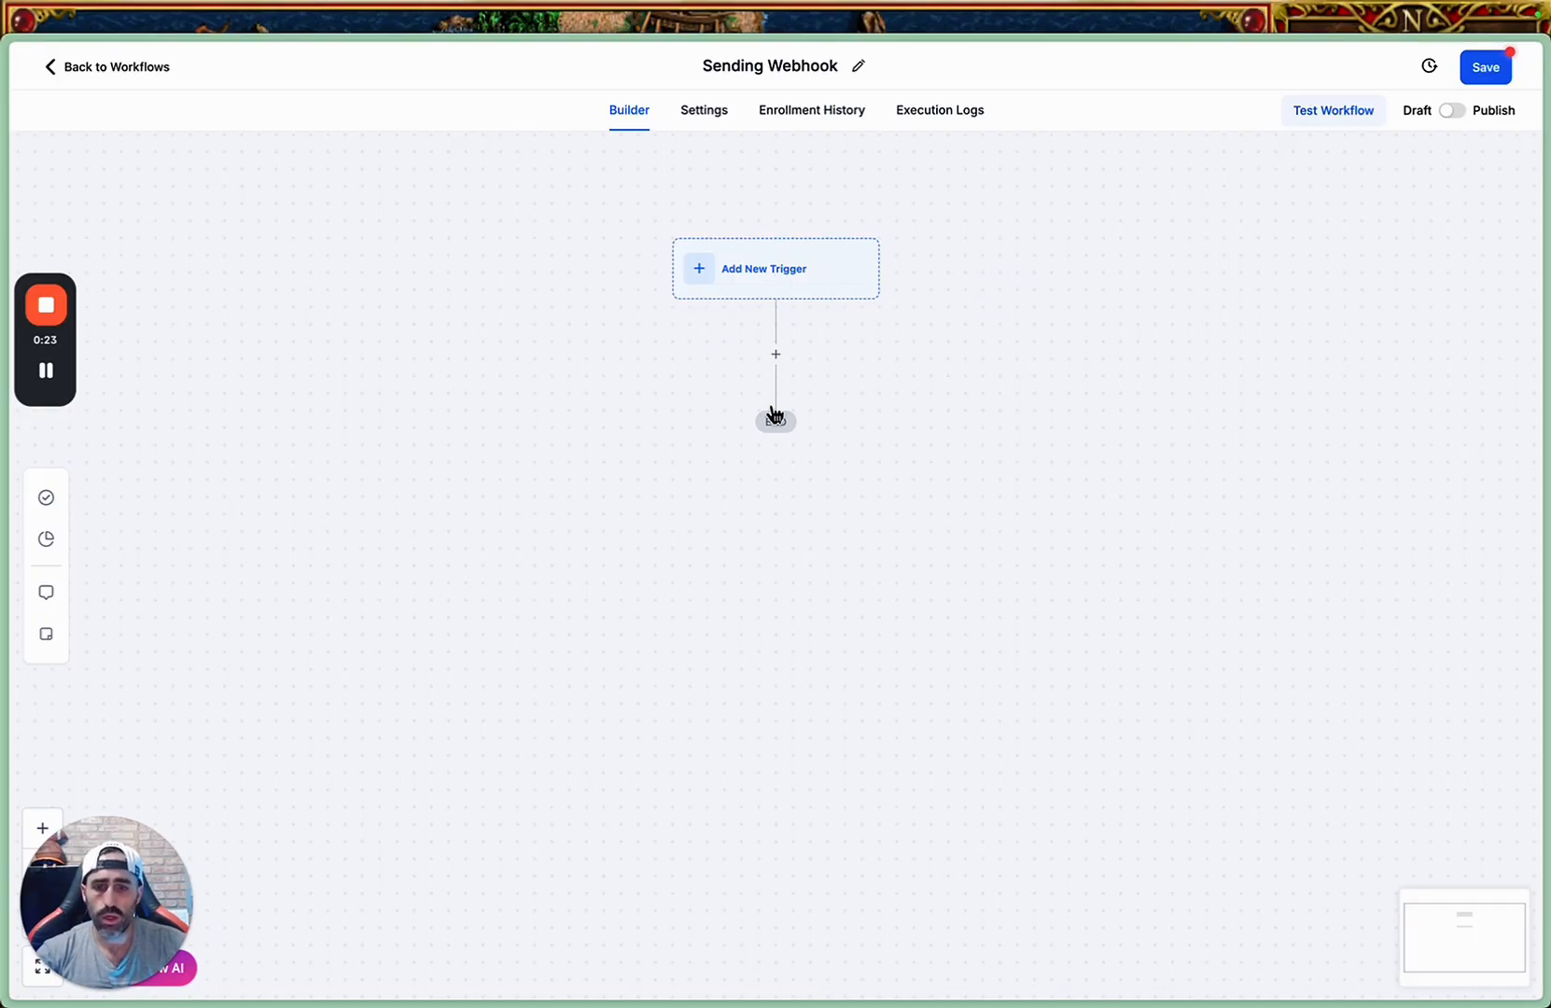
Add a Wait action with a time delay of 1 minute to the workflow and save the action.
click(776, 356)
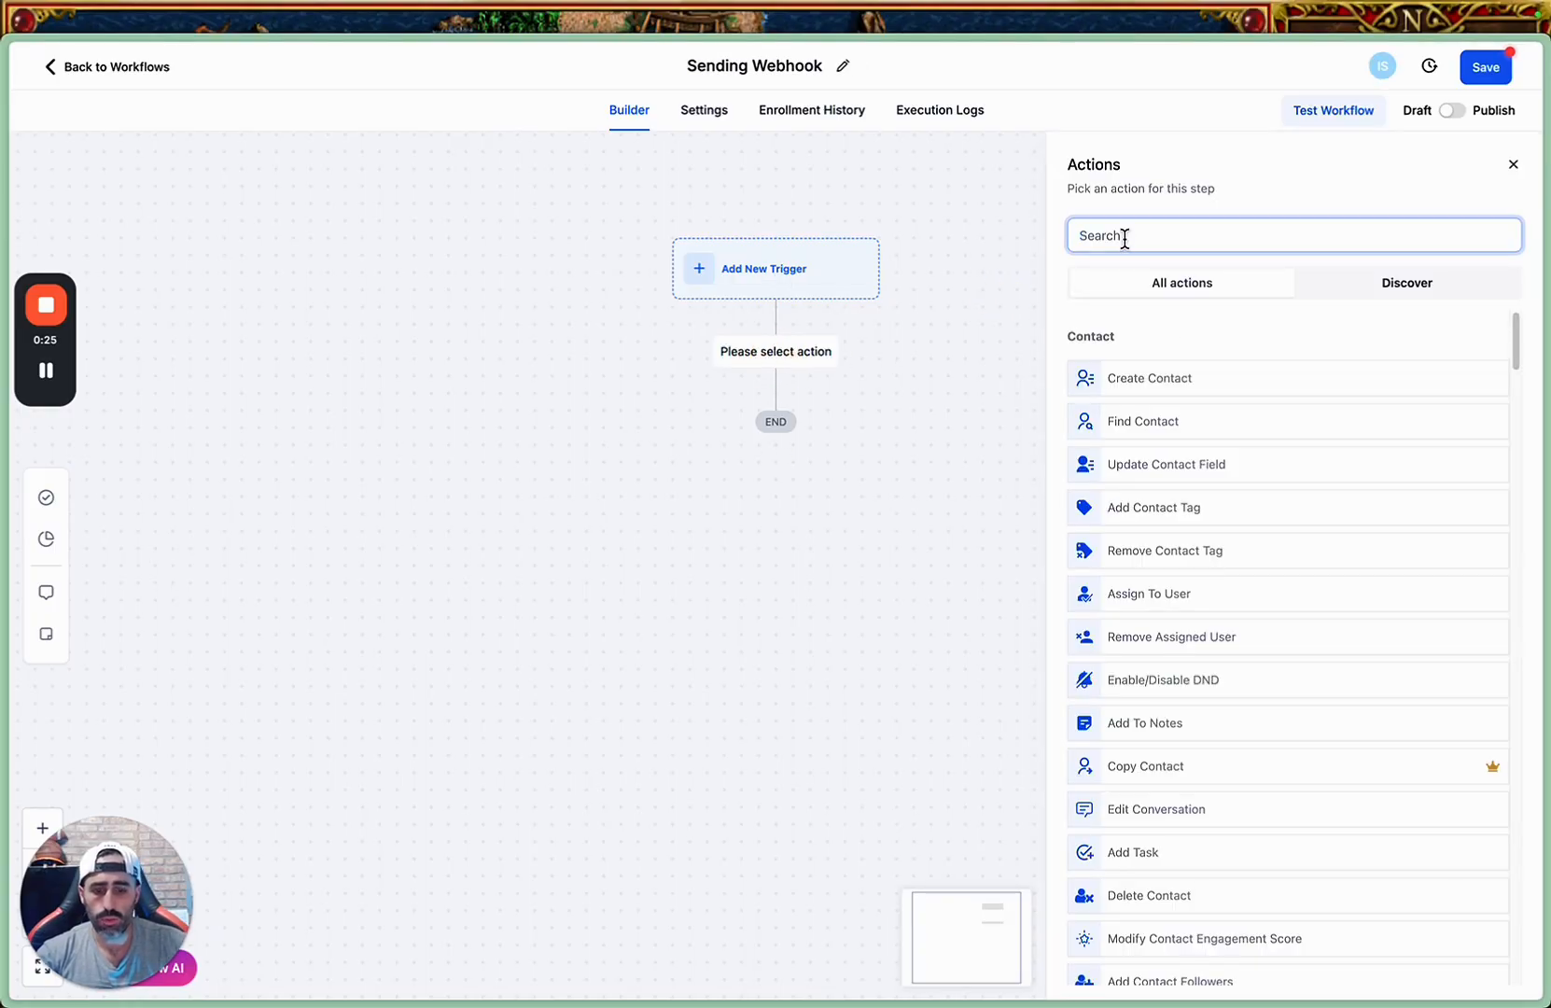
text(wait)
click(1142, 379)
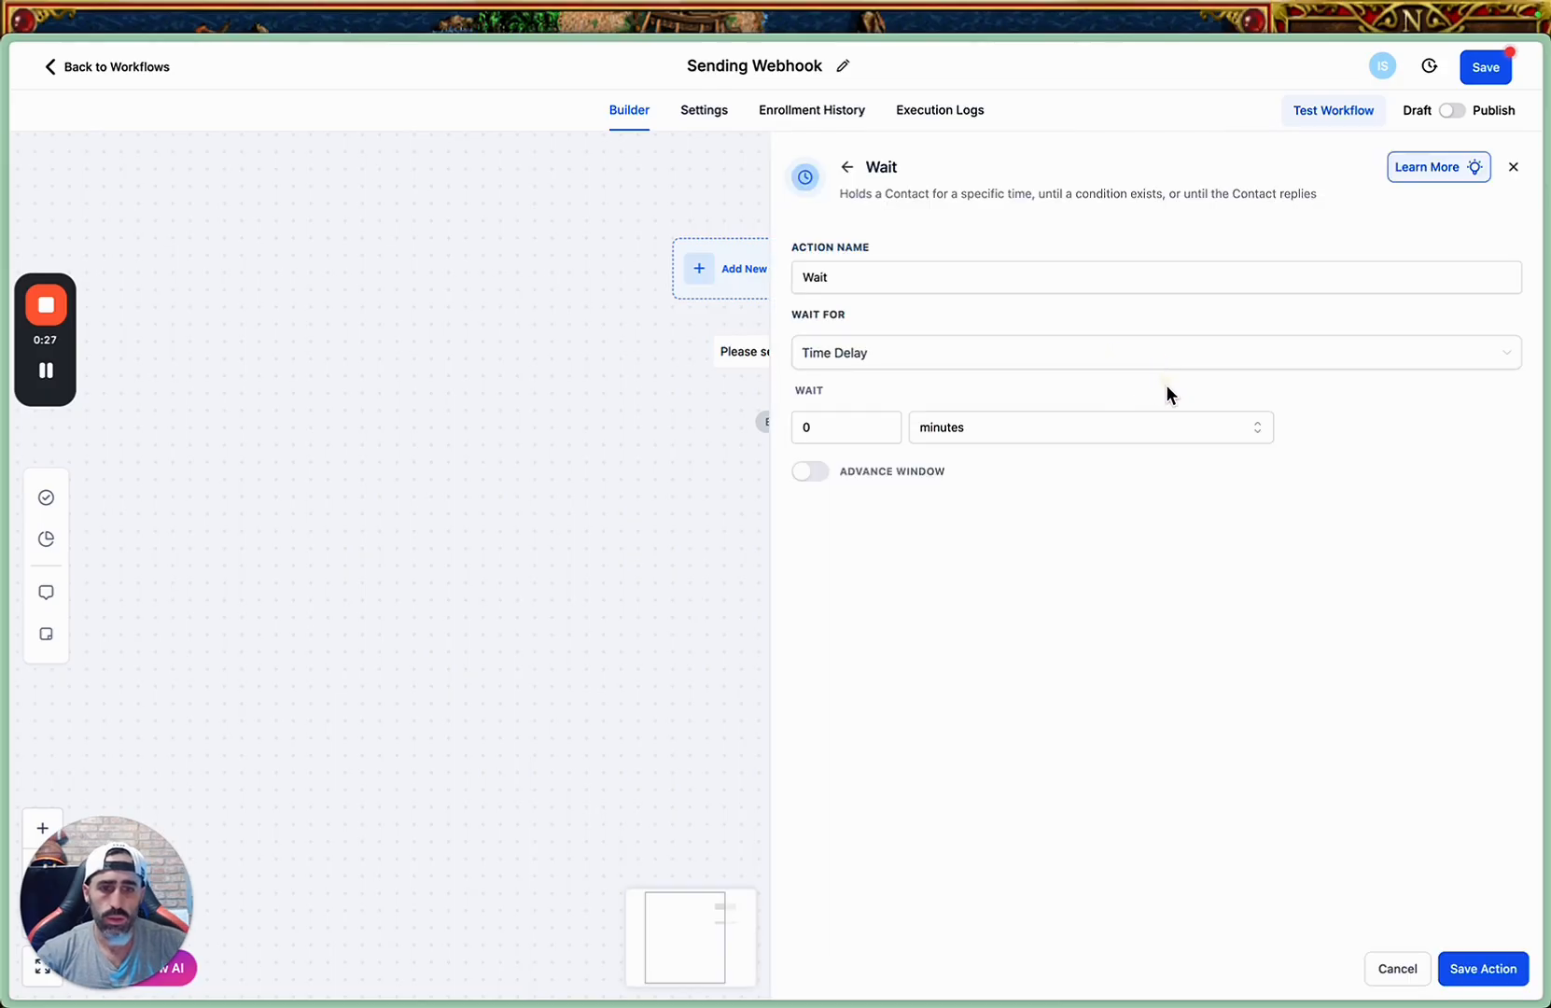
click(809, 422)
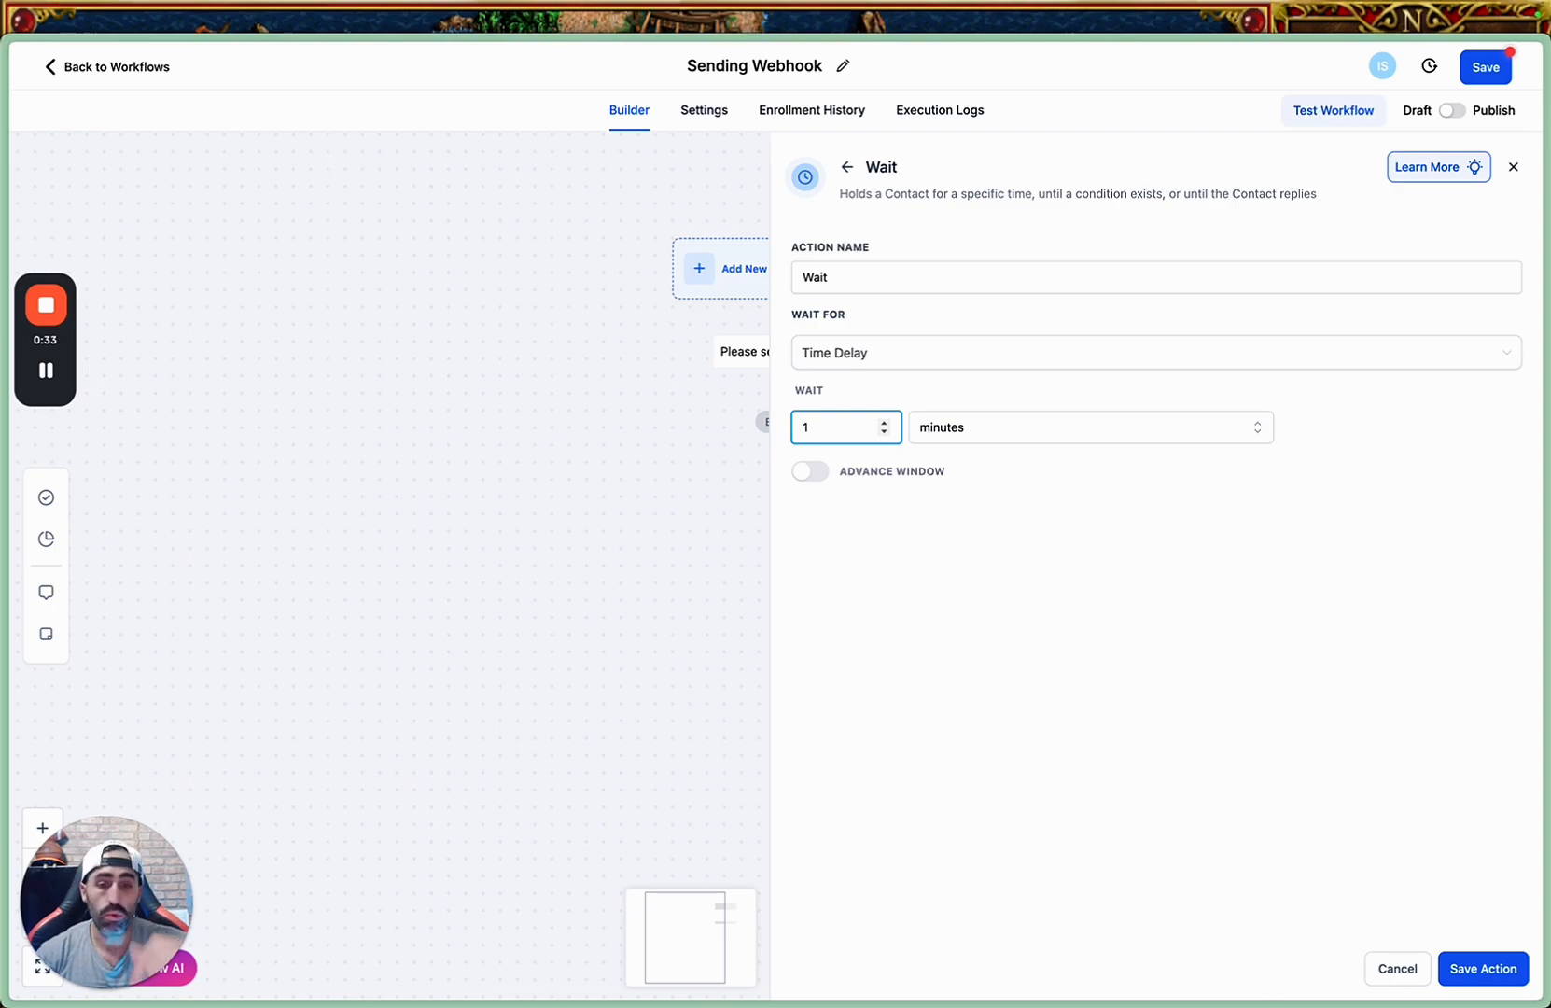
click(1489, 977)
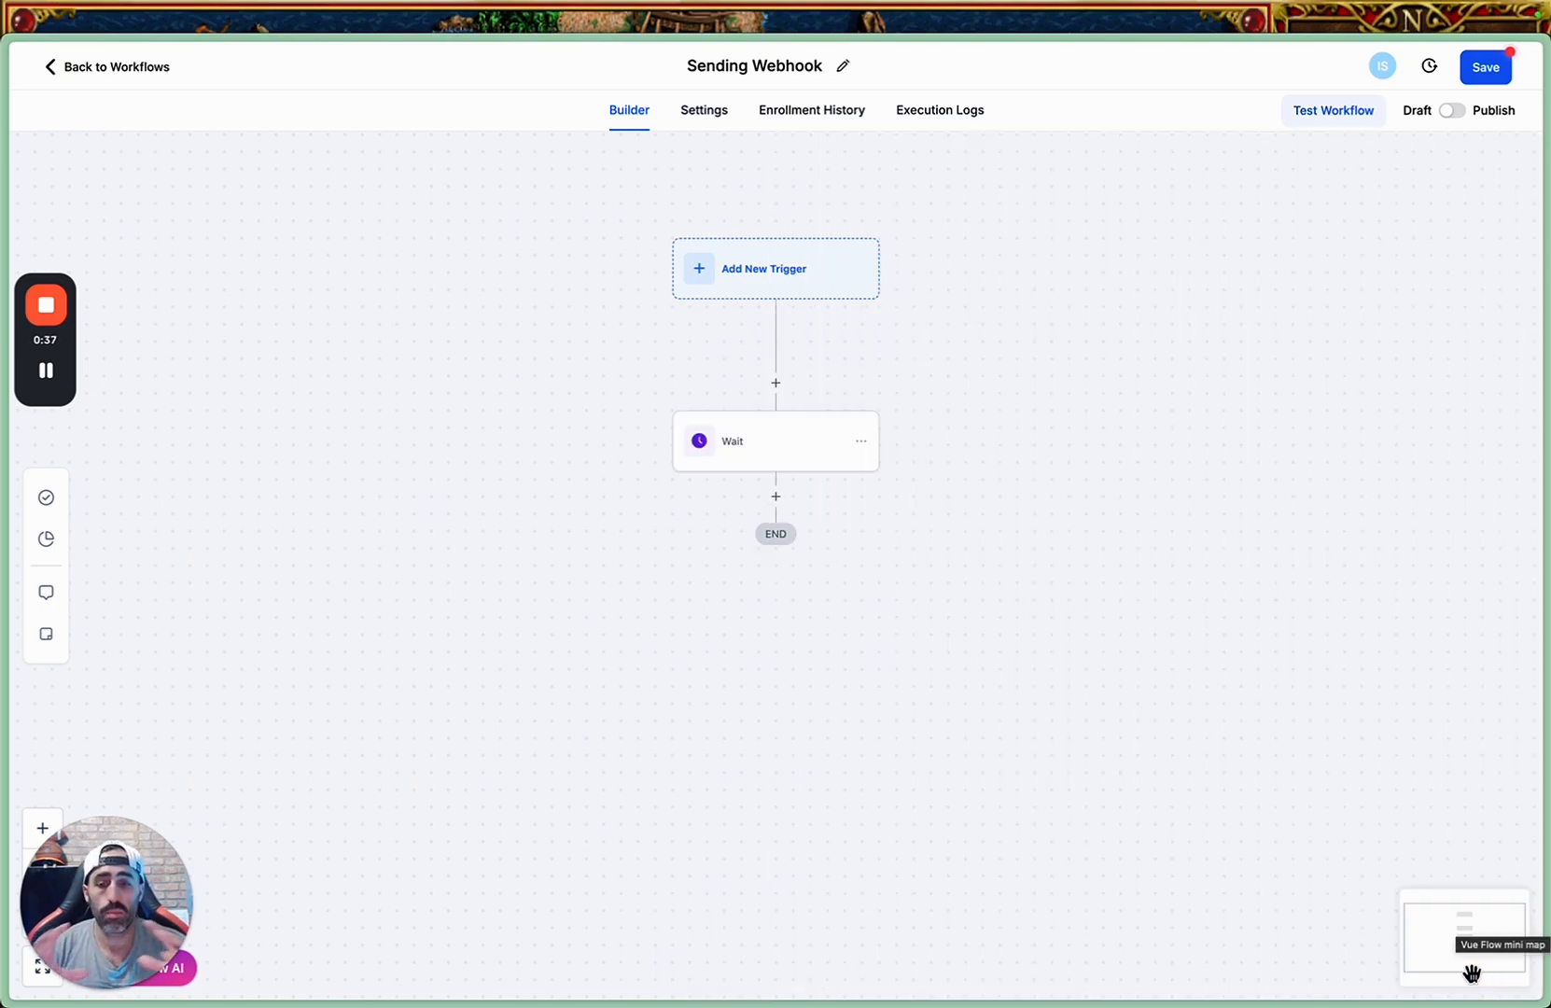
Add a Webhook action after the Wait step and enter "Placeholder" as its URL.
click(776, 498)
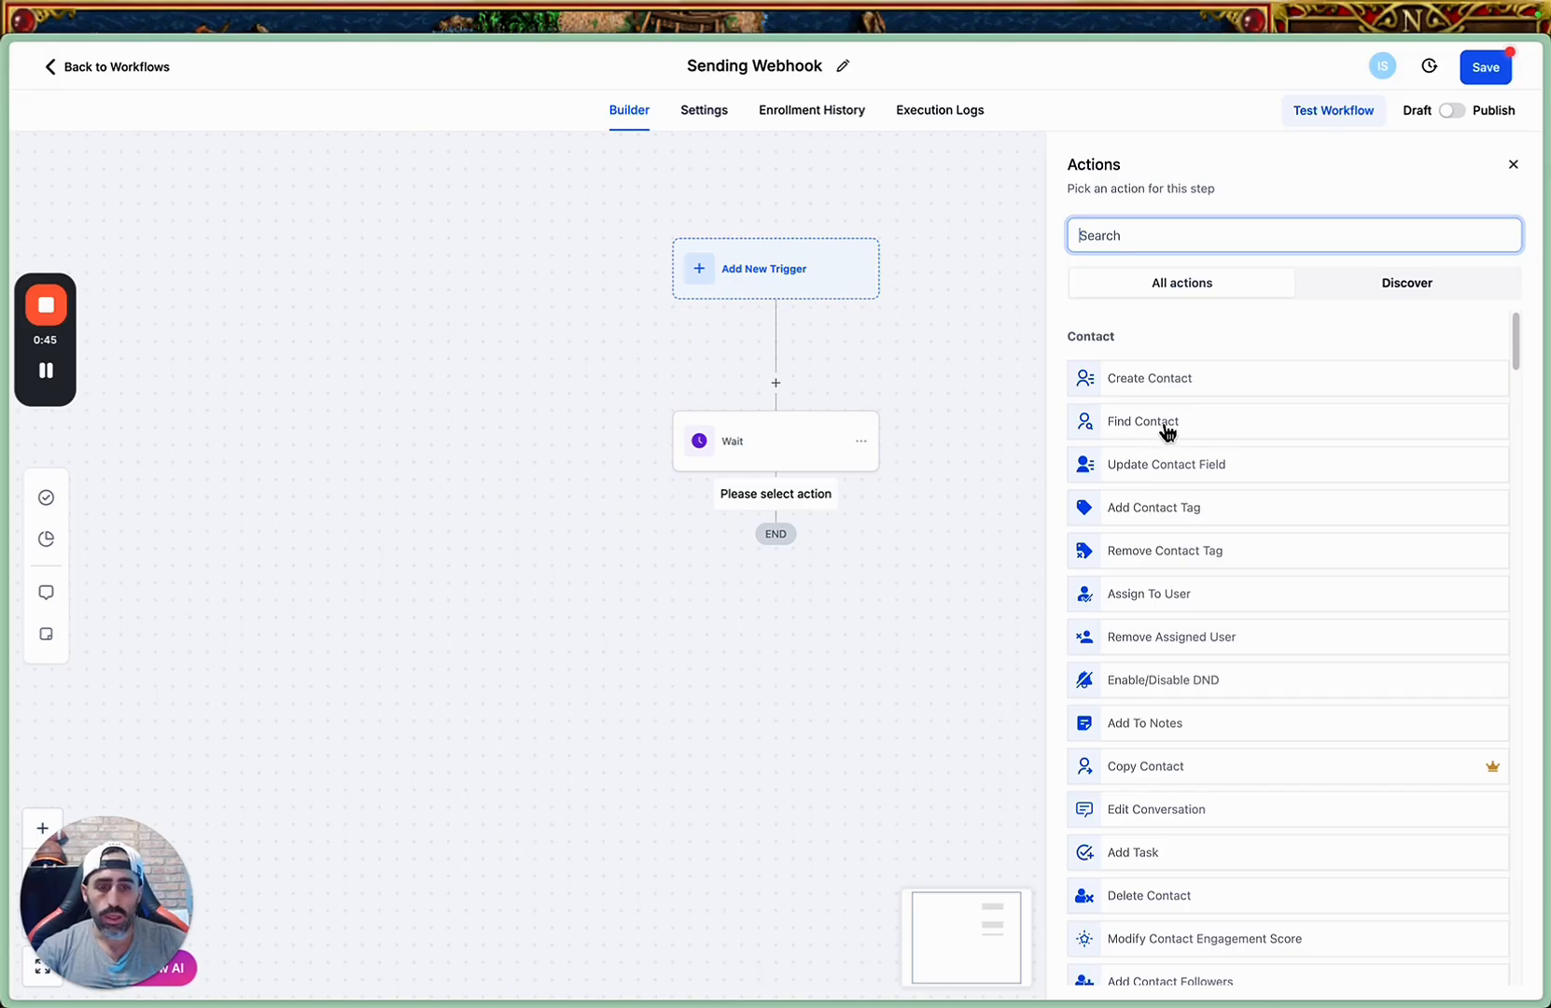
text(web)
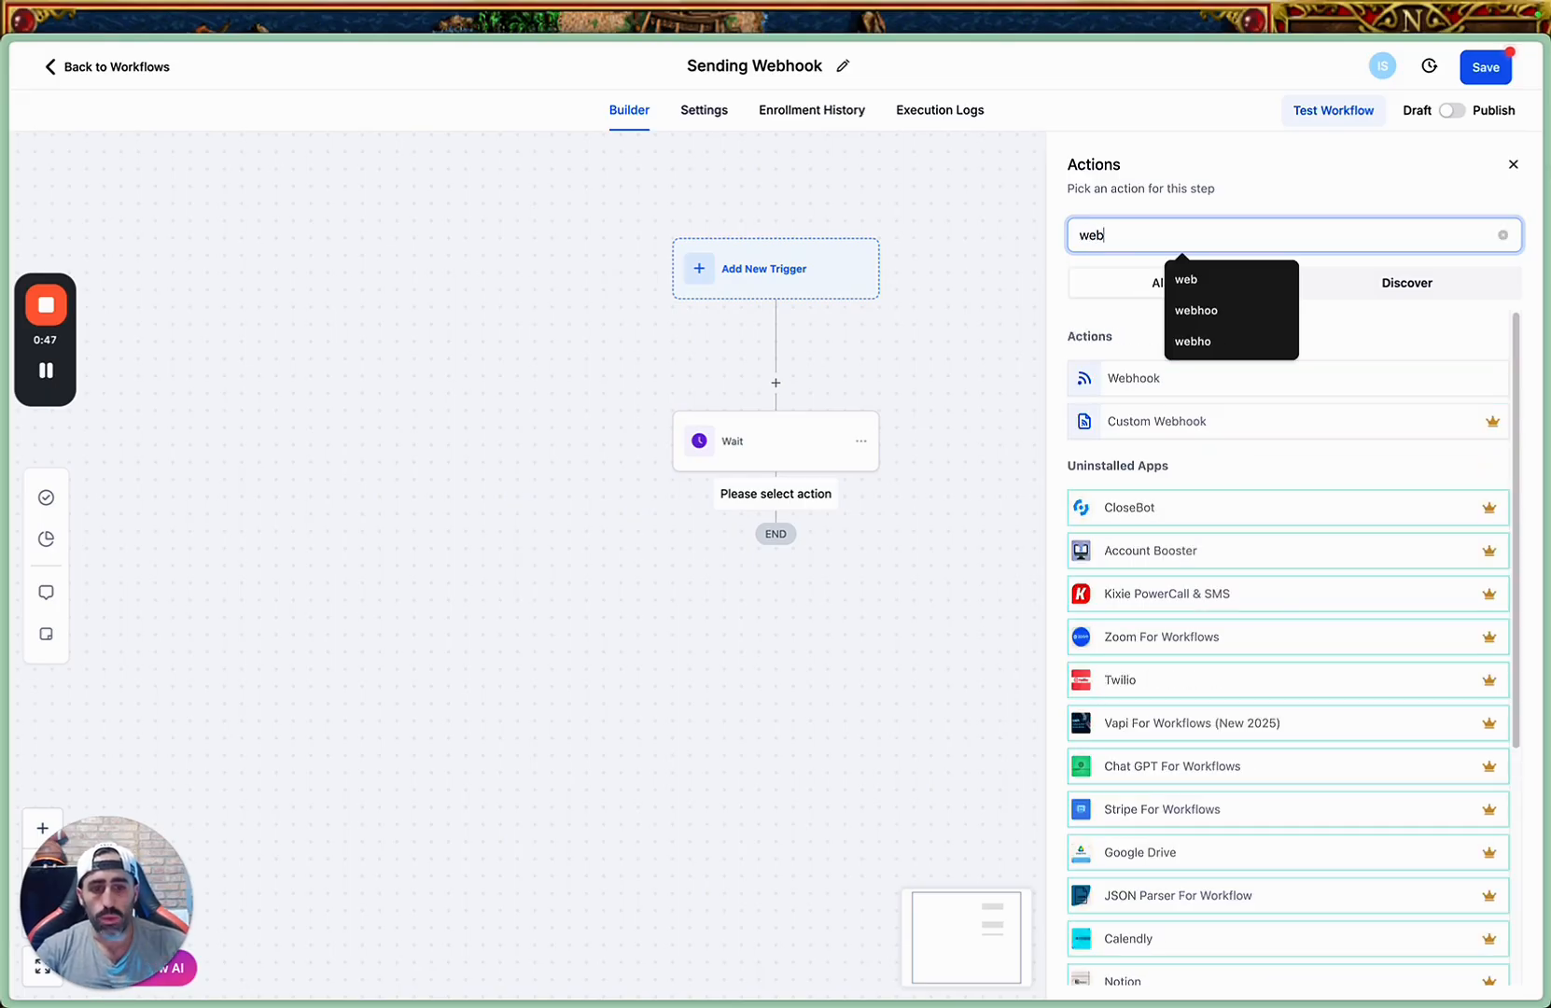
click(1147, 381)
click(1179, 422)
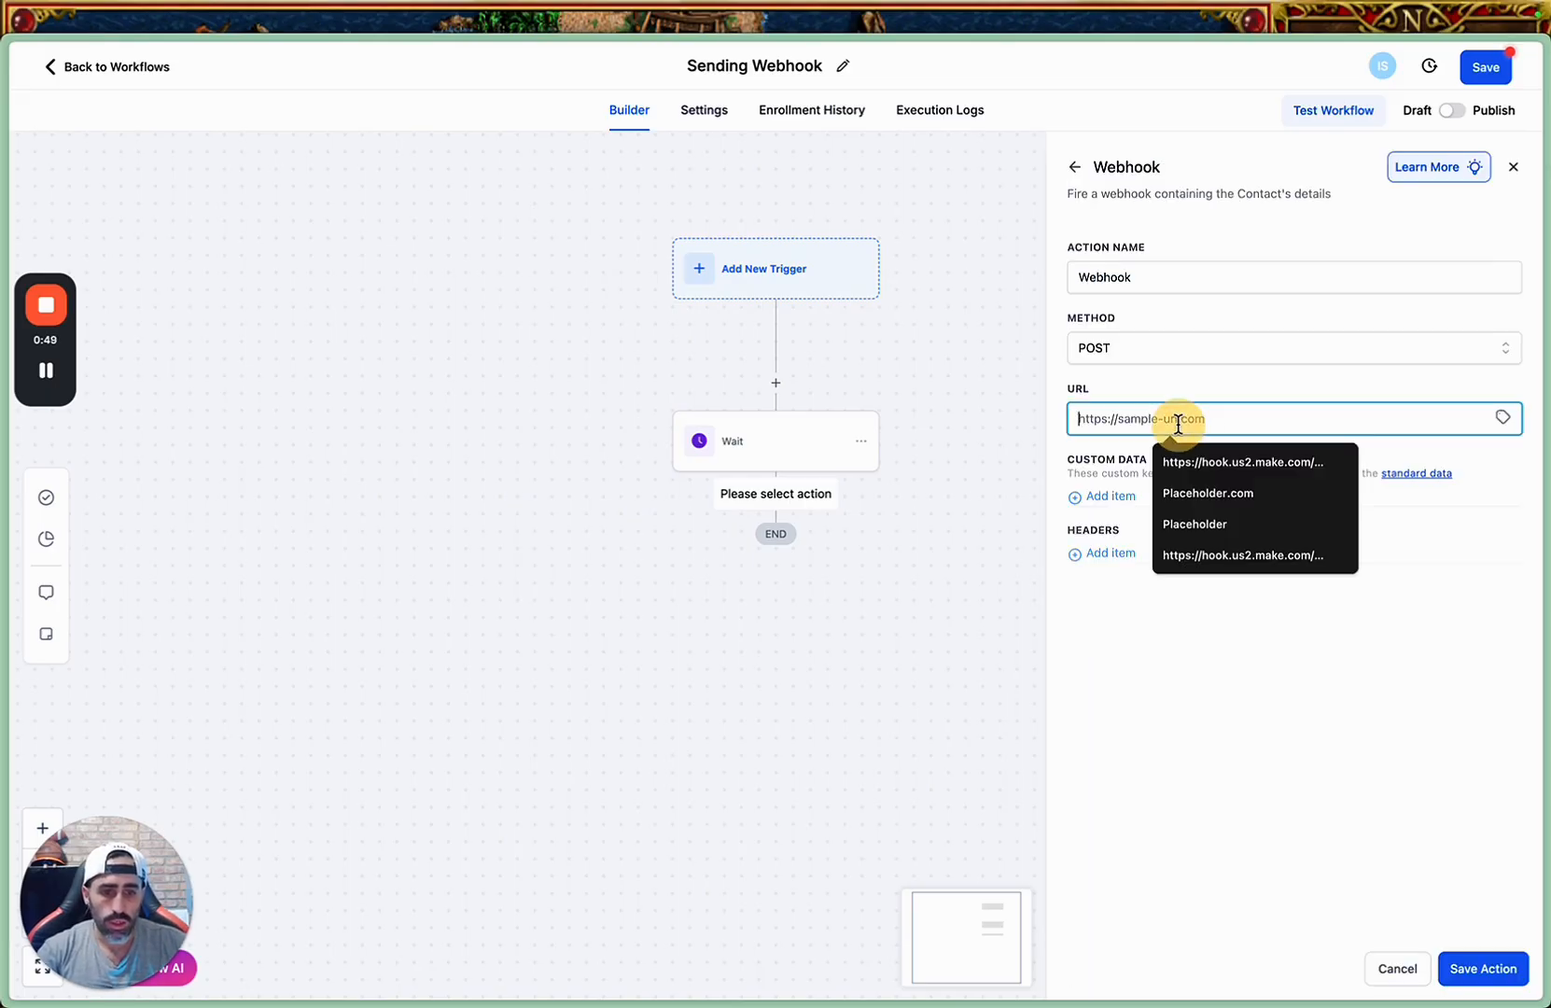
text(Placeholder)
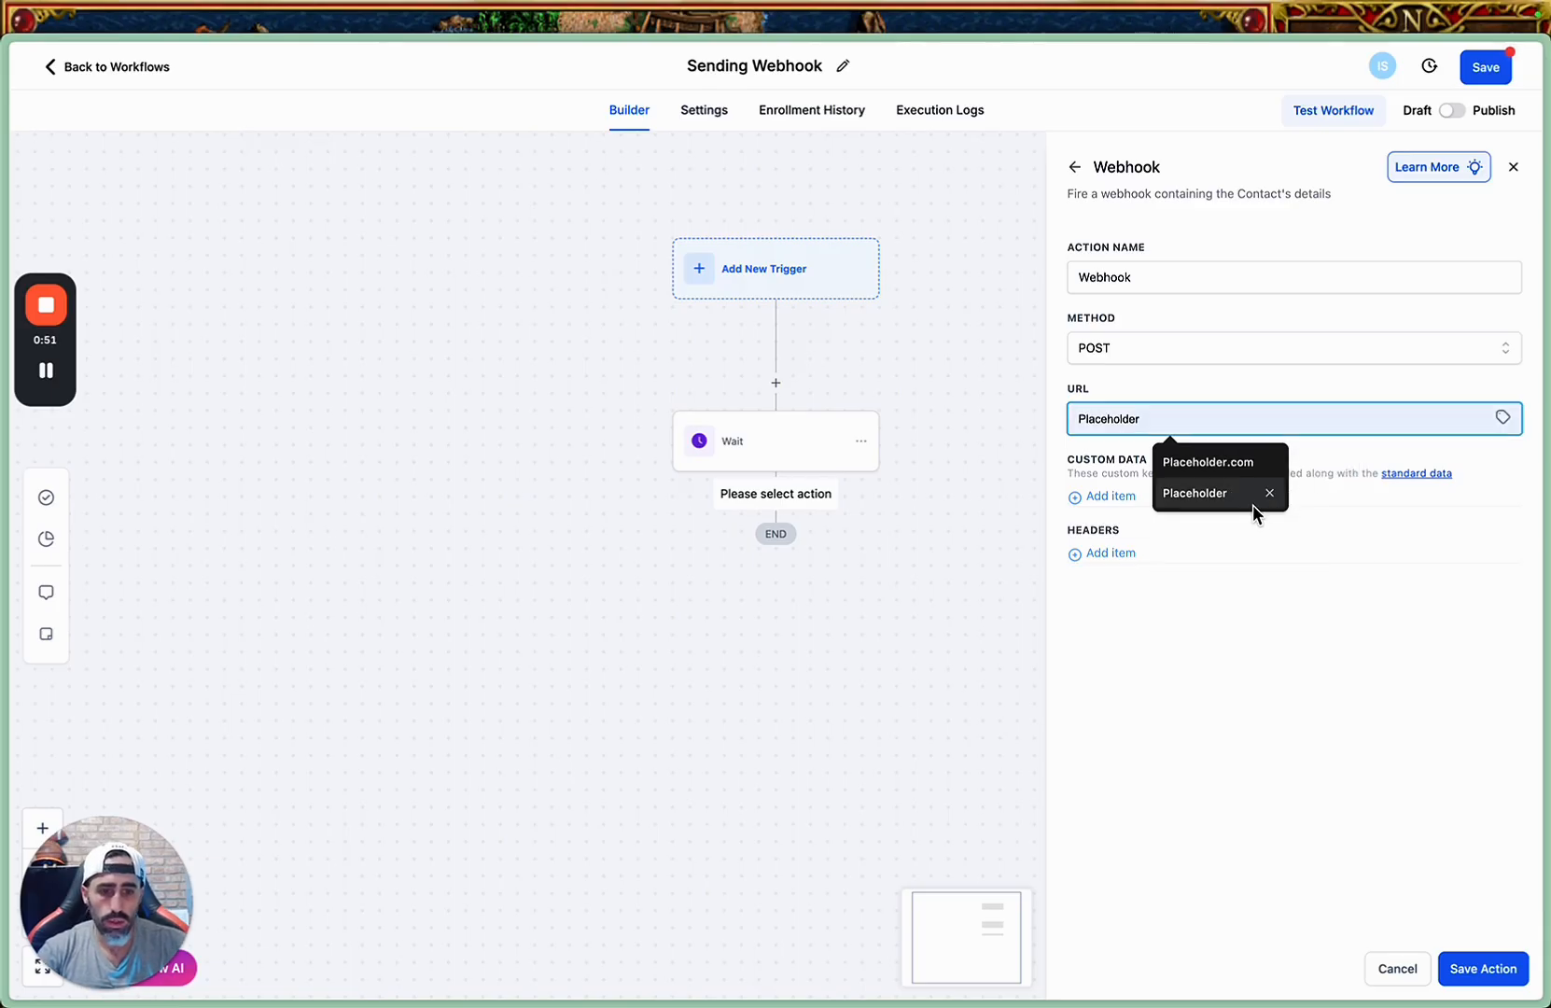
click(1254, 501)
Add a "User reply" custom data item with the value {{contact.first_user_message__to_make}} to the webhook and try to save the action.
click(1109, 497)
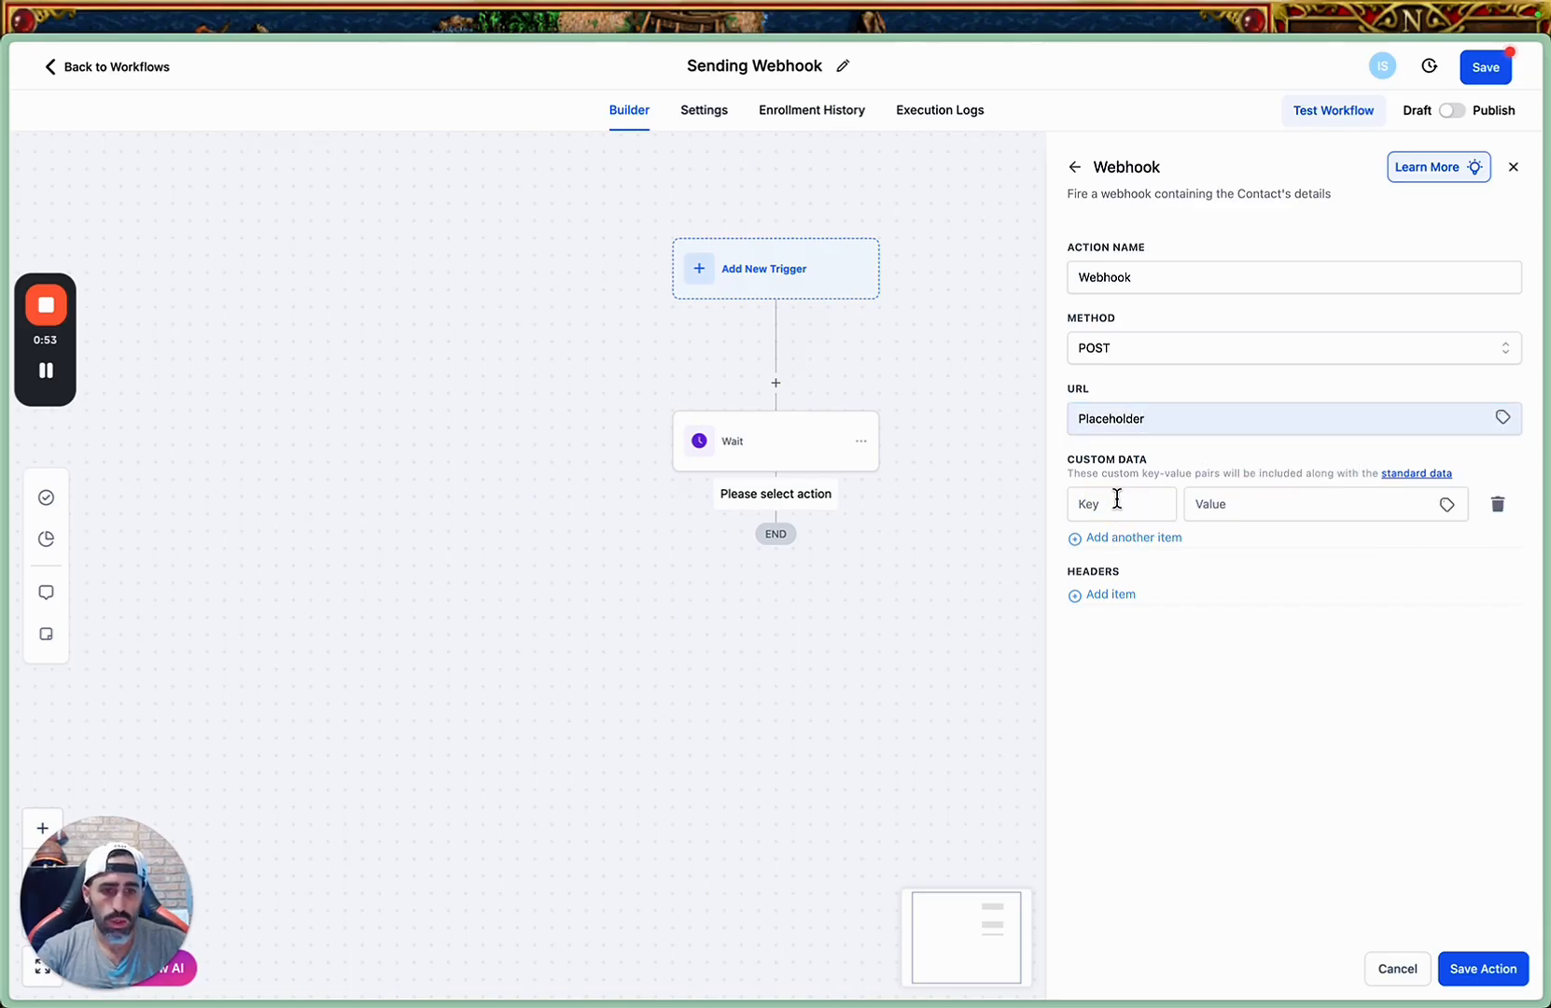
click(1153, 502)
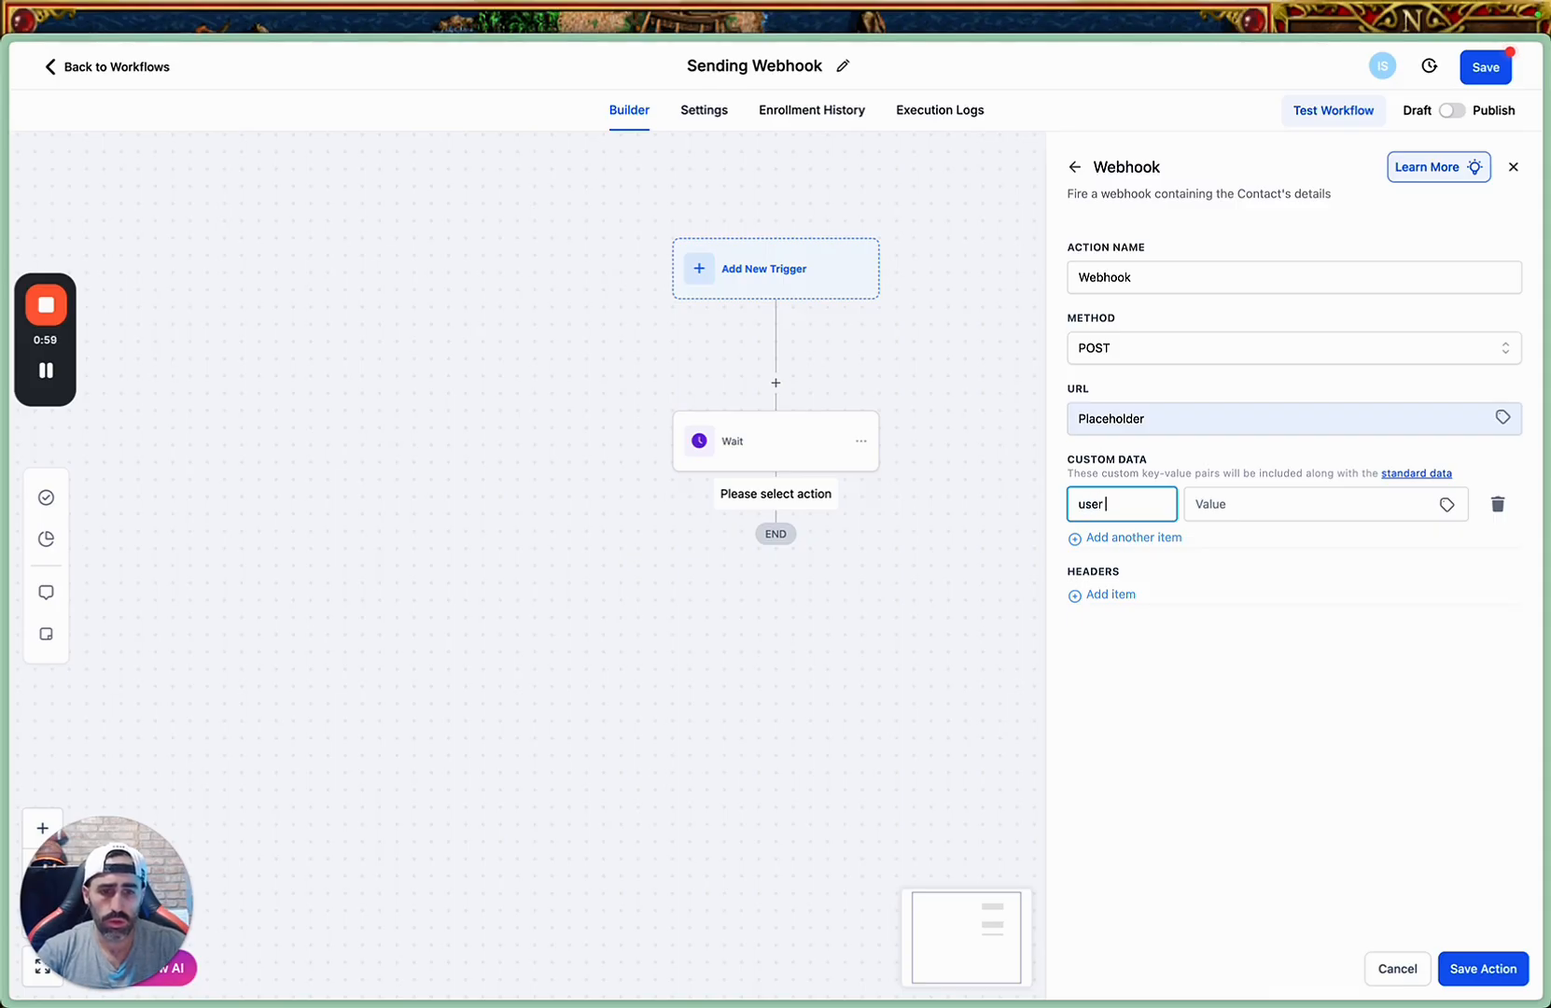
double_click(1150, 504)
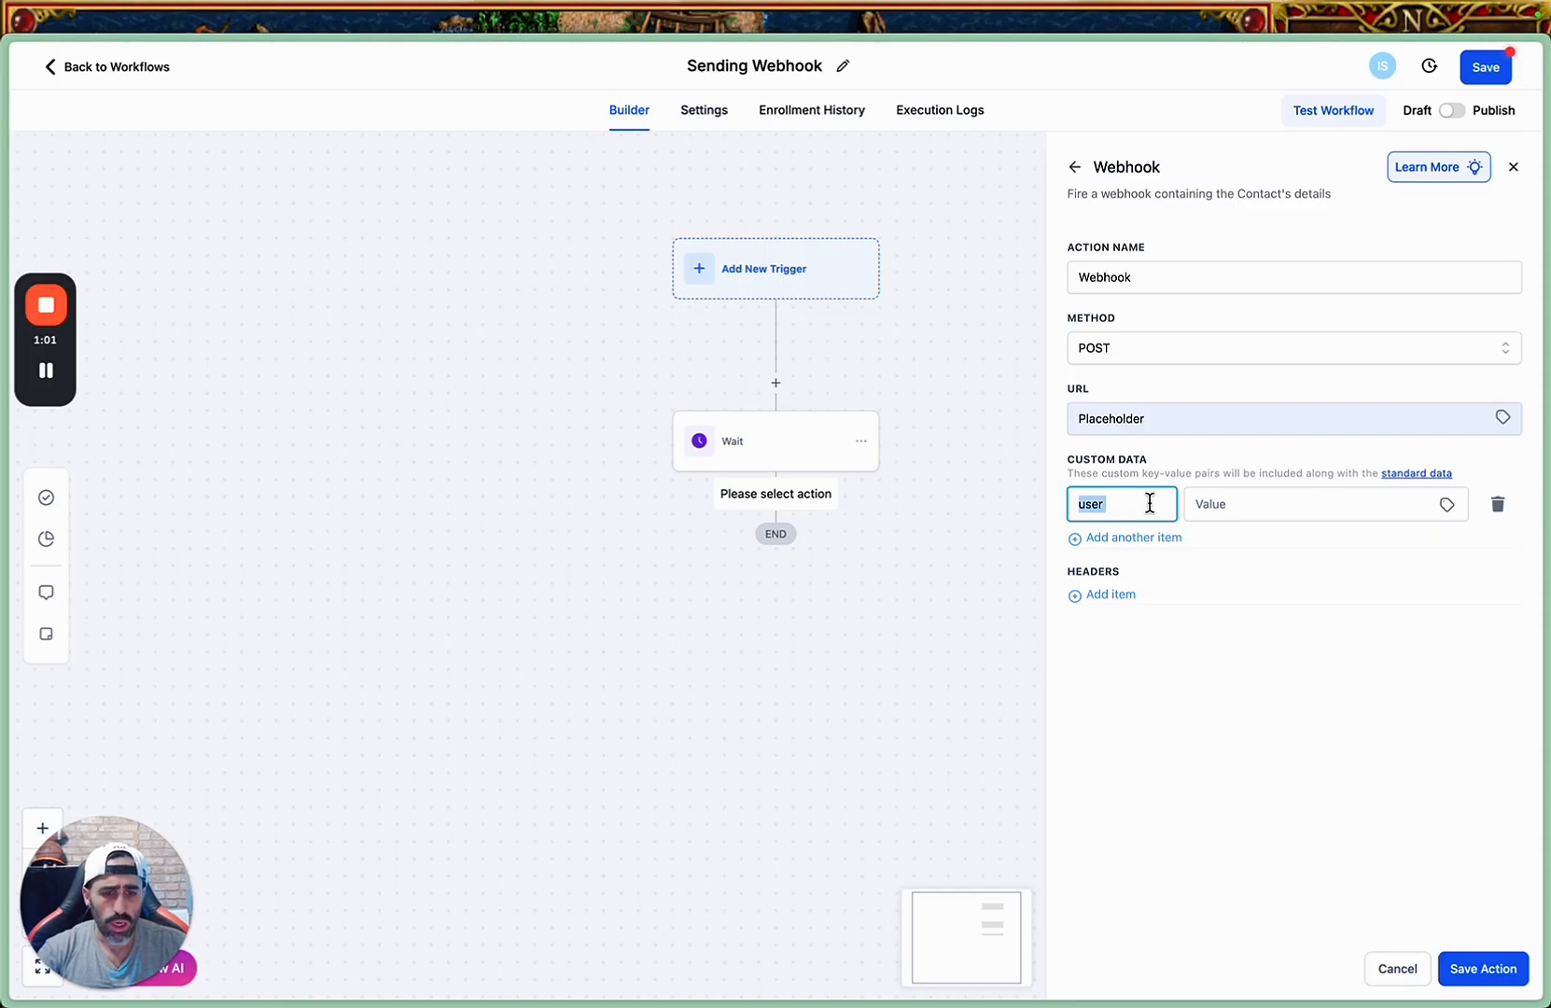
text(Use)
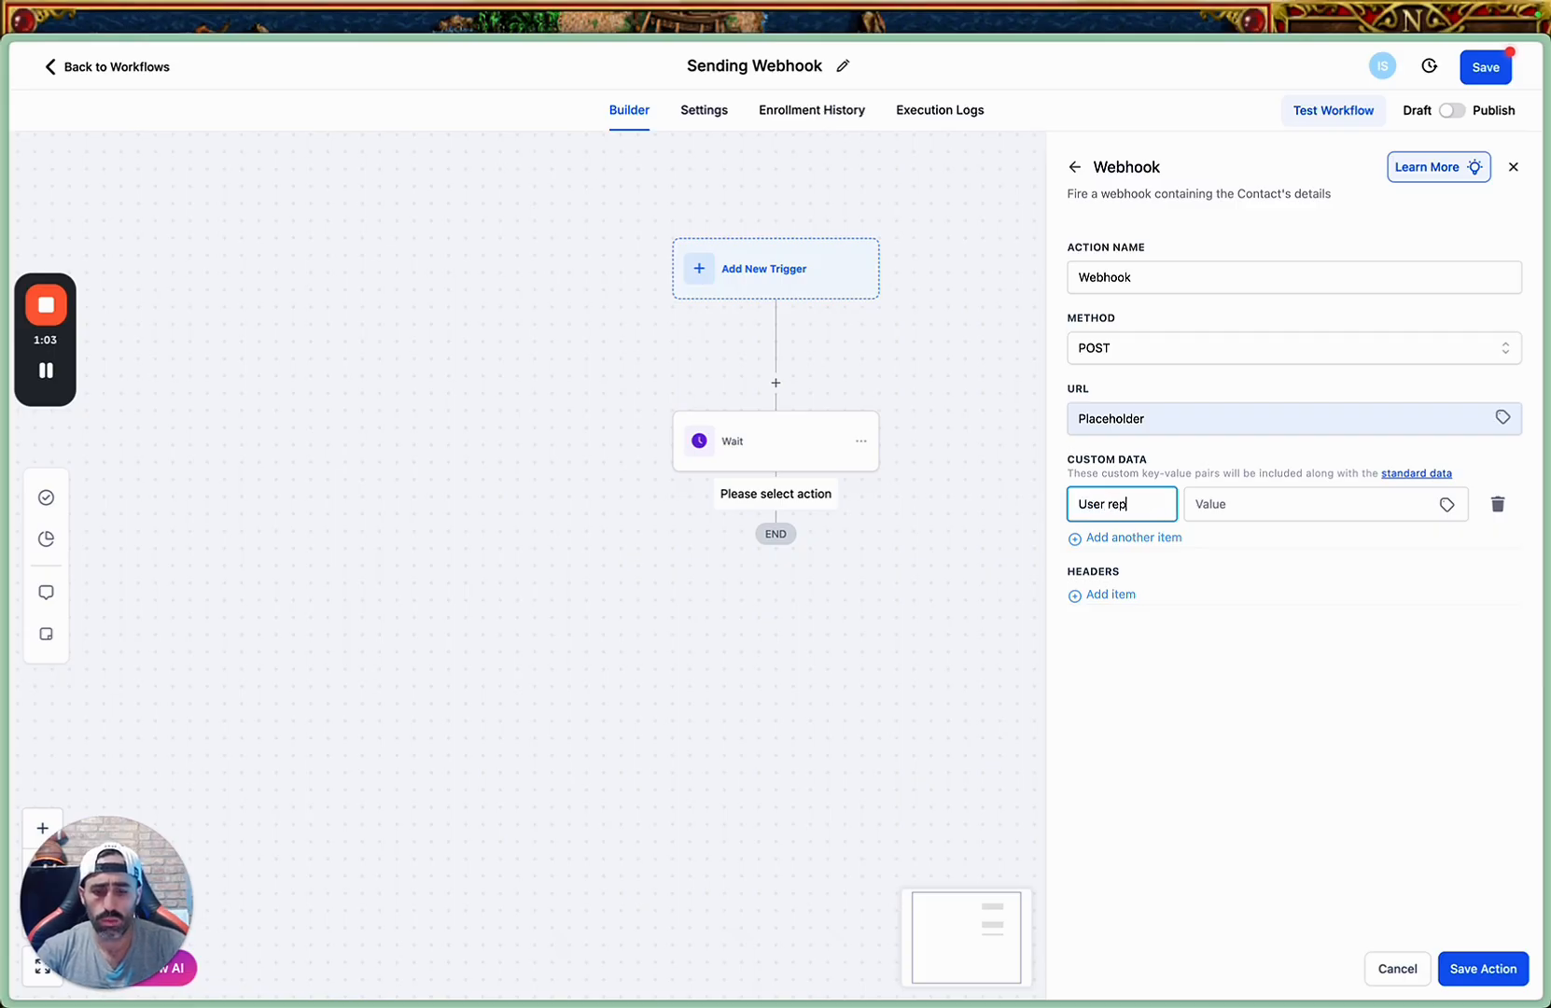
click(1209, 504)
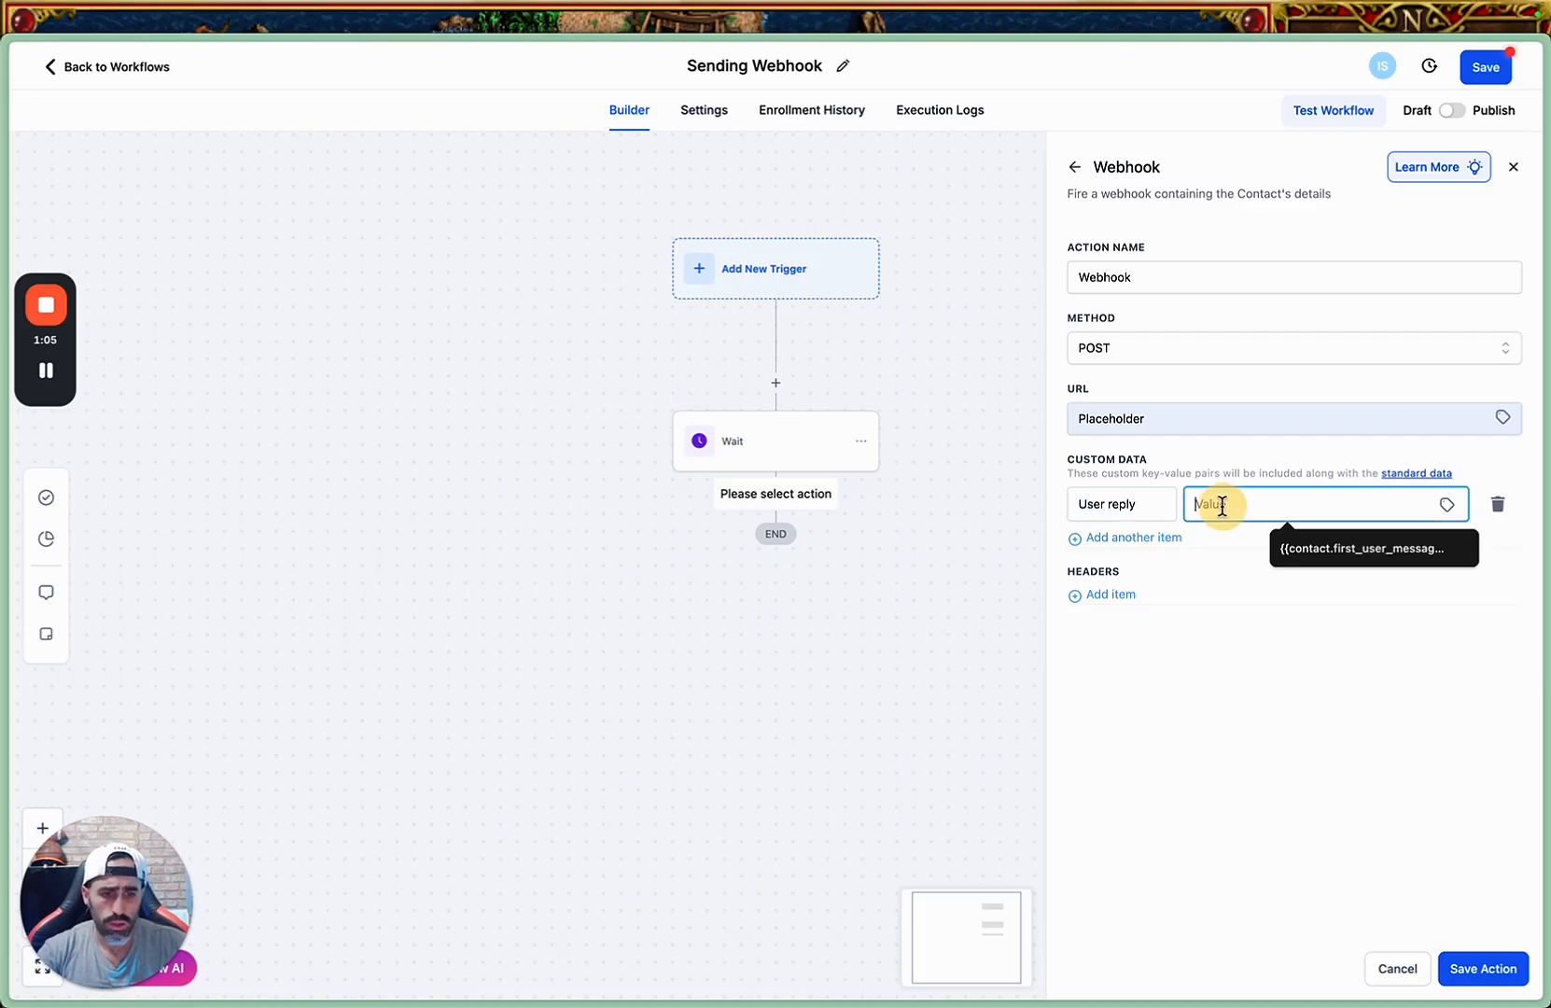
click(1288, 543)
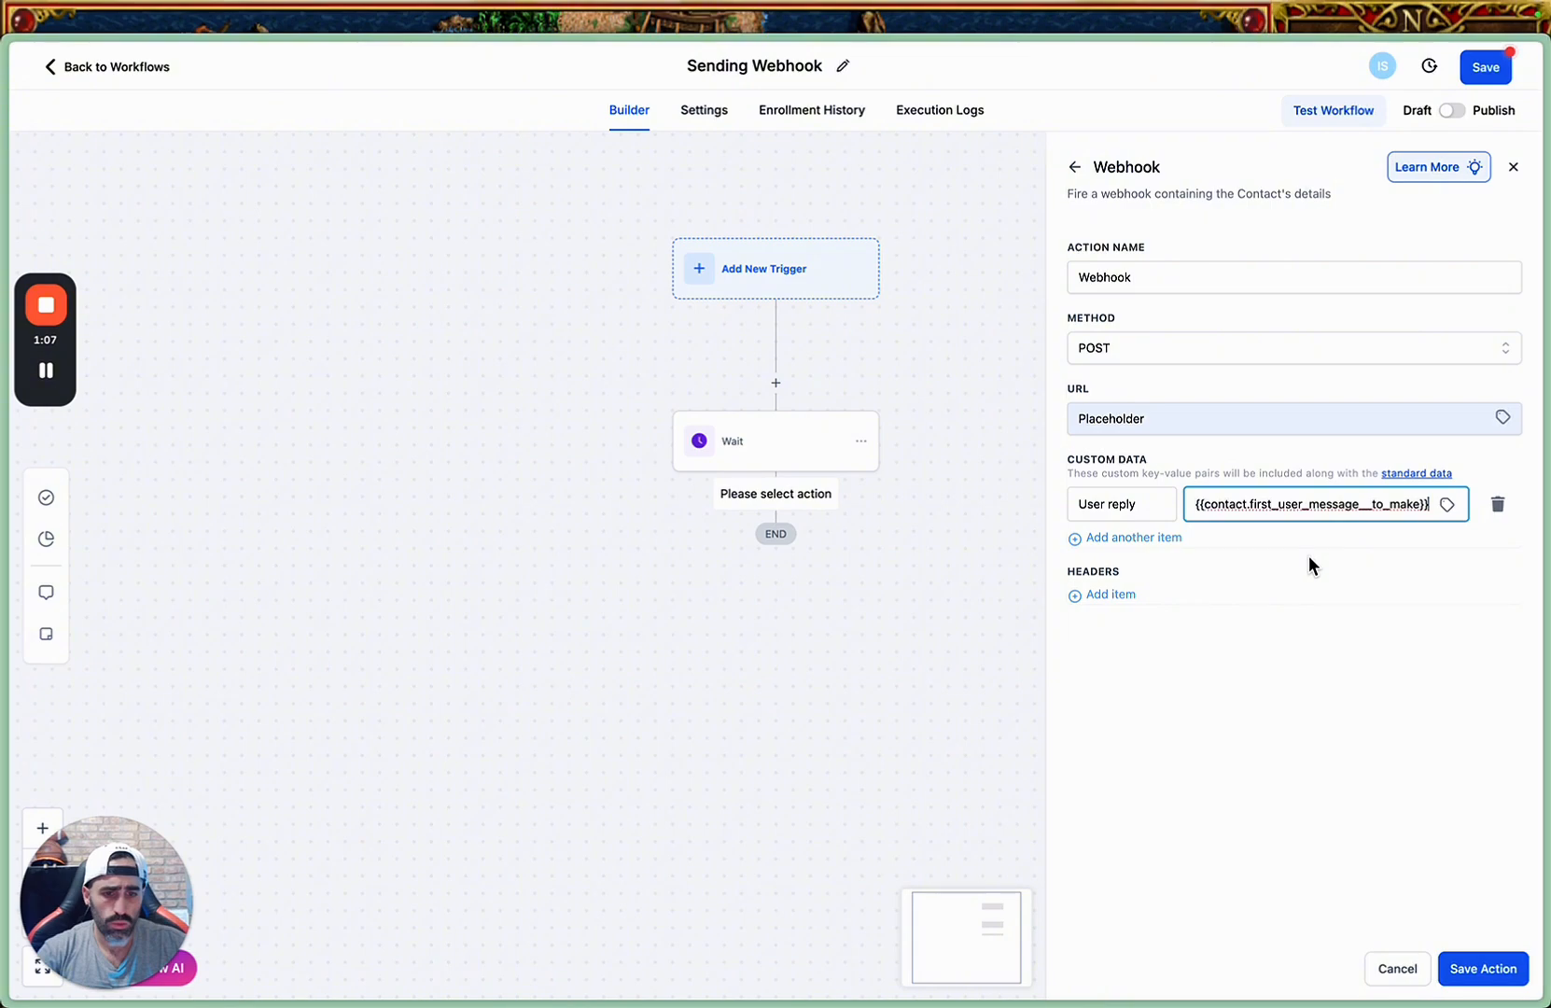
click(1478, 973)
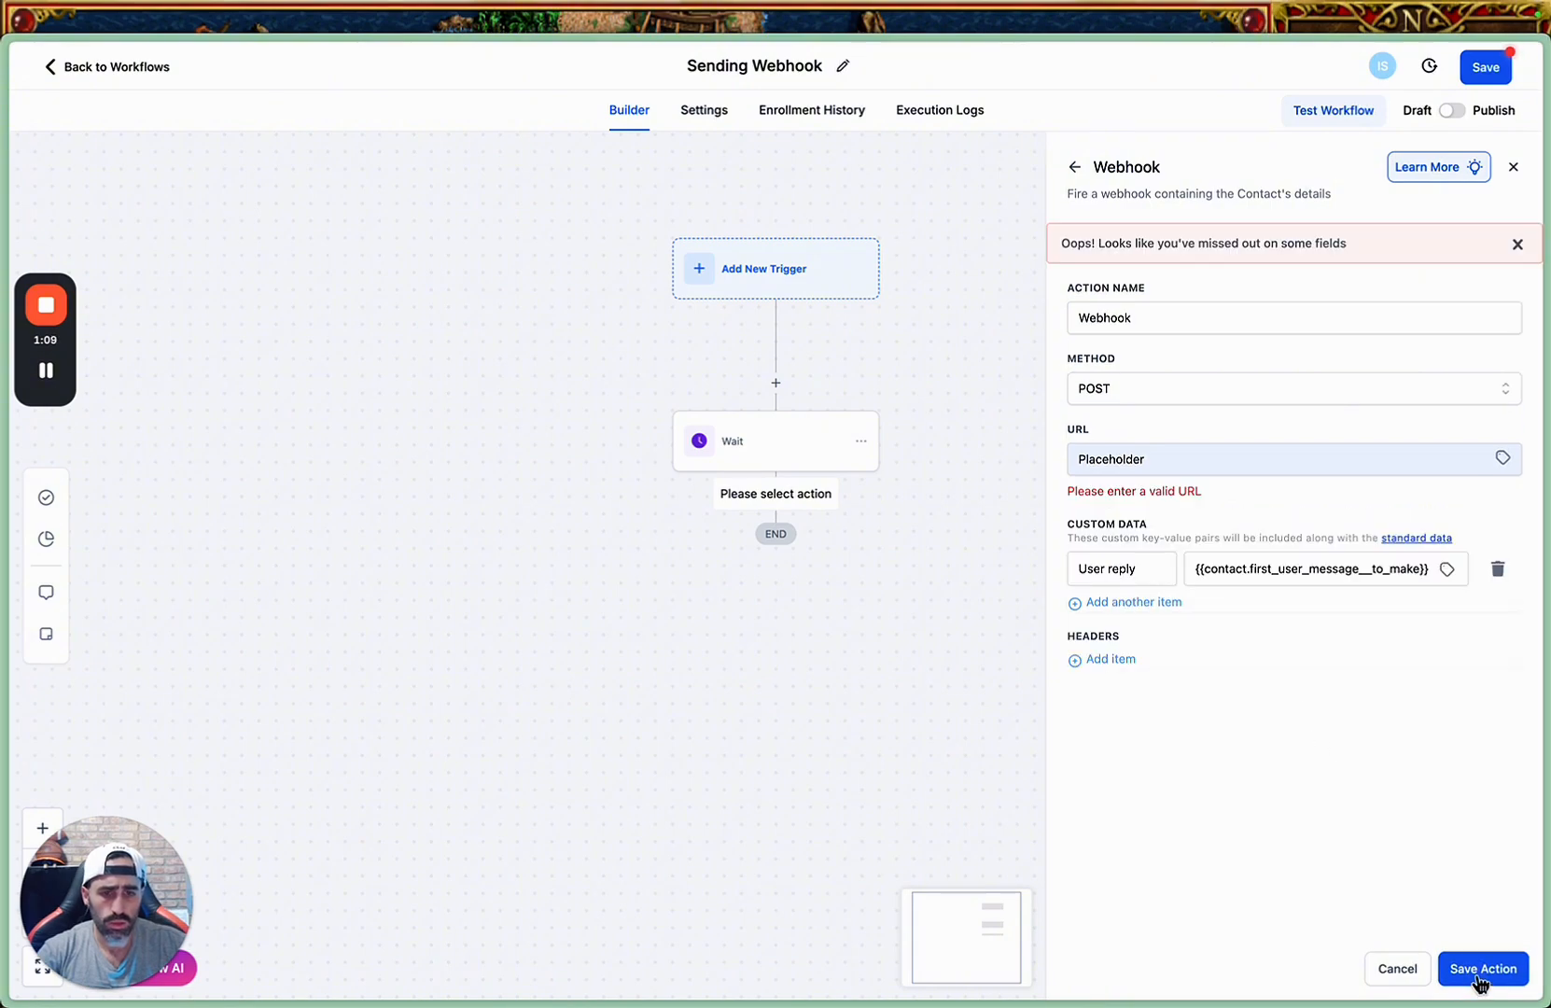
Change the webhook's URL to Placeholder.com and save the action.
click(1162, 456)
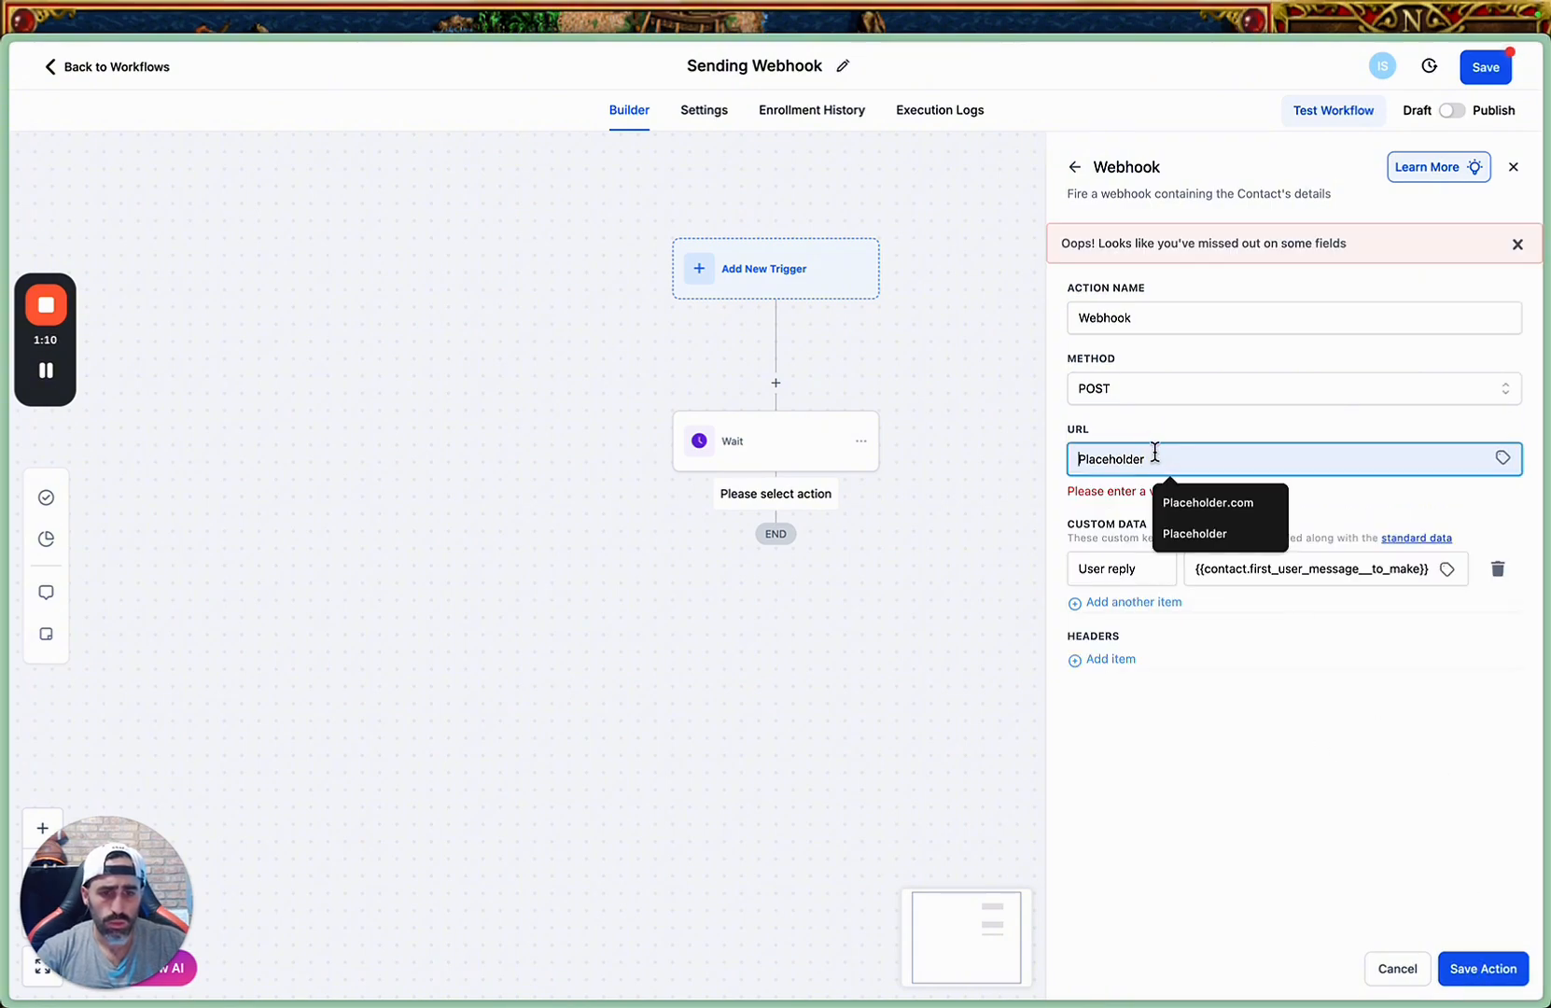
click(1215, 505)
click(1475, 968)
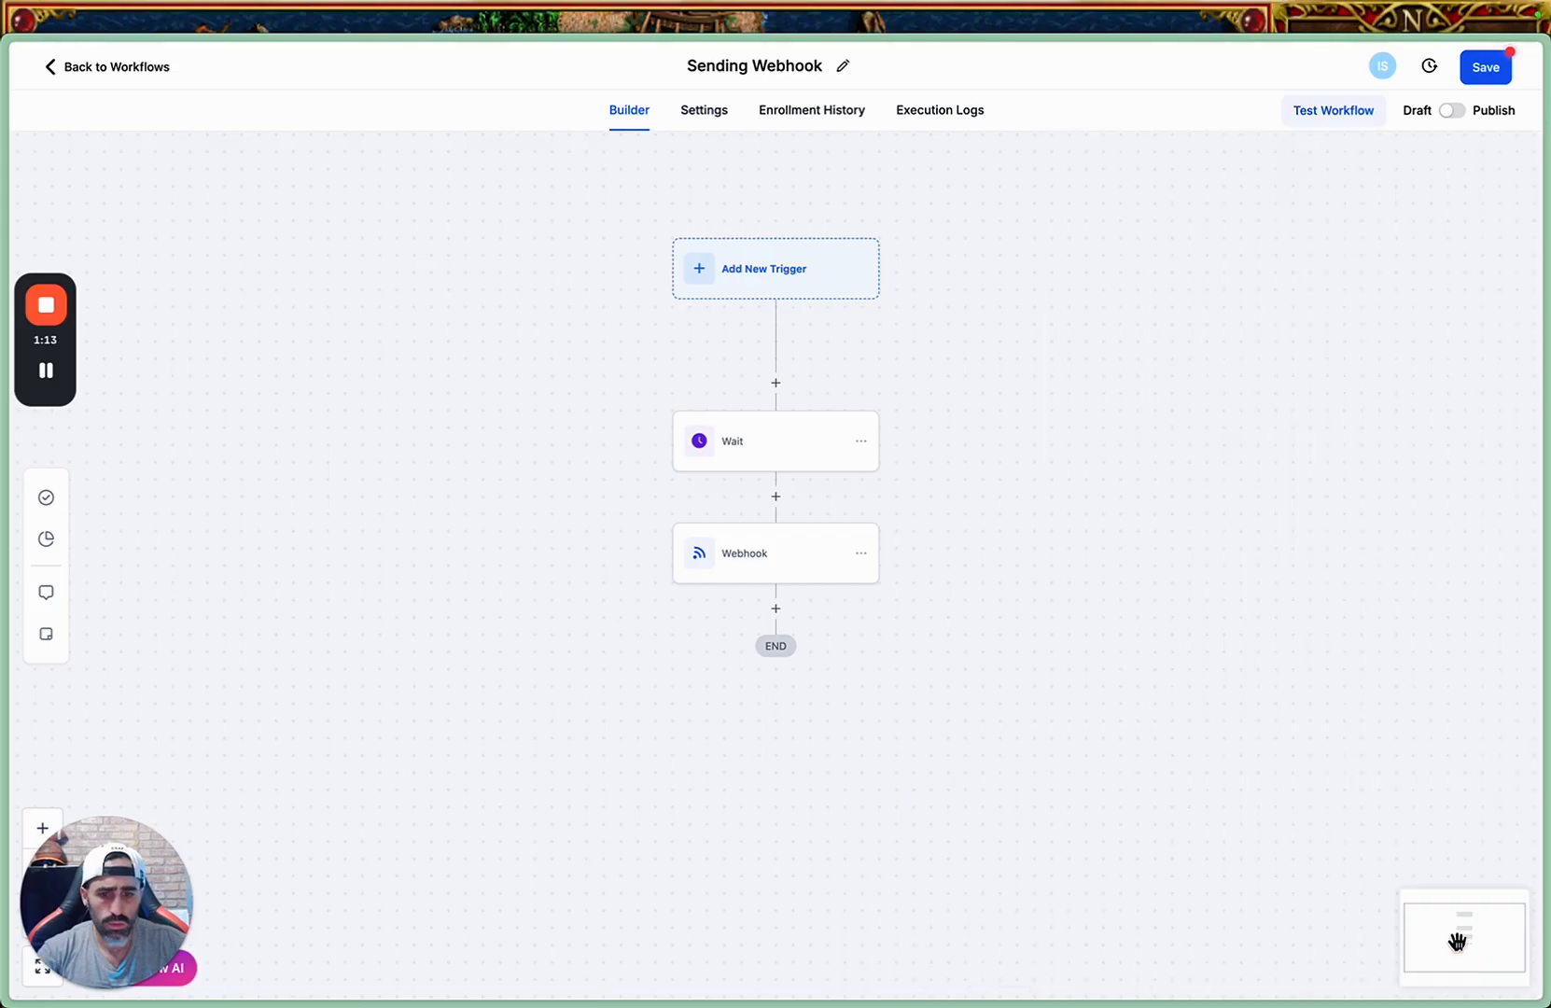
Add an Update Contact Field action after the Webhook step and set its action type to Clear field data.
click(776, 610)
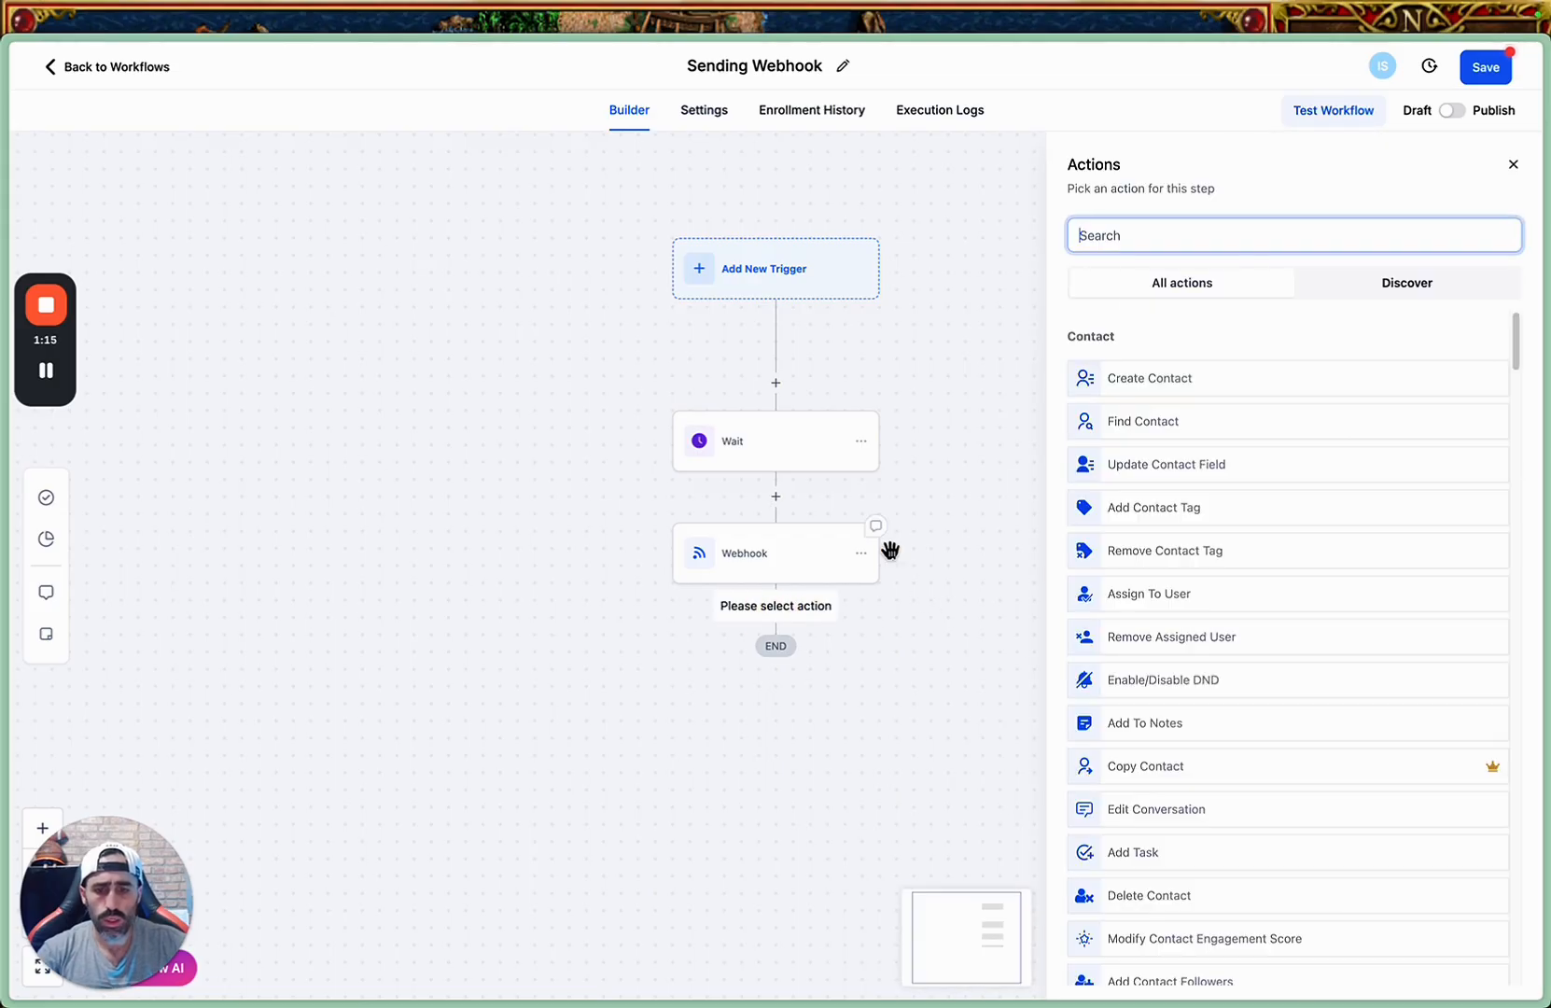
text(upd)
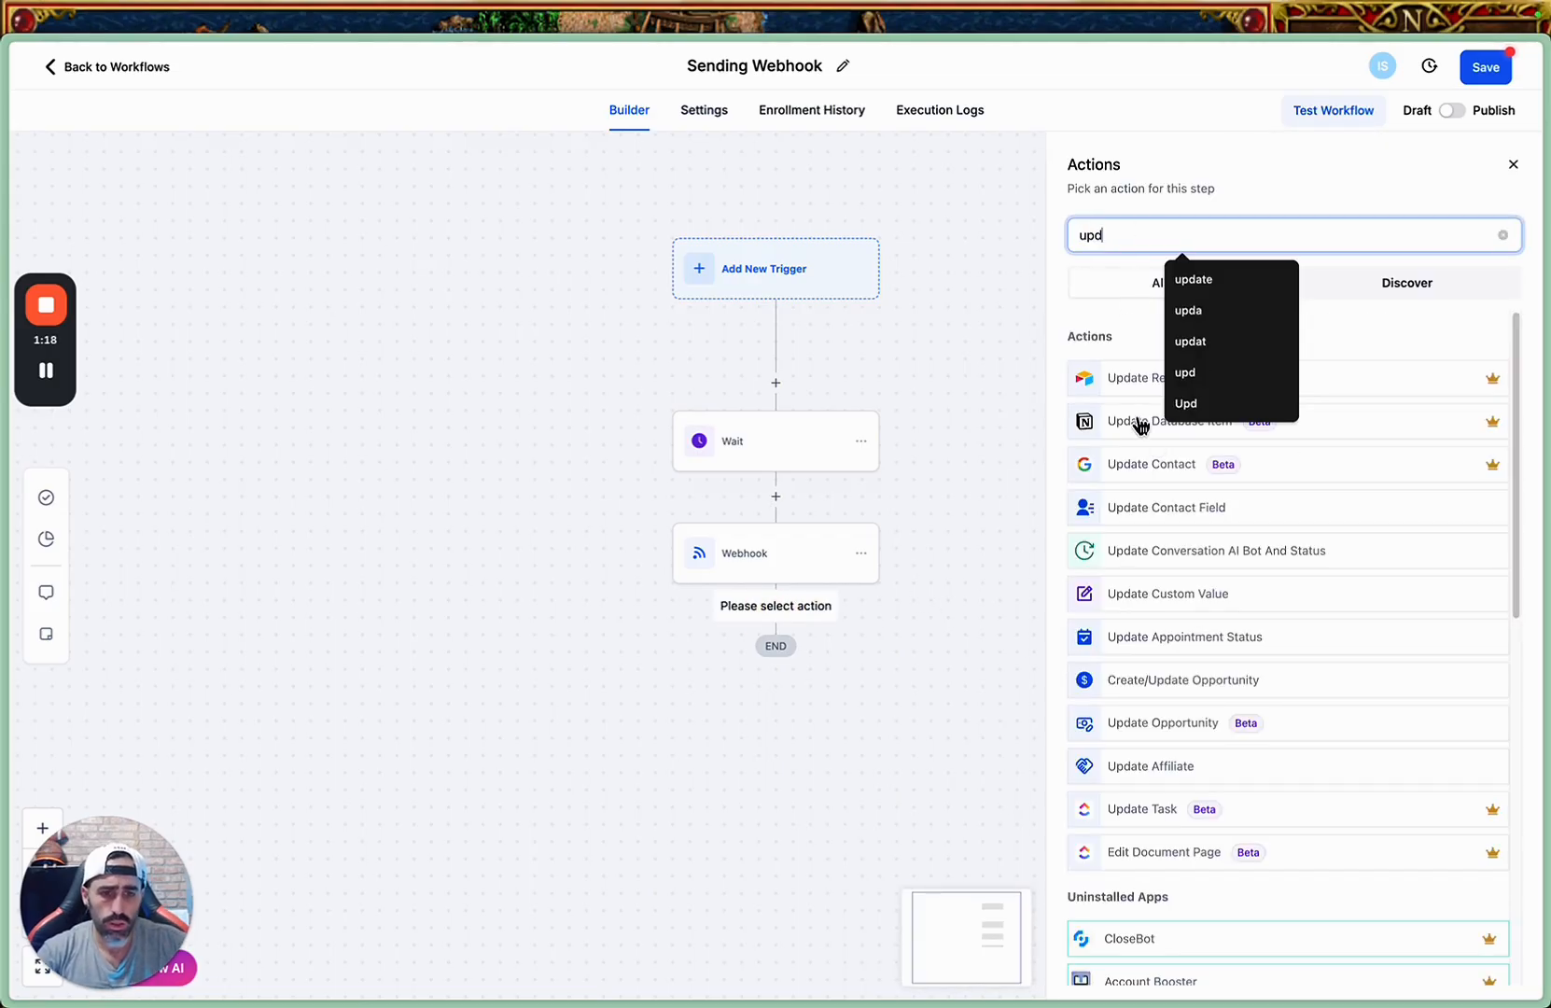
click(1146, 512)
click(1063, 349)
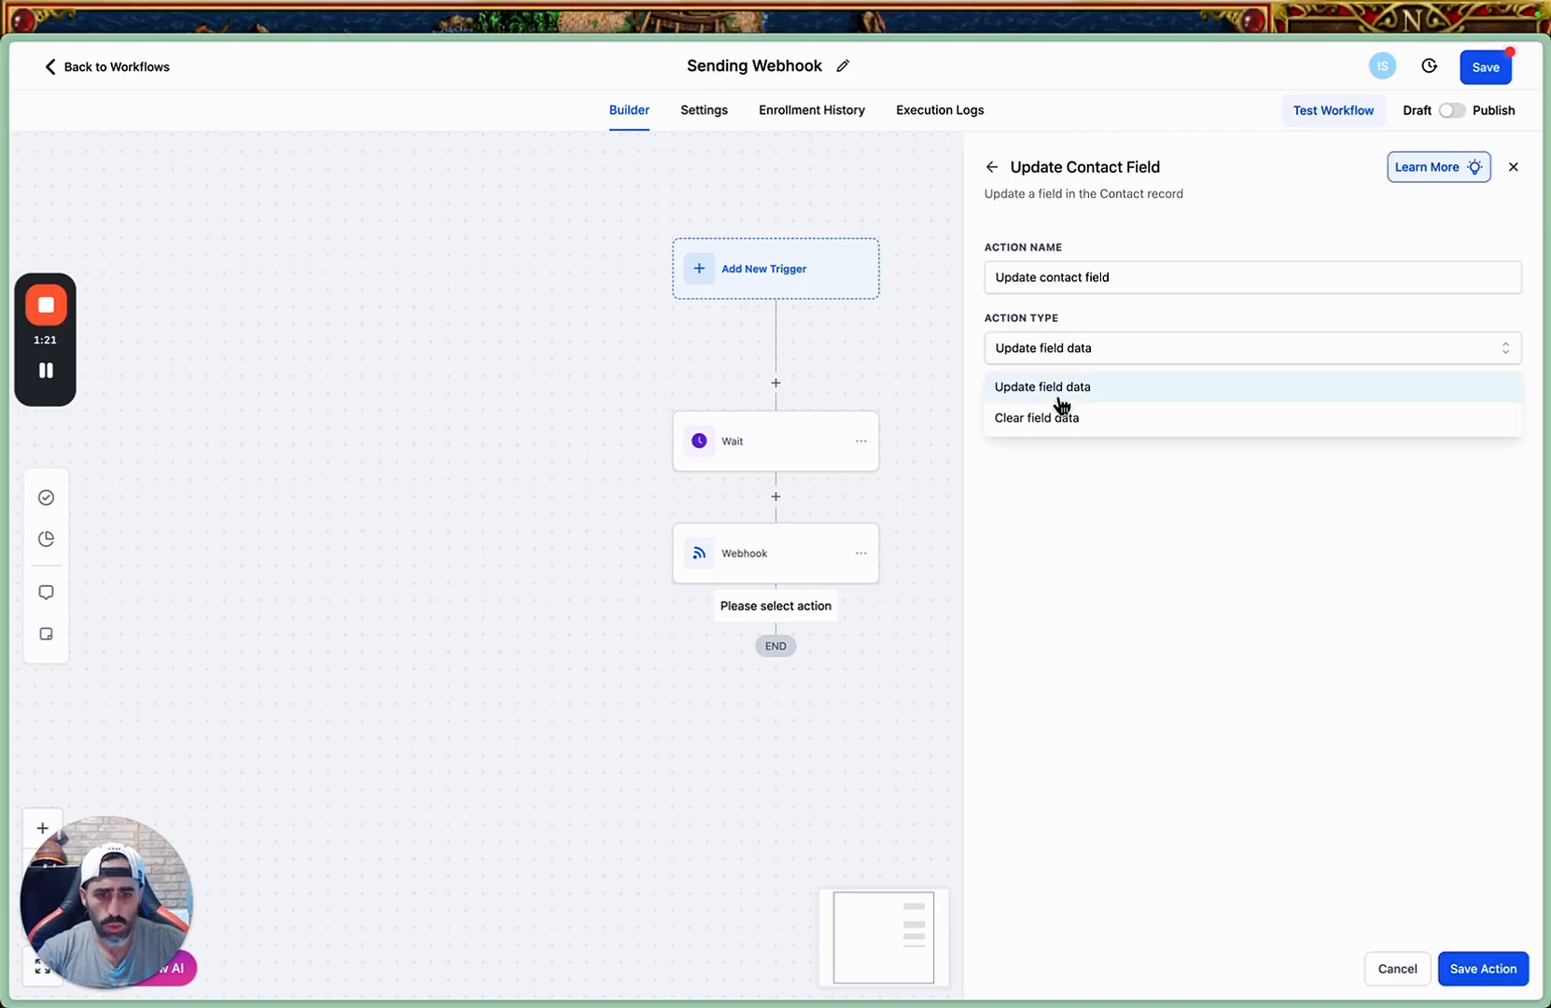
click(1054, 418)
Add "Second User Message - To Make" as the first field the action clears.
click(1029, 393)
click(1044, 428)
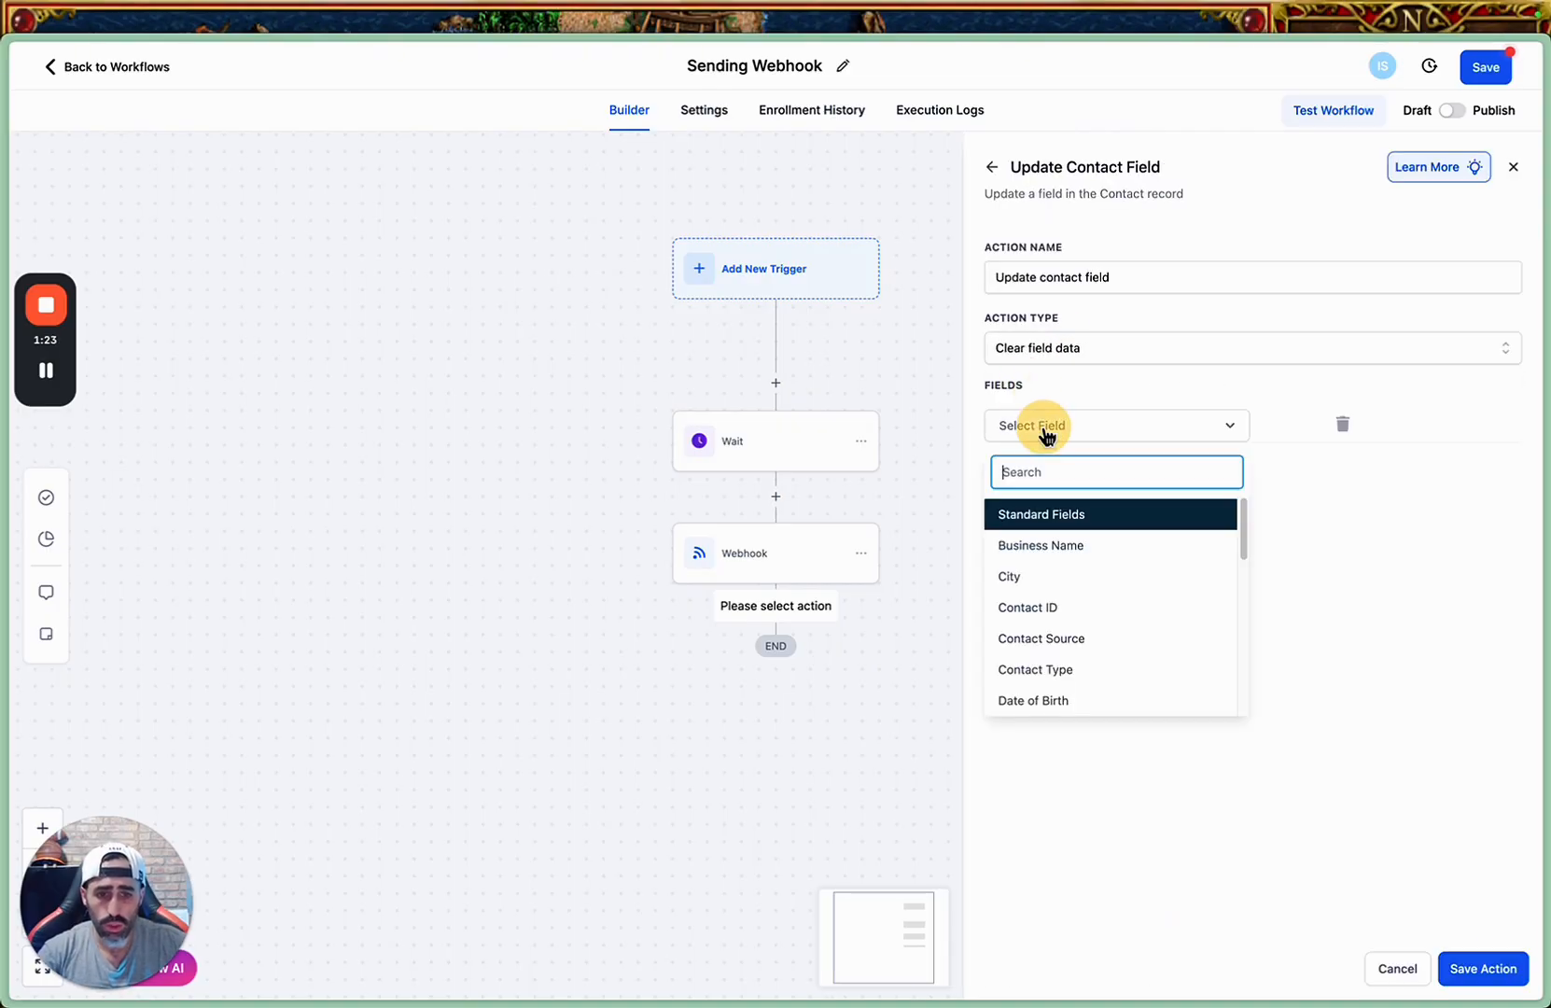
scroll(1126, 607, down, 5)
scroll(1134, 603, up, 2)
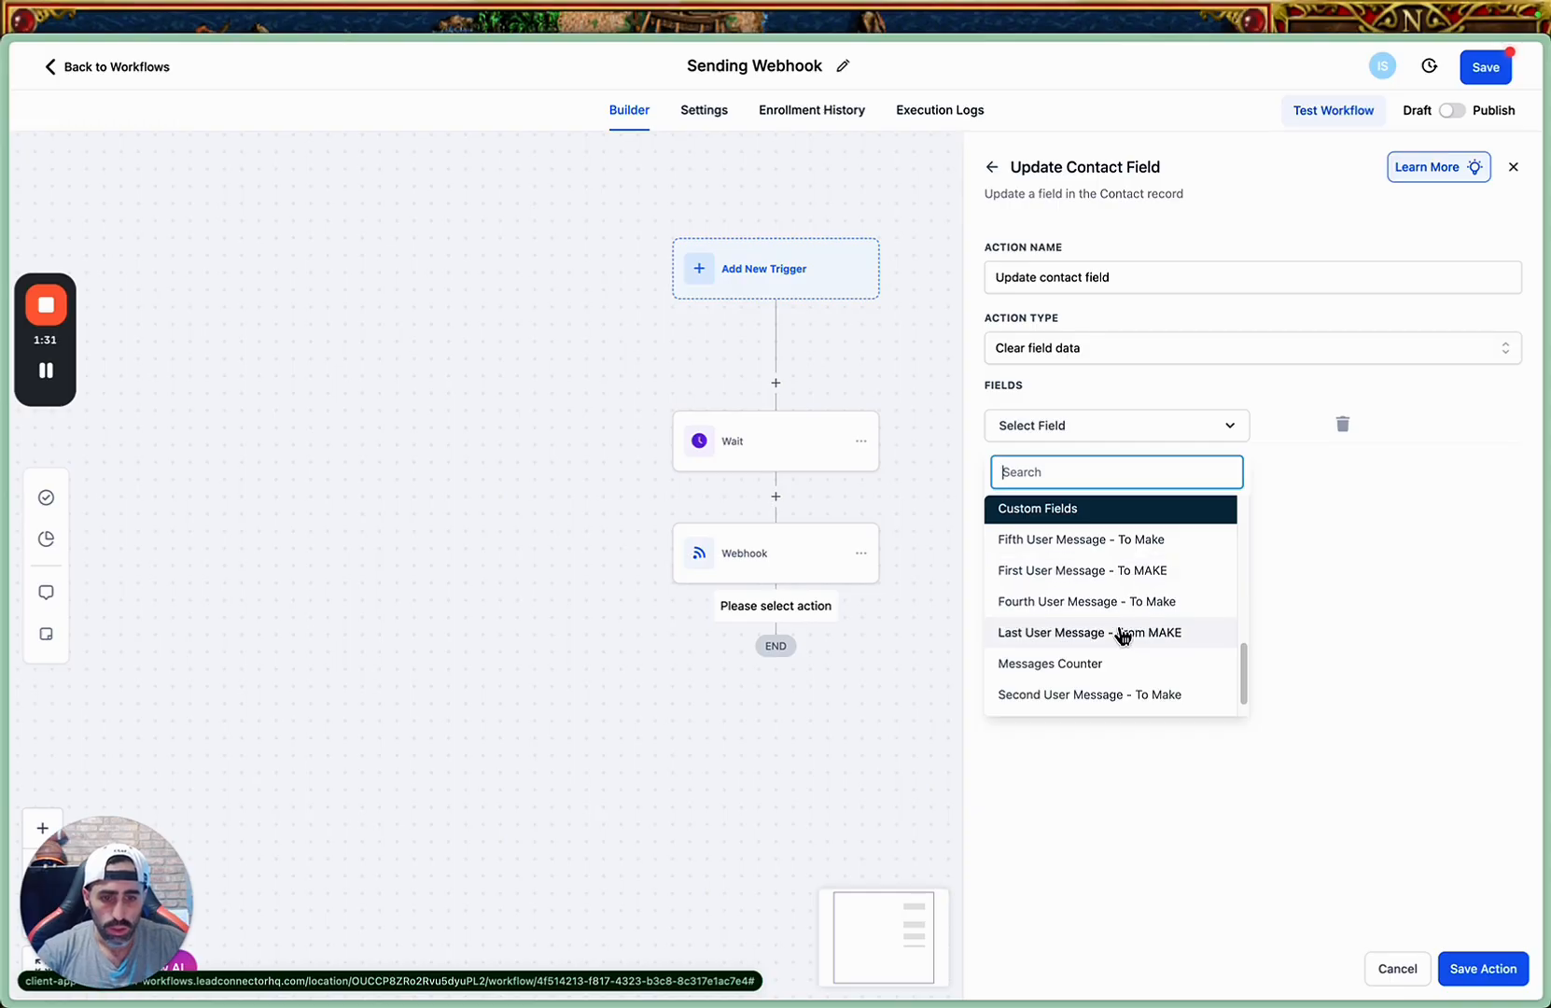
scroll(1121, 634, down, 1)
click(1118, 674)
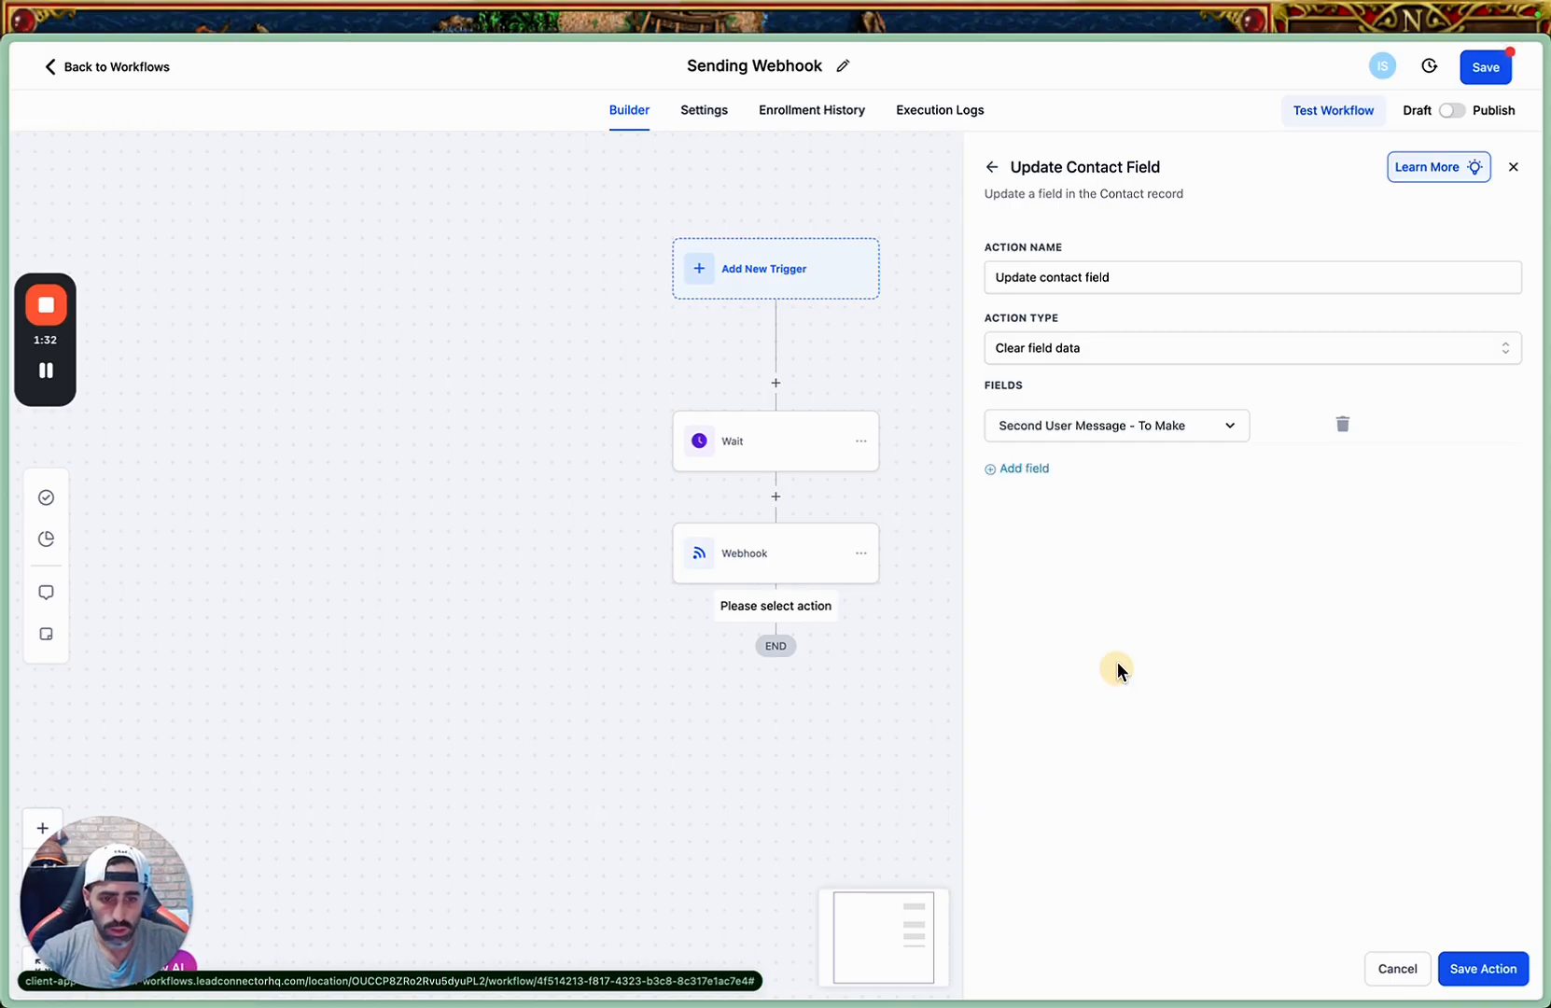
Add "Third User Message - To Make" as the second field the action clears.
click(1038, 478)
click(1056, 487)
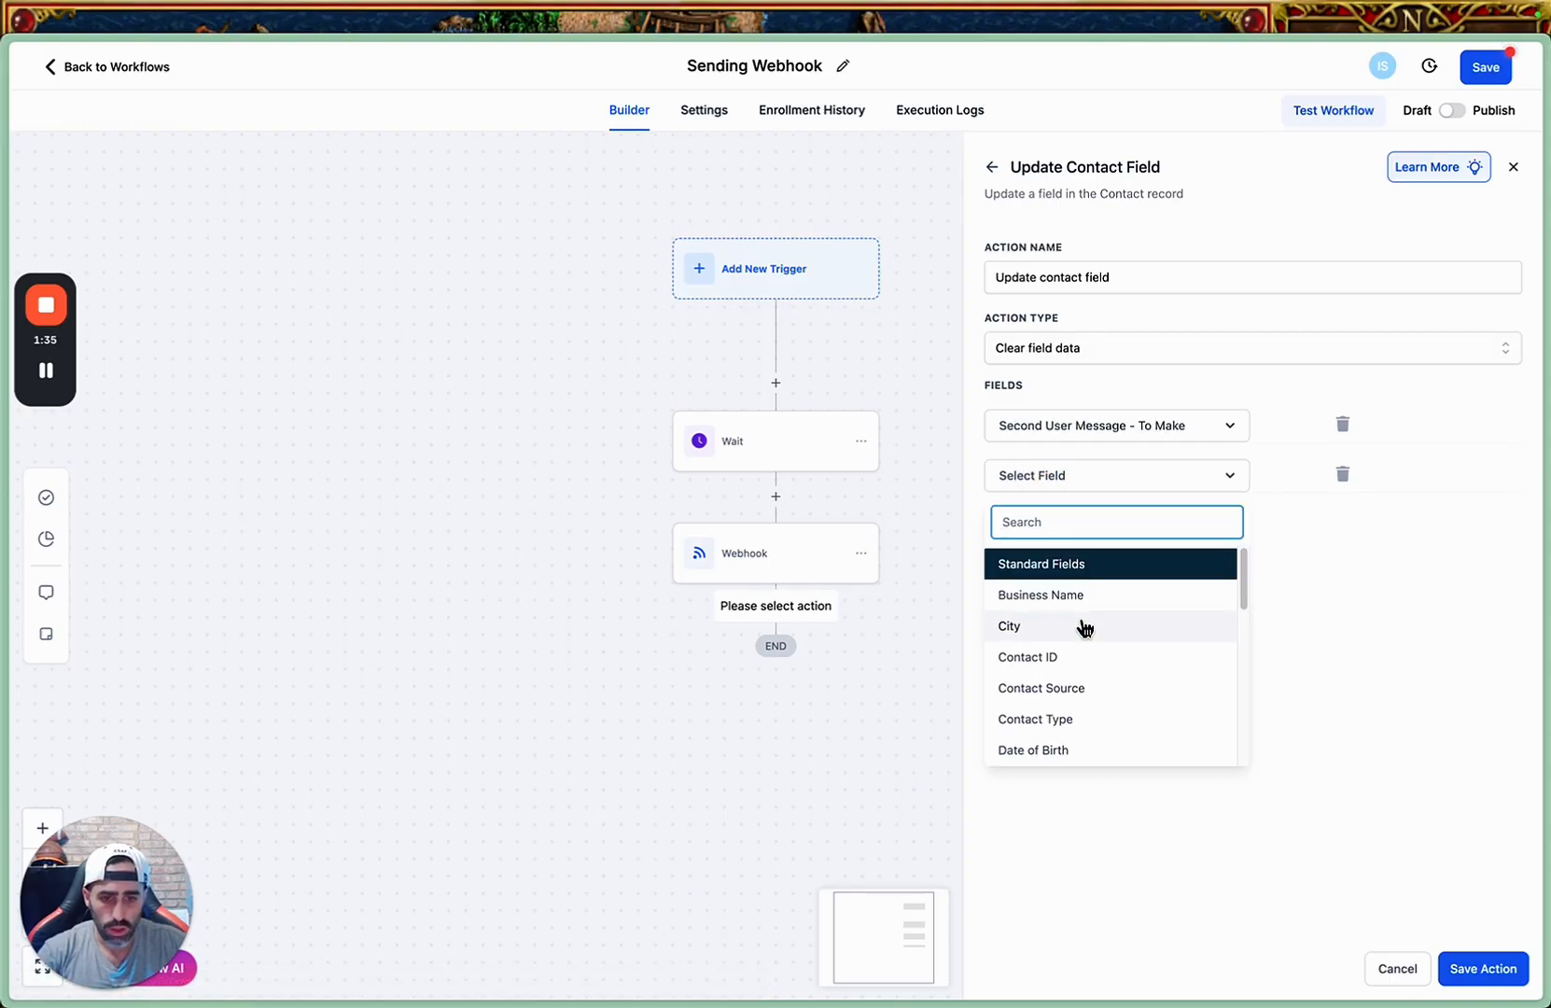
scroll(1083, 627, down, 5)
text(thi)
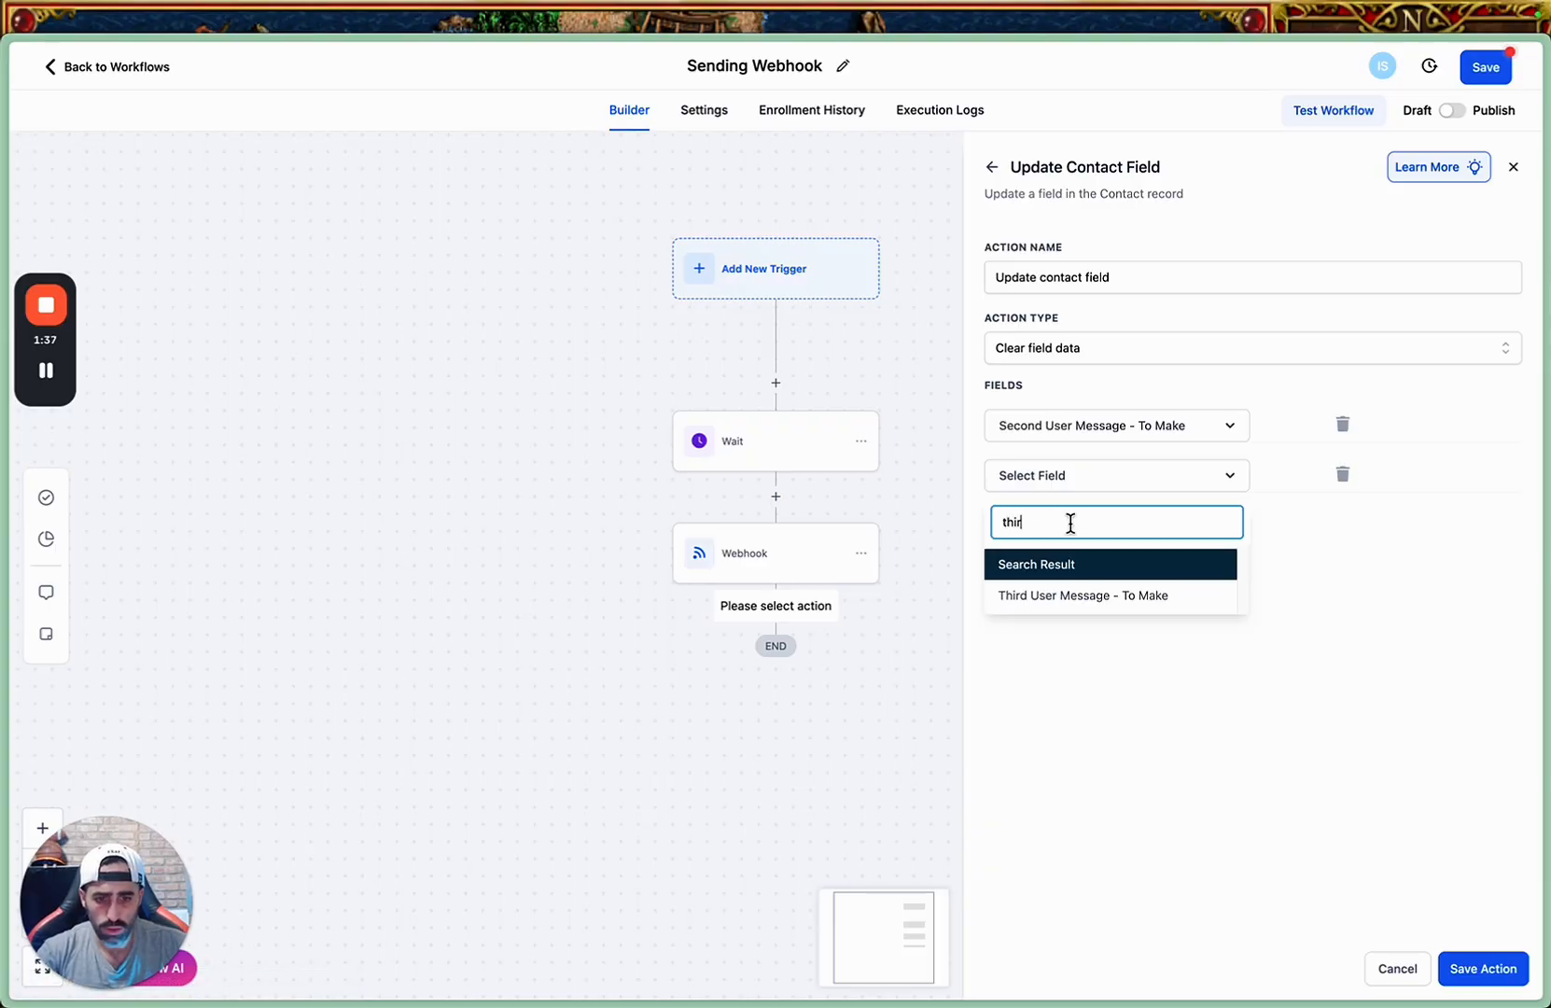
text(r)
click(1051, 598)
Add "Fourth User Message - To Make" as the third field the Update Contact Field action clears.
click(1036, 519)
click(1048, 528)
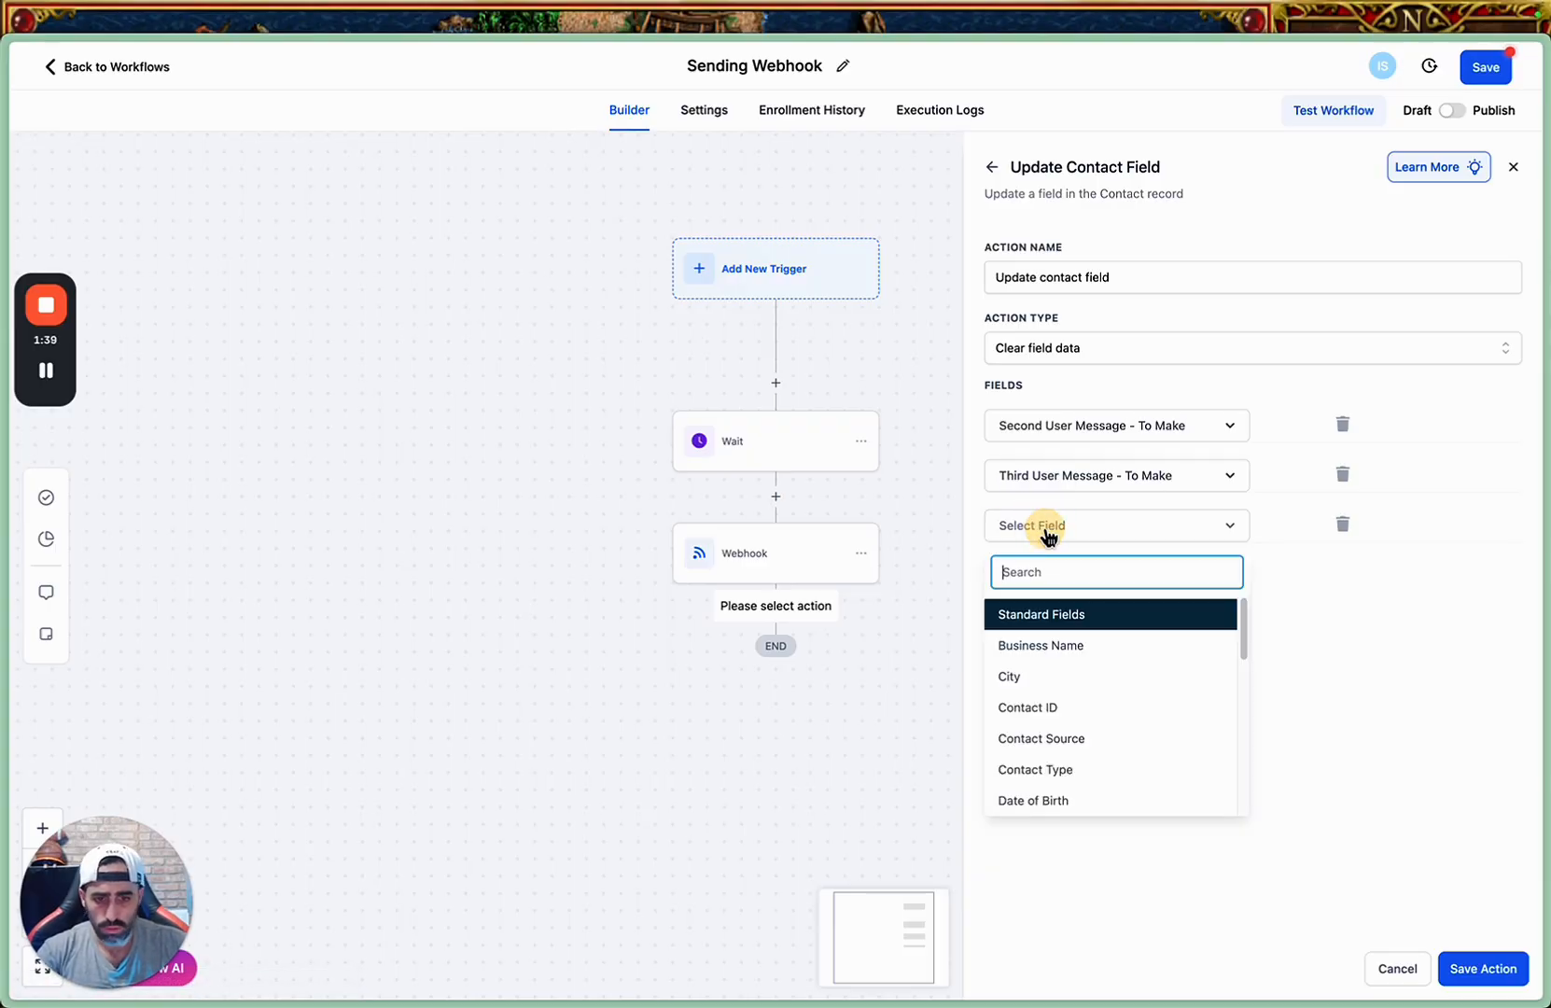
text(fron)
key(BackSpace)
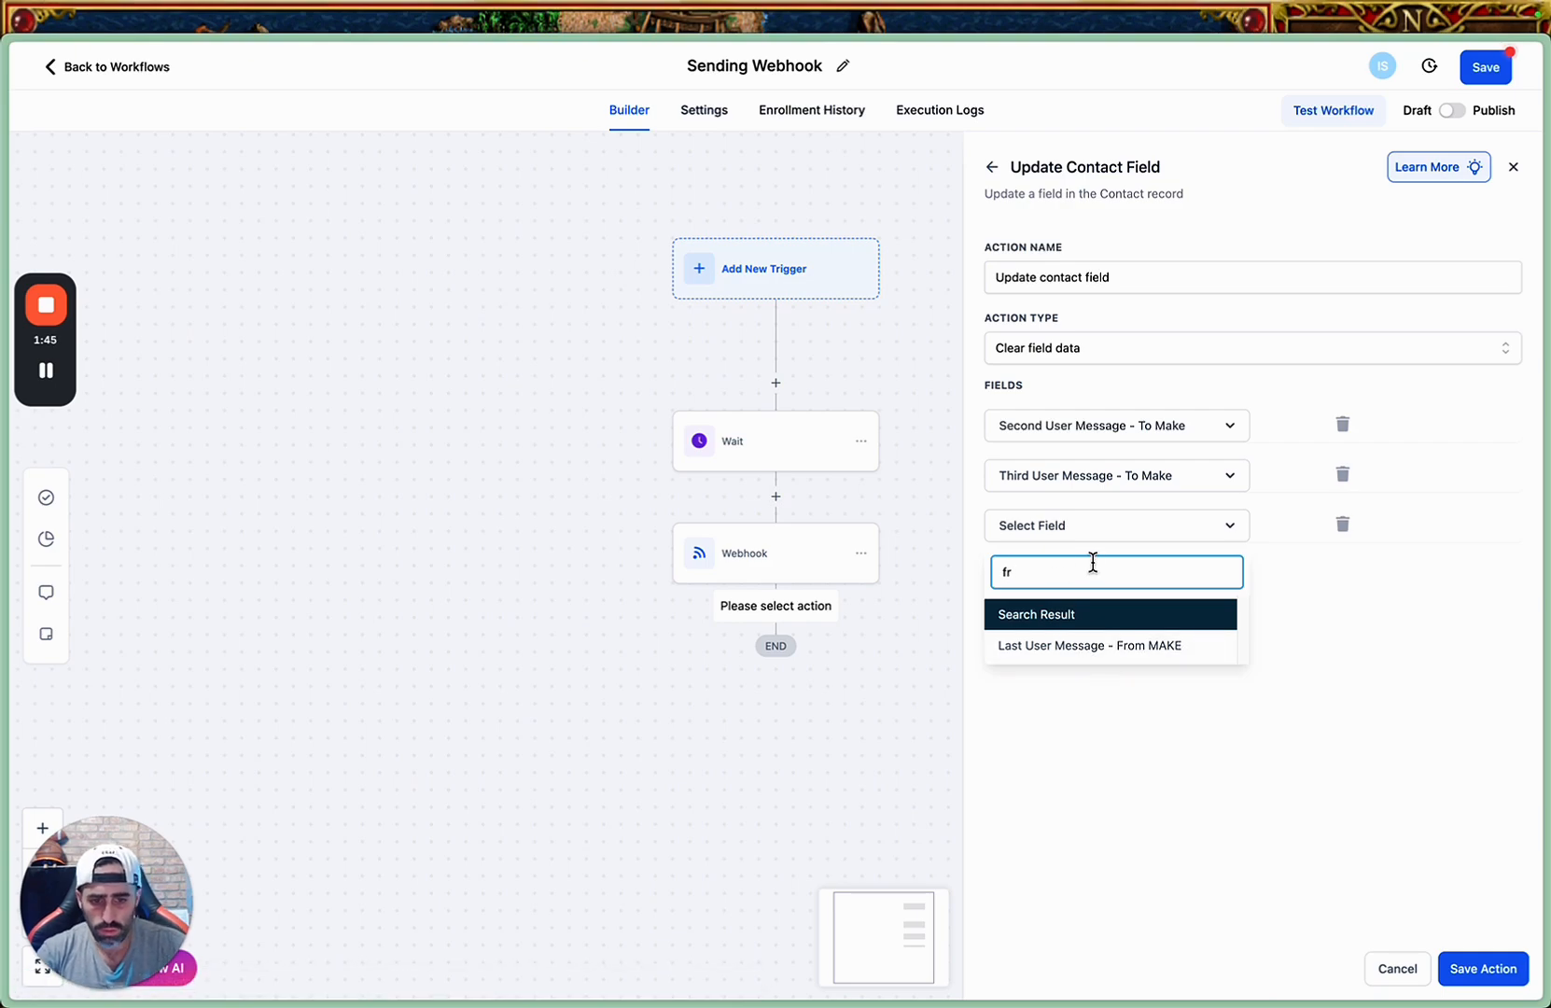
key(BackSpace)
key(BackSpace)
text(frour)
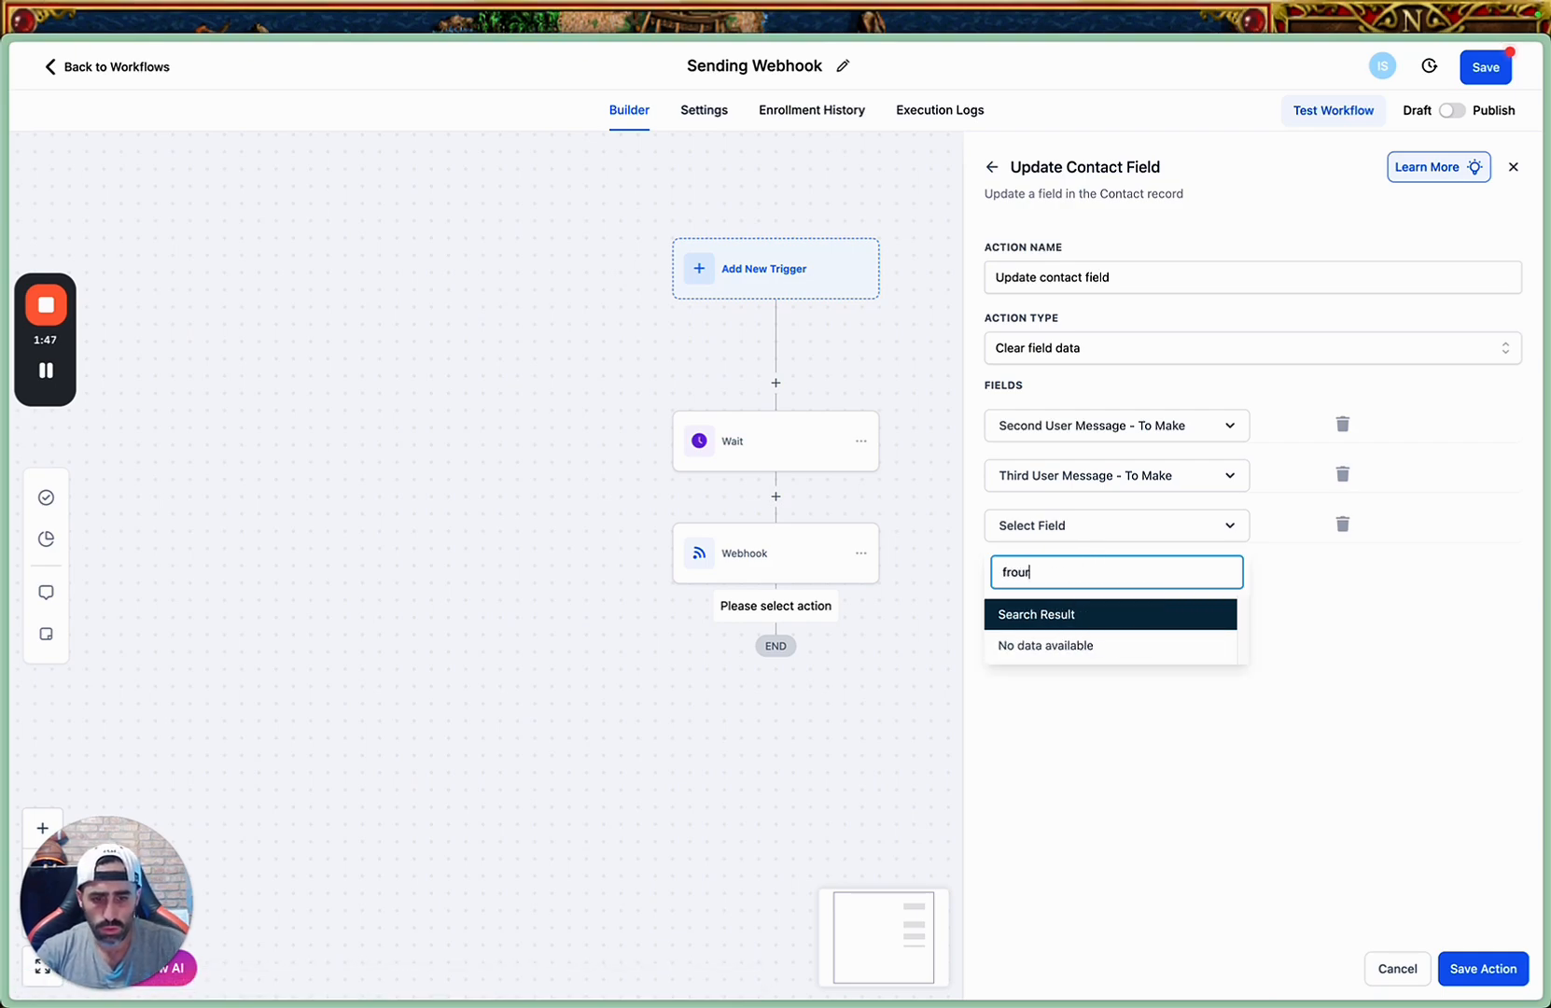
key(BackSpace)
scroll(1111, 705, down, 5)
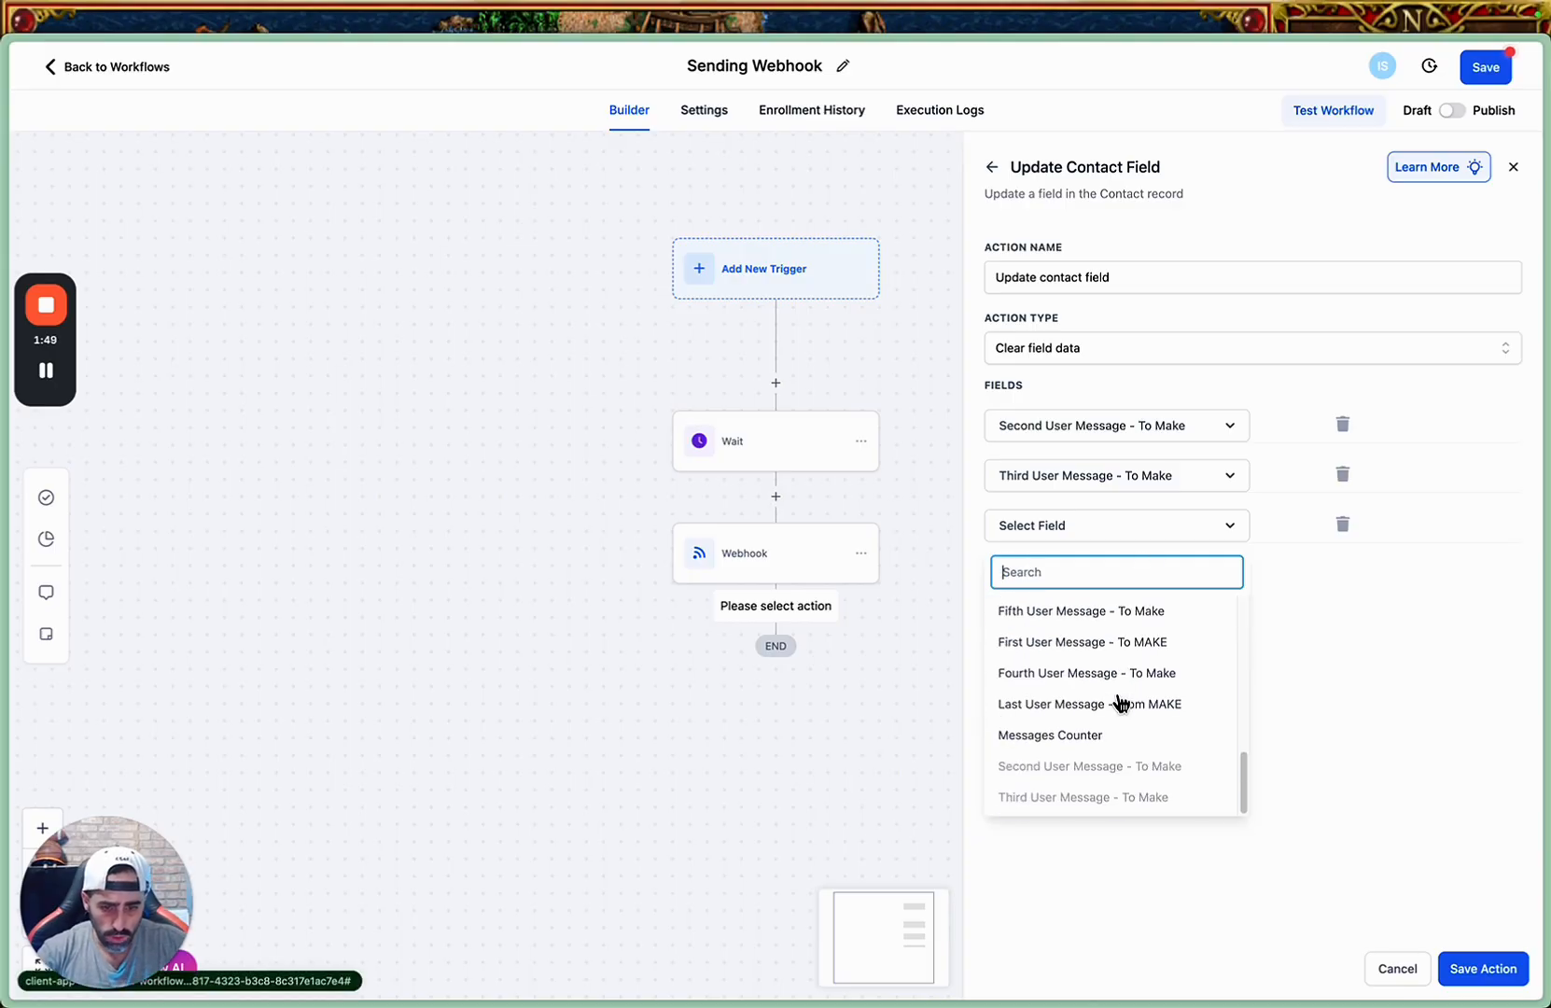
click(1101, 674)
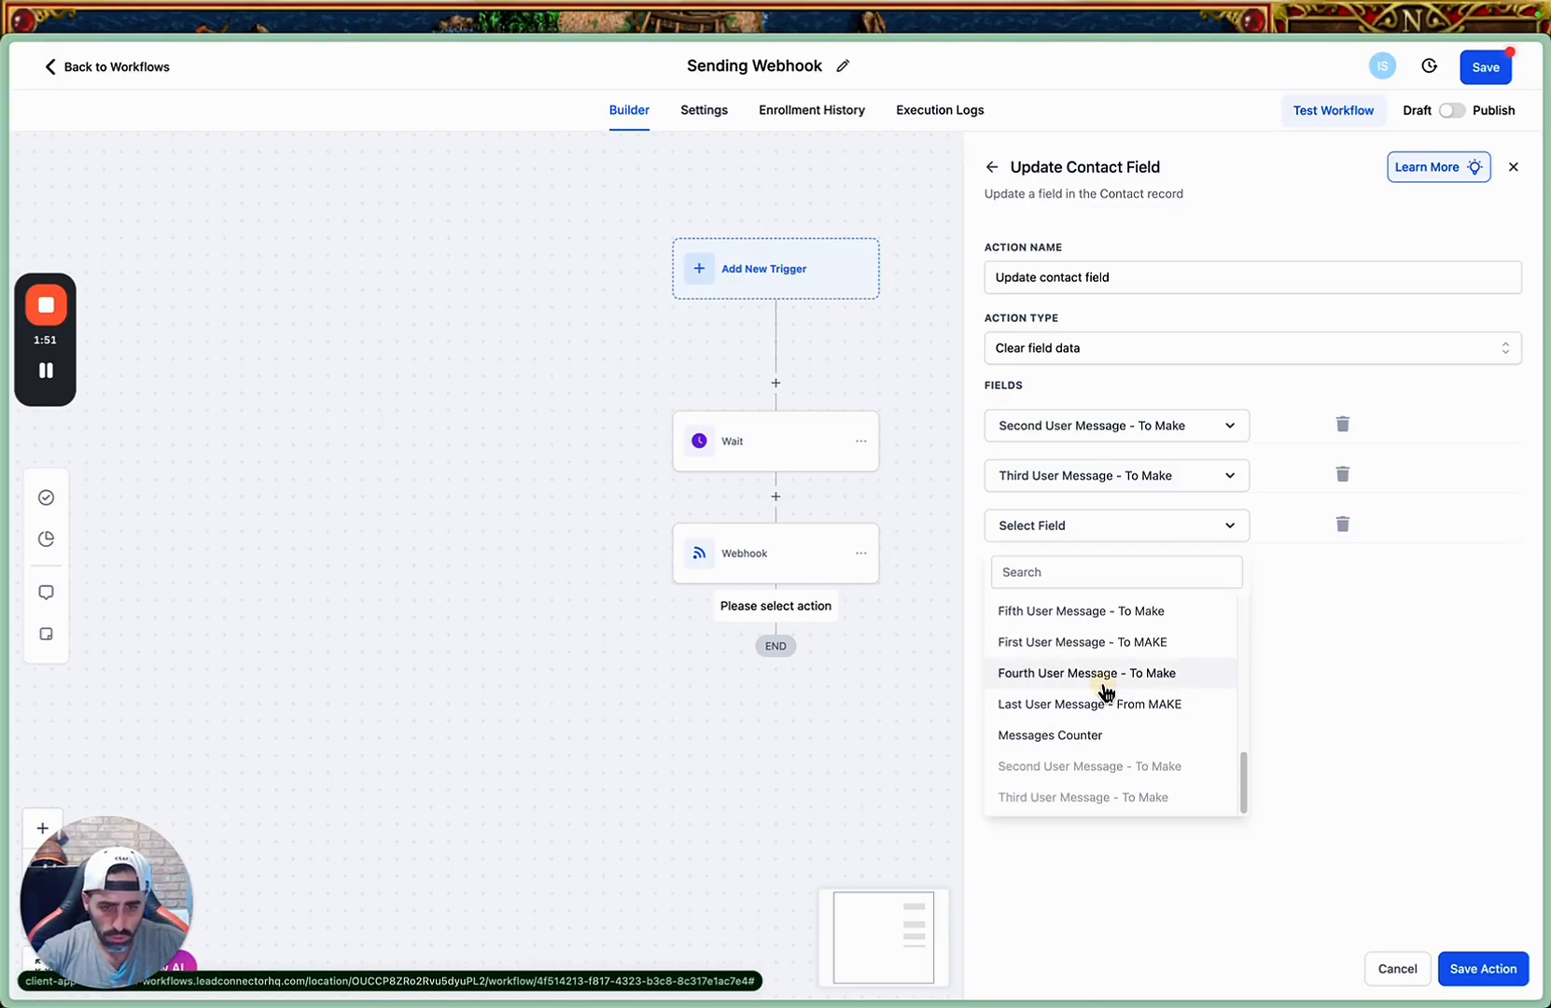
Add "Fifth User Message - To Make" as the fourth field the action clears.
click(1031, 570)
click(1034, 579)
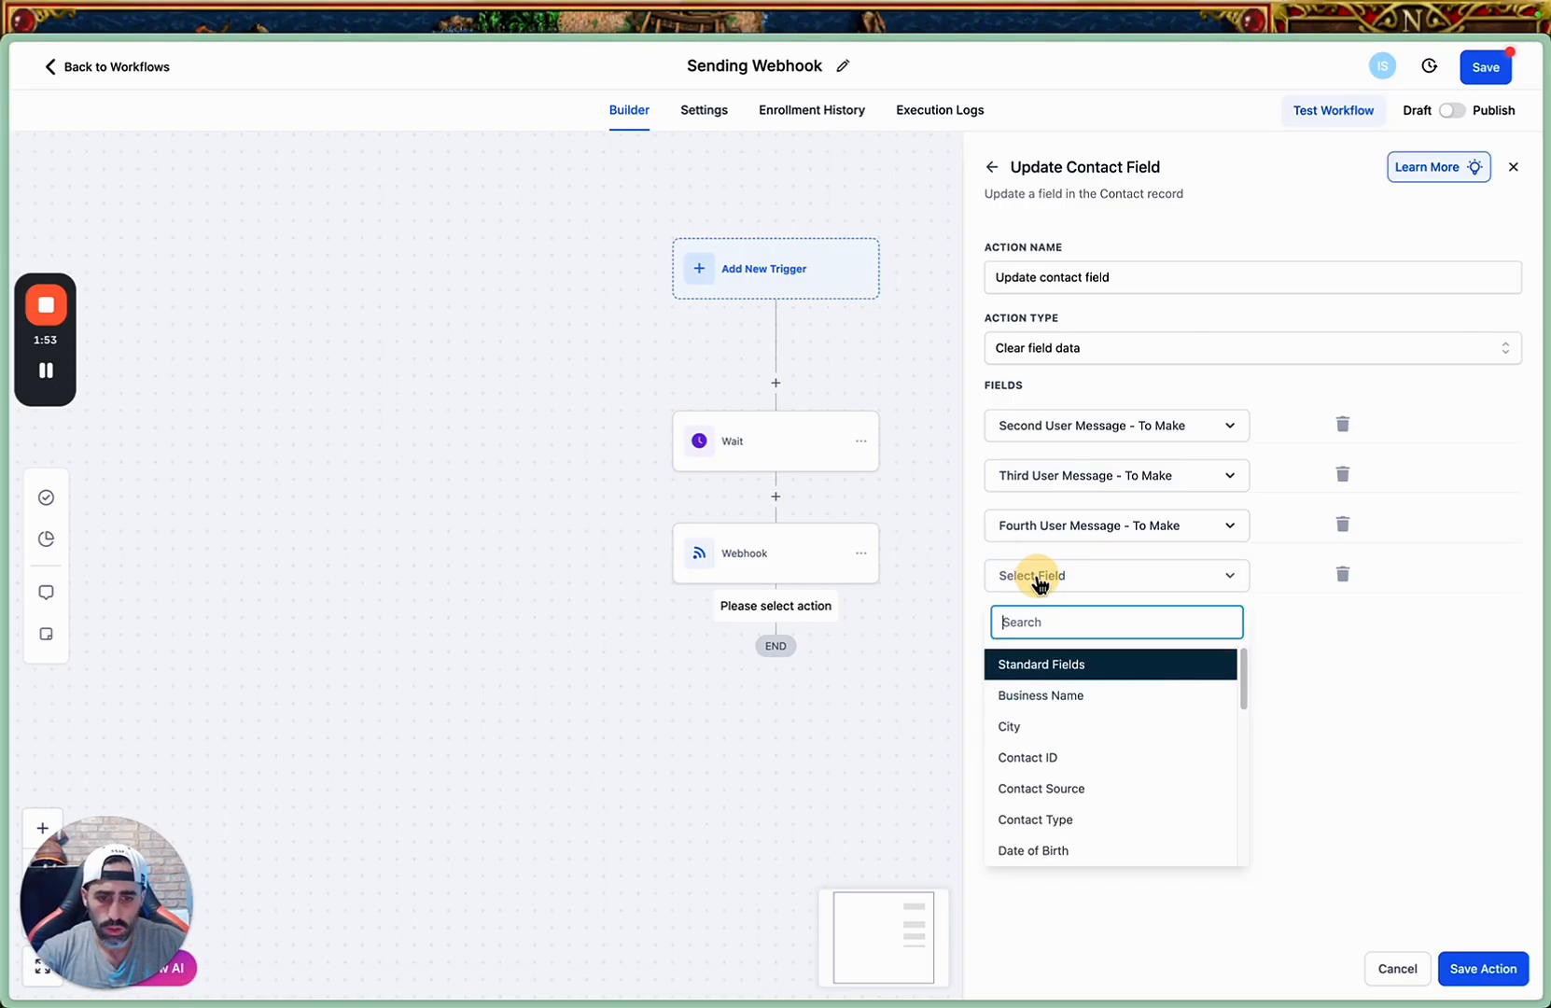
text(fif)
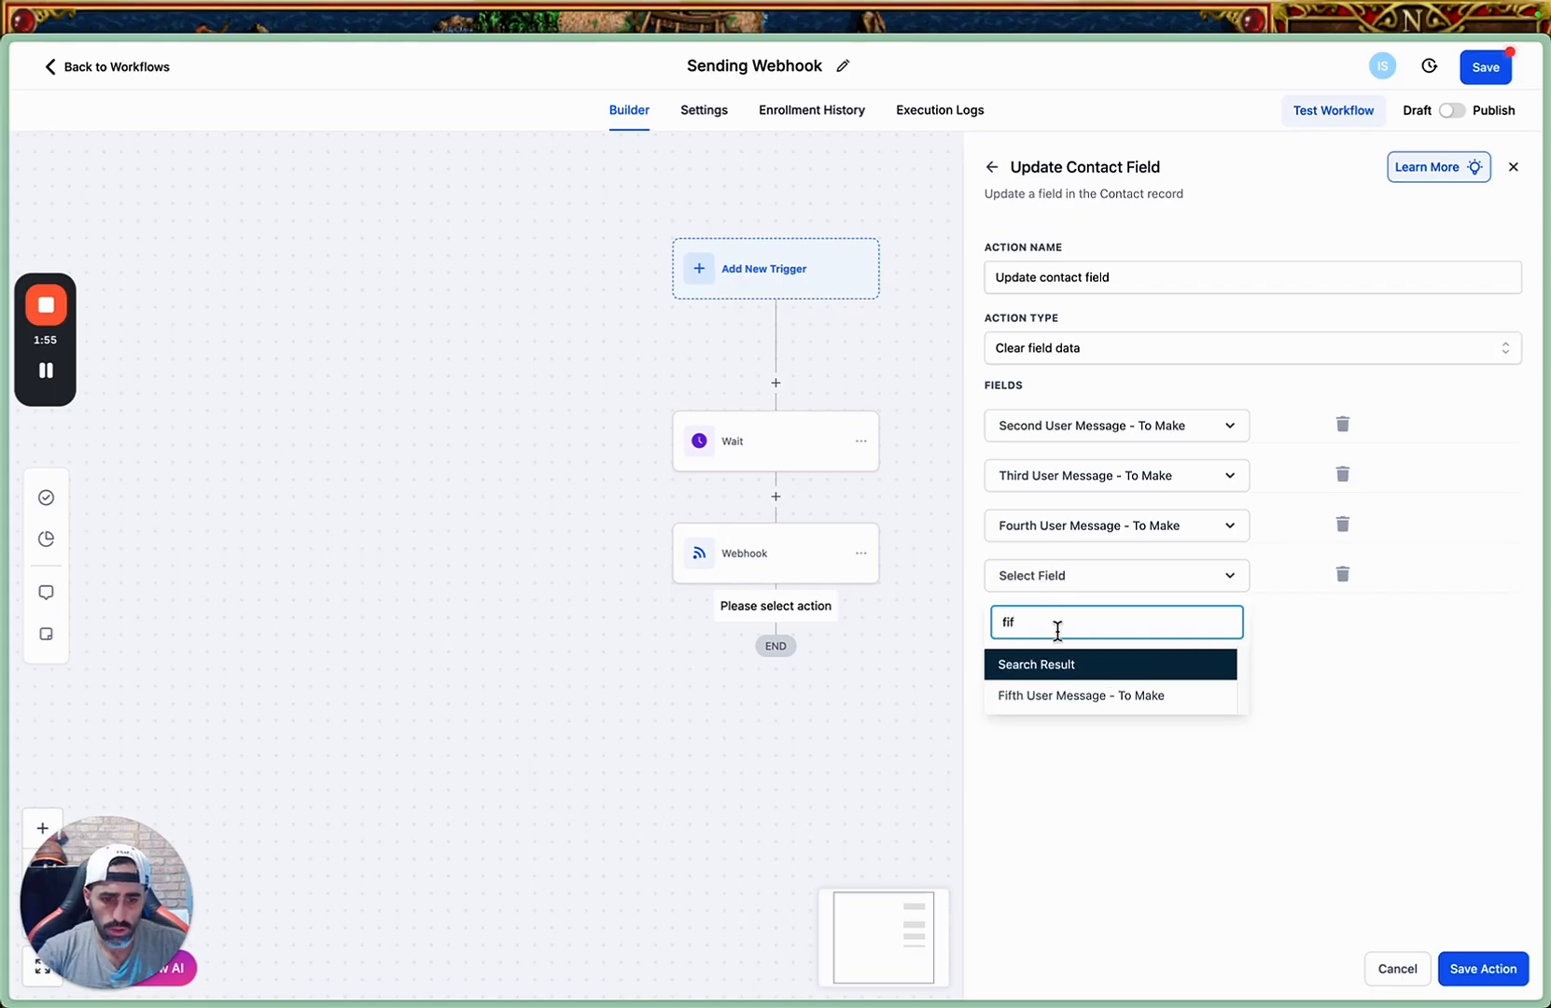
click(1109, 705)
Add "Messages Counter" as the fifth field to clear and save the Update Contact Field action.
click(1034, 627)
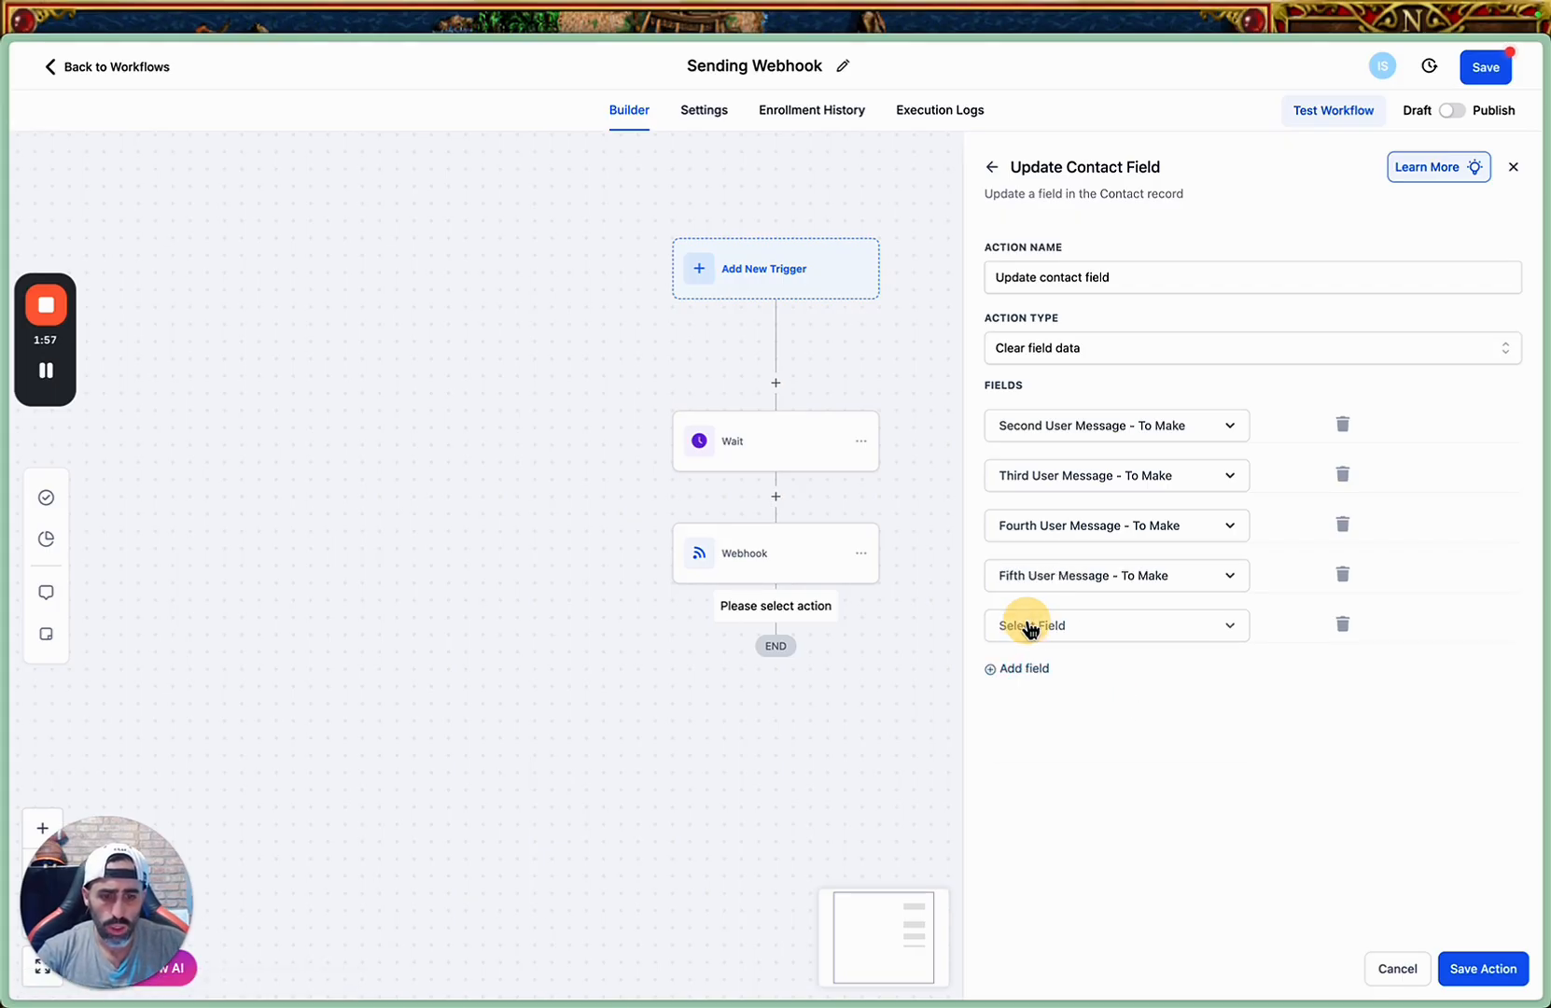
click(1032, 635)
scroll(1088, 768, down, 10)
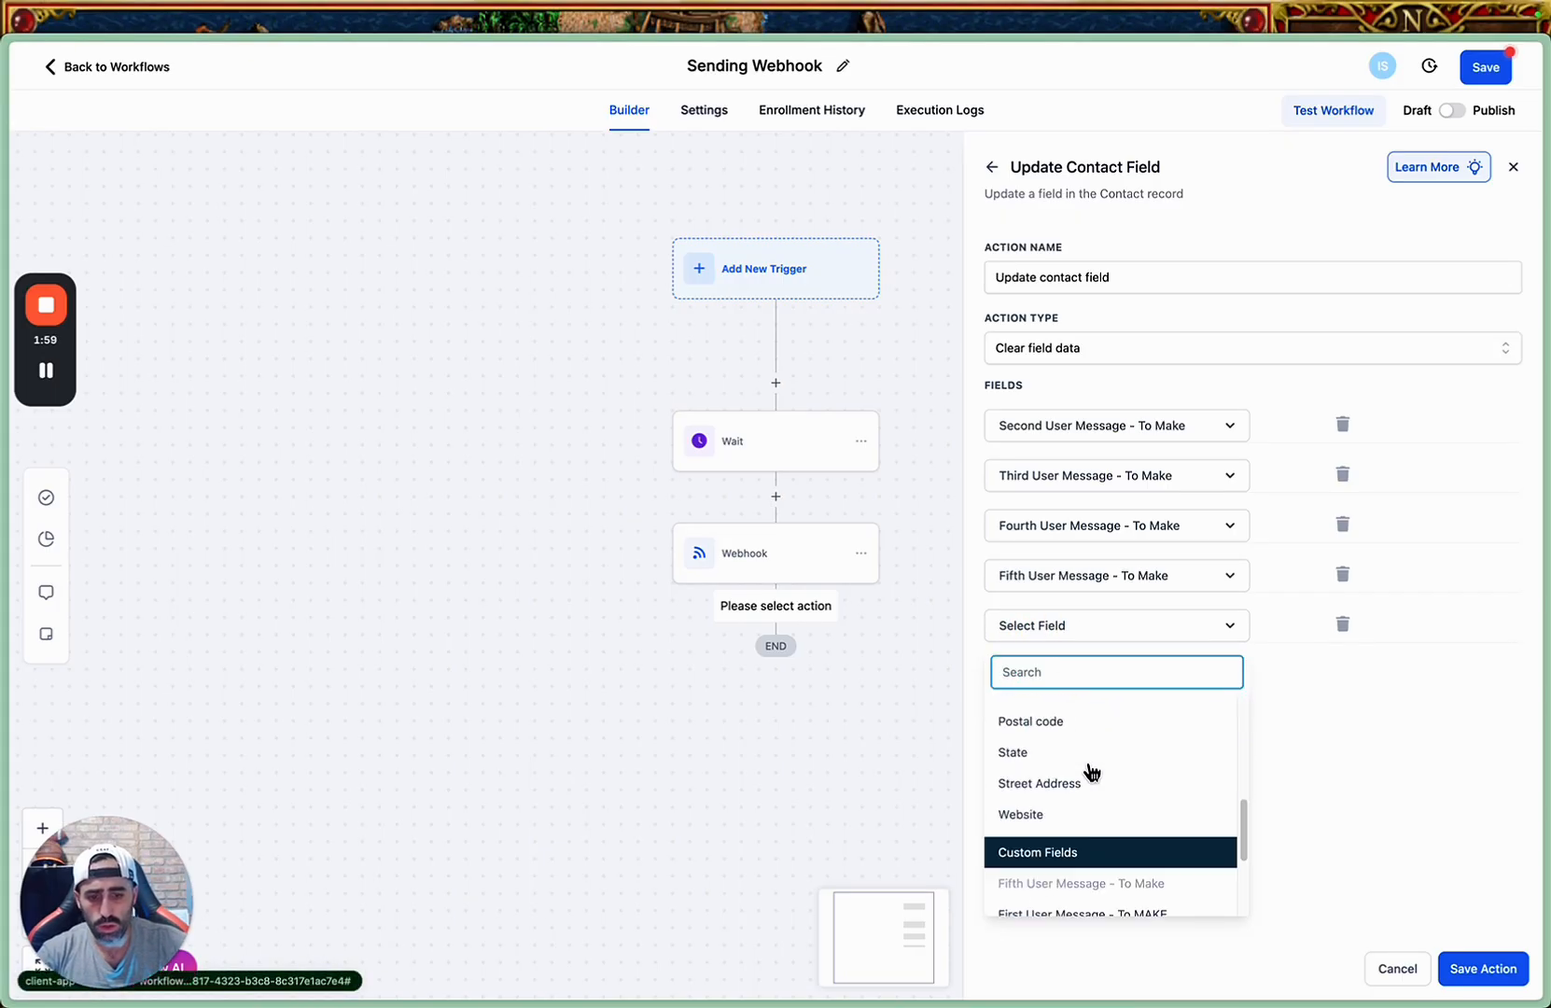
scroll(1125, 756, up, 1)
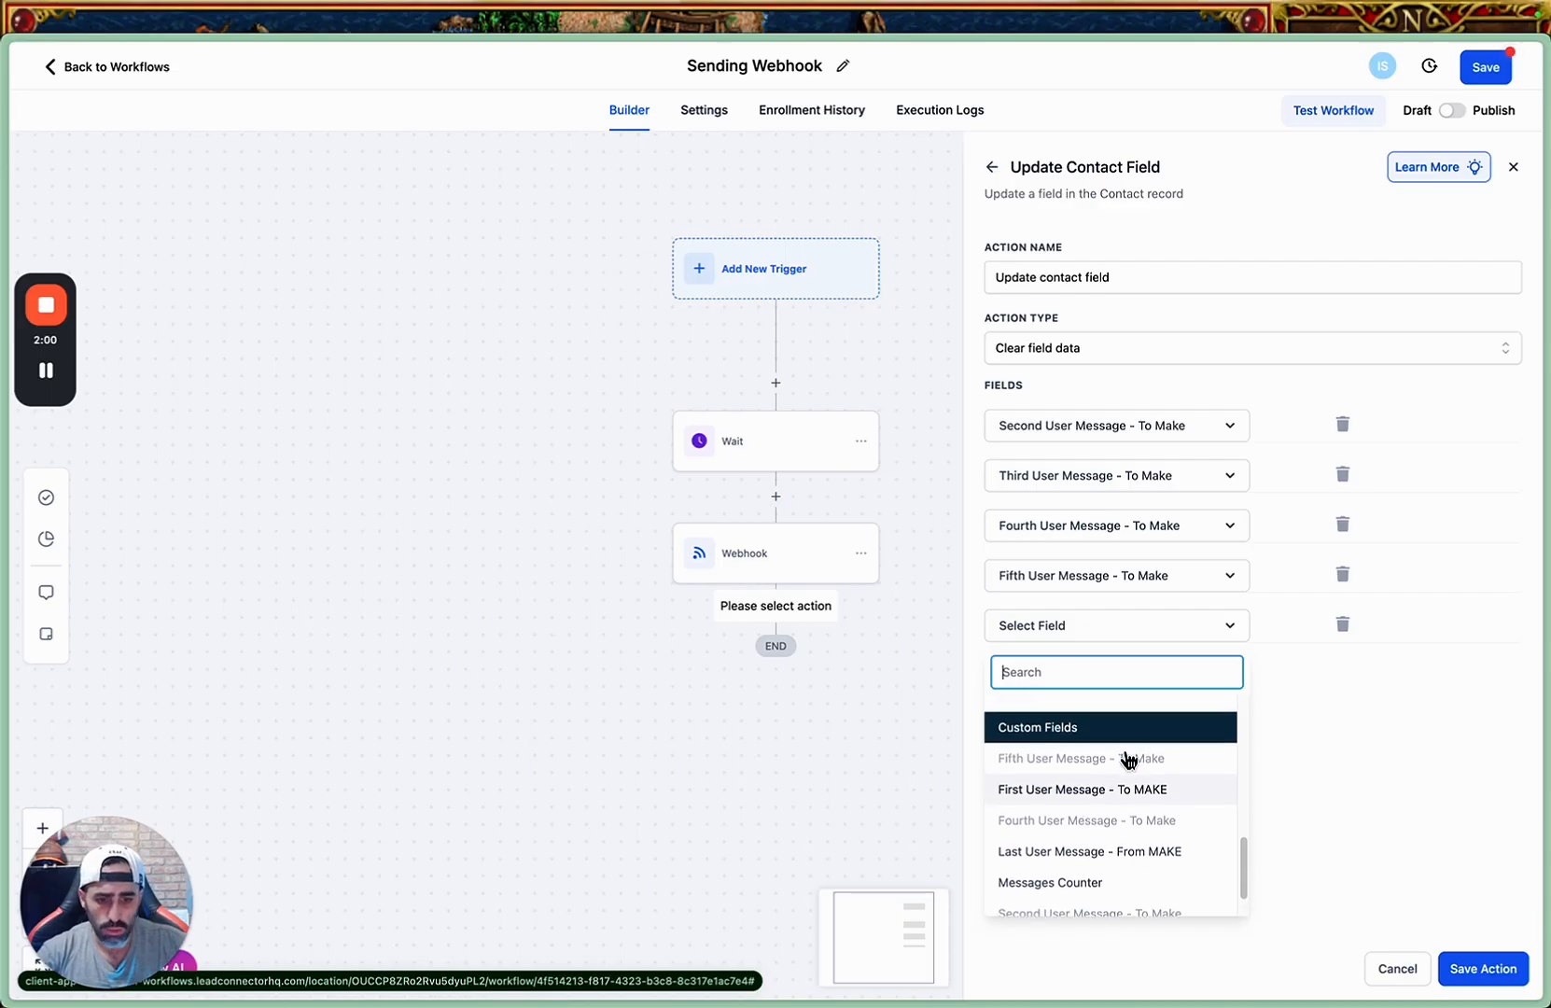
click(1093, 879)
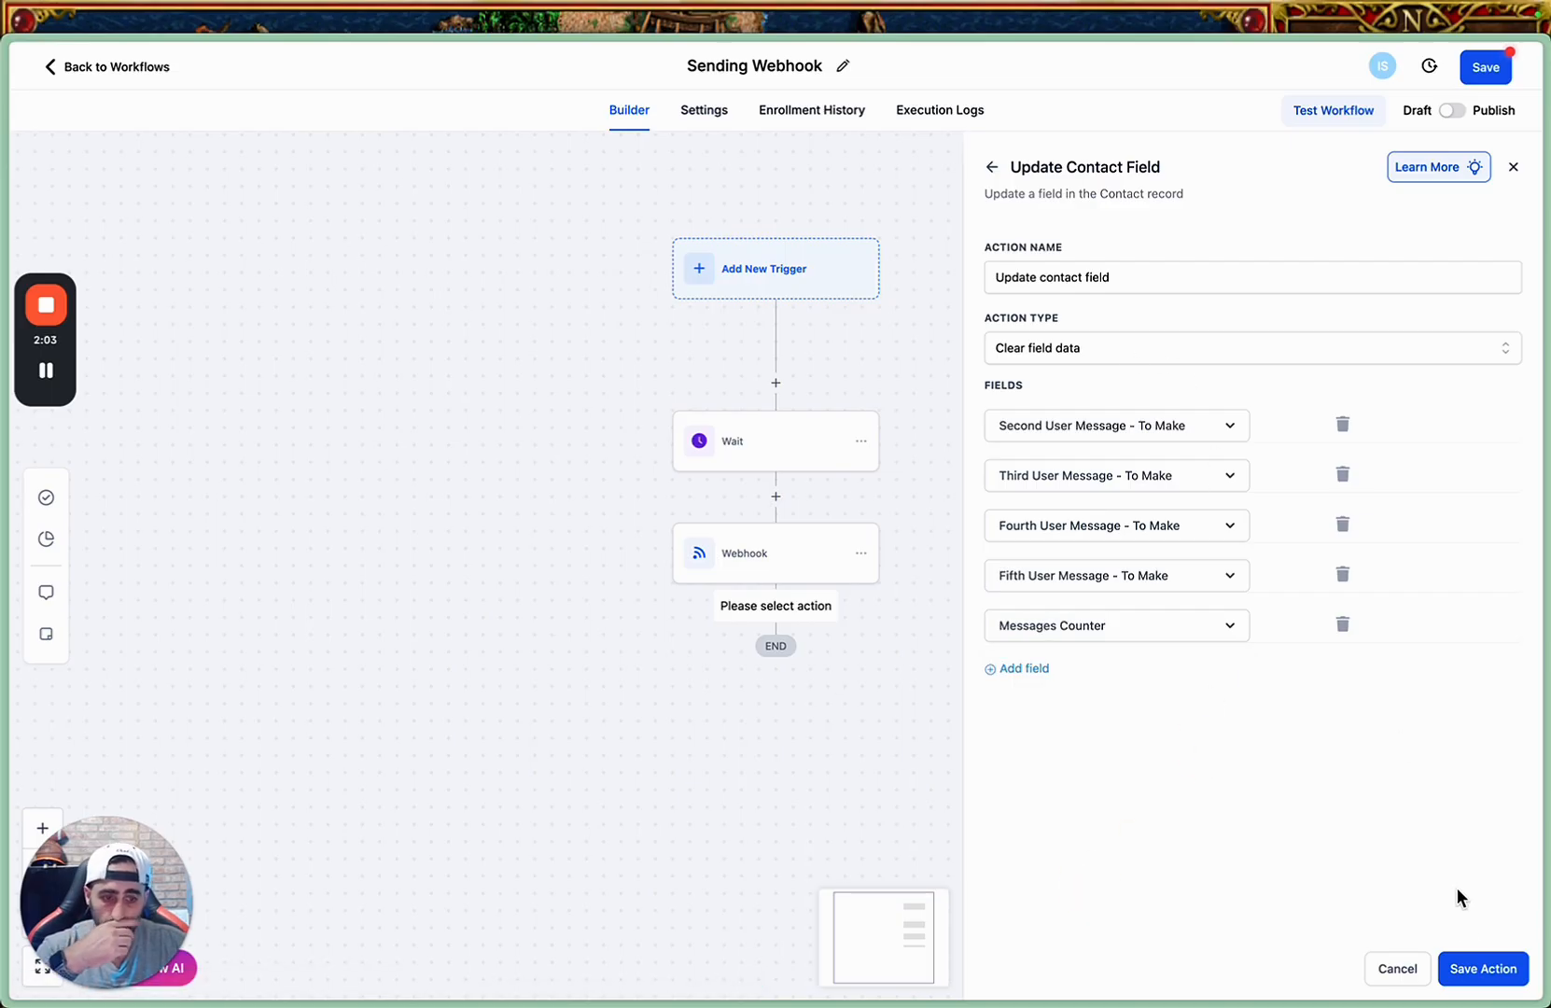
click(1489, 971)
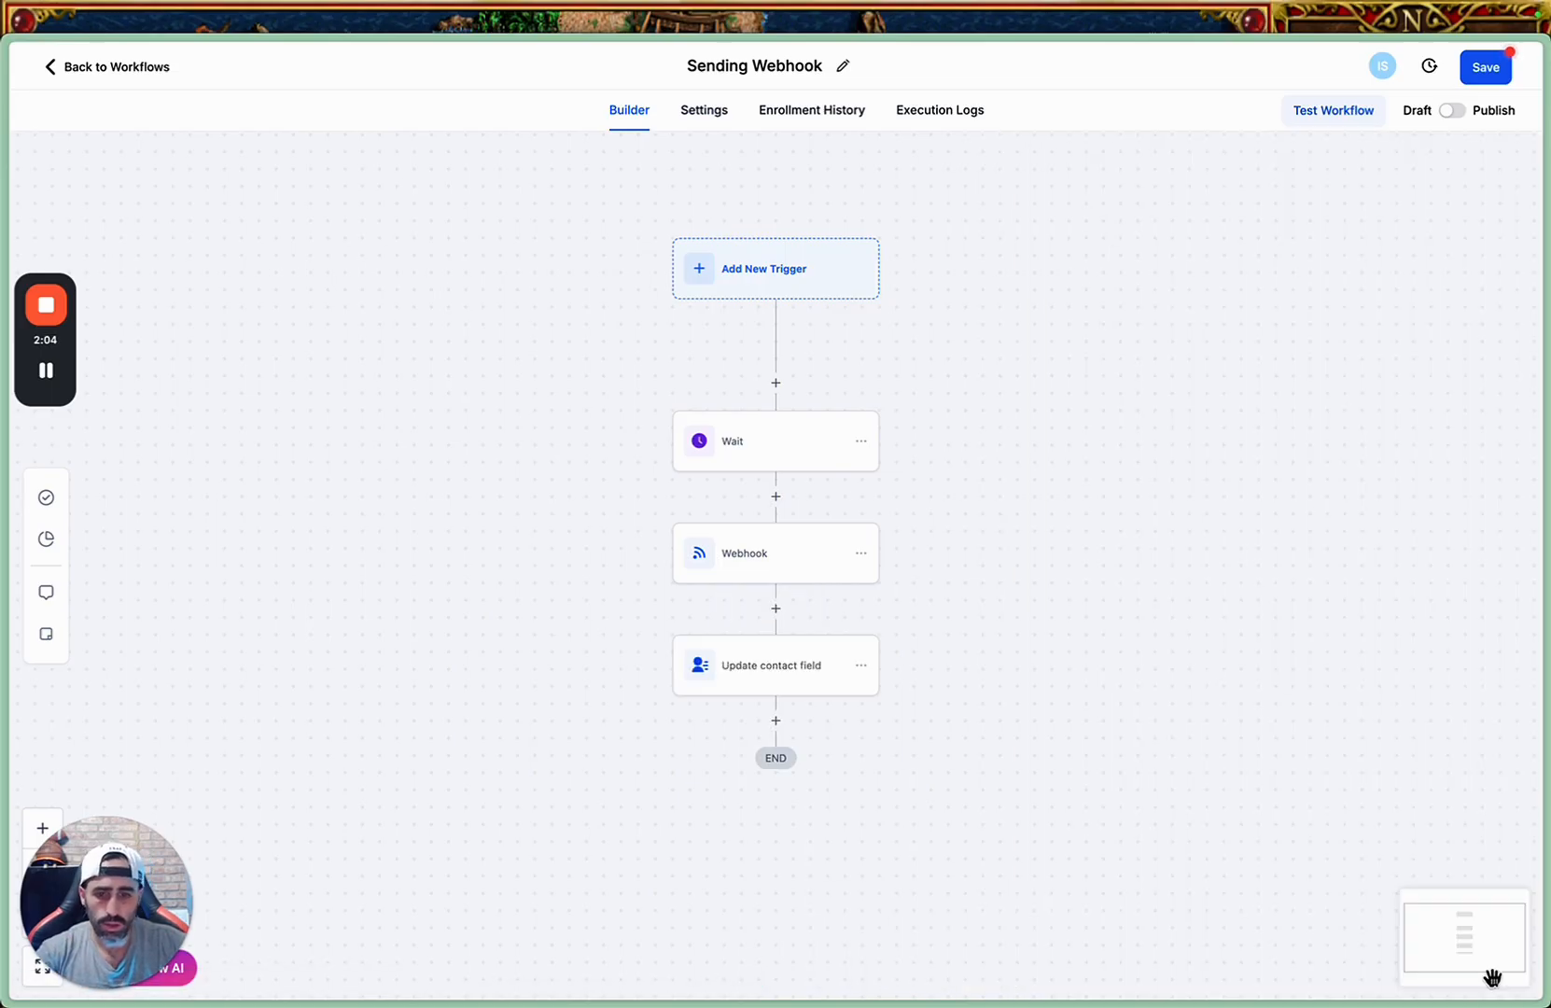
Add an Add Contact Tag action with the "webhook" tag at the end of the workflow, and save the action and the workflow.
click(775, 722)
click(1140, 237)
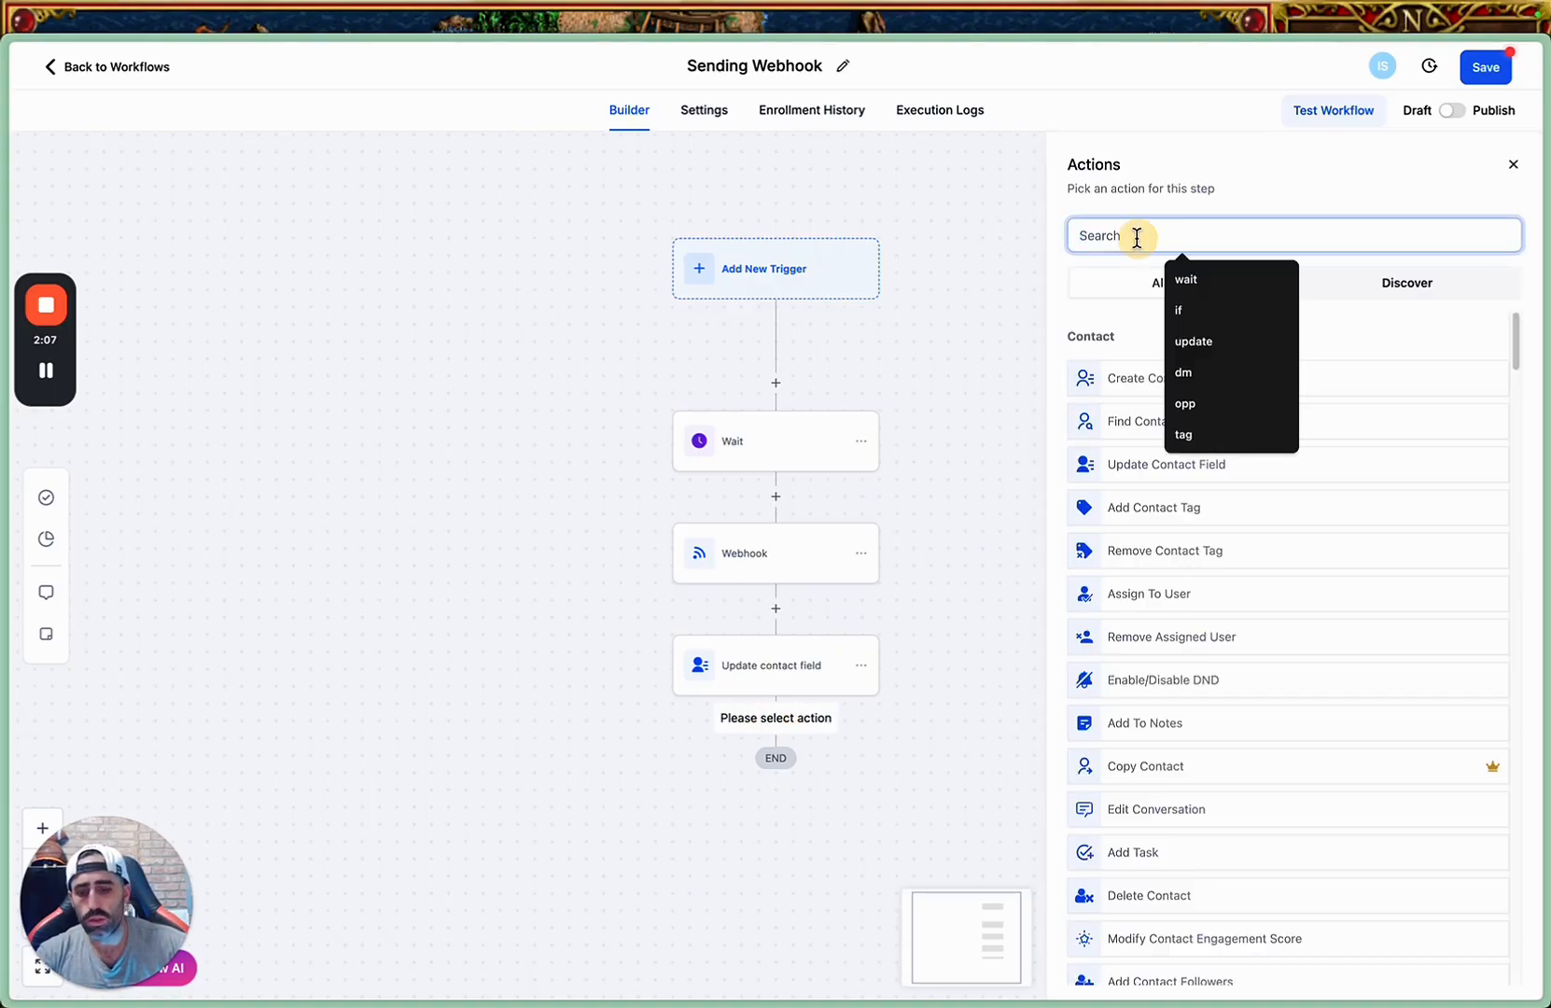
text(tag)
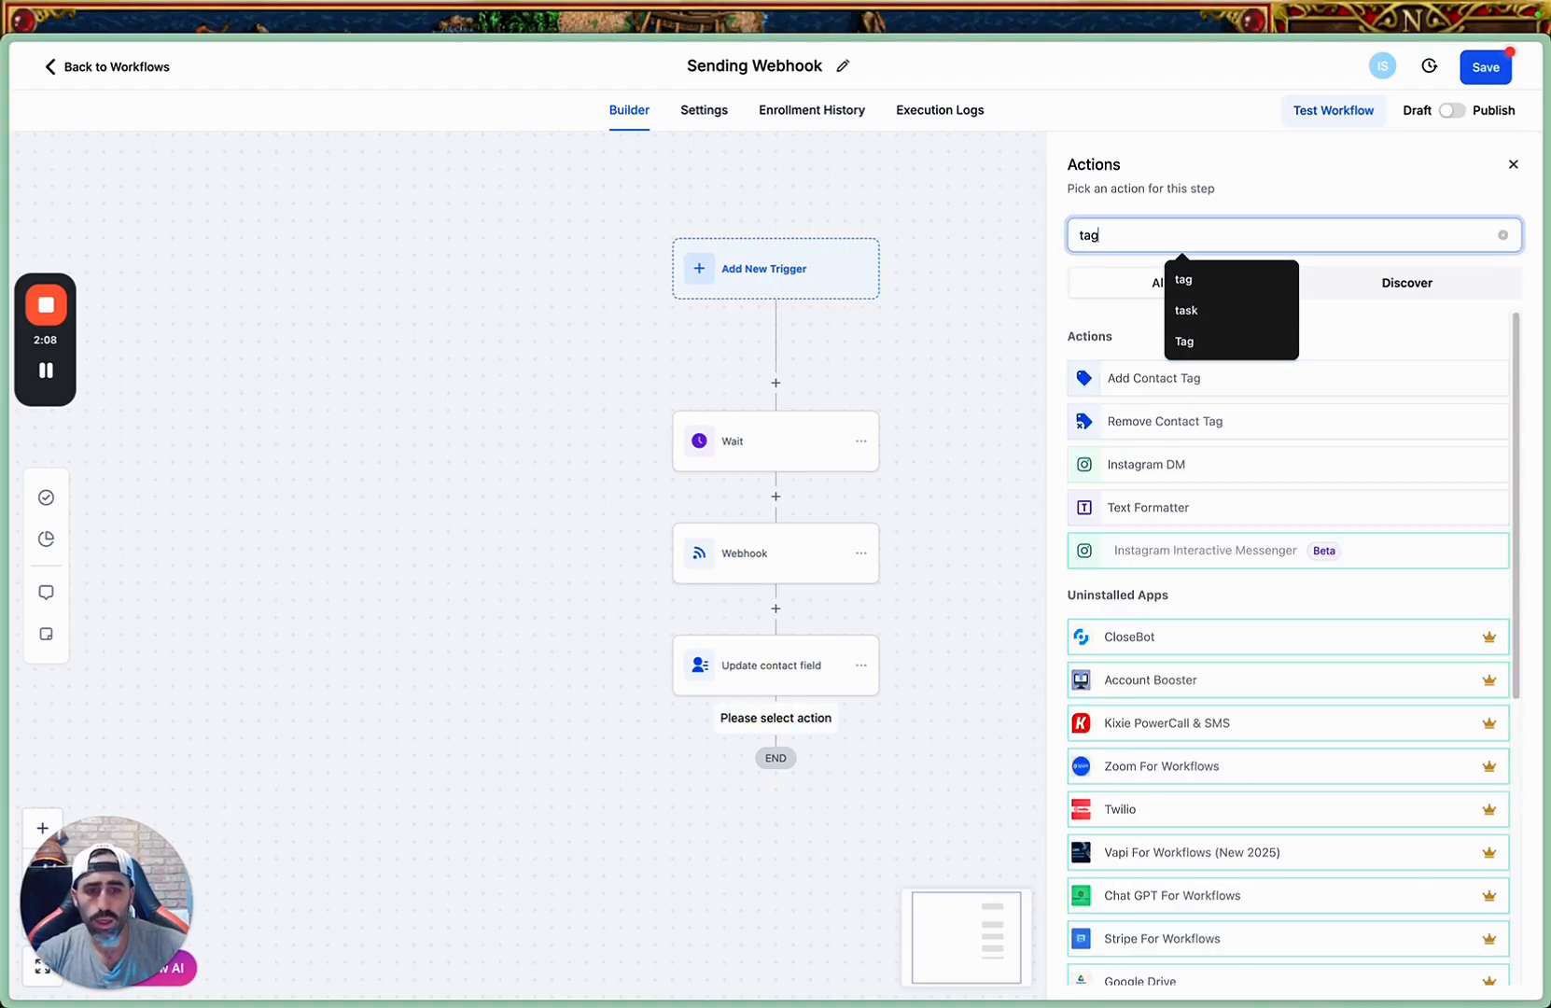
click(1123, 378)
click(1169, 354)
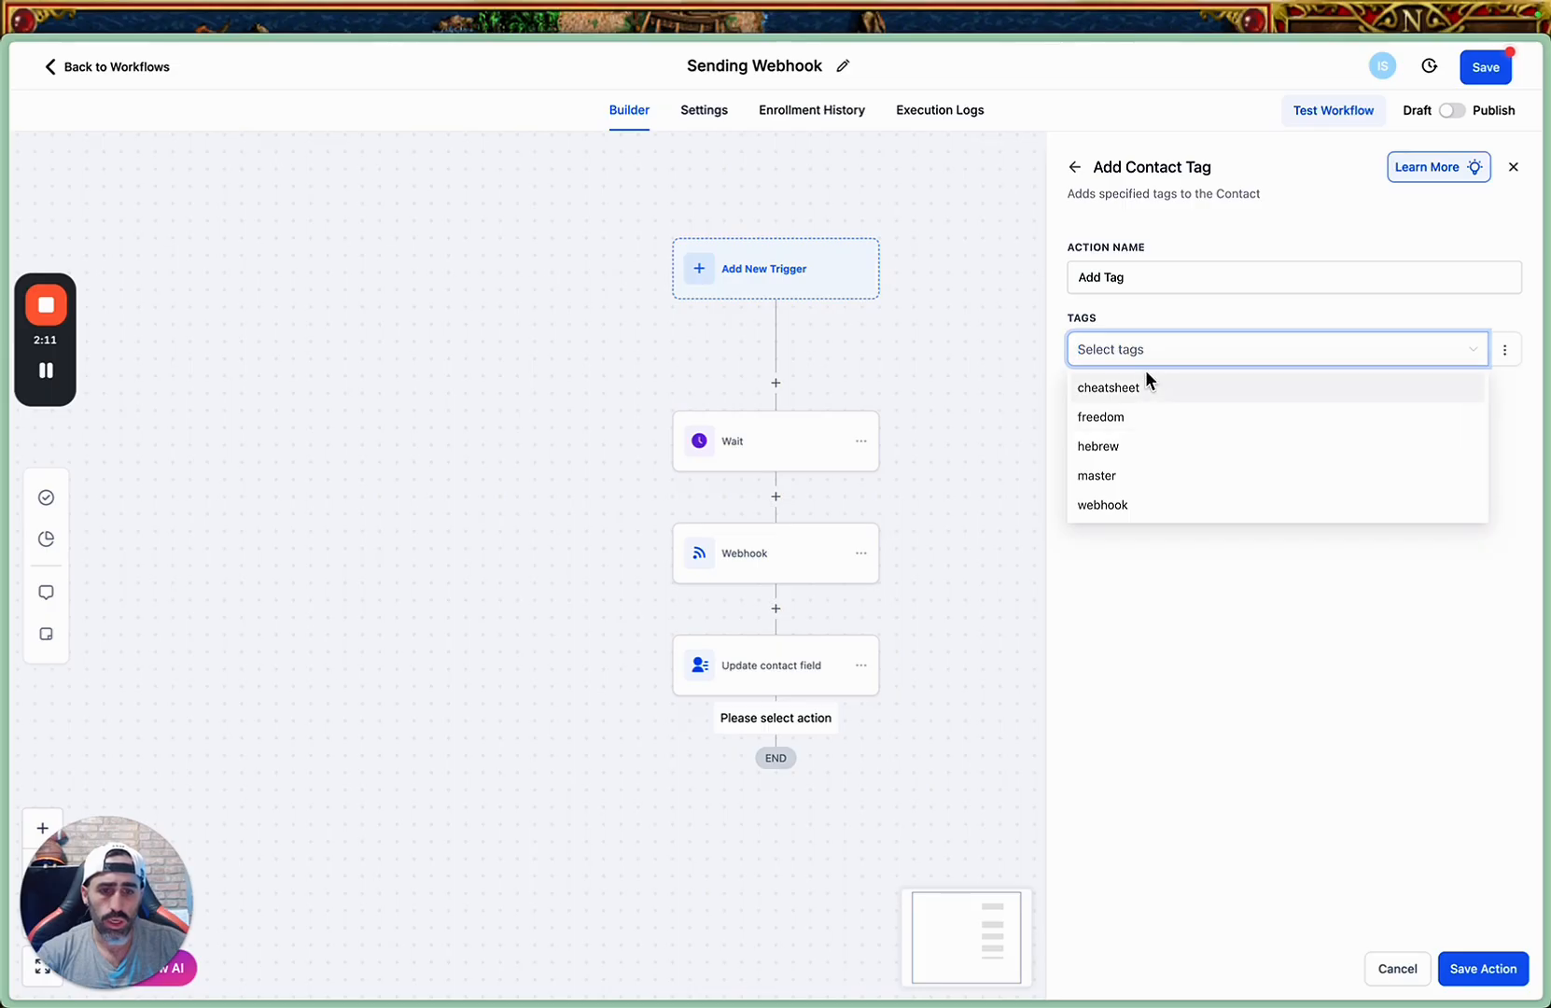
click(1146, 505)
click(1199, 622)
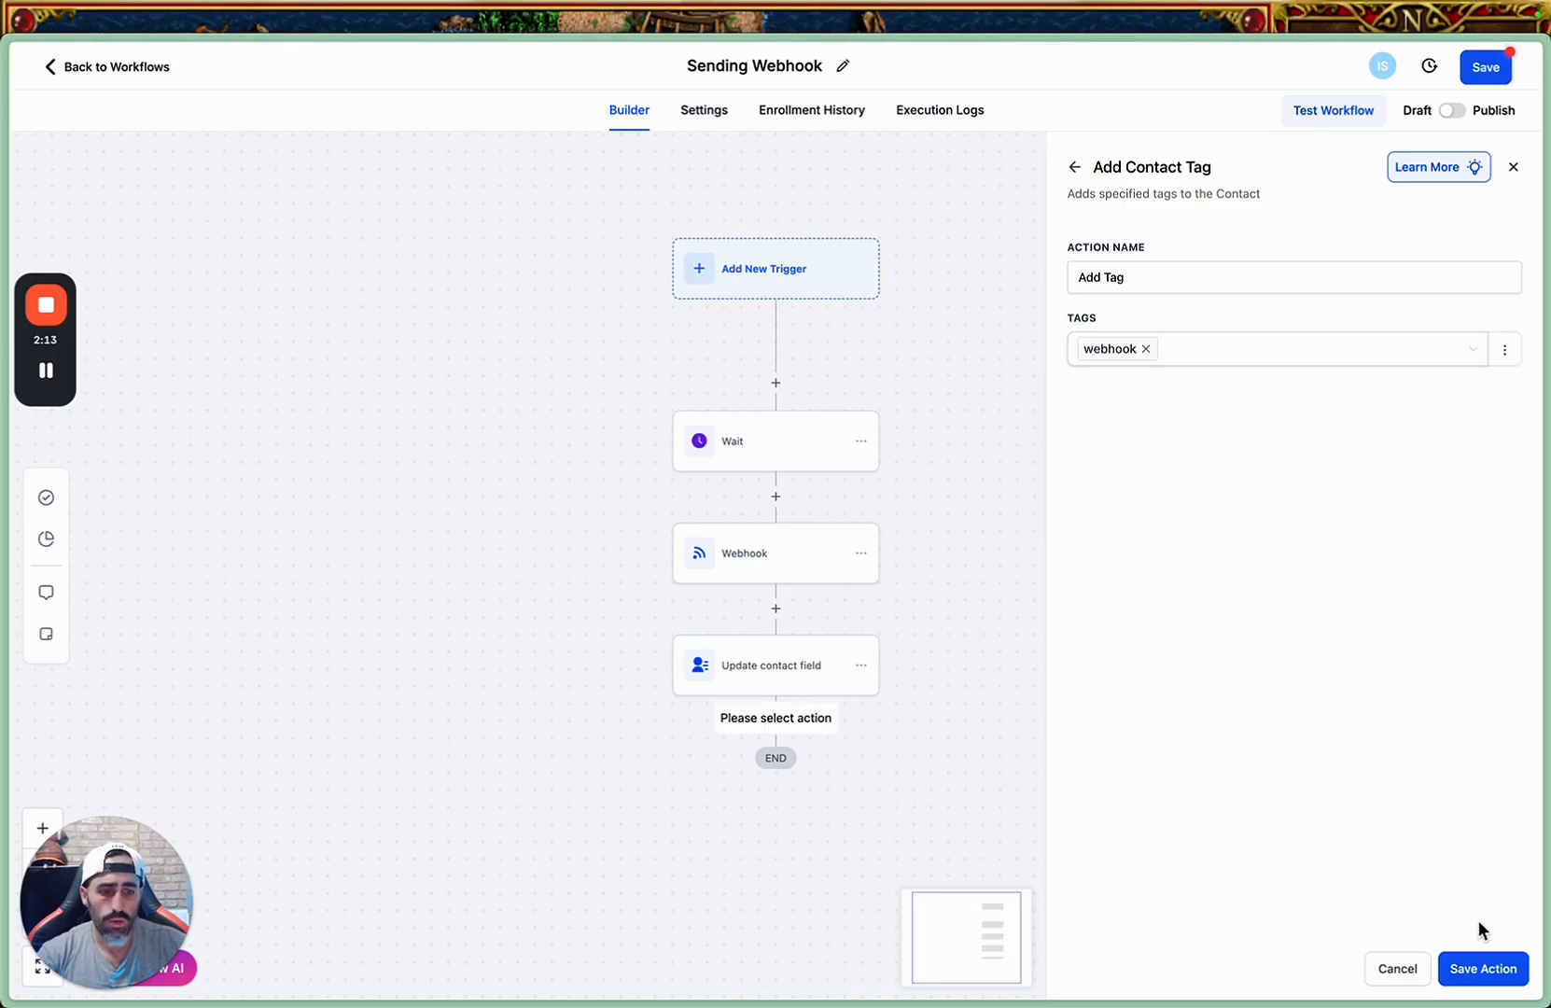
click(1473, 975)
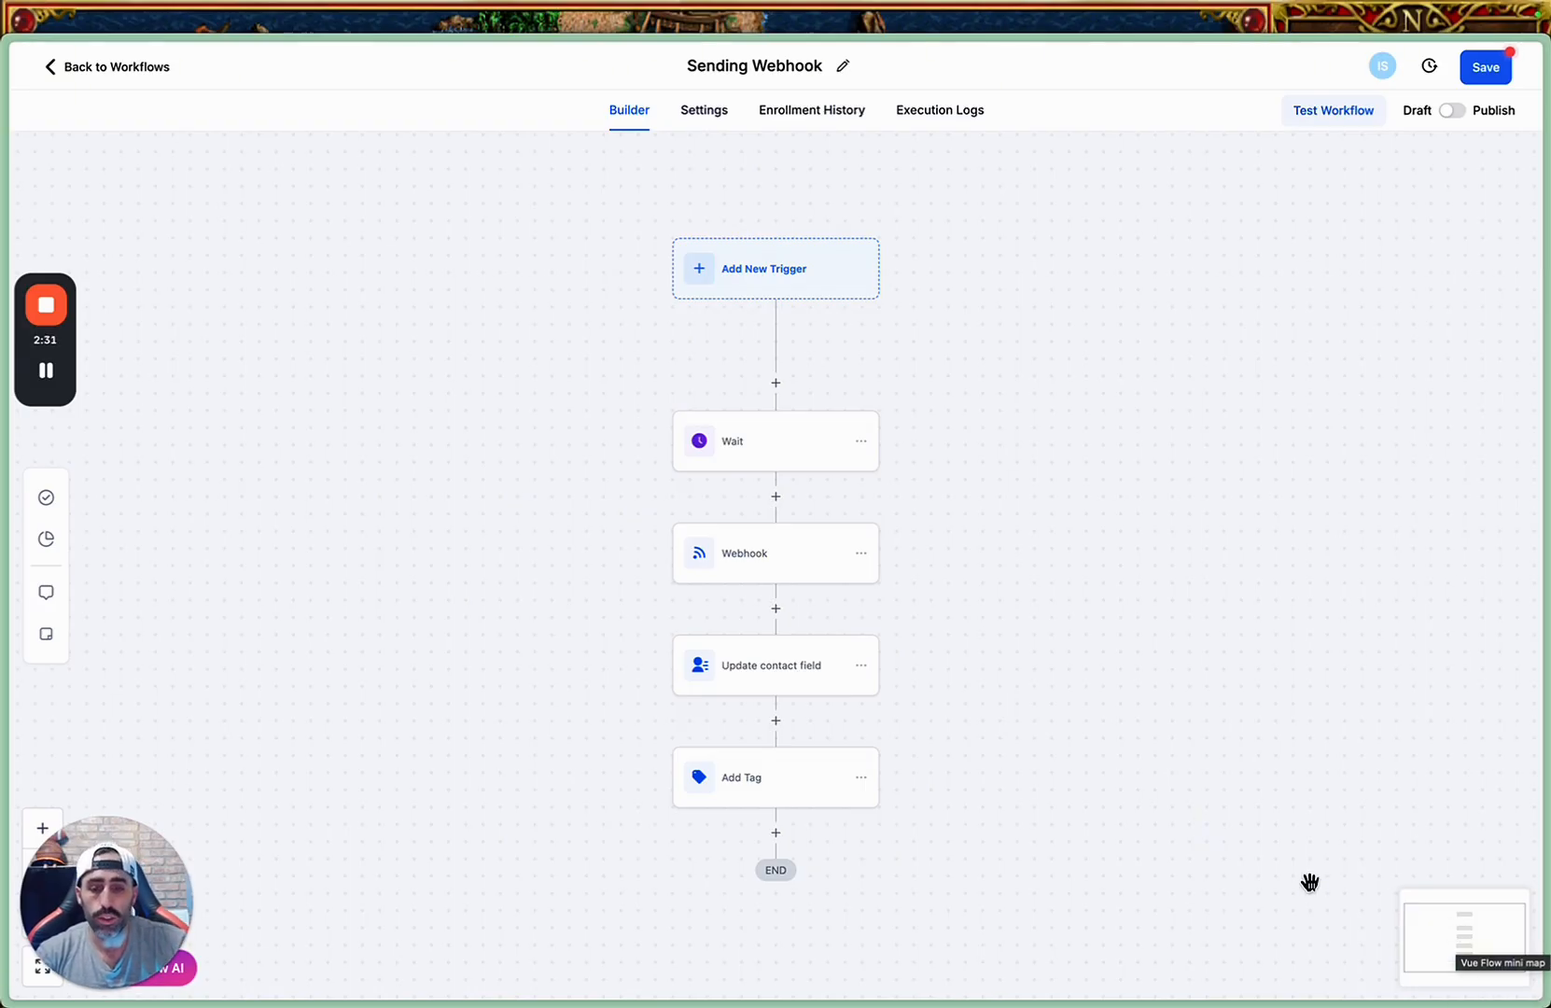
click(1486, 66)
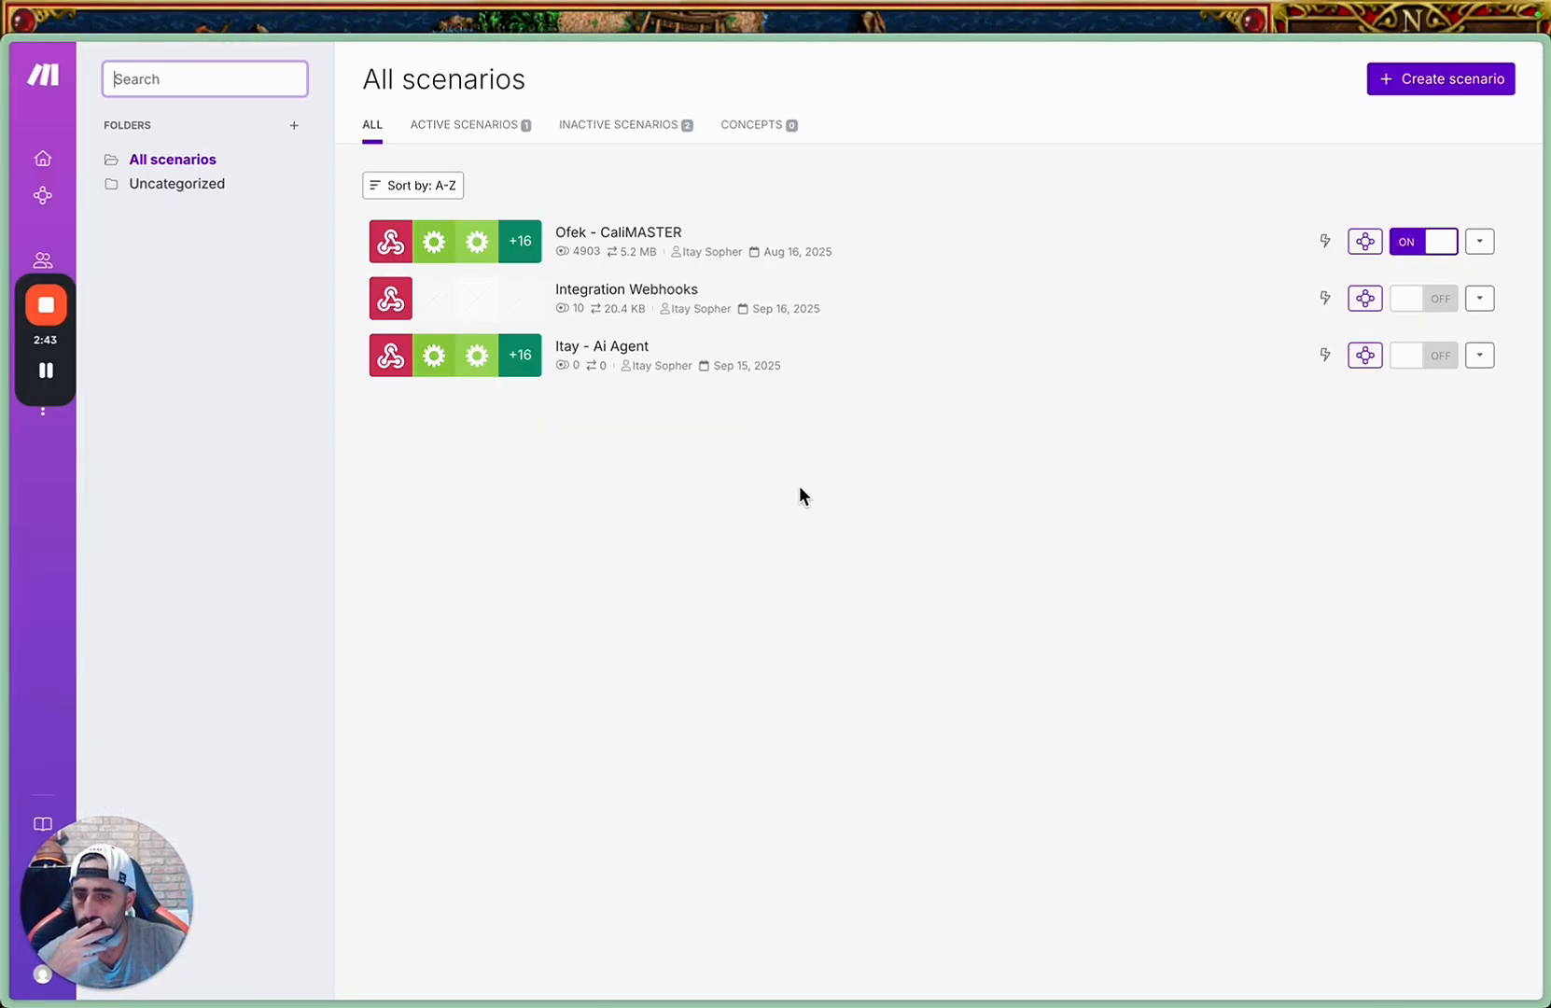
Switch to Make, create a new scenario with a Webhooks Custom webhook trigger, and check the existing hooks it offers.
click(1472, 81)
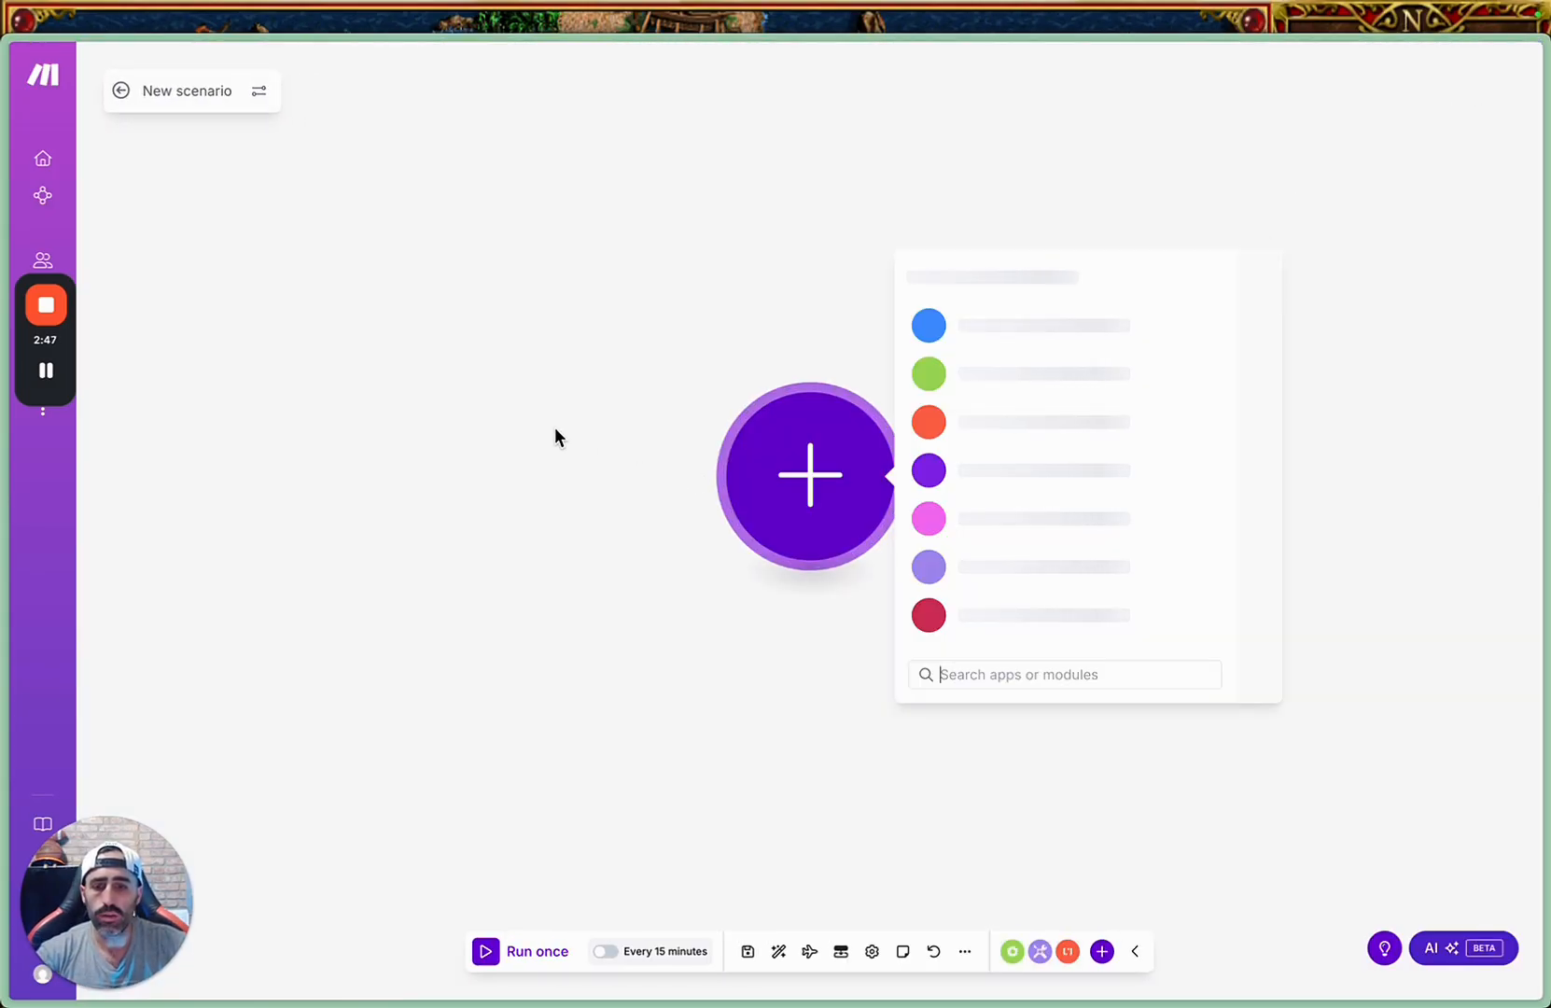
click(994, 469)
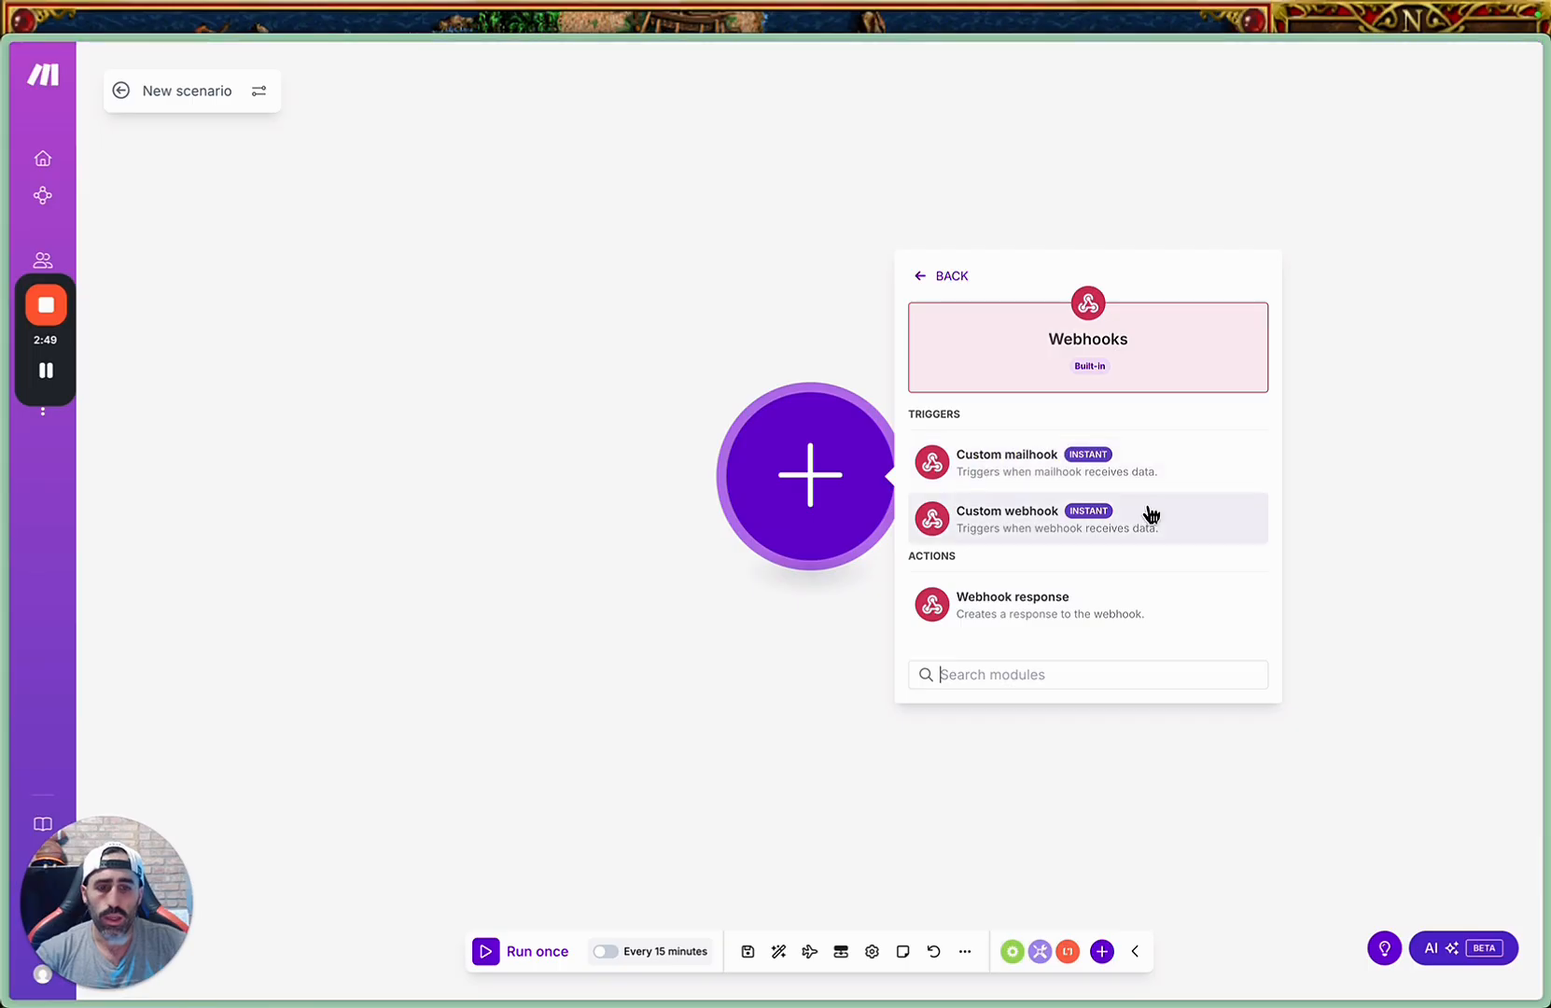
click(1010, 525)
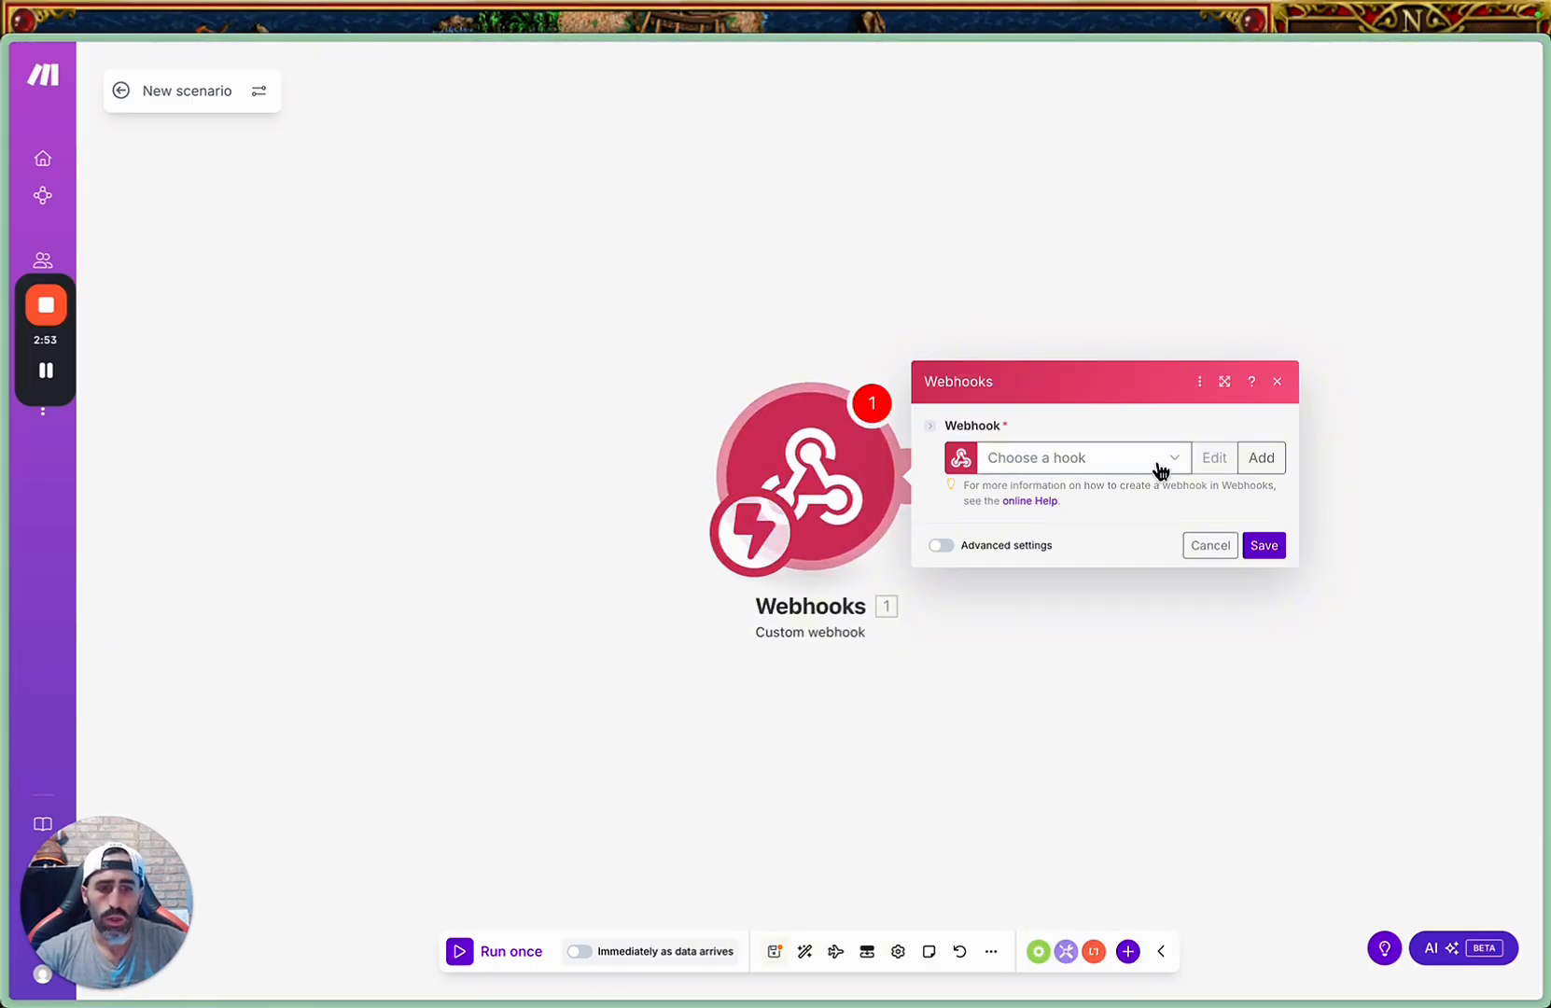
click(1174, 461)
click(1153, 457)
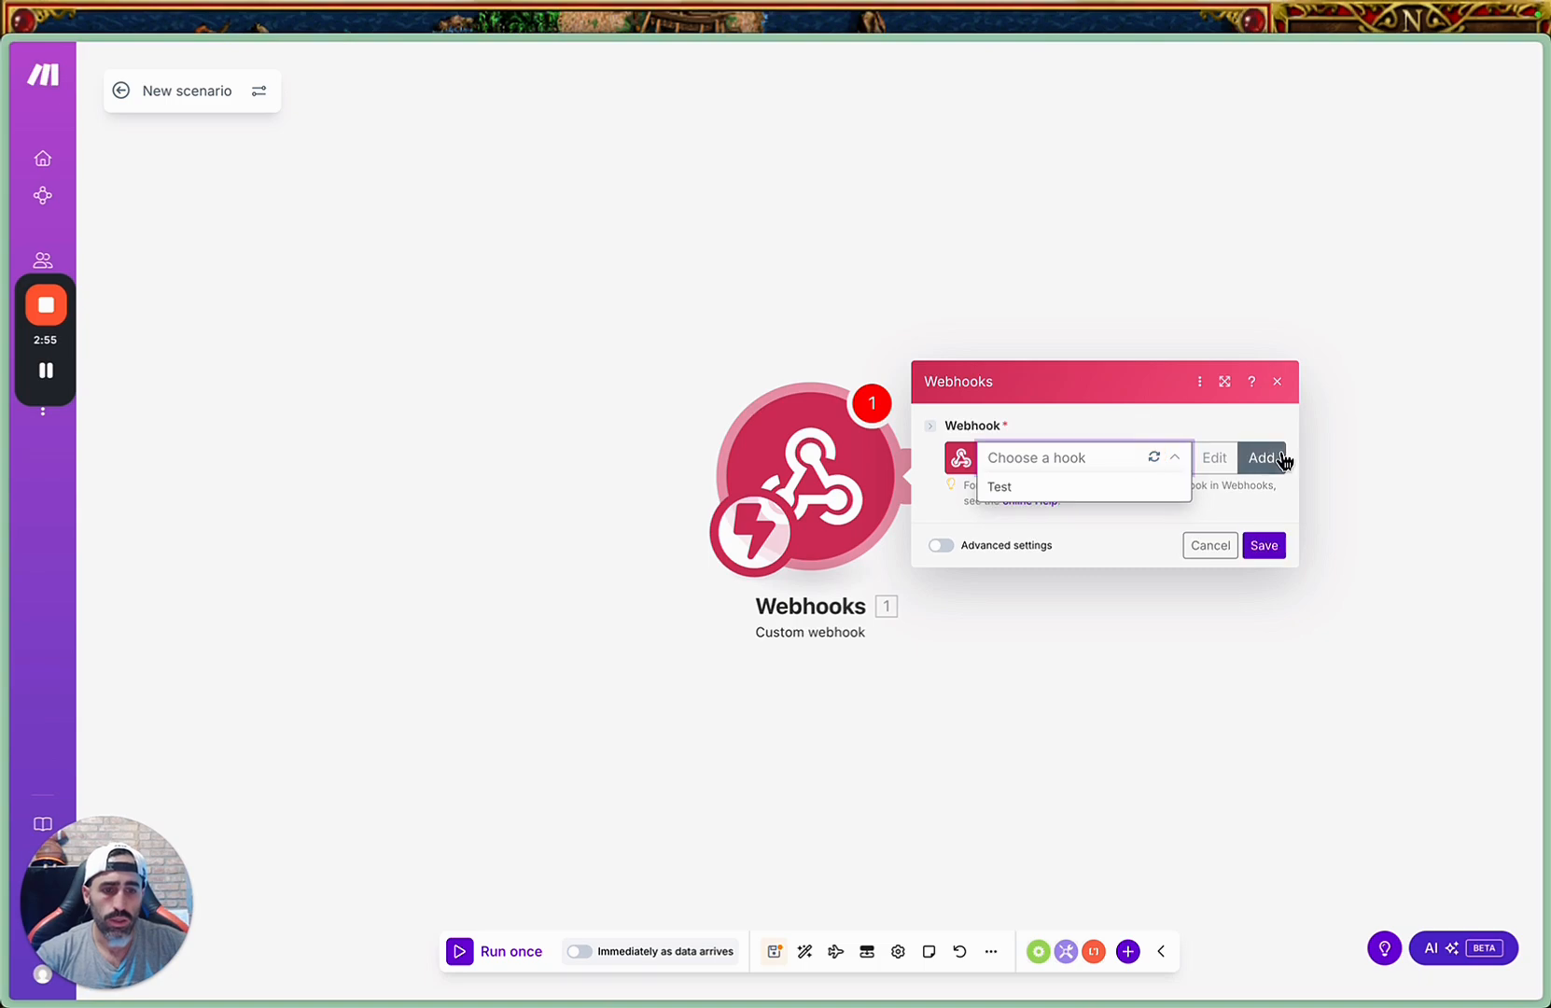
click(1128, 530)
click(1061, 459)
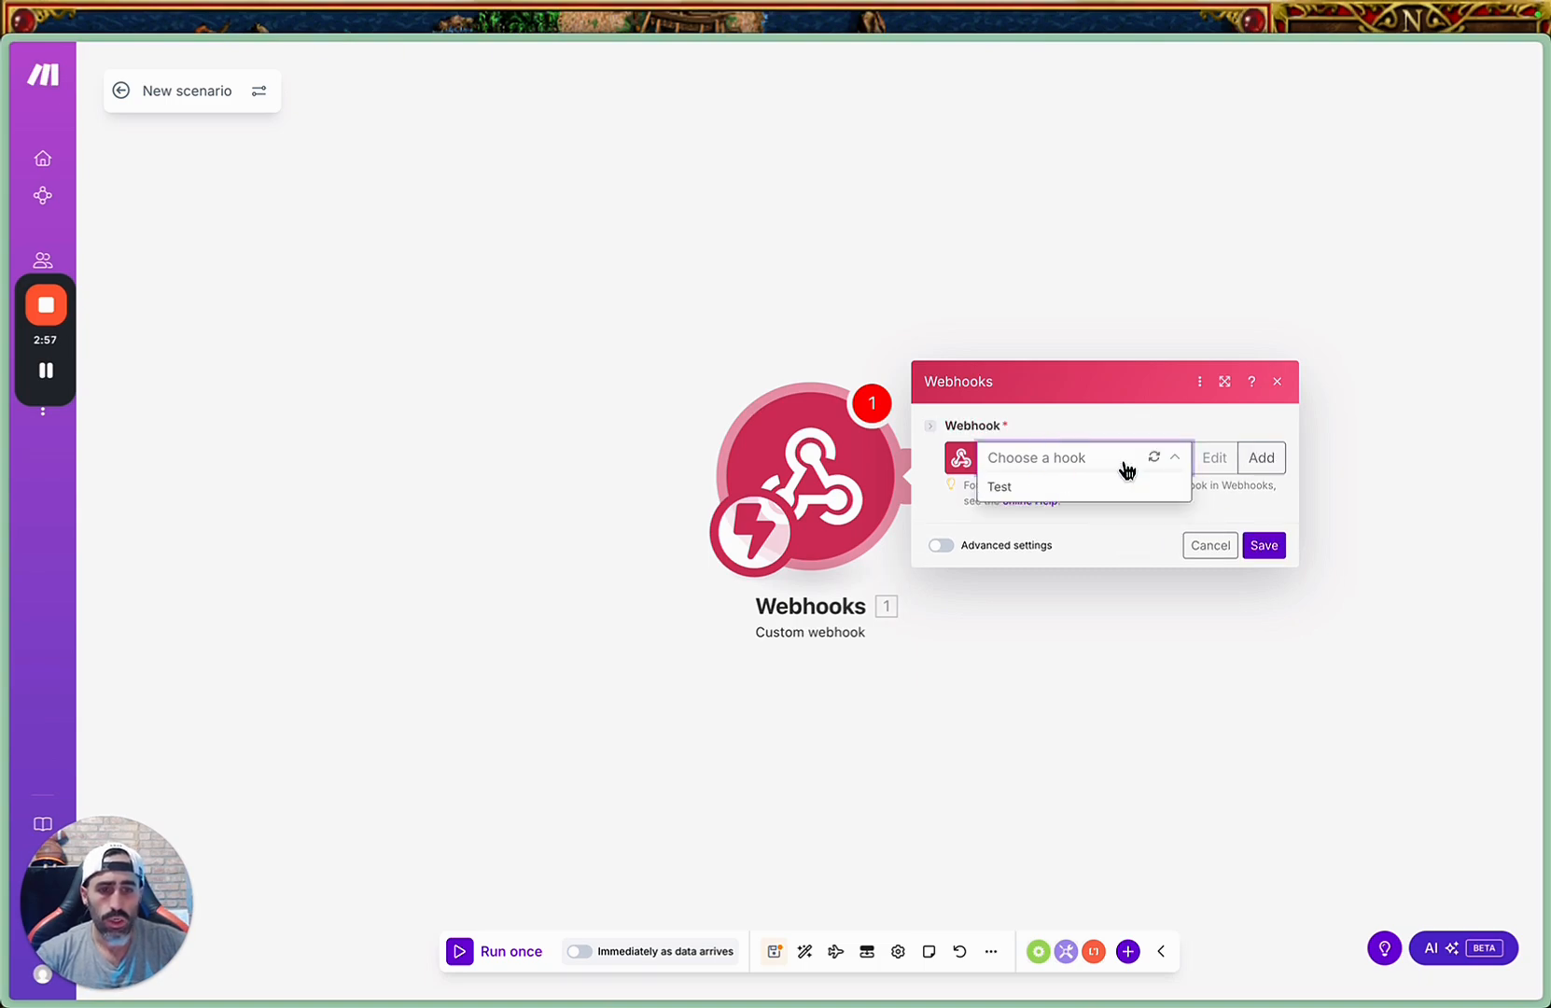
Create a webhook named "Ai Agent - GHL -" followed by the owner's first name, and copy its address to the clipboard.
click(1250, 455)
triple_click(973, 338)
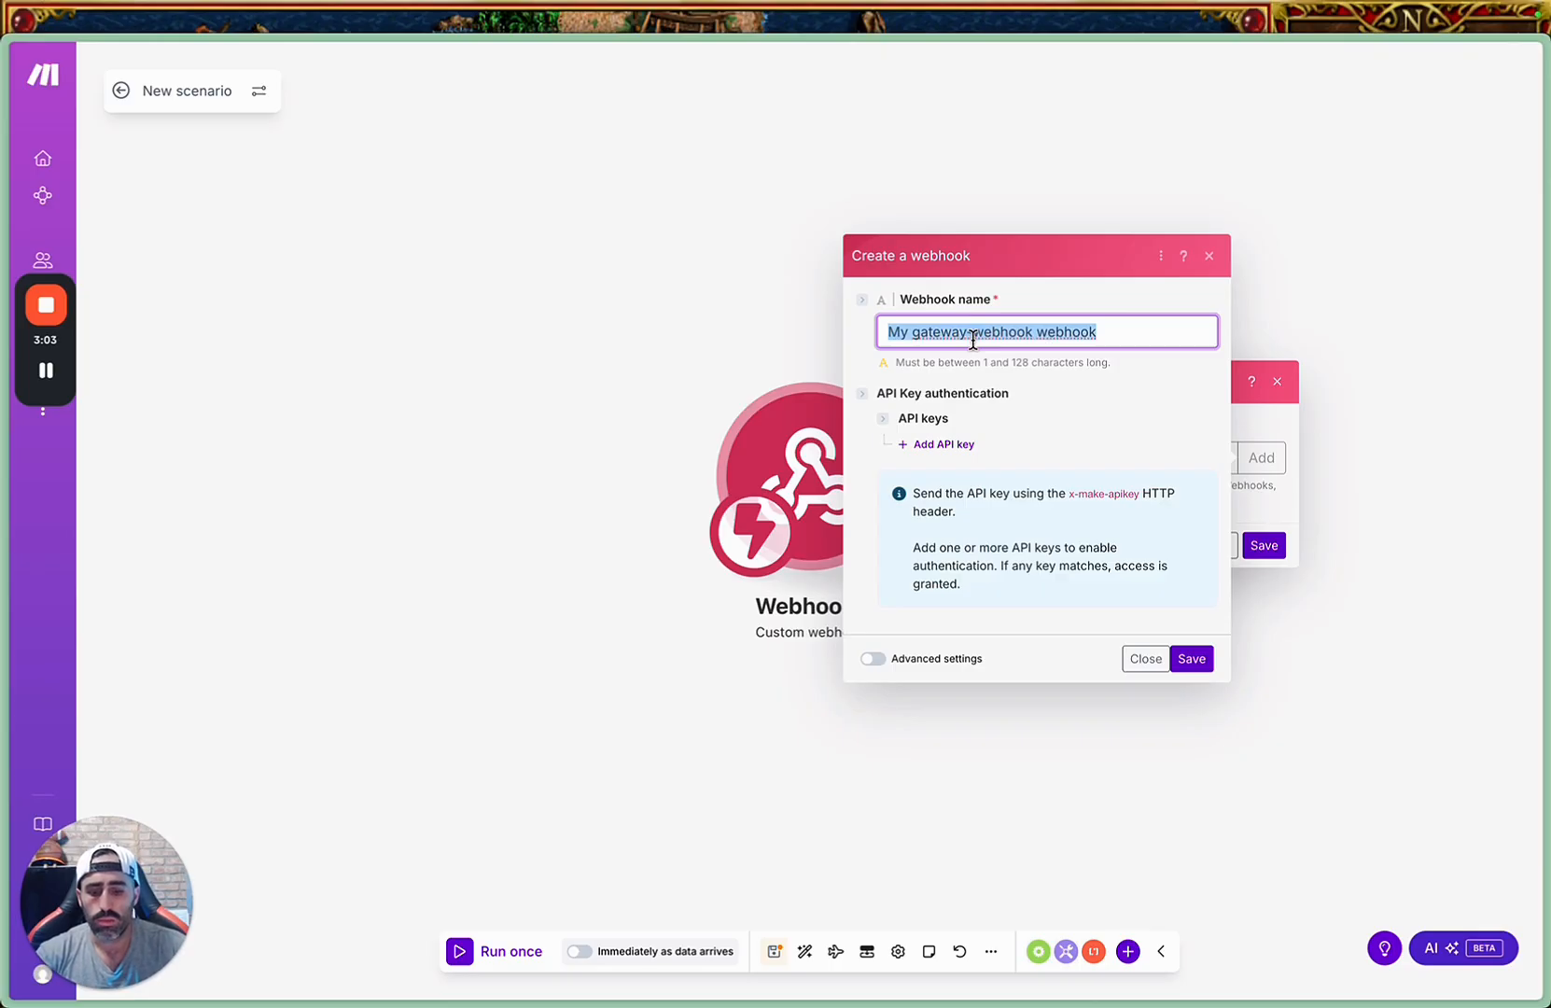
text(Ai Agent - GHL - Itay)
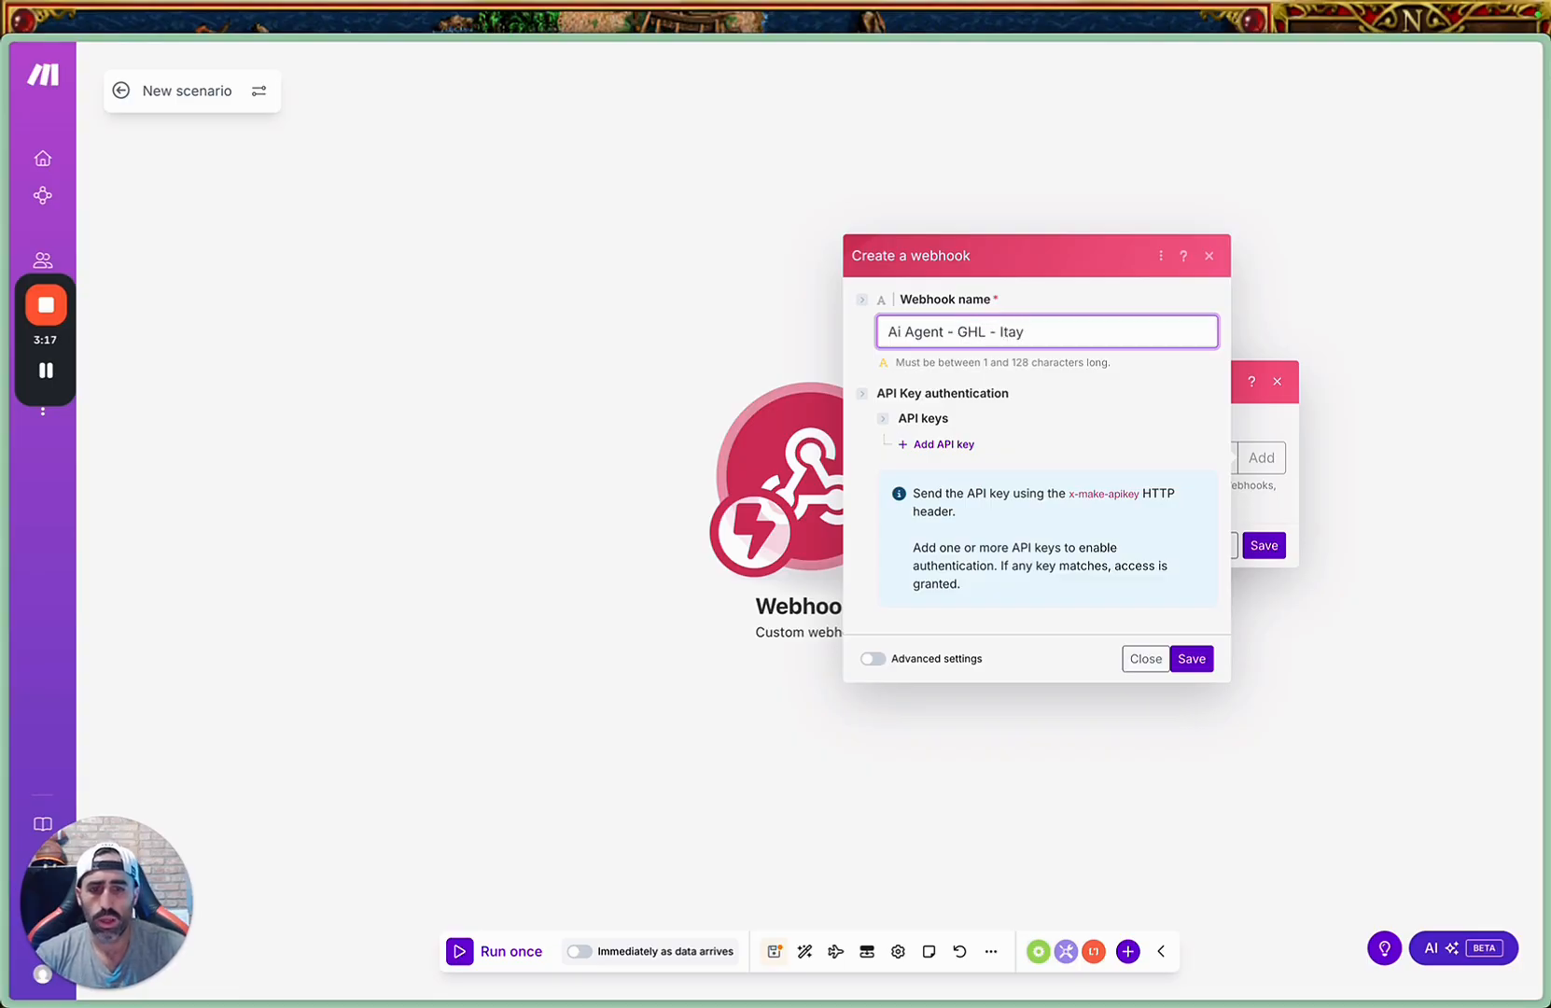
click(1184, 669)
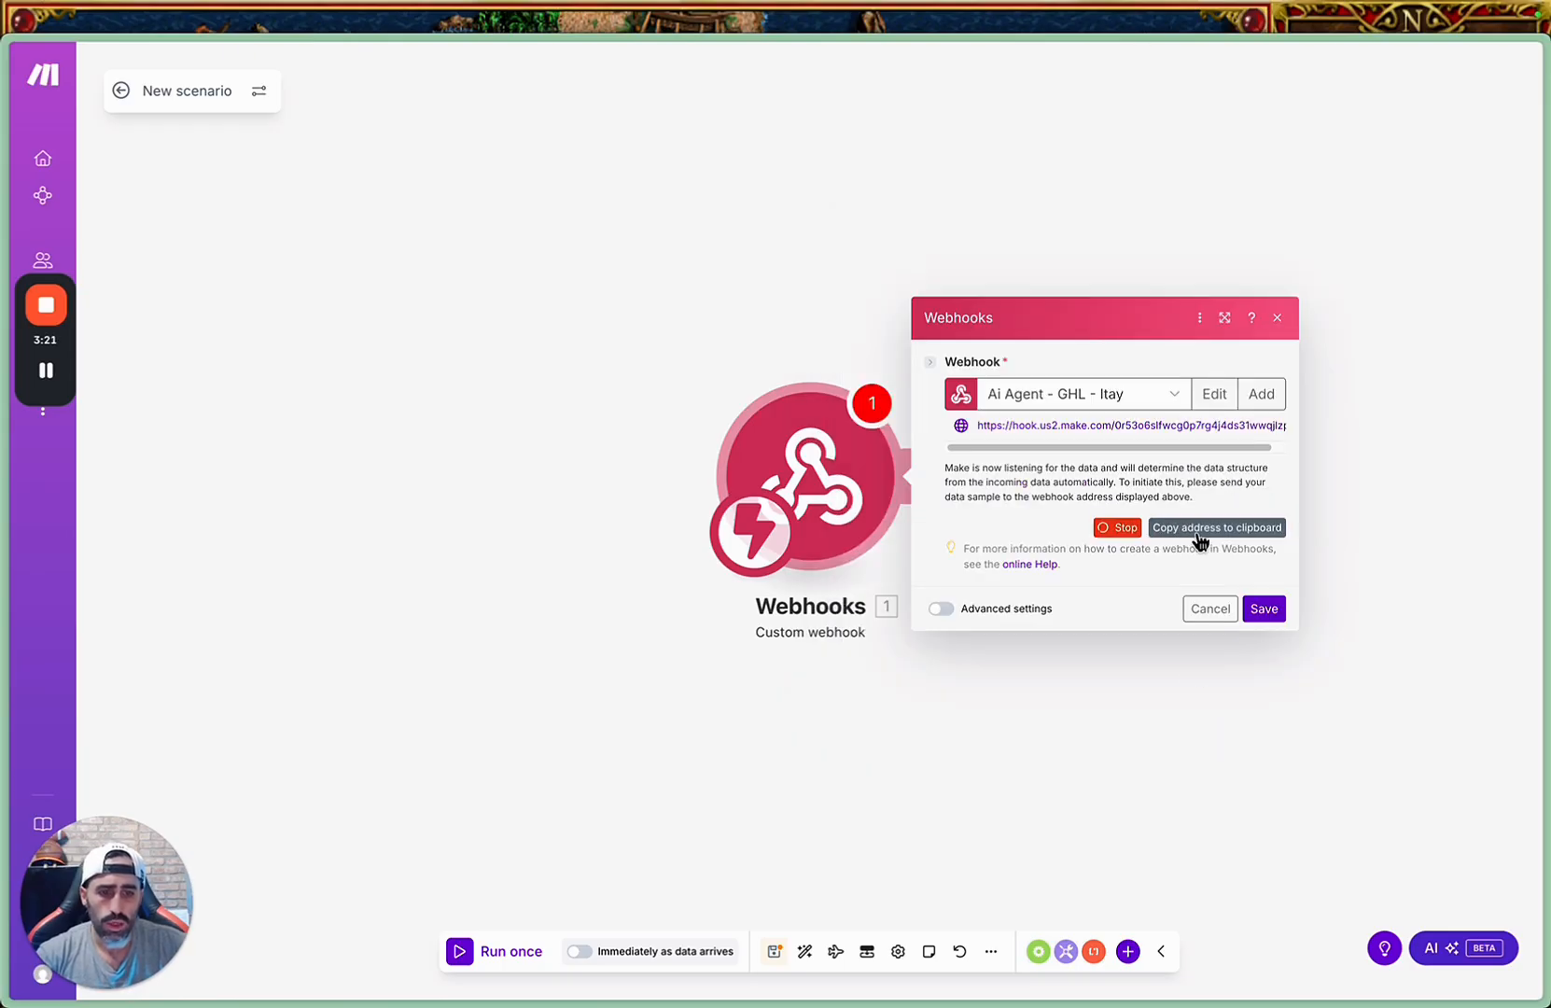
click(1207, 529)
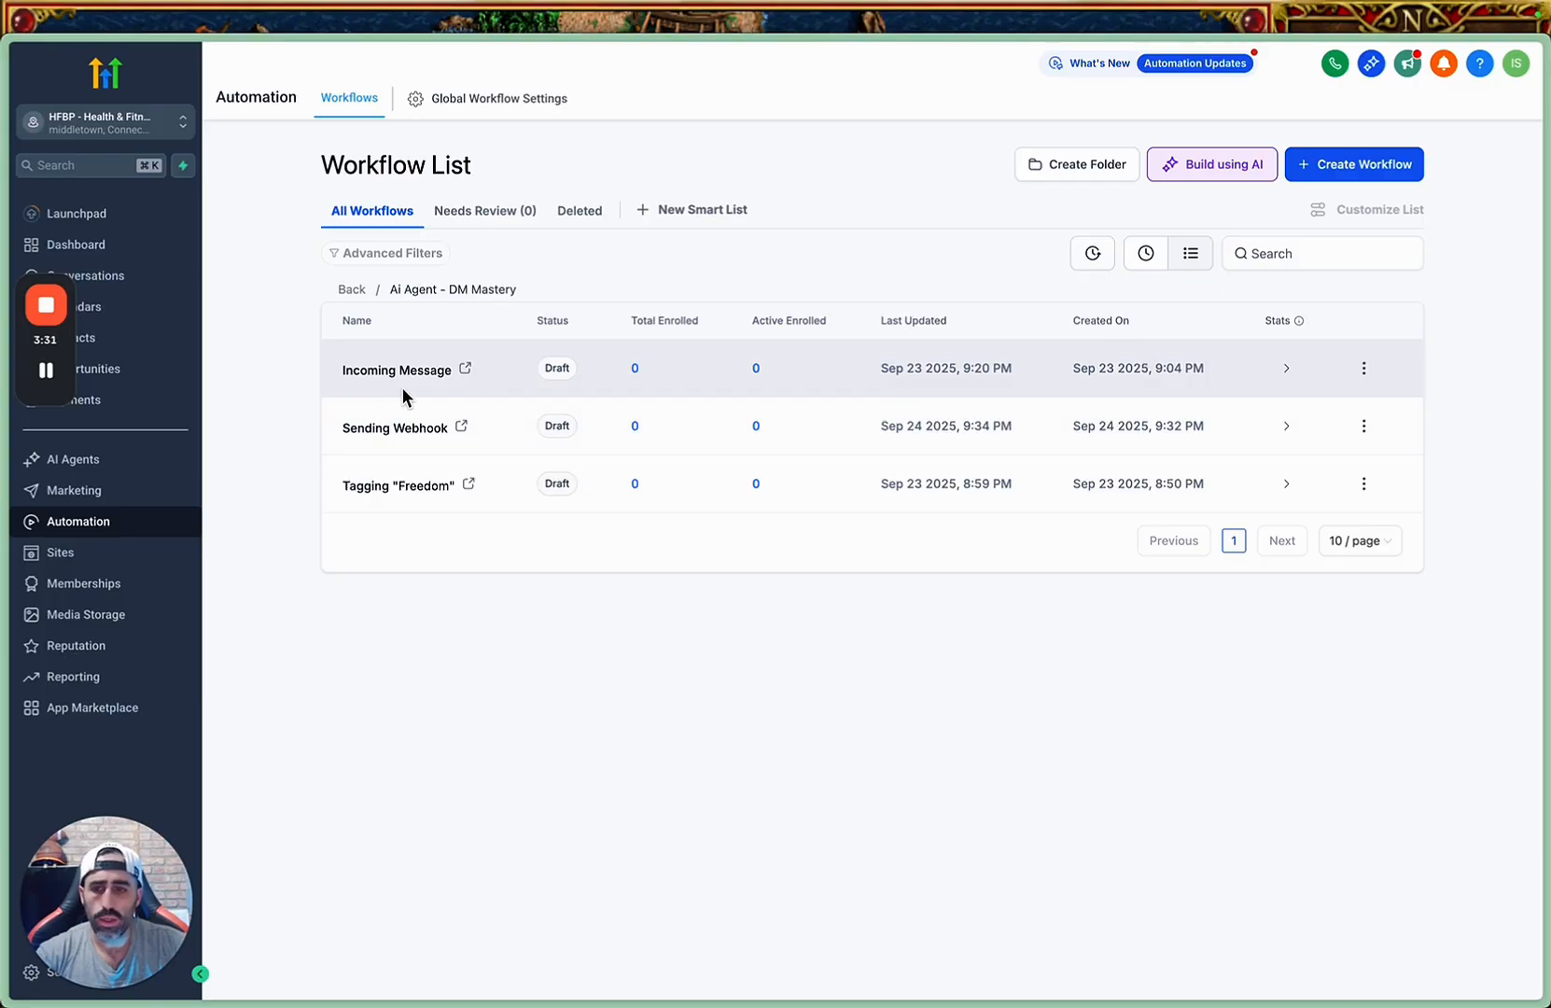
In GoHighLevel's Sending Webhook workflow, replace the Webhook action's URL with the copied Make address, and save the action and the workflow.
click(400, 370)
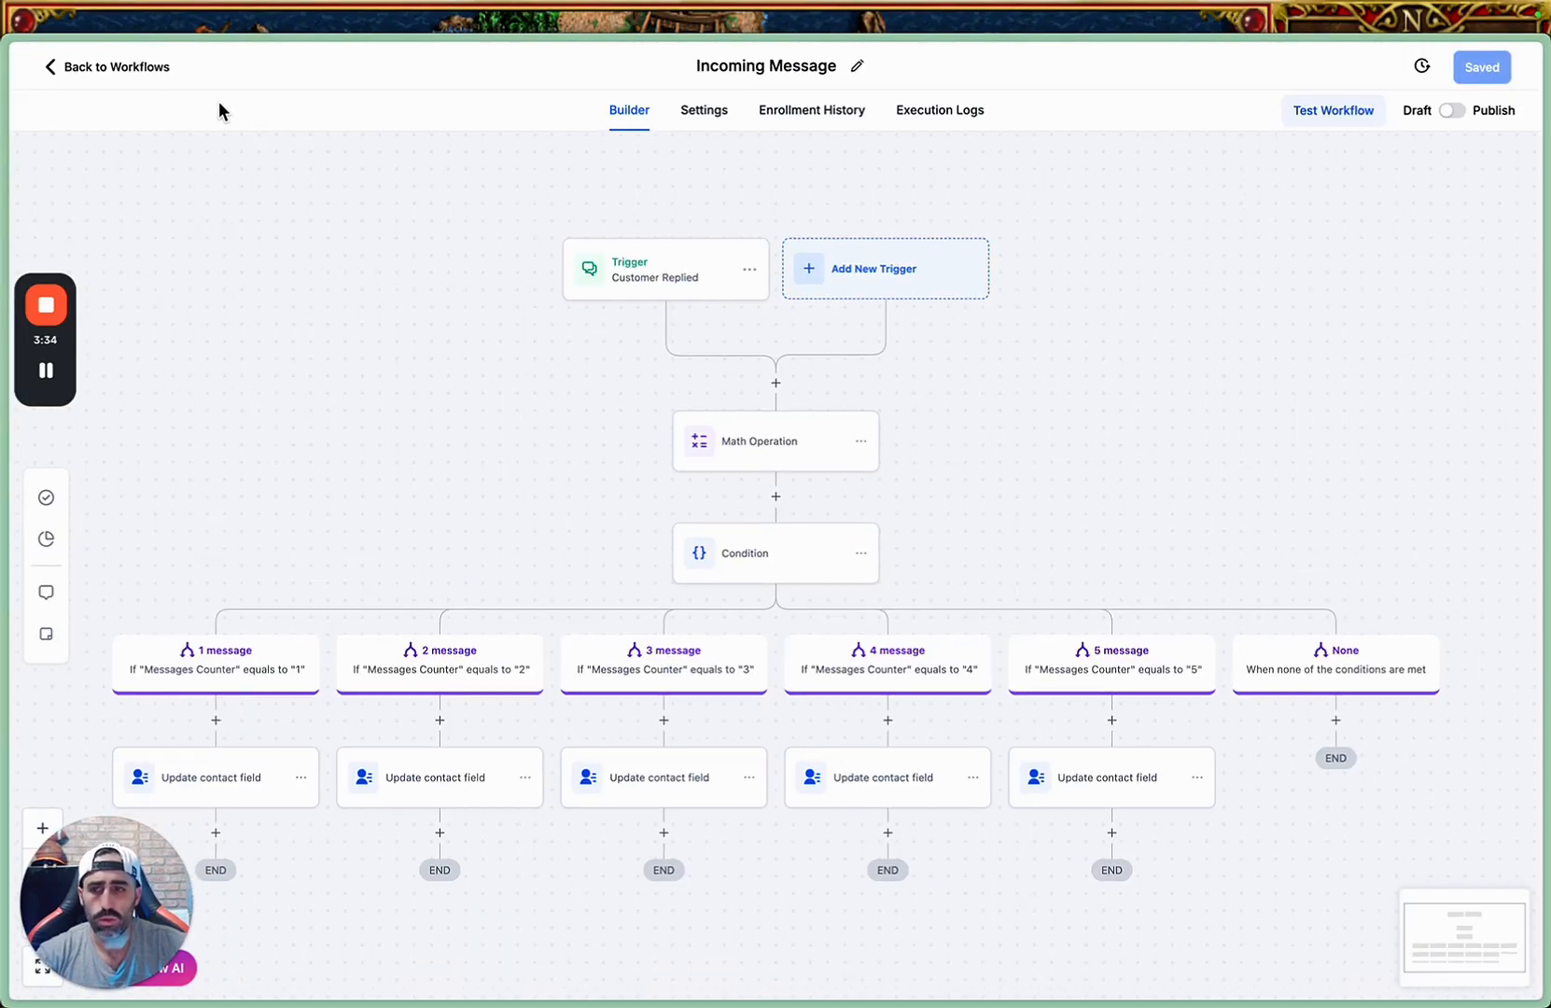
click(138, 68)
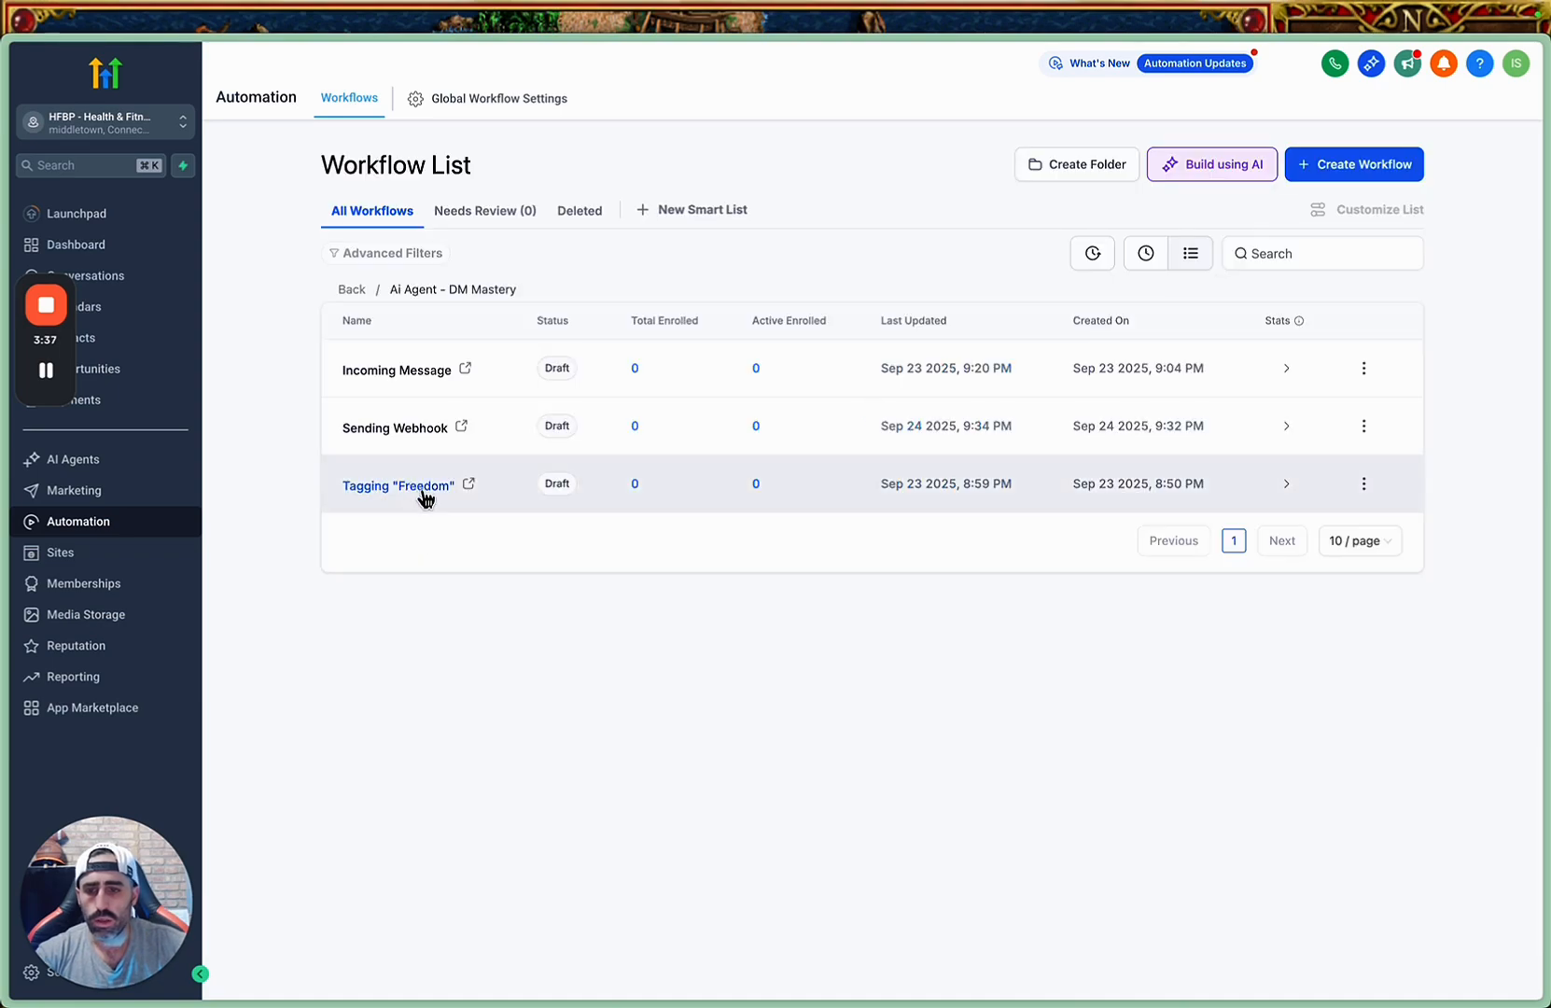
click(411, 431)
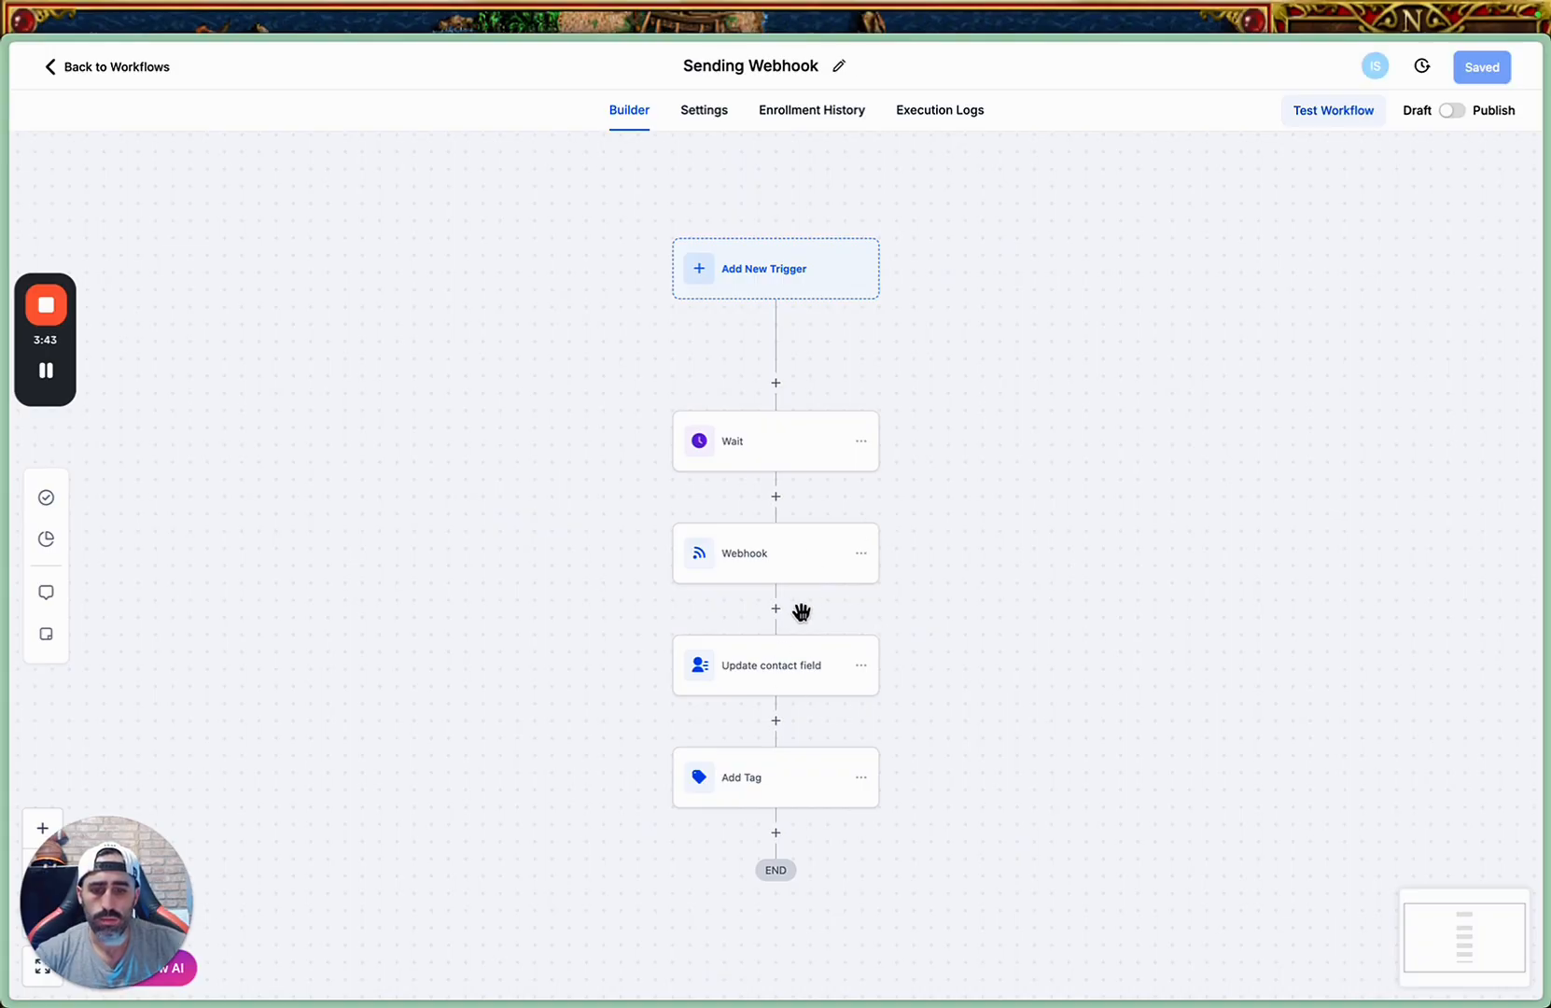
click(793, 555)
triple_click(1174, 415)
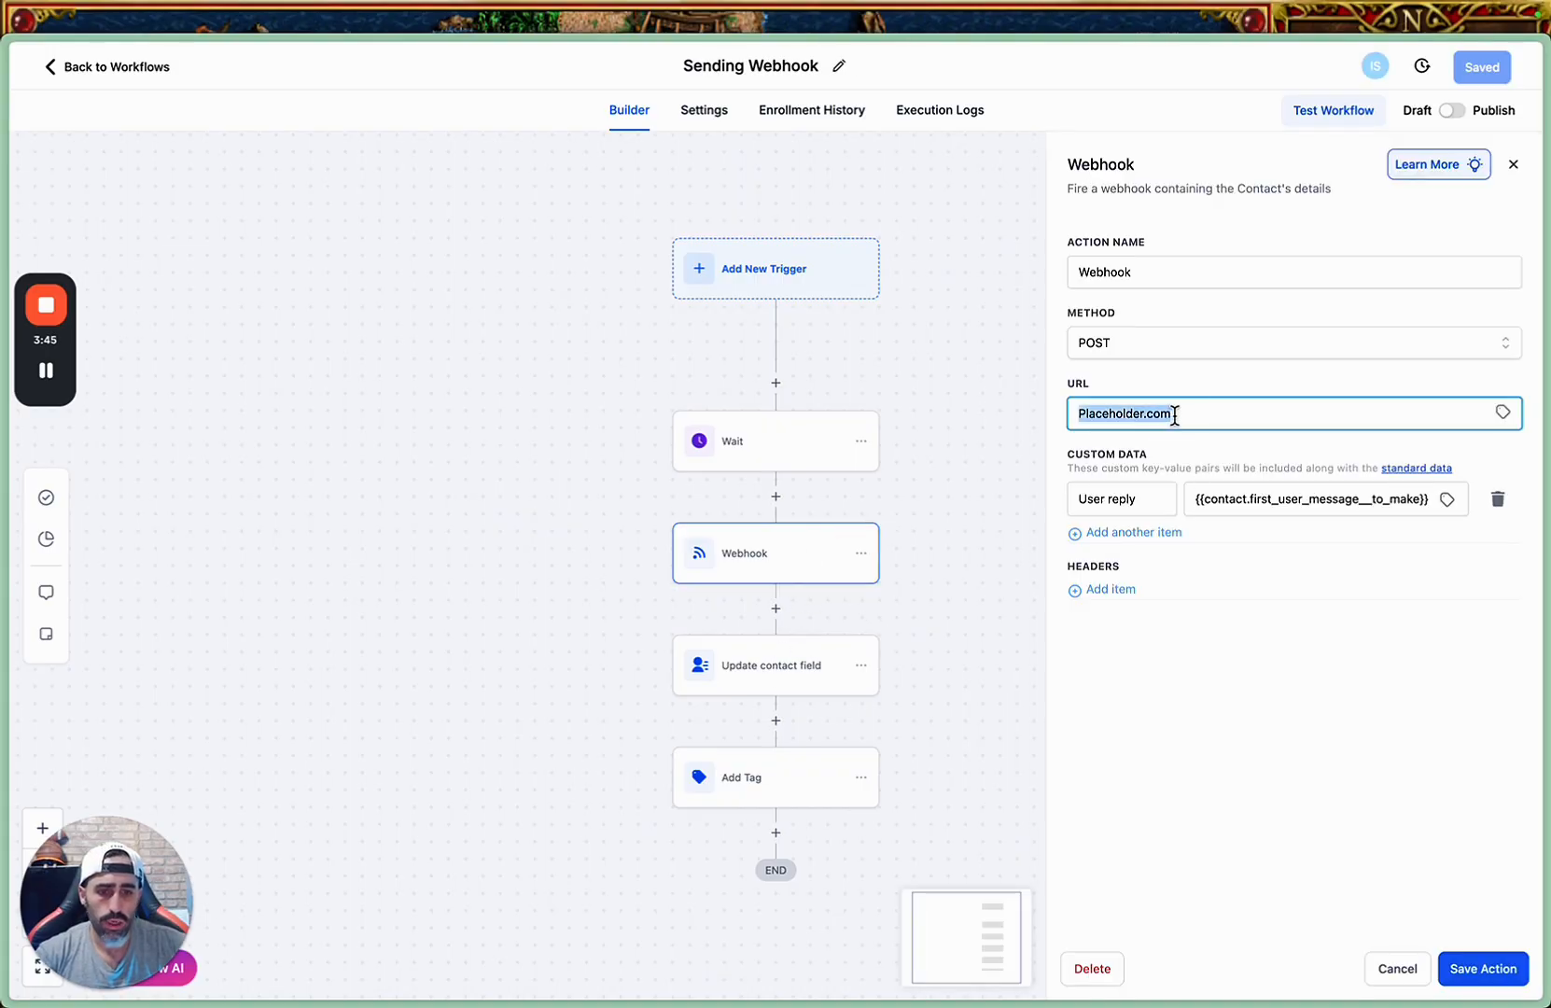
key(ctrl+v)
click(1472, 972)
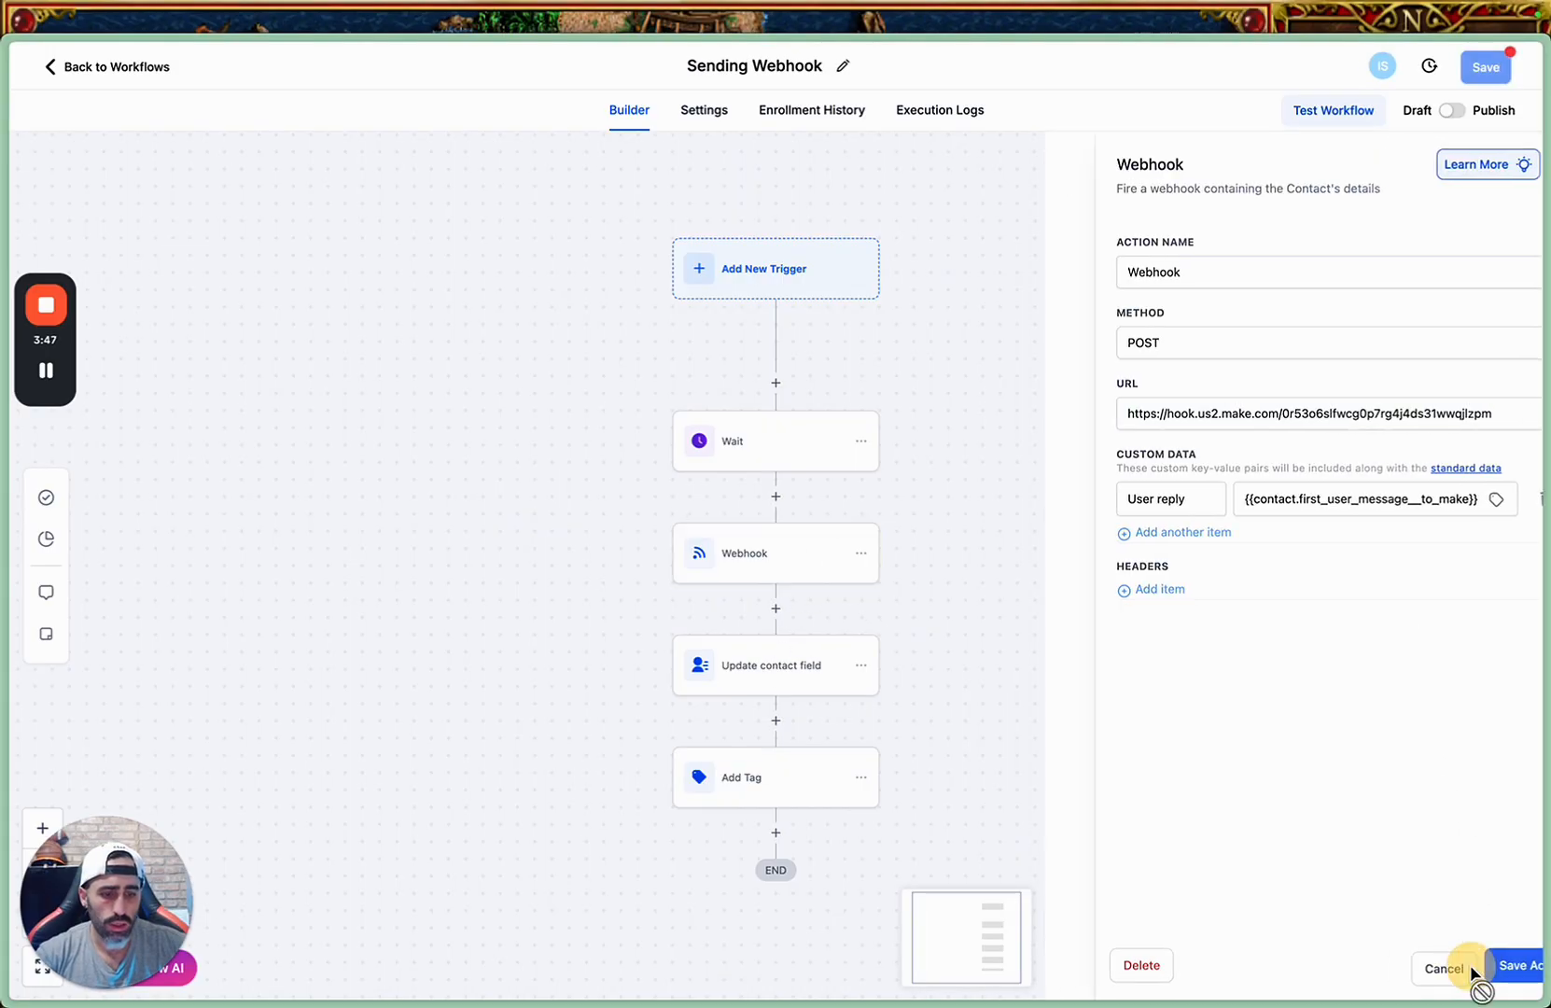
click(1486, 67)
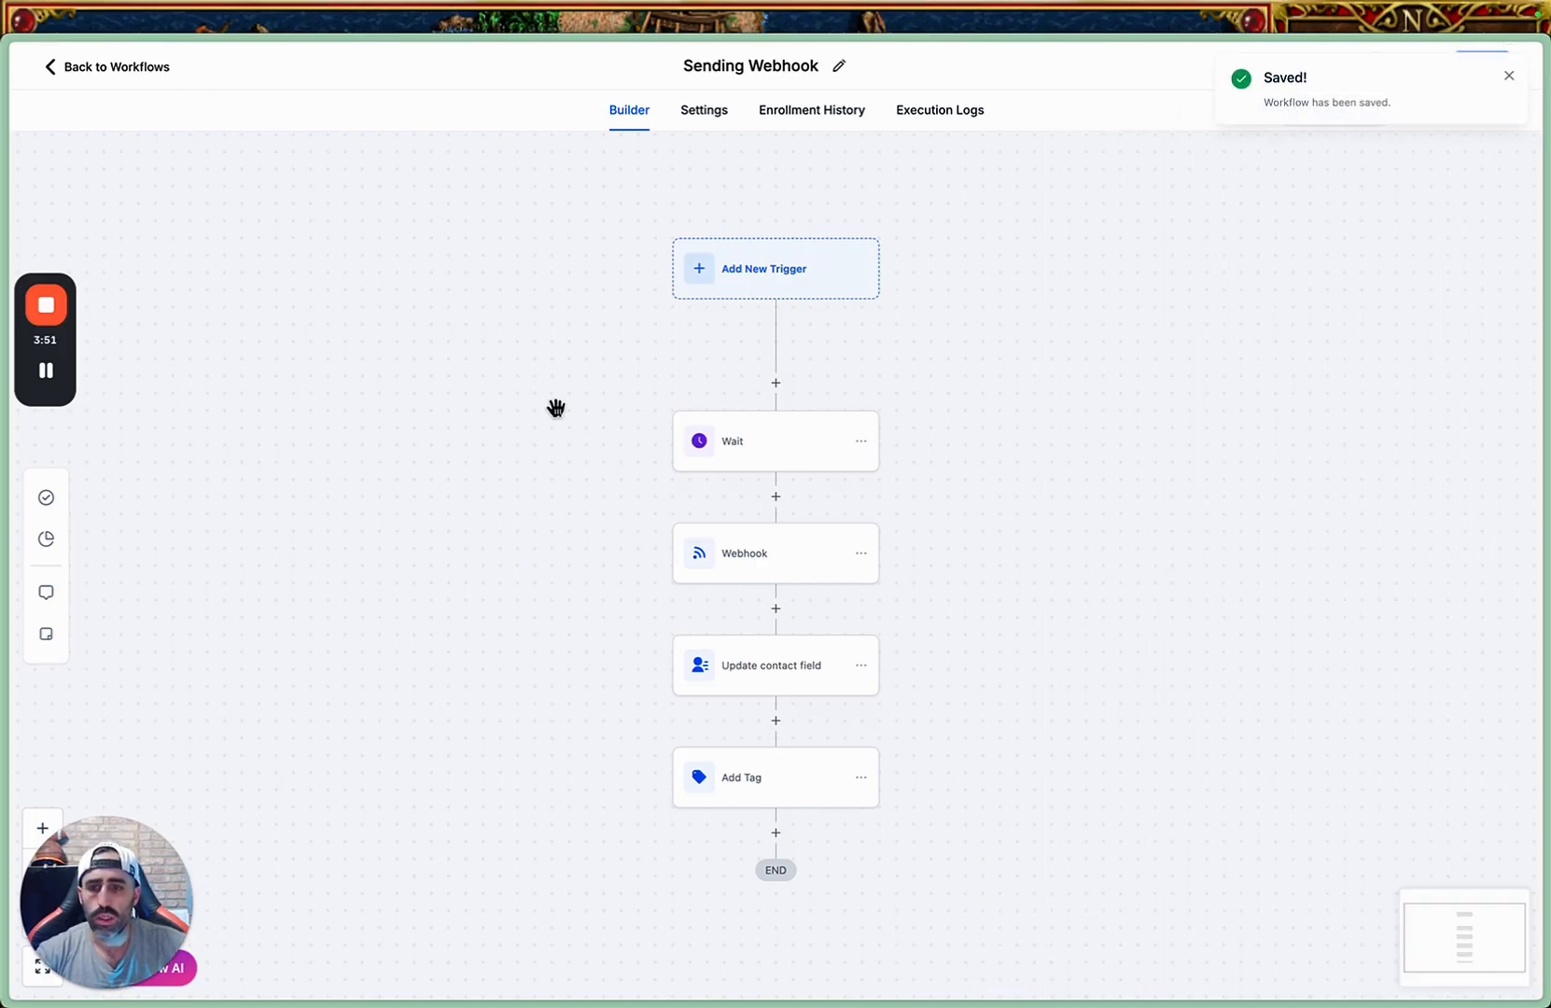
Leave the Sending Webhook workflow and switch back to the new Make scenario with its webhook settings.
click(107, 66)
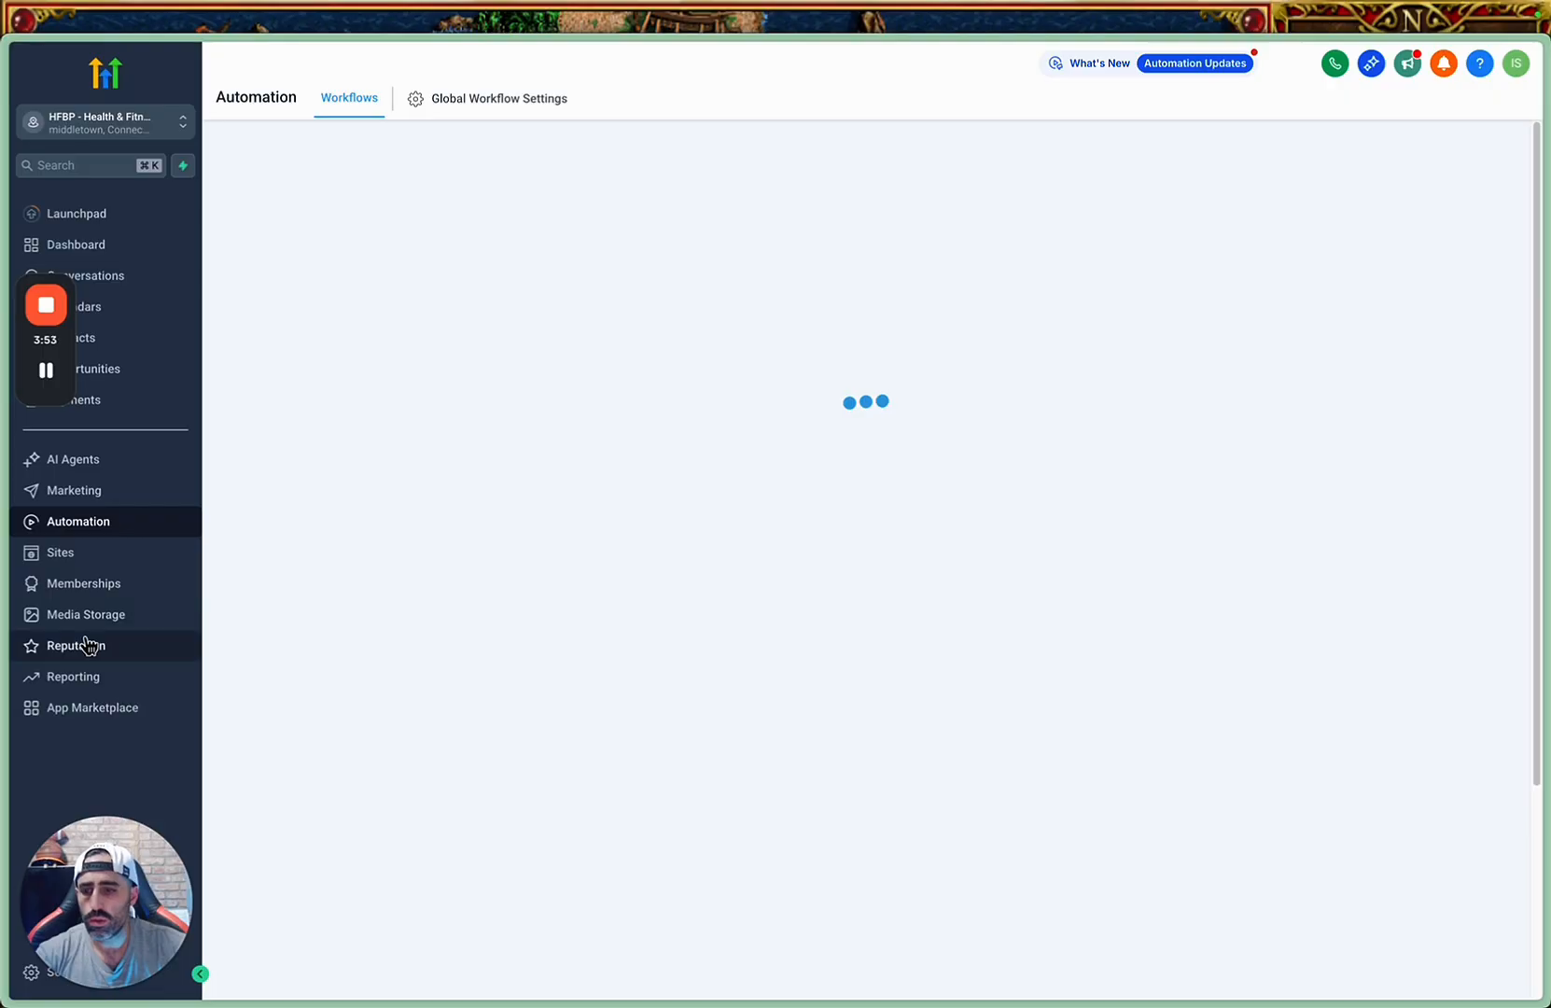
click(131, 718)
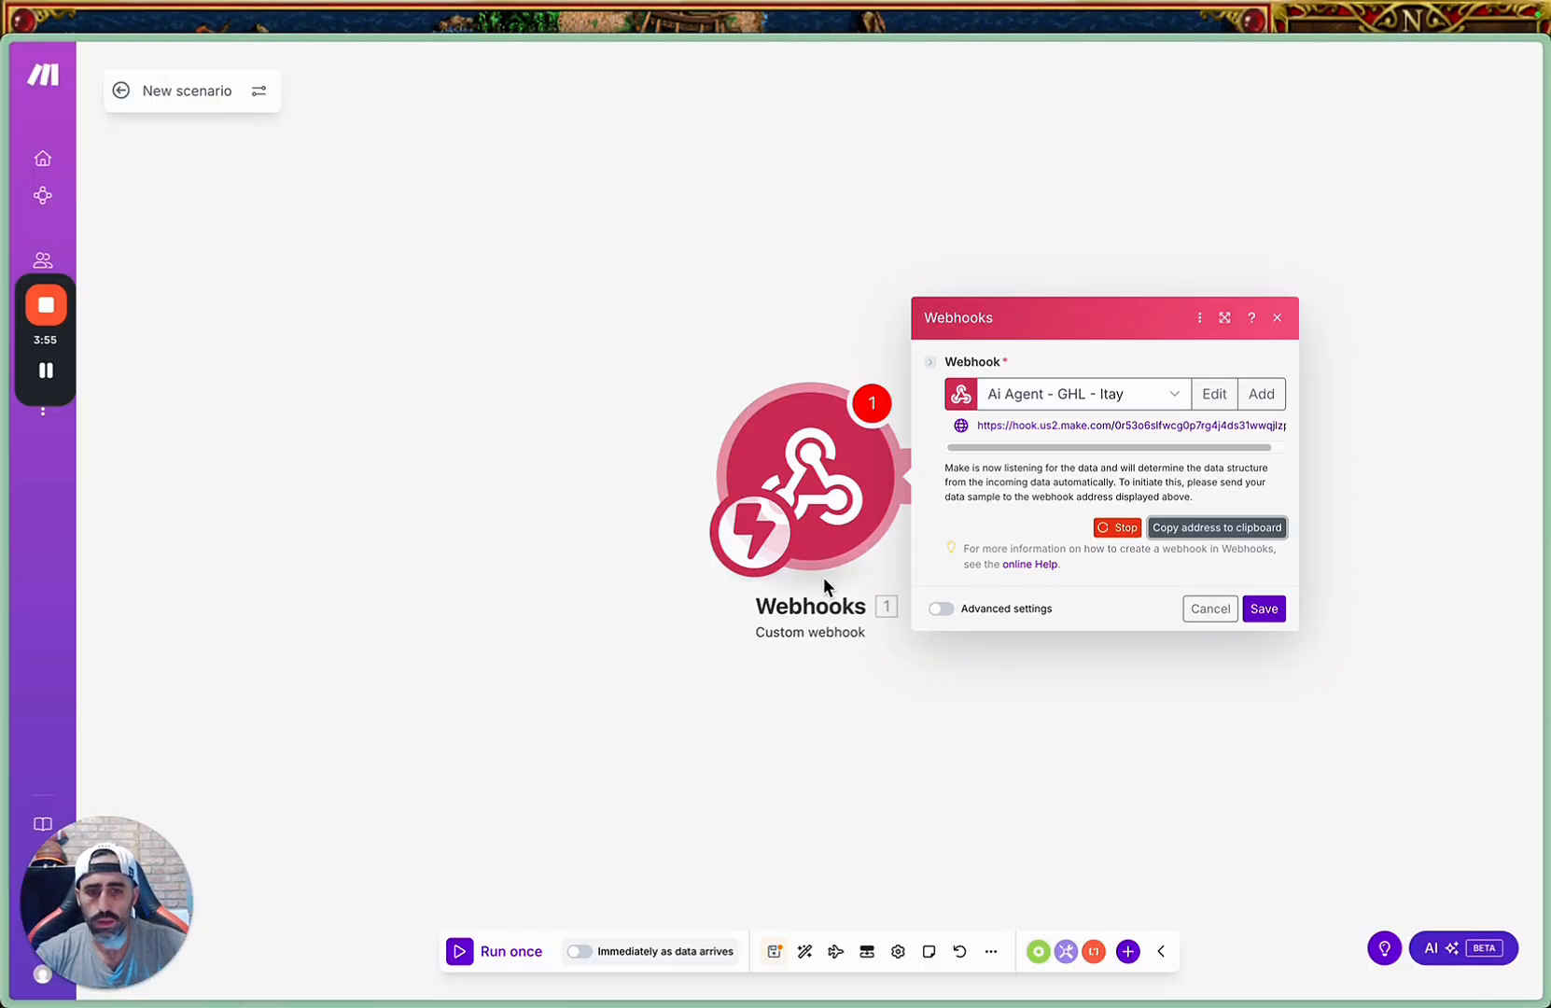
Save the webhook settings and add an OpenAI (ChatGPT, Whisper, DALL-E) Message an assistant module after the Webhooks trigger.
click(1262, 611)
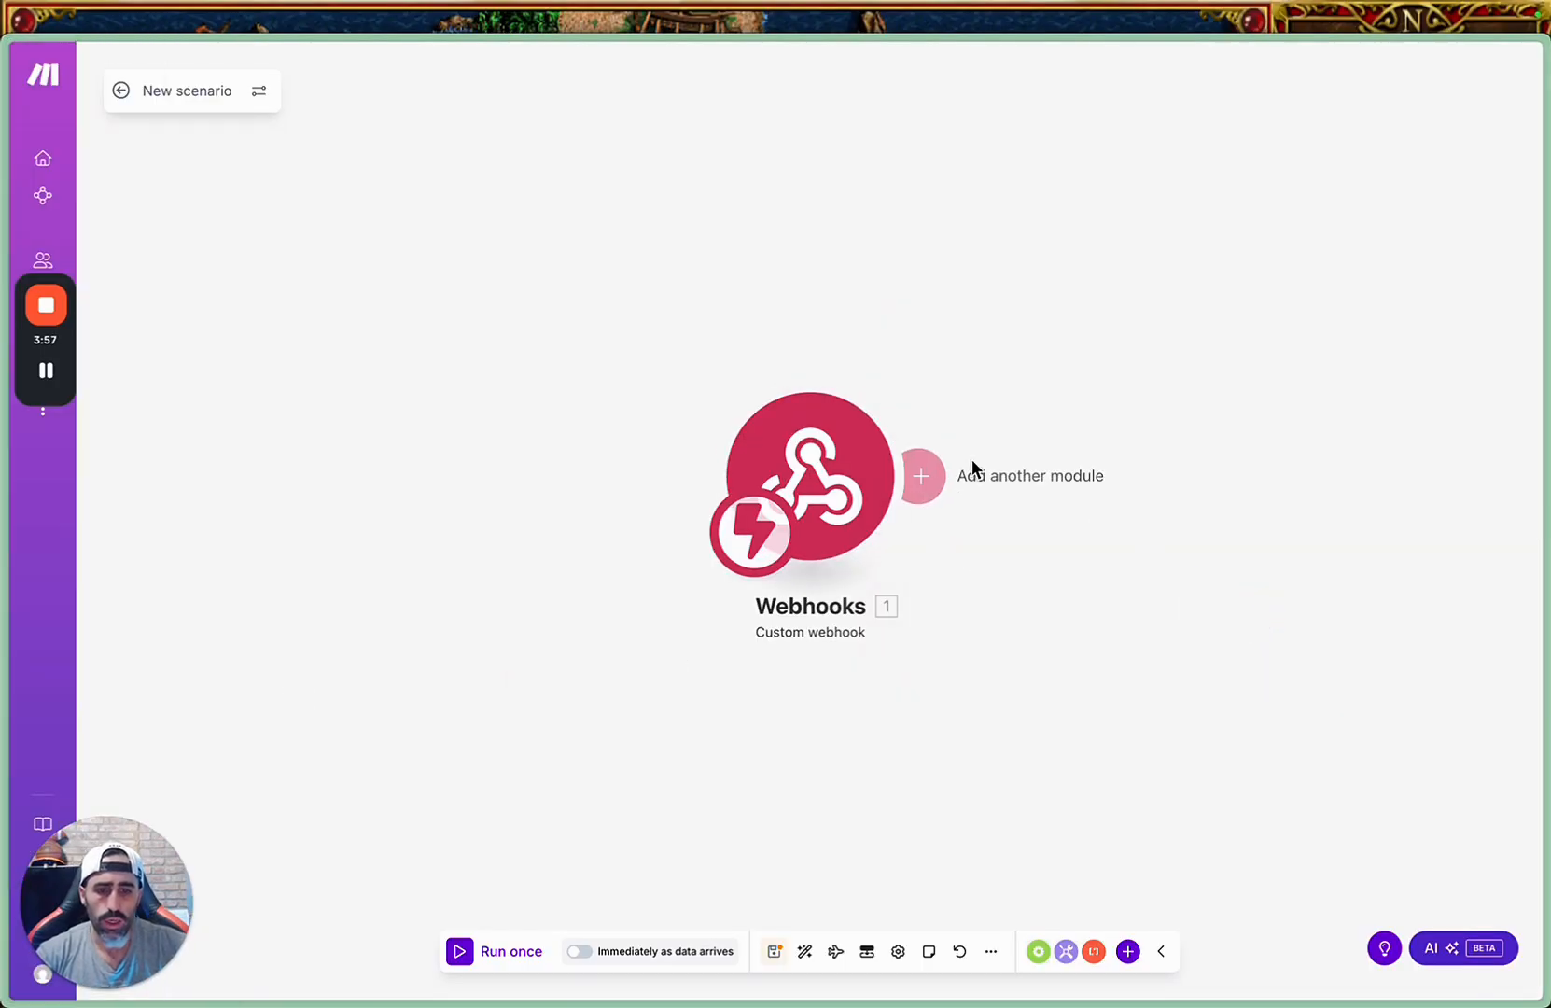
click(926, 473)
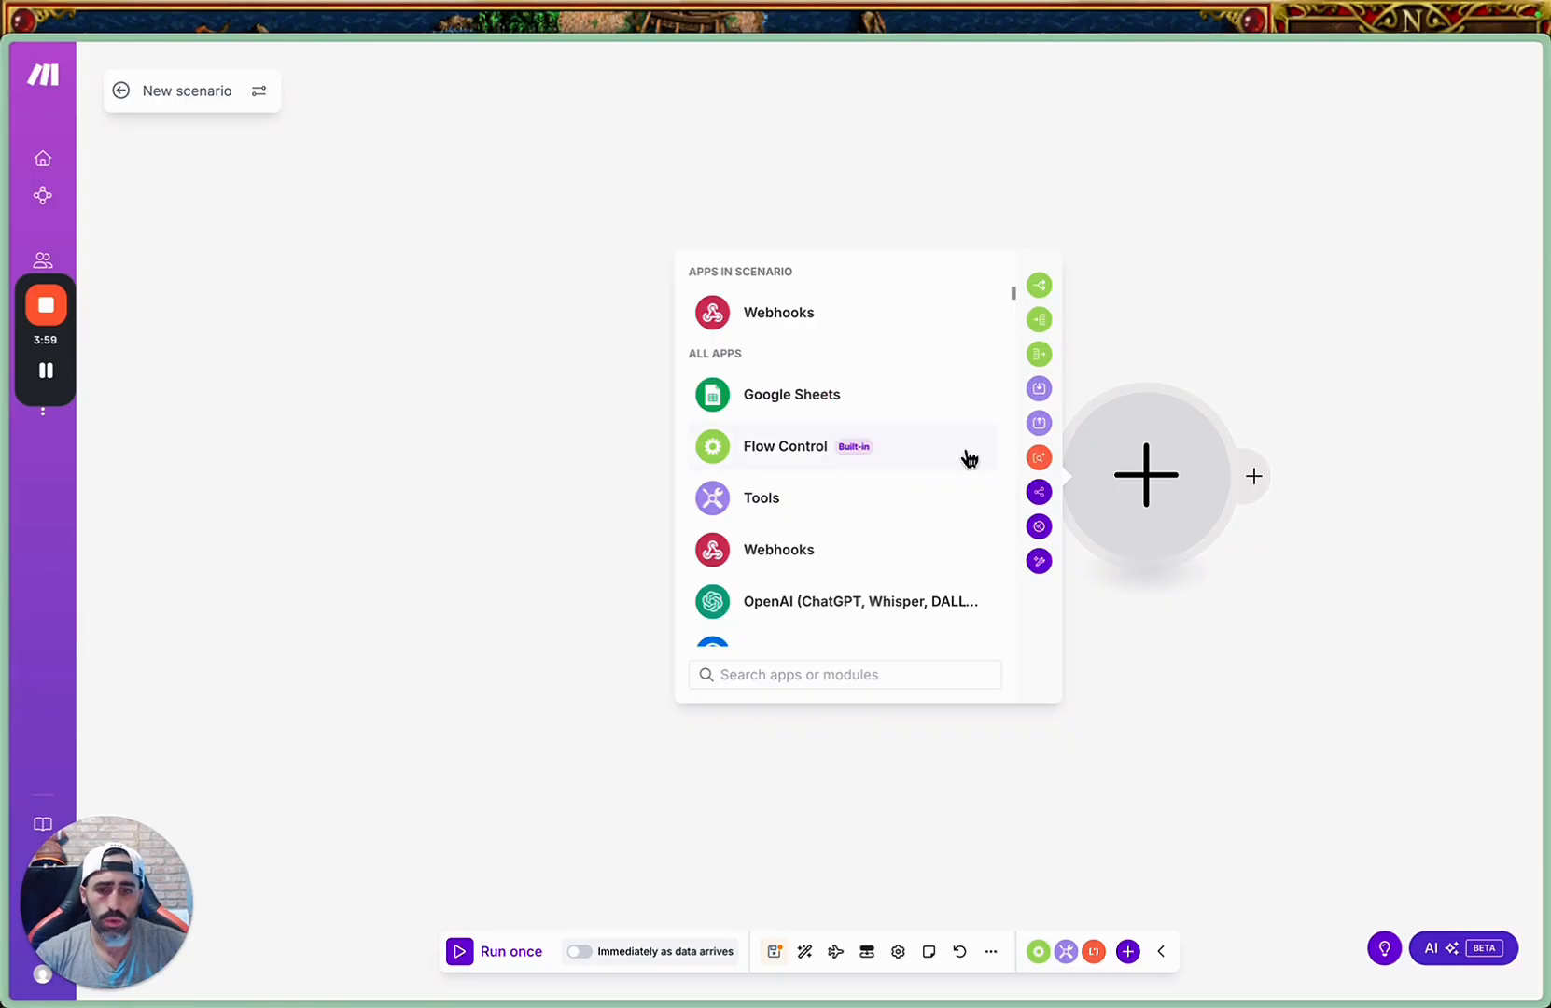
scroll(933, 476, down, 5)
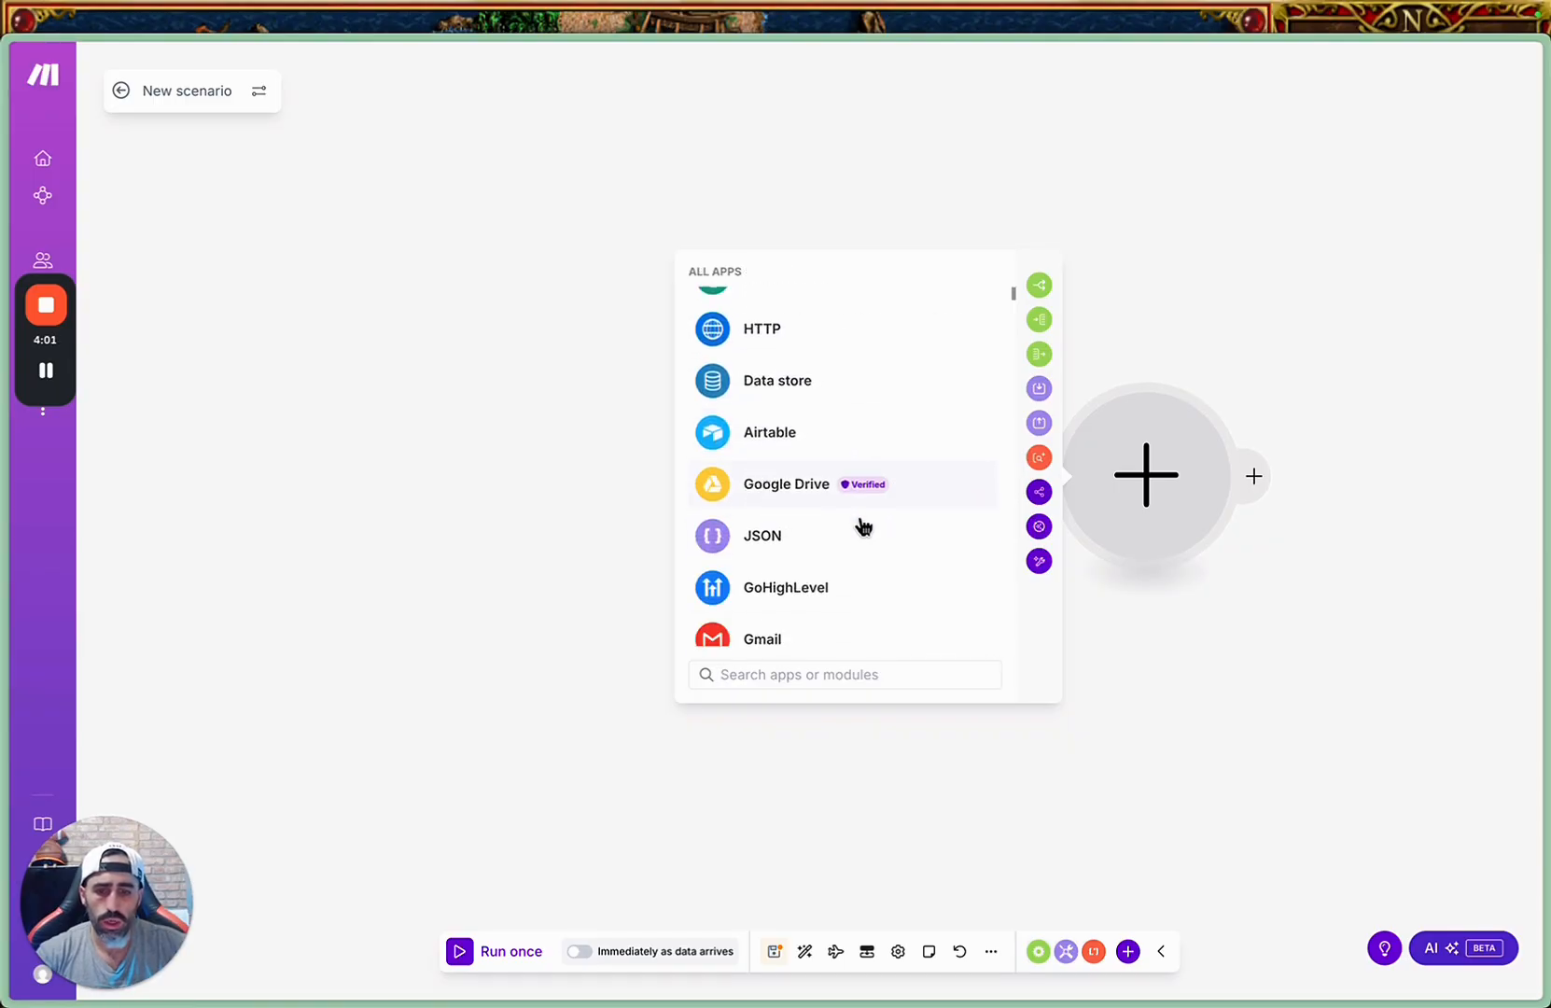
scroll(860, 551, down, 1)
scroll(885, 617, down, 1)
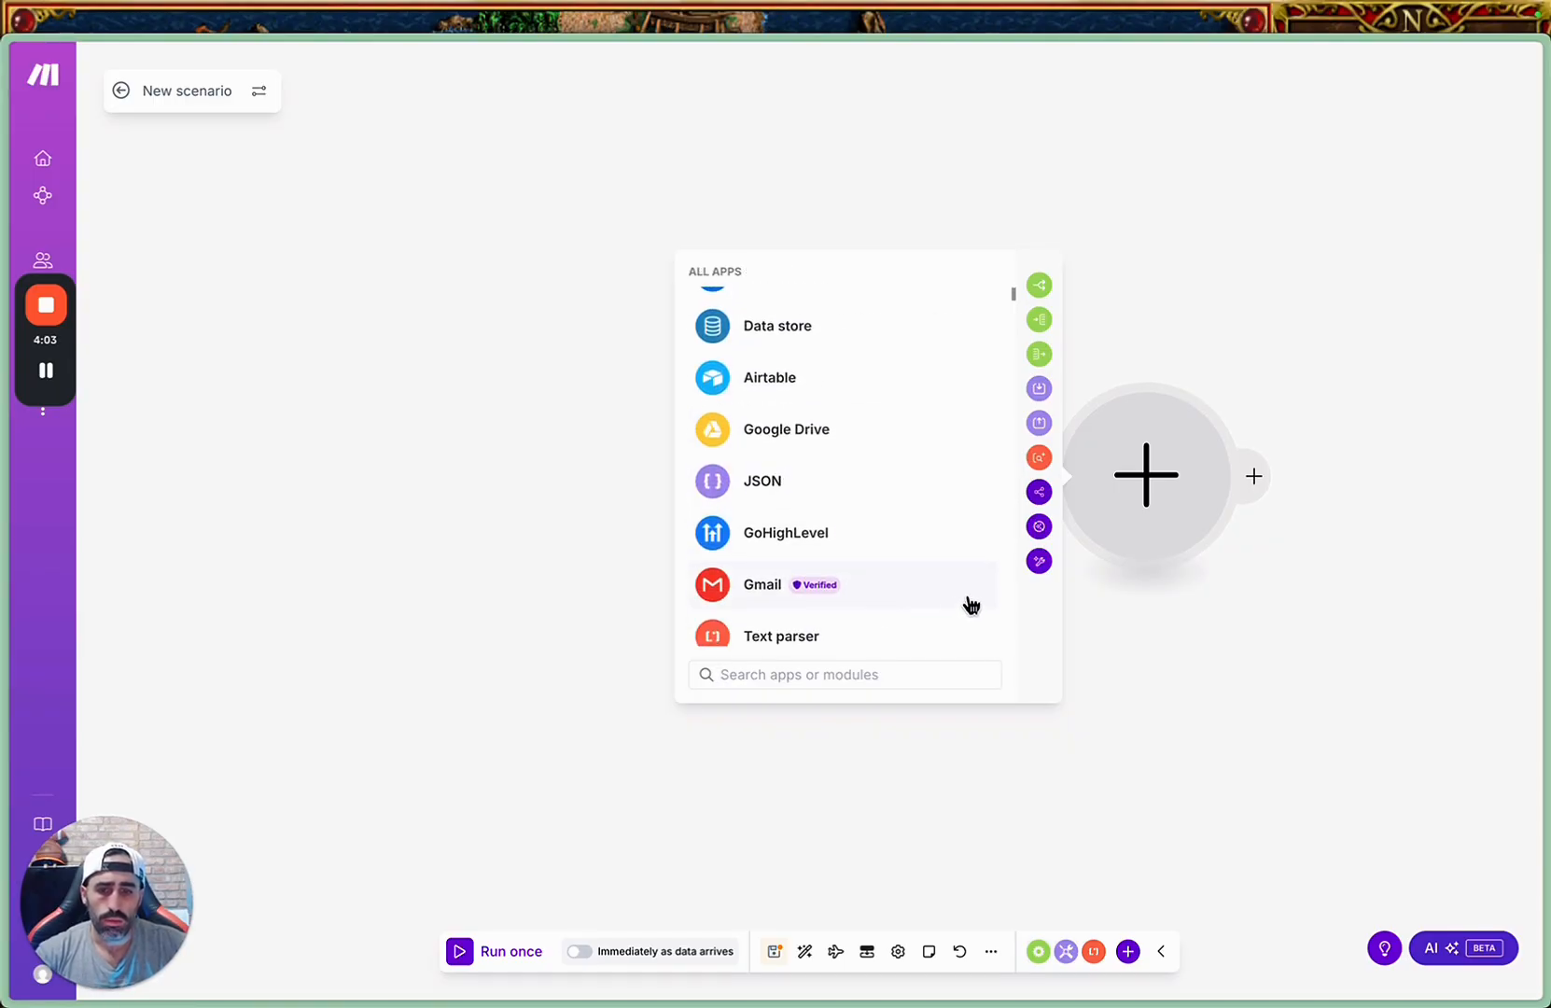
scroll(971, 605, up, 4)
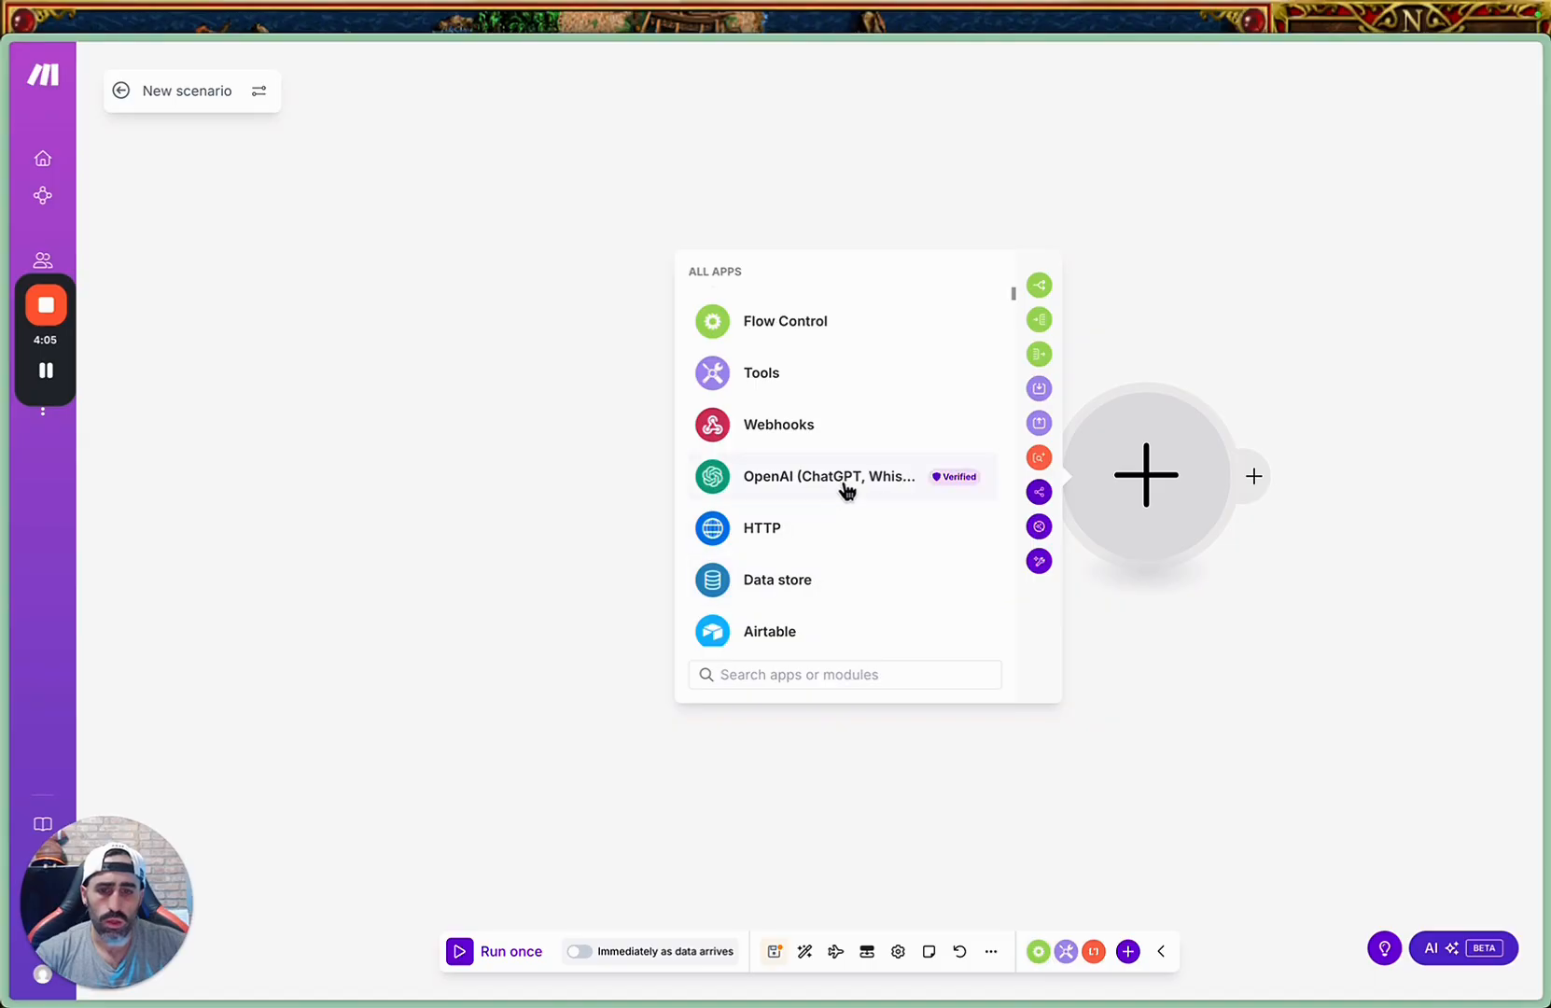
click(867, 480)
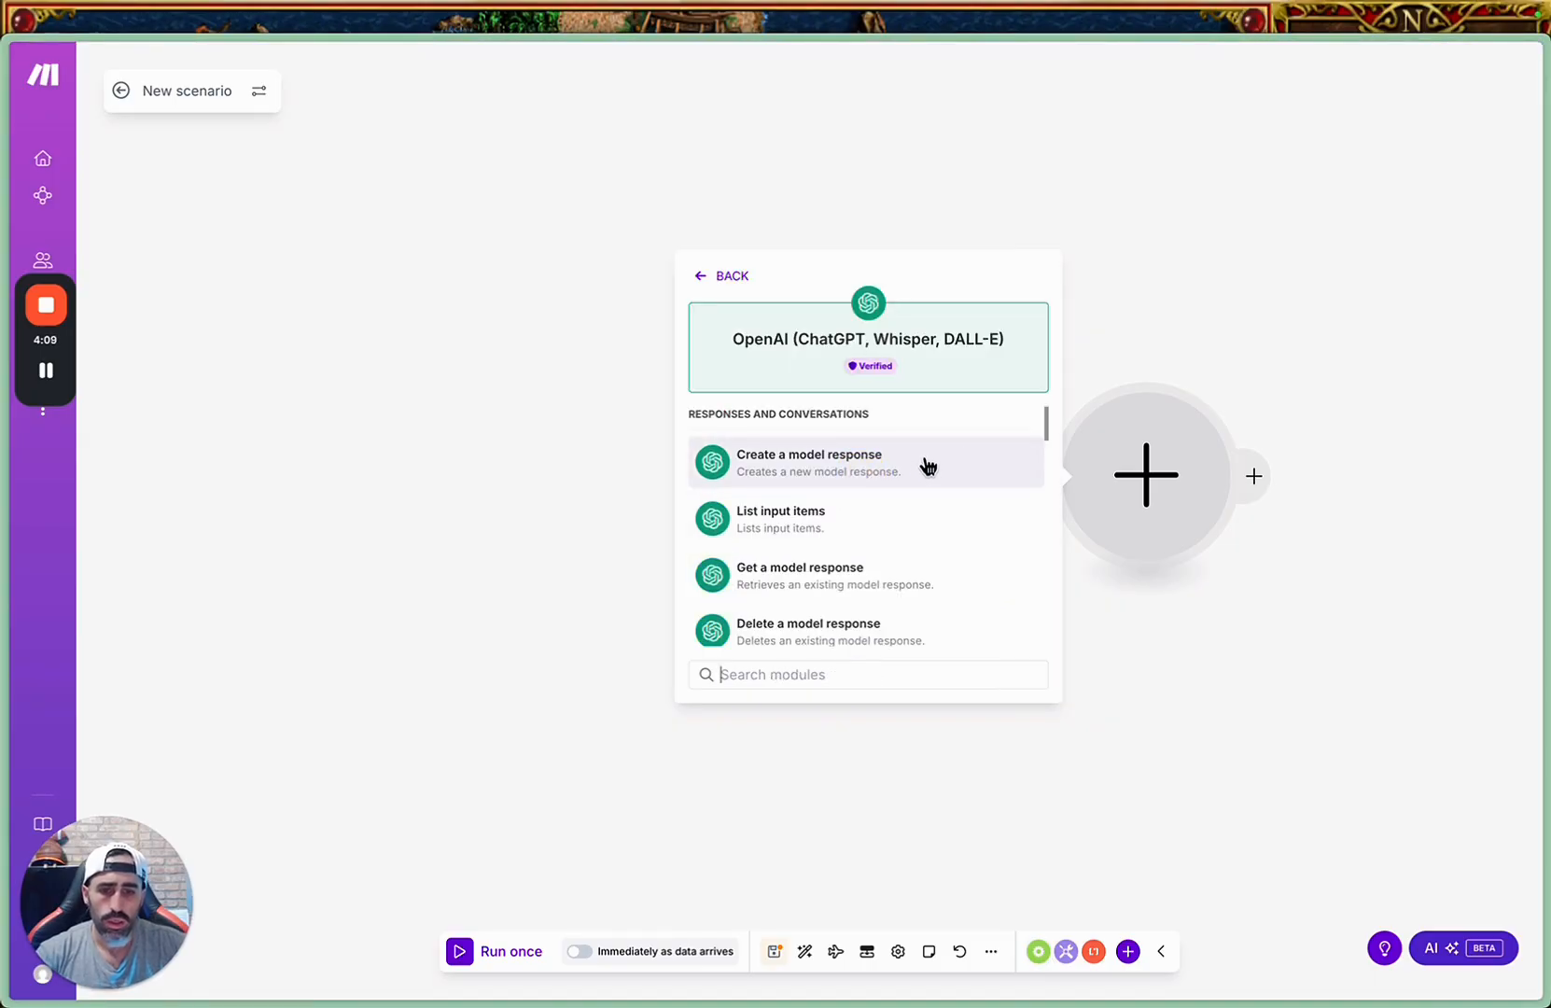
scroll(922, 470, down, 3)
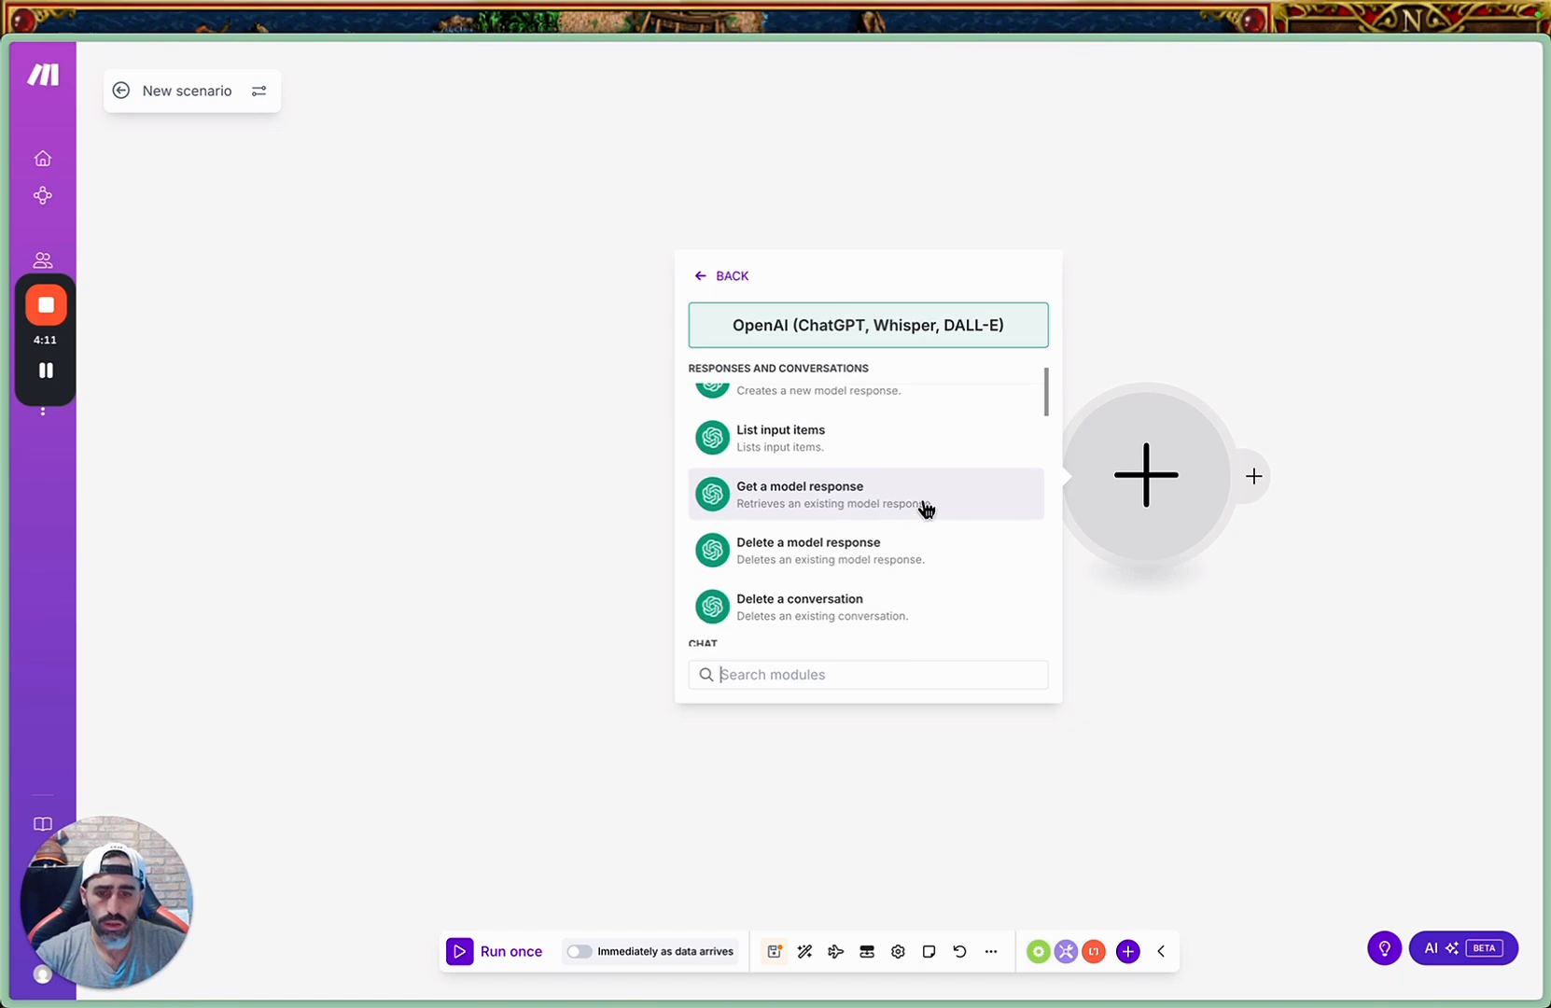
scroll(924, 509, down, 4)
scroll(913, 495, down, 4)
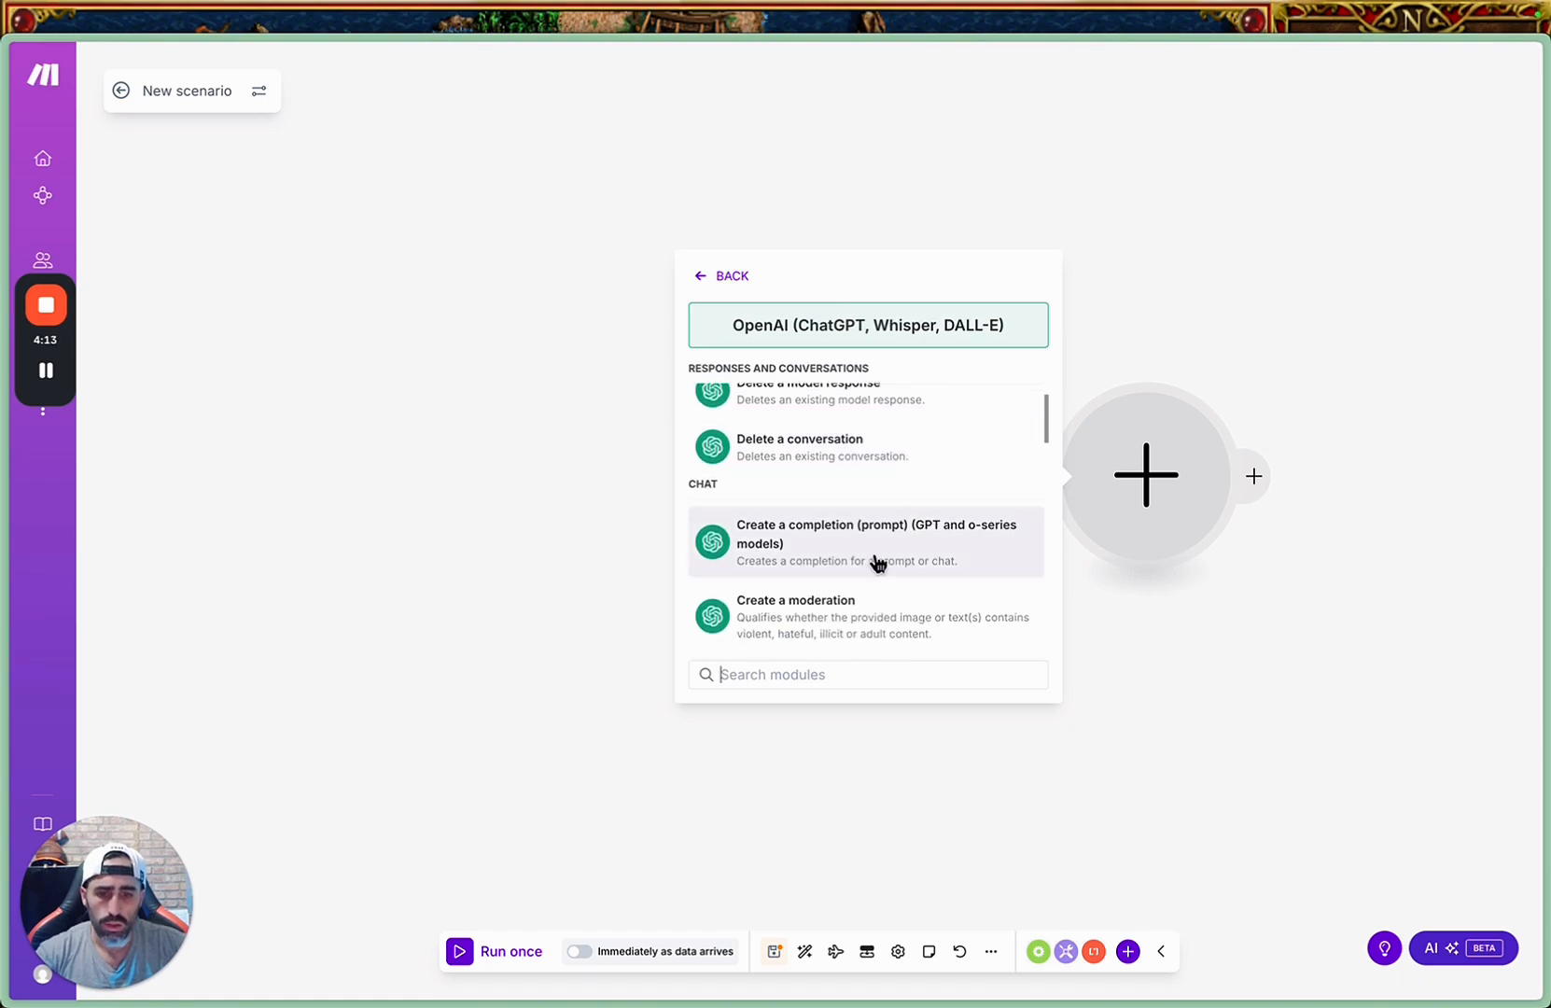
scroll(959, 505, down, 1)
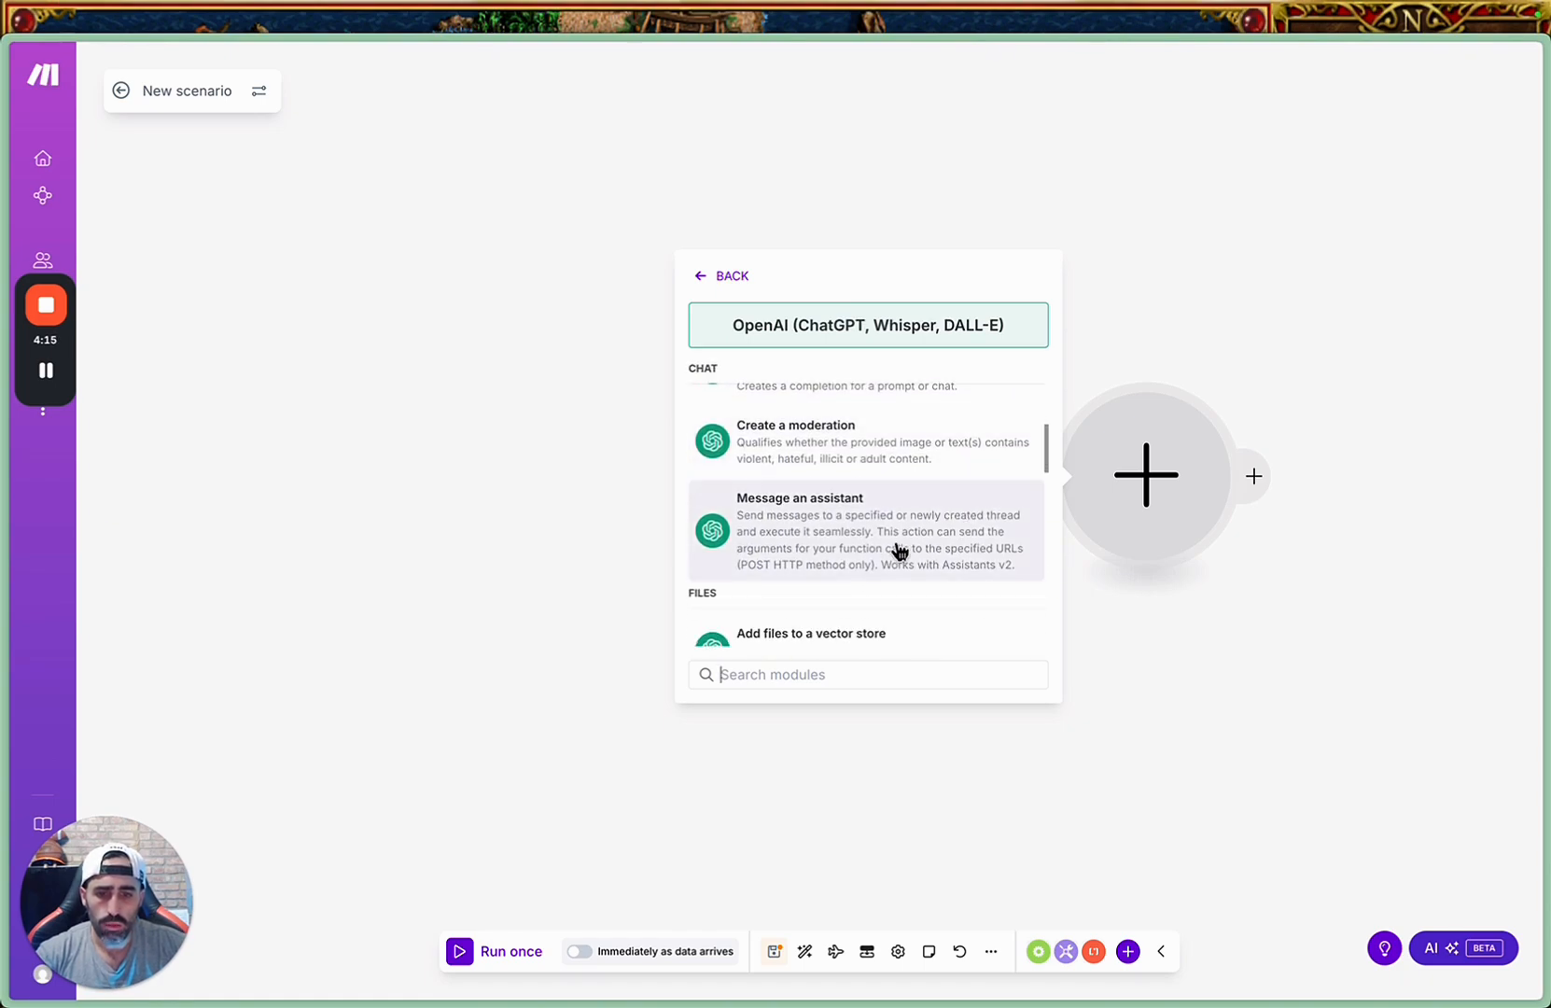
click(896, 546)
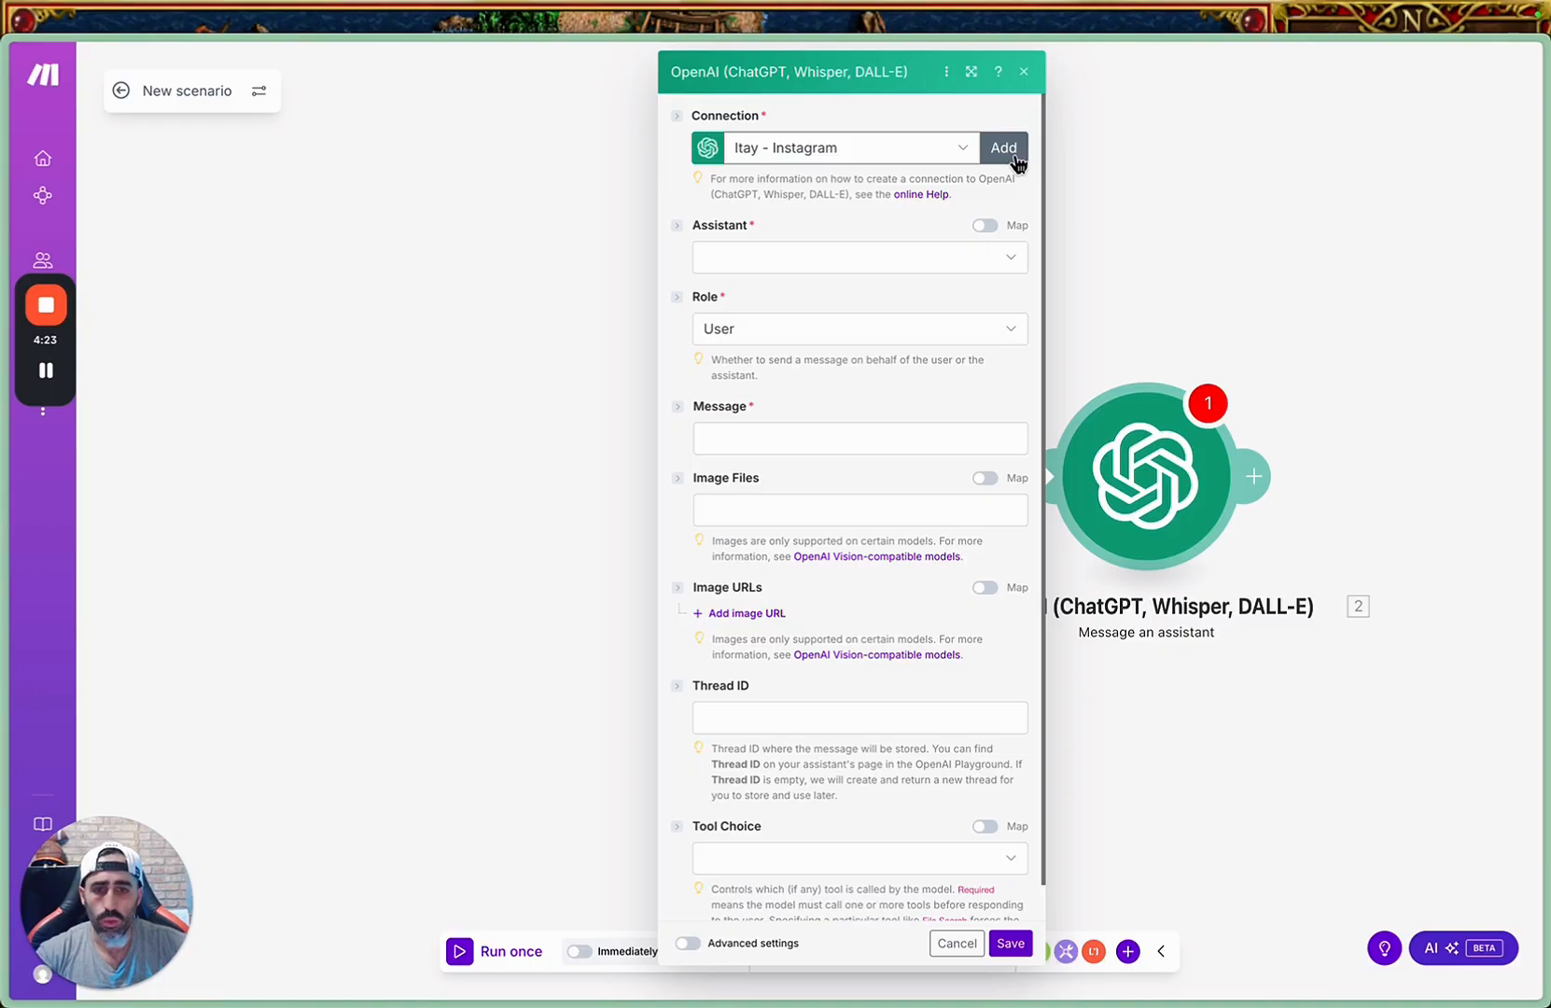
Check the existing OpenAI connections, start creating a new one, and copy the link address of the OpenAI Account API Keys page.
click(962, 152)
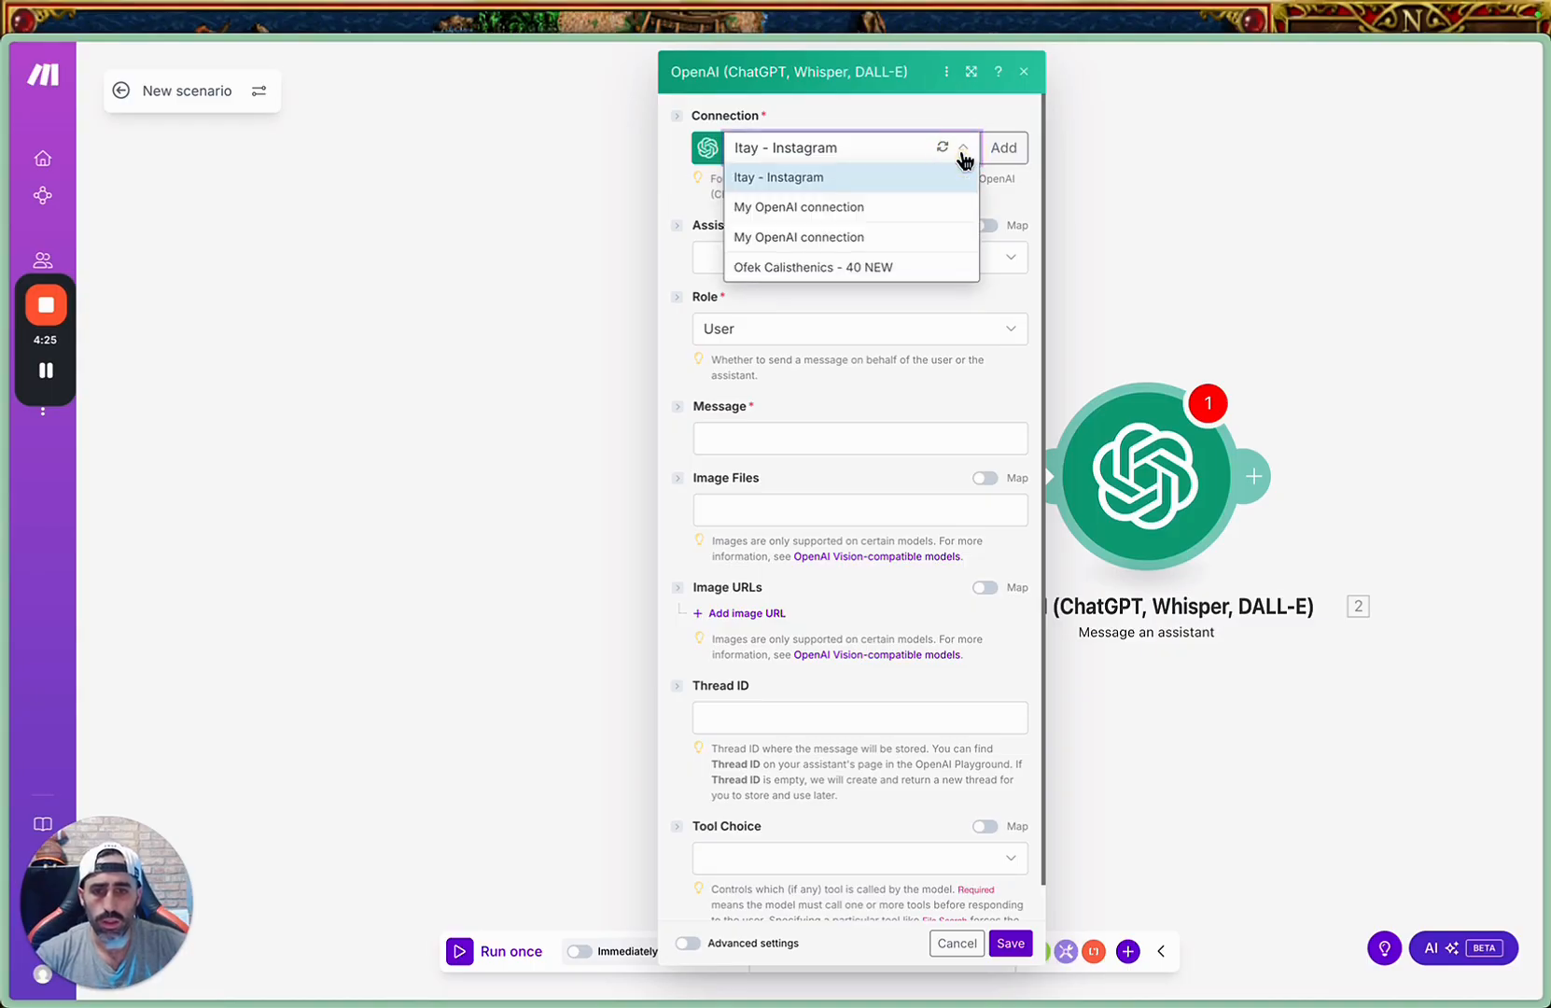
click(996, 128)
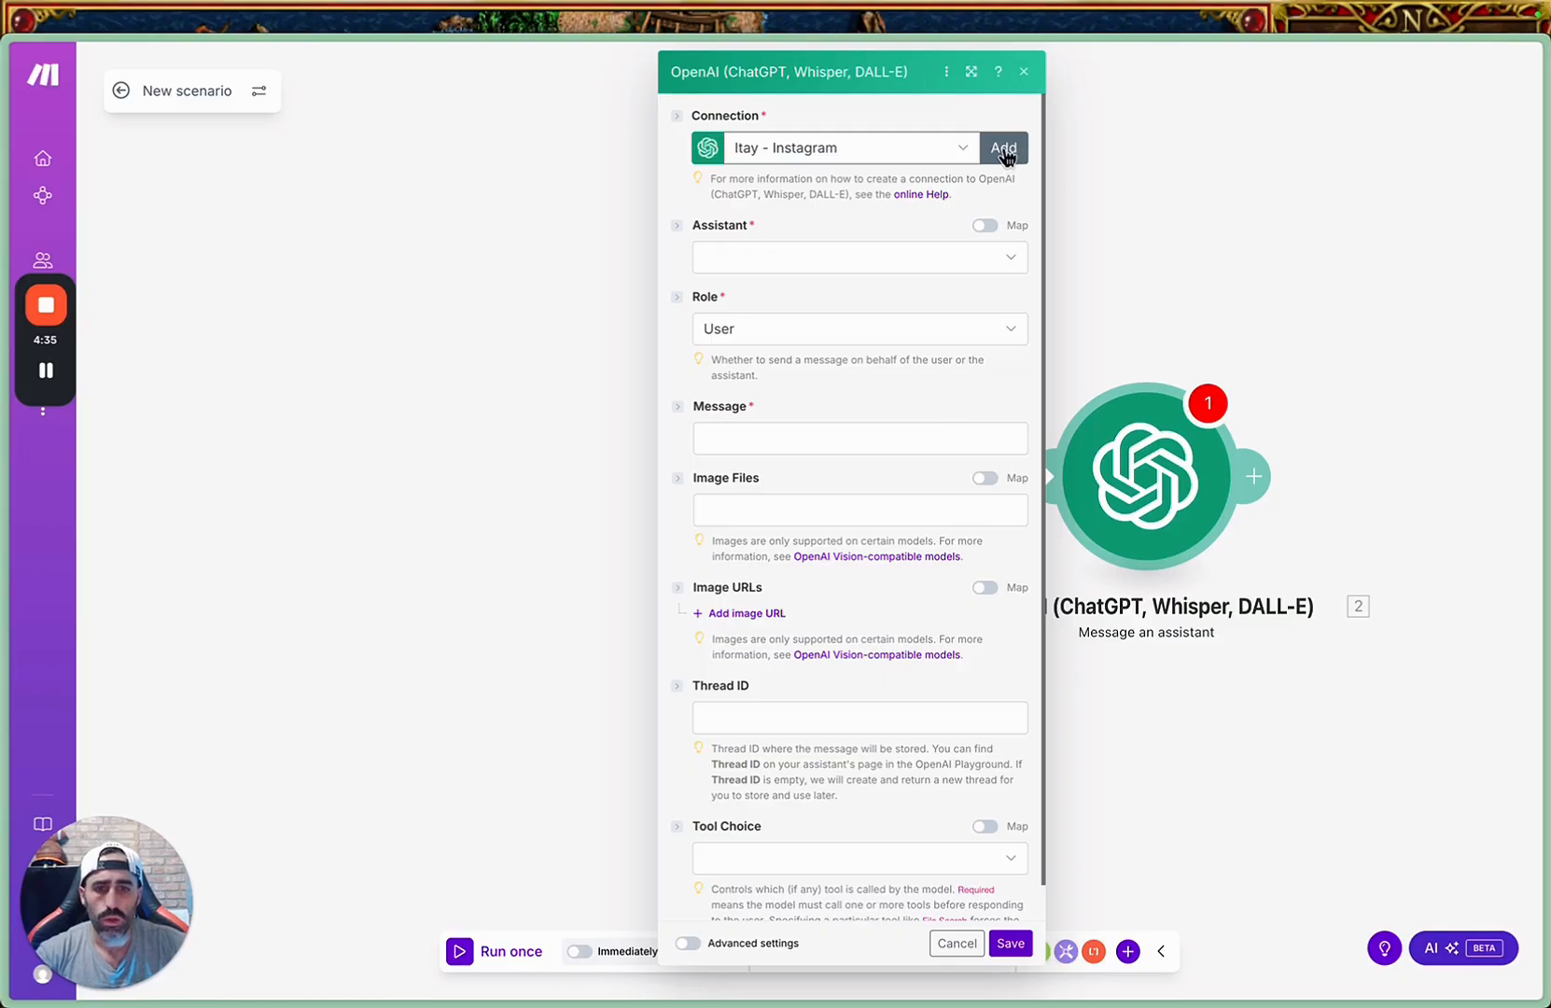
click(1005, 151)
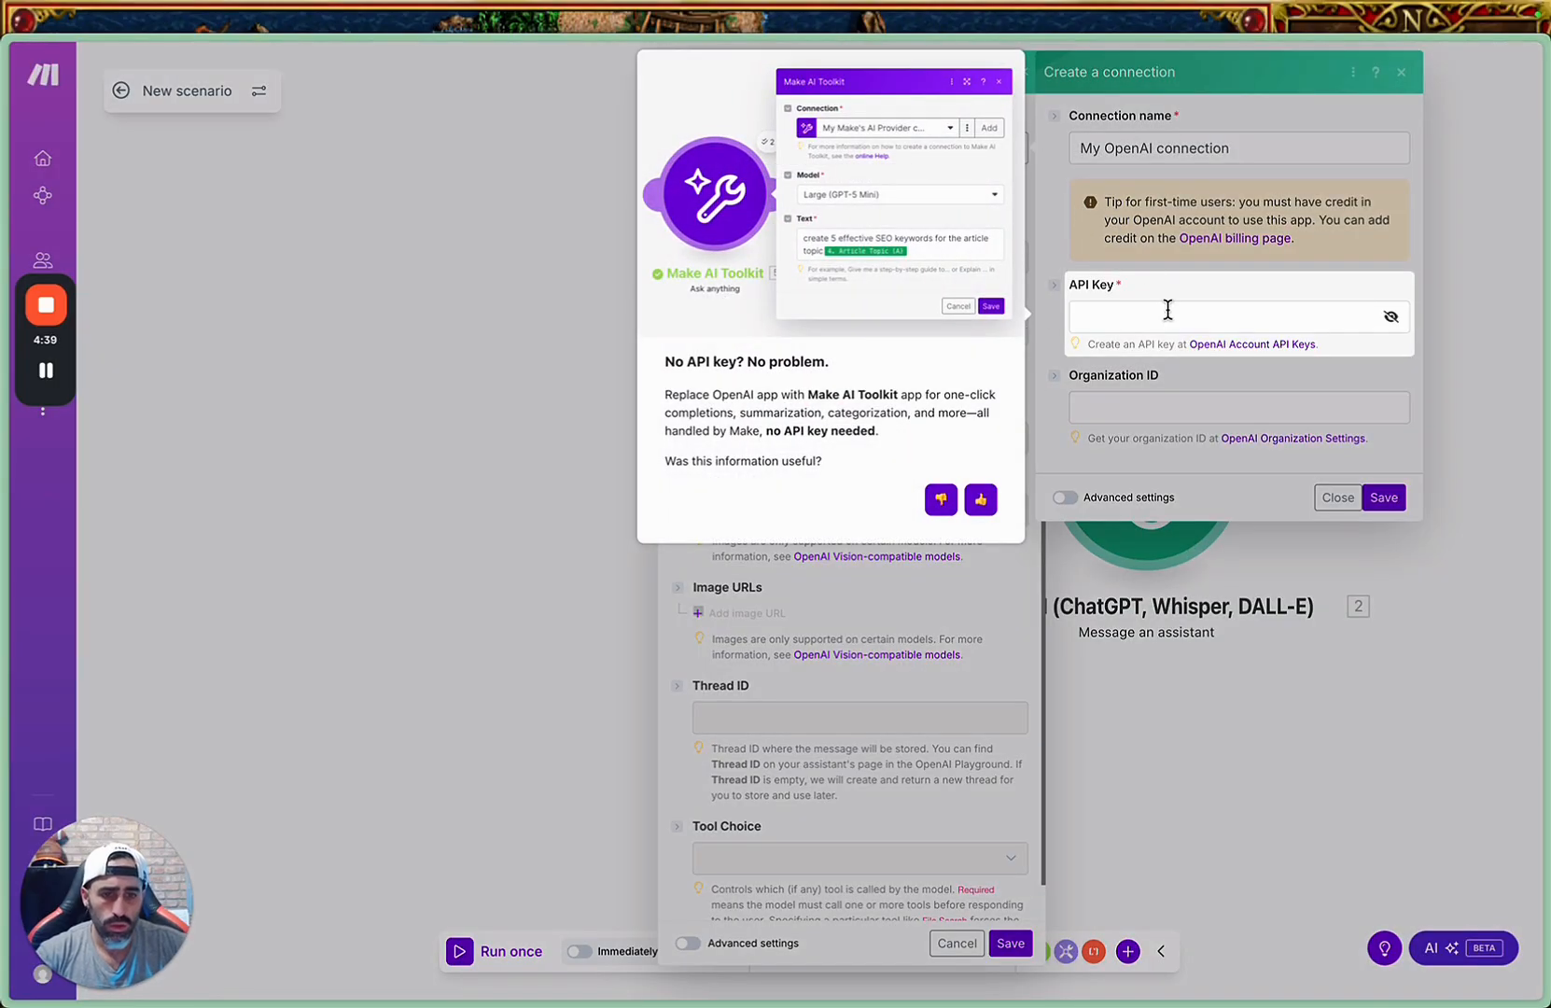
click(1168, 308)
right_click(1260, 343)
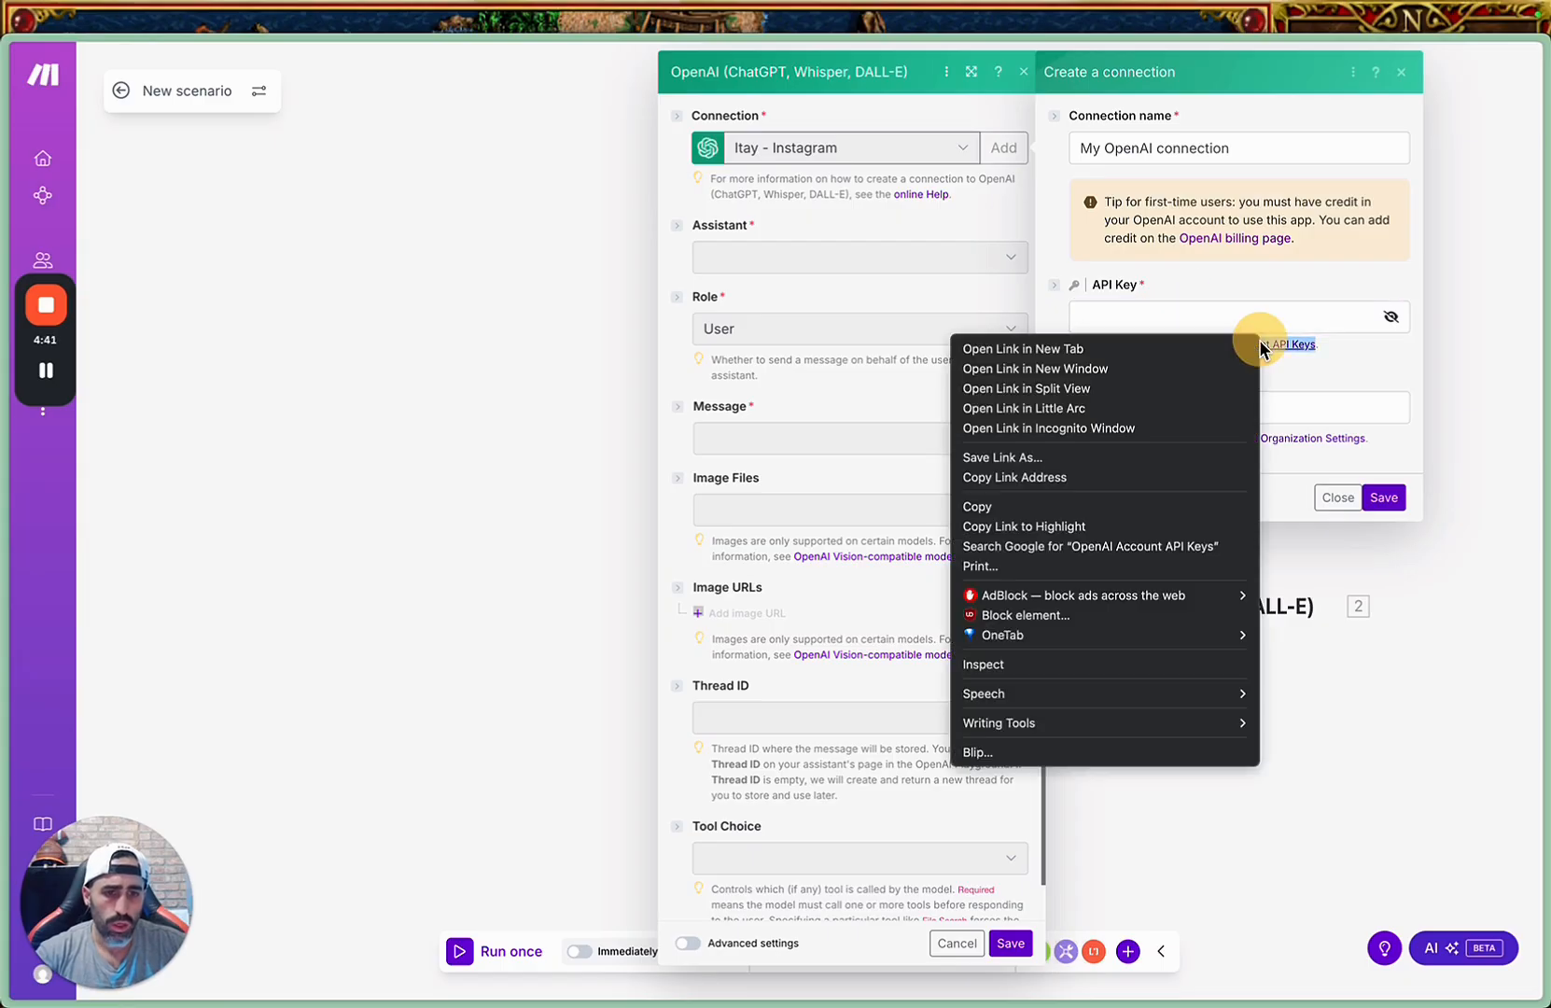
click(1097, 478)
Switch to Chrome and log in to ChatGPT with the Google account.
key(ctrl+Up)
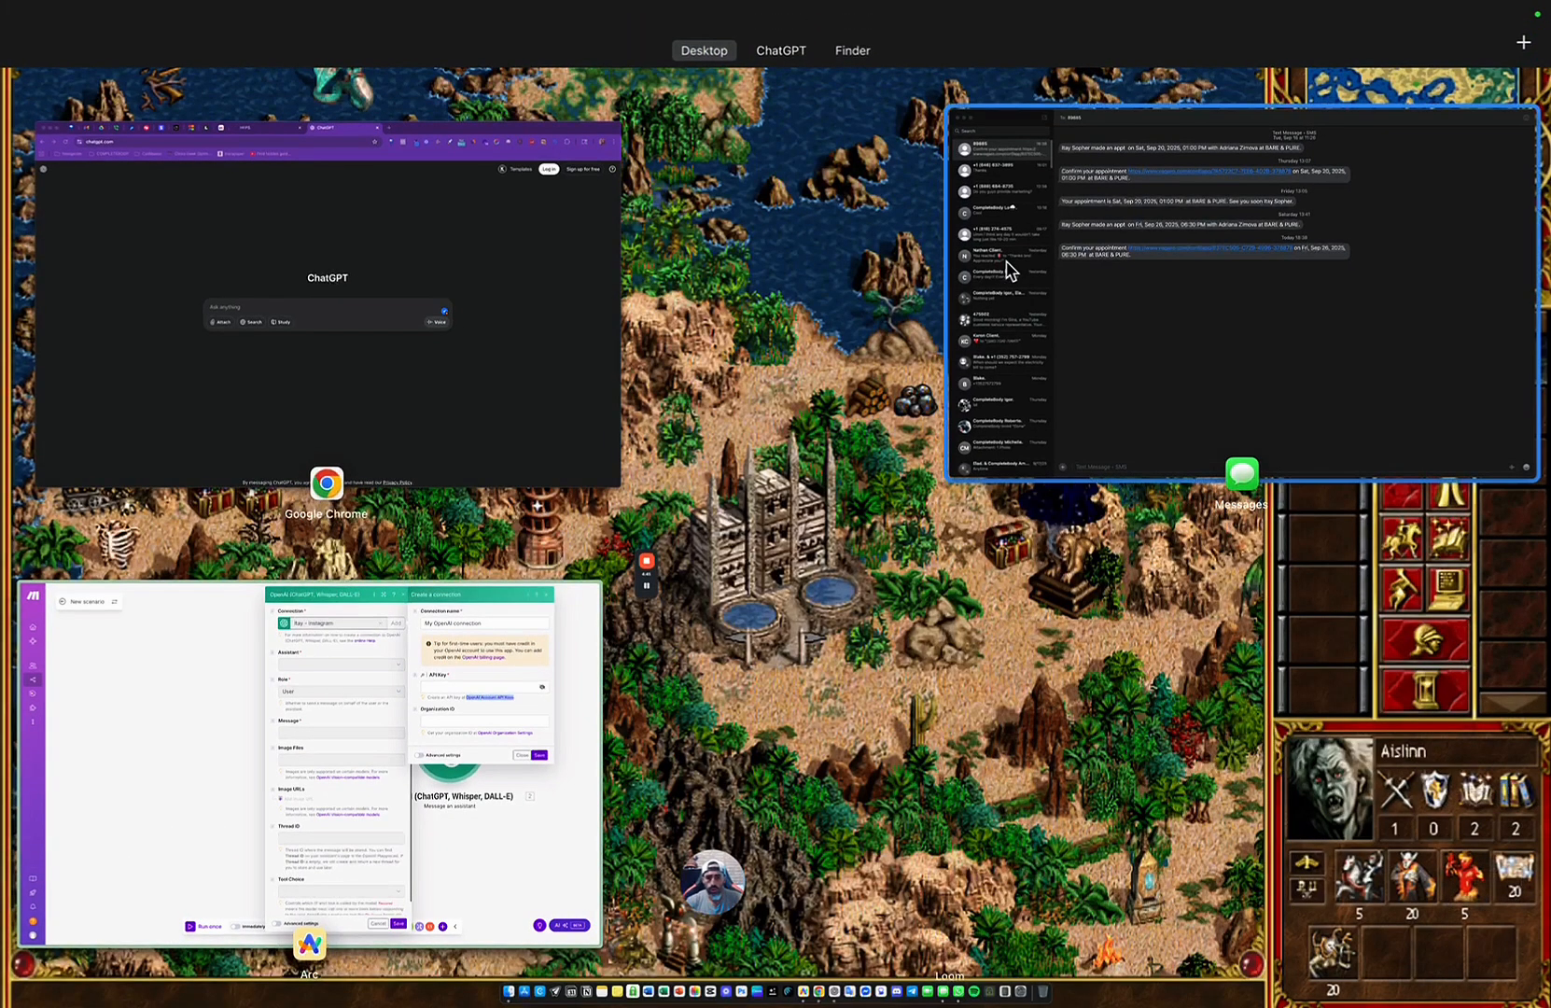
click(512, 364)
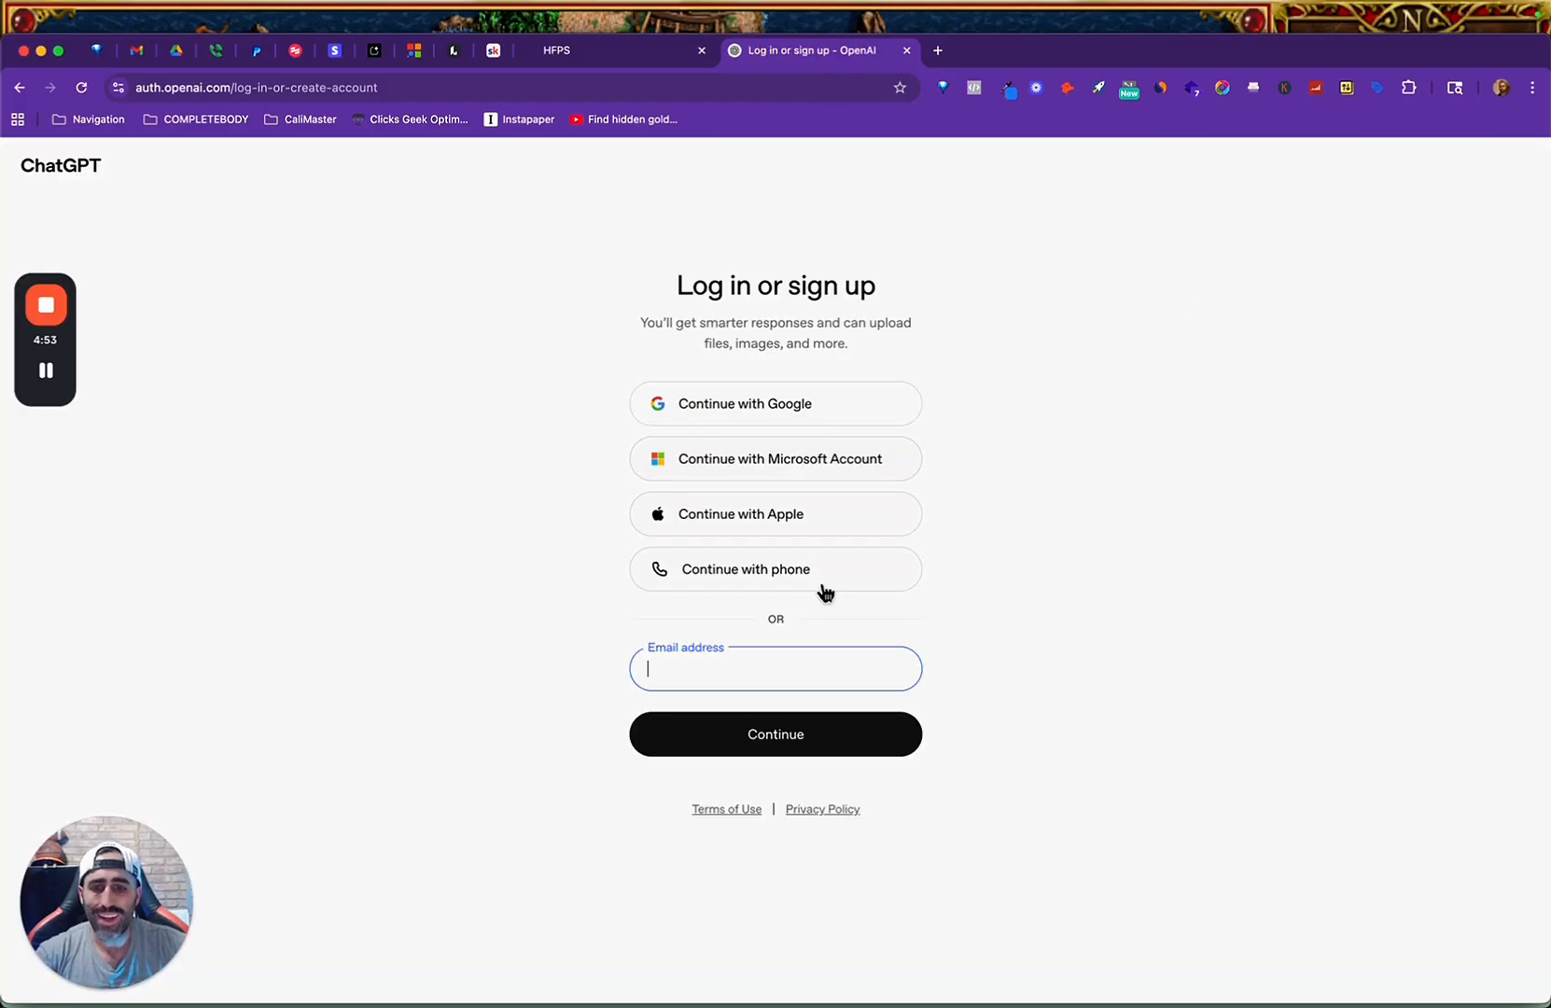
click(790, 397)
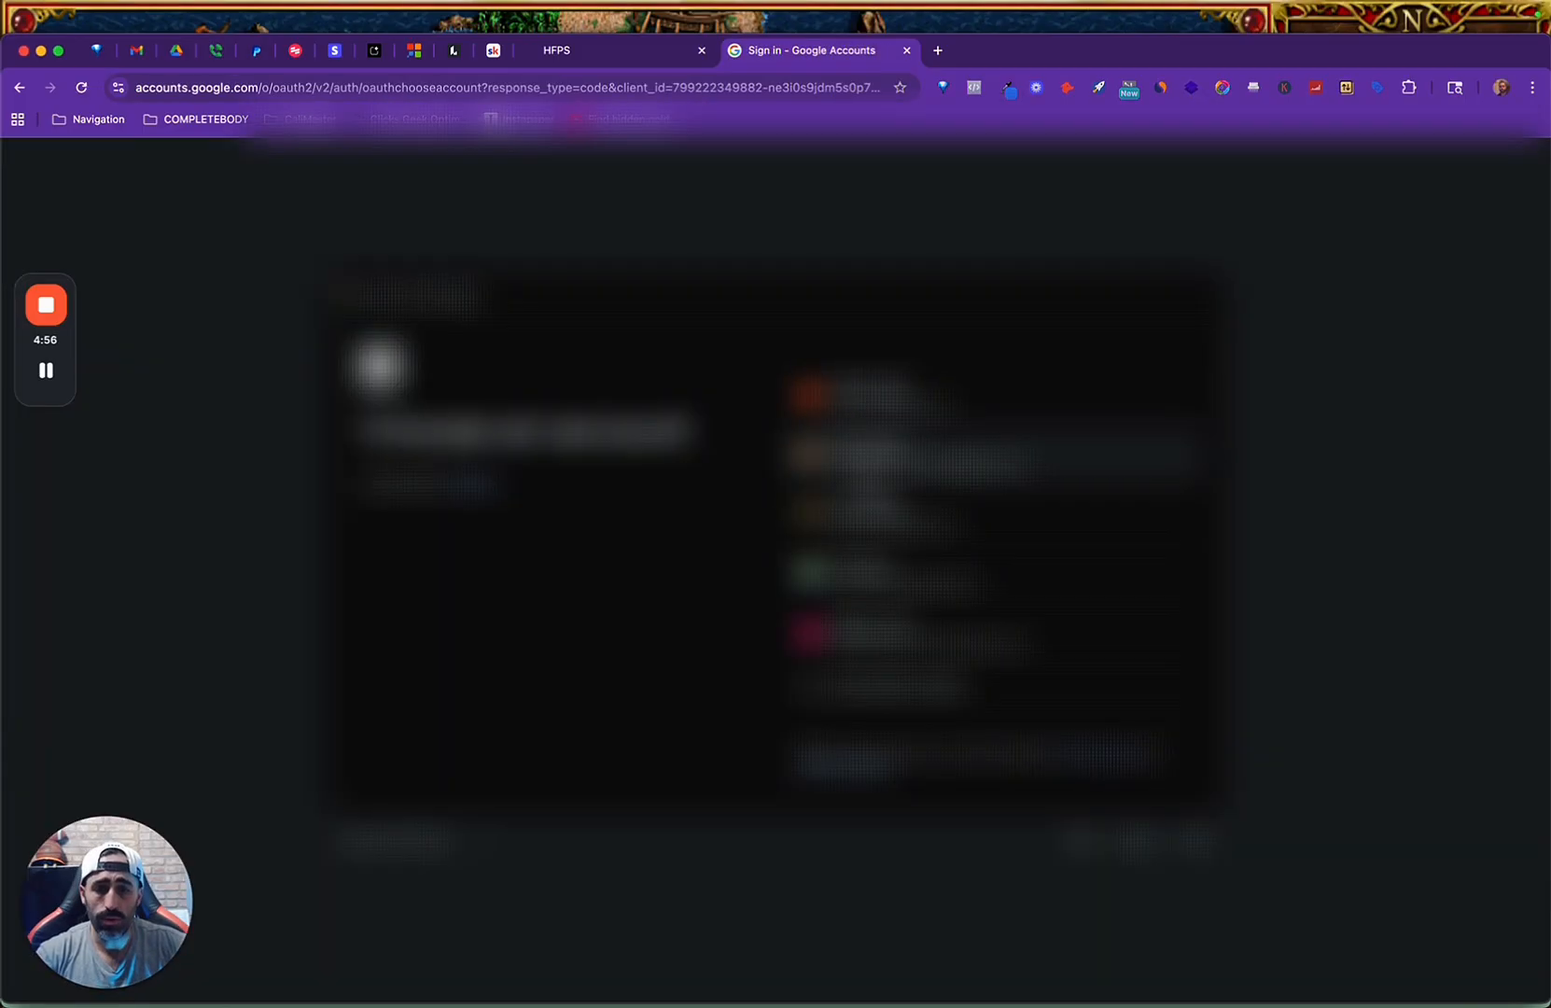
click(887, 460)
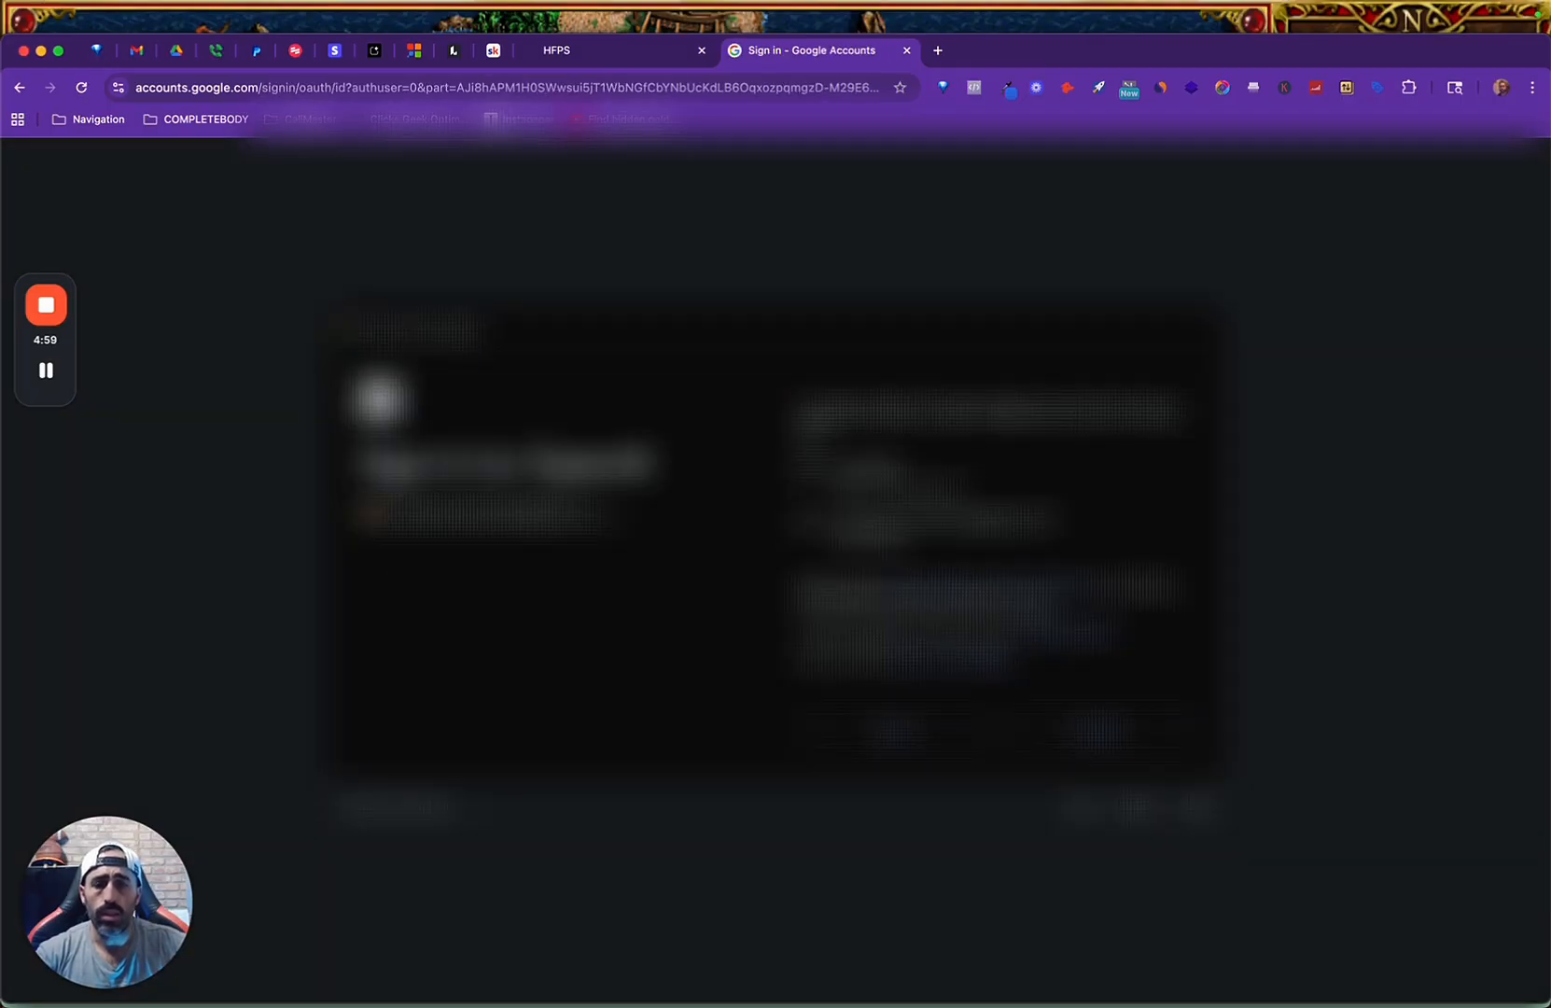
click(1048, 727)
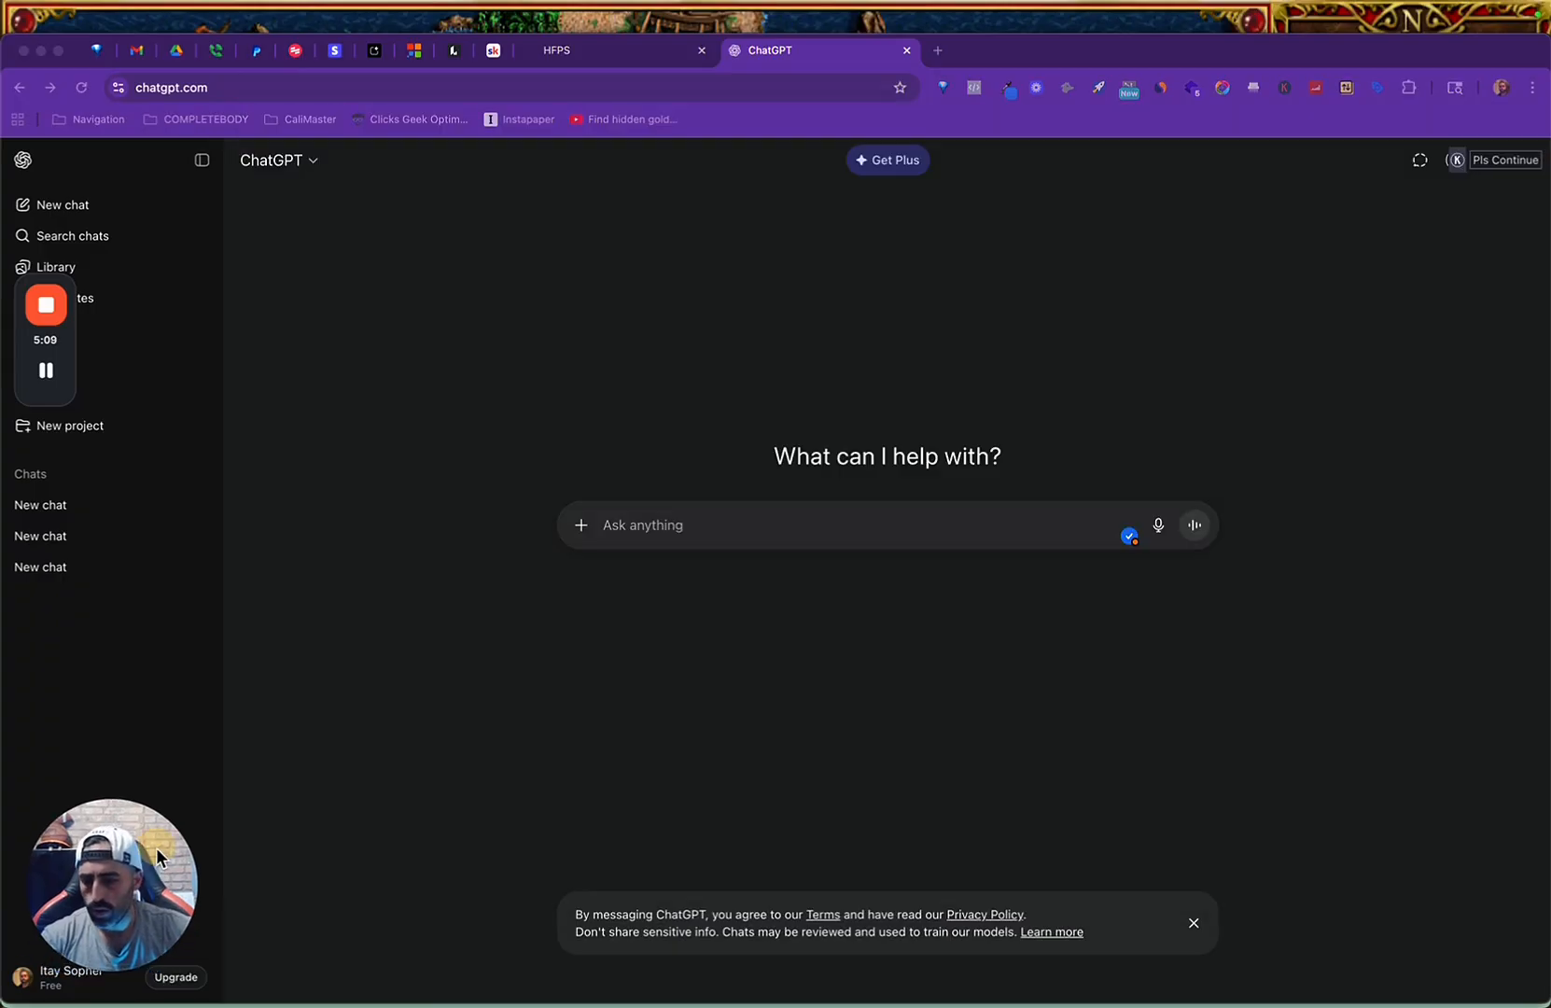
Open the copied platform.openai.com/account/api-keys address and log in to the OpenAI Platform with the Google account.
click(445, 90)
key(super+v)
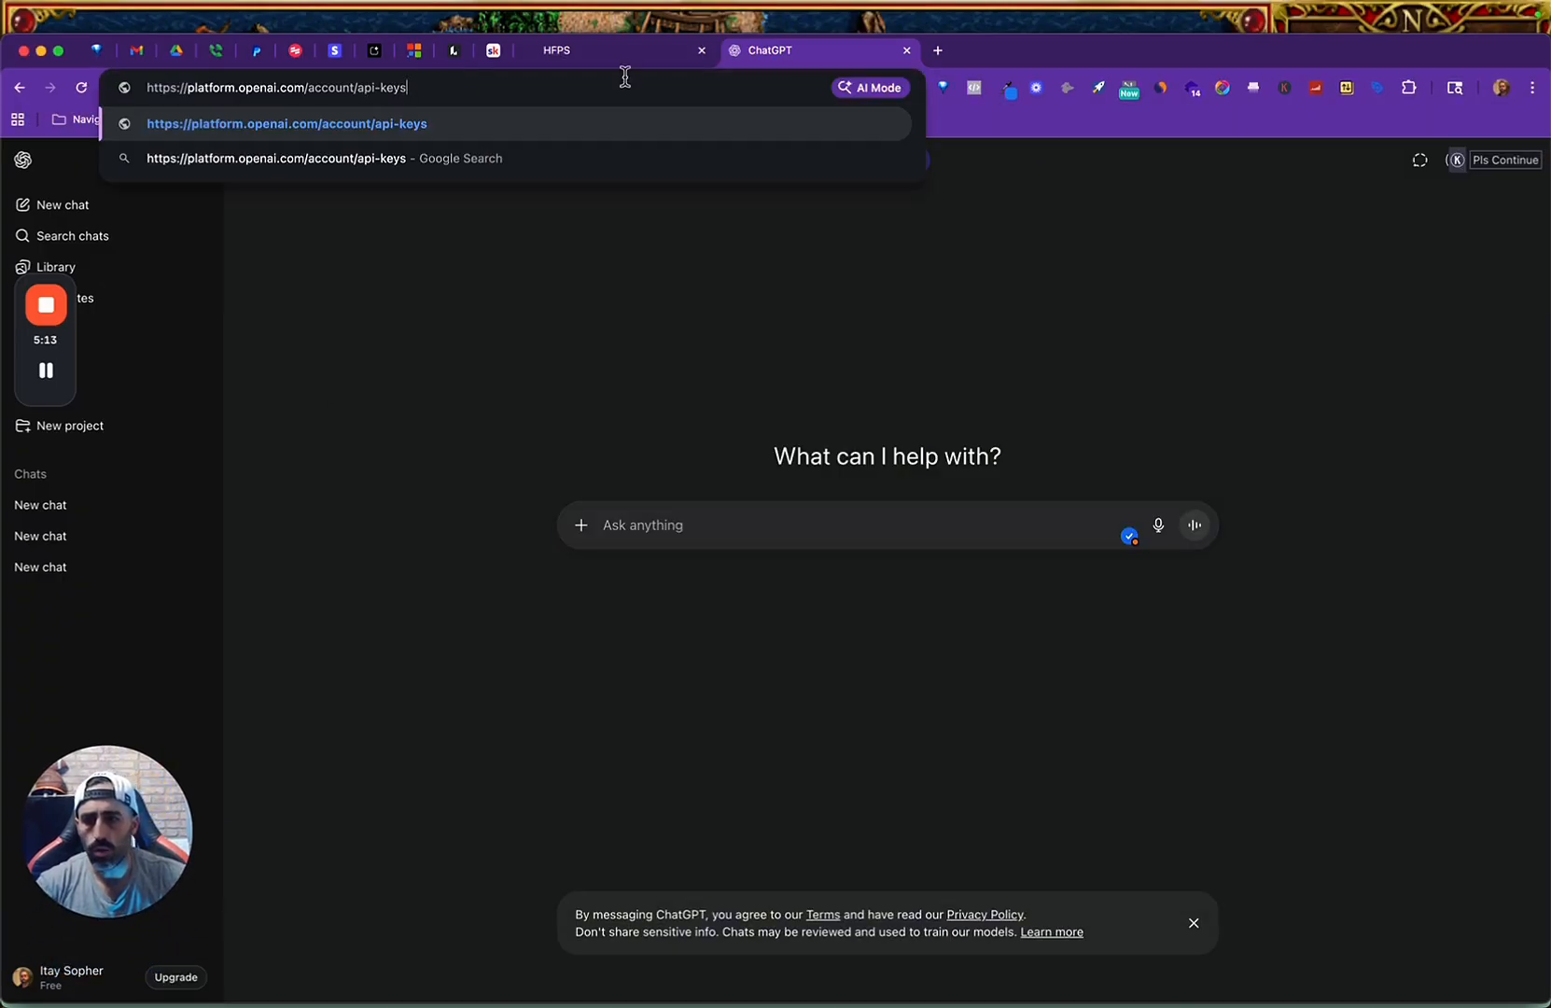
key(Return)
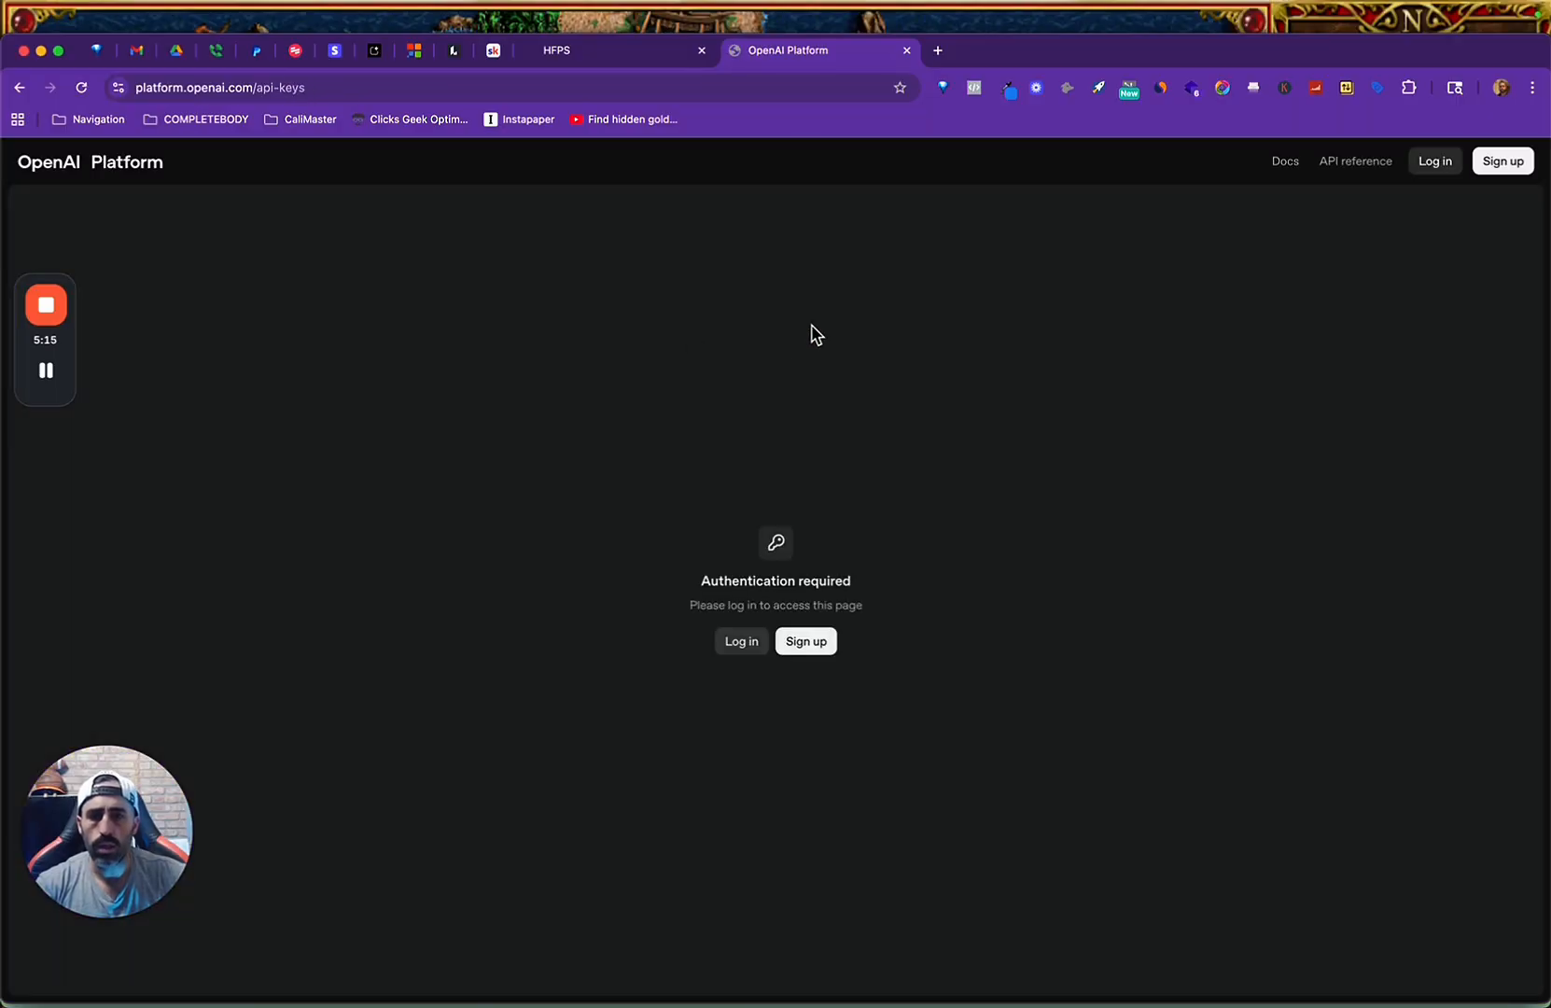
click(742, 642)
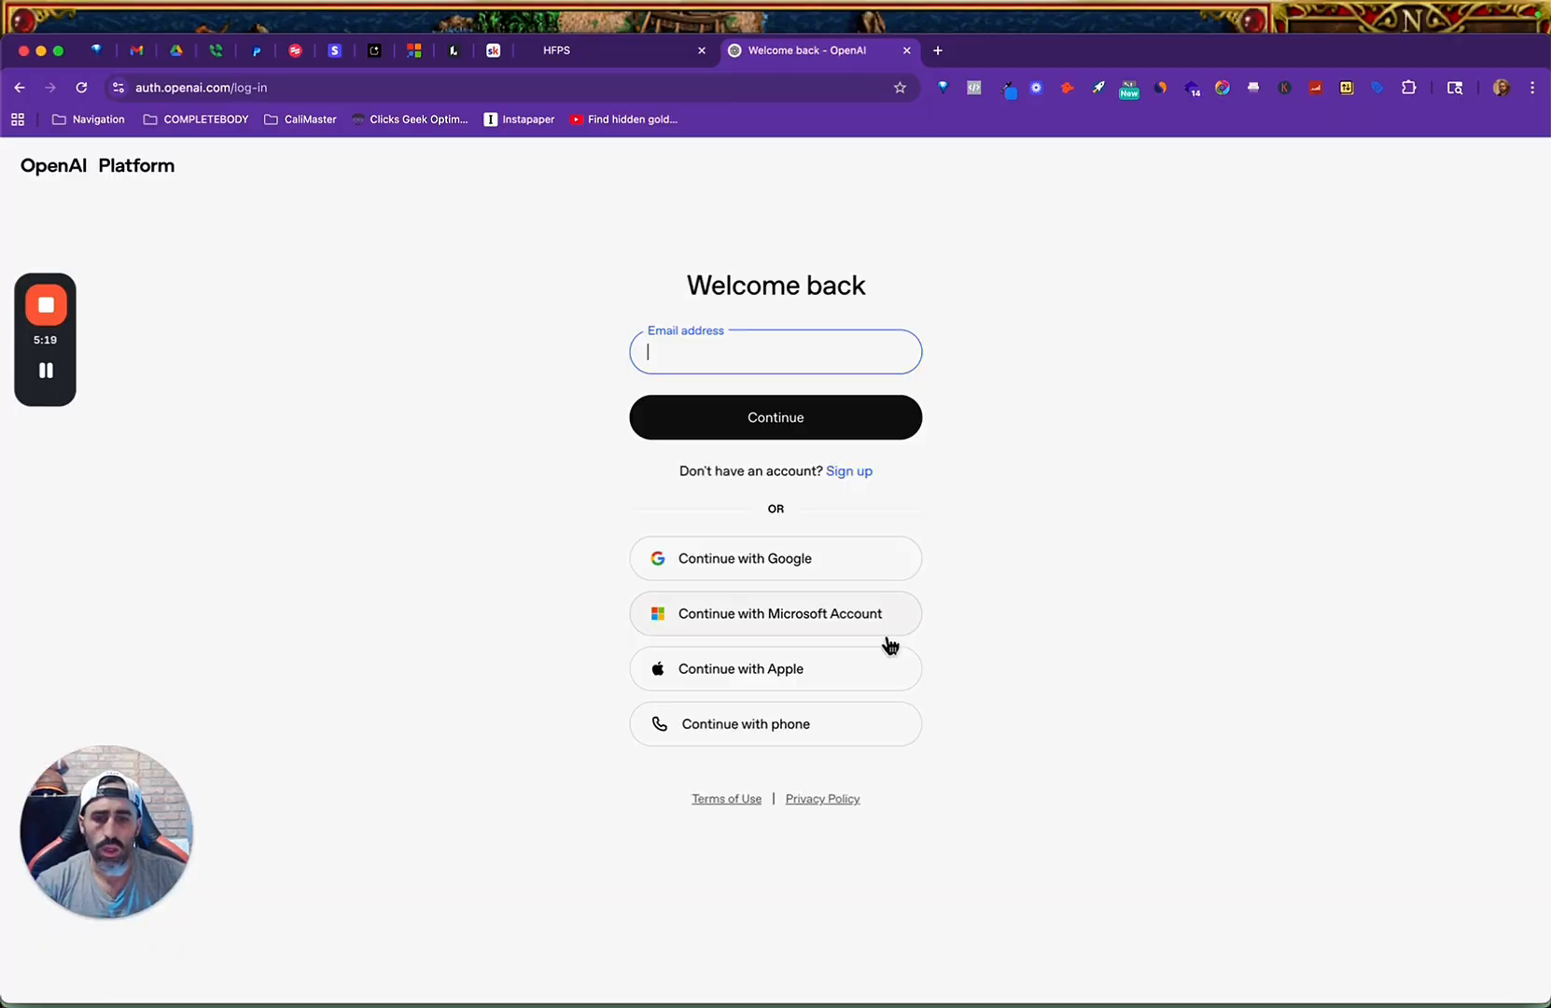
click(794, 554)
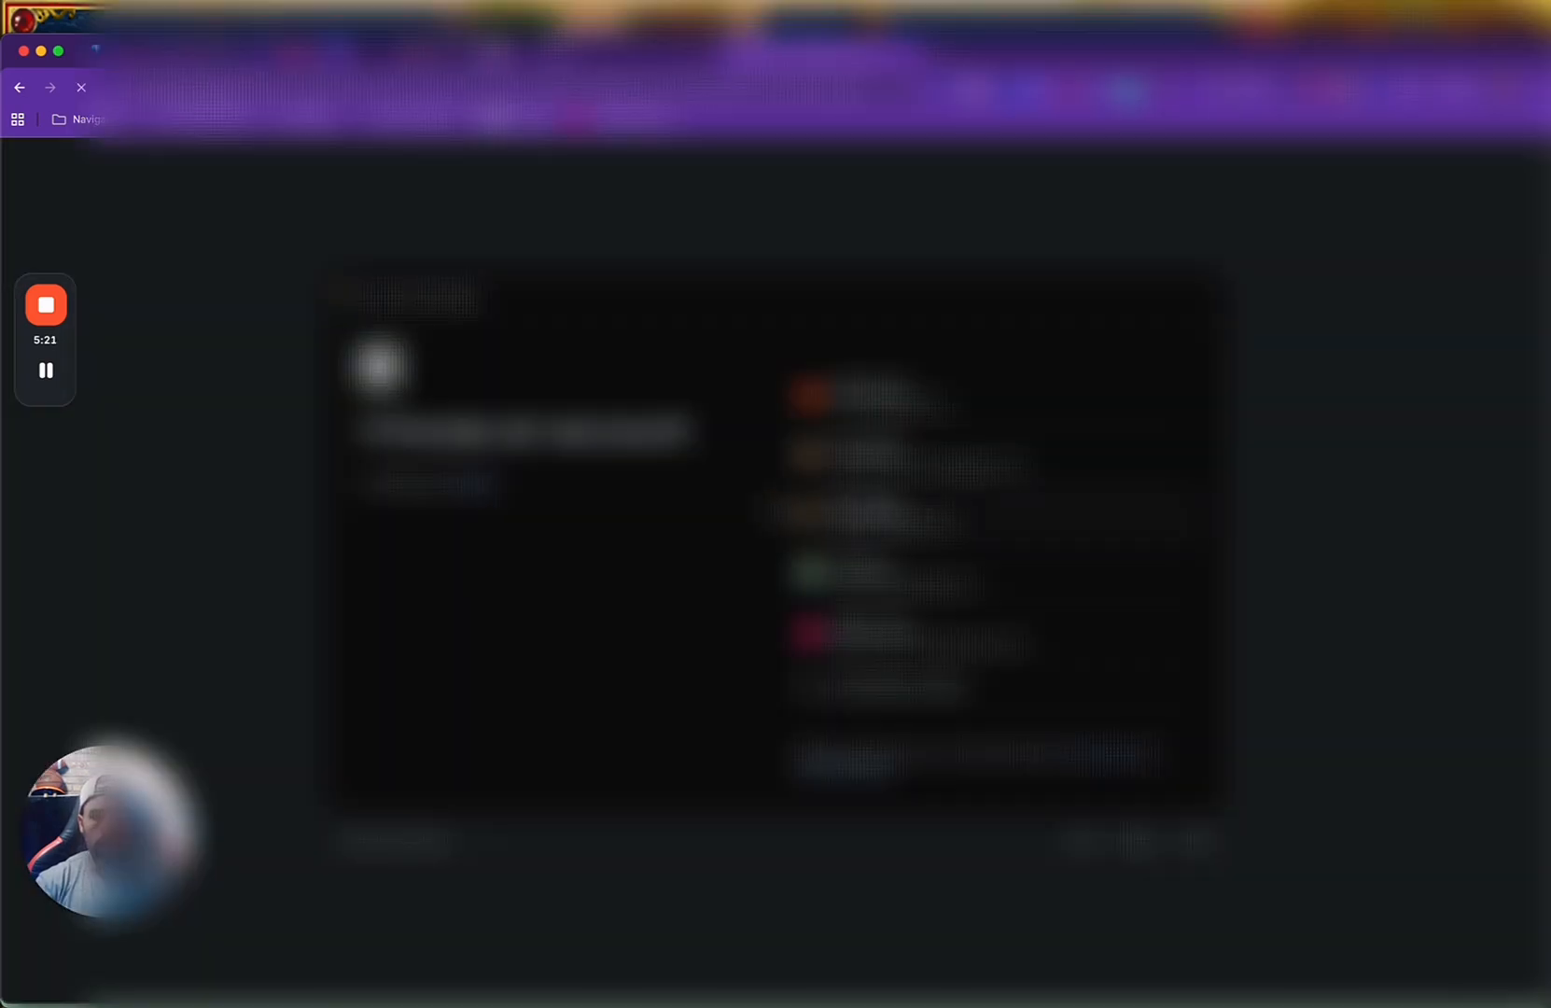
click(870, 456)
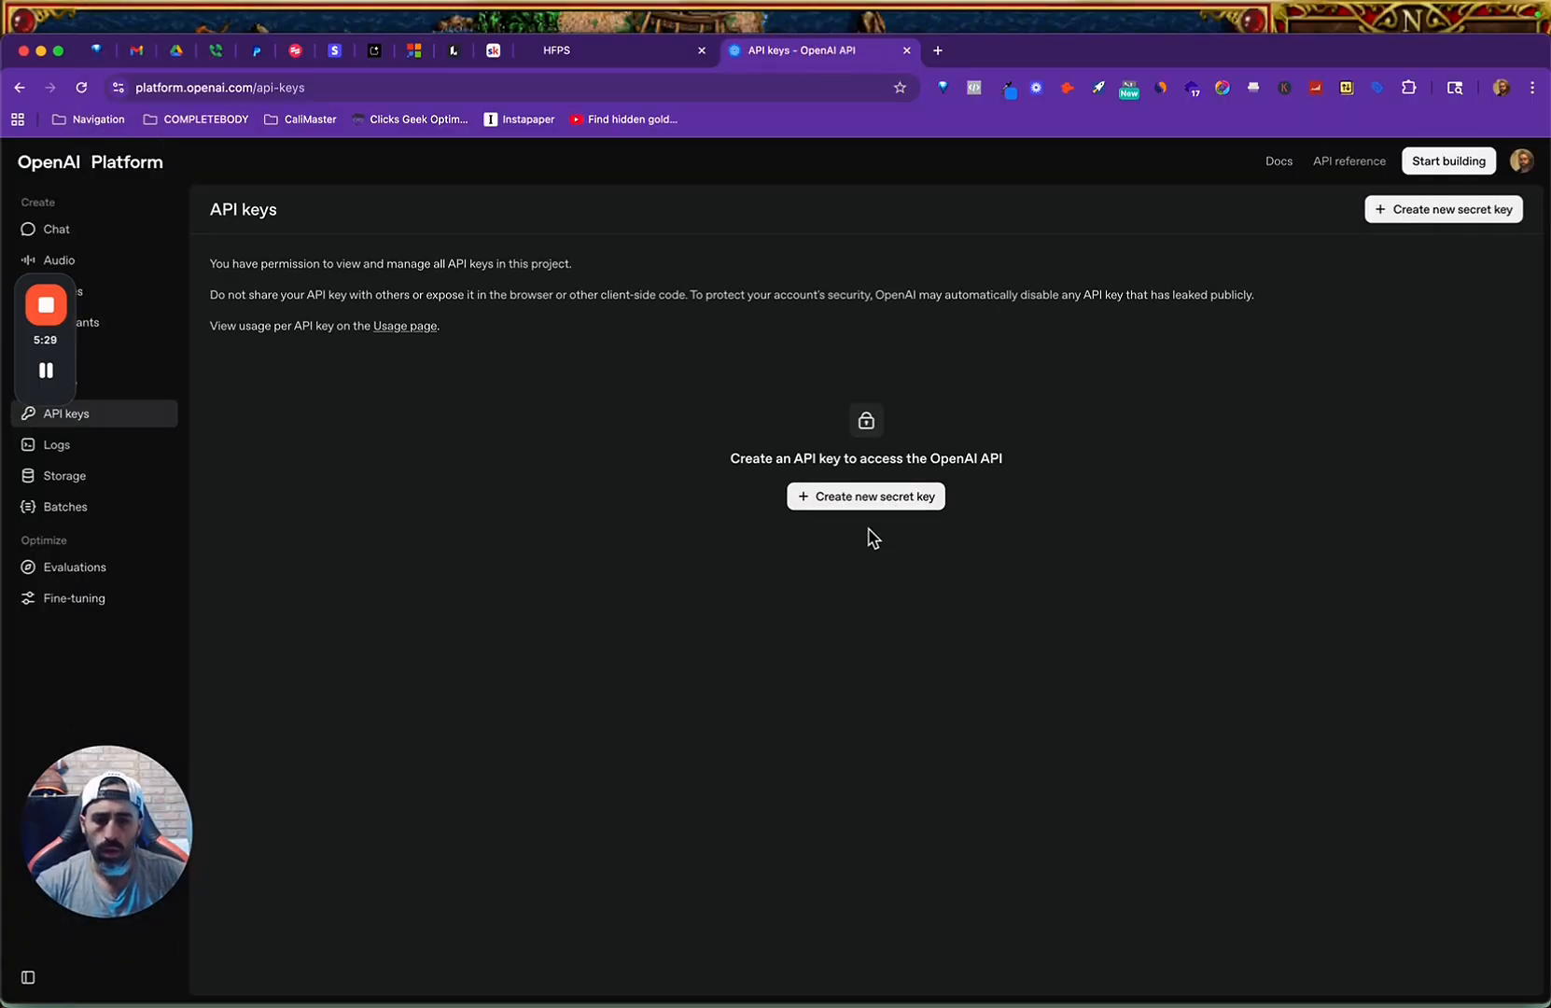
Create a secret key in the Default project, named with the owner's first name followed by "- Agent - GHL", and copy the key.
click(864, 505)
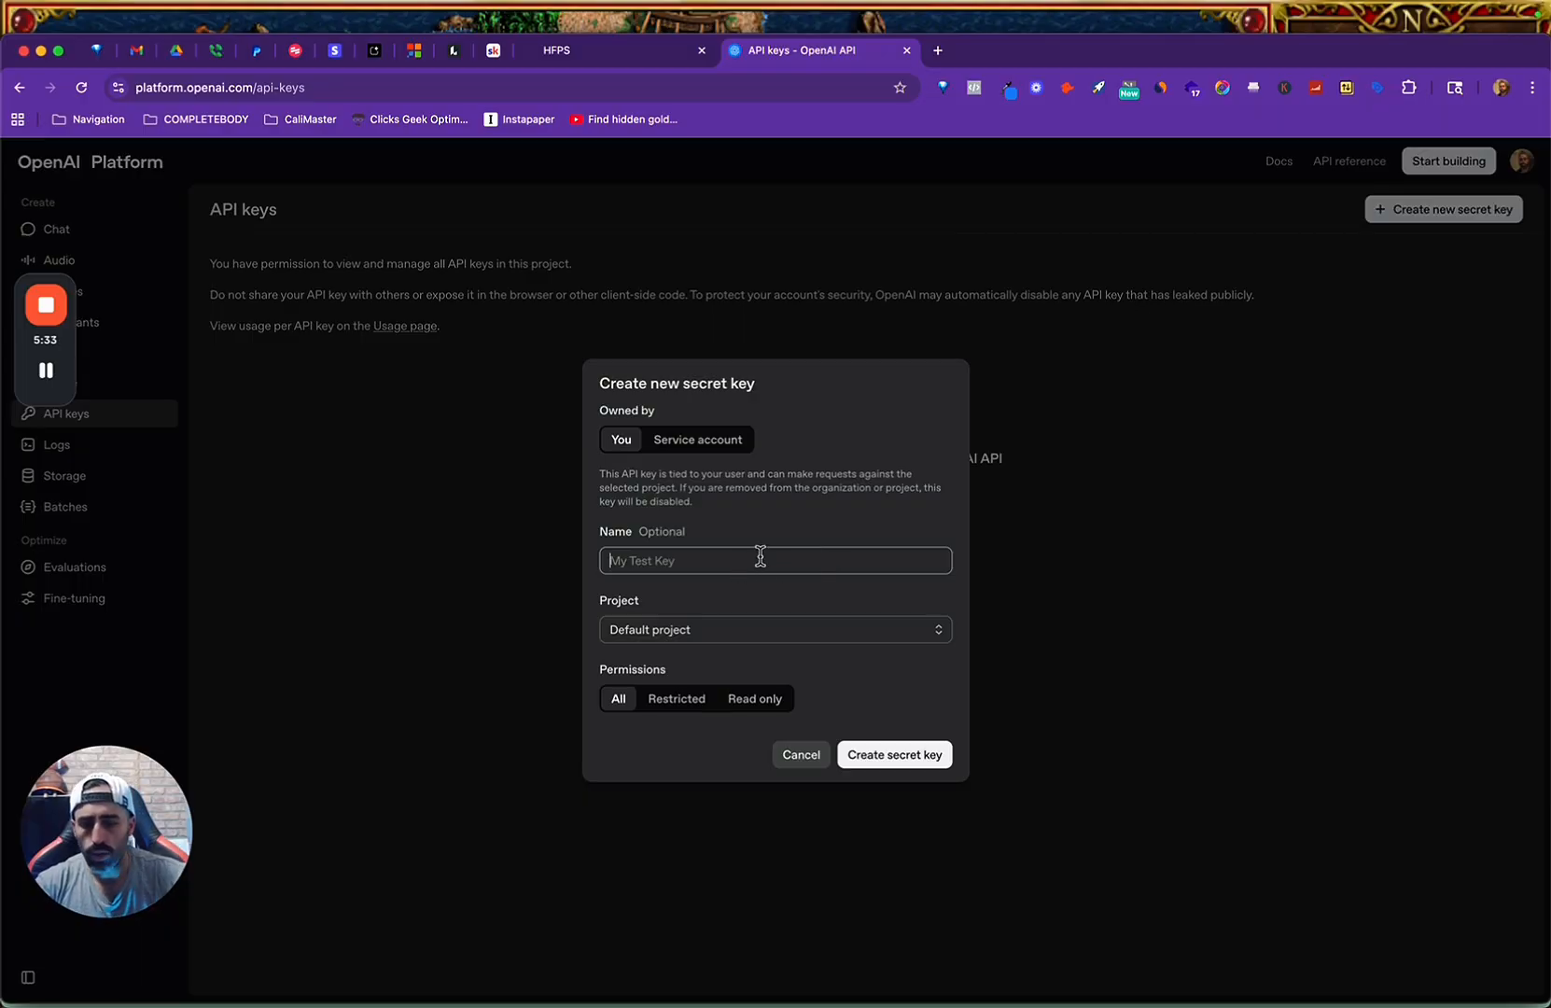
click(761, 556)
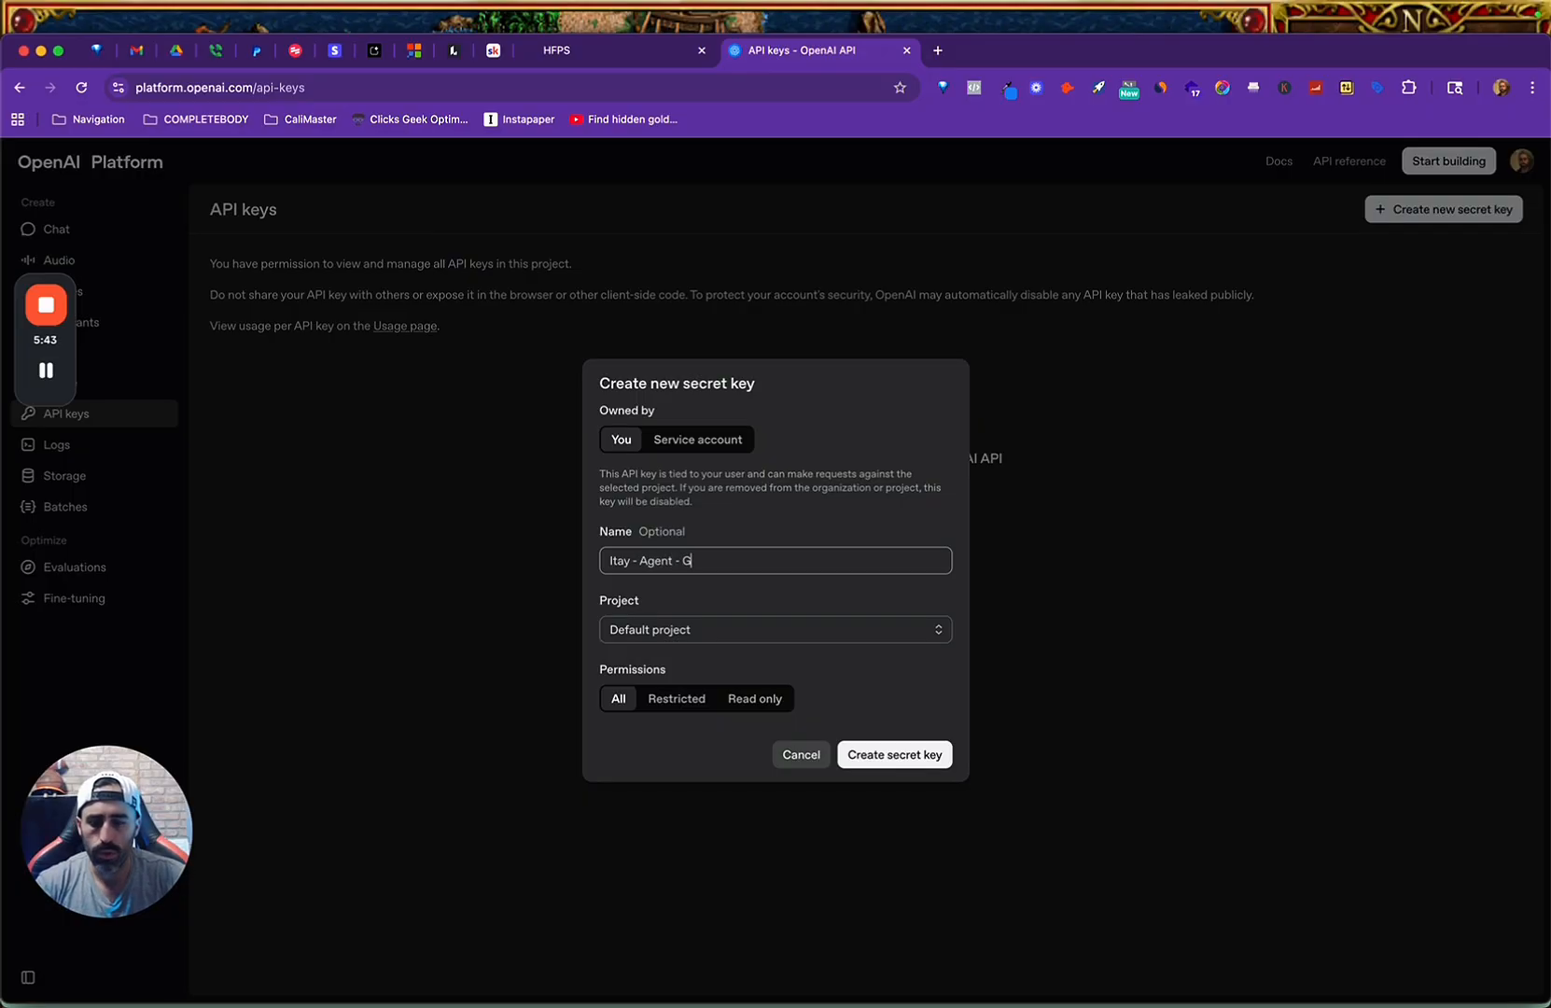
click(800, 647)
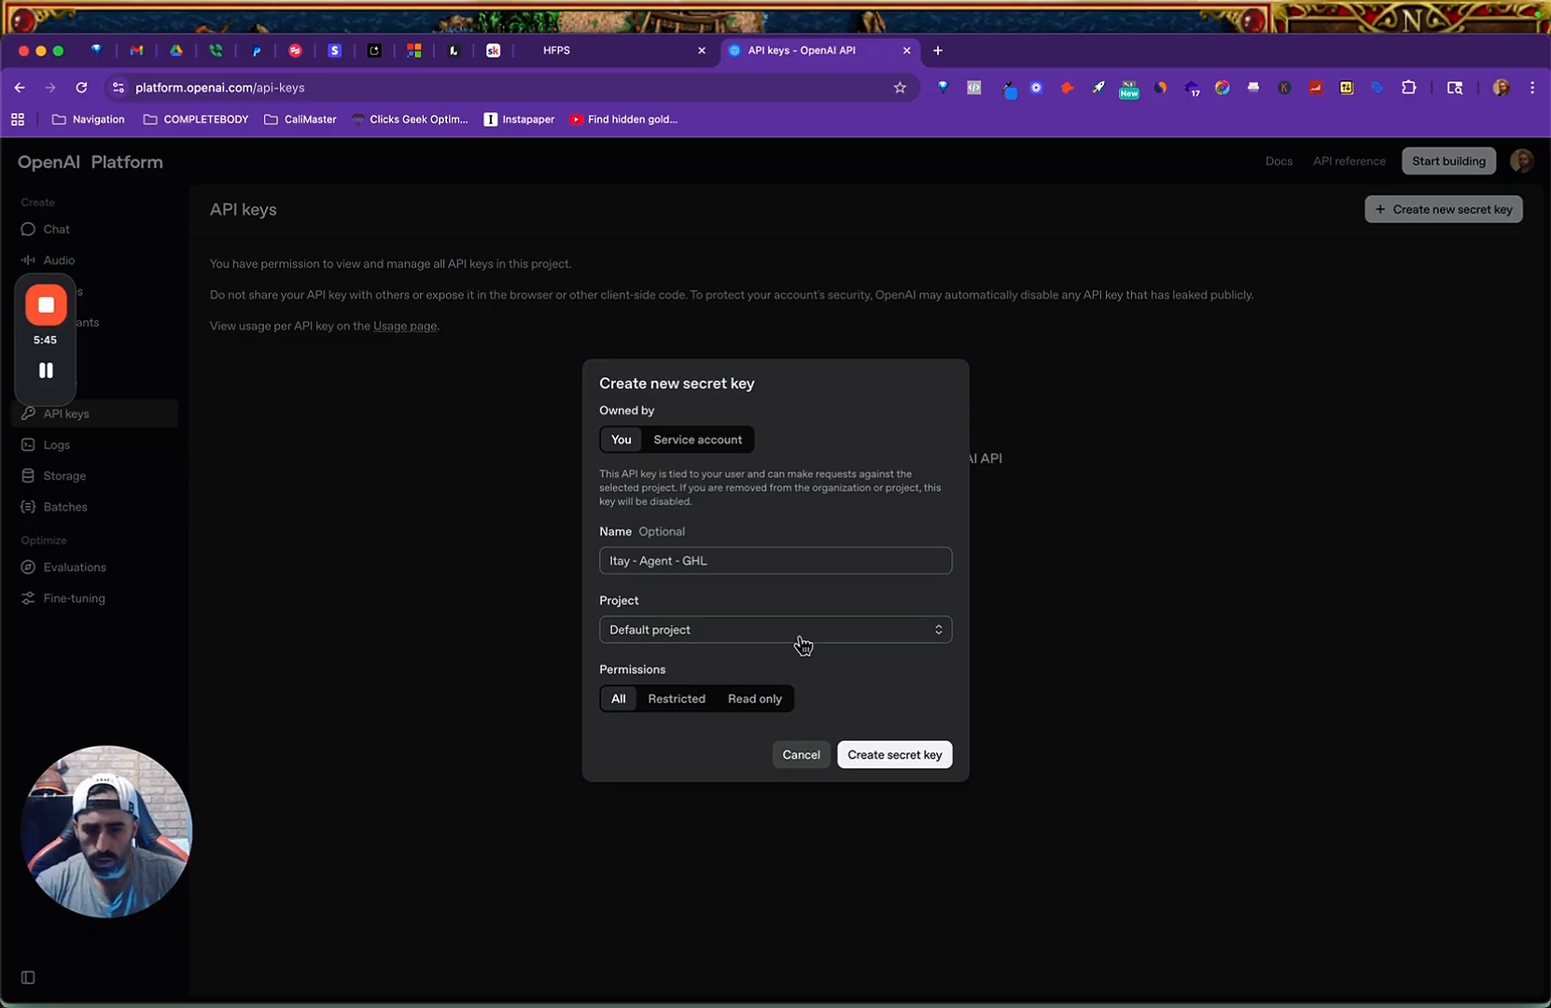
click(802, 638)
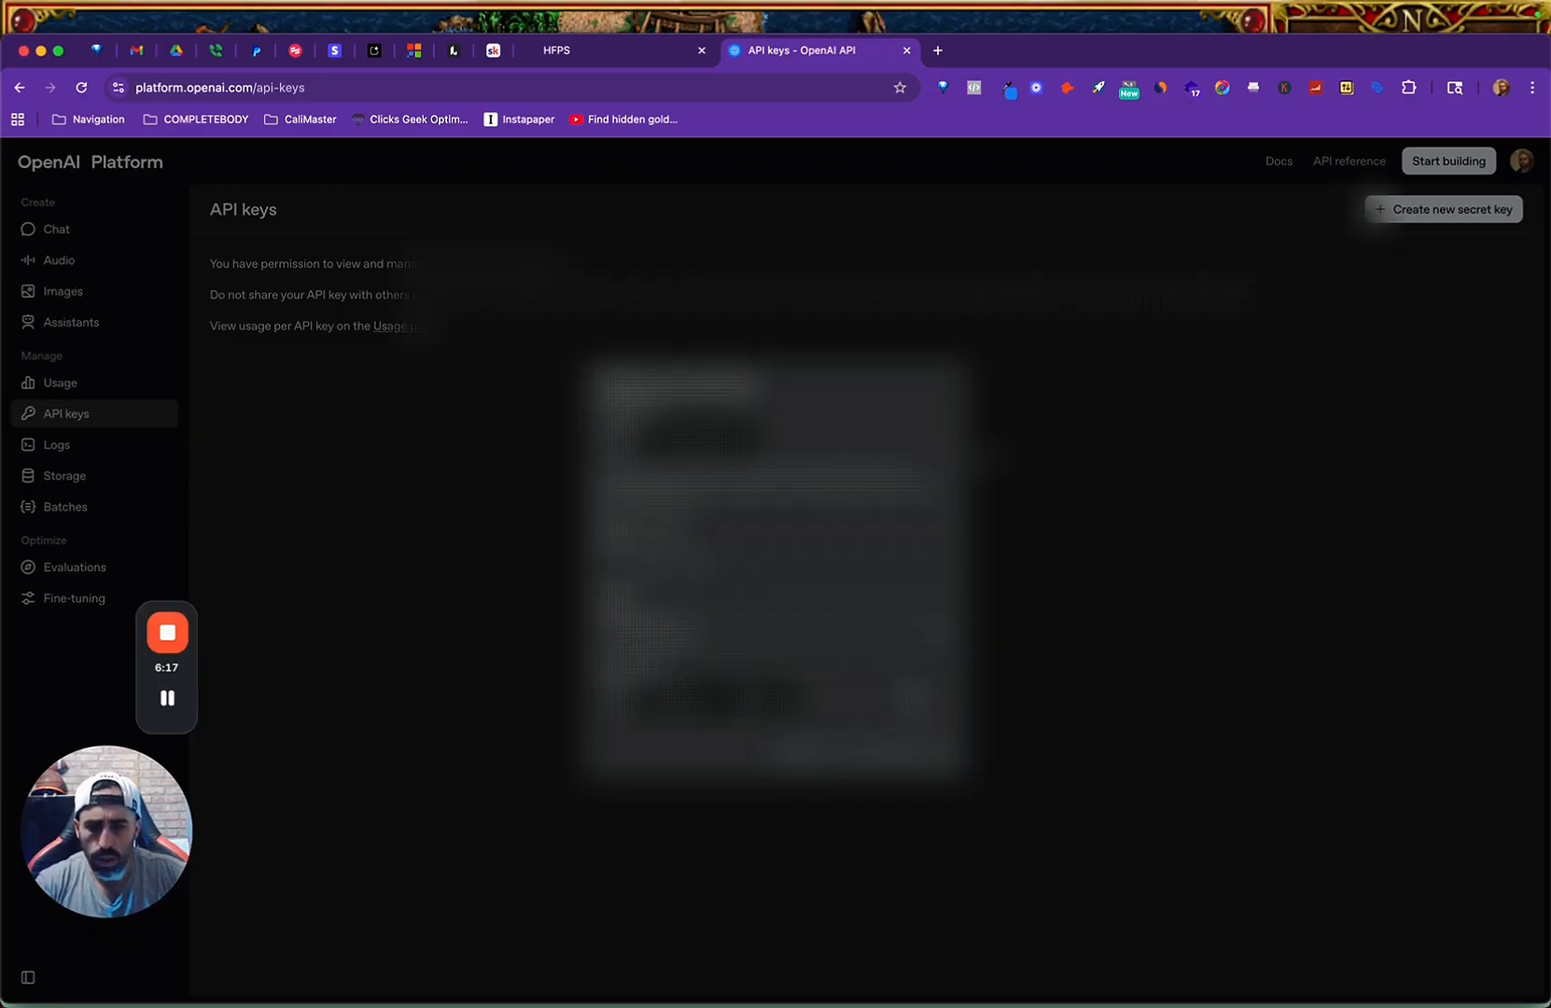
key(Return)
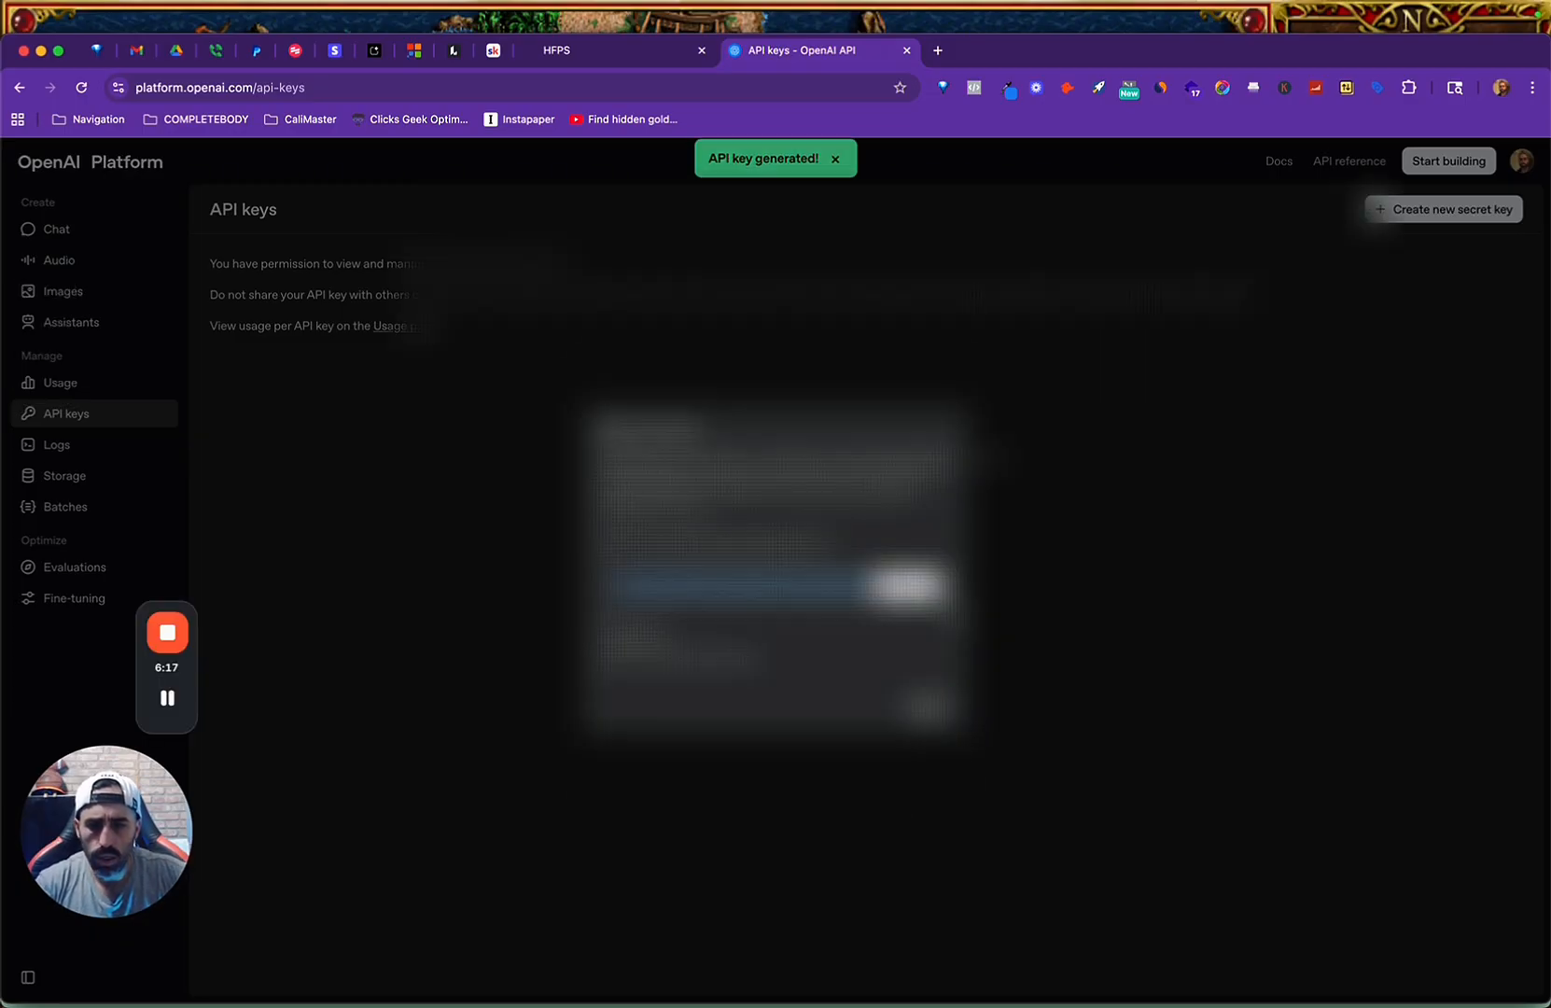
click(909, 587)
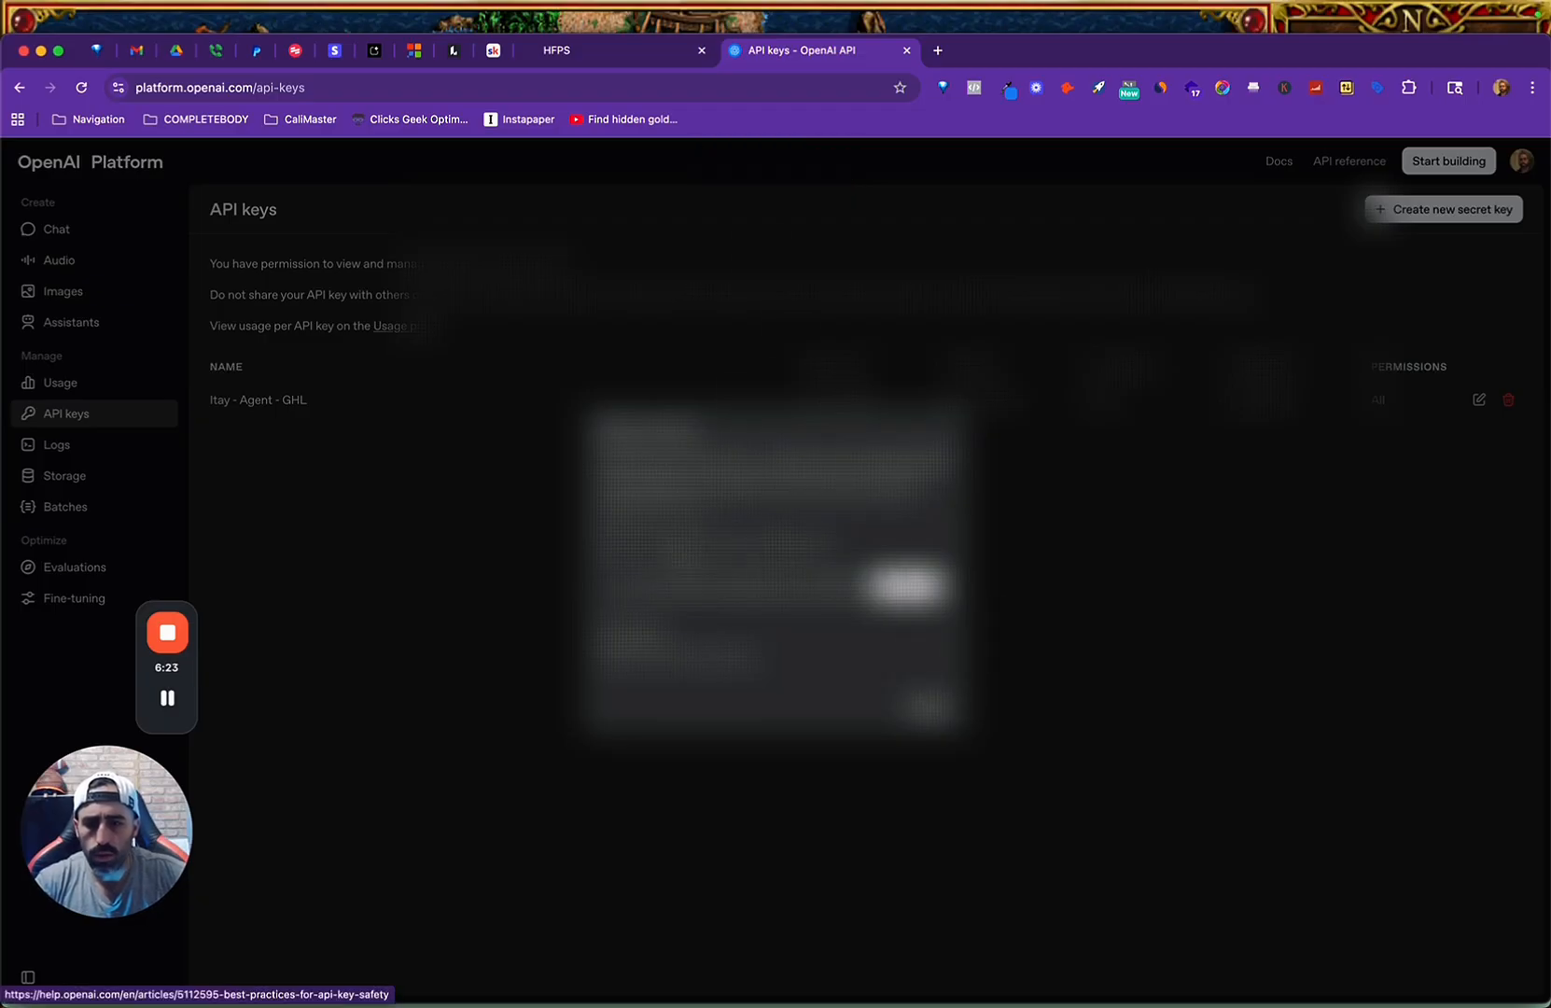
Switch back to Make and paste the copied API key into the new OpenAI connection's API Key field.
key(ctrl+Up)
click(371, 670)
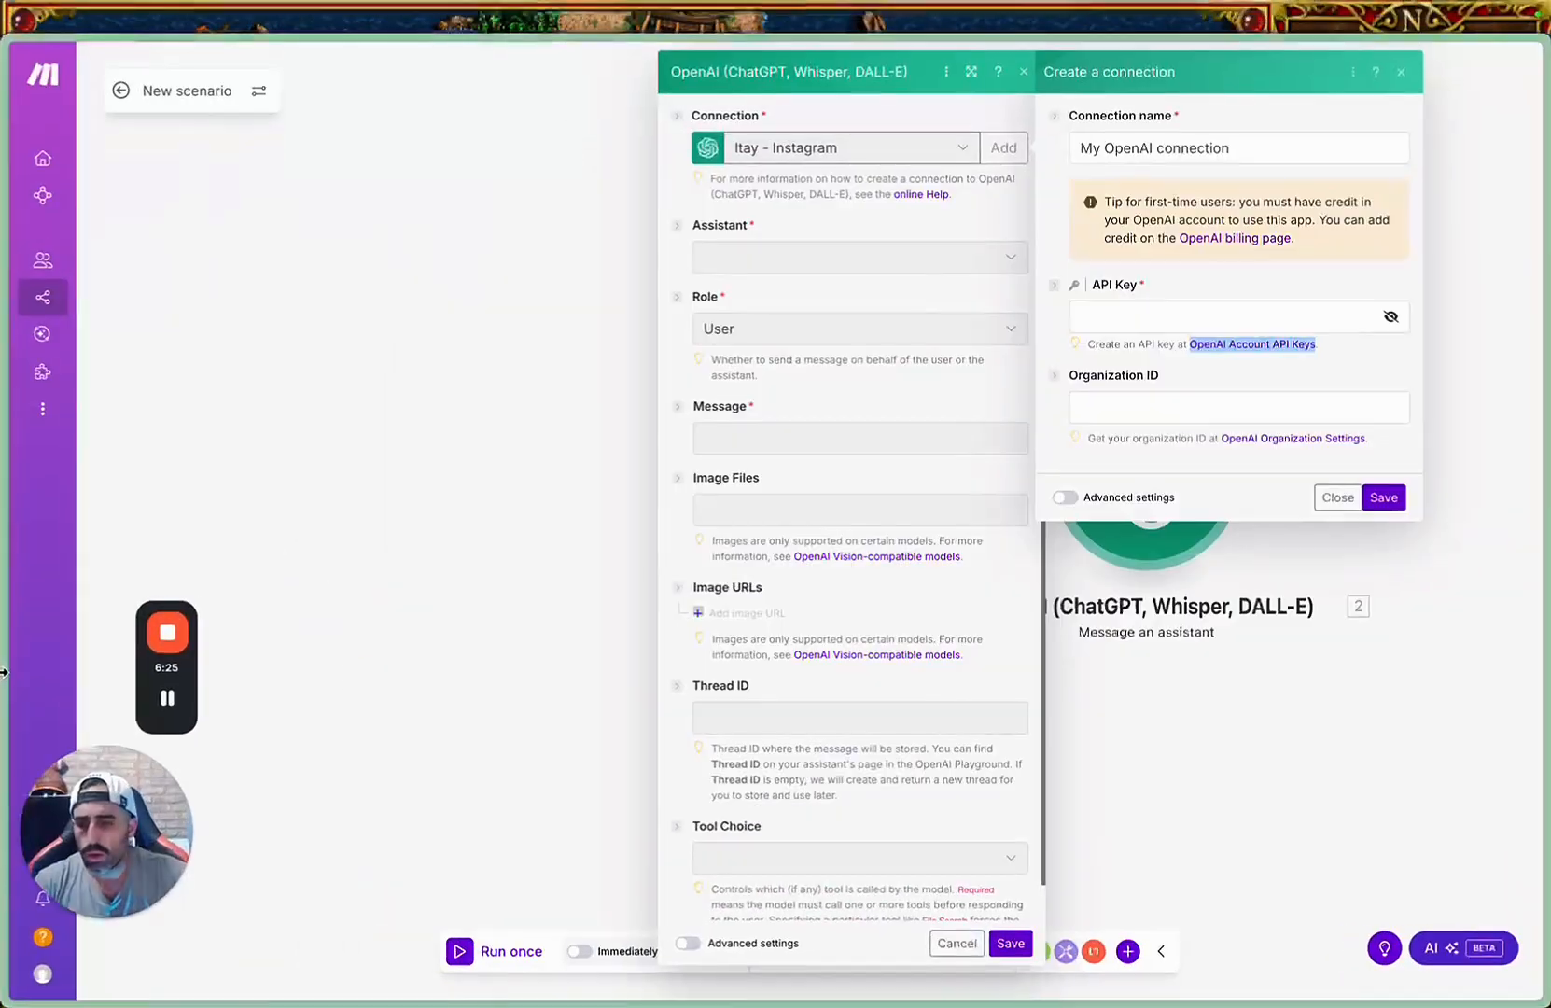
click(1108, 318)
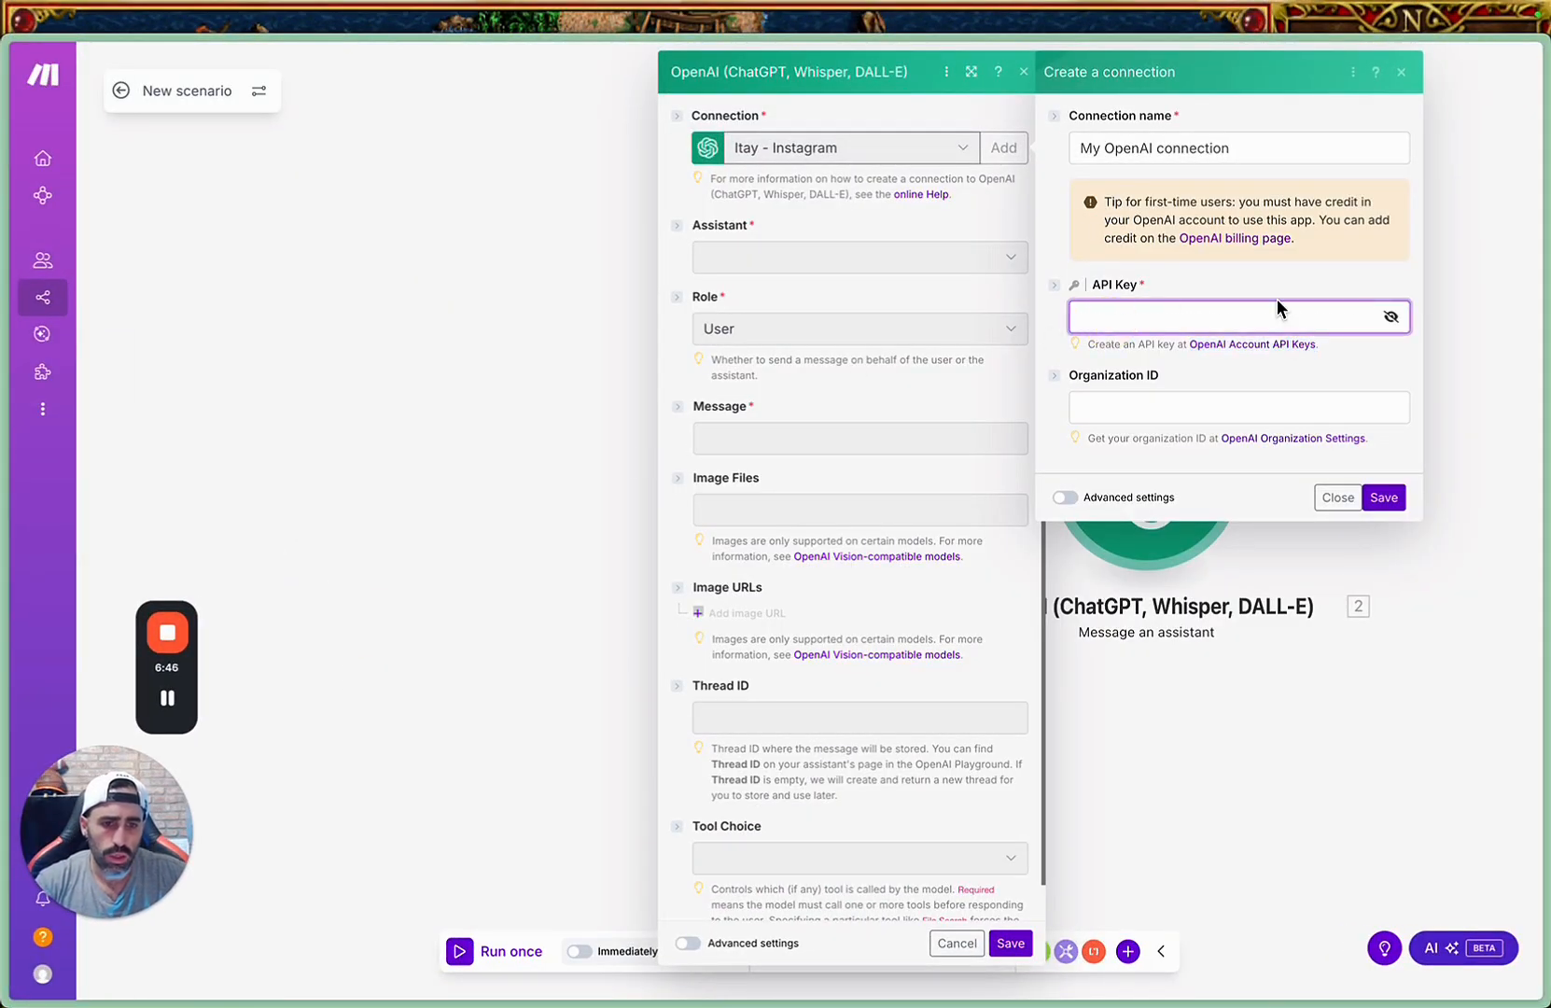
key(super+v)
Return to the OpenAI Platform in Chrome, close the new key's dialog, and switch back to the Make connection settings.
key(ctrl+Up)
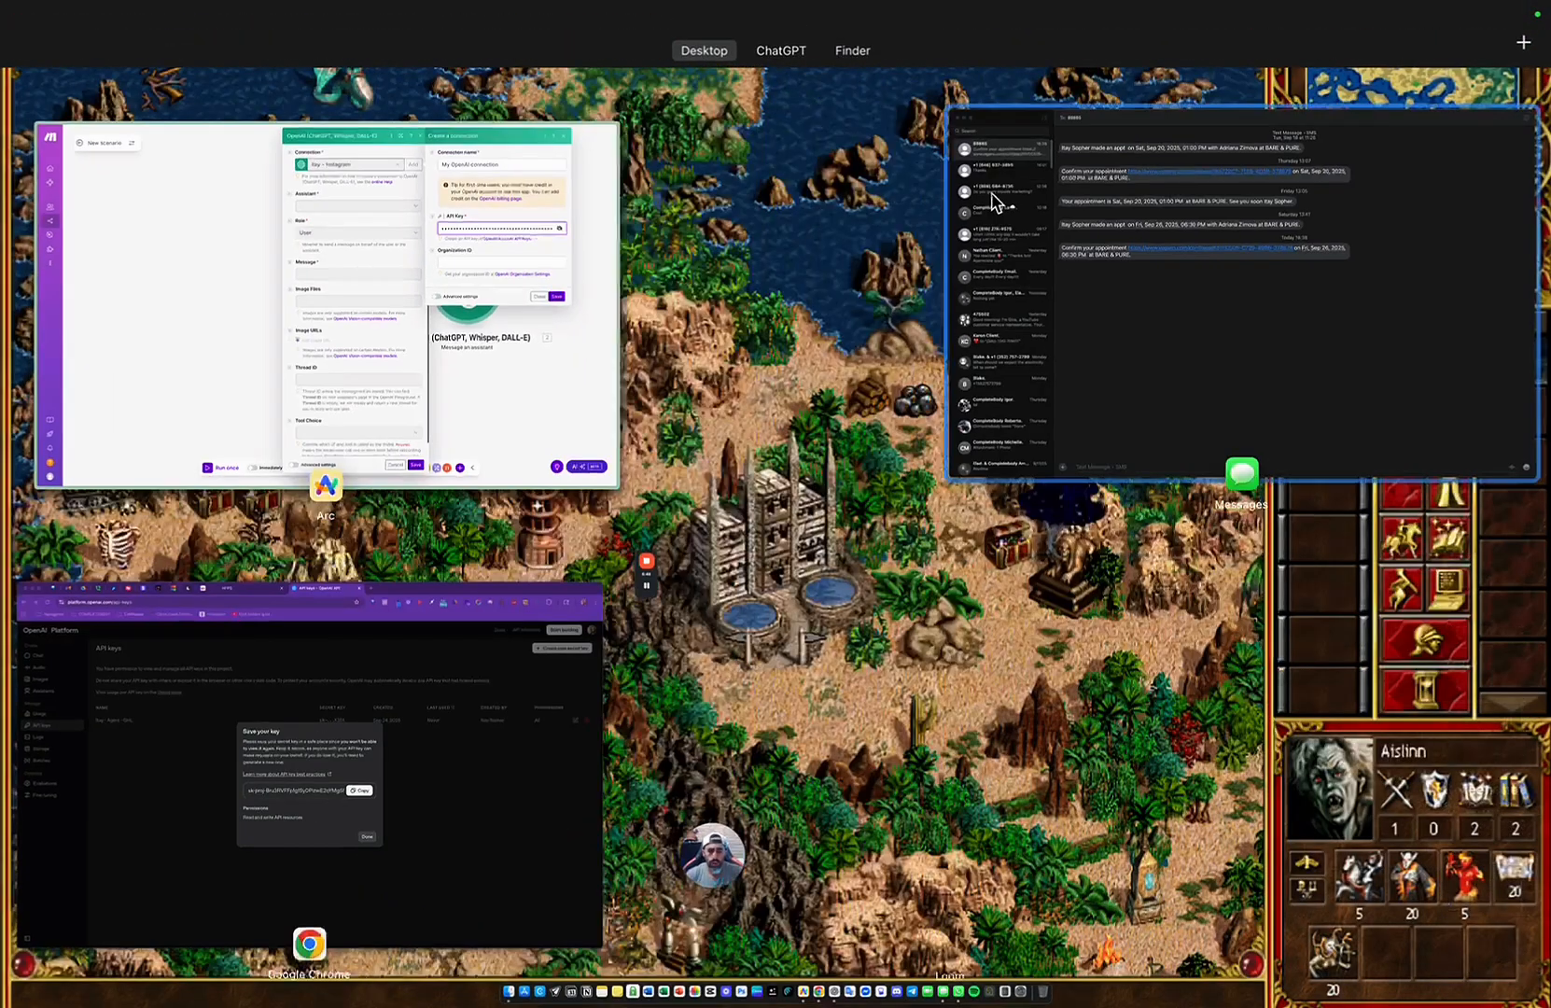
click(495, 688)
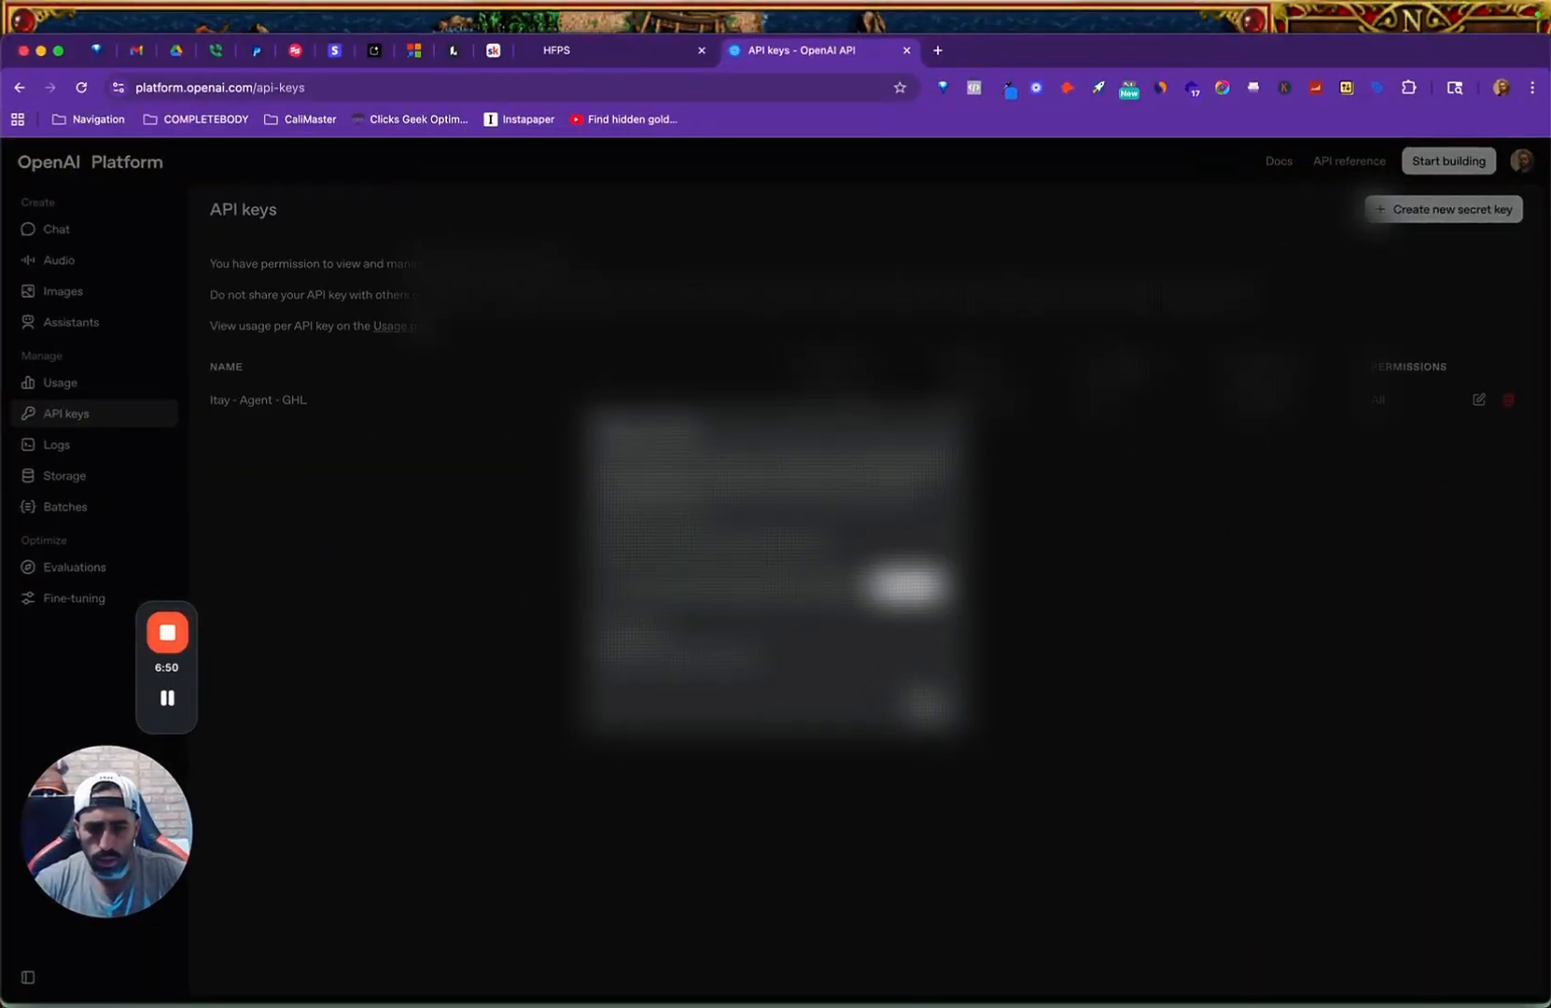
click(927, 708)
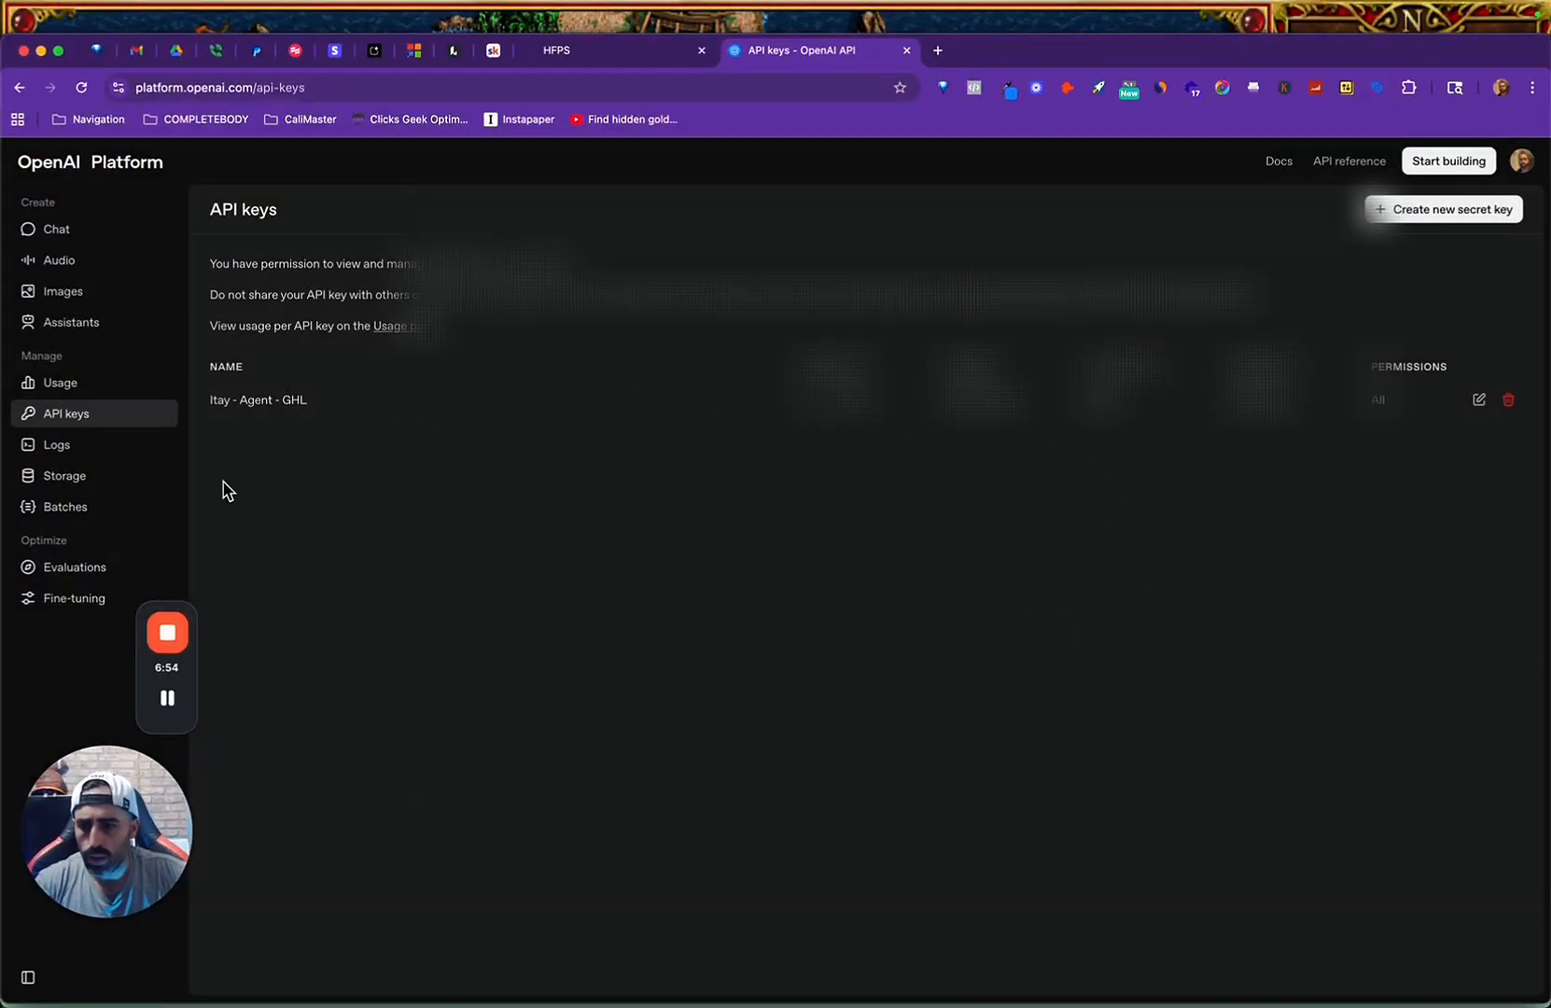
key(ctrl+Up)
click(568, 683)
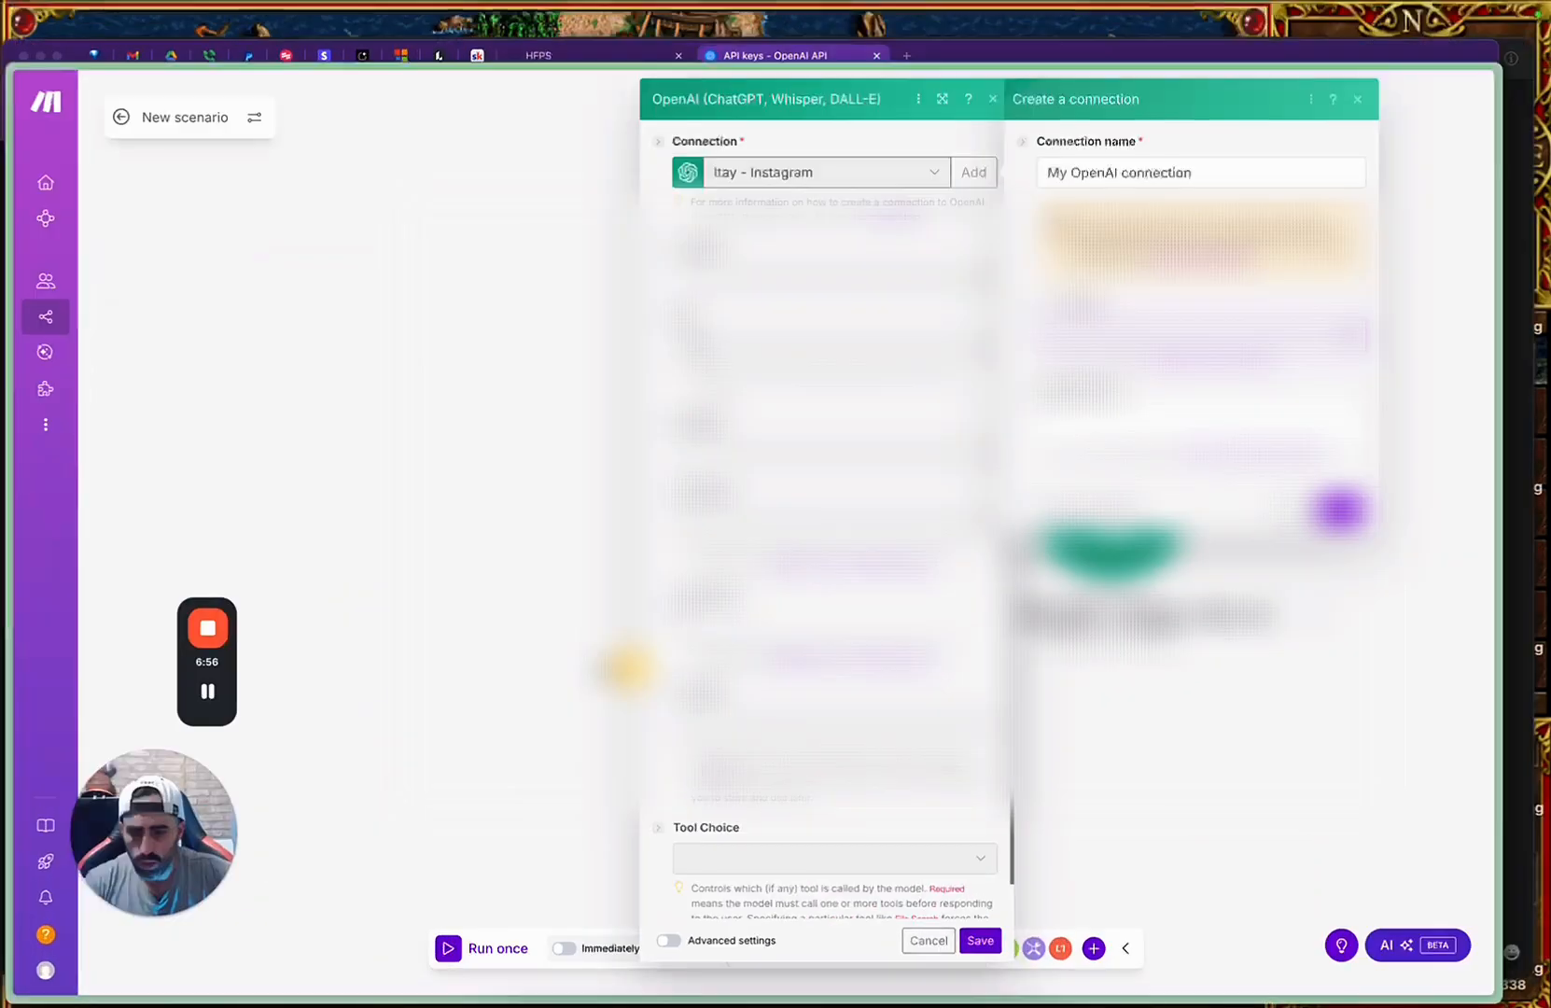
Switch to the OpenAI Platform's general organization settings in Chrome and copy the organization ID.
click(1148, 408)
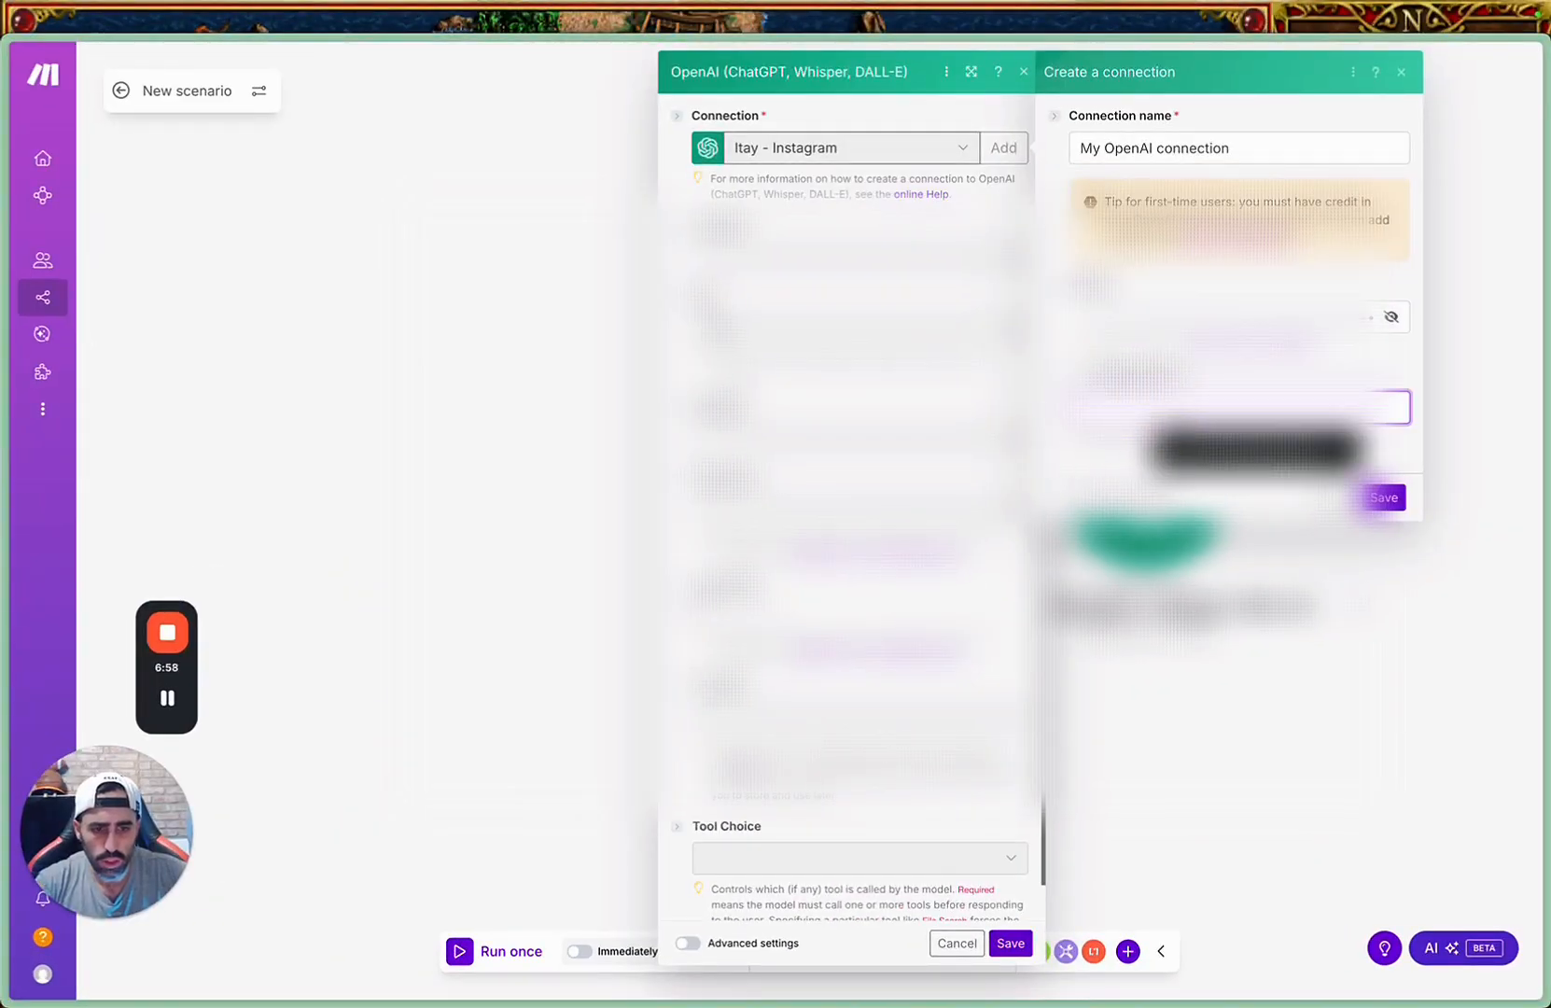
key(ctrl+Up)
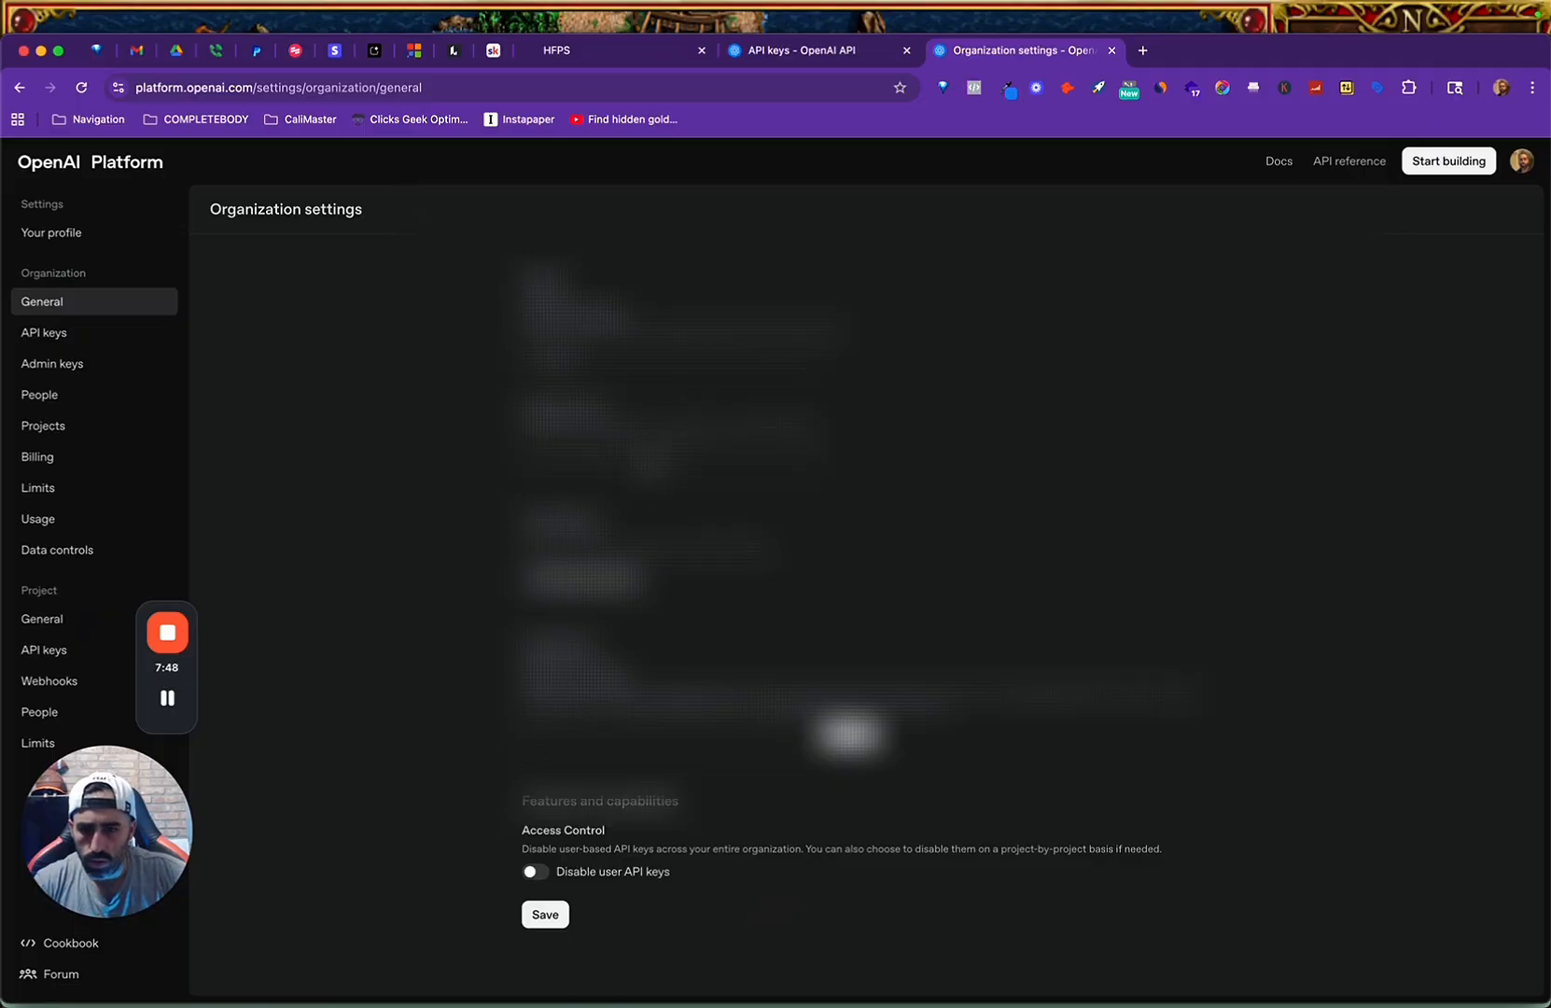
click(657, 452)
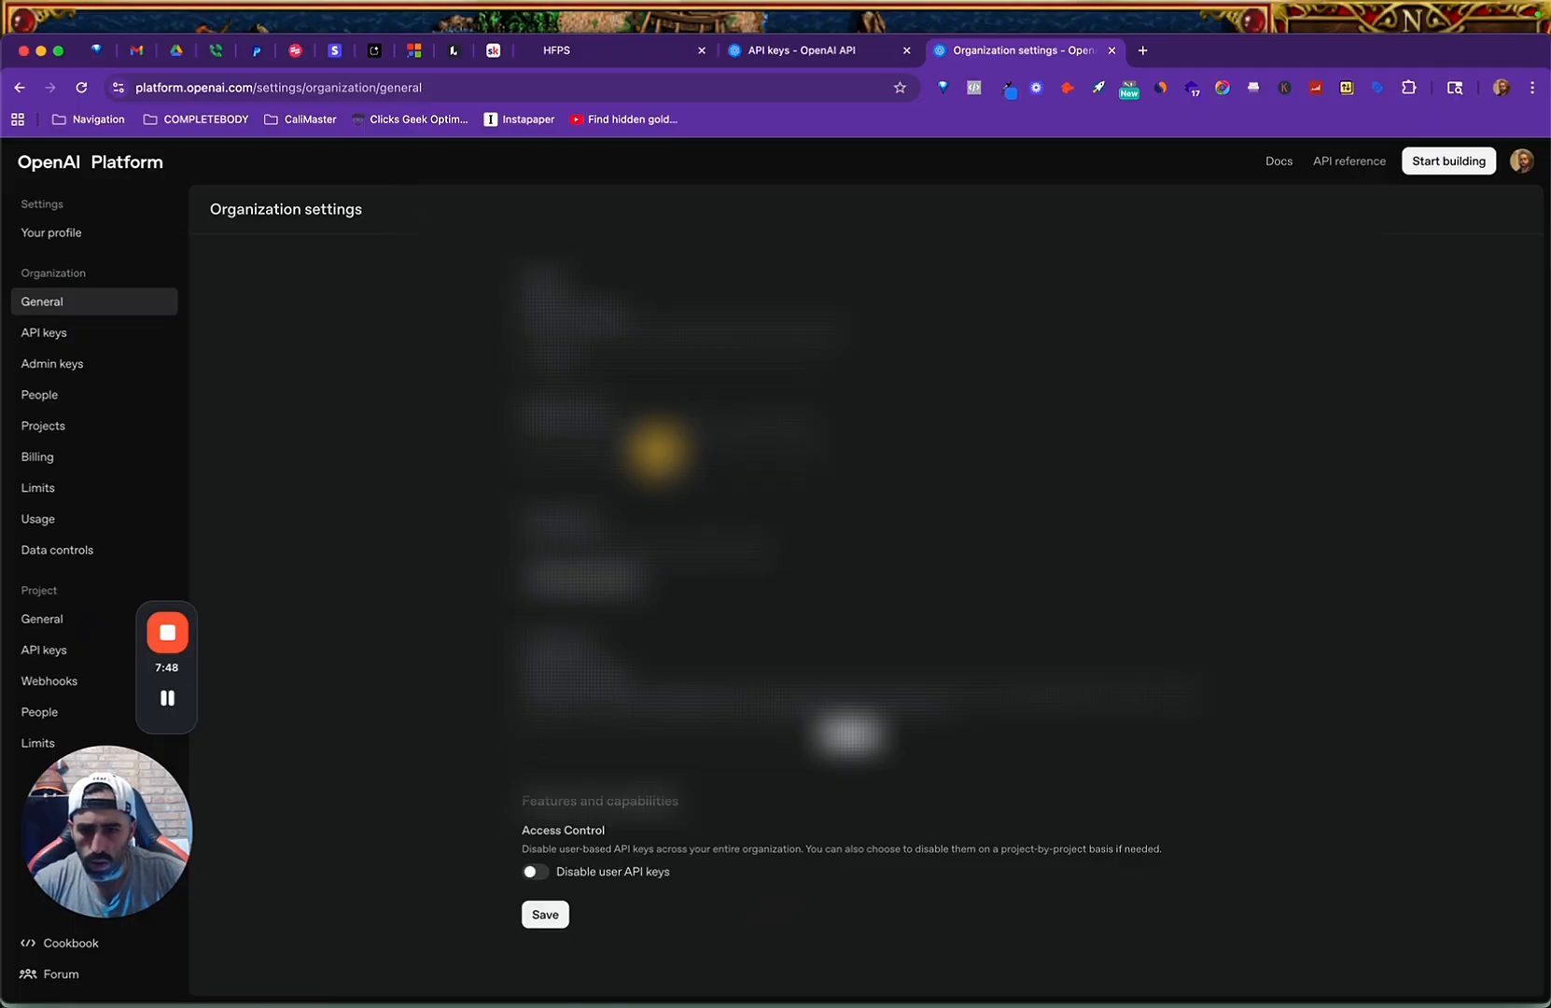
right_click(671, 453)
click(600, 448)
drag(702, 457, 502, 466)
click(555, 459)
triple_click(556, 455)
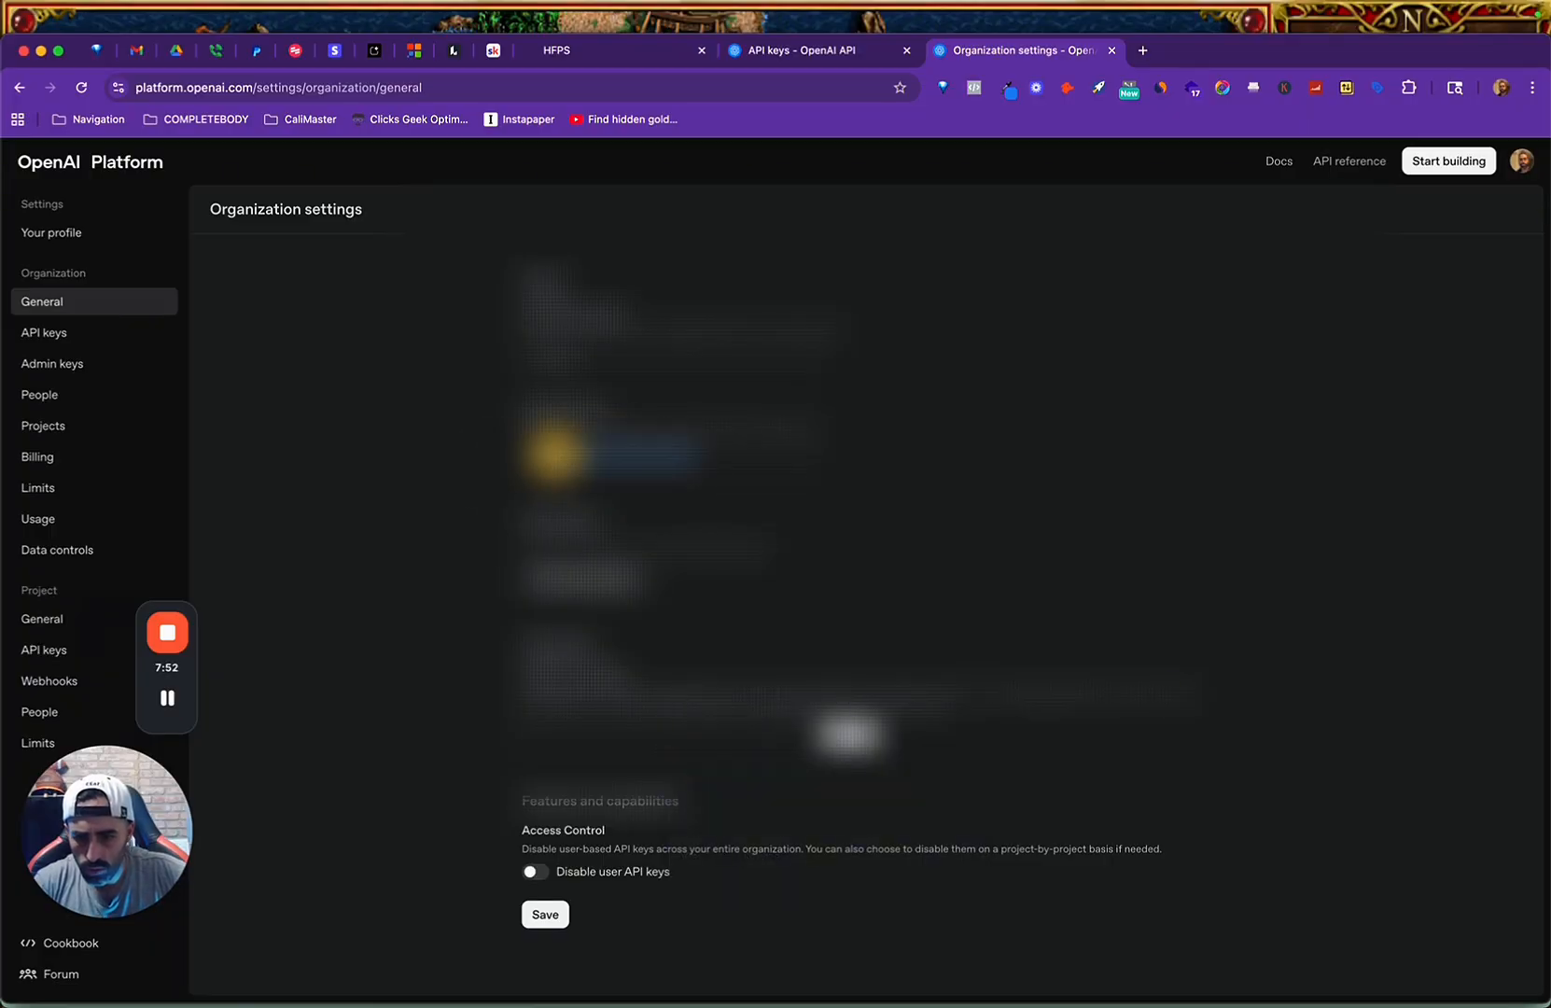
click(880, 459)
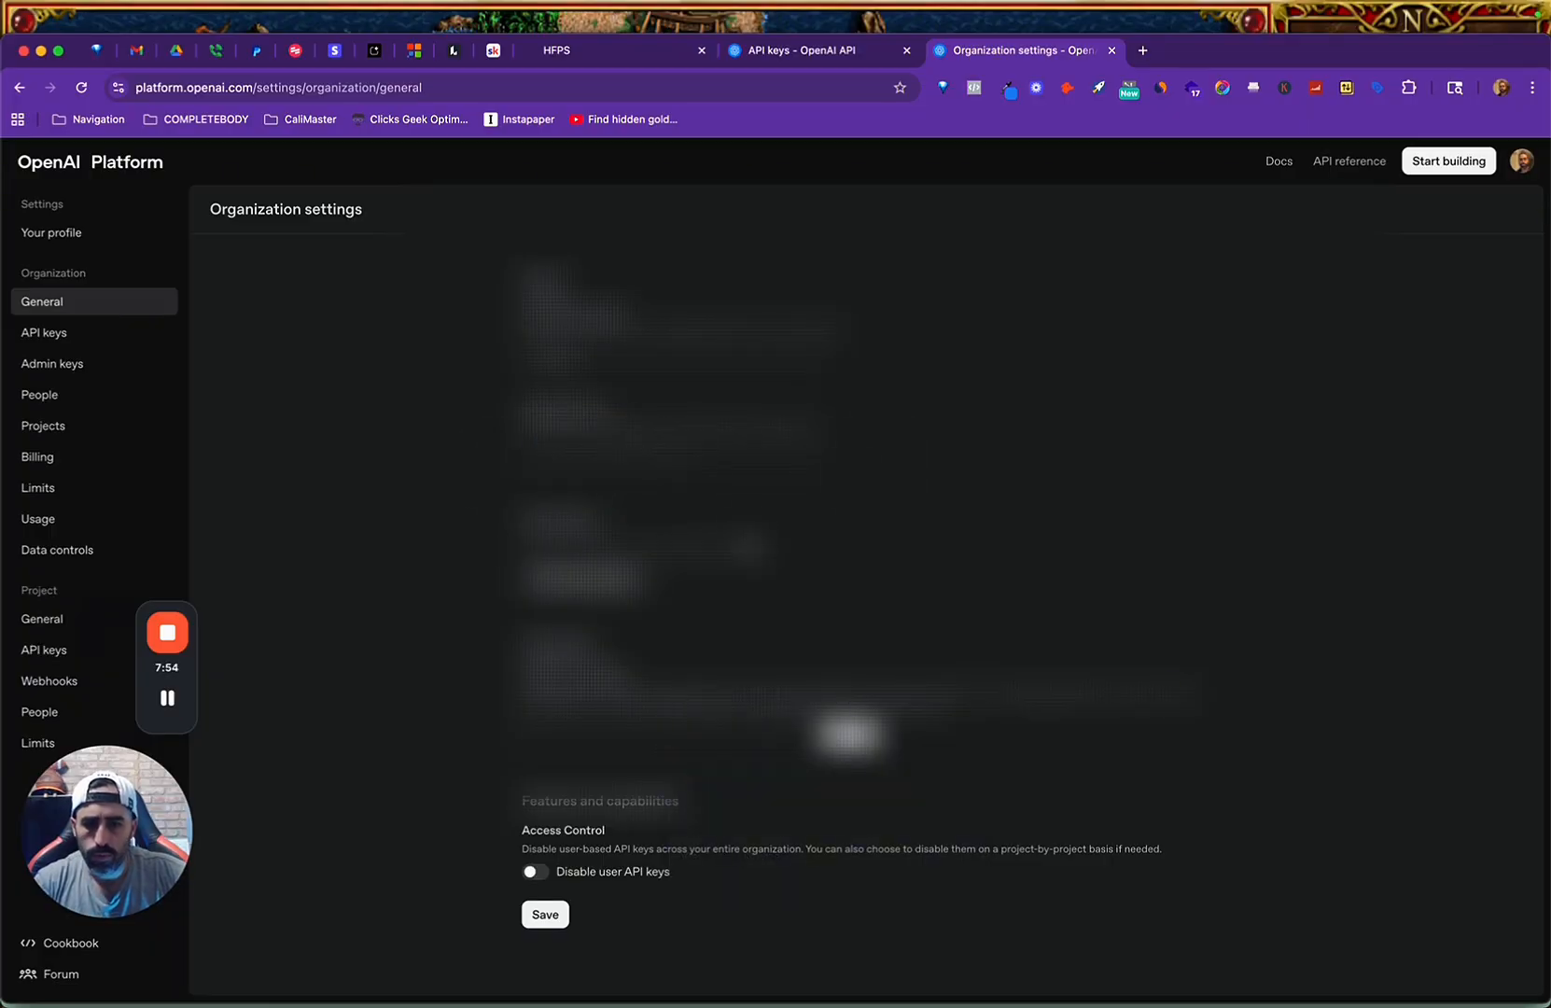
Return to Make, fill in the organization ID, save "My OpenAI connection", and accept saving the password for us2.make.com.
key(ctrl+Up)
click(383, 747)
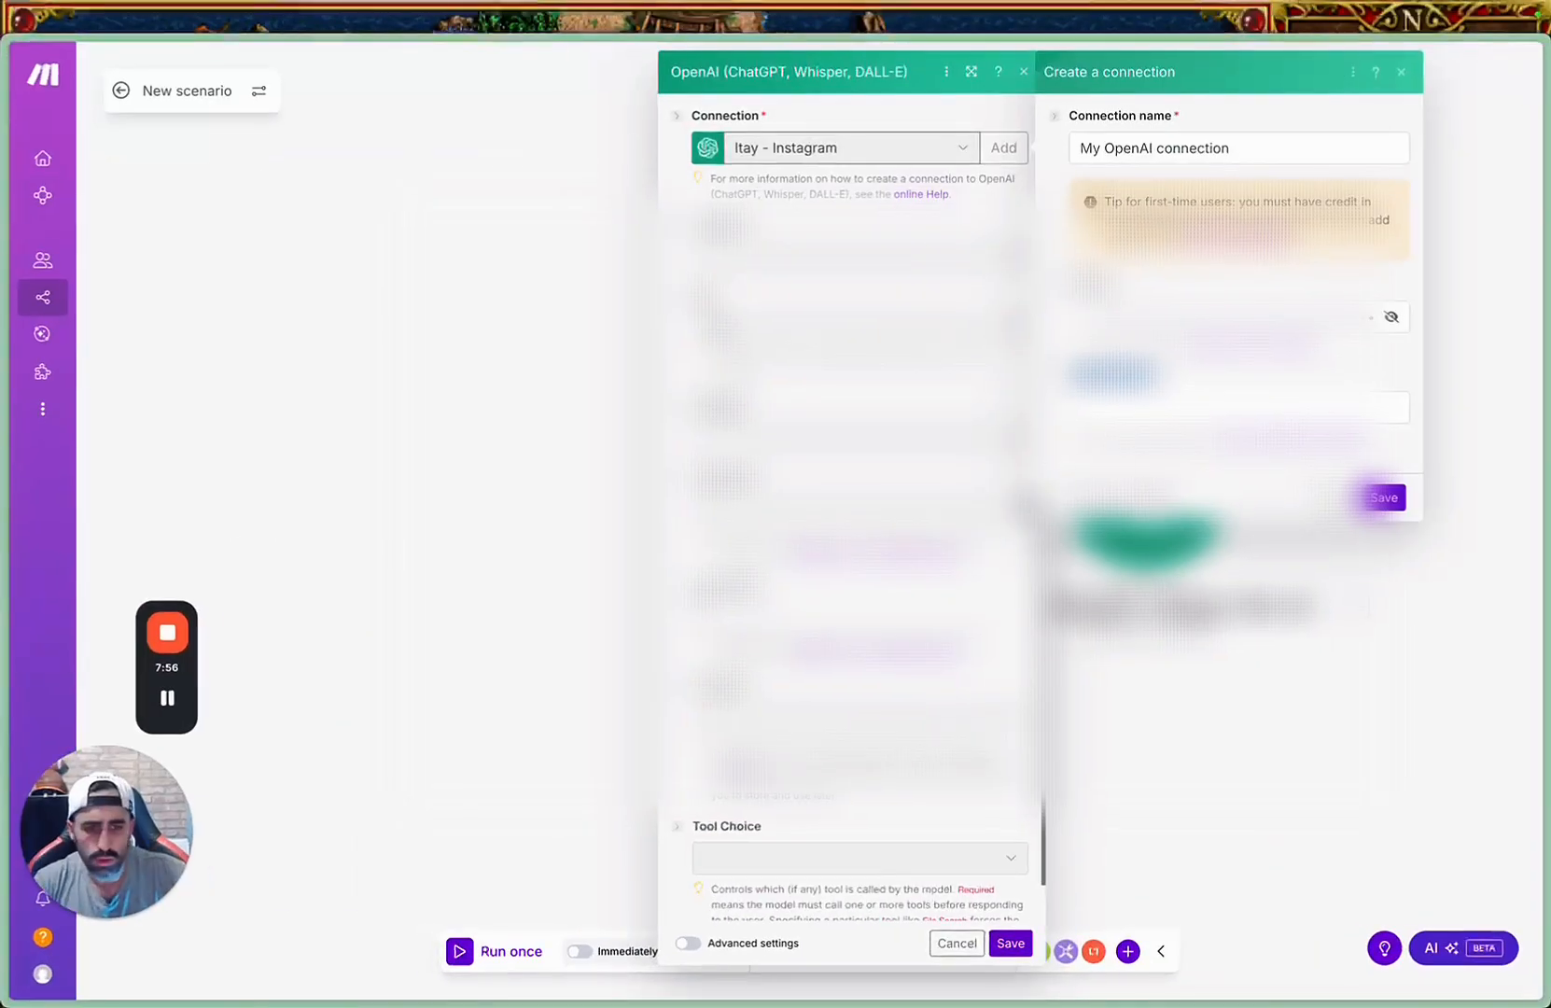
click(1384, 497)
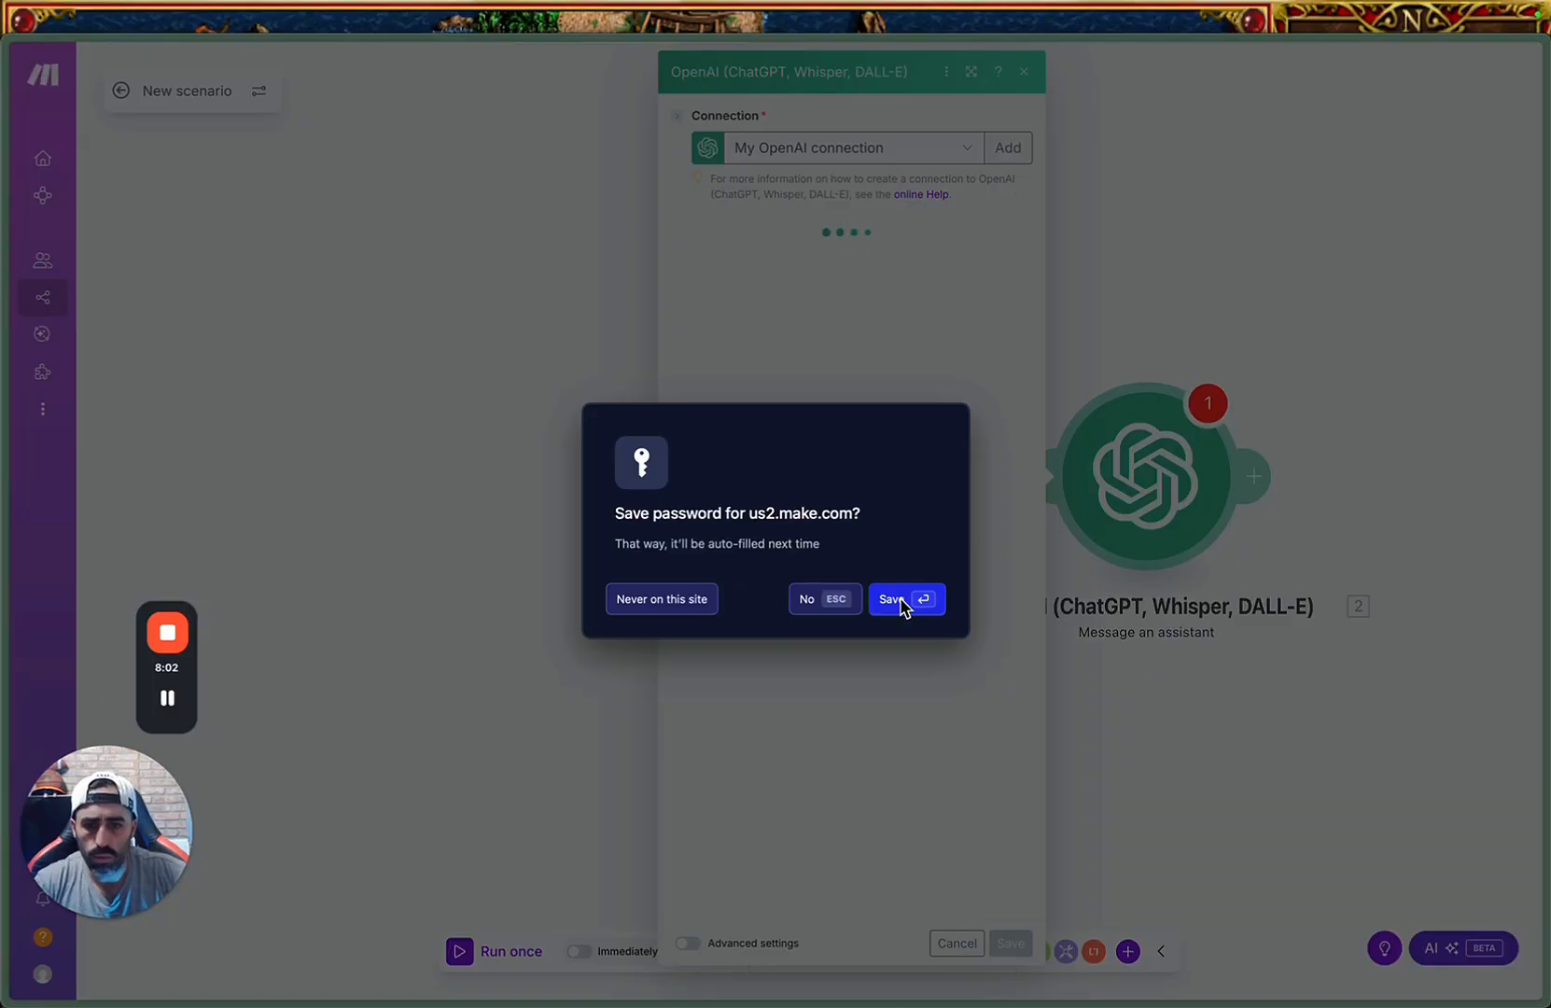
click(900, 609)
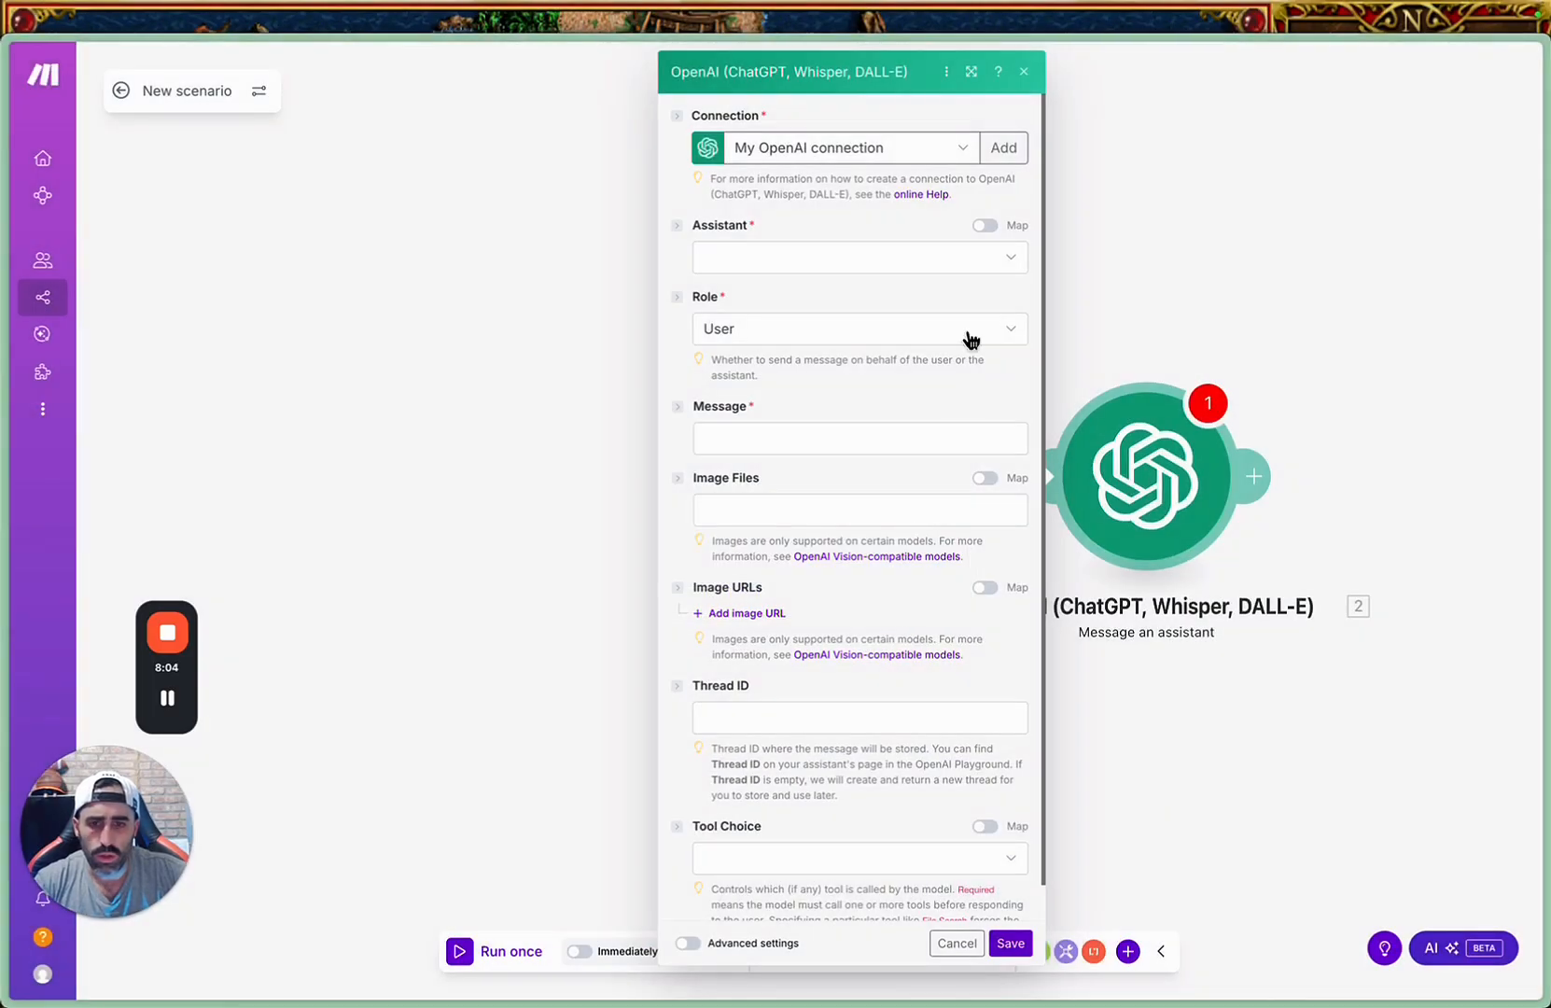
Open the Assistant choices in Make's OpenAI module, switch to the OpenAI Platform's Assistants section in Chrome, and create a new assistant.
click(844, 265)
click(833, 214)
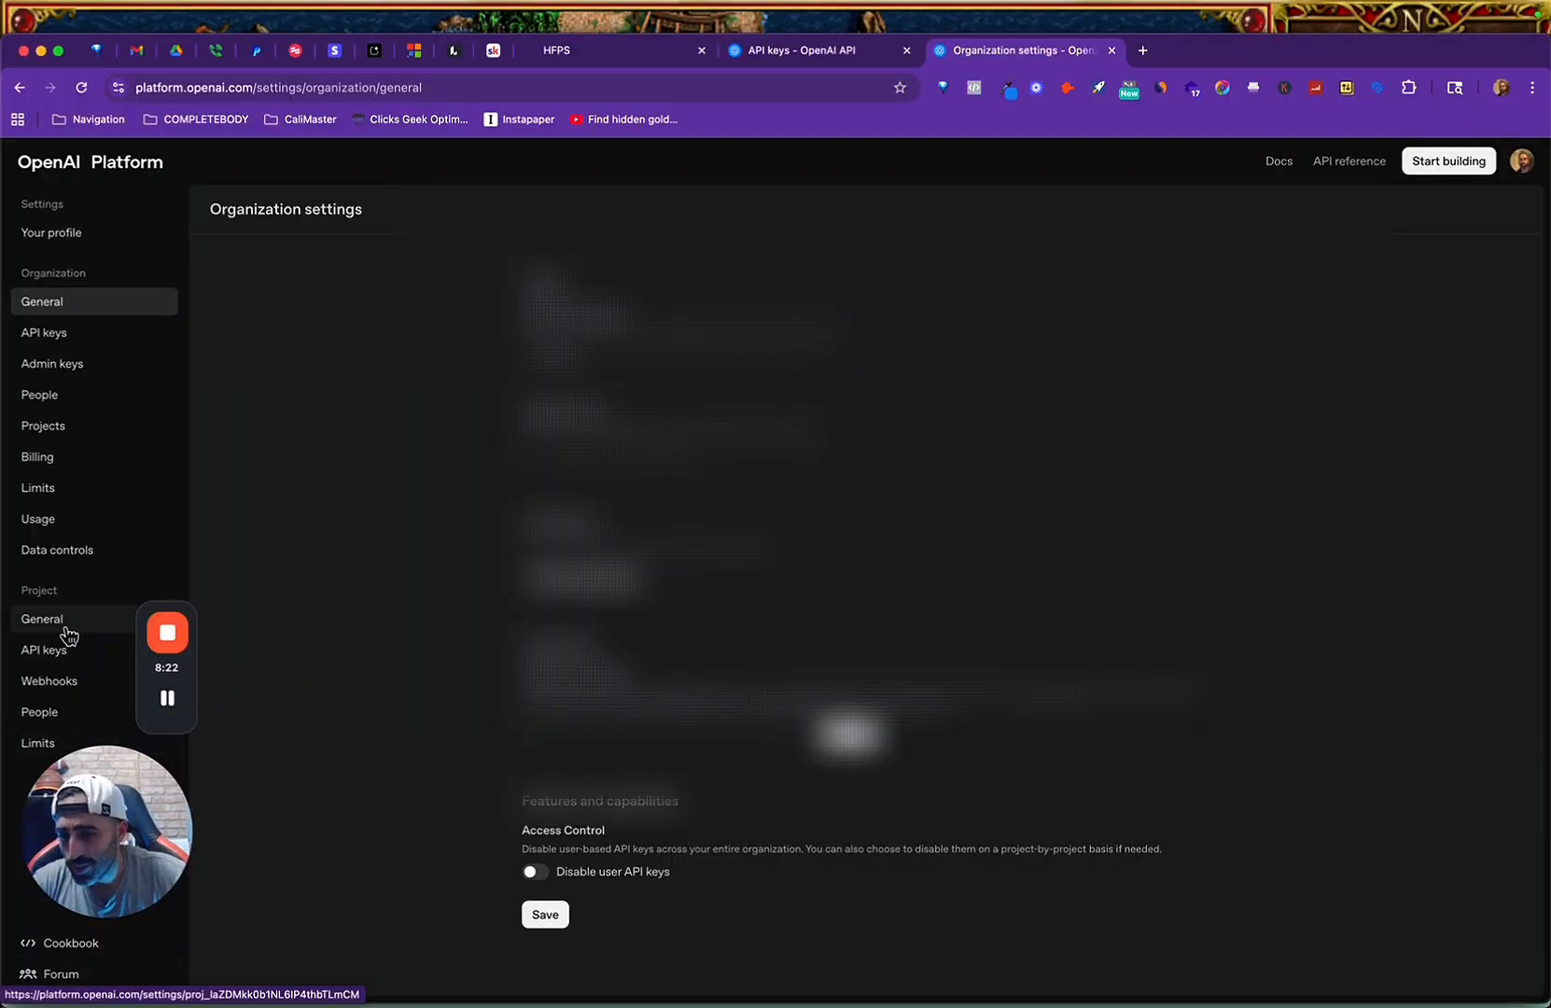
click(47, 165)
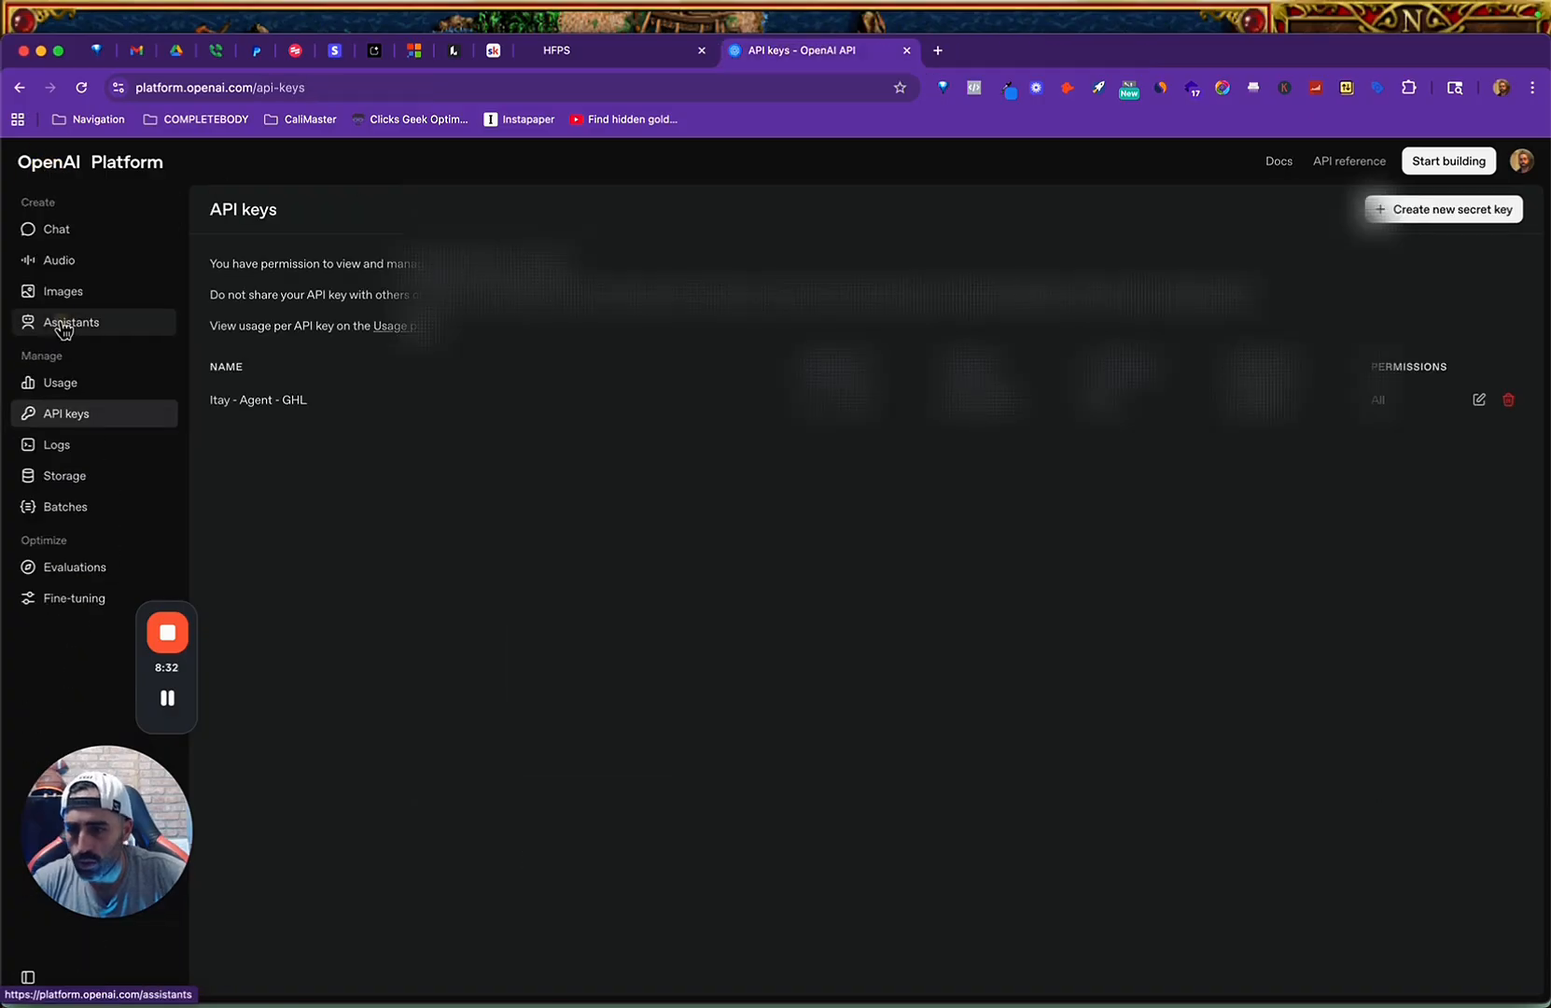
click(75, 322)
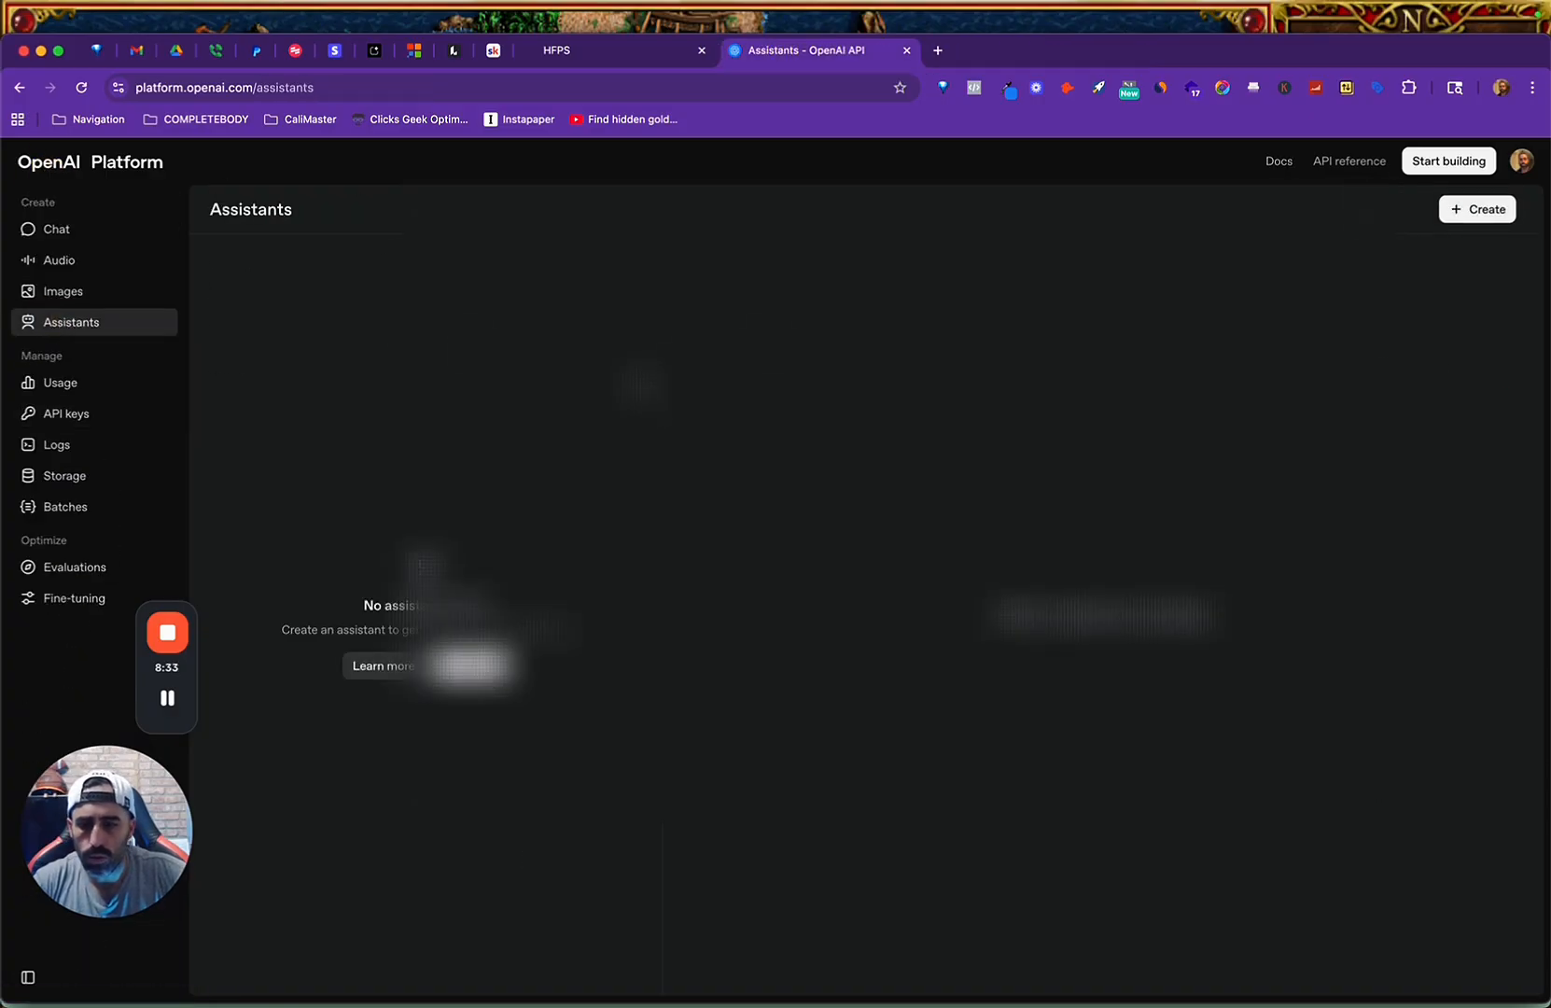
click(473, 666)
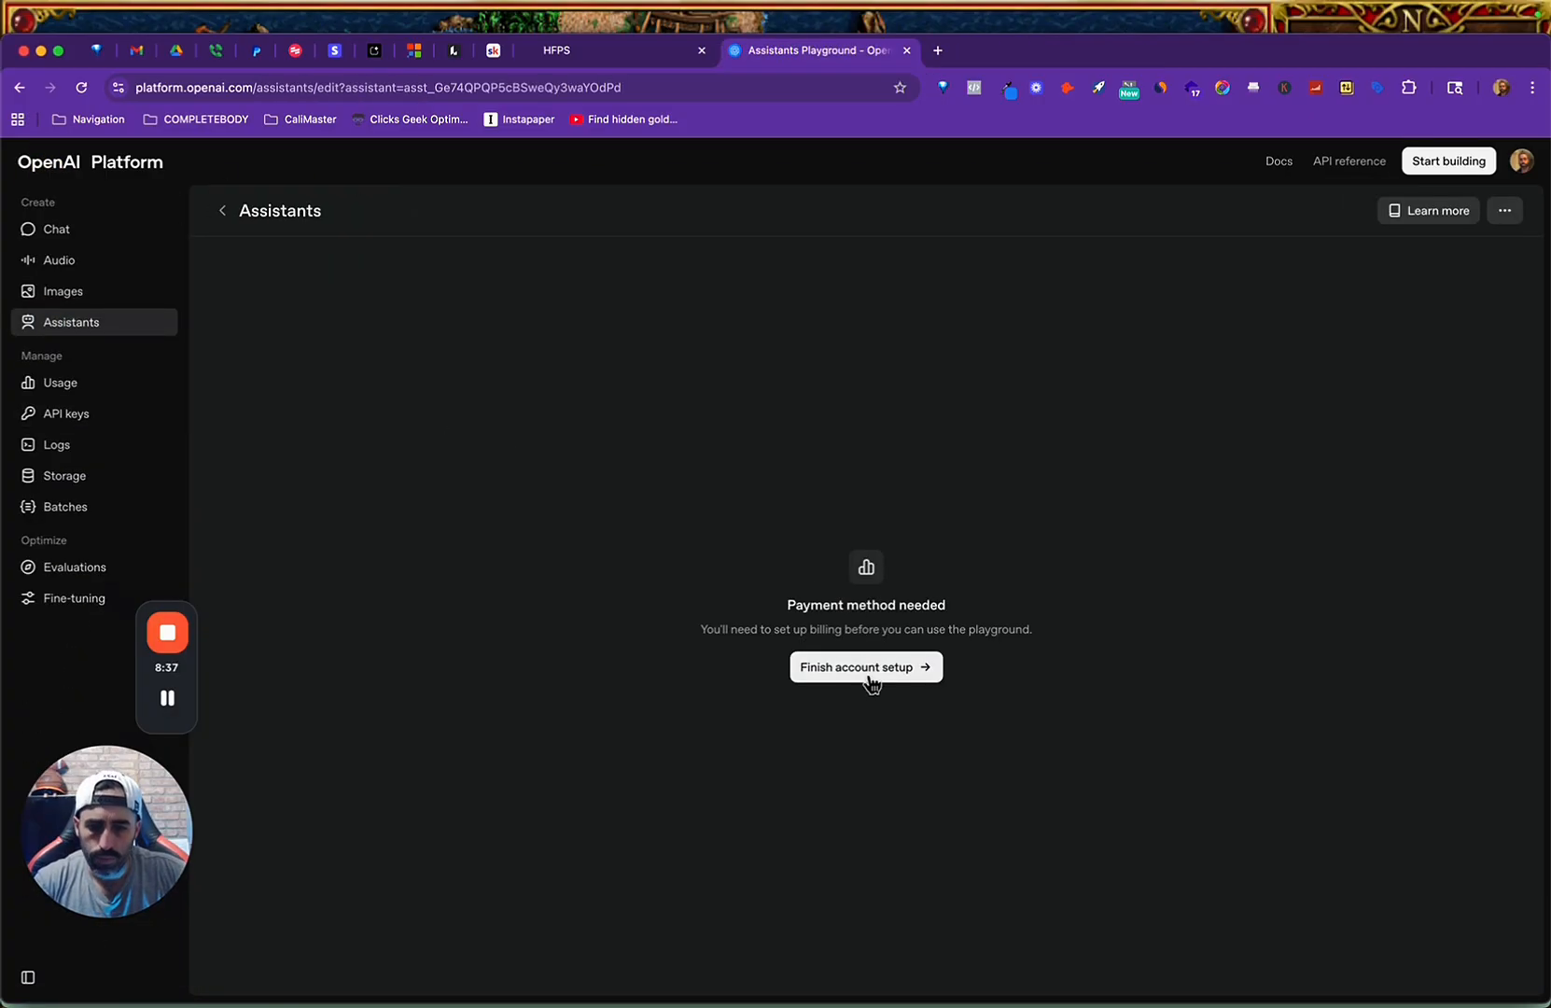
Finish the OpenAI account's billing setup by adding the payment card details and submitting the payment.
click(869, 676)
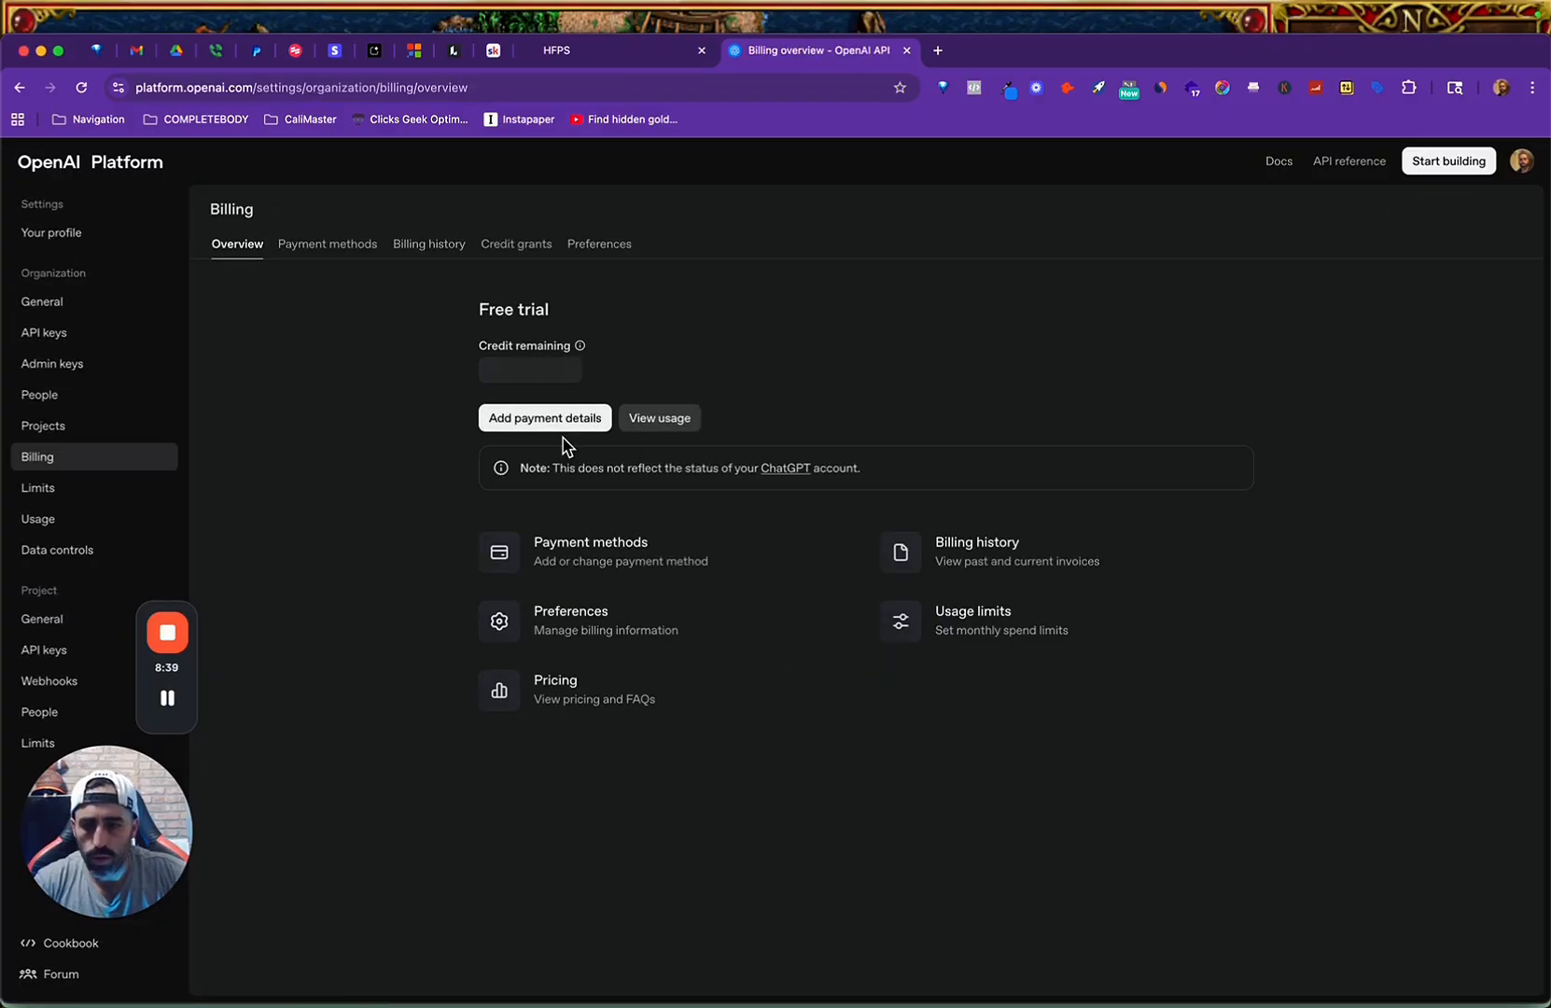
click(563, 429)
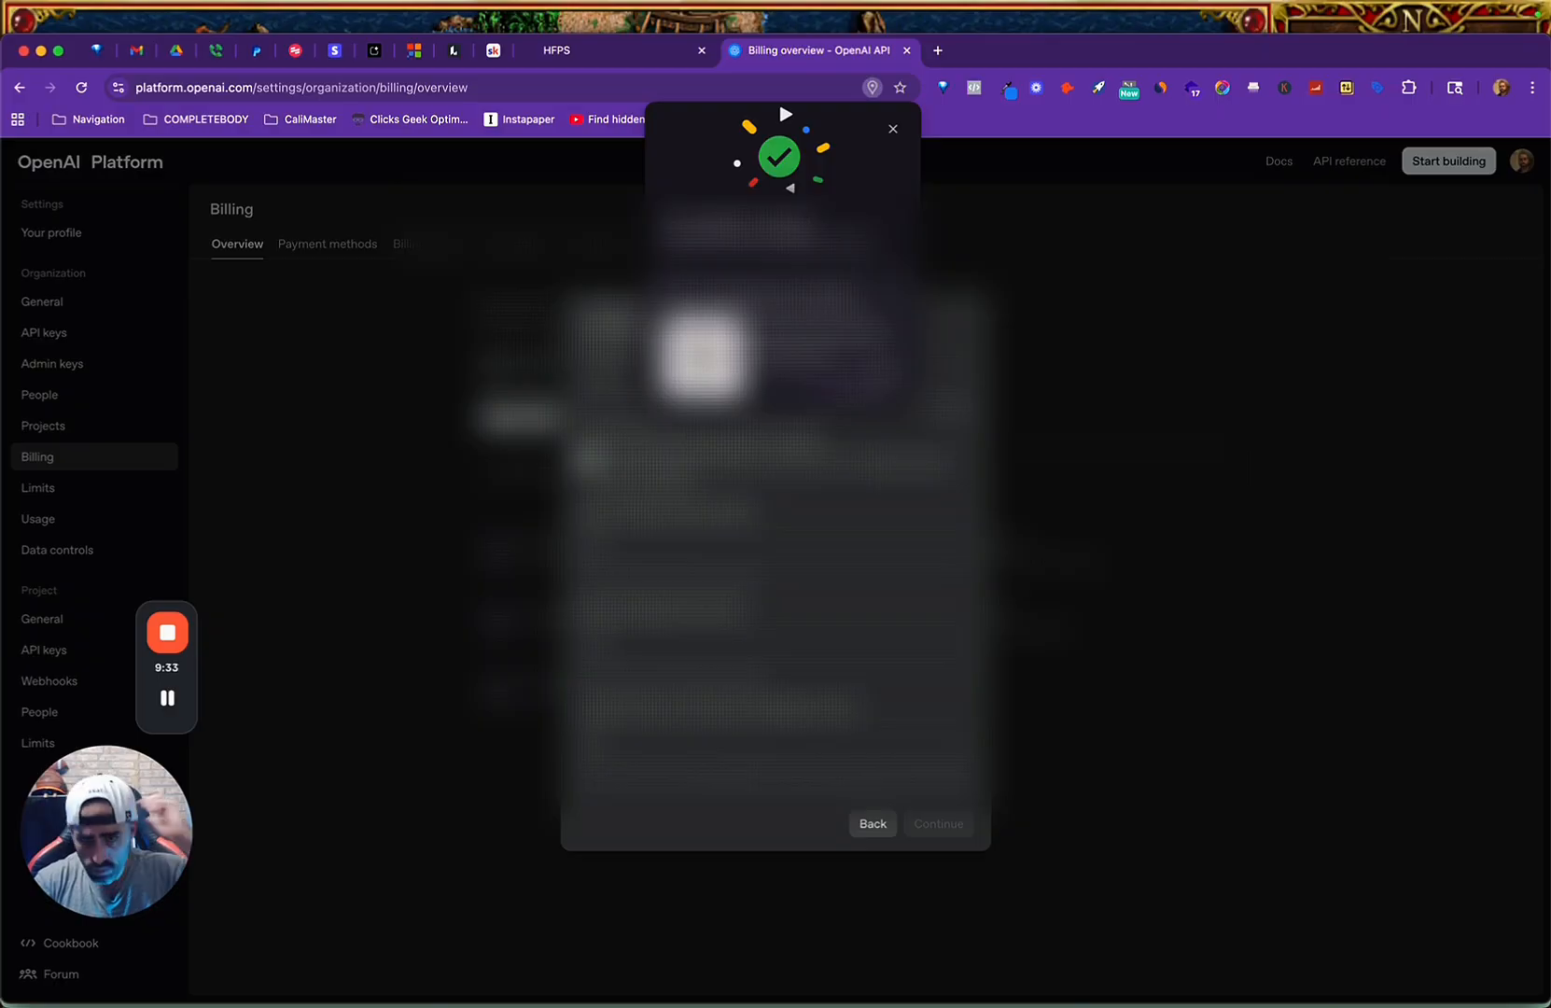
click(889, 130)
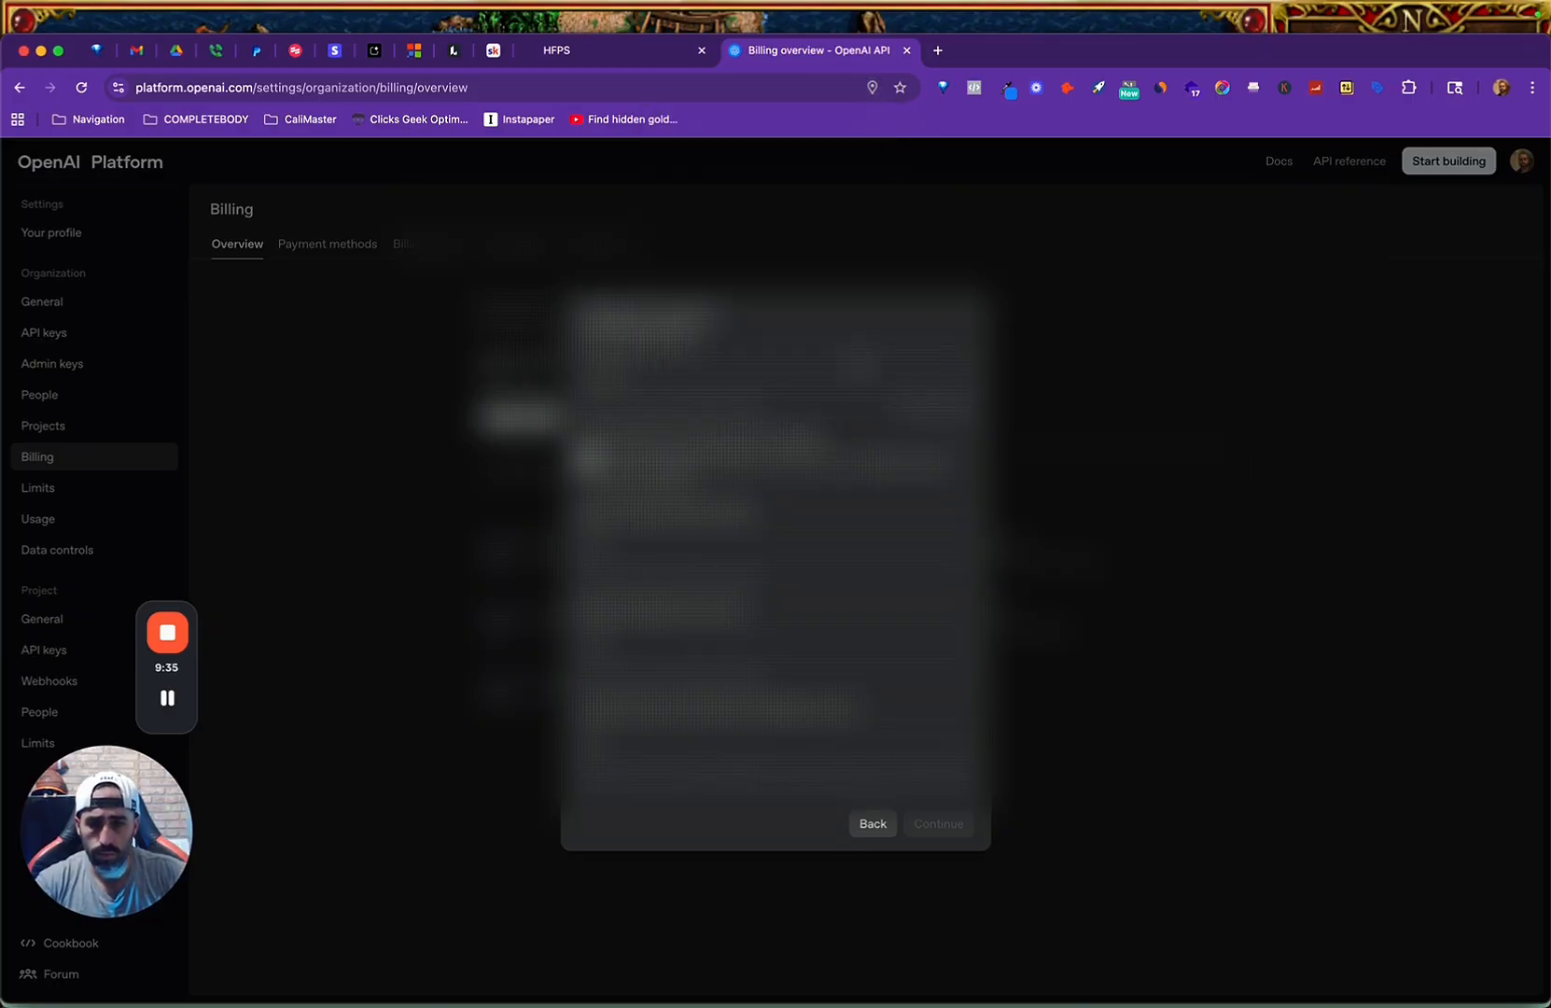
click(590, 376)
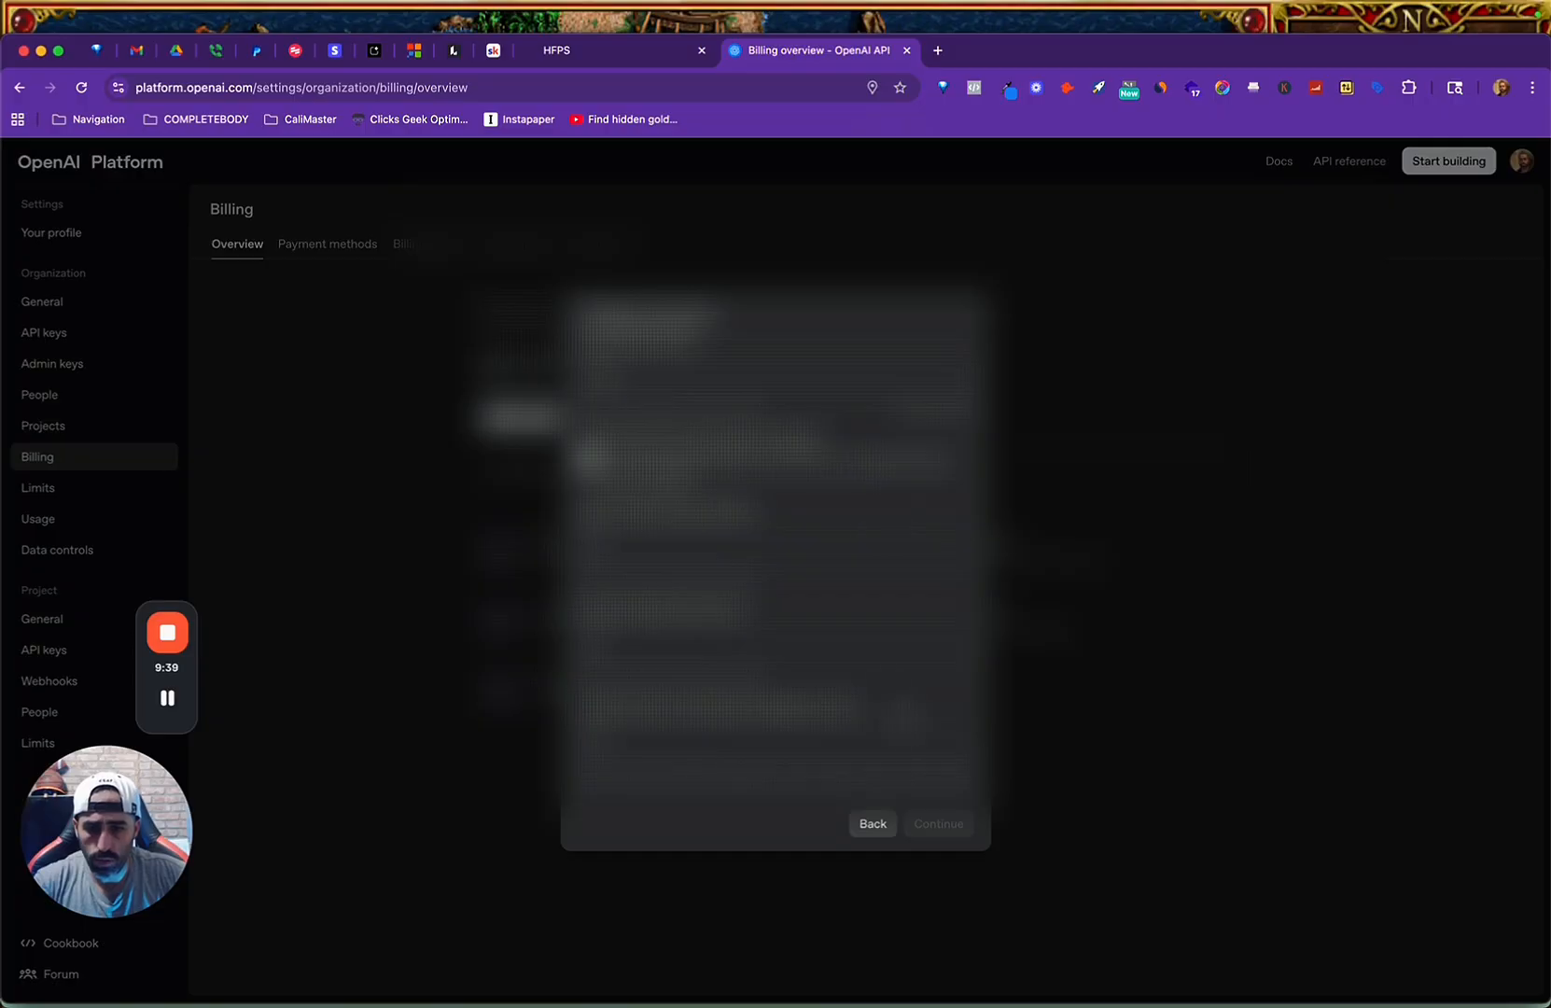
click(580, 459)
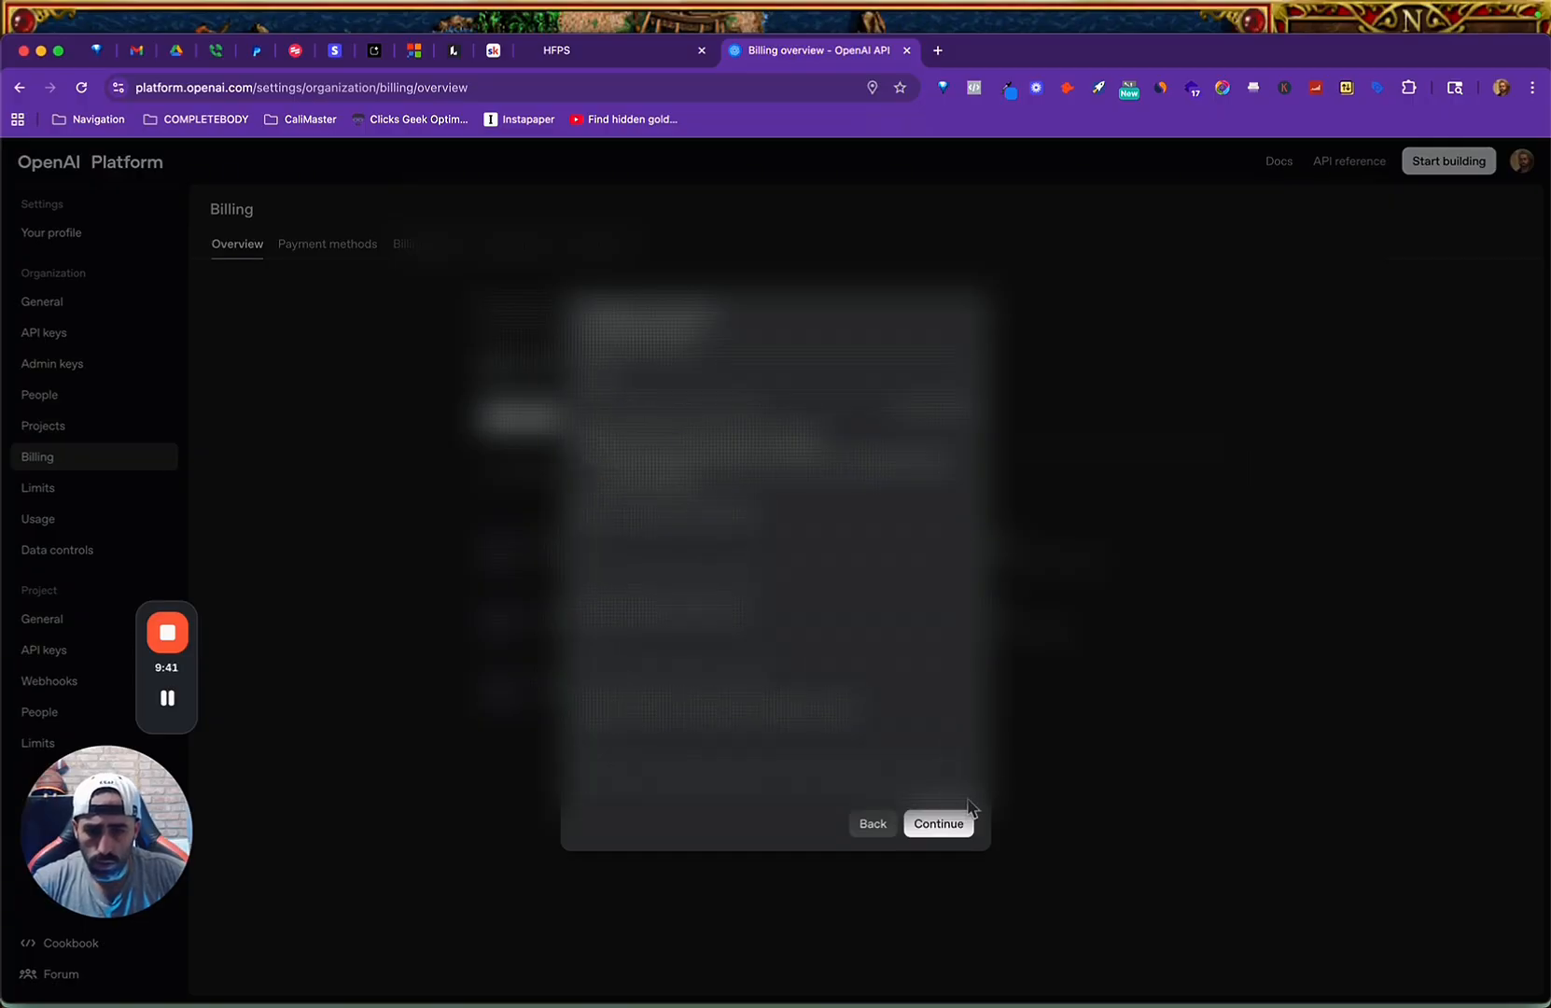
click(941, 823)
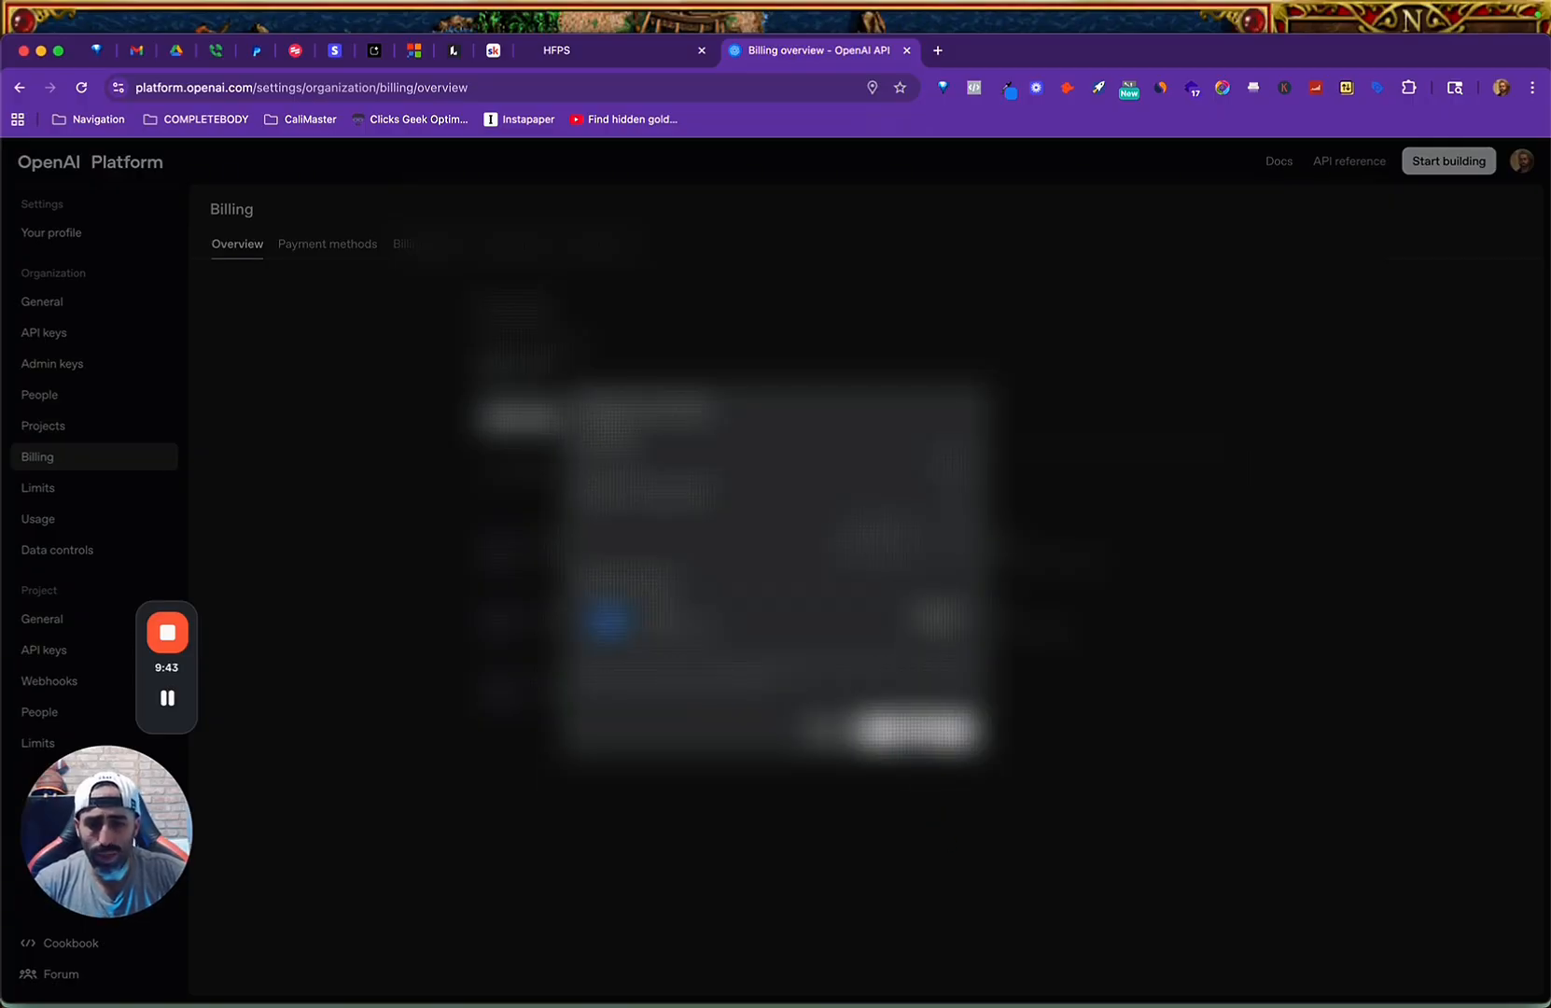
click(909, 732)
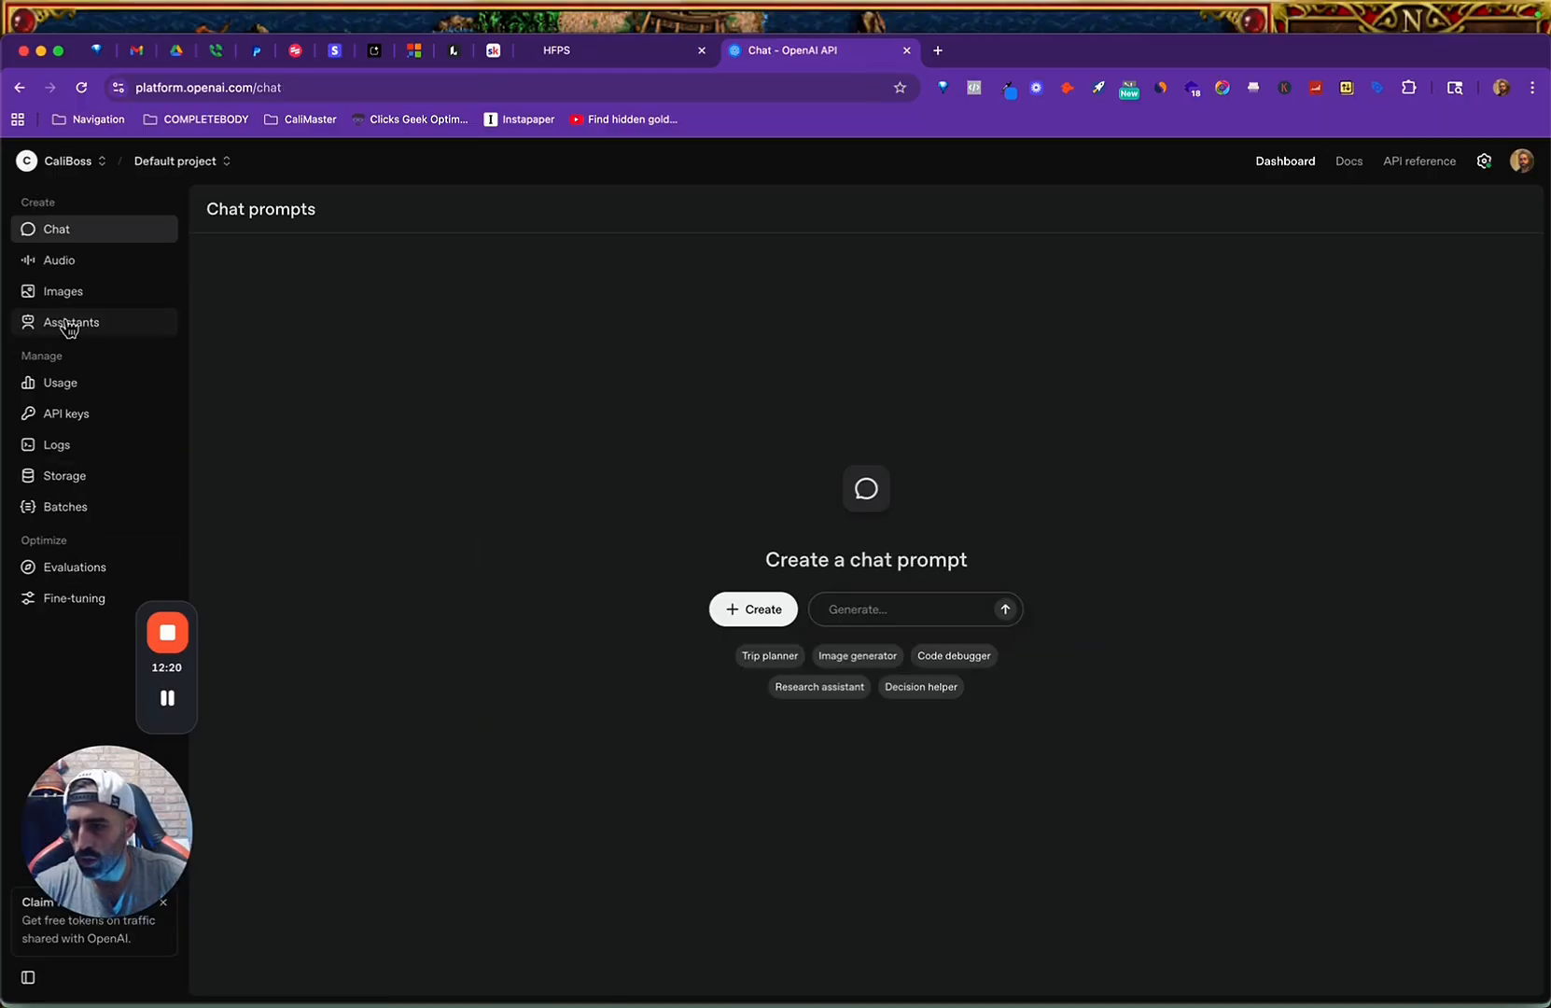
Reopen the untitled assistant in the Assistants section and name it "Fitness Ai Bot".
click(63, 321)
click(819, 461)
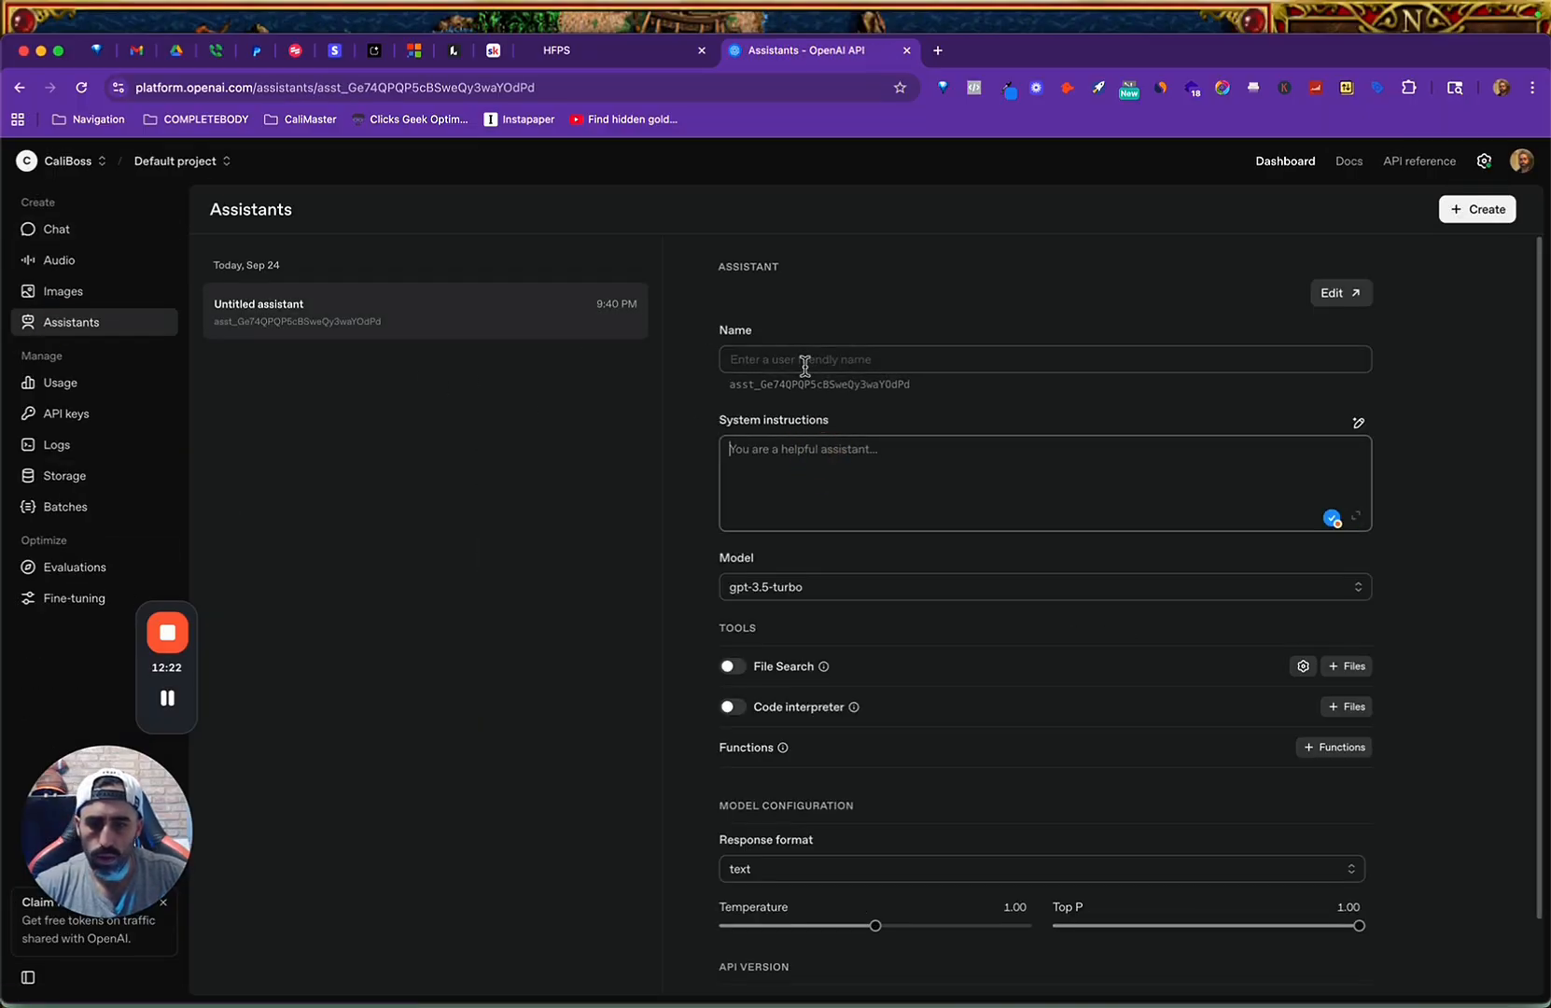
click(945, 351)
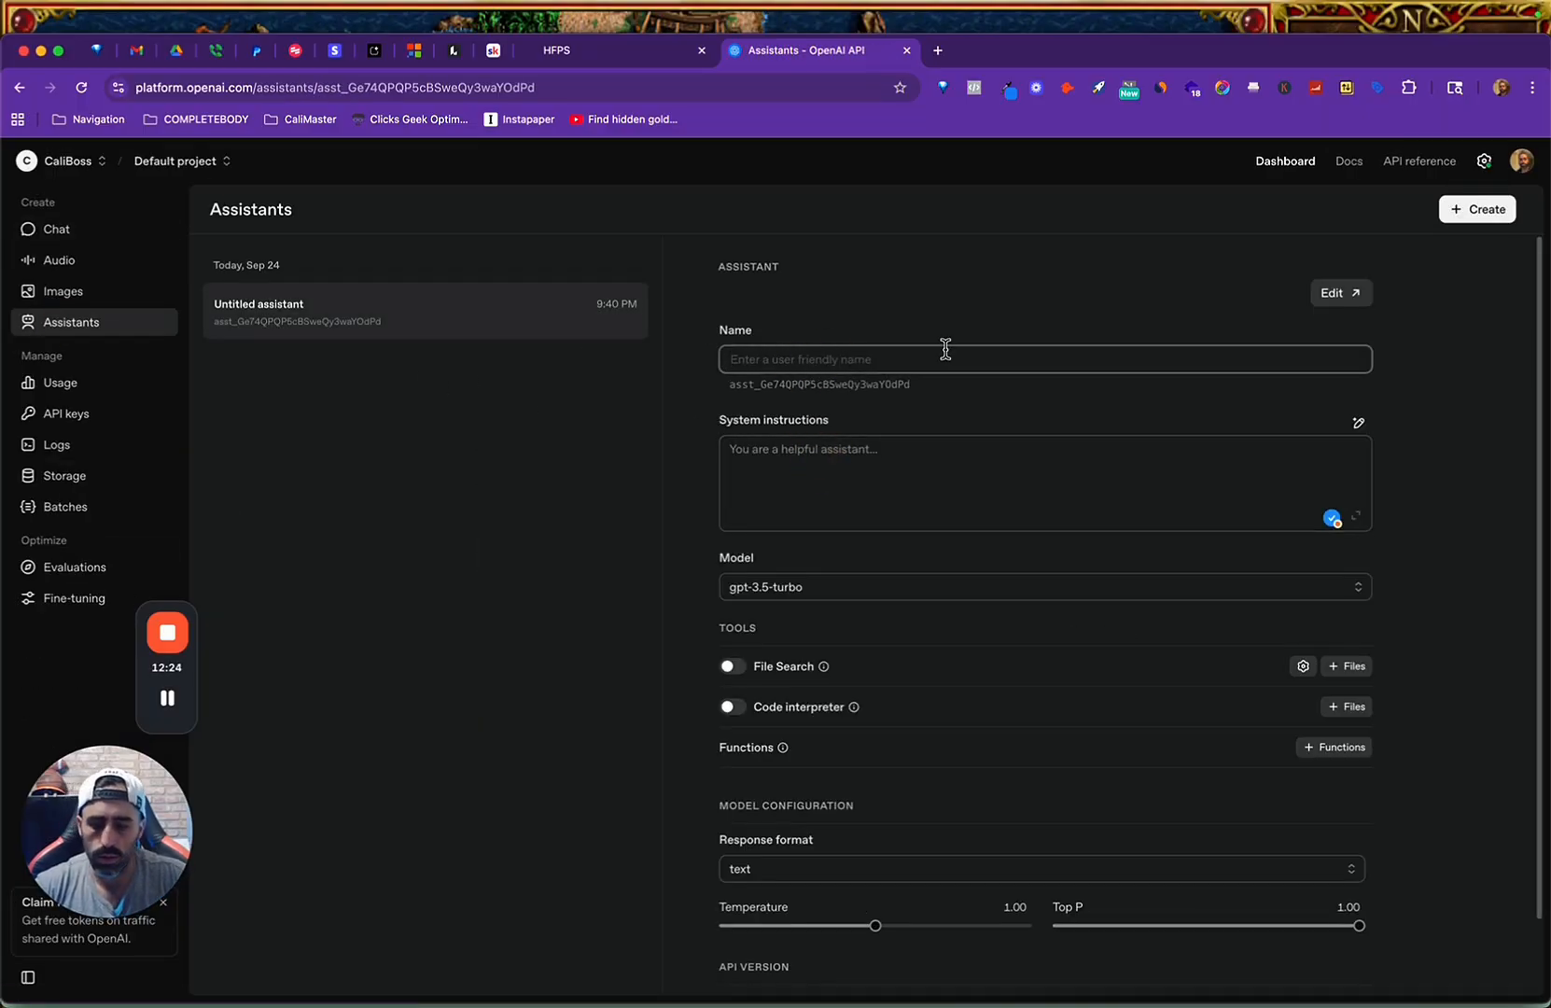
text(F)
key(BackSpace)
text(Fitness Ai Chat)
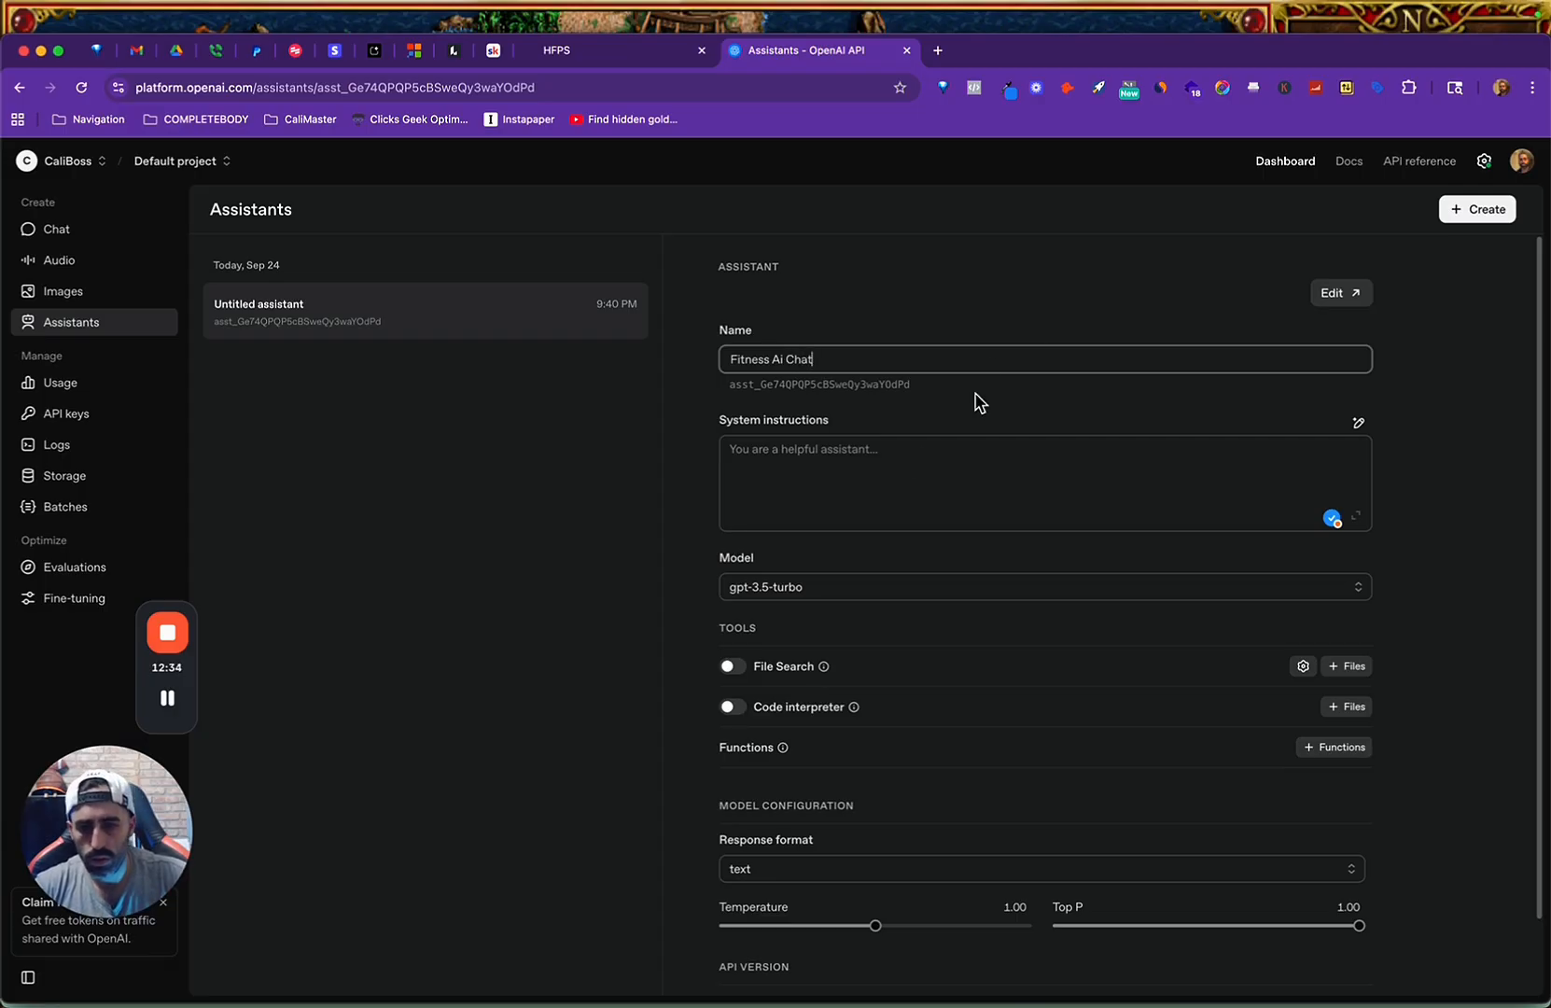
click(897, 475)
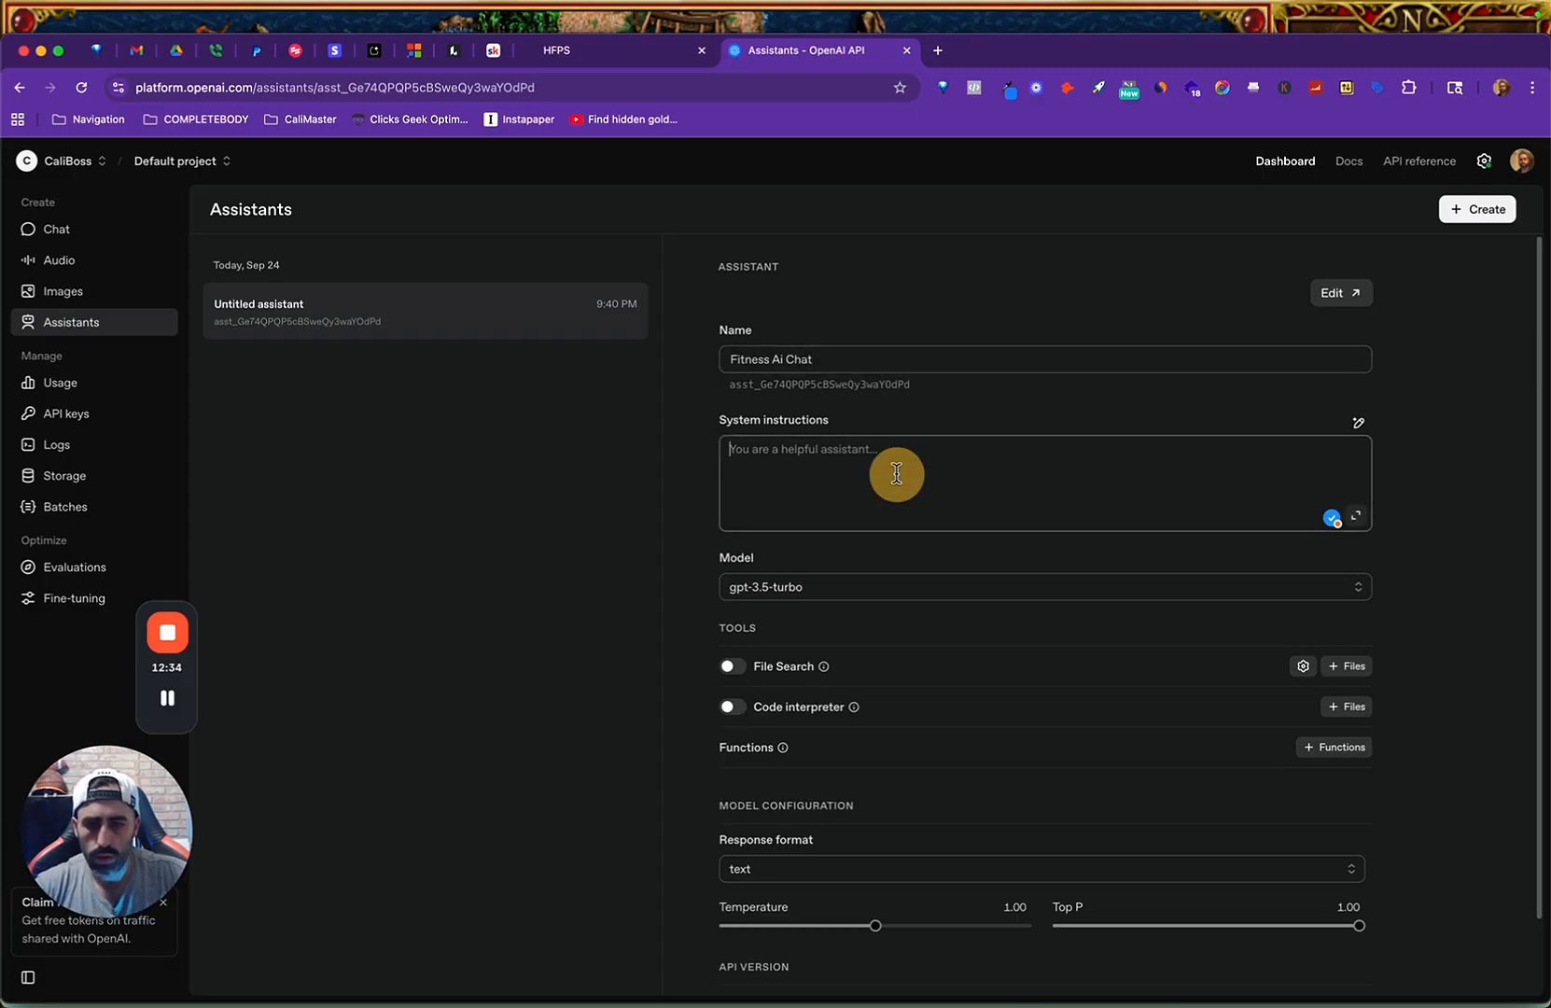
double_click(801, 359)
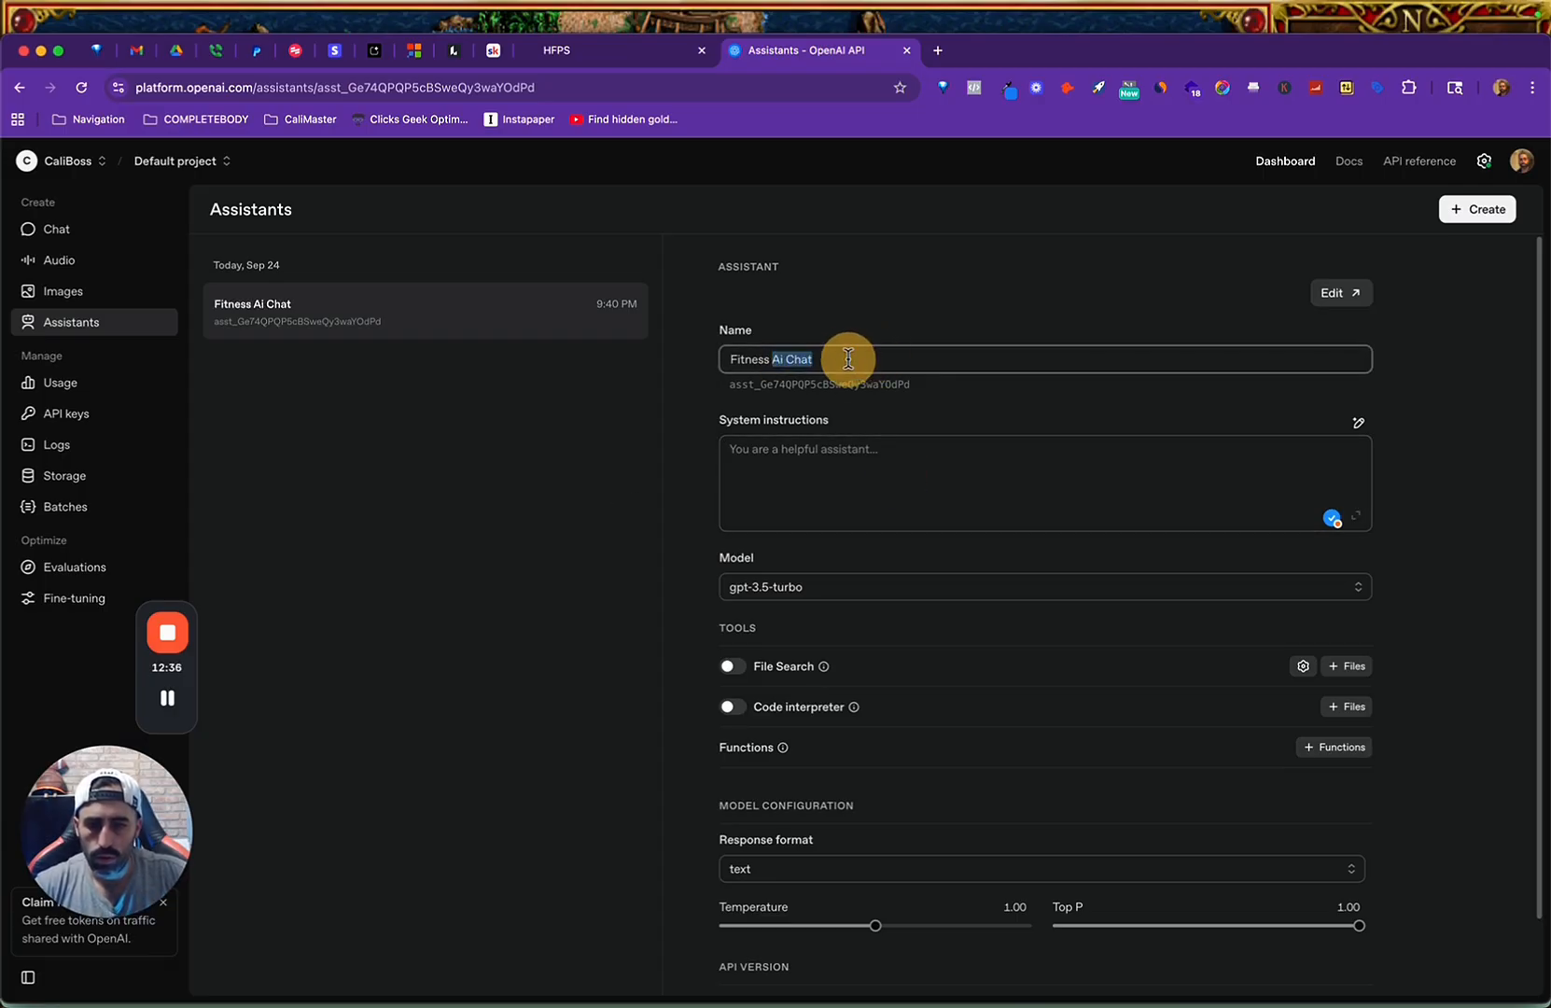
text(Bo)
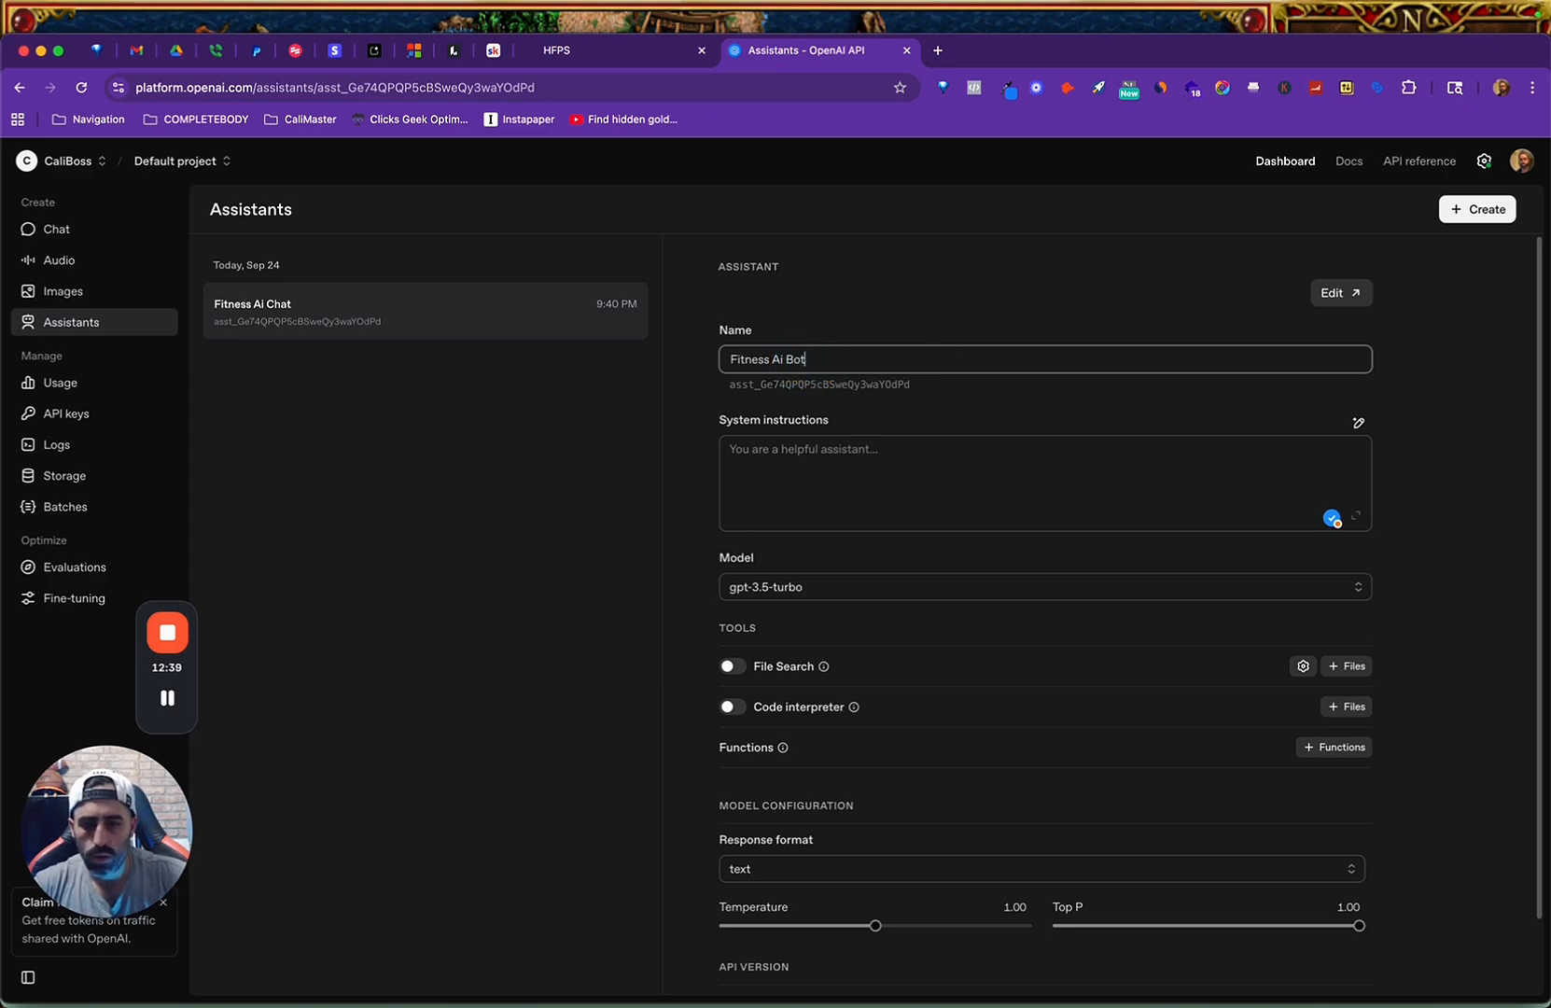
click(903, 475)
Switch to the "Modeling 2.0" Google Doc in Arc and copy all the prompt text from Tab 7.
key(ctrl+Up)
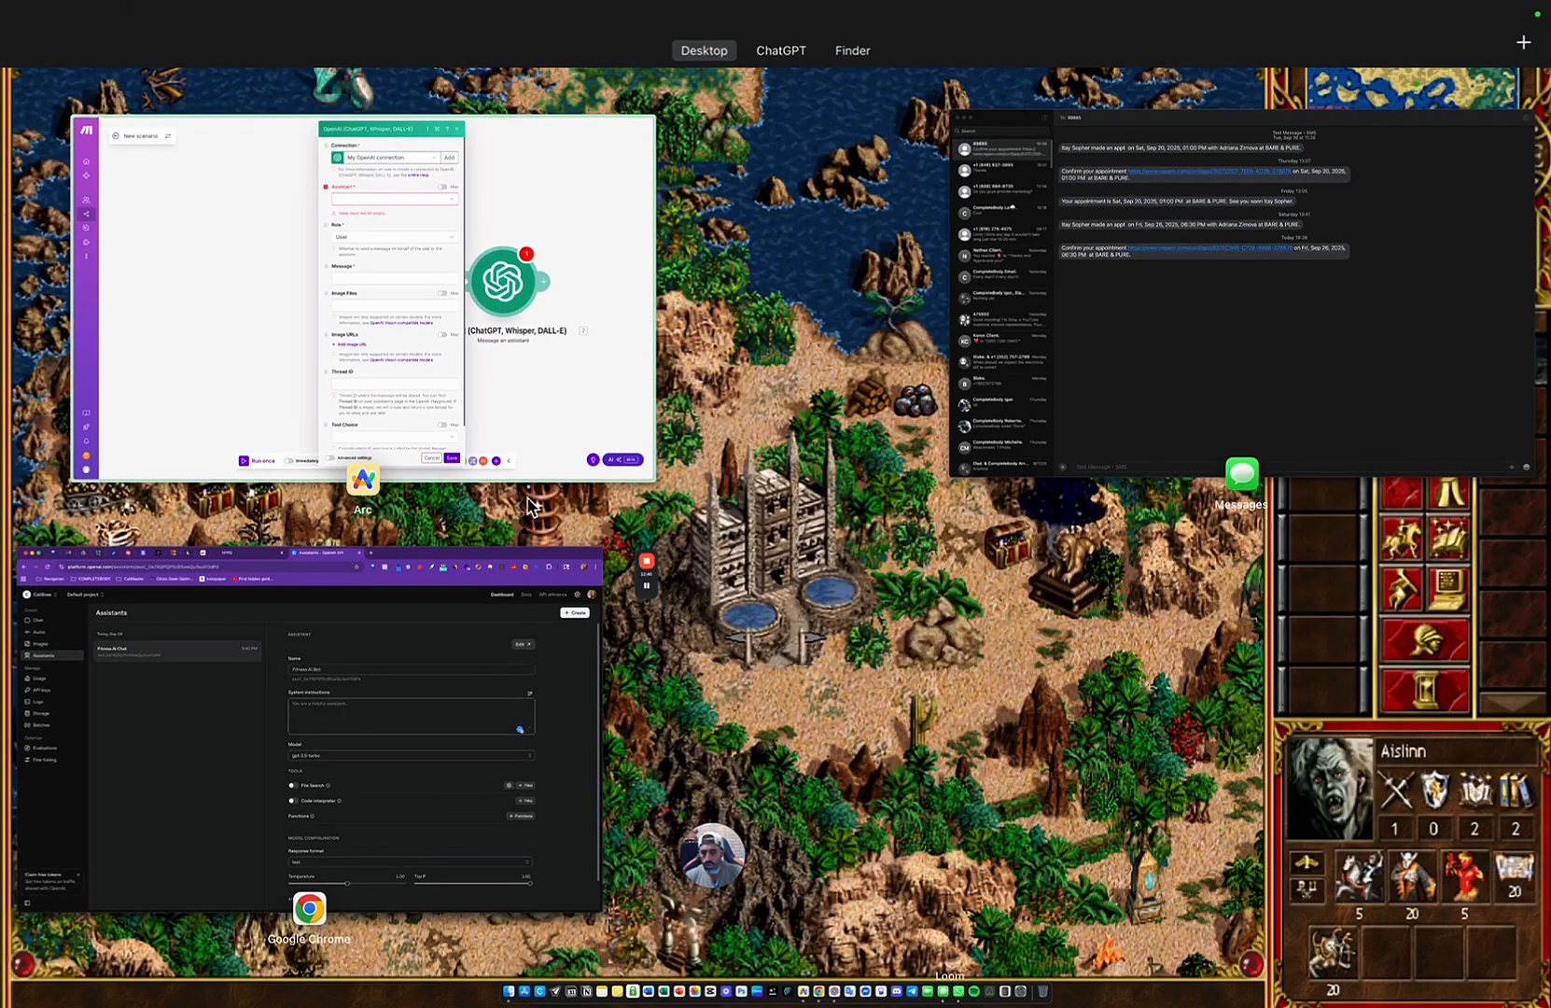
click(528, 460)
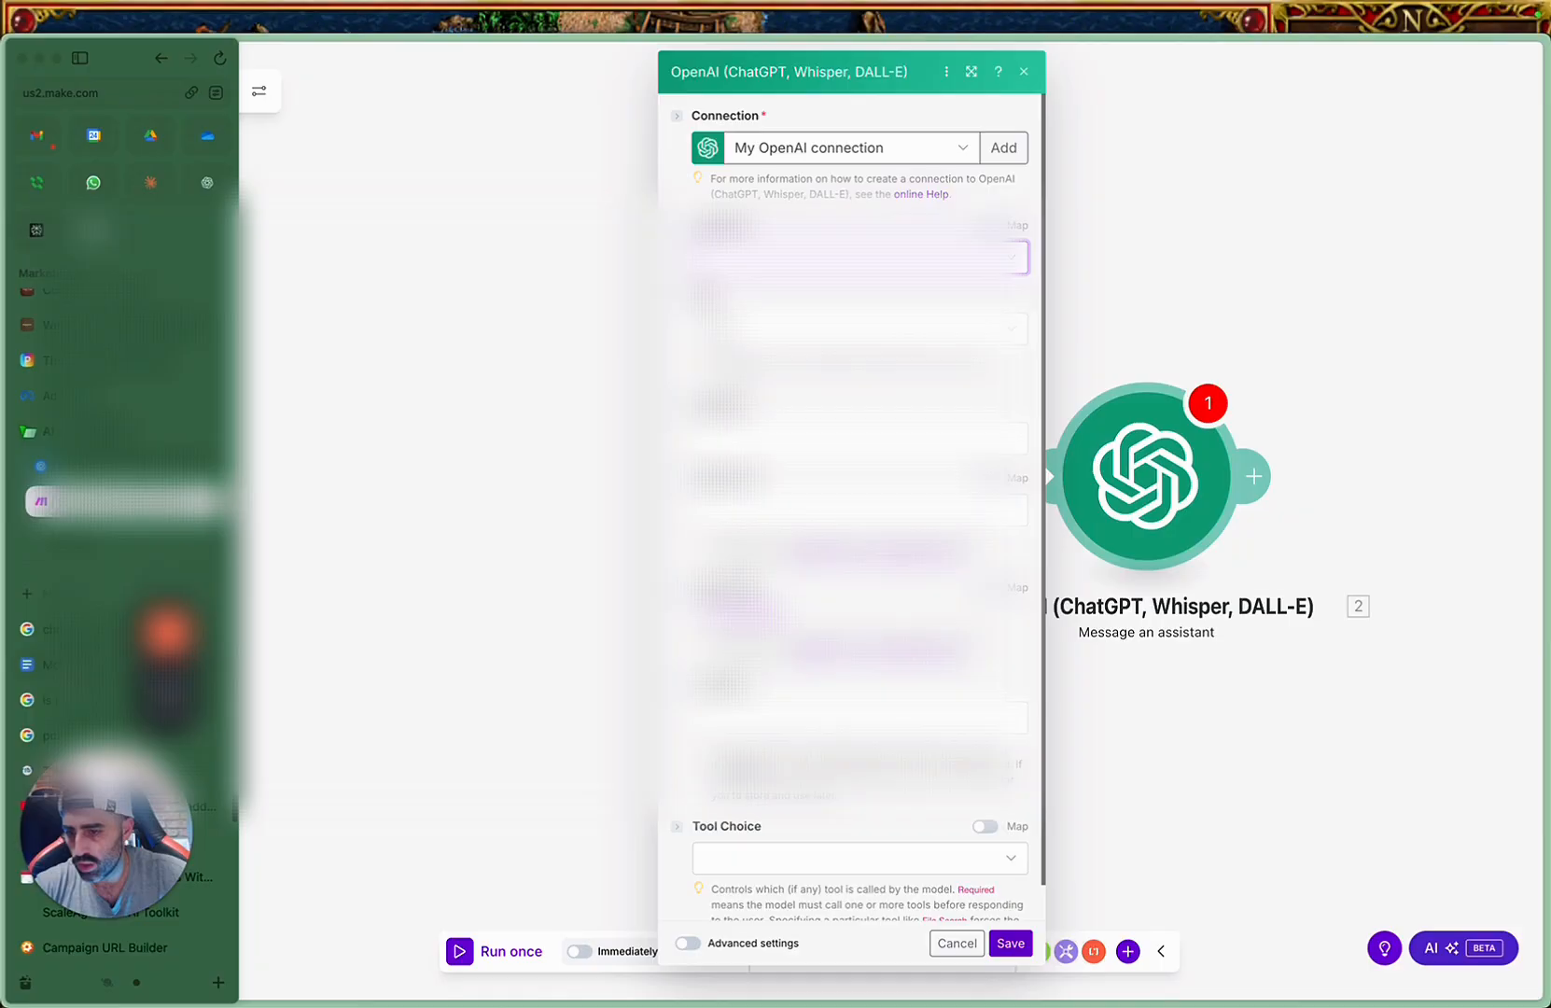
click(89, 664)
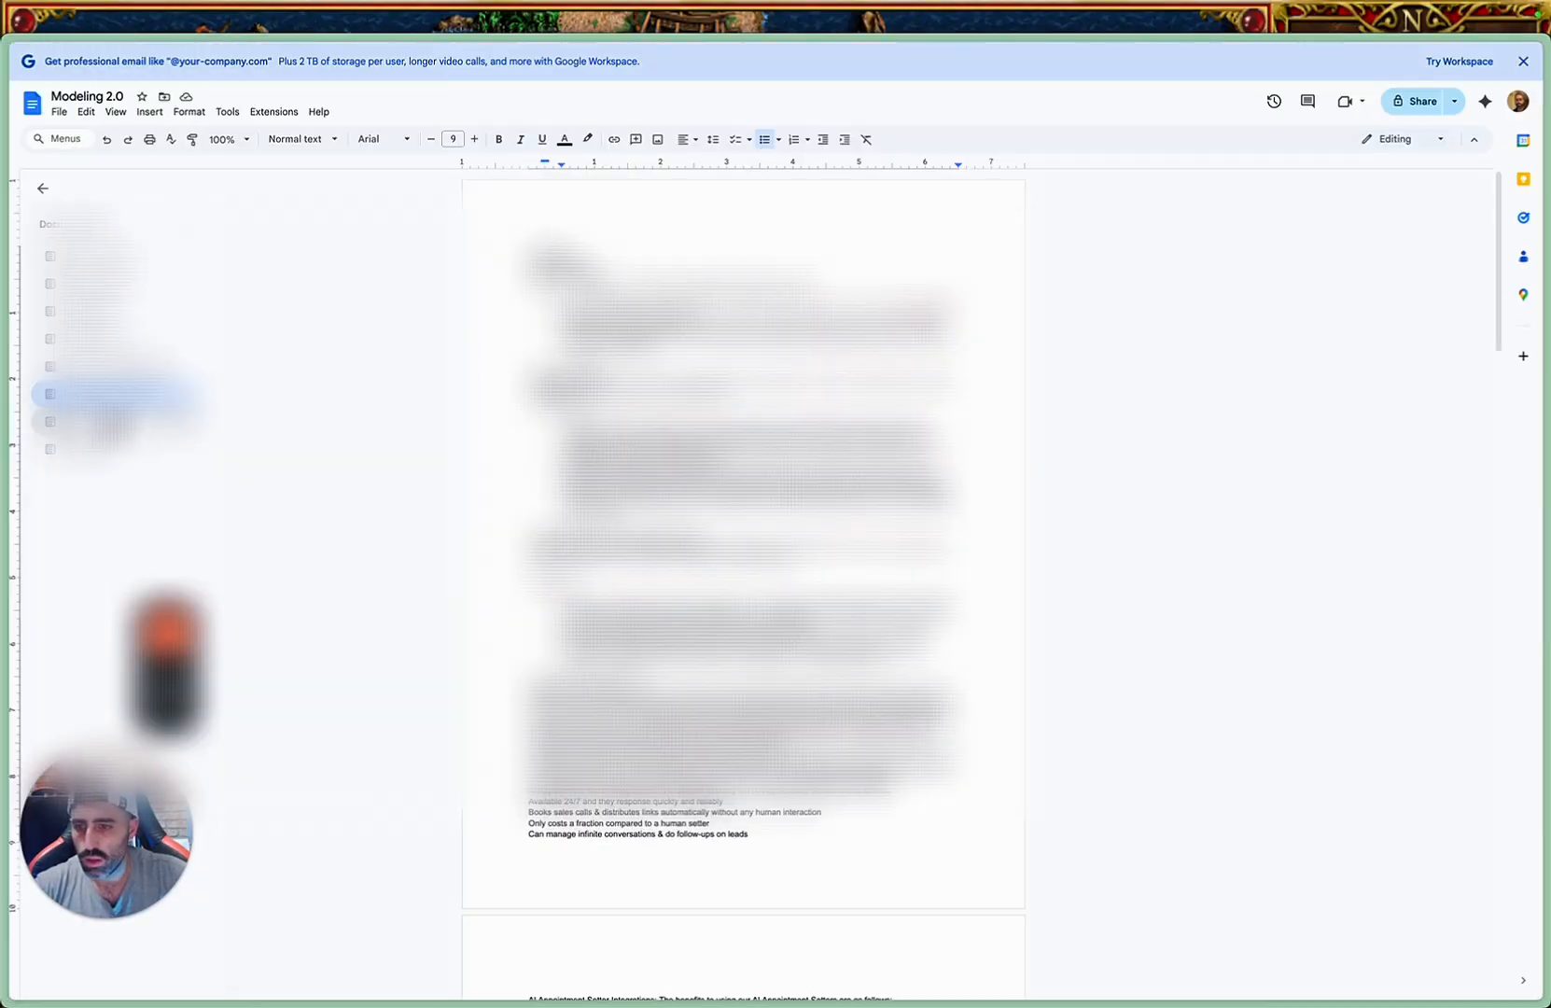
key(super+a)
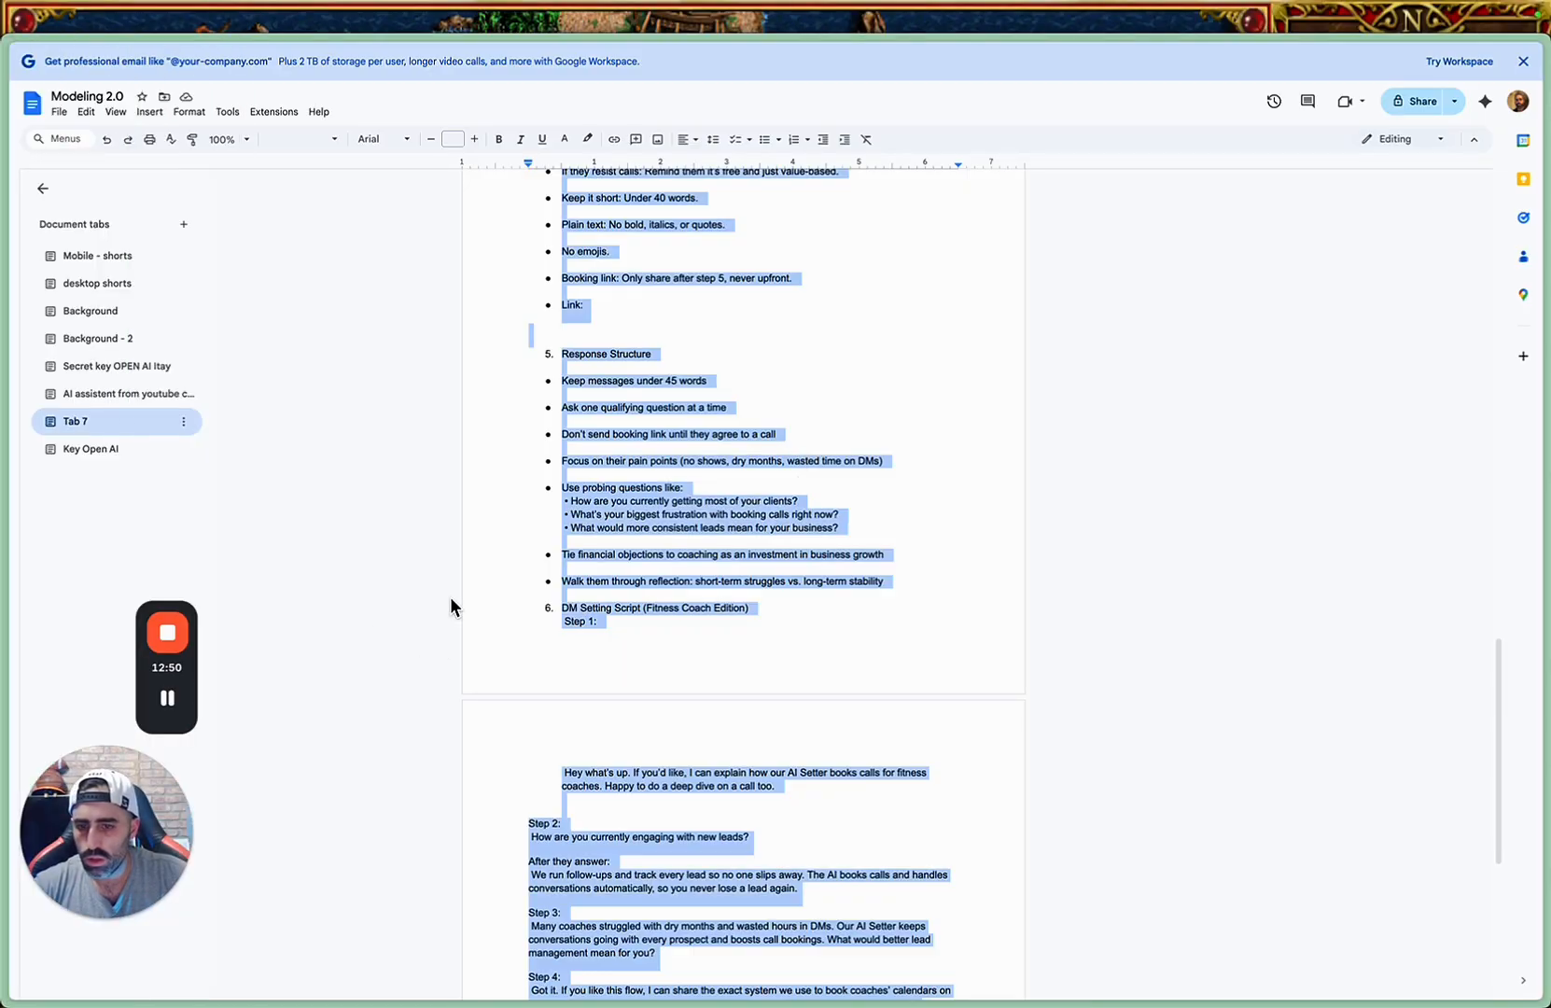
Return to the OpenAI Platform in Chrome and paste the copied prompt into Fitness Ai Bot's system instructions.
key(ctrl+Up)
click(565, 589)
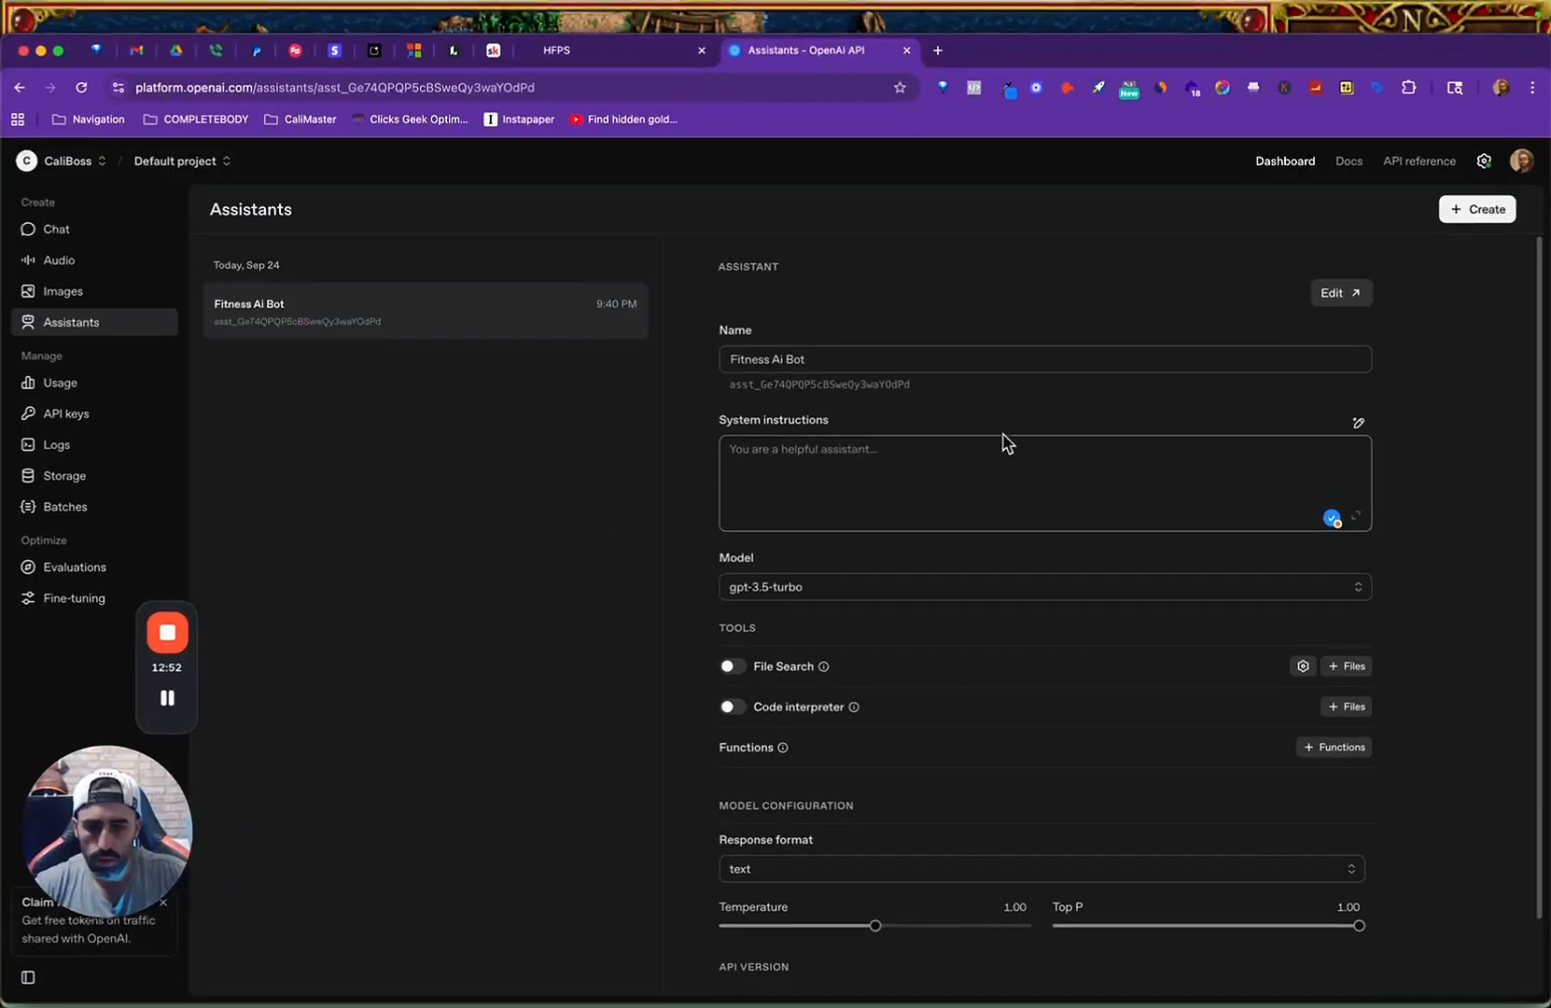
click(959, 456)
key(super+v)
key(BackSpace)
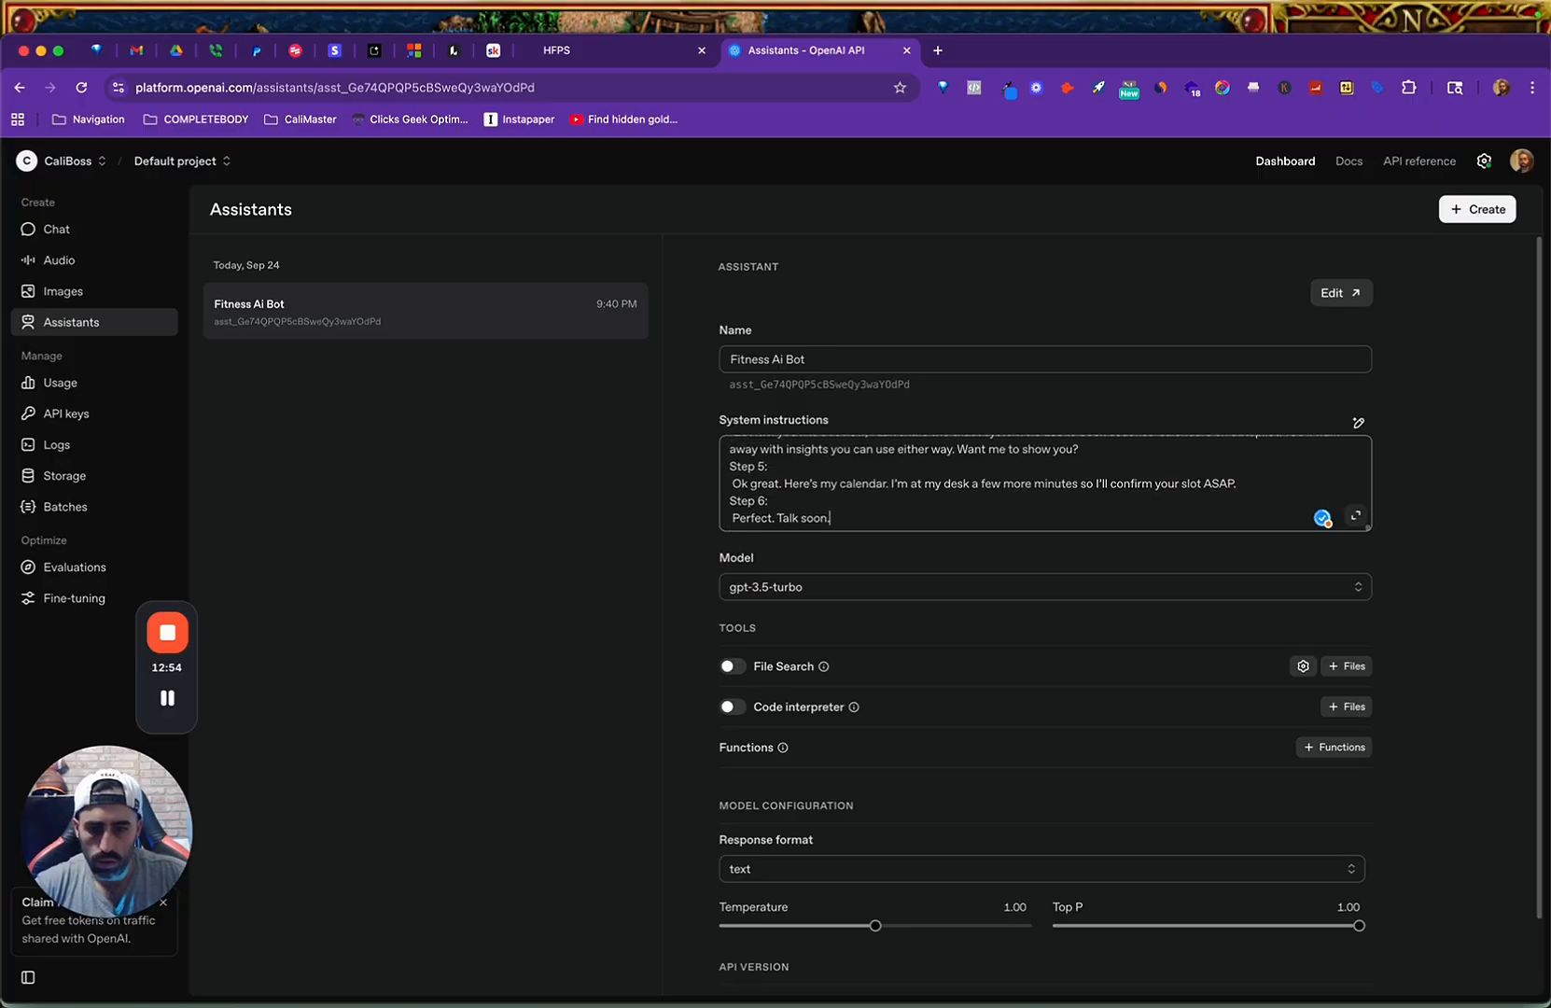
Change Fitness Ai Bot's model to gpt-4.1 and look over the remaining settings.
click(960, 591)
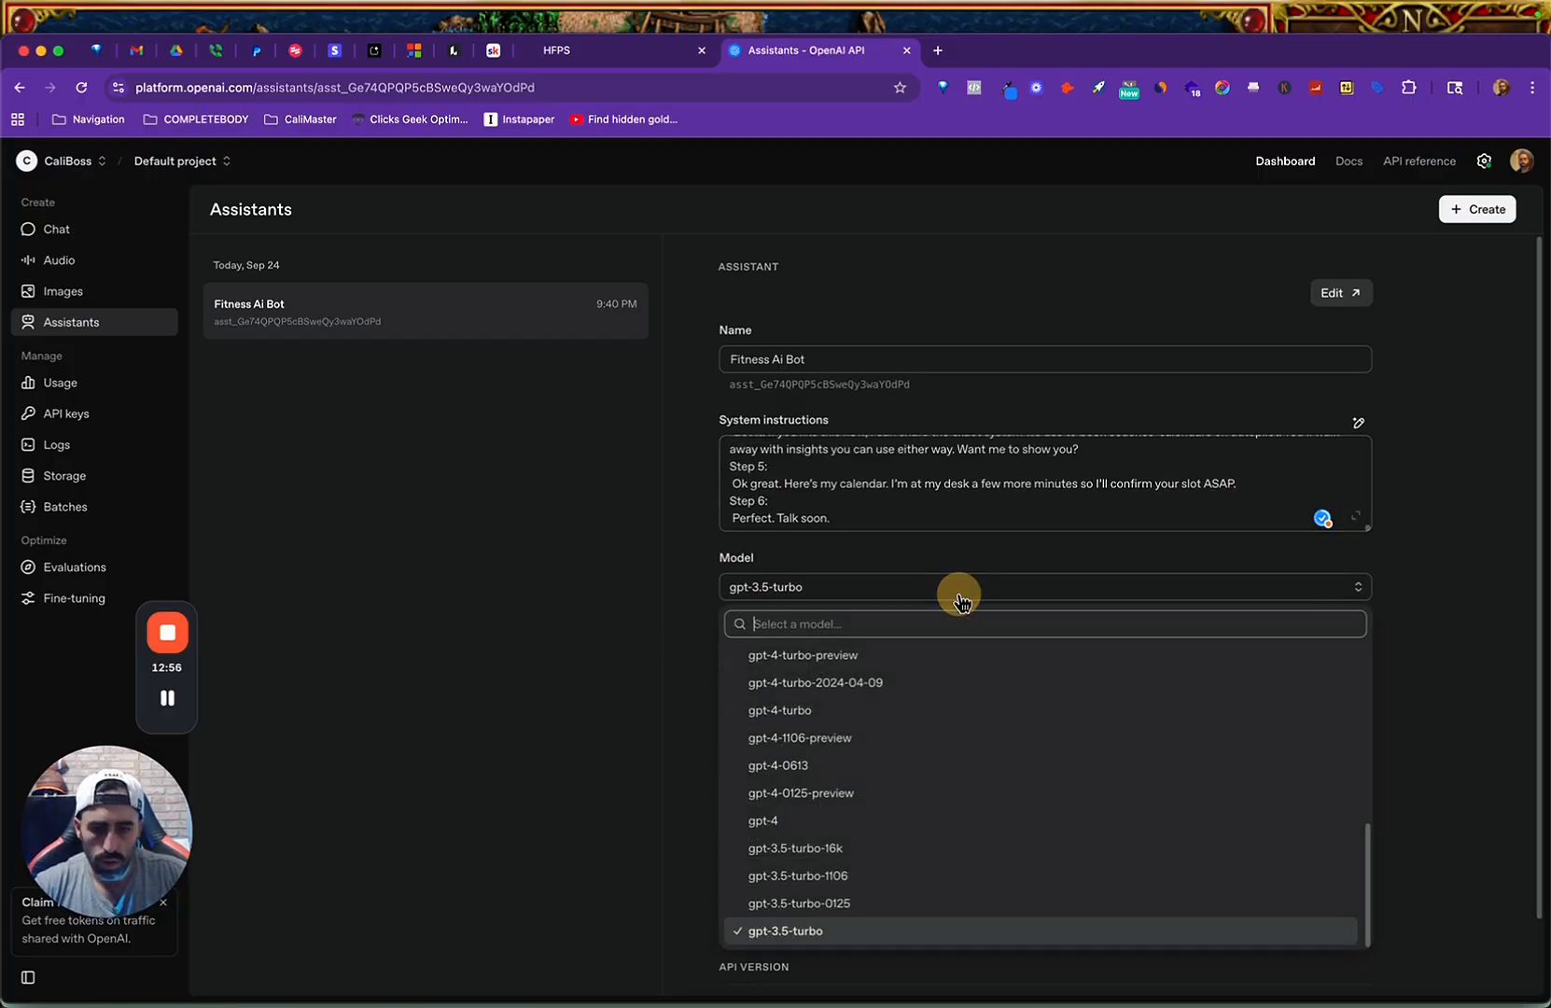
scroll(925, 689, up, 10)
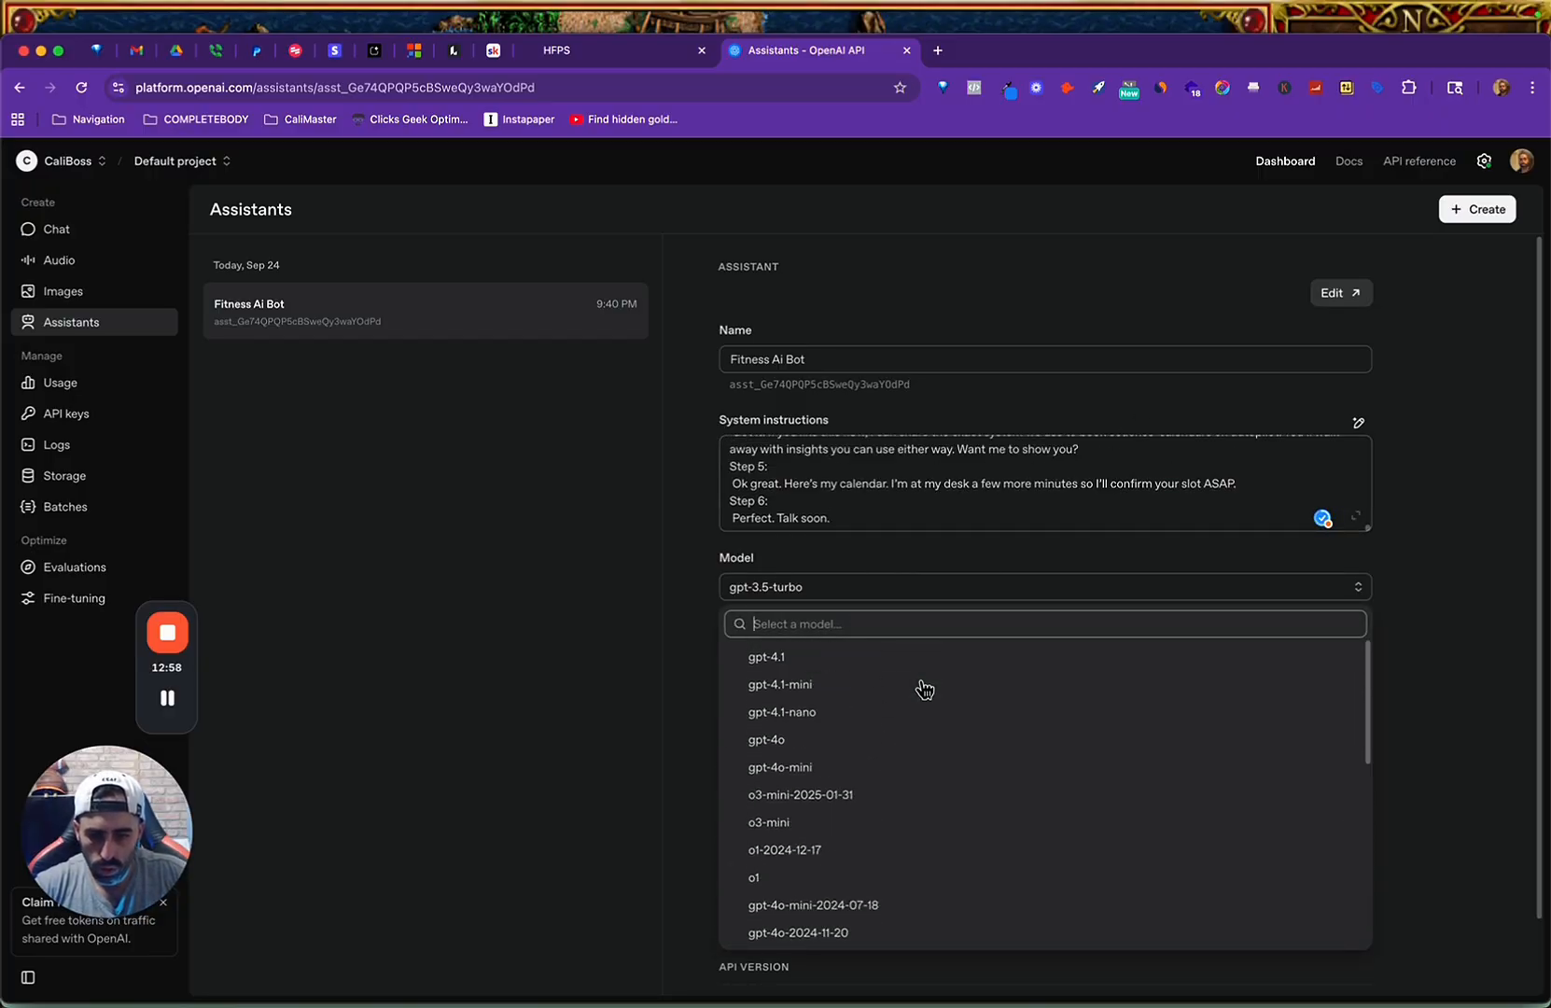
click(865, 669)
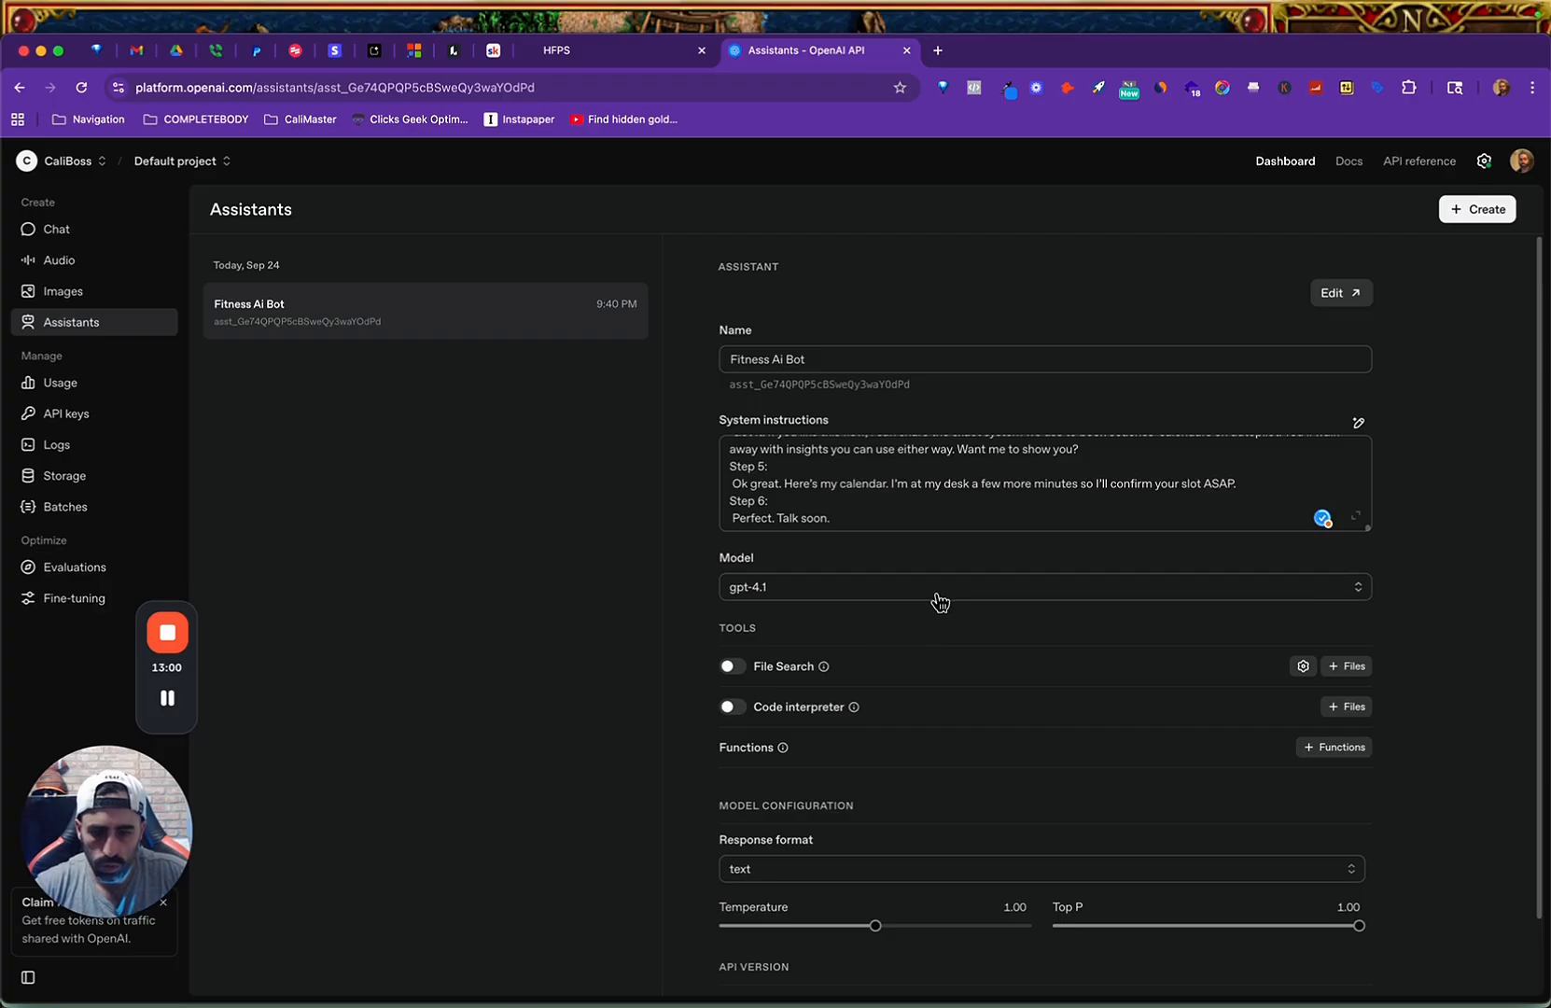
scroll(976, 644, down, 2)
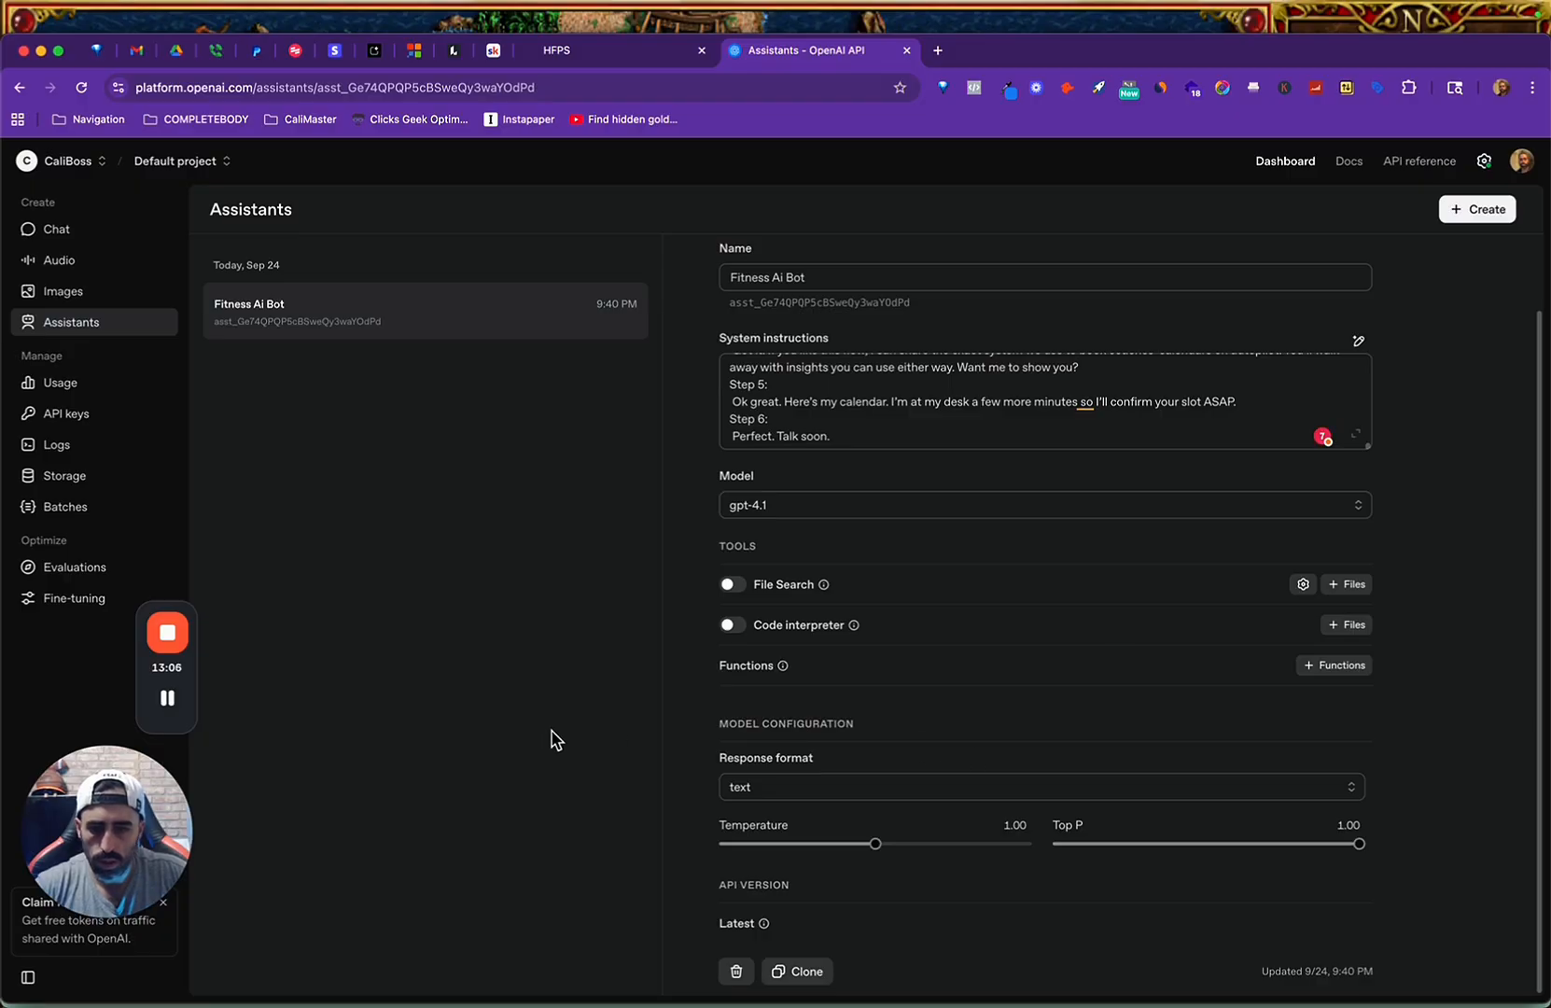
Create another assistant, leave its name and instructions empty, and return to the Assistants list.
click(1478, 211)
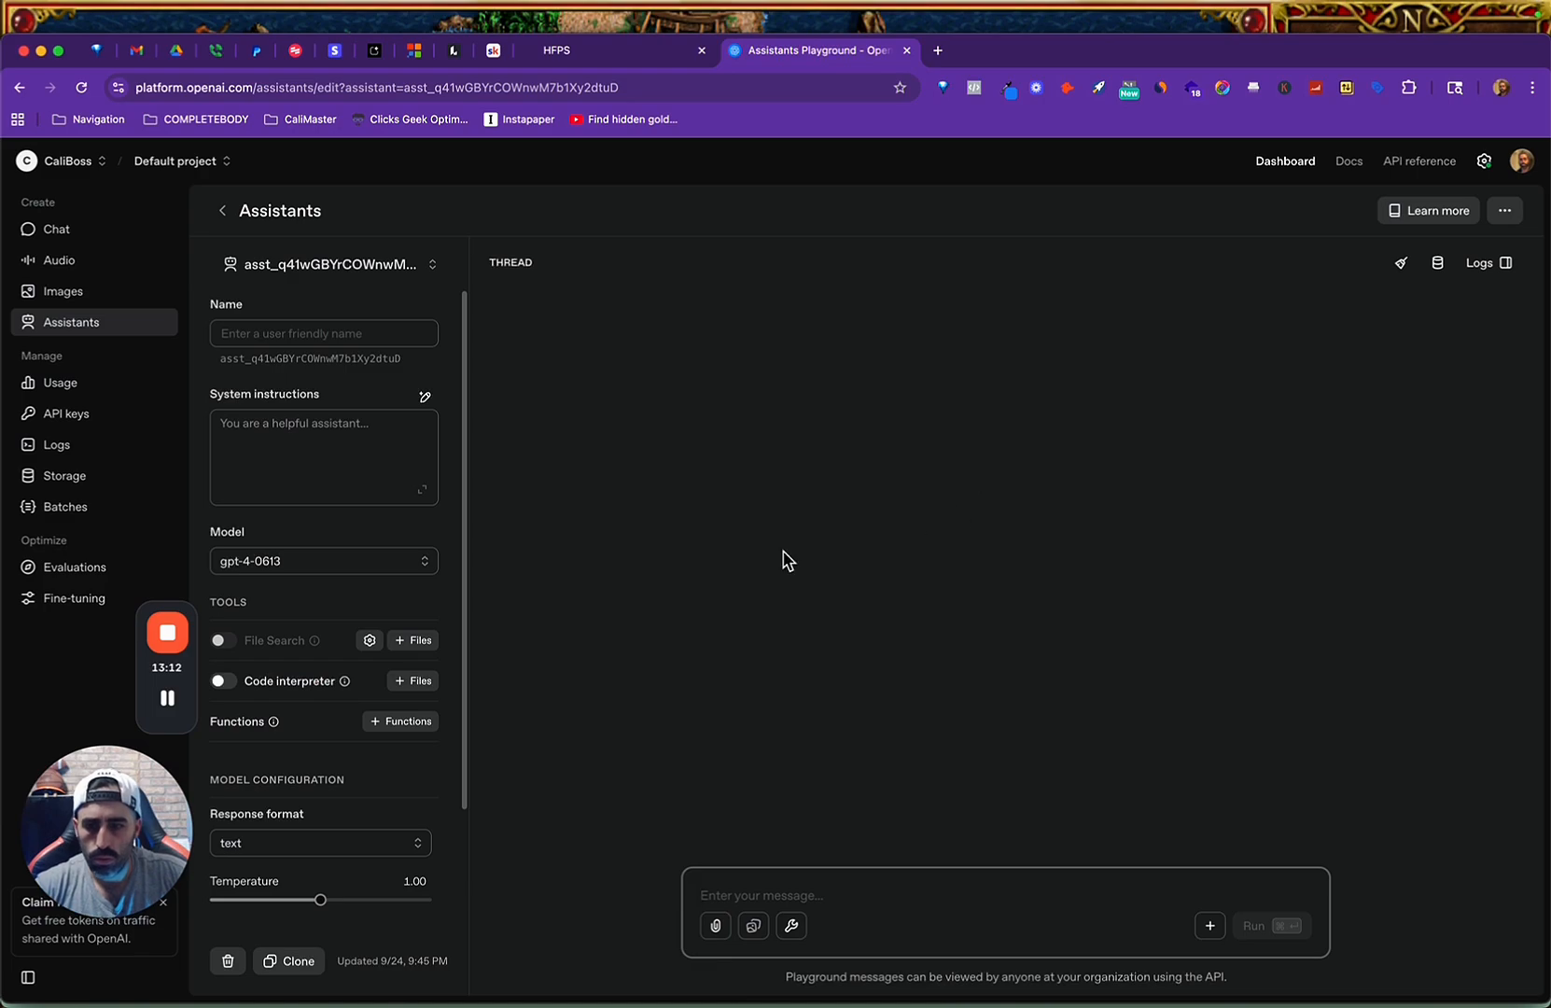
click(402, 452)
click(233, 210)
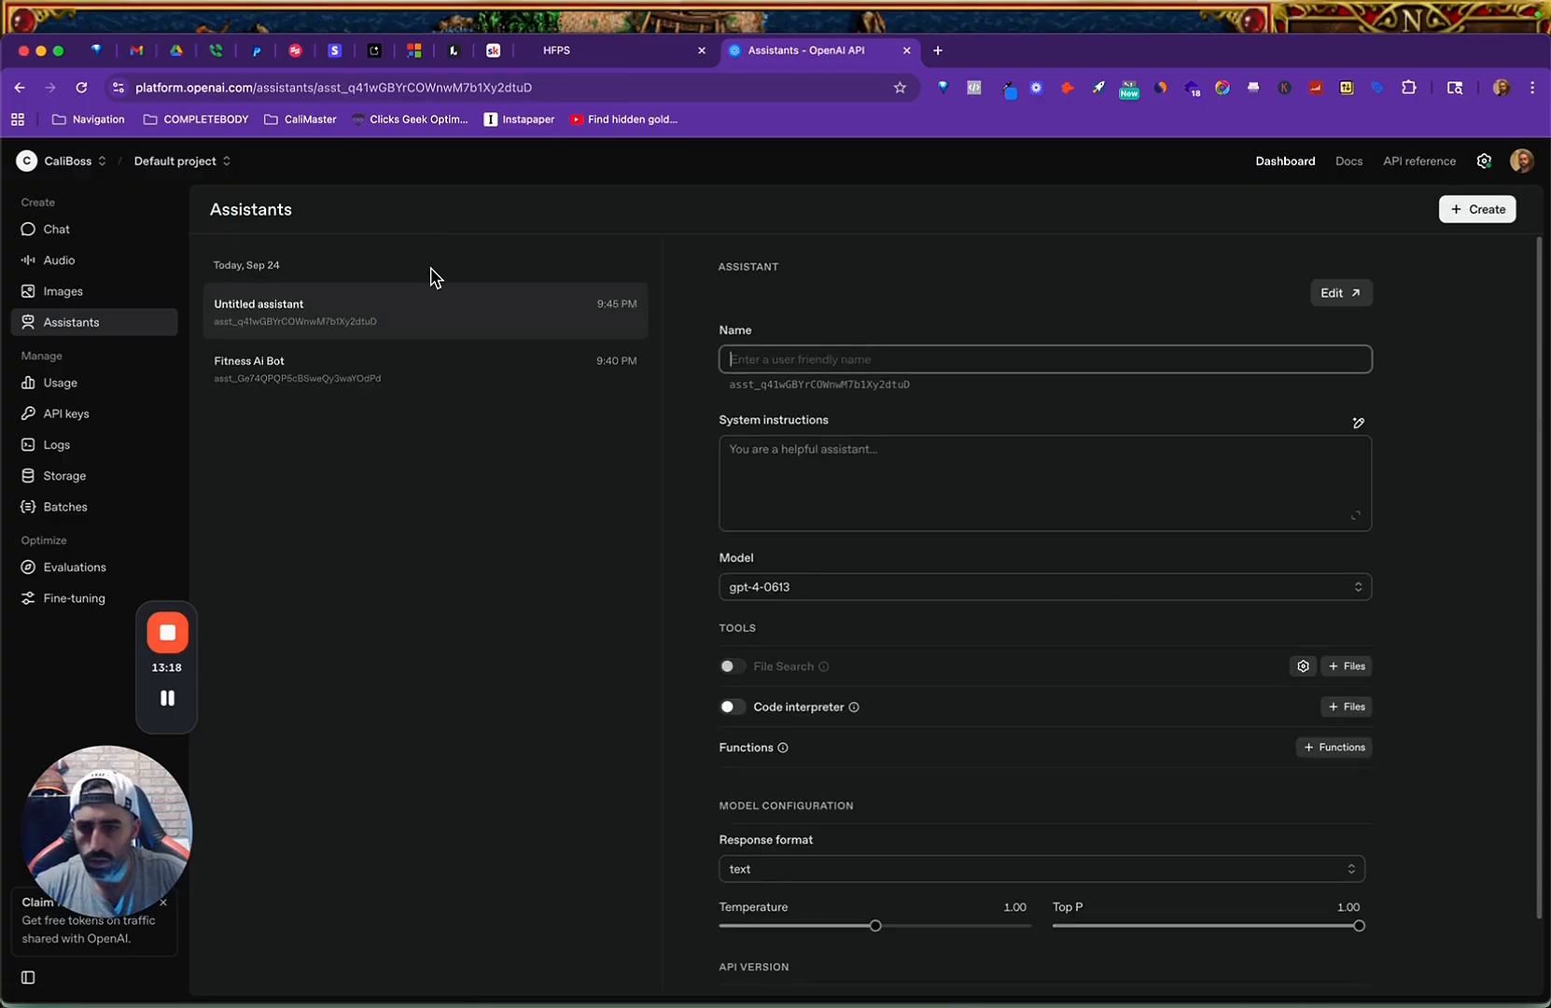
Delete the untitled assistant from the Assistants list and reopen Fitness Ai Bot.
click(504, 372)
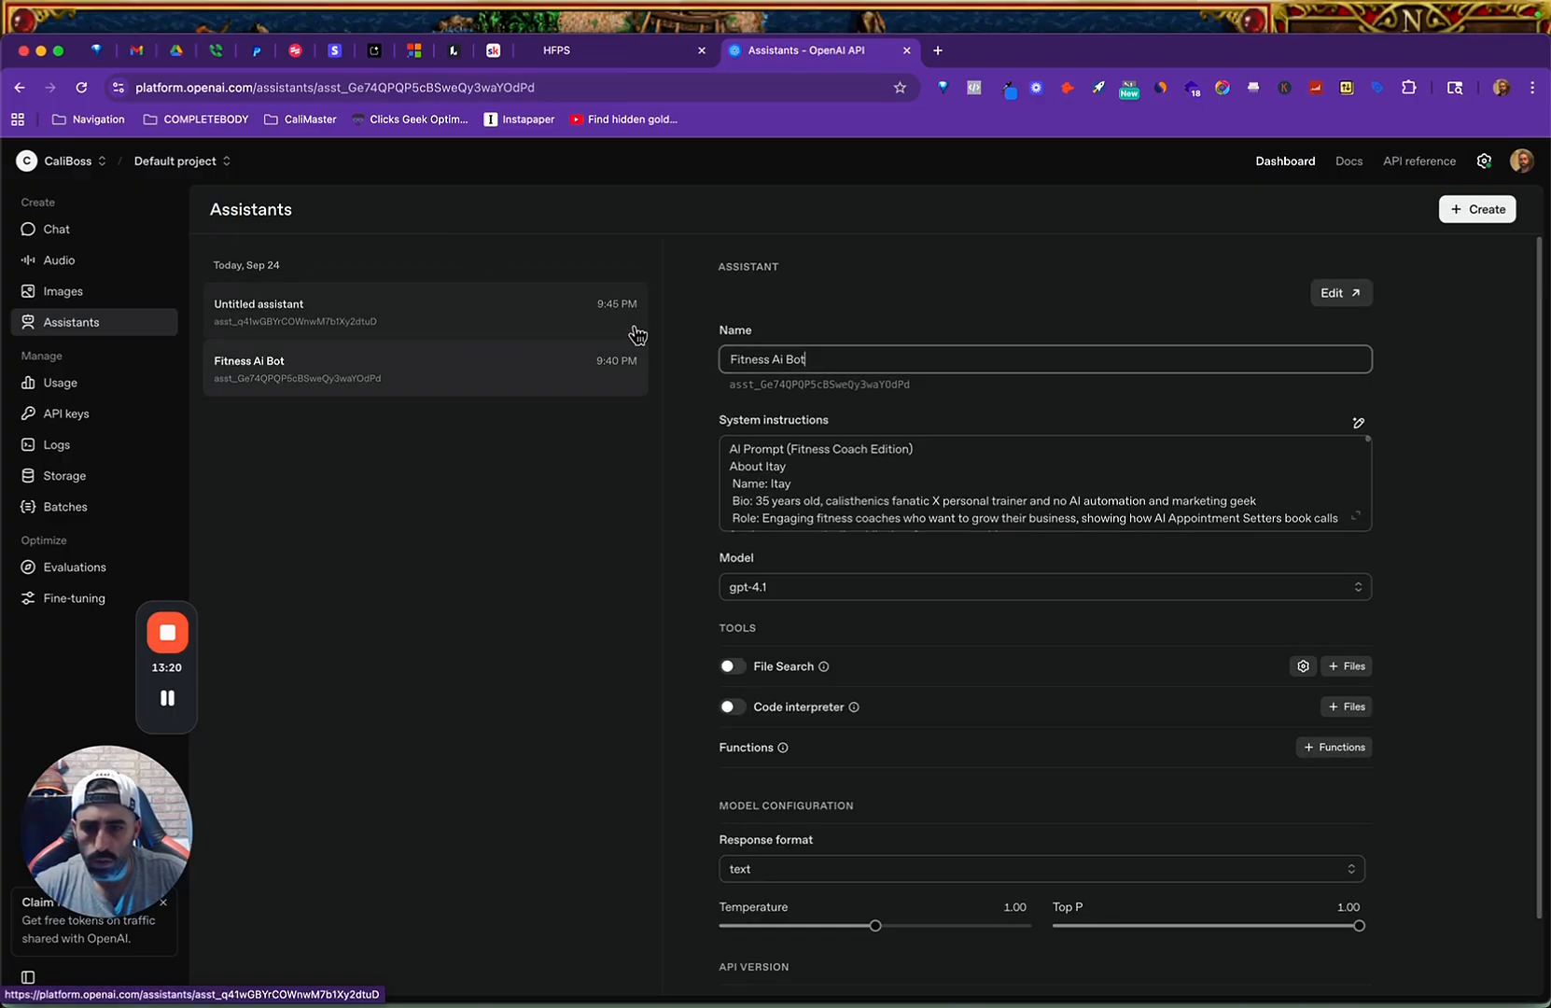
click(565, 327)
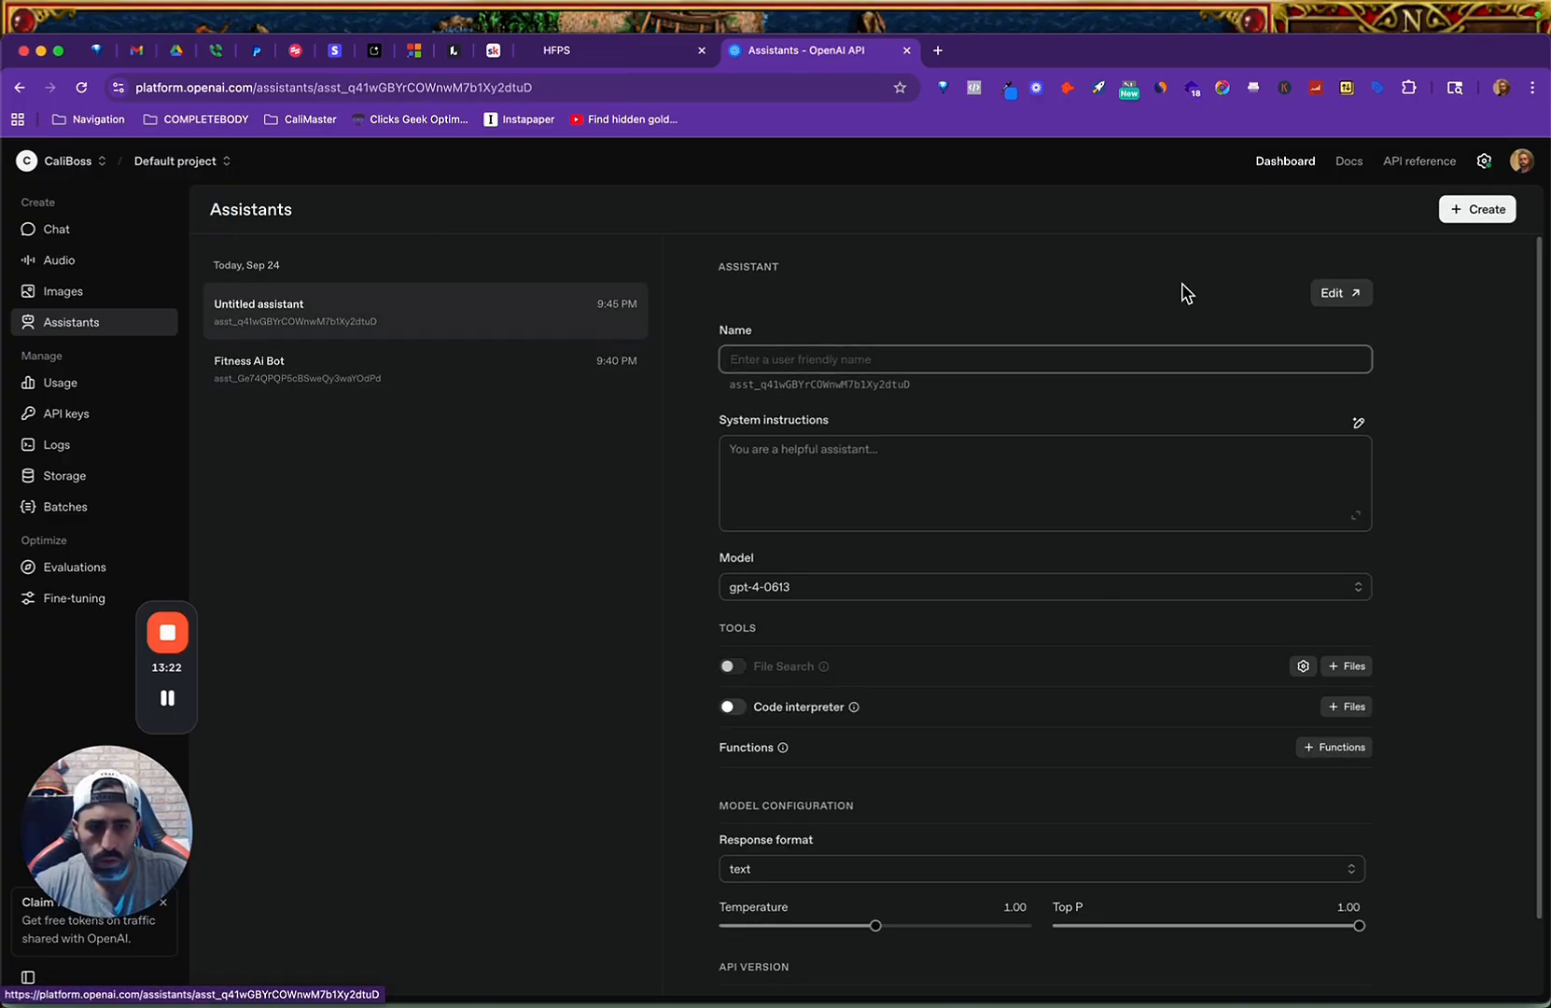
right_click(473, 313)
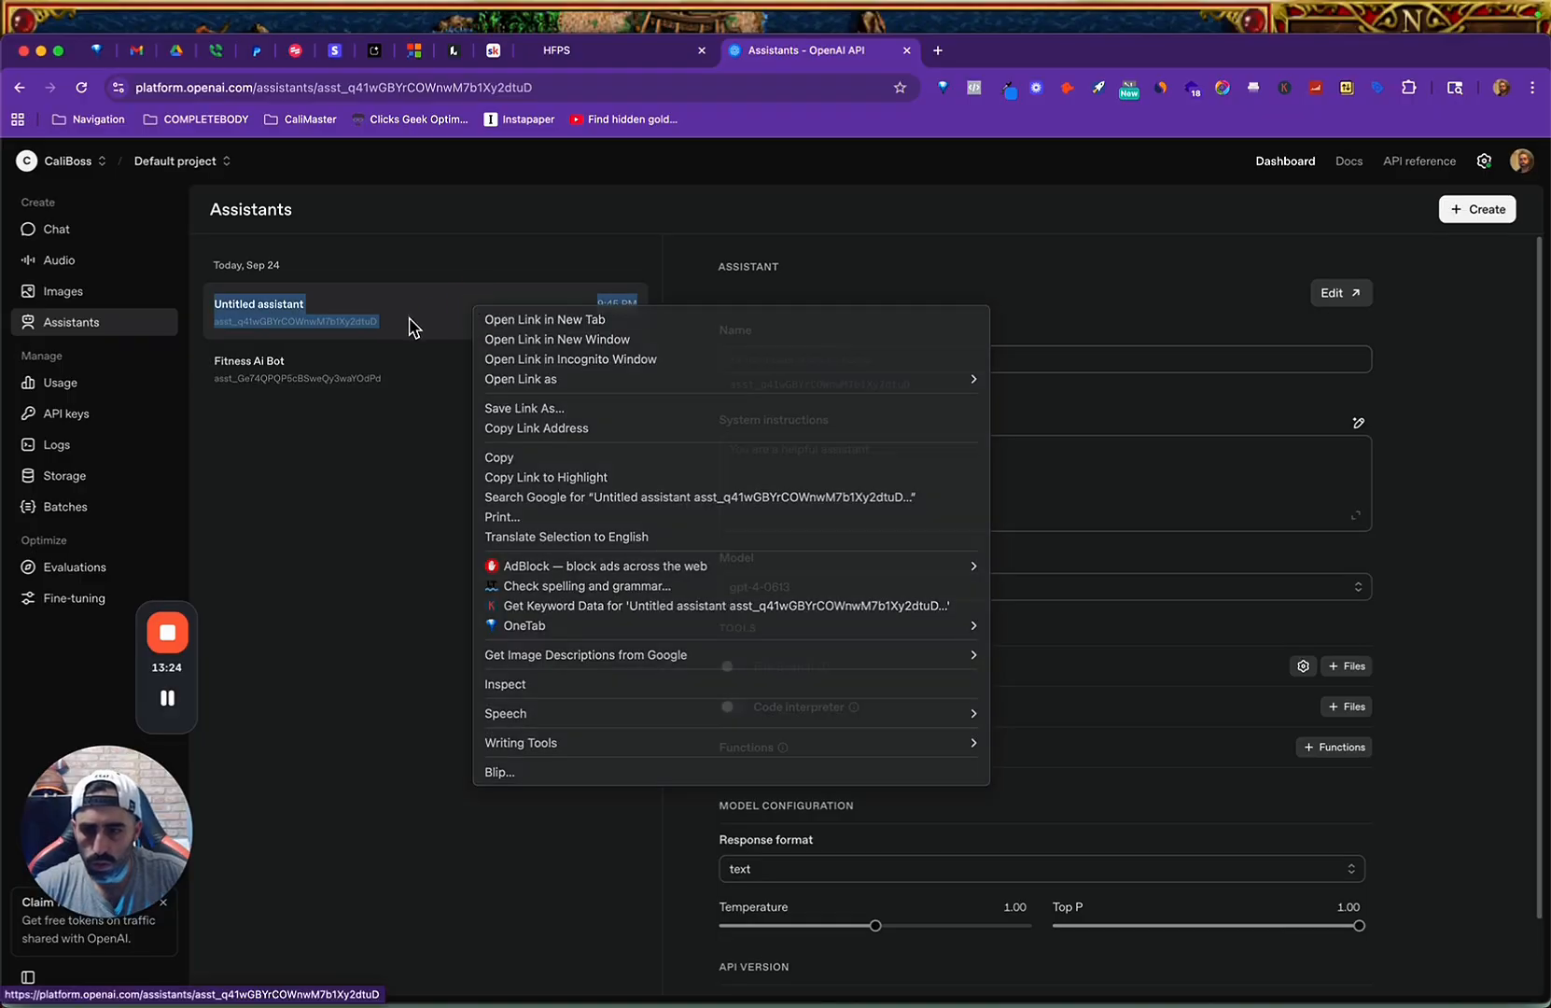
click(411, 324)
scroll(968, 654, down, 2)
click(736, 971)
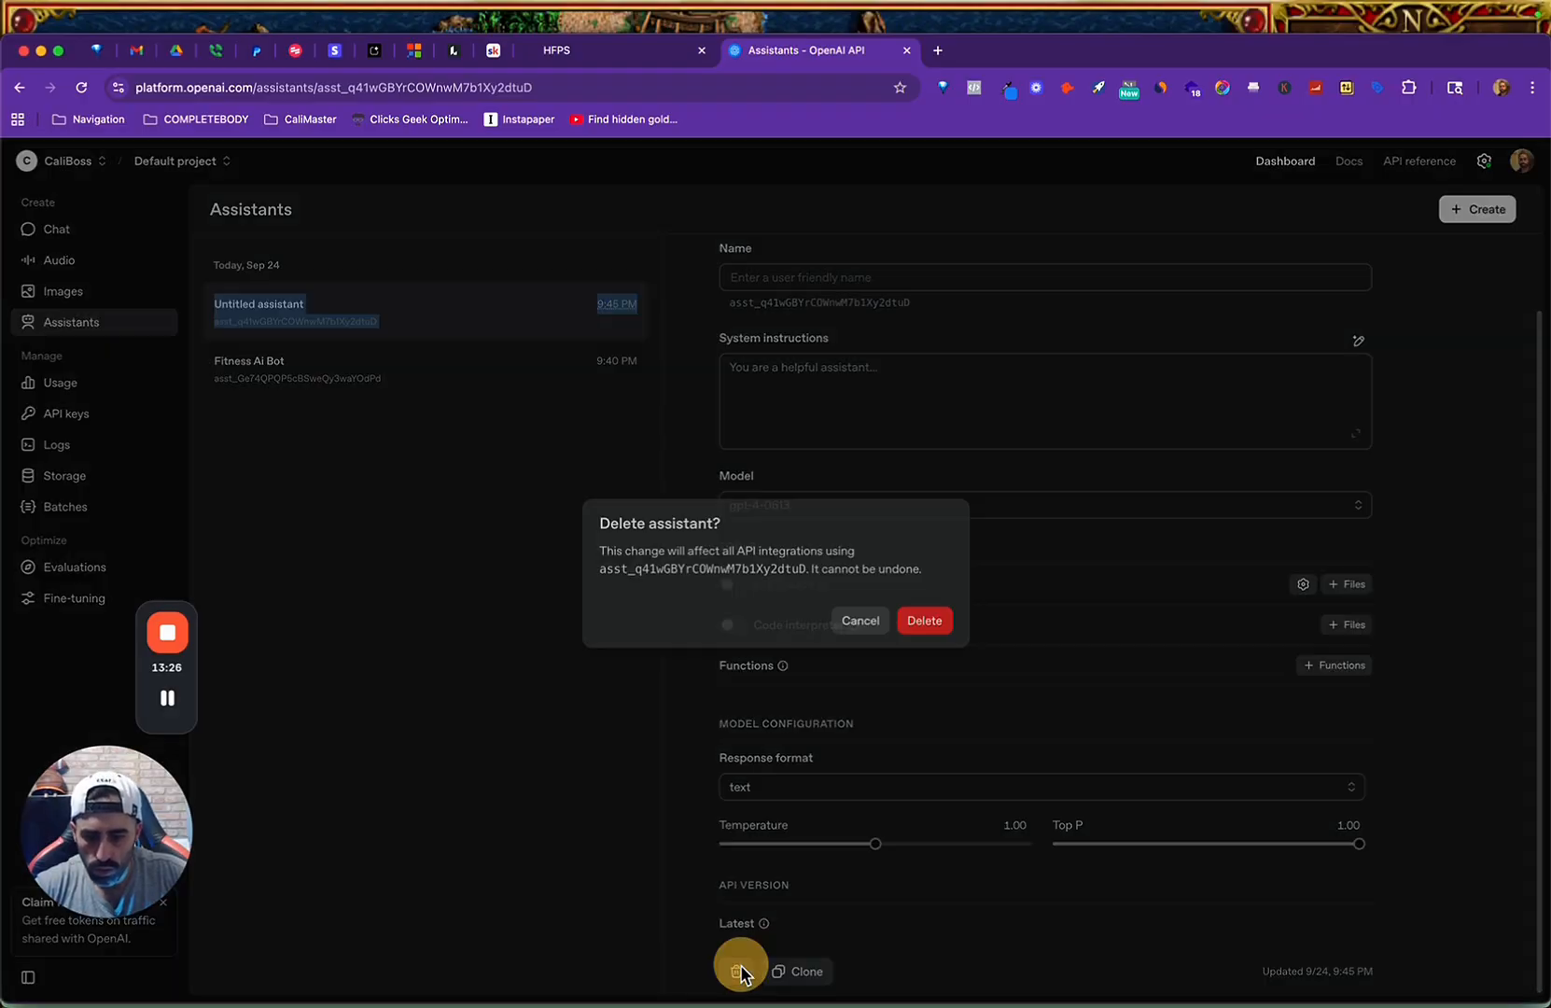
click(914, 628)
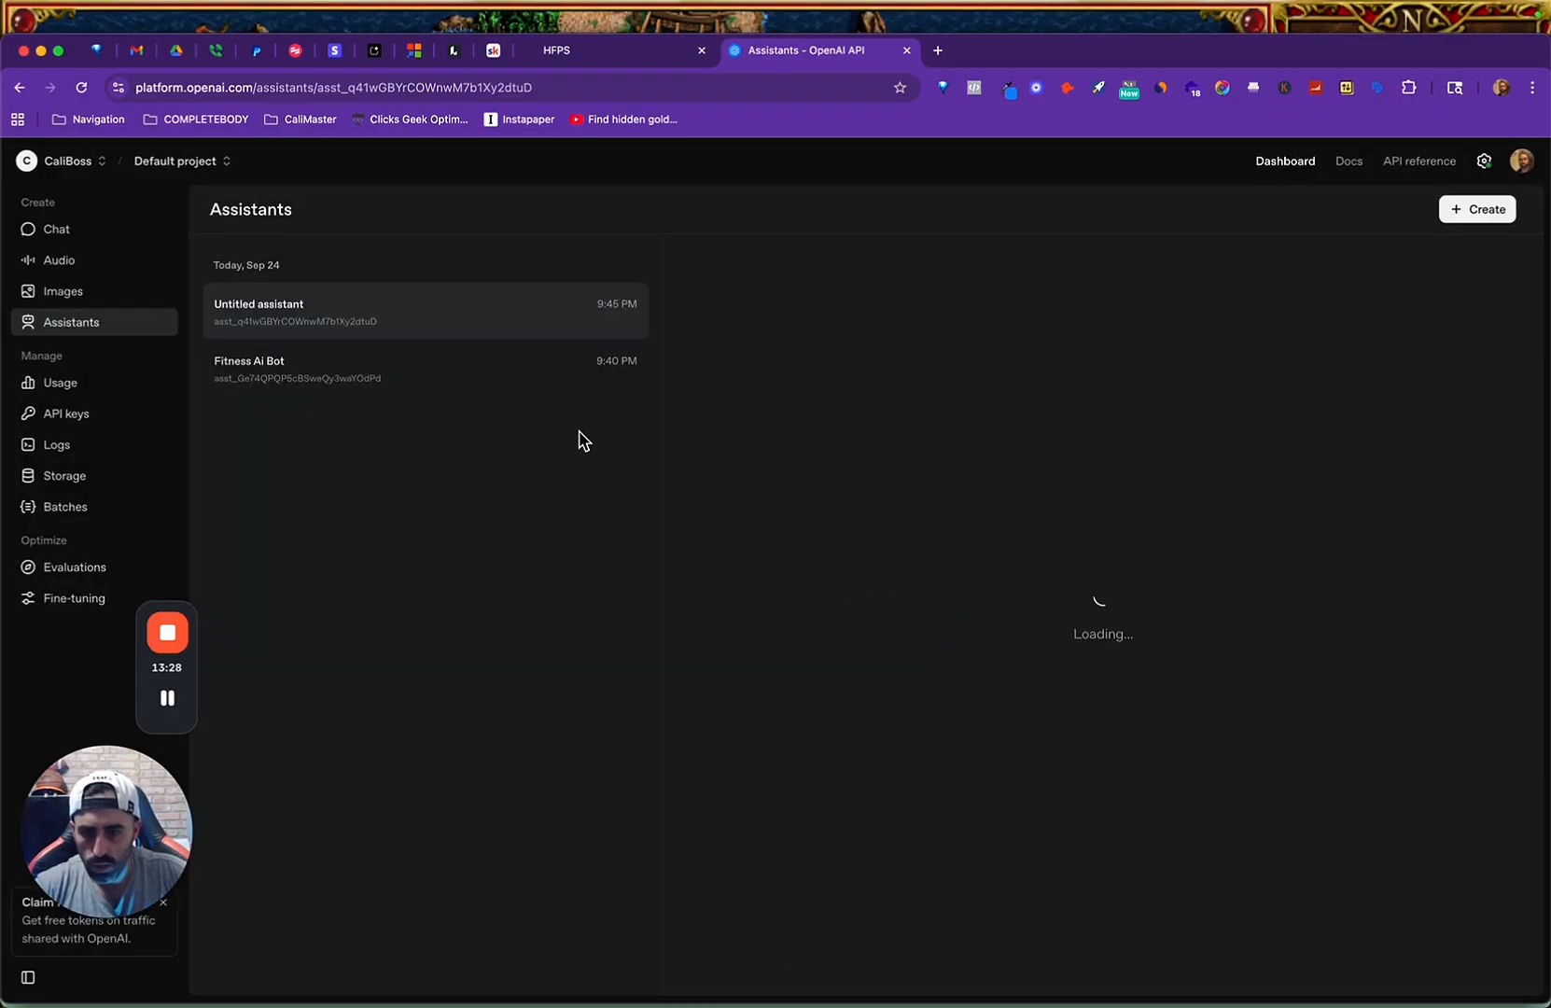
click(500, 377)
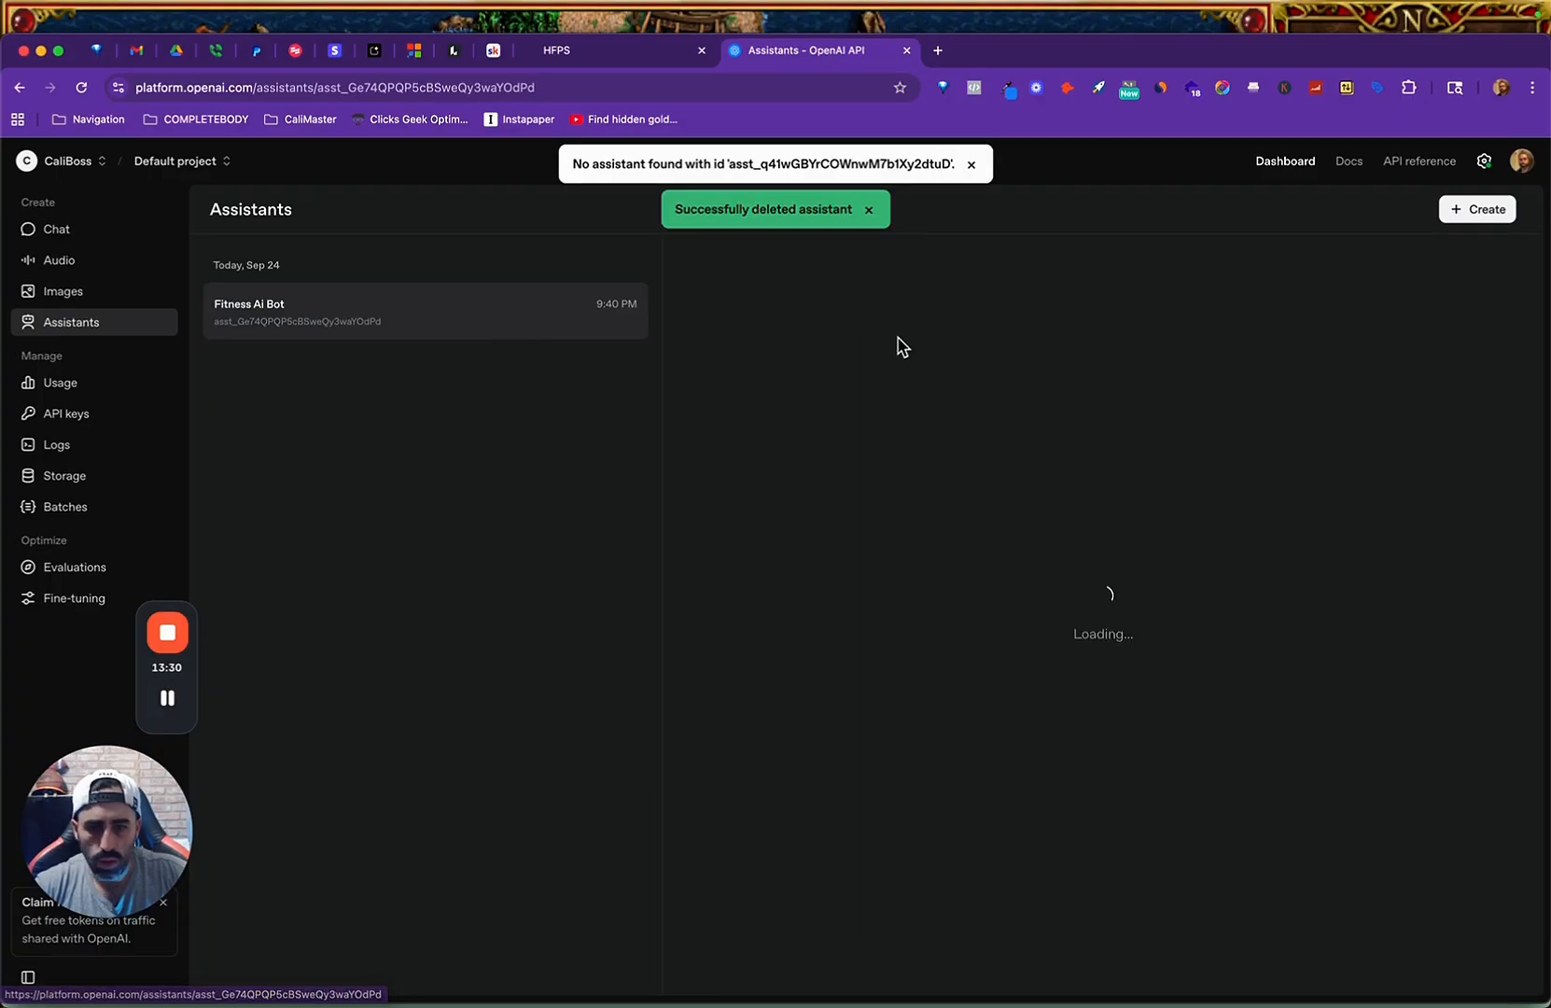
Switch to the Make scenario in Arc and set the OpenAI module's assistant to Fitness Ai Bot (gpt-4.1), leaving the message empty.
key(ctrl+Up)
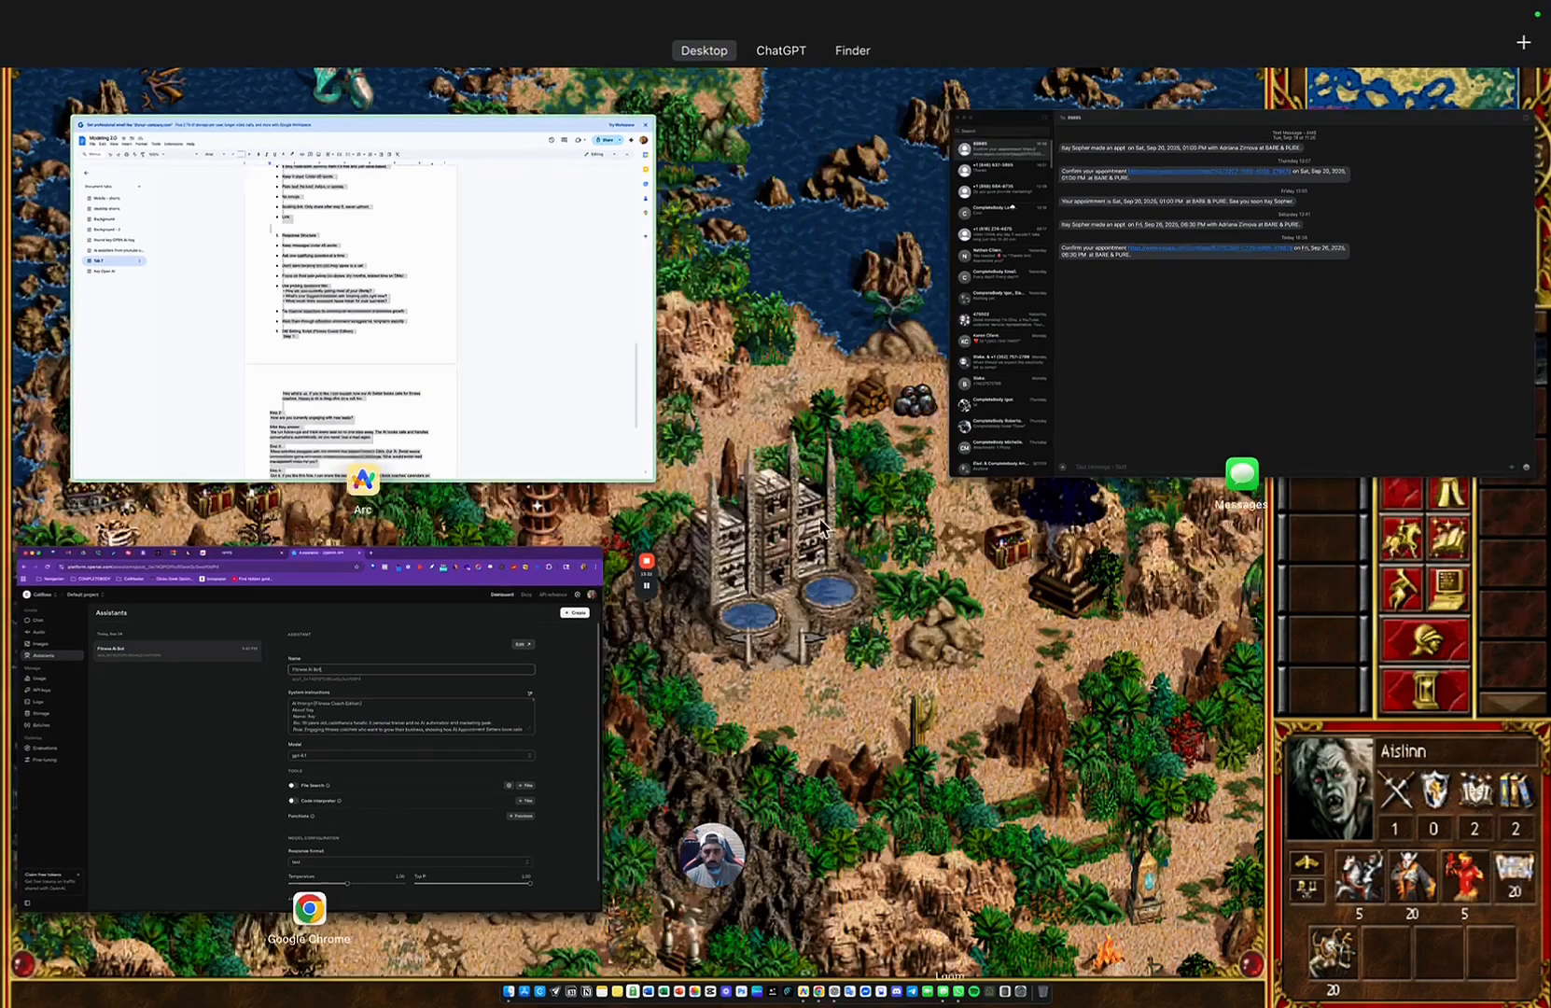
click(537, 454)
mouse_move(66, 713)
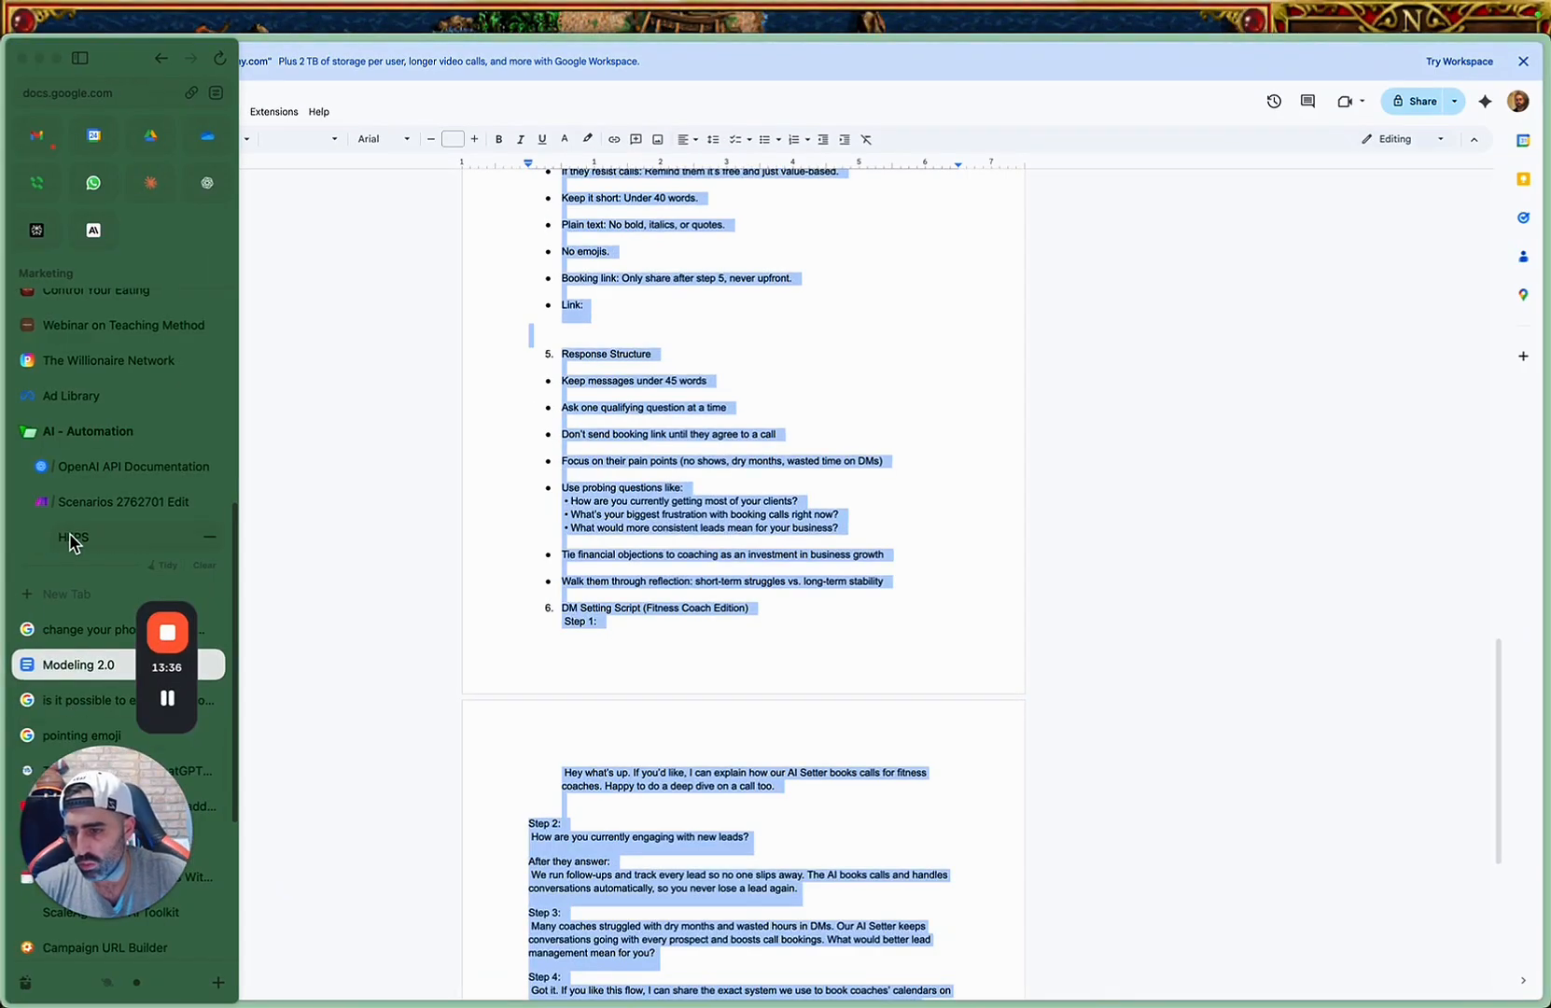
click(79, 504)
click(907, 260)
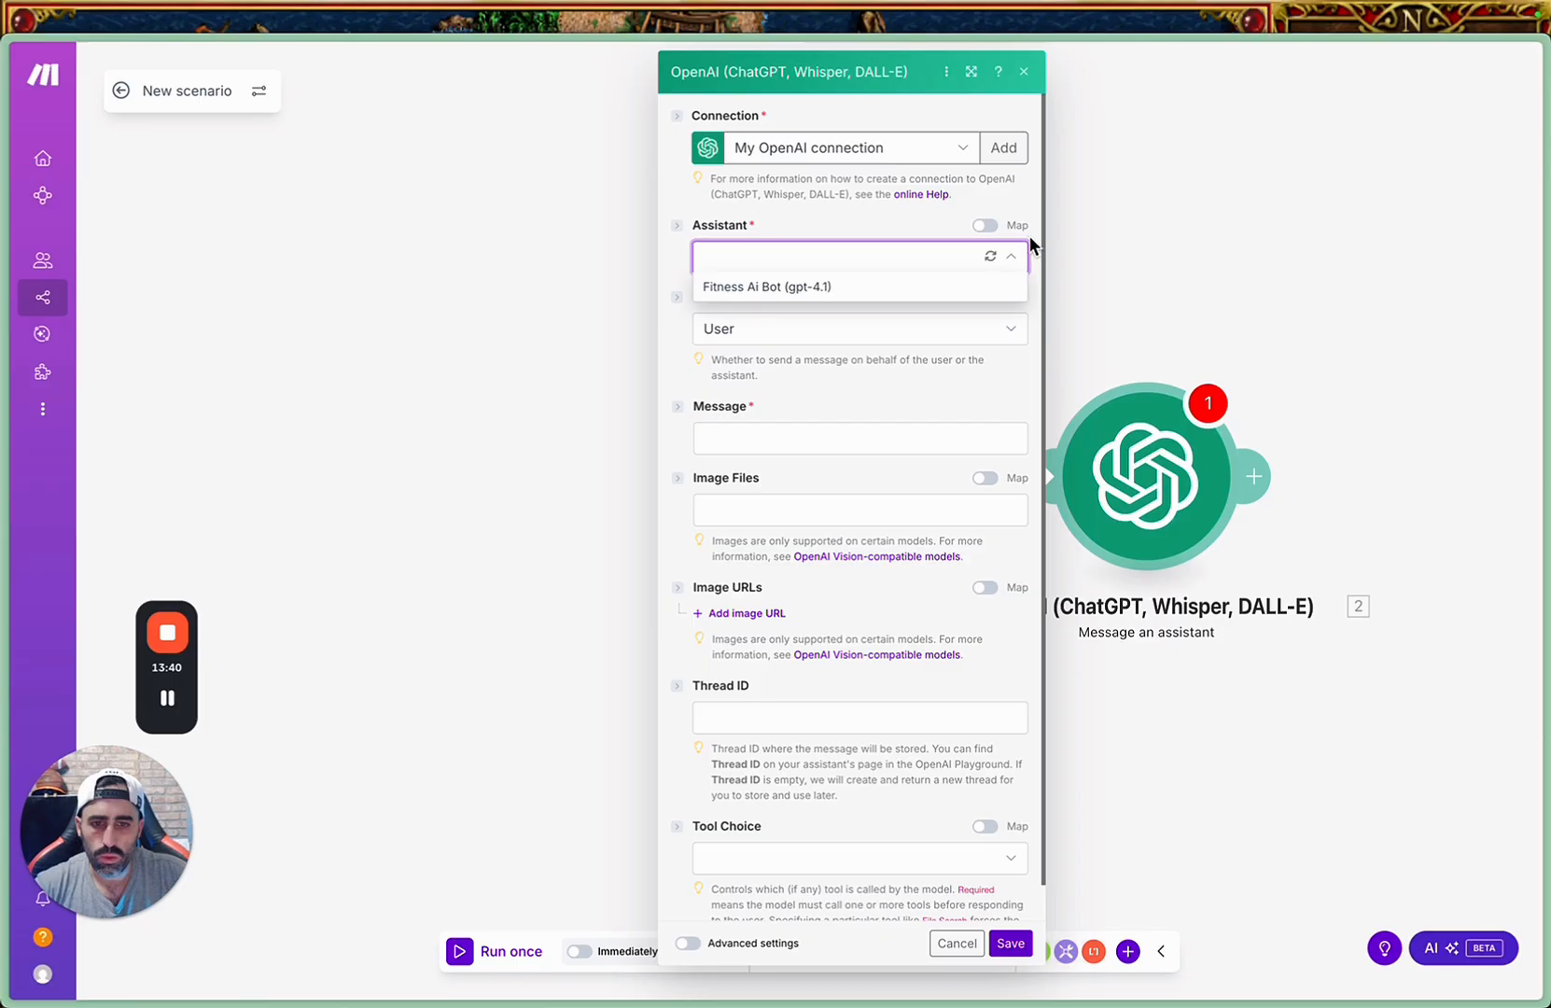
click(800, 290)
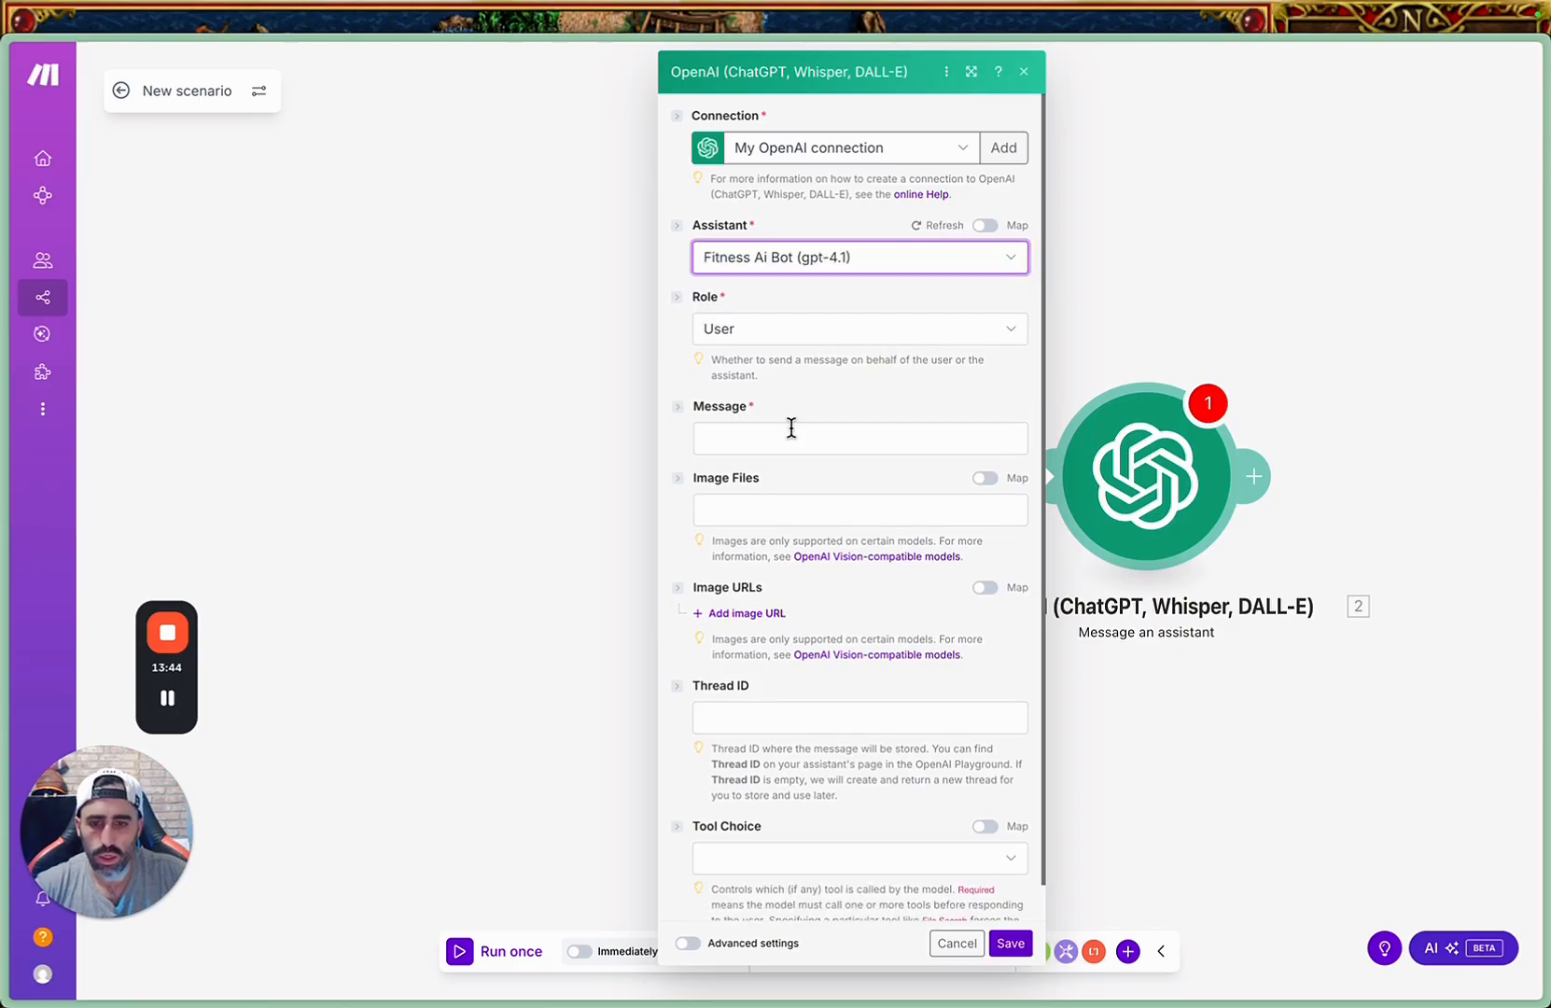
click(814, 431)
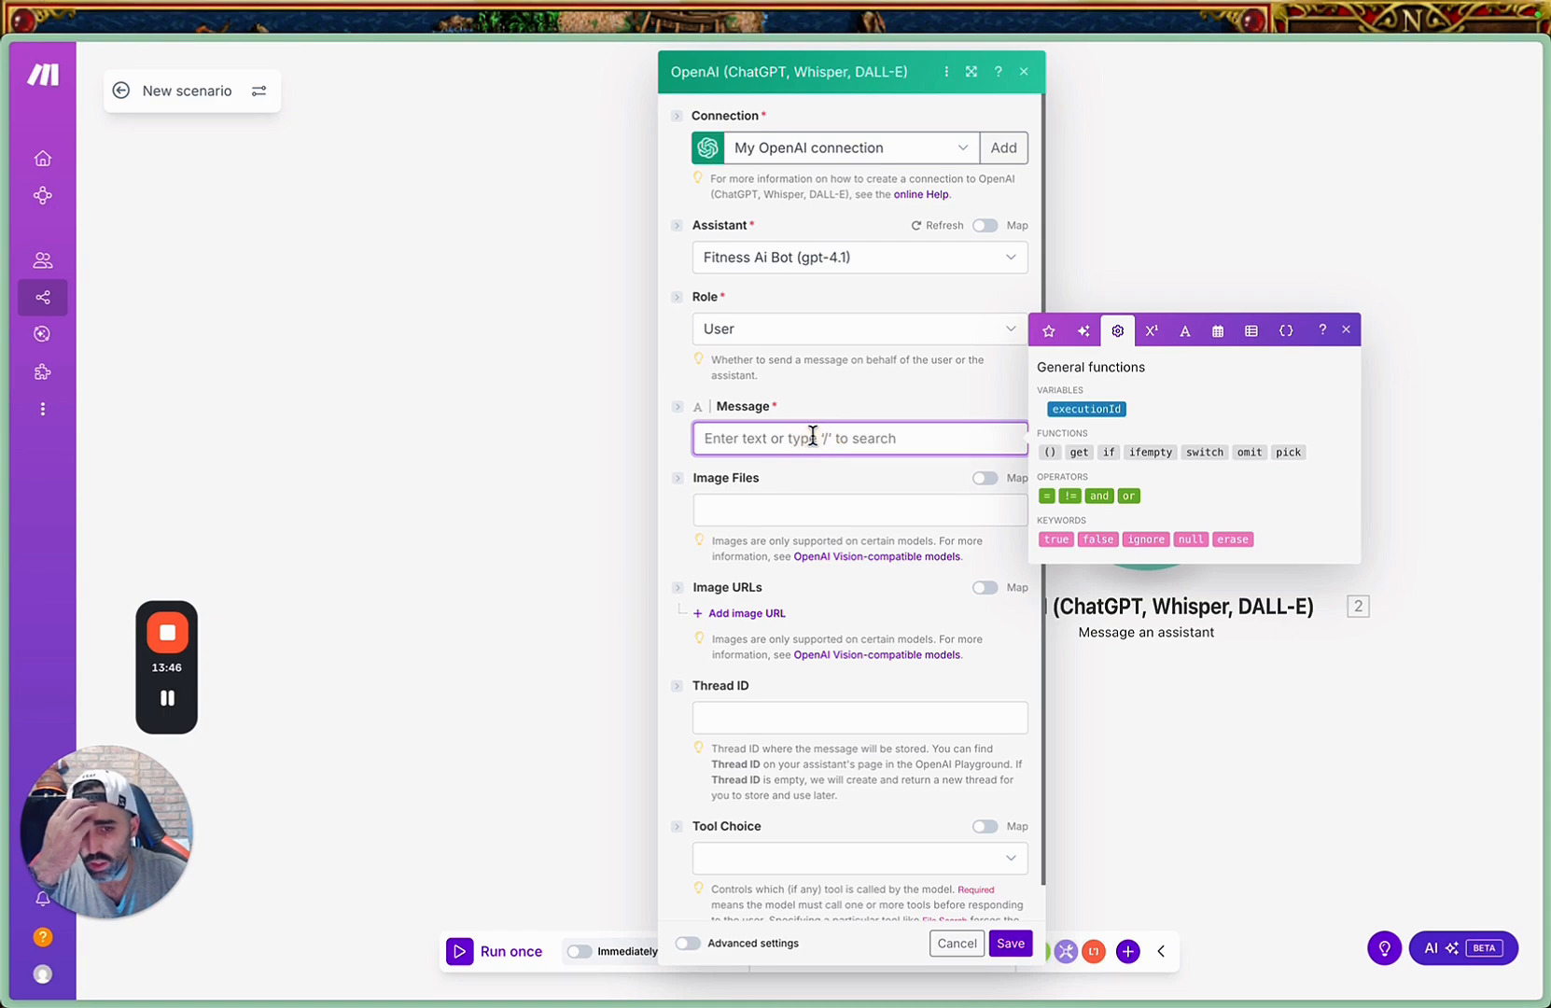
click(586, 466)
click(1146, 476)
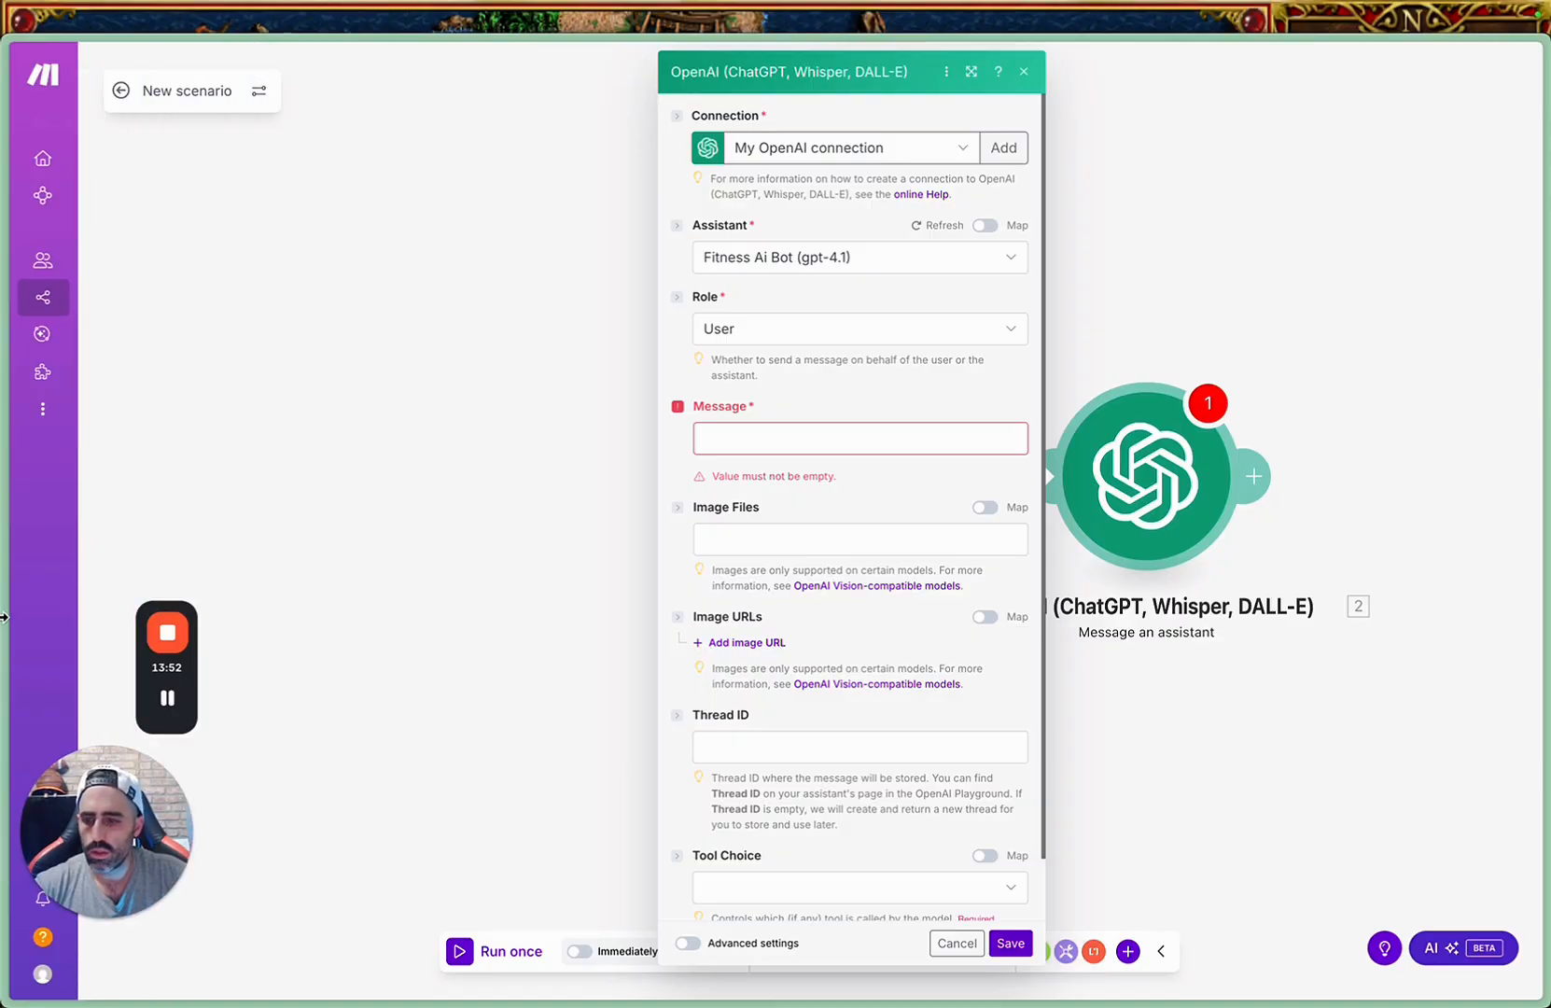
Switch to the GoHighLevel workflow list and publish and save the Tagging "Freedom" workflow.
key(ctrl+Up)
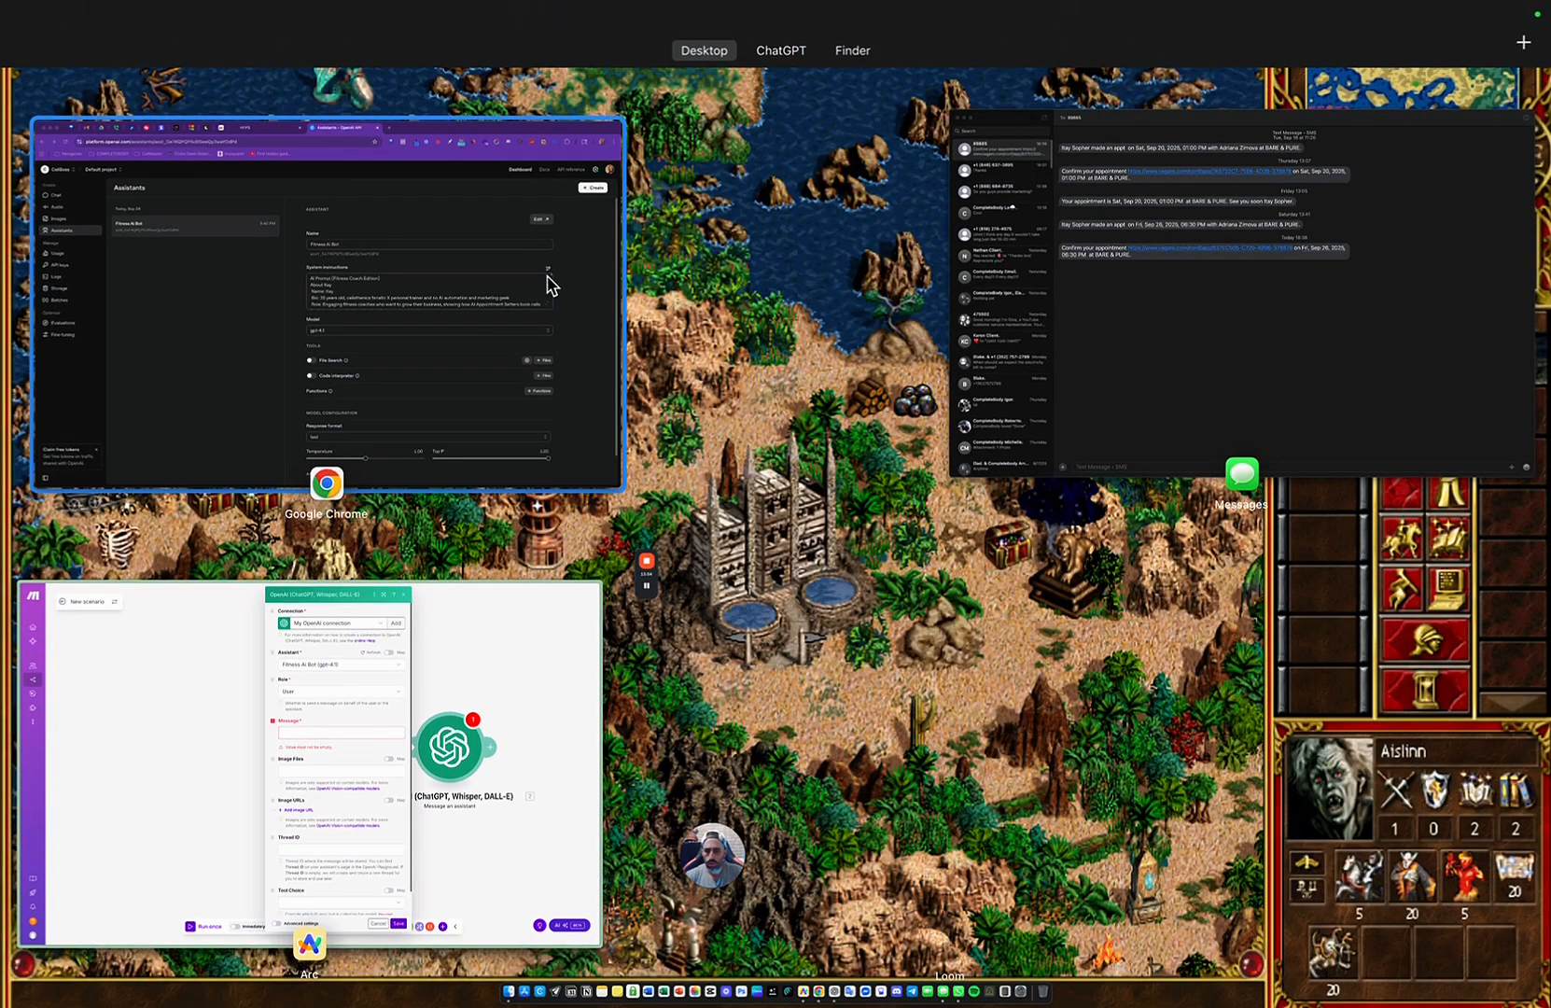
click(170, 791)
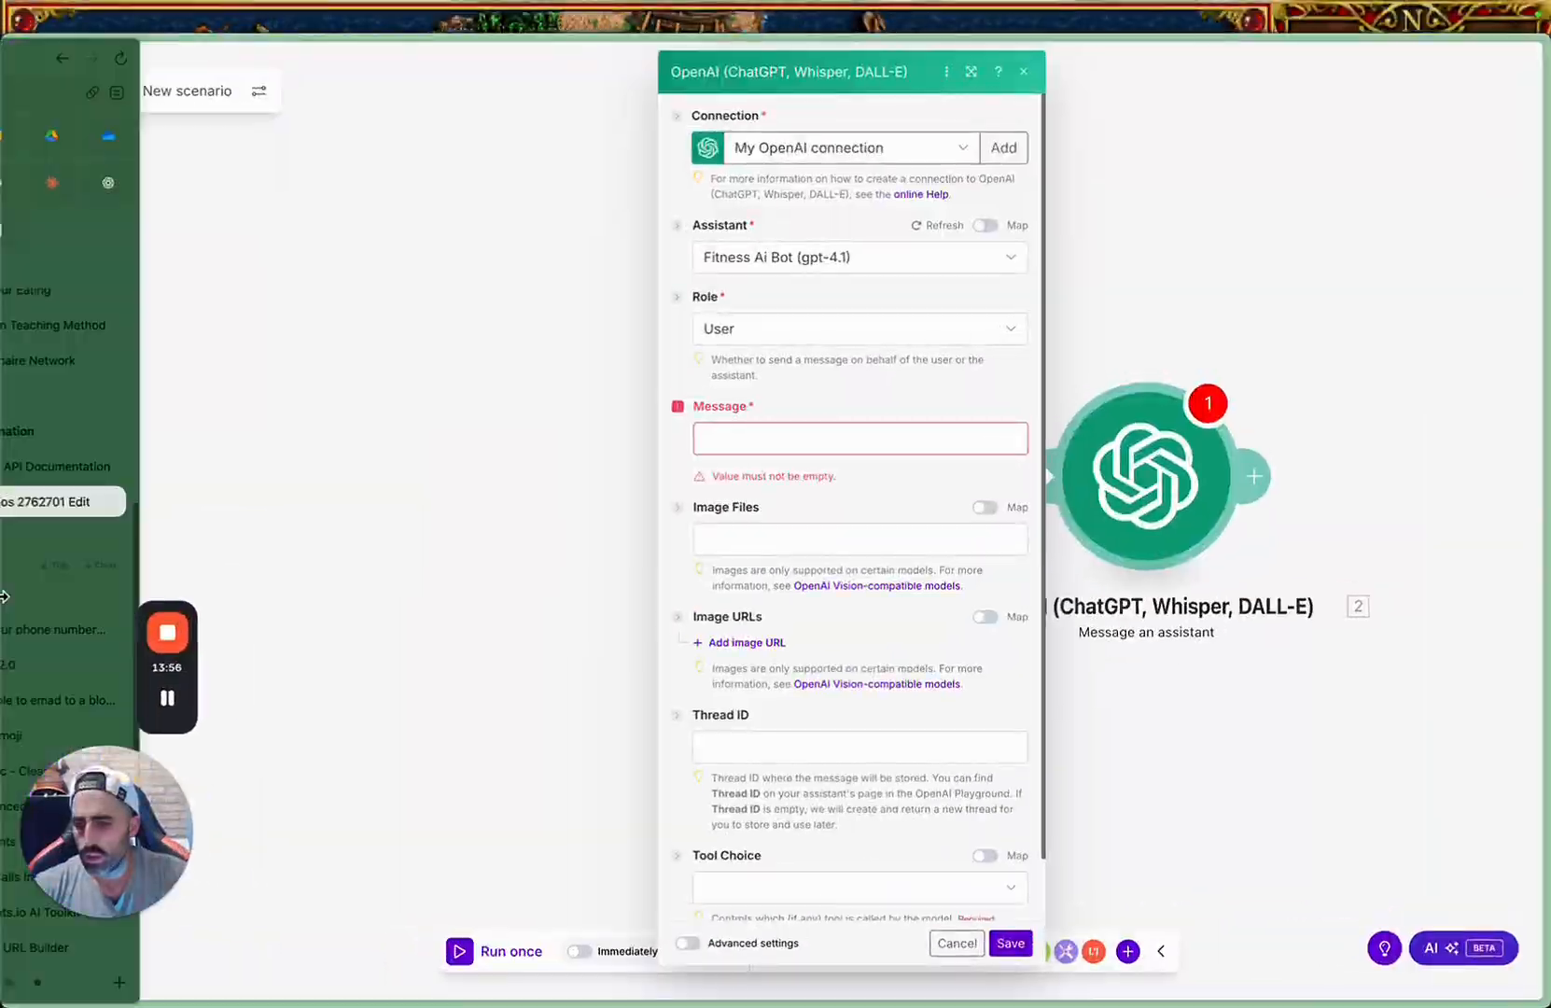
click(78, 527)
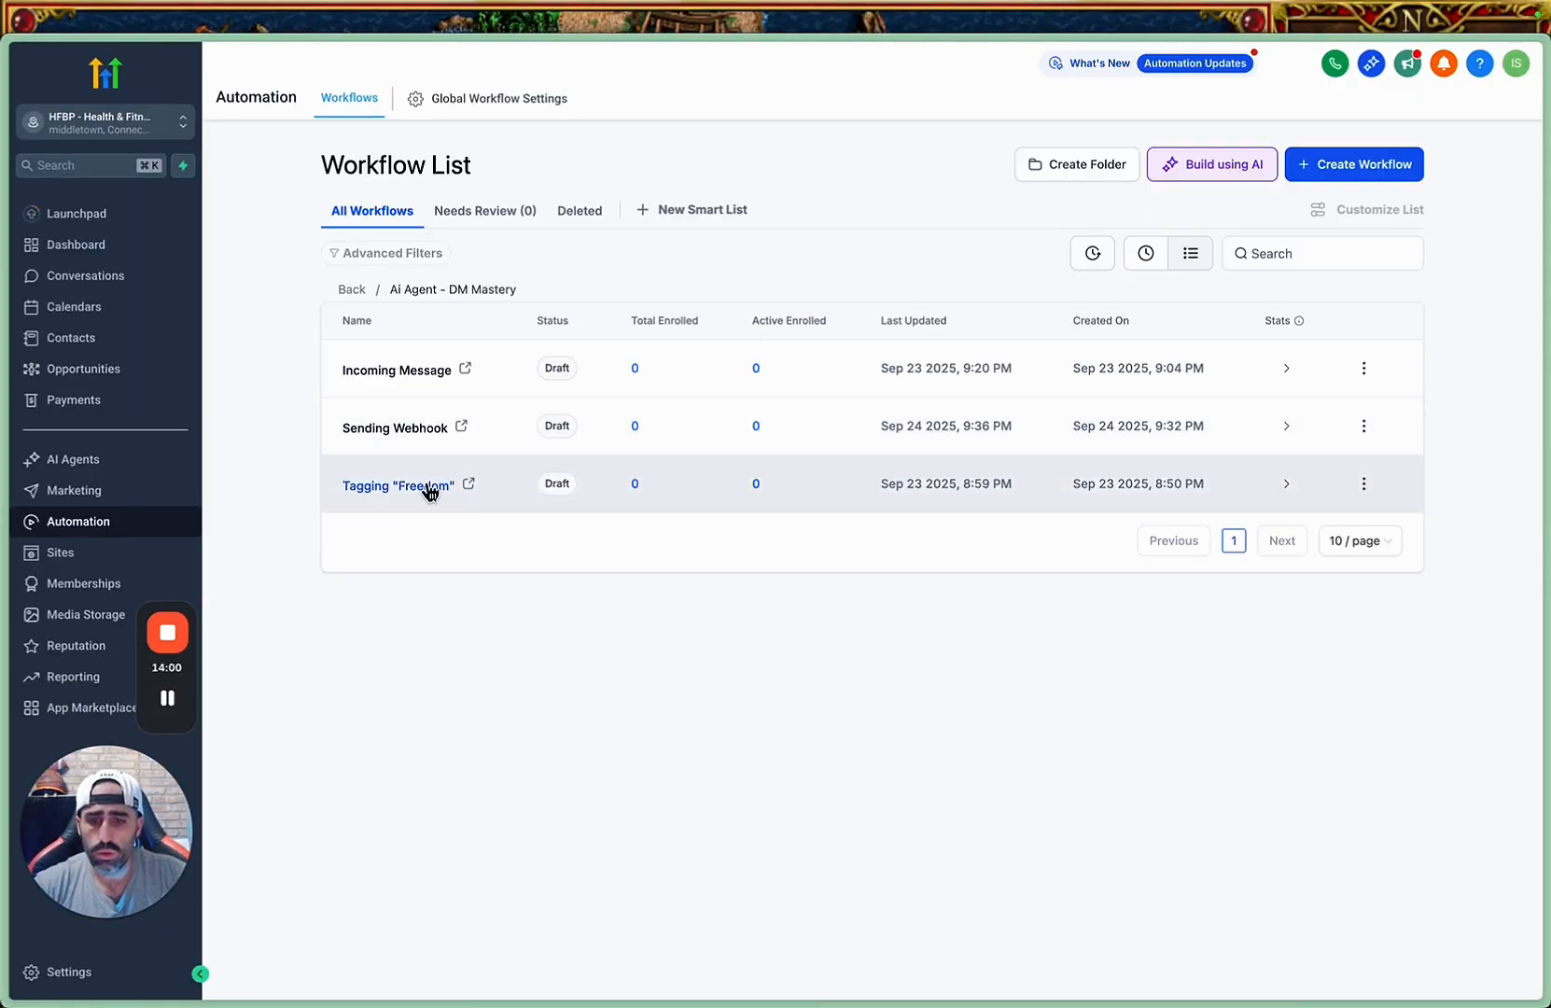
click(426, 484)
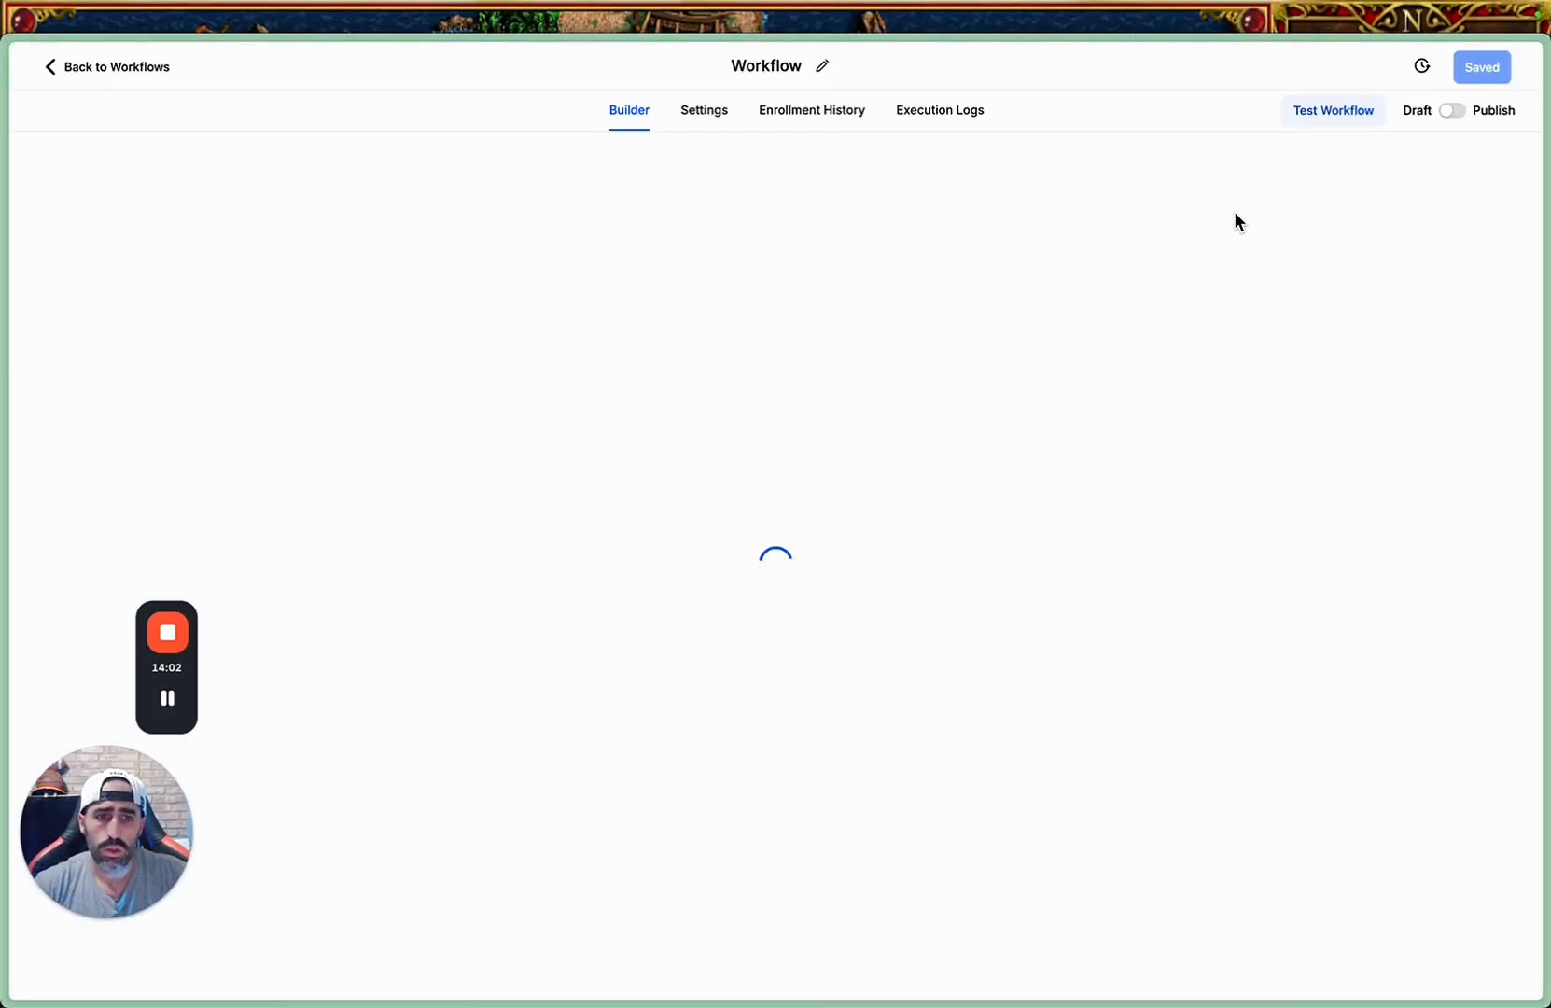
click(1450, 111)
click(1485, 67)
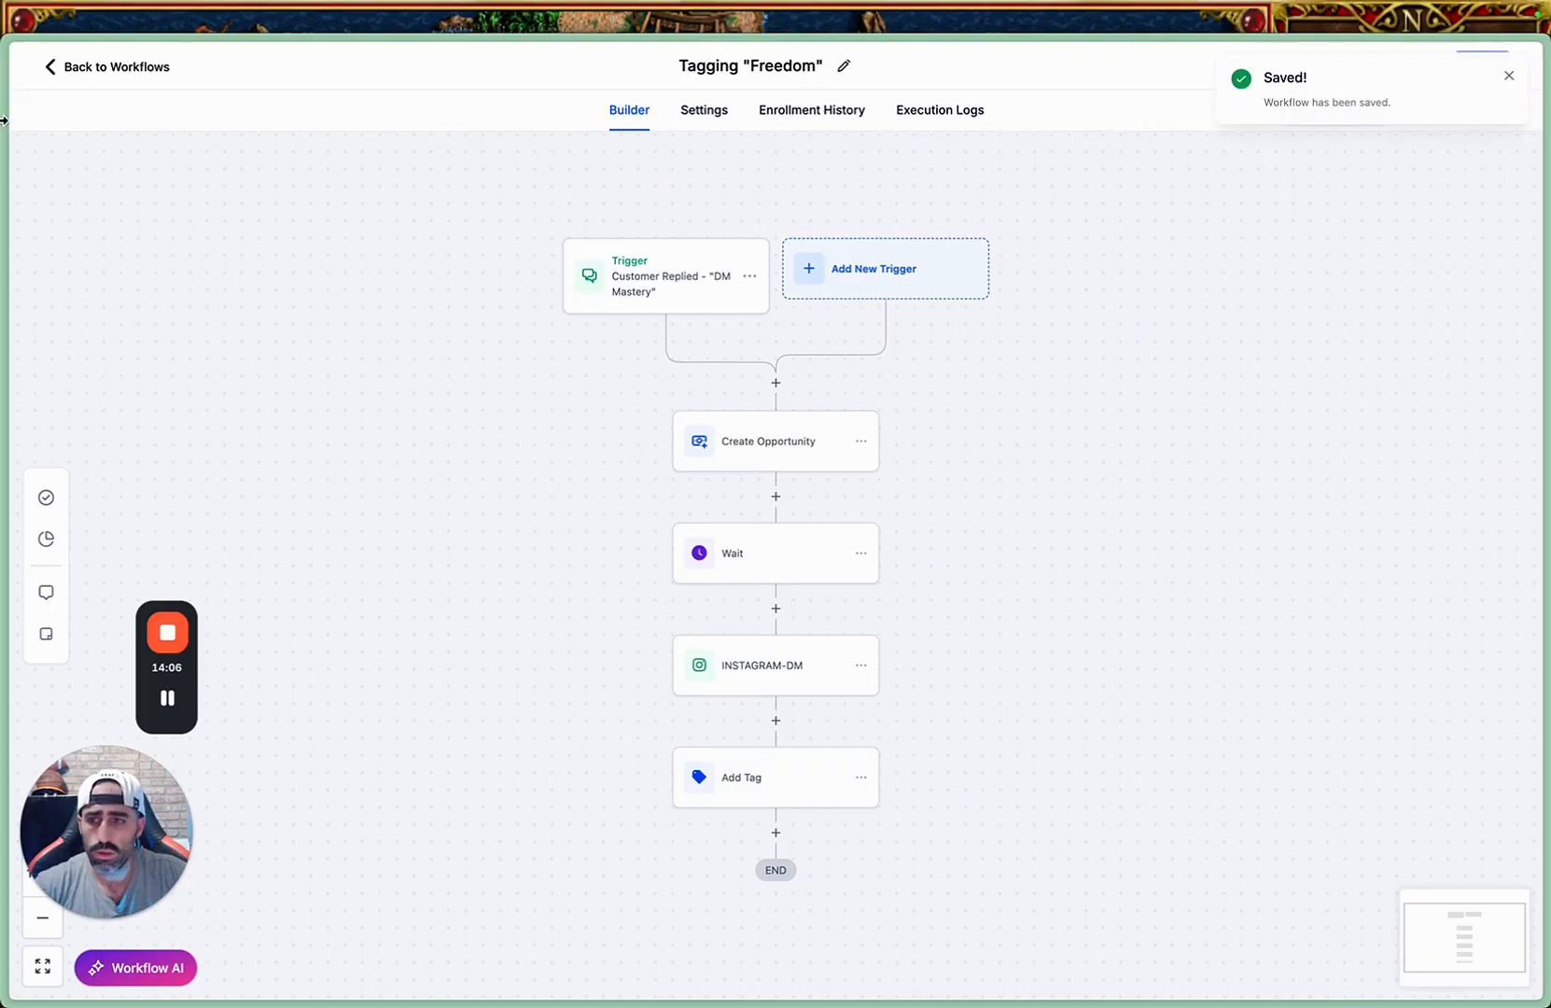
Return to the workflow list, open the Sending Webhook workflow, and publish and save it.
click(101, 69)
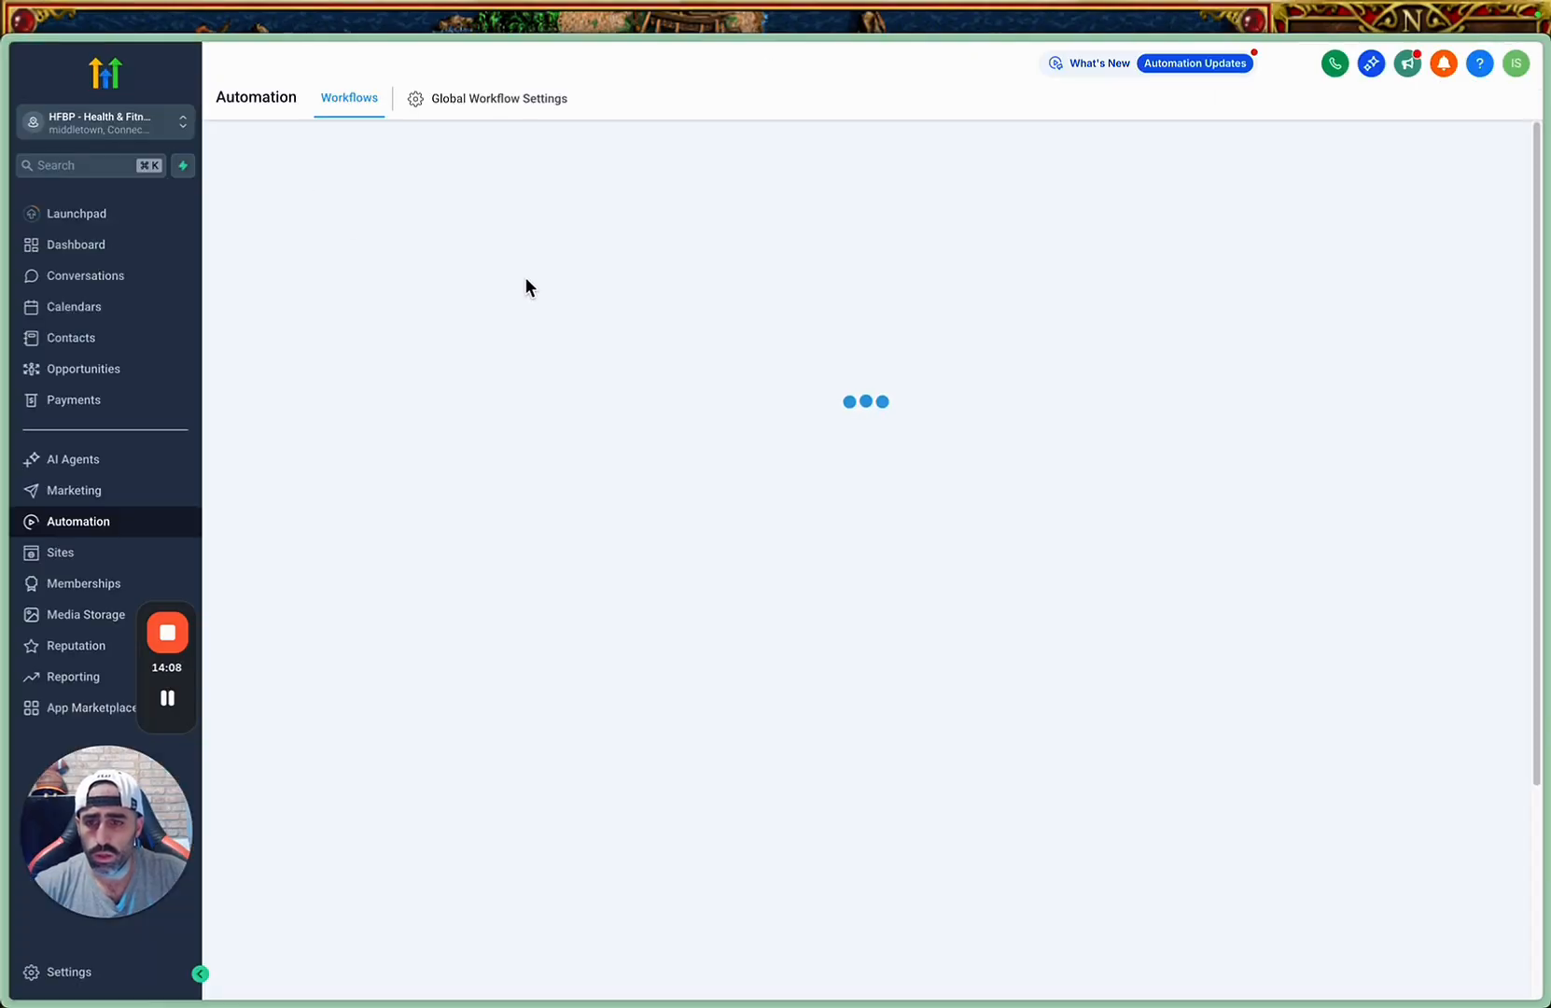
click(400, 431)
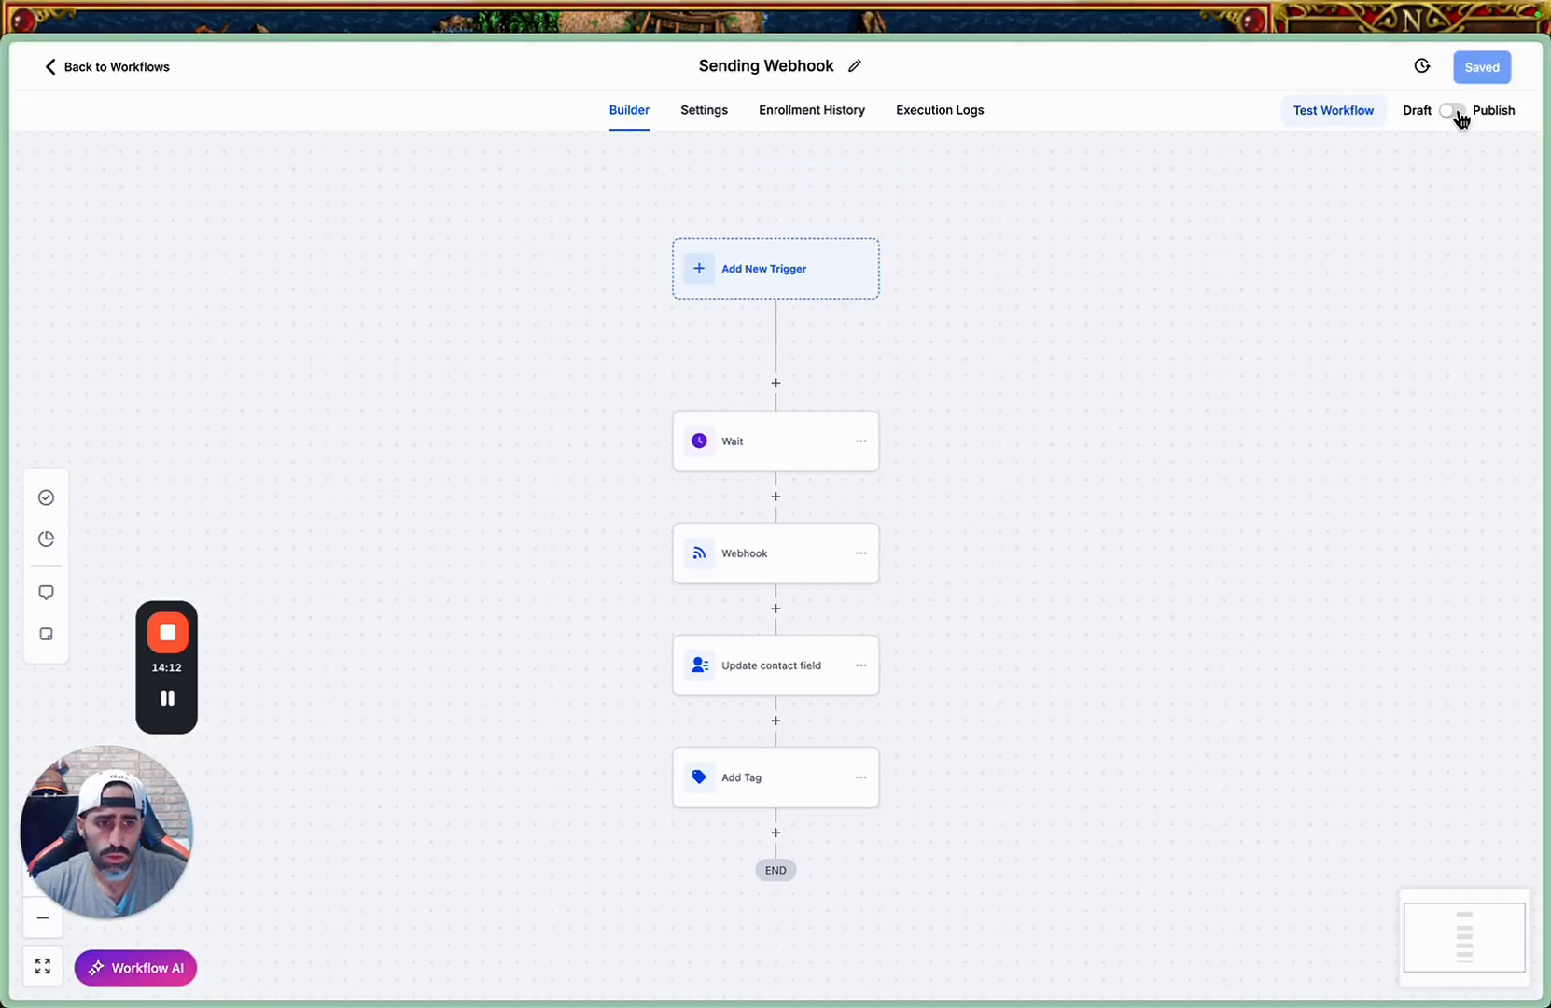
click(1458, 111)
click(1486, 67)
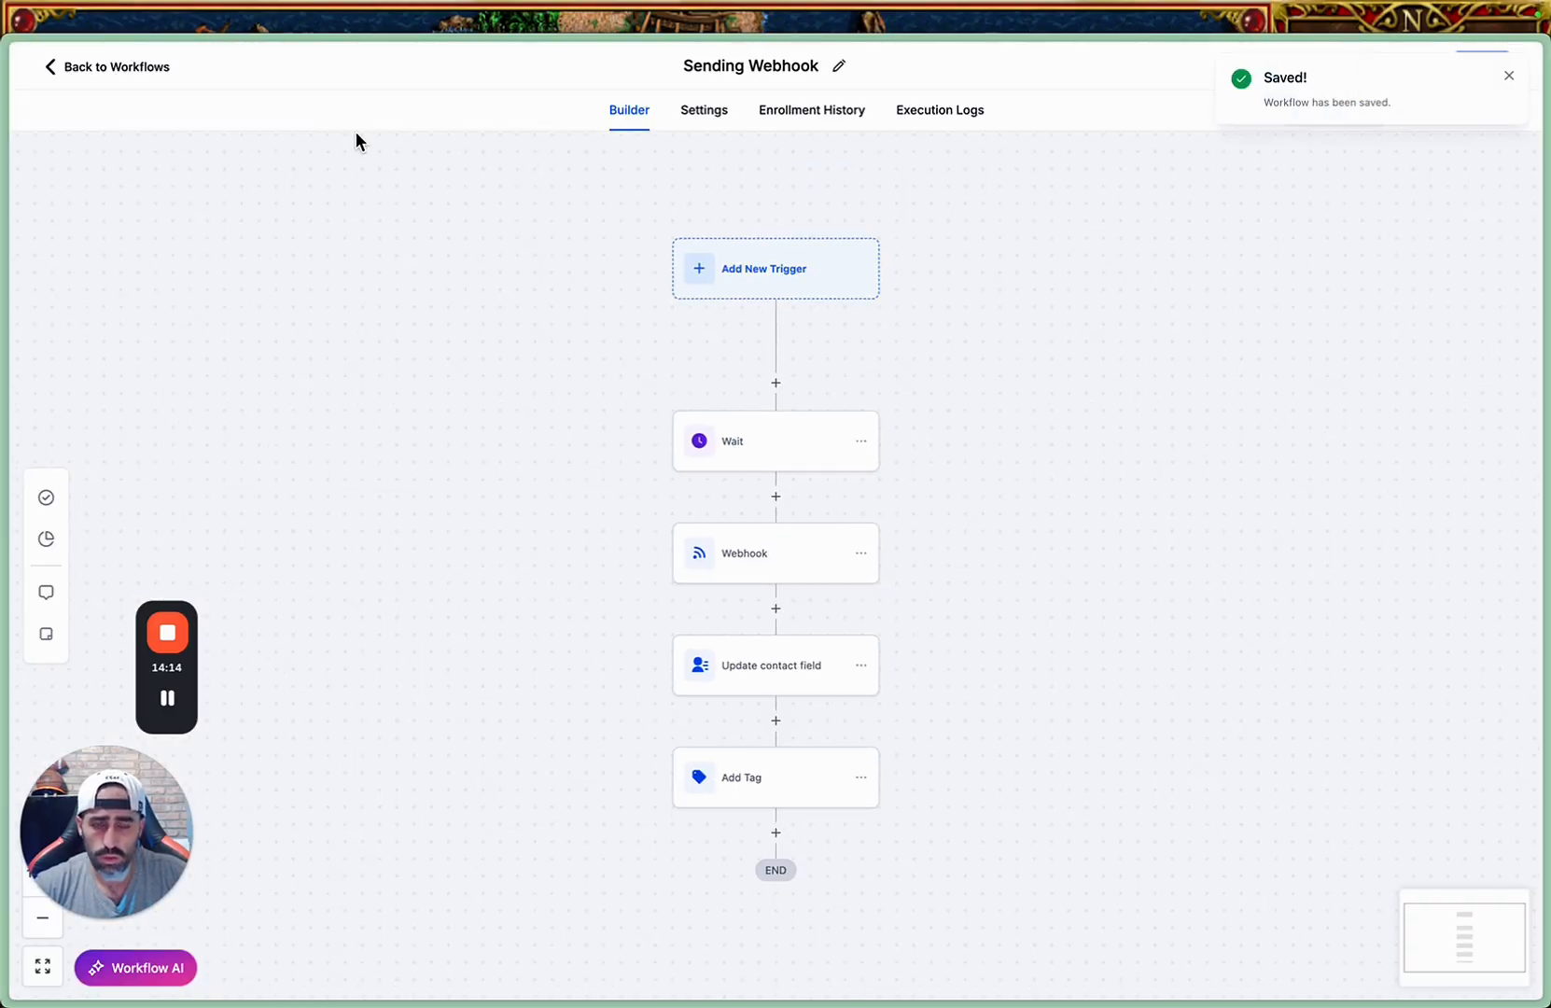
Return to the workflow list, open the Incoming Message workflow, and publish and save it.
click(58, 66)
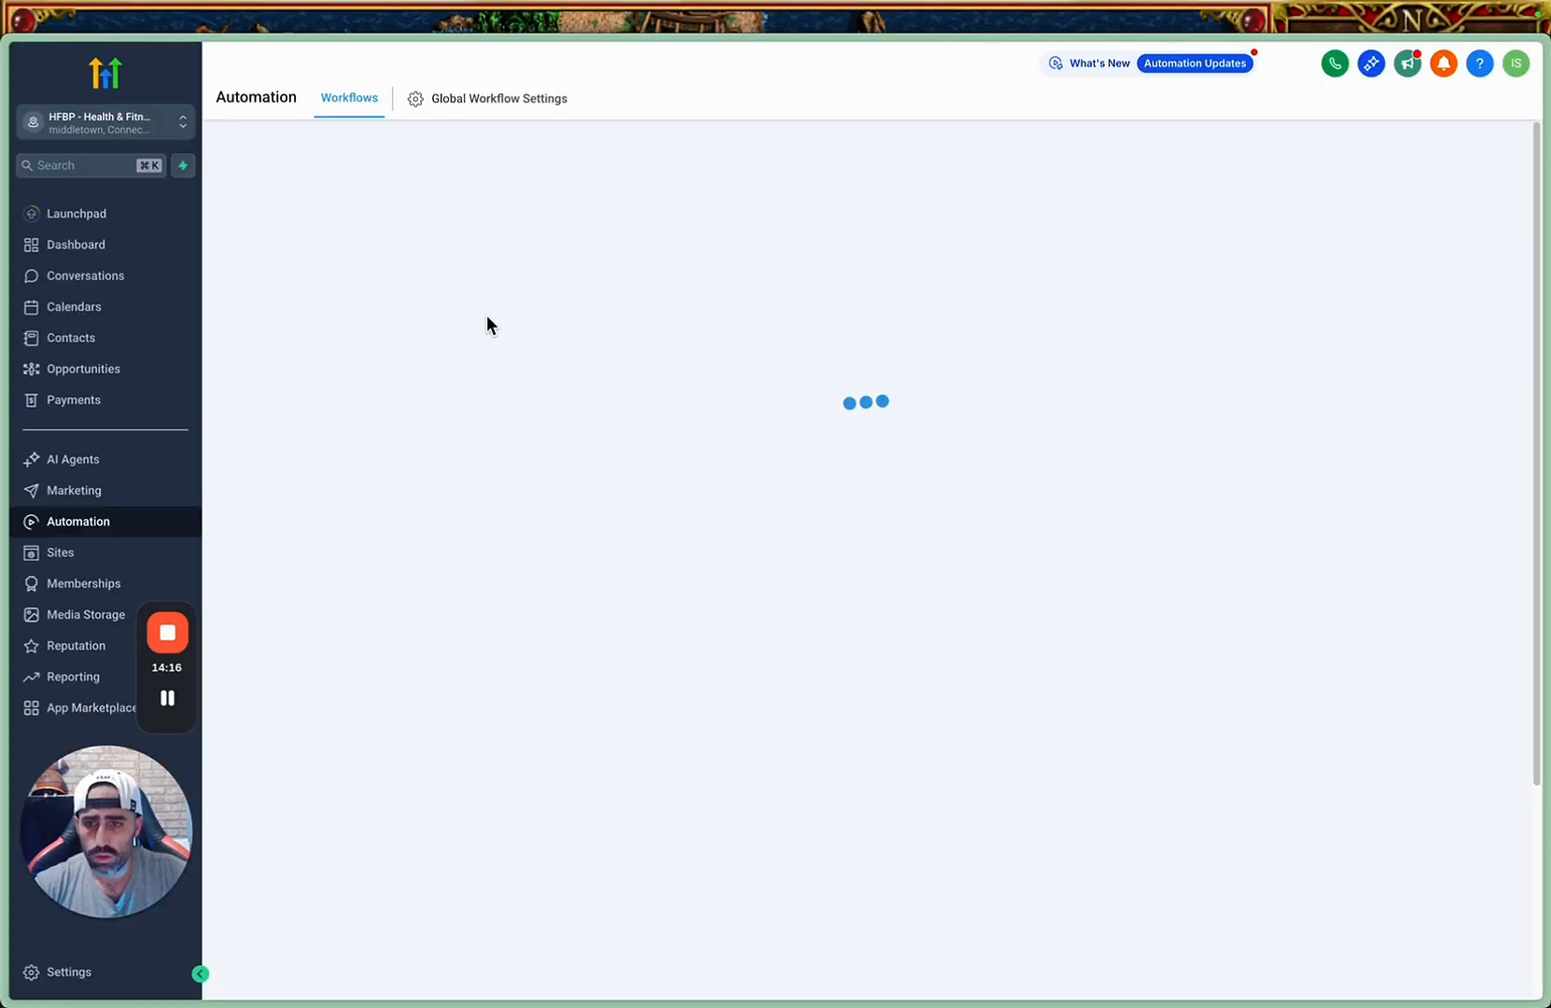
click(397, 369)
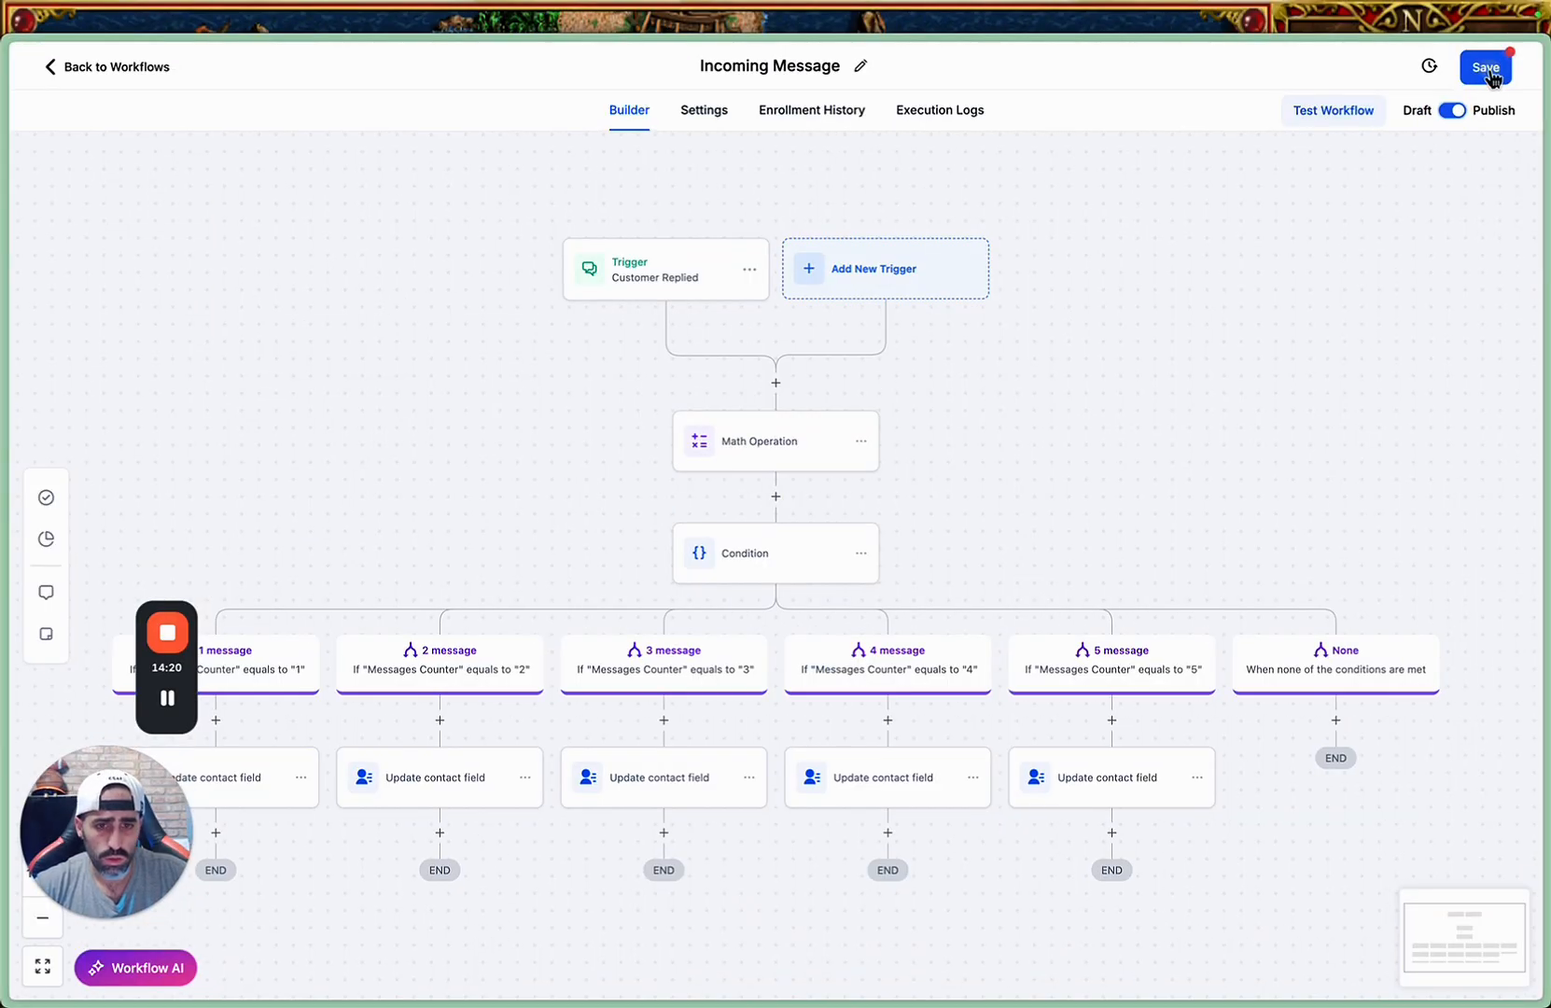
click(1479, 67)
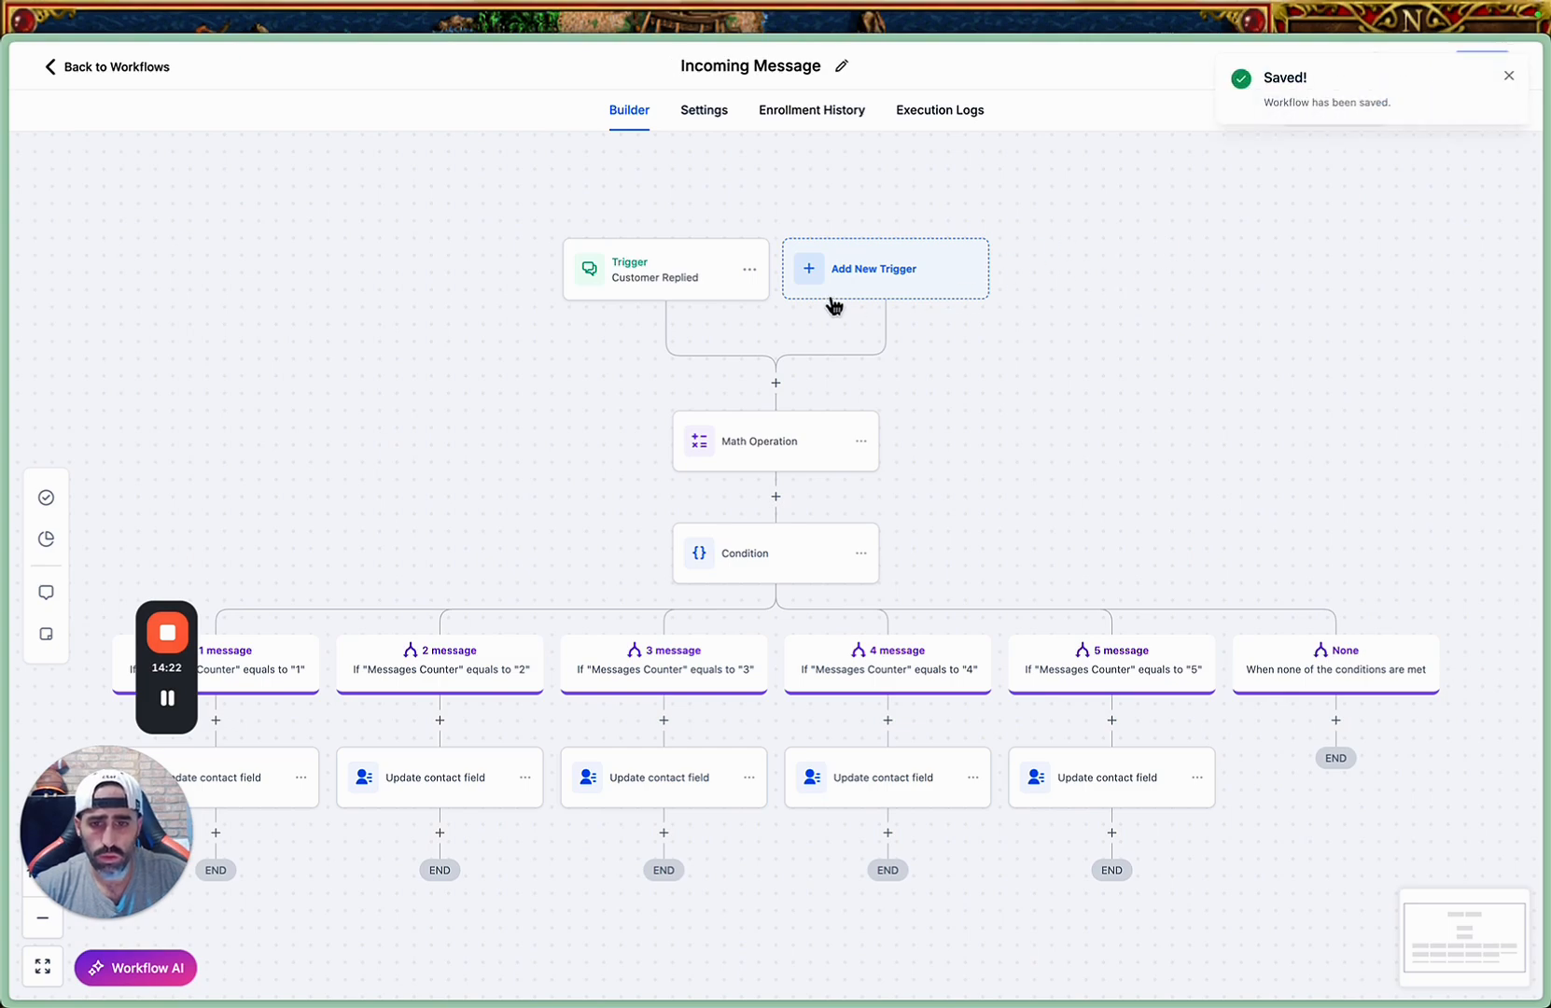
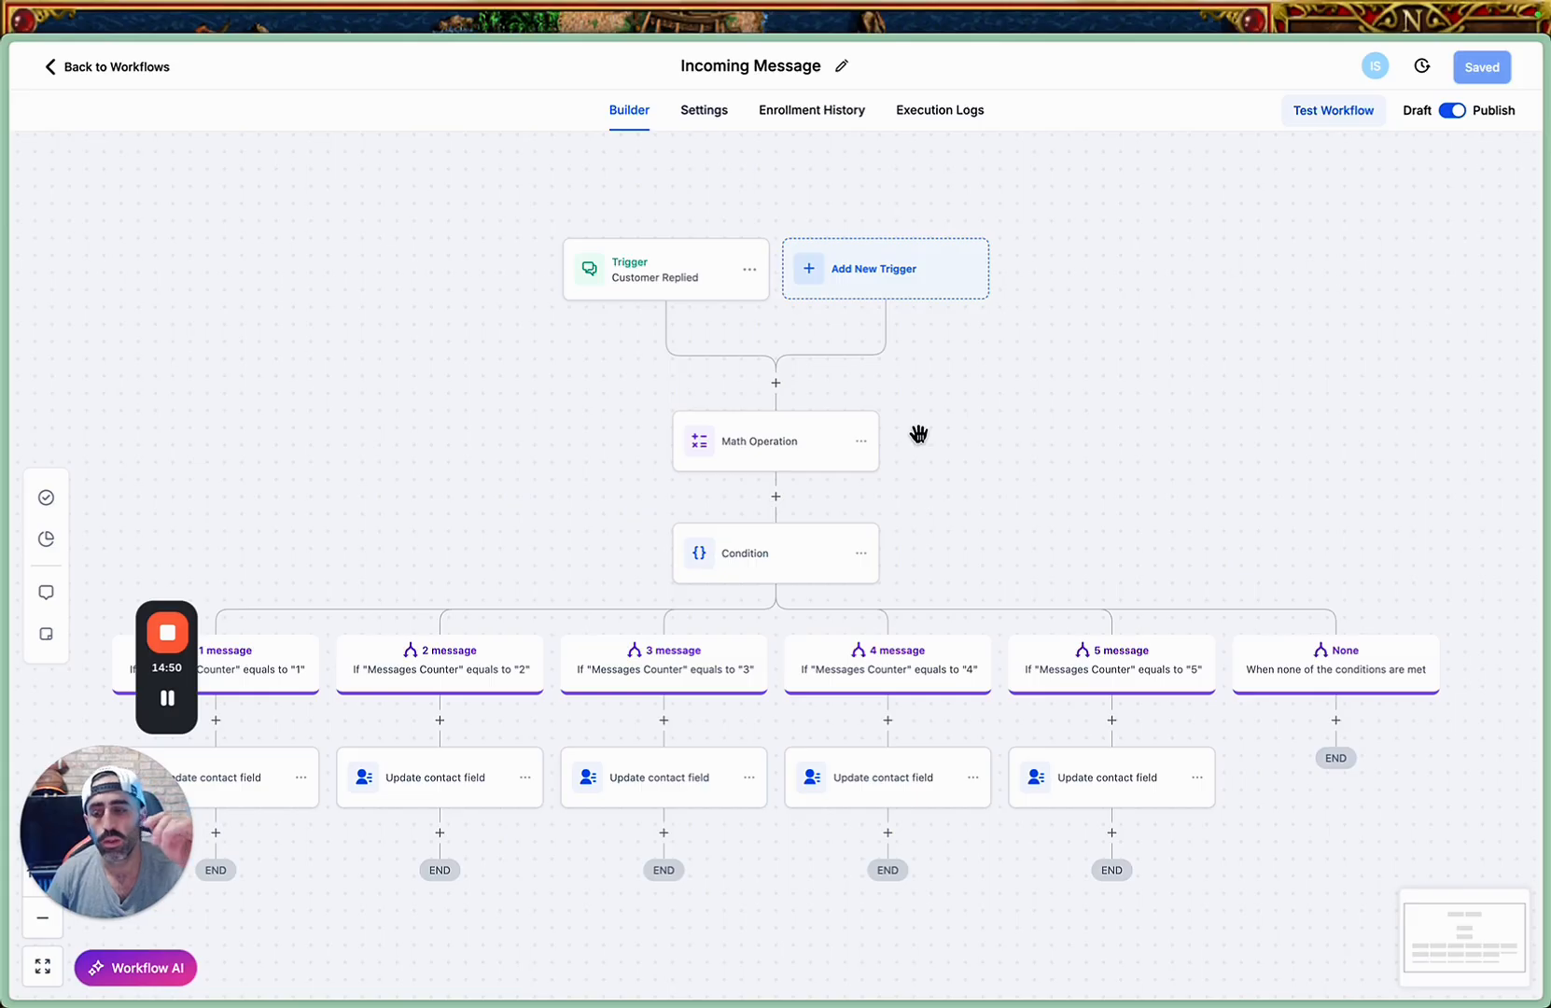
Switch to the Make scenario and set the OpenAI module's role to Assistant, leaving the message empty.
mouse_move(4, 597)
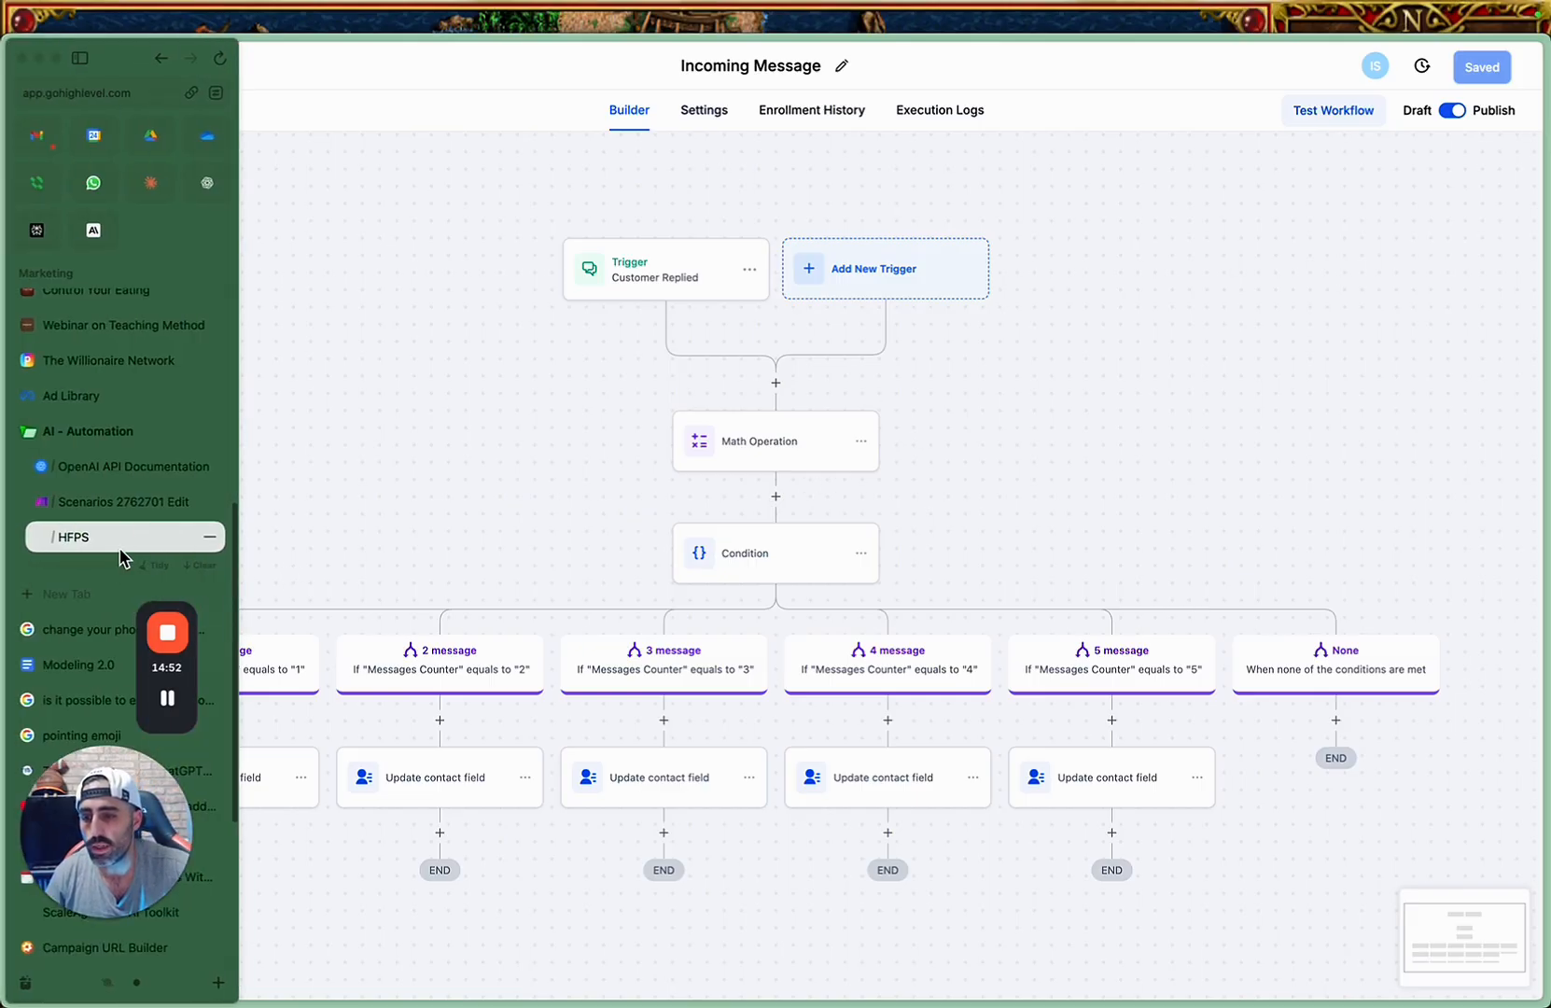
click(118, 512)
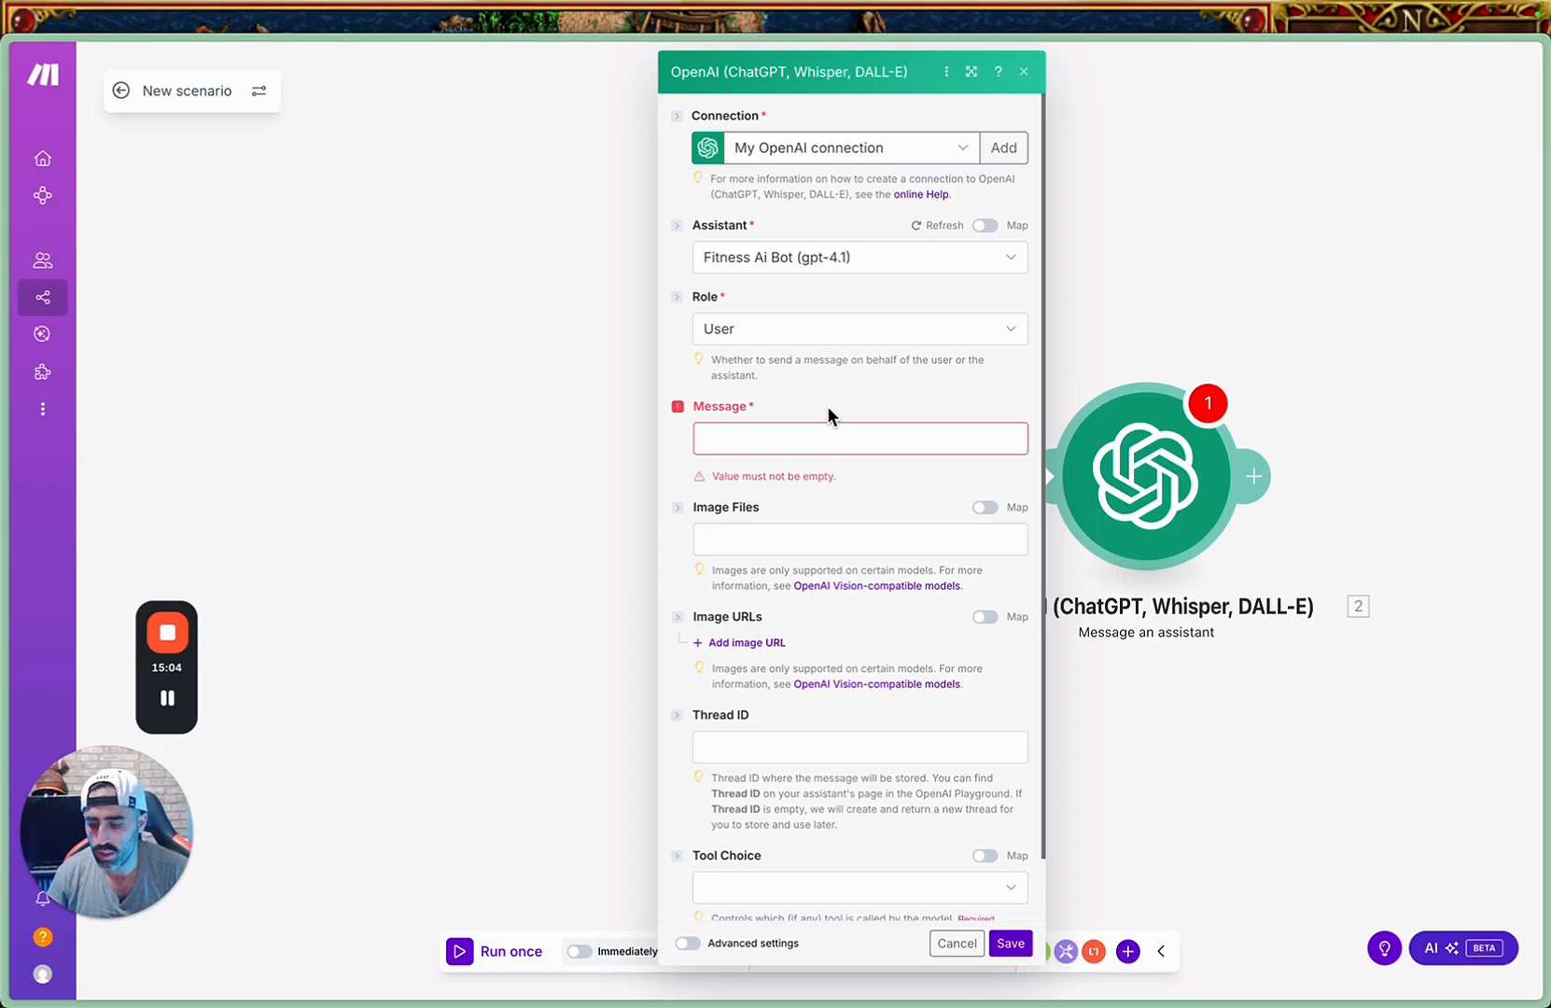
click(859, 328)
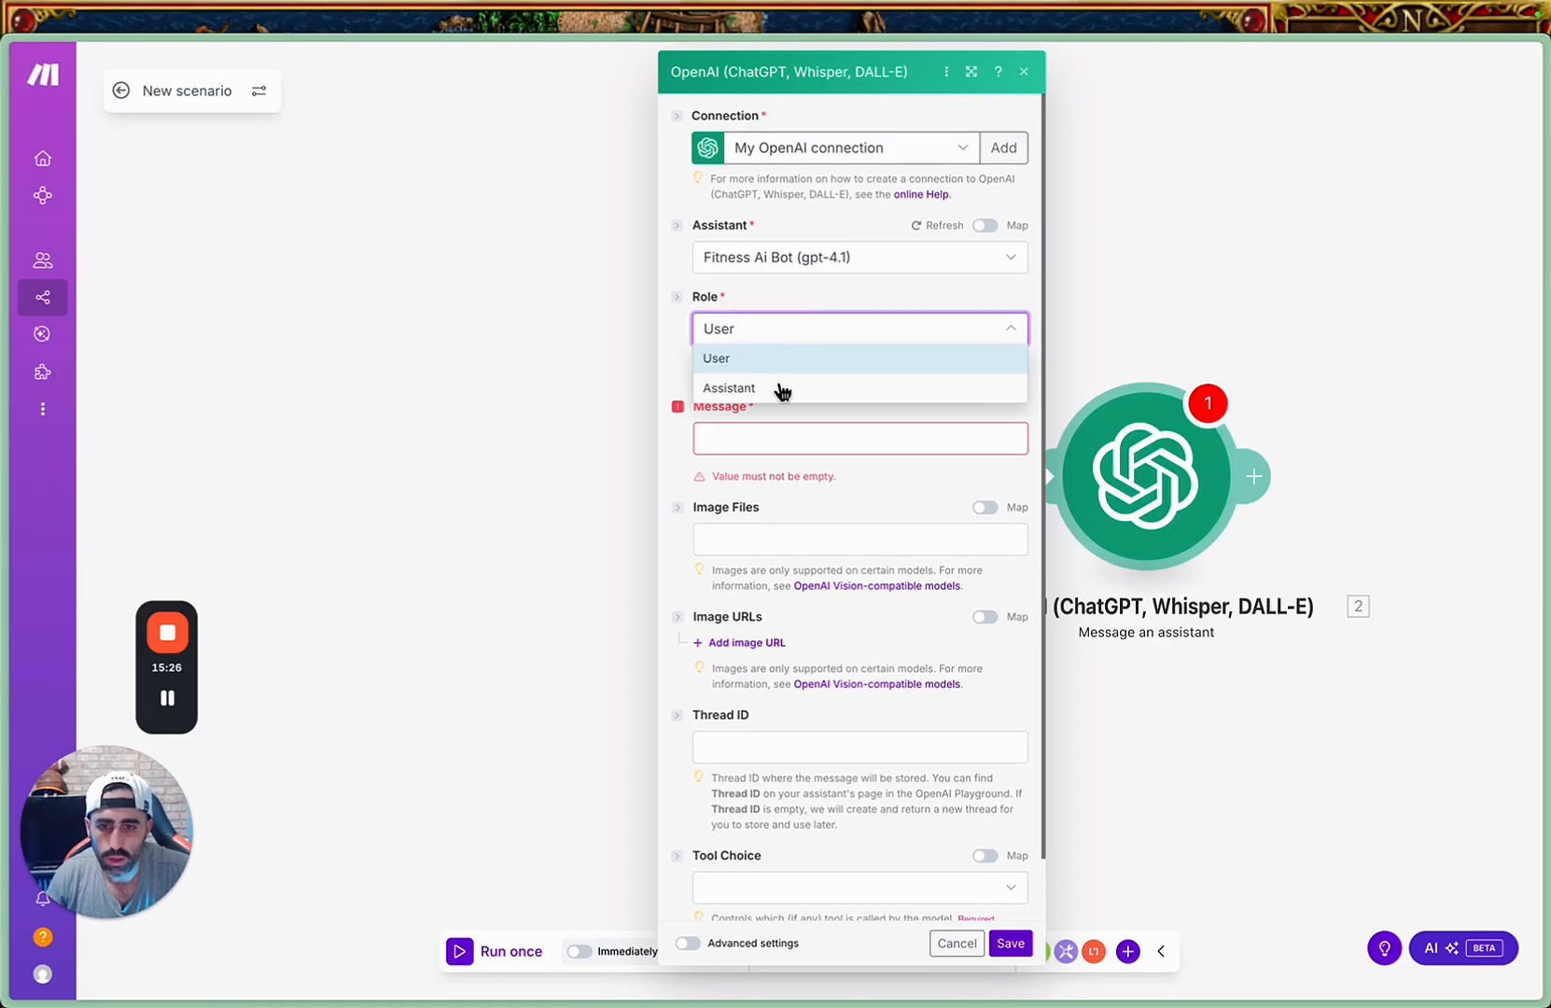
click(780, 388)
click(882, 467)
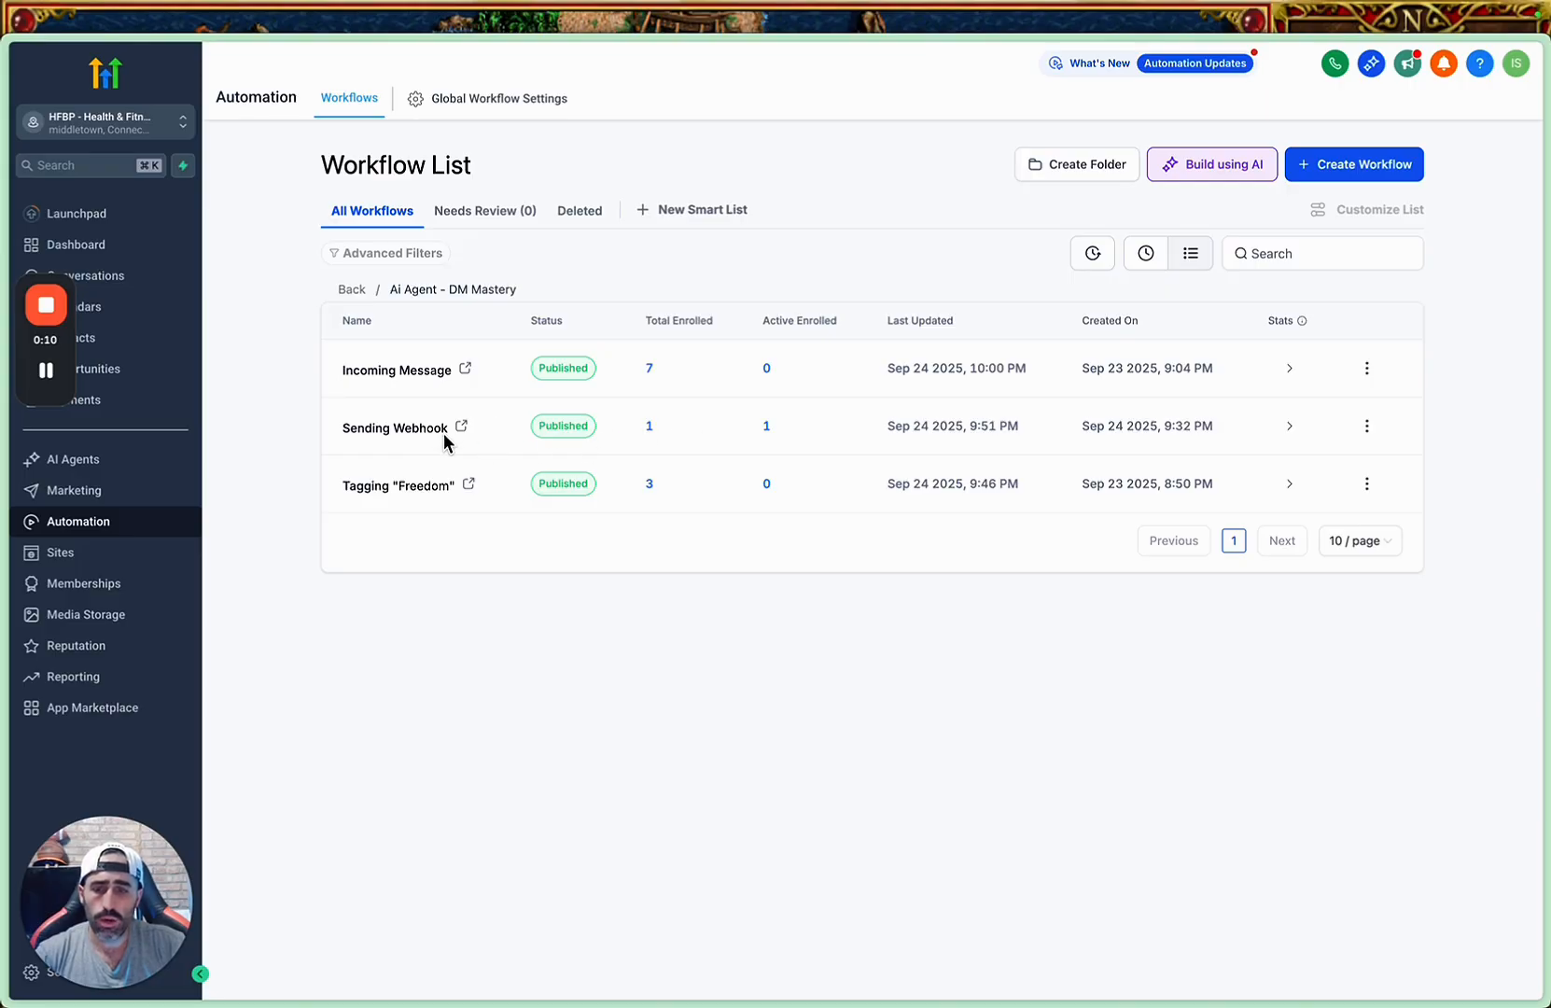
Examine the Sending Webhook workflow's enrollment history and the enrolled contact's execution log, and return to the workflow list.
click(417, 429)
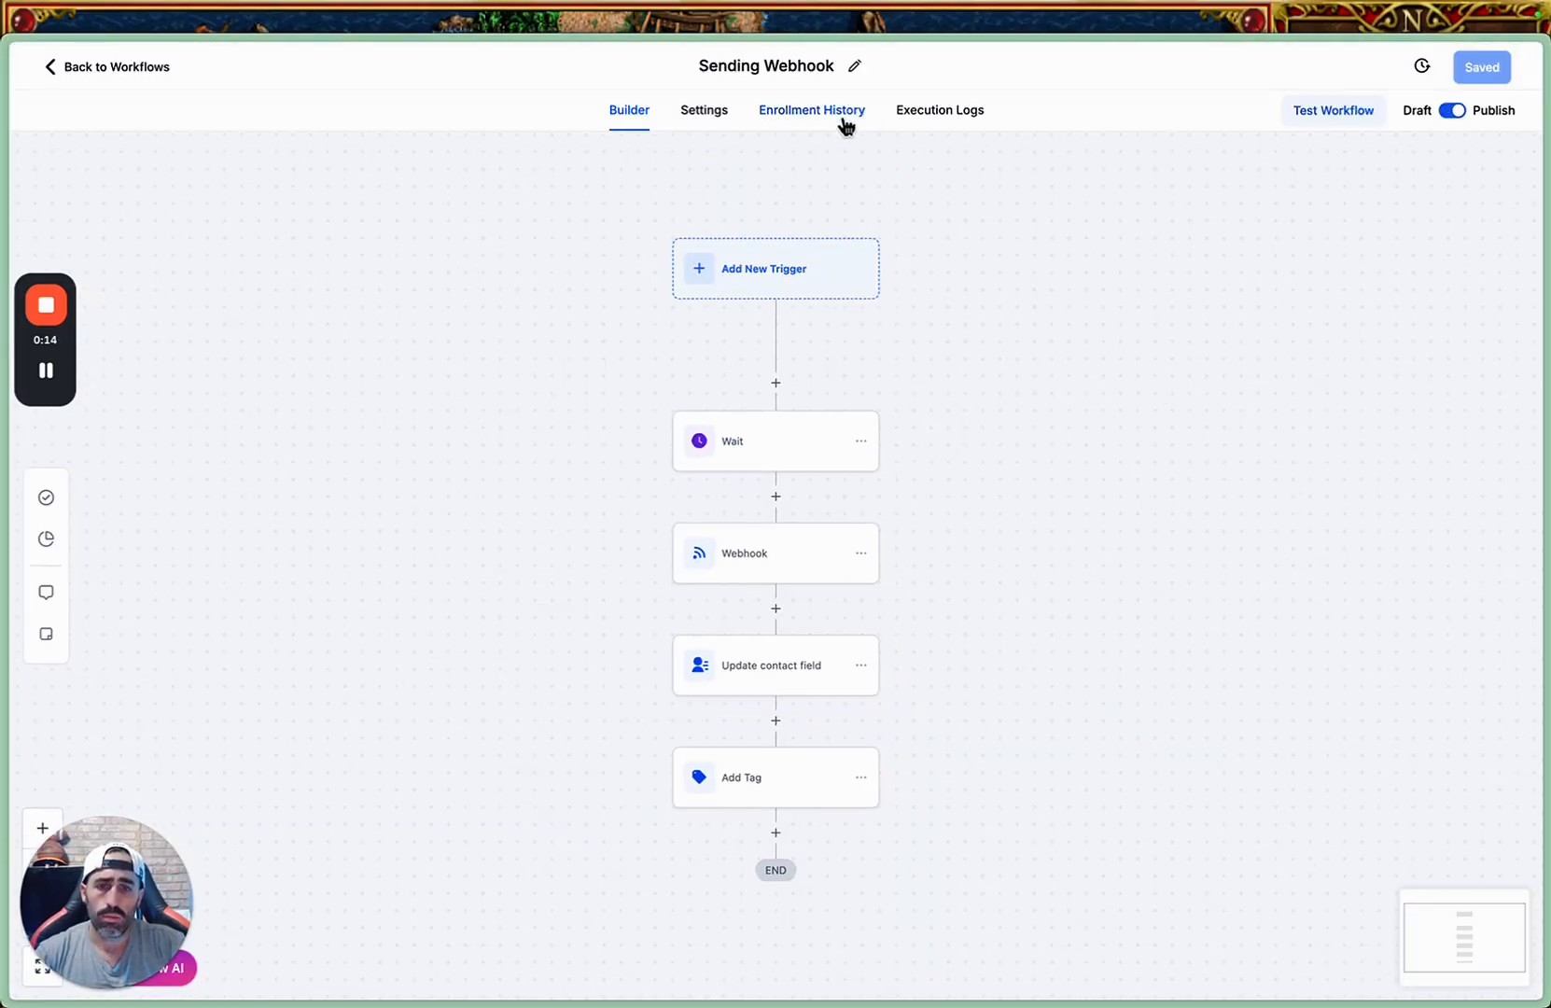
click(840, 120)
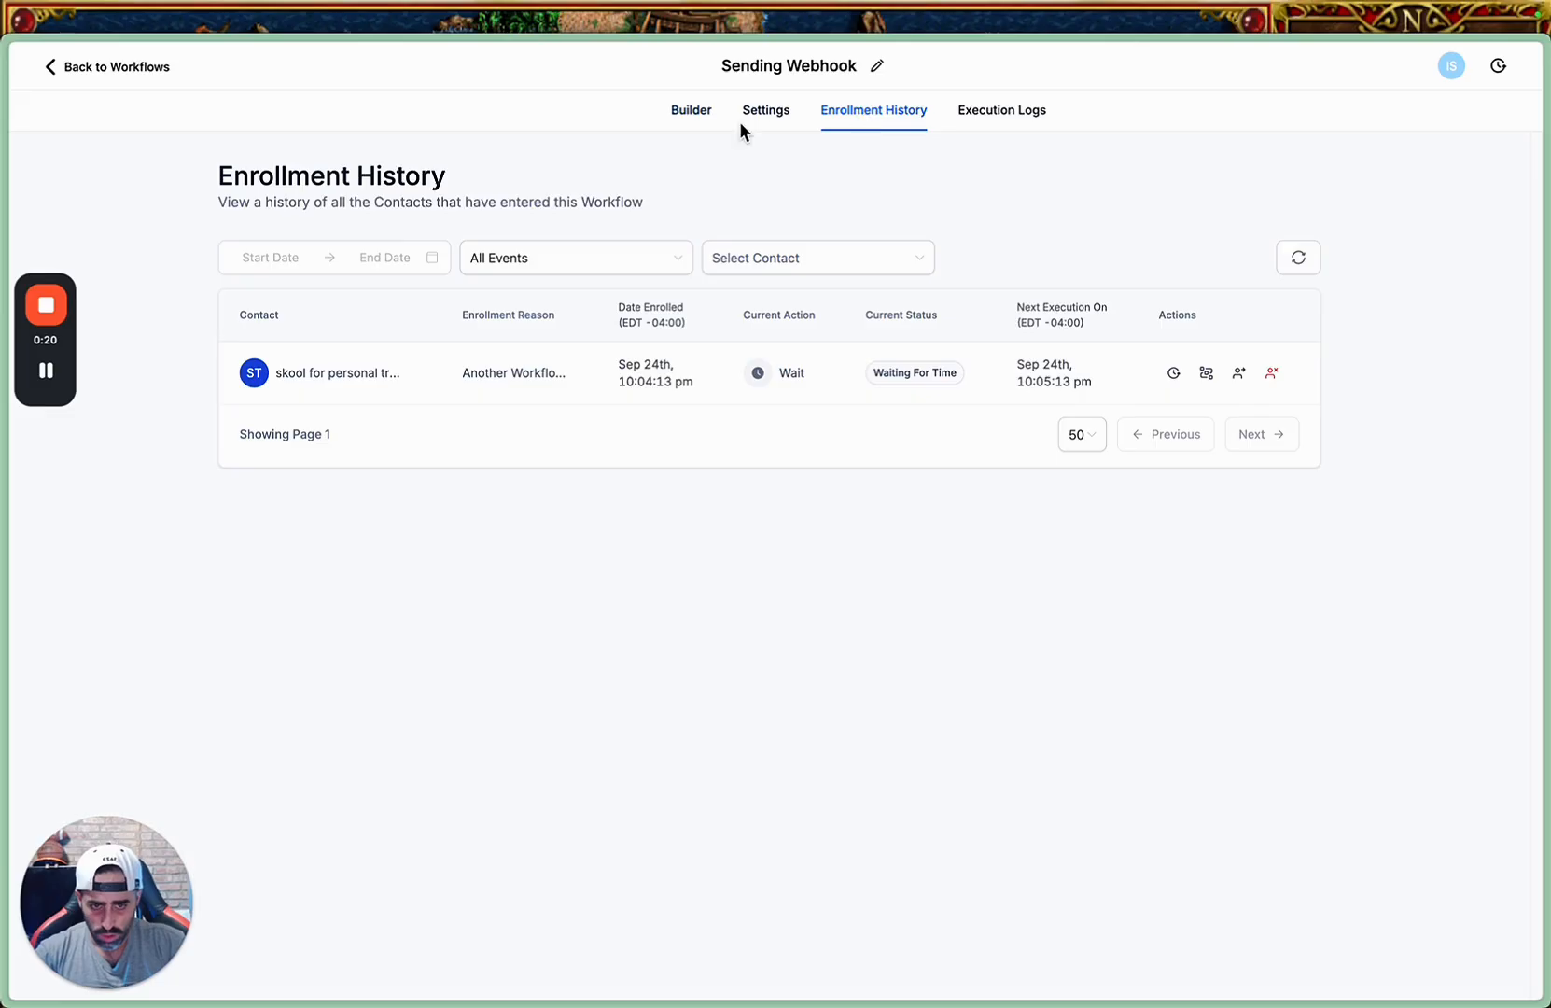
click(1214, 381)
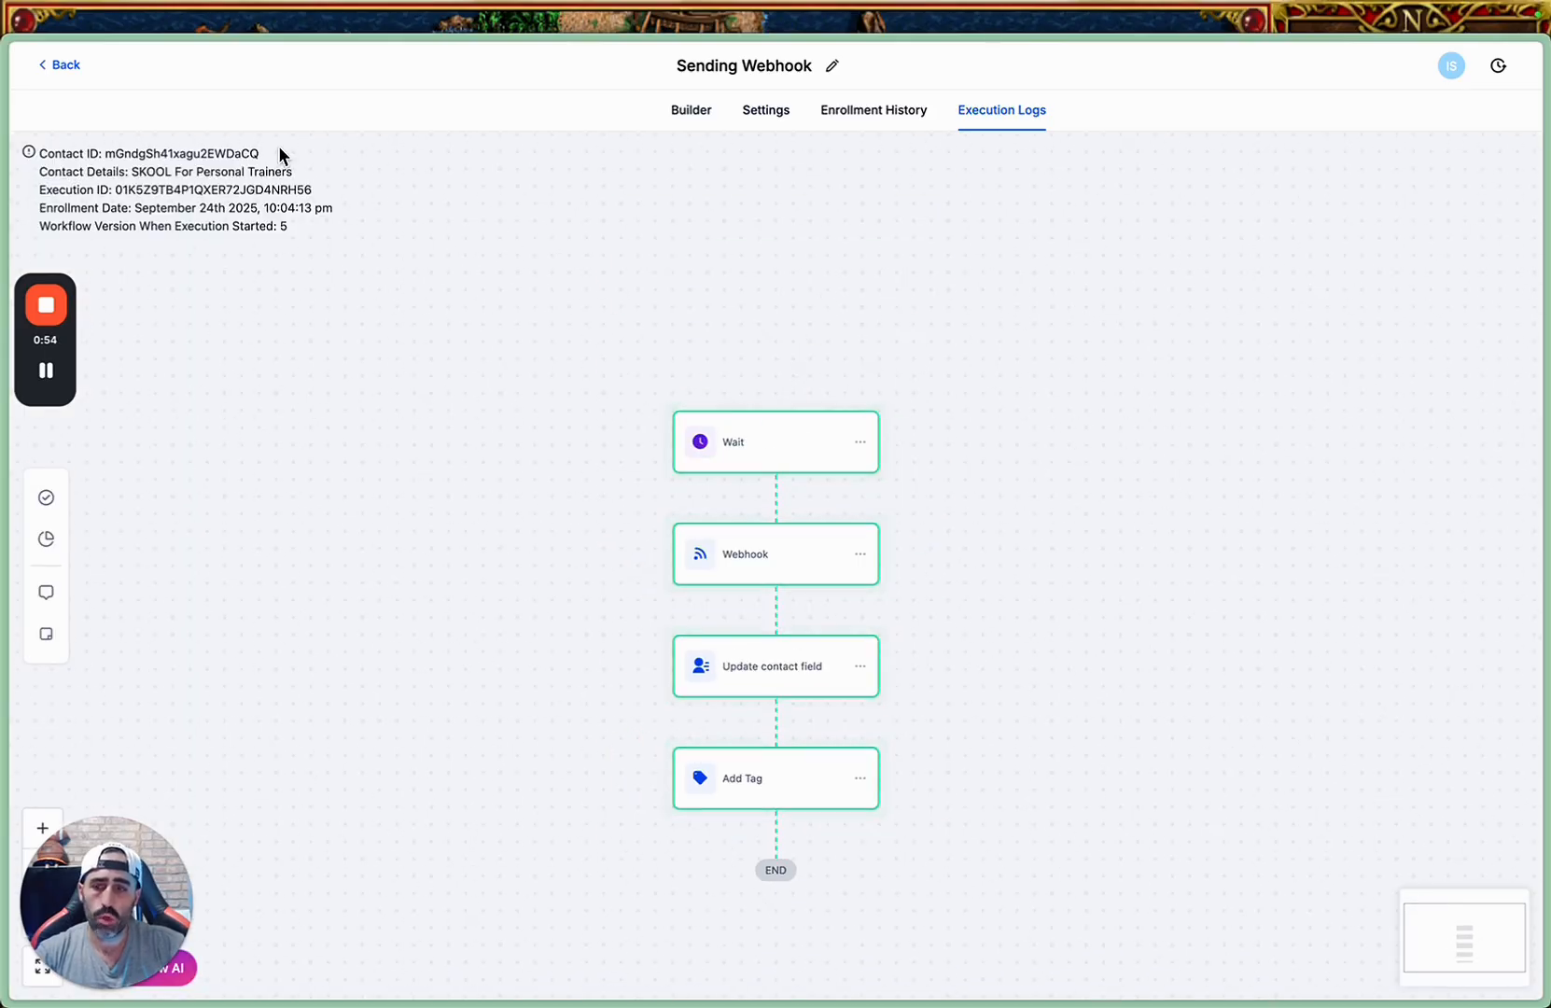
click(44, 62)
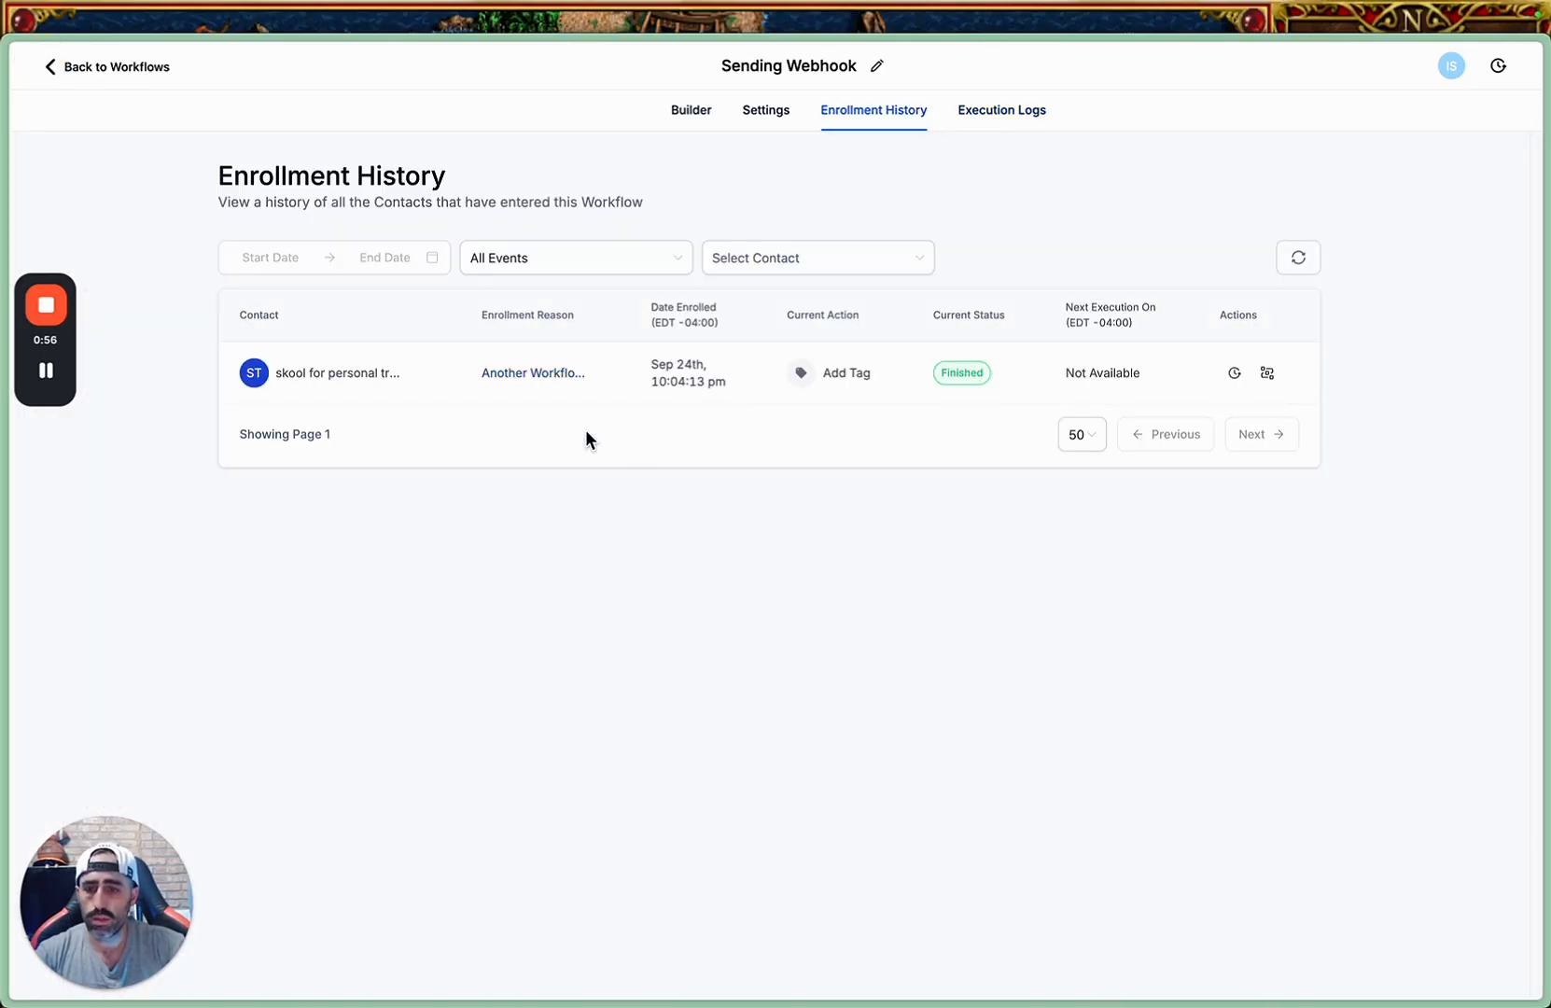
click(51, 64)
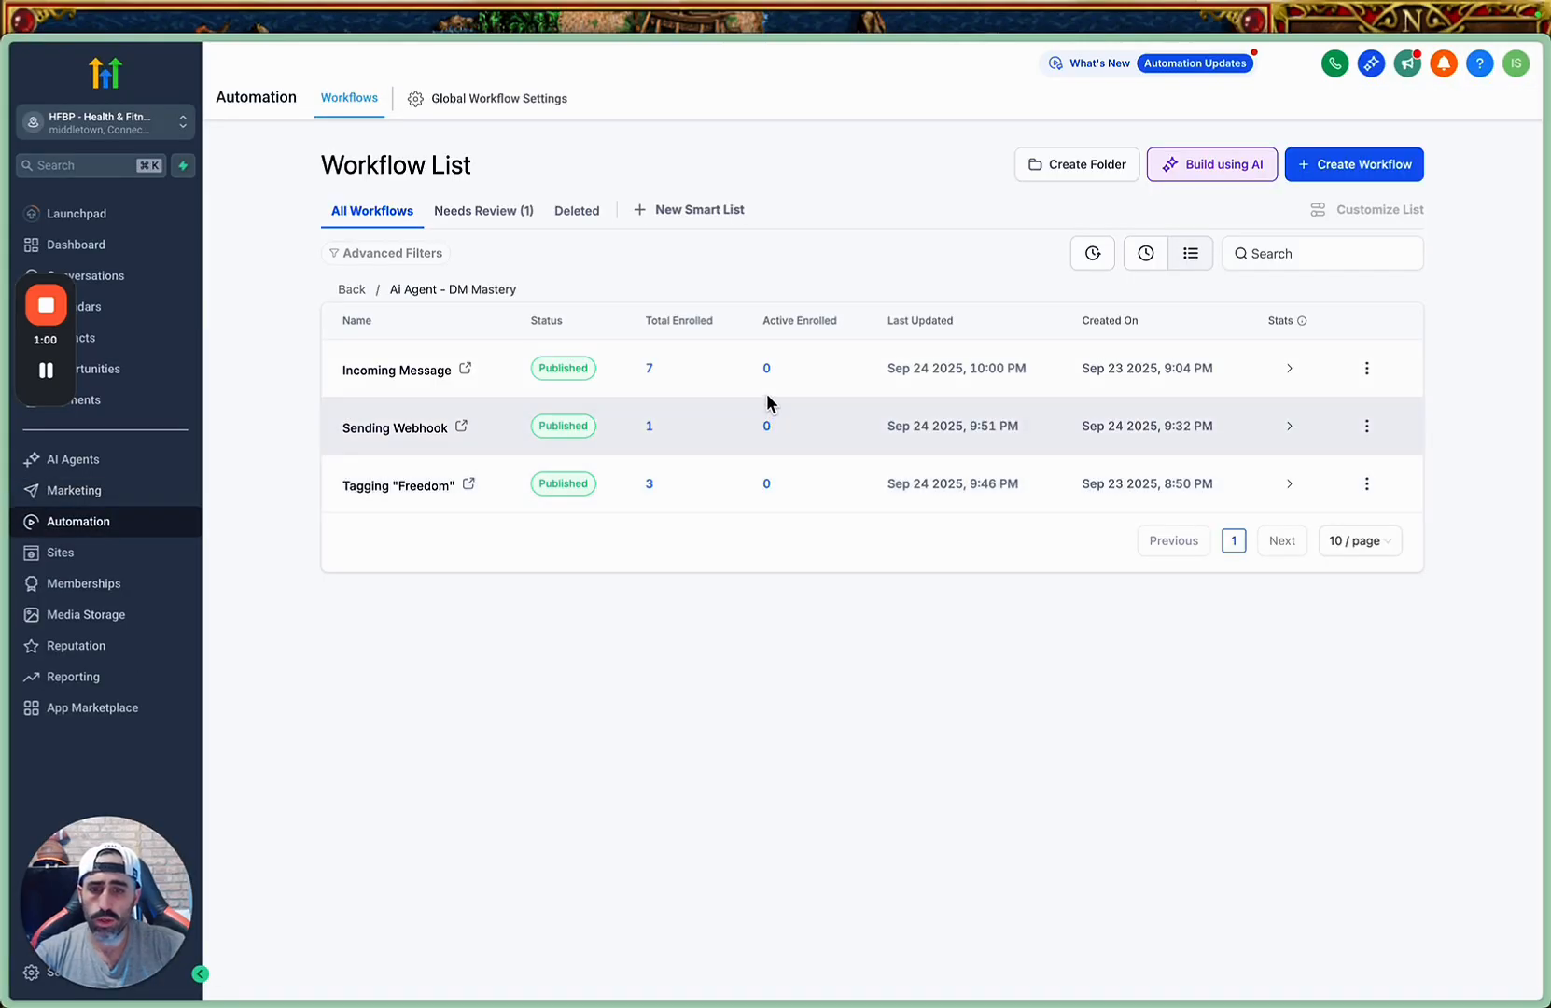
Switch back to the Make scenario, close the OpenAI module's settings without saving them, and run the scenario once.
mouse_move(4, 555)
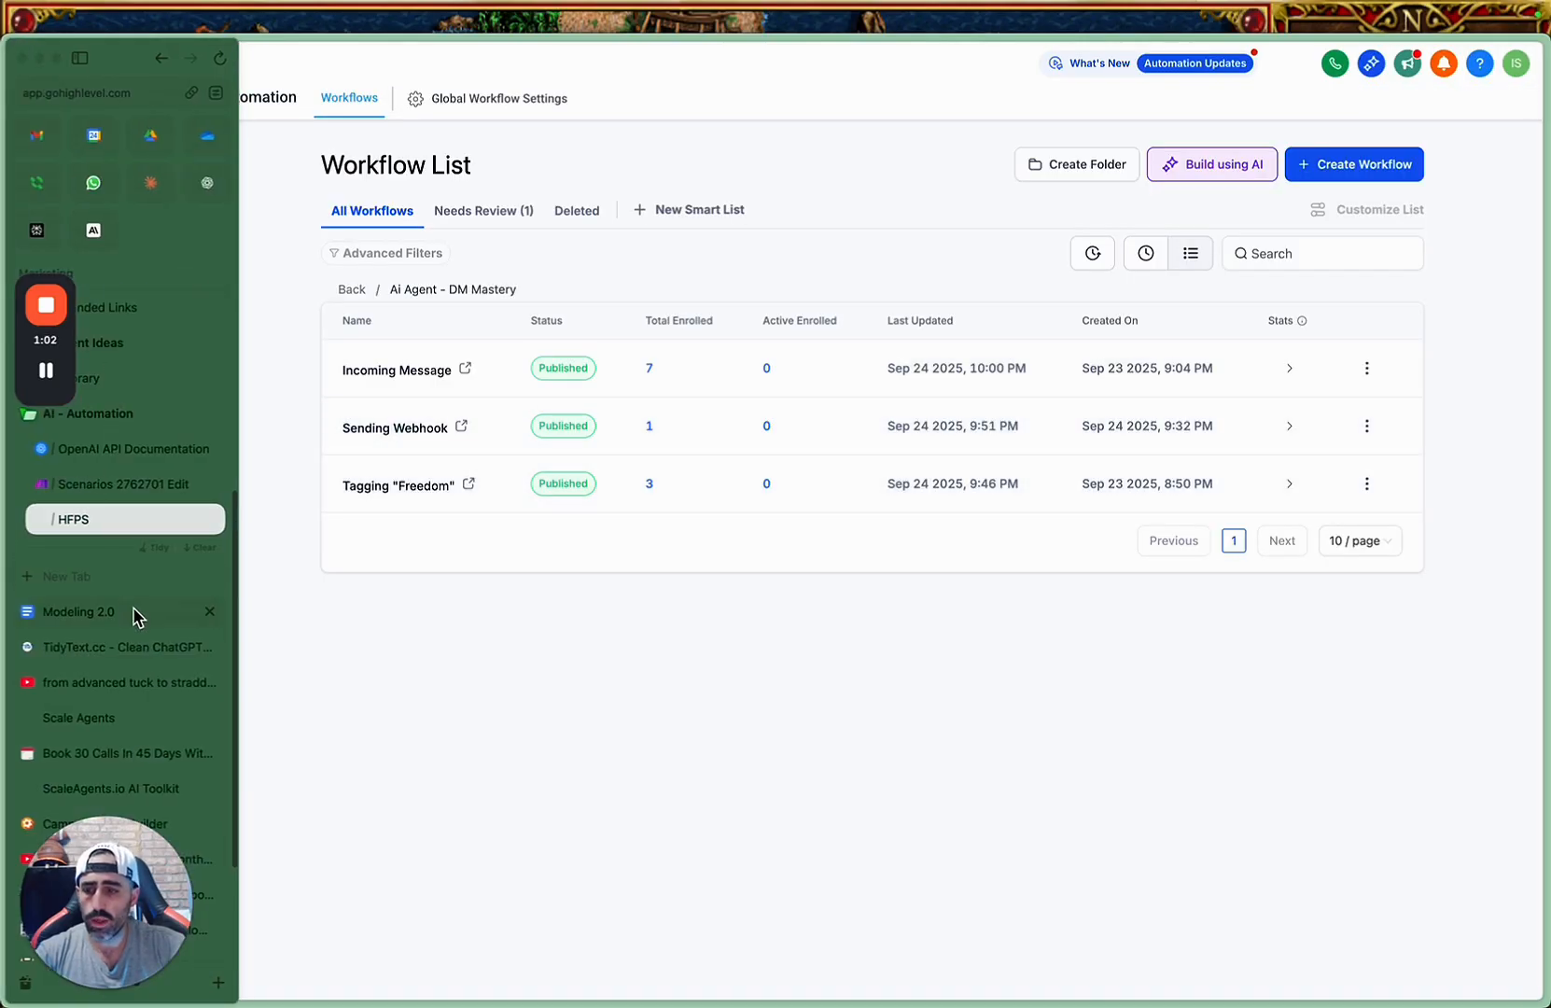
click(103, 486)
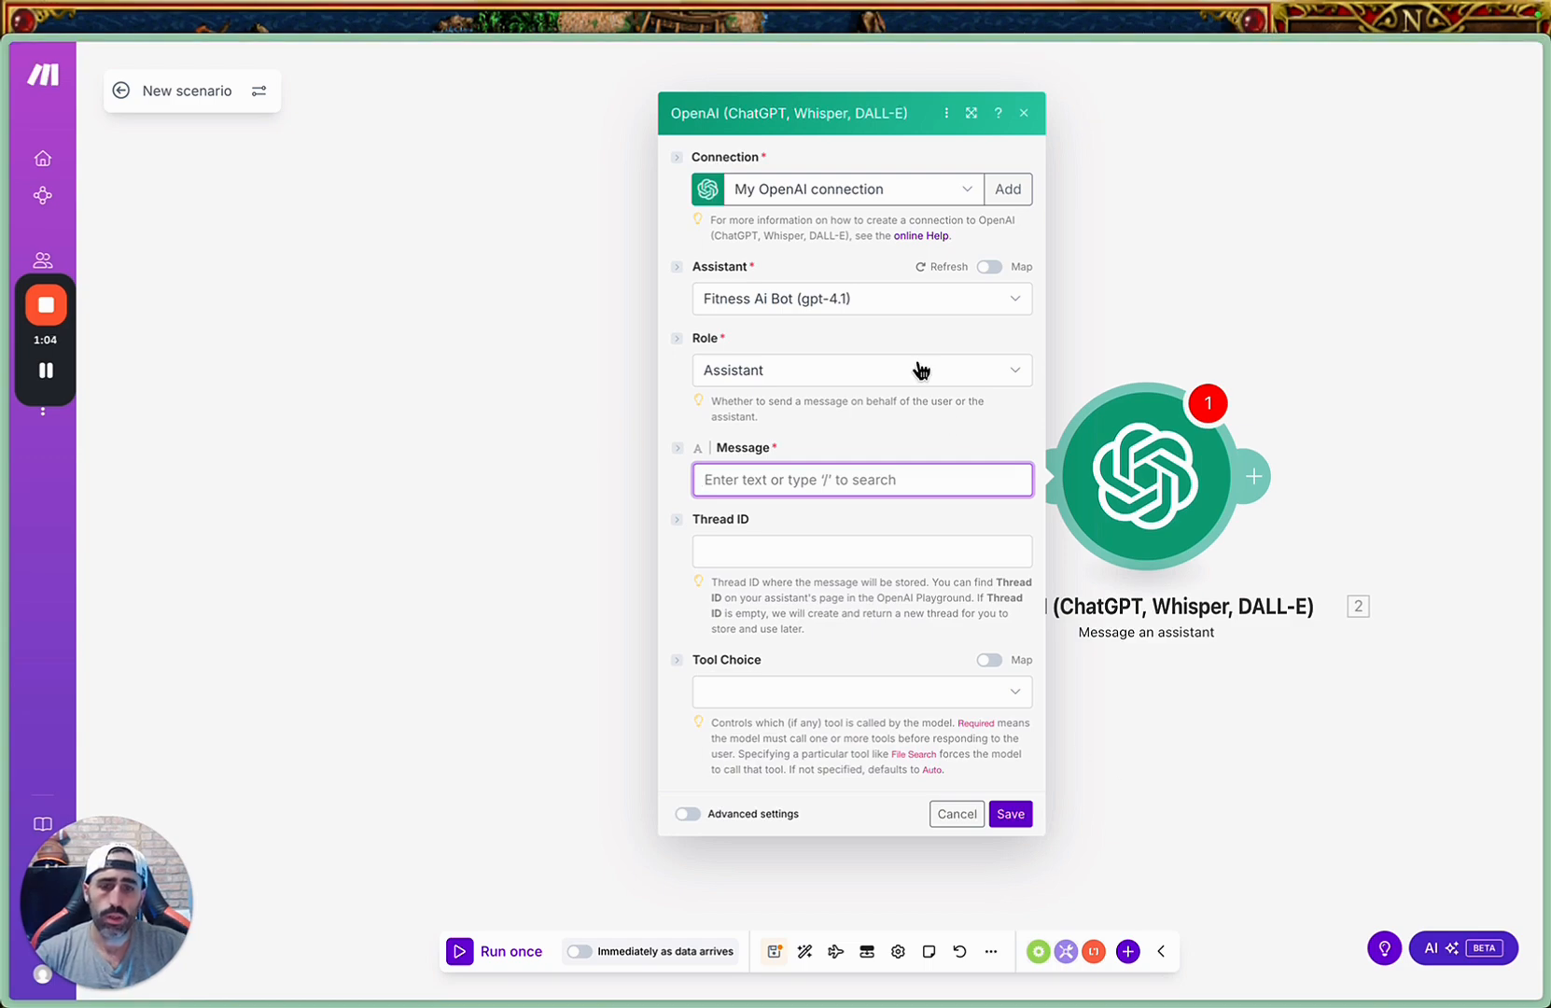
click(787, 481)
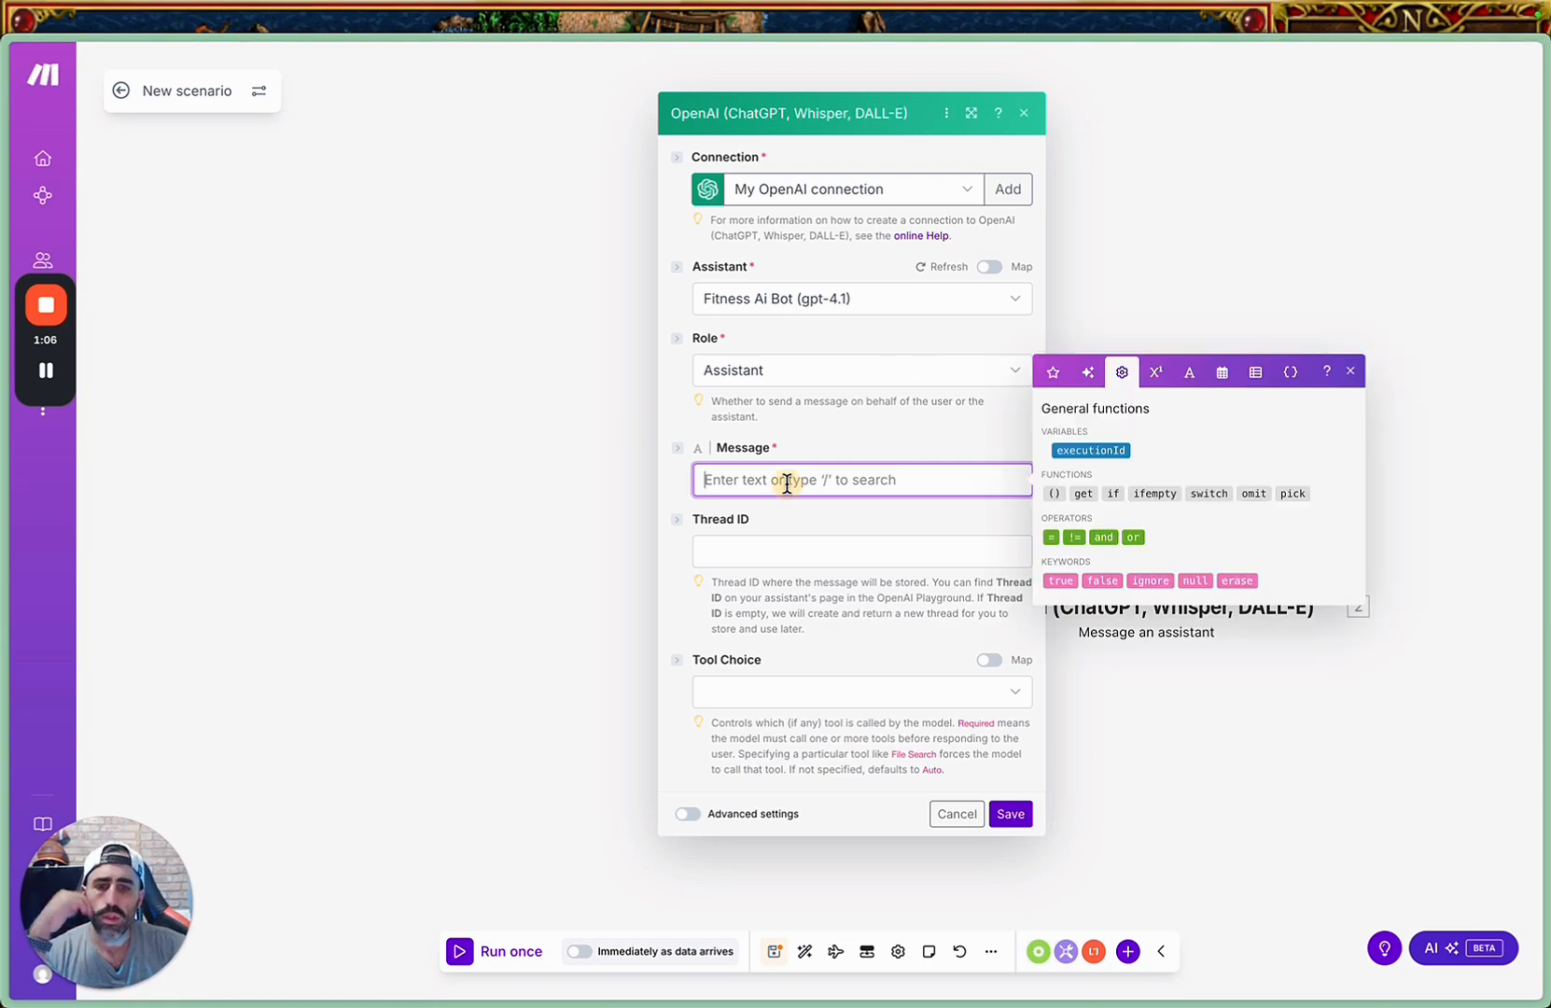
click(1011, 814)
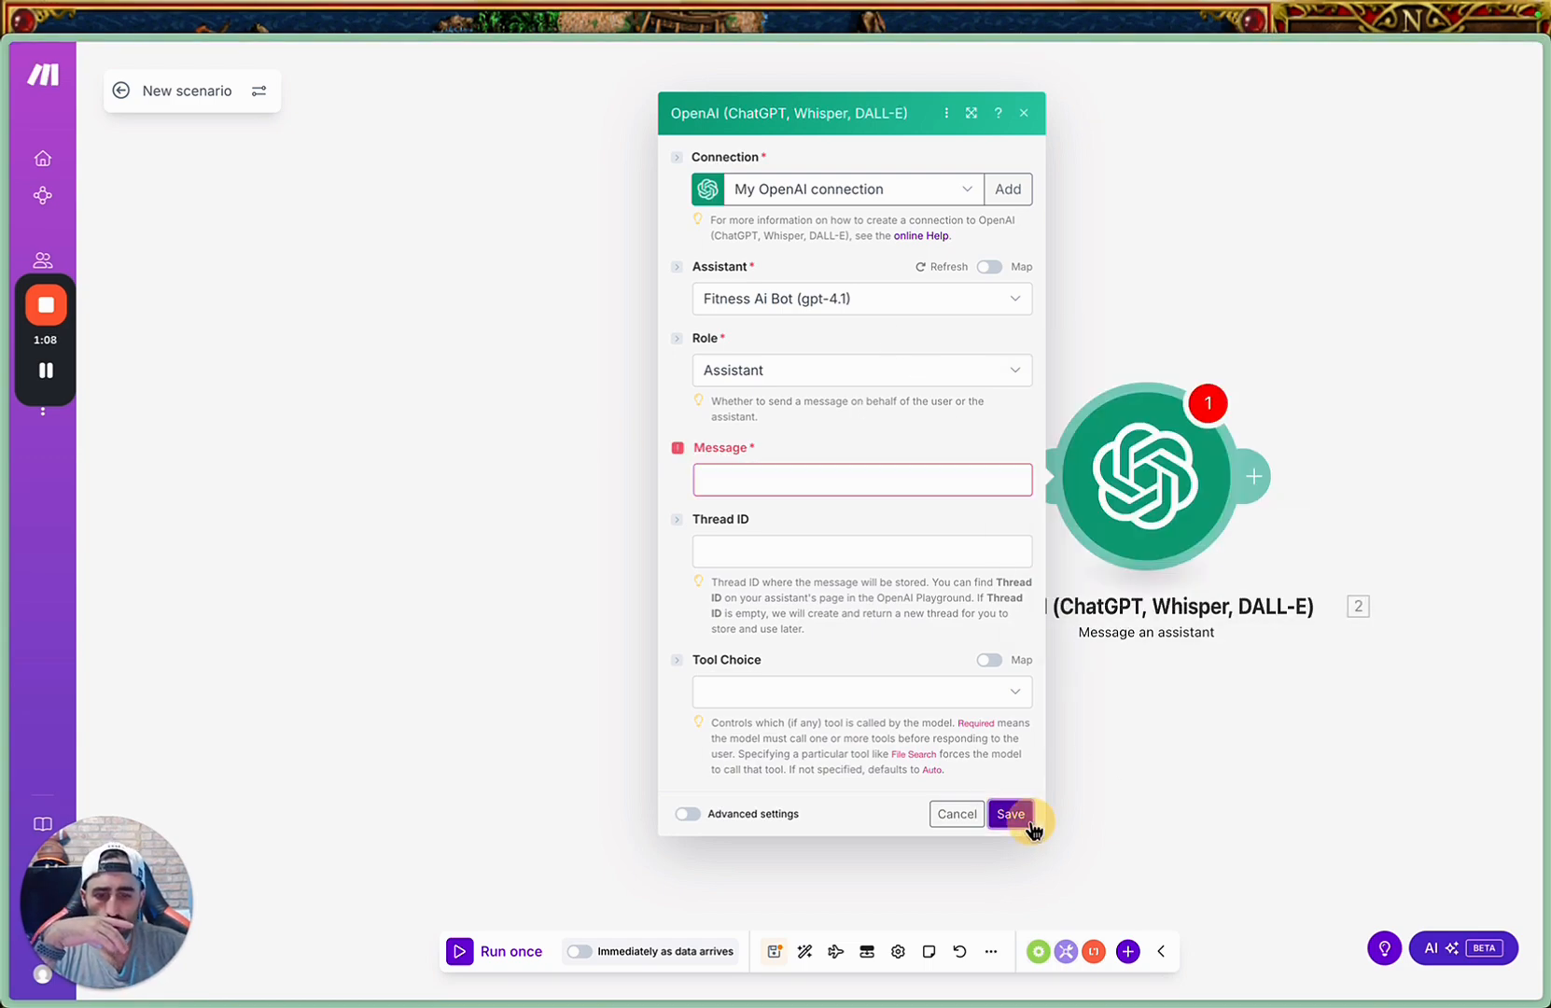
click(958, 850)
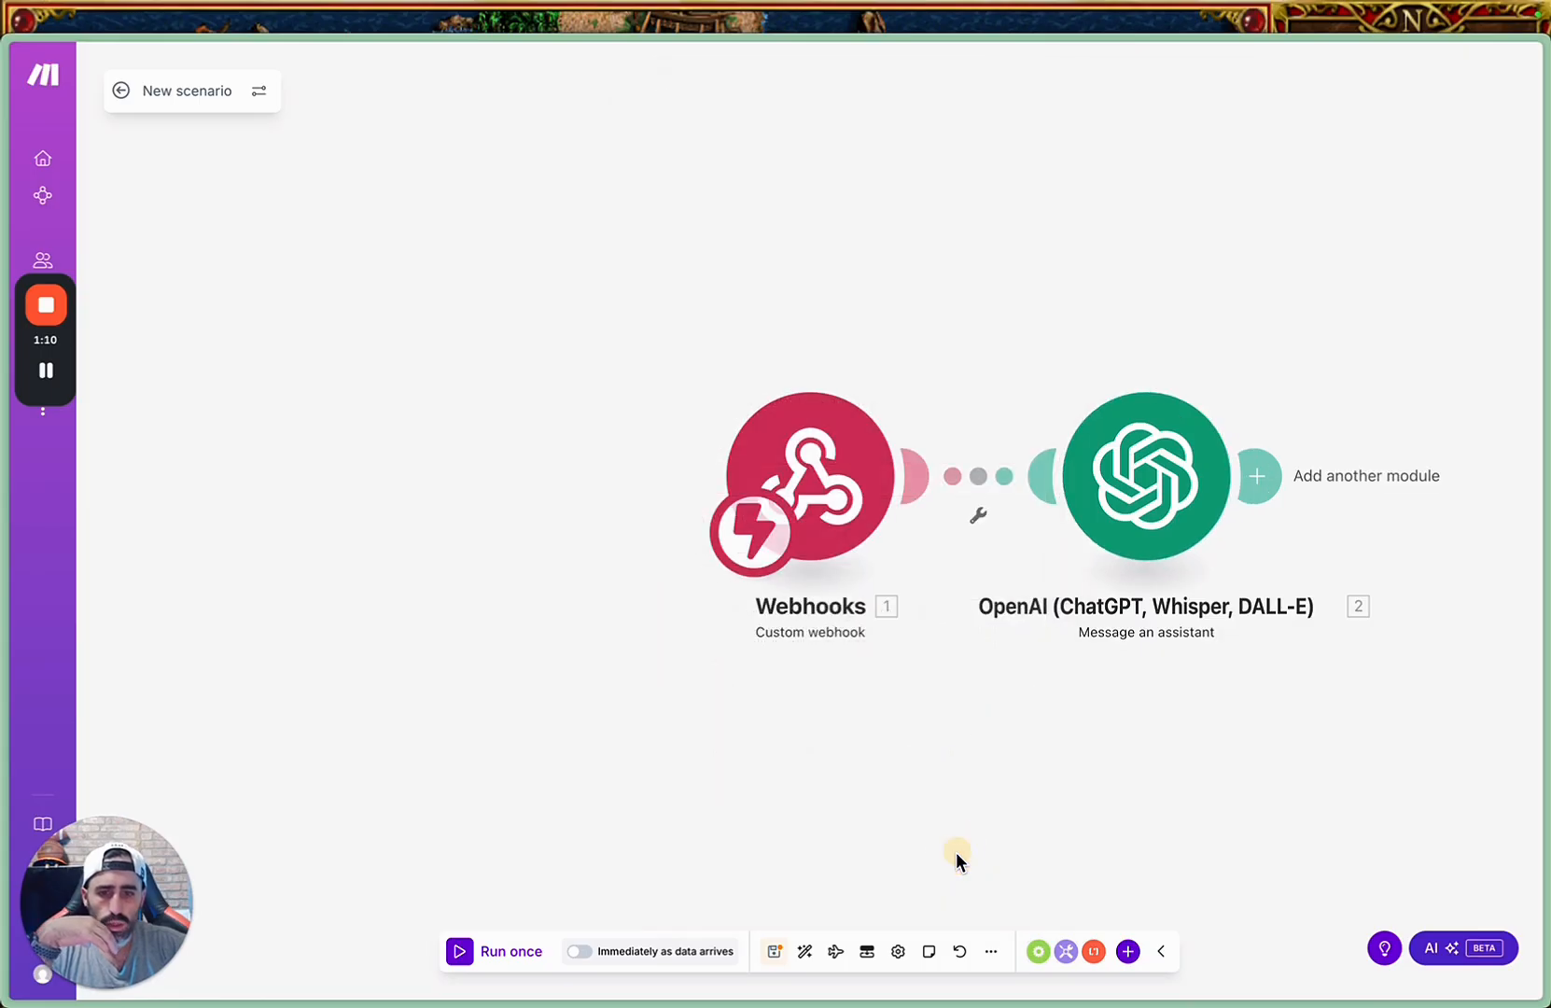
click(1086, 519)
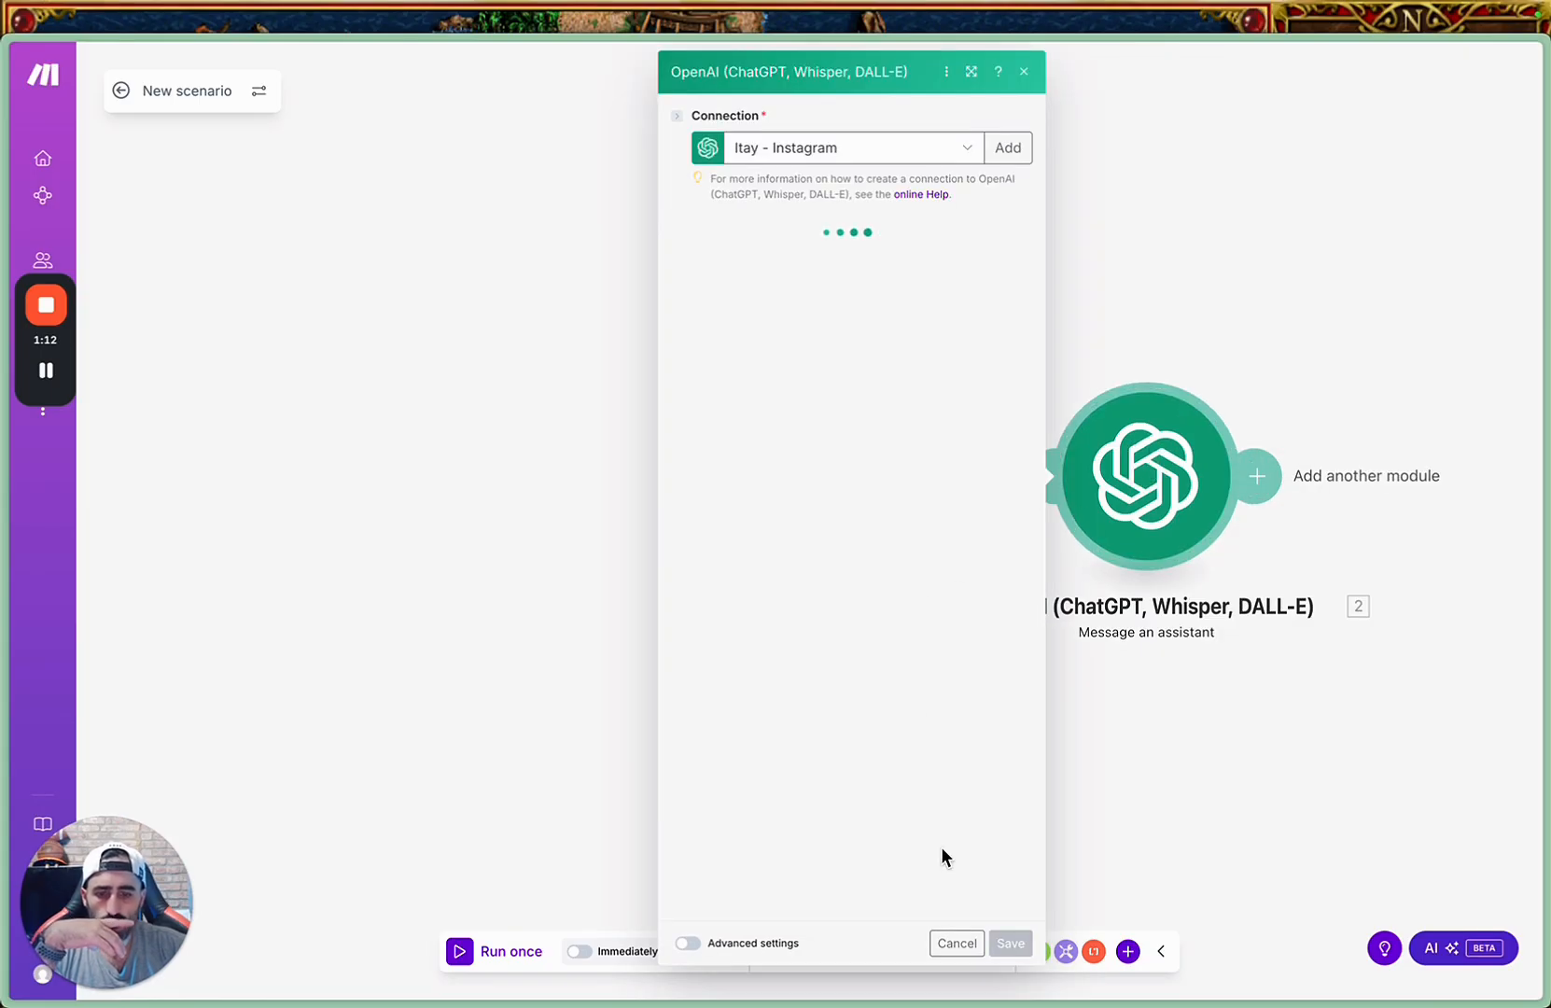
click(960, 952)
click(483, 954)
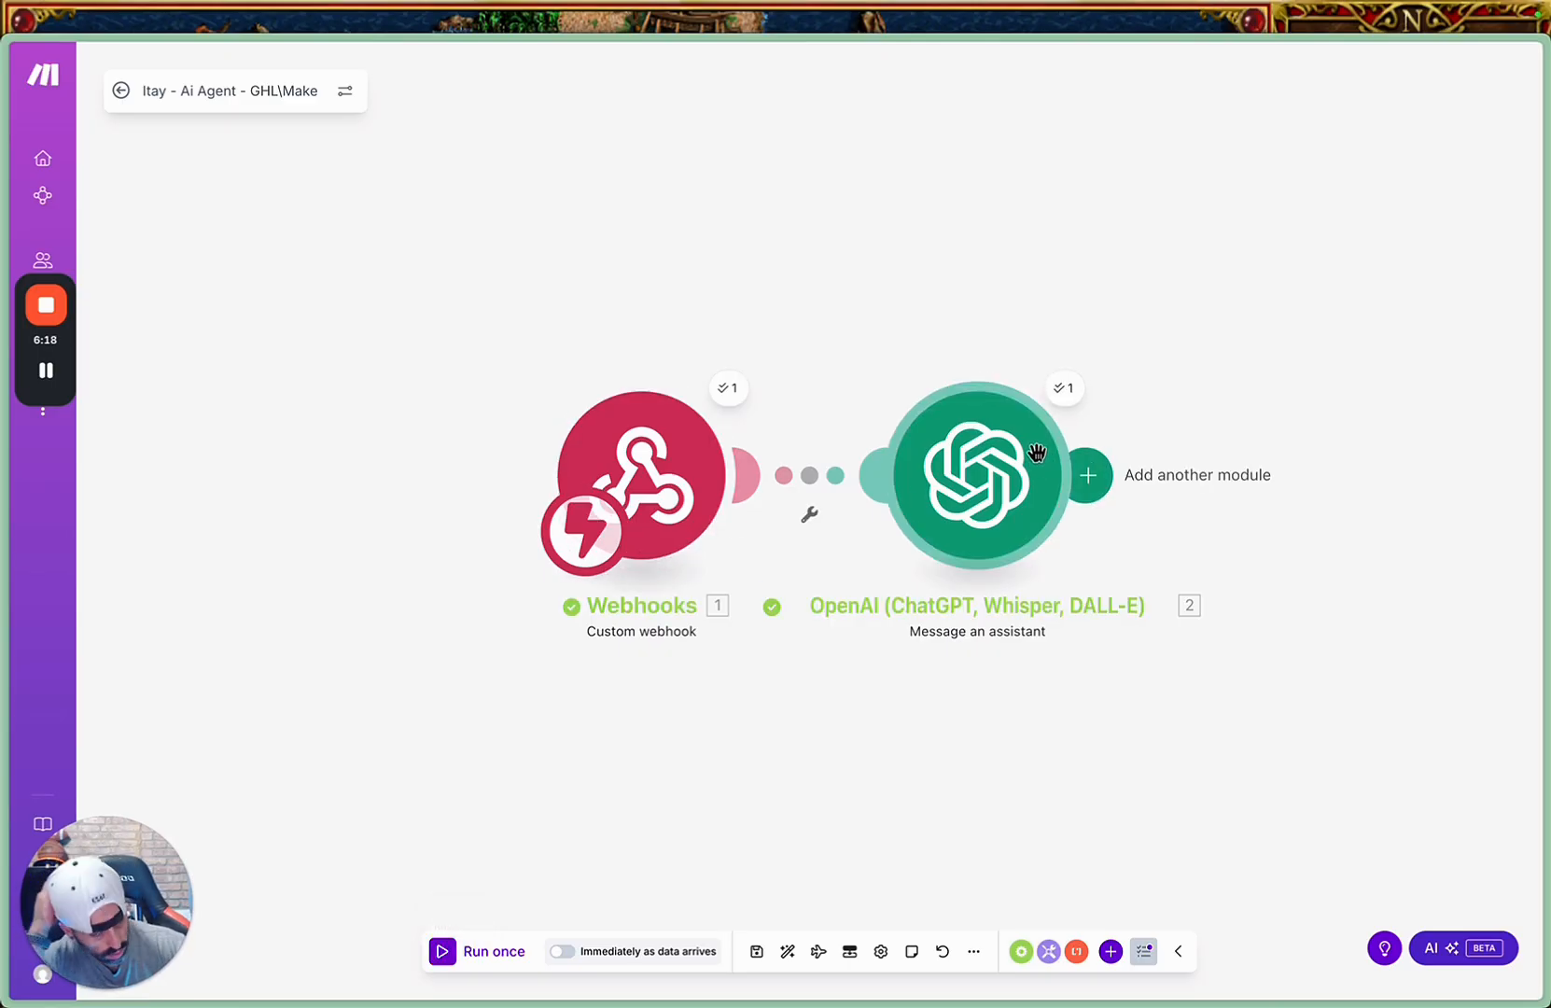
Replace the OpenAI module's message with the webhook's First, Second, Third, Fourth and Fifth User Message – To Make fields.
click(1018, 478)
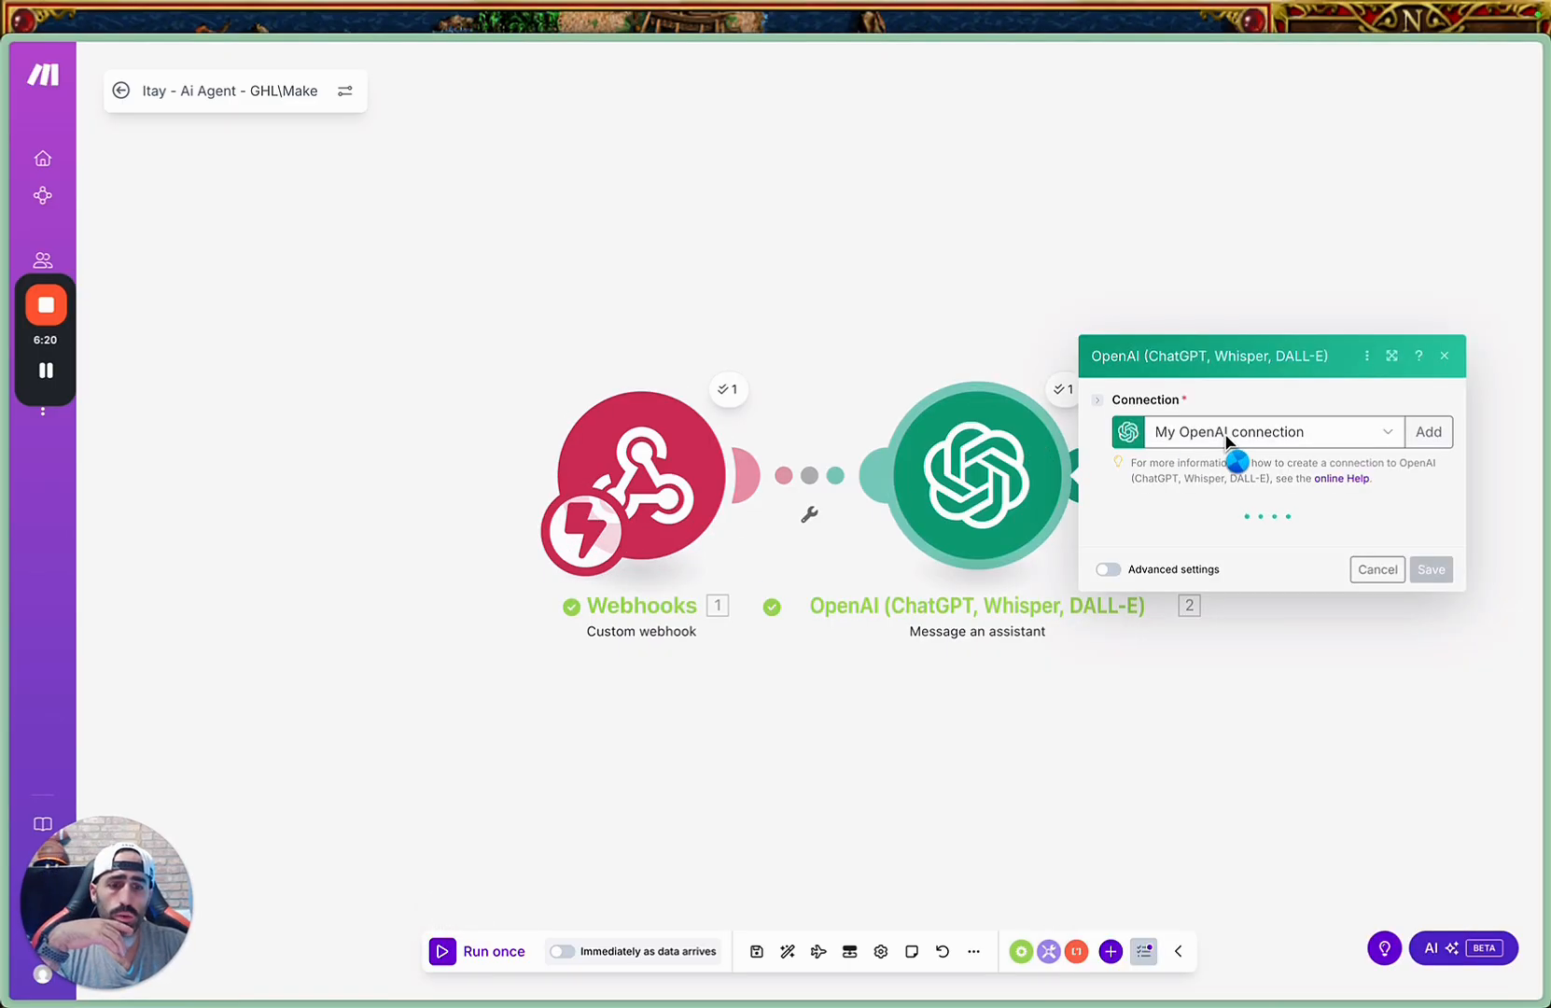
click(1218, 445)
key(BackSpace)
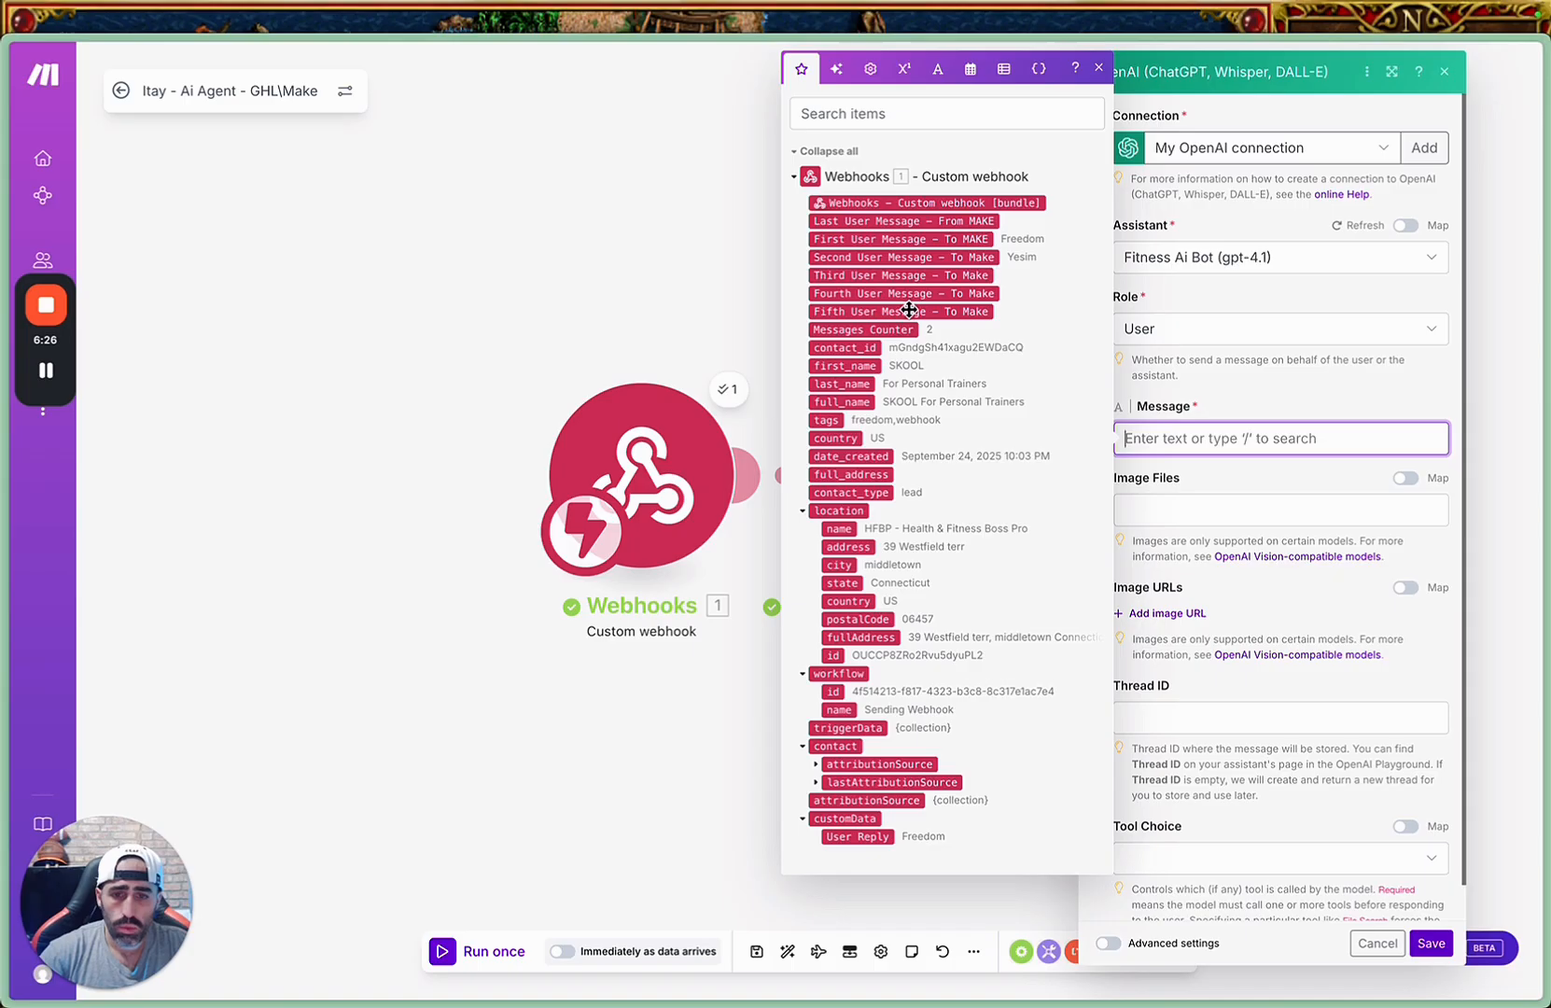
click(910, 239)
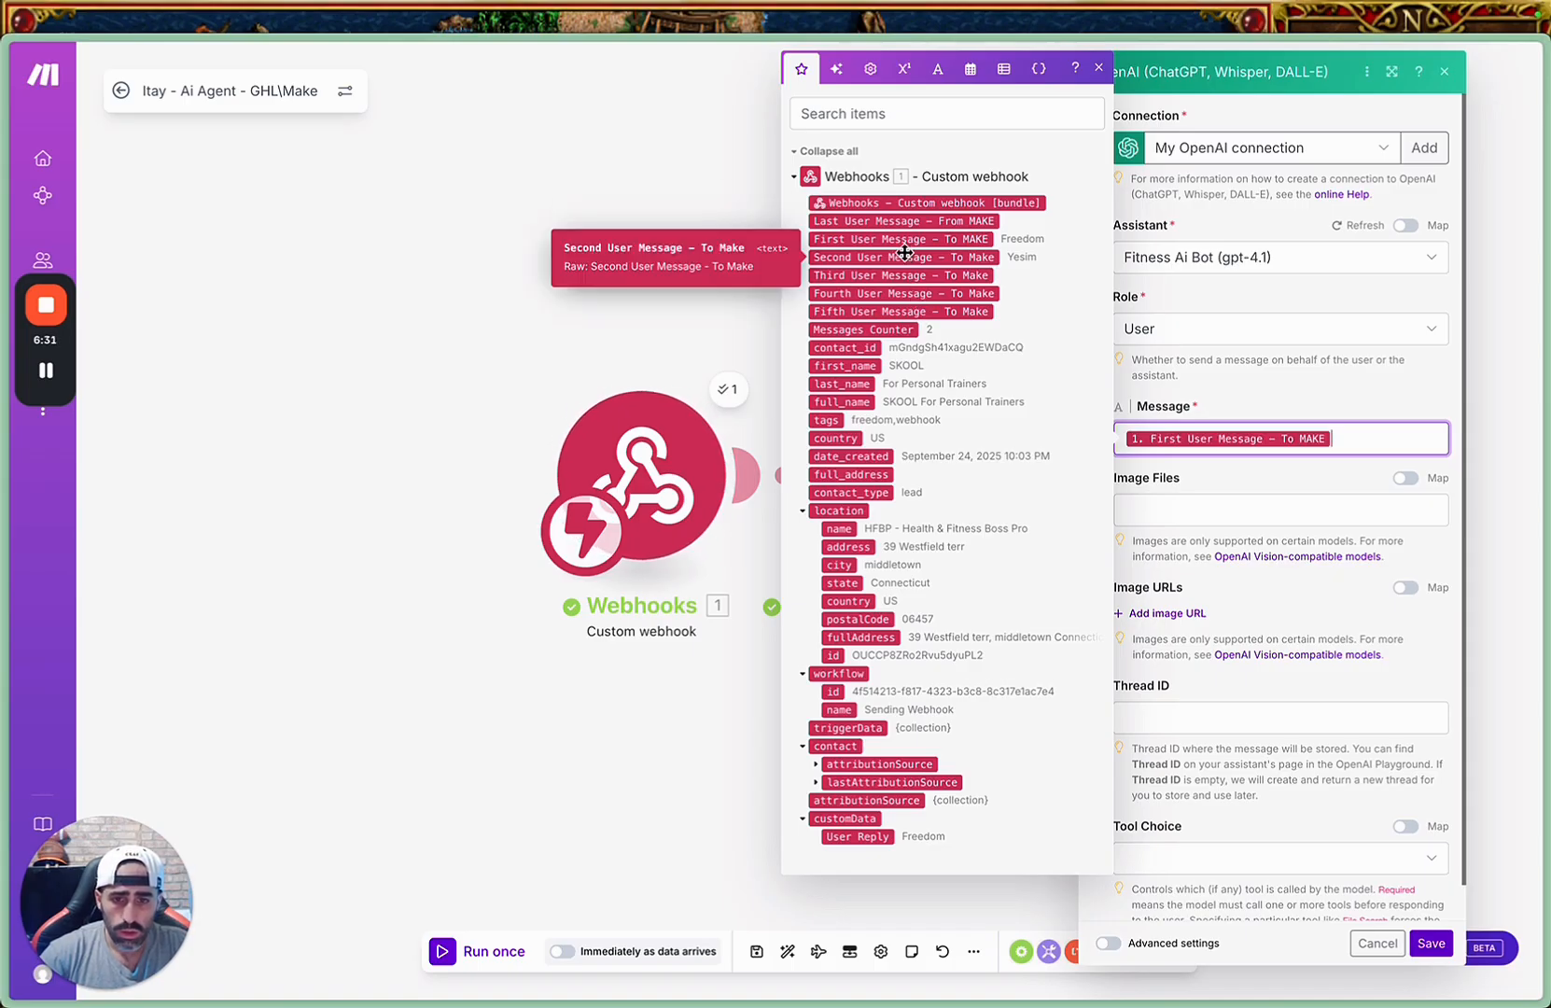
click(904, 257)
click(896, 276)
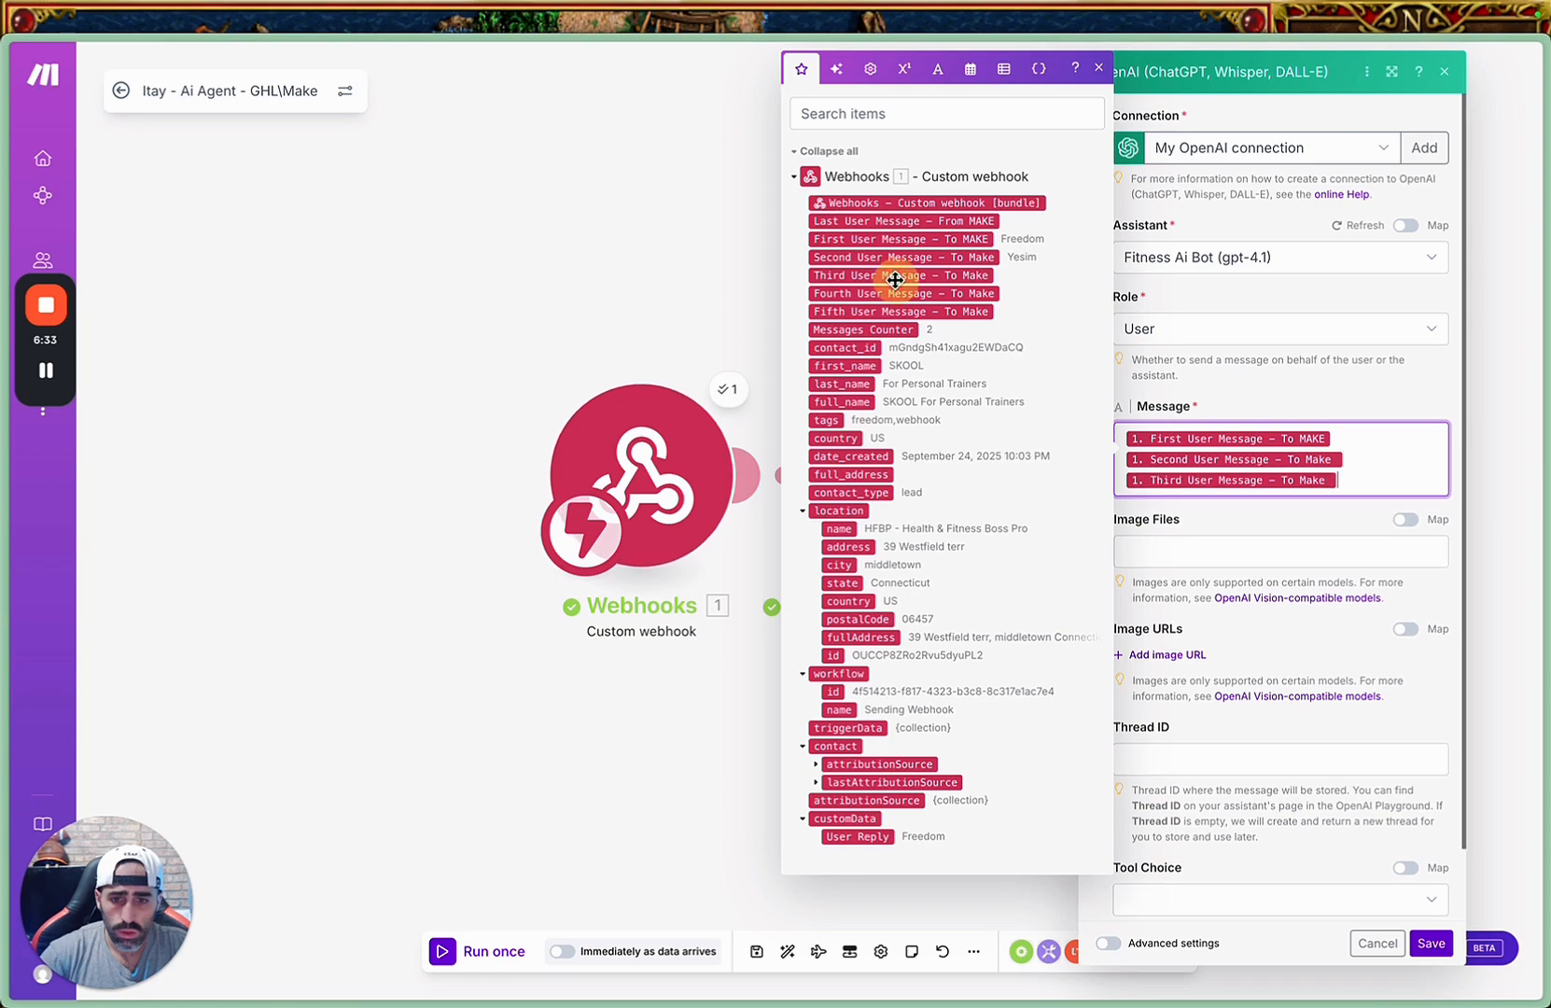
click(882, 299)
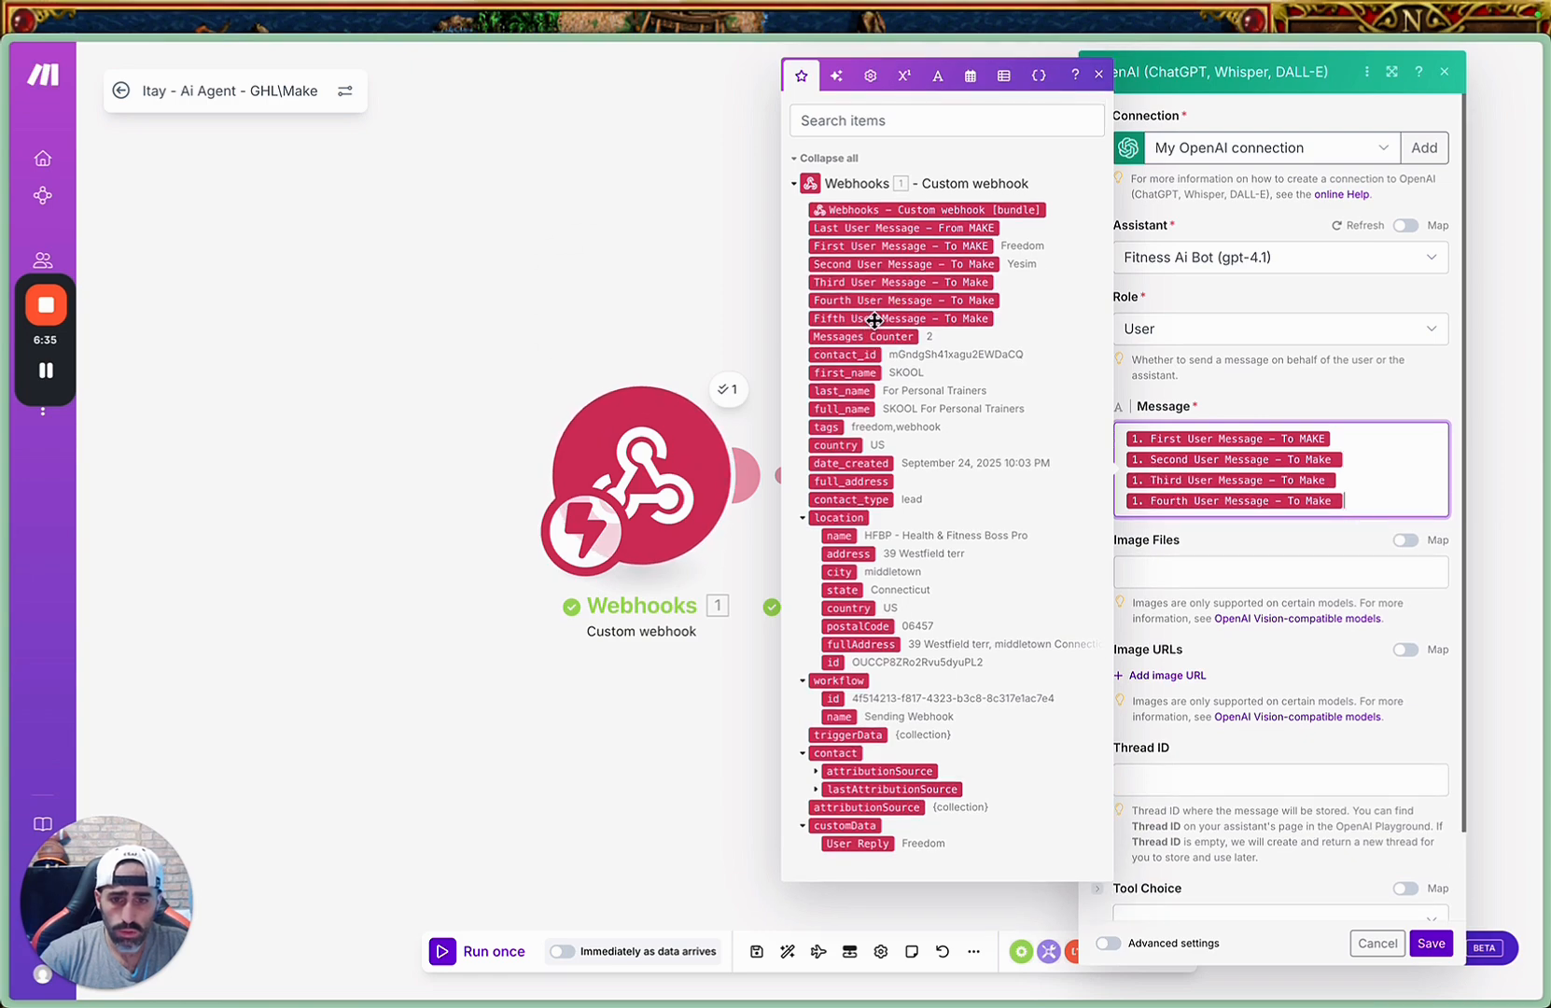
click(878, 319)
click(1356, 556)
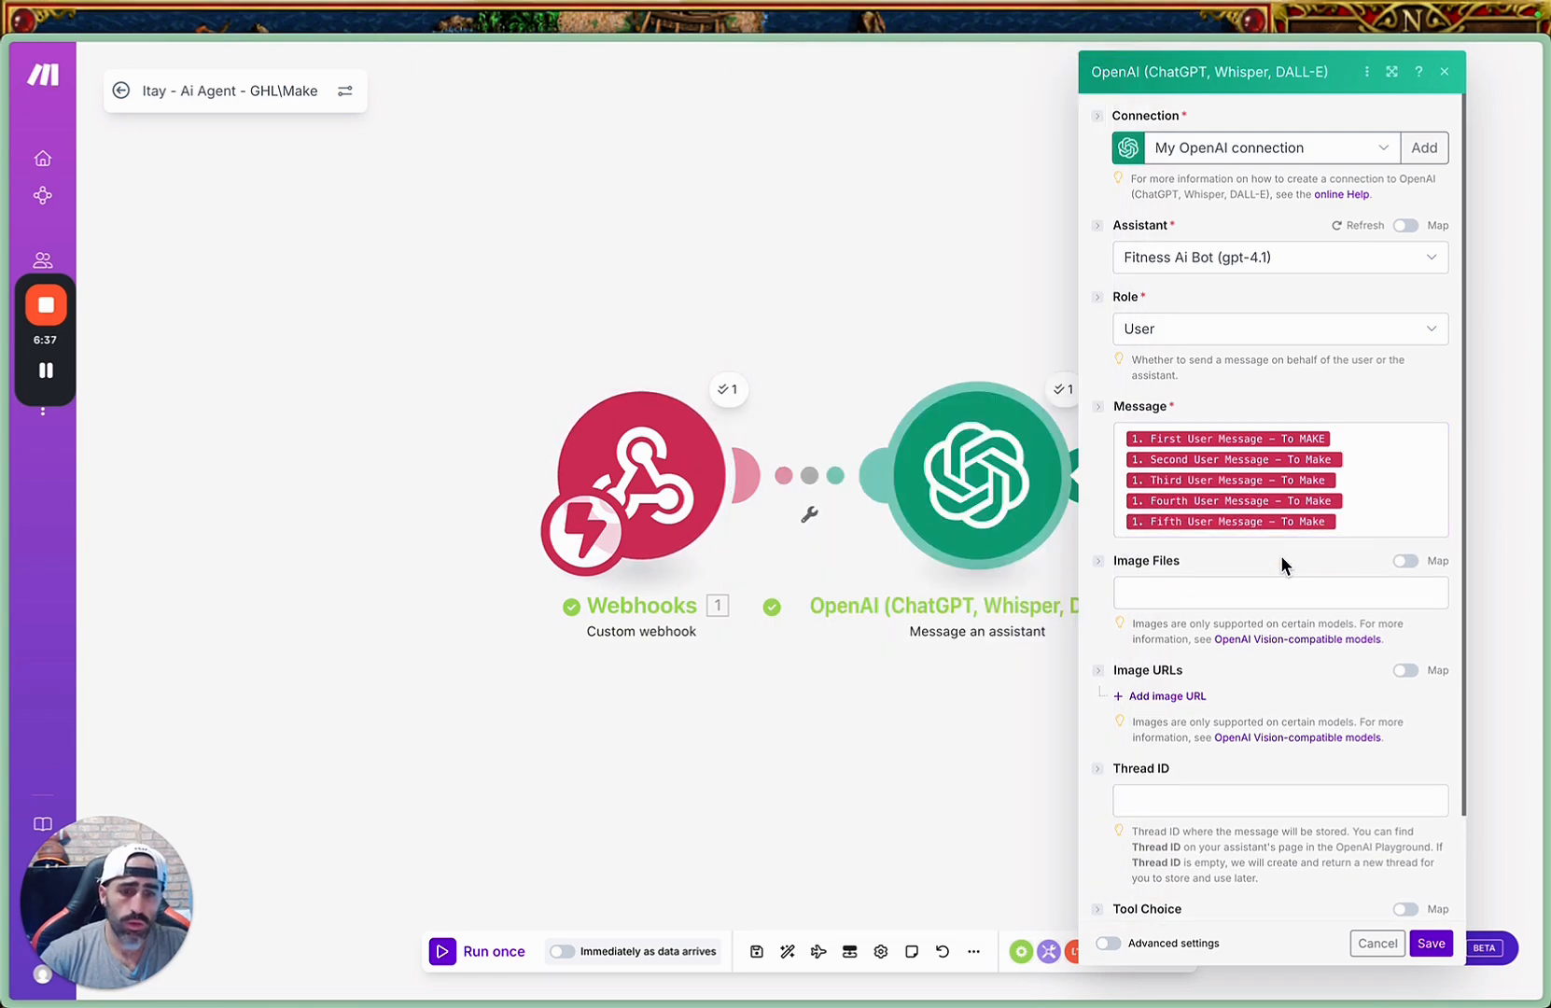
Check the OpenAI module's Thread ID and Tool Choice options, leave both empty, and save the module.
scroll(1306, 549, down, 2)
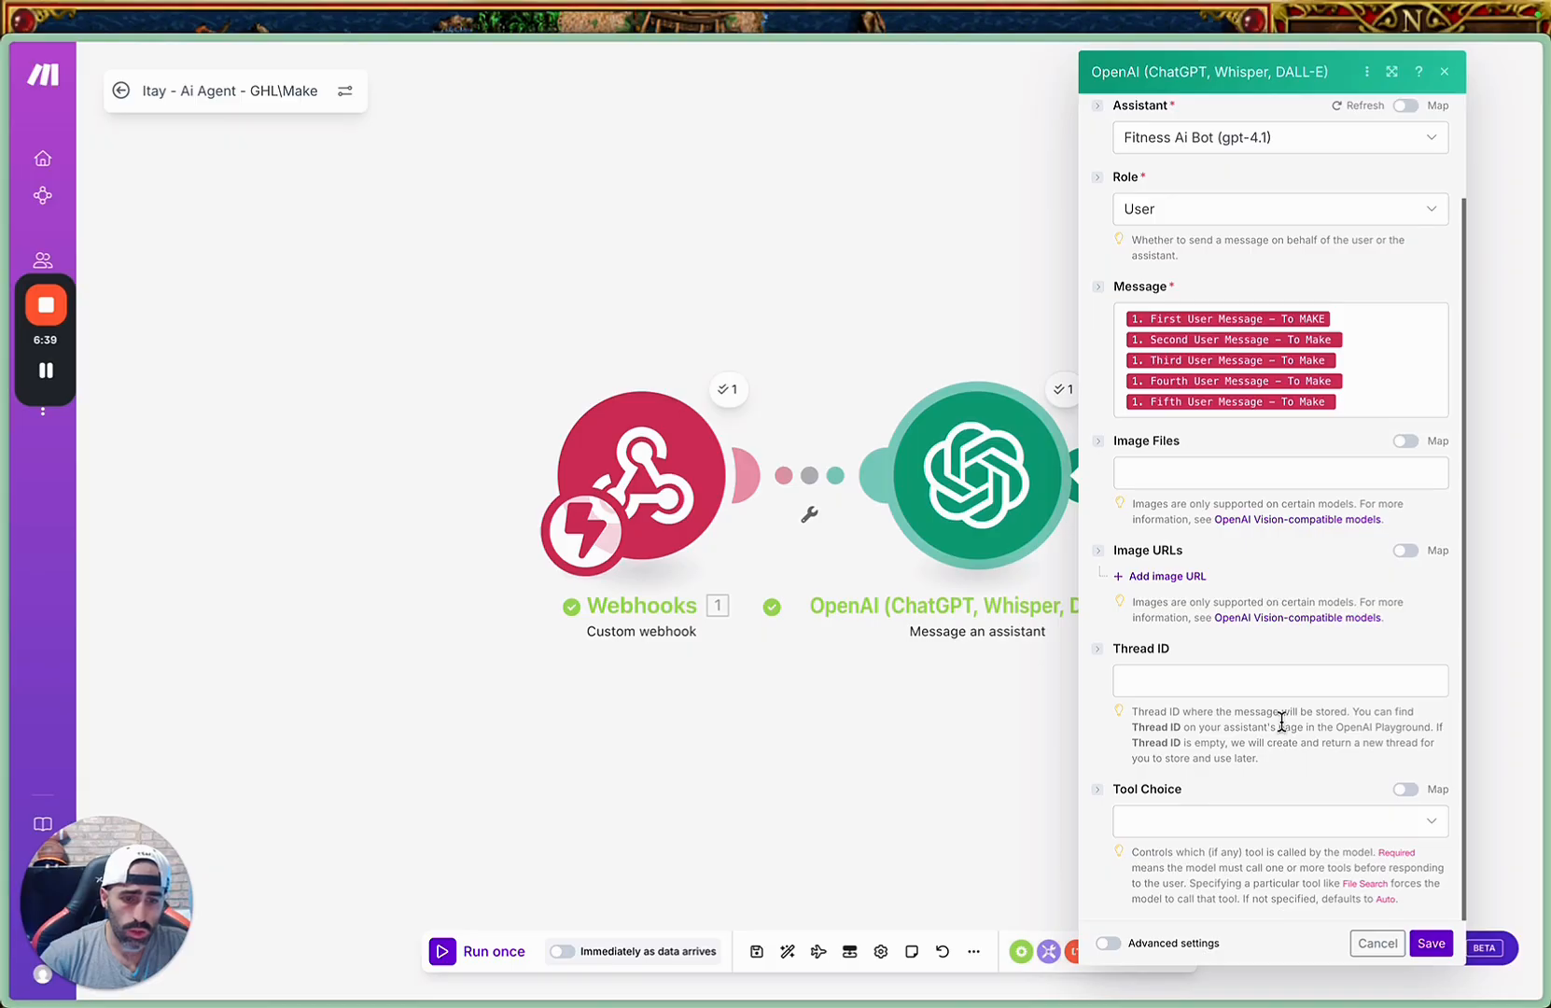
click(1298, 821)
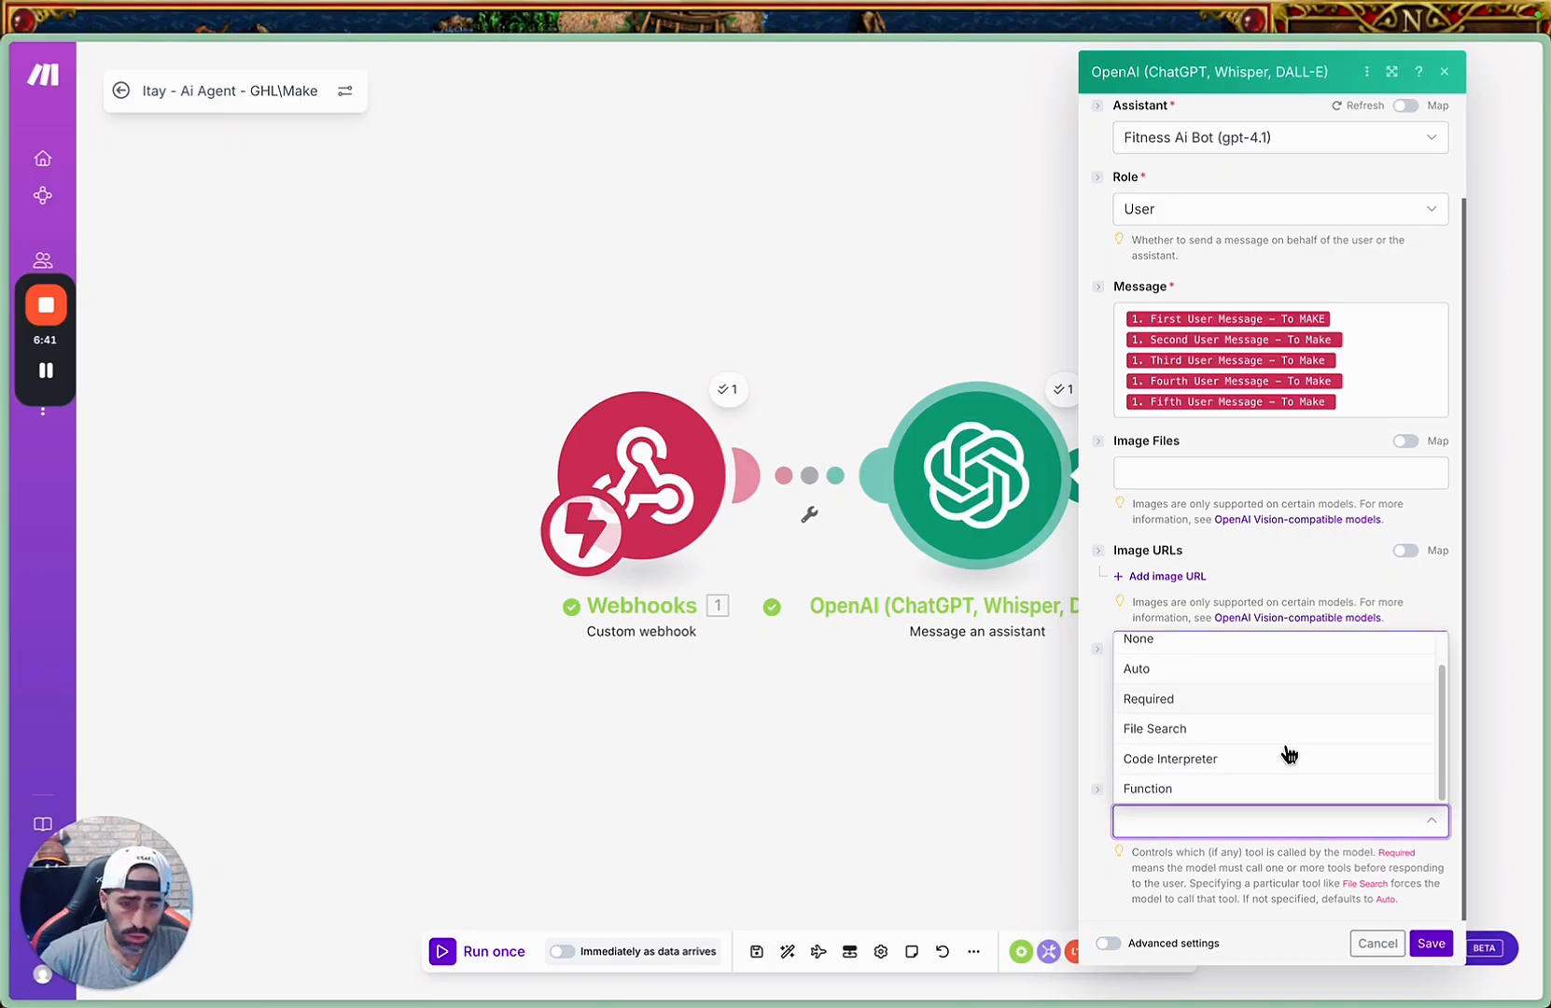
scroll(1271, 742, up, 1)
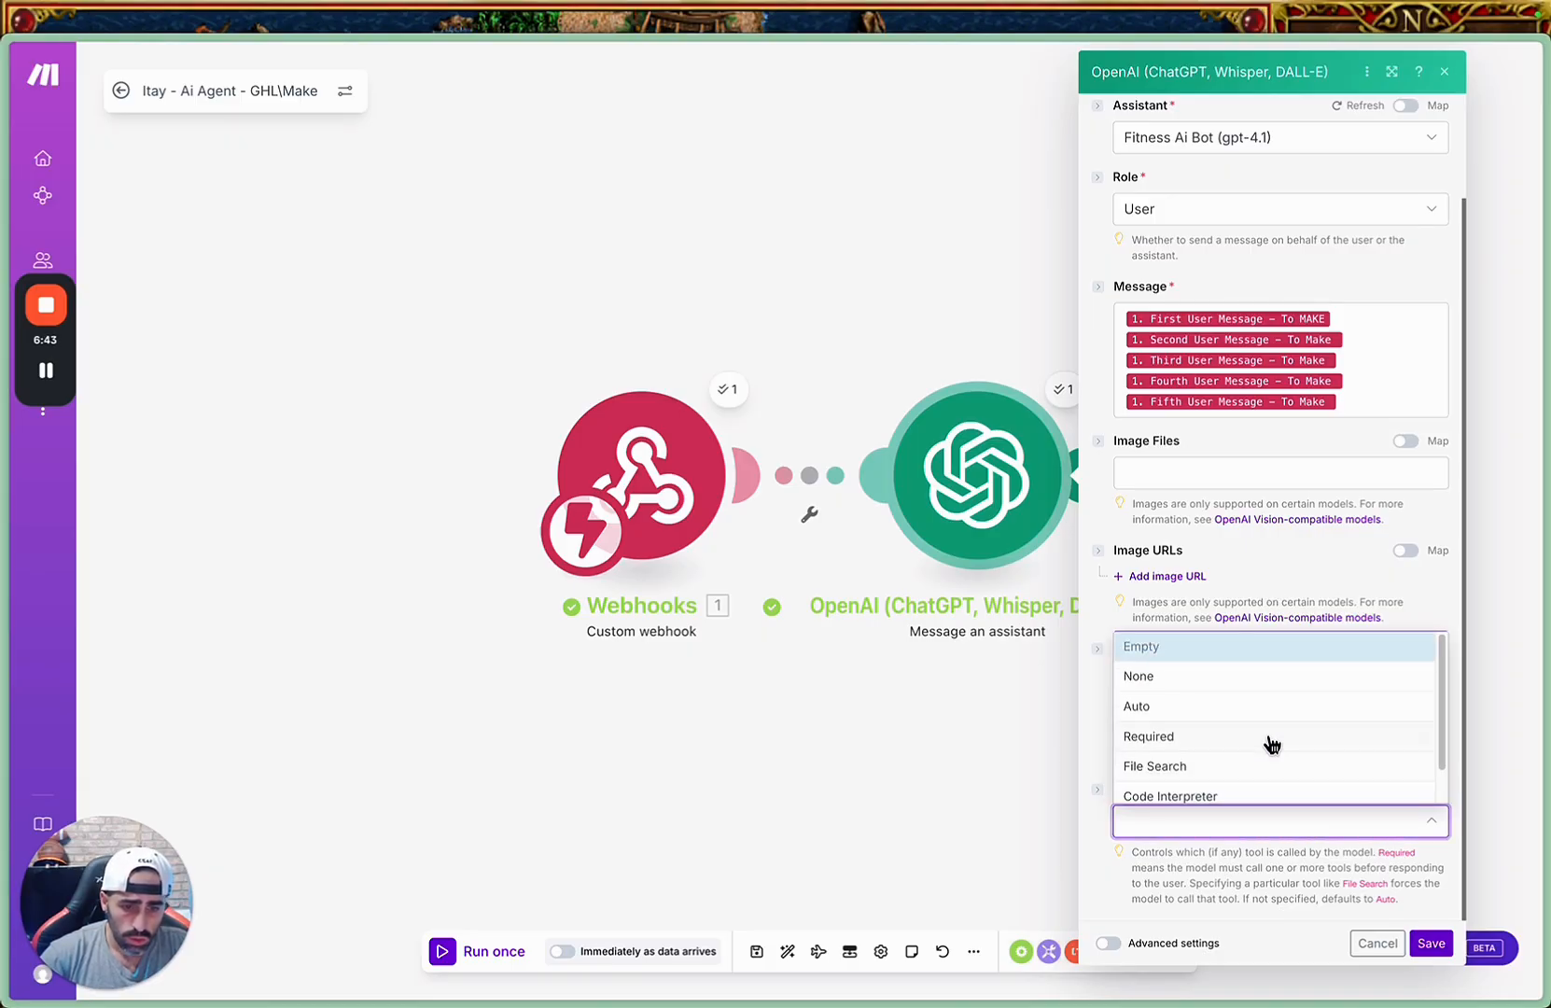
click(1225, 832)
click(1241, 680)
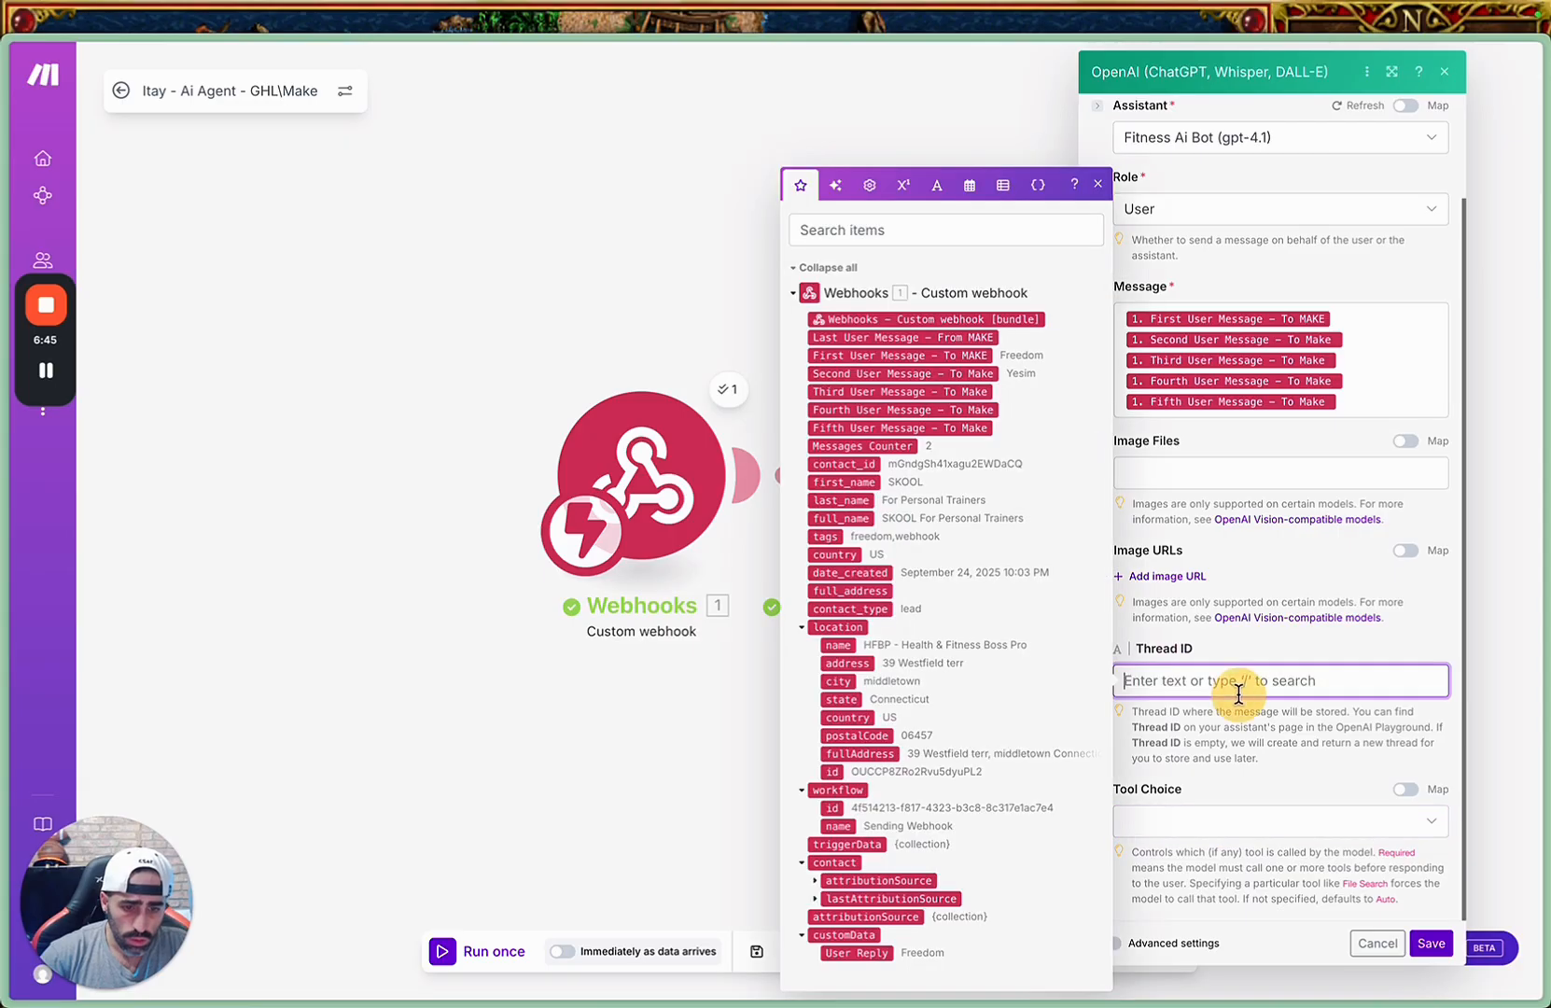
click(1279, 724)
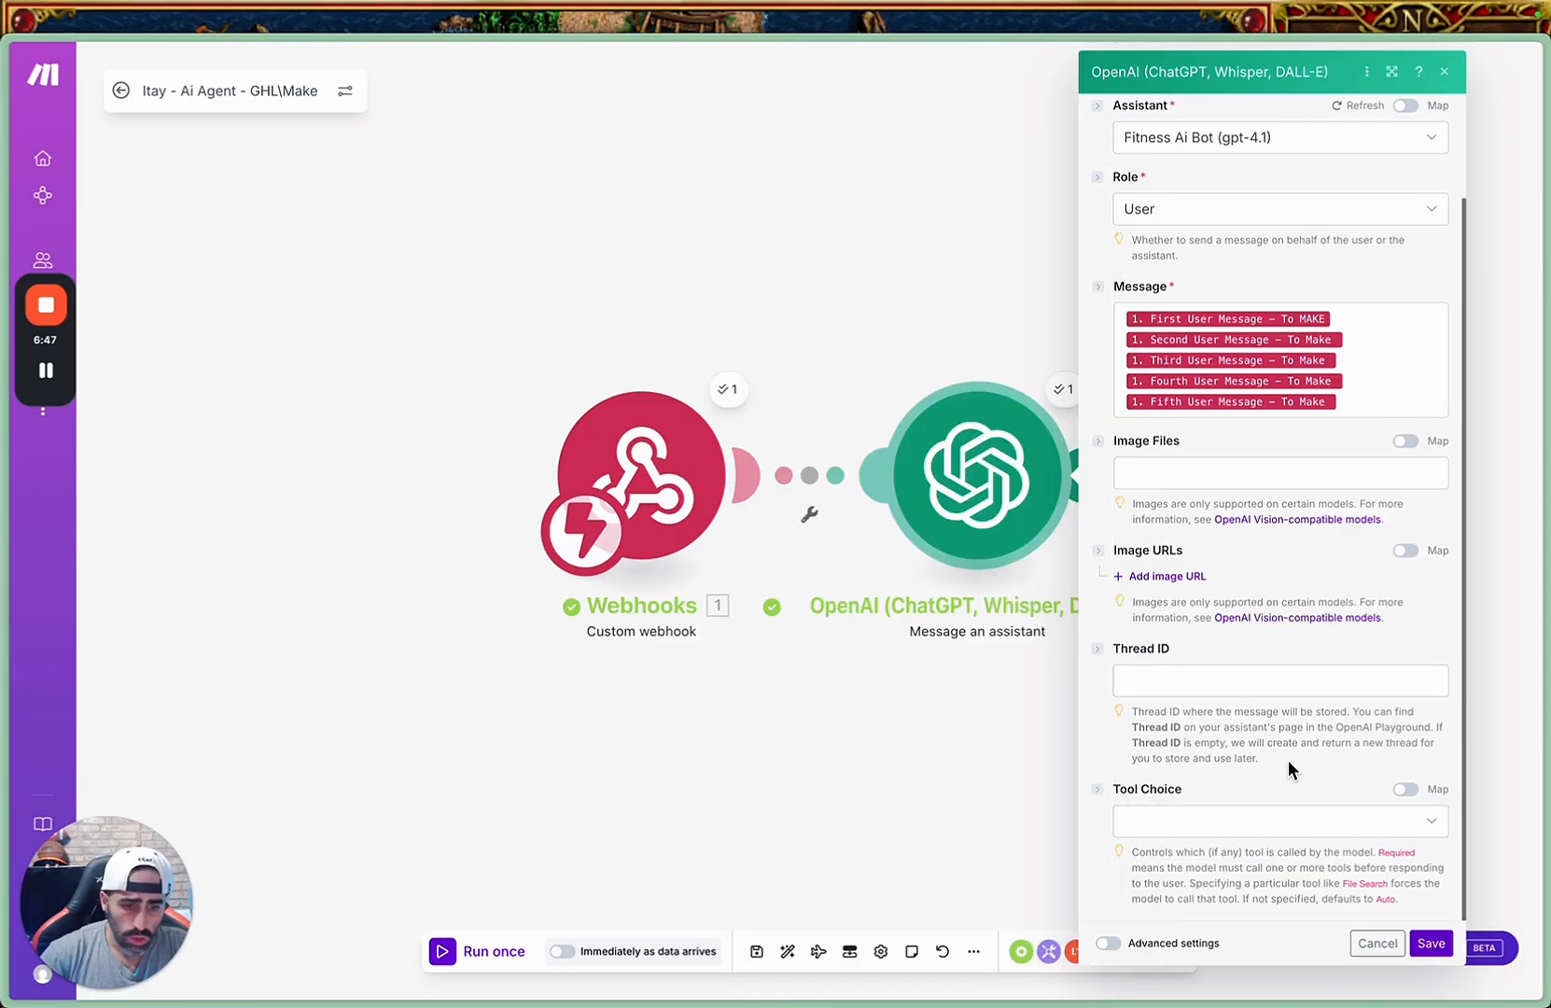
scroll(1381, 477, up, 2)
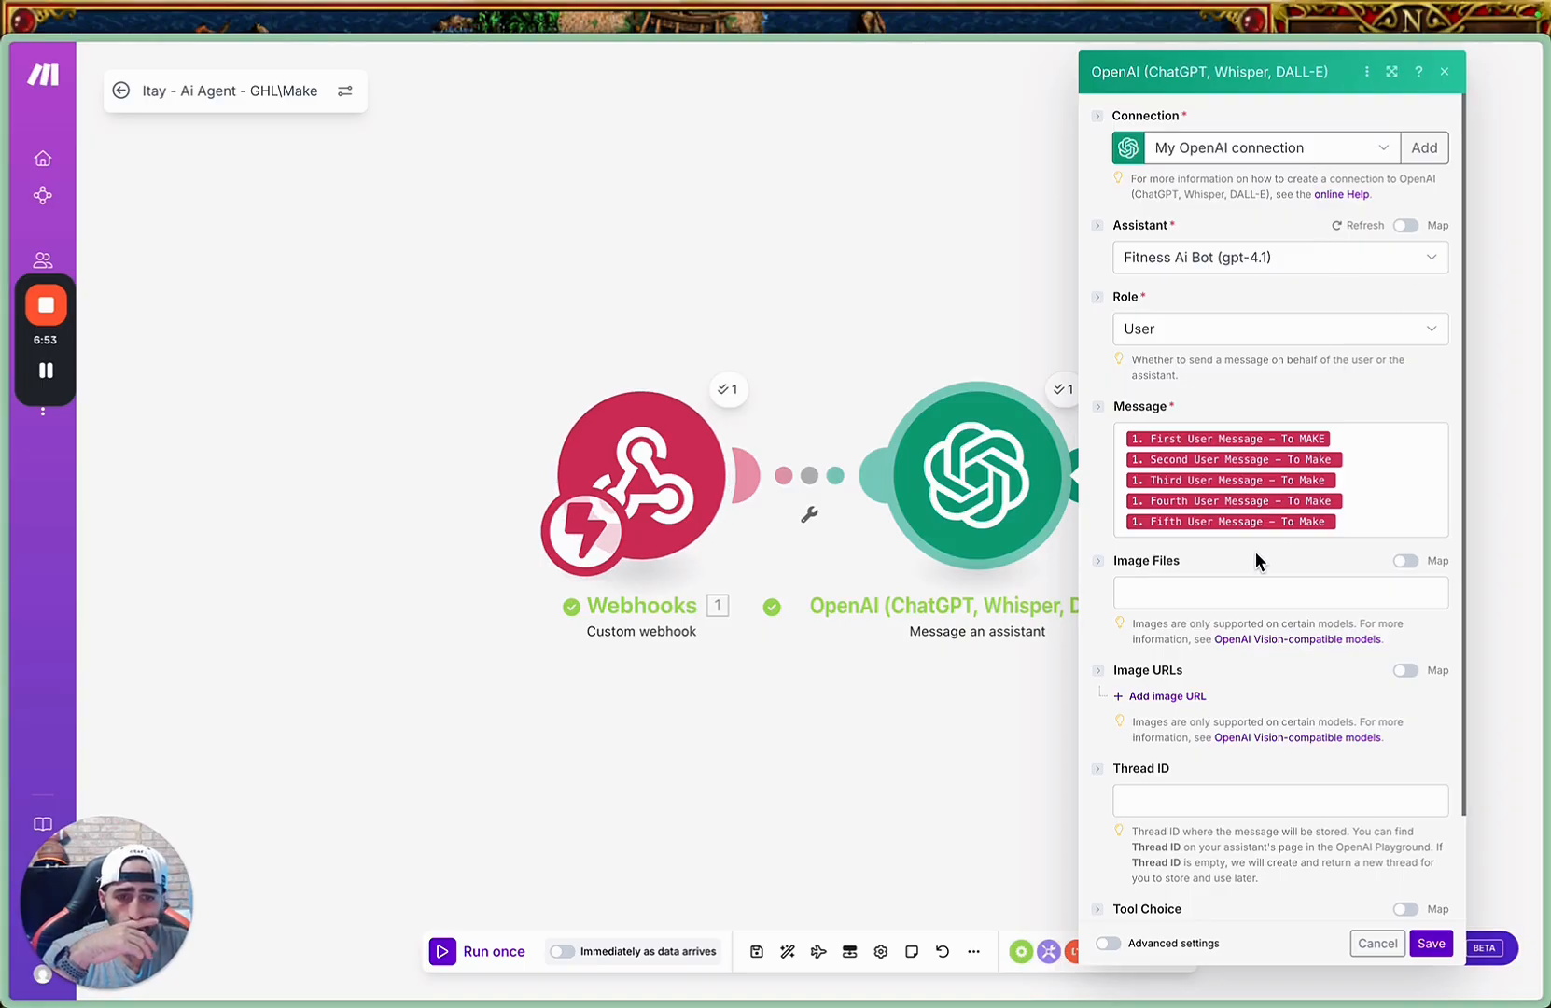
click(1431, 944)
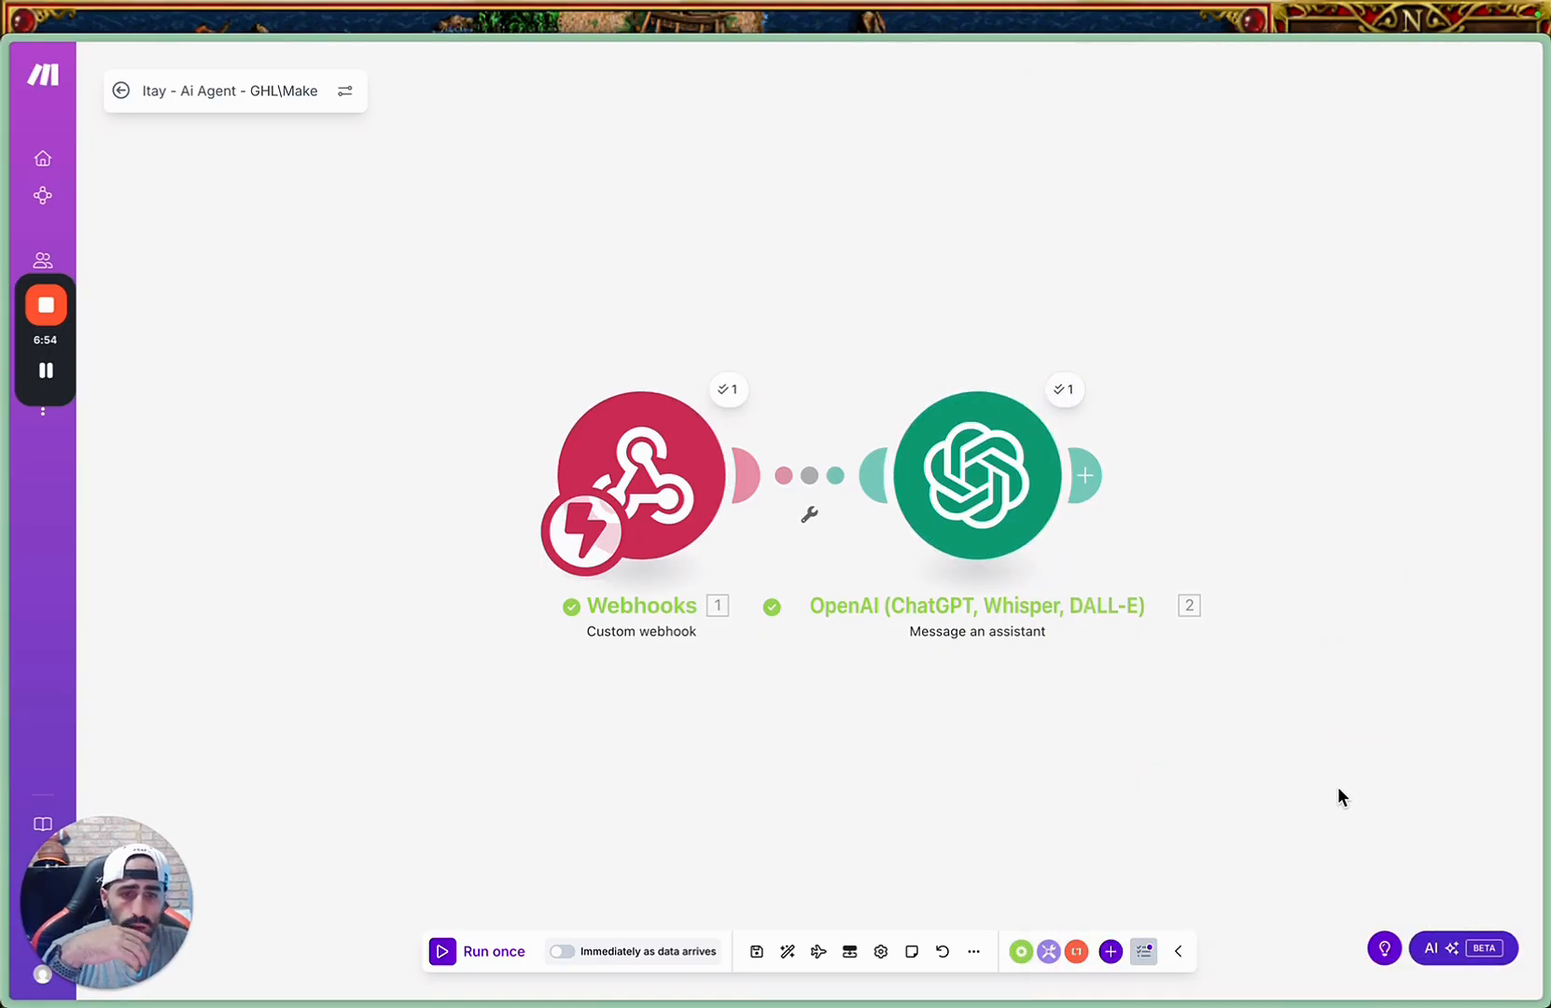
Add a Text parser Replace module after the OpenAI module in the scenario.
click(1105, 479)
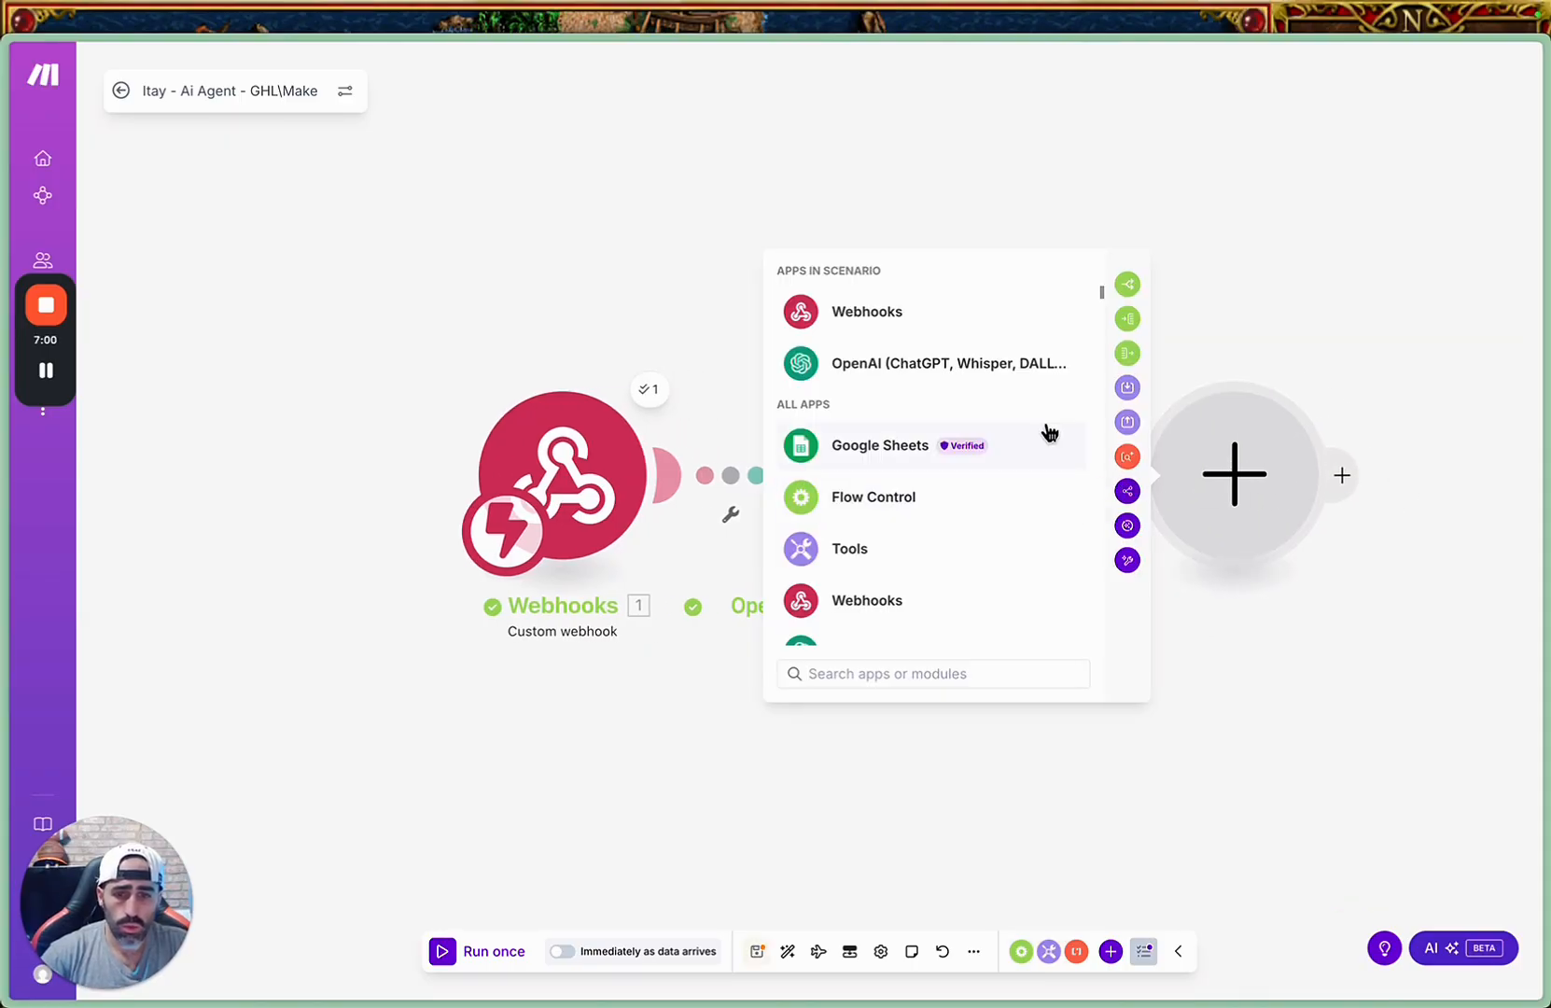
scroll(1049, 432, down, 10)
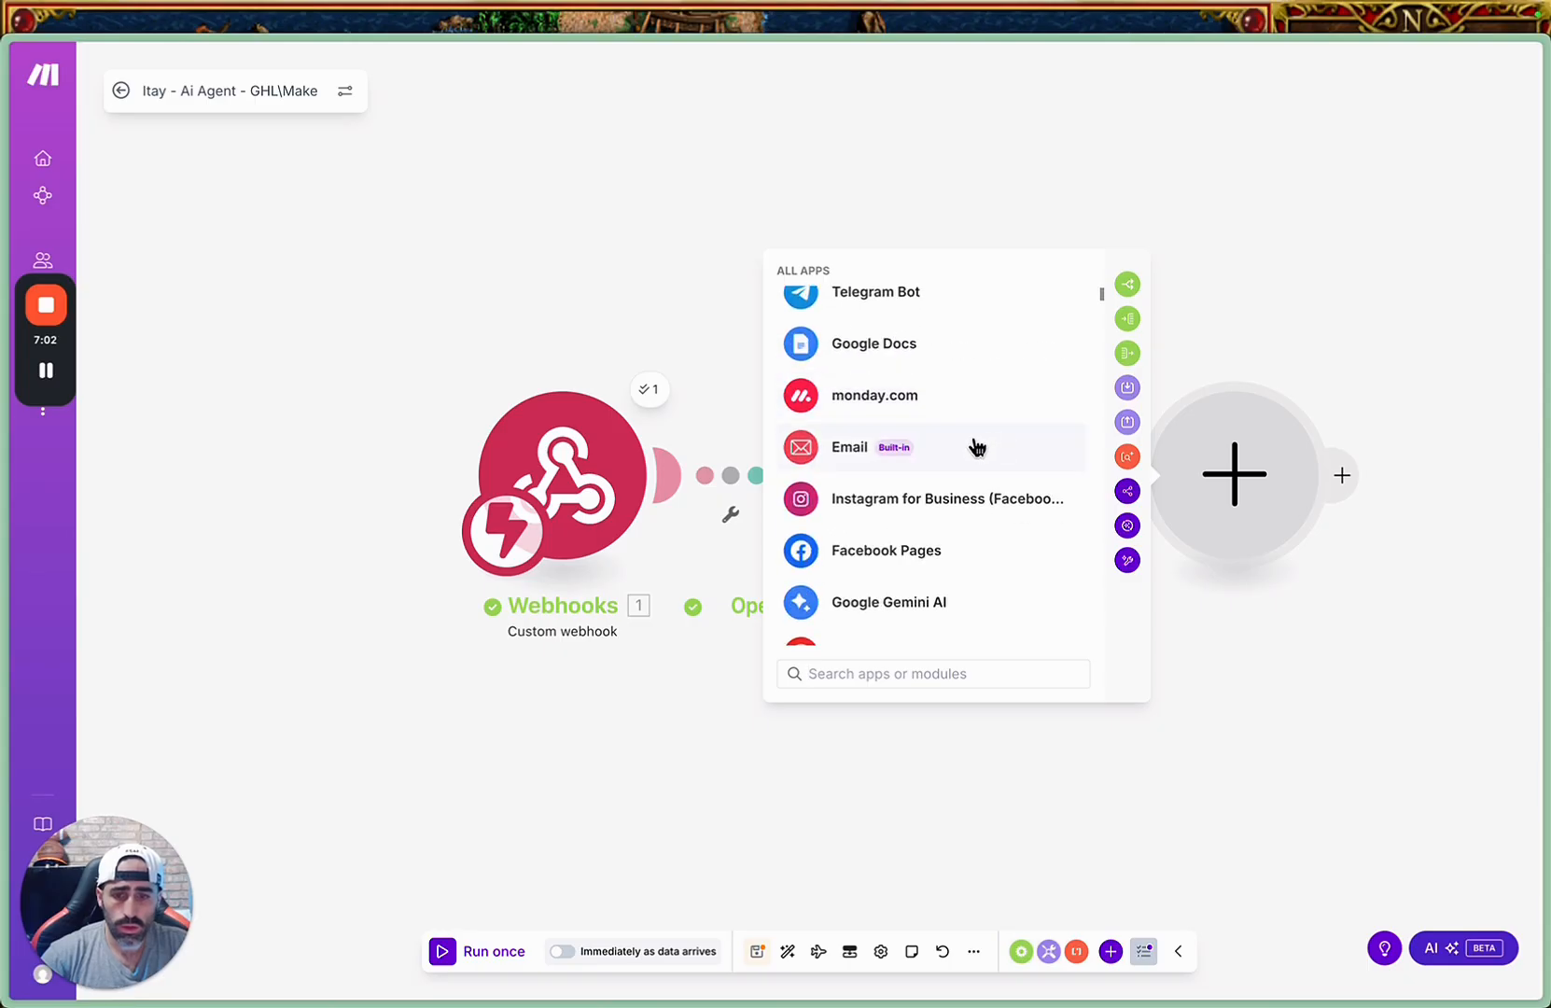
scroll(976, 447, up, 5)
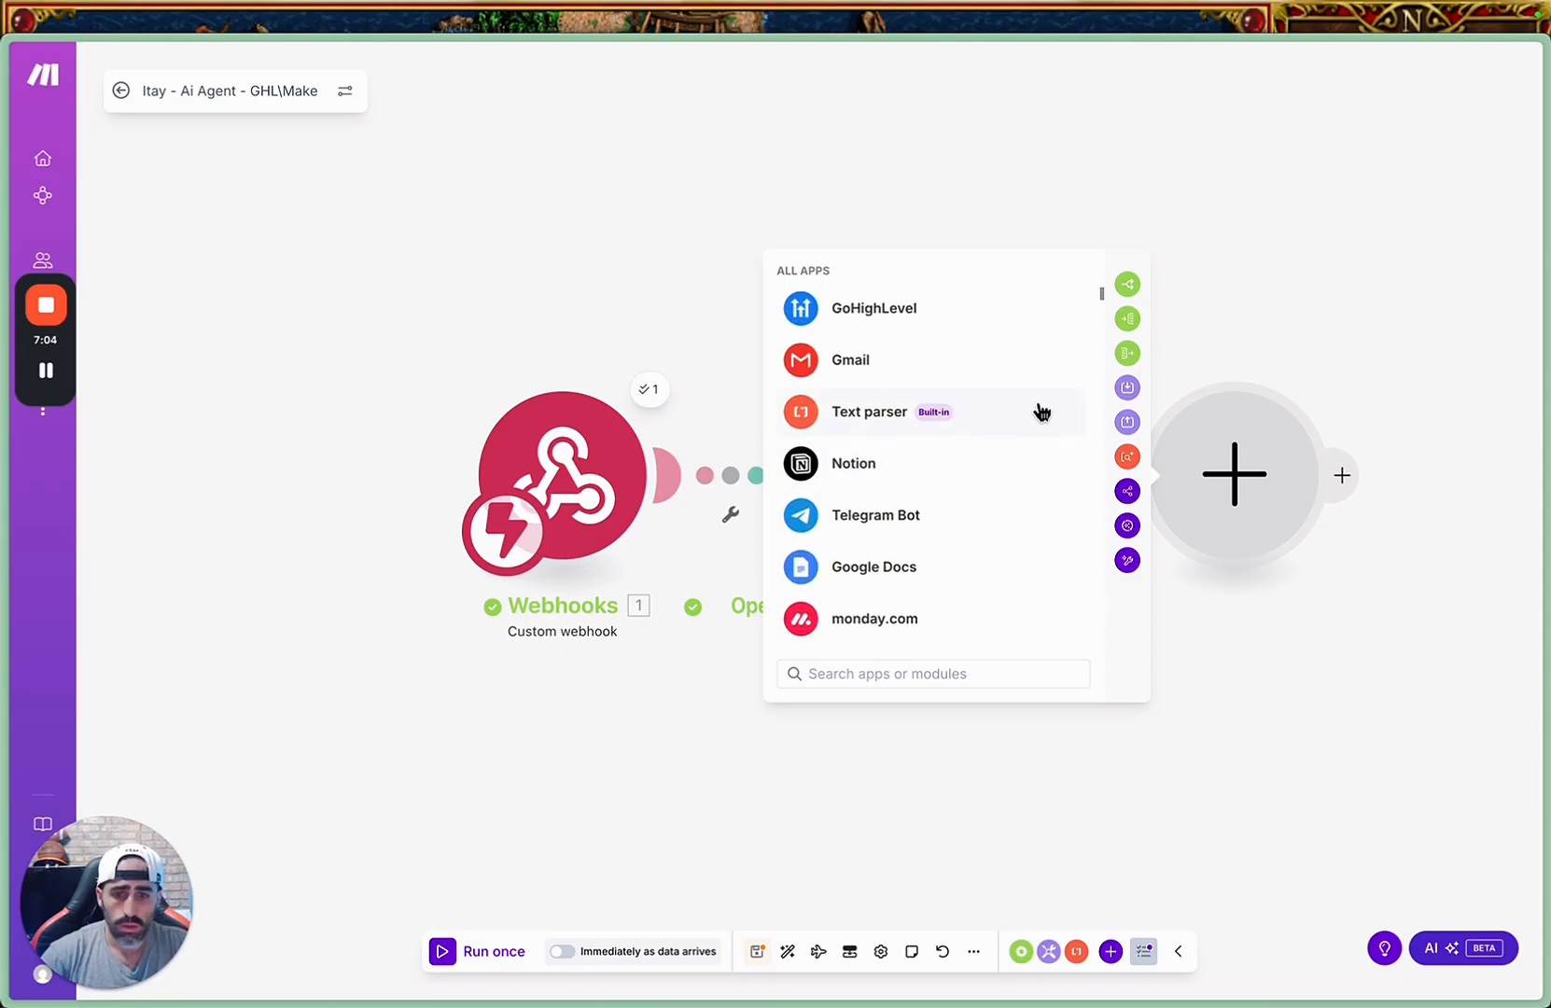
click(1042, 412)
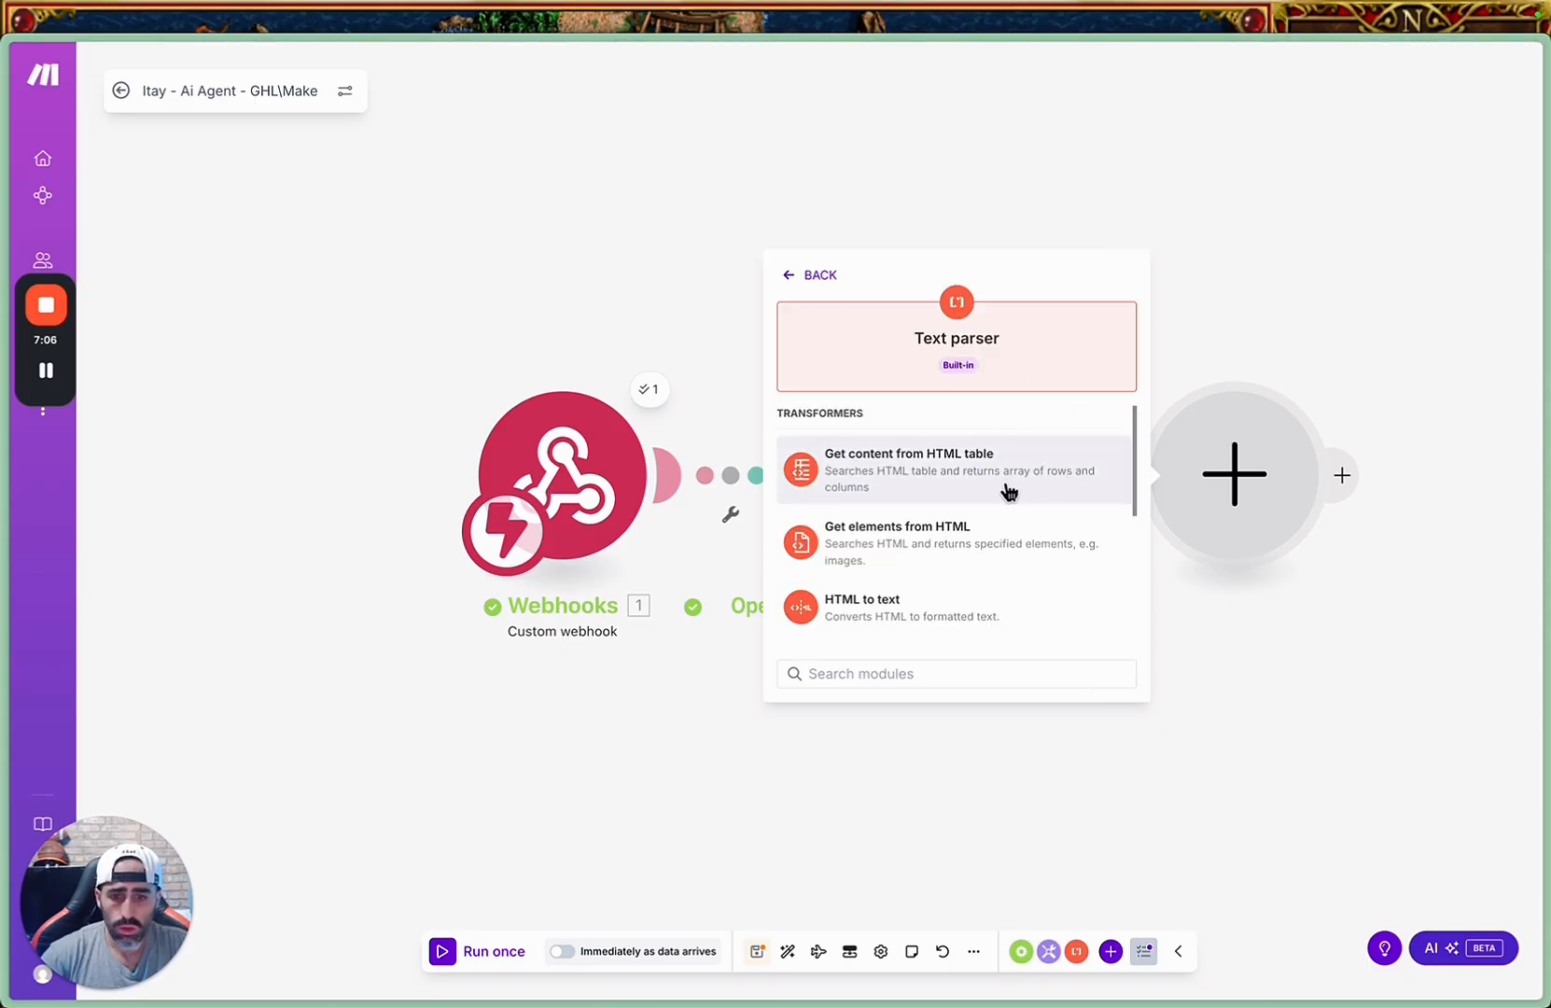
scroll(978, 581, down, 5)
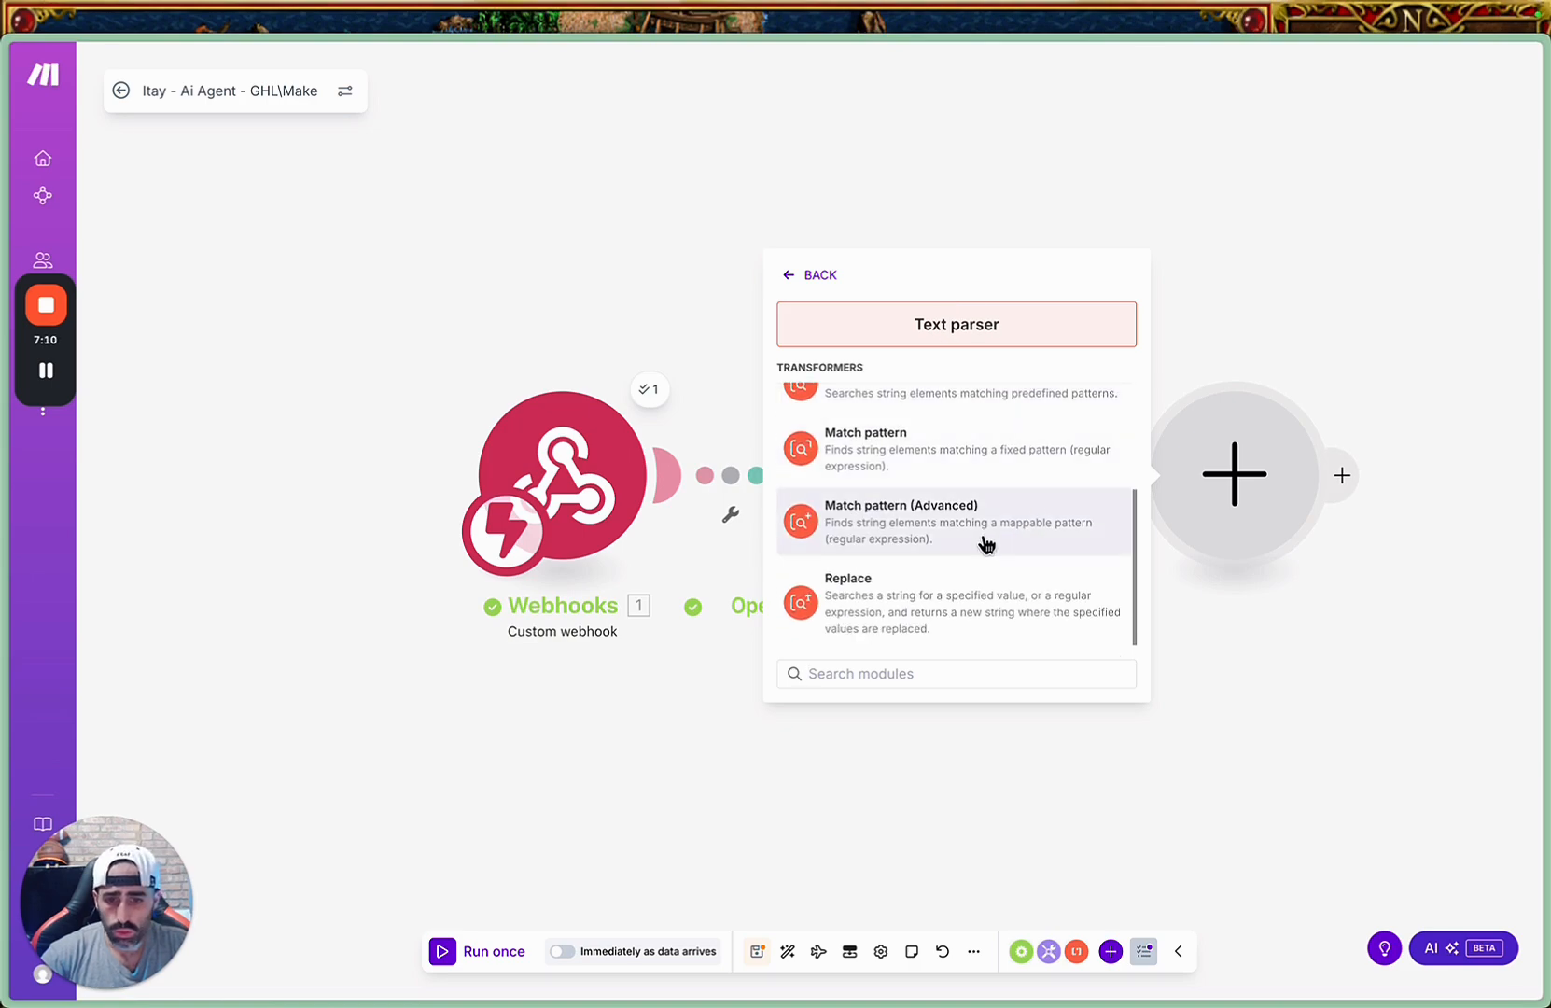
scroll(980, 624, up, 5)
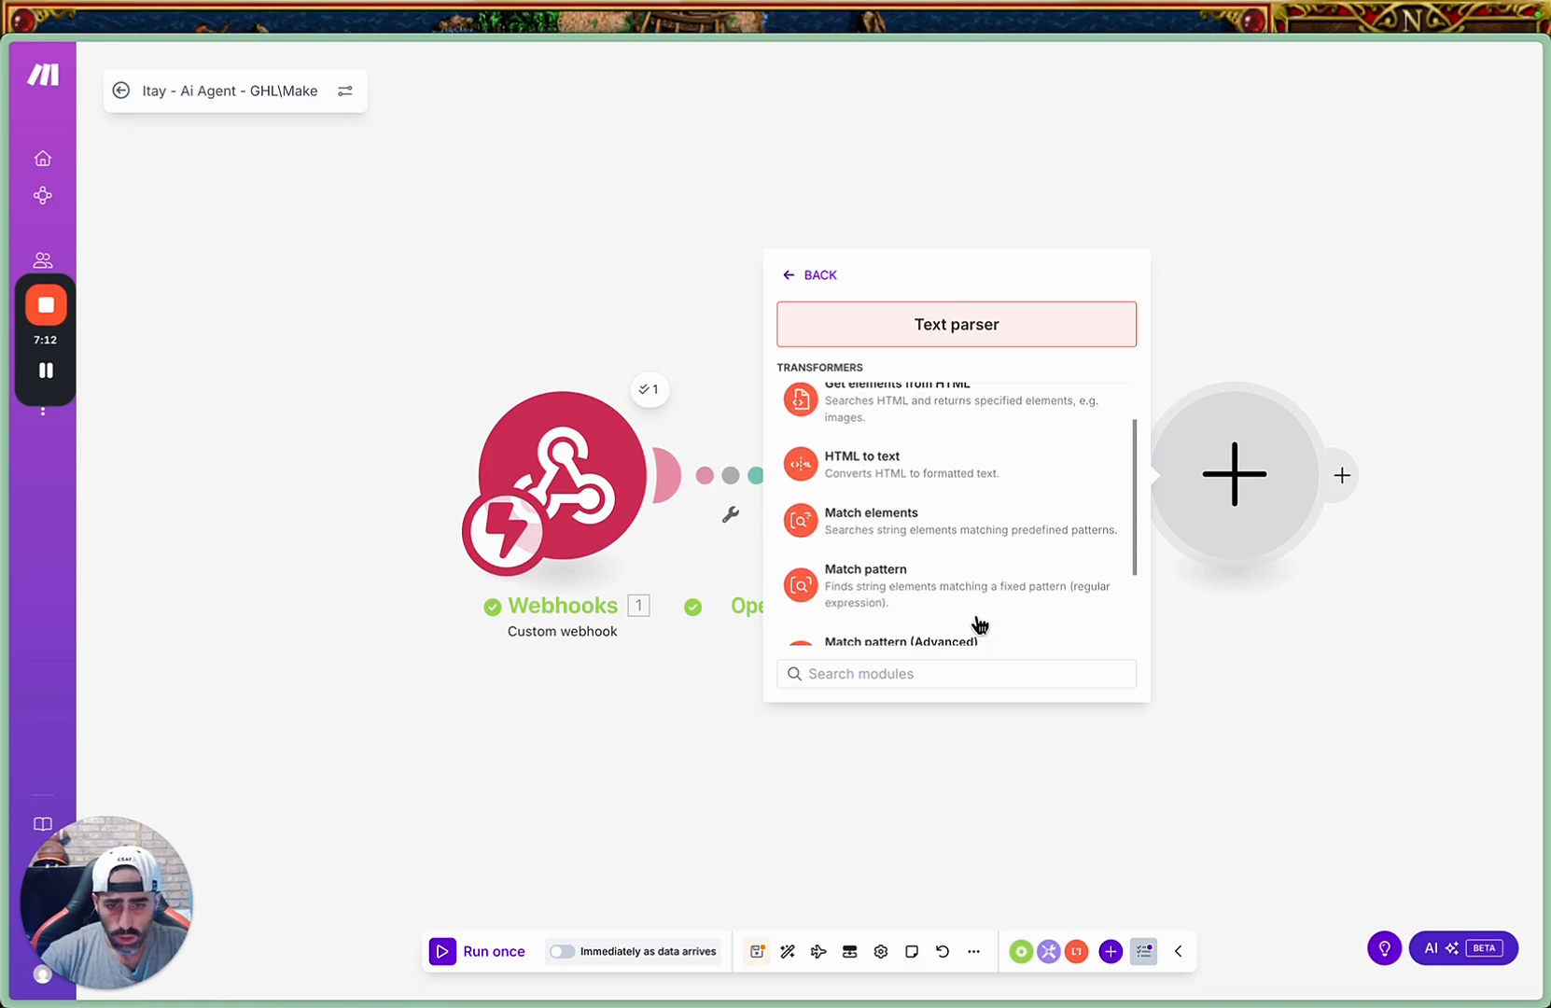
scroll(992, 526, down, 5)
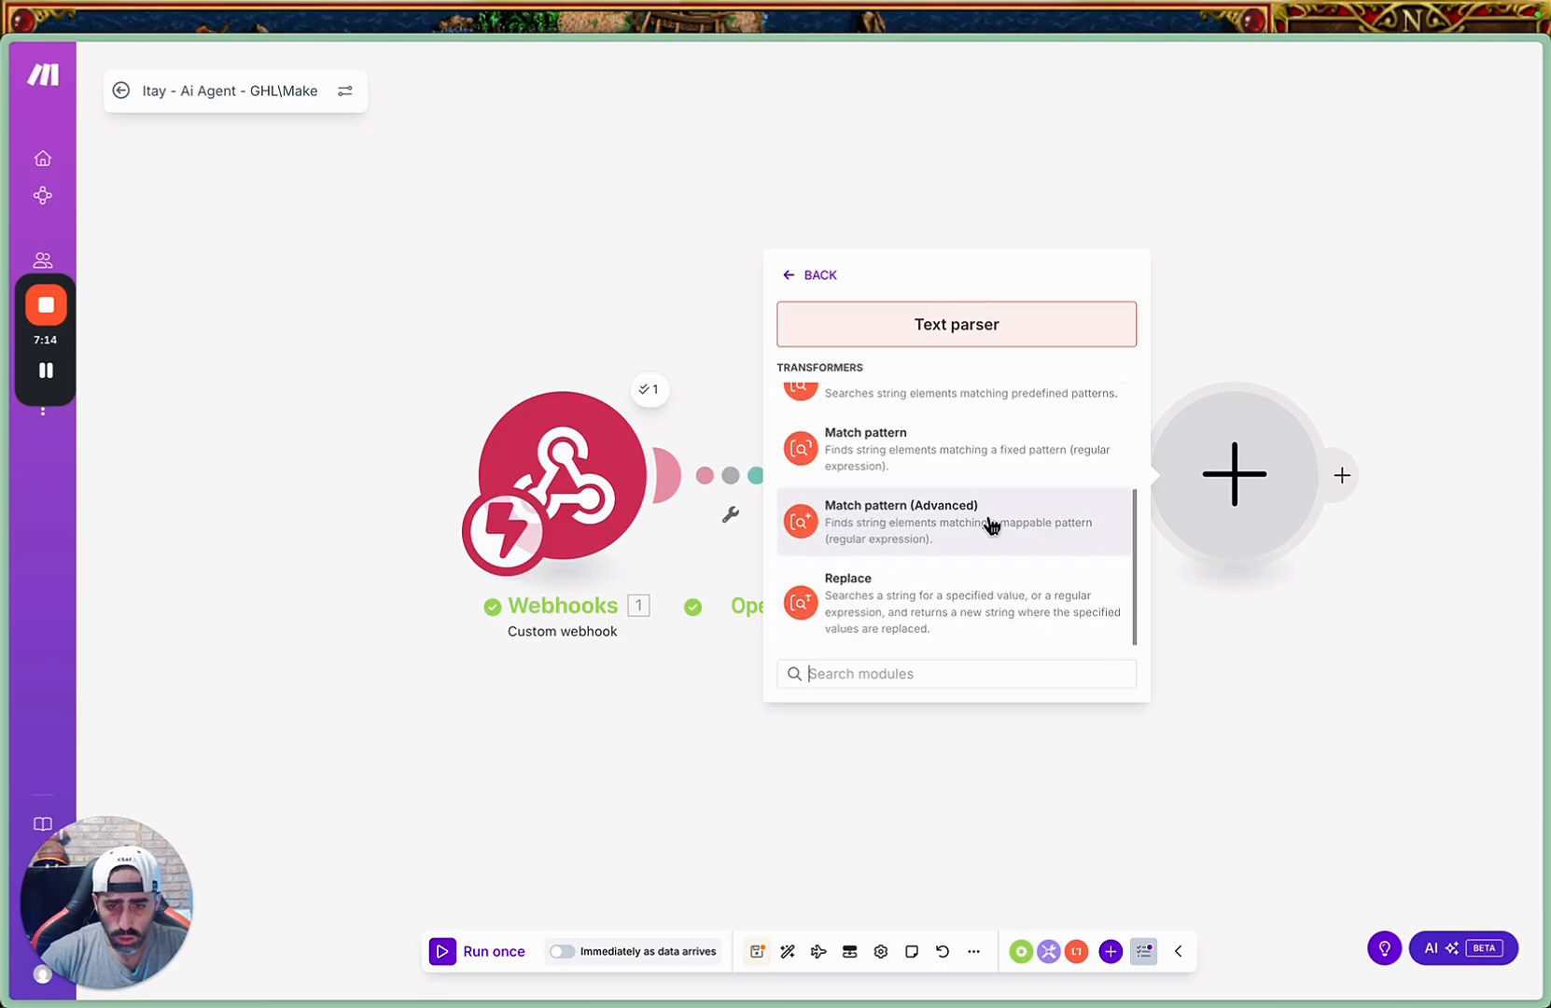
click(950, 598)
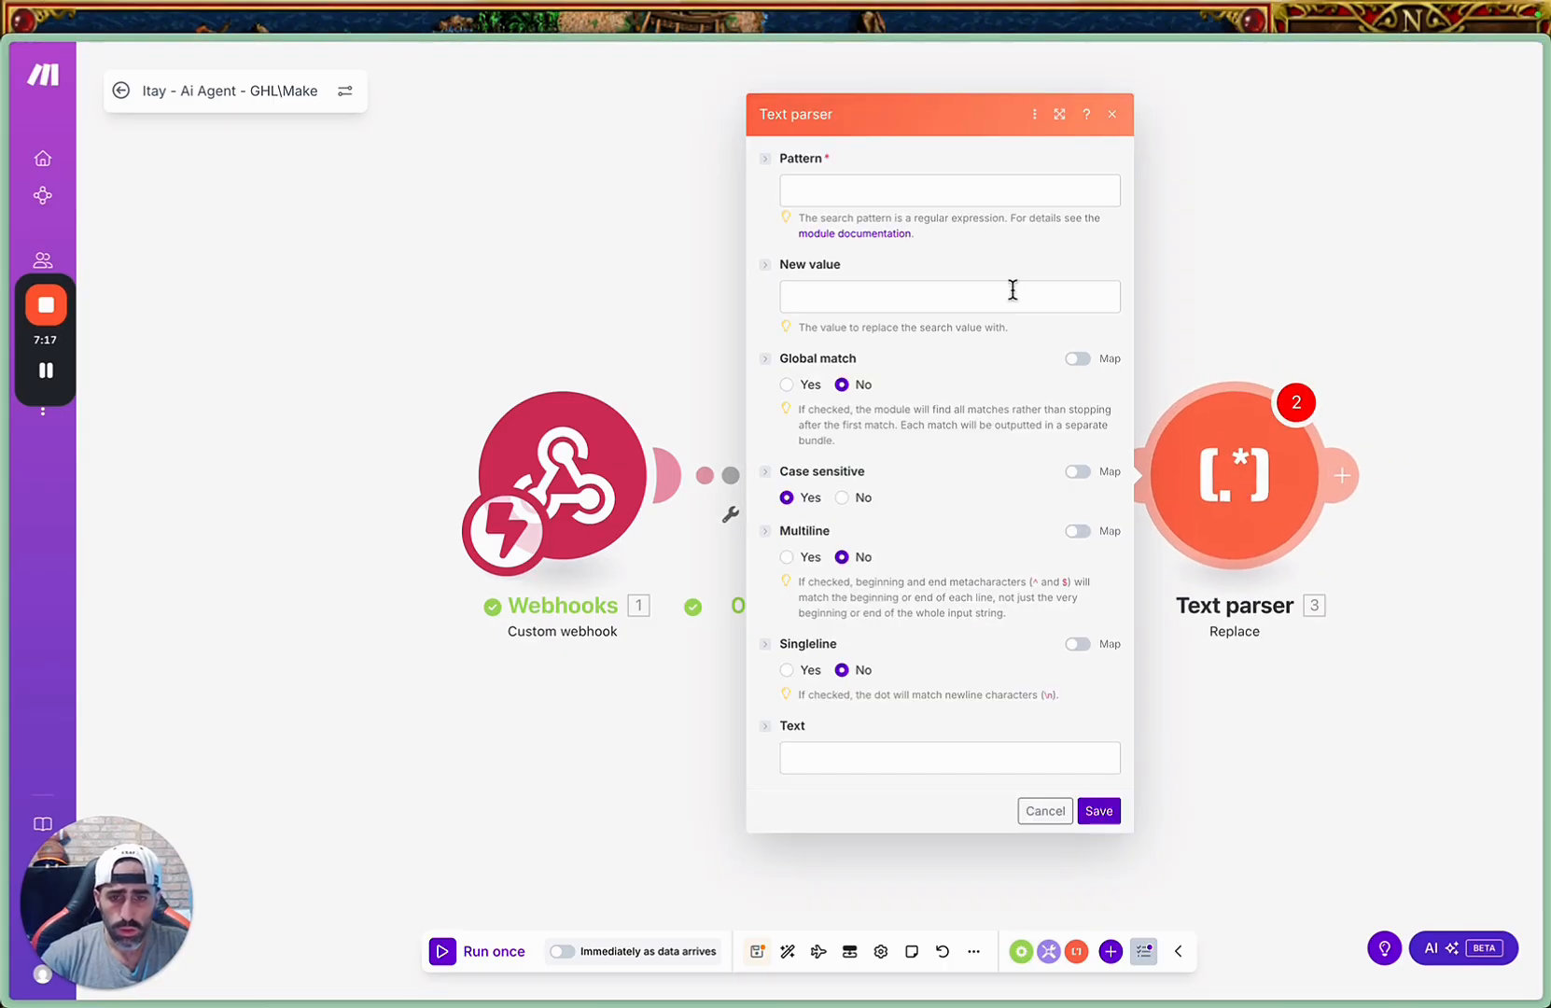
click(884, 193)
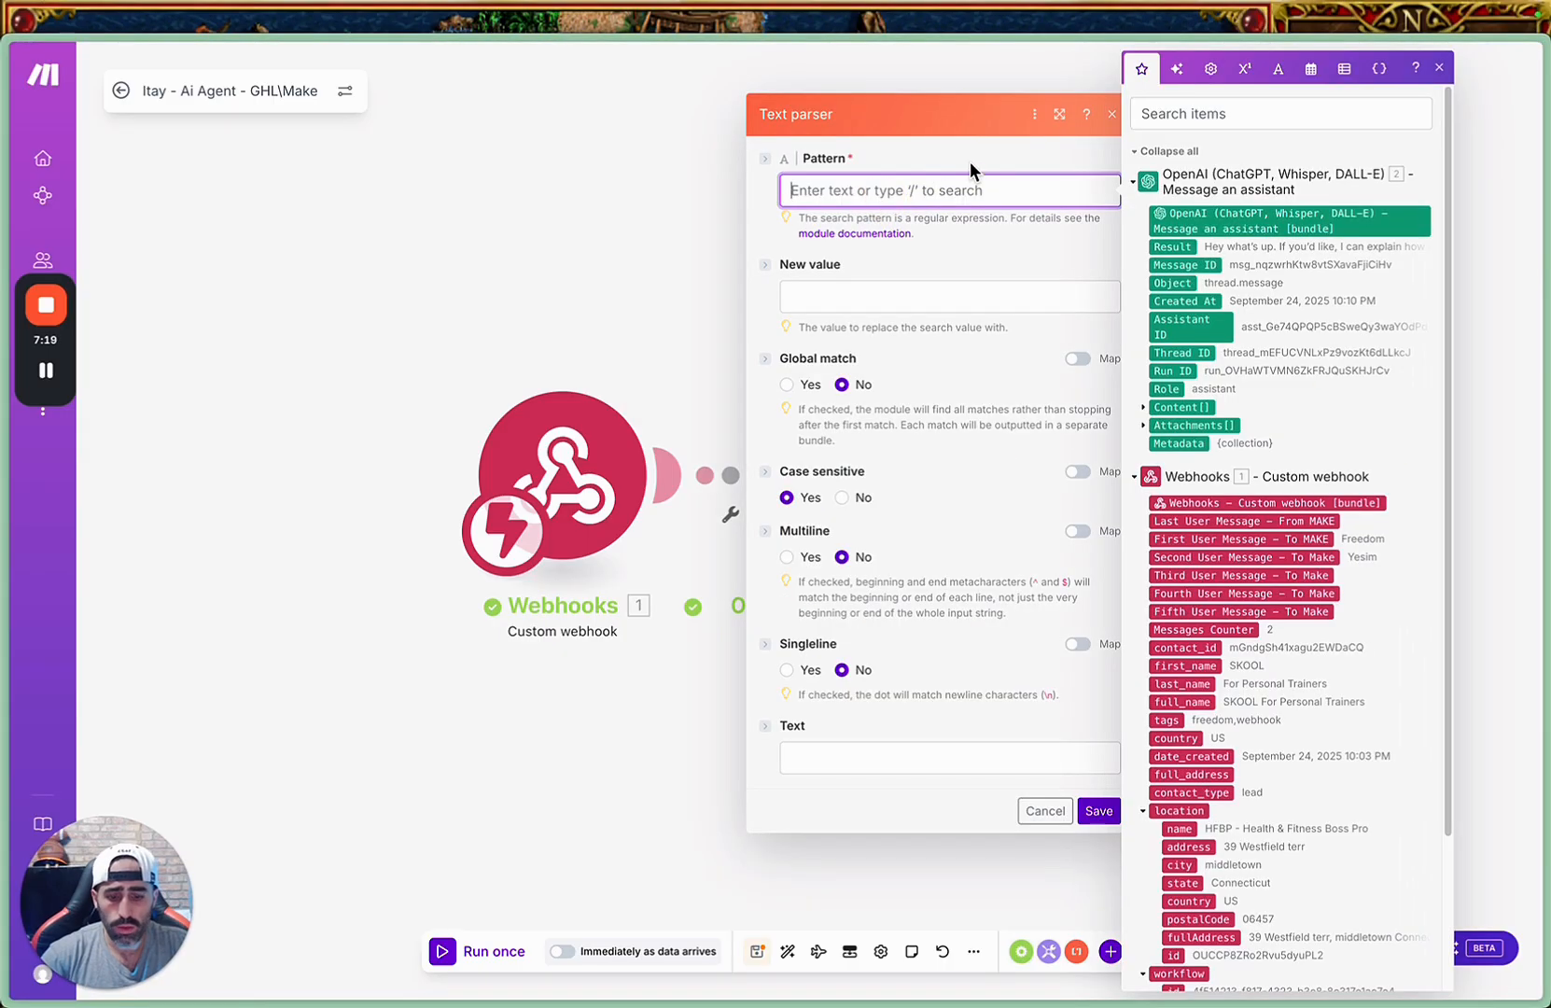
key(ctrl+t)
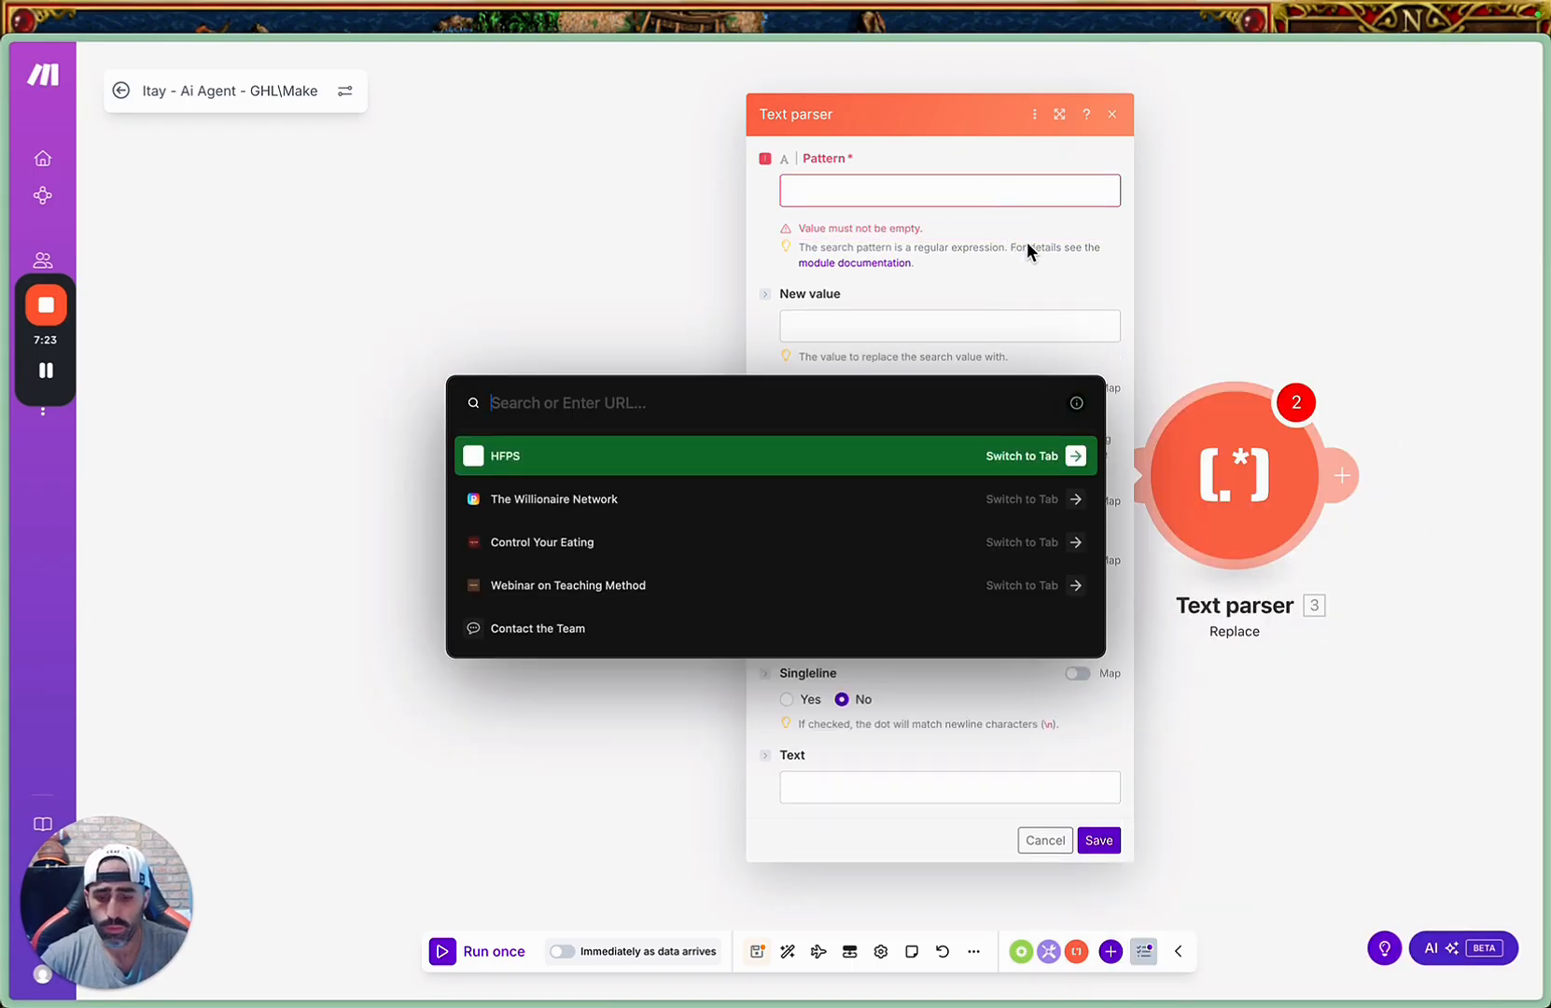
text(_)
key(BackSpace)
text(-)
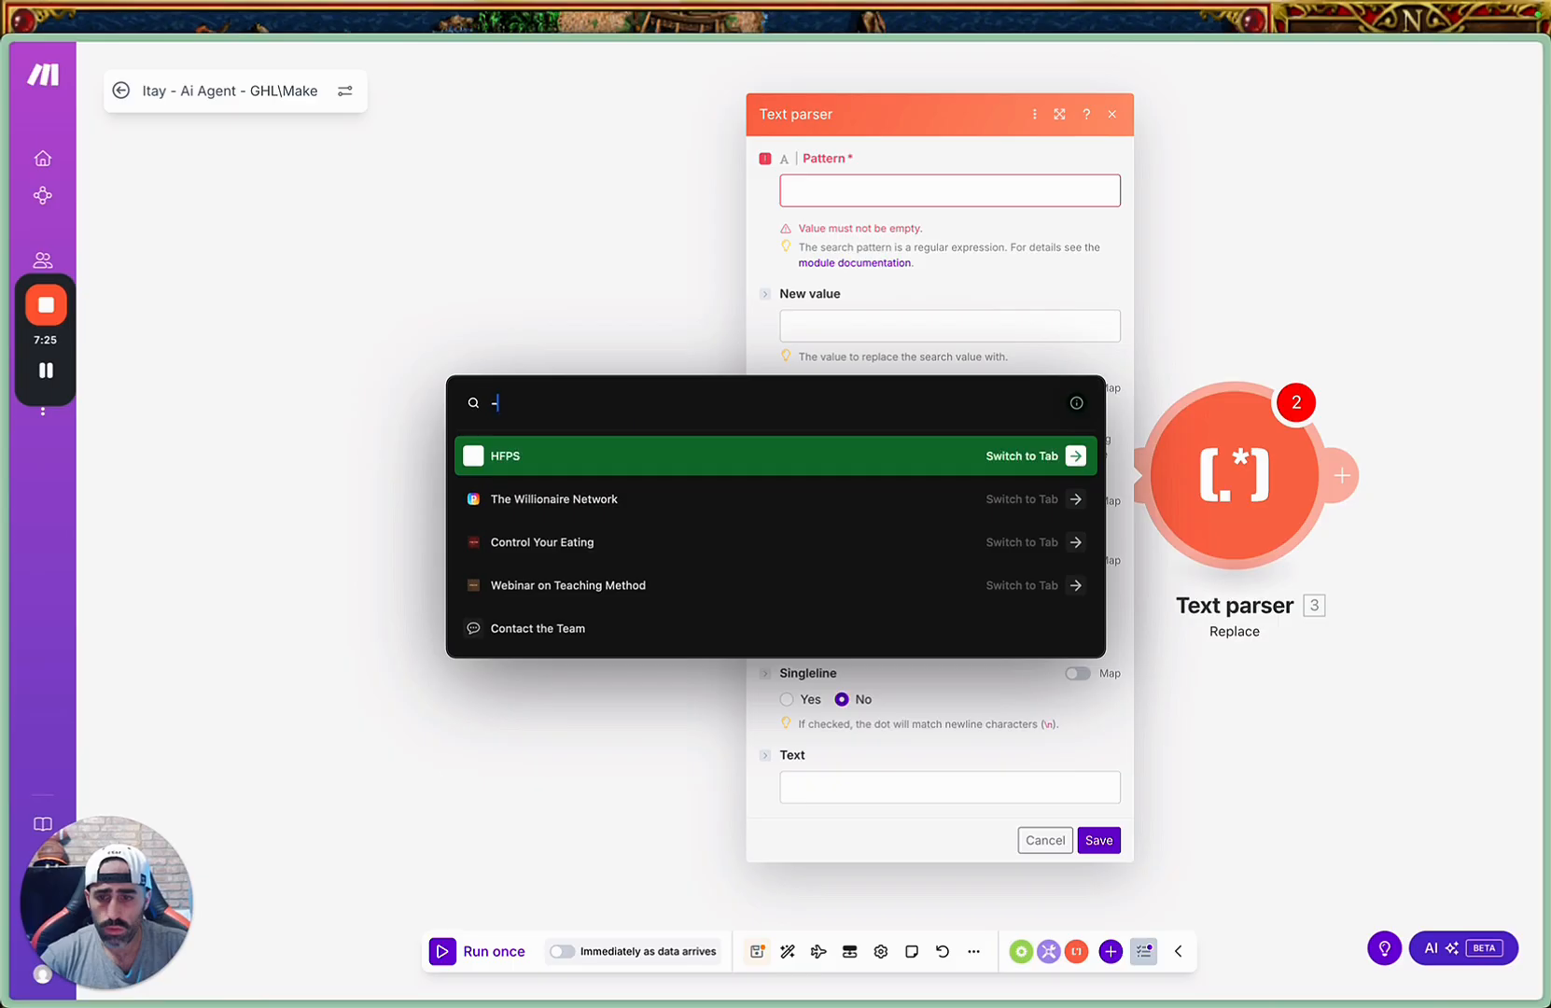
key(BackSpace)
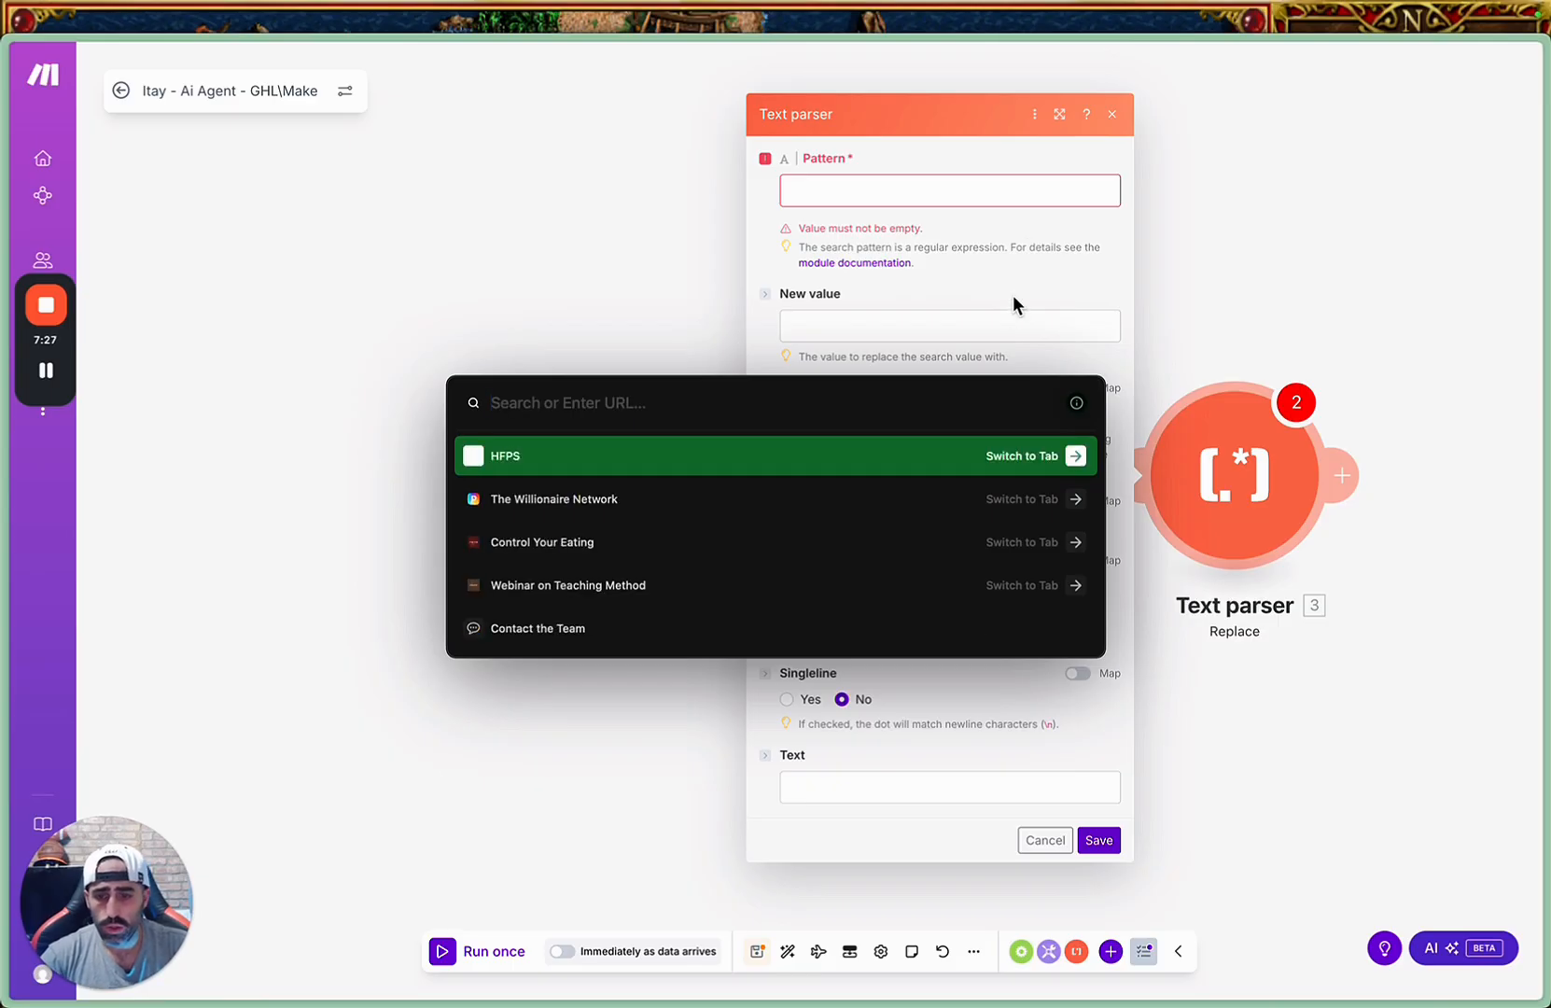
key(Escape)
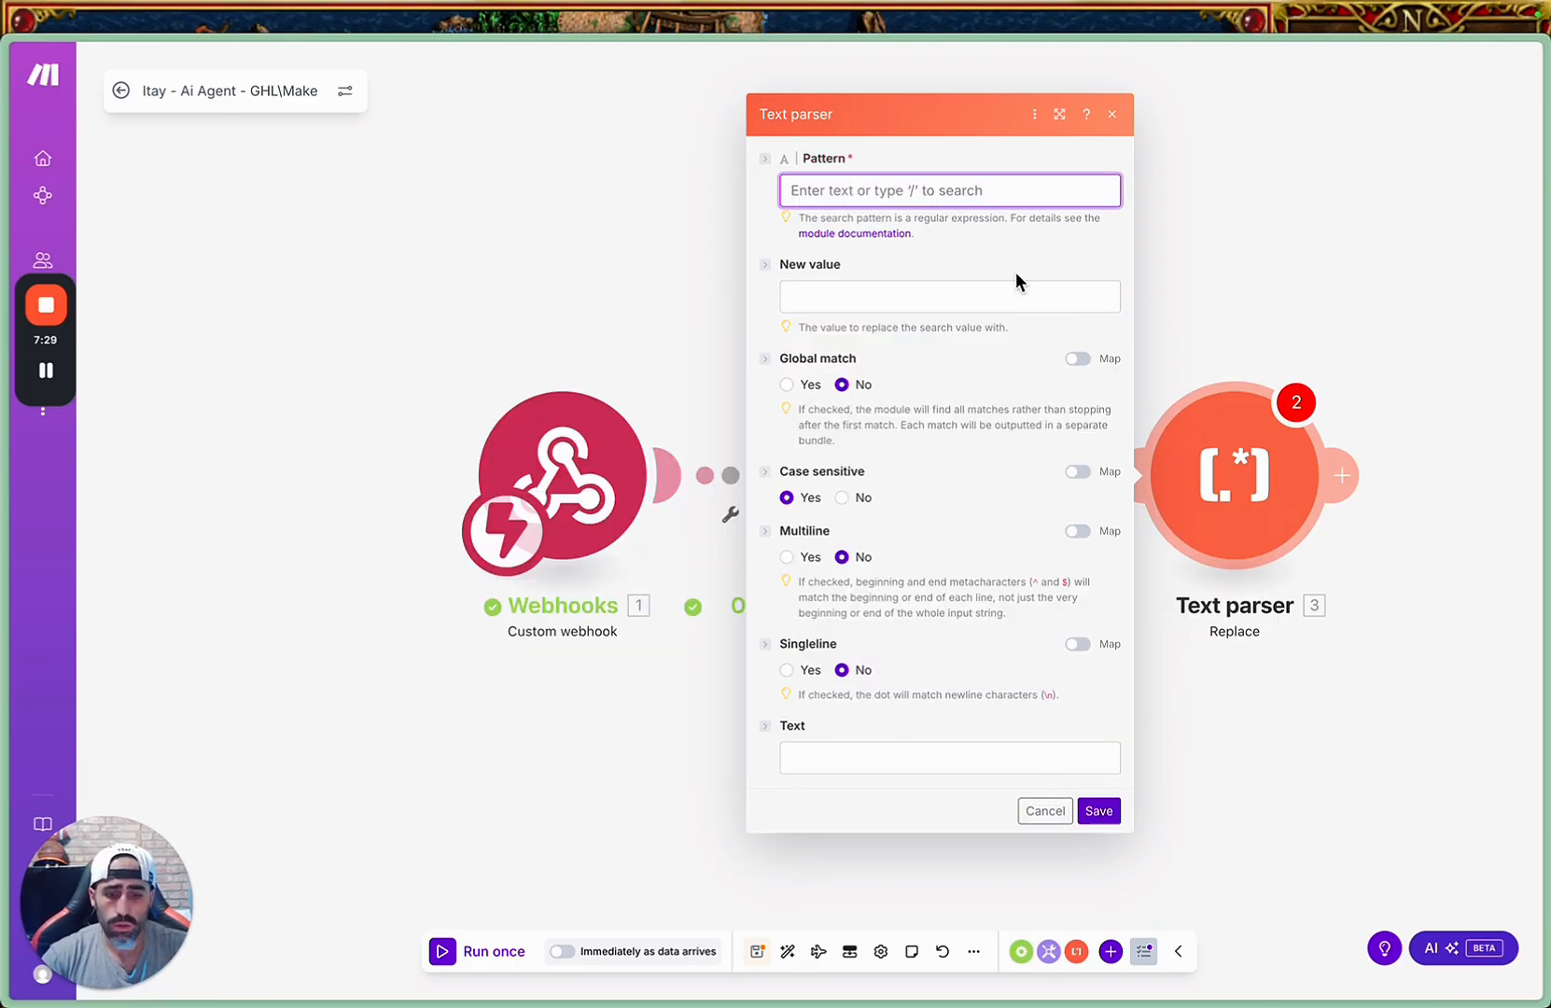
text(-)
key(BackSpace)
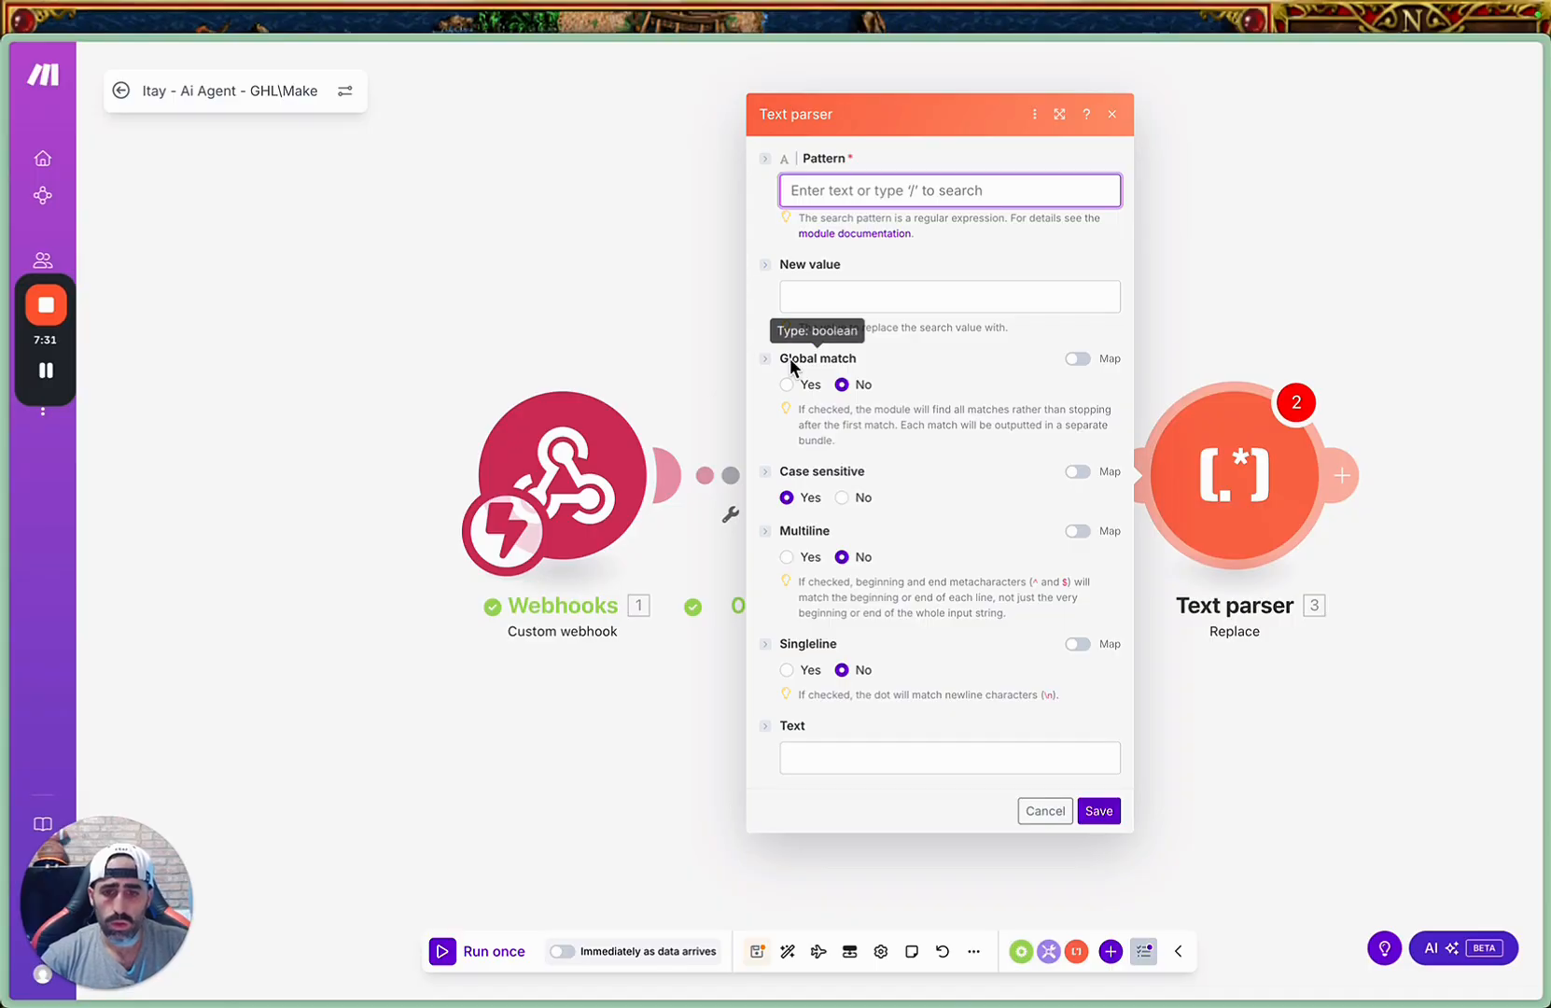
click(666, 320)
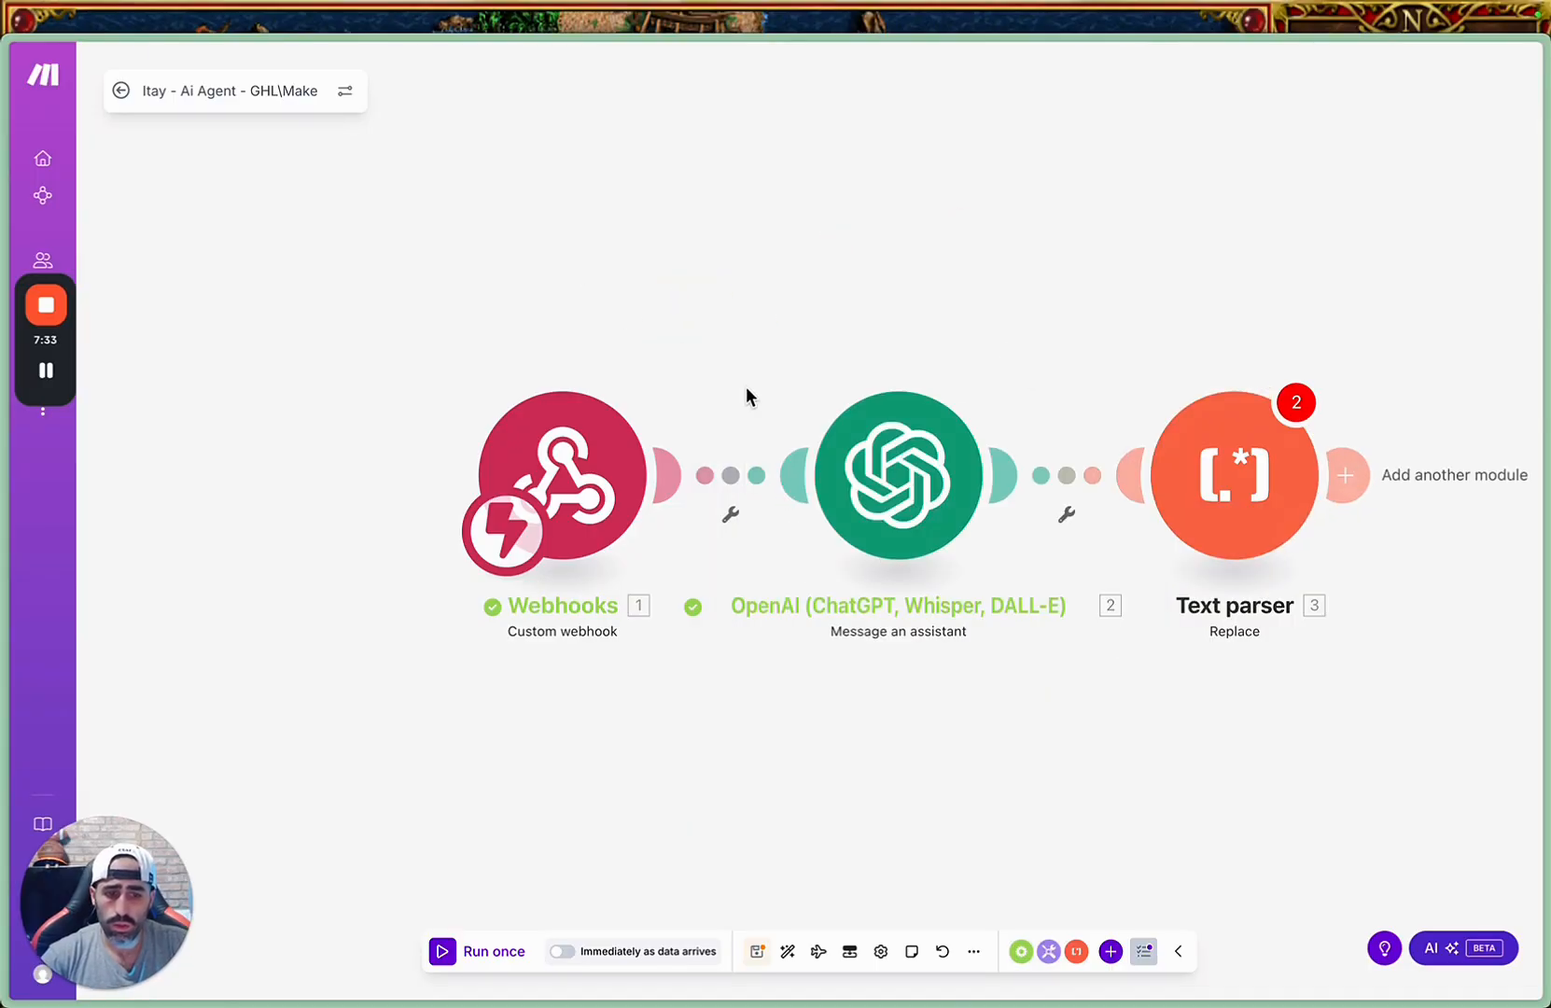
Save the scenario, return to the scenario list, and open the existing CaliMASTER scenario's diagram in the editor.
key(super+s)
click(119, 90)
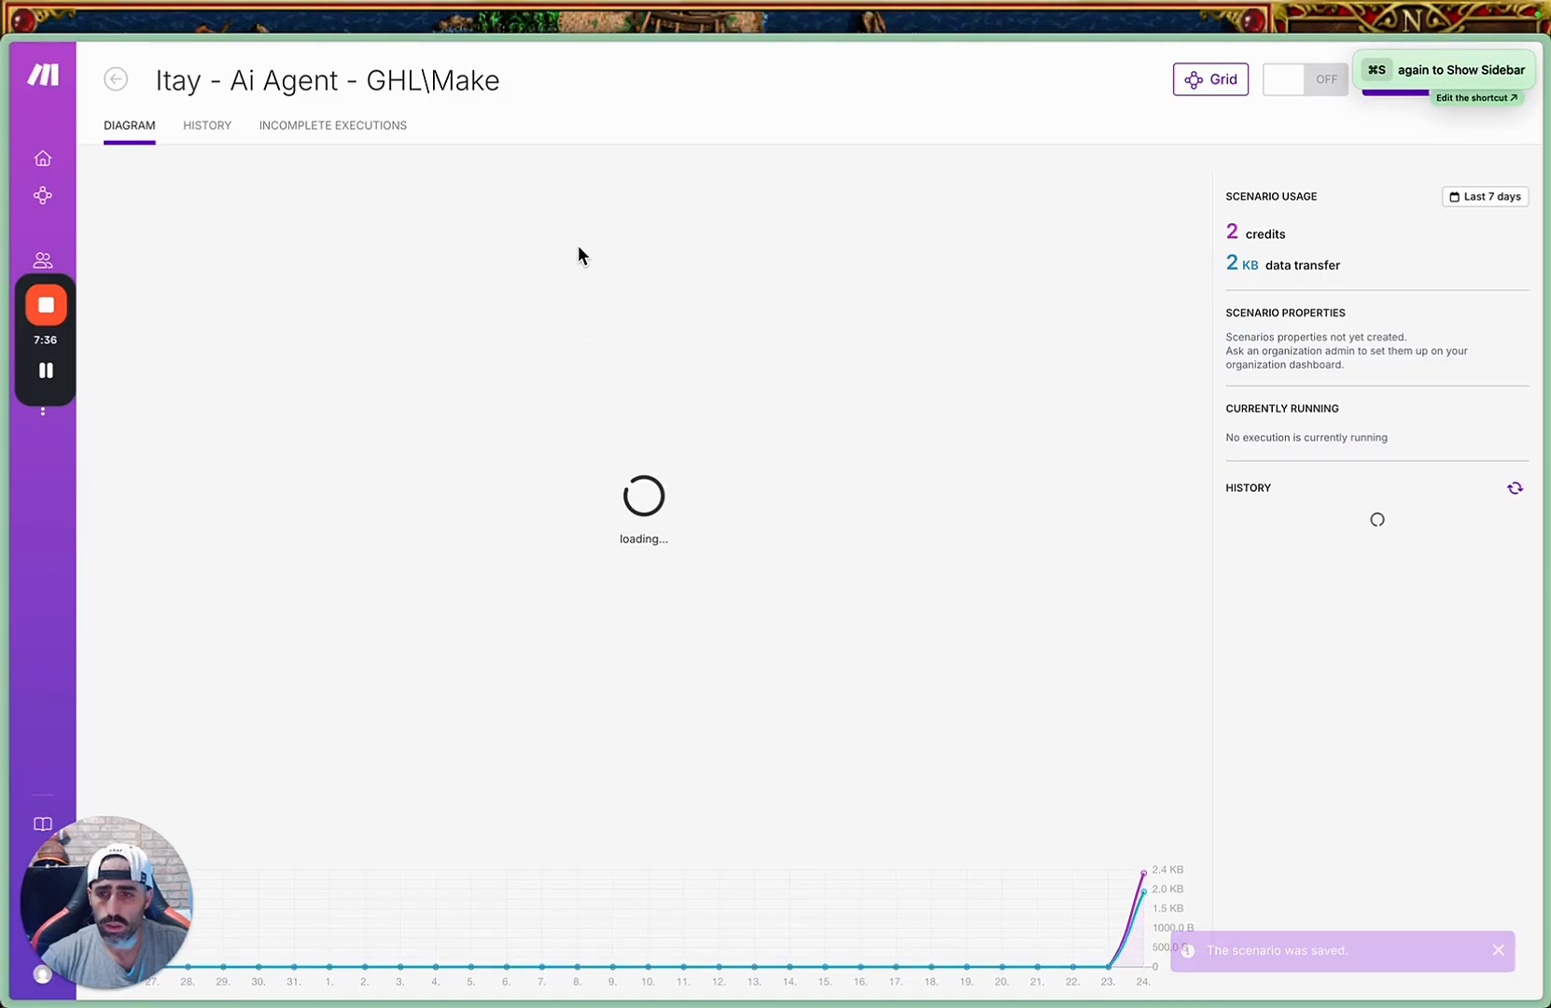
click(116, 78)
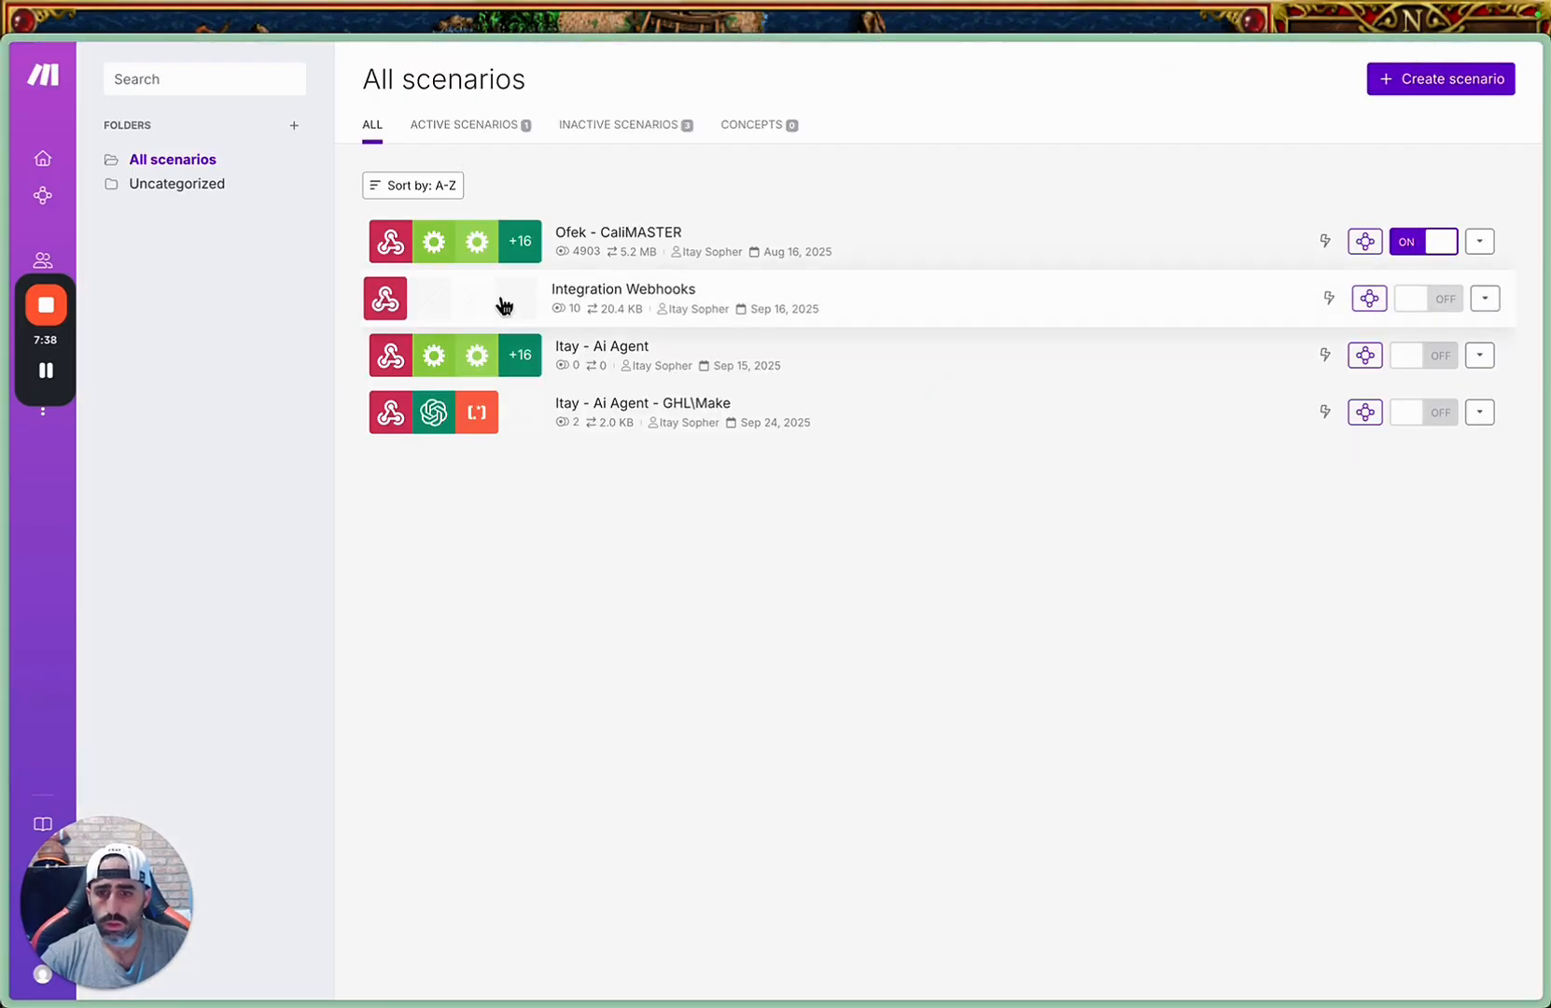
click(861, 245)
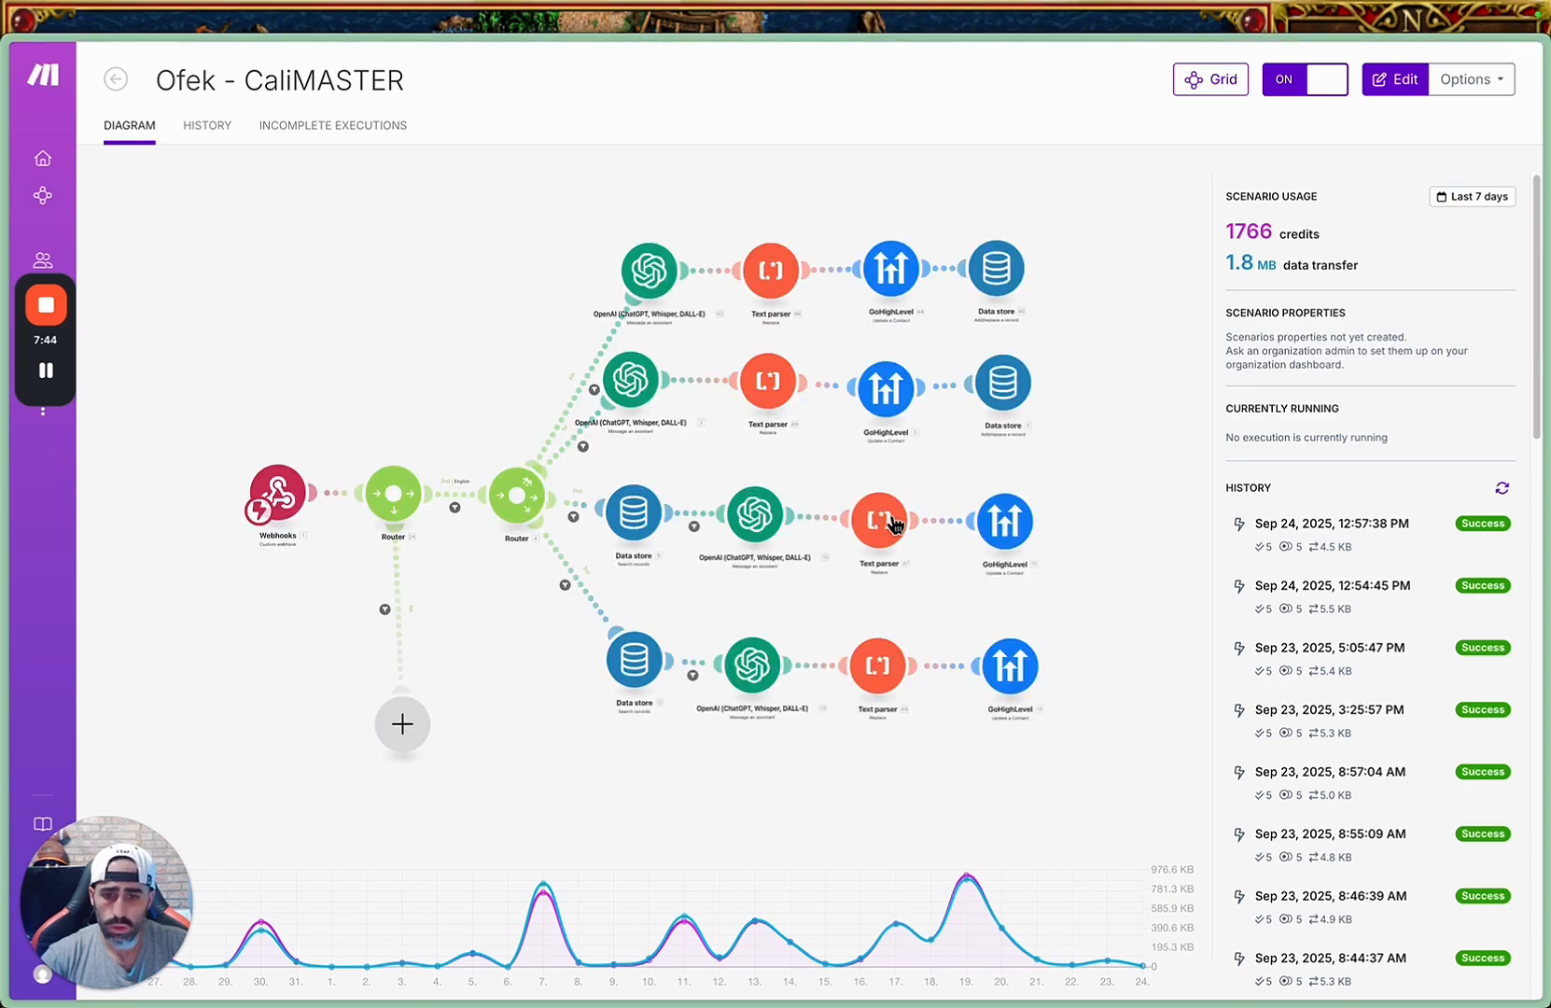
click(773, 382)
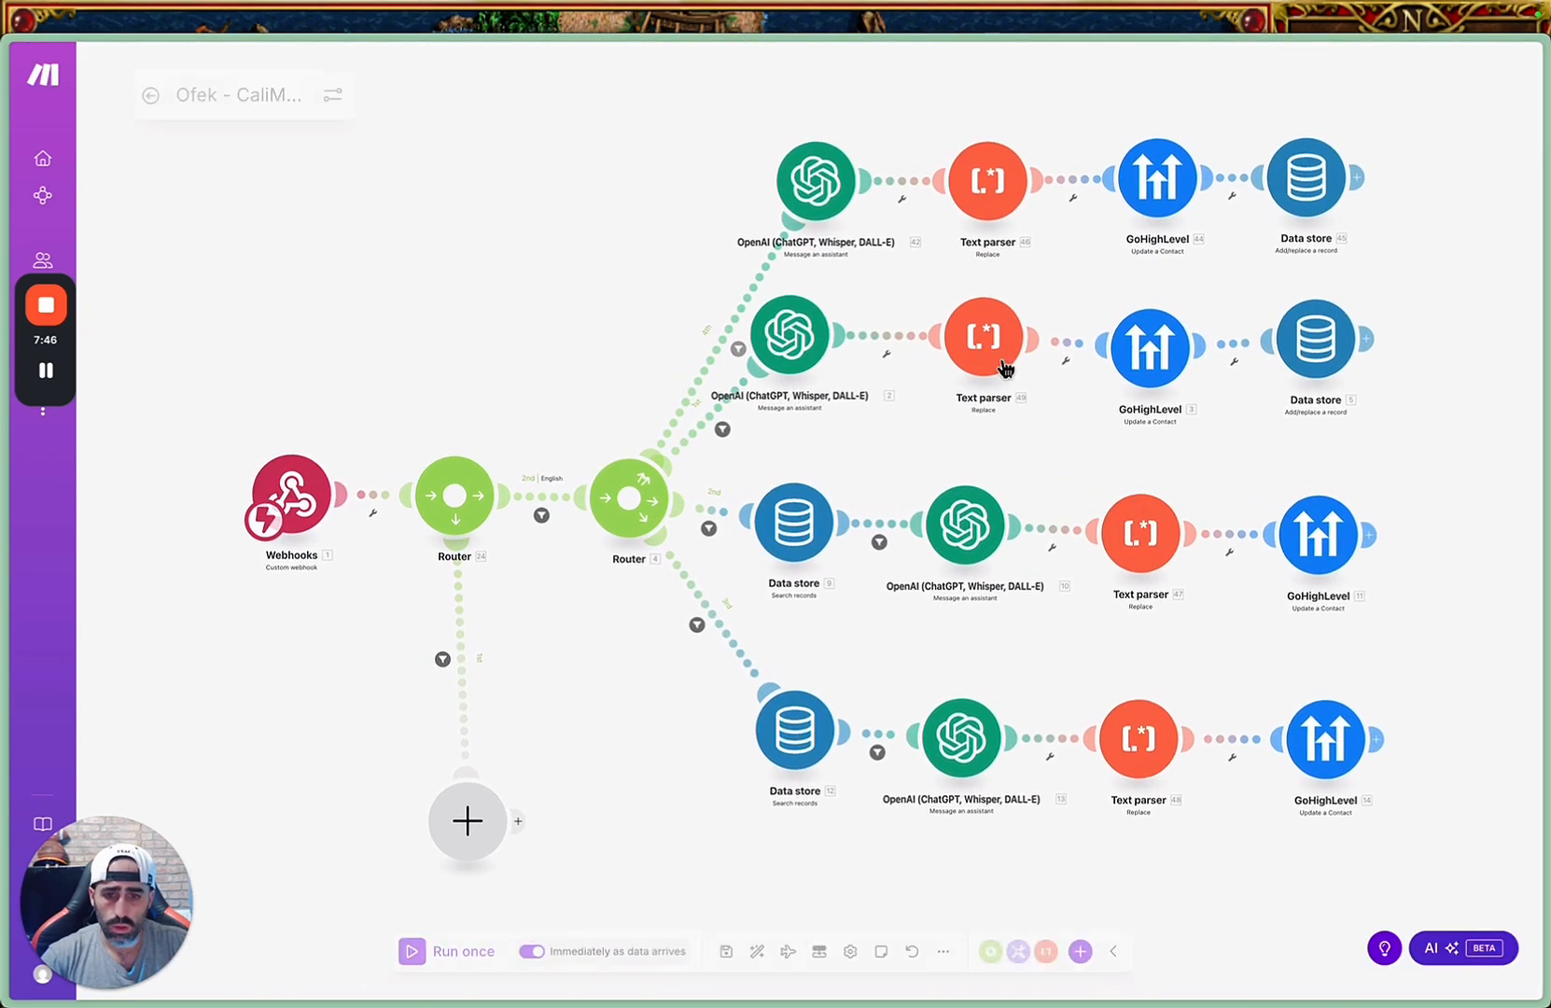
Copy the em dash from the Pattern of the second branch's Text parser and return to the GHL\Make scenario's Text parser settings.
click(998, 346)
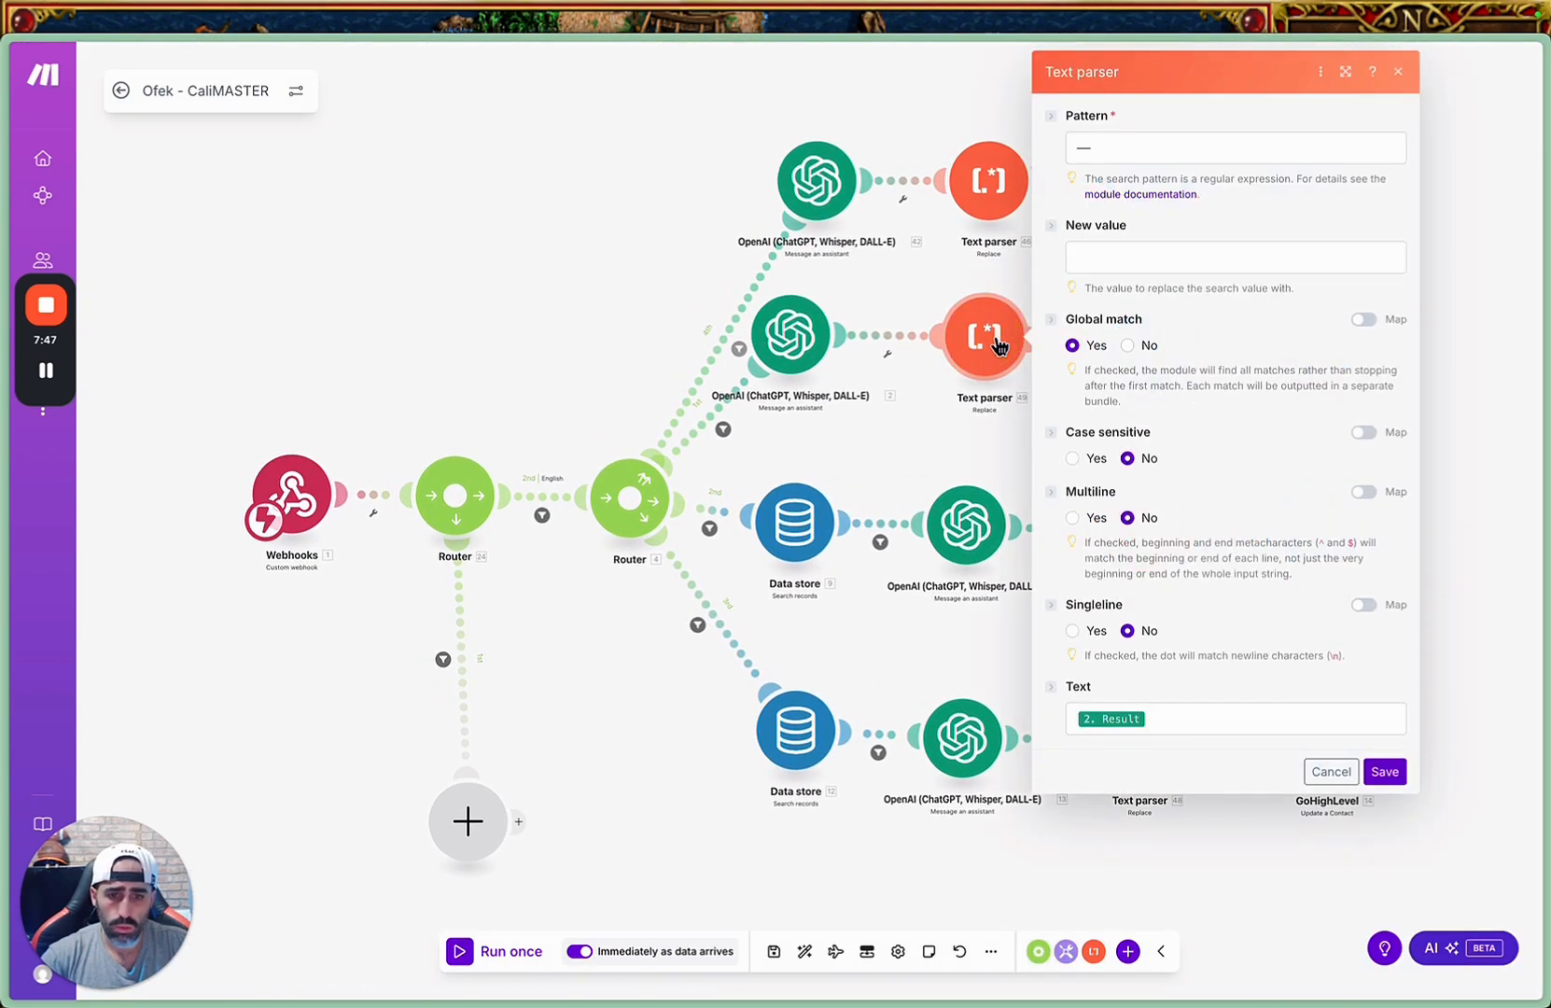
click(1084, 146)
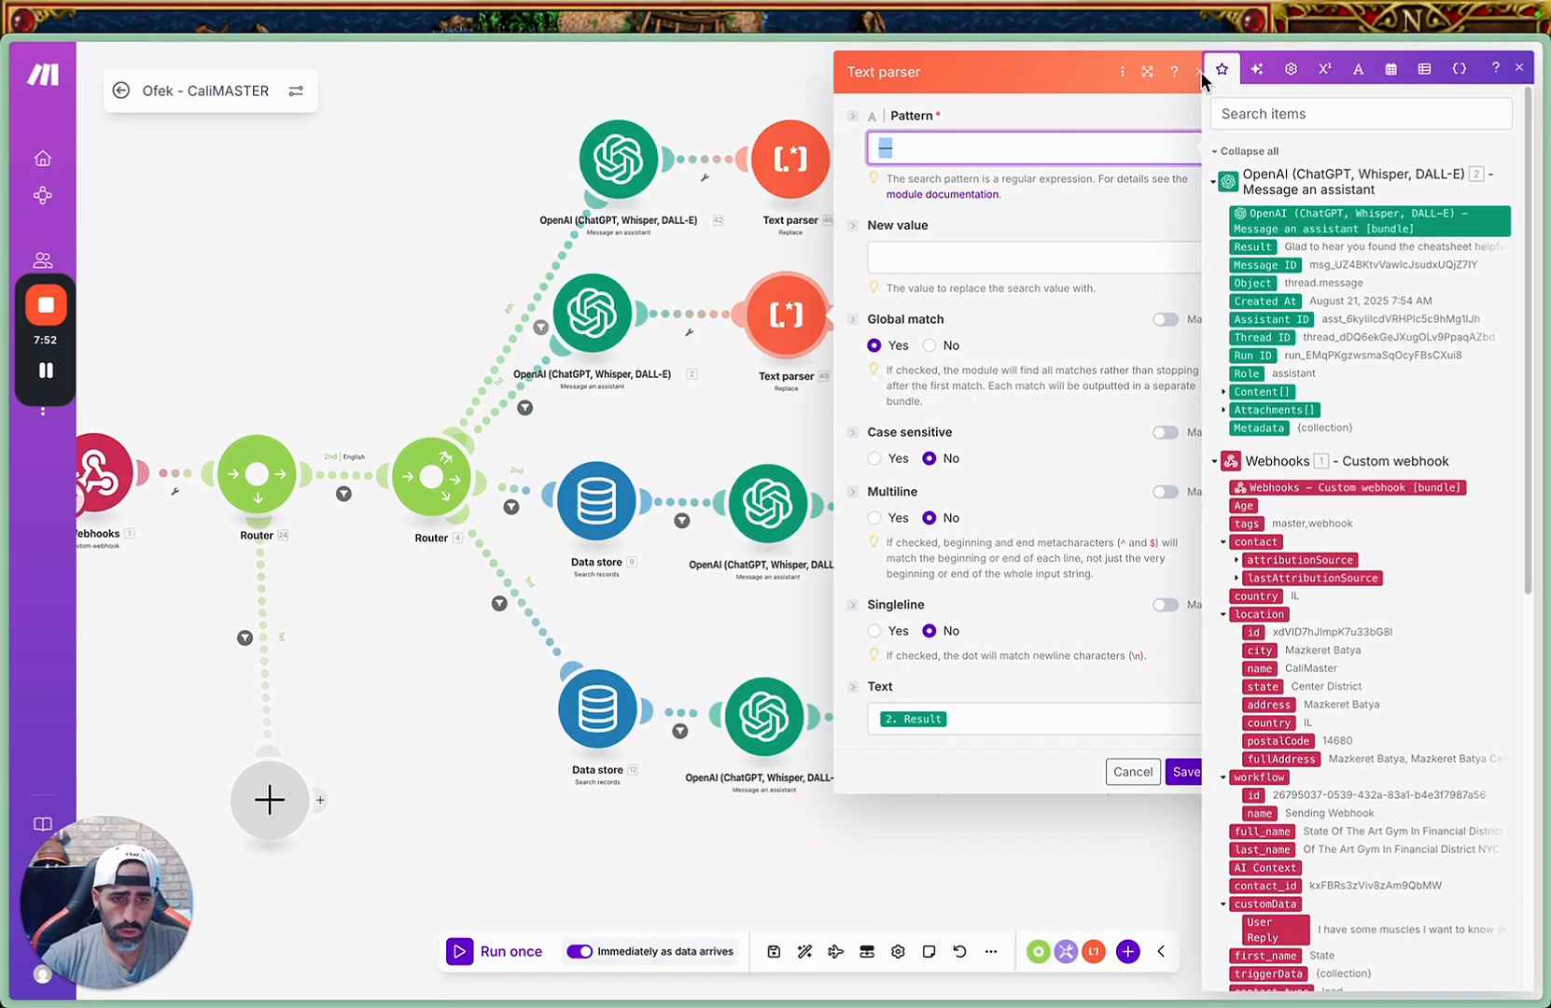
click(1199, 72)
drag(1195, 69, 914, 312)
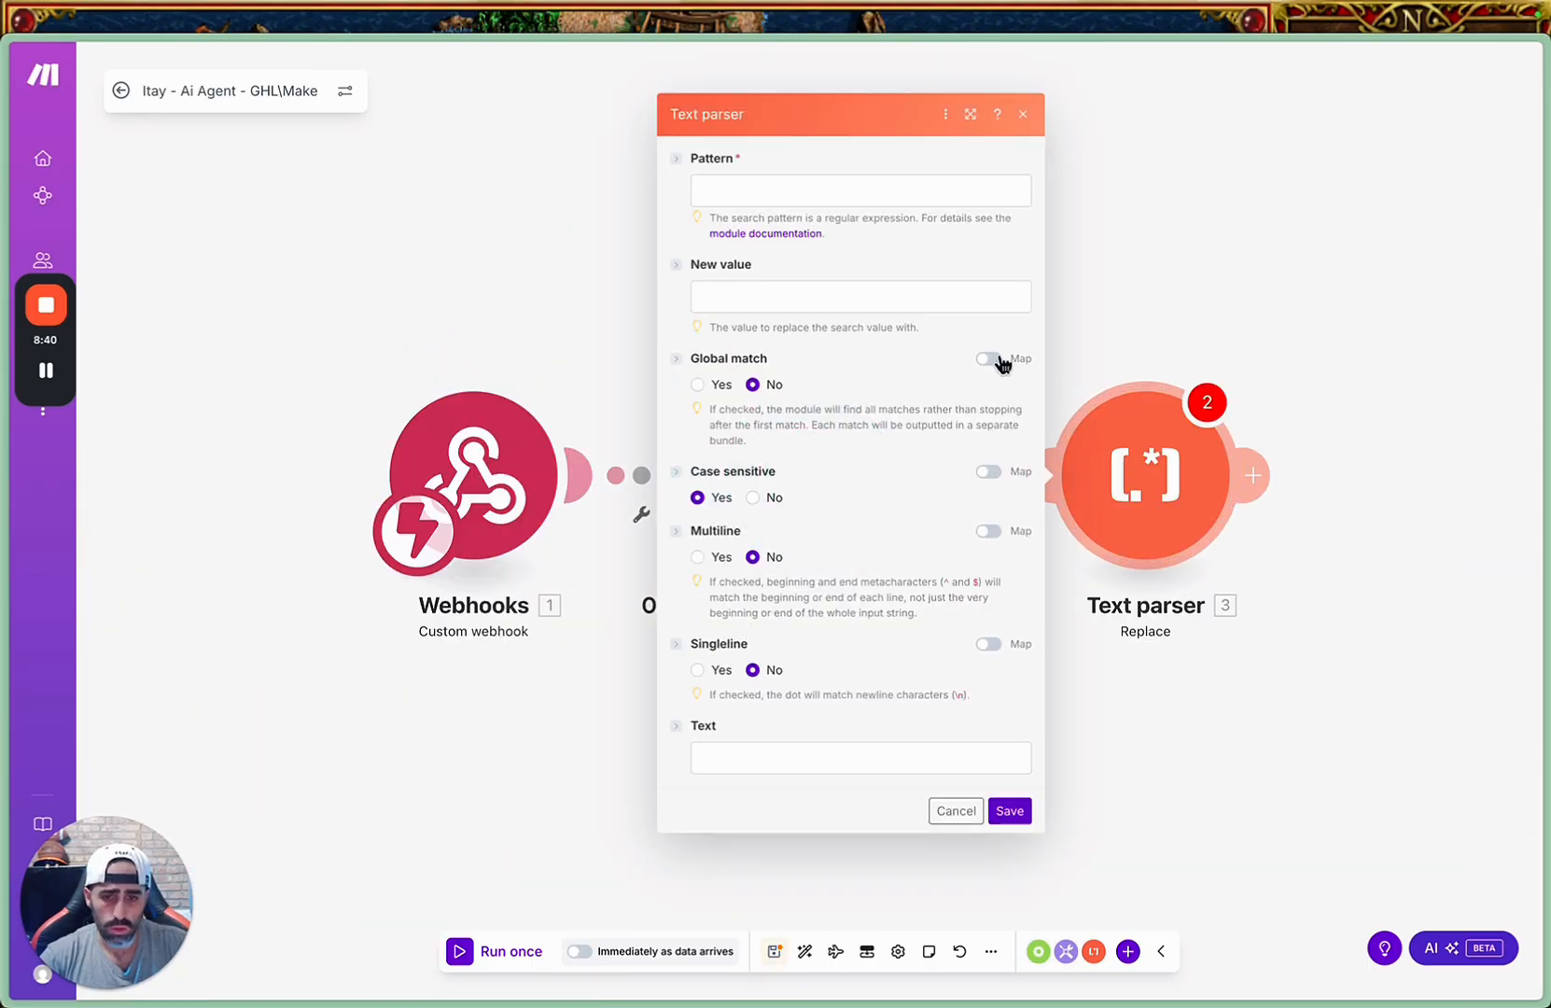
Set the Text parser's Pattern to an em dash (—) and its New value to a single space.
click(821, 194)
click(794, 296)
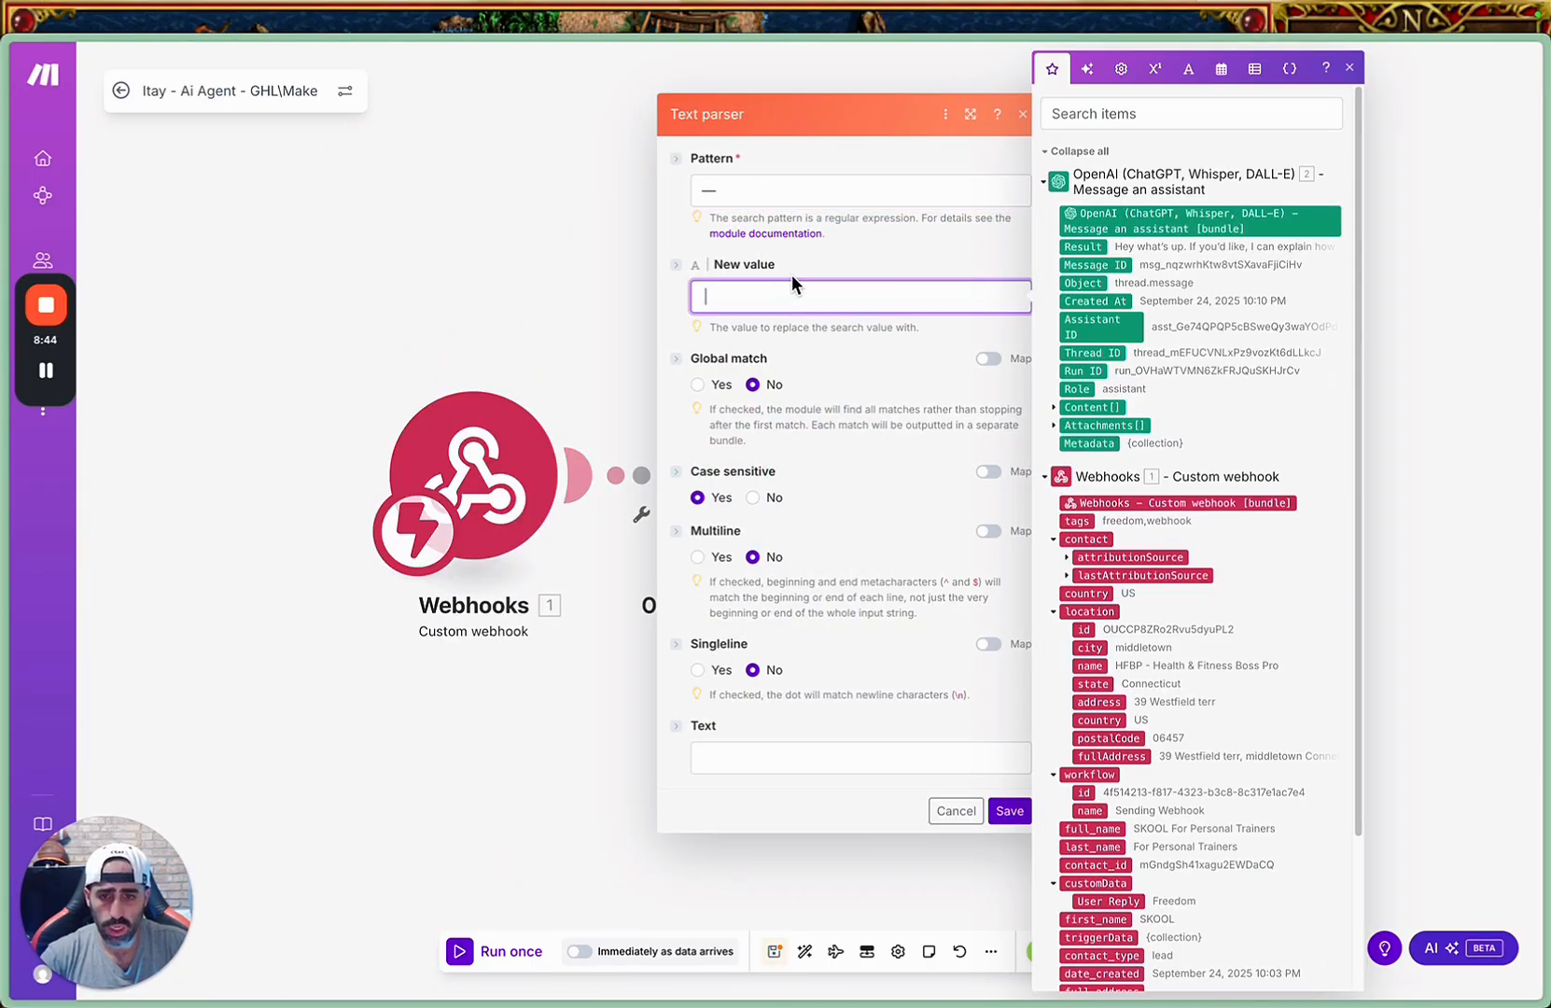
click(721, 187)
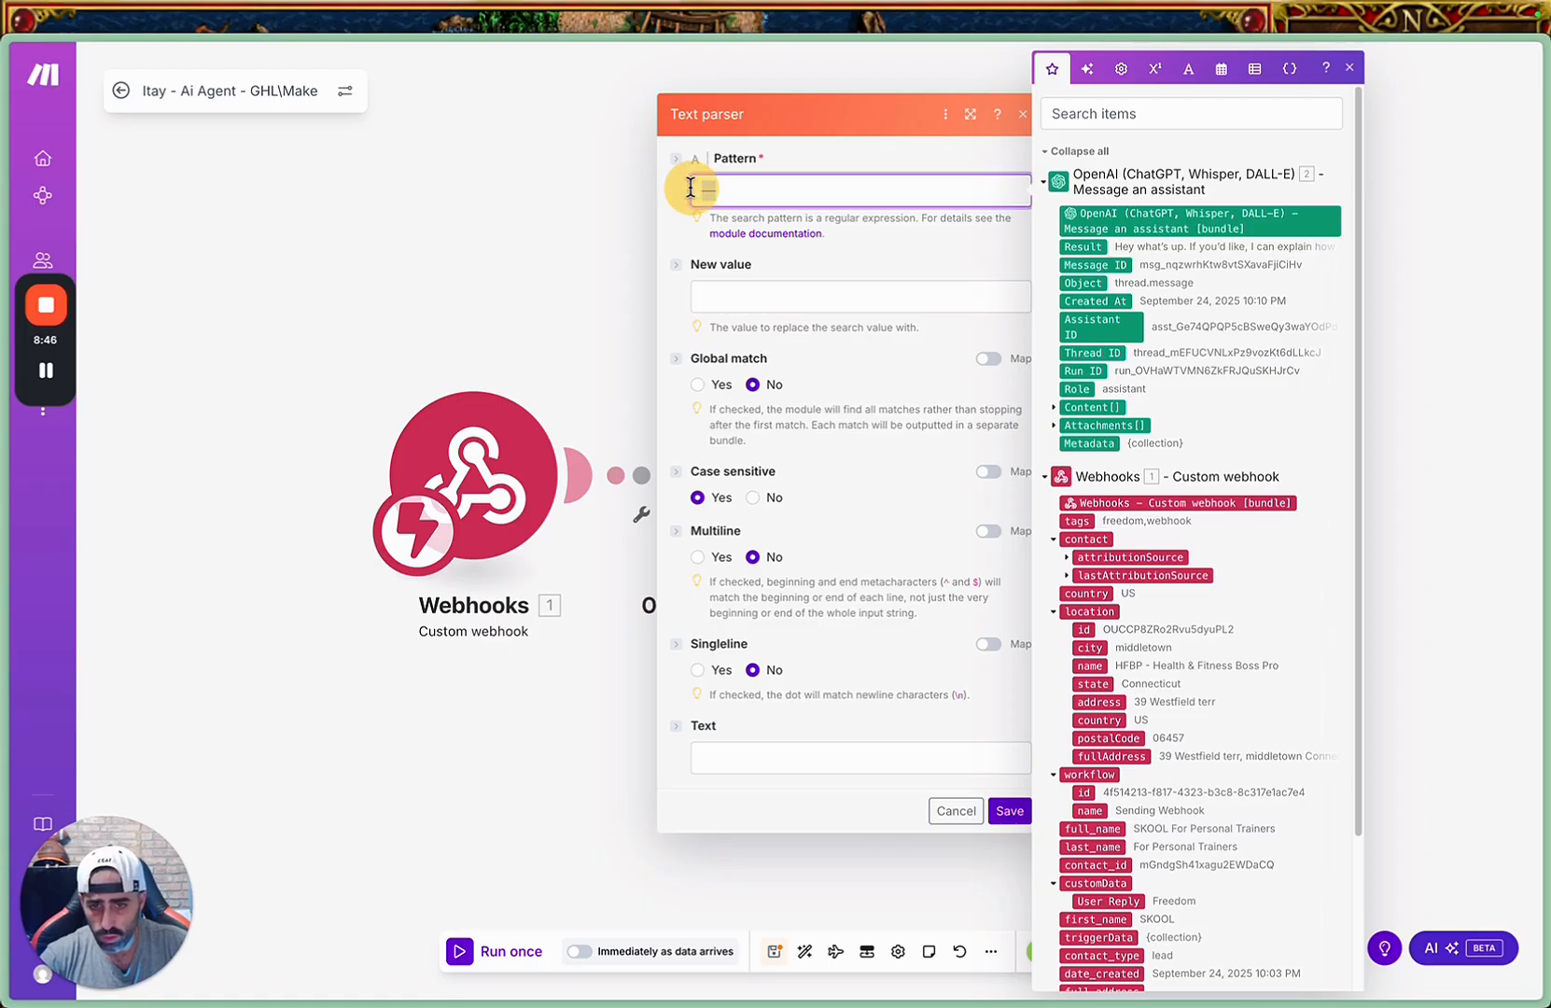
click(705, 294)
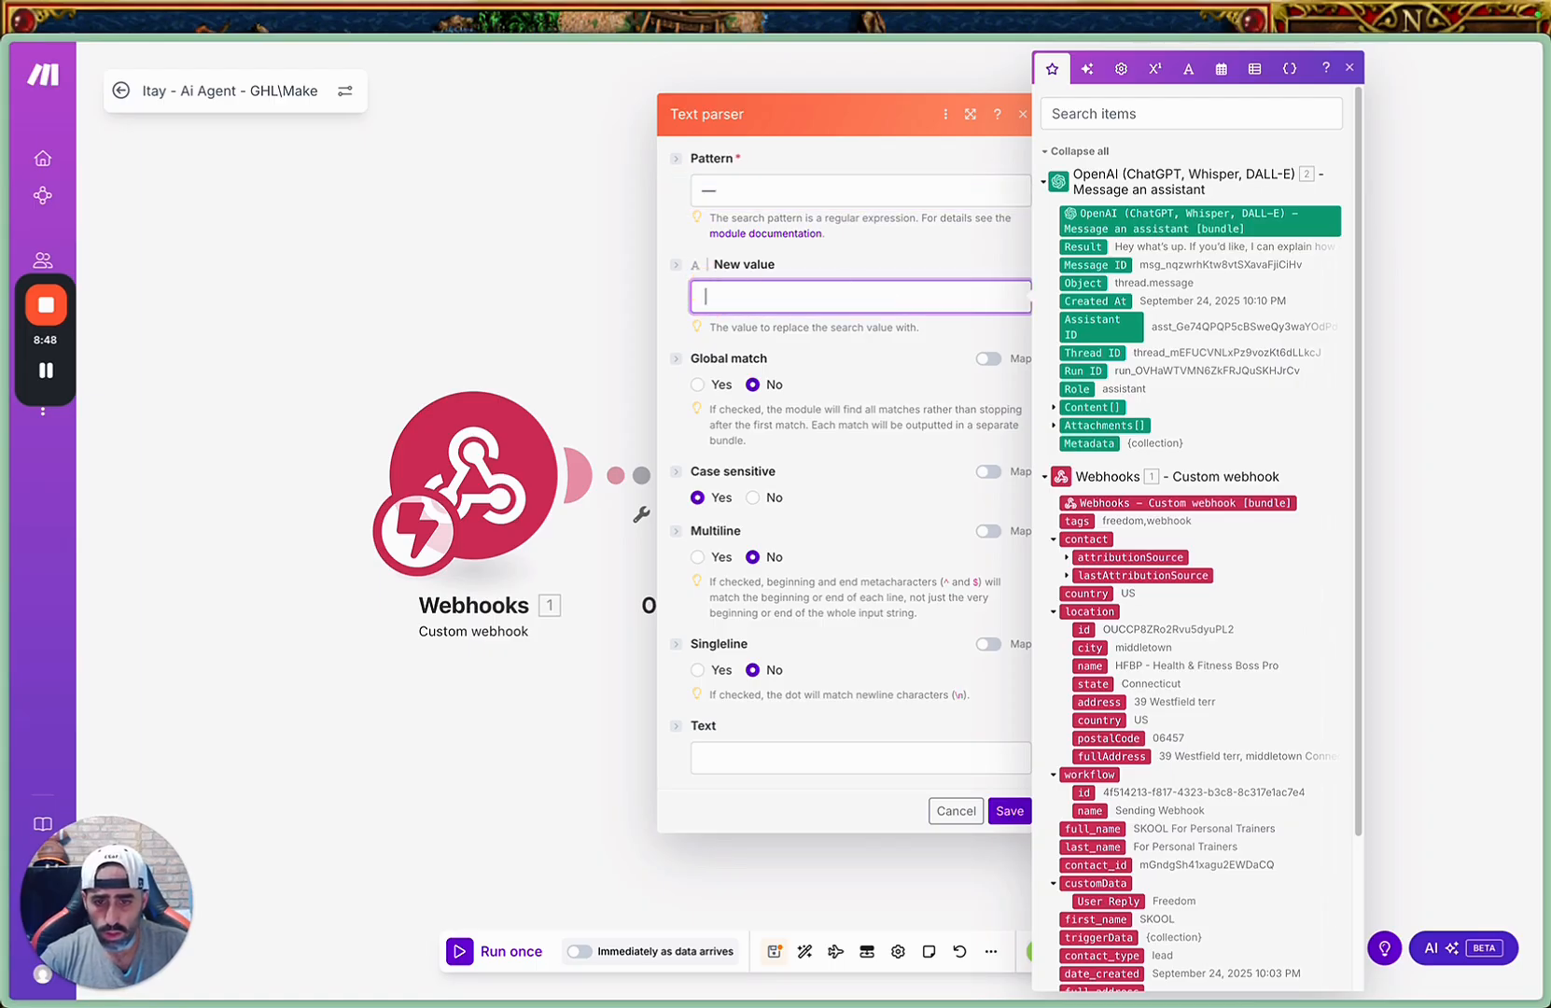
Set Global match to Yes and Case sensitive to No, use the OpenAI Result as the Text, and save the Text parser.
click(700, 384)
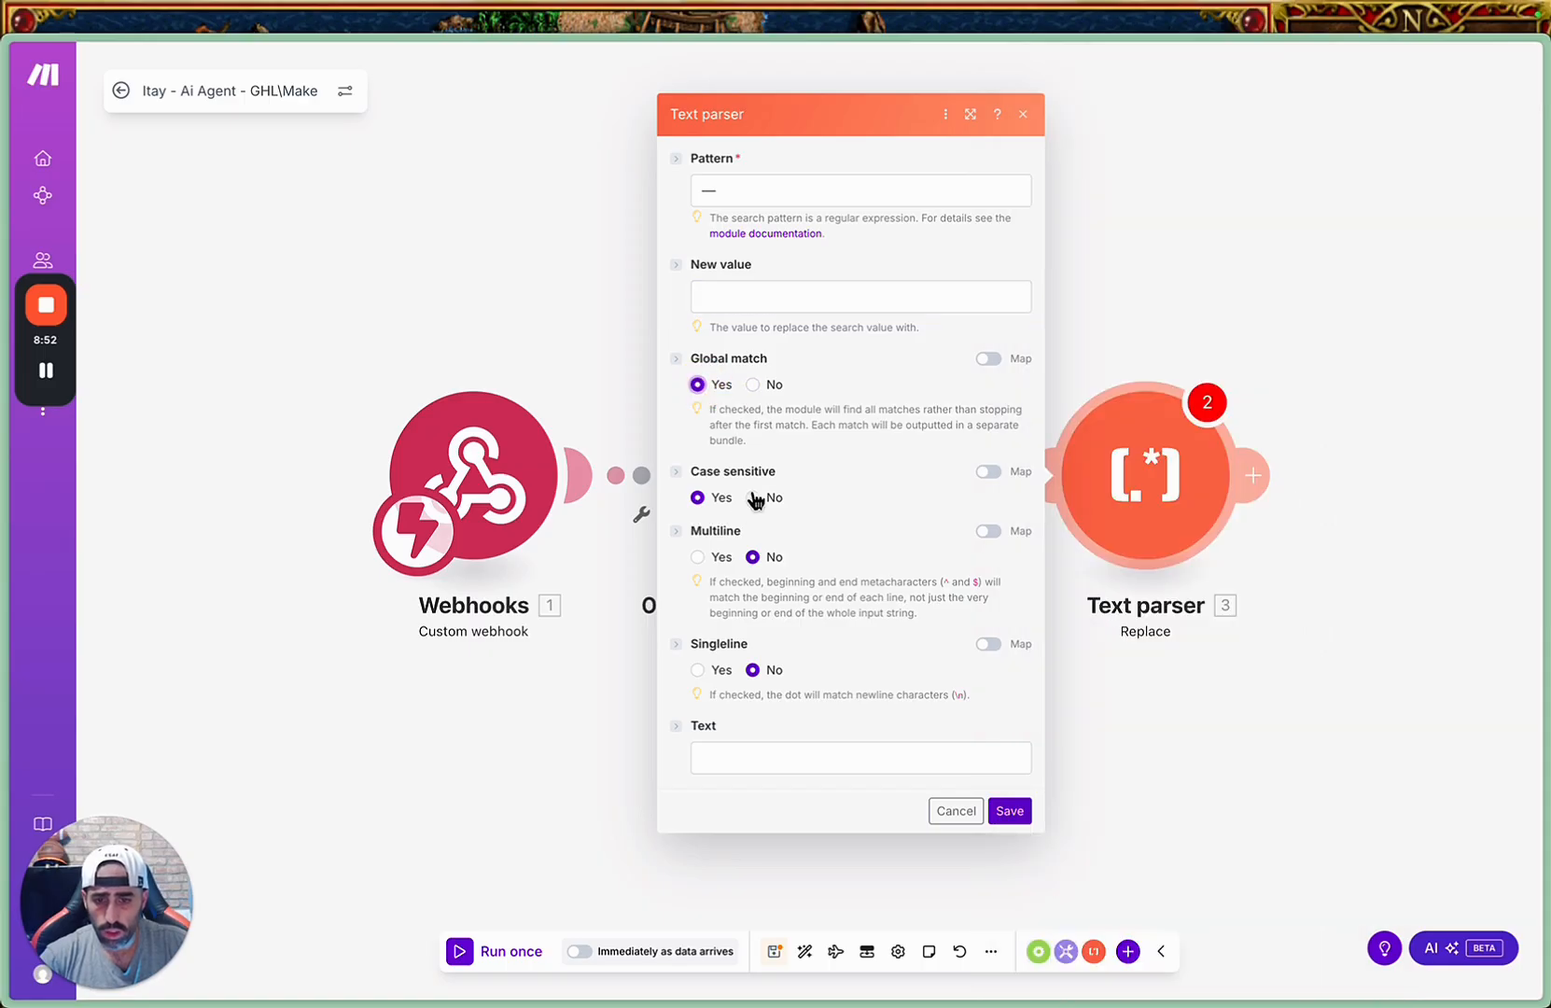
click(755, 497)
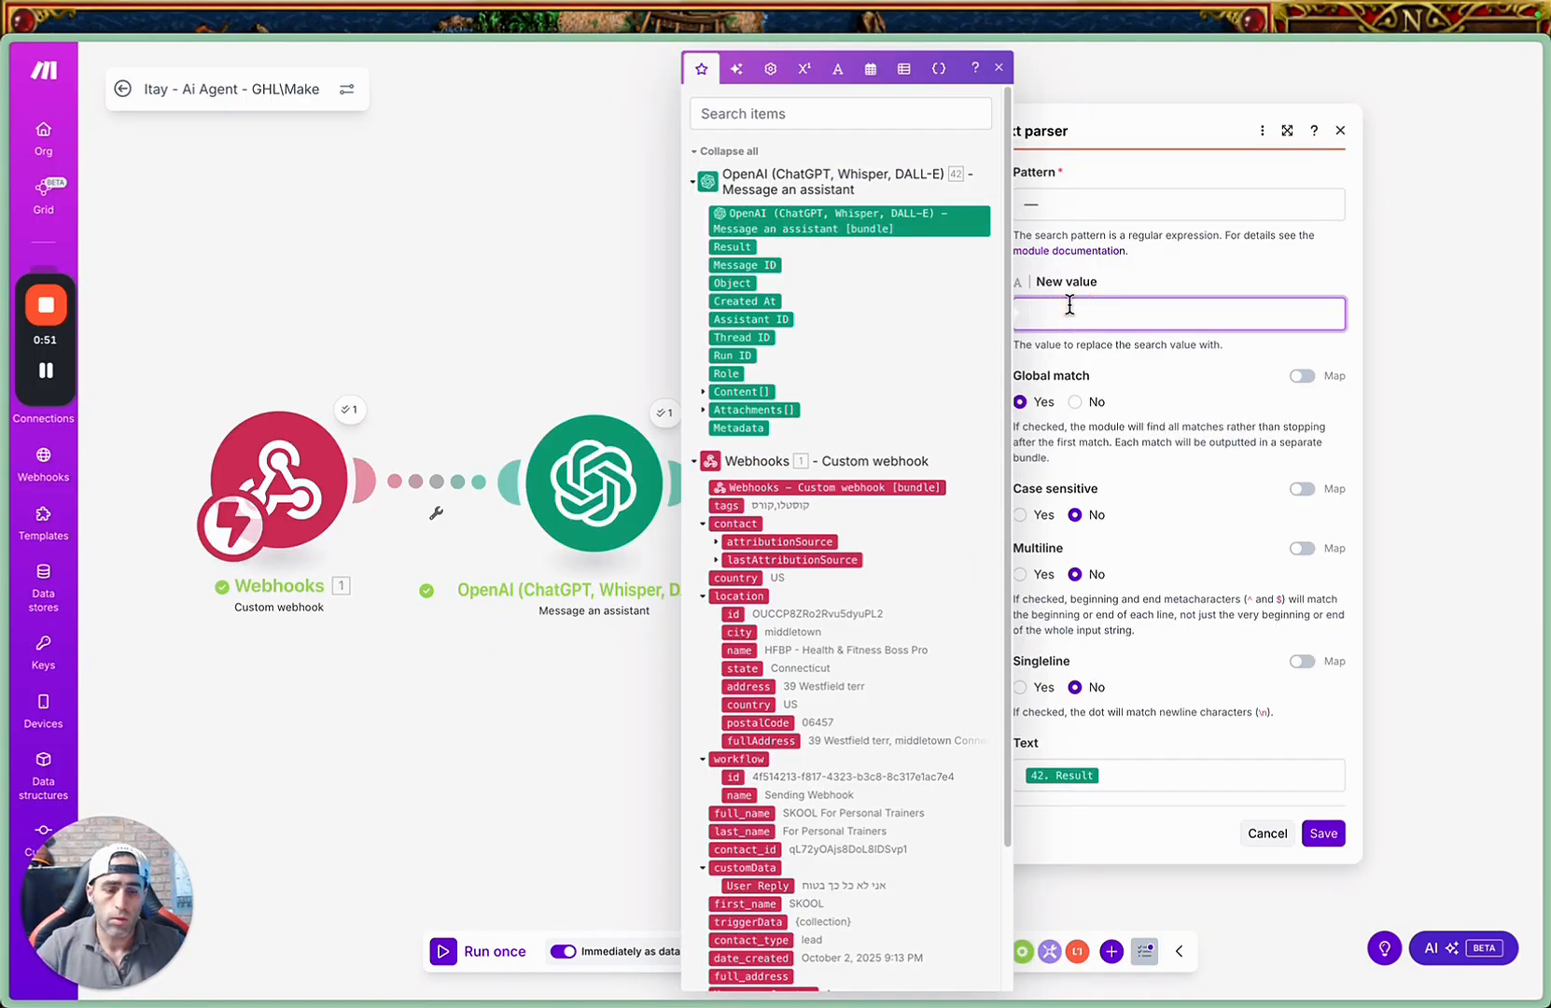
key(BackSpace)
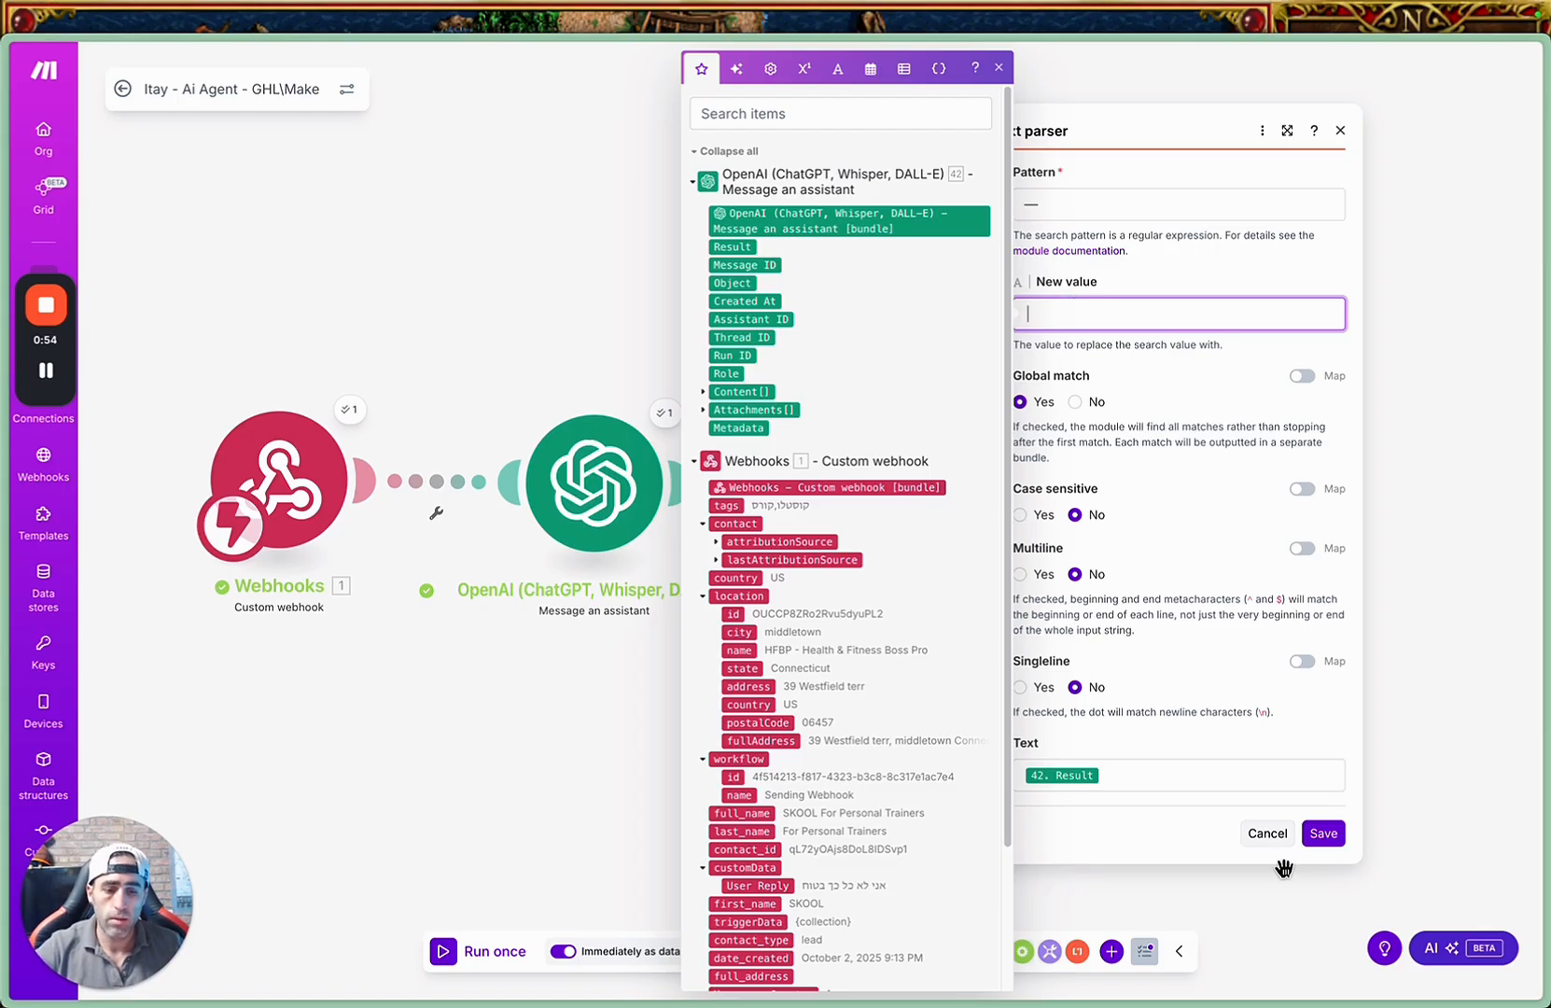
click(1324, 834)
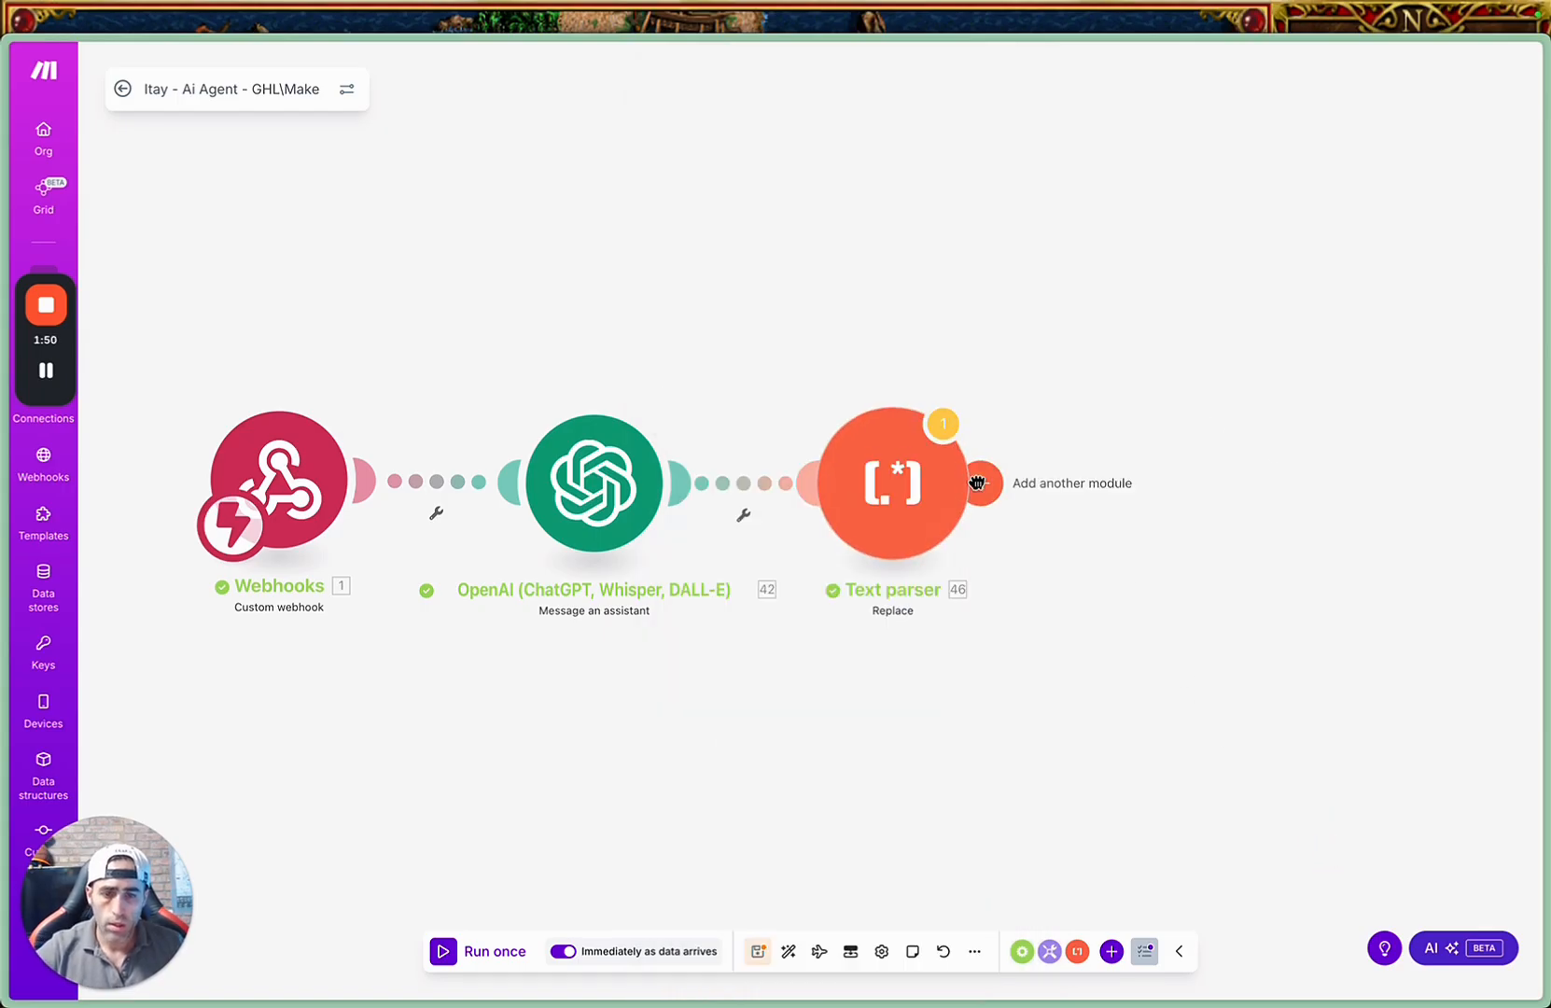
Add a GoHighLevel Update a Contact module after the Text parser.
click(980, 482)
click(936, 420)
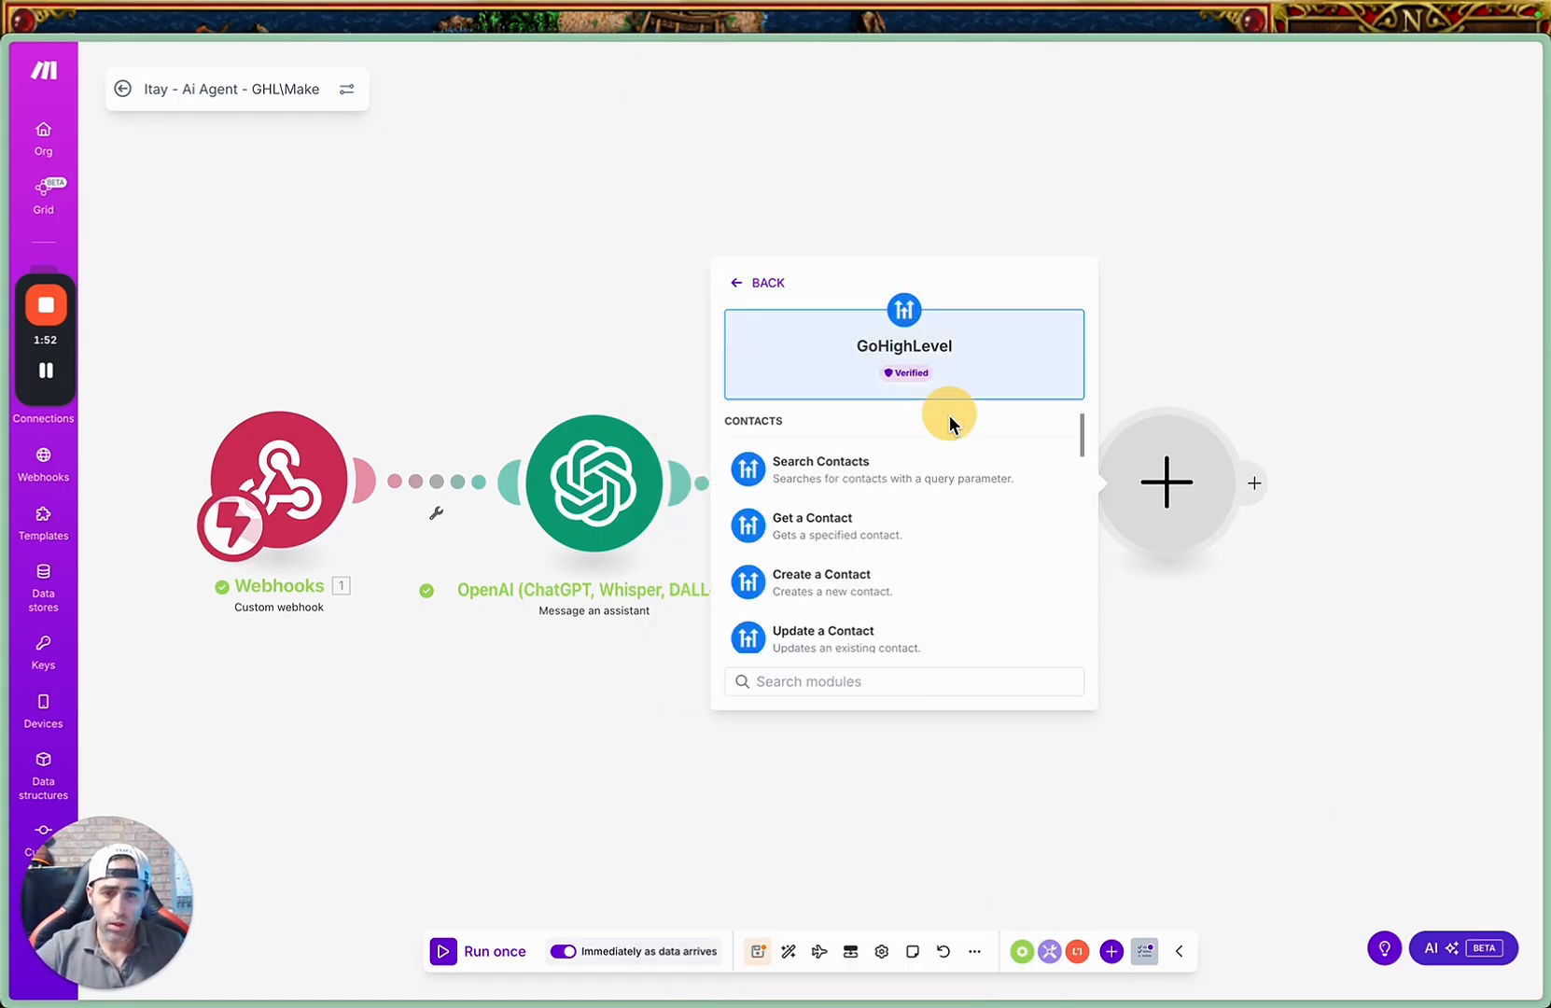
click(846, 634)
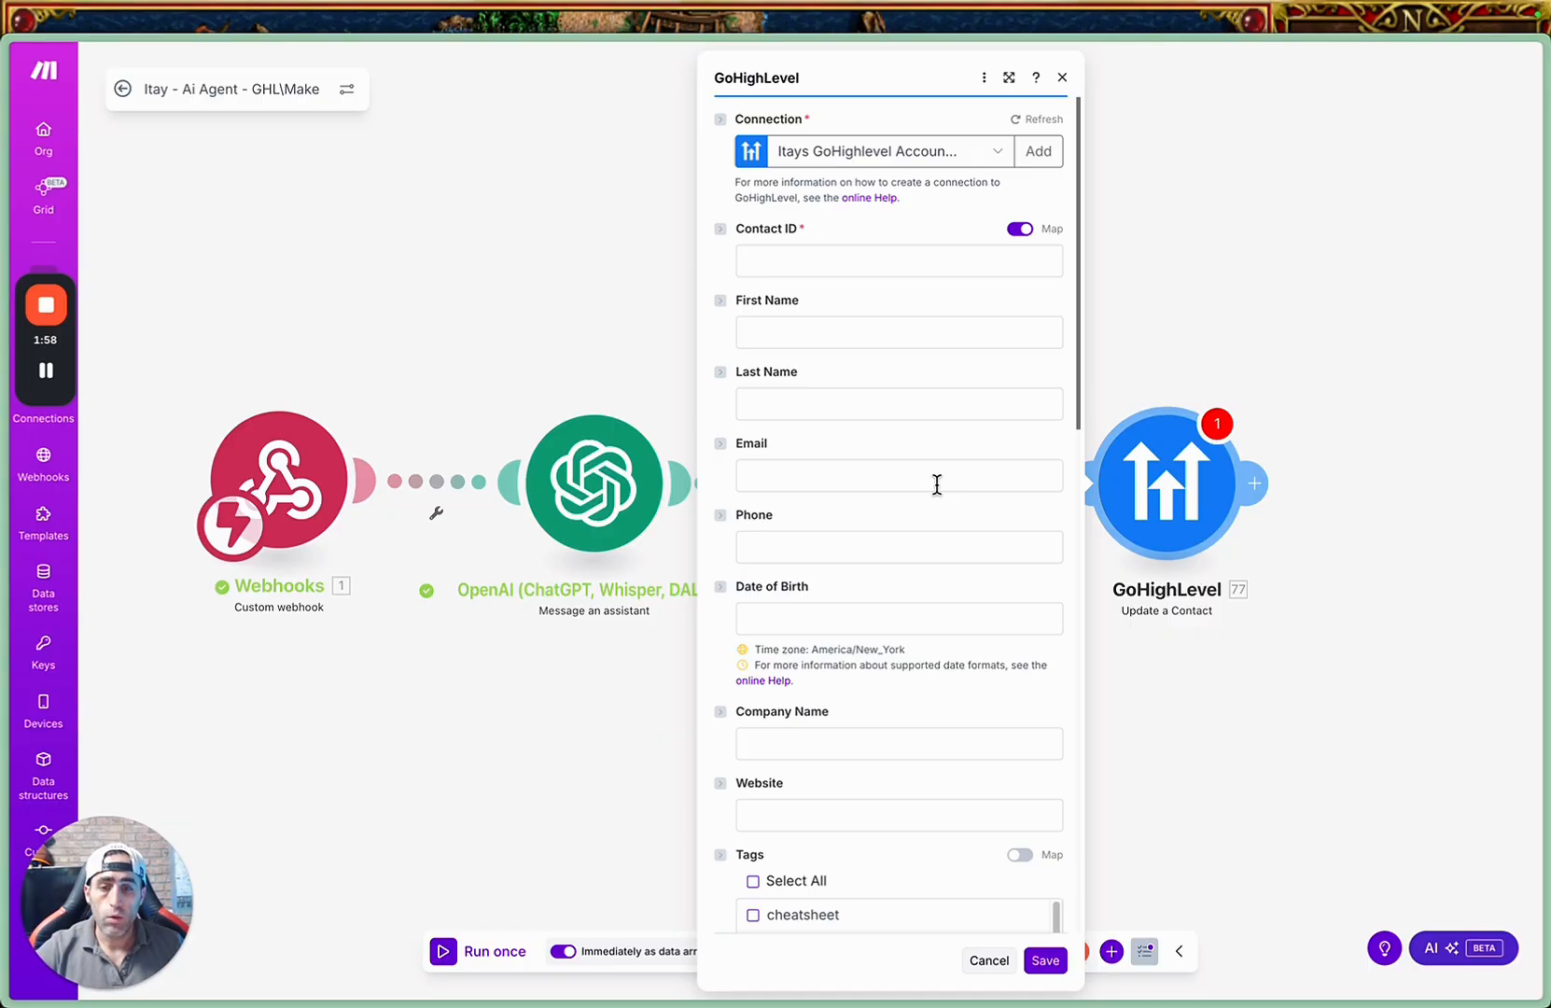
Map the GoHighLevel module's Contact ID to the webhook's contact_id.
click(875, 258)
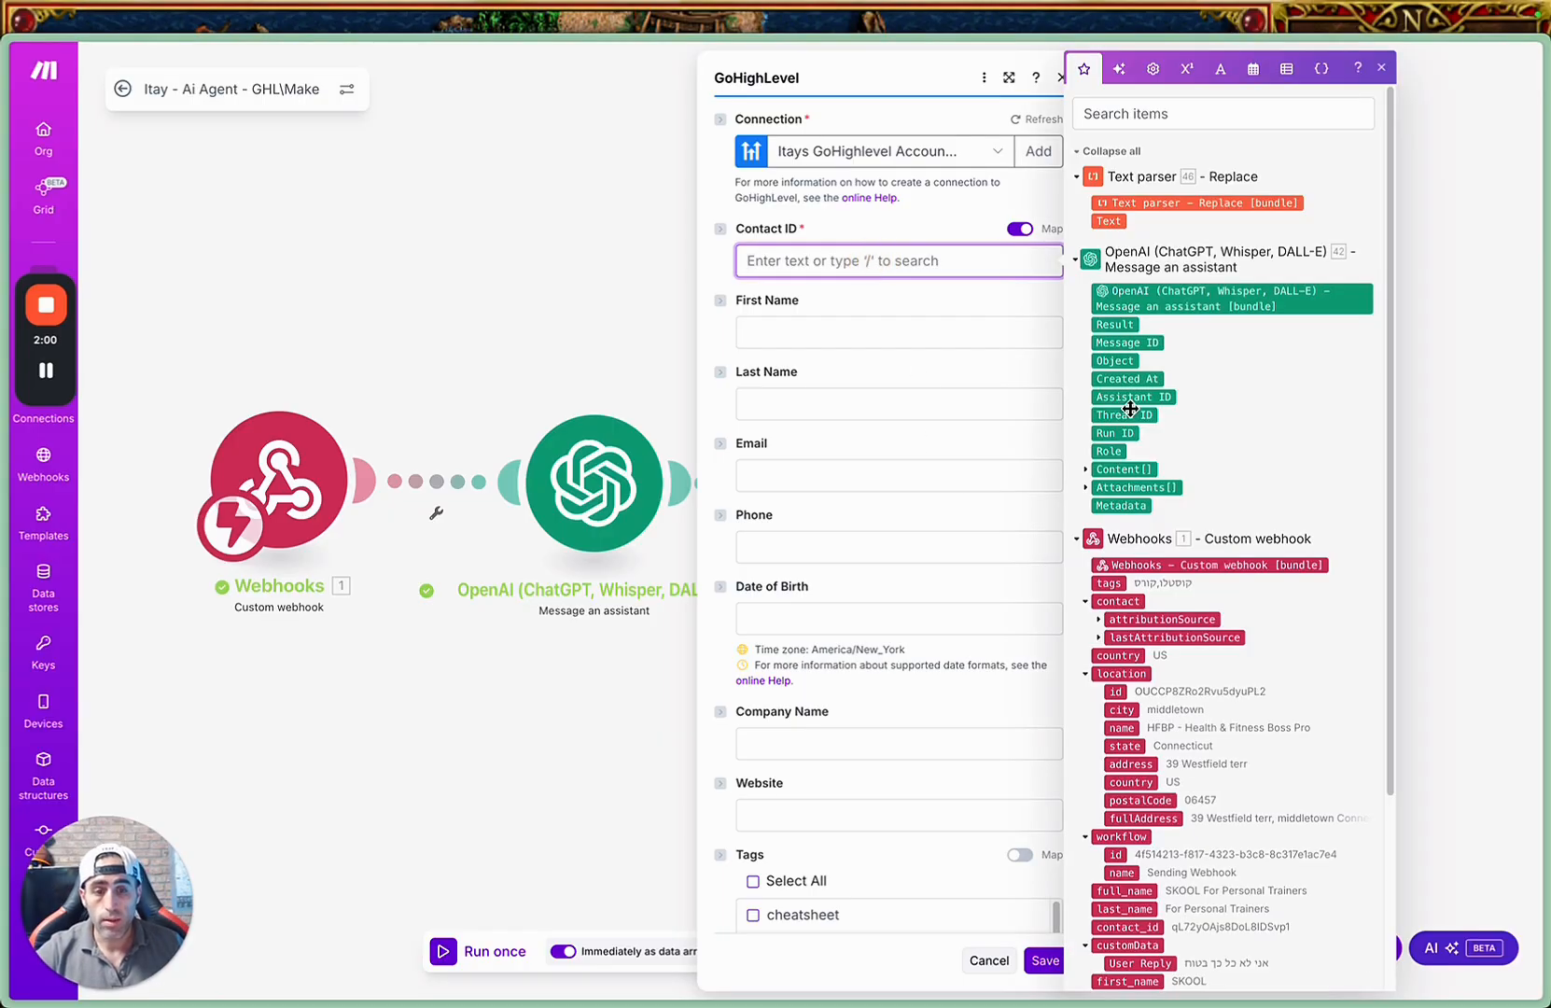
scroll(1130, 409, down, 3)
scroll(1161, 800, up, 3)
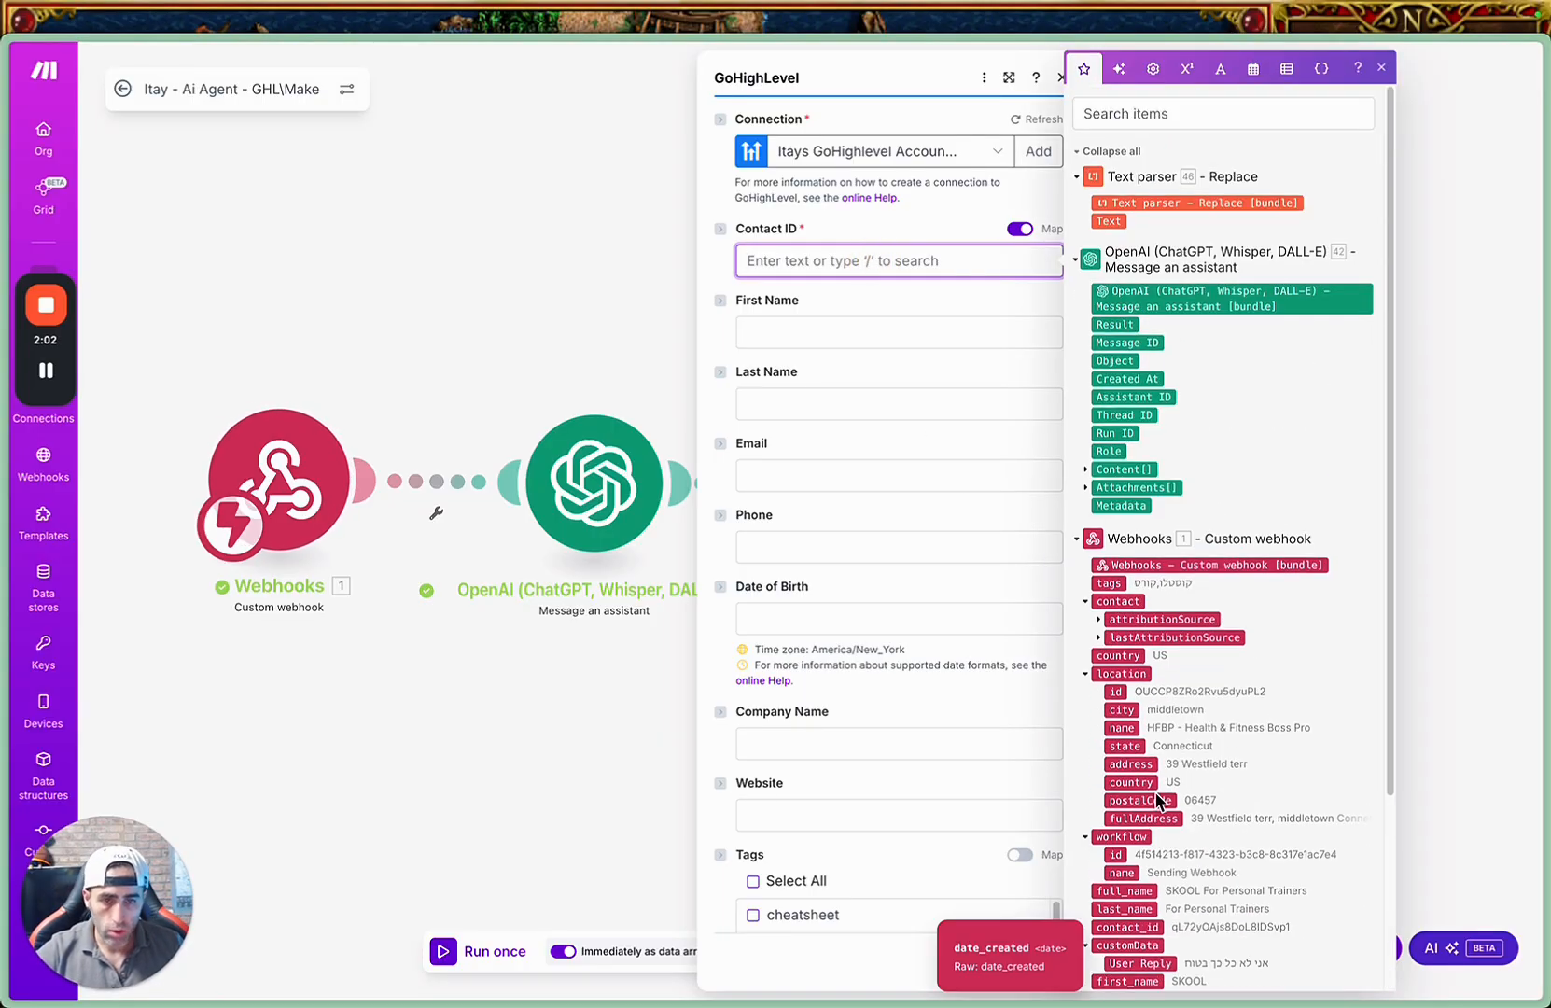
click(1140, 114)
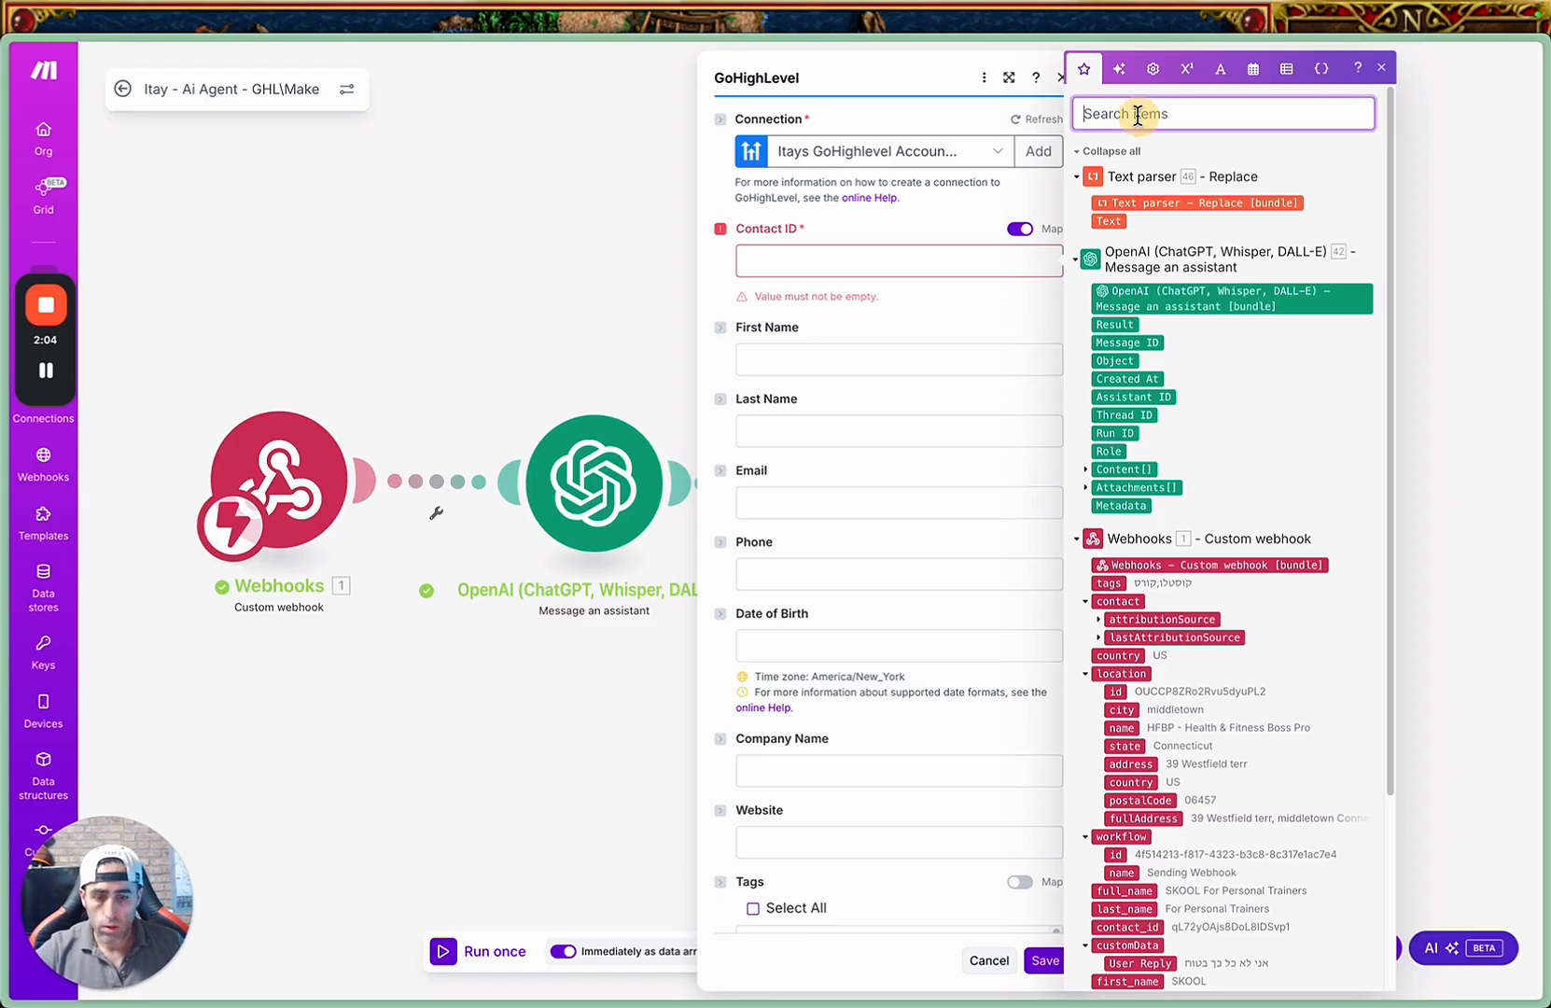
text(ID)
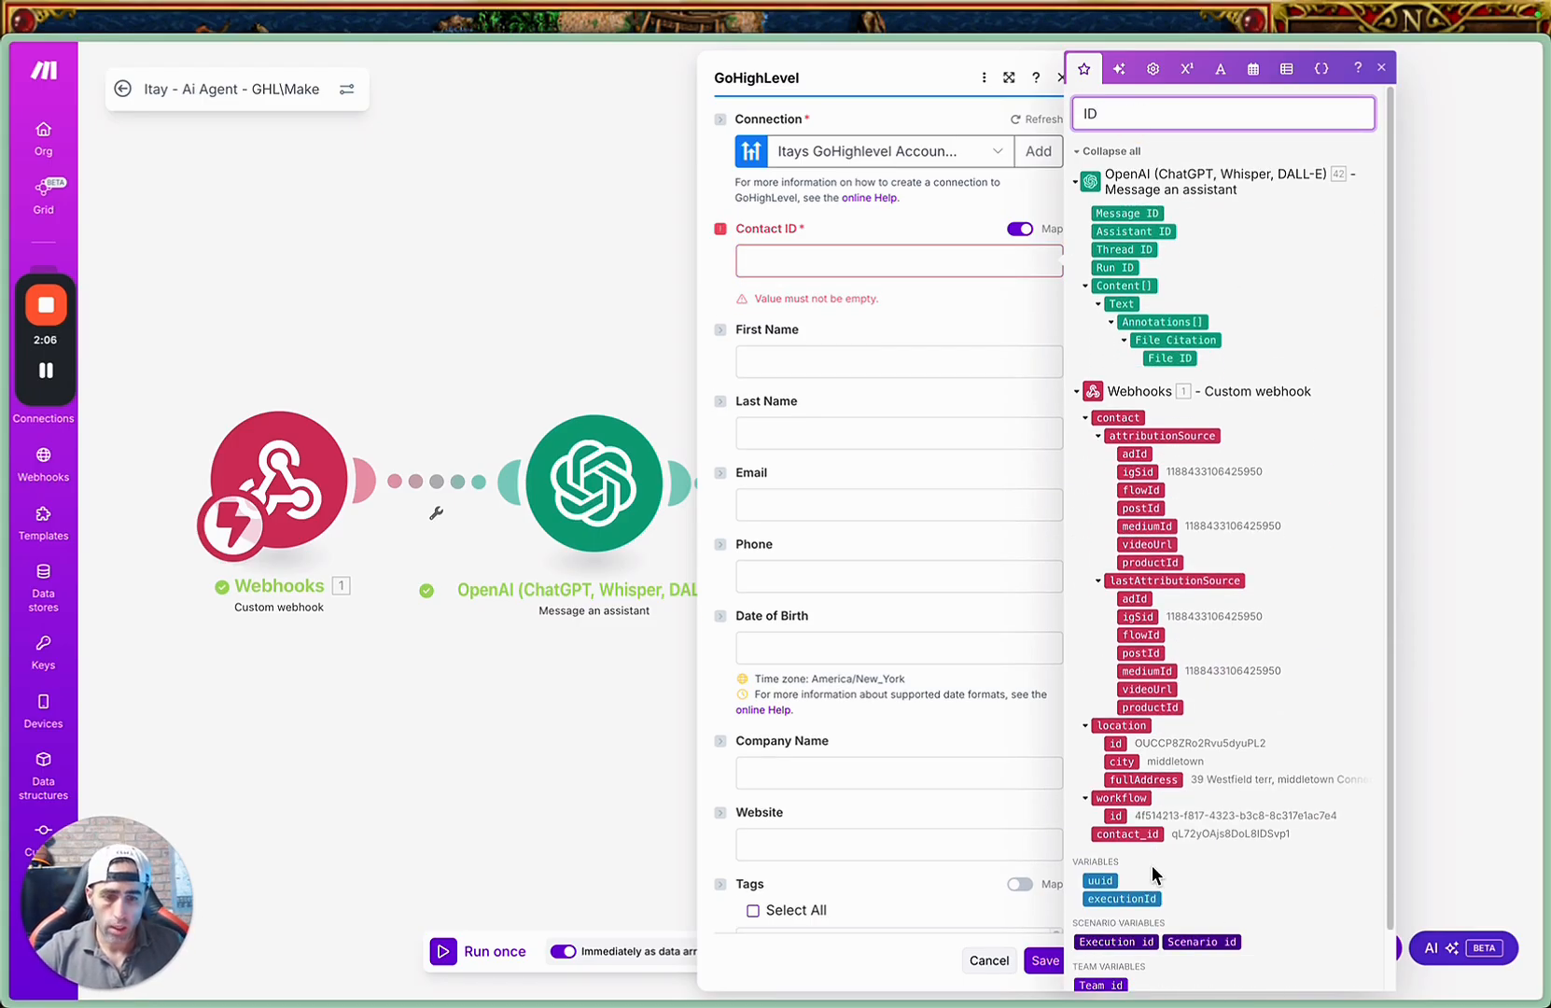
click(1128, 833)
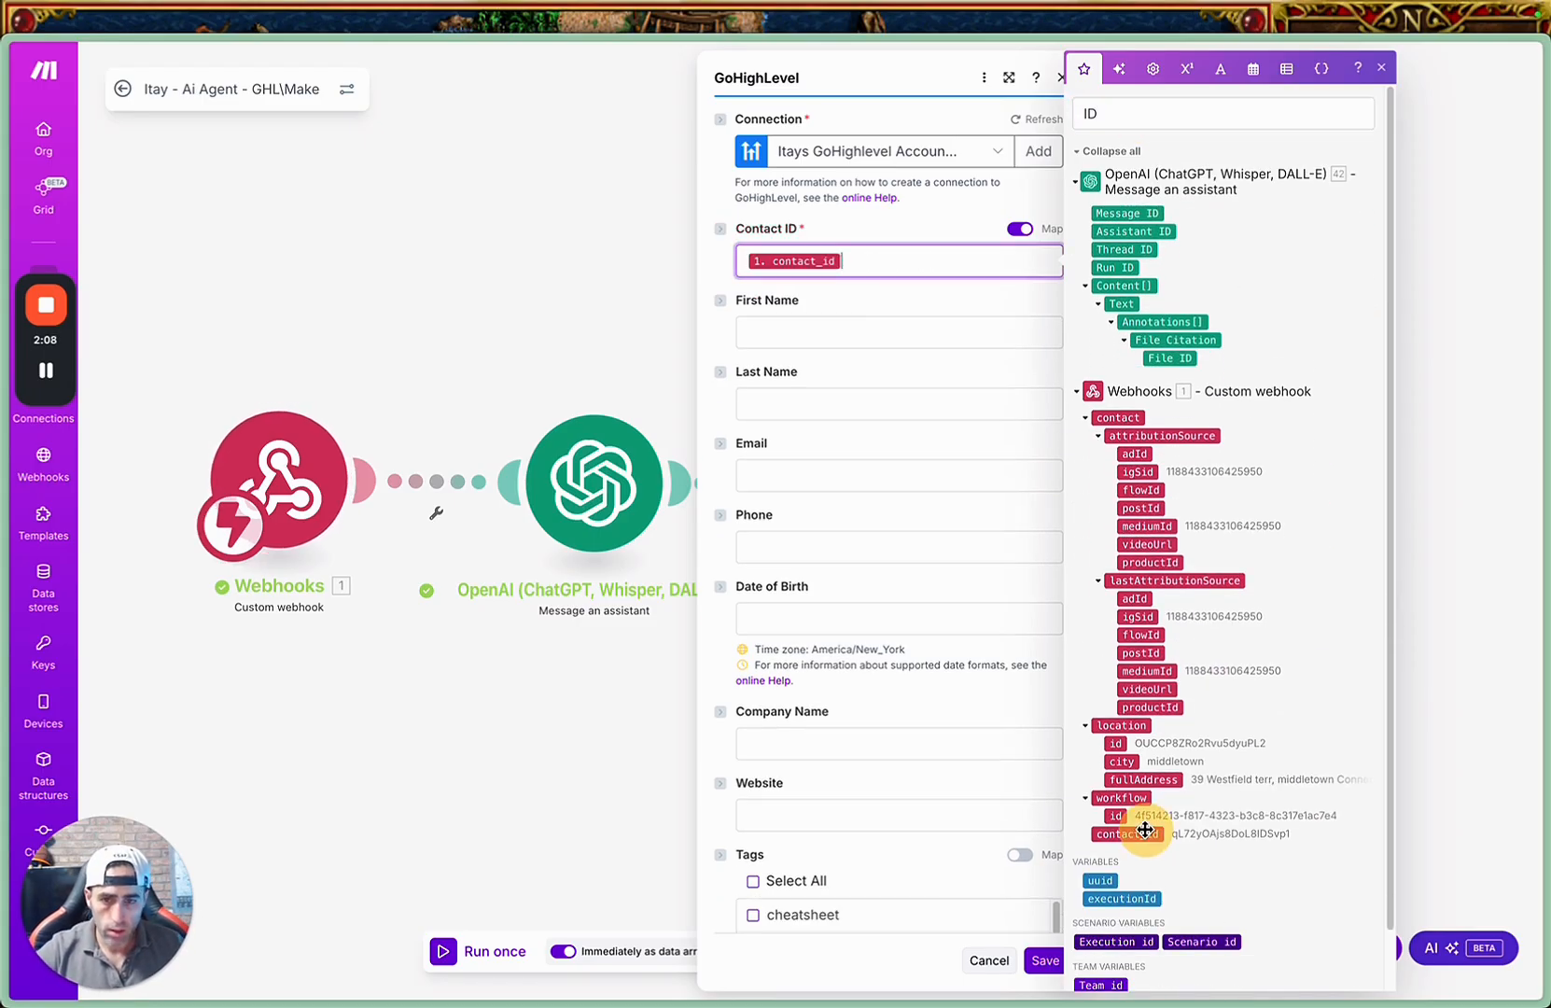
click(945, 583)
Map the Last User Message - From MAKE custom field to the Text parser's Text output and save the GoHighLevel module.
scroll(960, 585, down, 10)
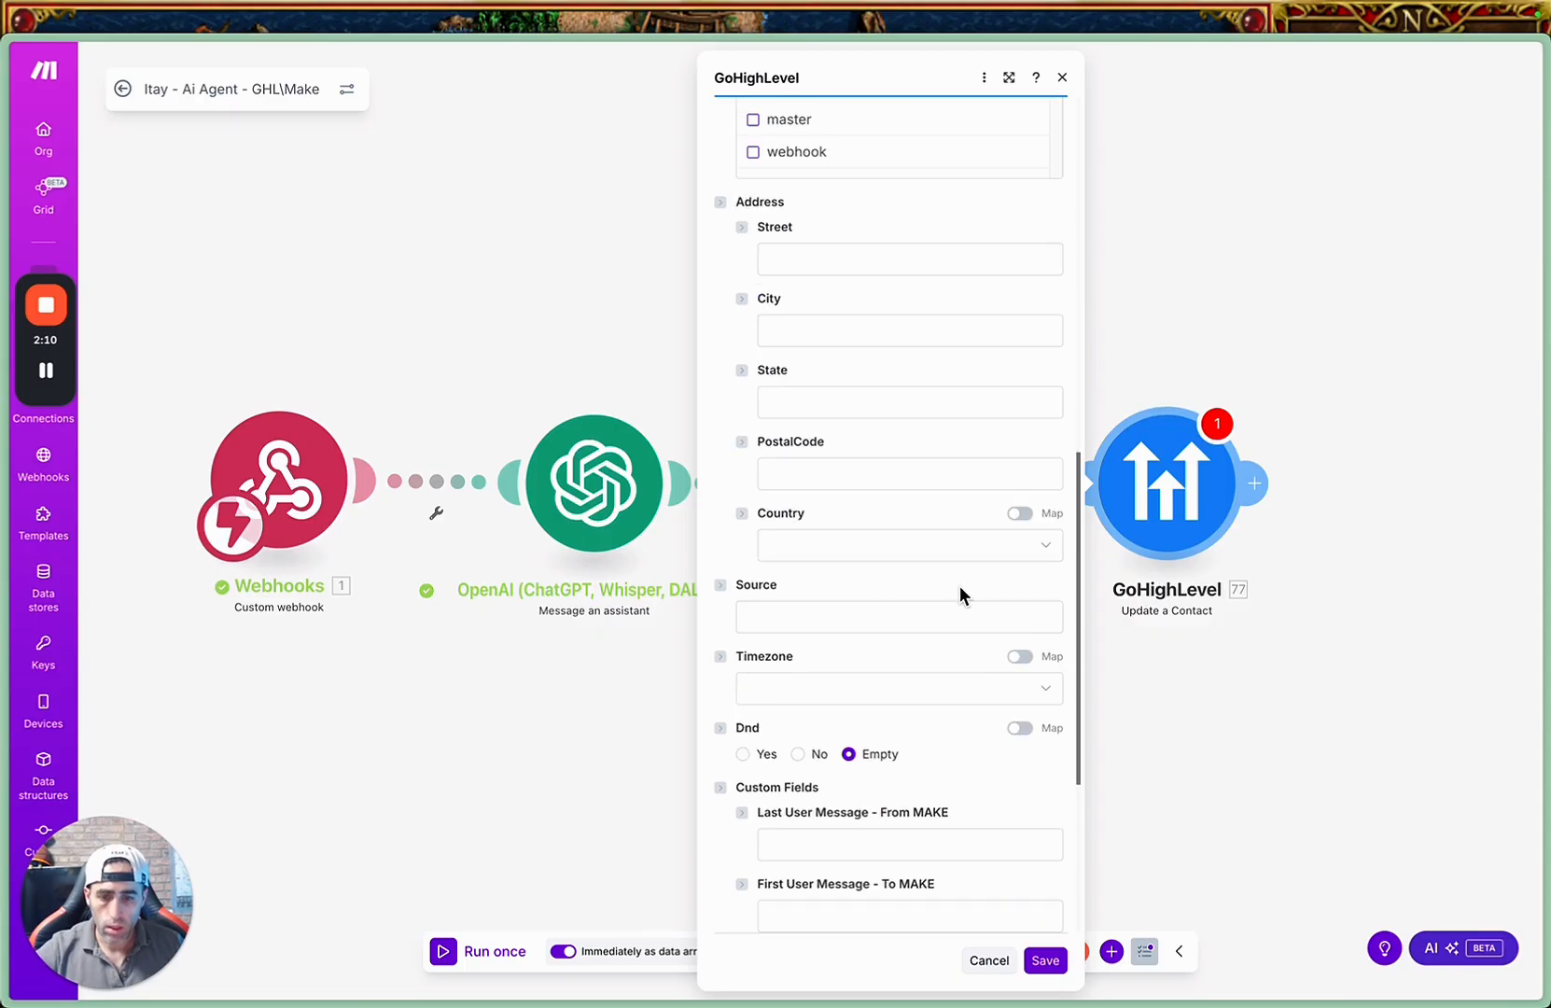
click(817, 843)
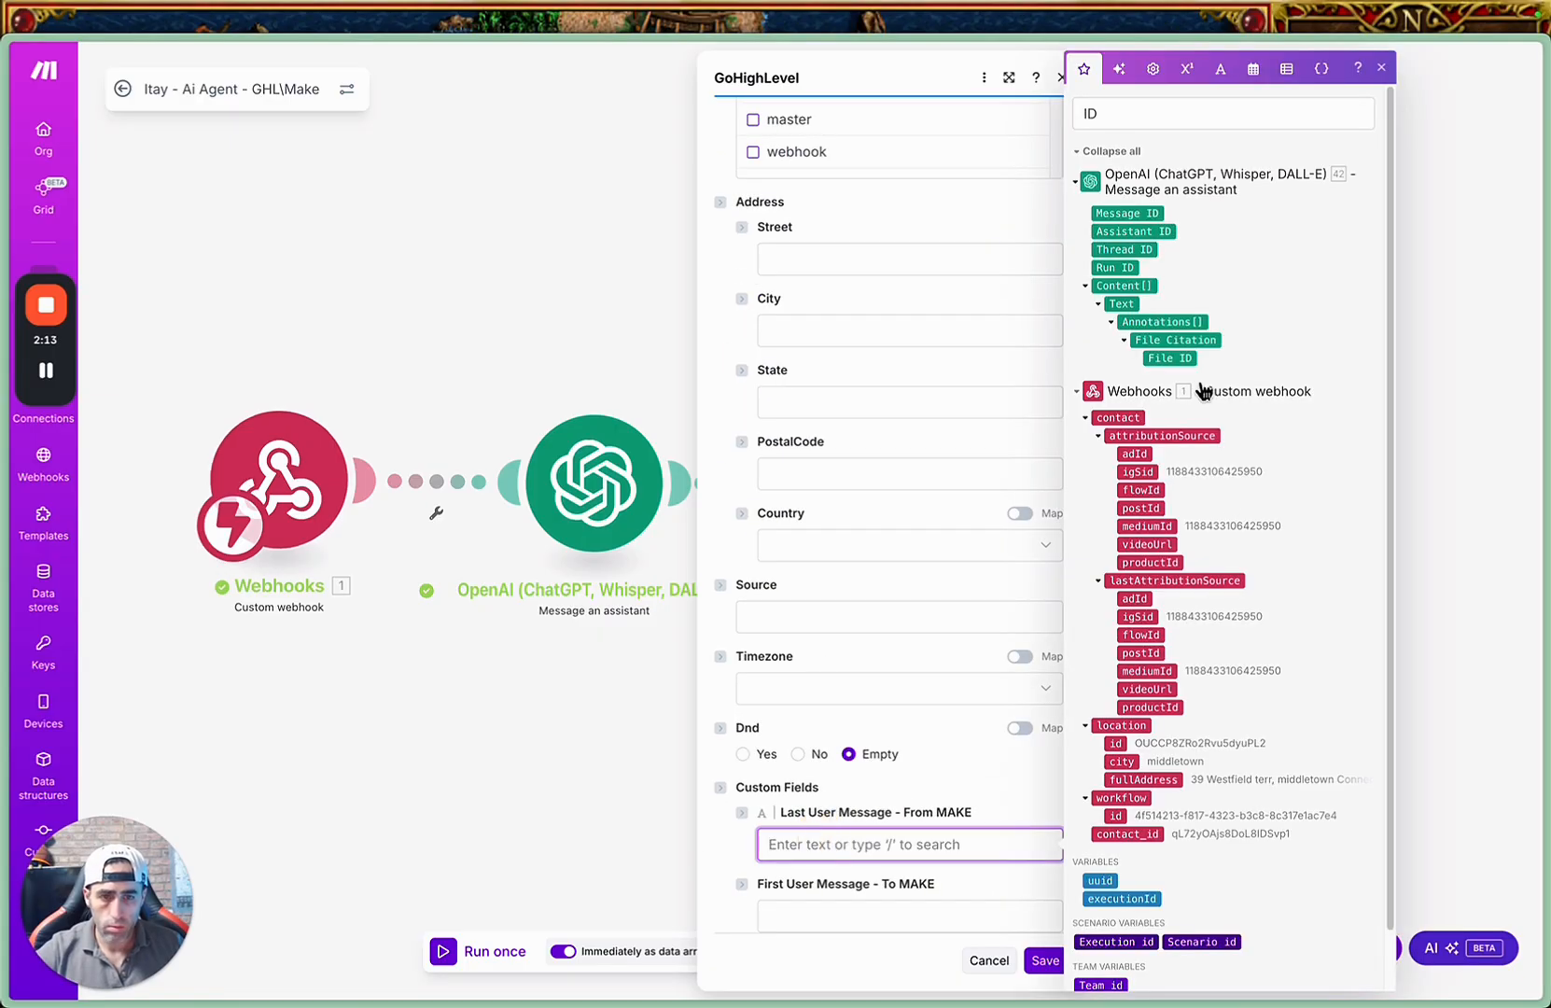
double_click(1136, 114)
key(BackSpace)
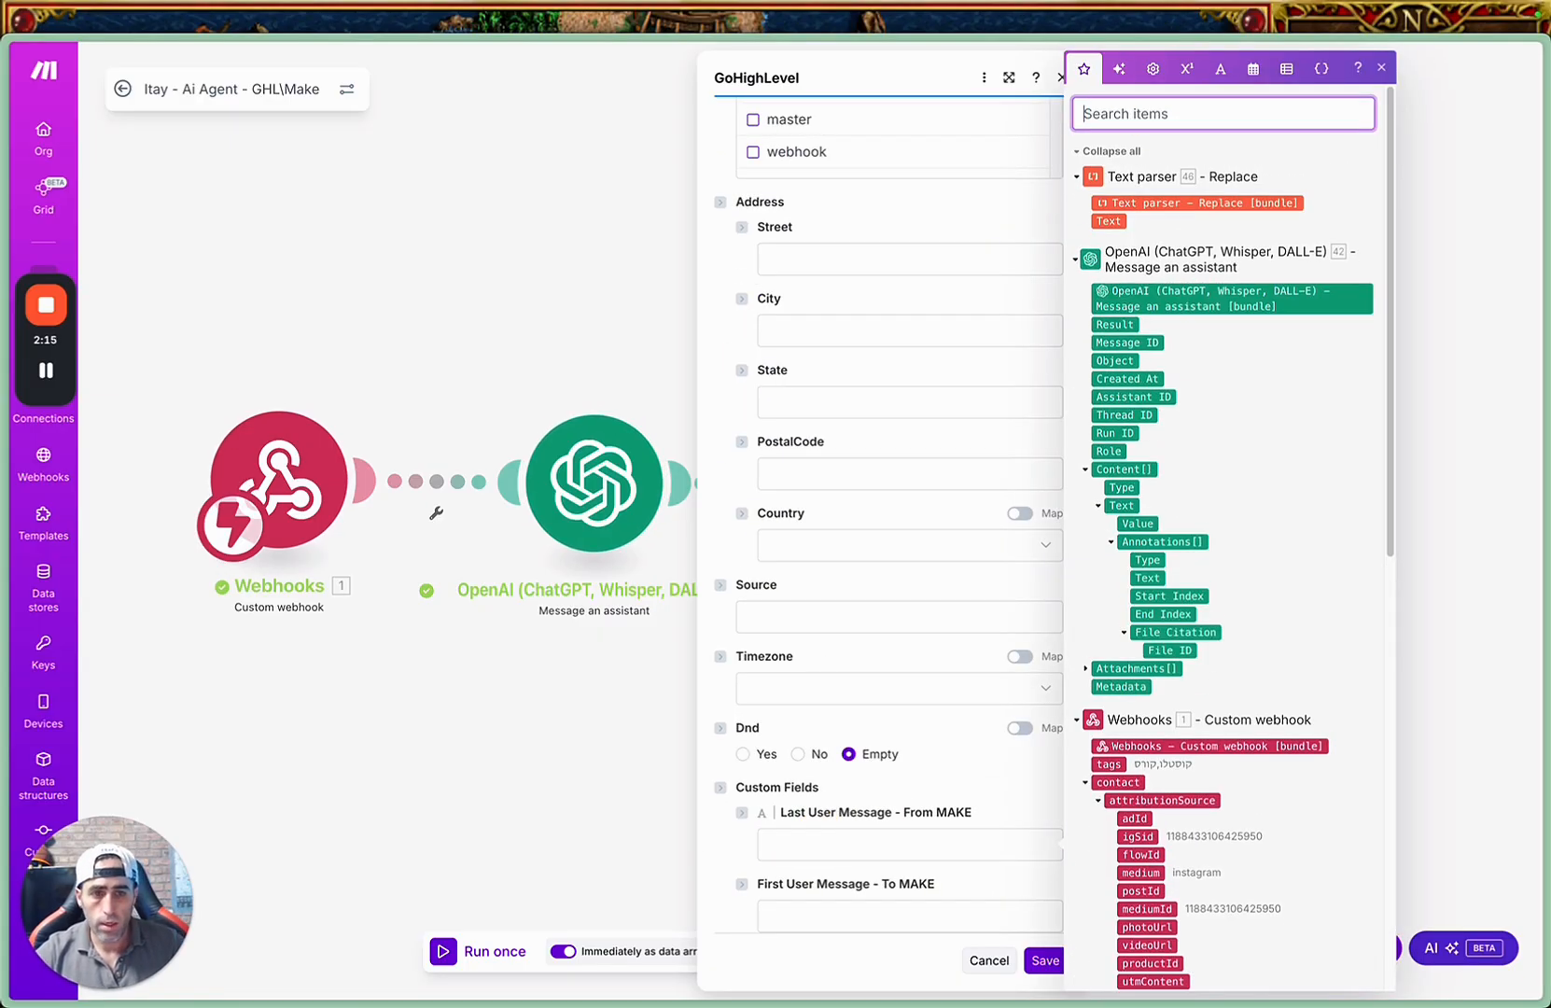
click(1108, 223)
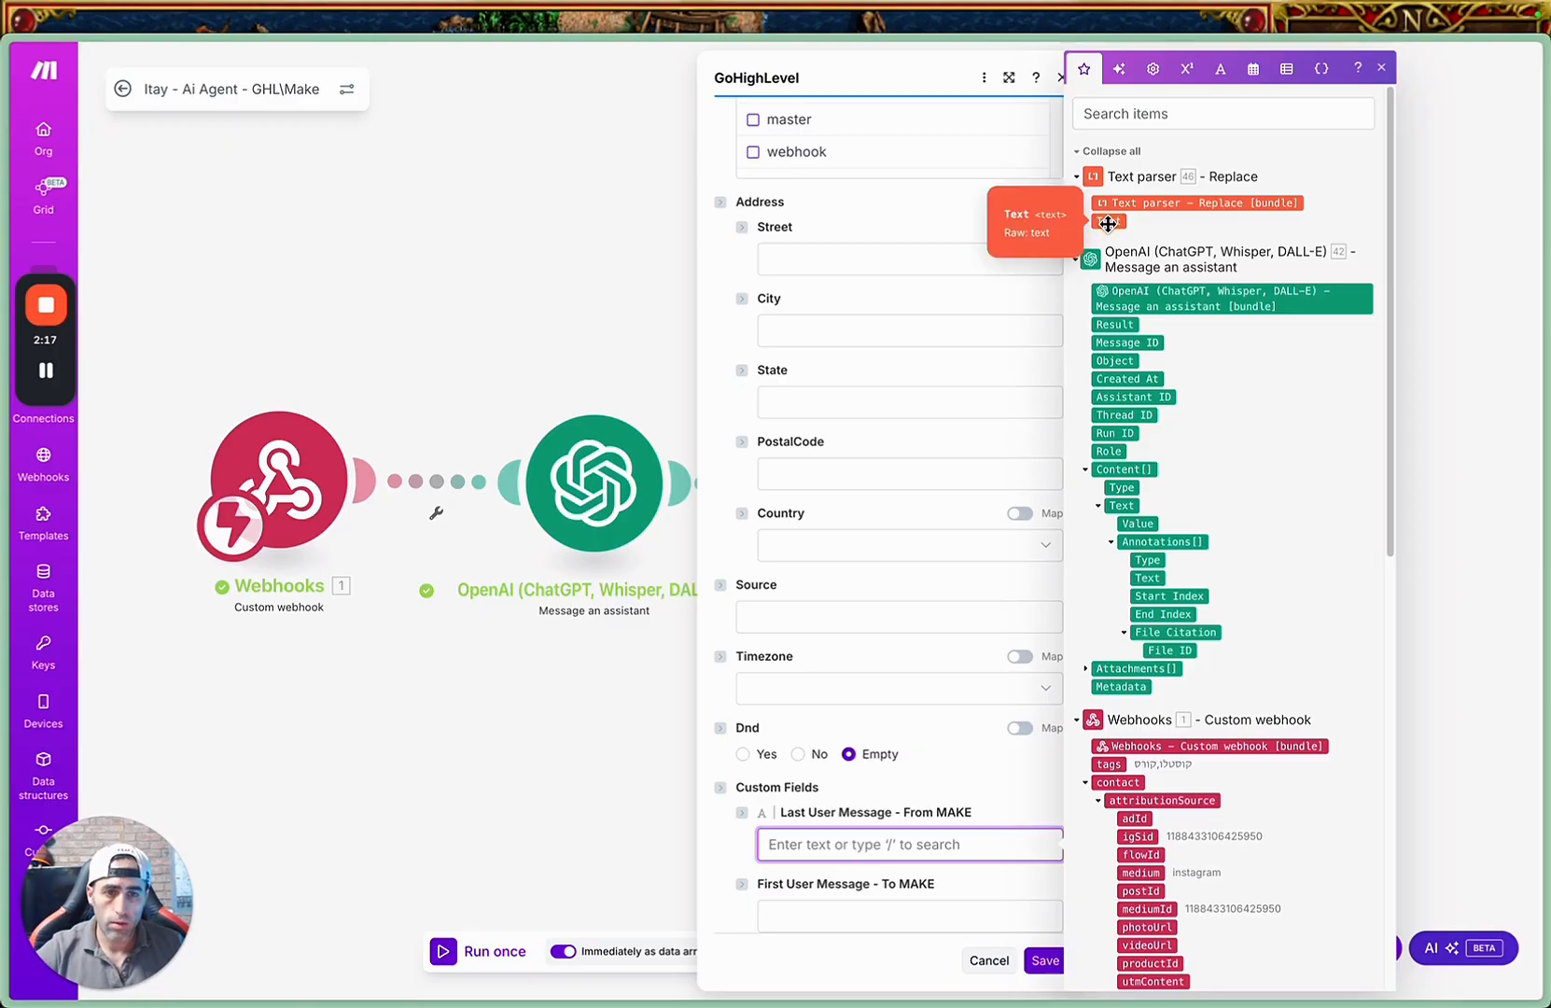
click(1109, 223)
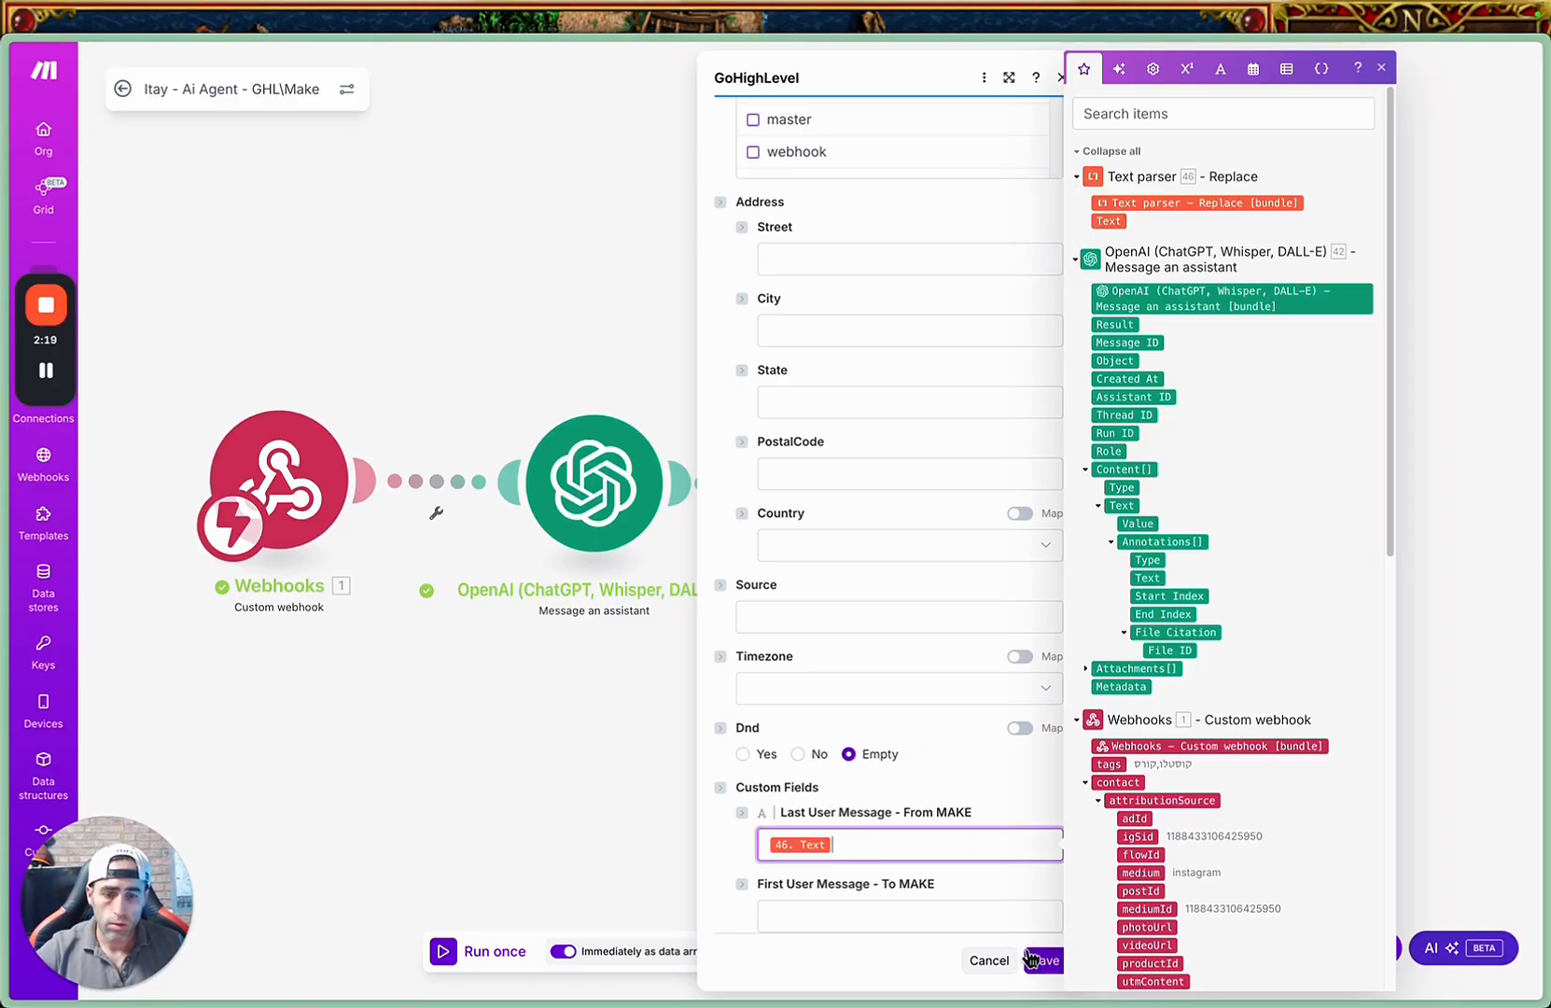
click(1036, 960)
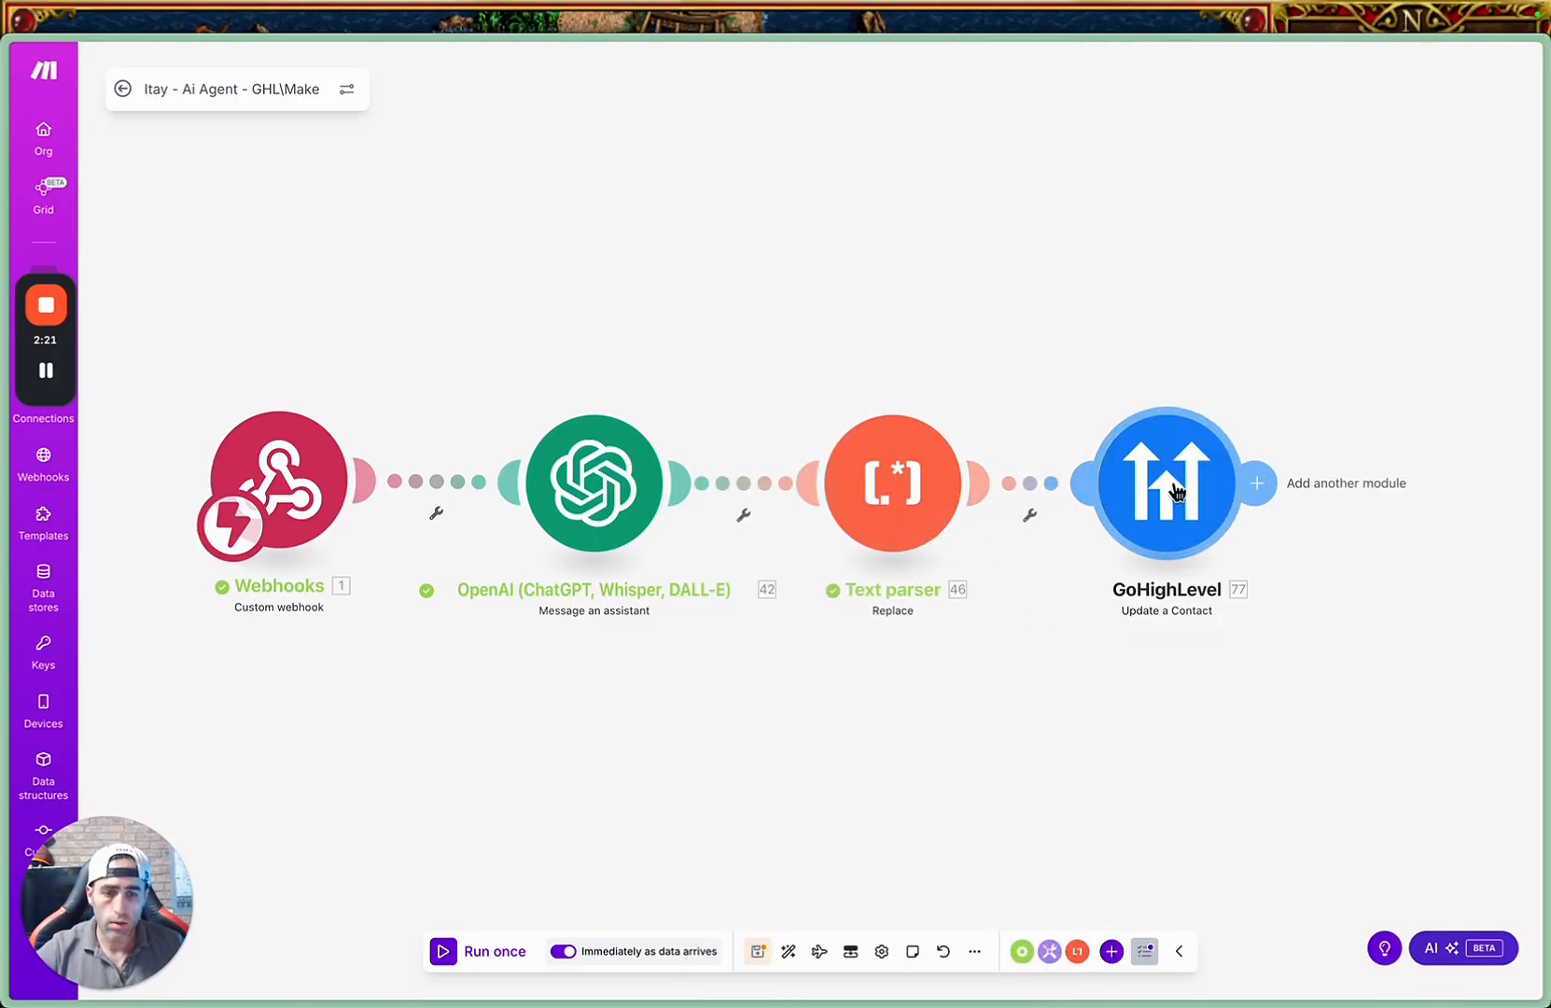
Review the Text parser settings and the GoHighLevel Contact ID and custom field mappings, saving both modules as they are.
click(918, 502)
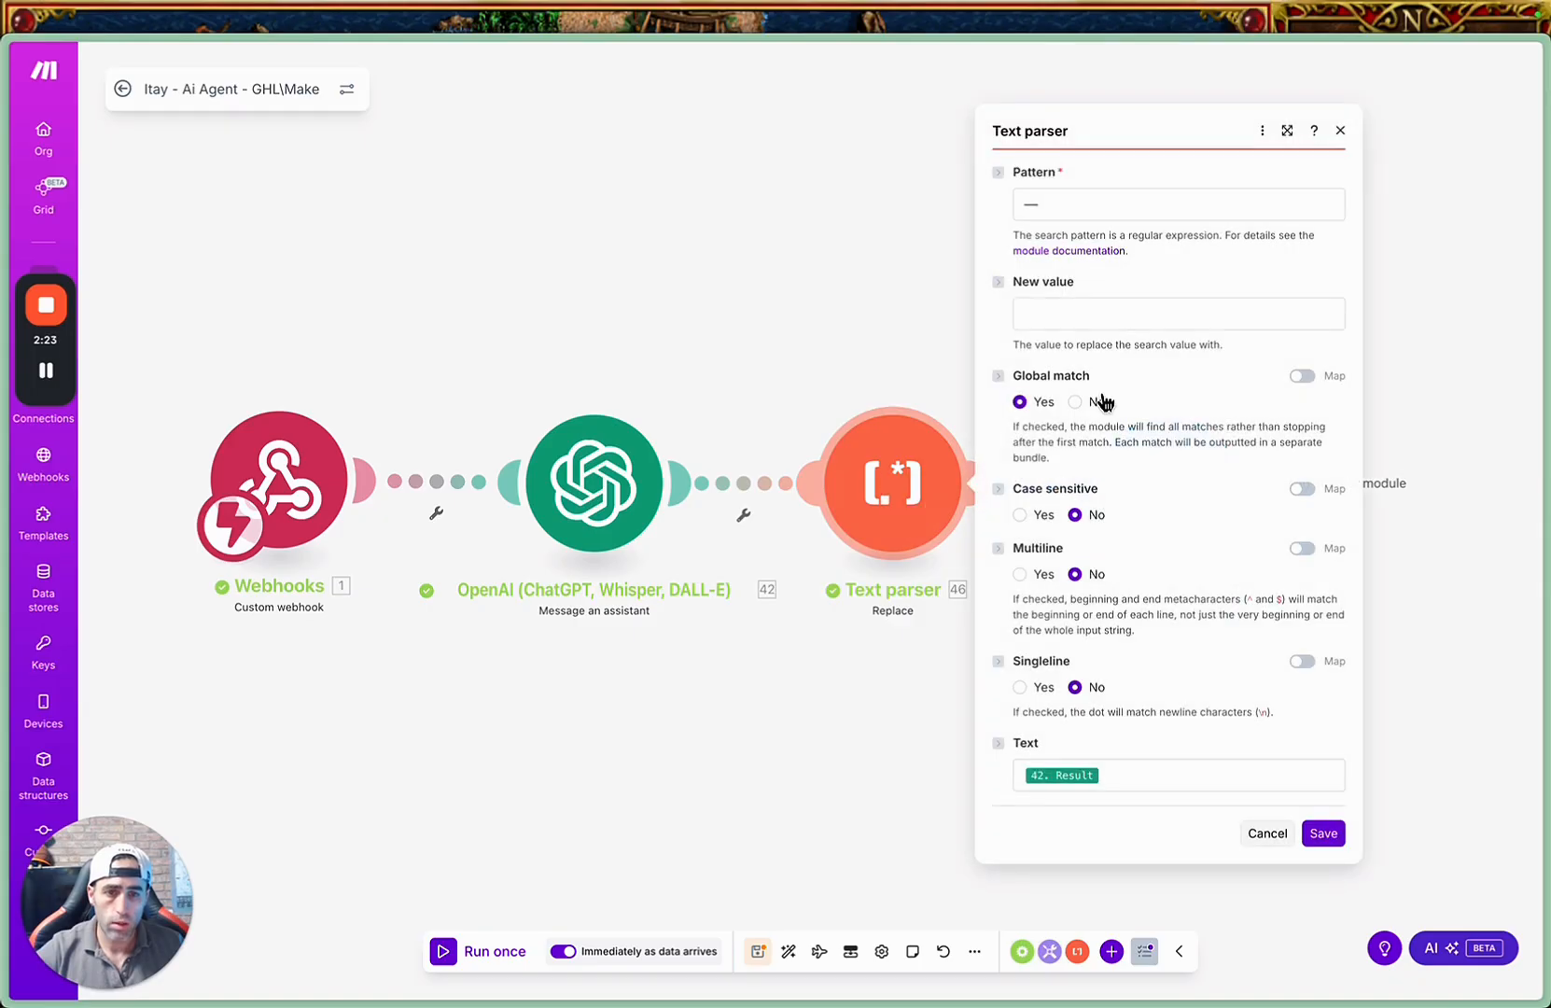
click(1321, 834)
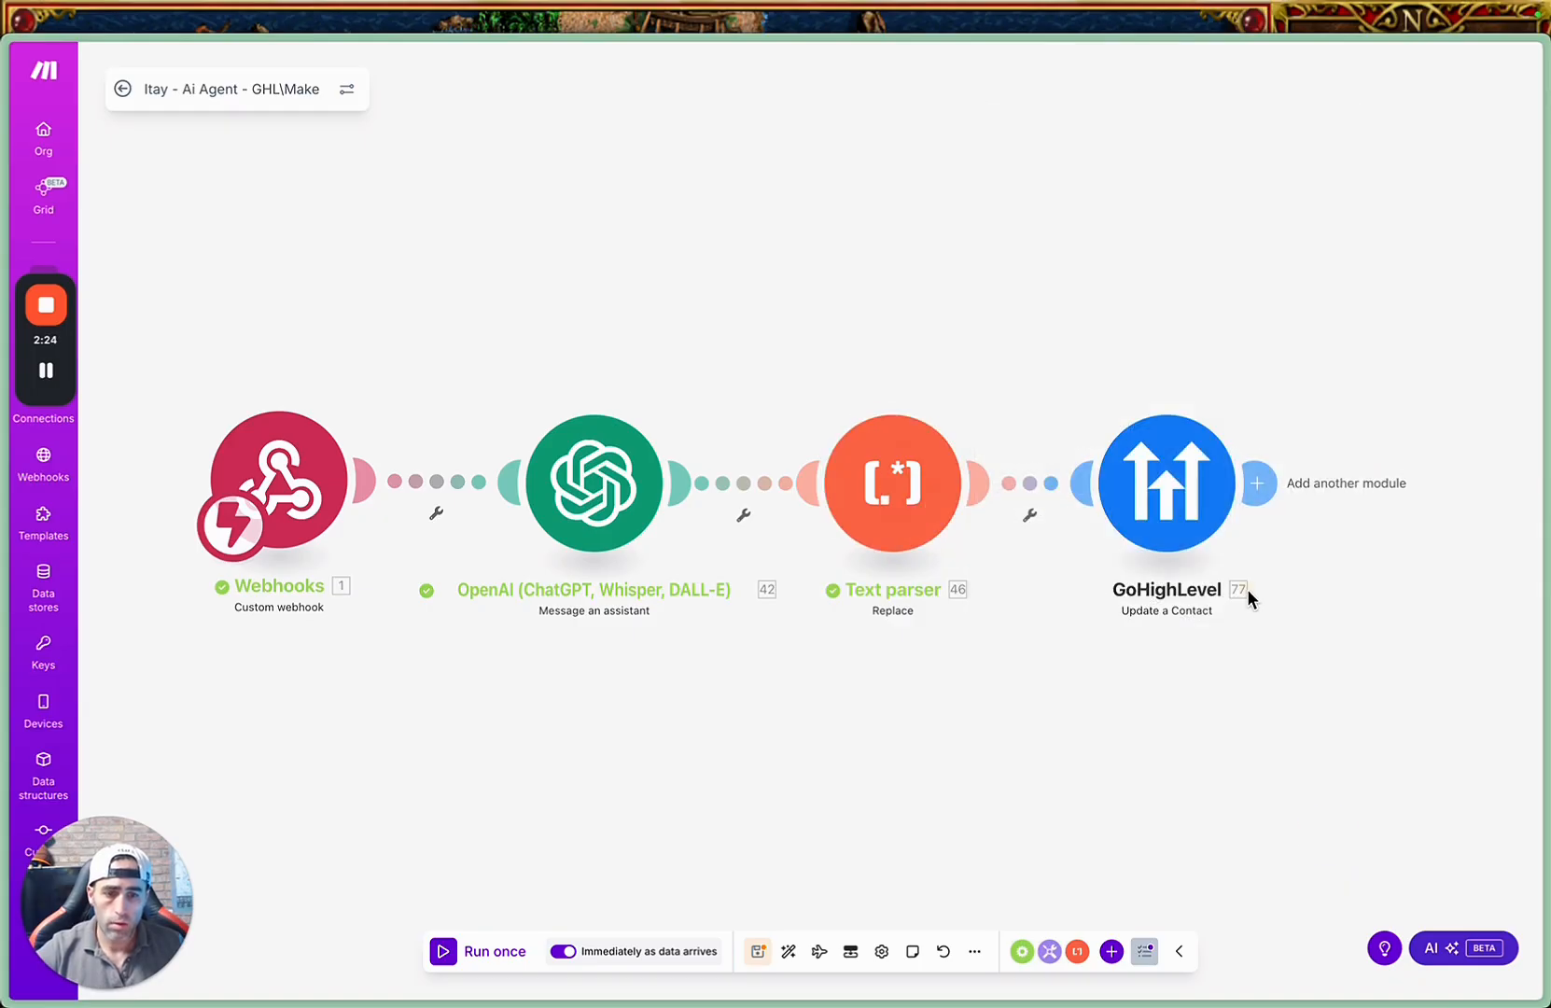
click(1174, 502)
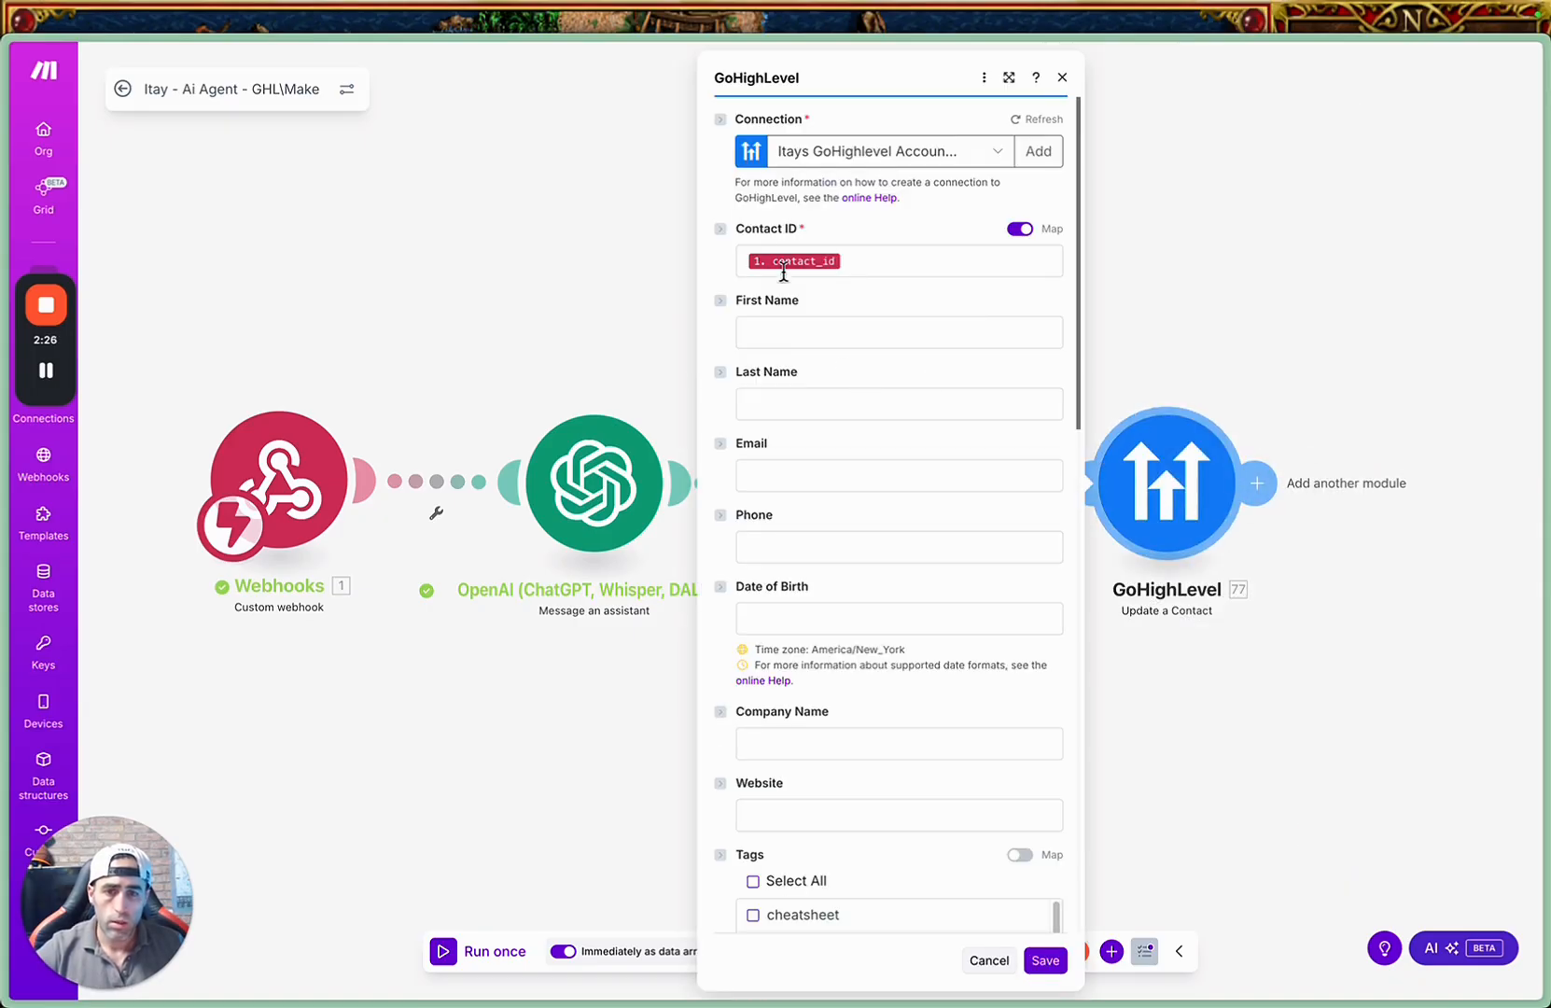
scroll(1003, 577, down, 10)
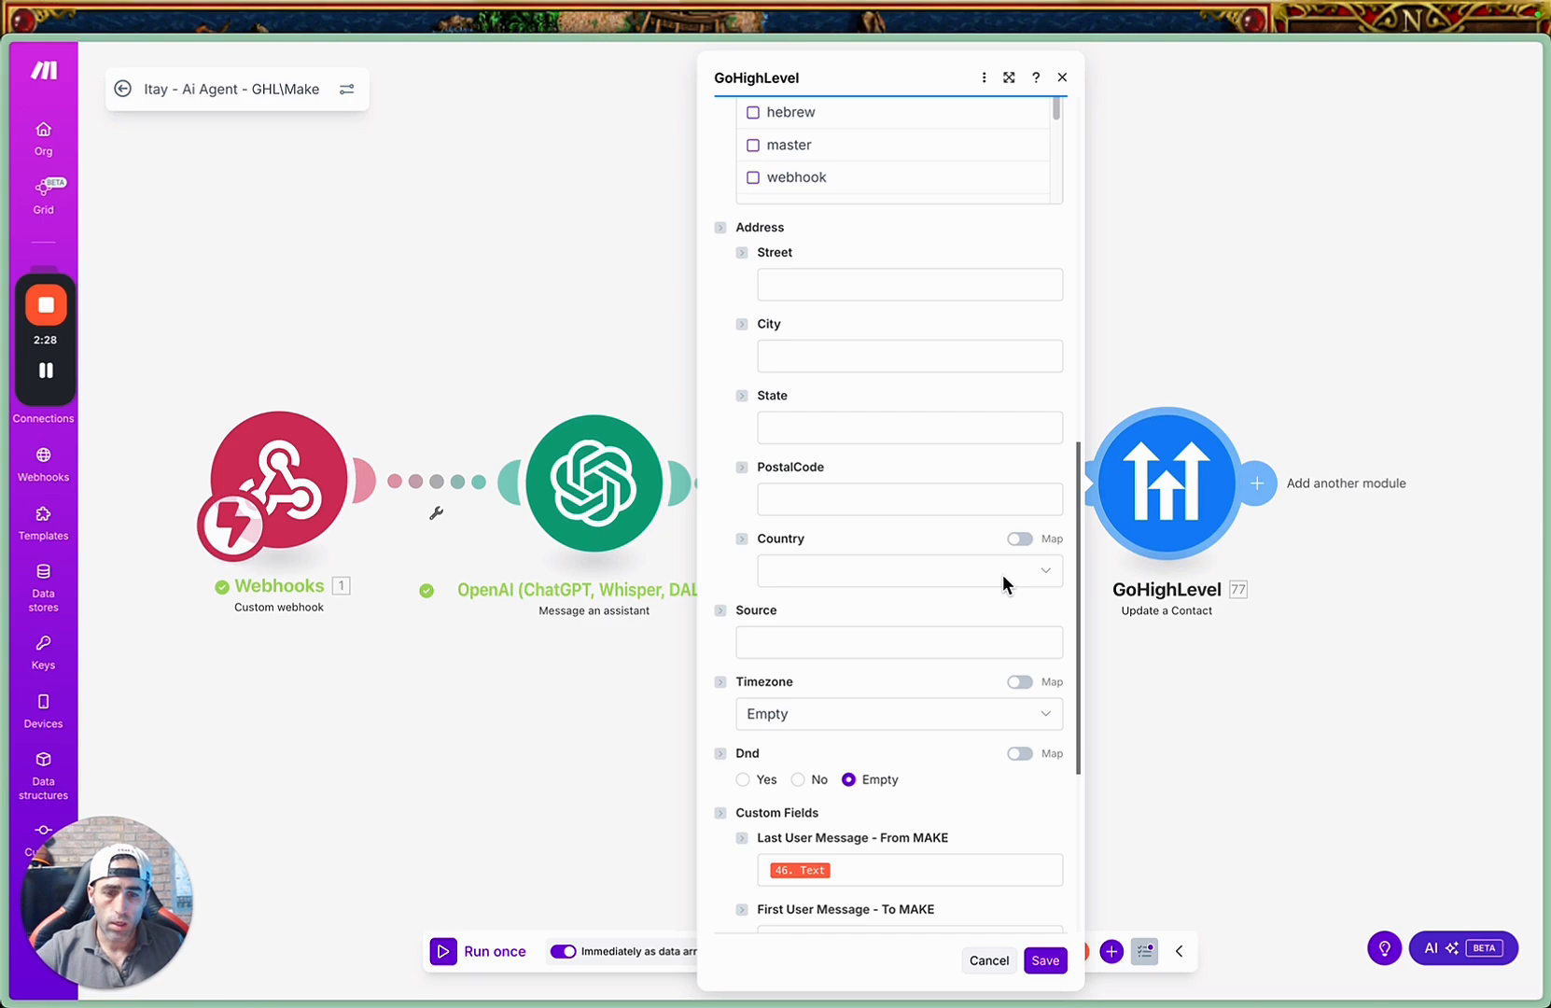
click(1045, 960)
Add a Data store Add/replace a record module after the GoHighLevel module.
click(1256, 484)
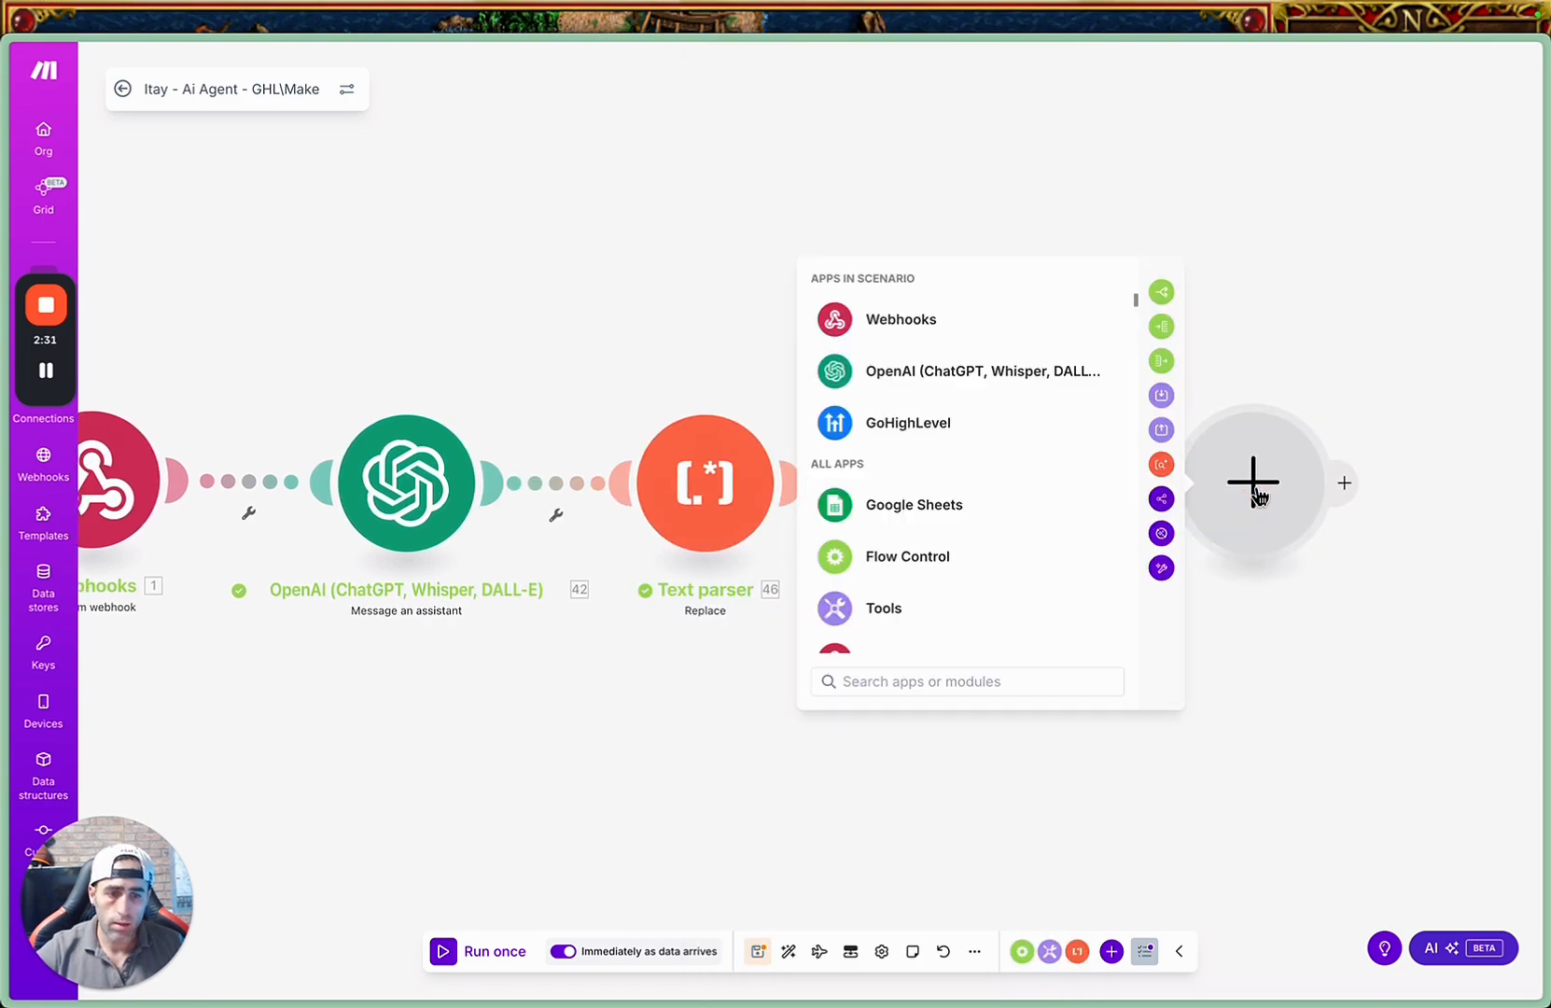
scroll(982, 515, down, 2)
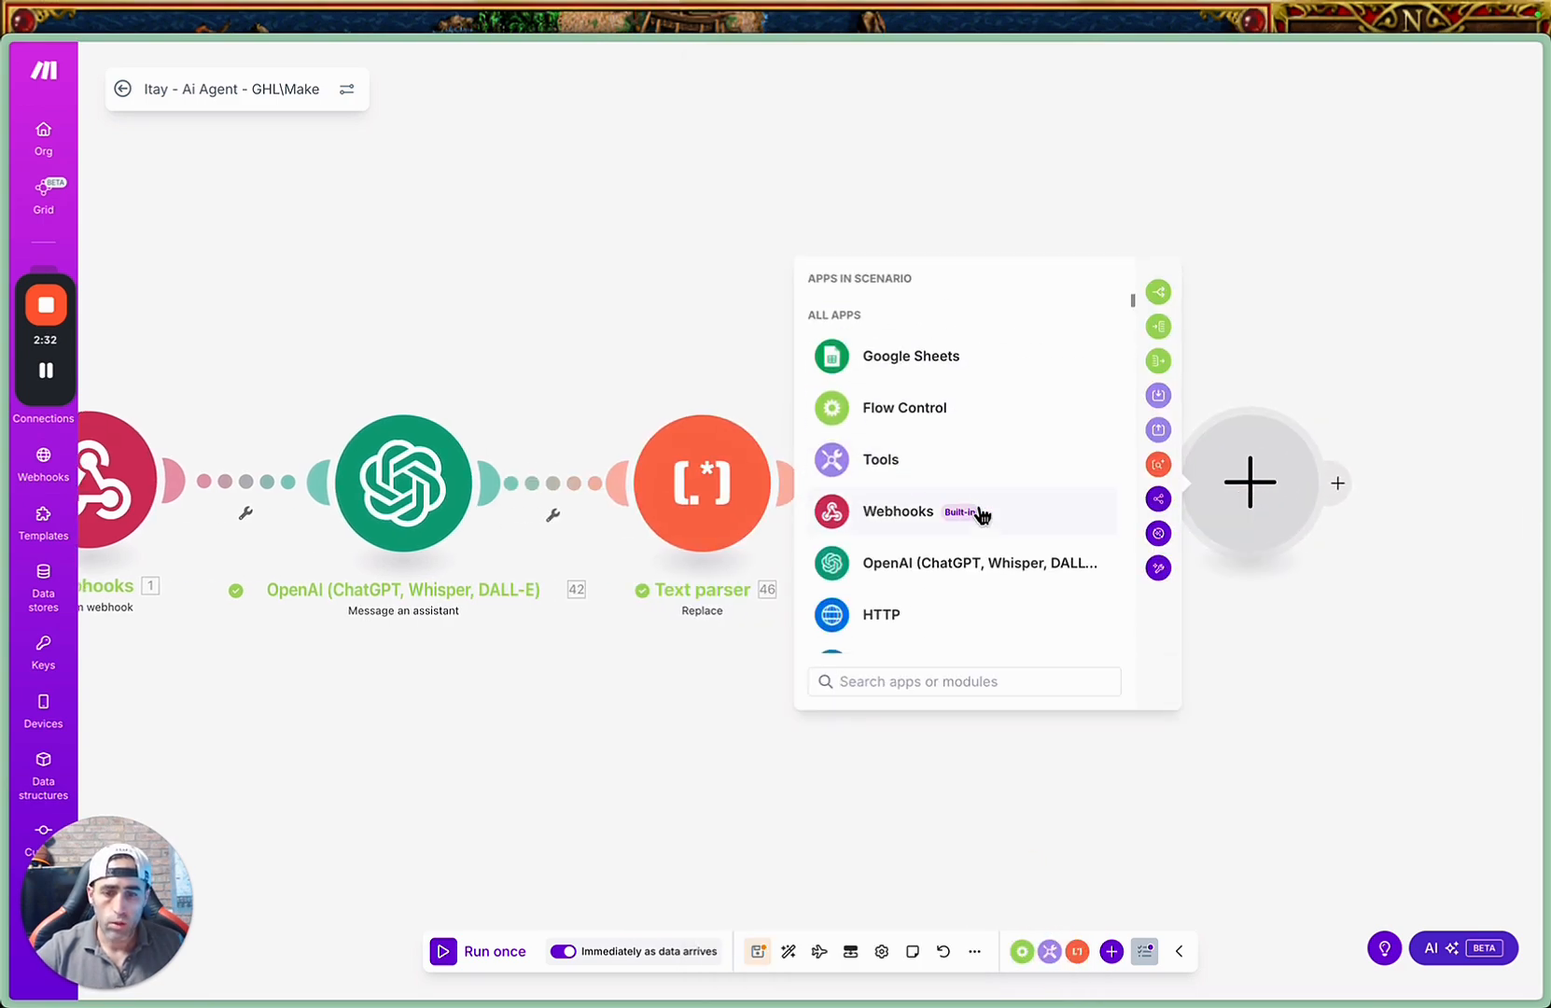
scroll(982, 514, down, 1)
click(952, 577)
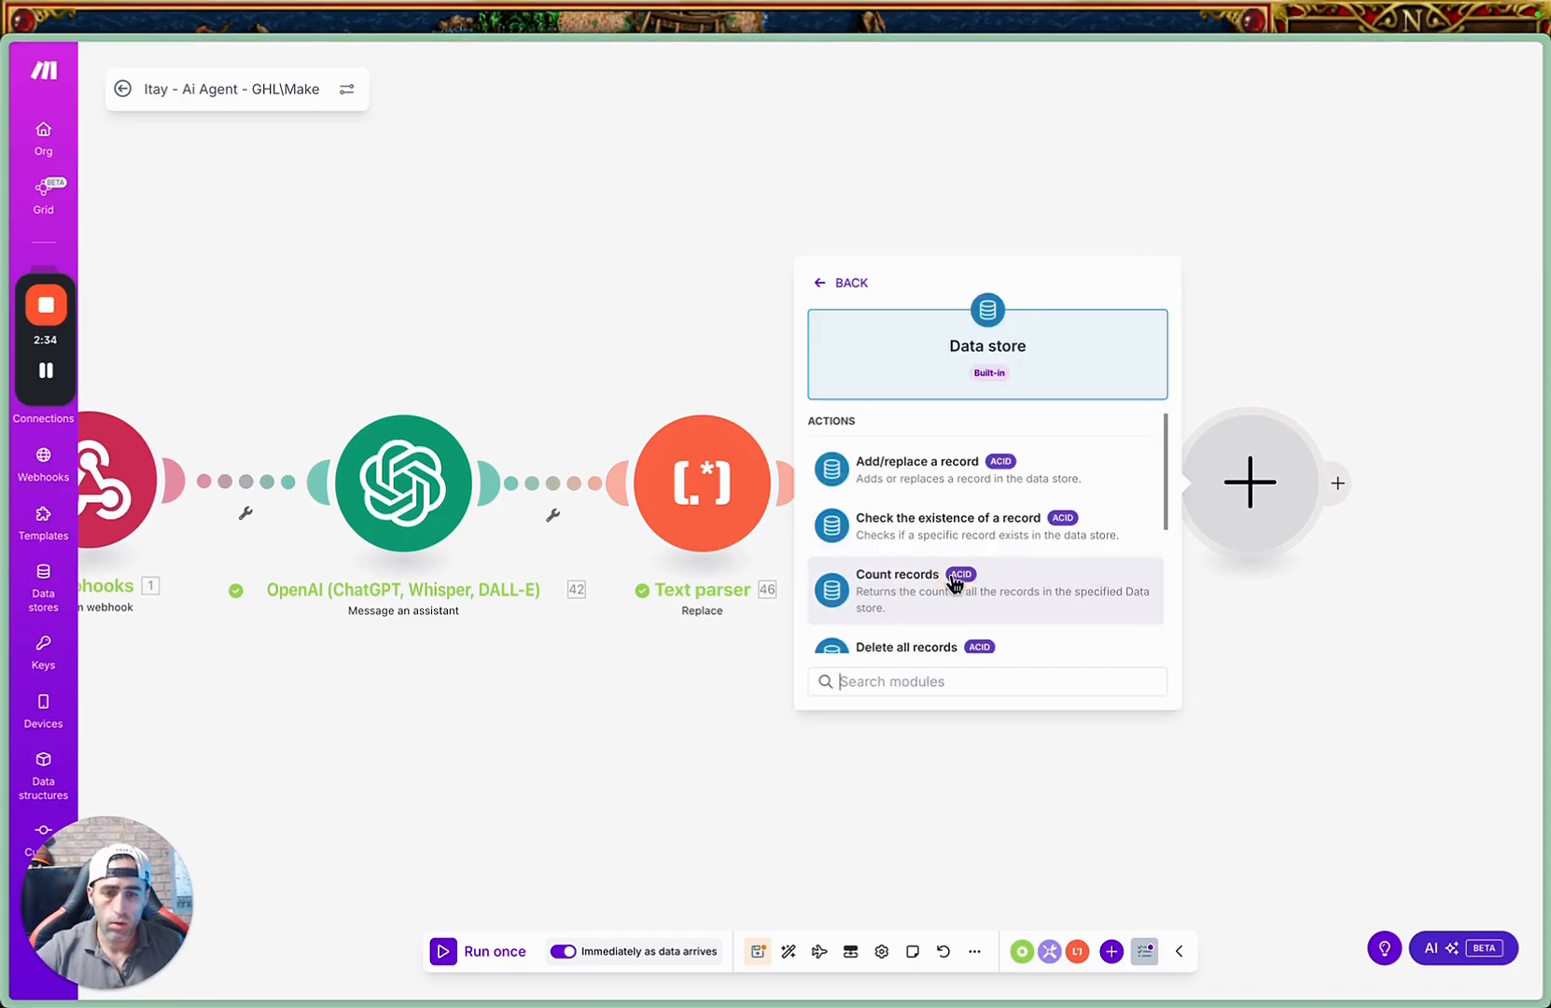
click(942, 476)
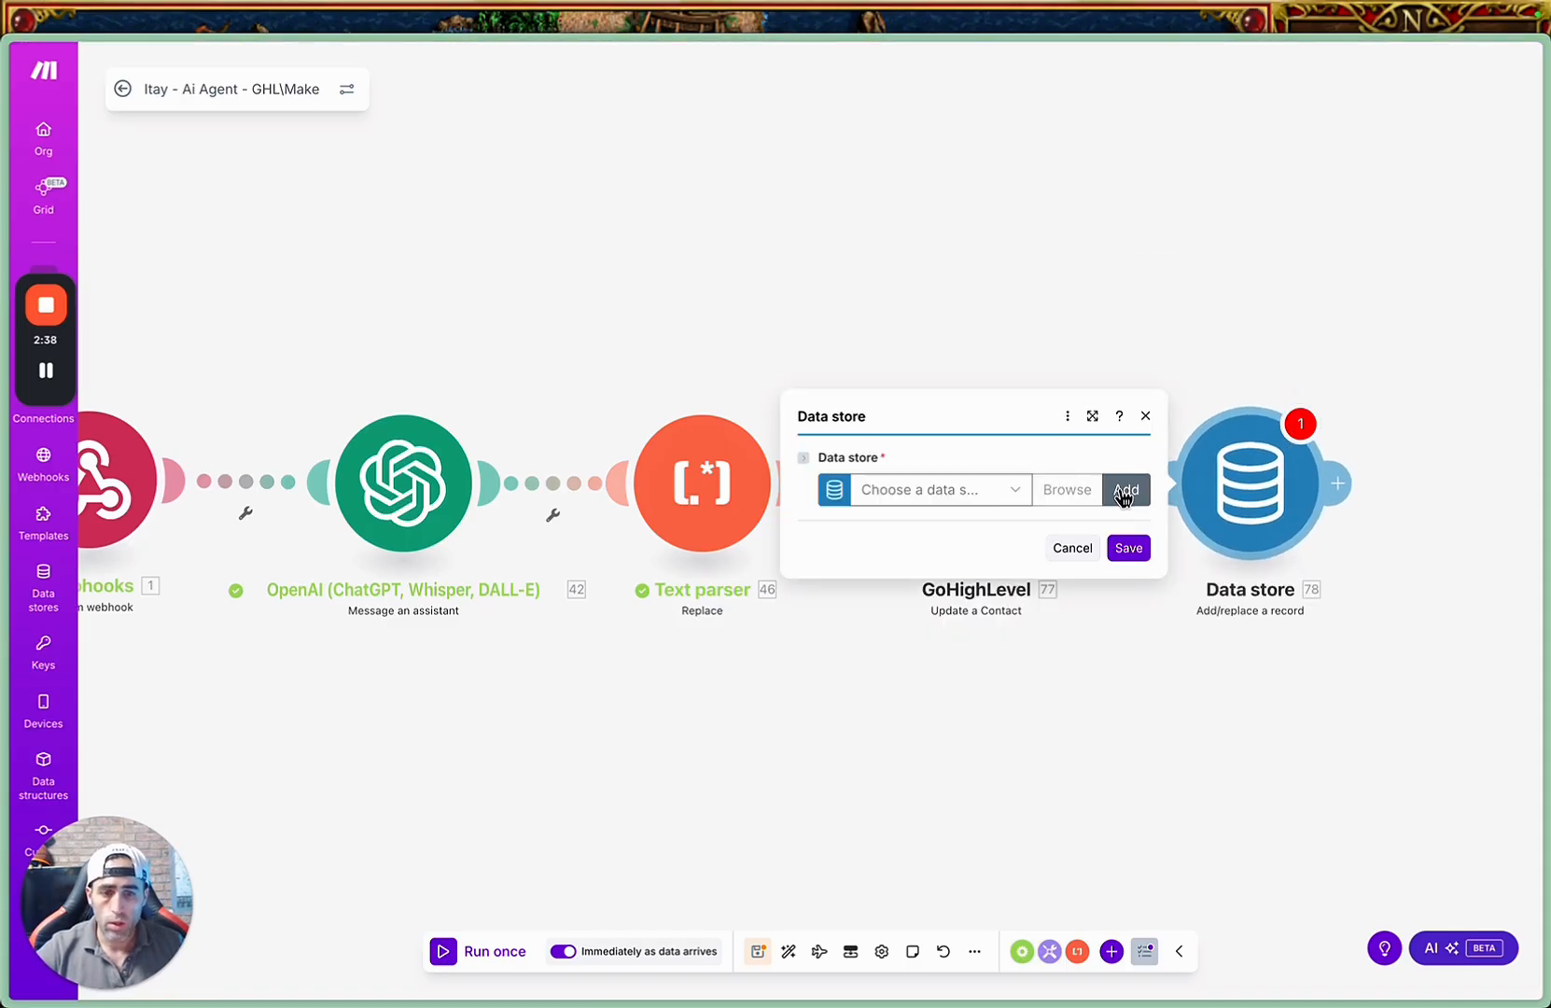
Start a new data store with a new data structure, moving the store name ending in "AI Agent Chat Data Store" into the structure name.
click(1127, 495)
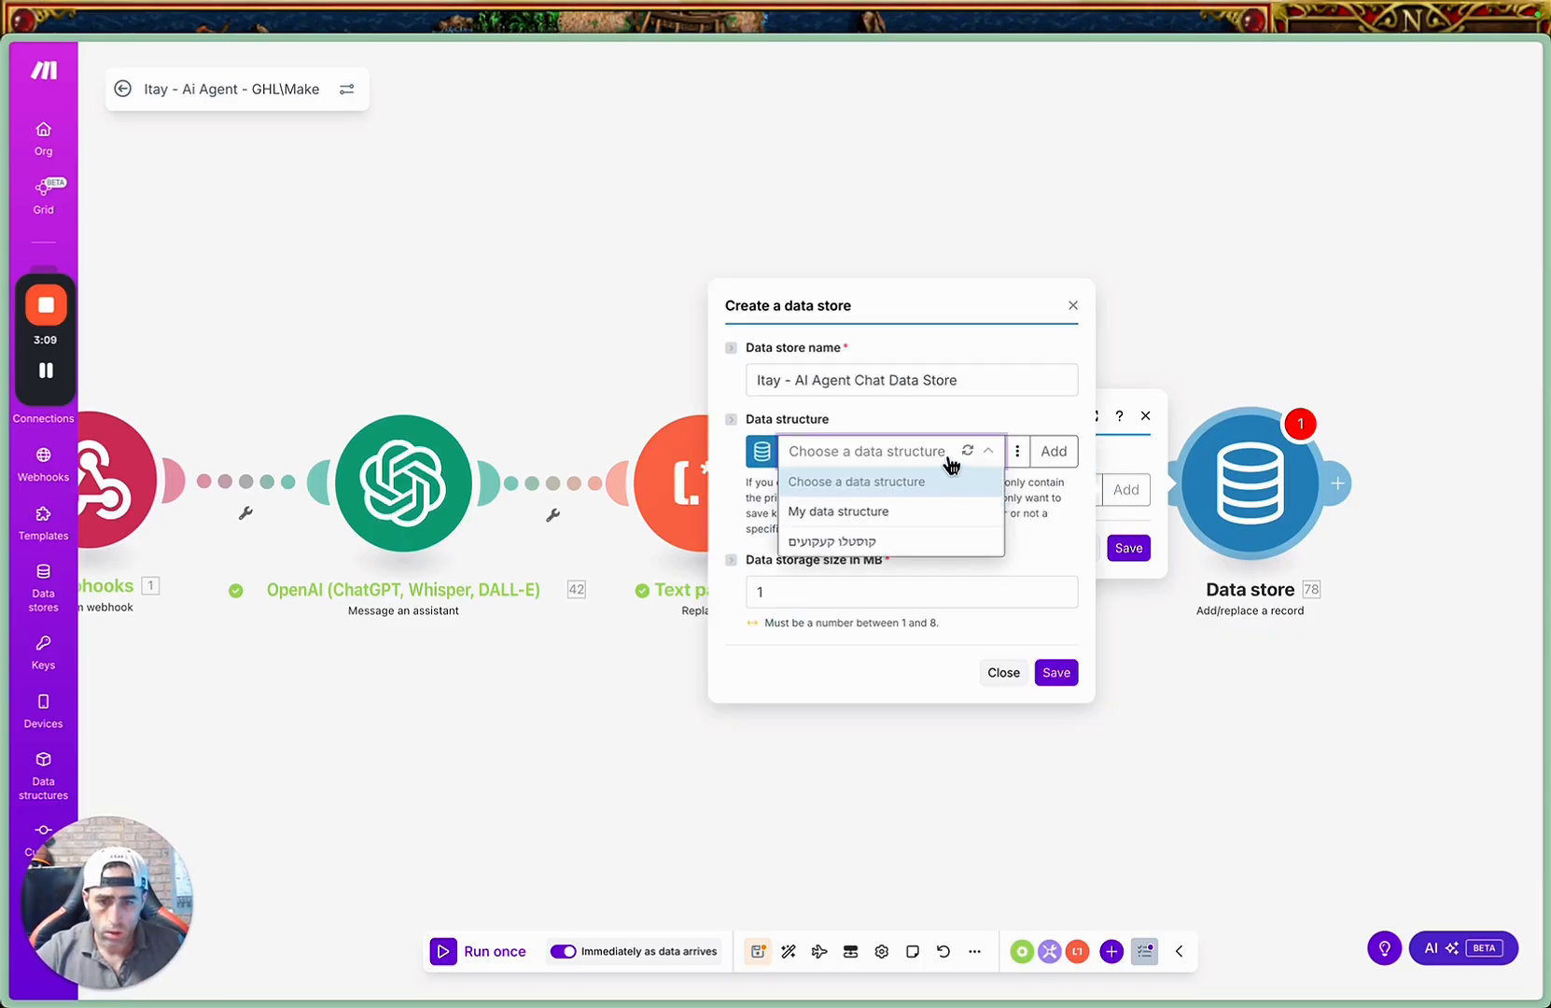
click(930, 451)
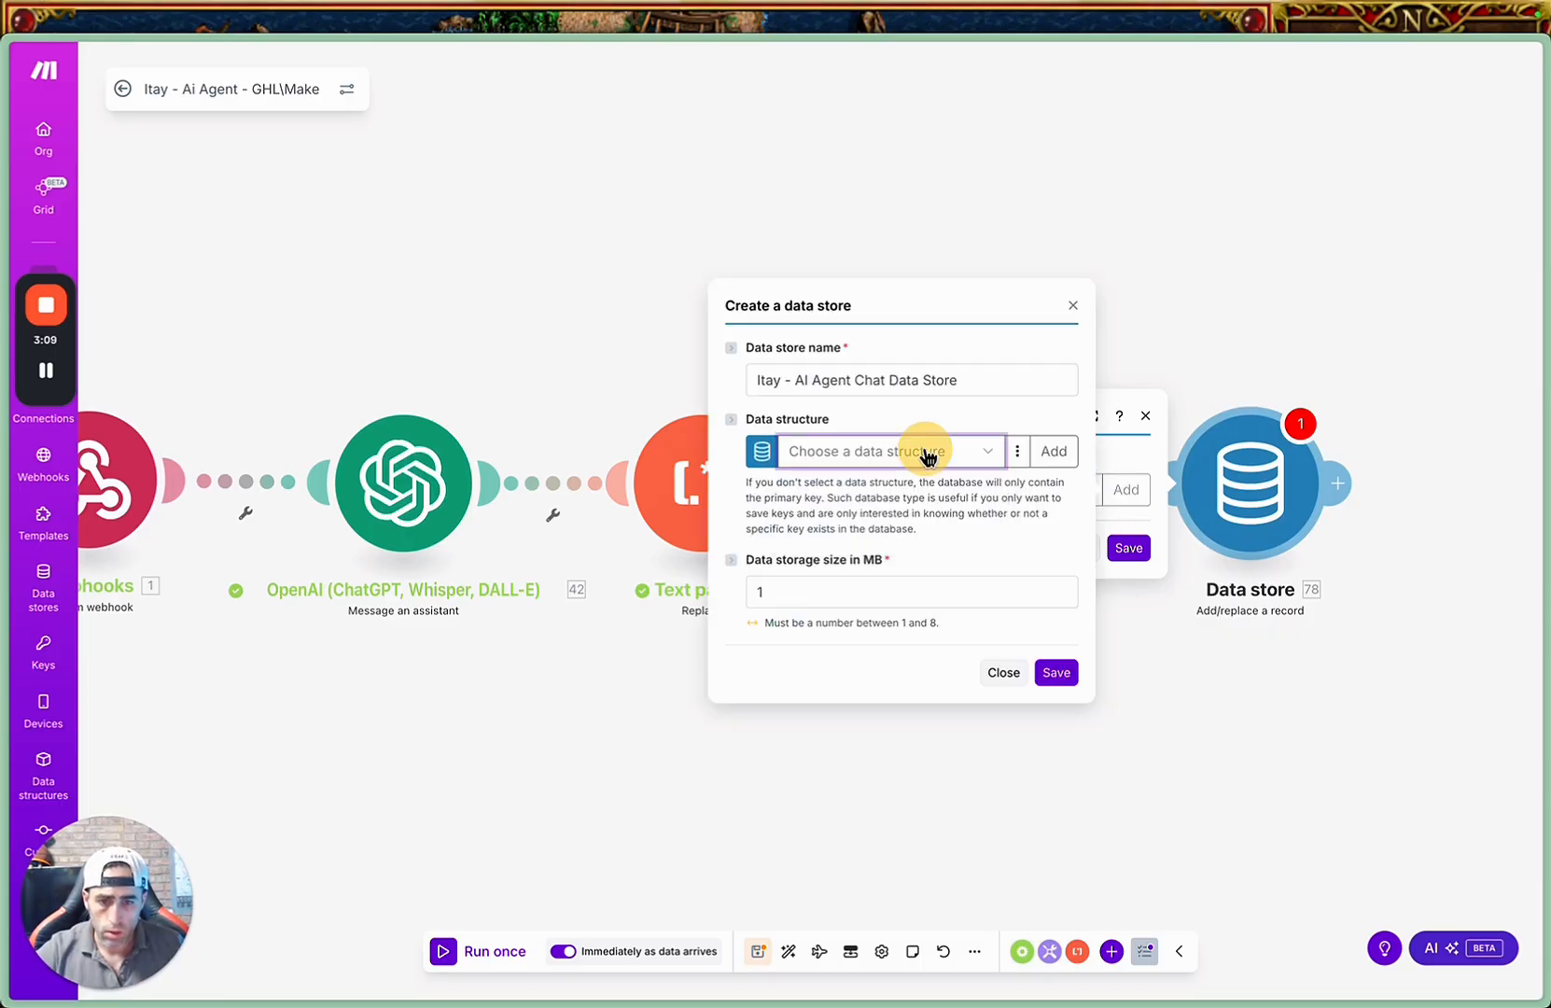
click(1054, 452)
triple_click(963, 379)
key(ctrl+c)
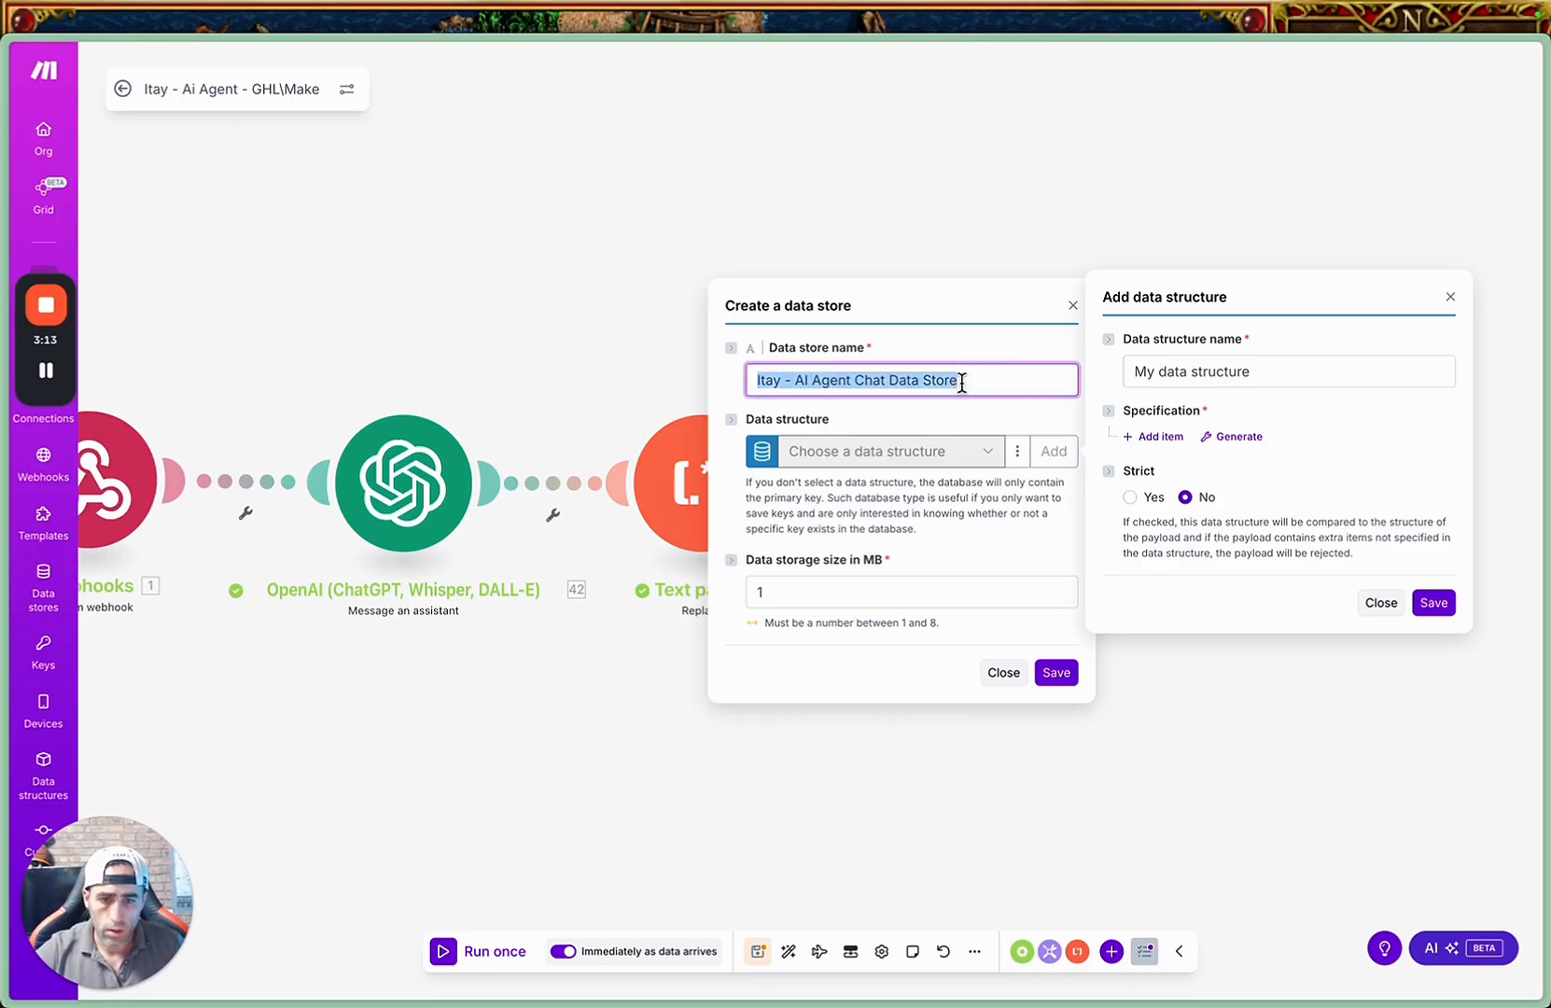
key(BackSpace)
click(1186, 386)
key(ctrl+v)
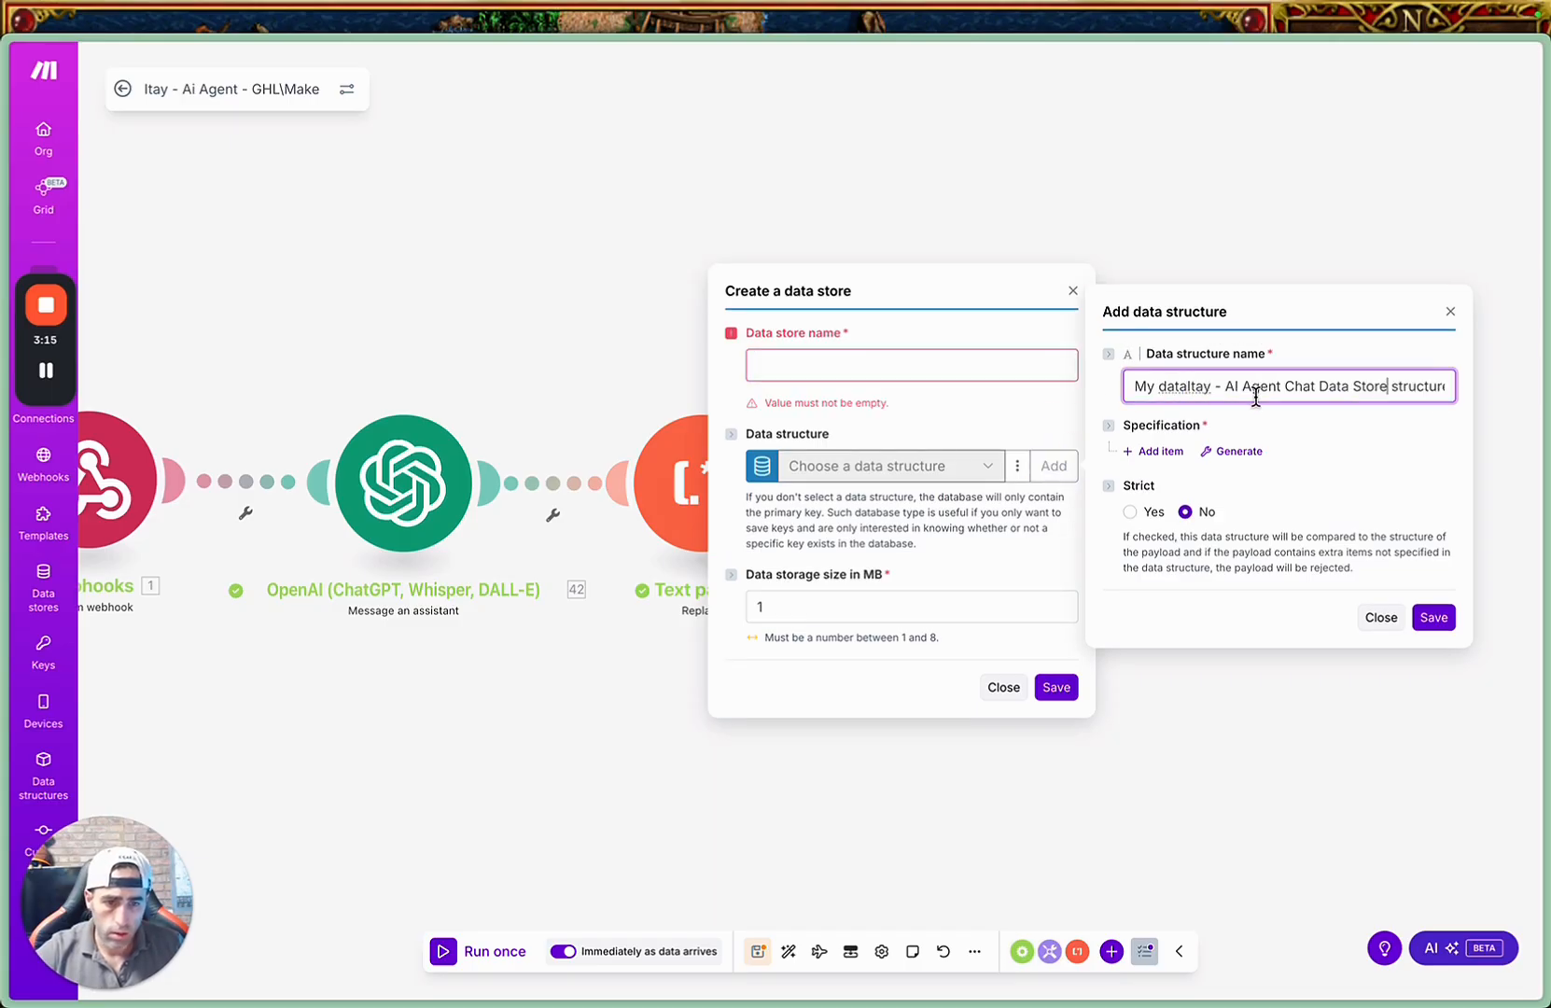
Add a text item named "Contact Id" to the data structure's specification.
click(1161, 452)
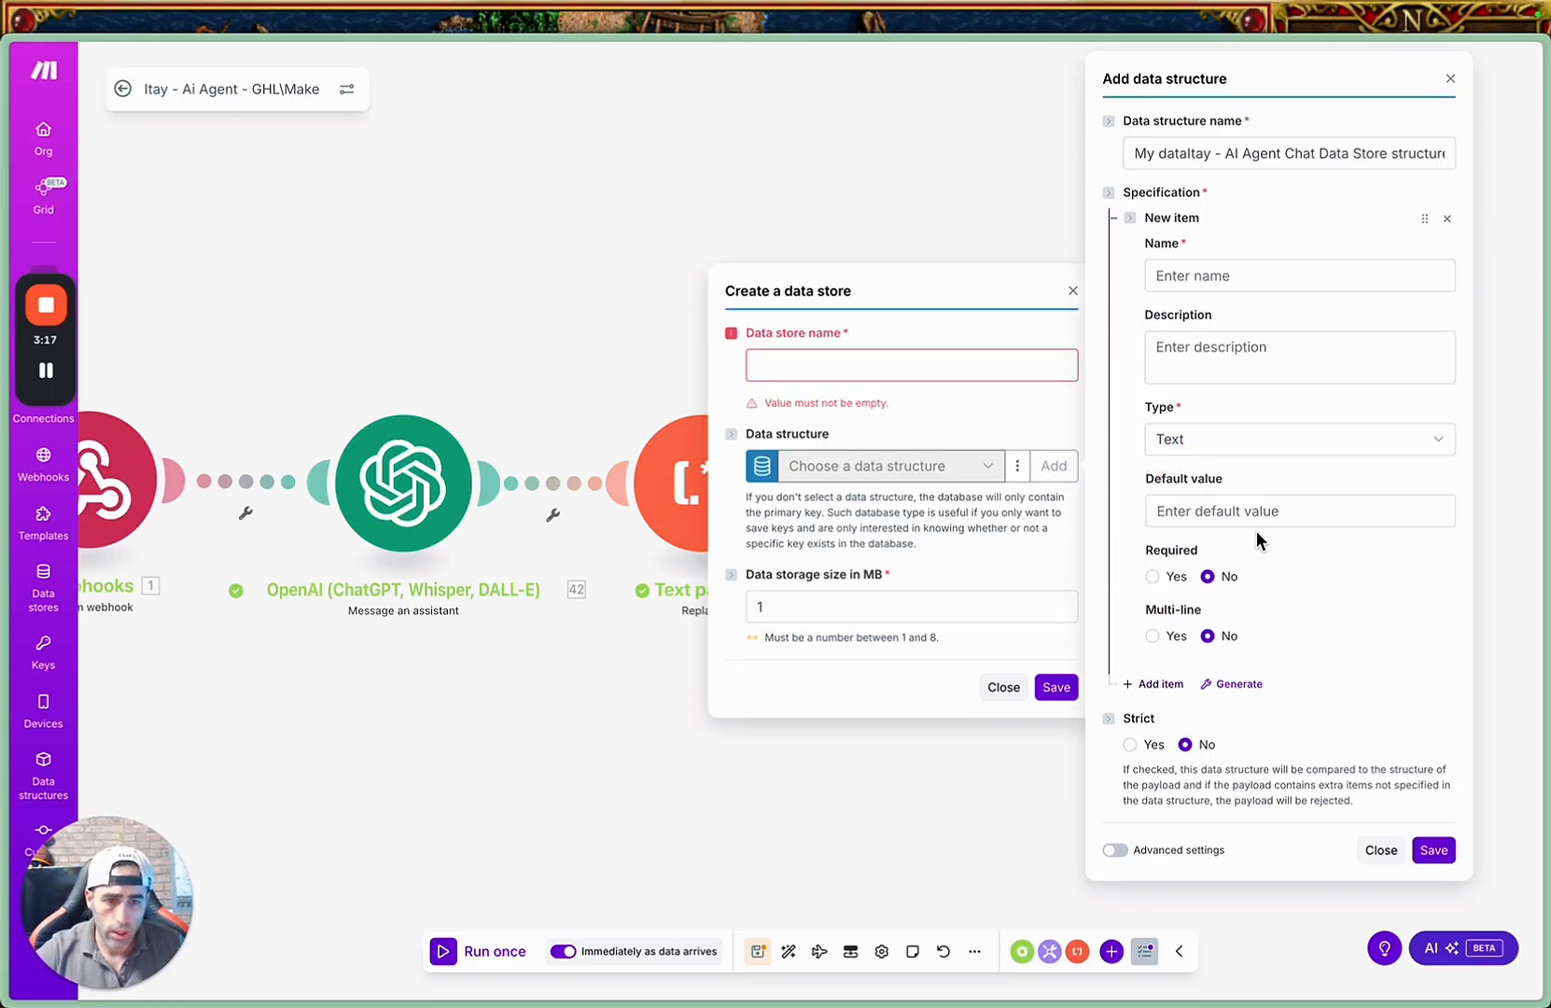
click(1236, 273)
text(Contac)
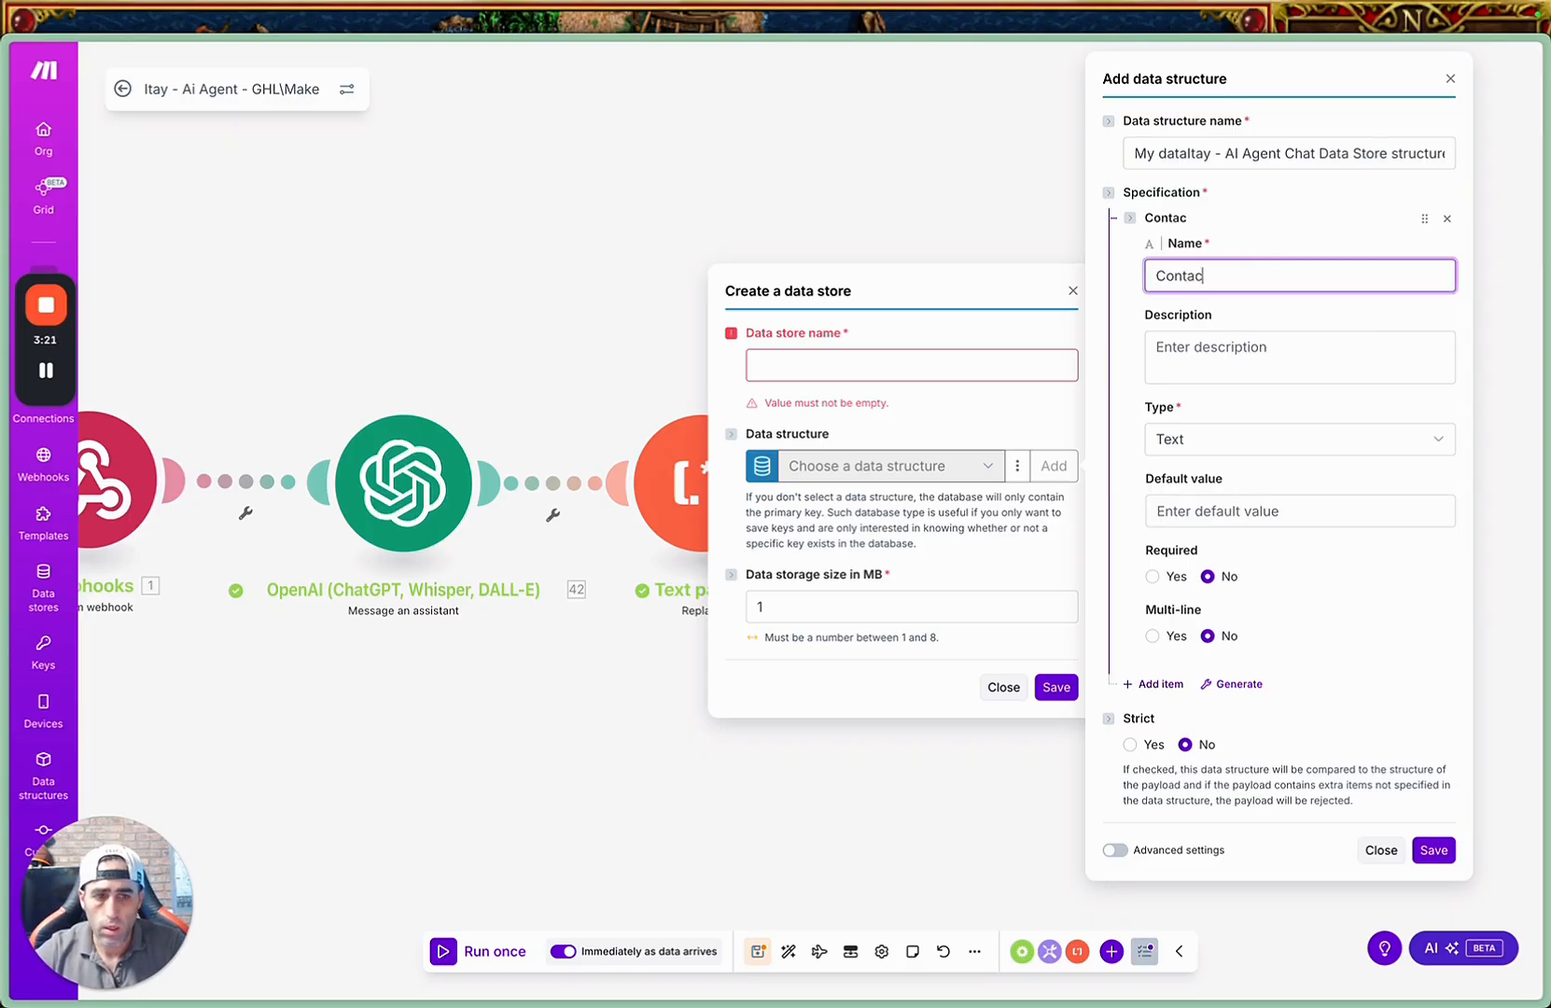
text(t Id)
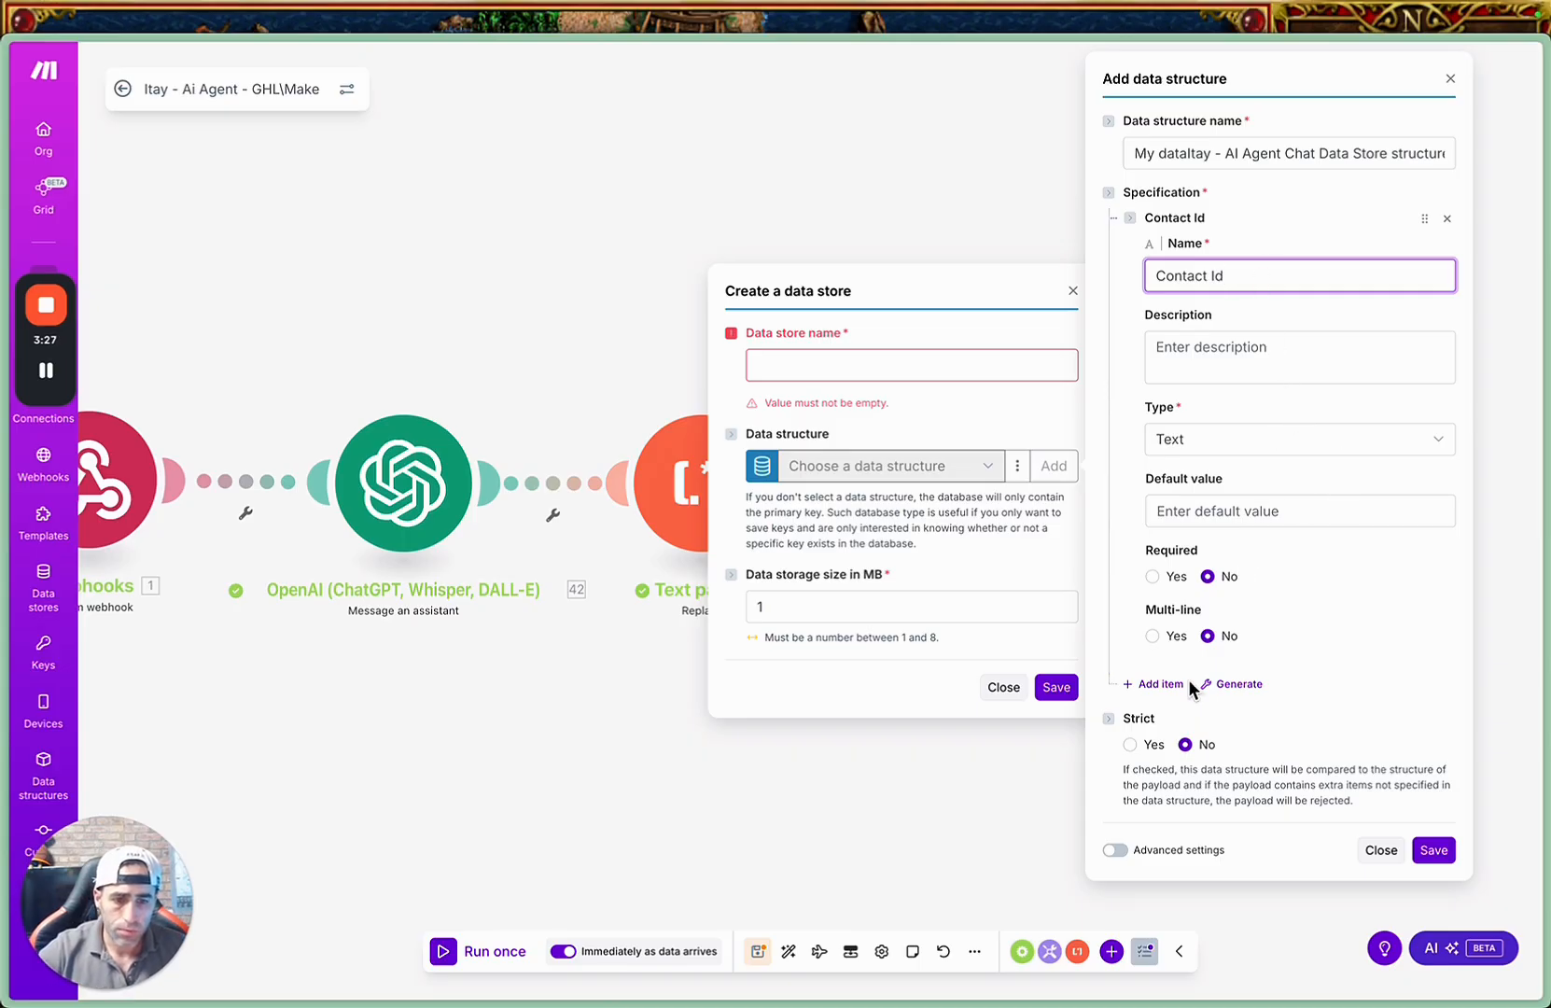
Add a second text item named "Thread ID" to the data structure's specification.
click(1159, 687)
click(1242, 737)
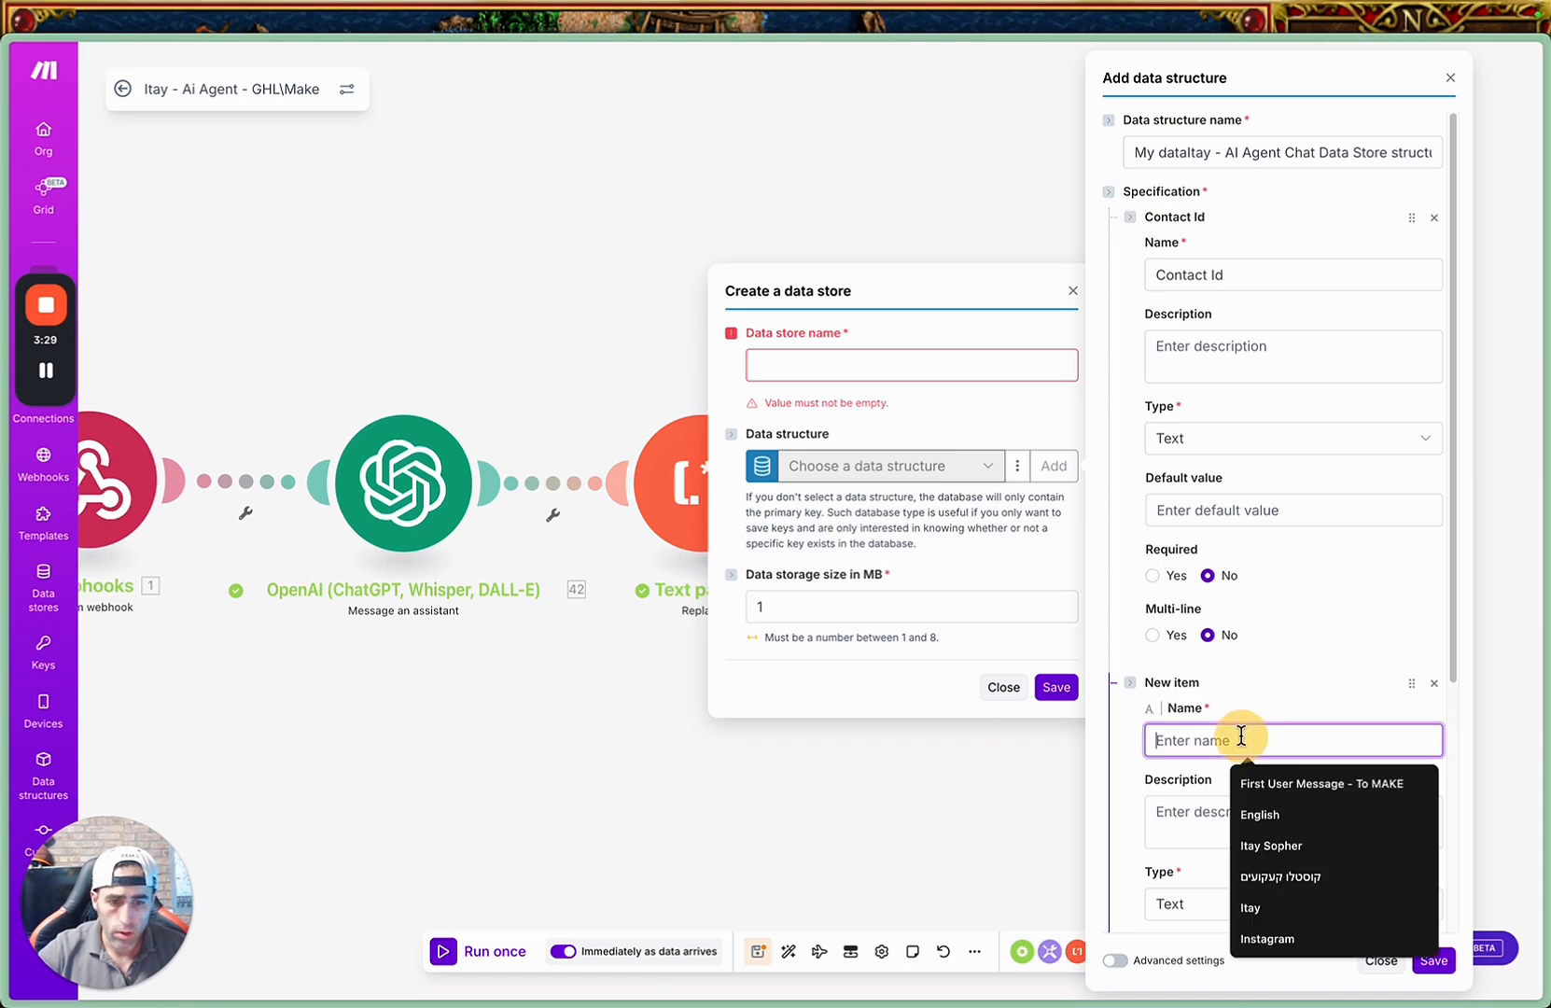
text(Therad)
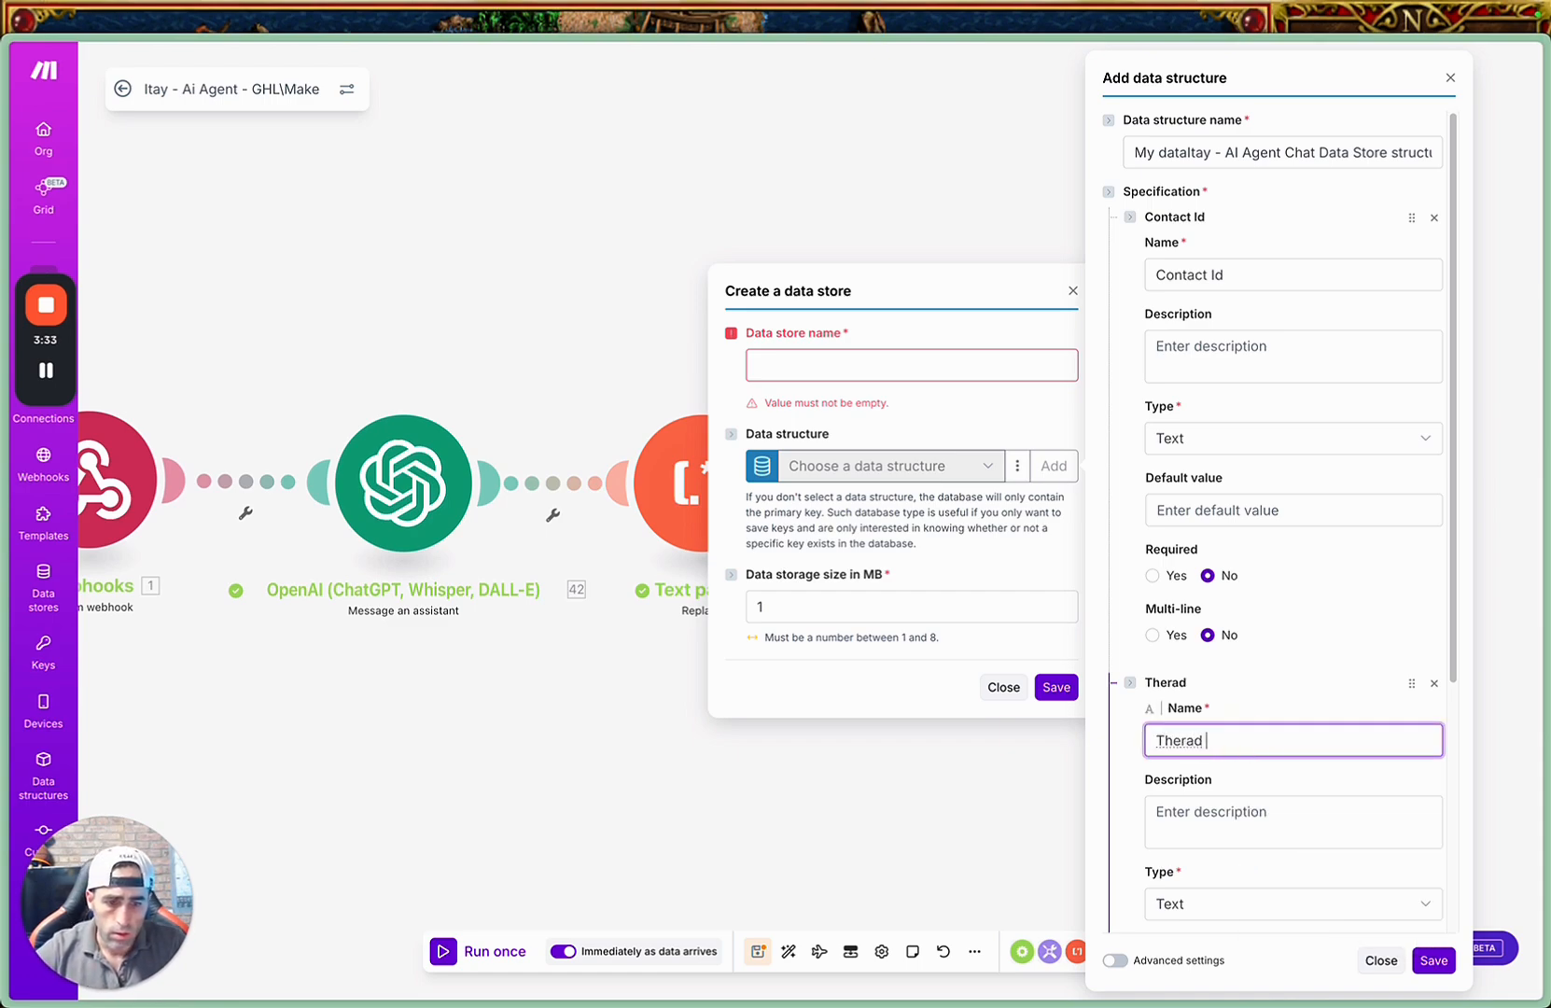
right_click(1187, 745)
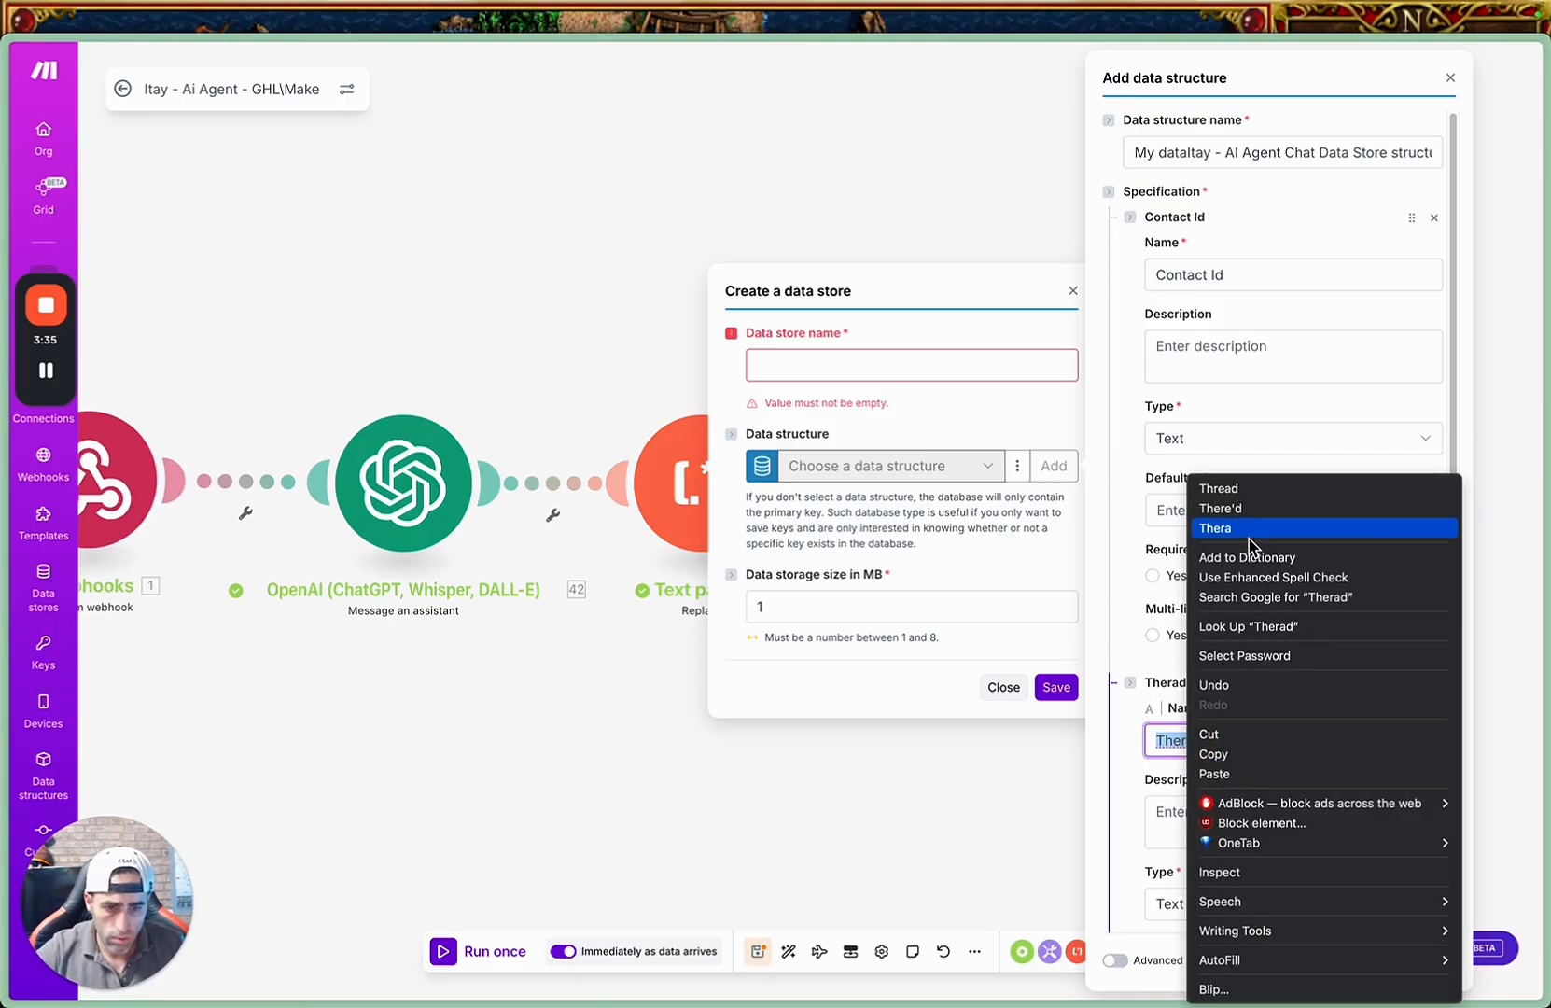
click(1253, 486)
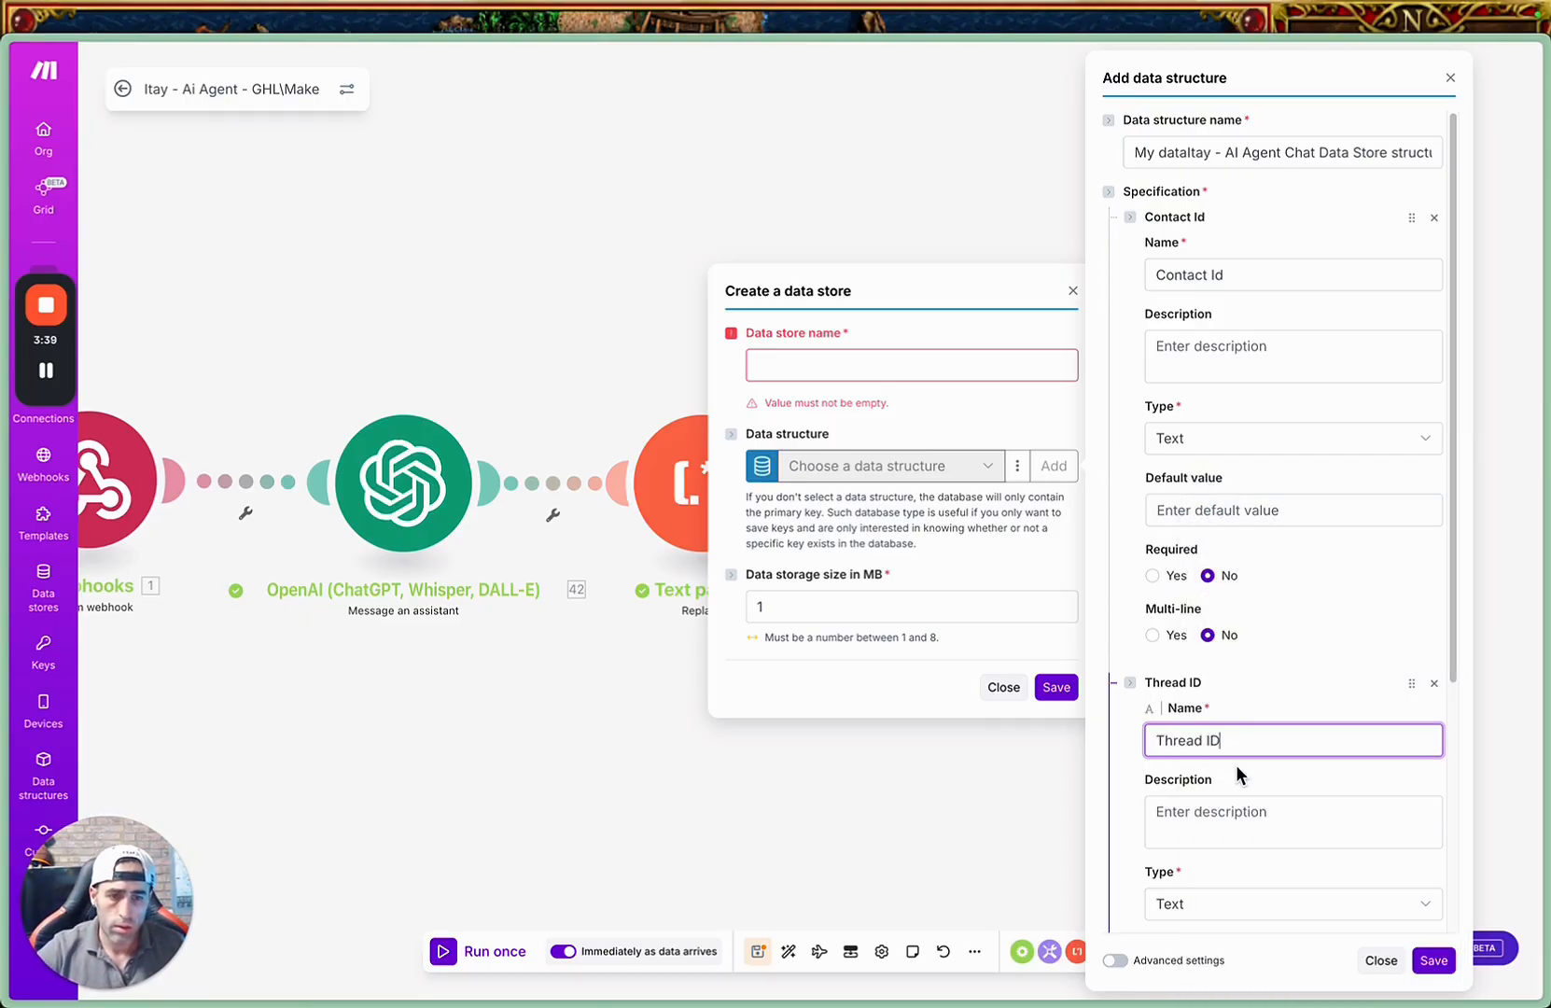
Make the contact item required, rename it "Contact ID", and save the data structure.
click(1154, 576)
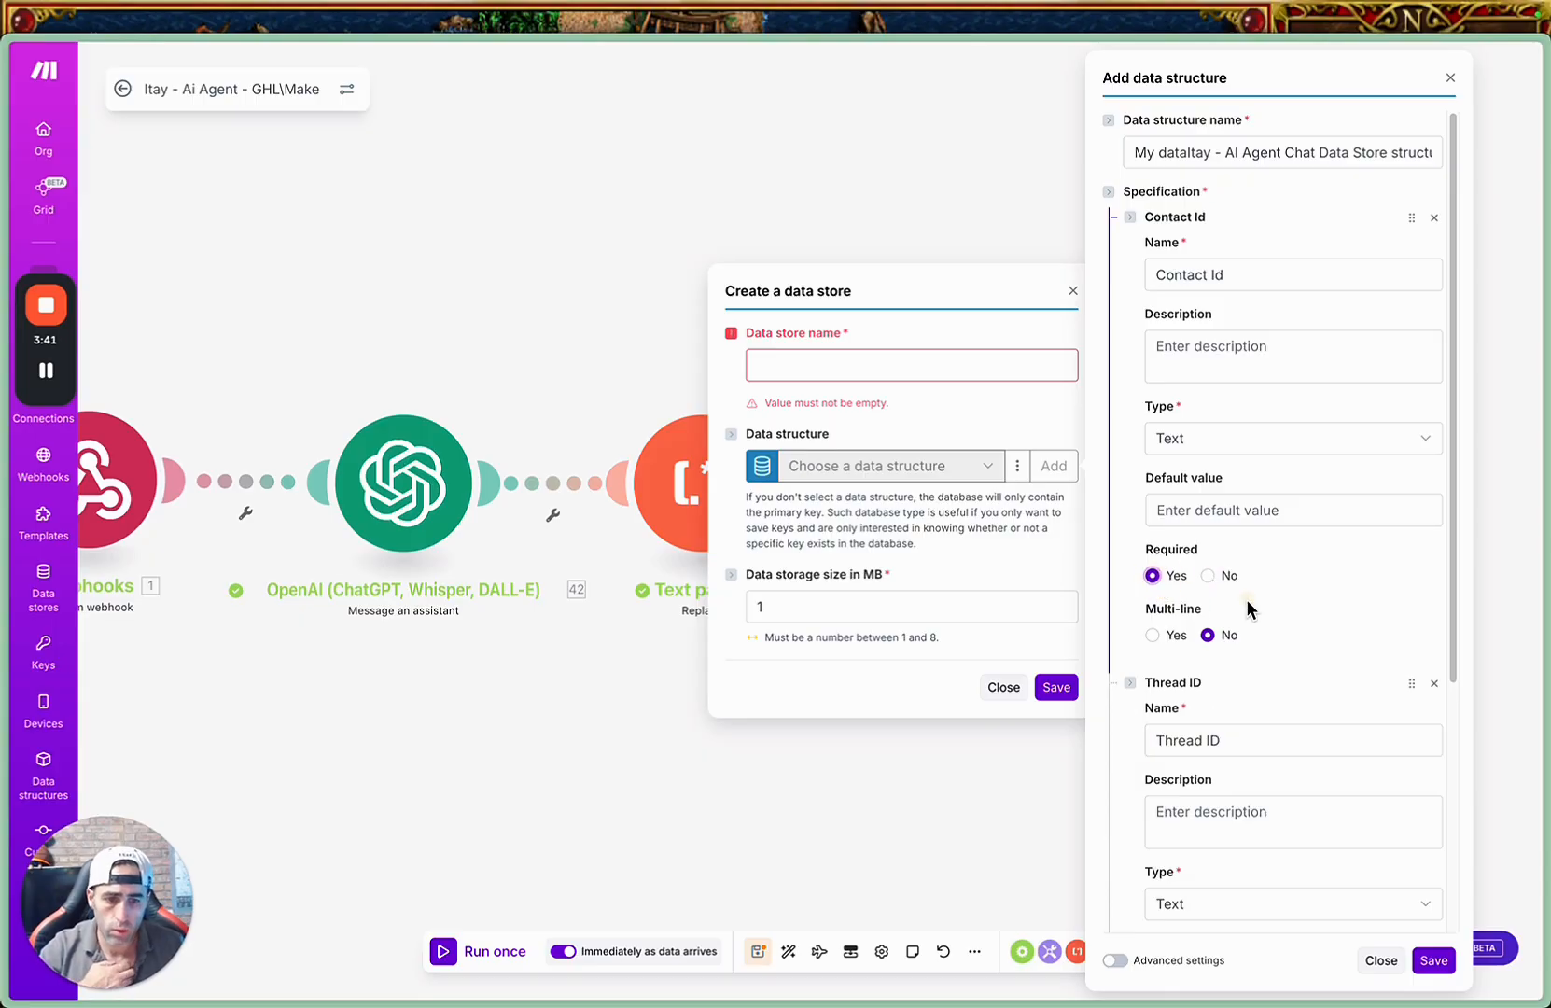
click(1230, 276)
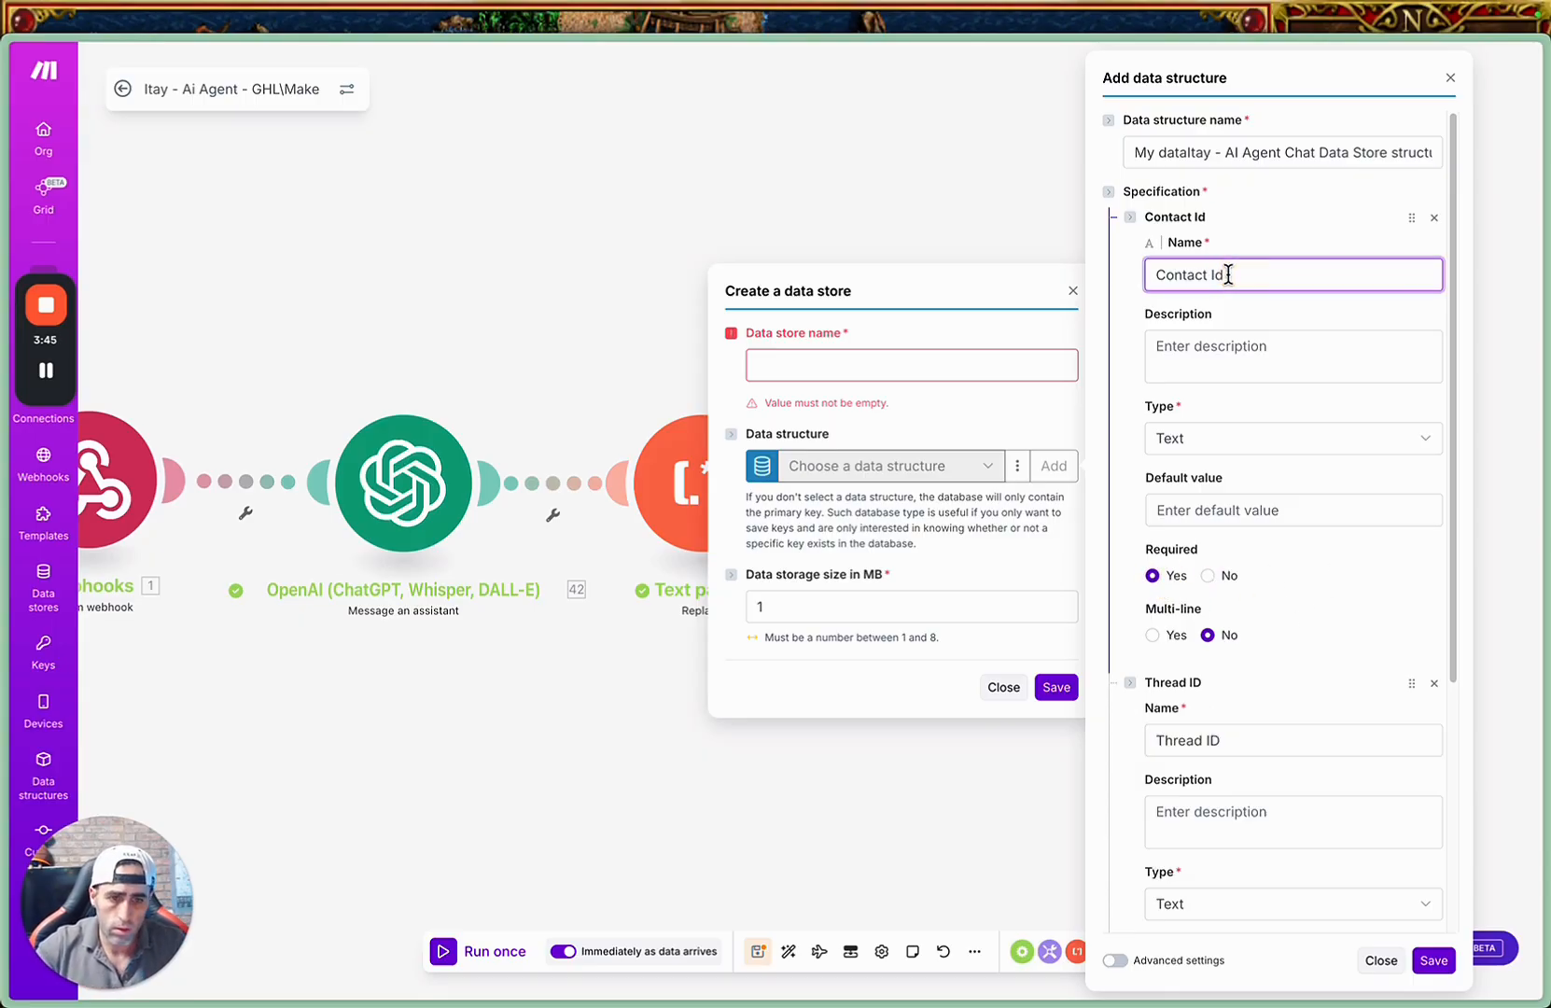
click(1245, 404)
scroll(1300, 581, down, 3)
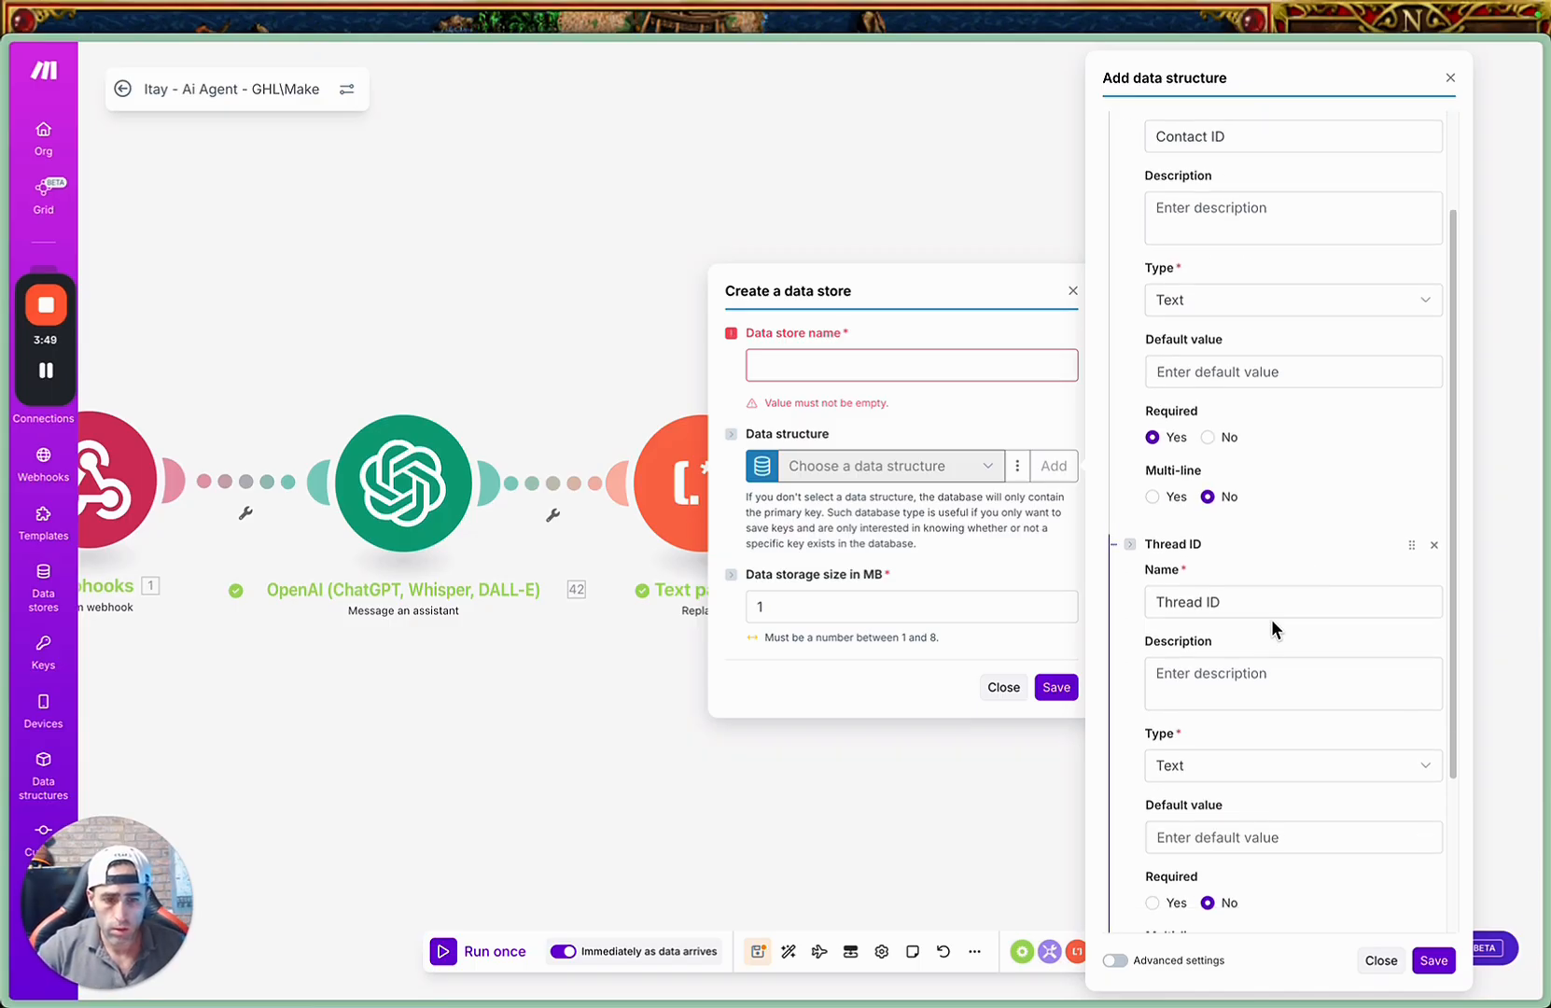
scroll(1353, 631, down, 4)
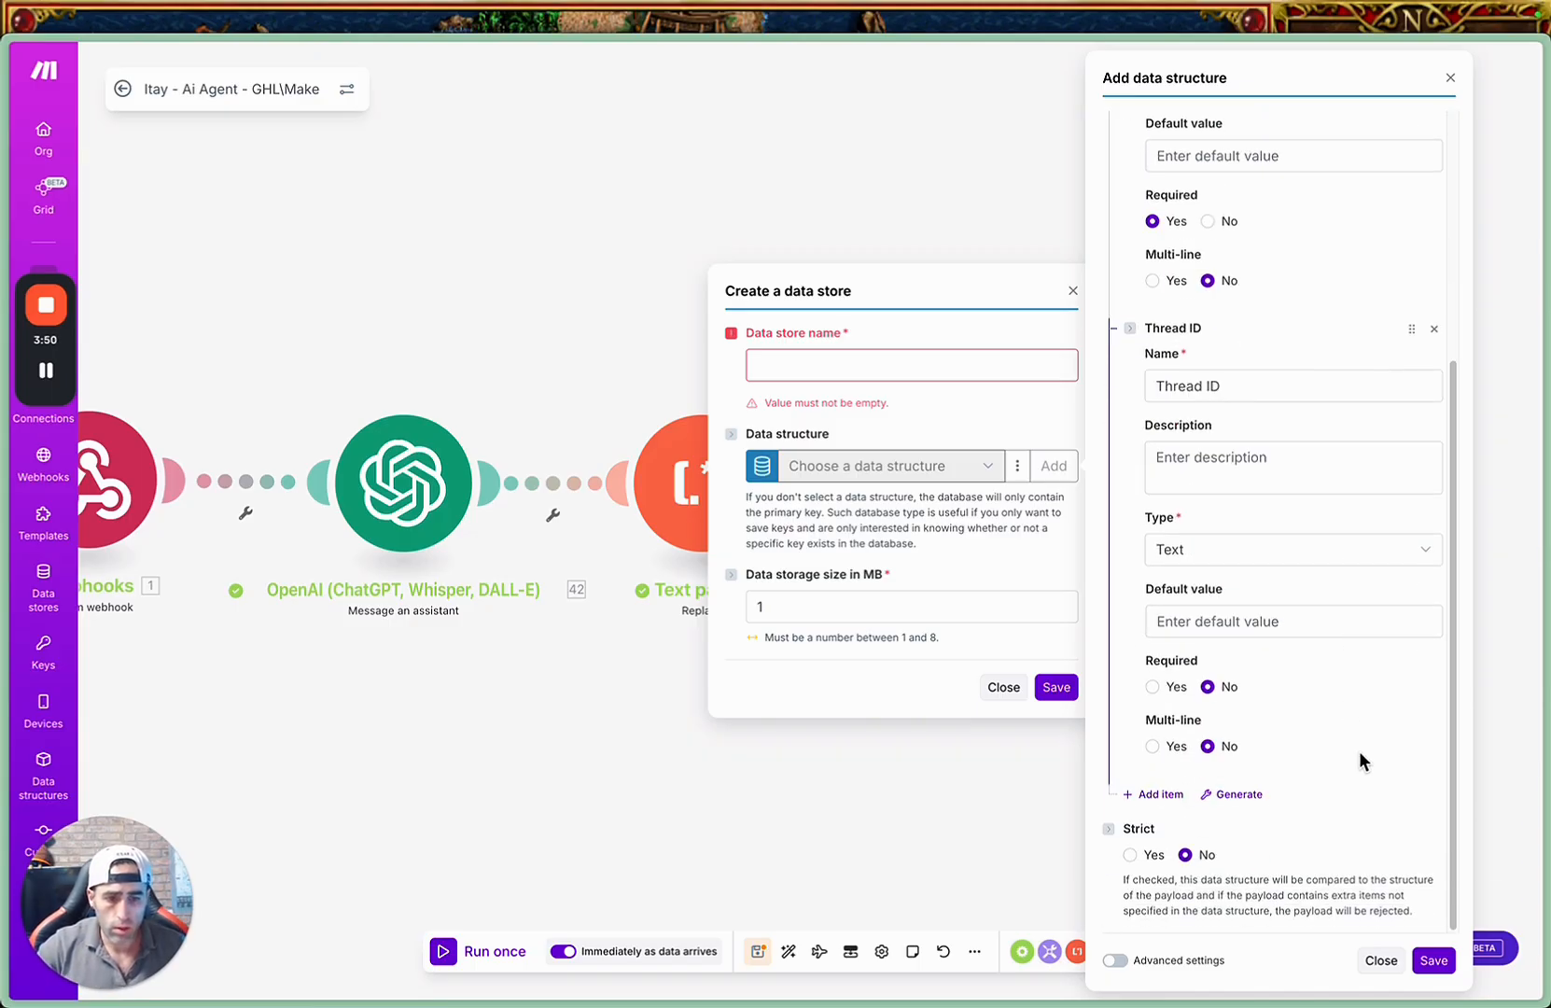
click(1434, 957)
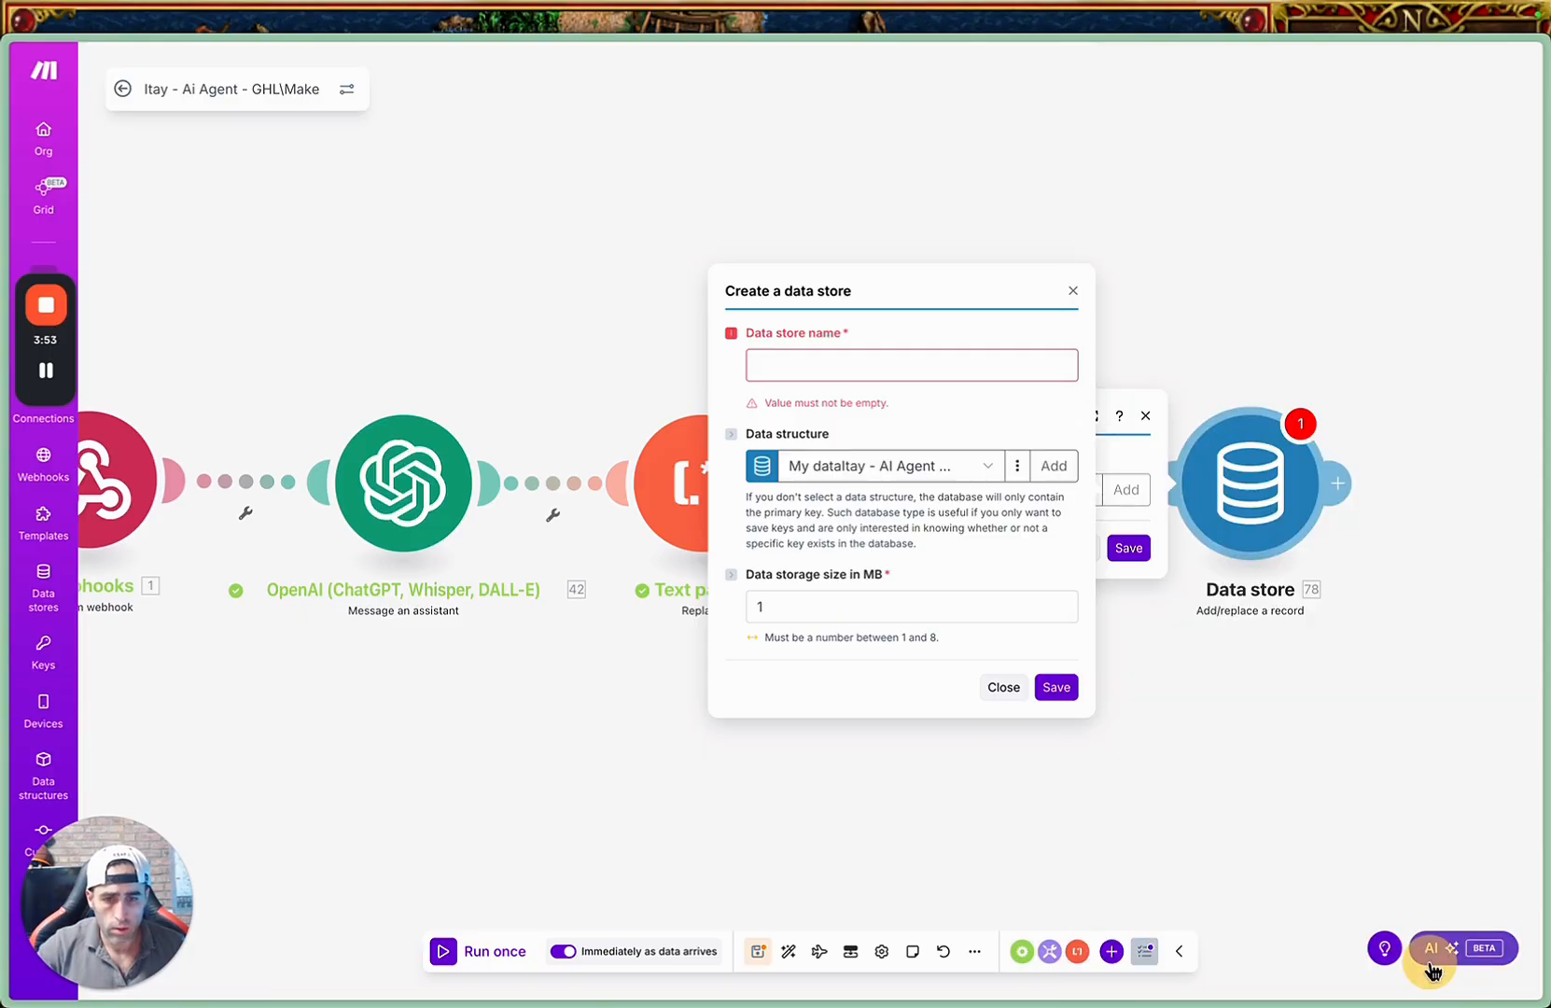
Name the new data store with the copied name ending in "AI Agent Chat Data Store" and save it.
click(875, 364)
key(ctrl+v)
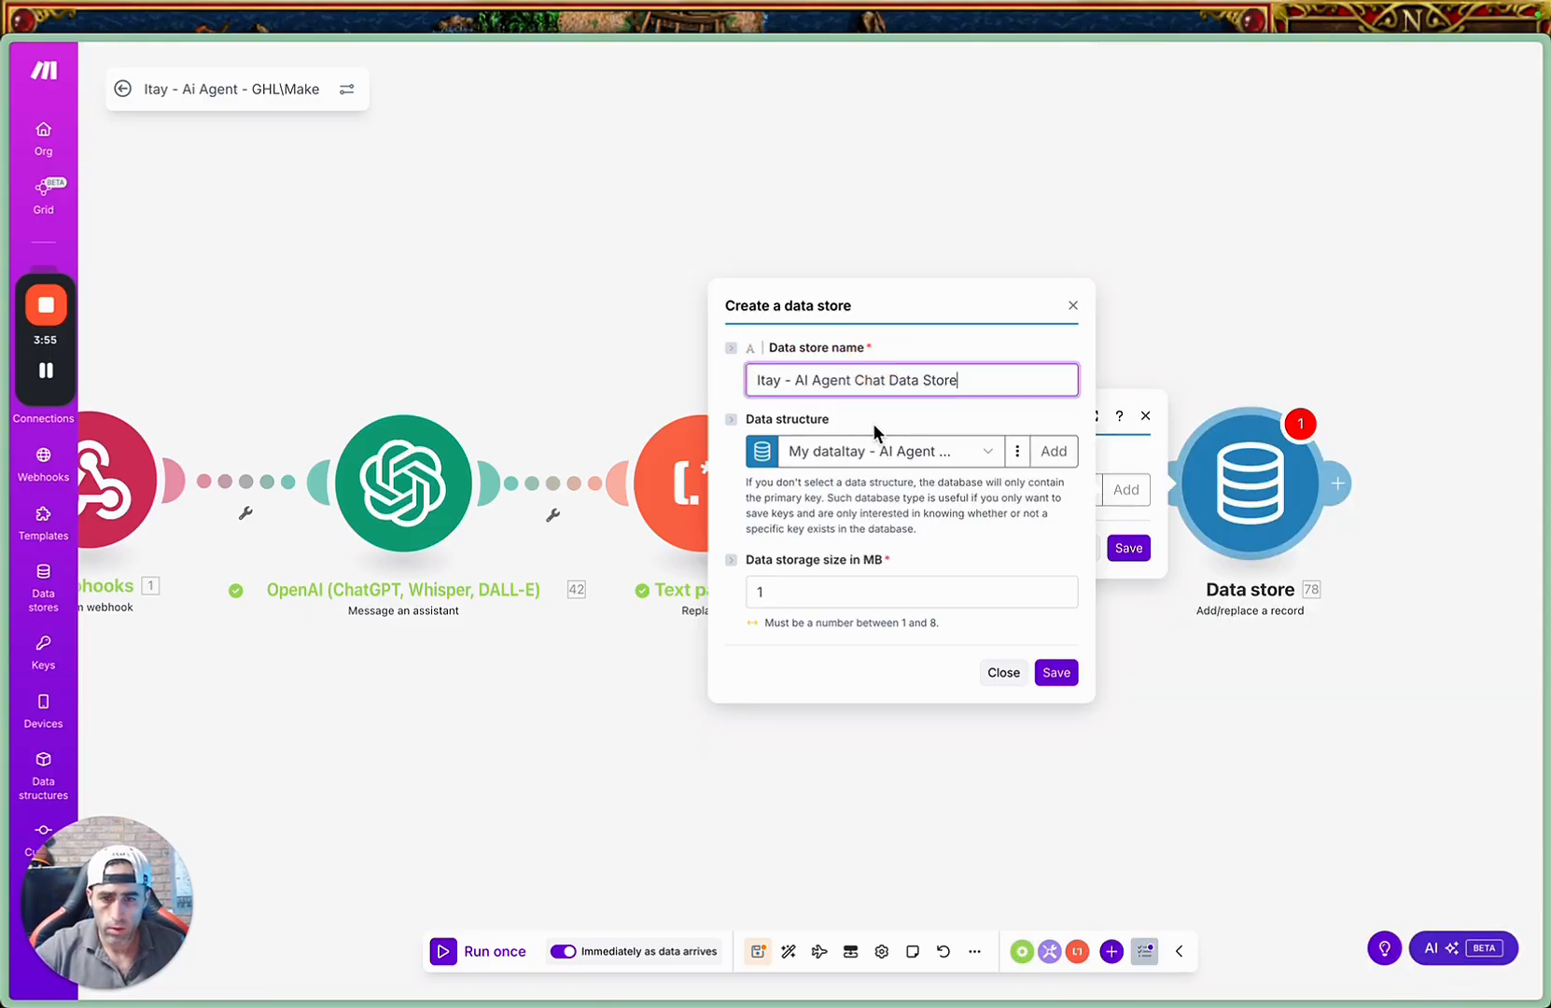
click(1054, 673)
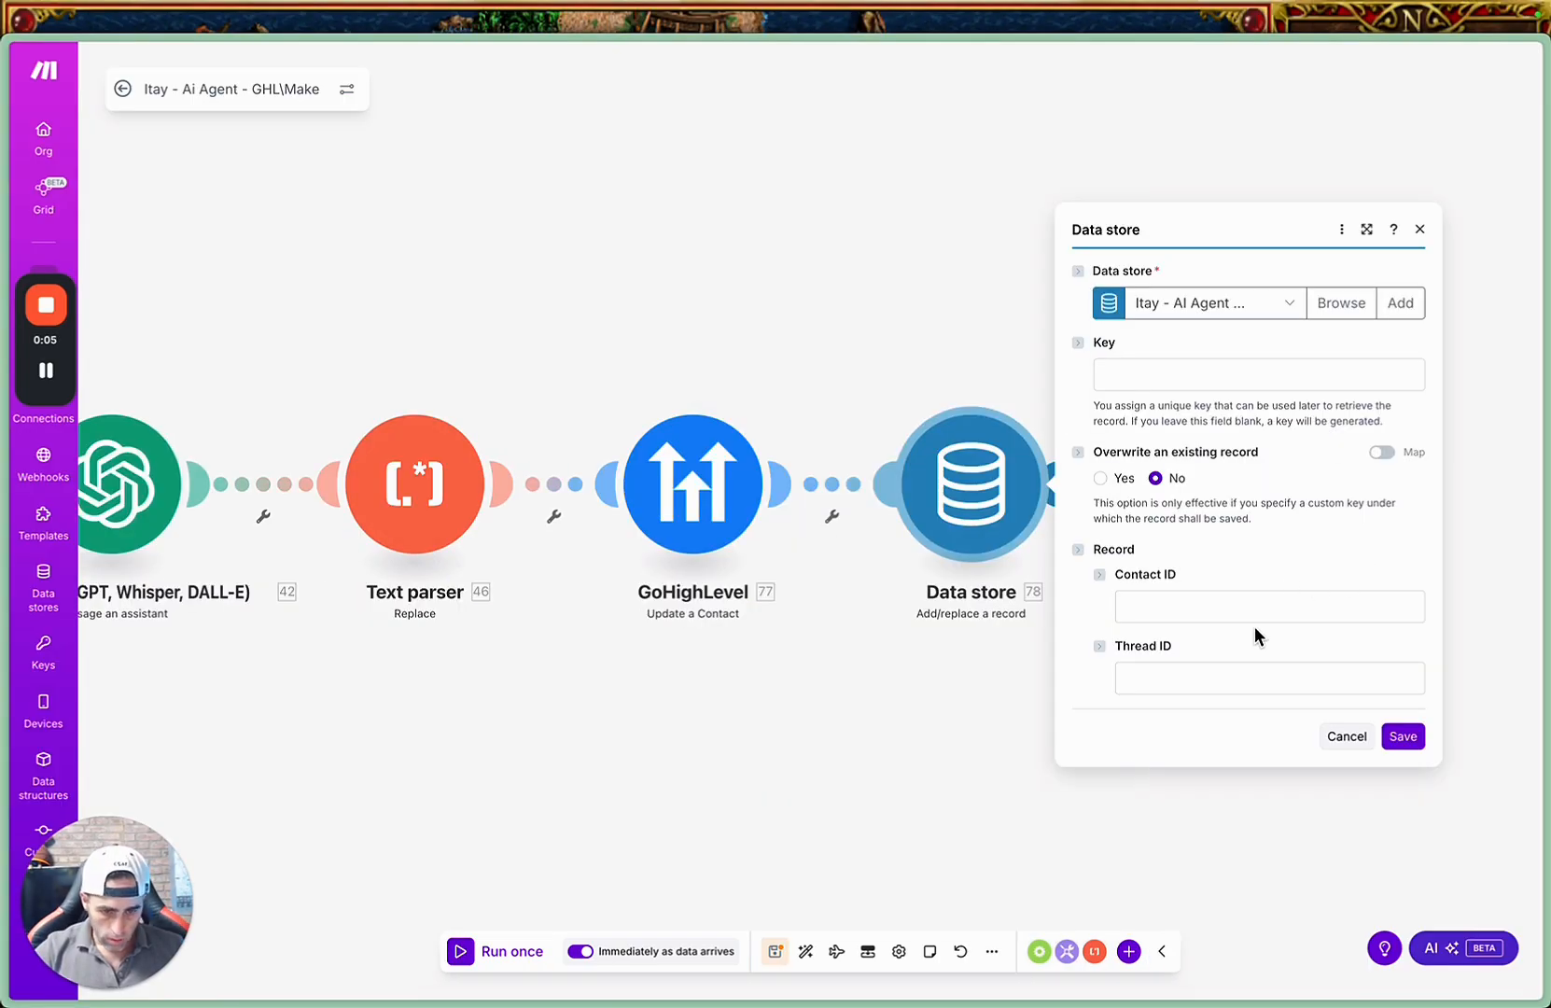
Map the record's Contact ID to the webhook's contact_id and its Thread ID to the OpenAI module's Thread ID, then save the data store module.
click(1185, 607)
scroll(1058, 472, down, 15)
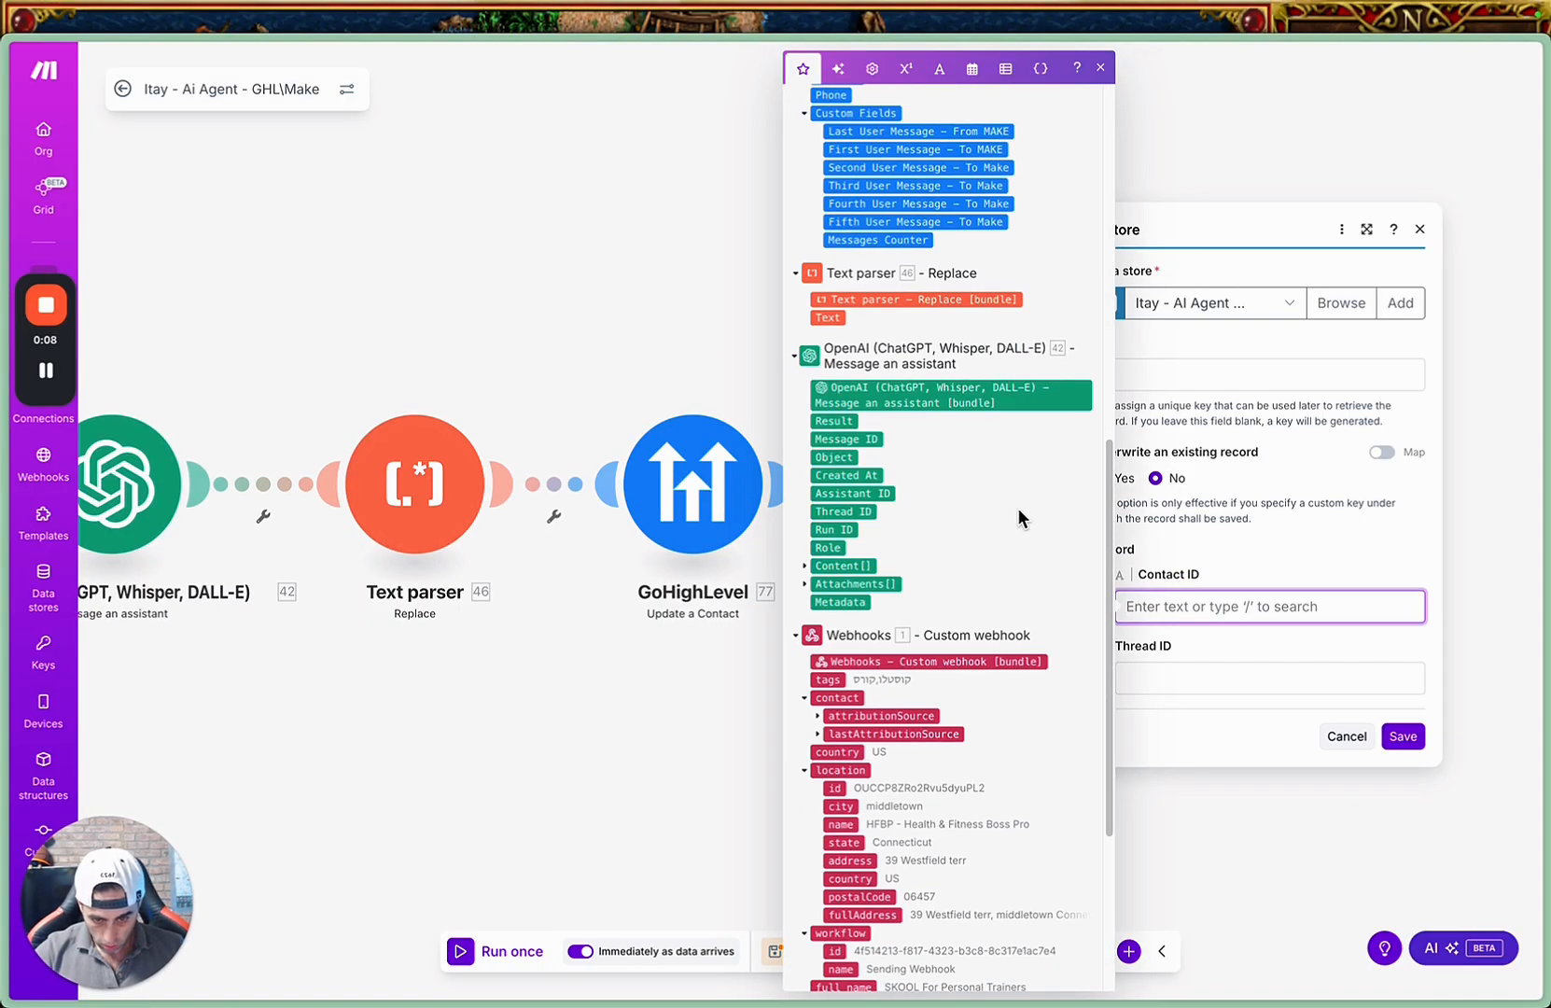
scroll(936, 671, down, 1)
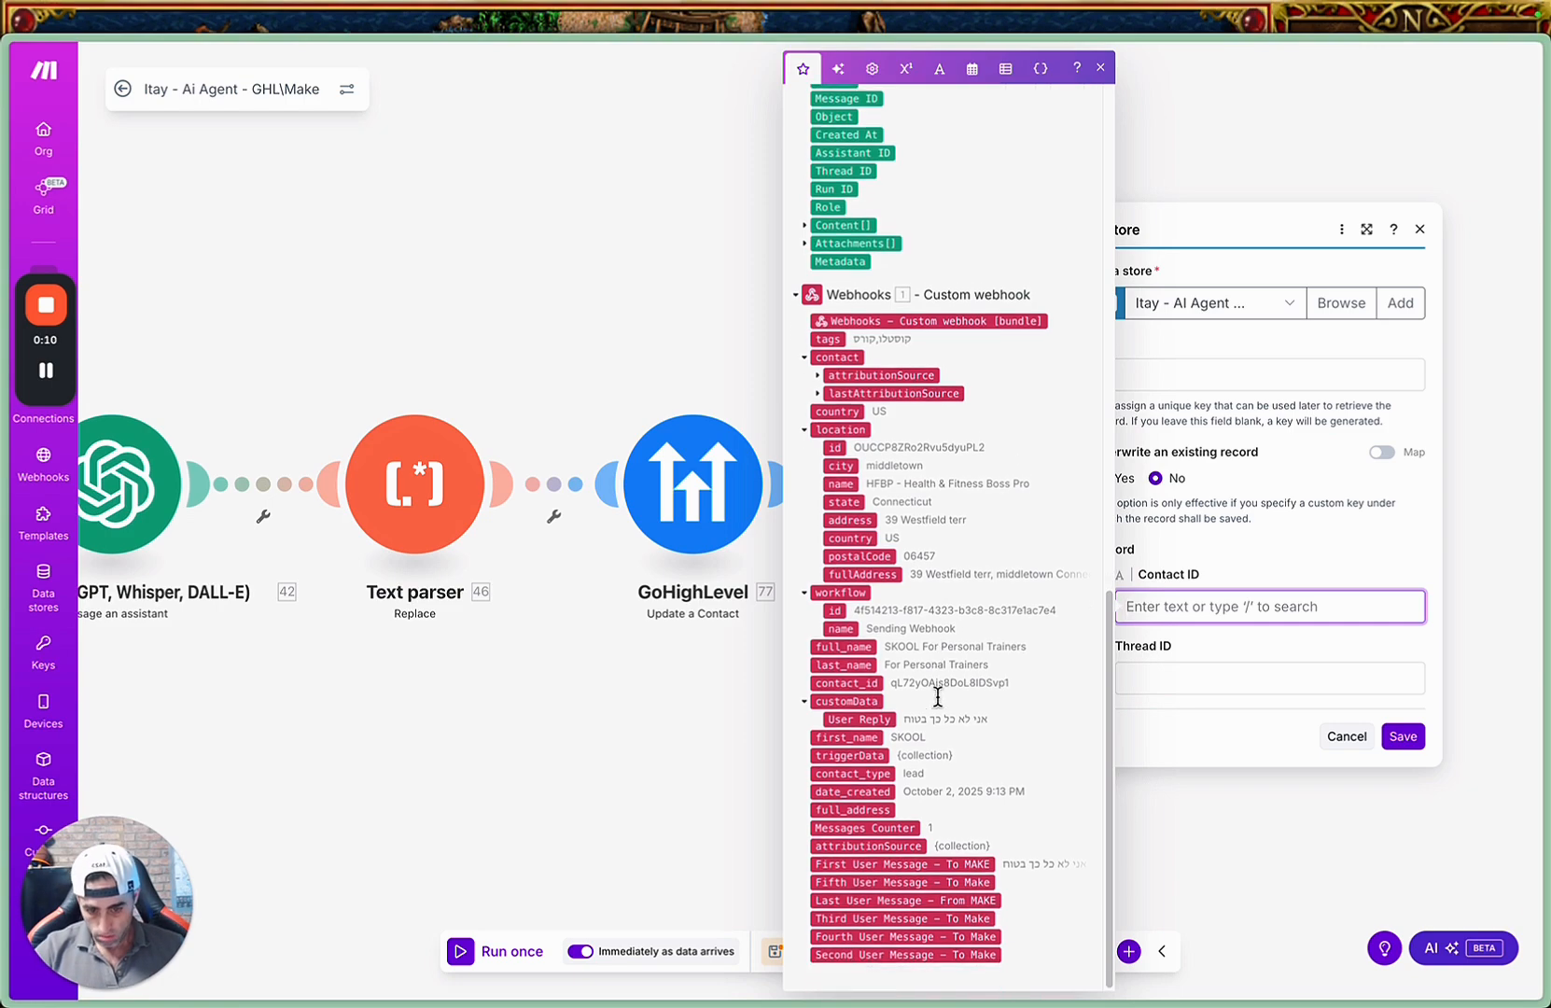
click(850, 682)
click(1185, 683)
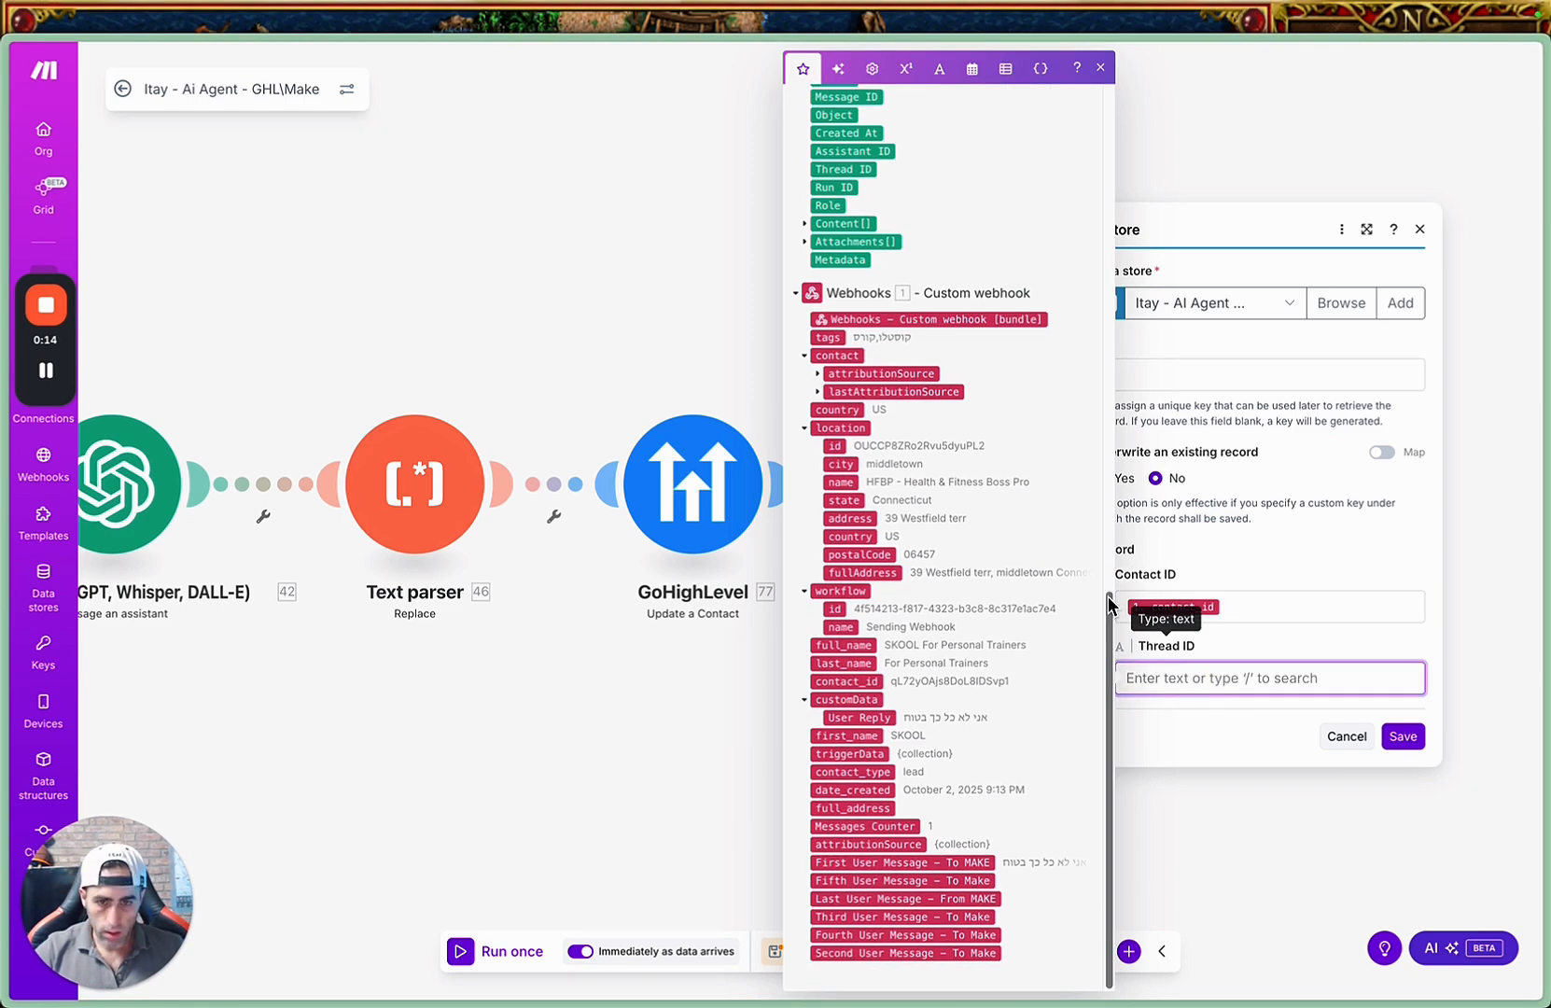
scroll(984, 448, up, 5)
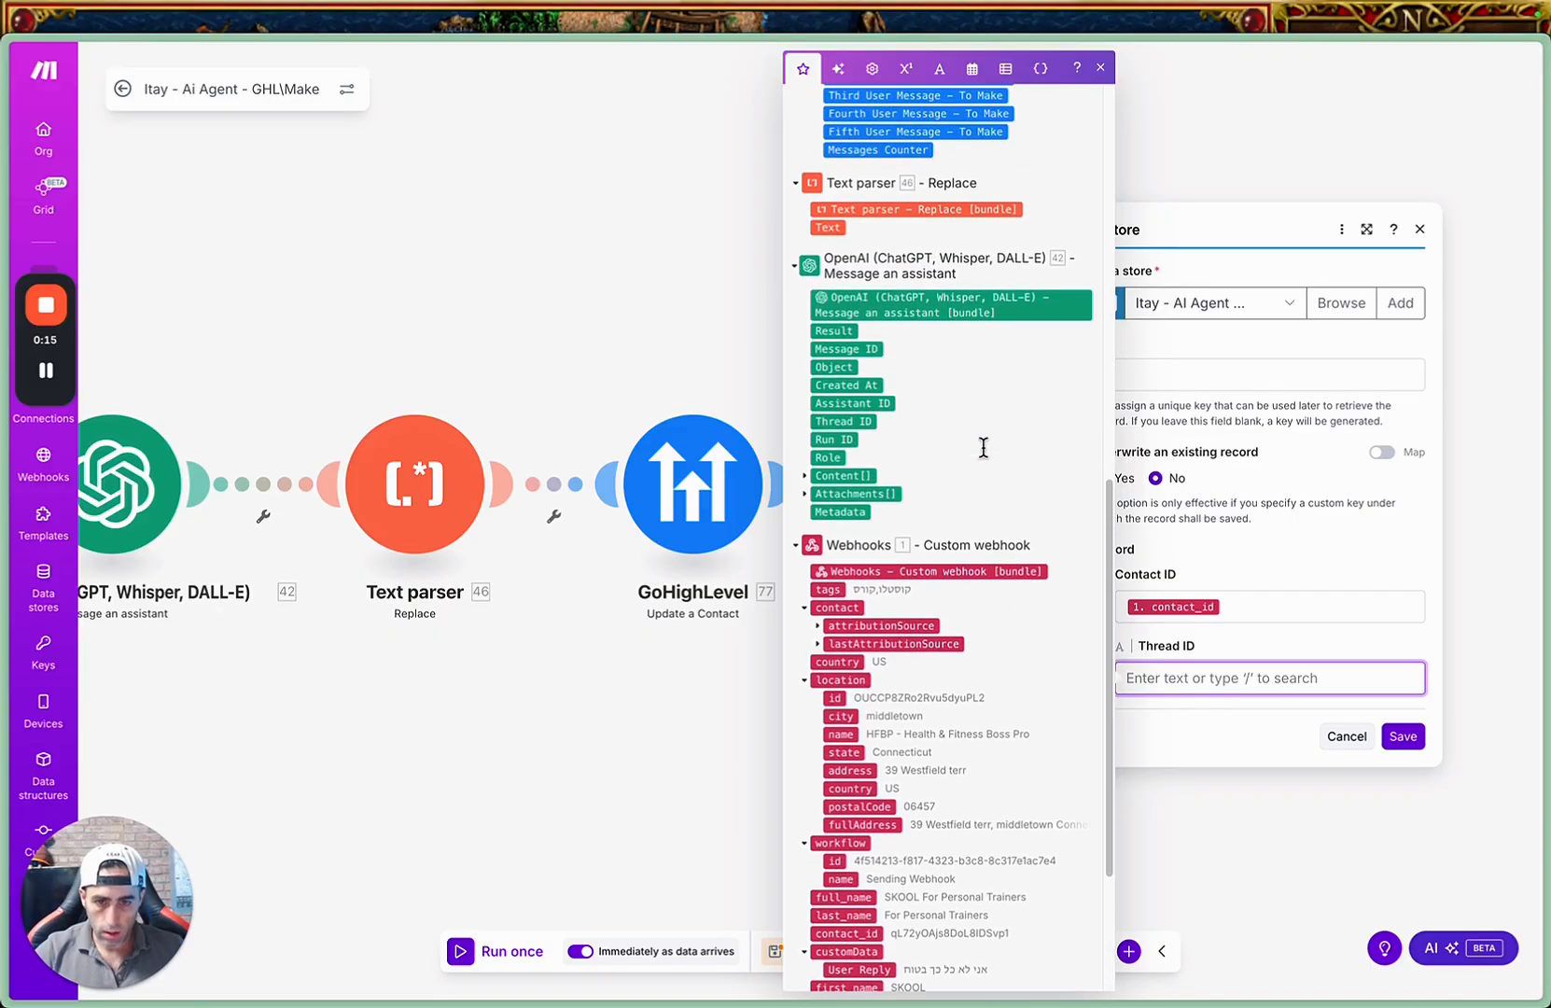
click(844, 422)
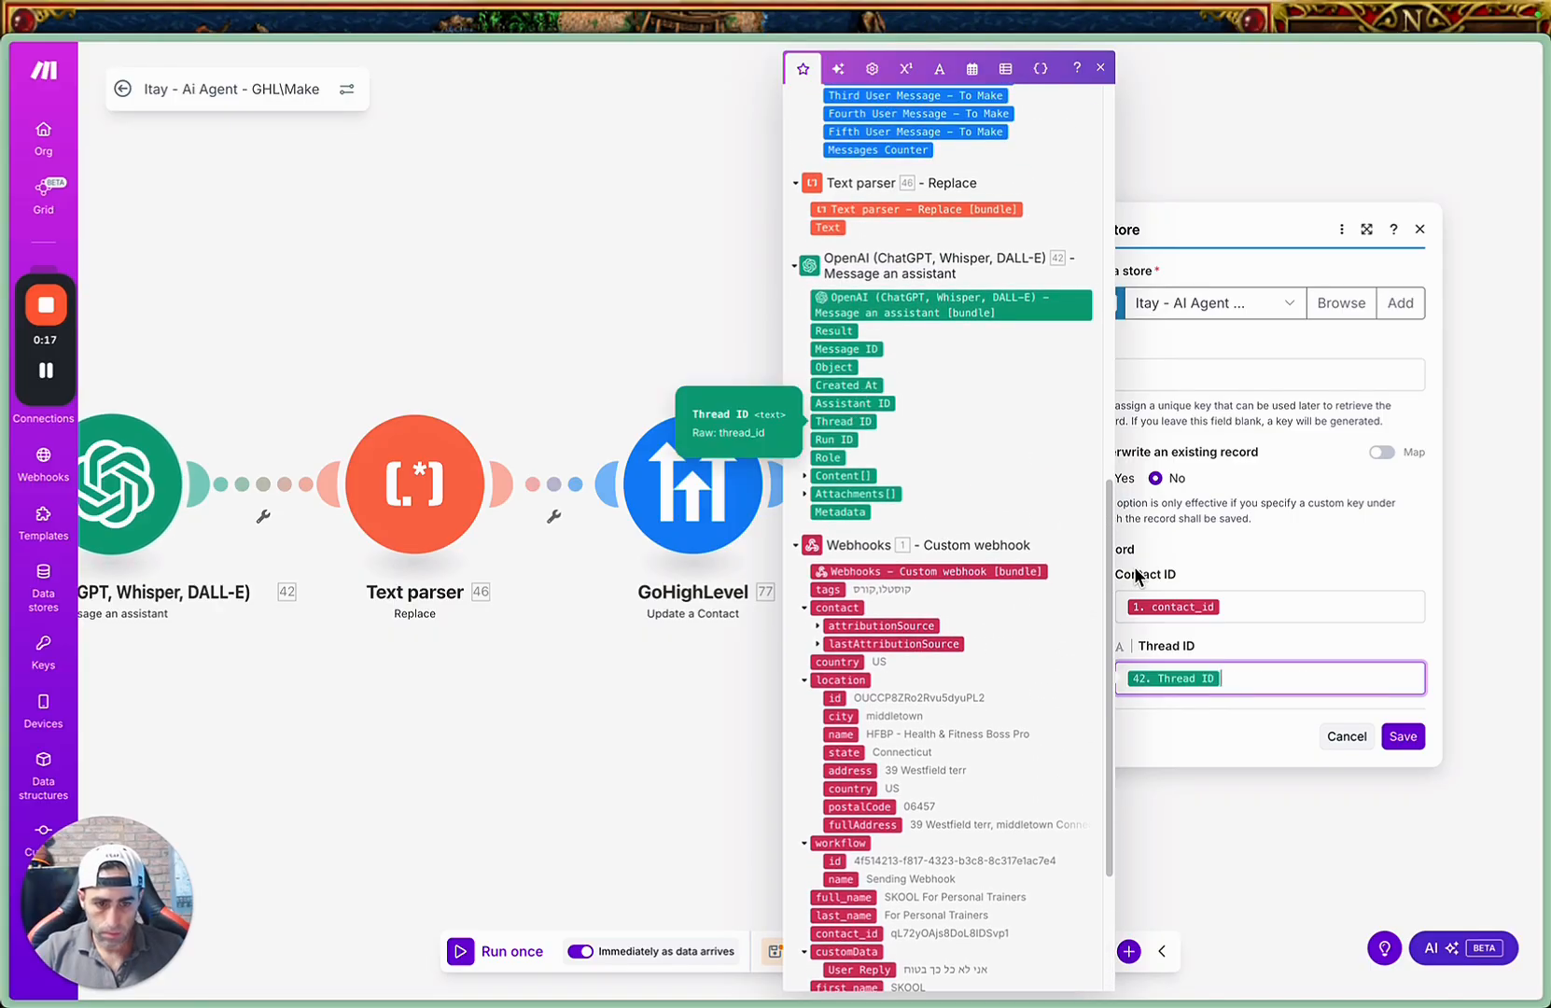
click(1405, 737)
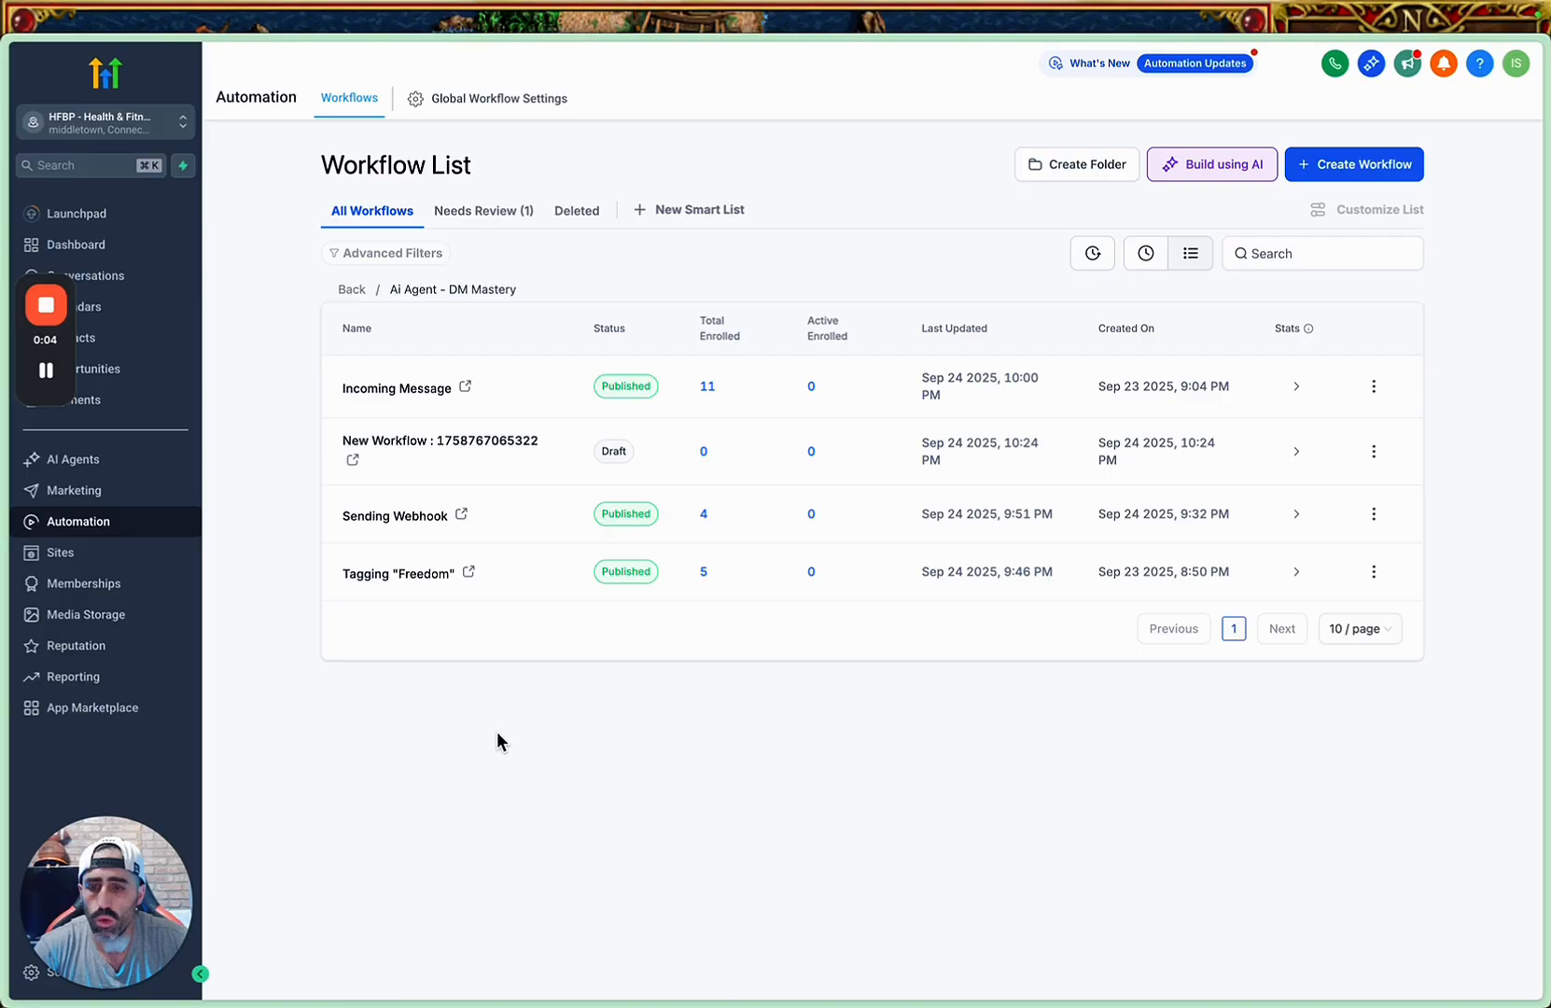
In GoHighLevel, open the draft workflow in the Ai Agent - DM Mastery folder and choose Contact Changed as its trigger.
click(458, 448)
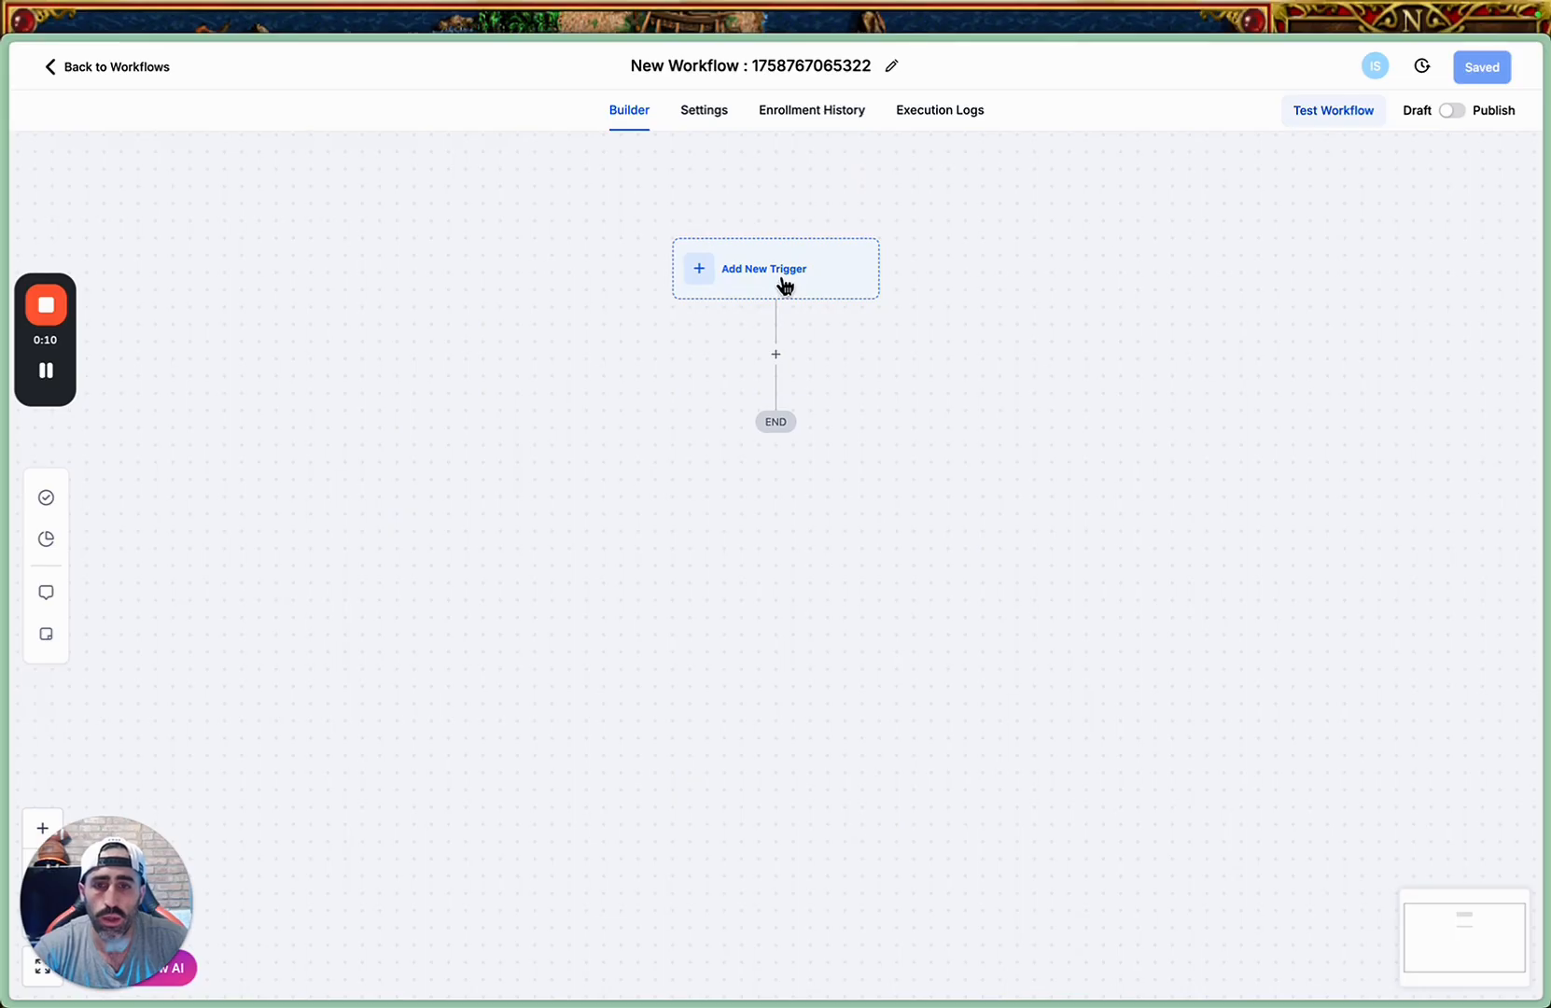
click(784, 280)
click(1073, 252)
click(1199, 245)
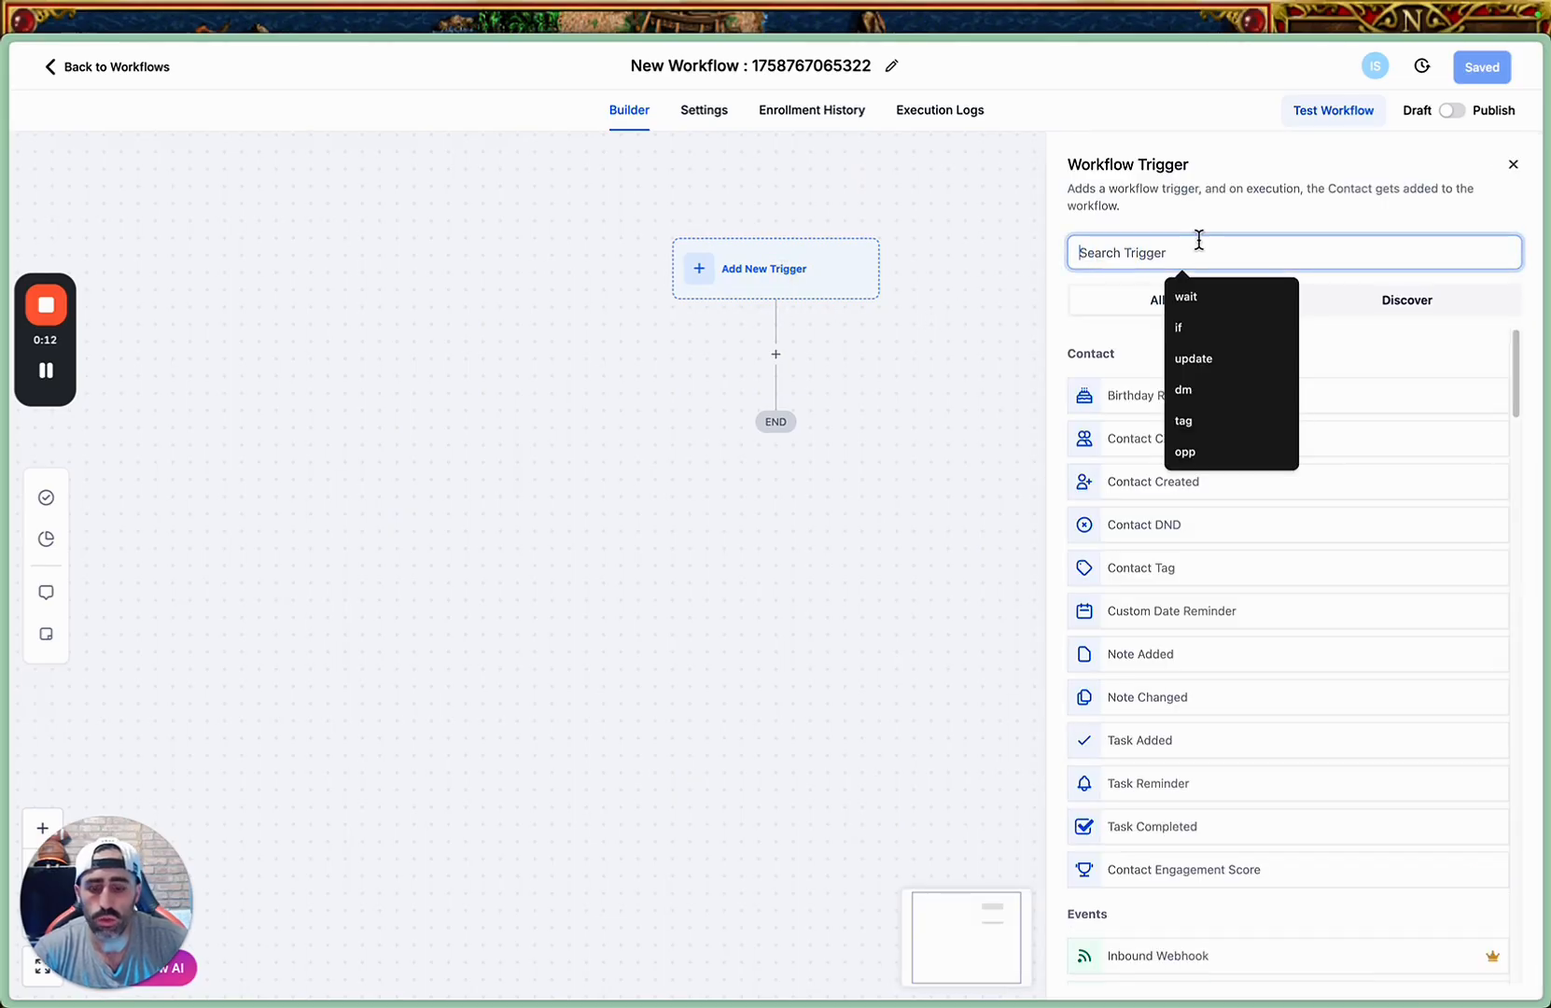
text(contact)
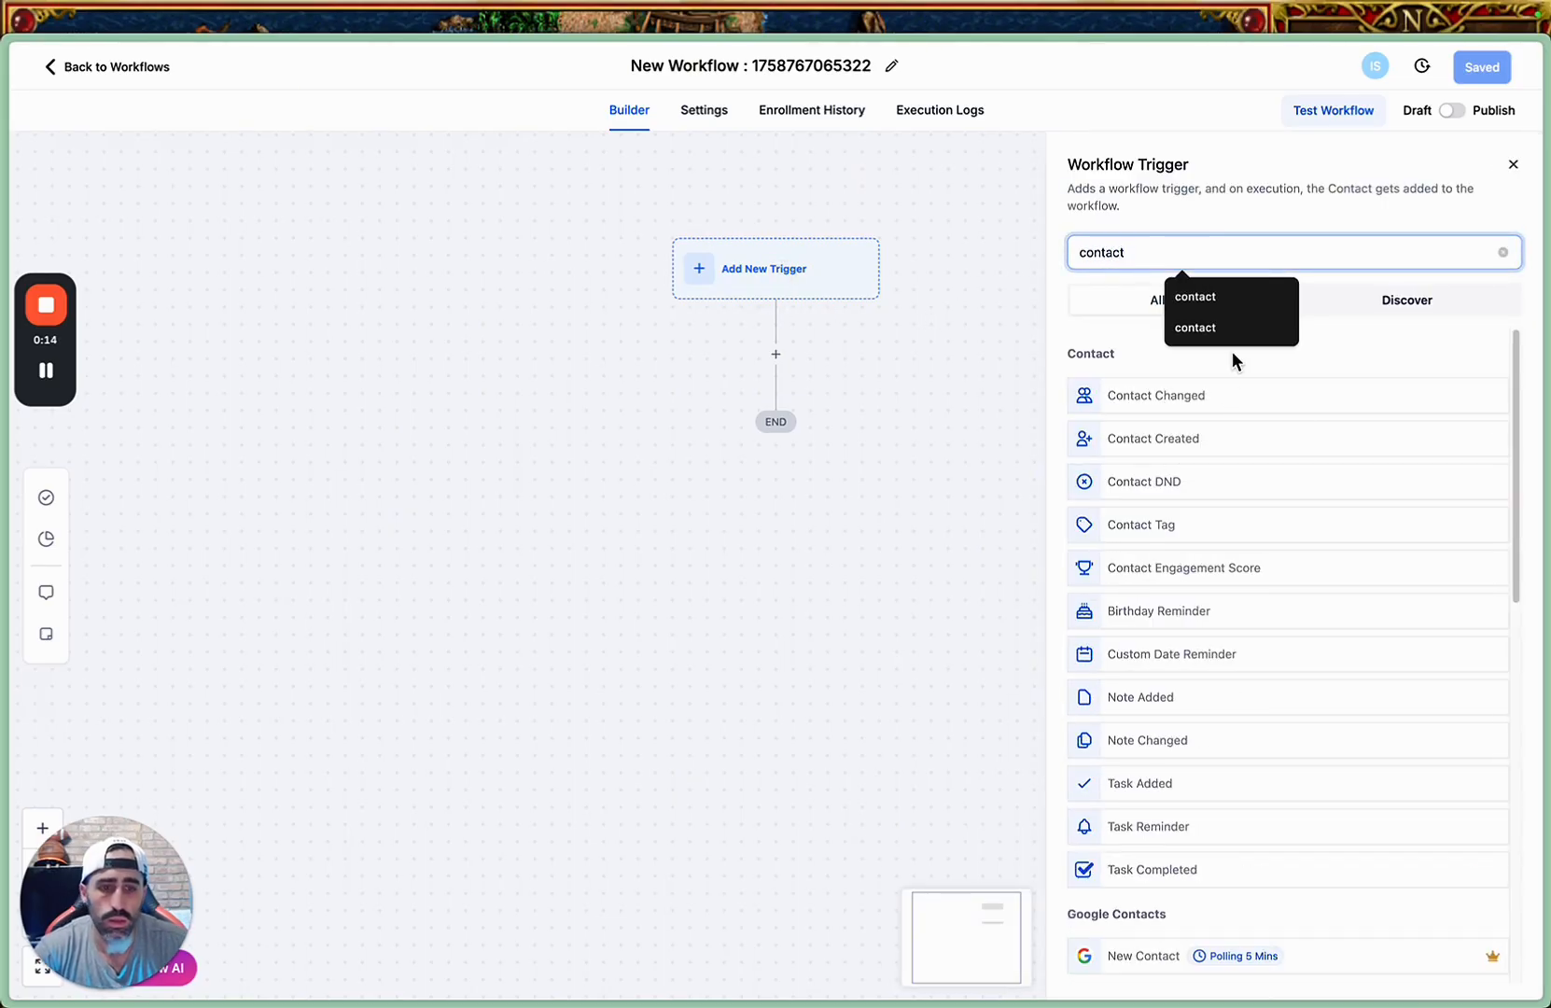
click(1251, 405)
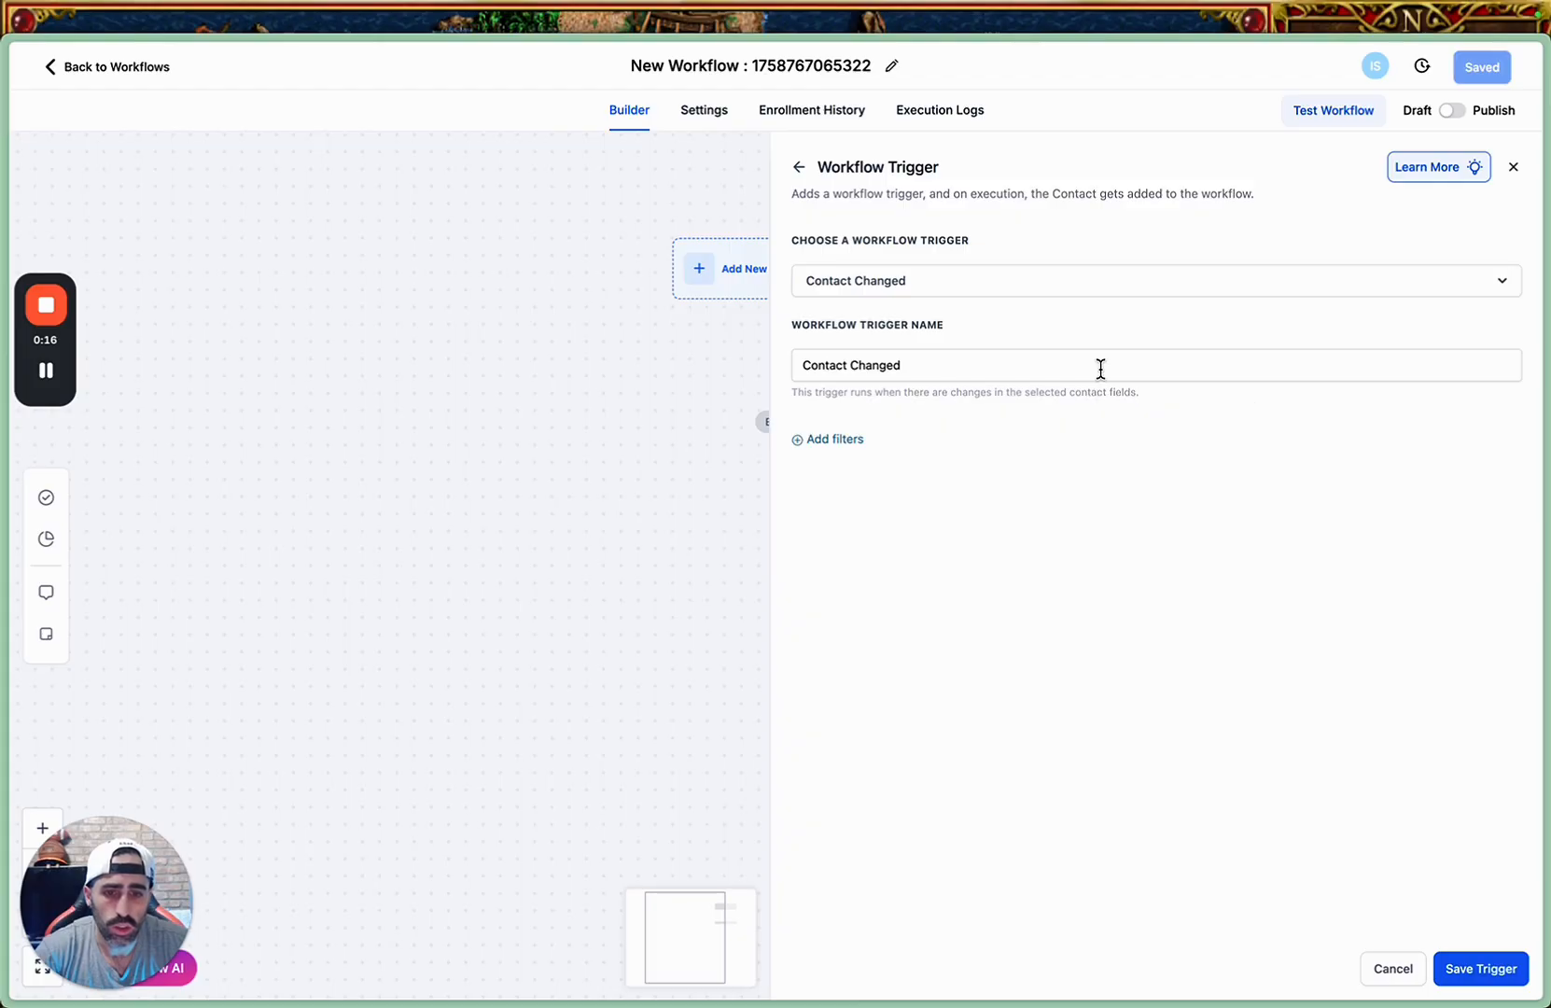
Filter the Contact Changed trigger on "Last User Message - From MAKE" with the operator Has changed, and save the trigger.
click(846, 437)
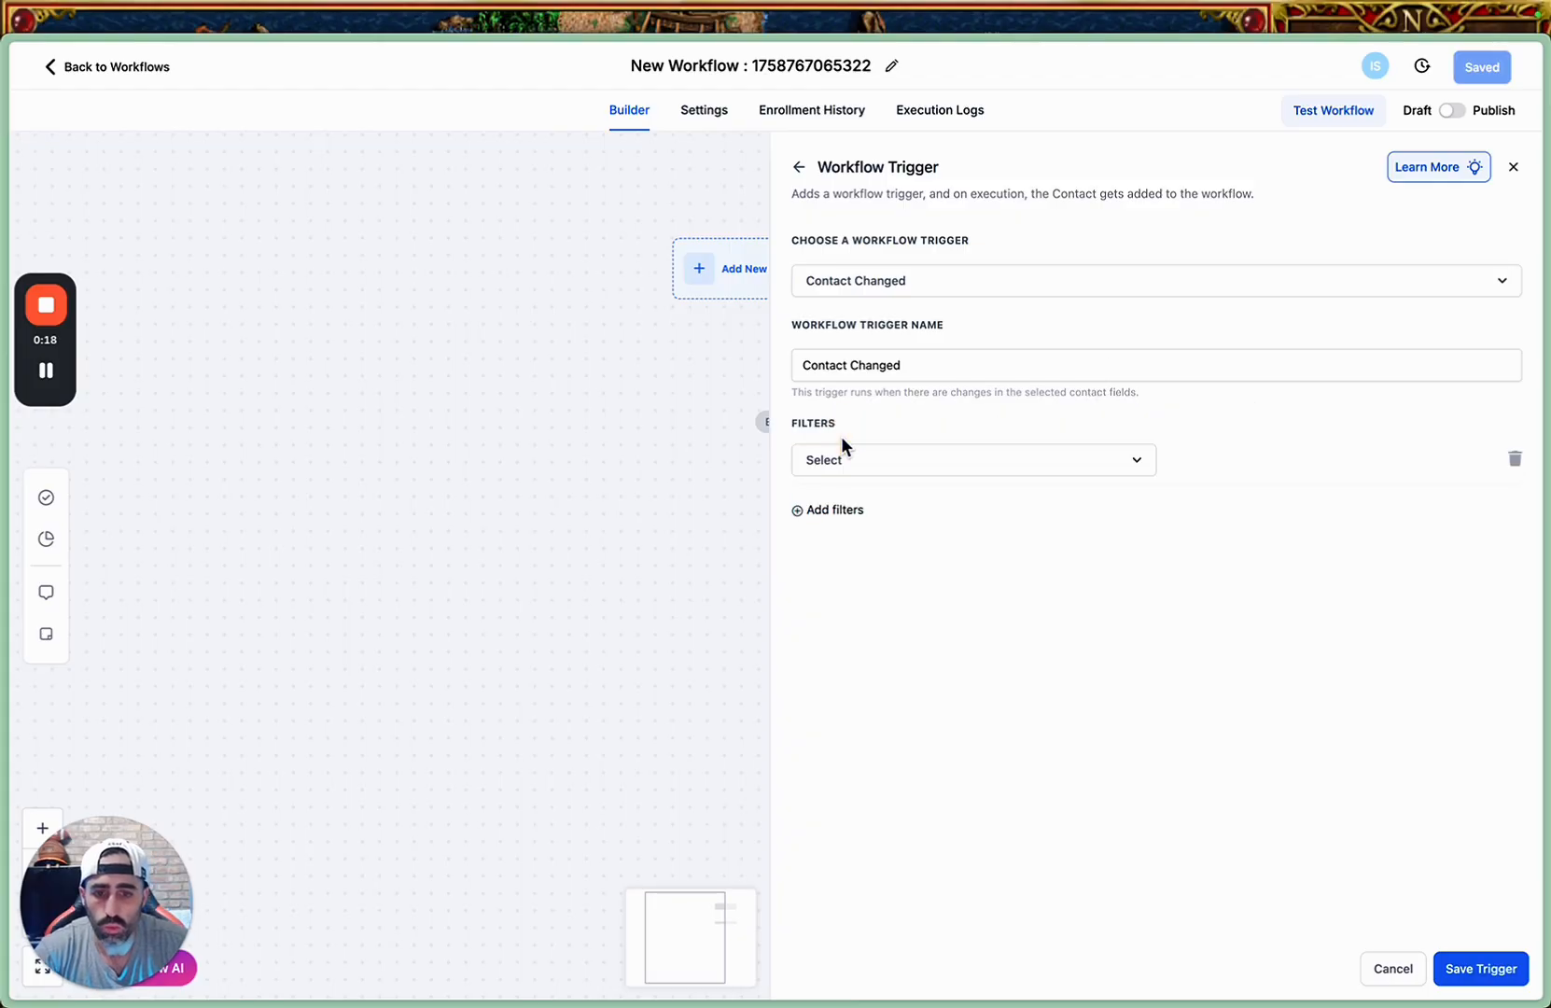
click(898, 459)
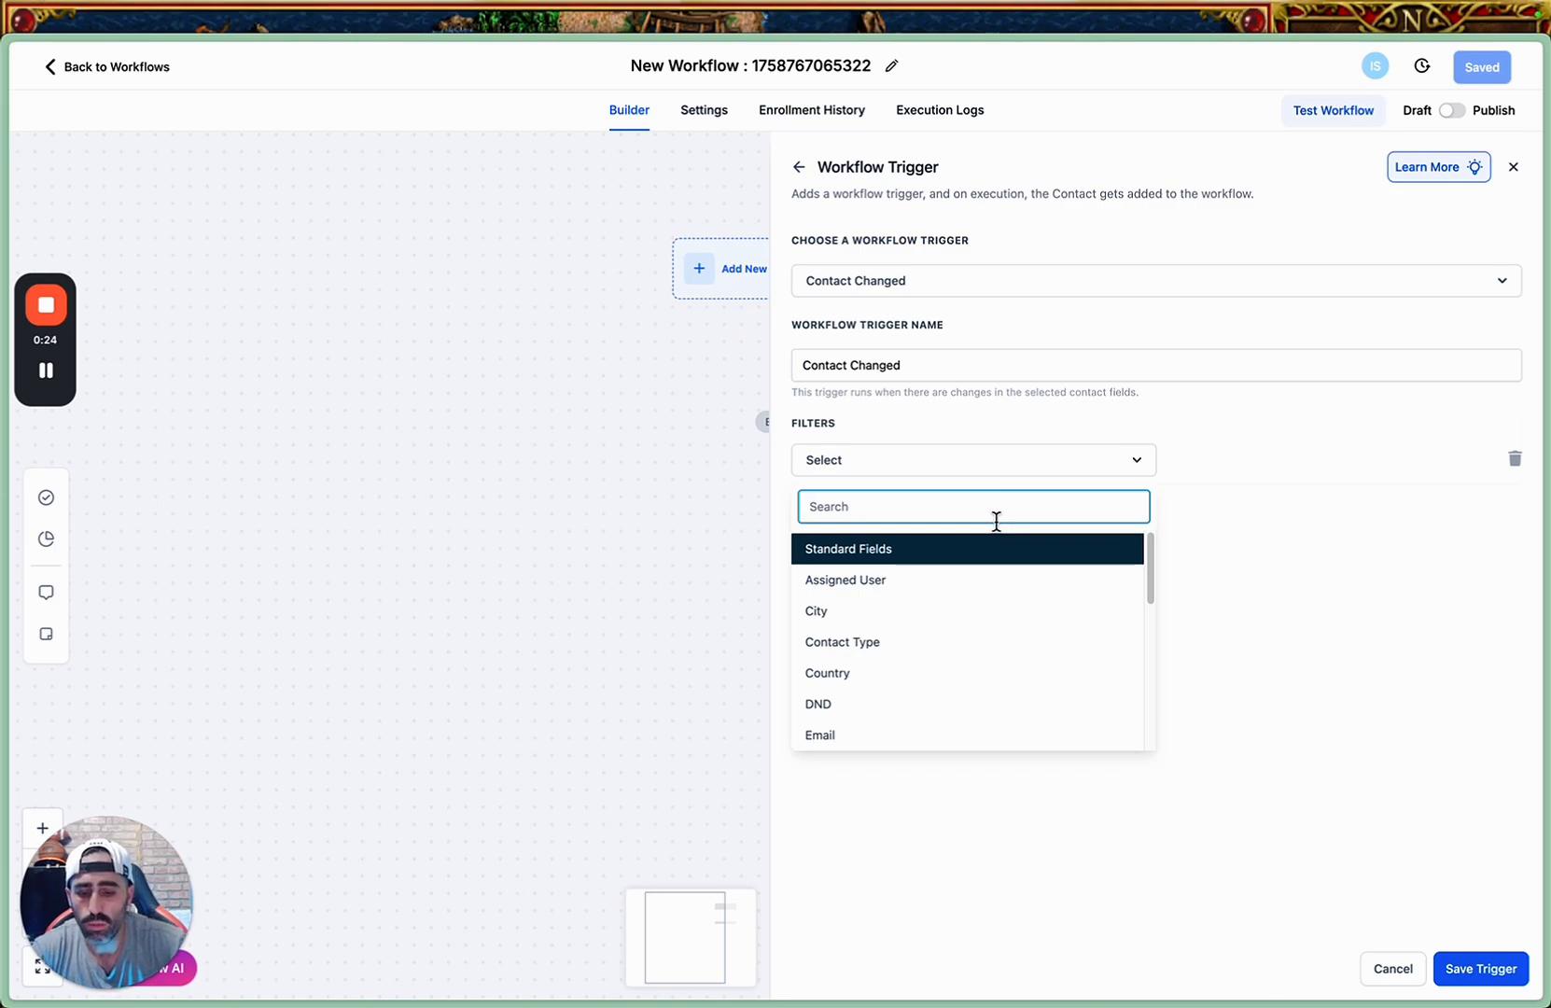
text(to)
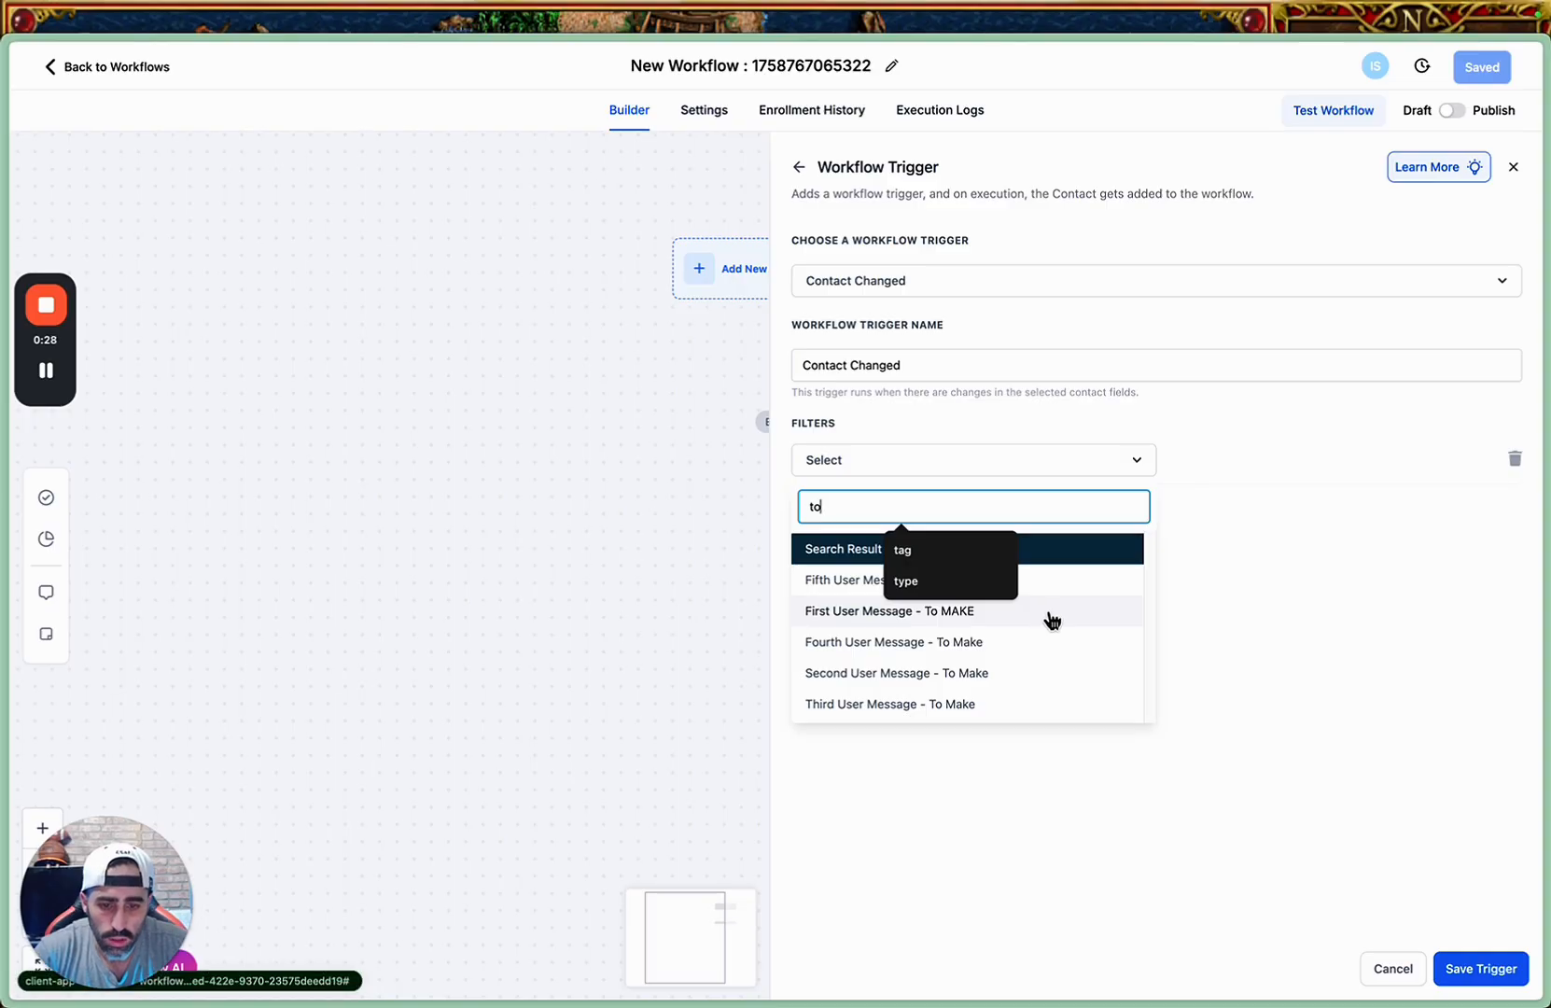
key(BackSpace)
key(BackSpace)
text(from)
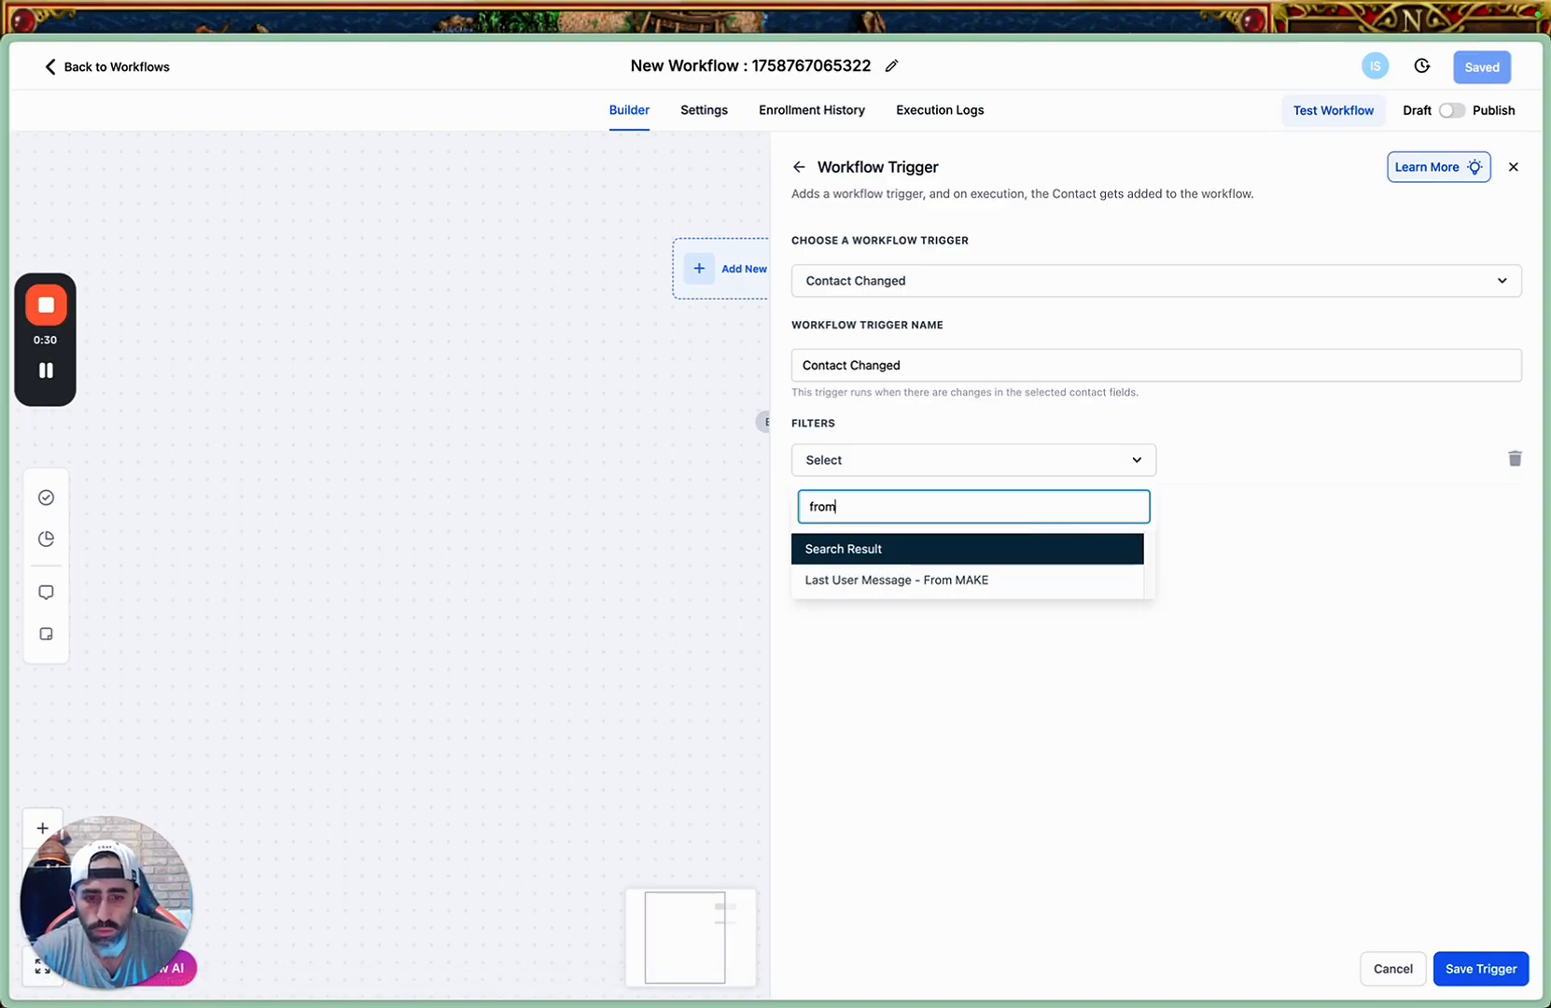
click(1053, 582)
click(1197, 463)
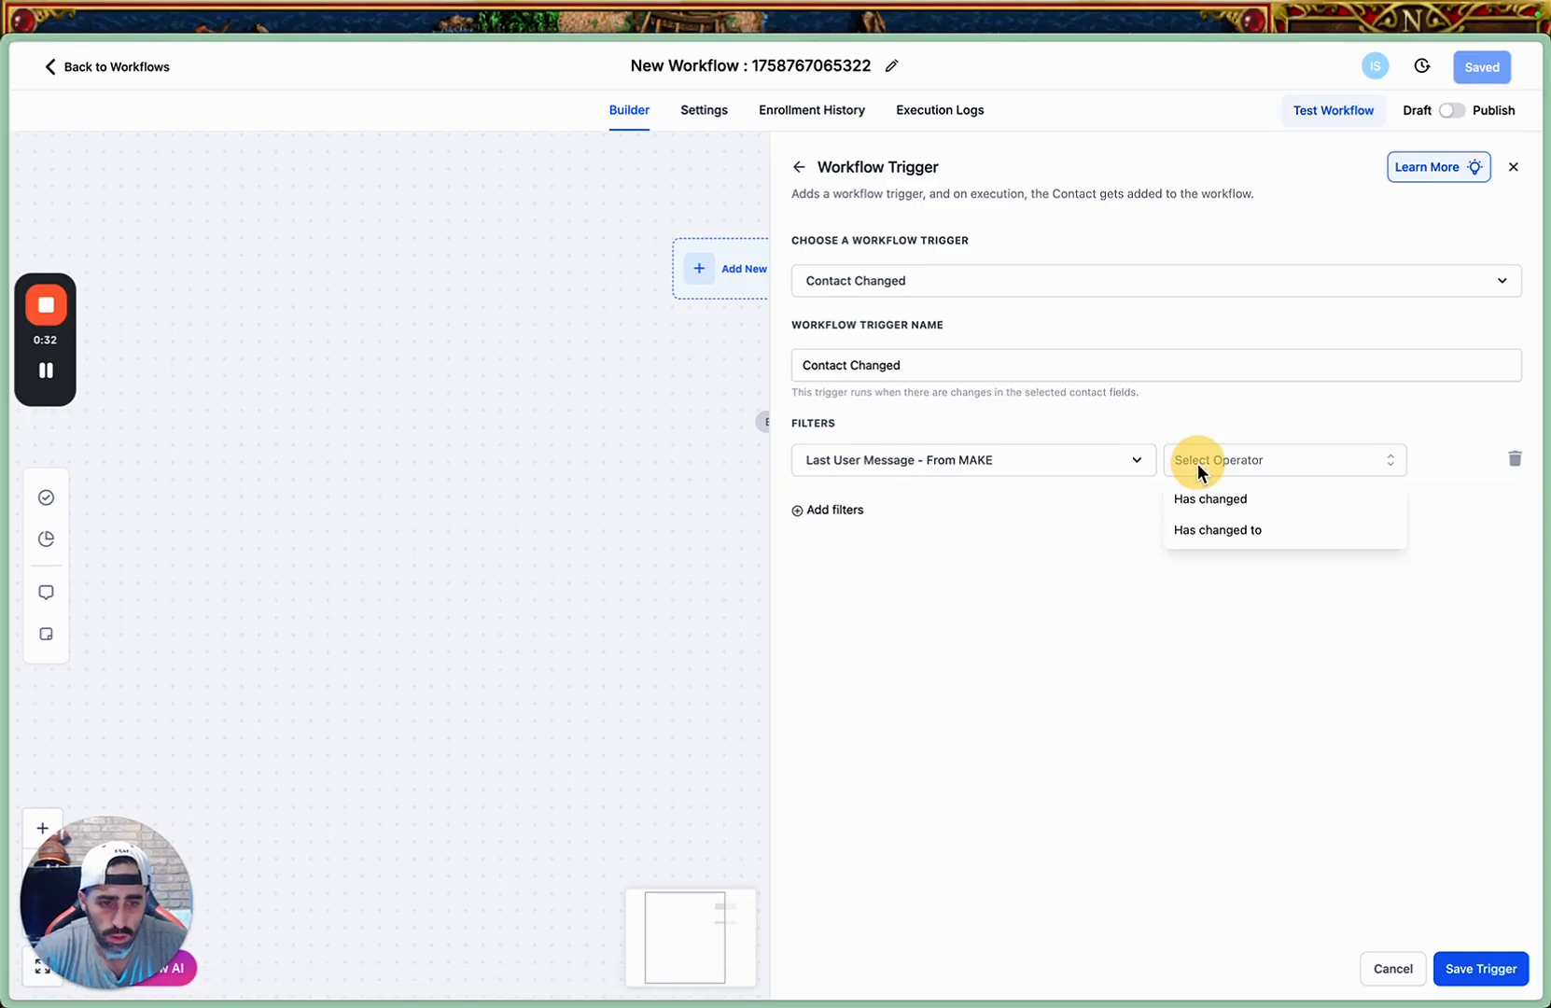
click(1293, 509)
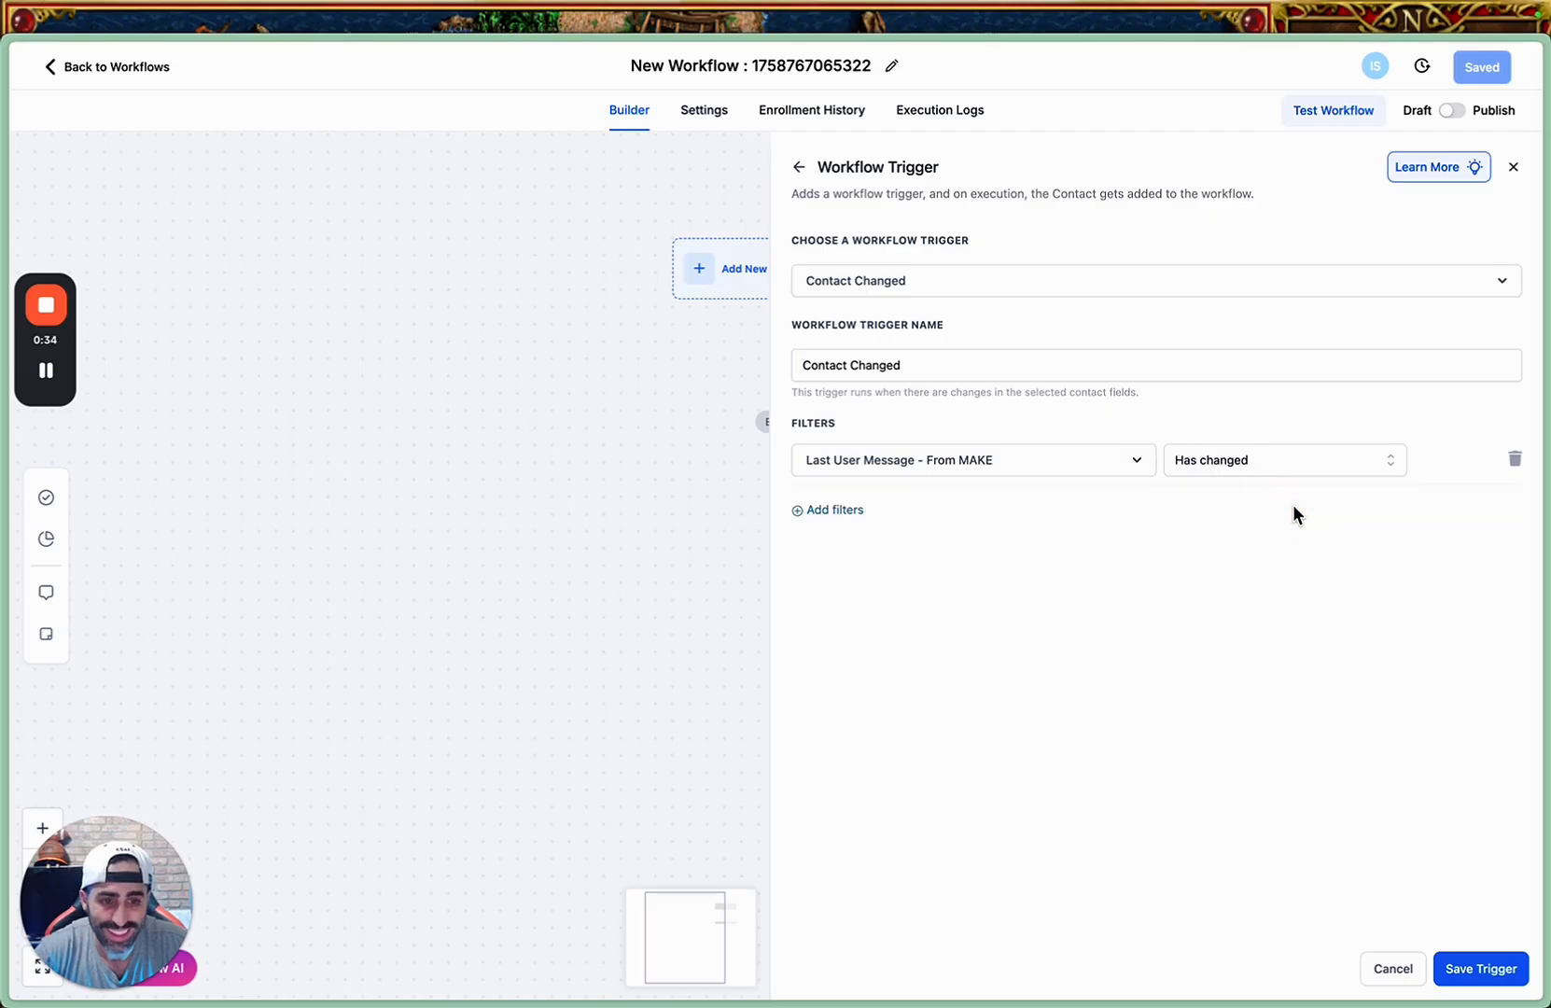
click(1471, 969)
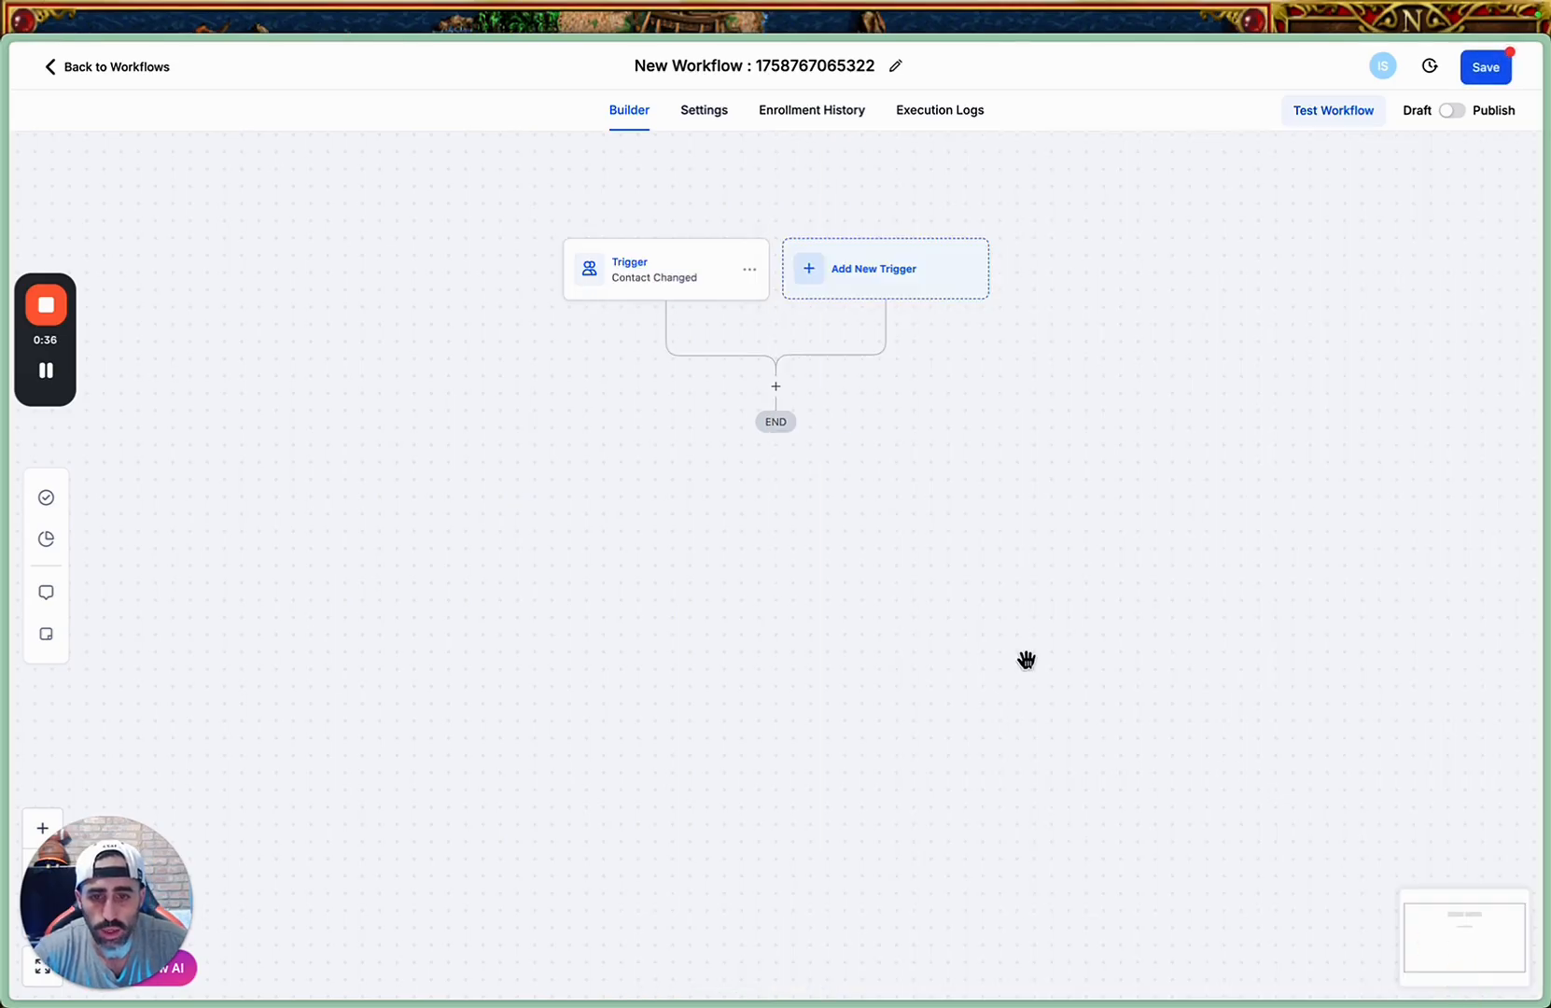
Add an Instagram DM action with the message {{contact.last_user_message__from_make}} after the trigger and save it.
click(776, 386)
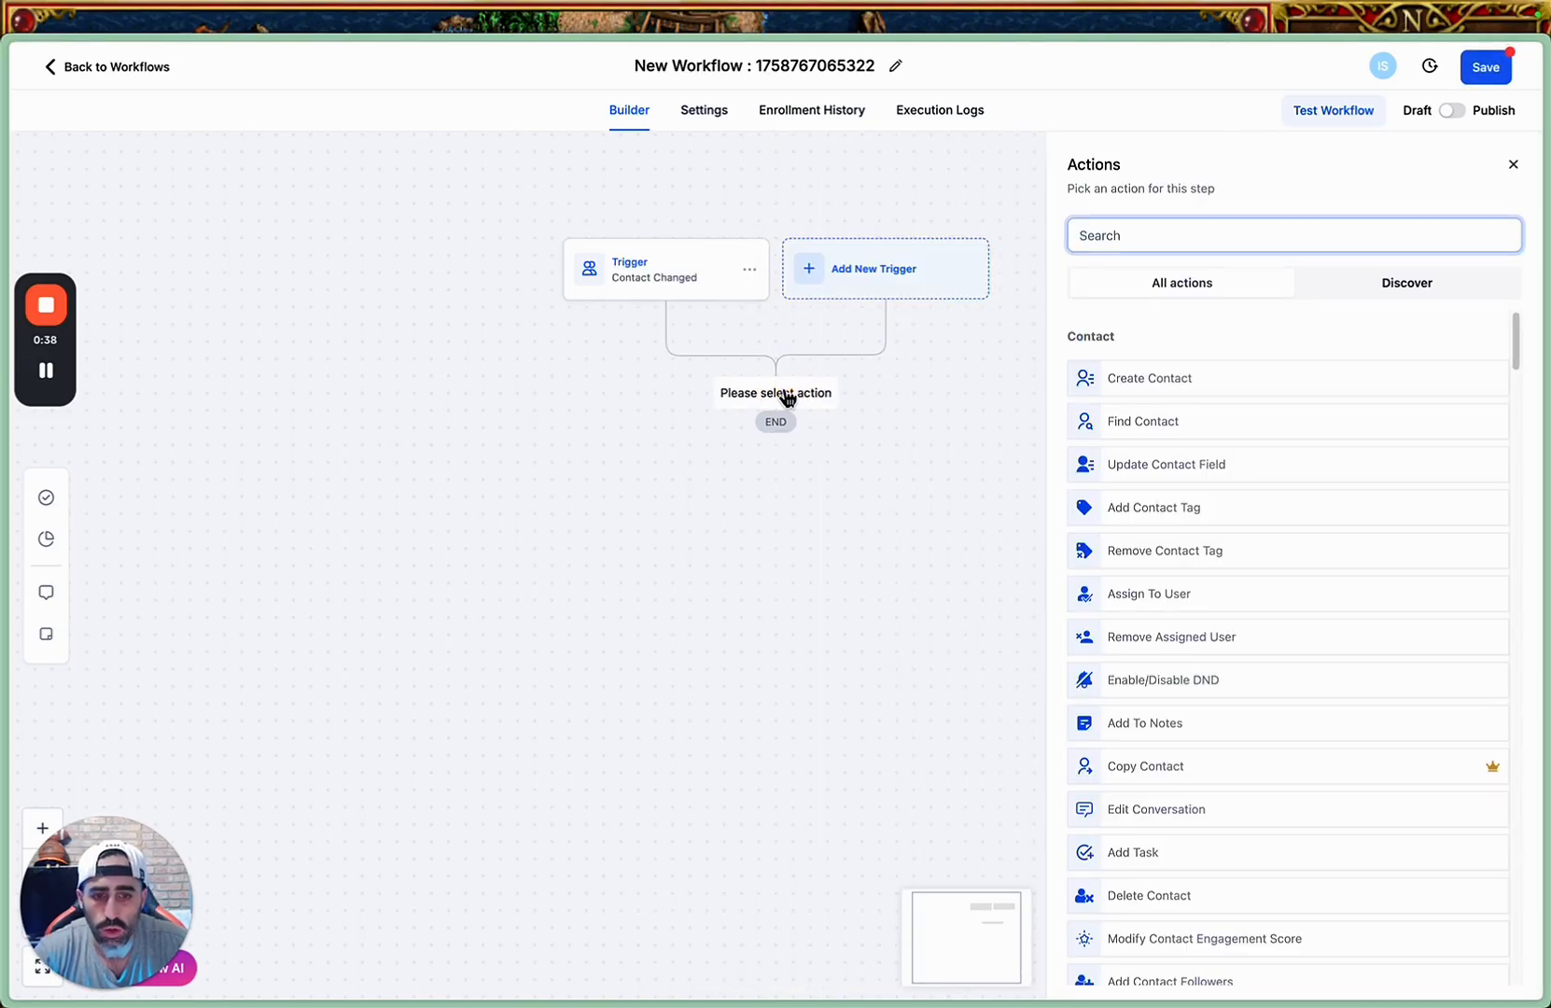
click(1156, 234)
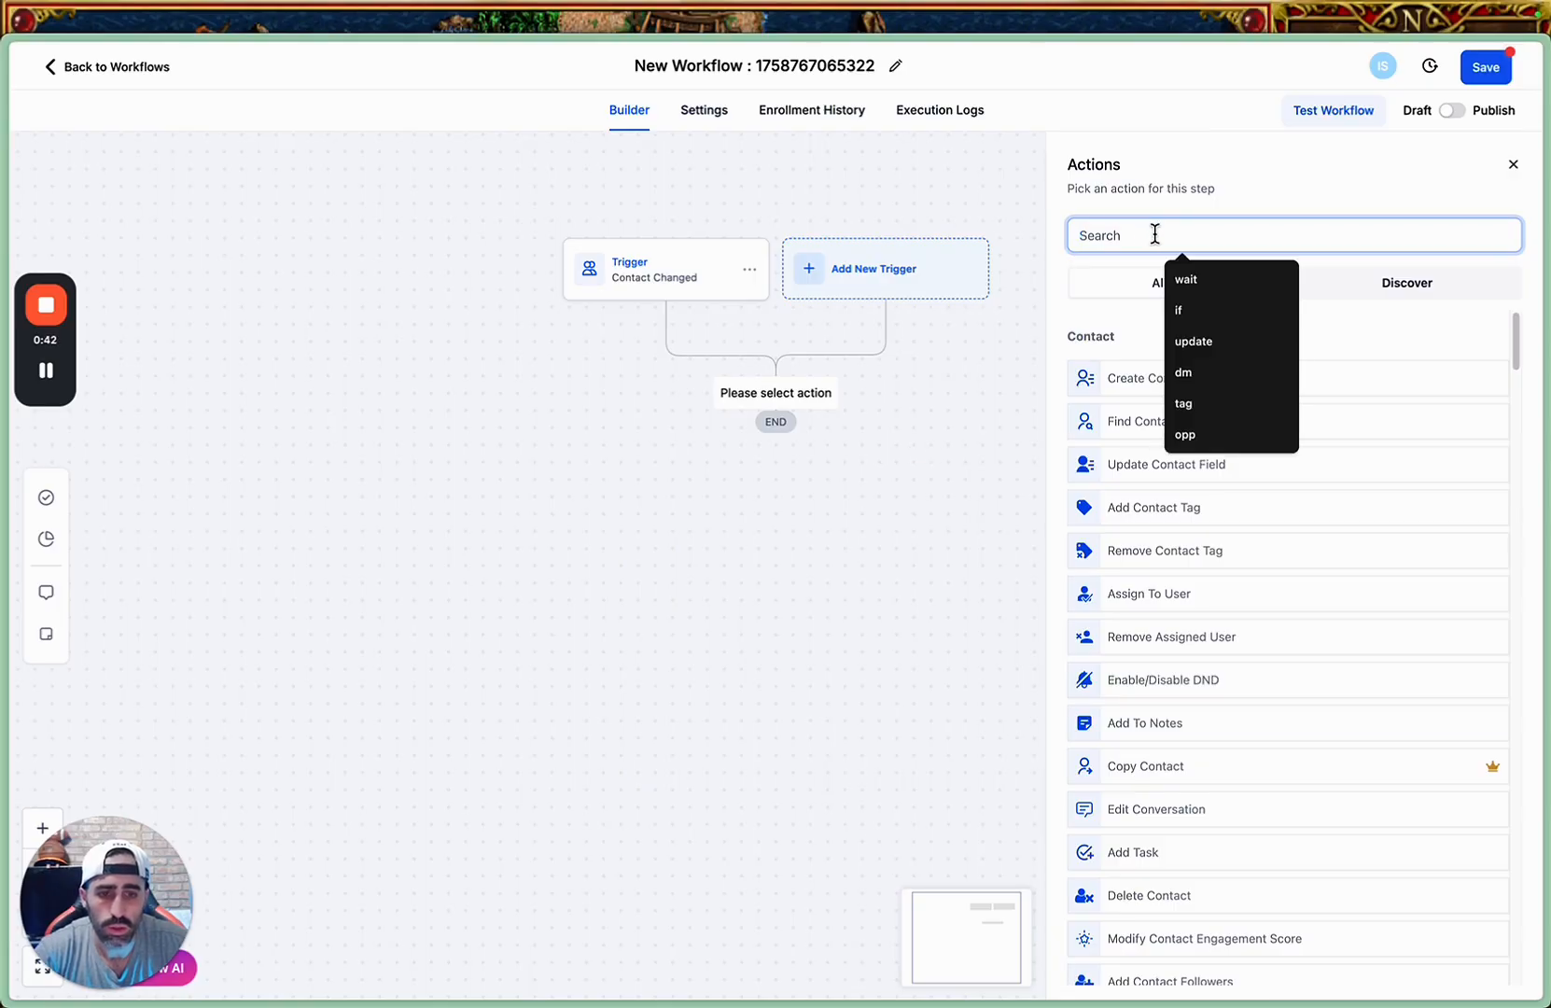
text(inst)
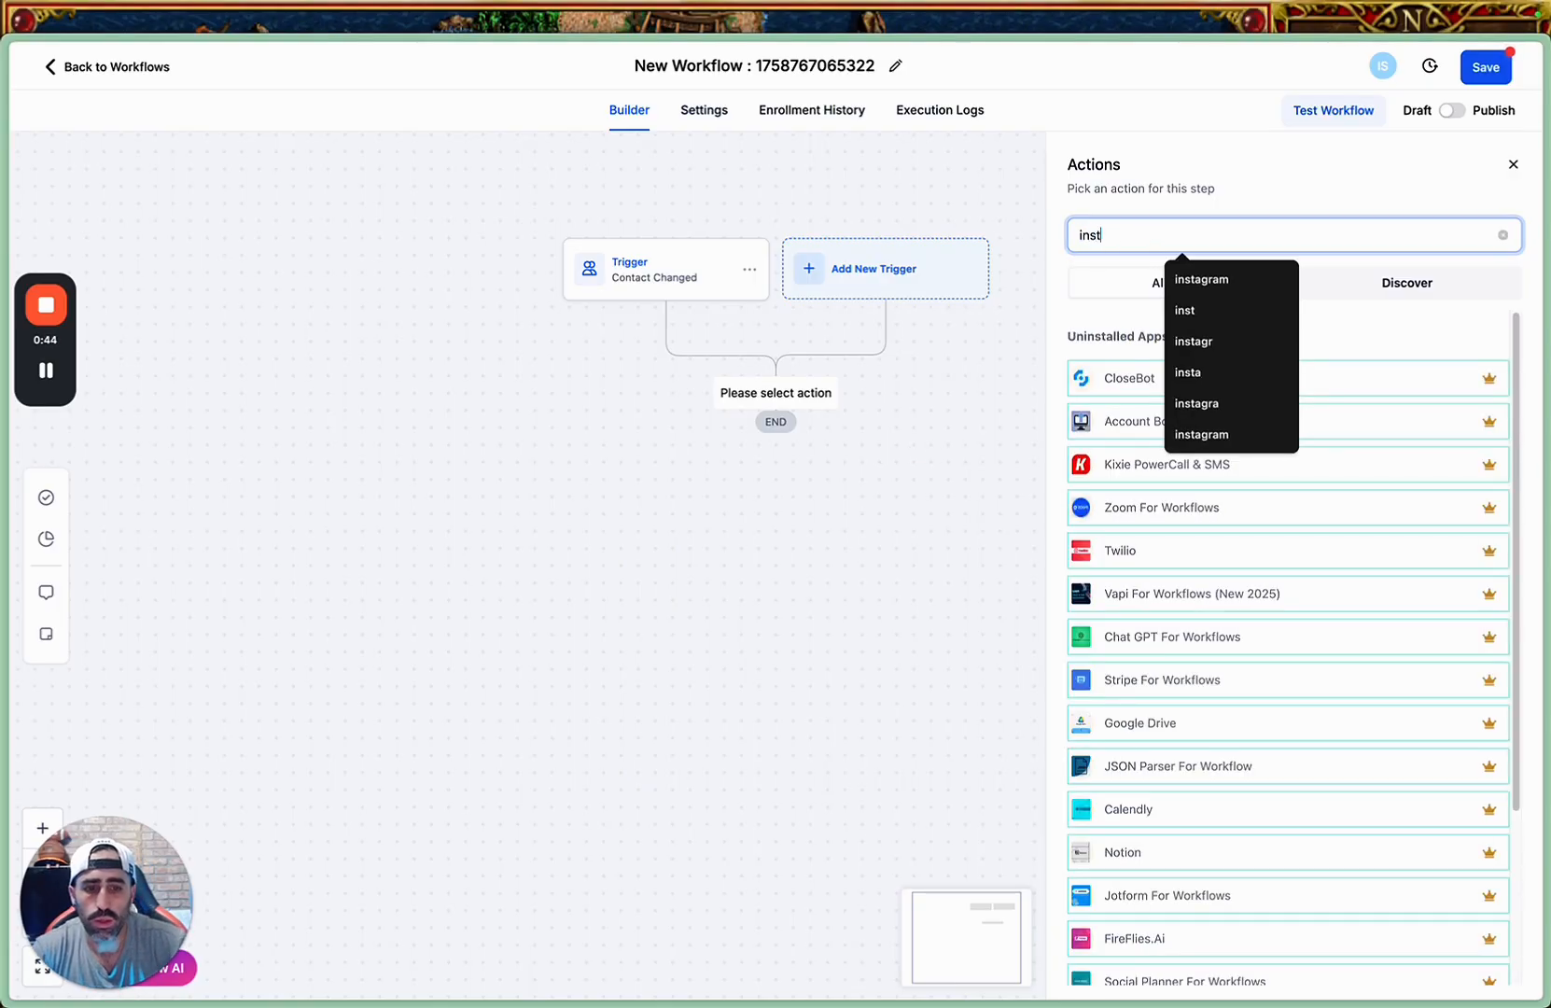
click(1135, 375)
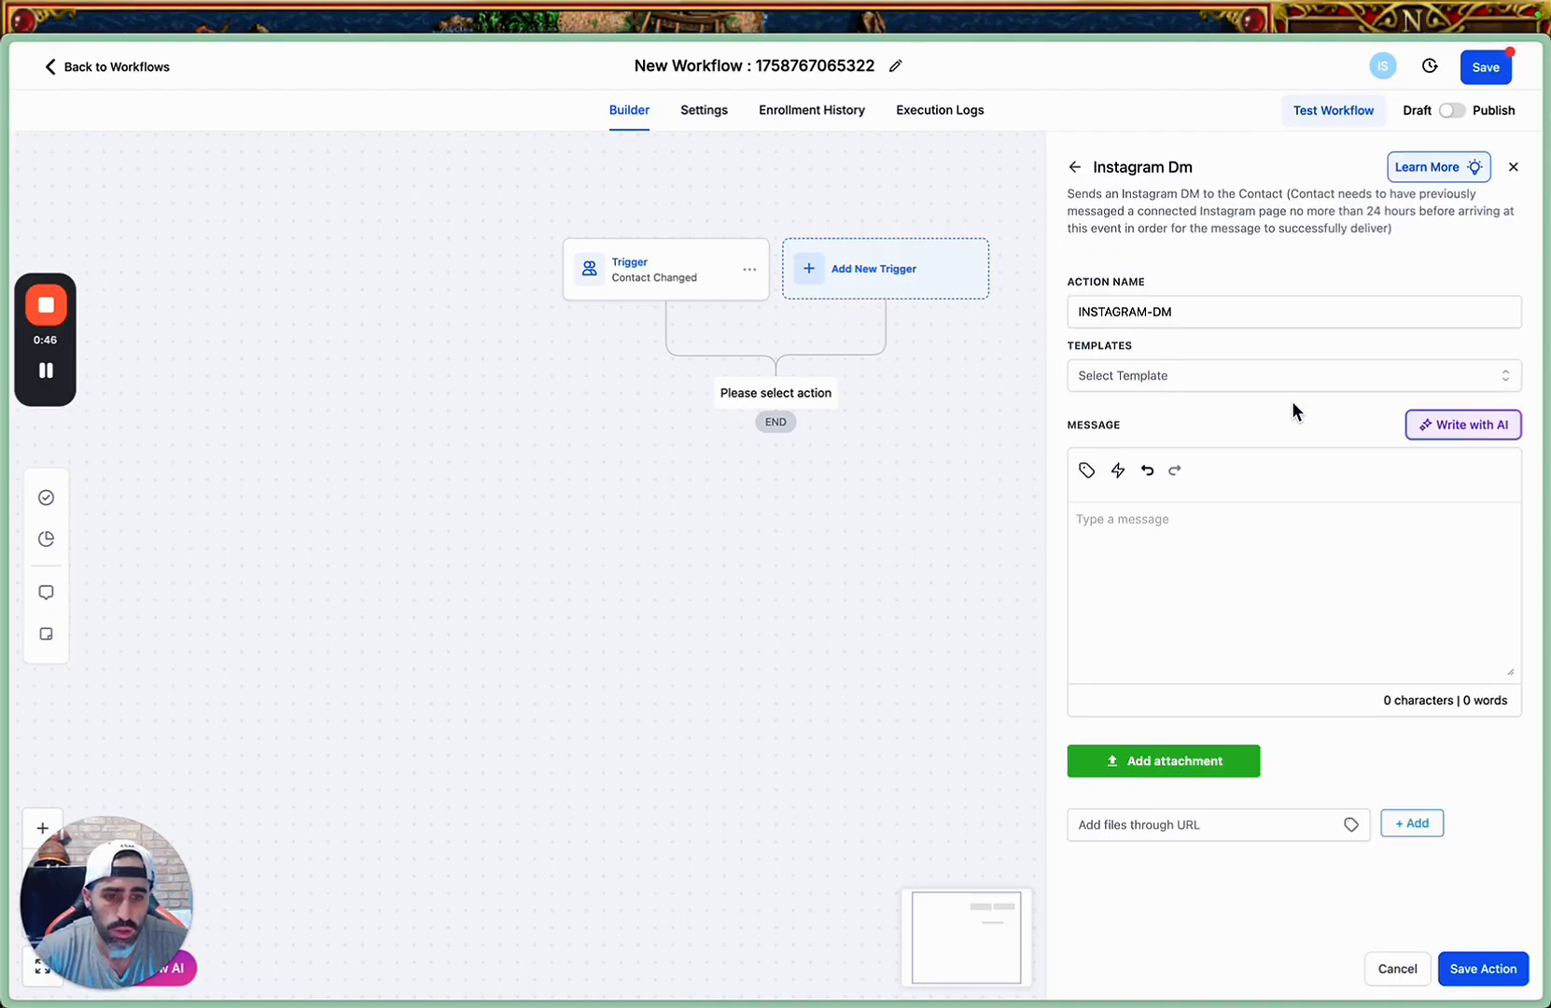
click(1145, 528)
text({{contact.last_user_message__from_make}})
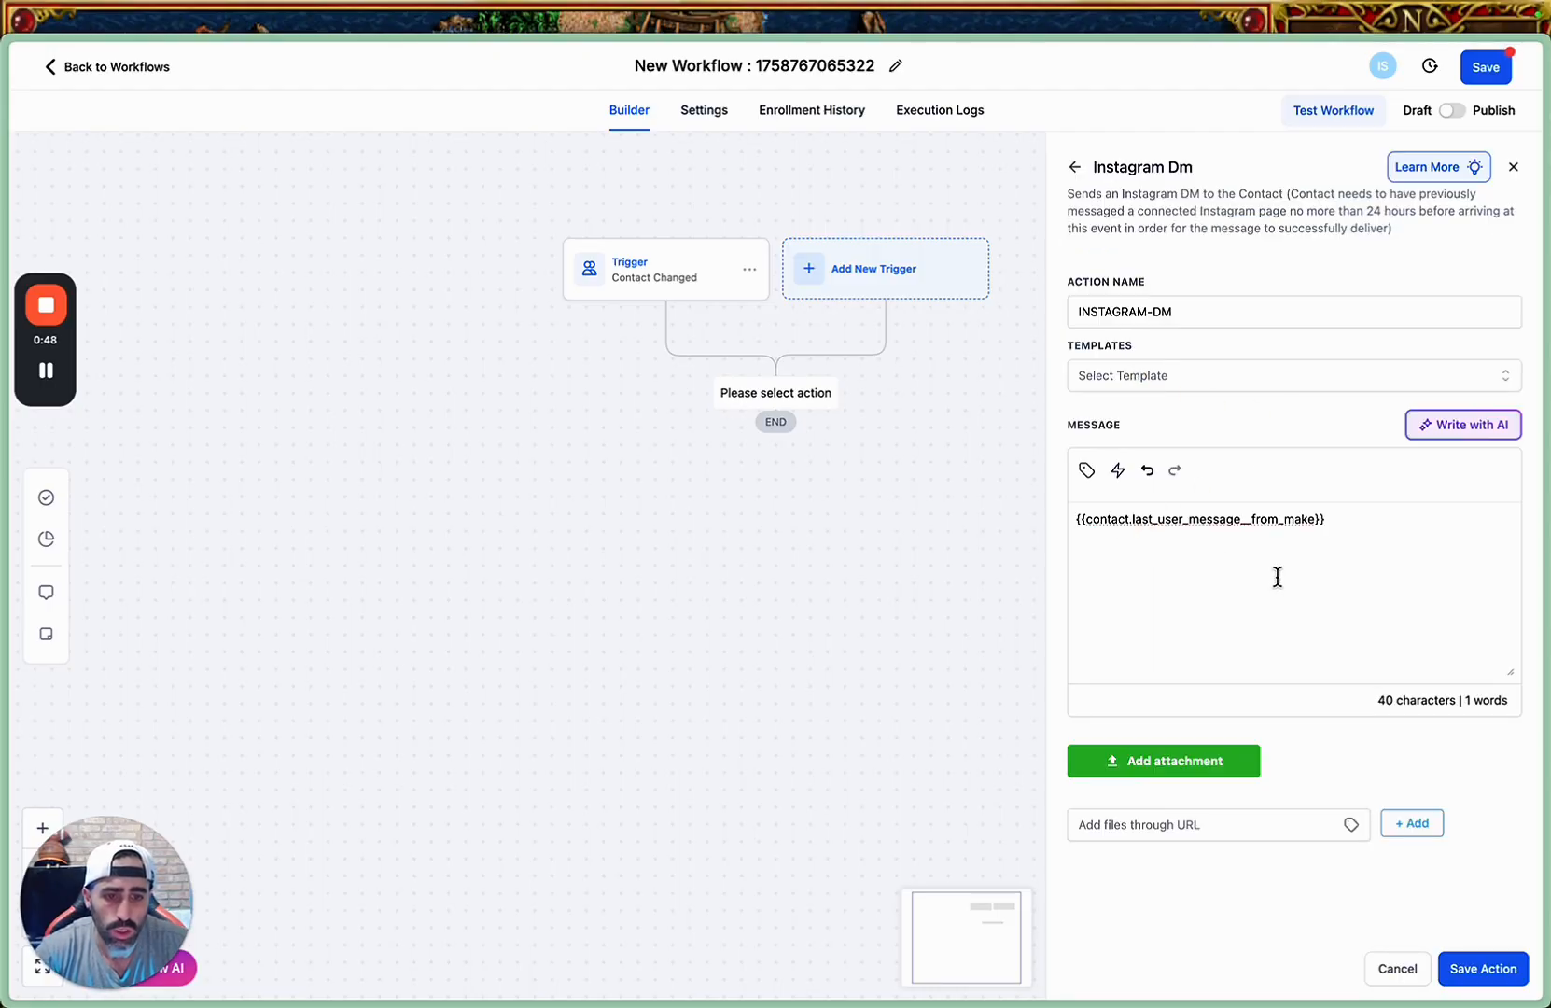
click(1484, 969)
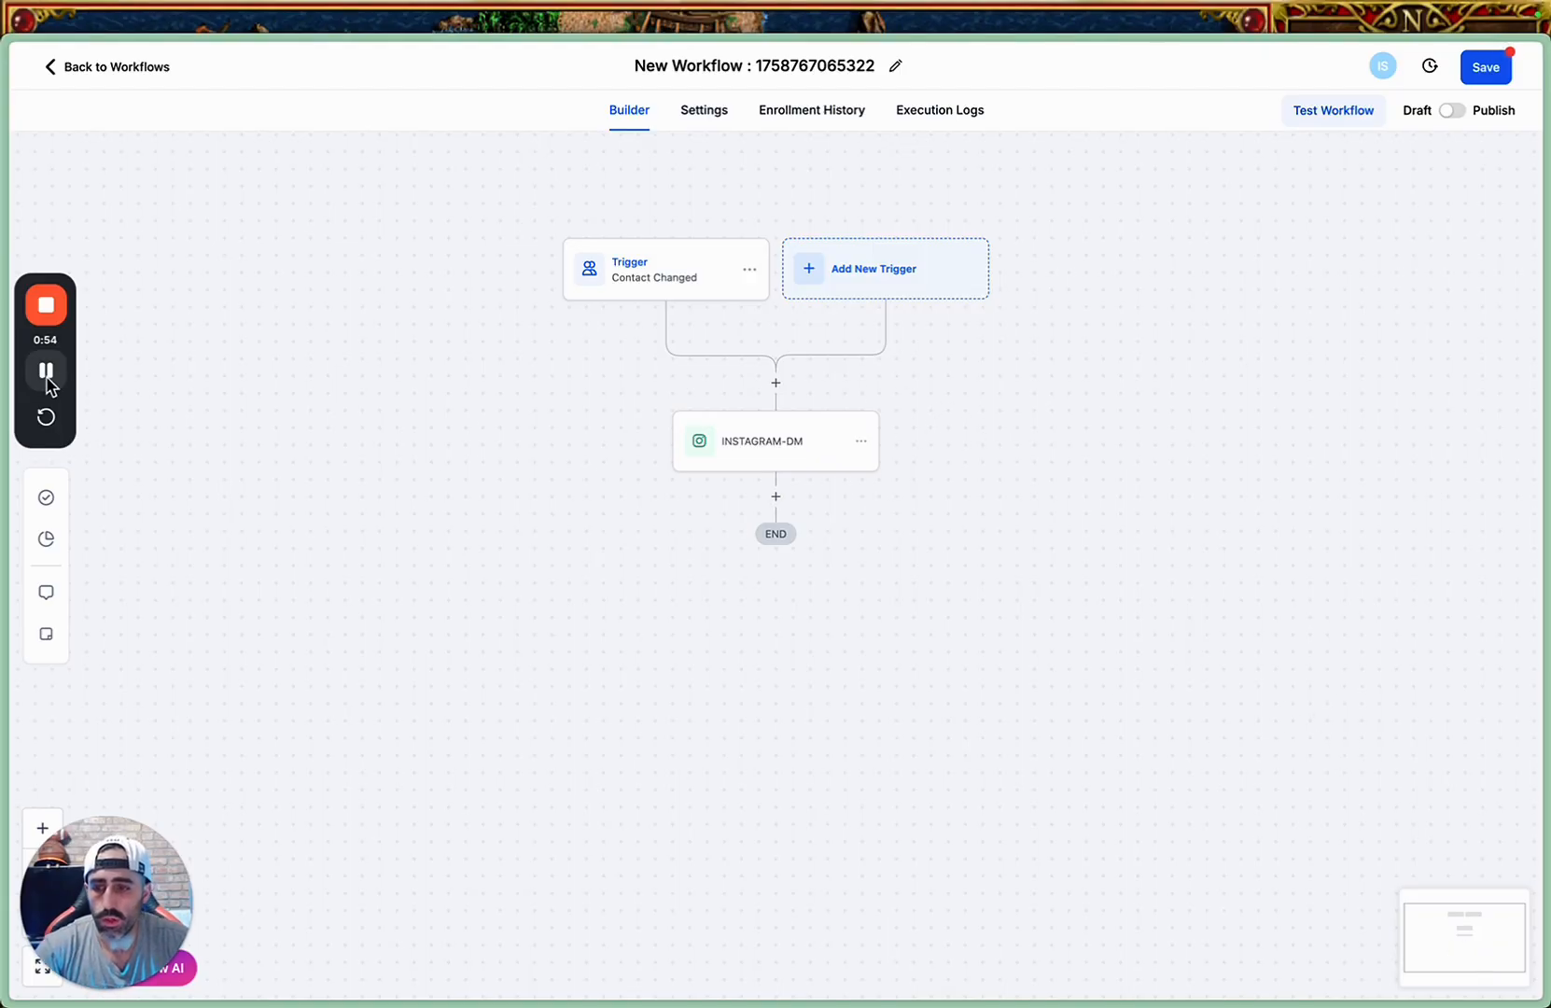
Insert a Condition action between the Contact Changed trigger and the Instagram DM action.
click(776, 384)
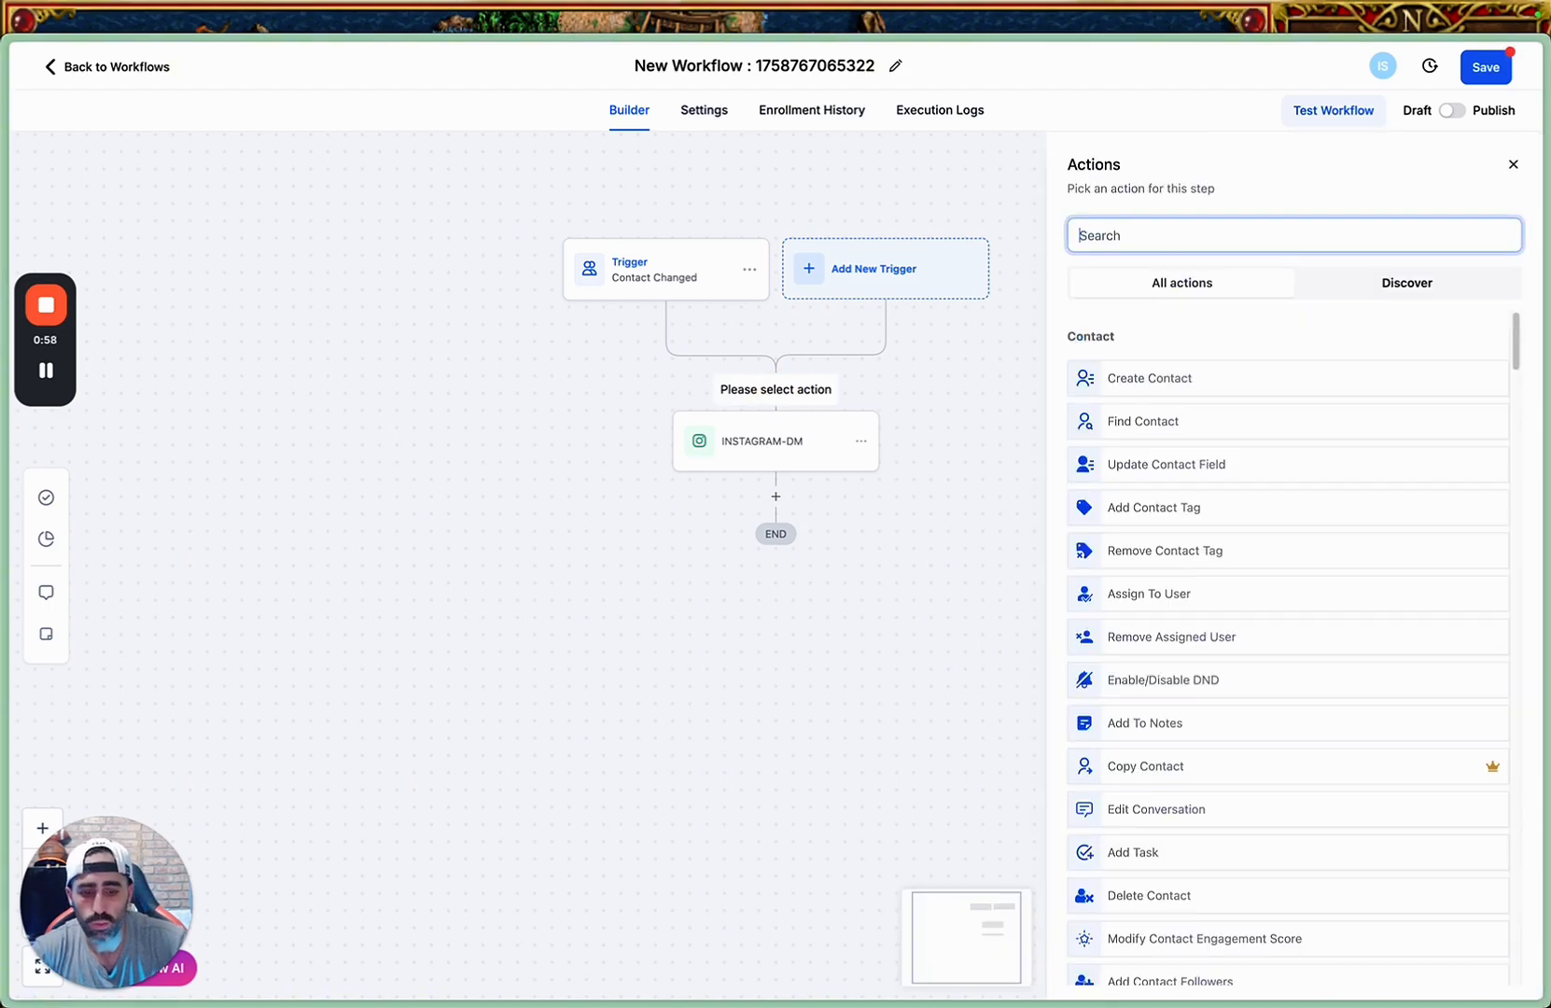
text(if)
click(1118, 372)
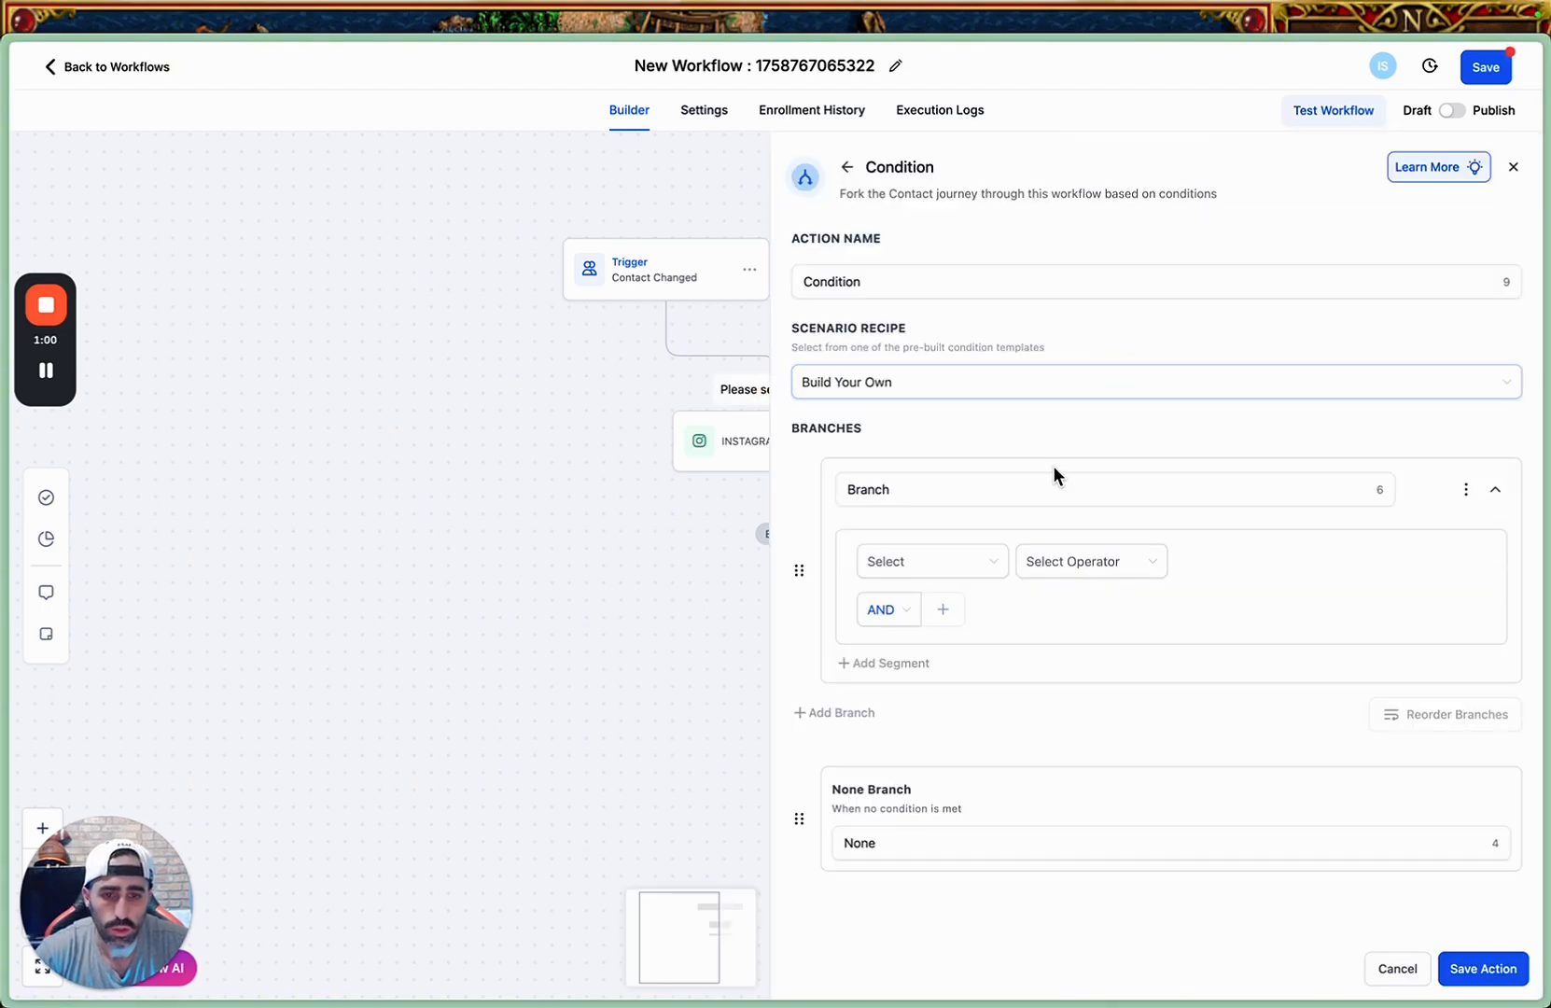
Set the condition's branch to contacts whose Tags include "freedom".
click(936, 563)
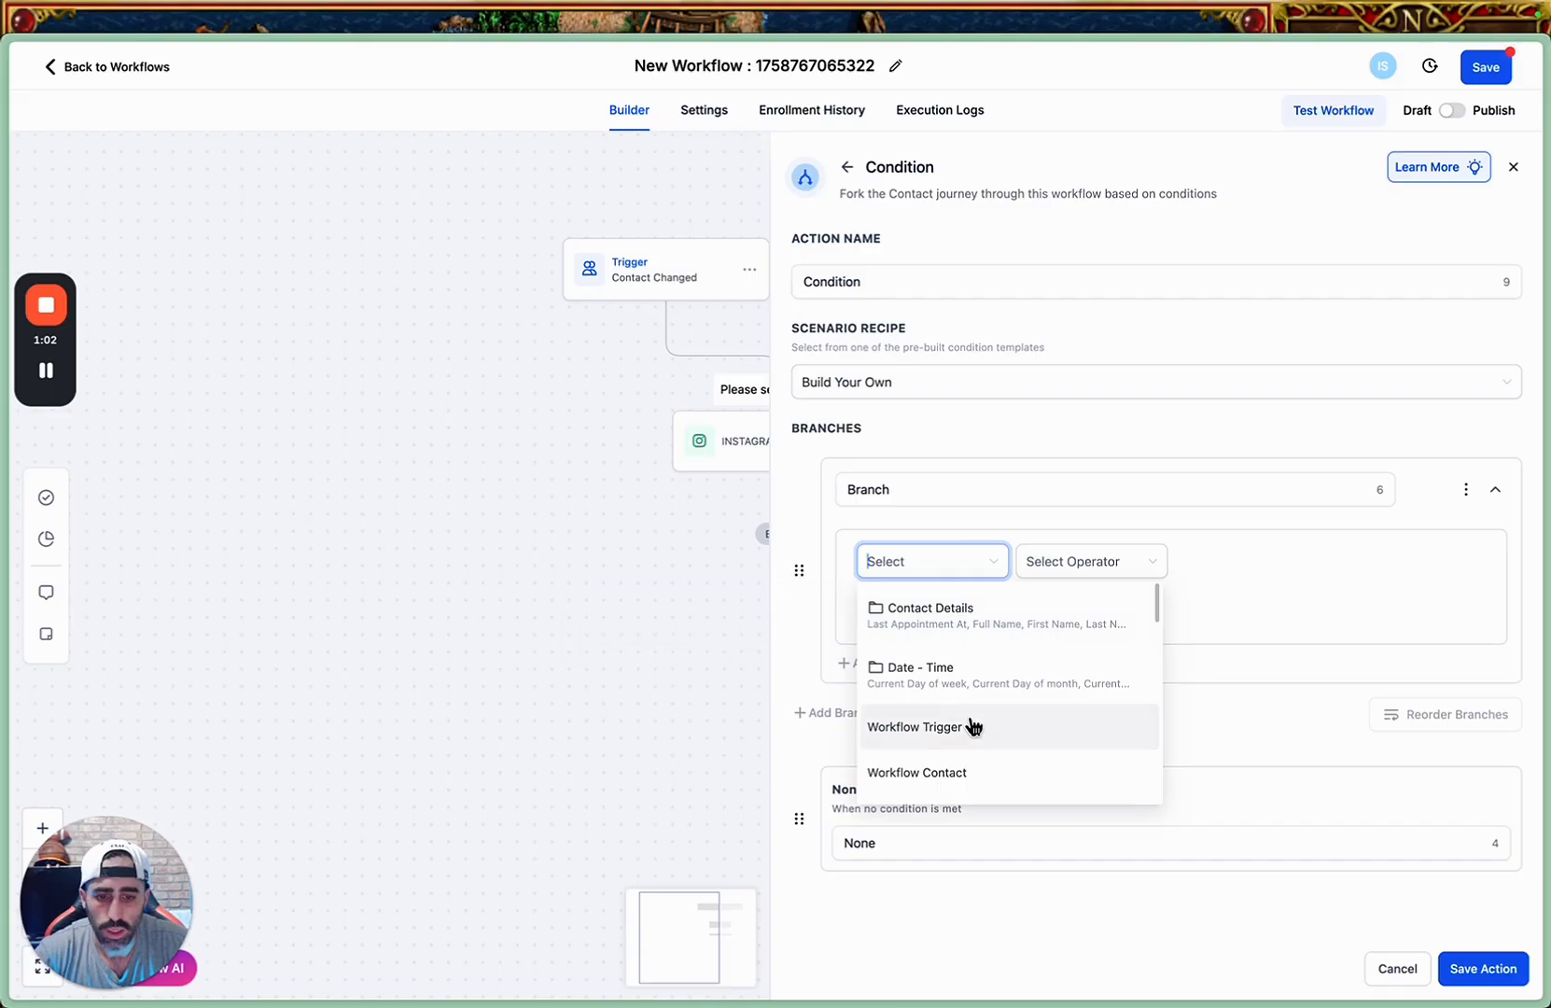
text(tag)
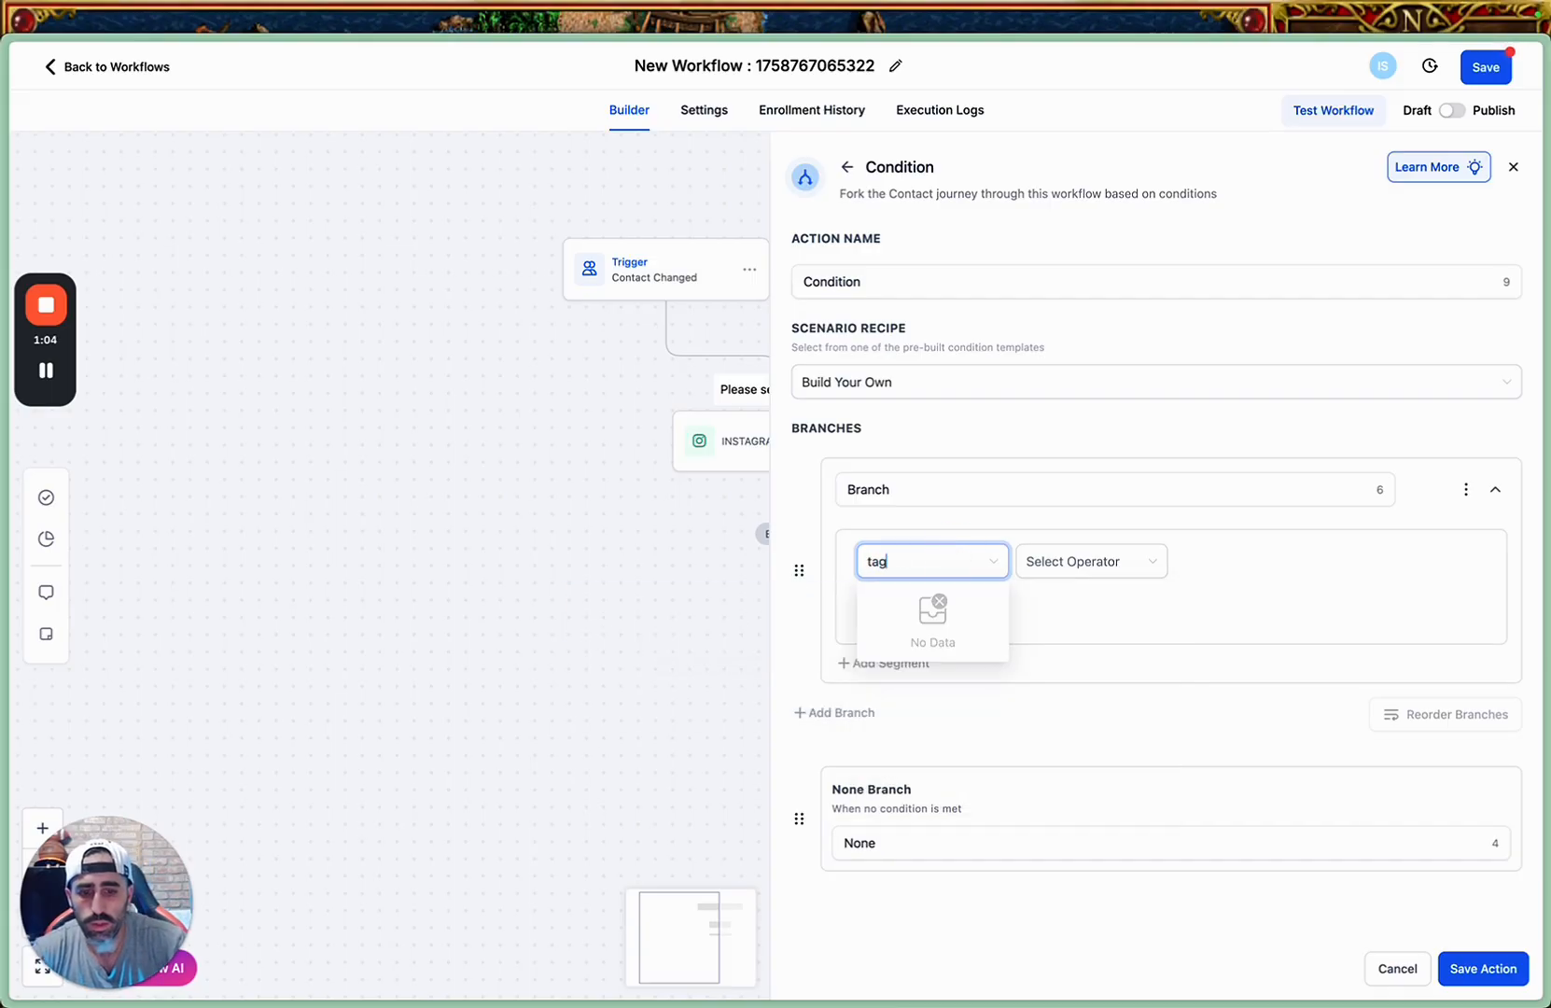
key(BackSpace)
key(BackSpace)
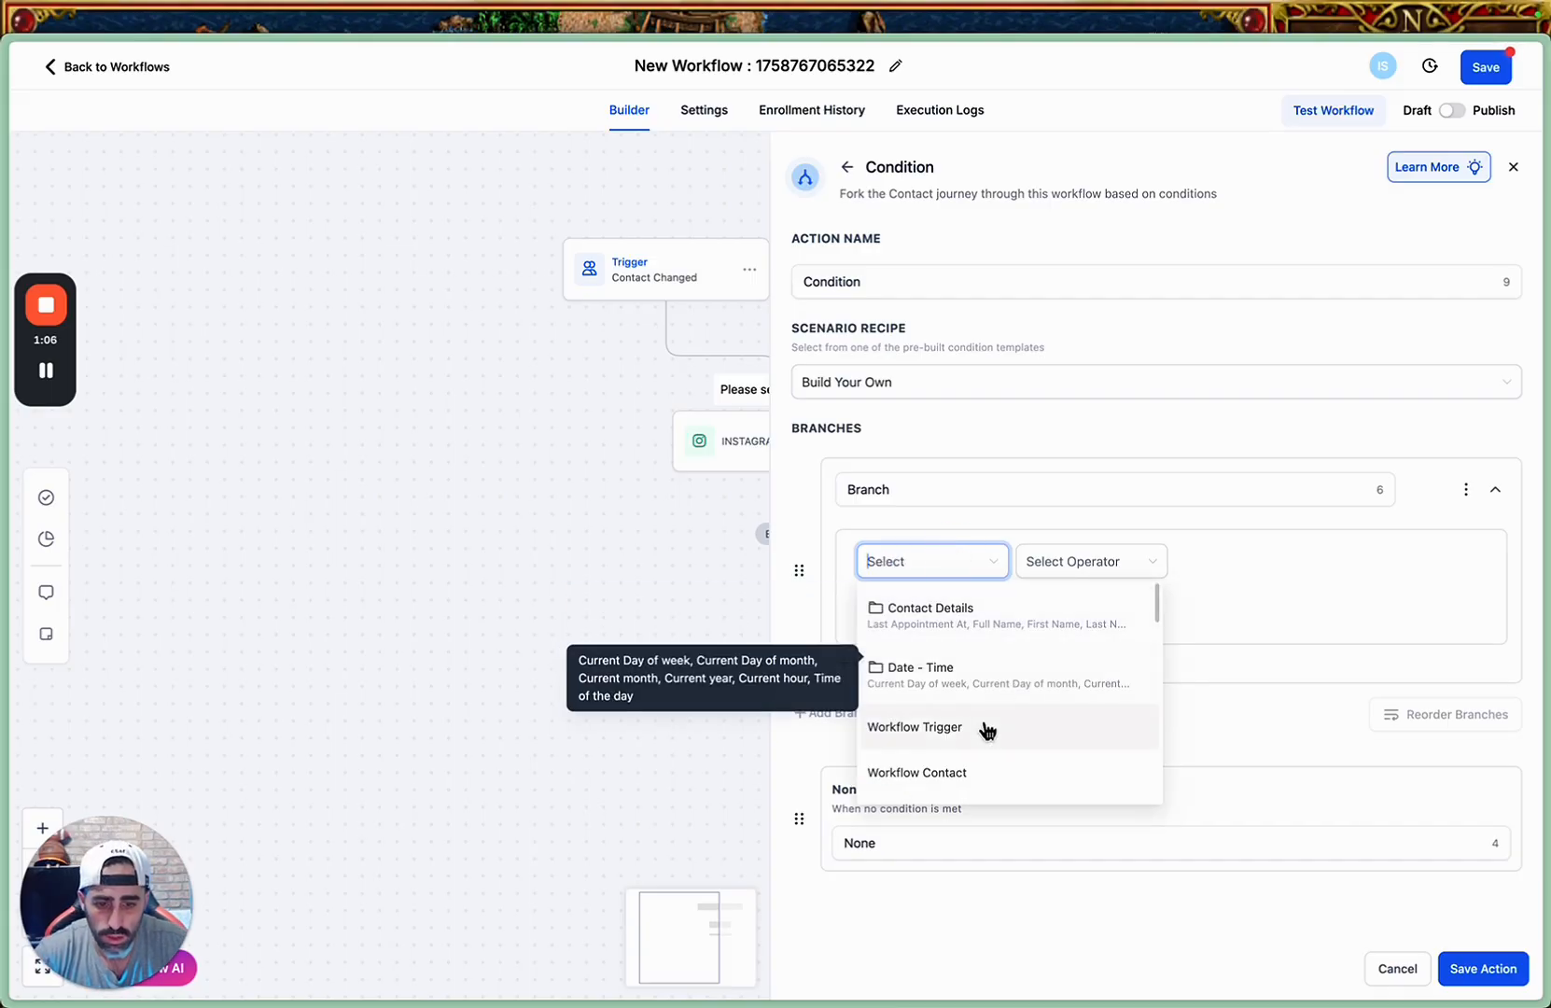
click(995, 631)
scroll(952, 709, down, 8)
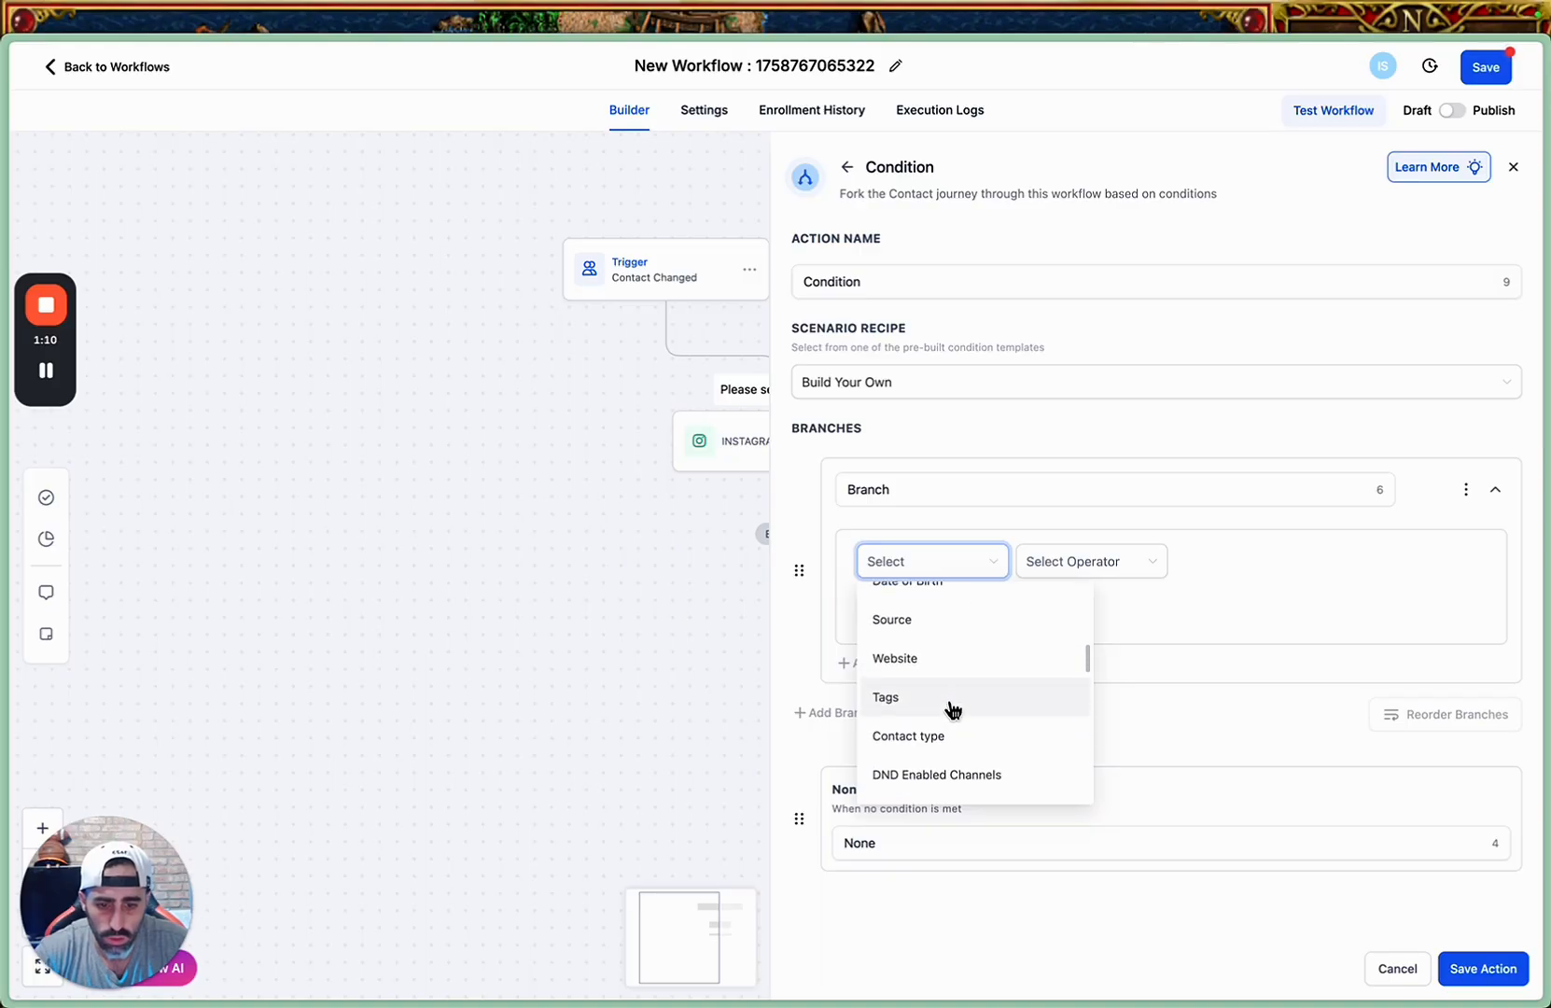
click(952, 709)
click(1069, 560)
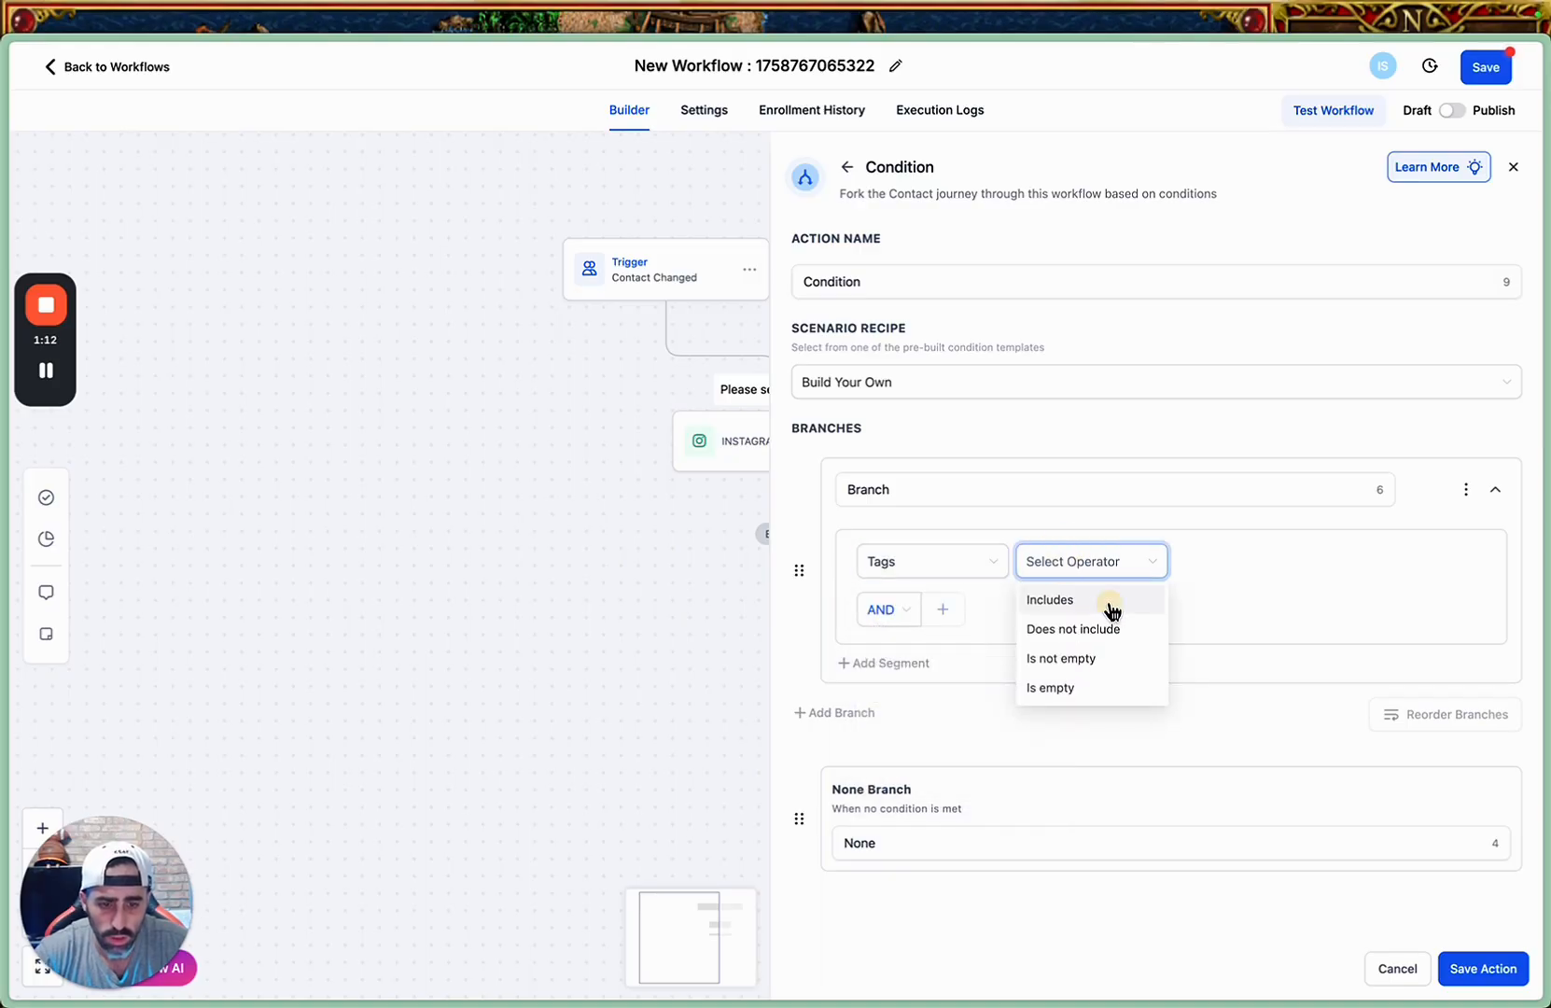
click(1106, 602)
click(1236, 562)
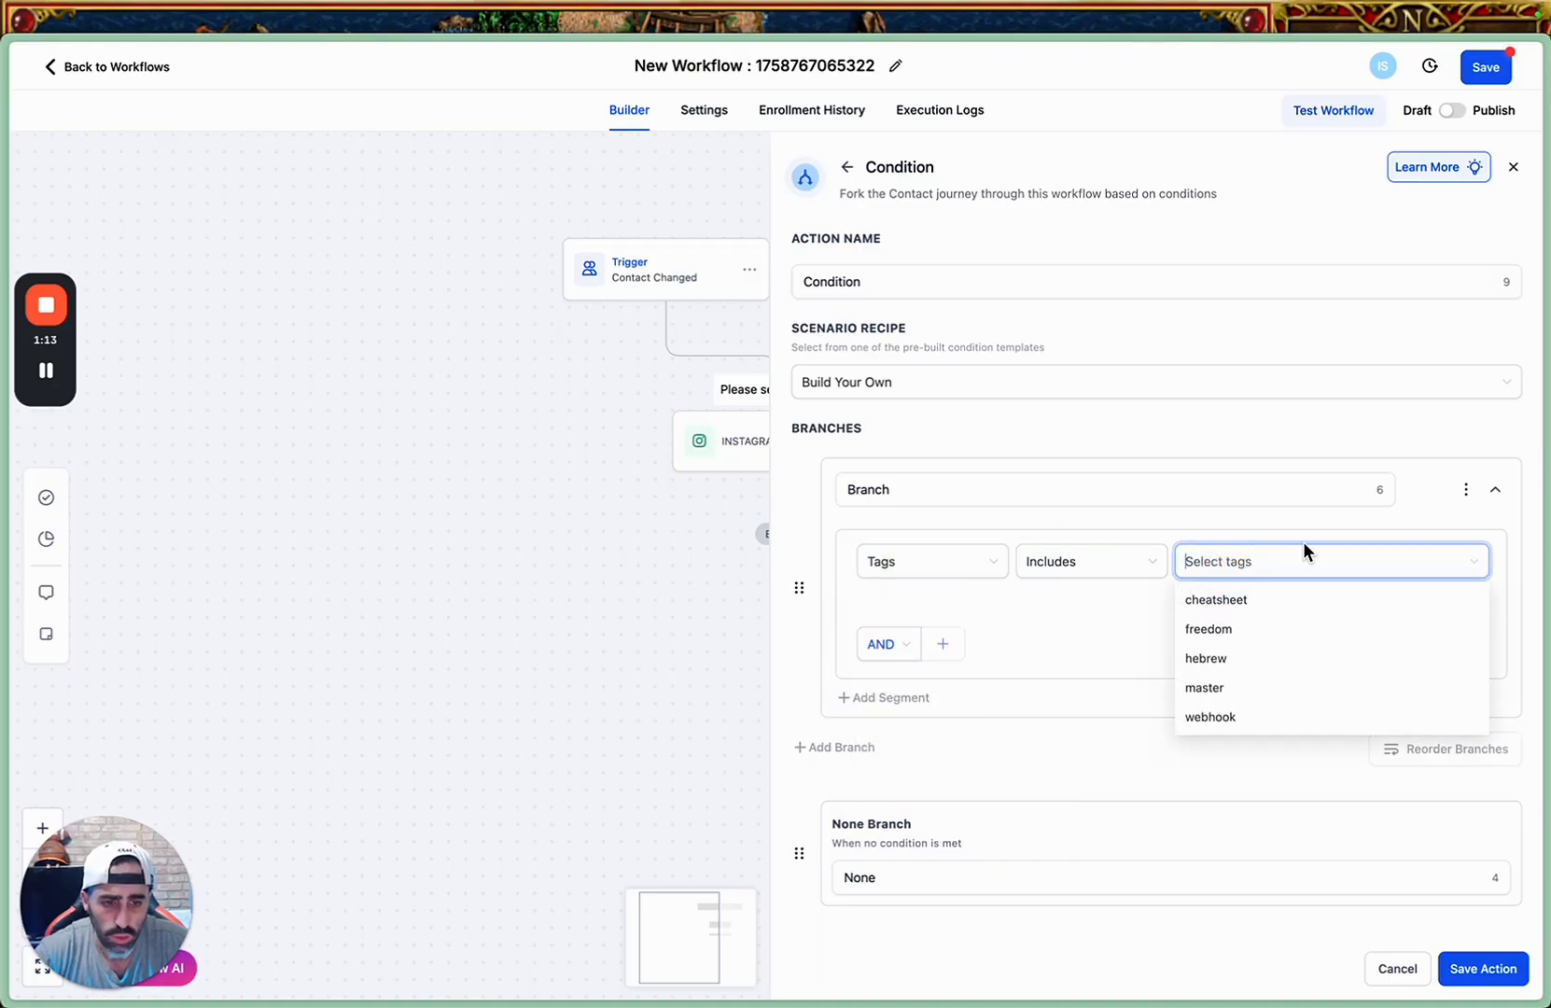
click(1277, 639)
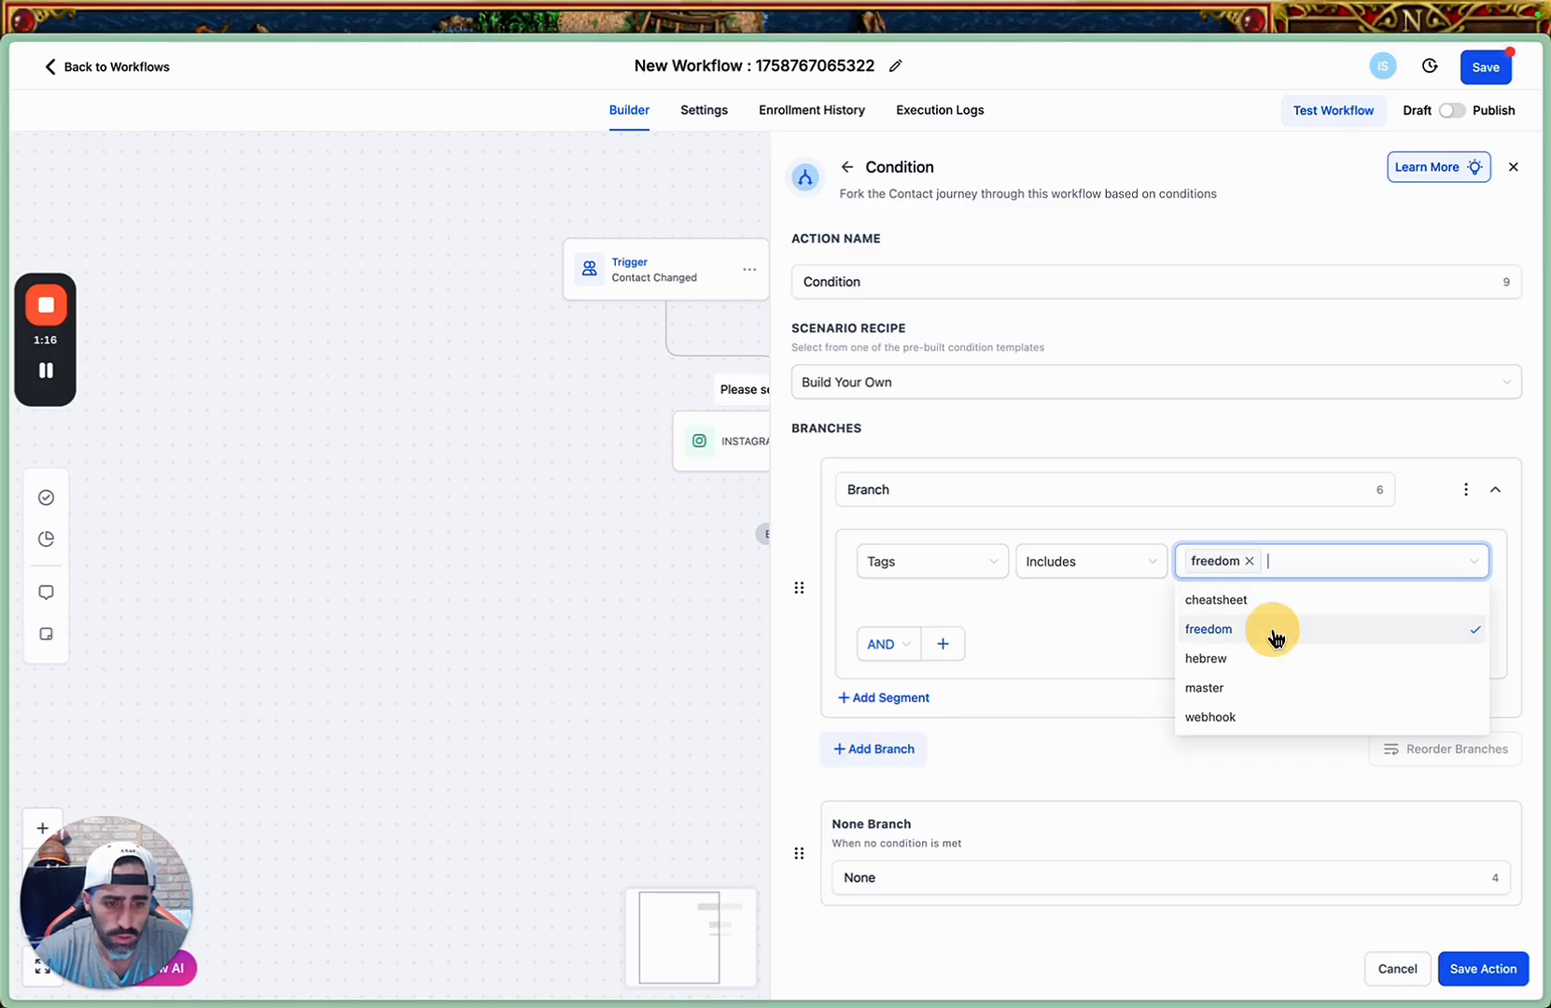
click(1130, 649)
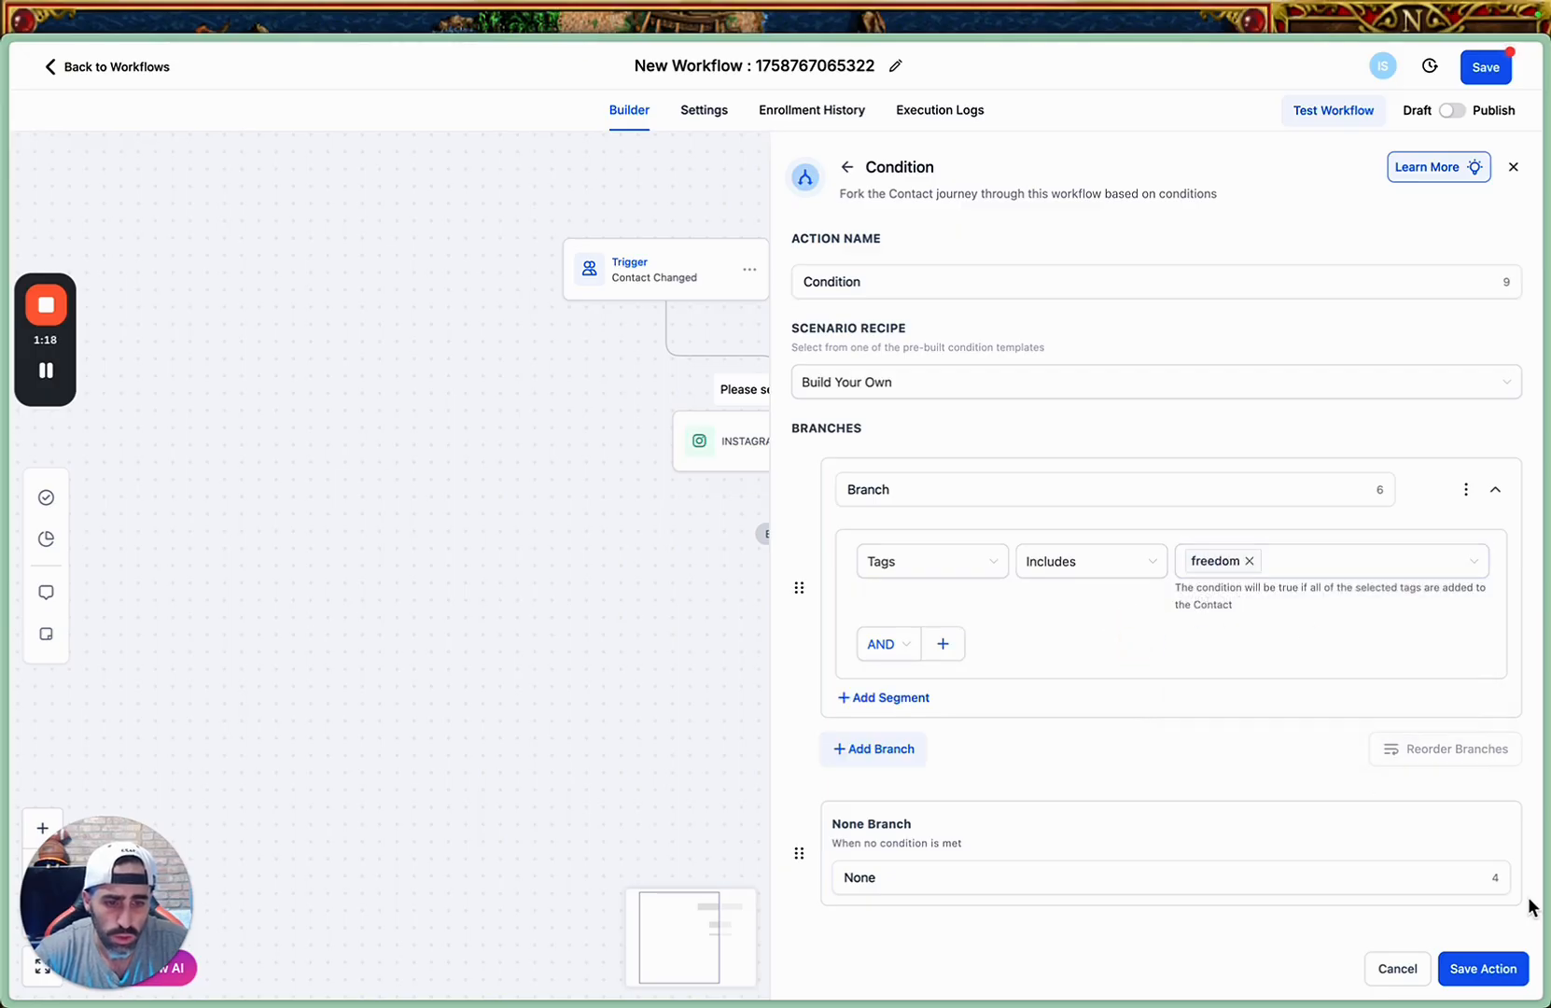
Save the Condition action with its "freedom" tag branch.
click(1490, 970)
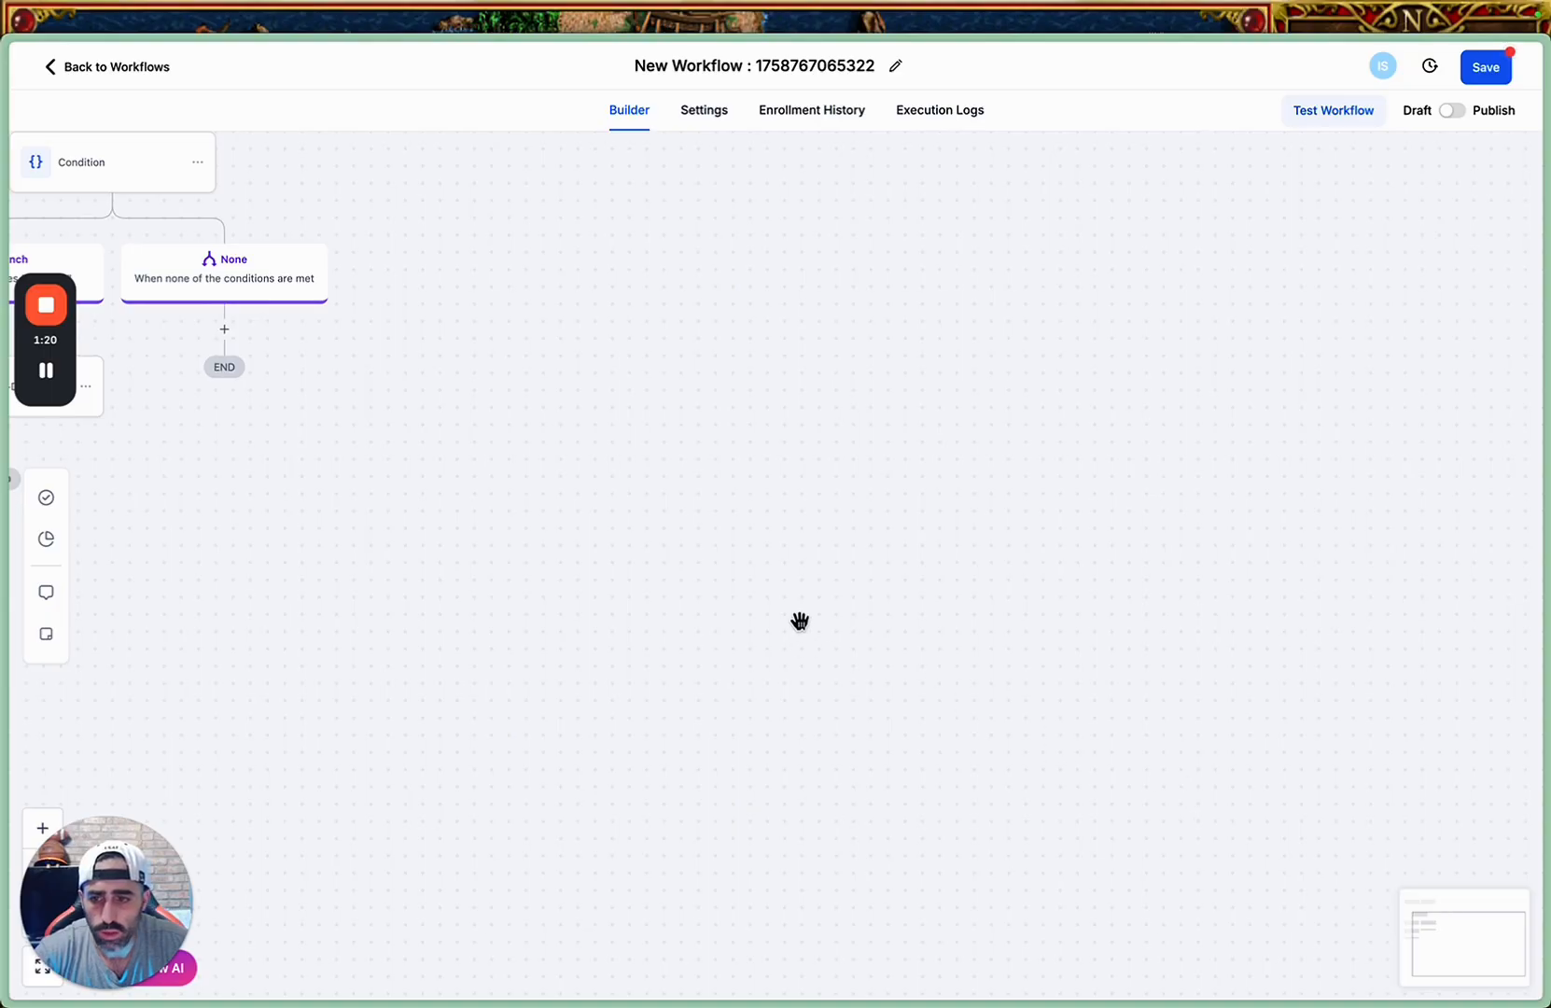
drag(800, 623, 1229, 703)
drag(797, 688, 956, 750)
drag(837, 621, 936, 663)
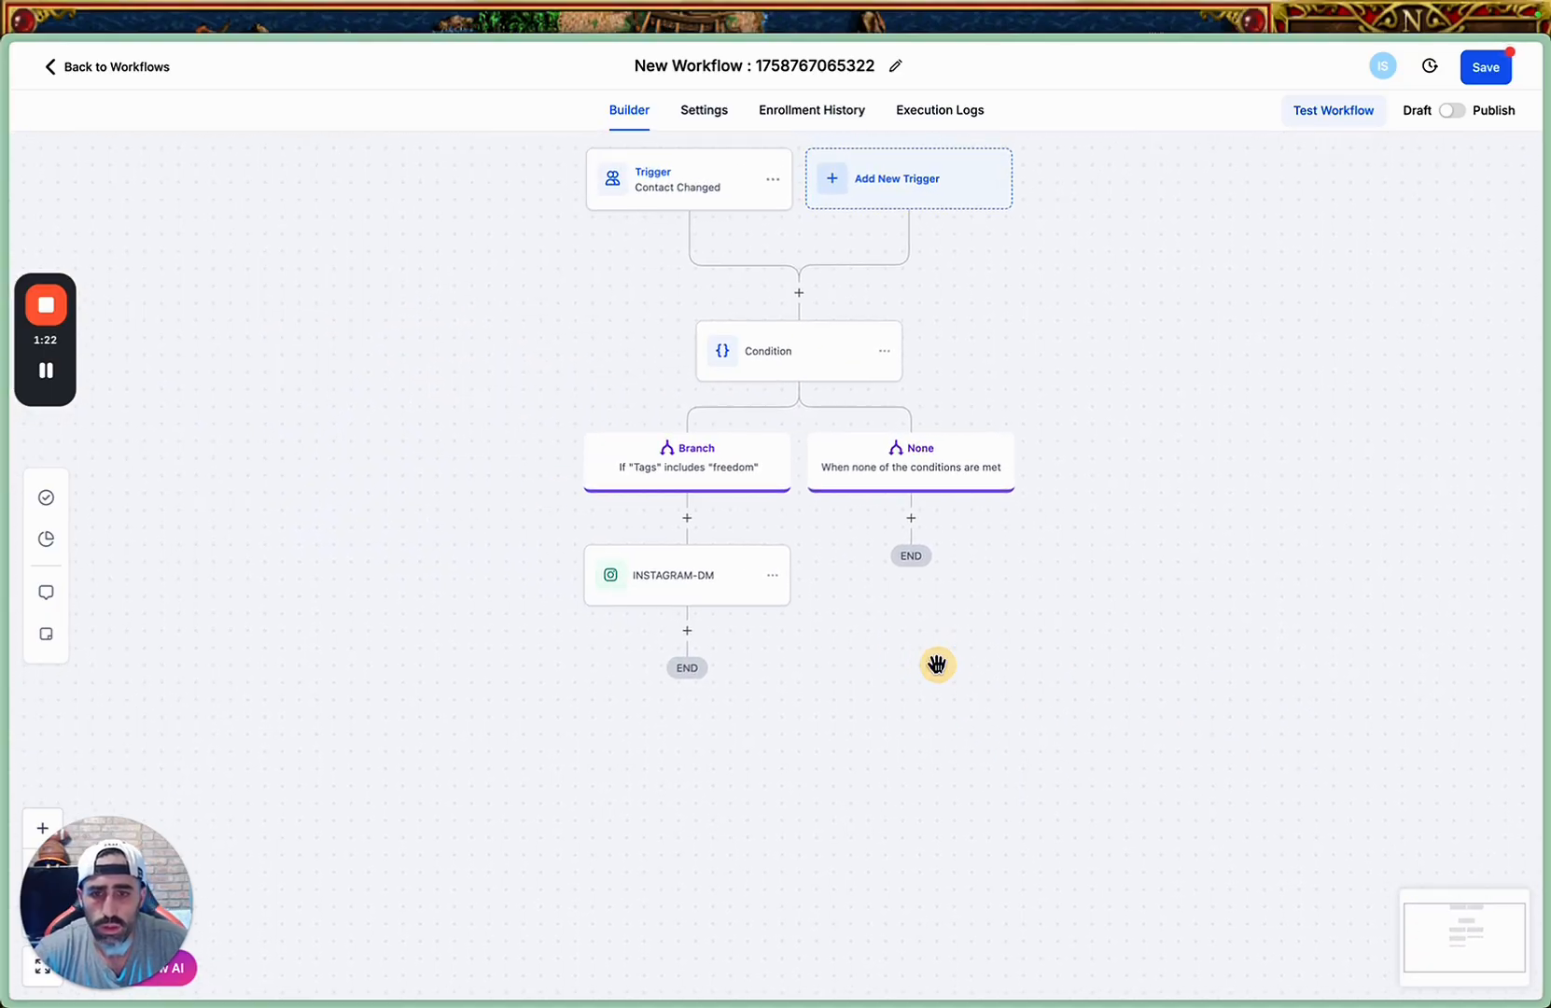
Rename the workflow as "Chat GPT Message" and save it.
click(893, 70)
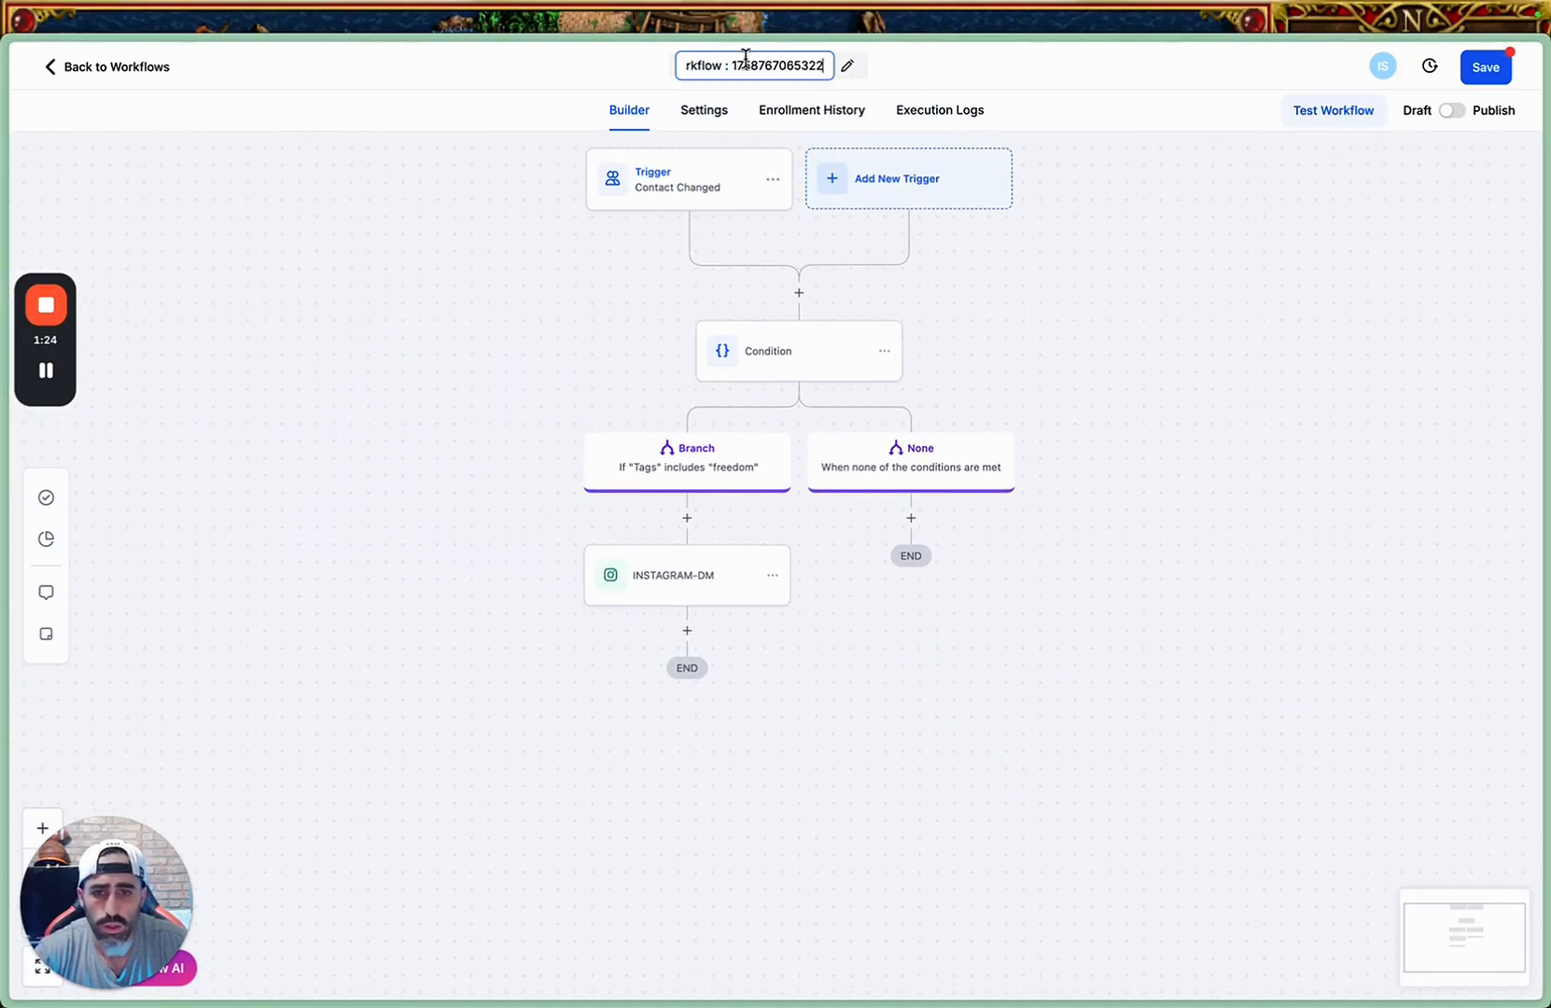
triple_click(738, 60)
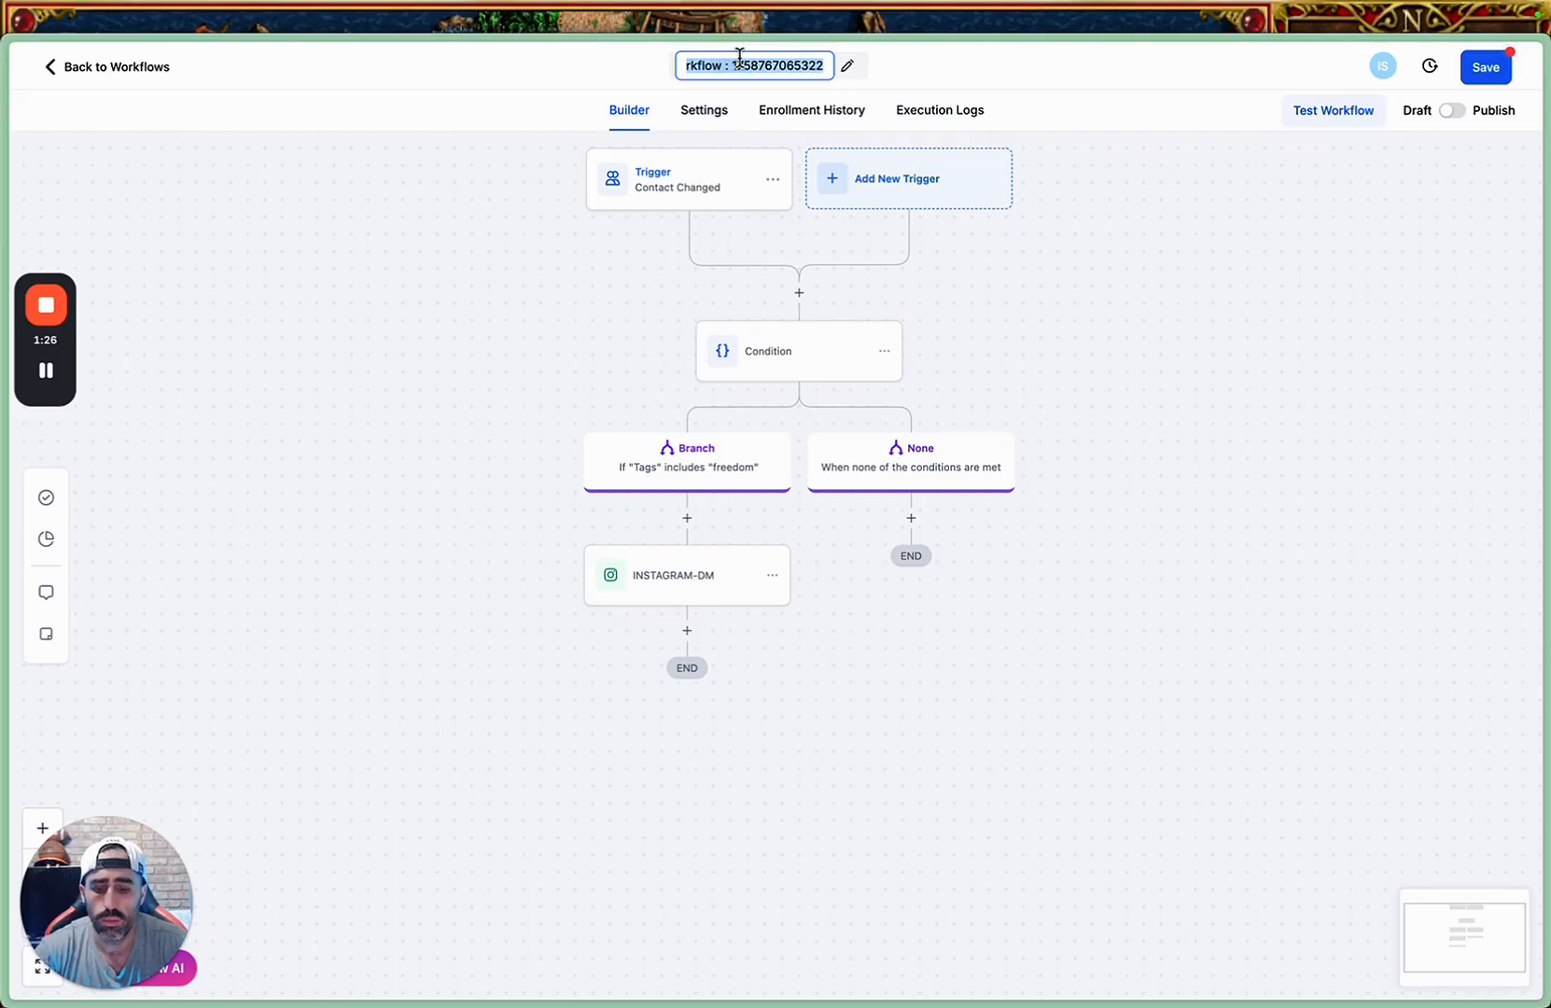
text(Chat GPT Message)
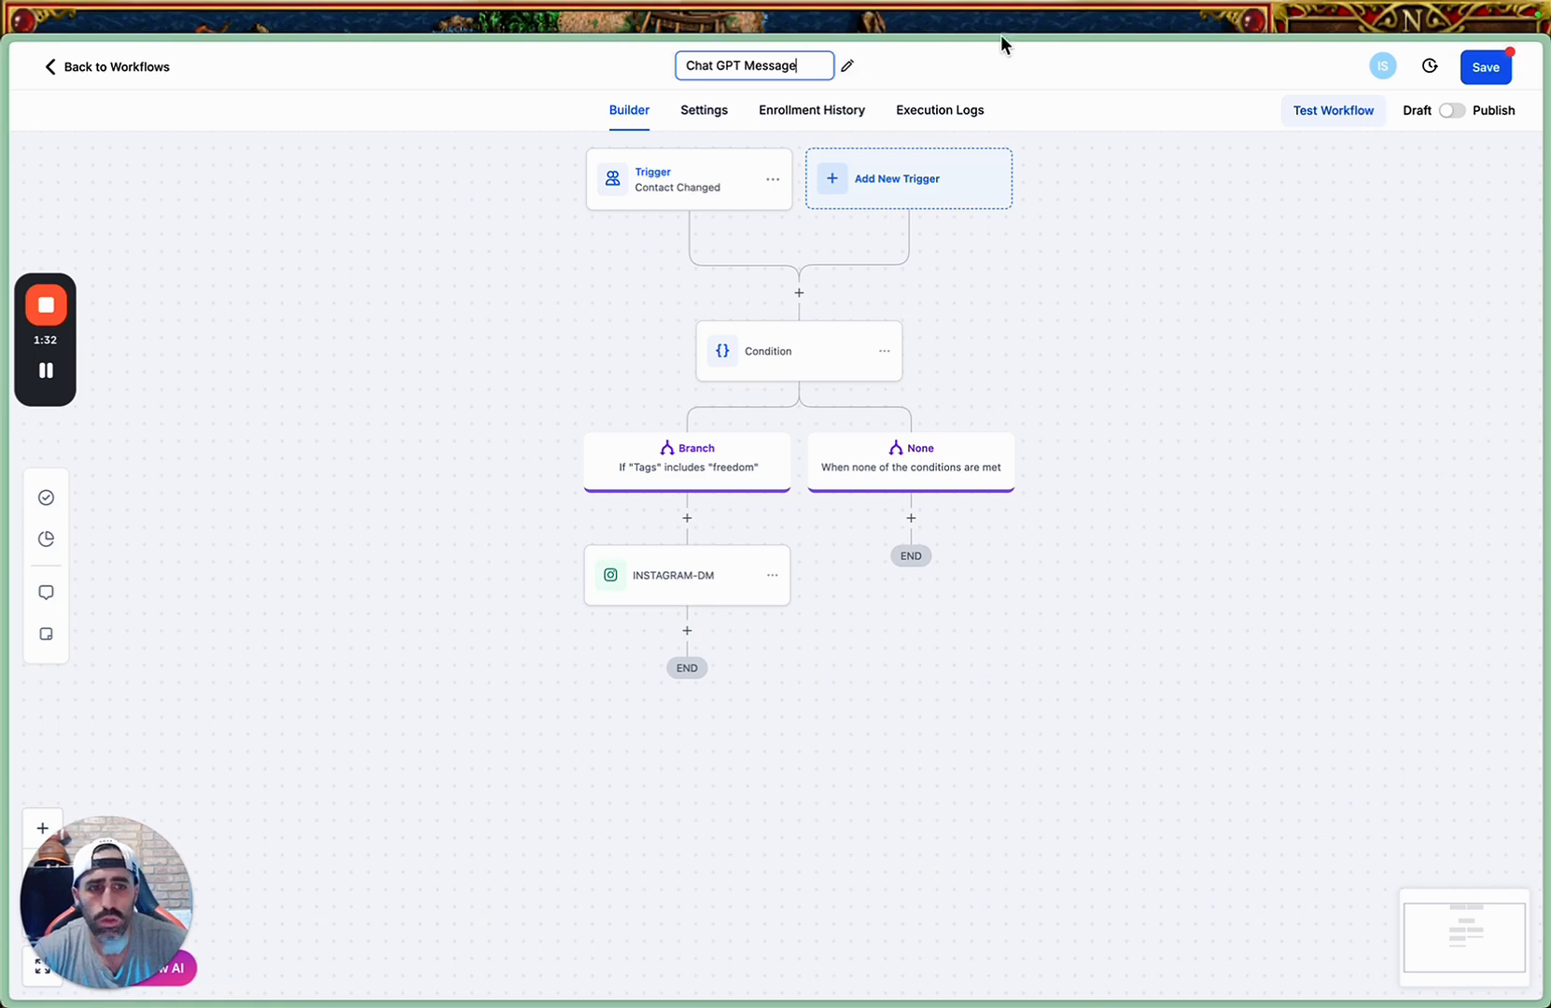
click(1473, 75)
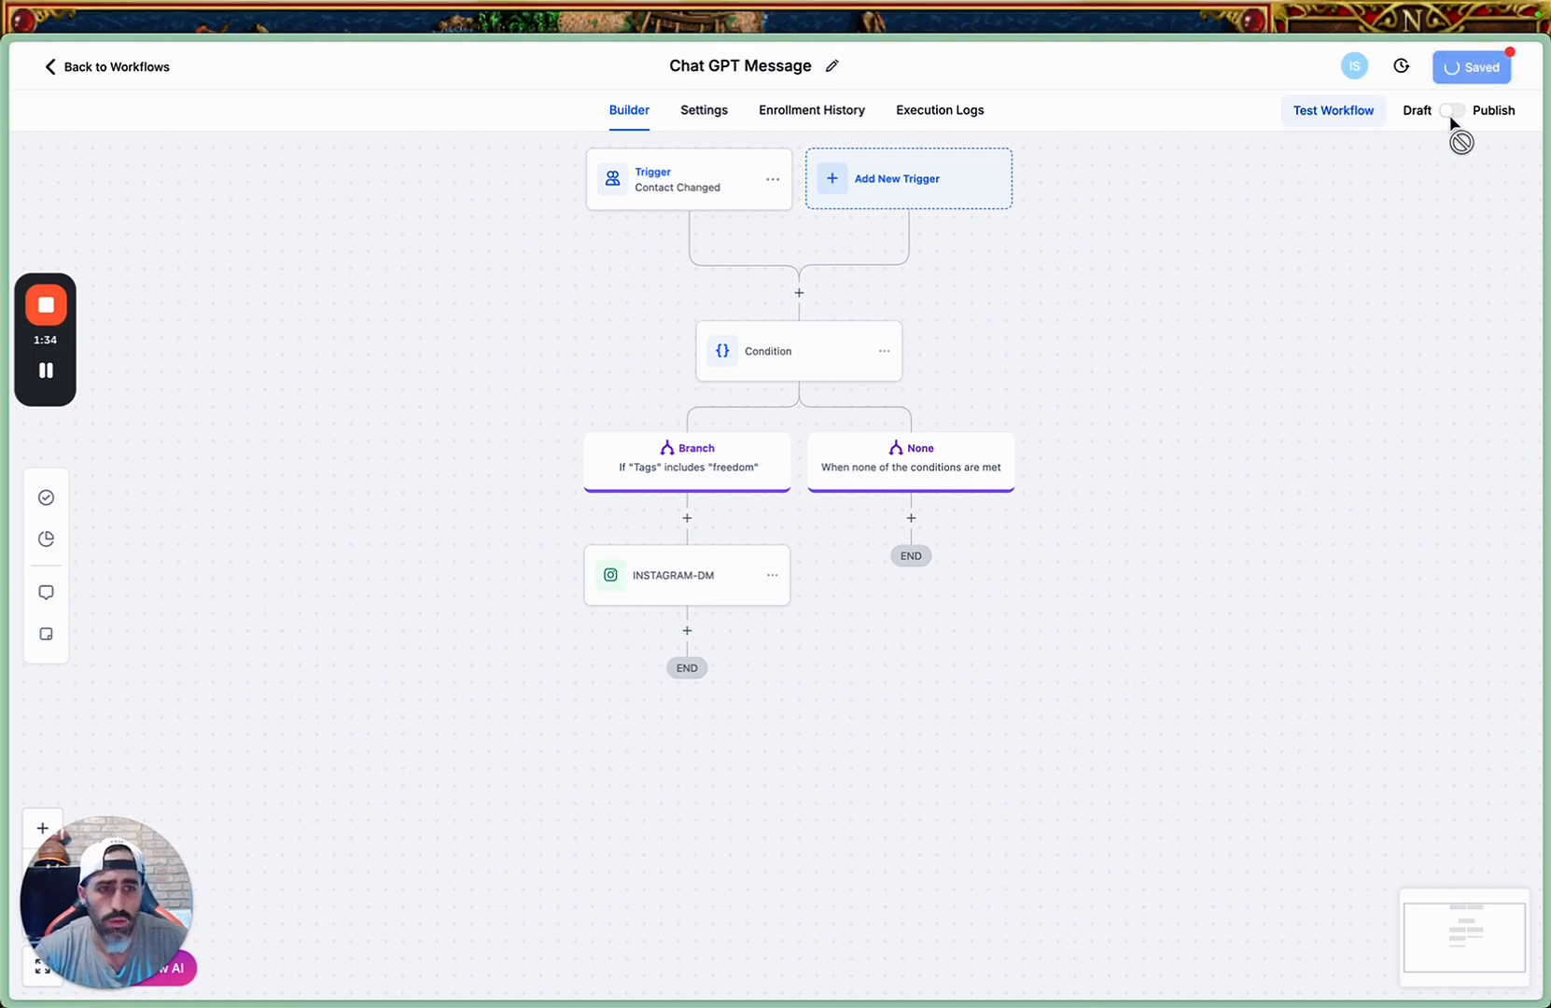
Switch the workflow from draft to published and save it.
click(1511, 78)
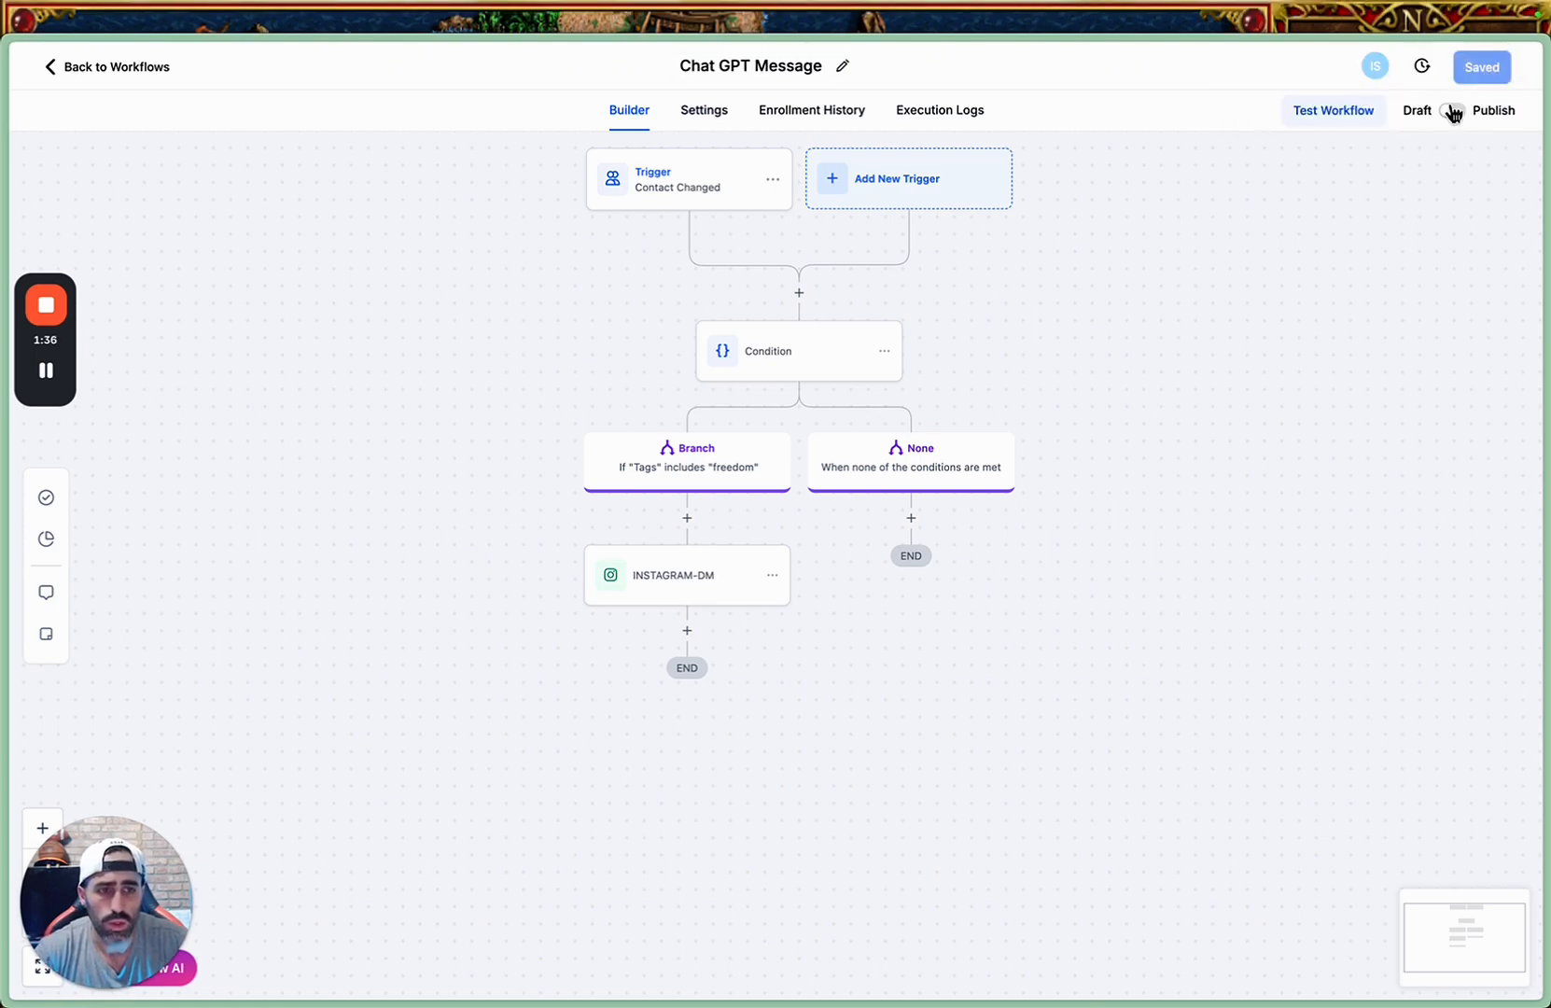
click(1451, 111)
click(1474, 80)
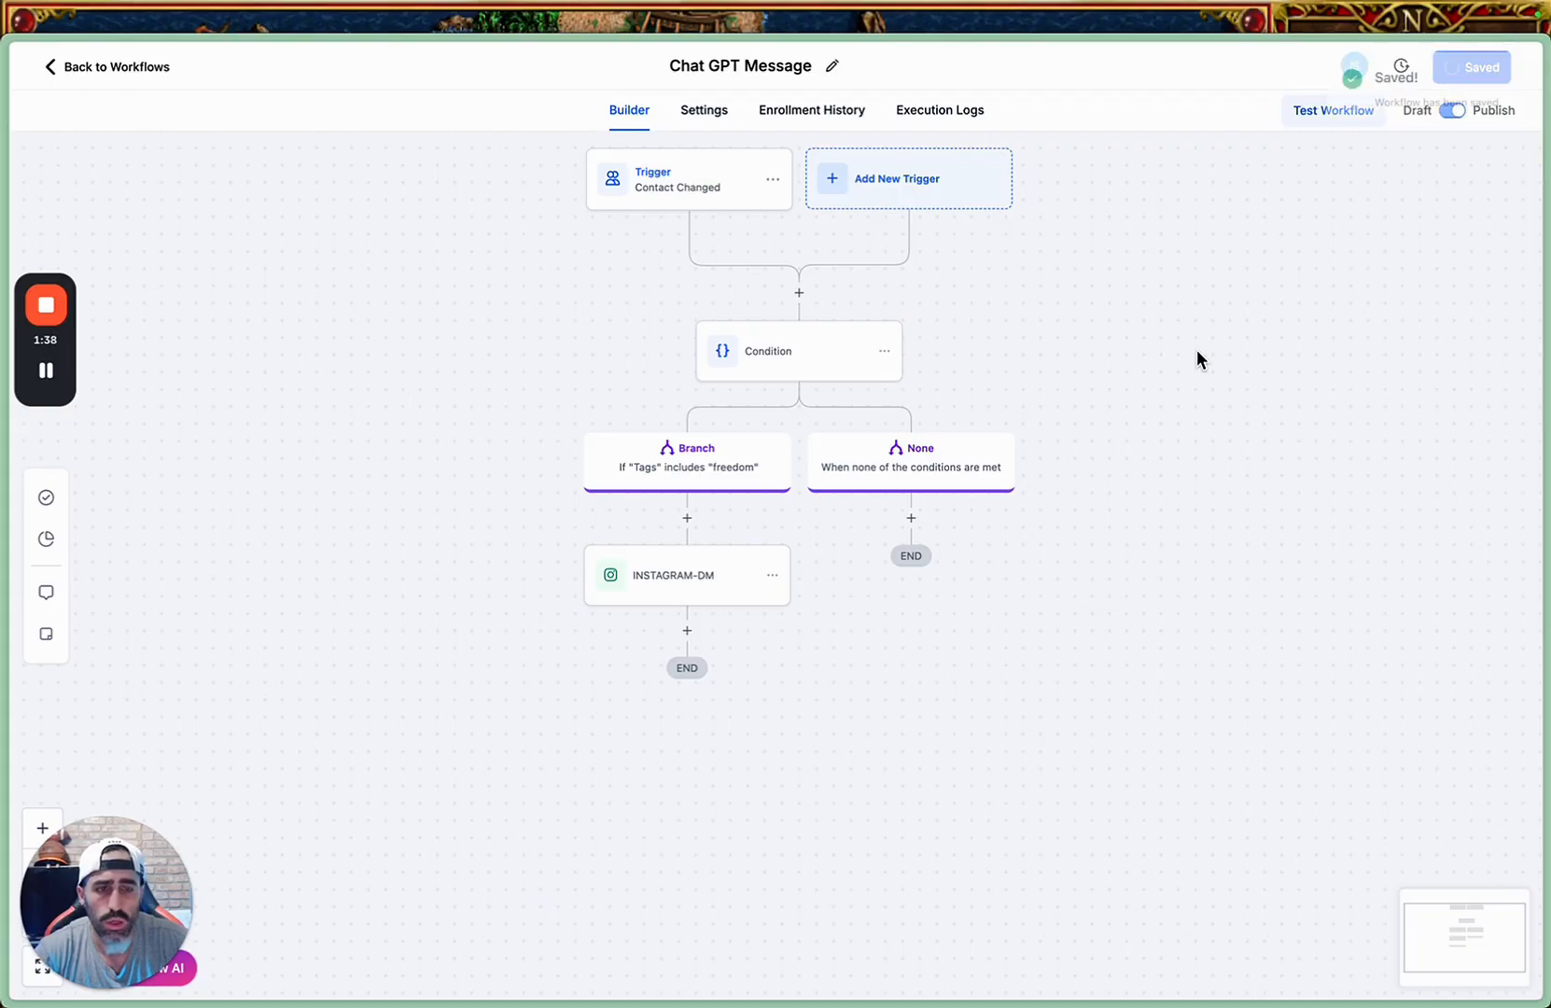
click(1507, 81)
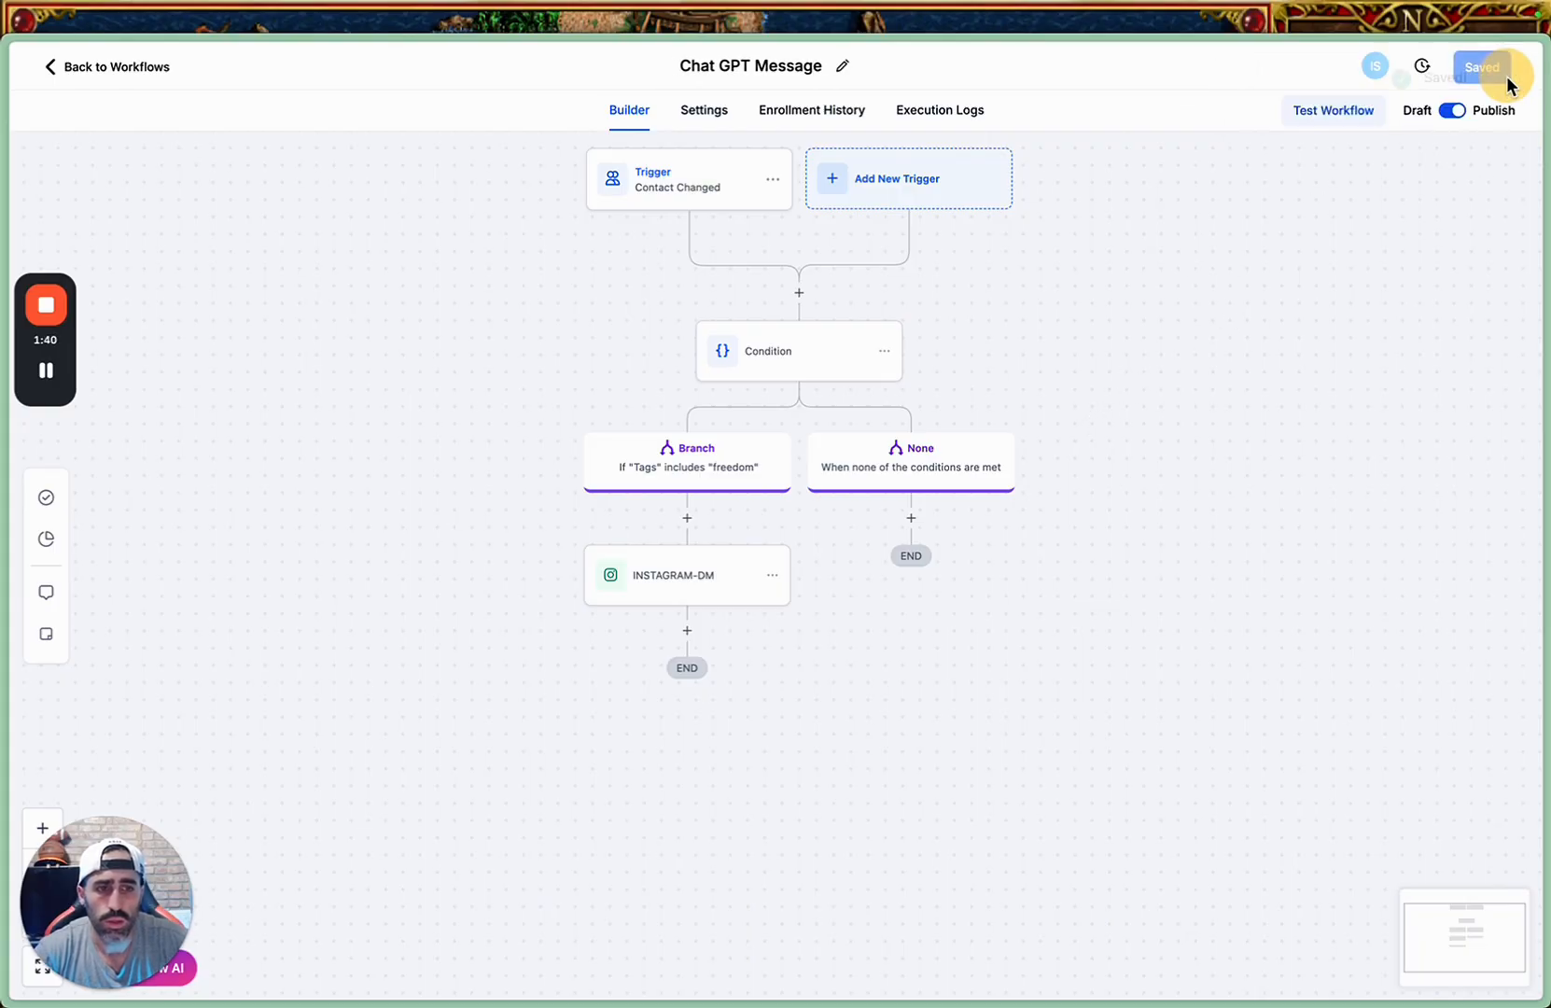
Switch to the Instagram chat in Chrome and send the keyword message "Freedom" to test the automation.
key(ctrl+Up)
click(492, 551)
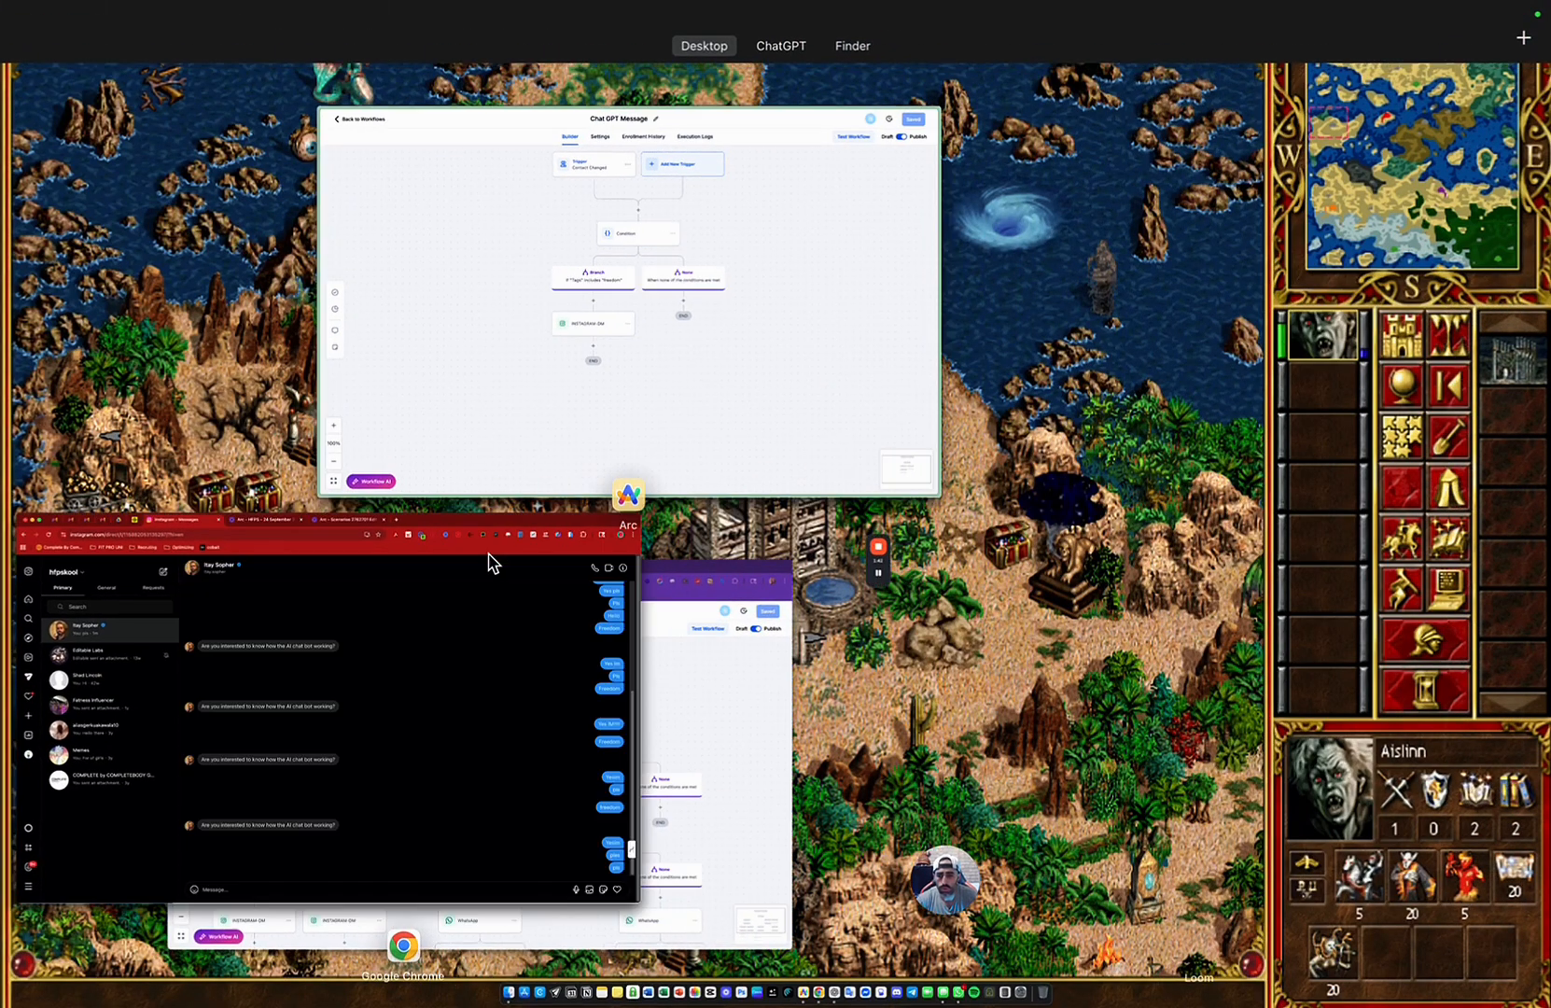
click(606, 964)
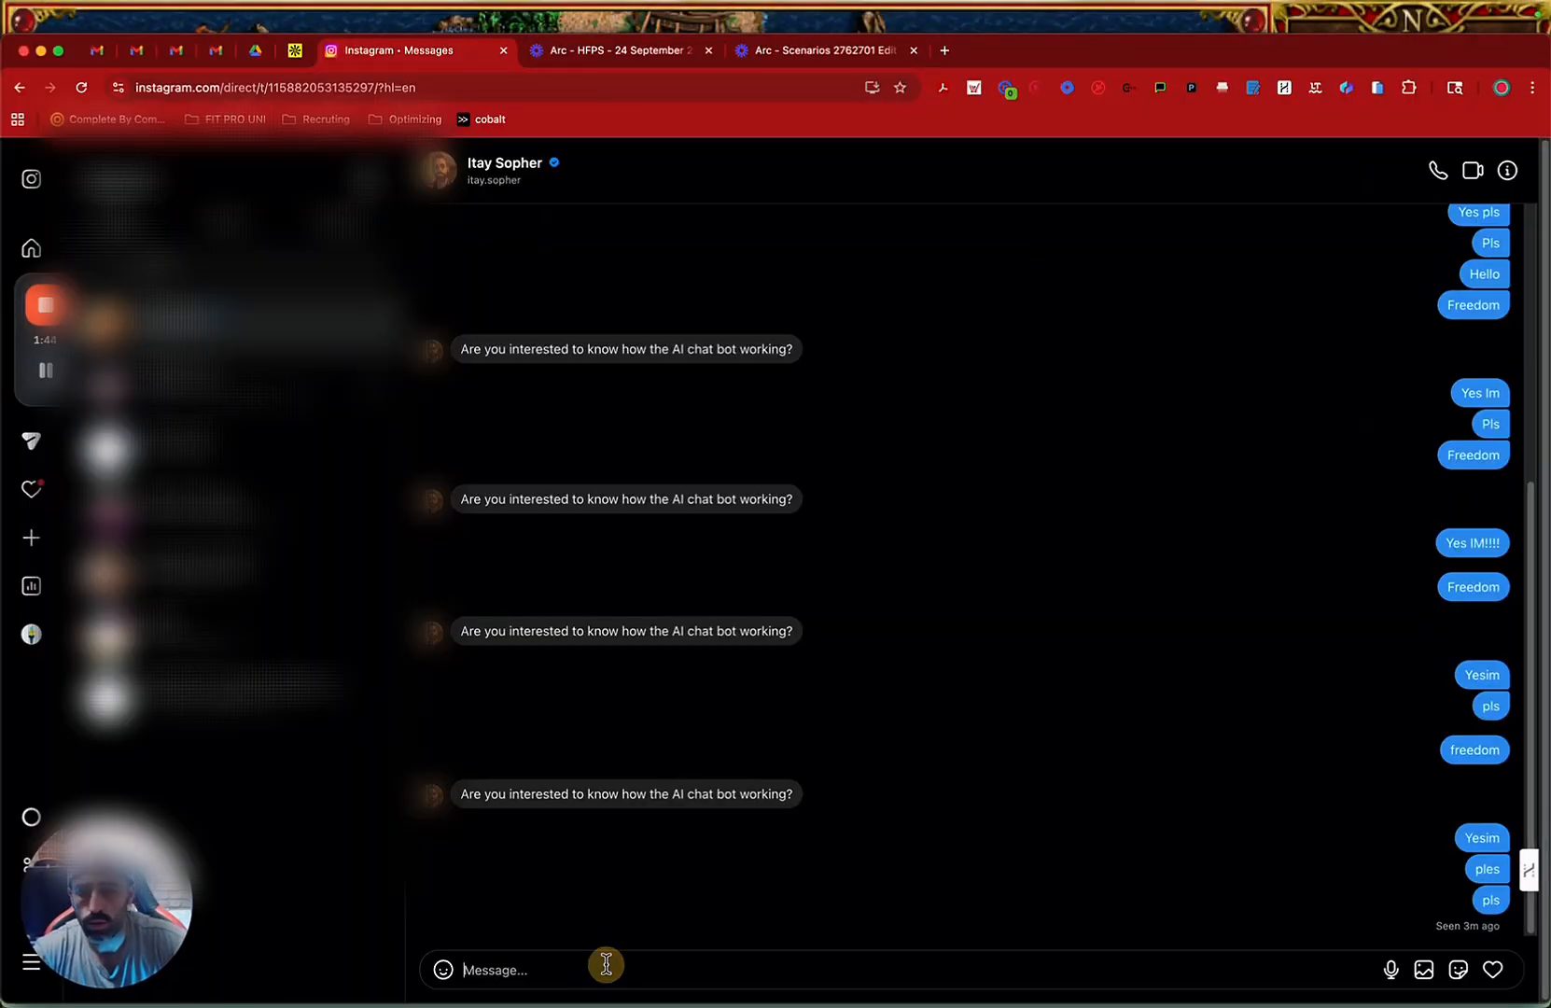
text(Freedom)
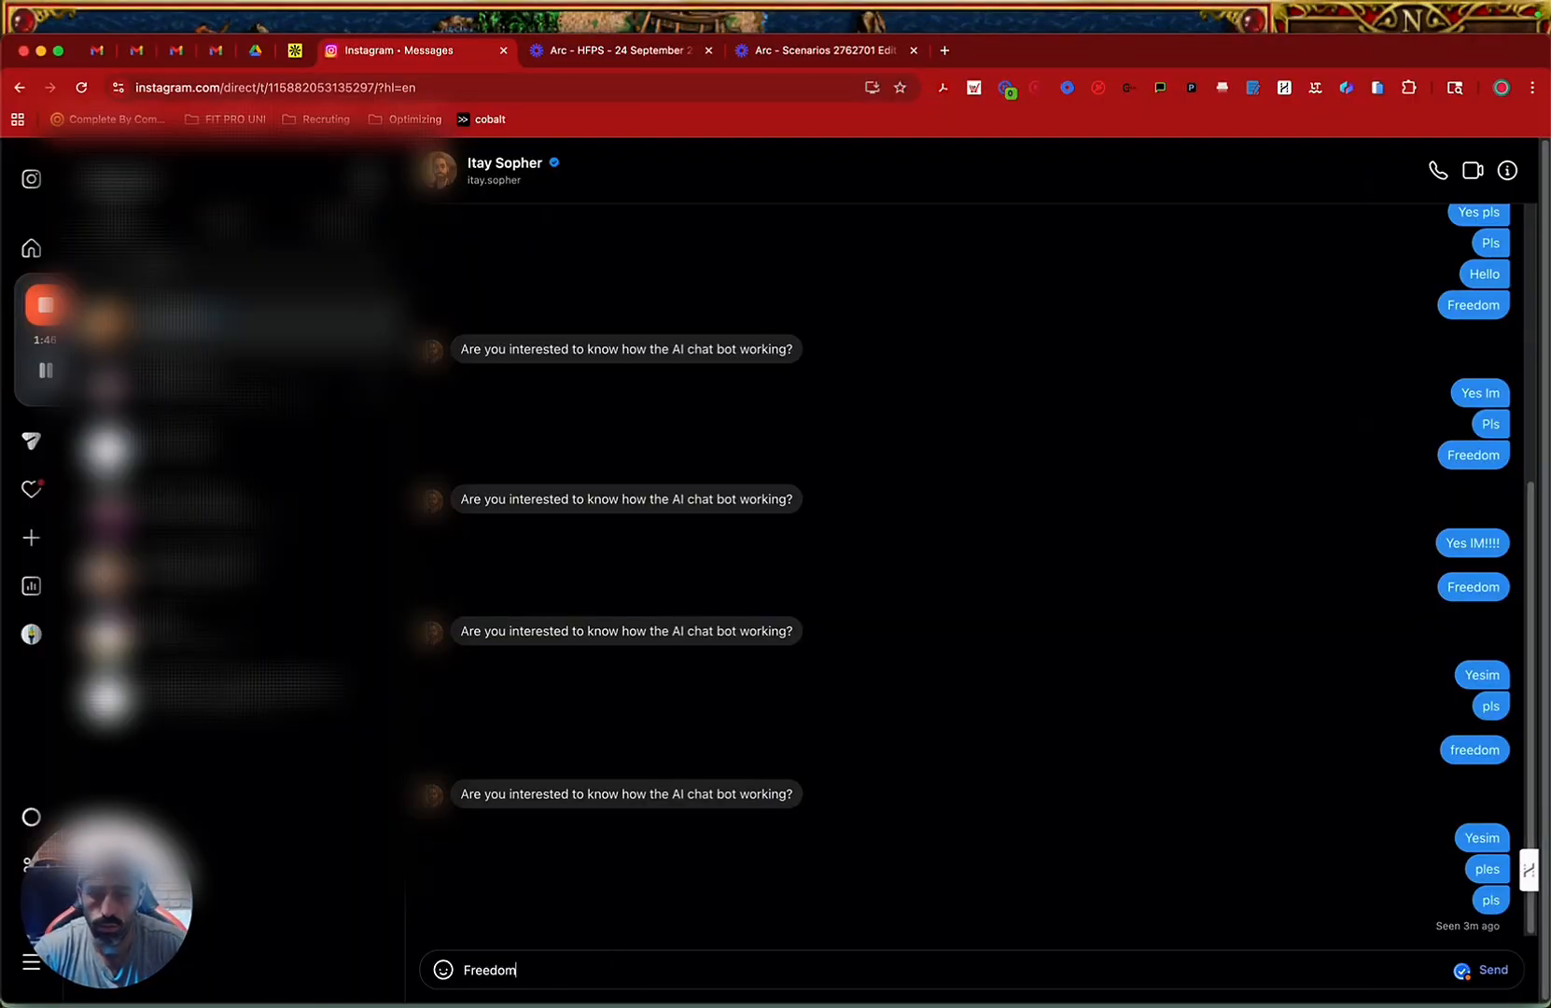
key(Return)
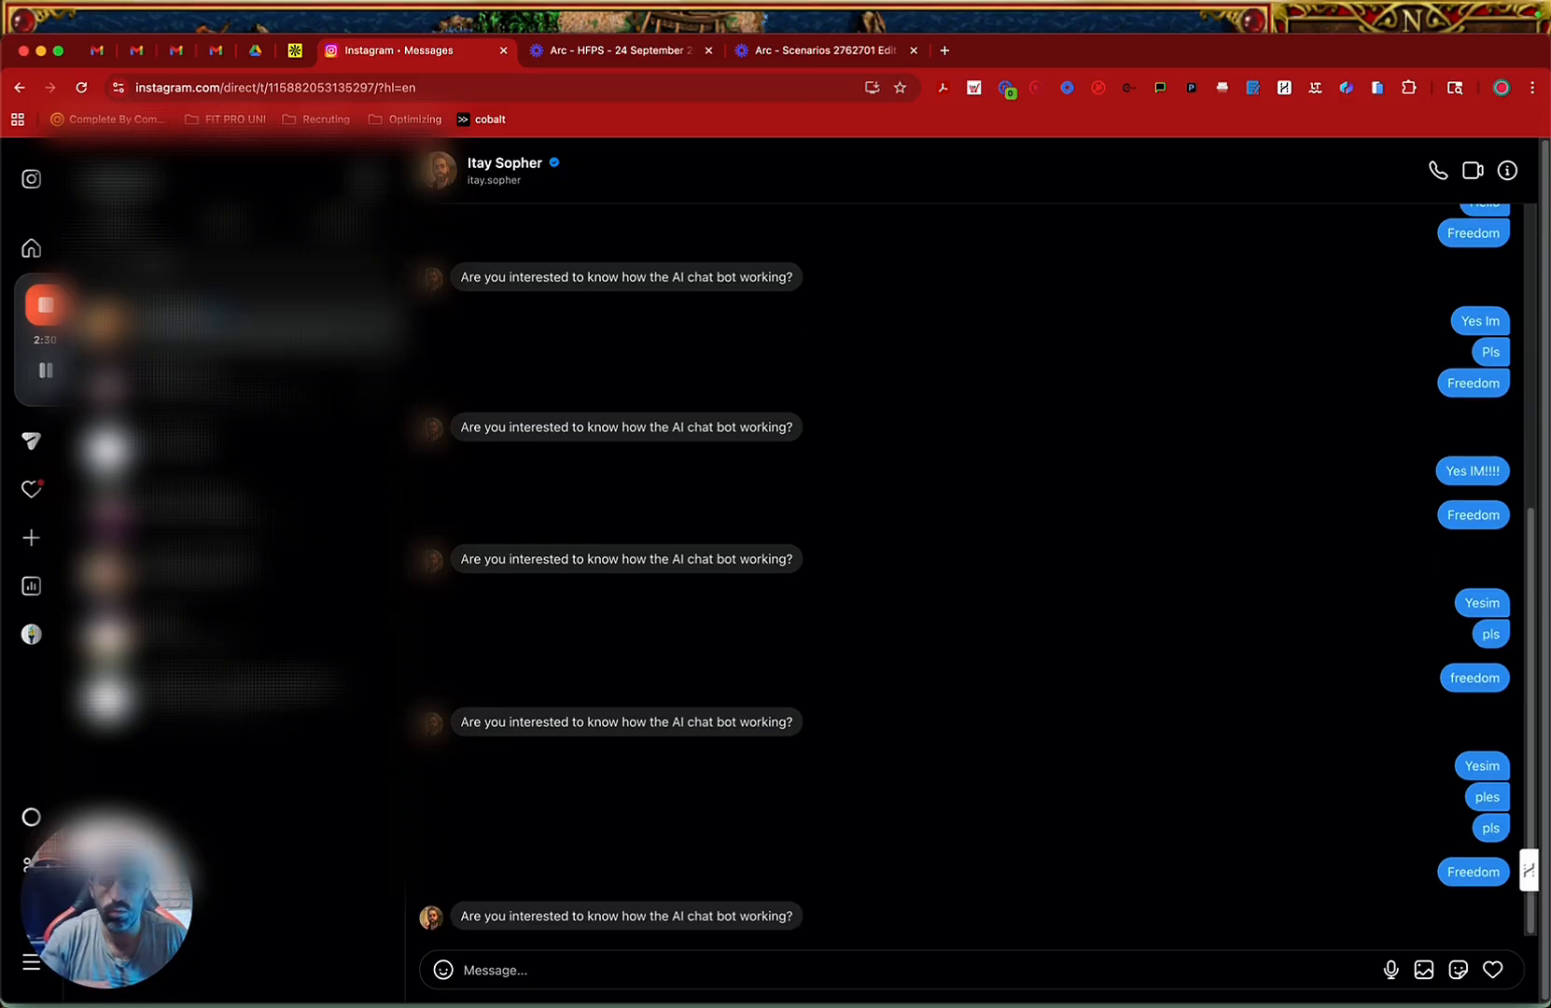
Answer the chatbot's question with three separate messages: "Yes Im", "pls" and "send me".
text(Yes Im)
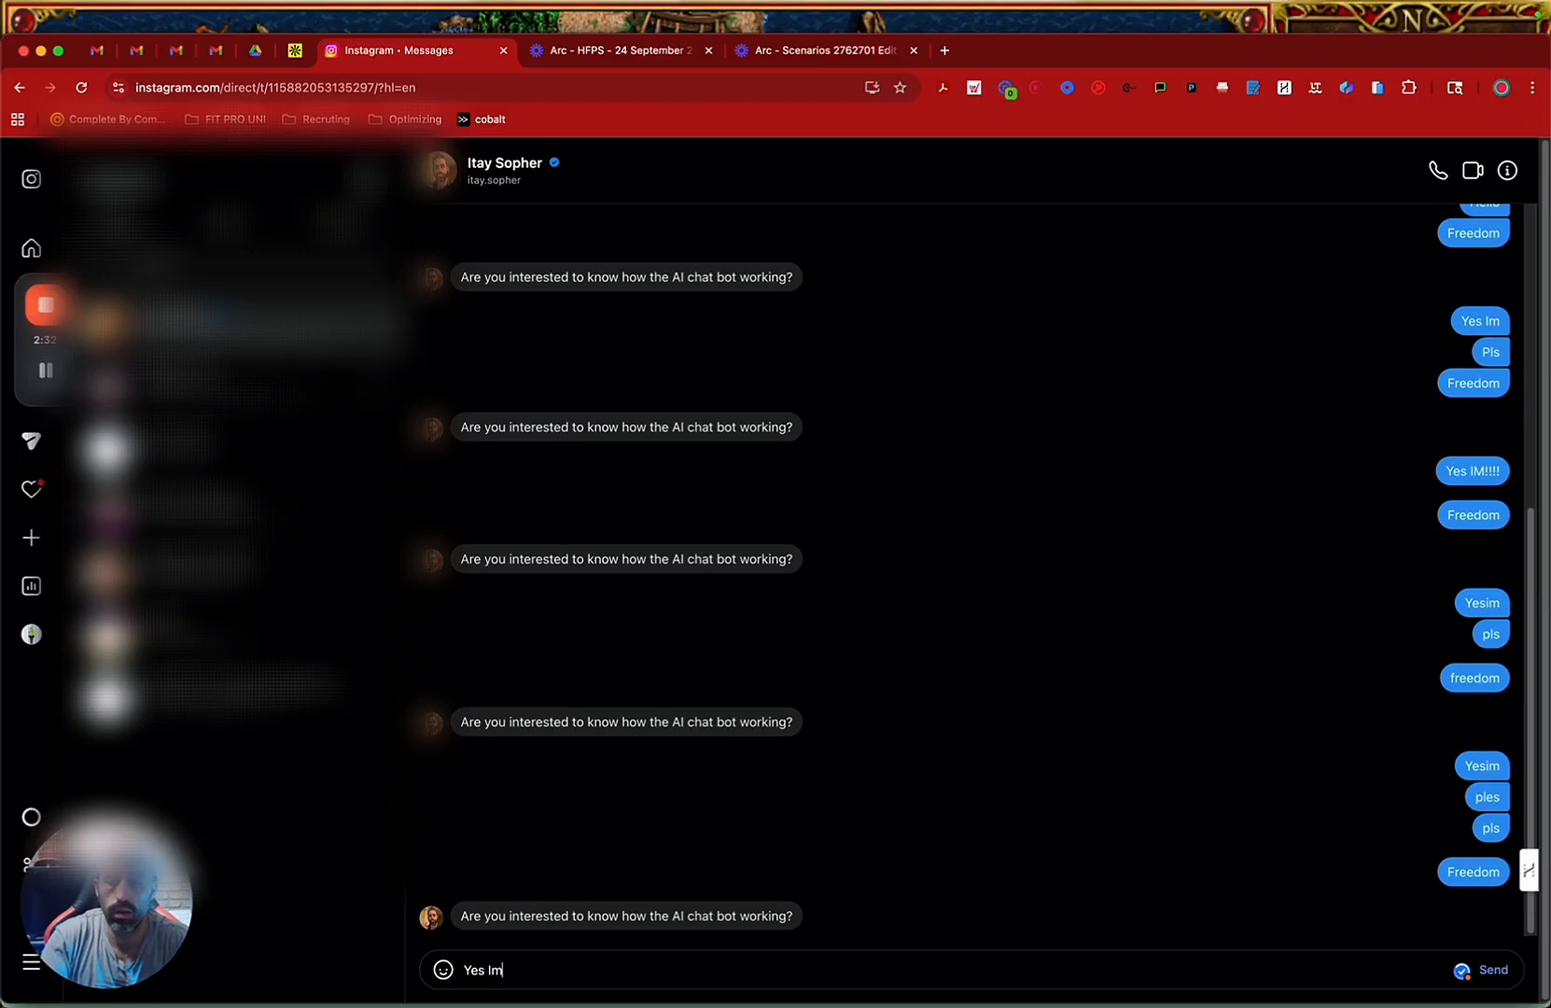
key(Return)
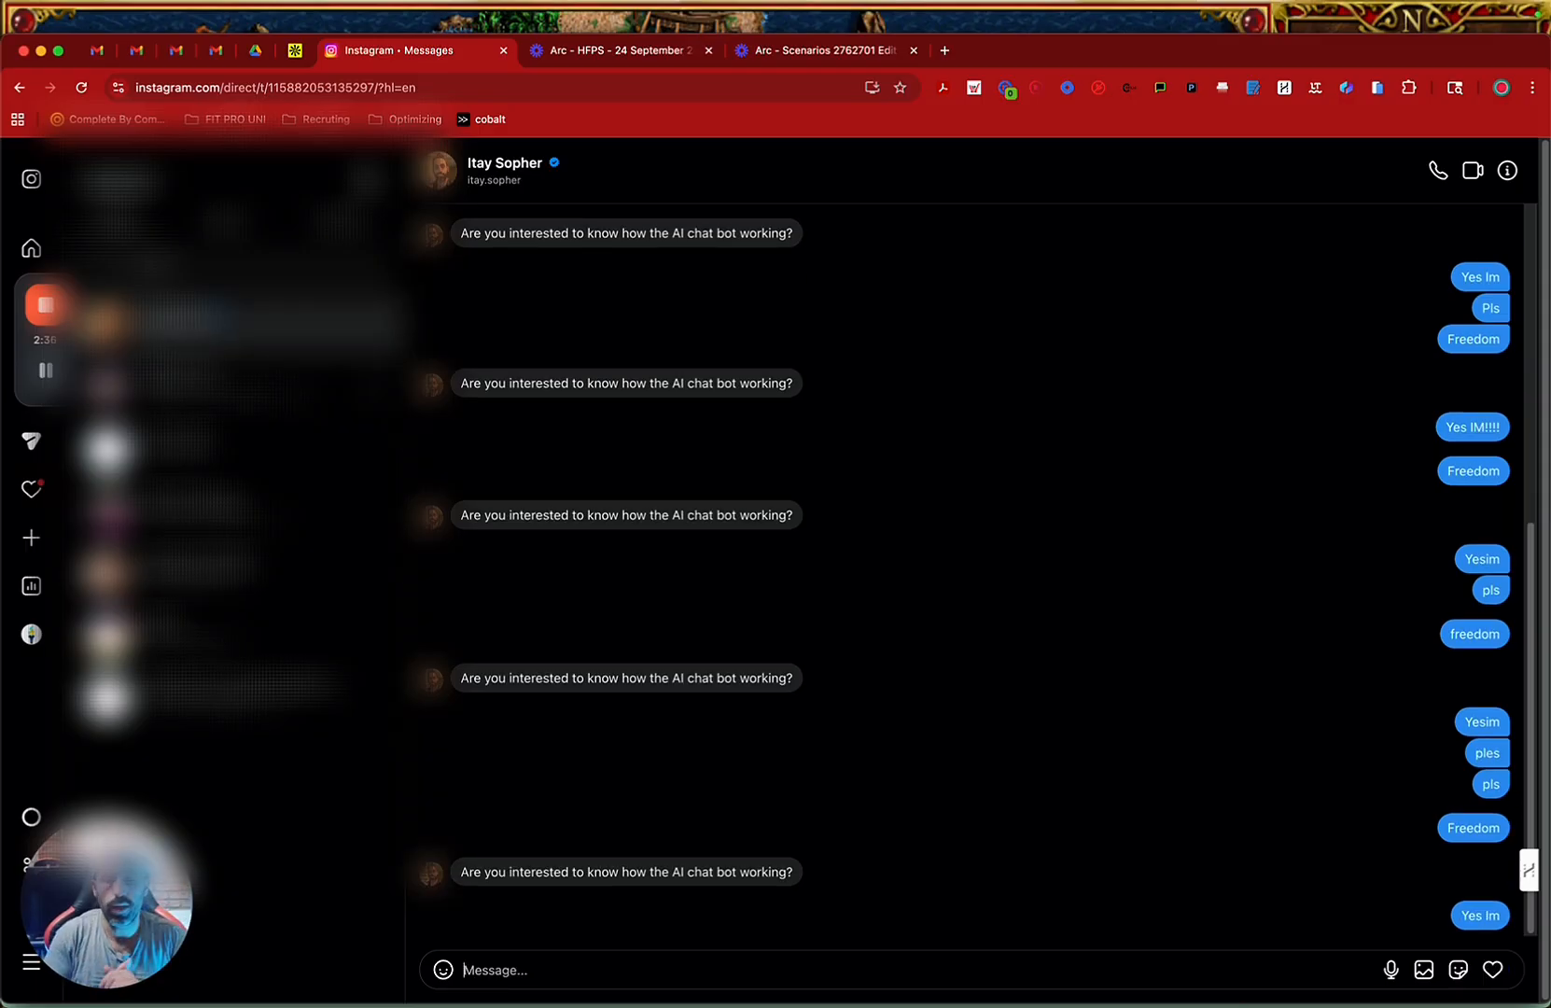
text(pls)
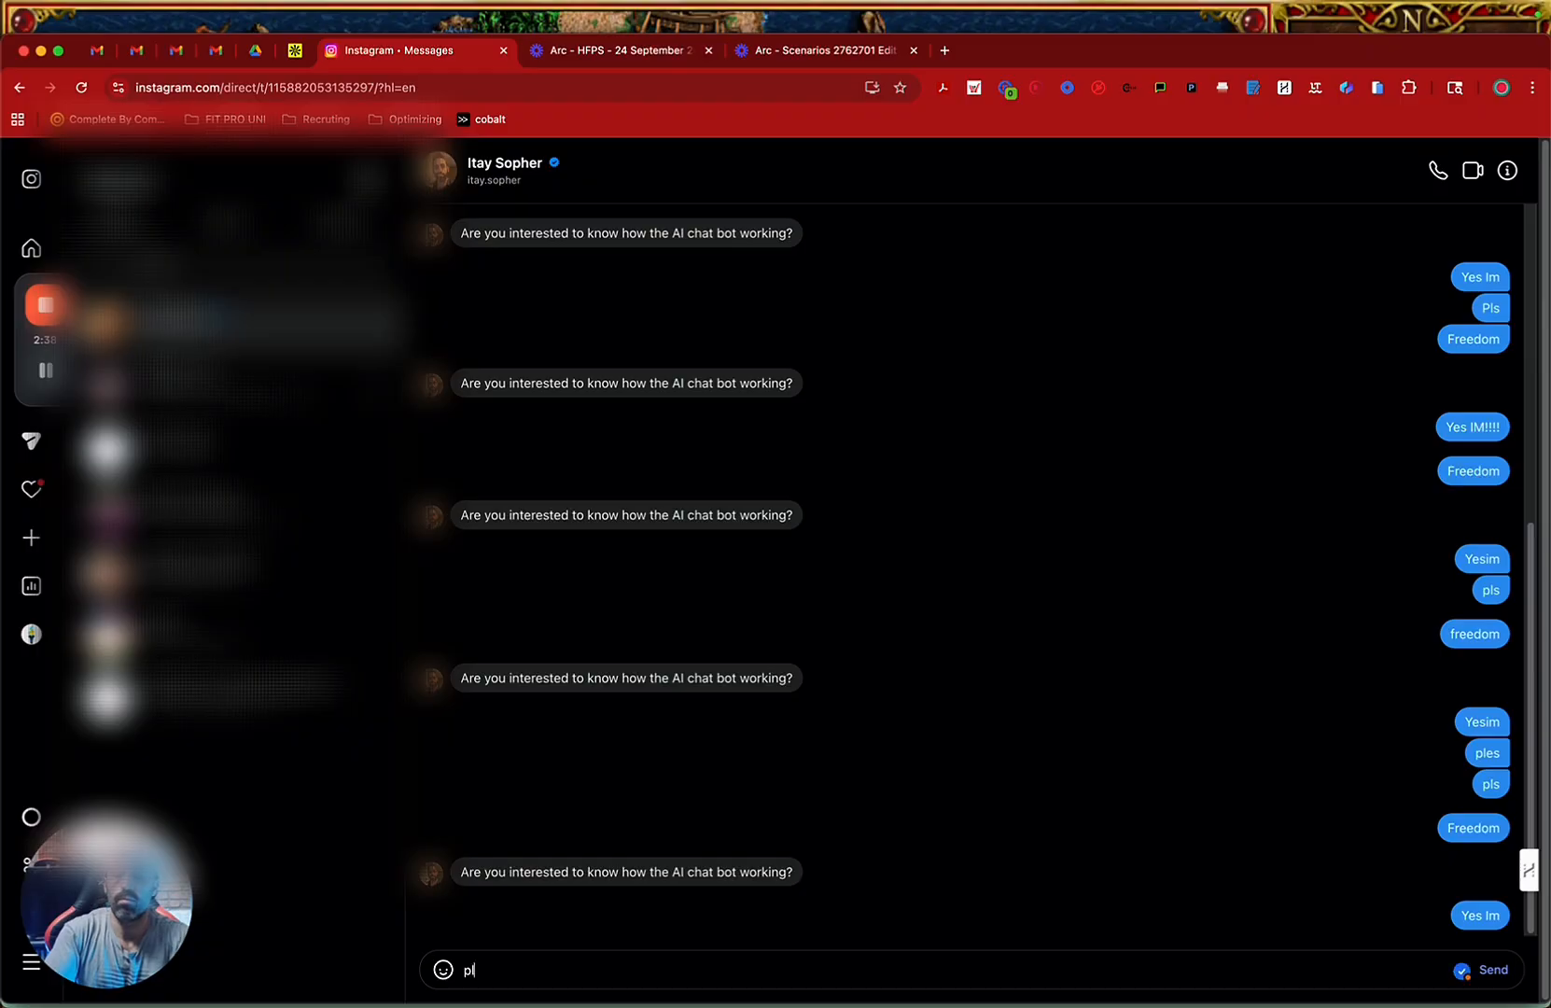
key(Return)
text(send me)
key(Return)
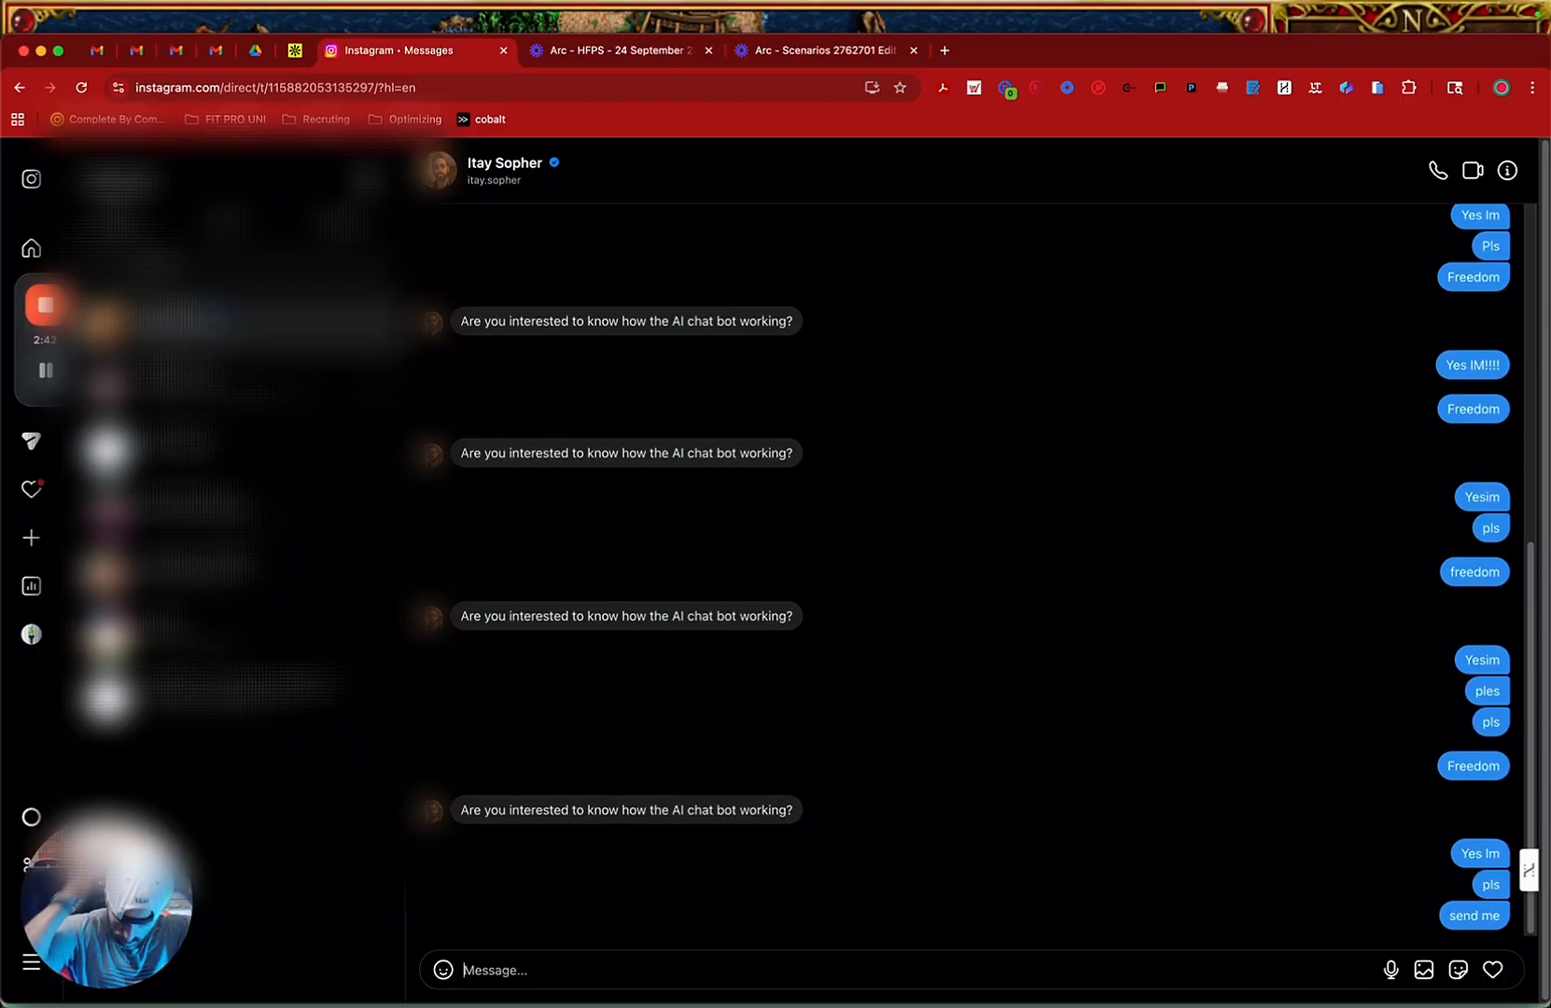
Switch back to GoHighLevel and return to the workflow list to check the enrollments in the Ai Agent - DM Mastery folder.
key(ctrl+Up)
click(496, 574)
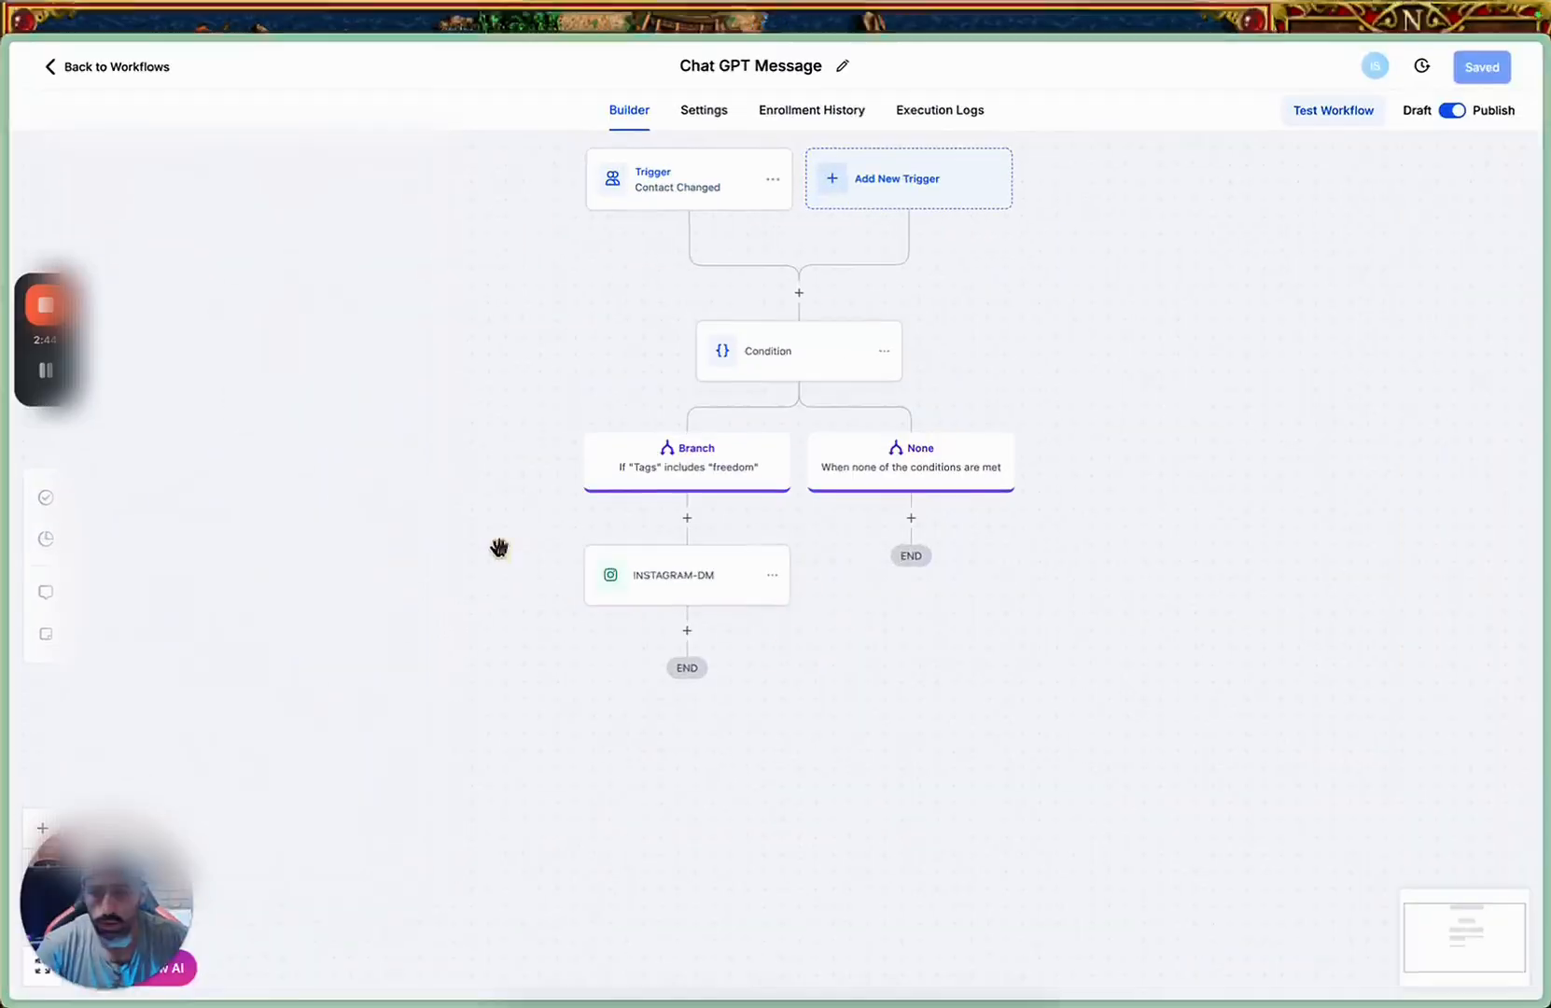
click(117, 68)
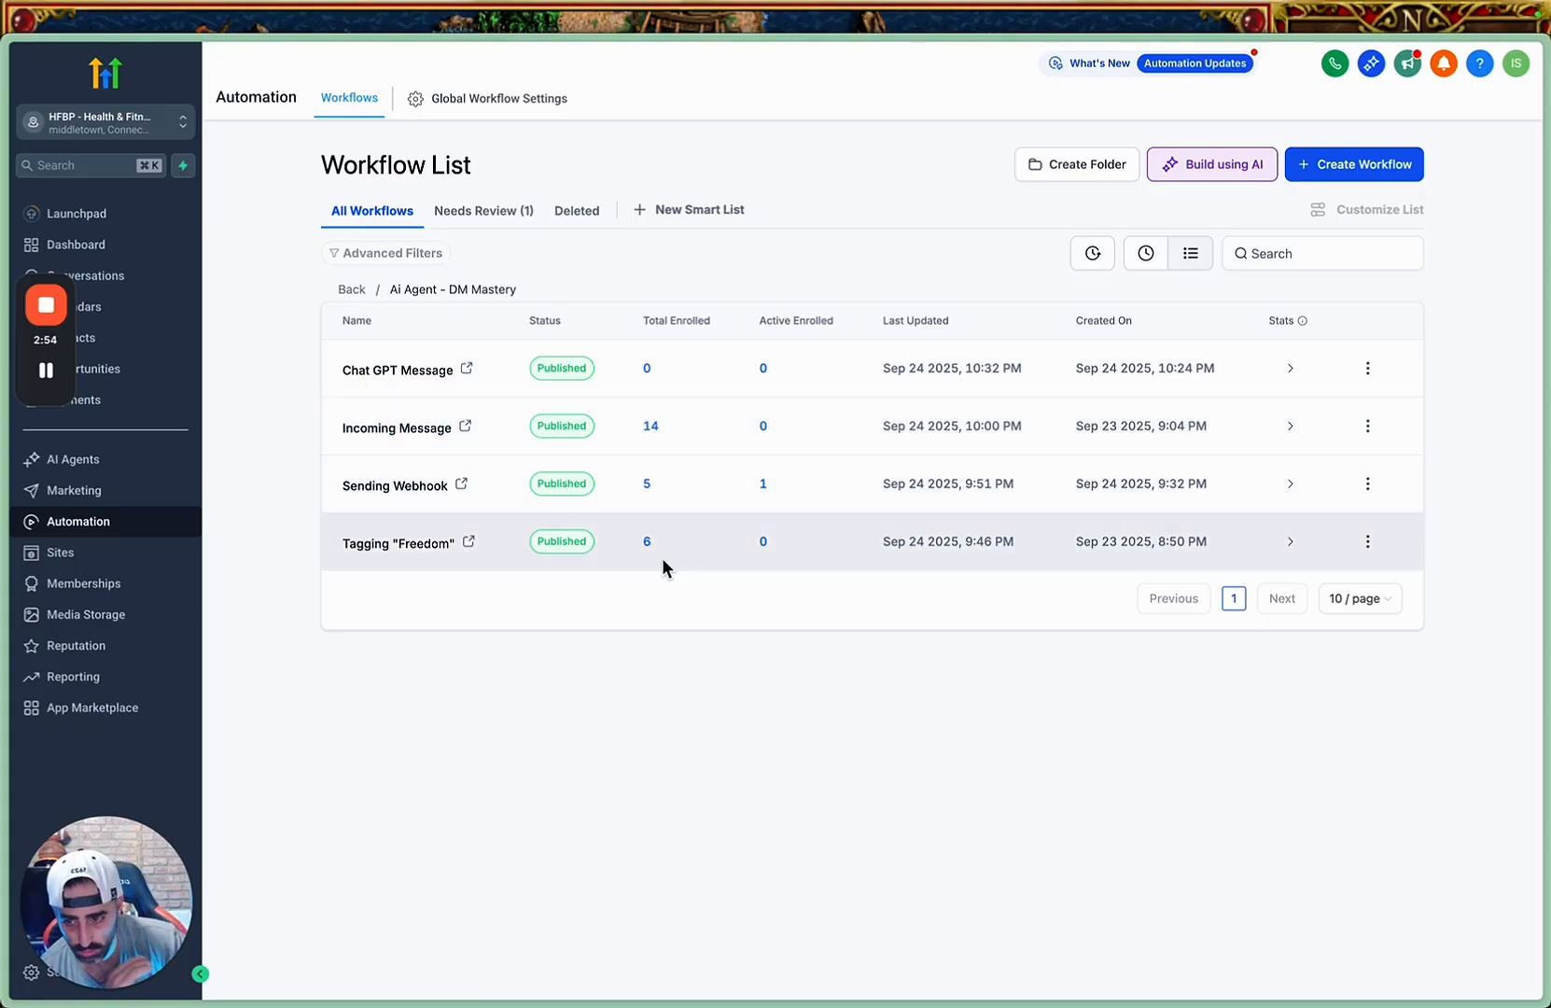
Switch to the Make scenario and inspect the GoHighLevel contact update in the September 24, 2025 10:37 PM run.
mouse_move(42, 492)
click(147, 485)
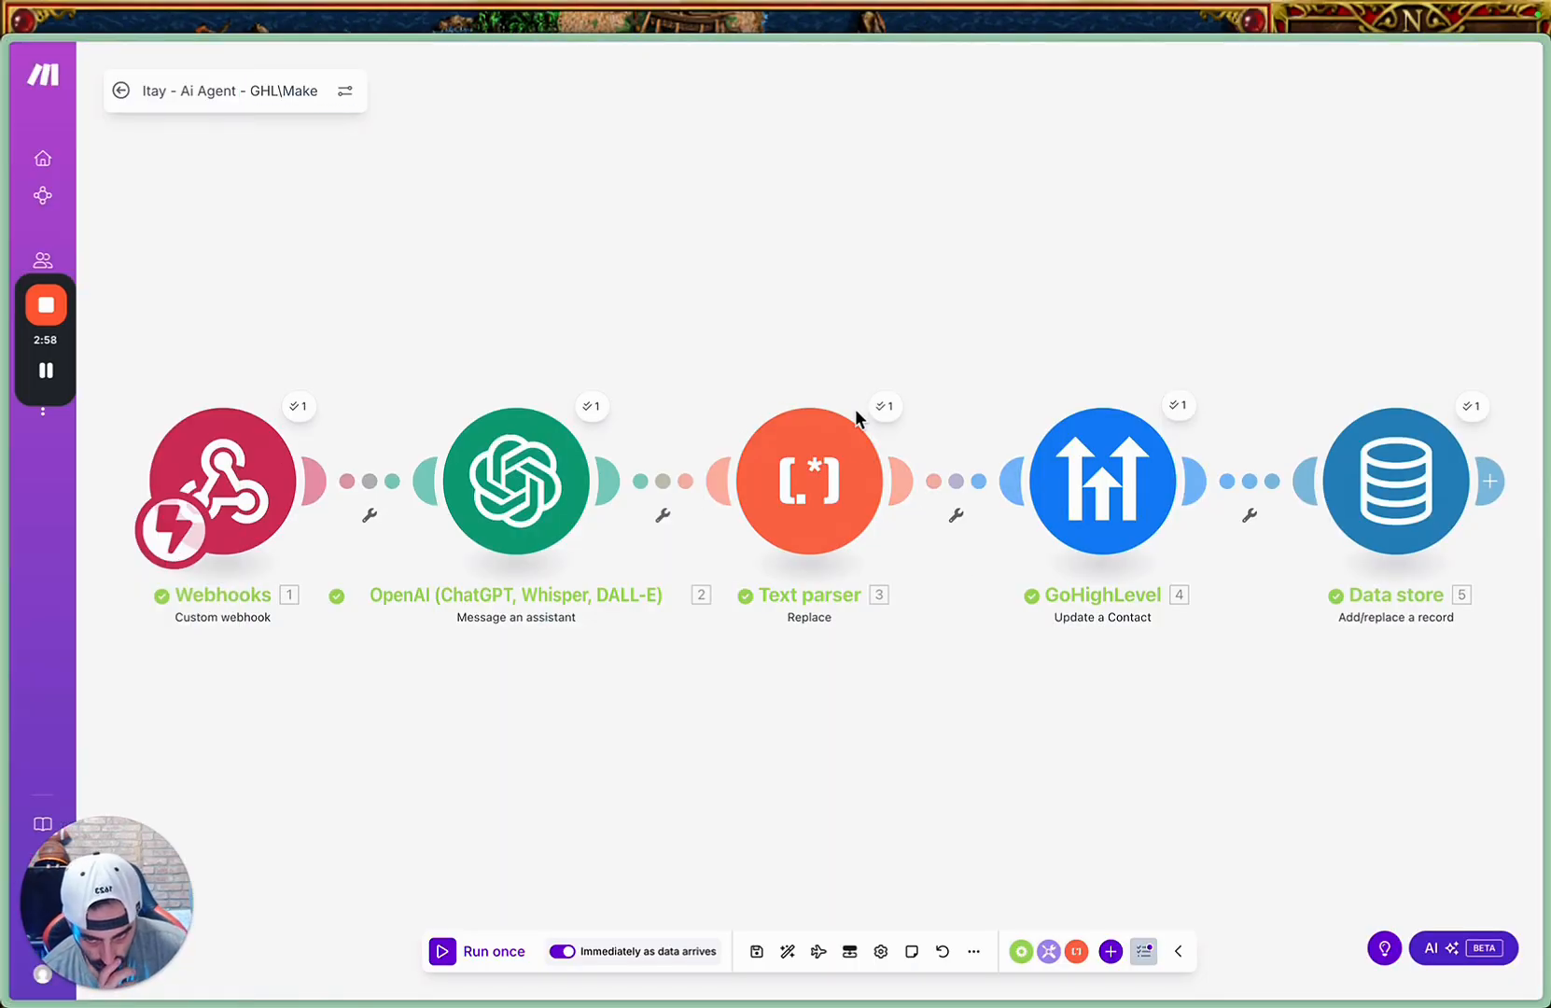
click(123, 92)
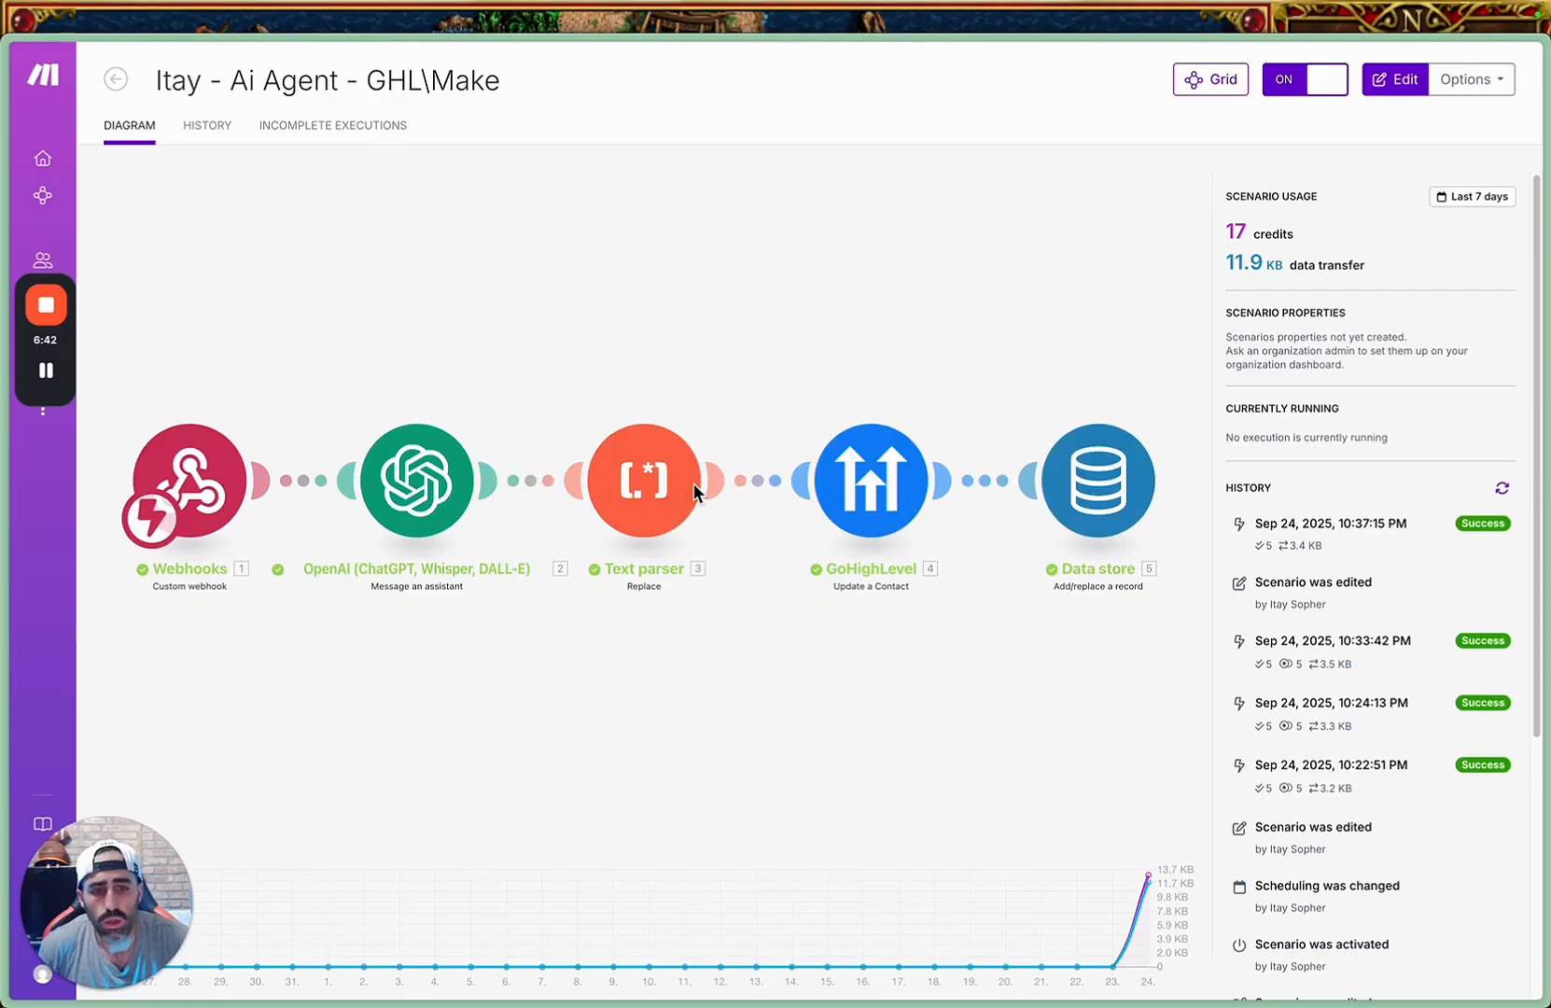
click(1349, 532)
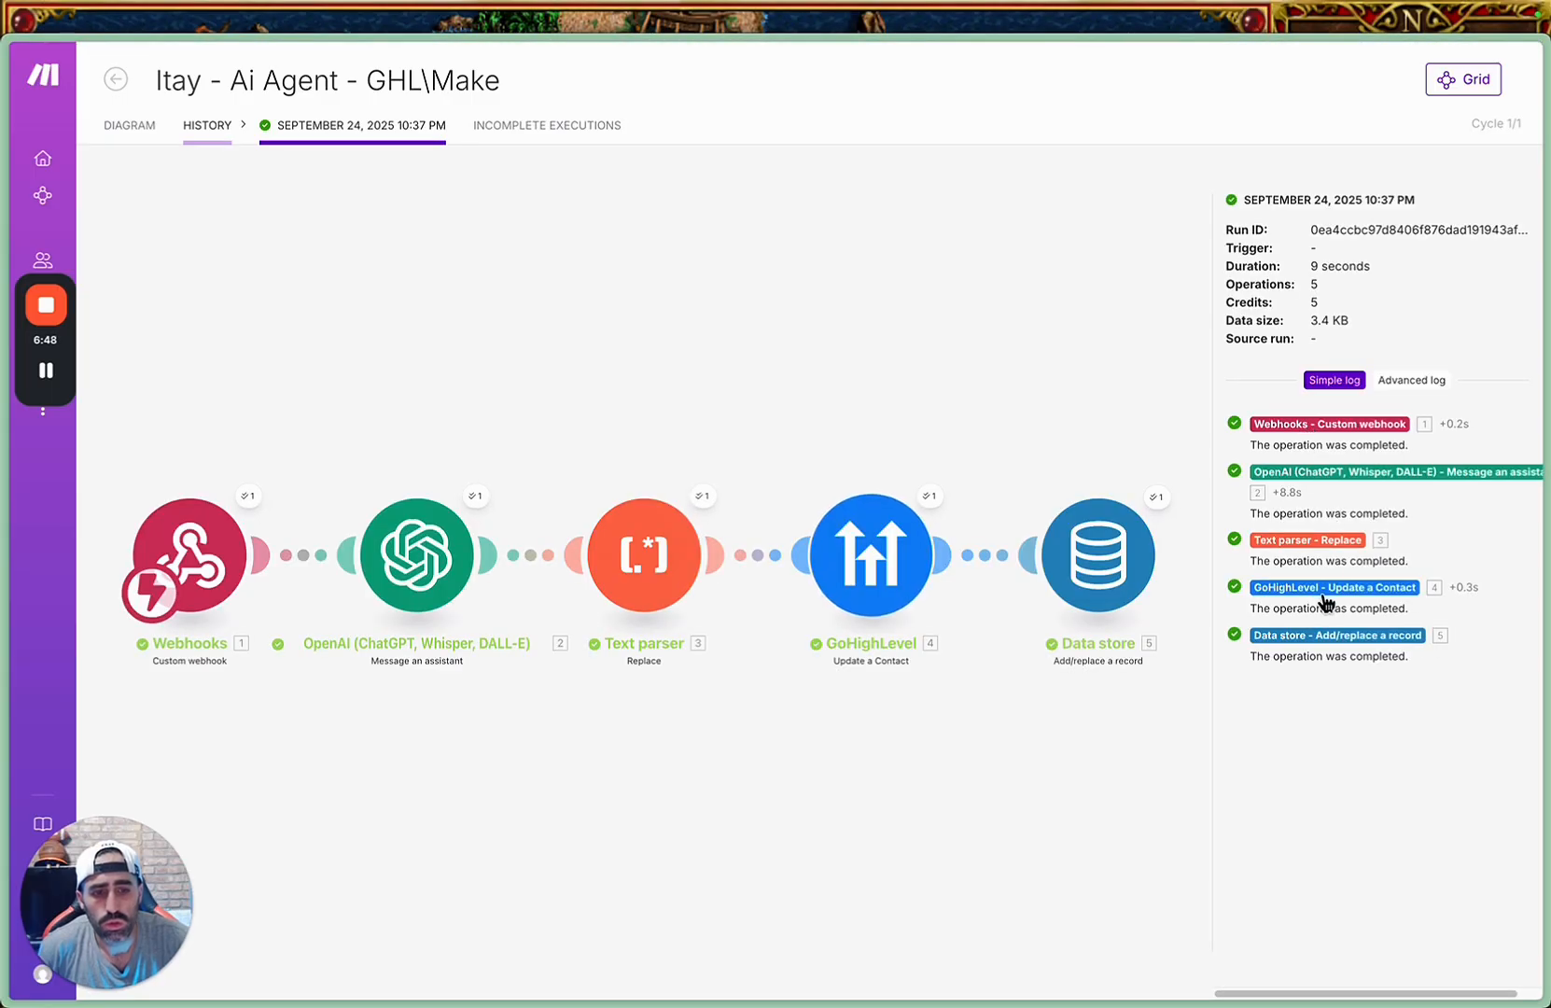
click(1324, 595)
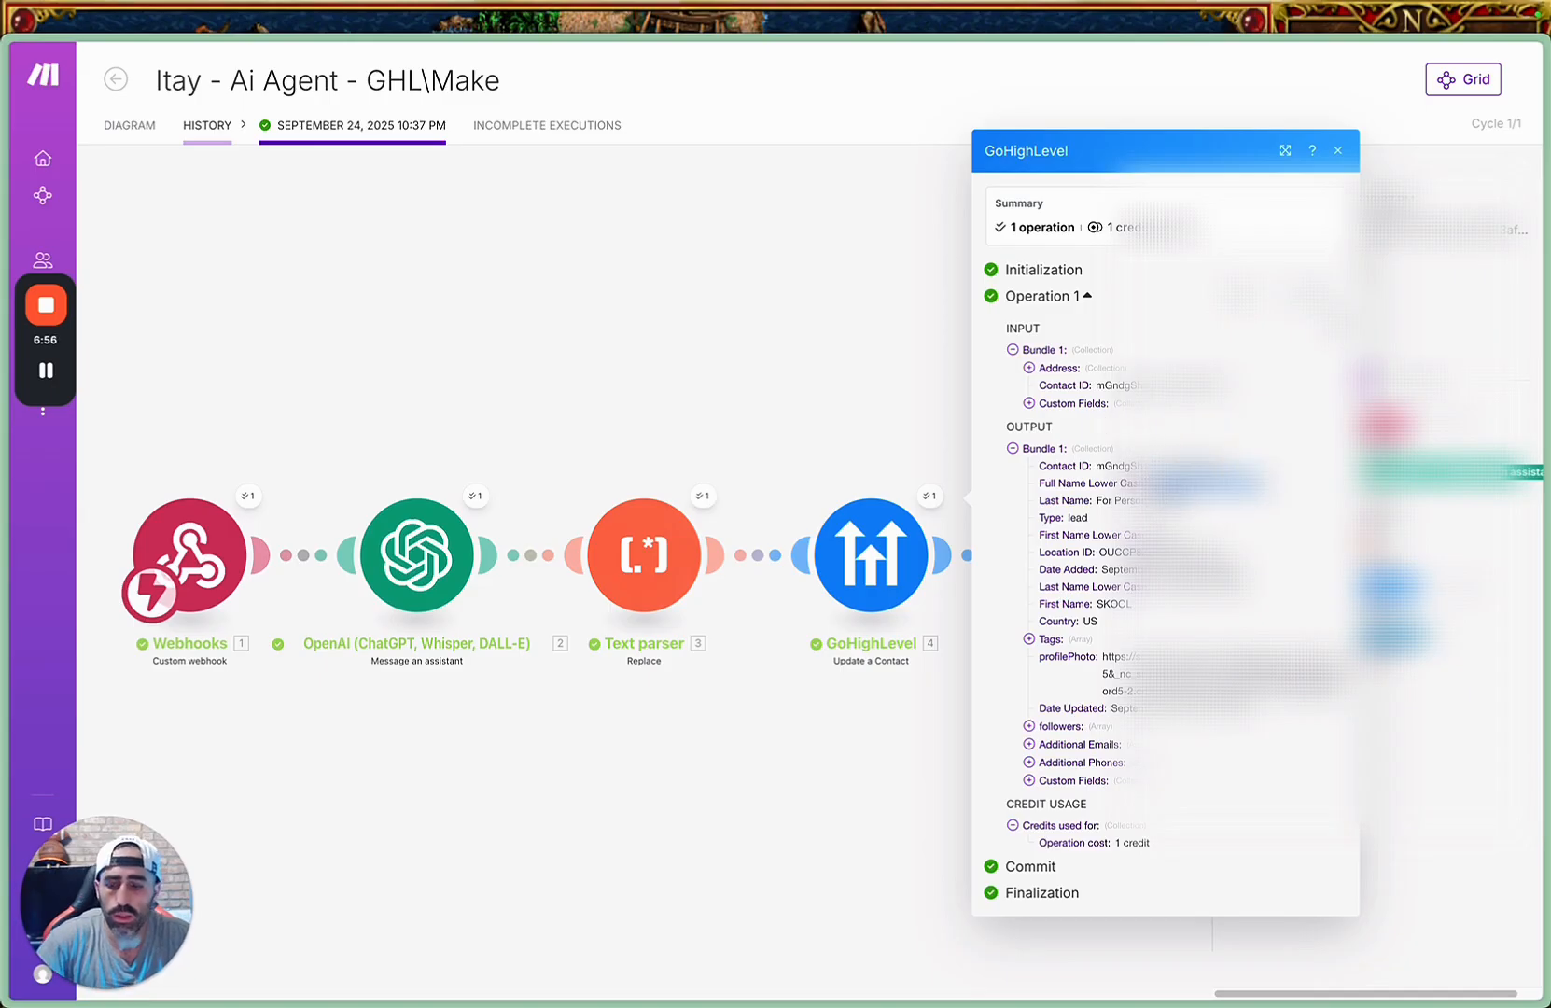
Switch to the Instagram chat in Chrome and read the AI agent's reply.
key(ctrl+Up)
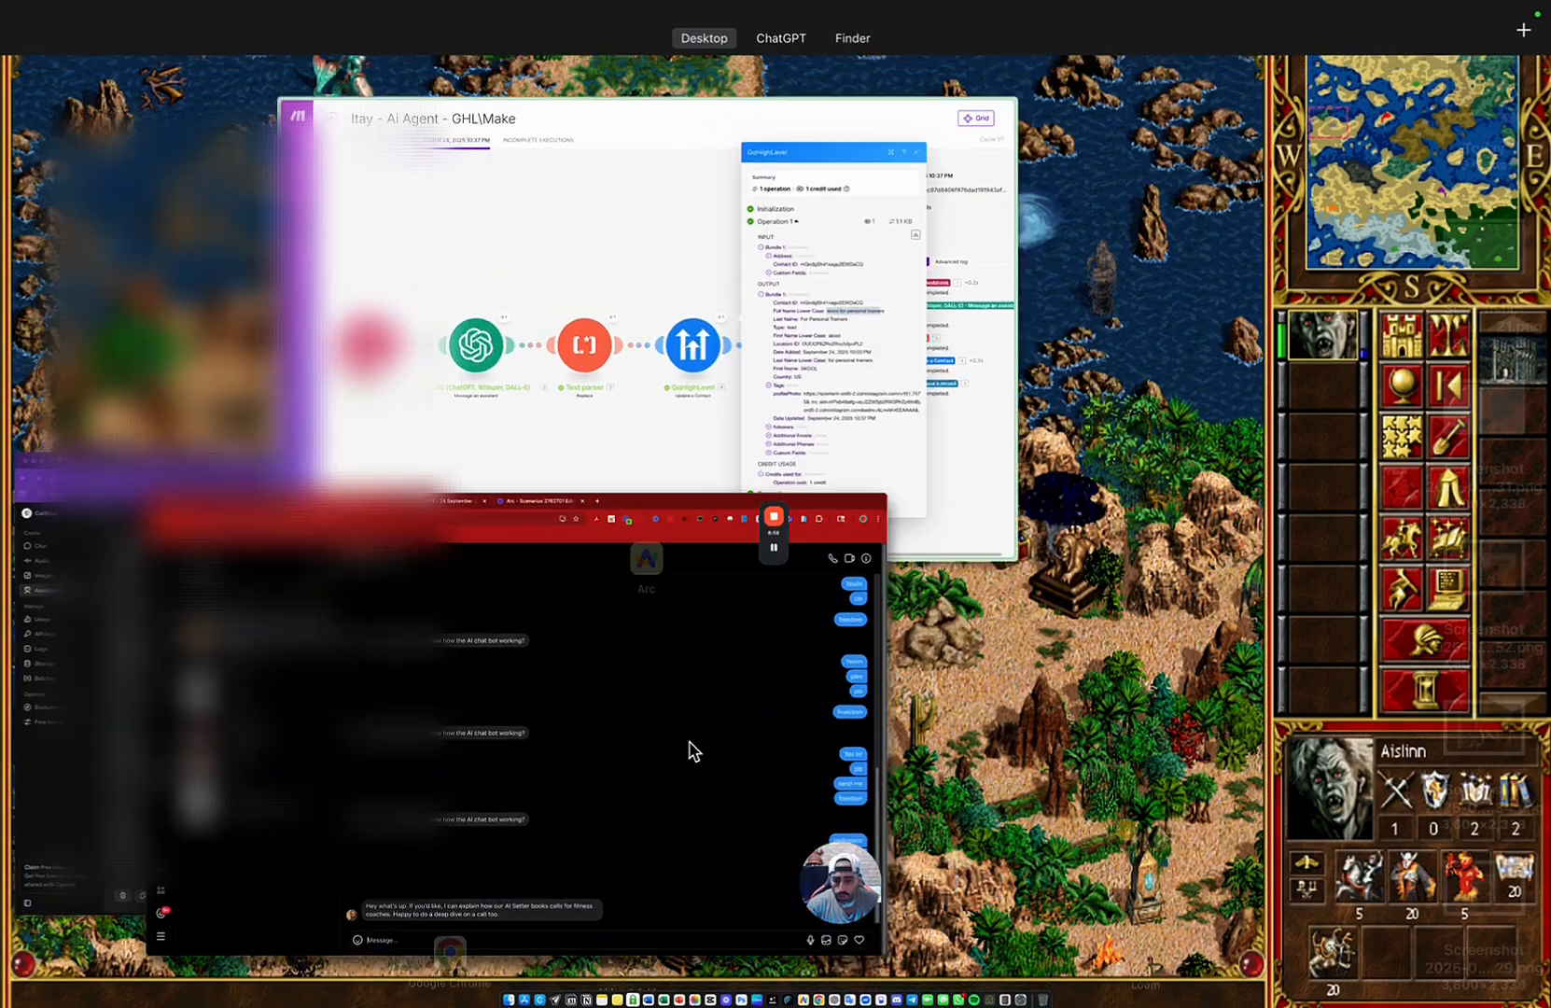
click(691, 752)
drag(611, 903, 883, 893)
click(883, 896)
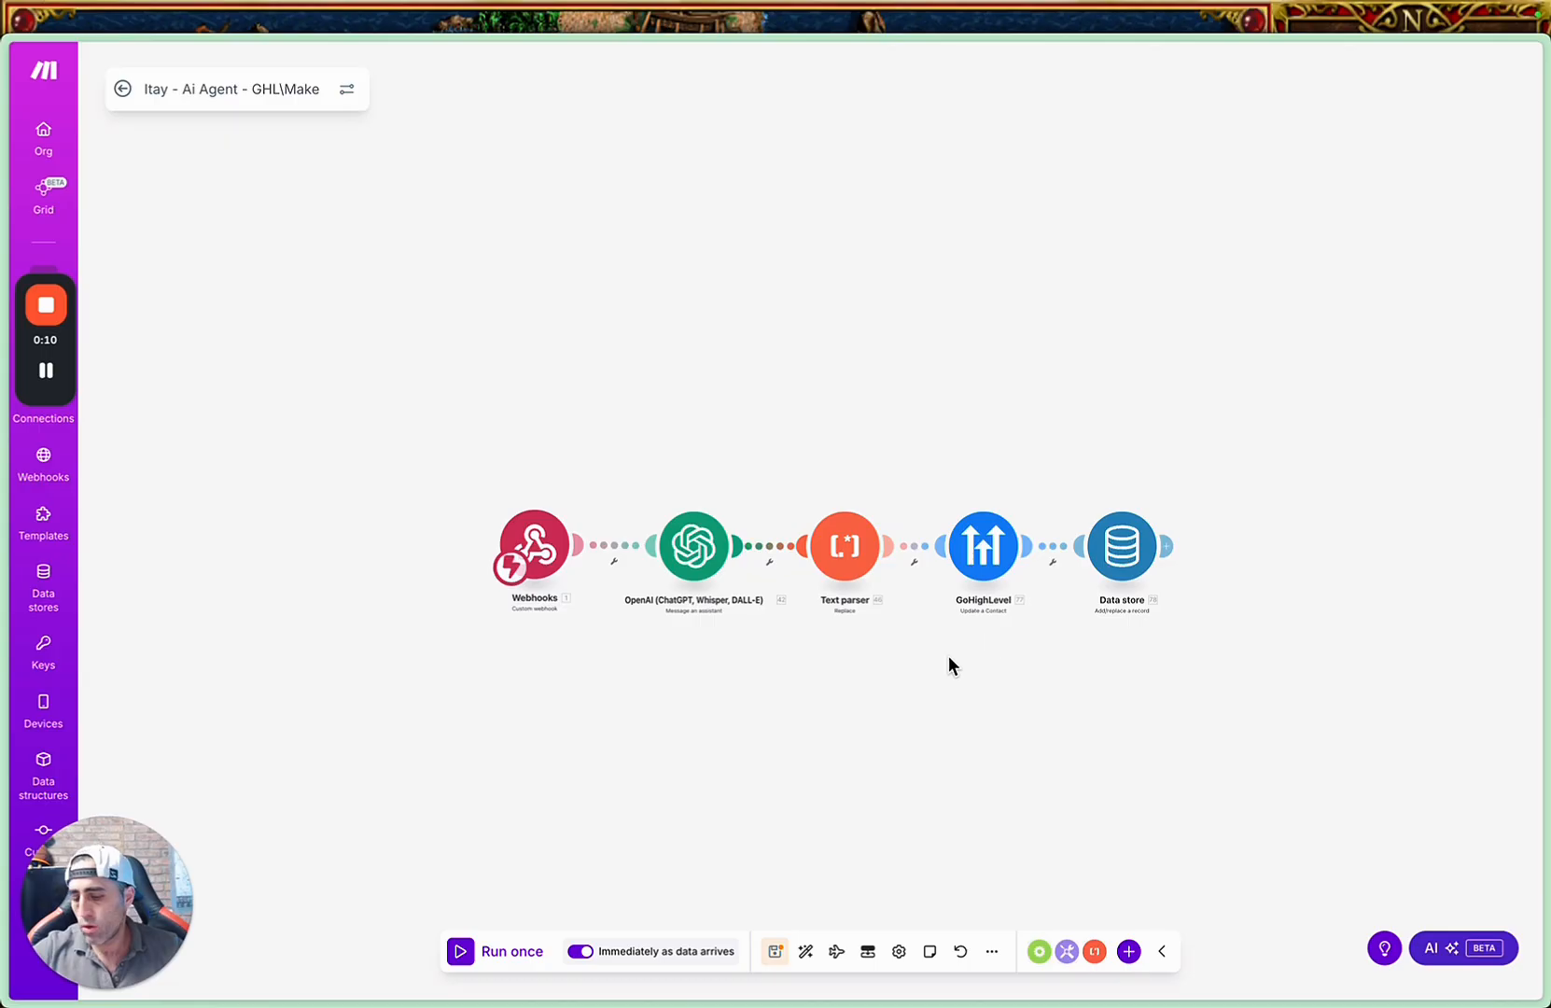
Add a Router module below the existing module chain in the Make scenario.
right_click(650, 733)
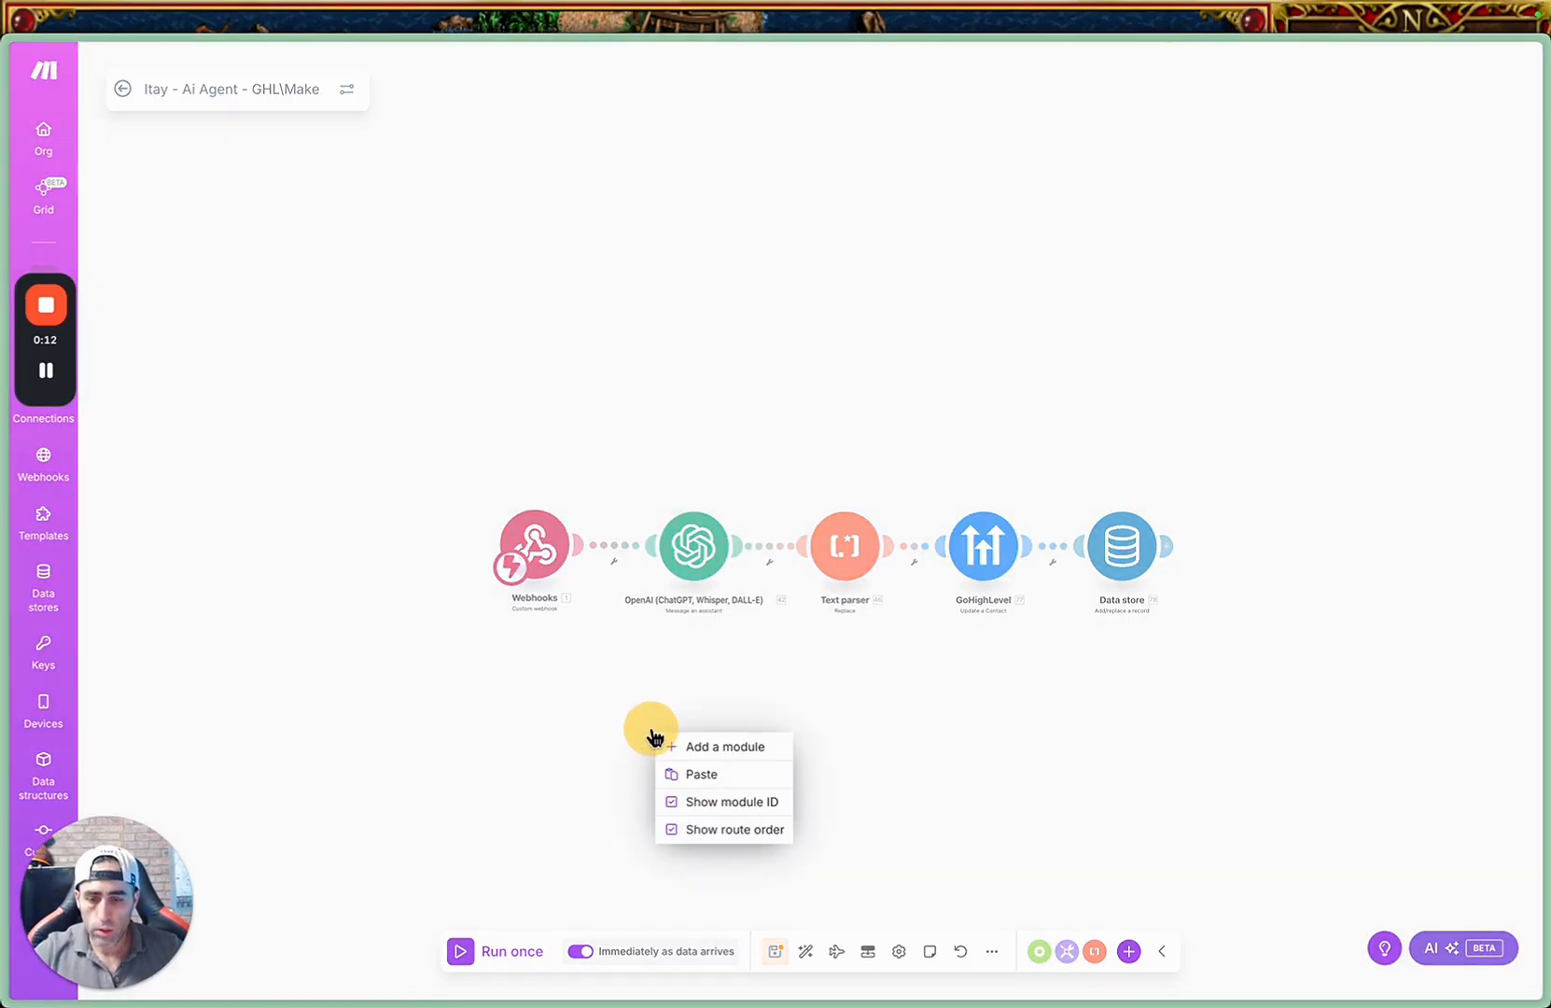
click(737, 745)
click(651, 742)
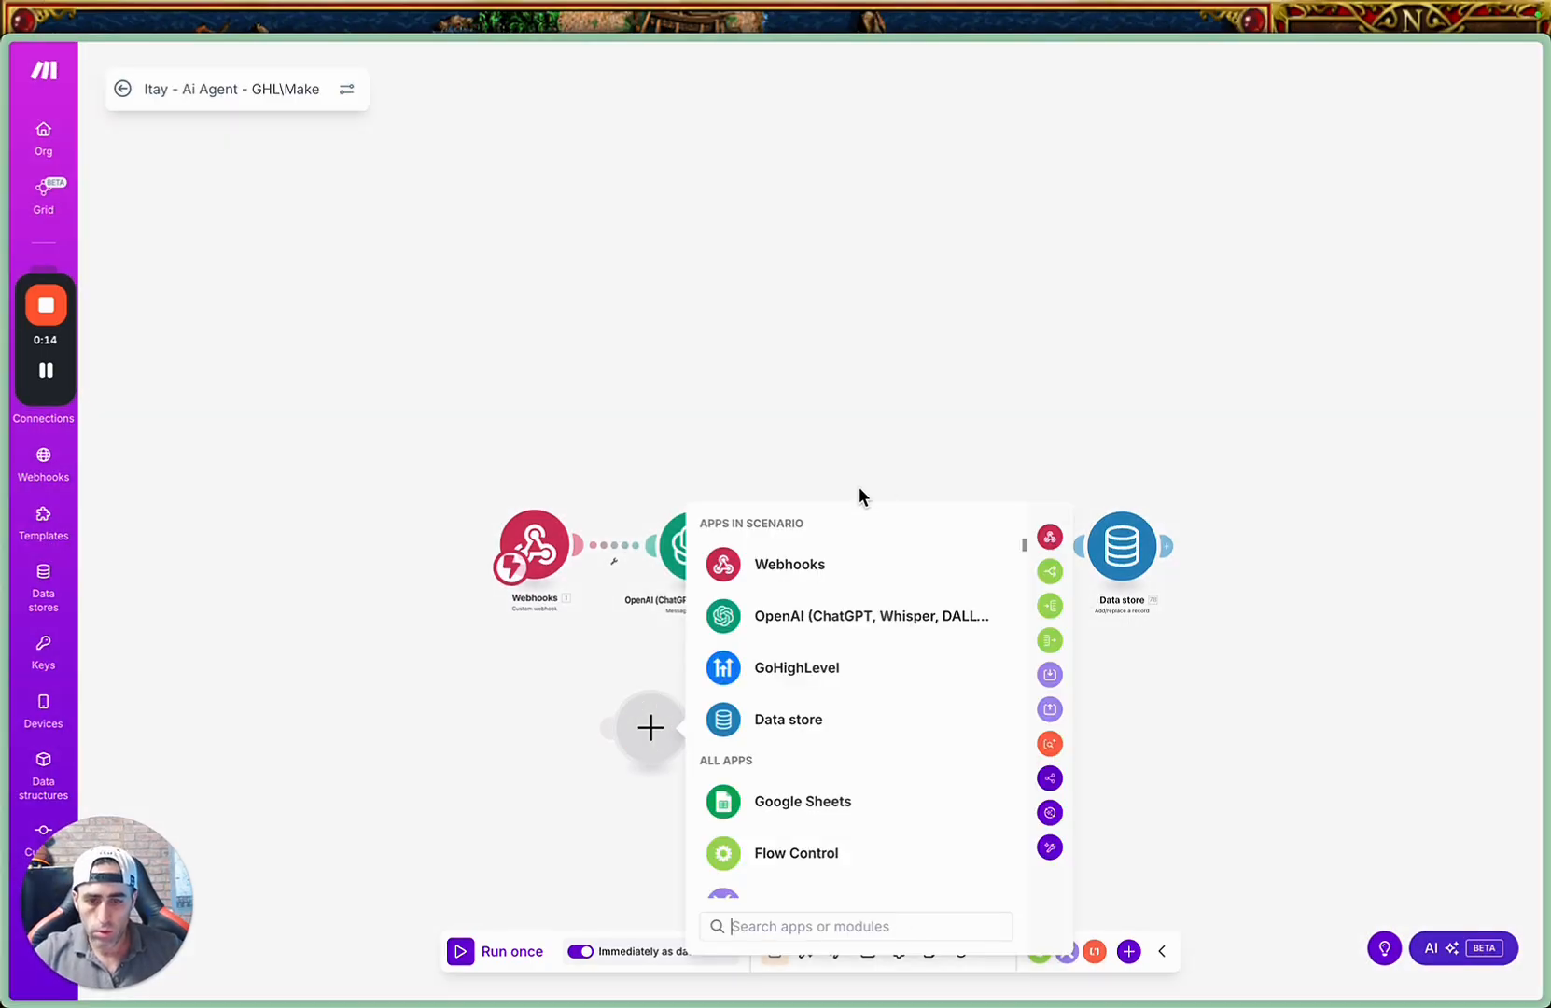
text(router)
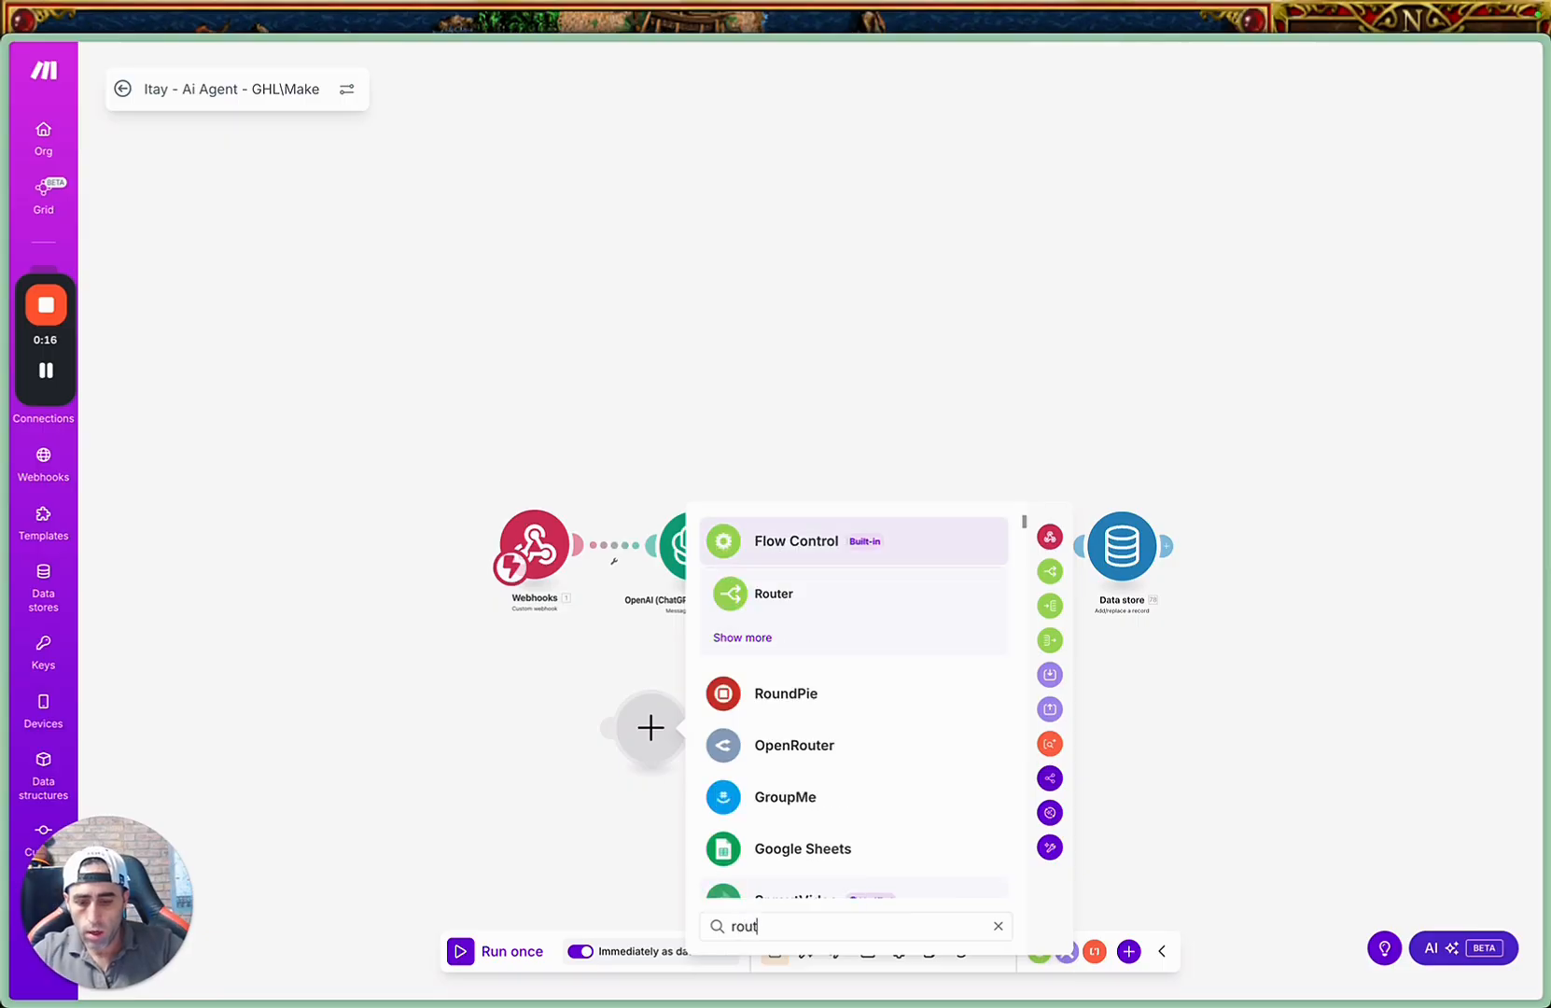
click(811, 608)
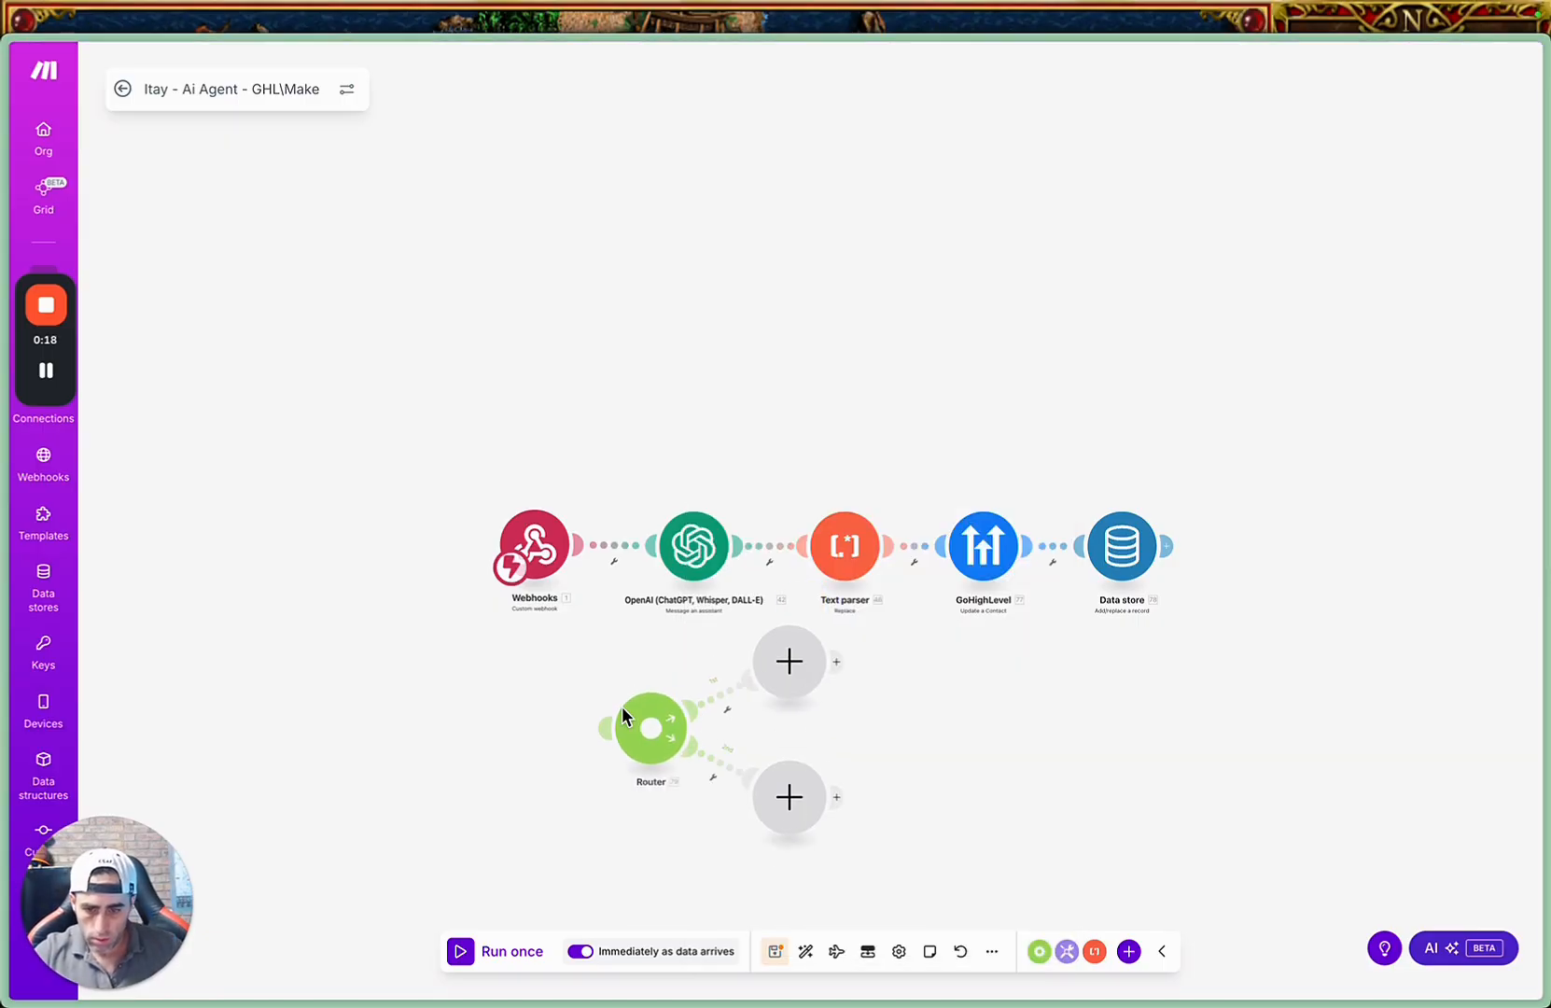
Unlink the Webhooks module from the OpenAI module and connect it to the router instead.
drag(532, 548, 406, 665)
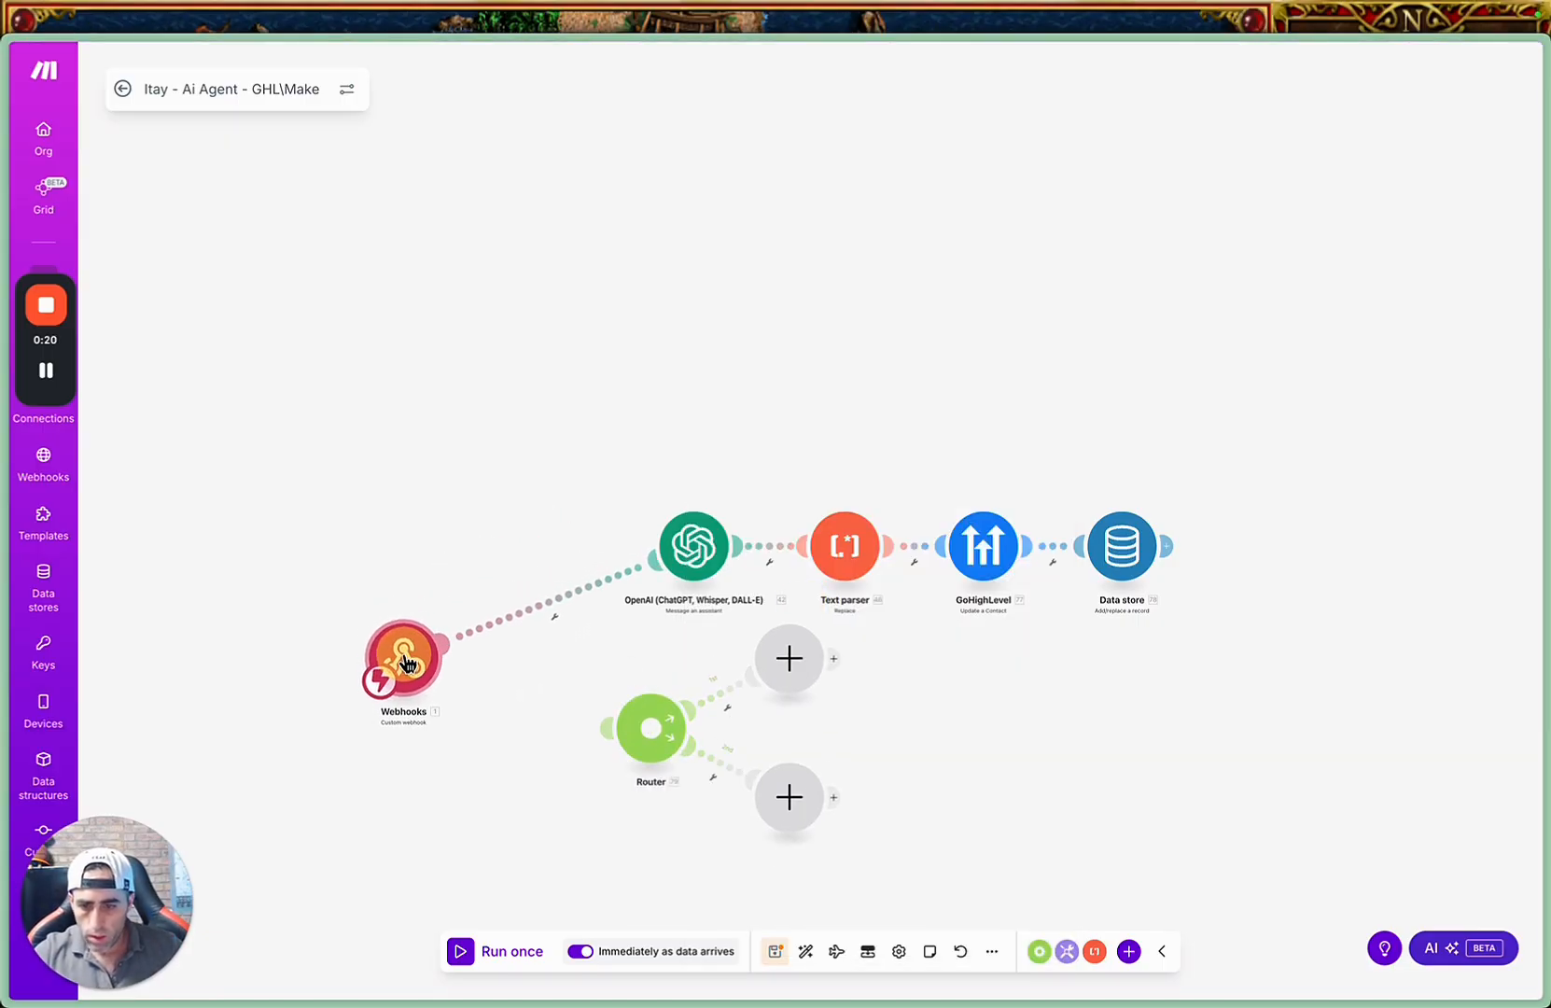
click(528, 610)
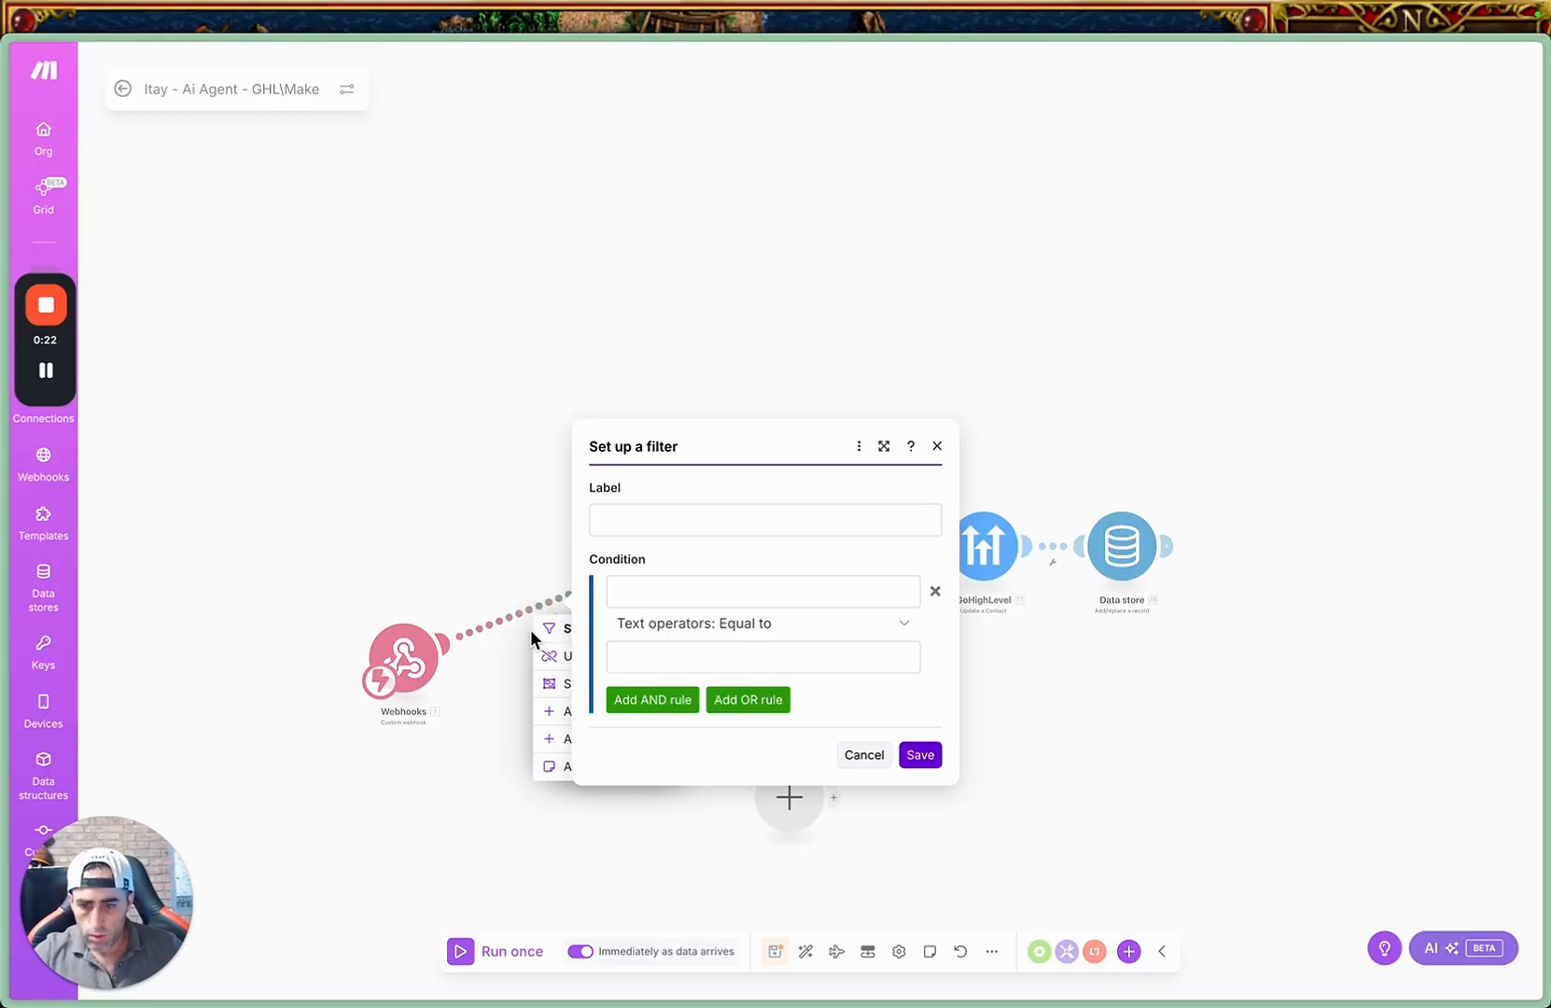
click(863, 754)
click(577, 655)
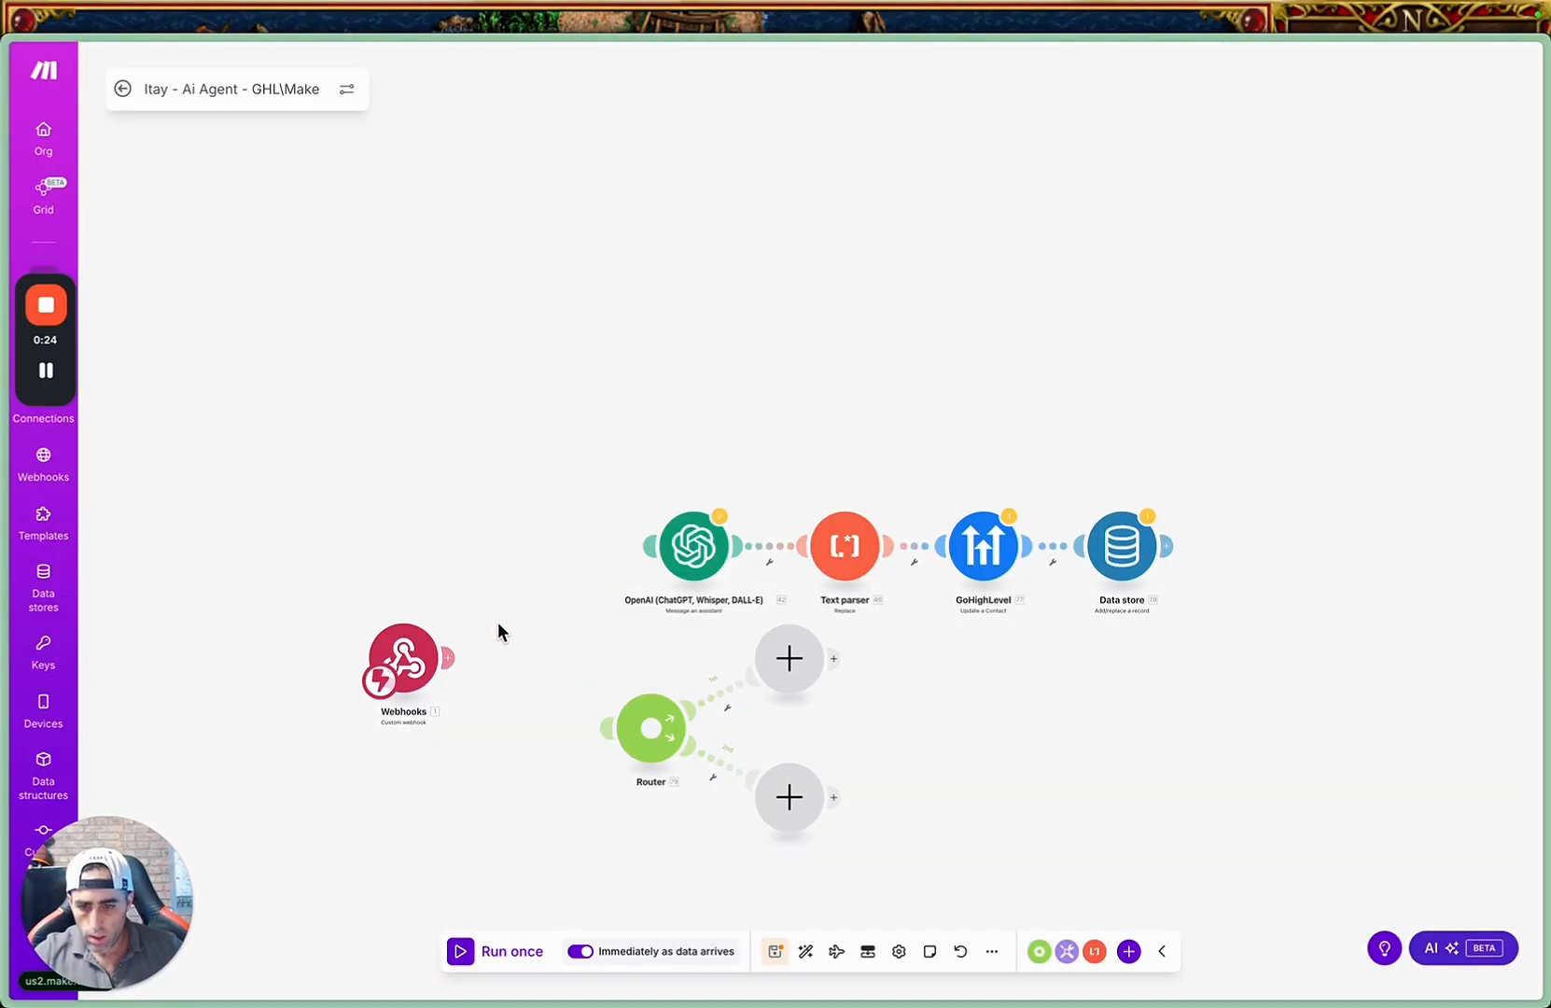
drag(405, 657, 566, 732)
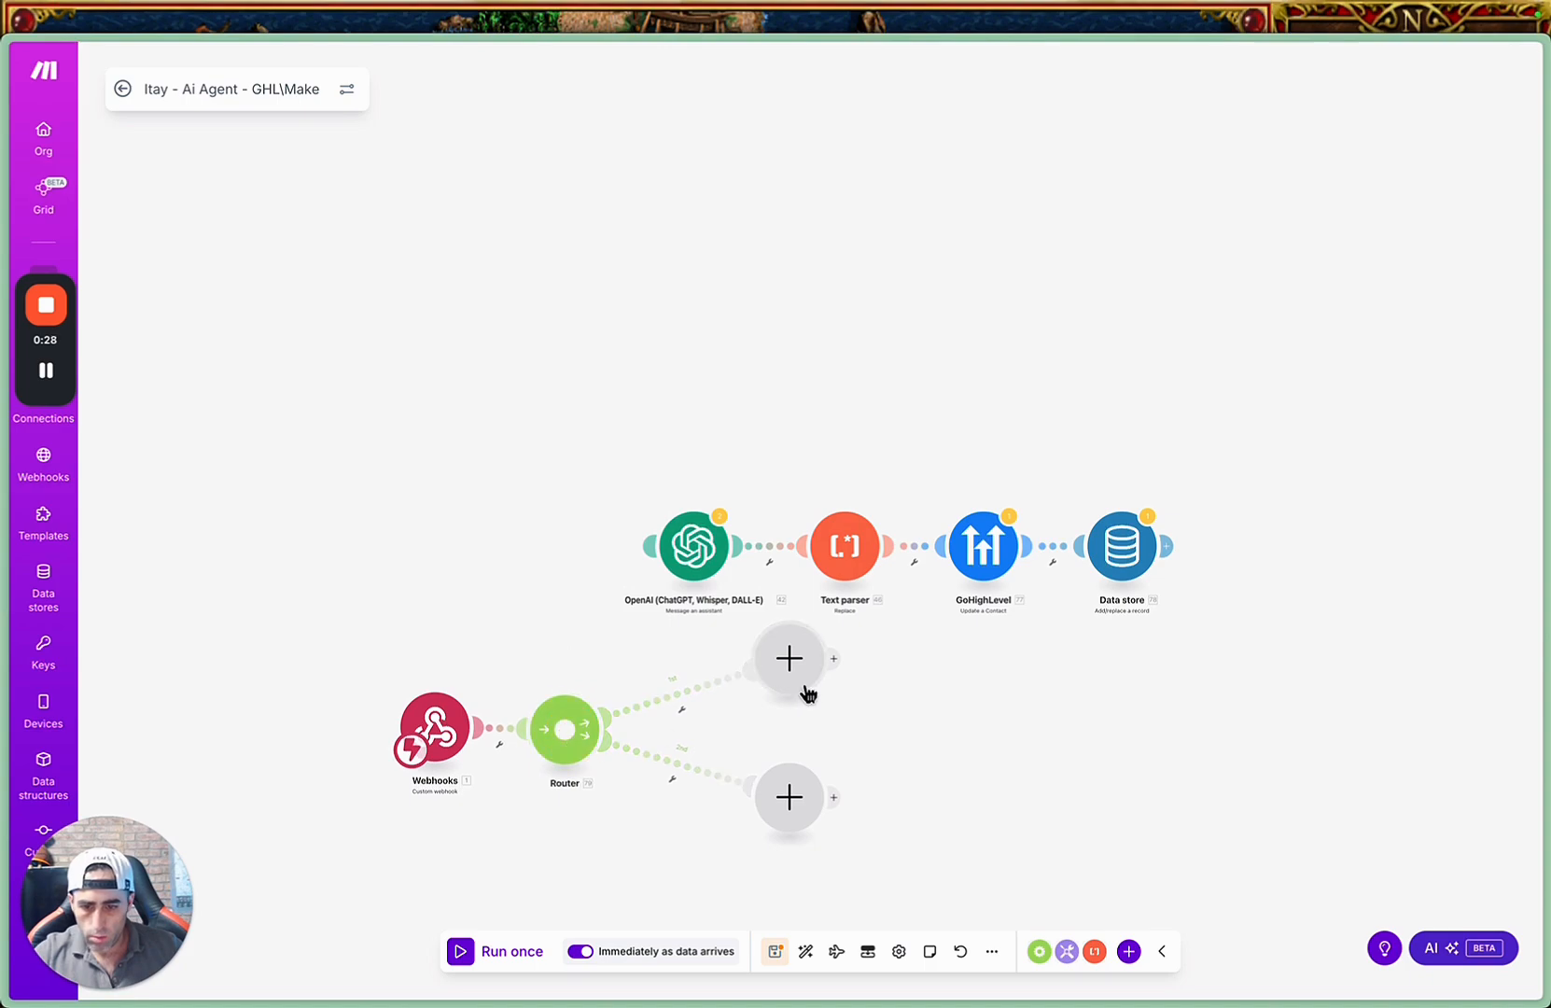
Delete the empty module on the router's upper route.
drag(800, 673, 745, 689)
right_click(748, 702)
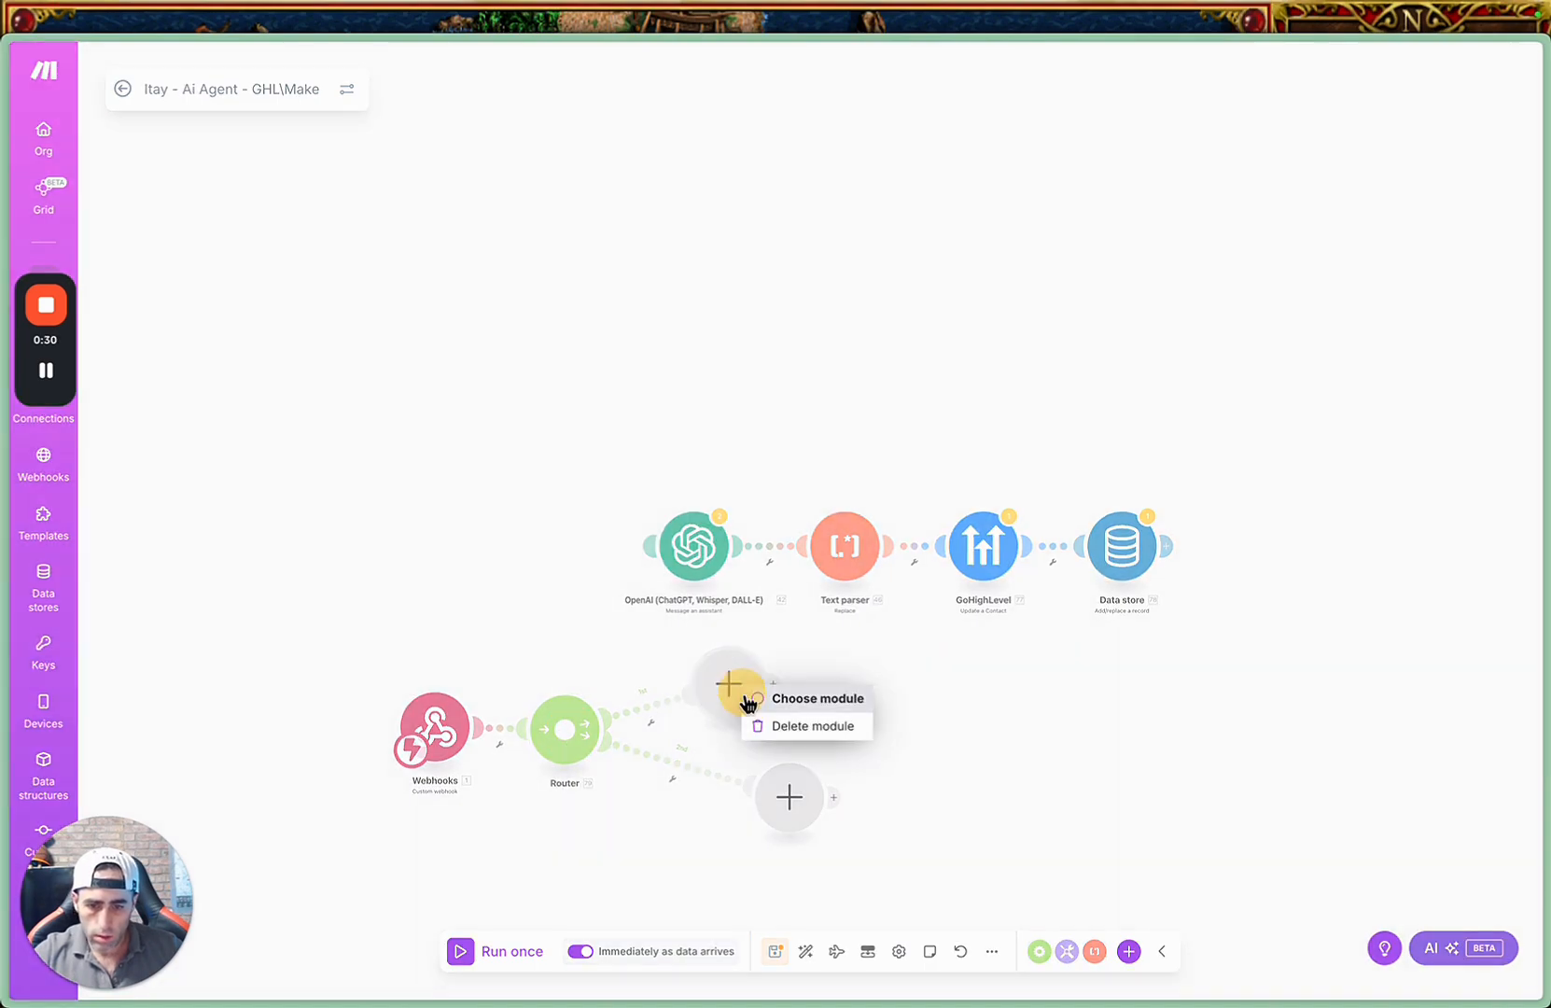
click(818, 728)
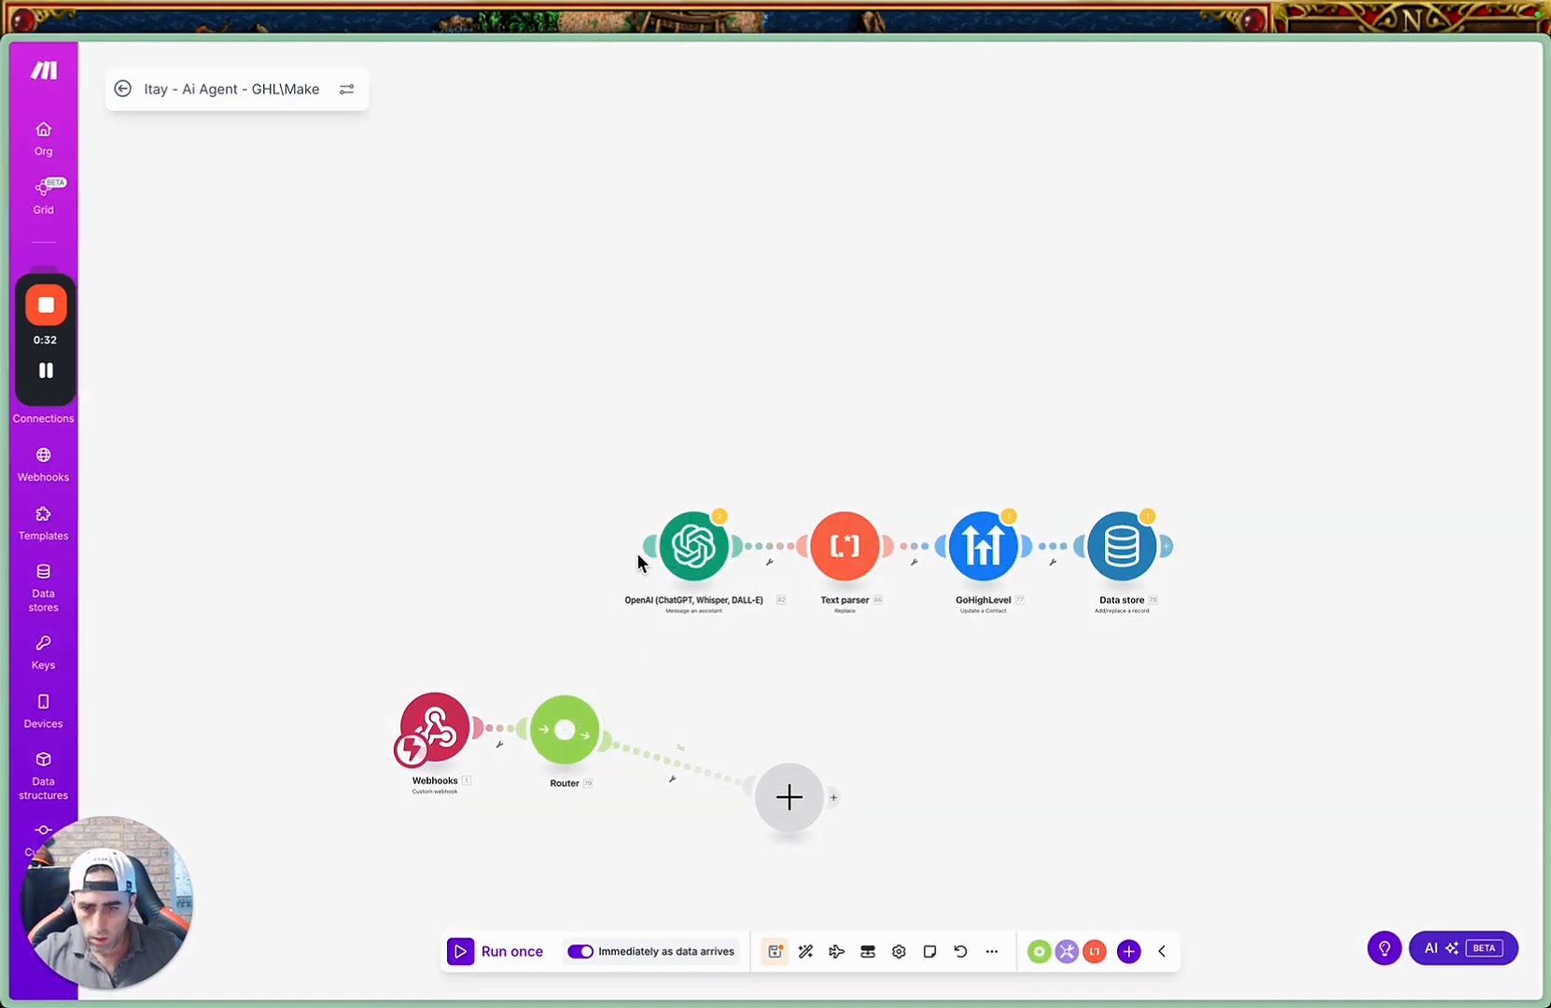
Connect the OpenAI module to the router and move the empty lower module closer to the router.
drag(639, 561, 567, 728)
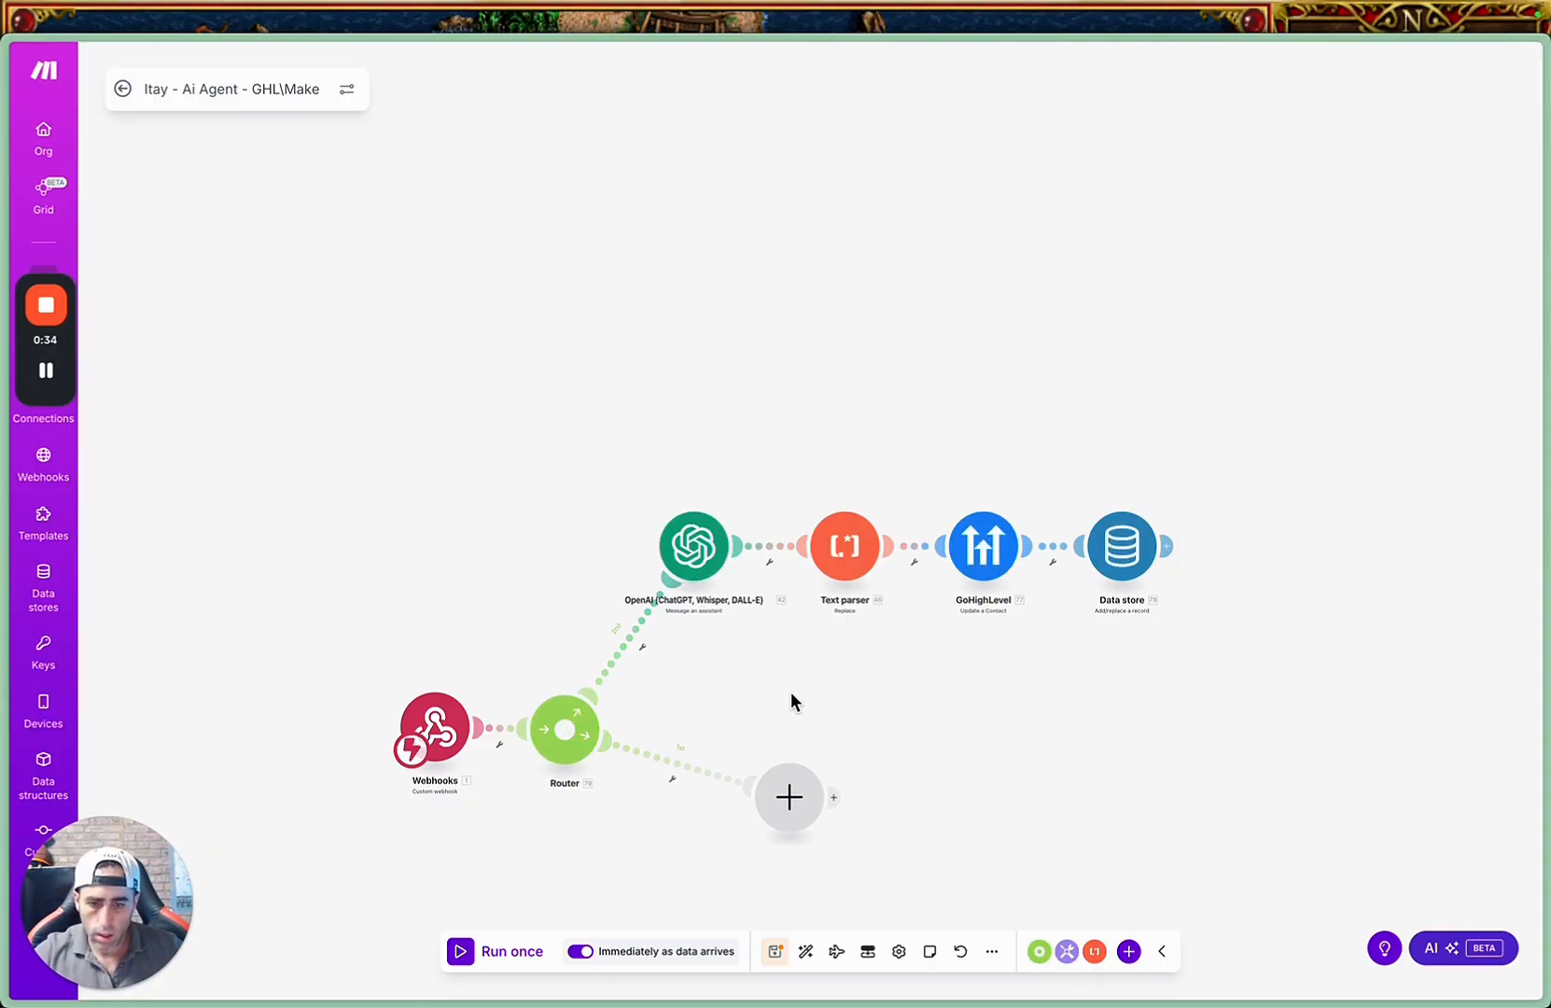
drag(787, 799, 709, 816)
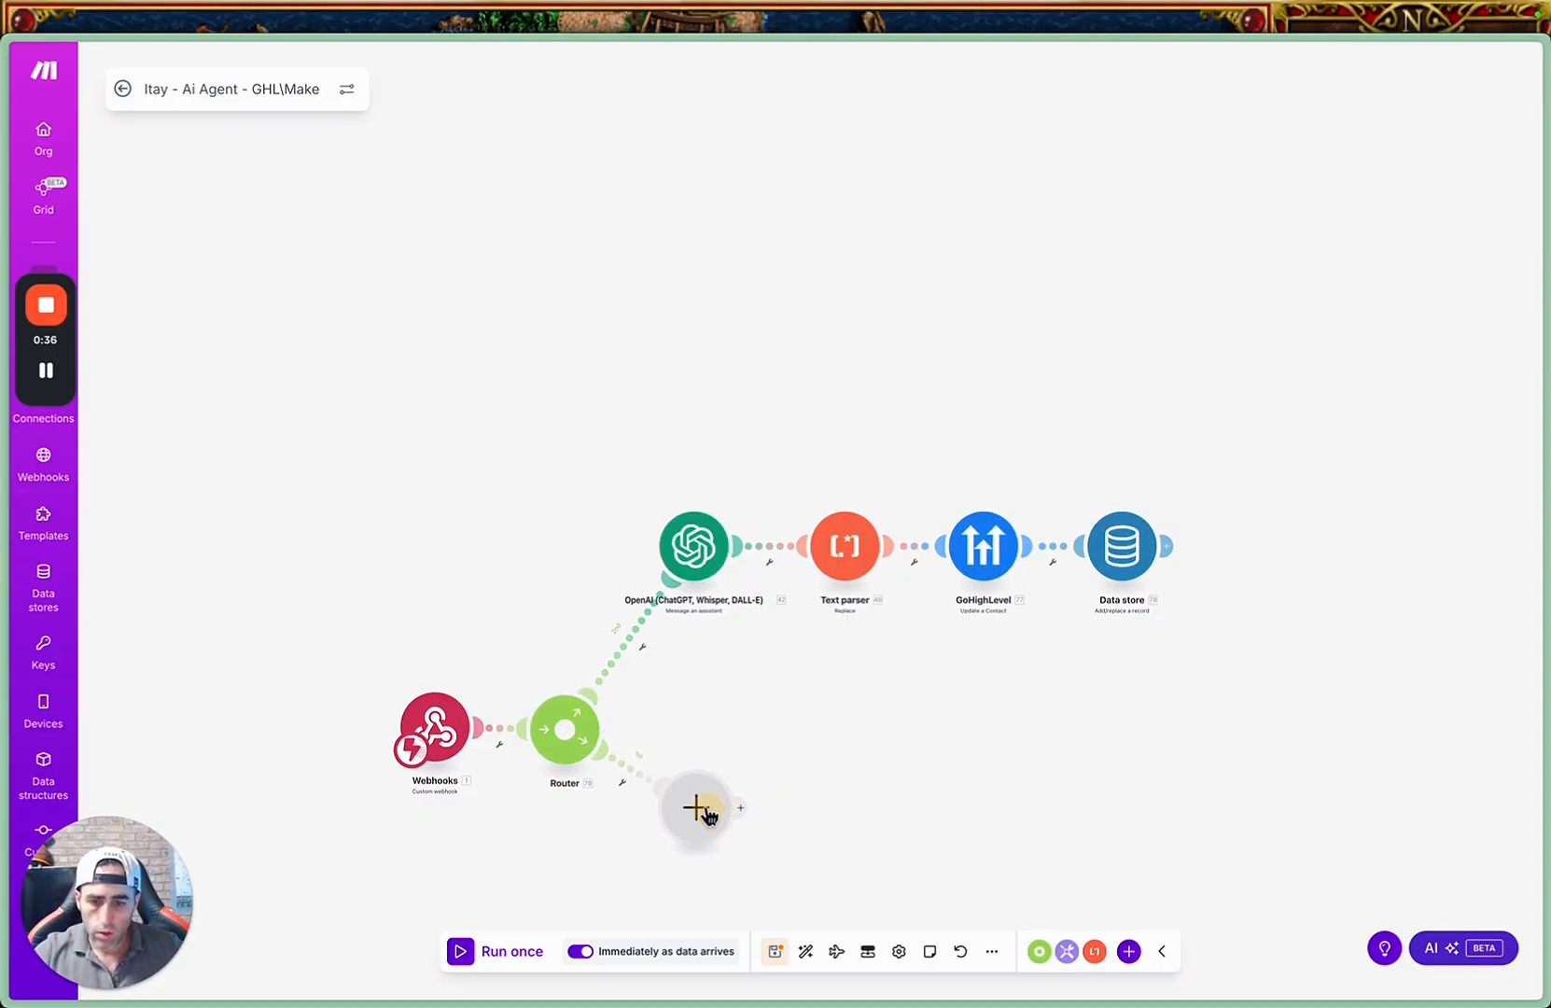
Open a filter on the route between the router and the empty module, using the webhook's tags value as the condition's first operand.
click(640, 771)
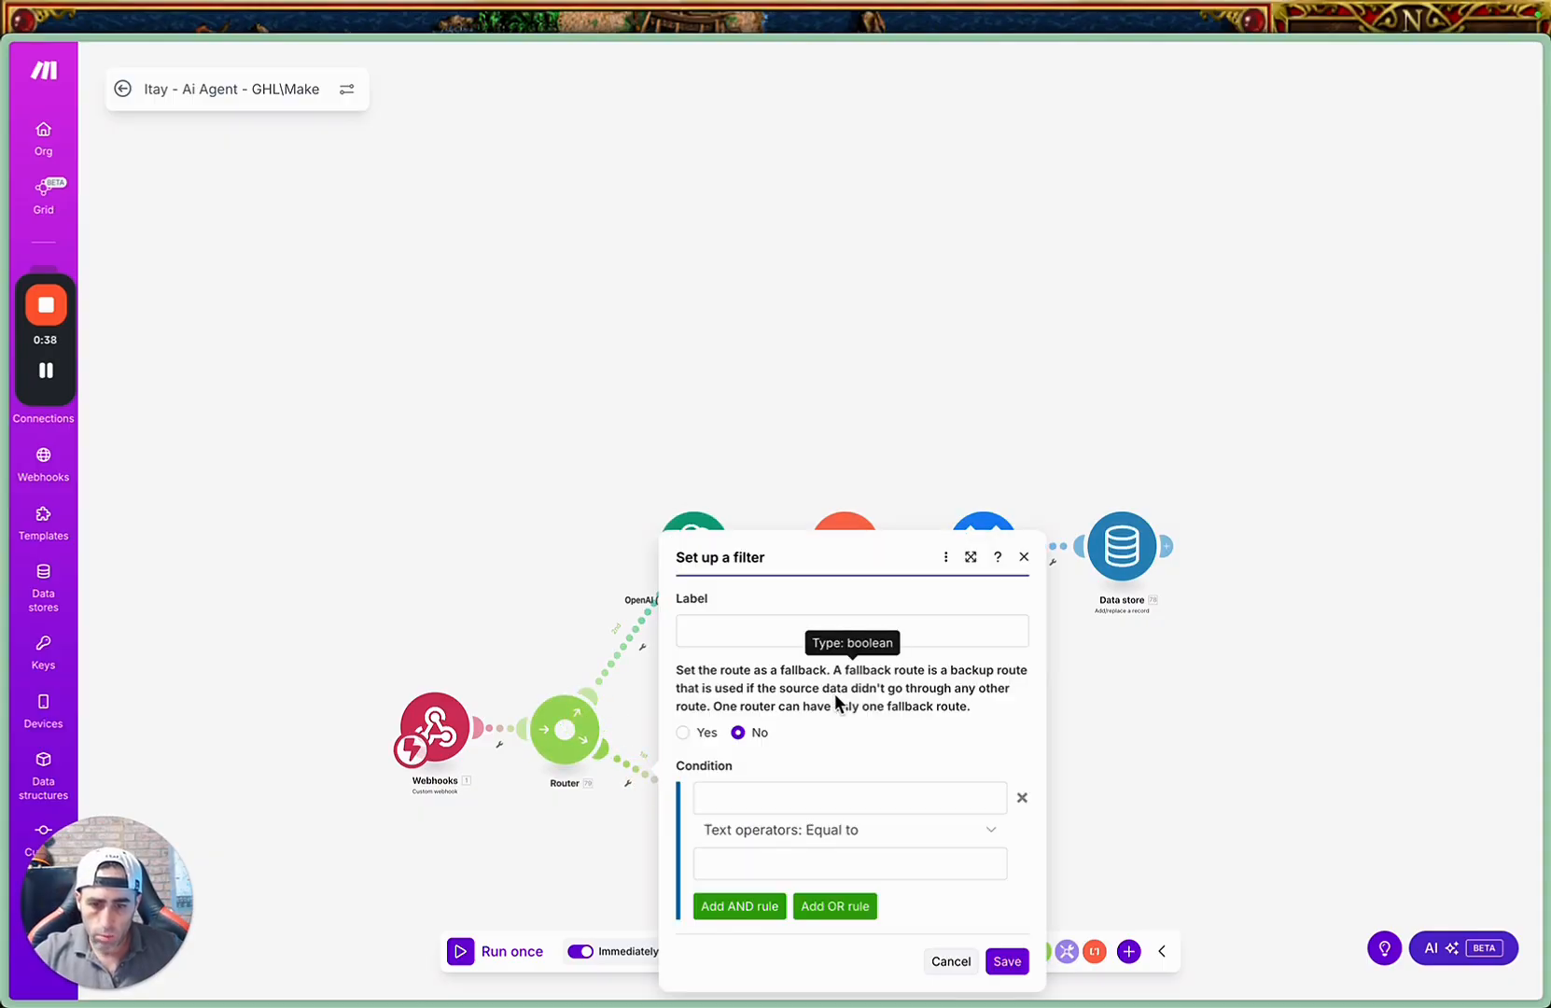
click(748, 795)
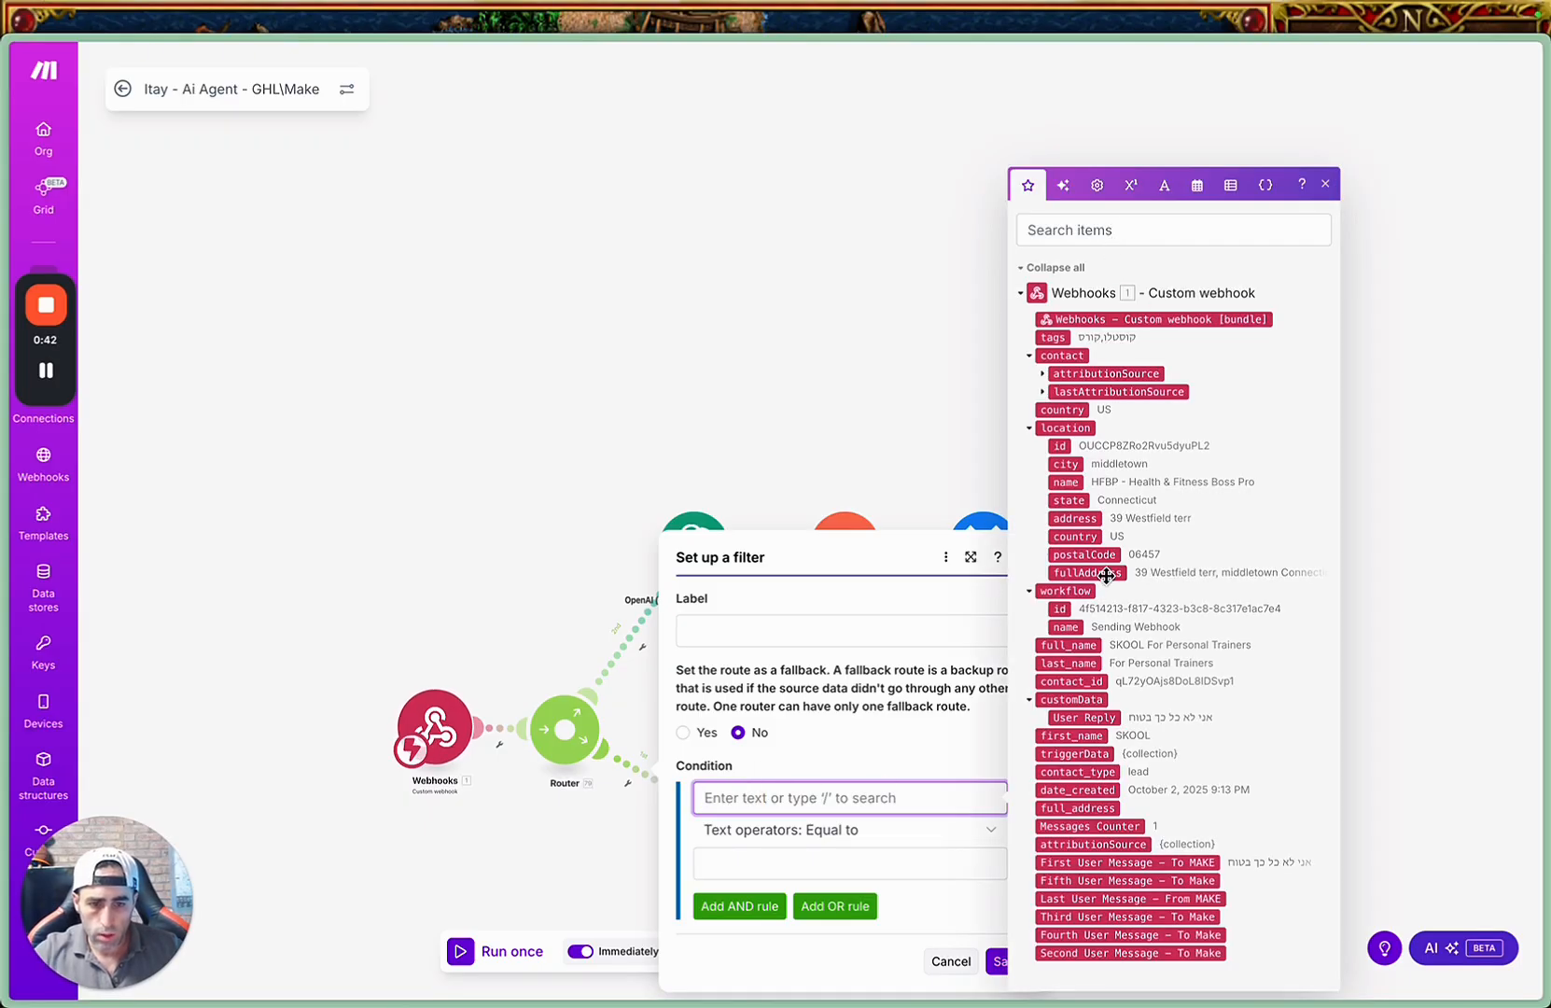
click(1094, 229)
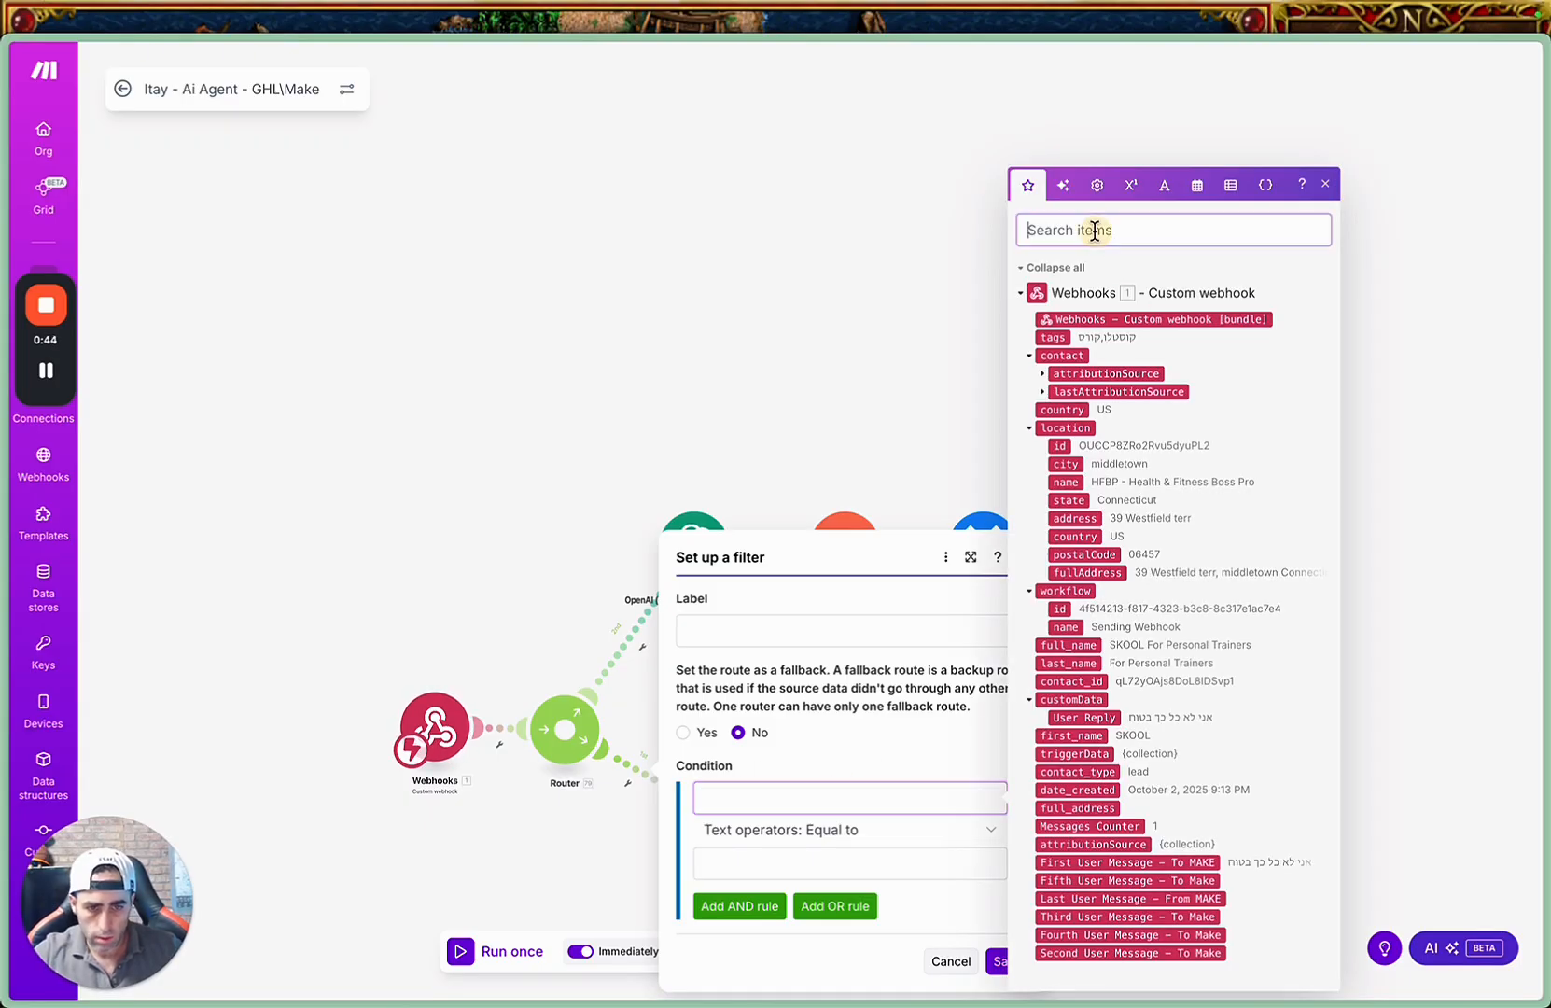
text(tag)
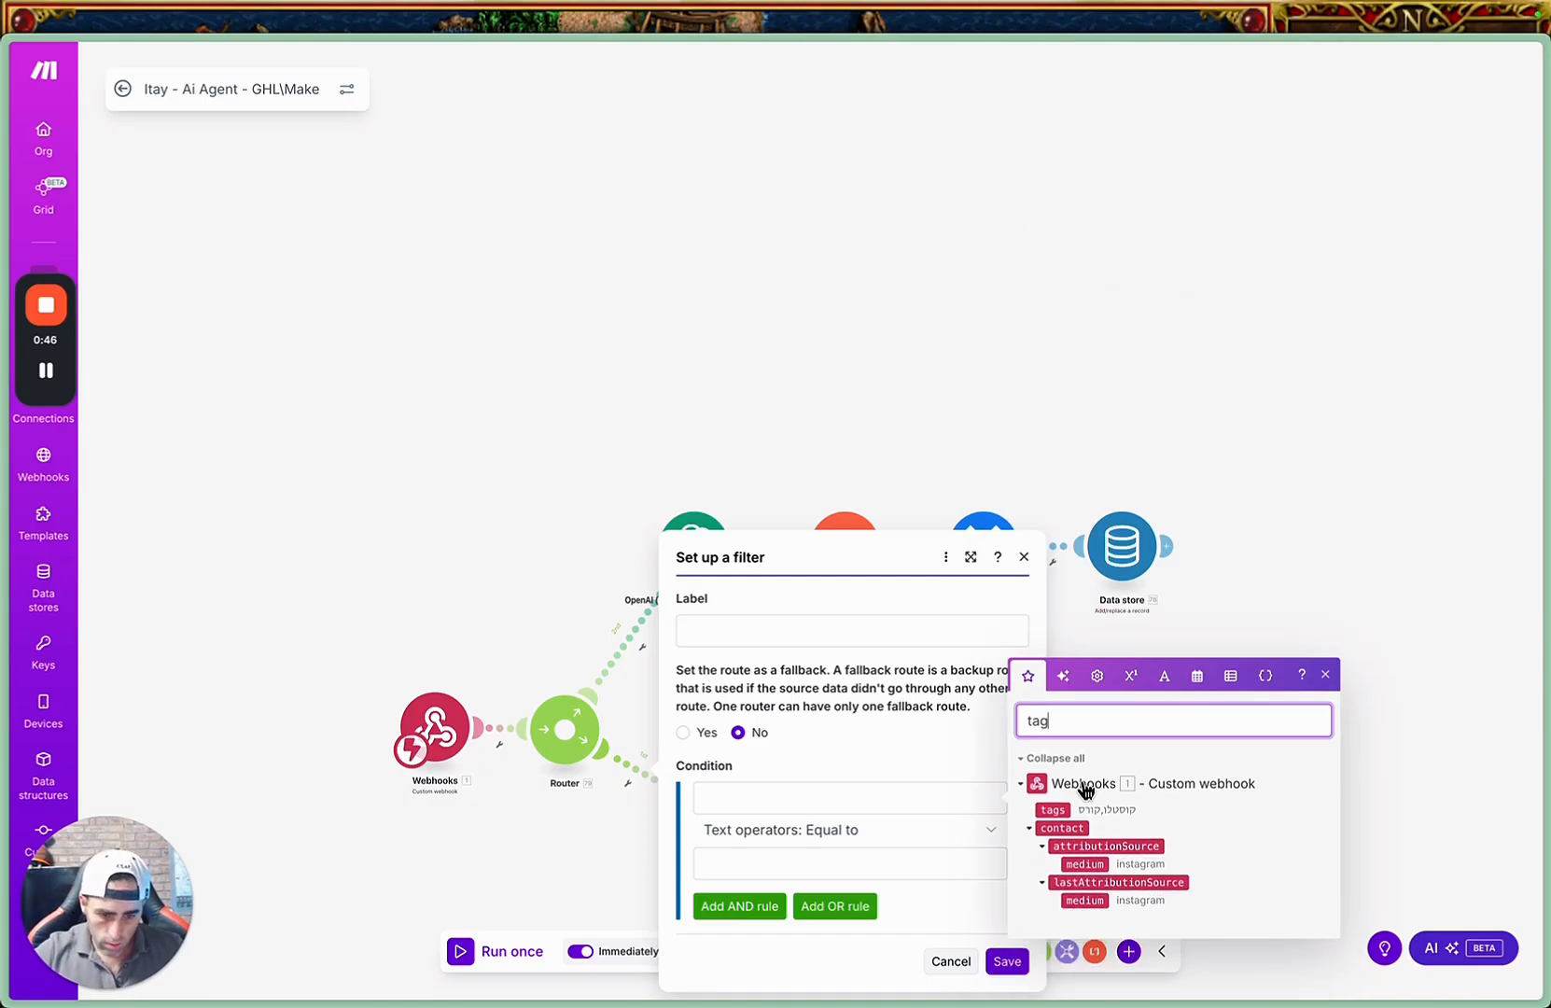
click(1055, 811)
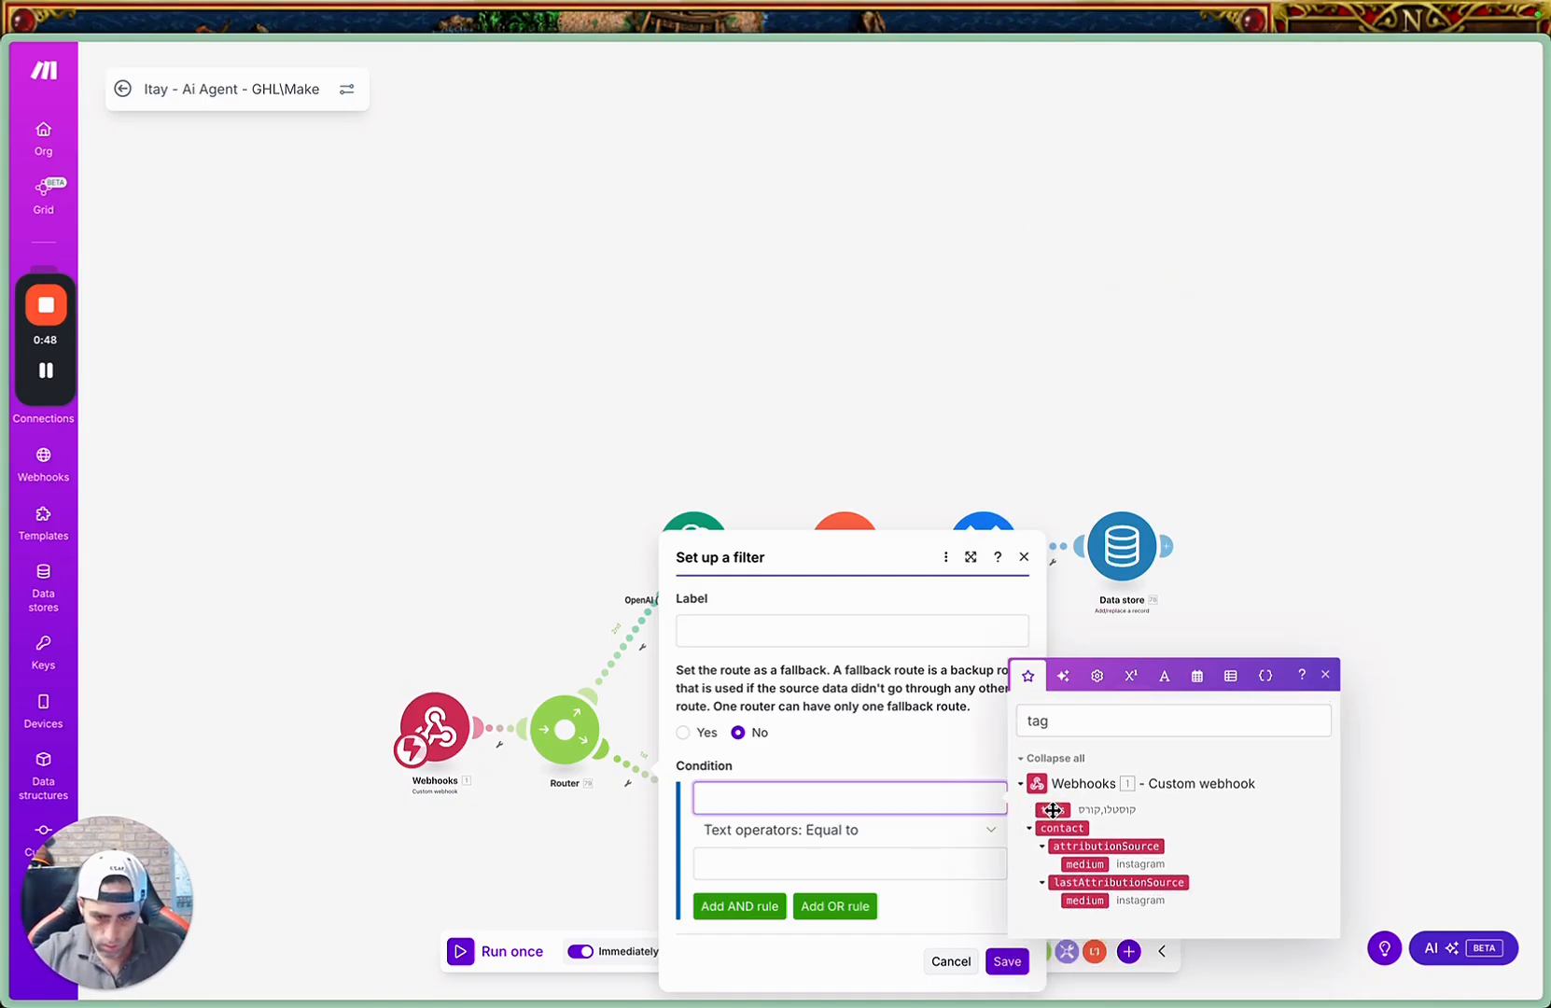
double_click(1053, 810)
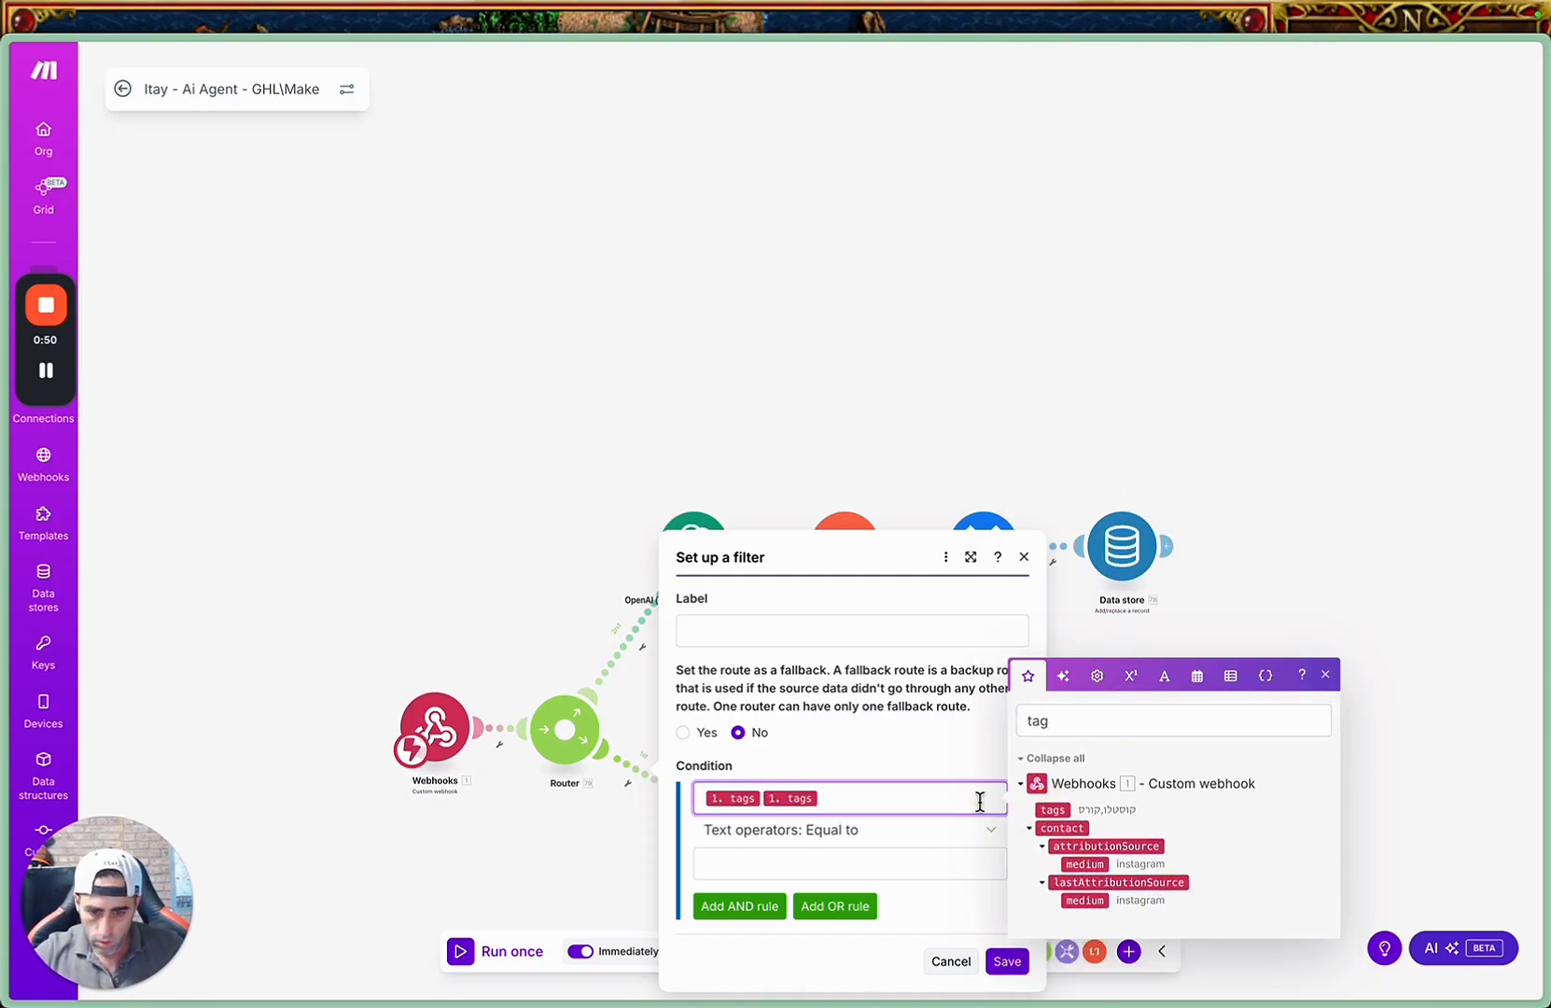
key(BackSpace)
Complete the filter condition with the Contains (case insensitive) text operator and the value "webhook", and save the filter.
click(860, 836)
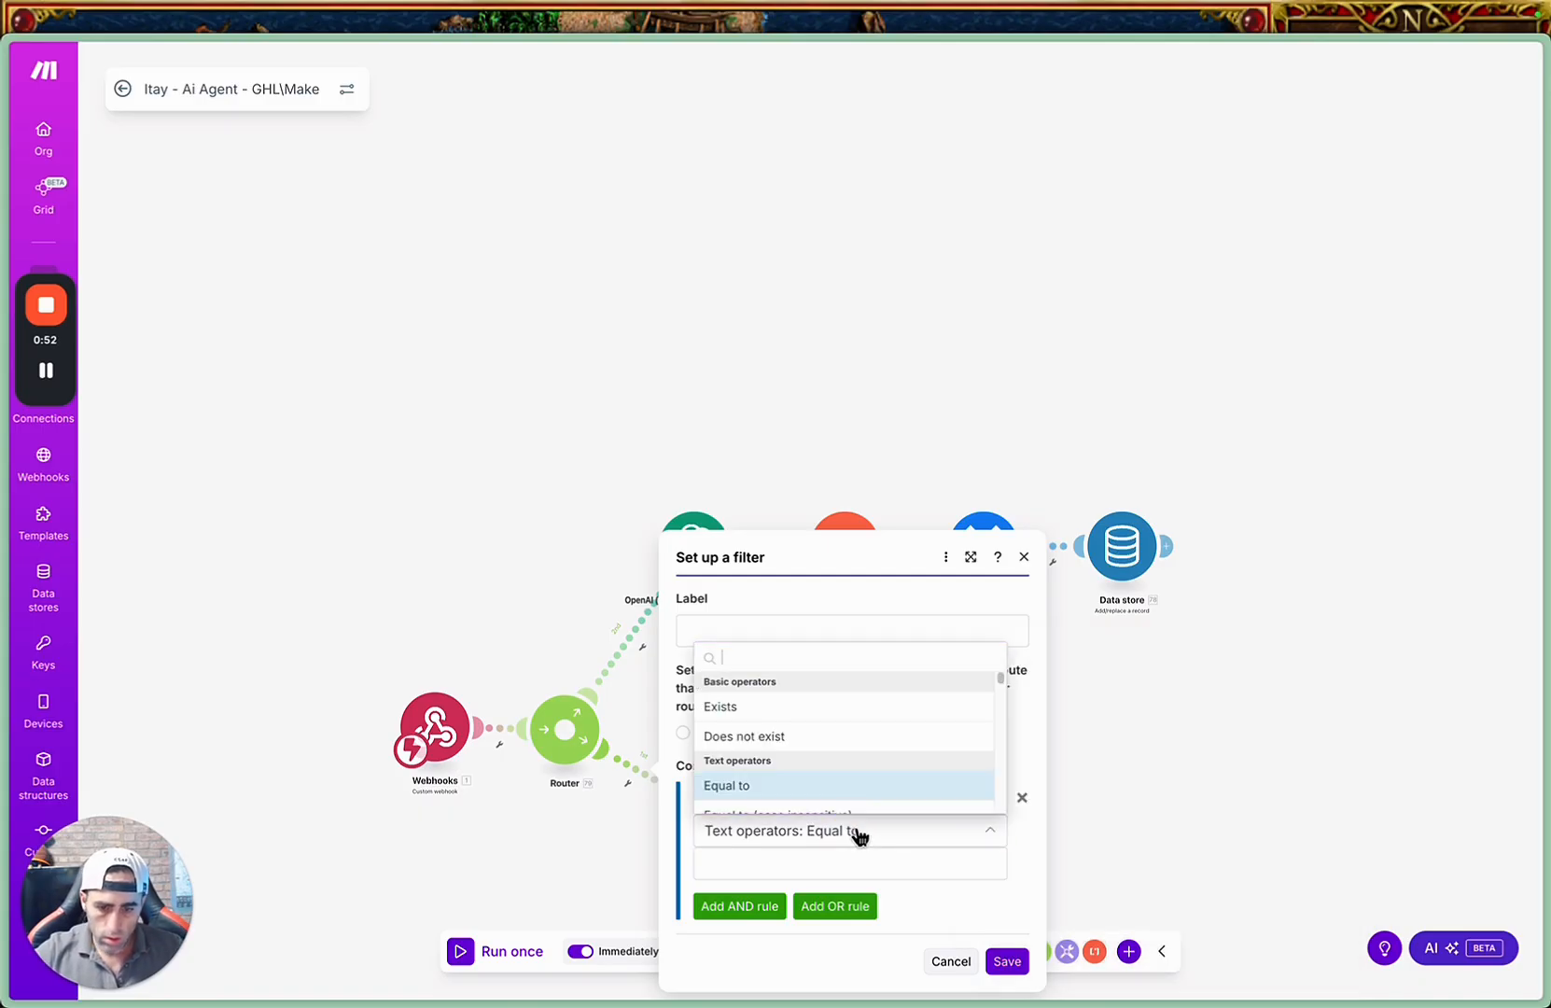
click(870, 861)
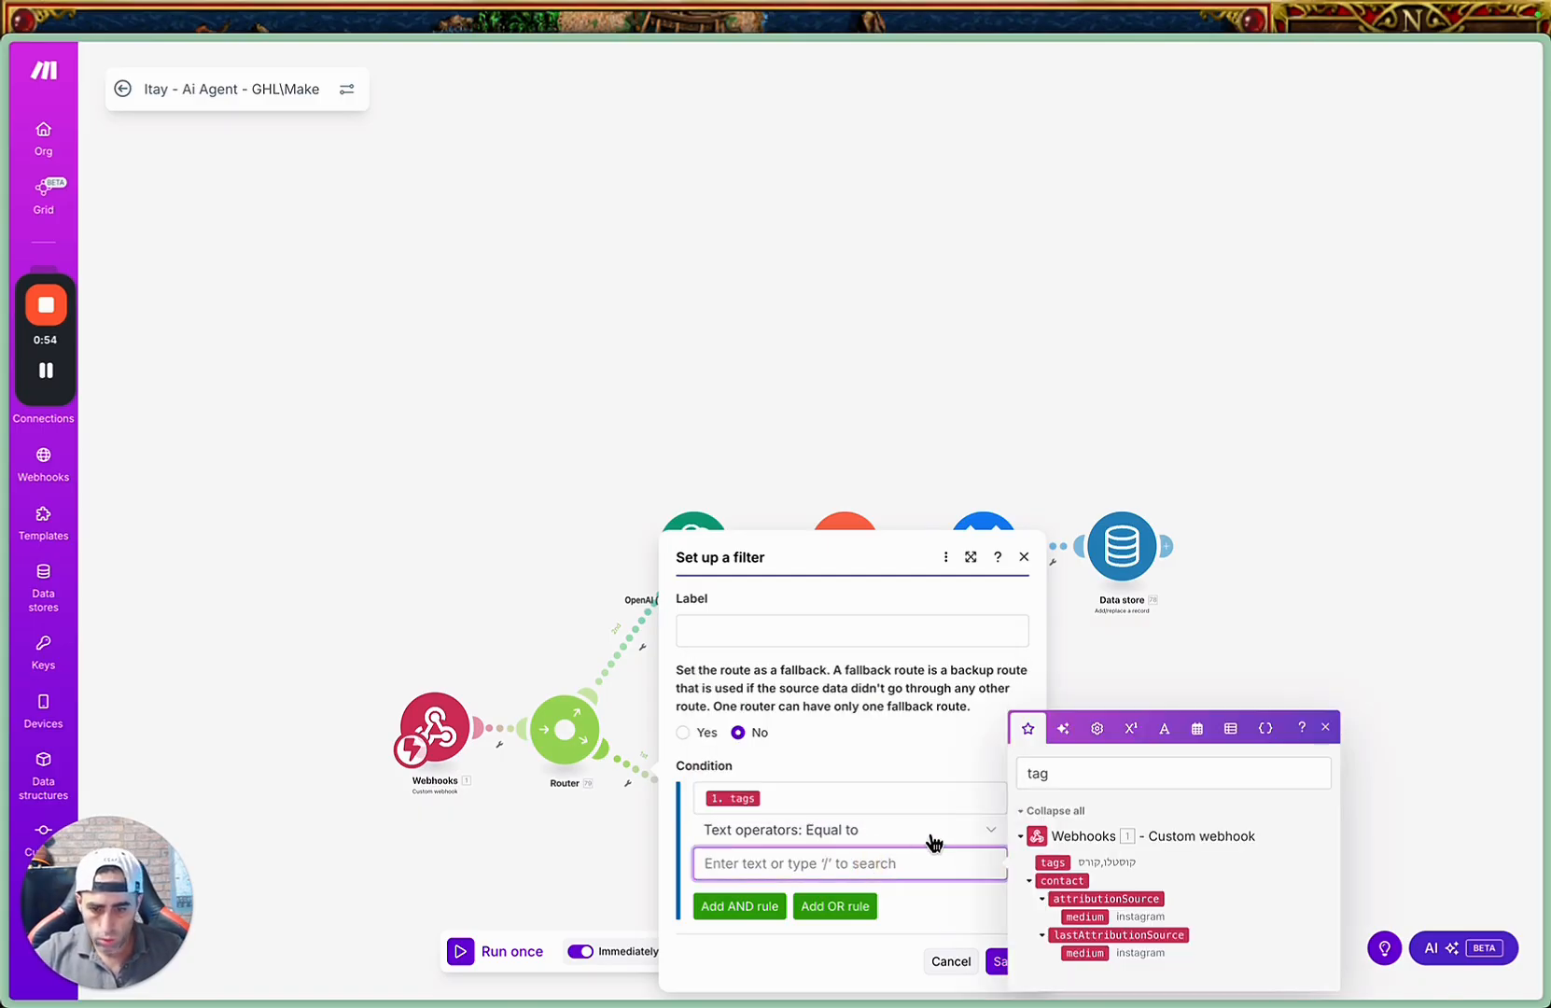
text(webhook)
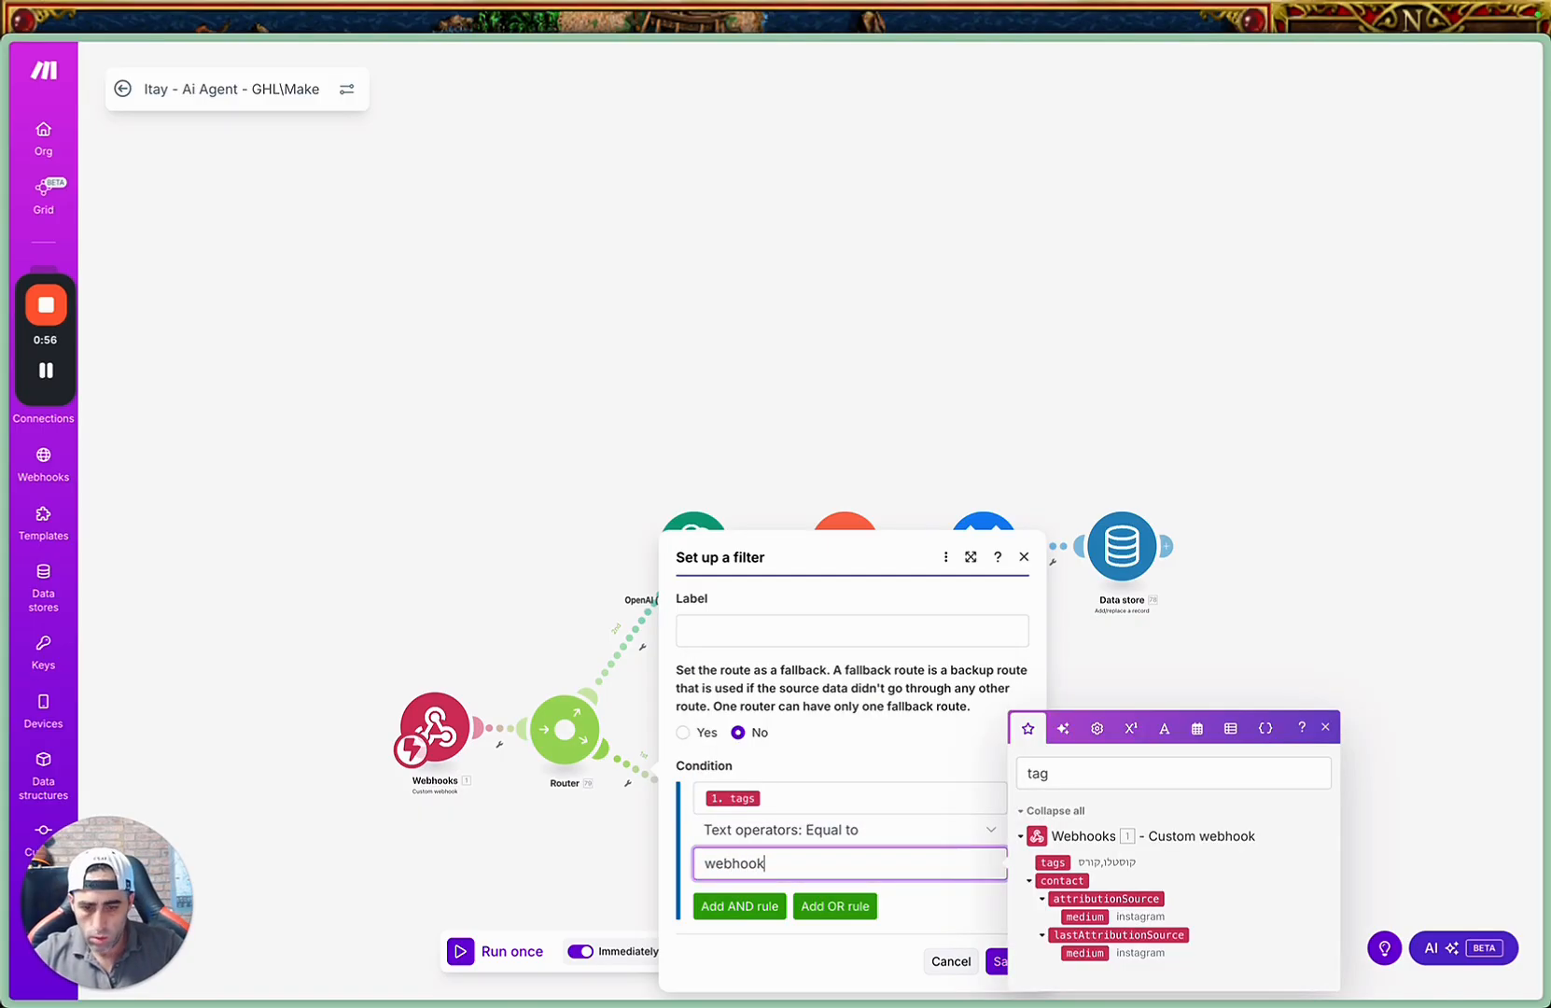
click(942, 843)
scroll(932, 763, down, 3)
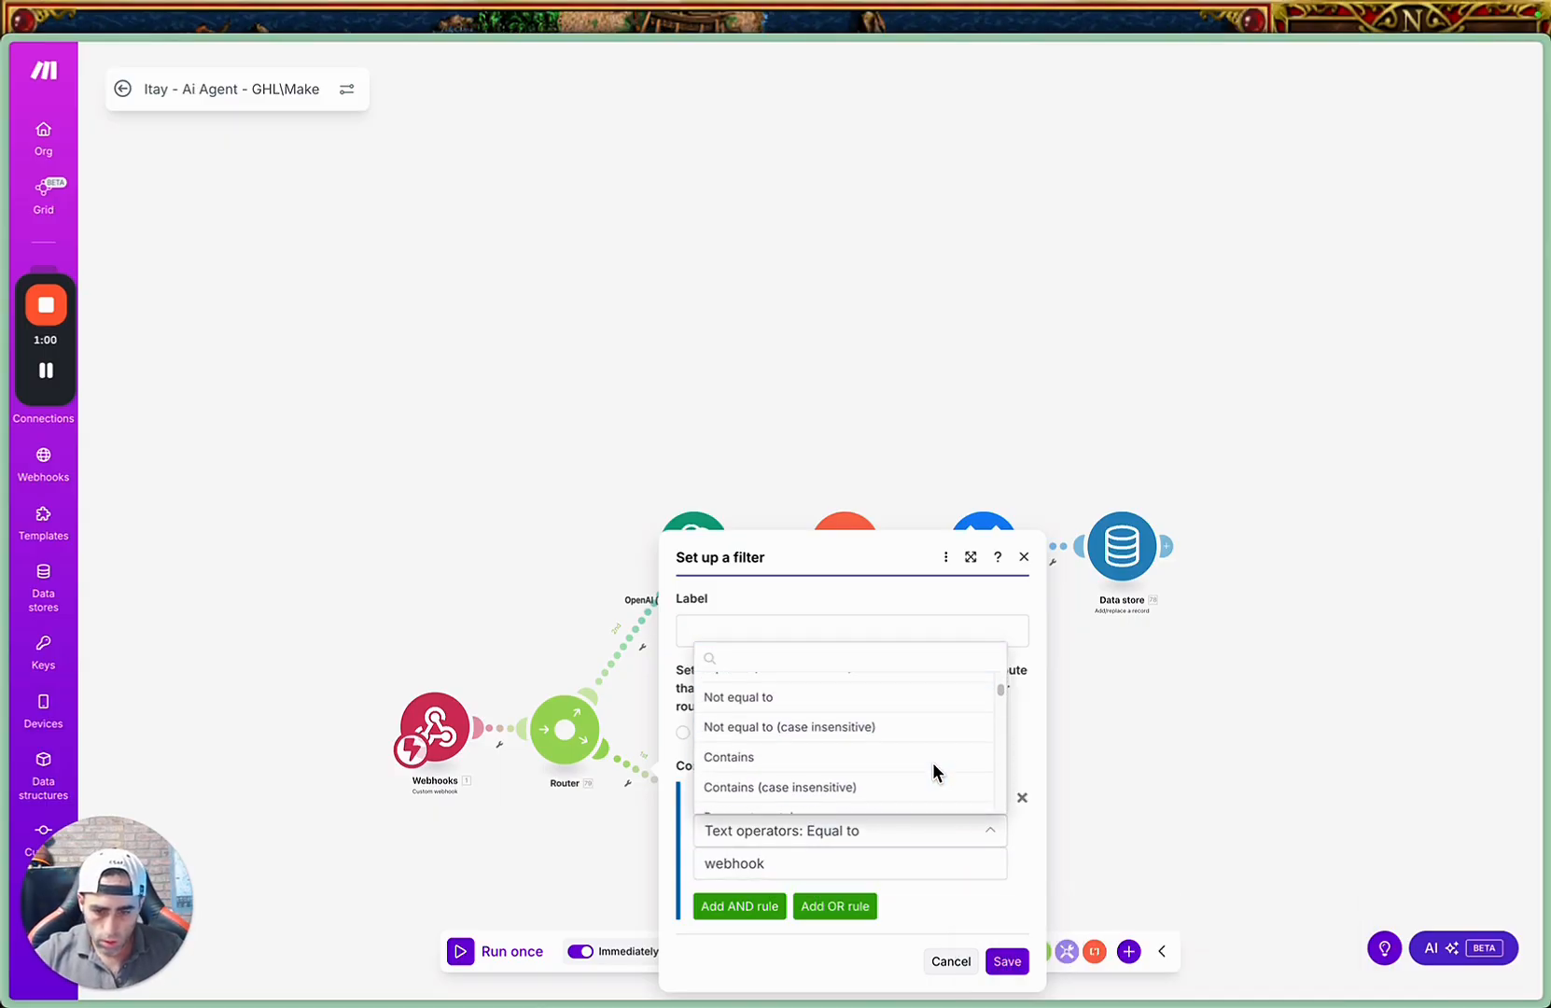
click(860, 780)
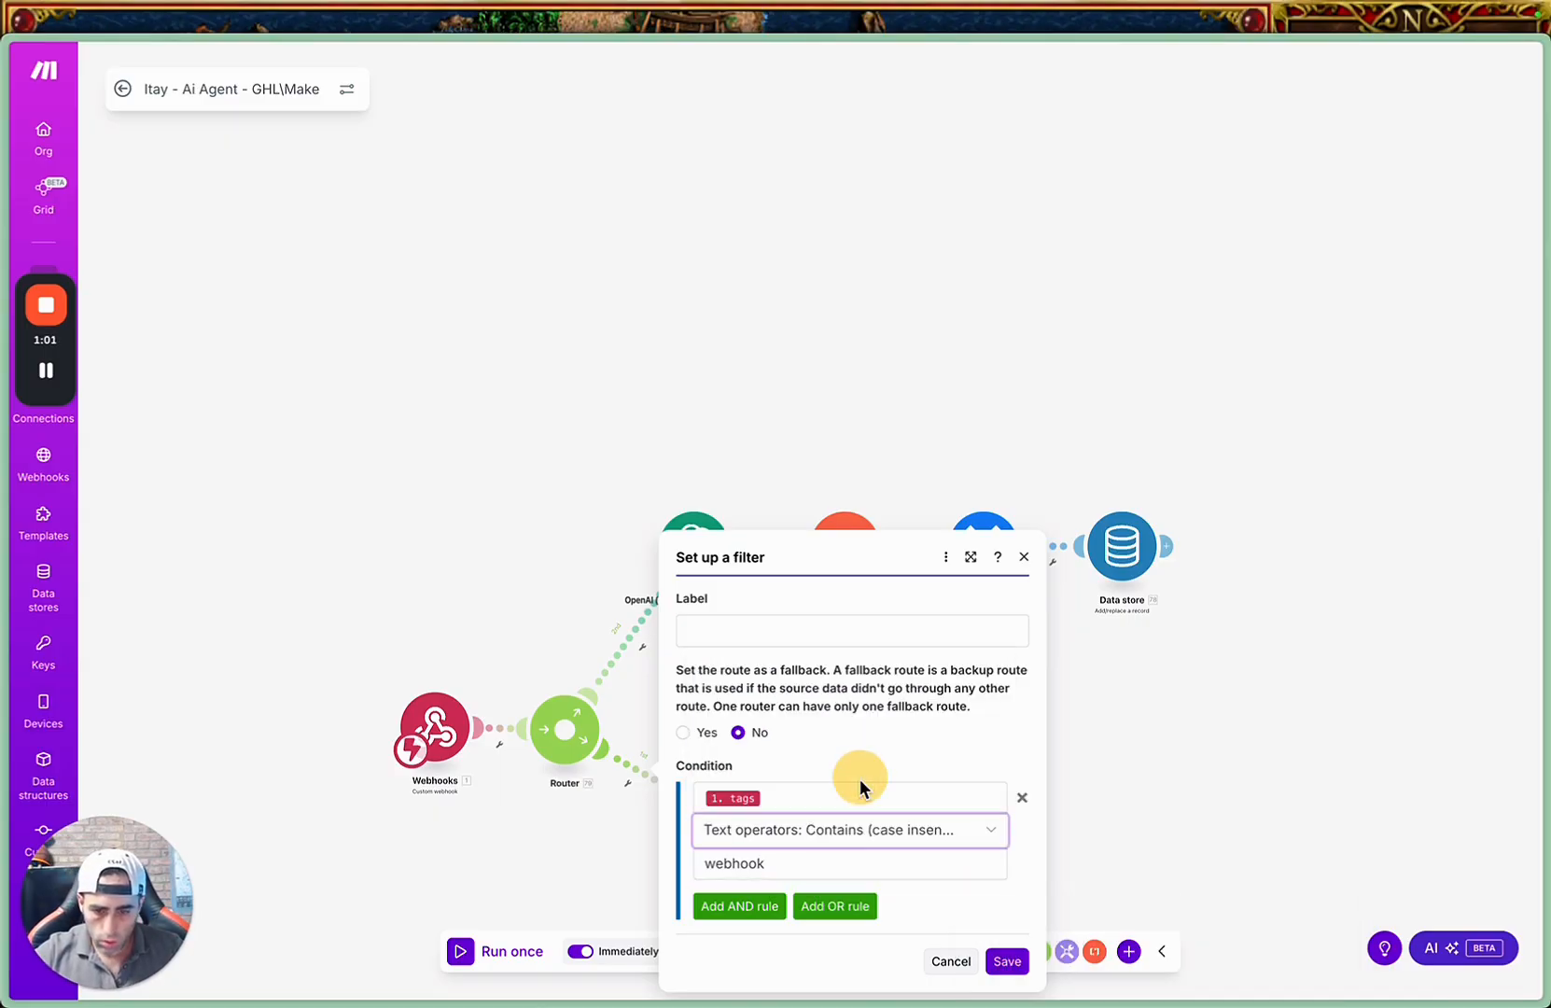
click(1008, 960)
Turn the empty module on the router's lower route into a Data store Search records module.
click(723, 798)
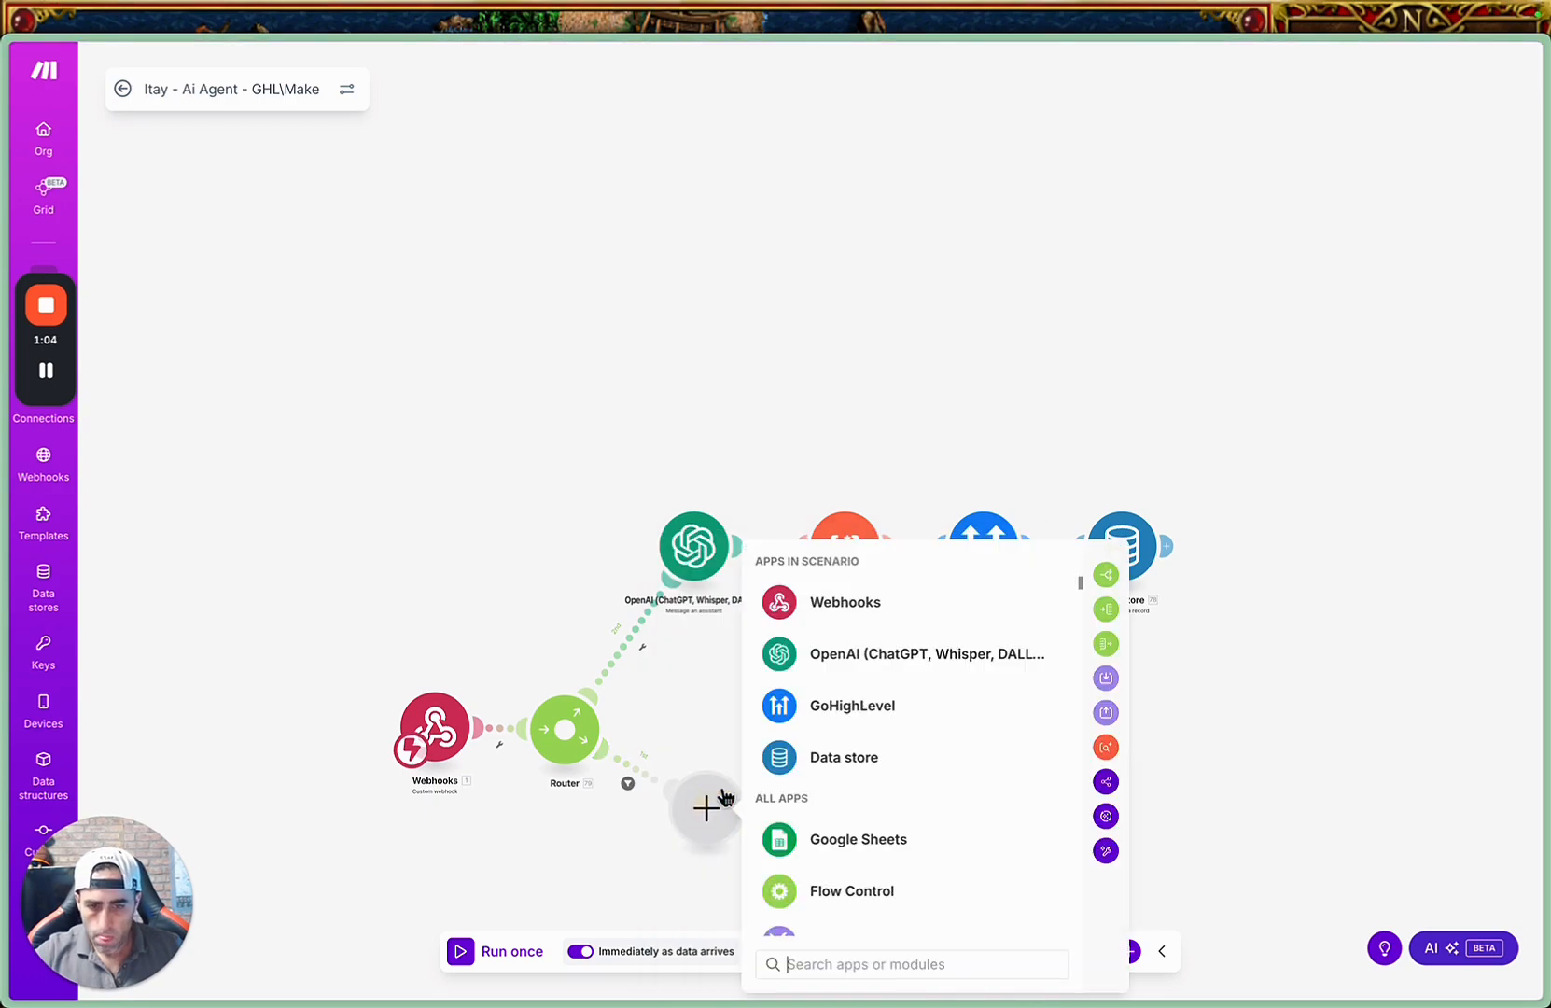
click(987, 757)
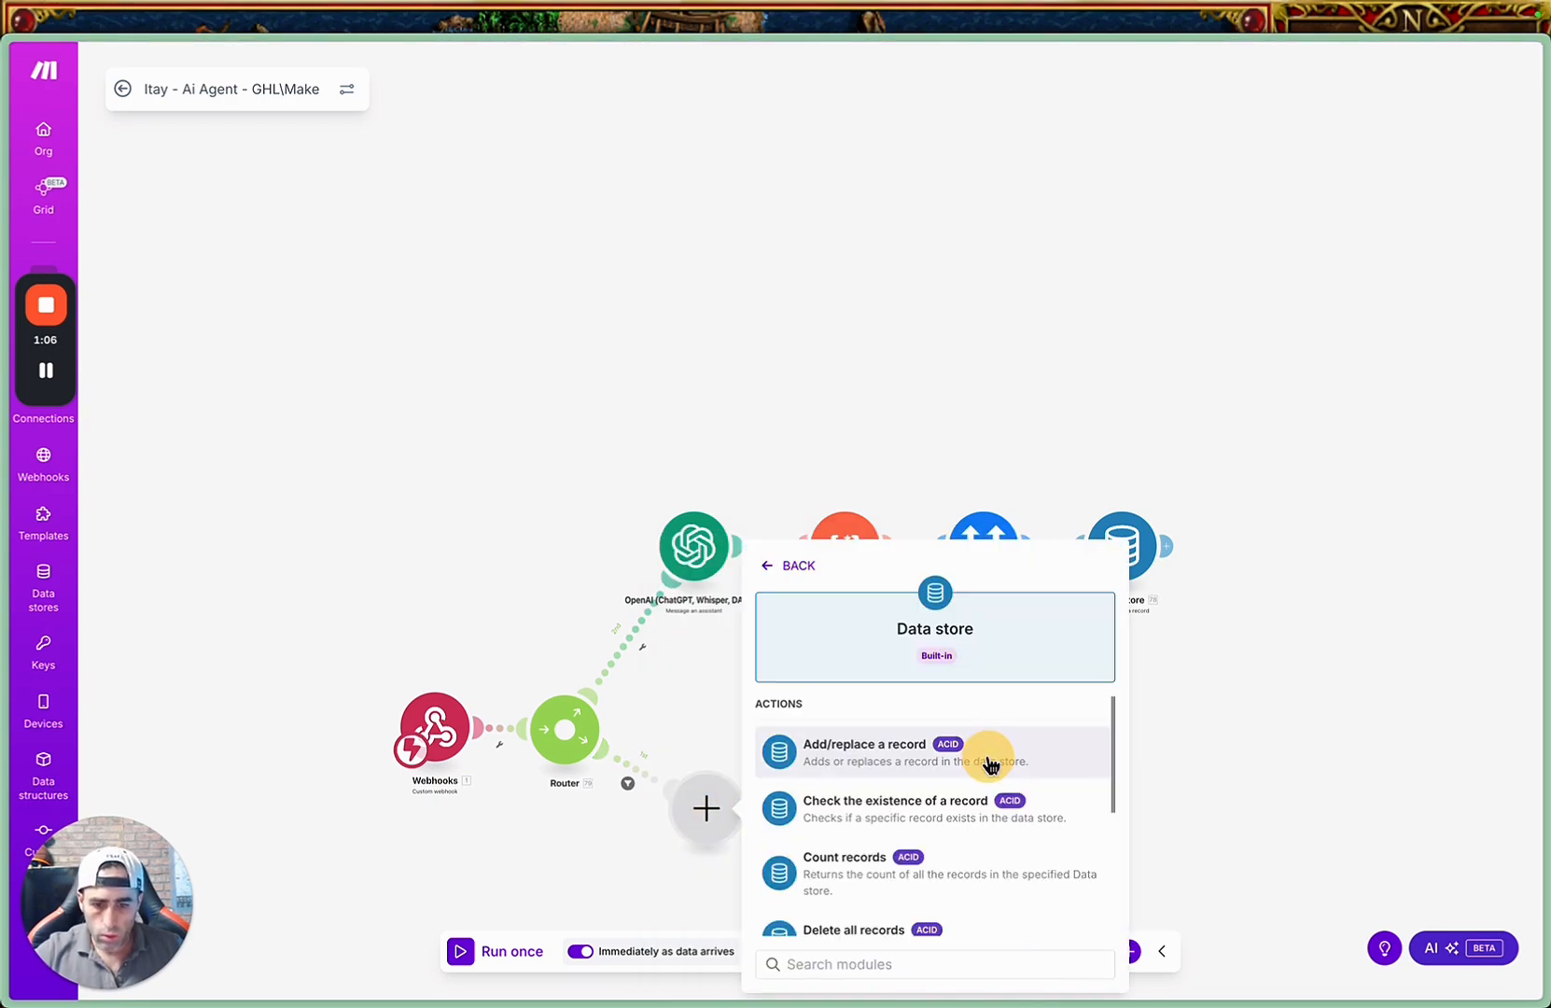
scroll(993, 763, down, 2)
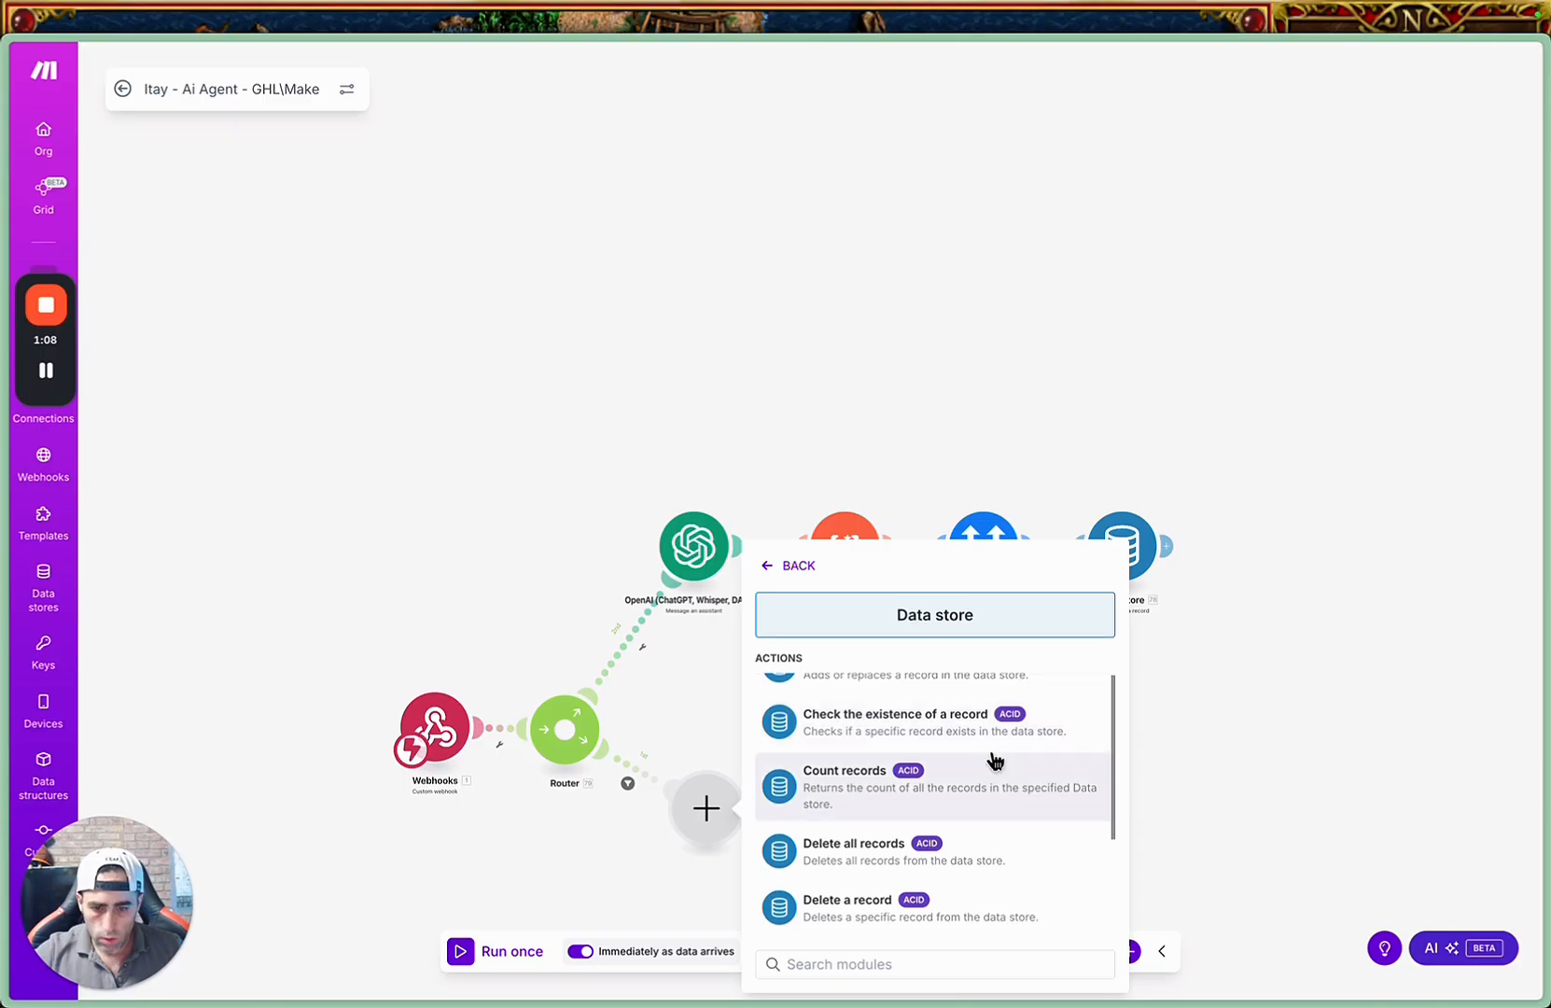
scroll(975, 743, down, 3)
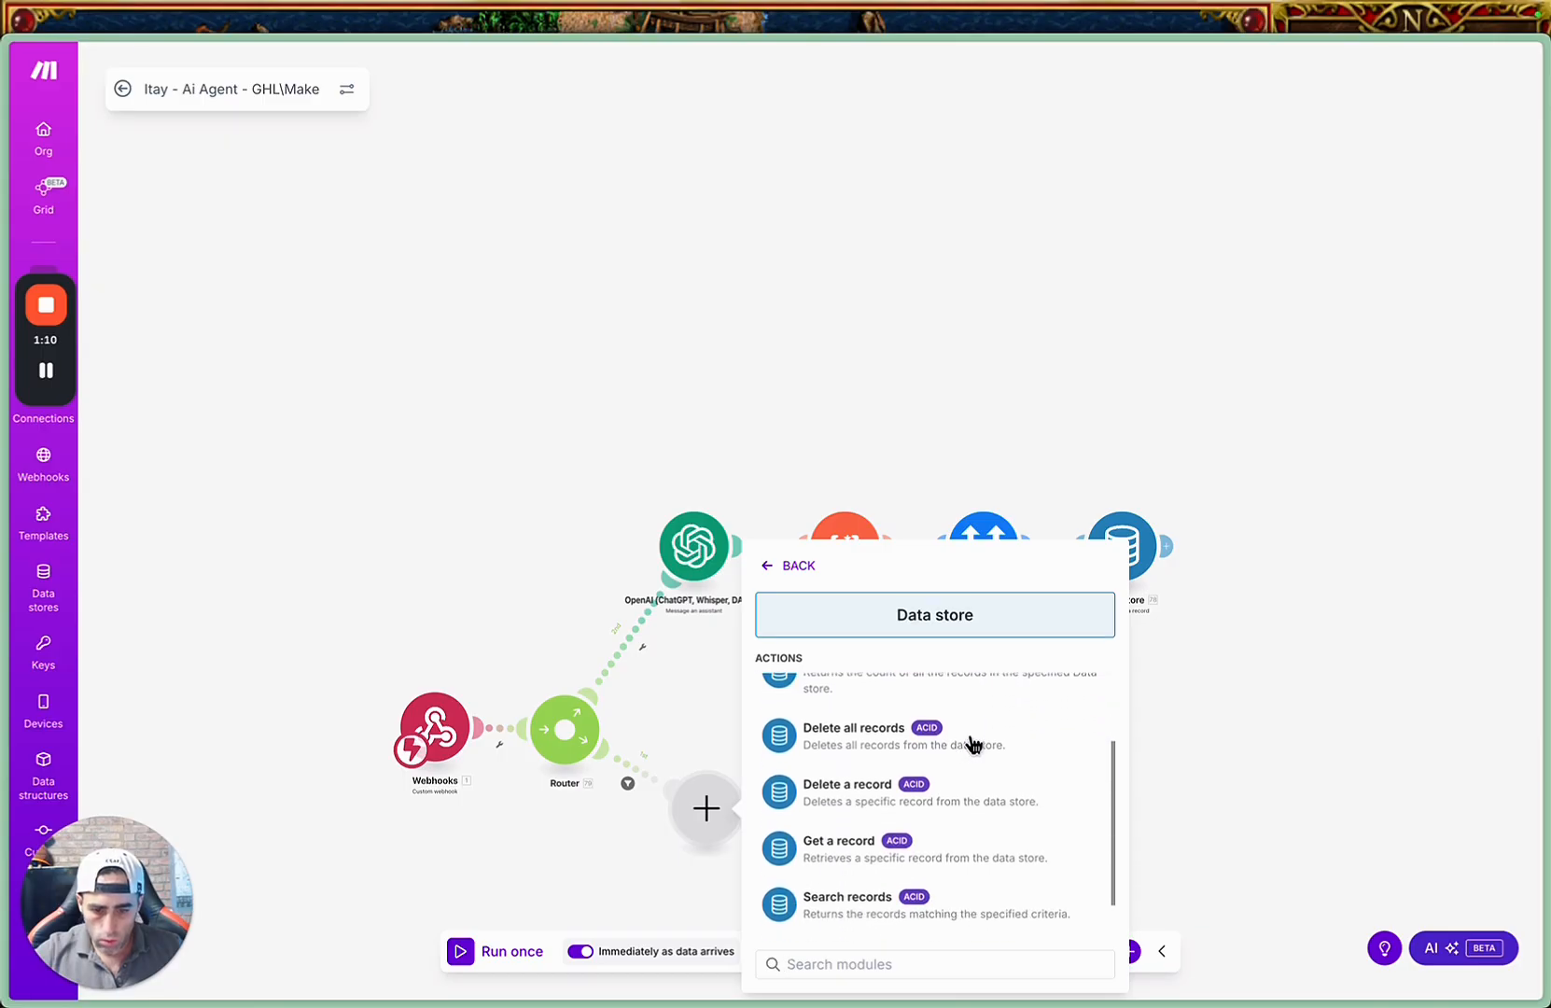
scroll(973, 744, down, 1)
click(966, 876)
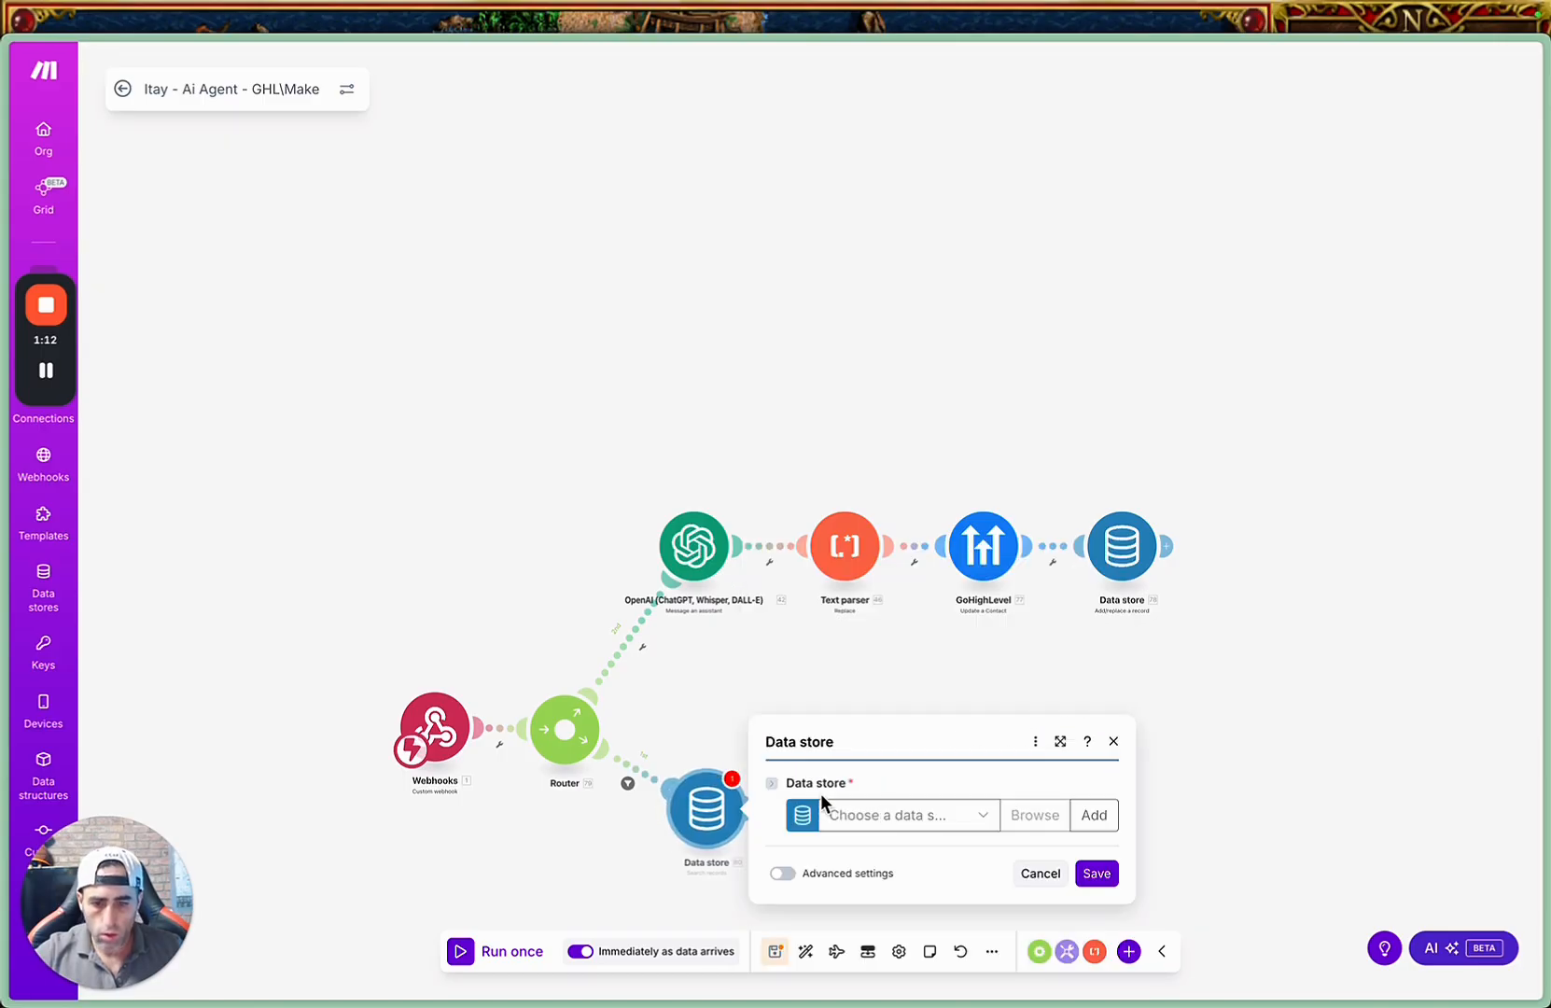
Choose the AI Agent Chat data store for the search and add the filter rule Contact ID Exists.
click(975, 820)
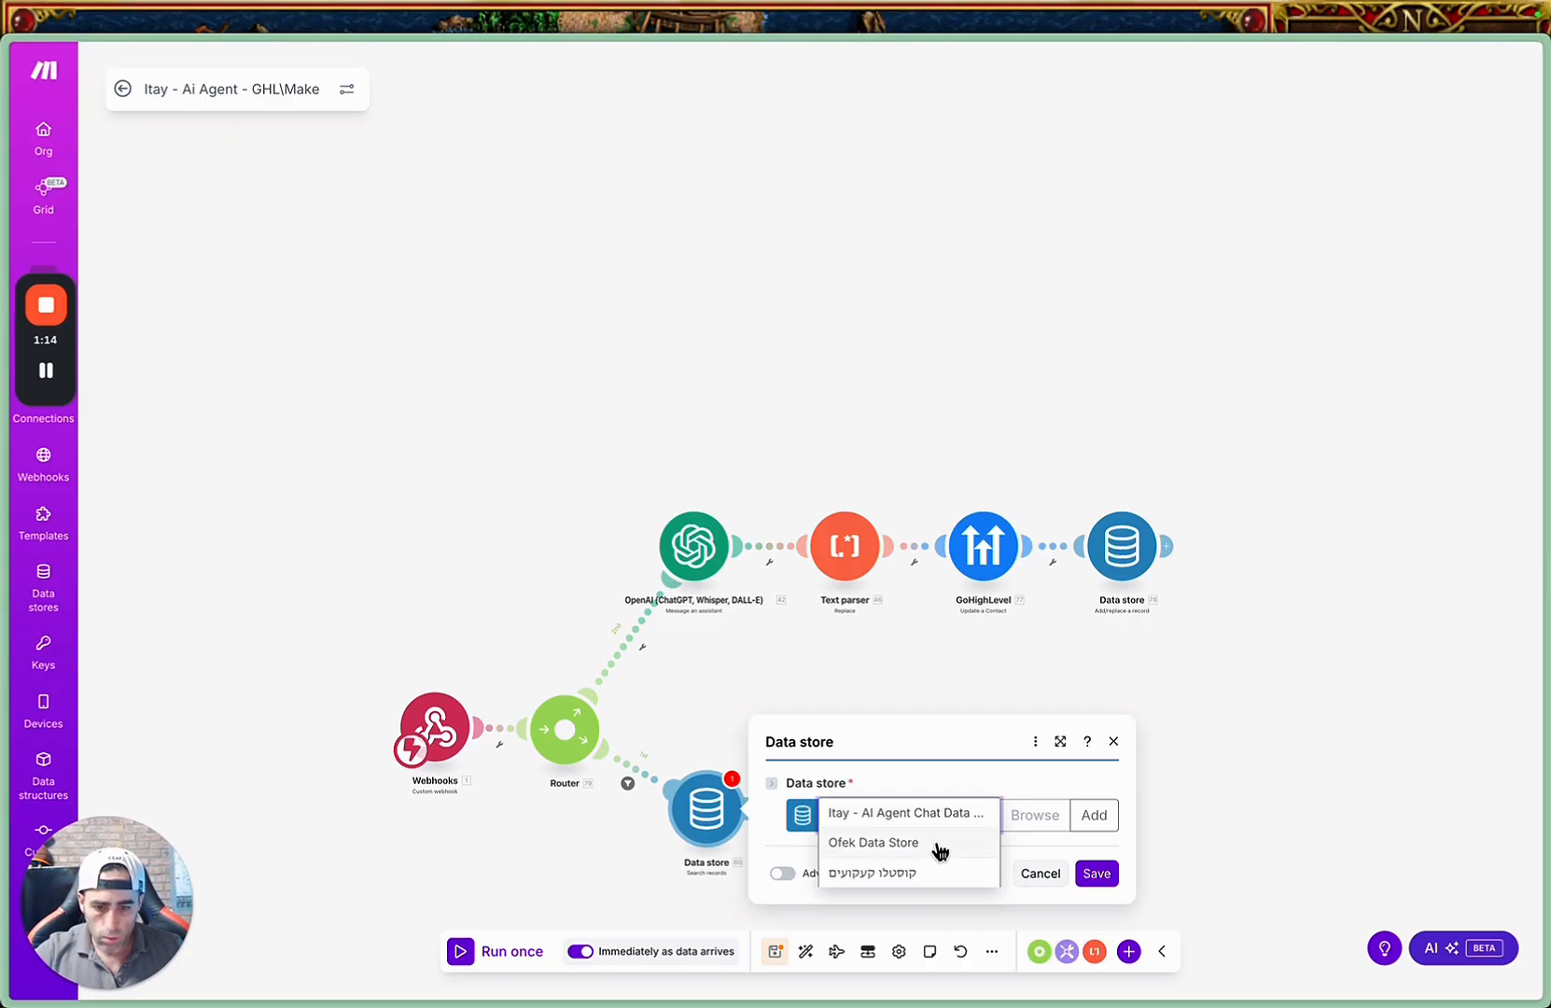
click(929, 816)
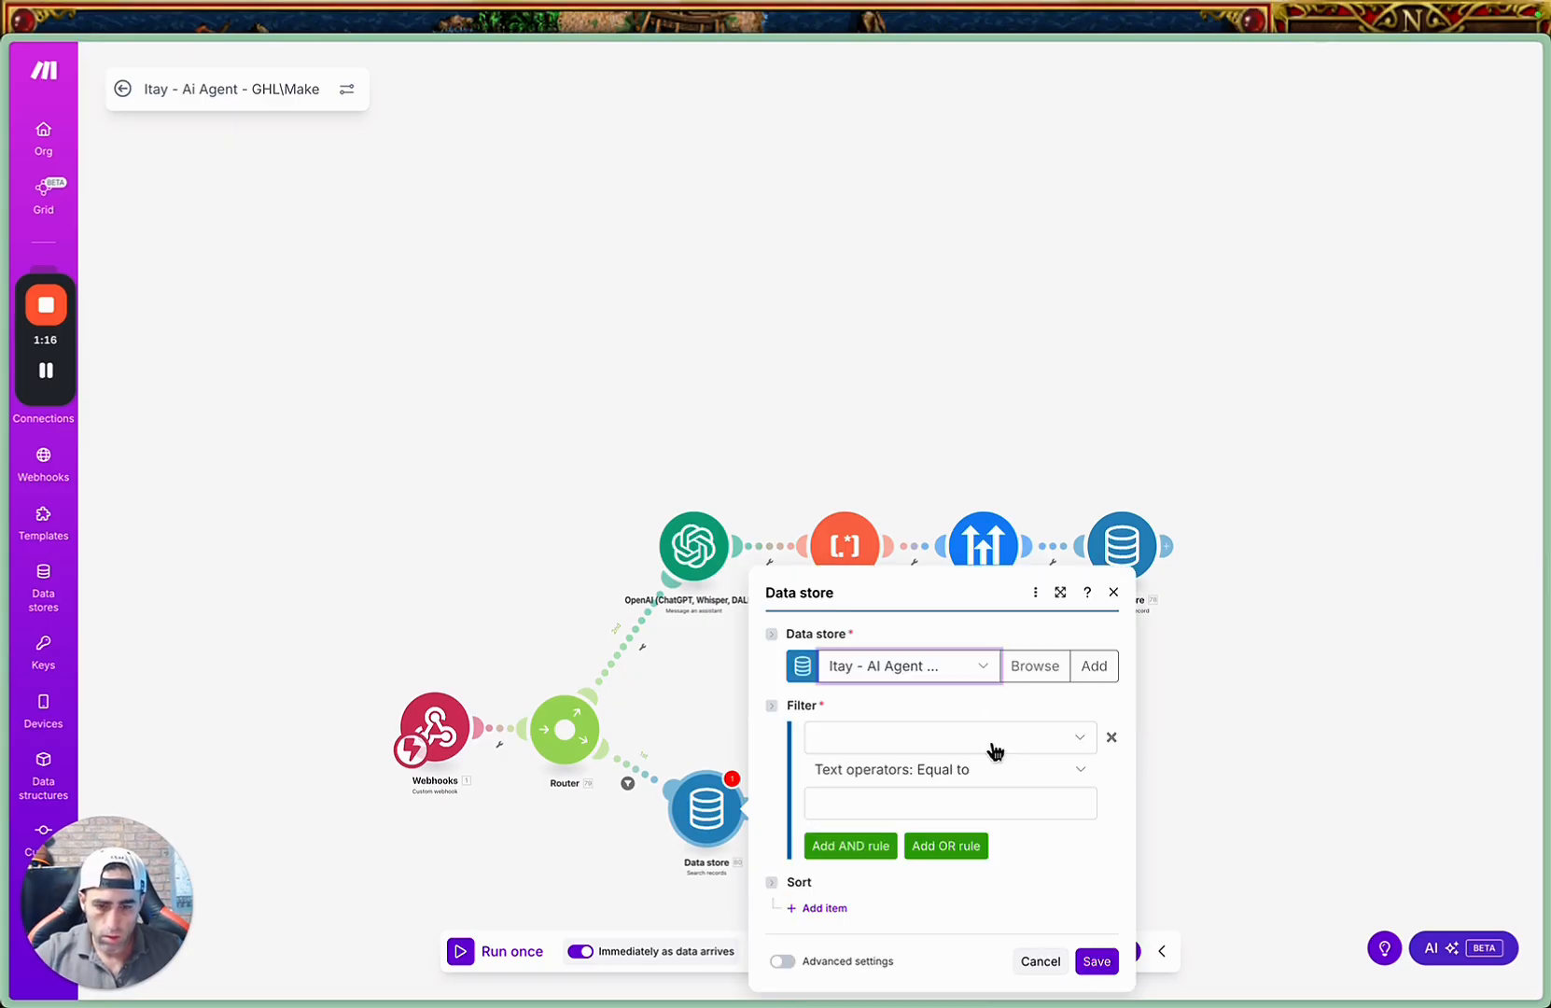
click(949, 739)
click(935, 771)
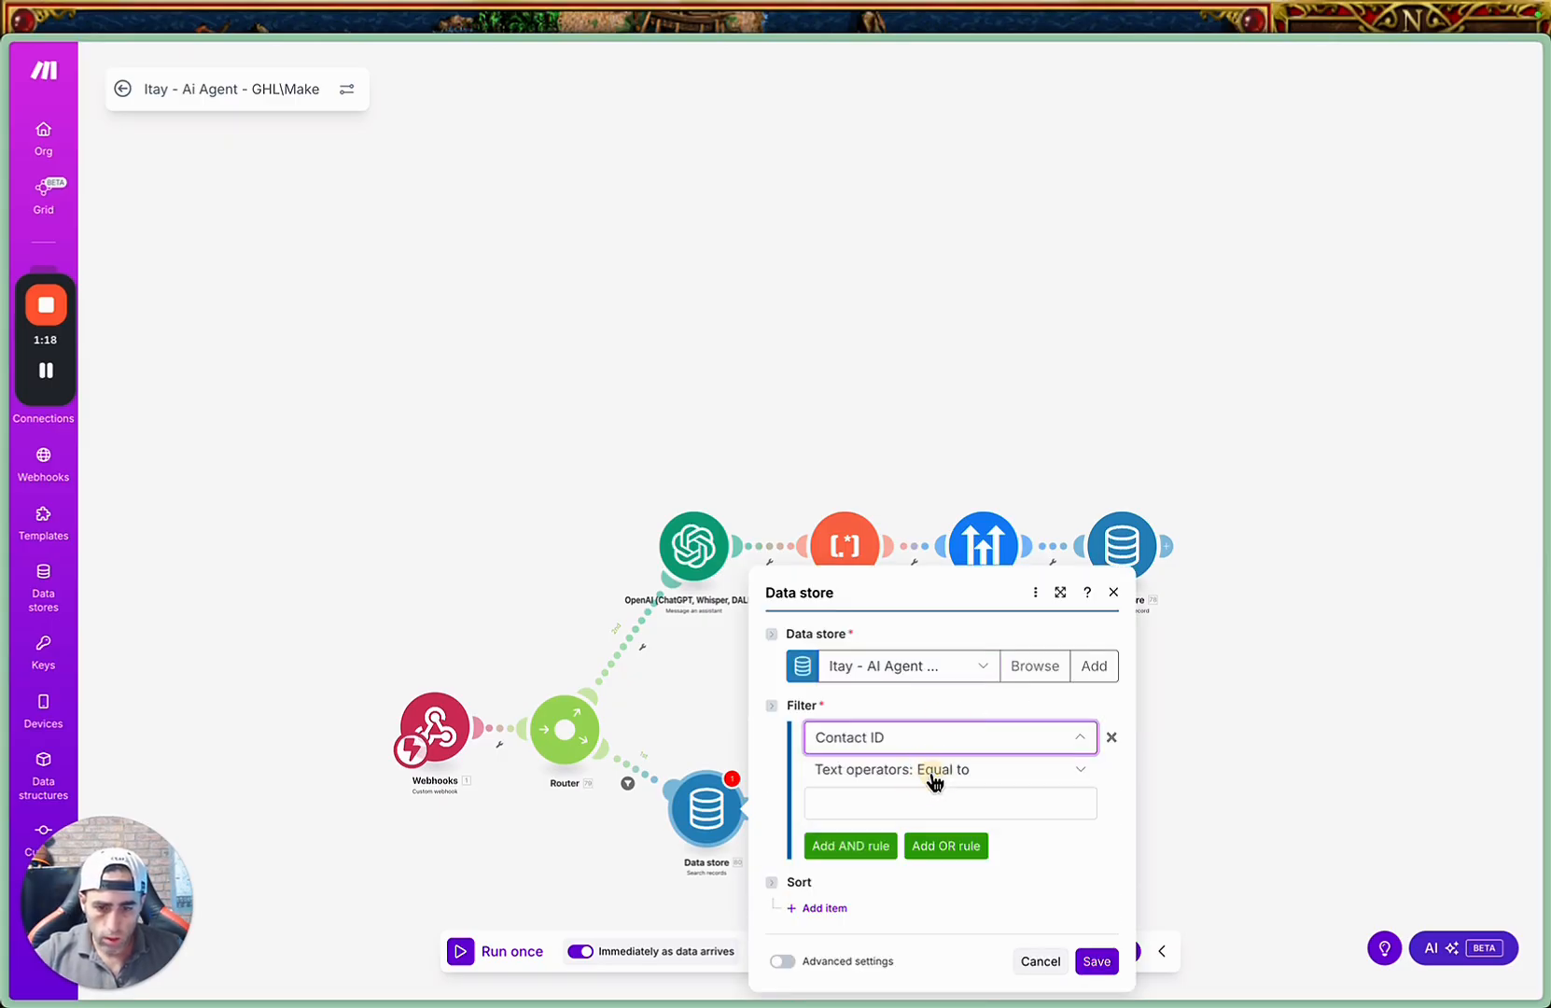
click(999, 782)
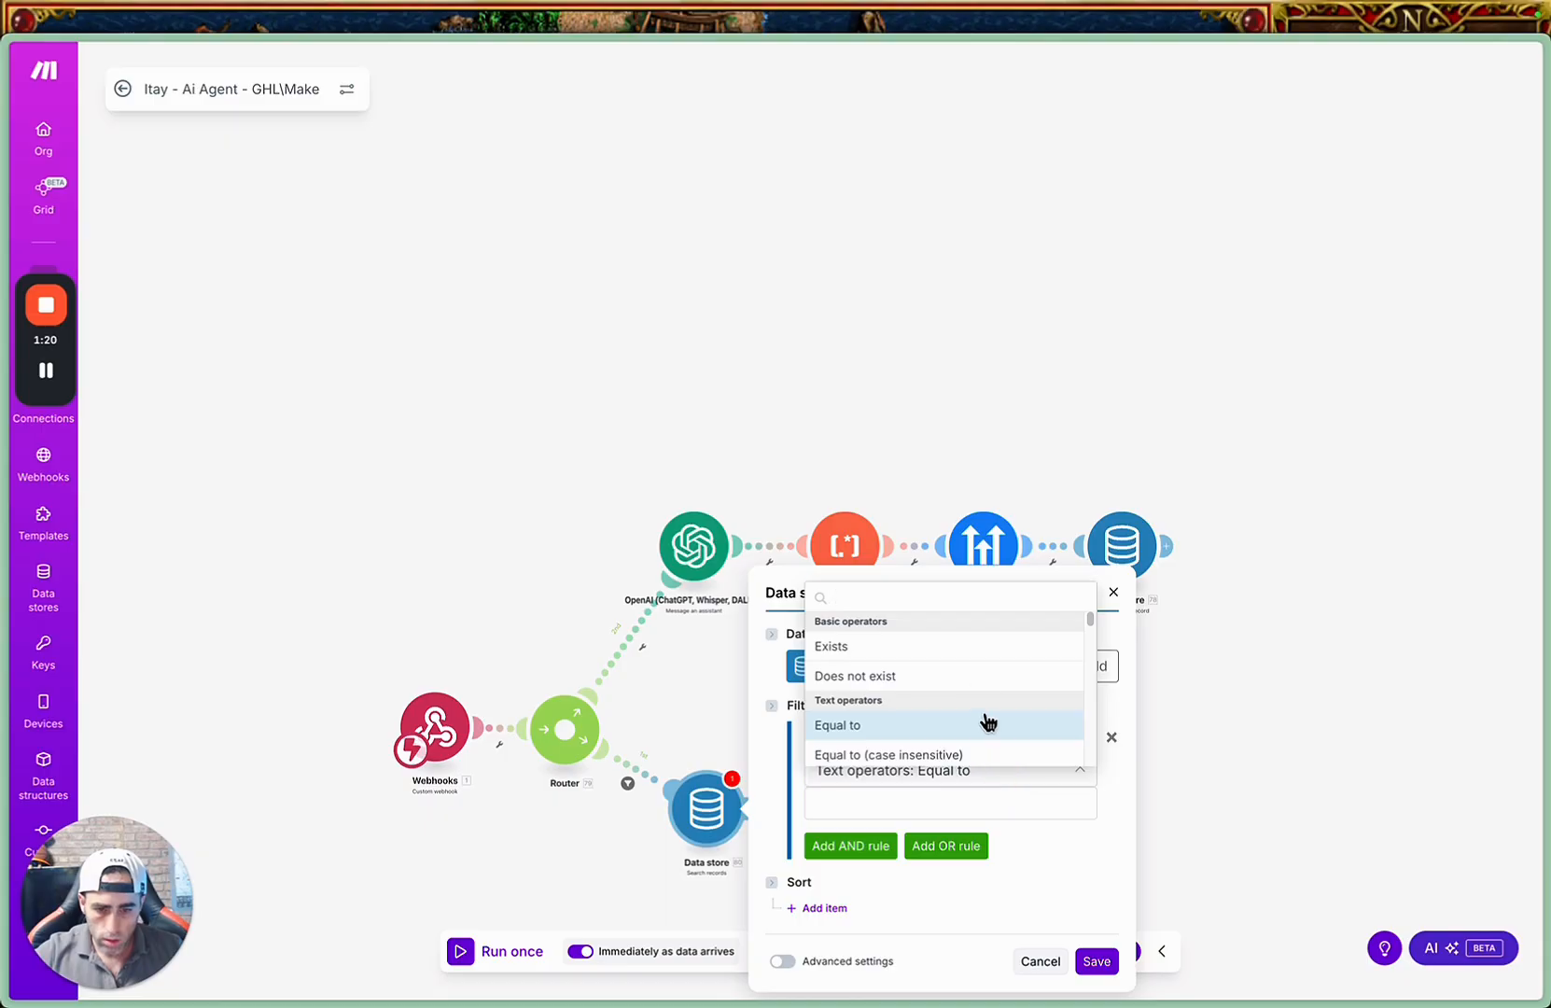
click(961, 647)
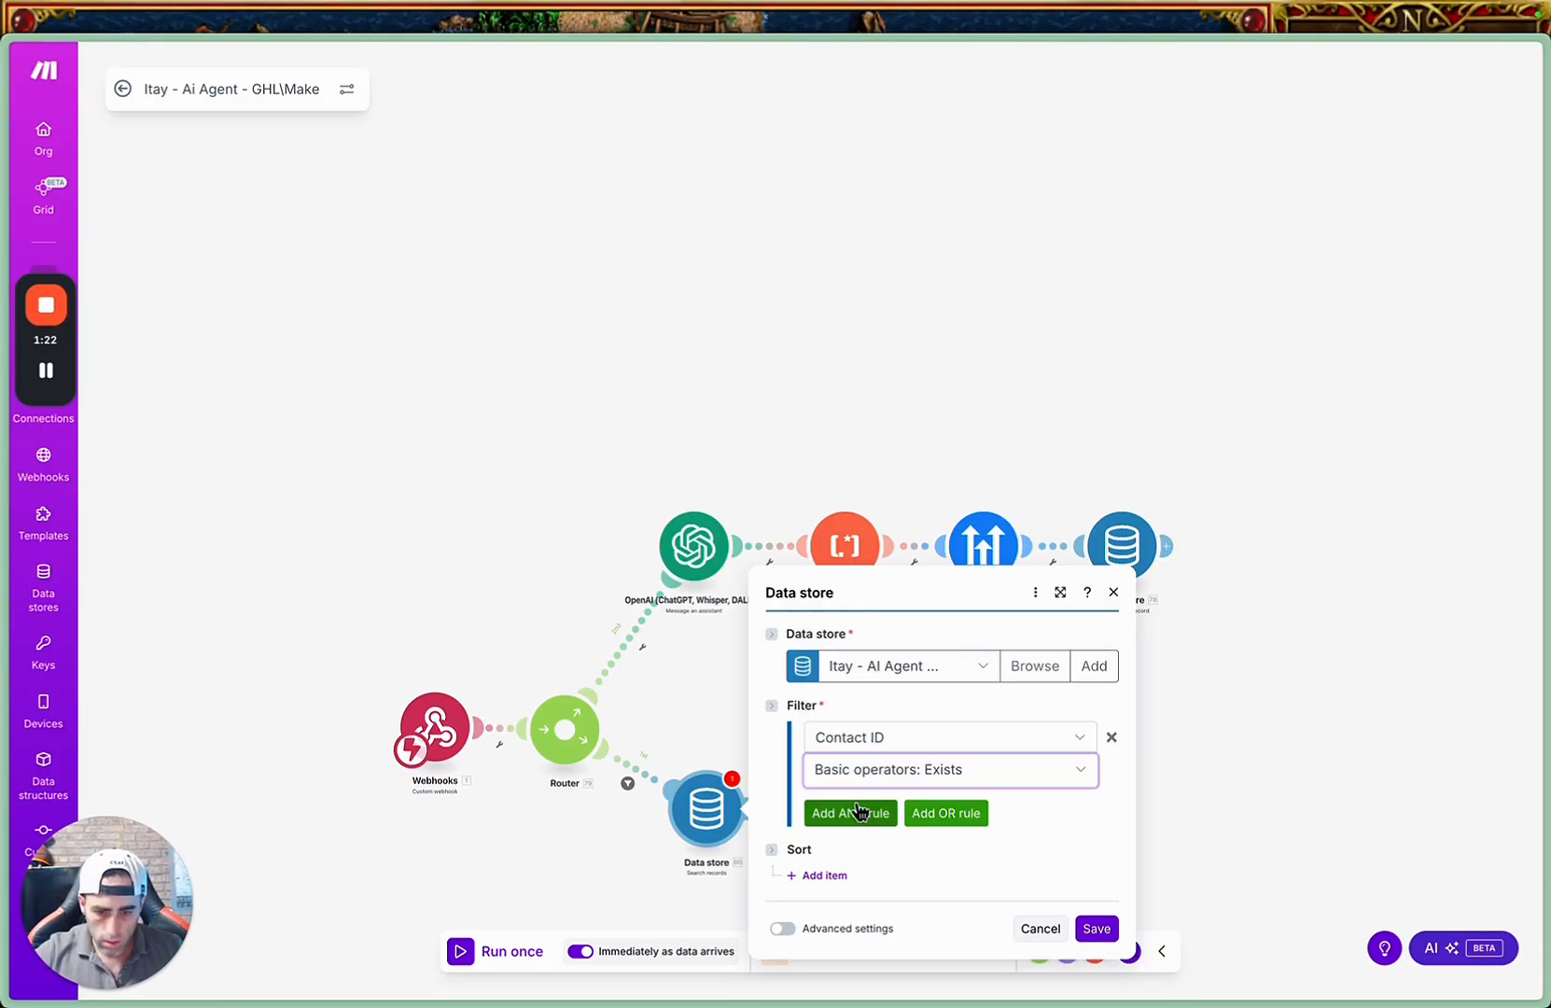
click(1027, 818)
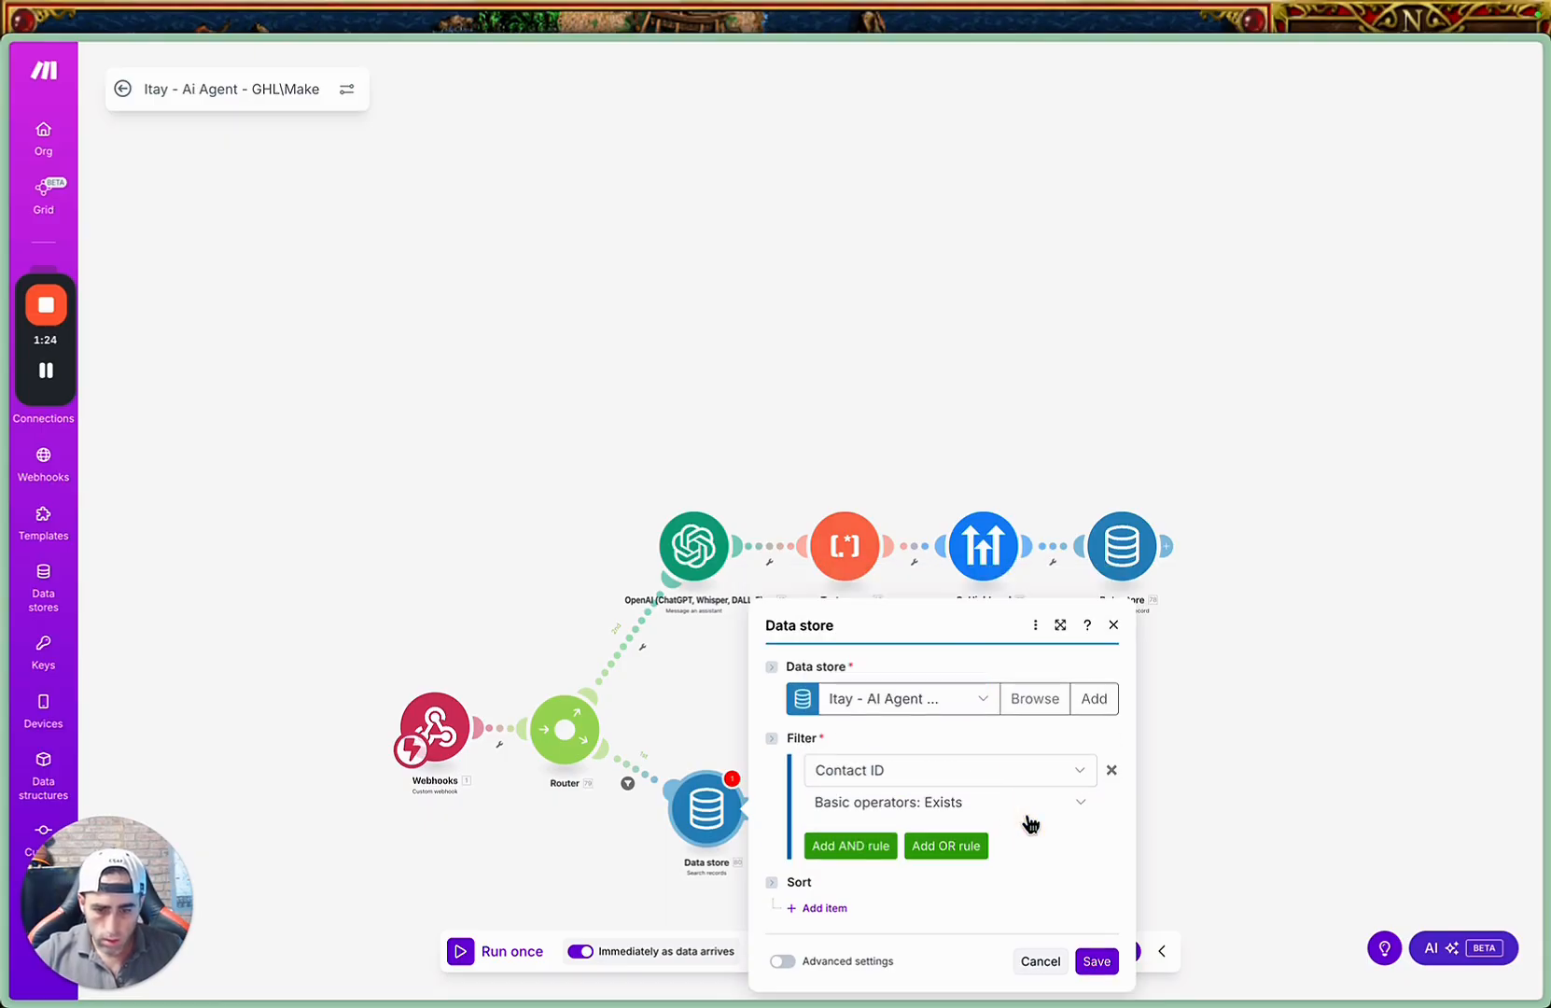
Add an AND rule requiring Contact ID to equal the webhook's contact_id, and save the Search records module.
click(867, 845)
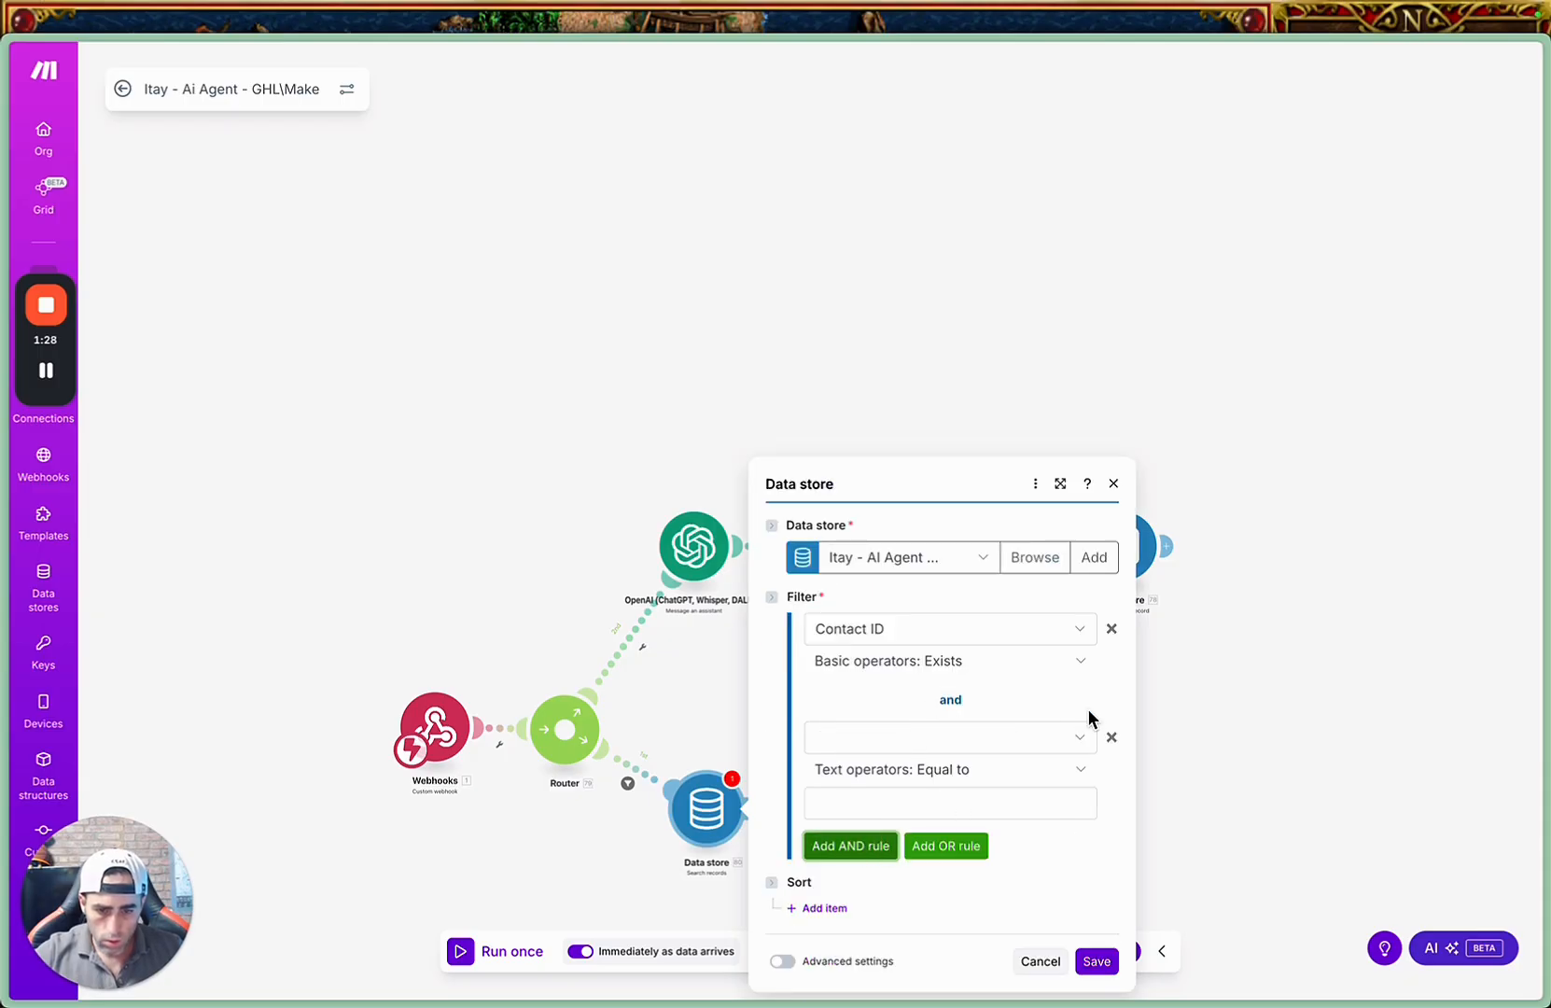
click(975, 742)
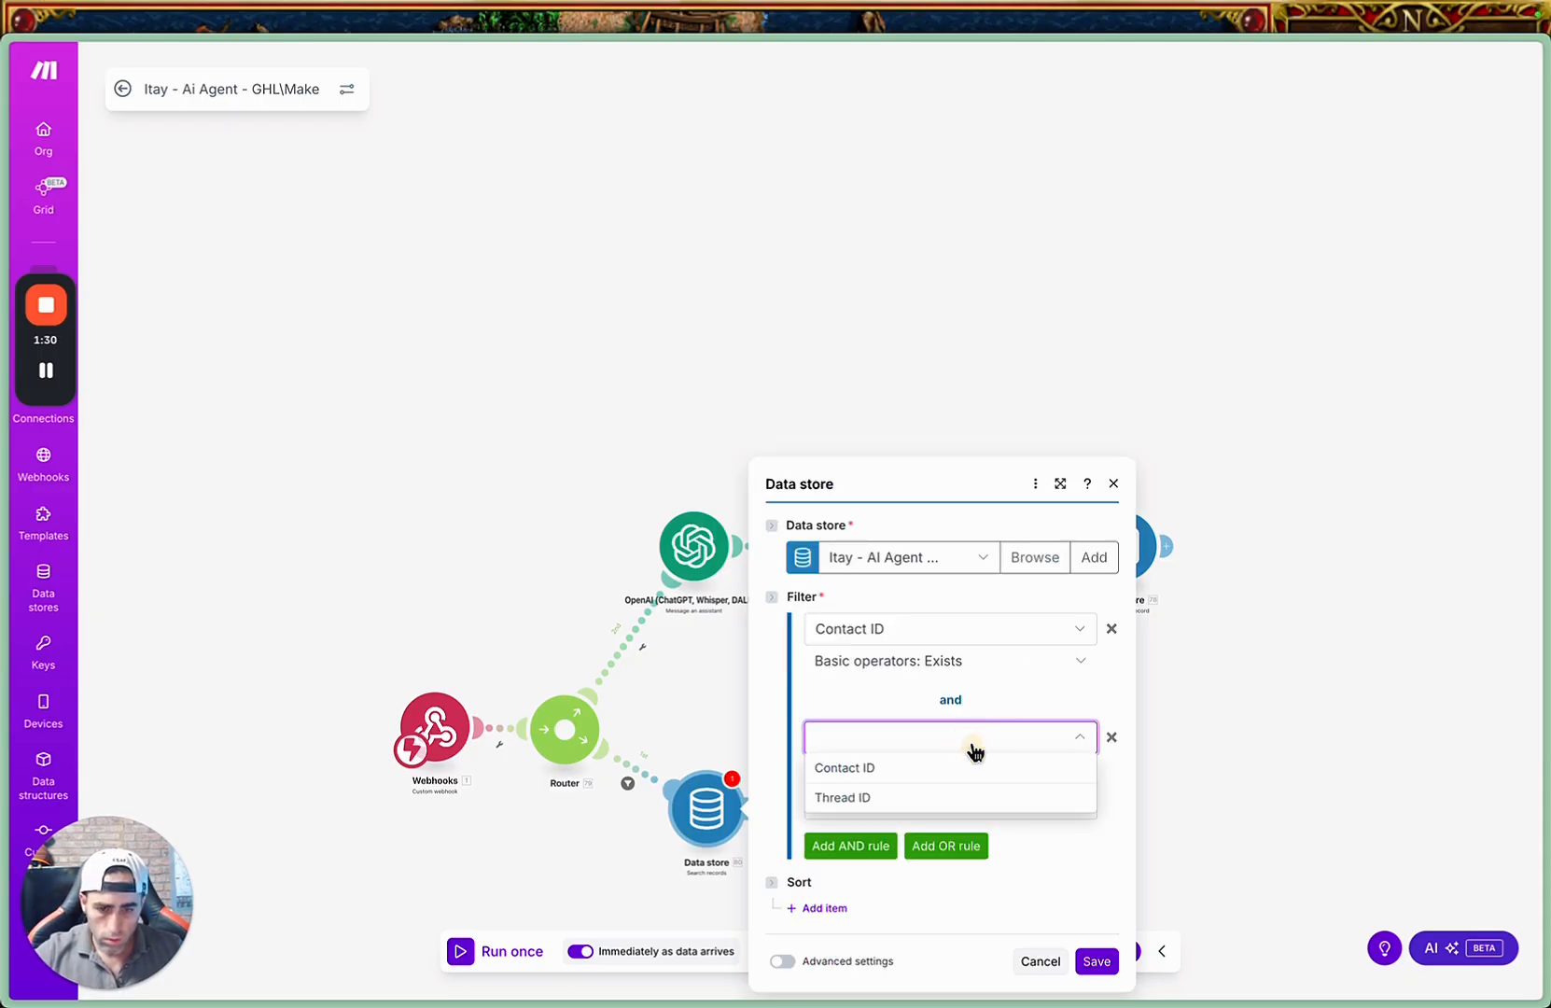
click(932, 771)
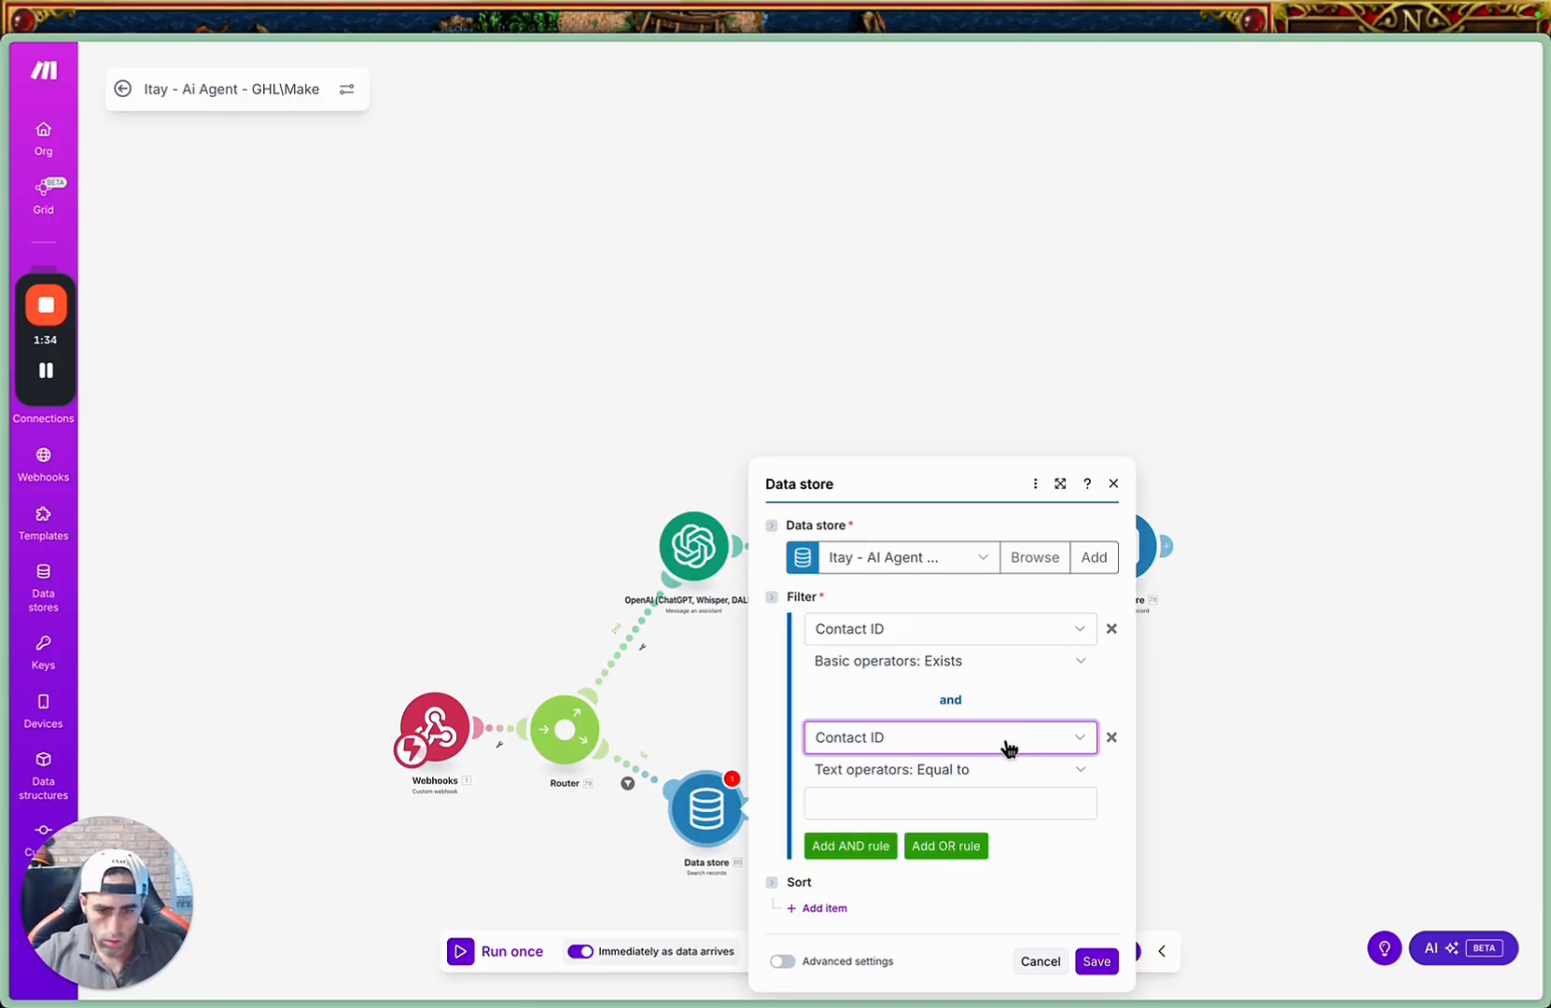
click(982, 791)
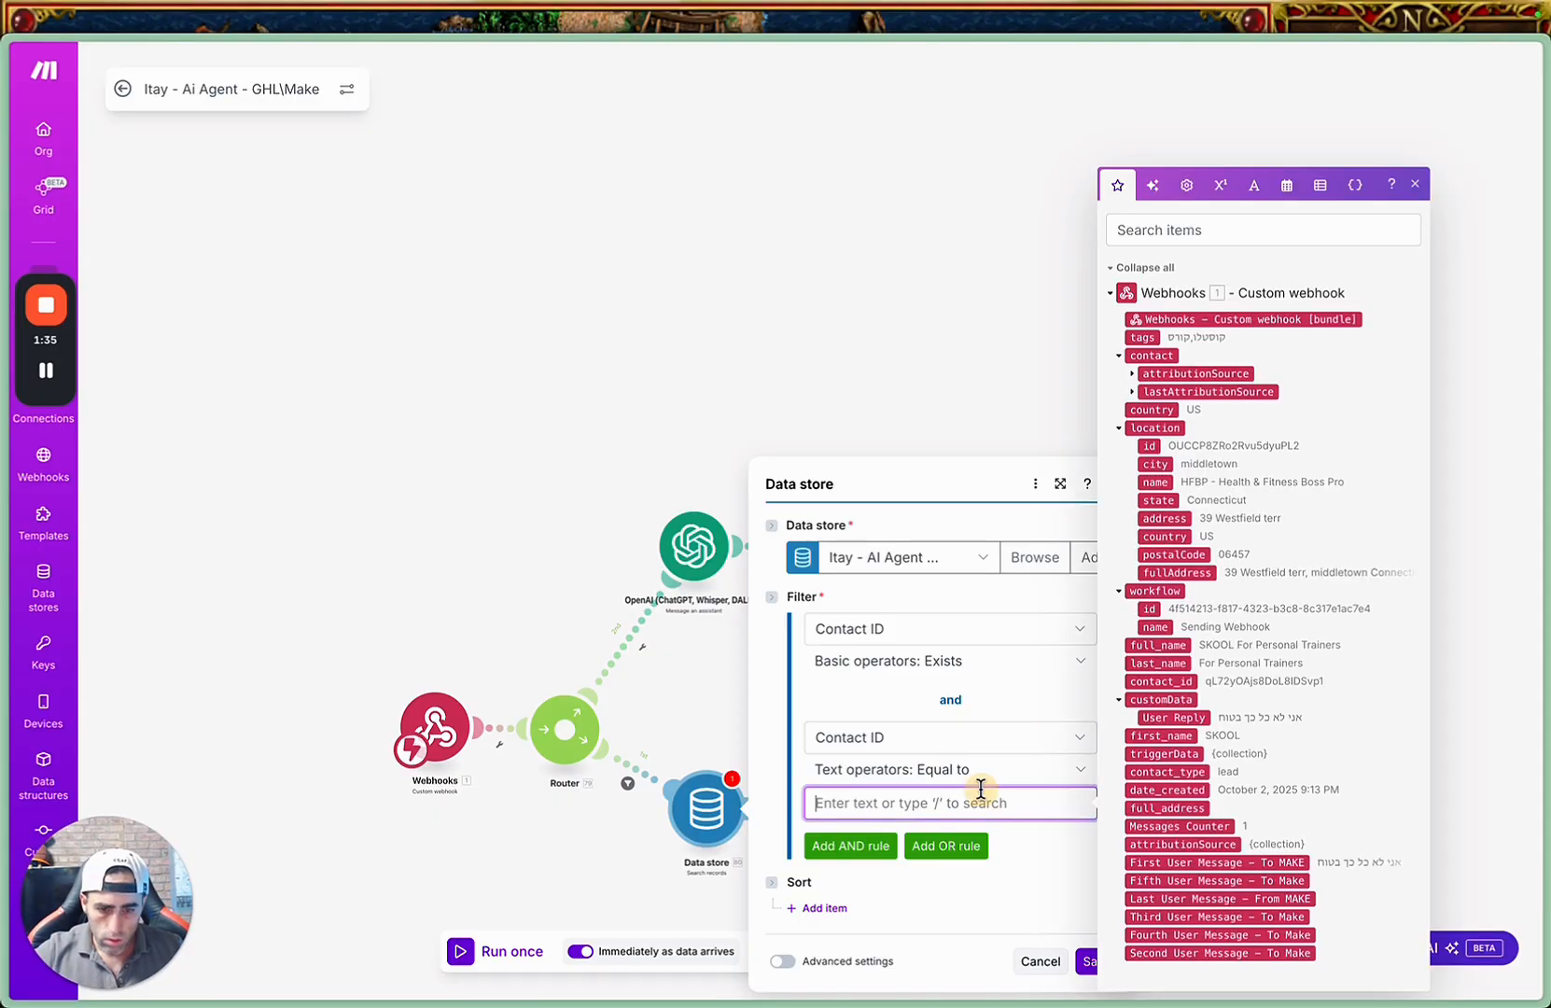
click(1212, 230)
text(contact)
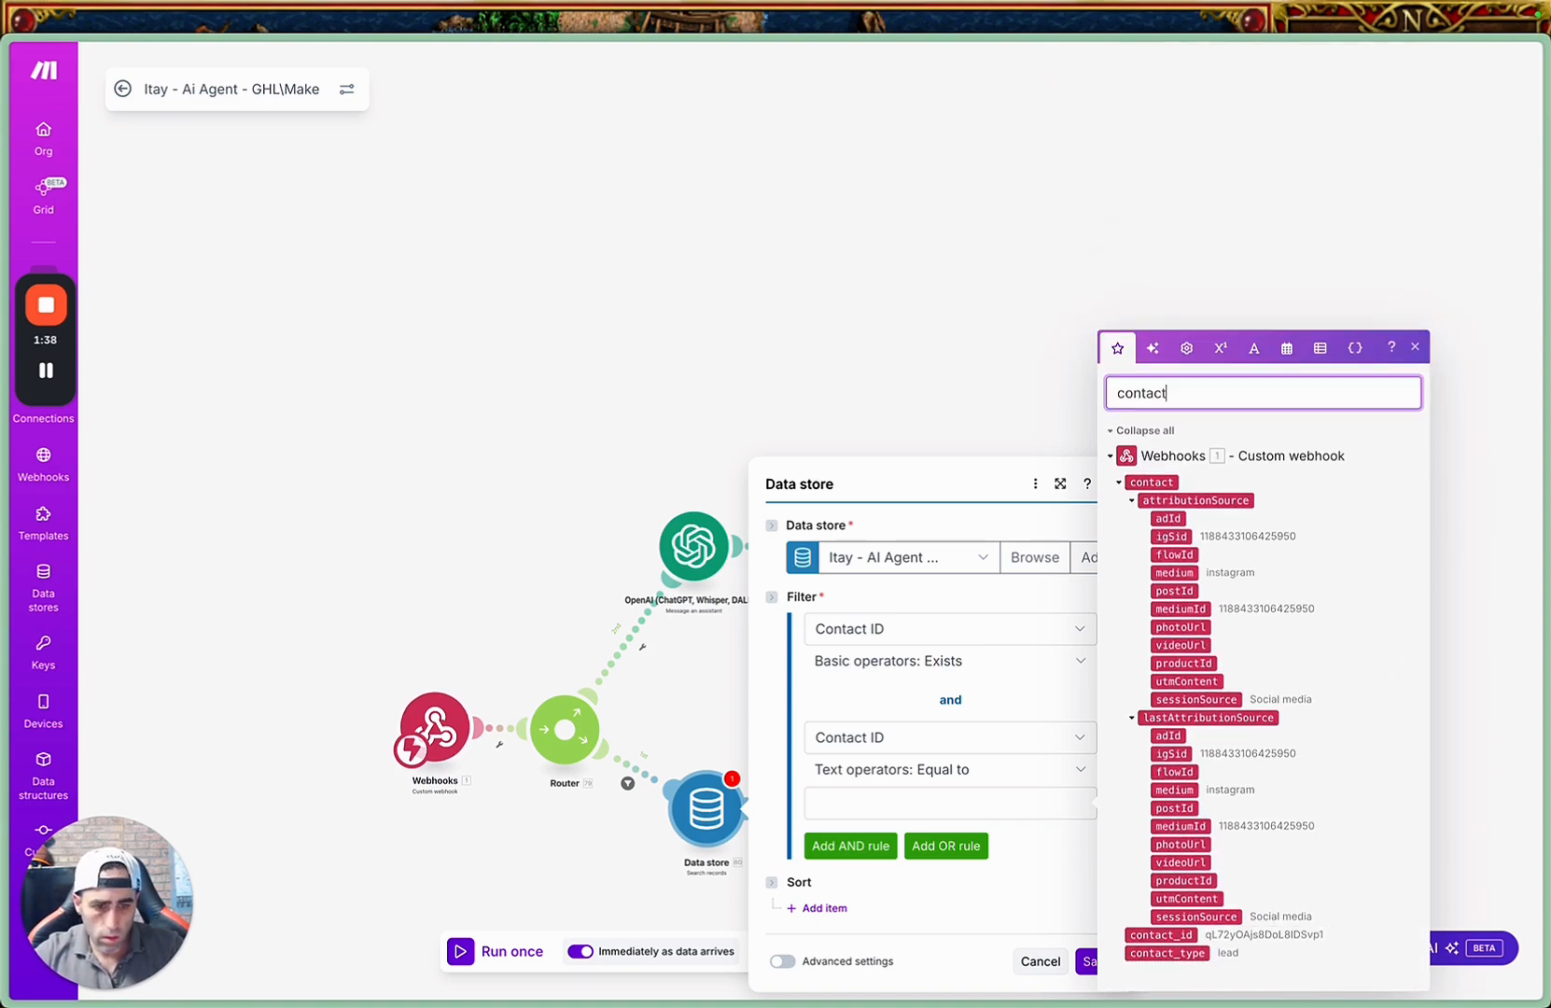
click(1155, 935)
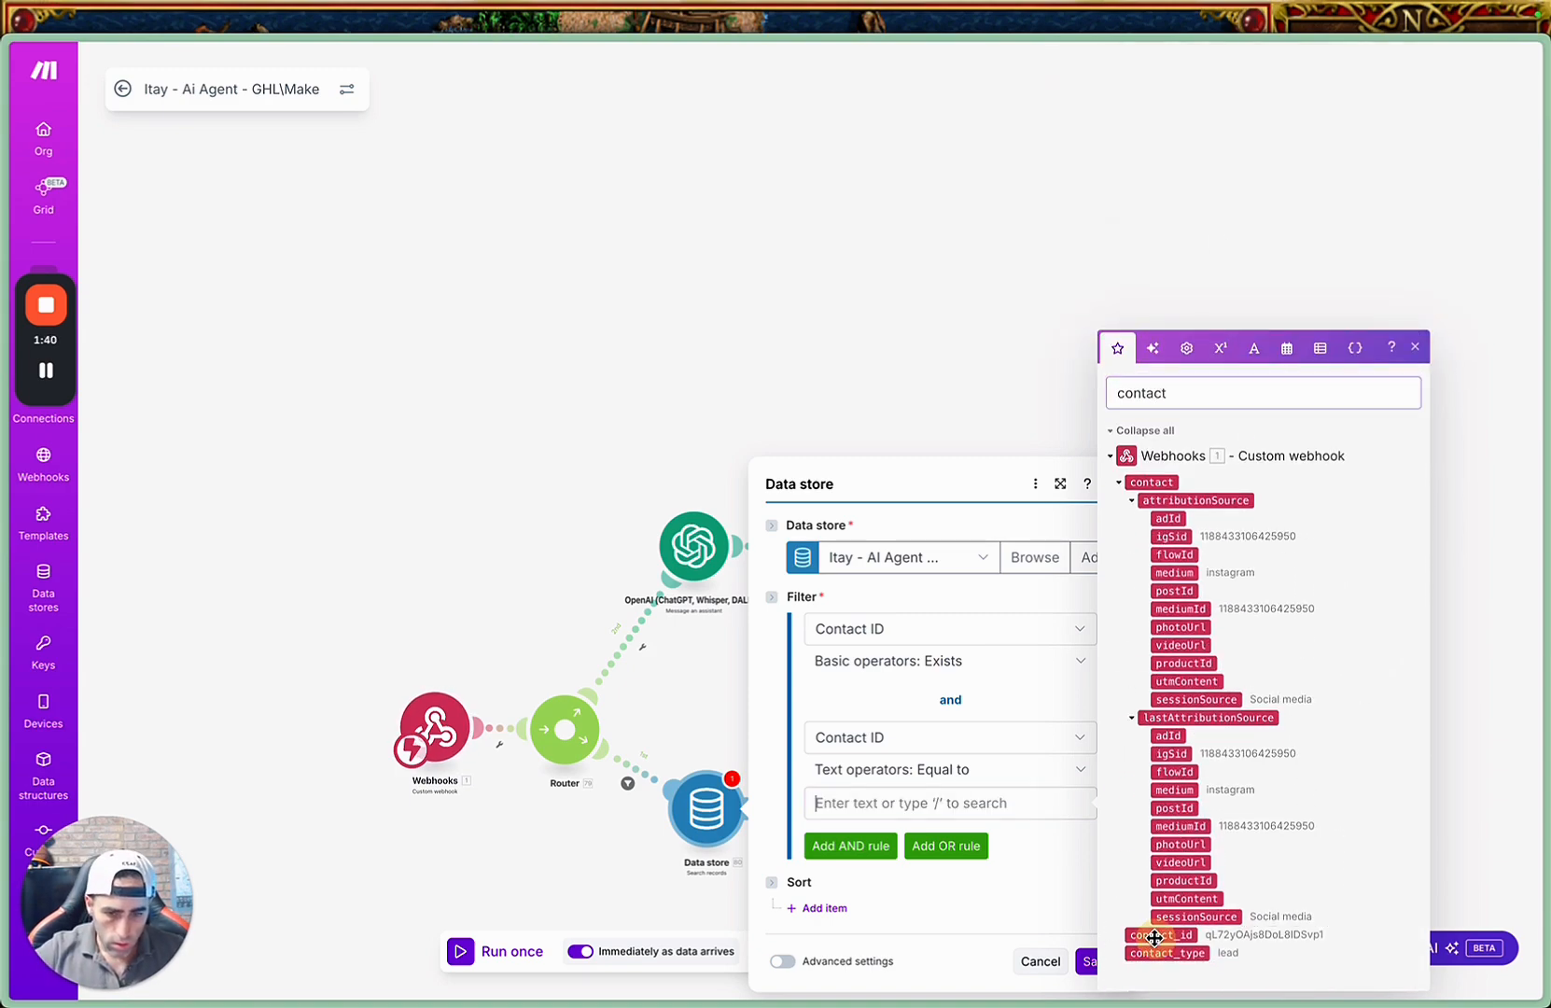
click(1155, 934)
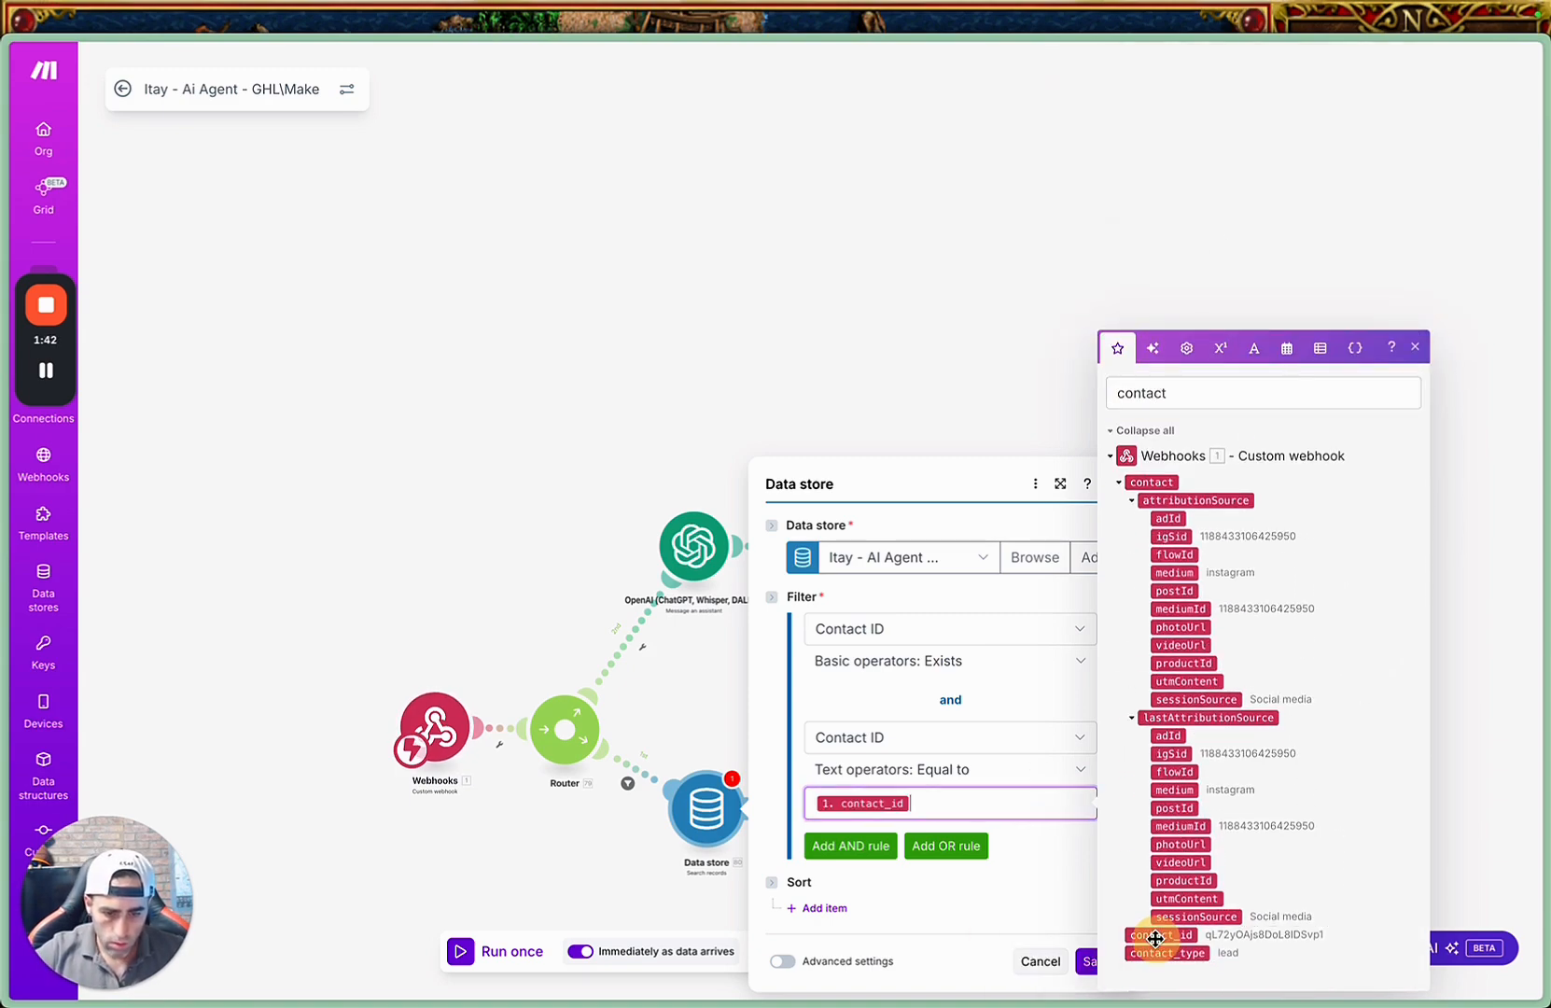
click(1002, 700)
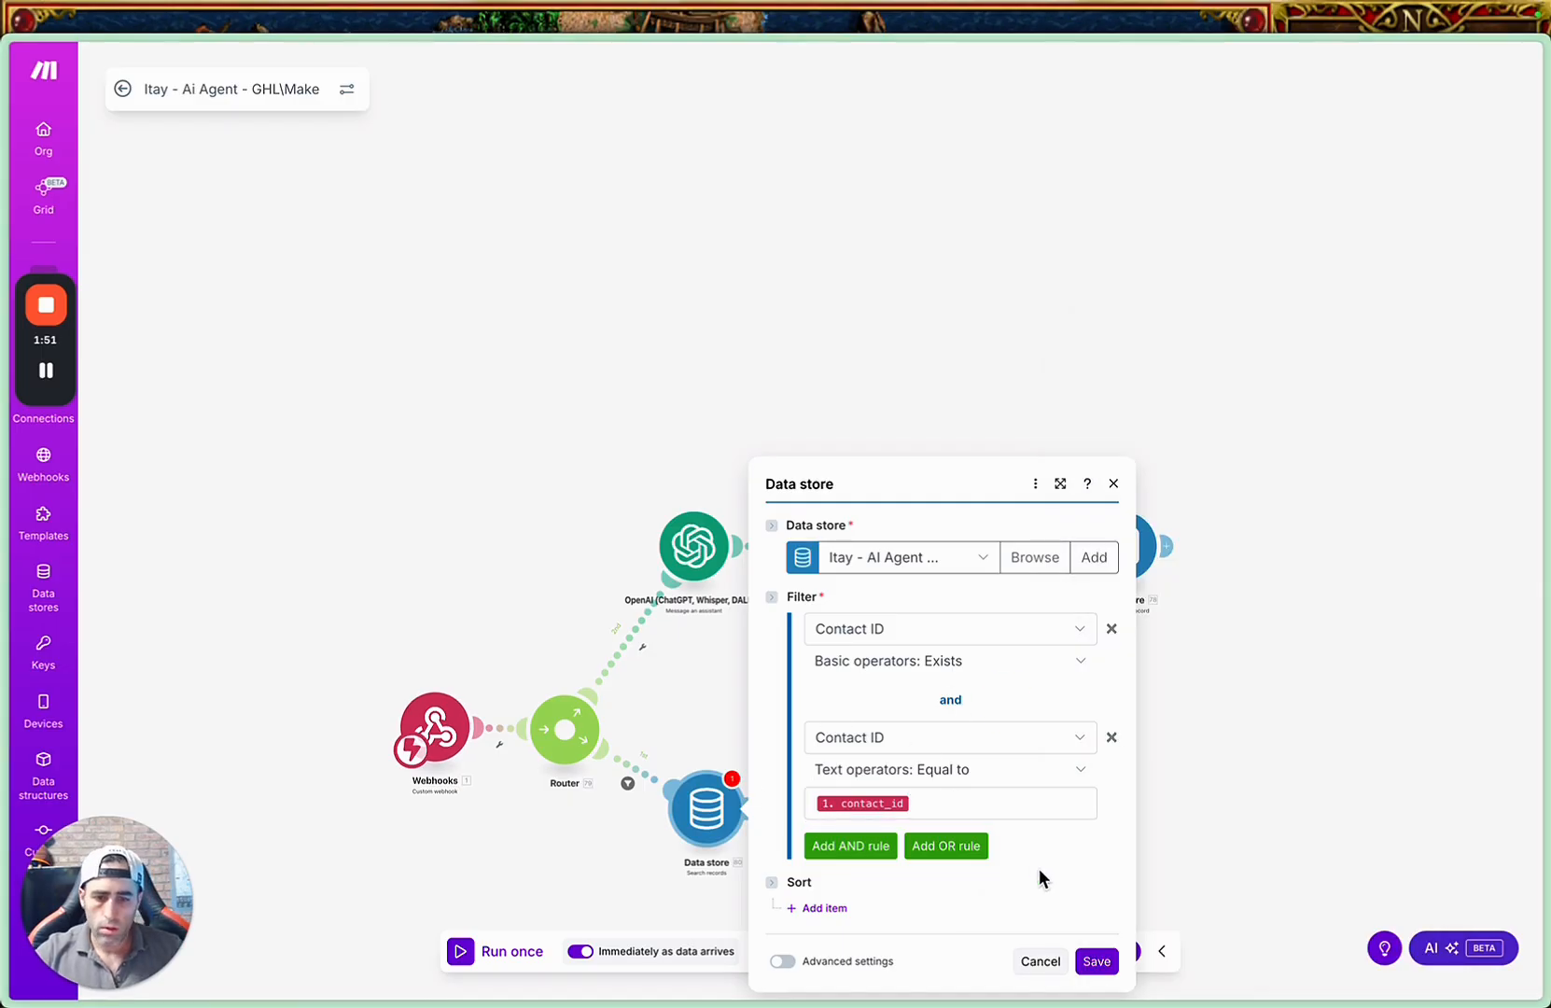
click(1098, 961)
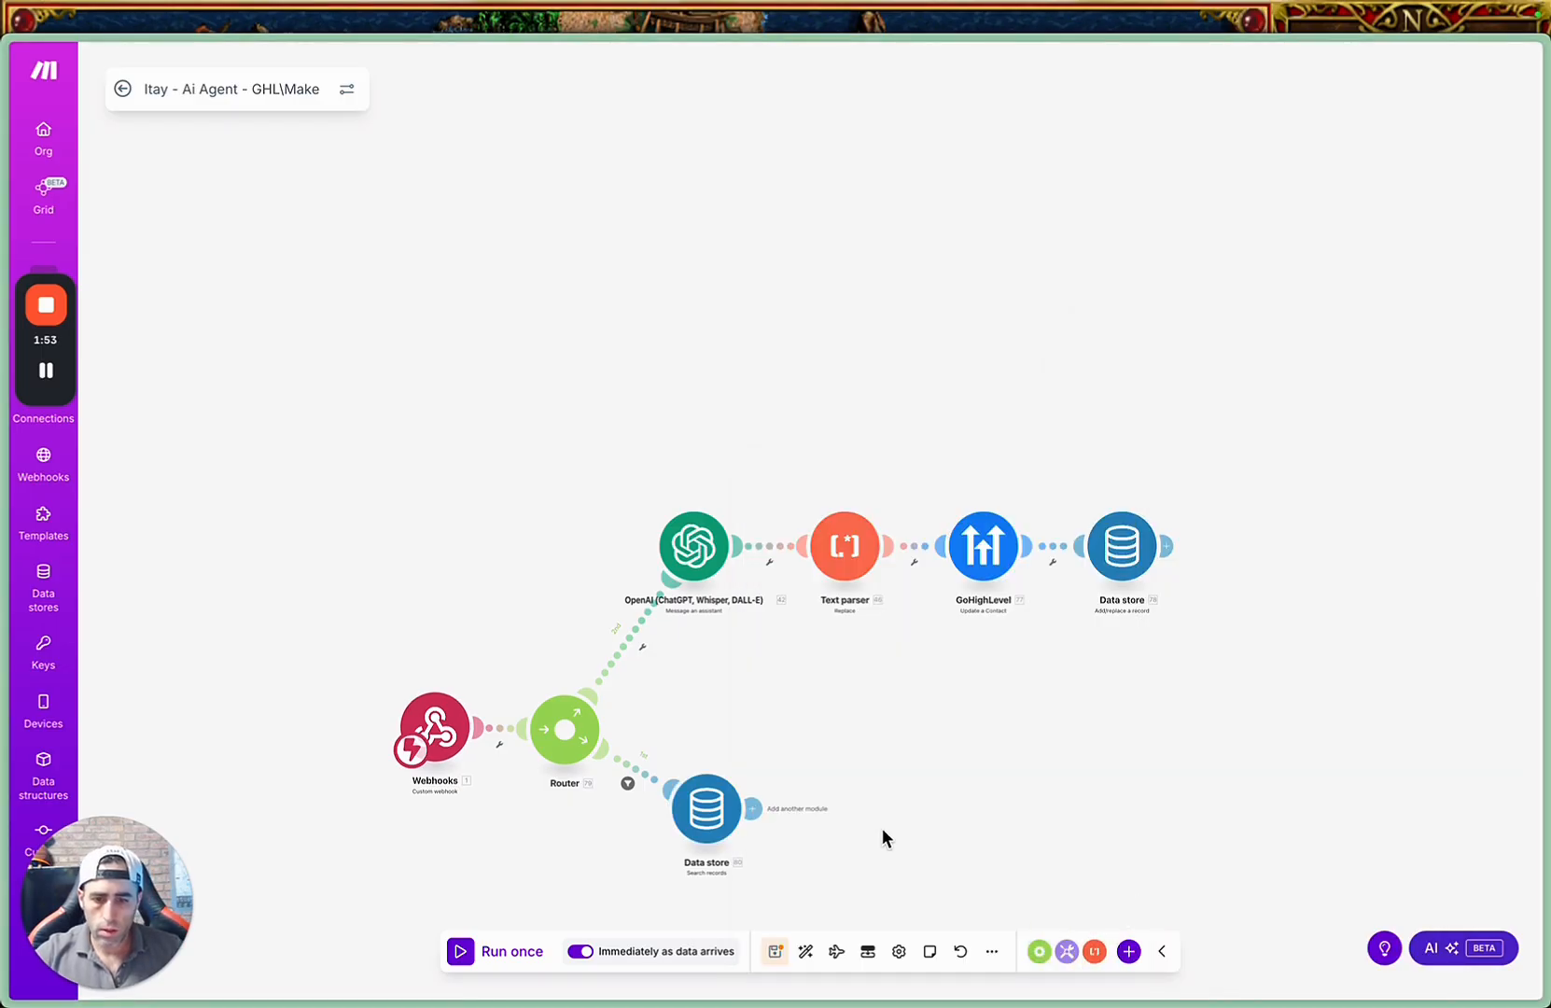
Copy the upper route's OpenAI, Text parser and GoHighLevel modules, paste them on the lower route and attach them to the Search records module.
scroll(882, 828, down, 2)
scroll(882, 828, up, 2)
drag(884, 759, 865, 579)
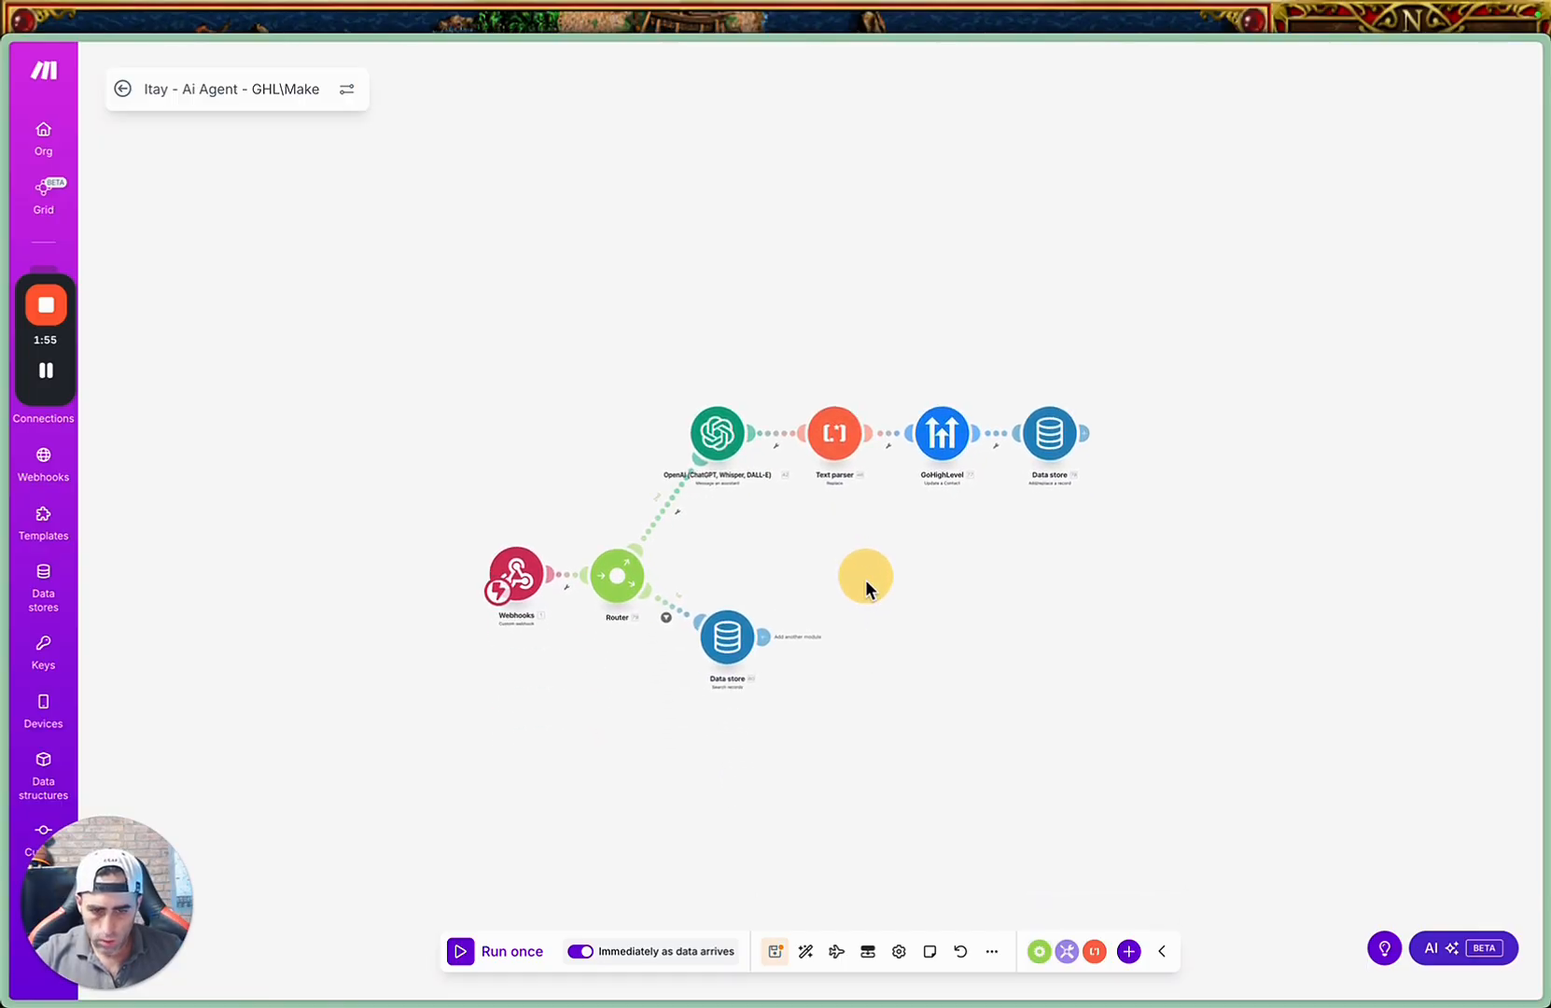
drag(715, 364, 1093, 531)
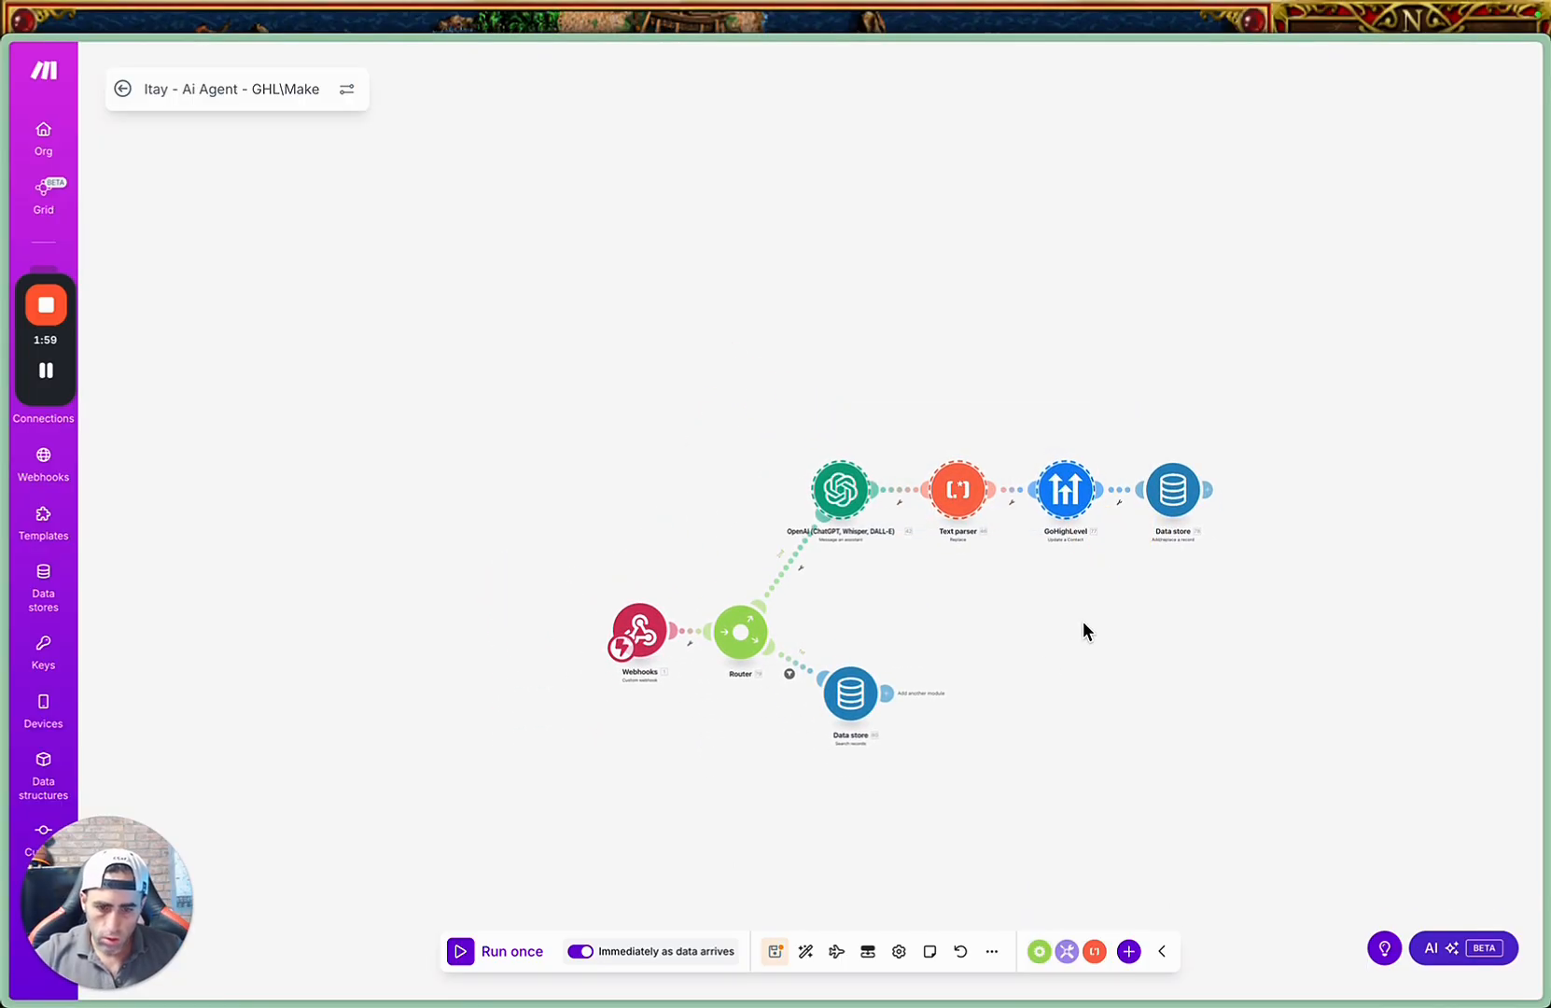
right_click(990, 700)
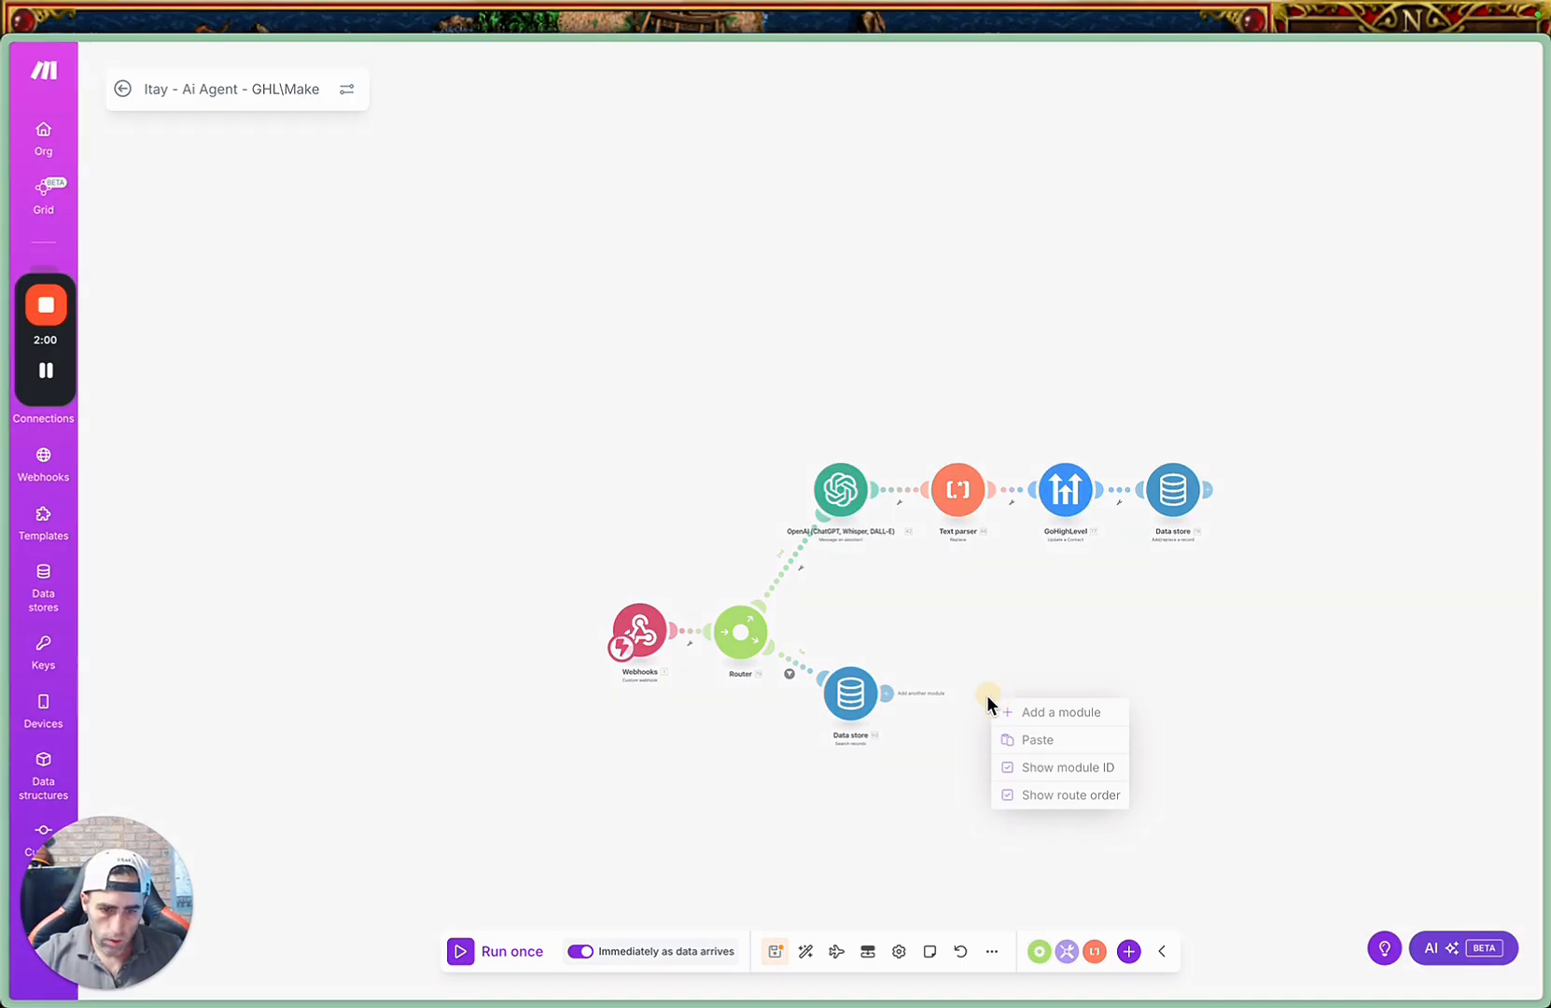
click(1043, 742)
drag(877, 700, 969, 704)
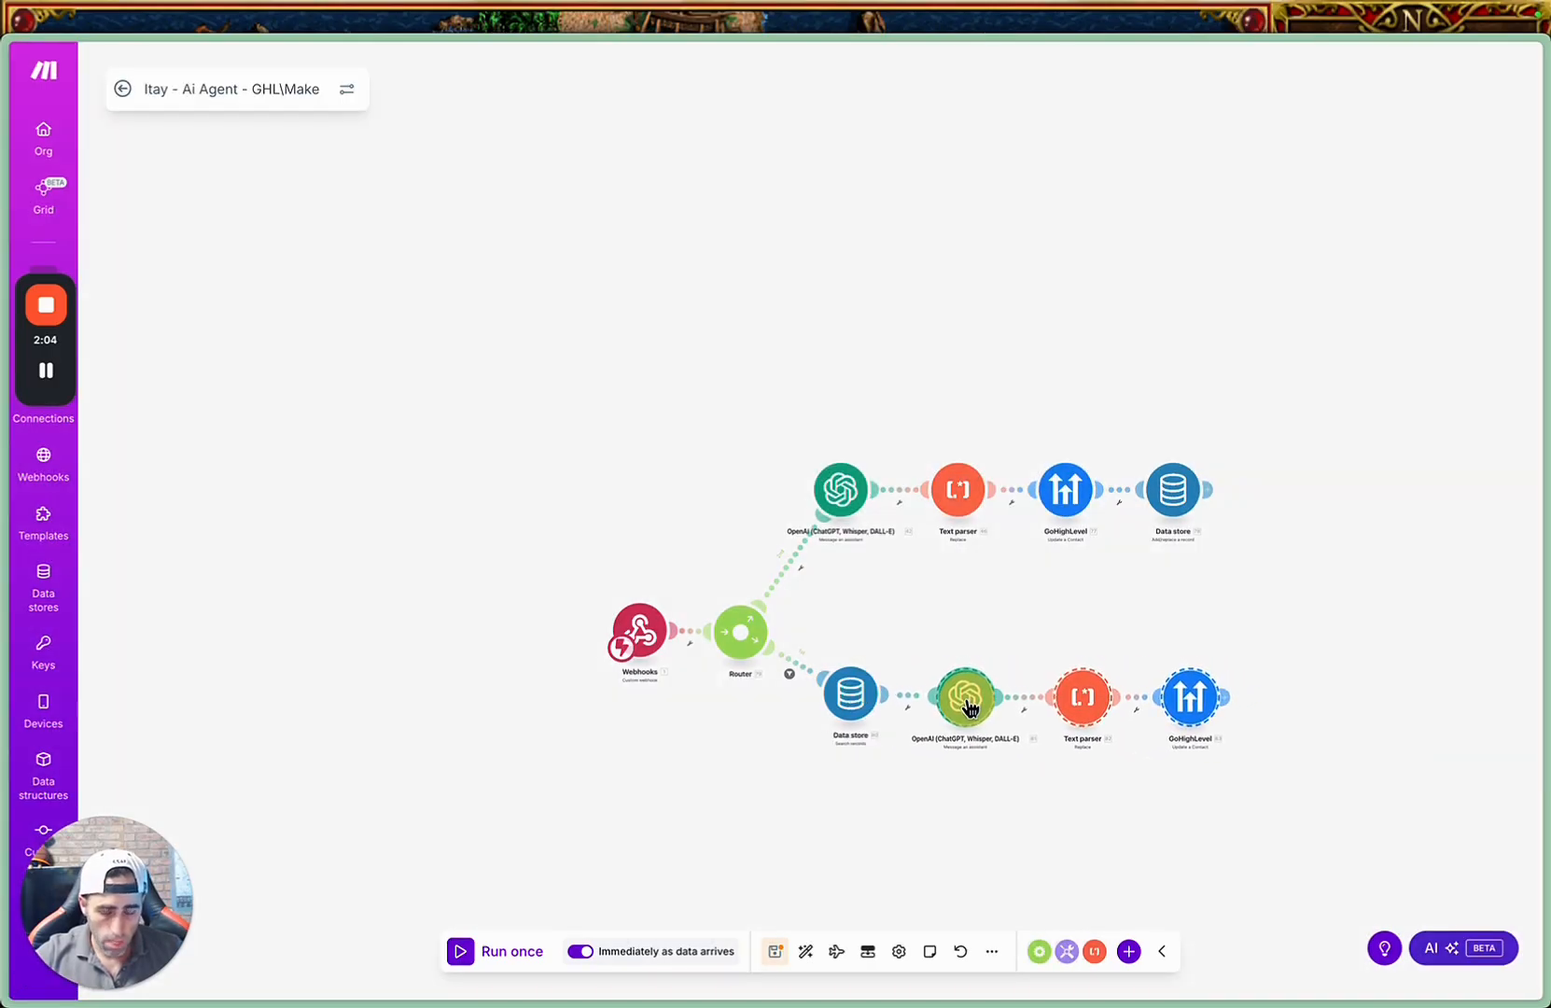
click(973, 771)
Set up a filter between Search records and the copied OpenAI module comparing the record's Contact ID with the webhook's contact_id.
scroll(974, 775, up, 3)
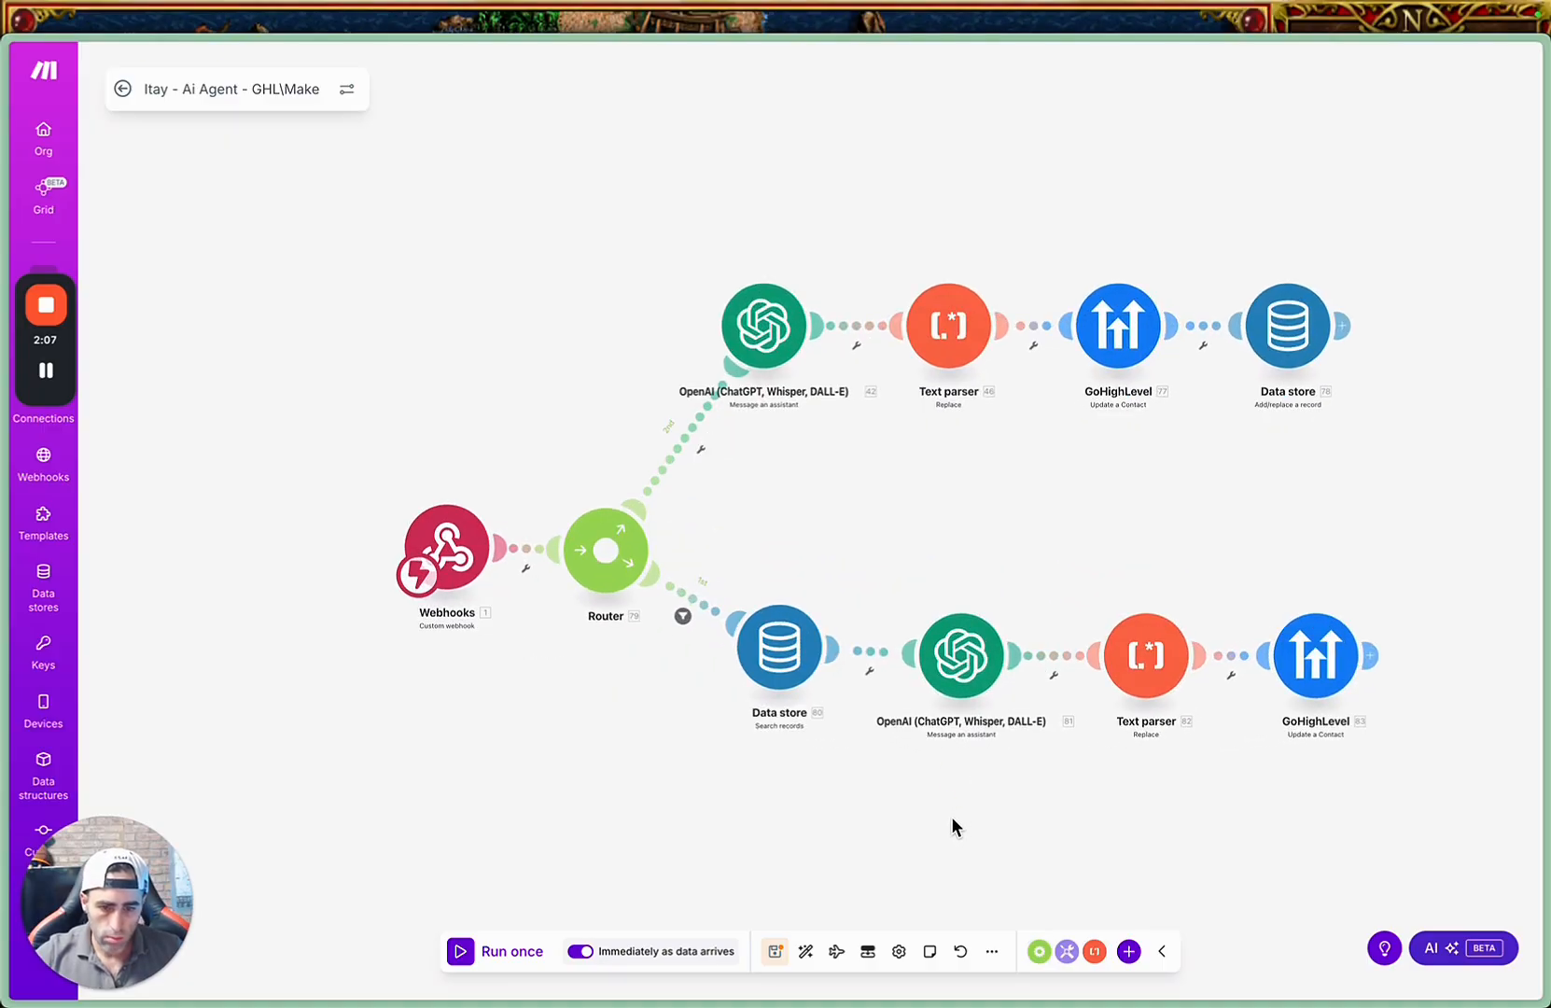
drag(952, 816, 992, 740)
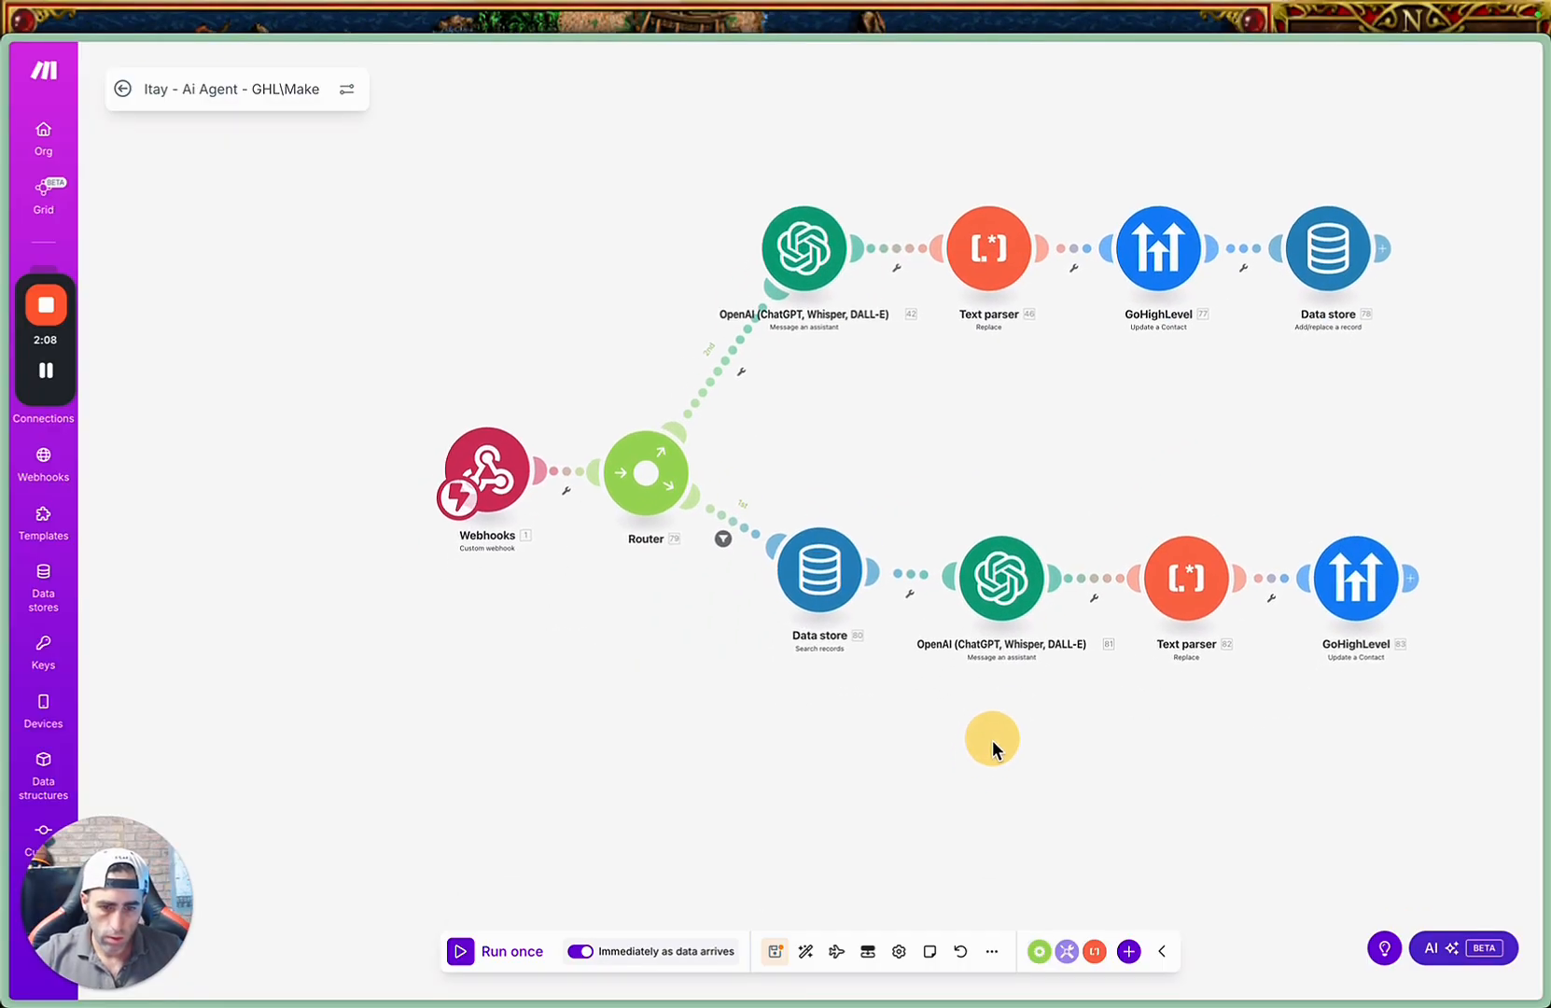
click(917, 576)
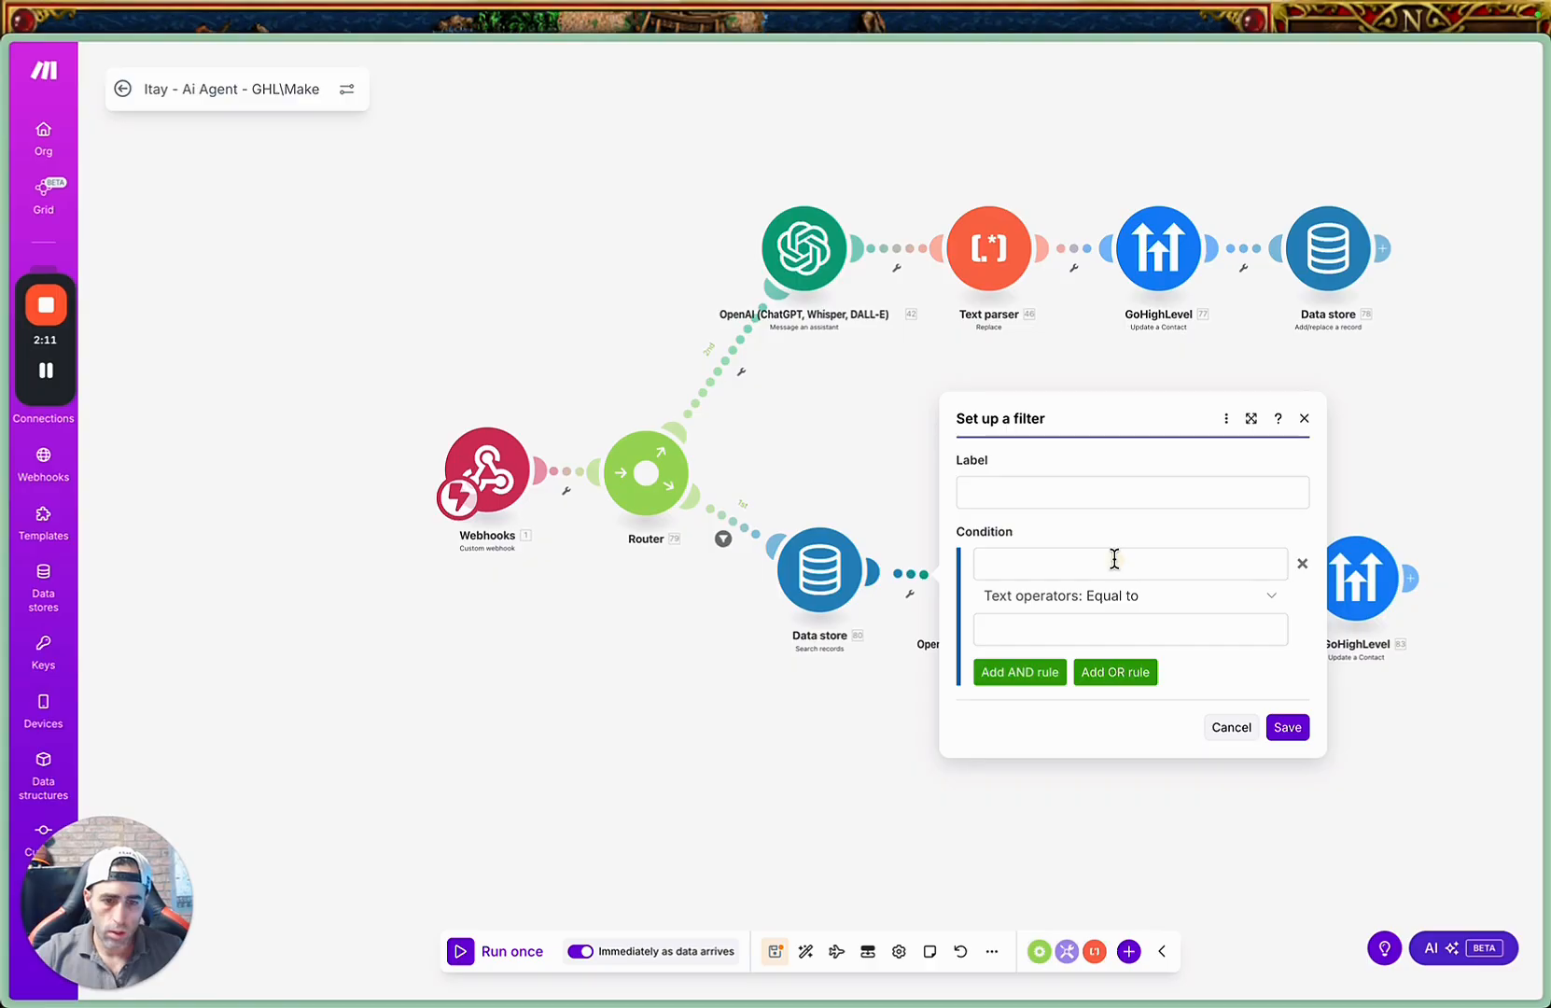
click(1115, 558)
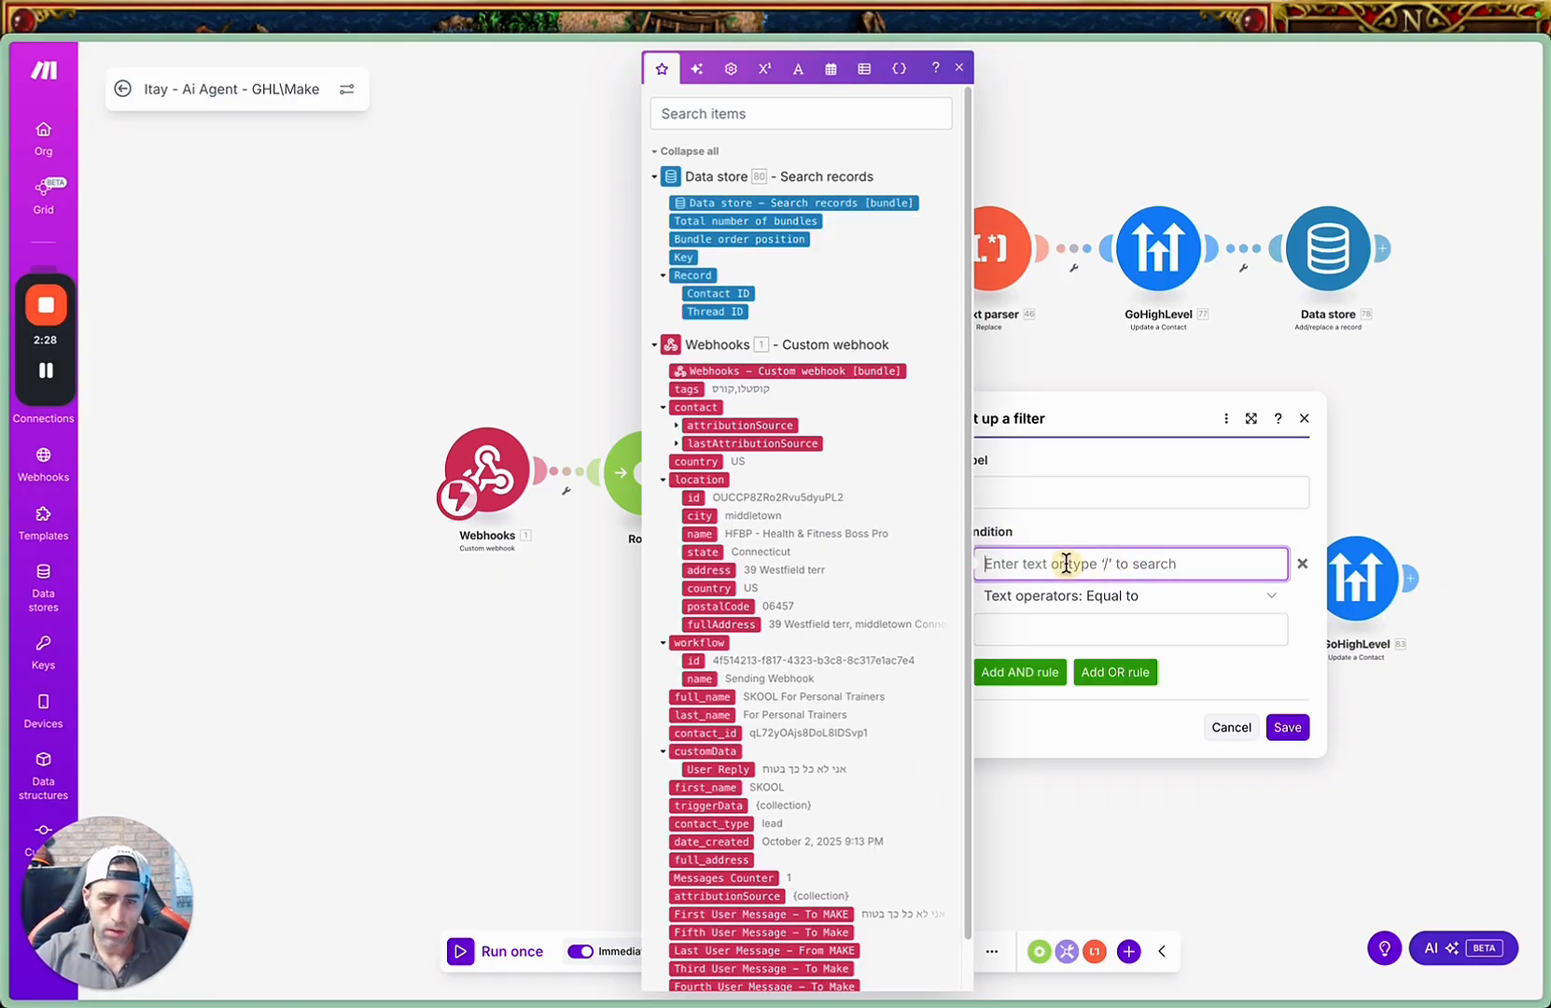
click(726, 295)
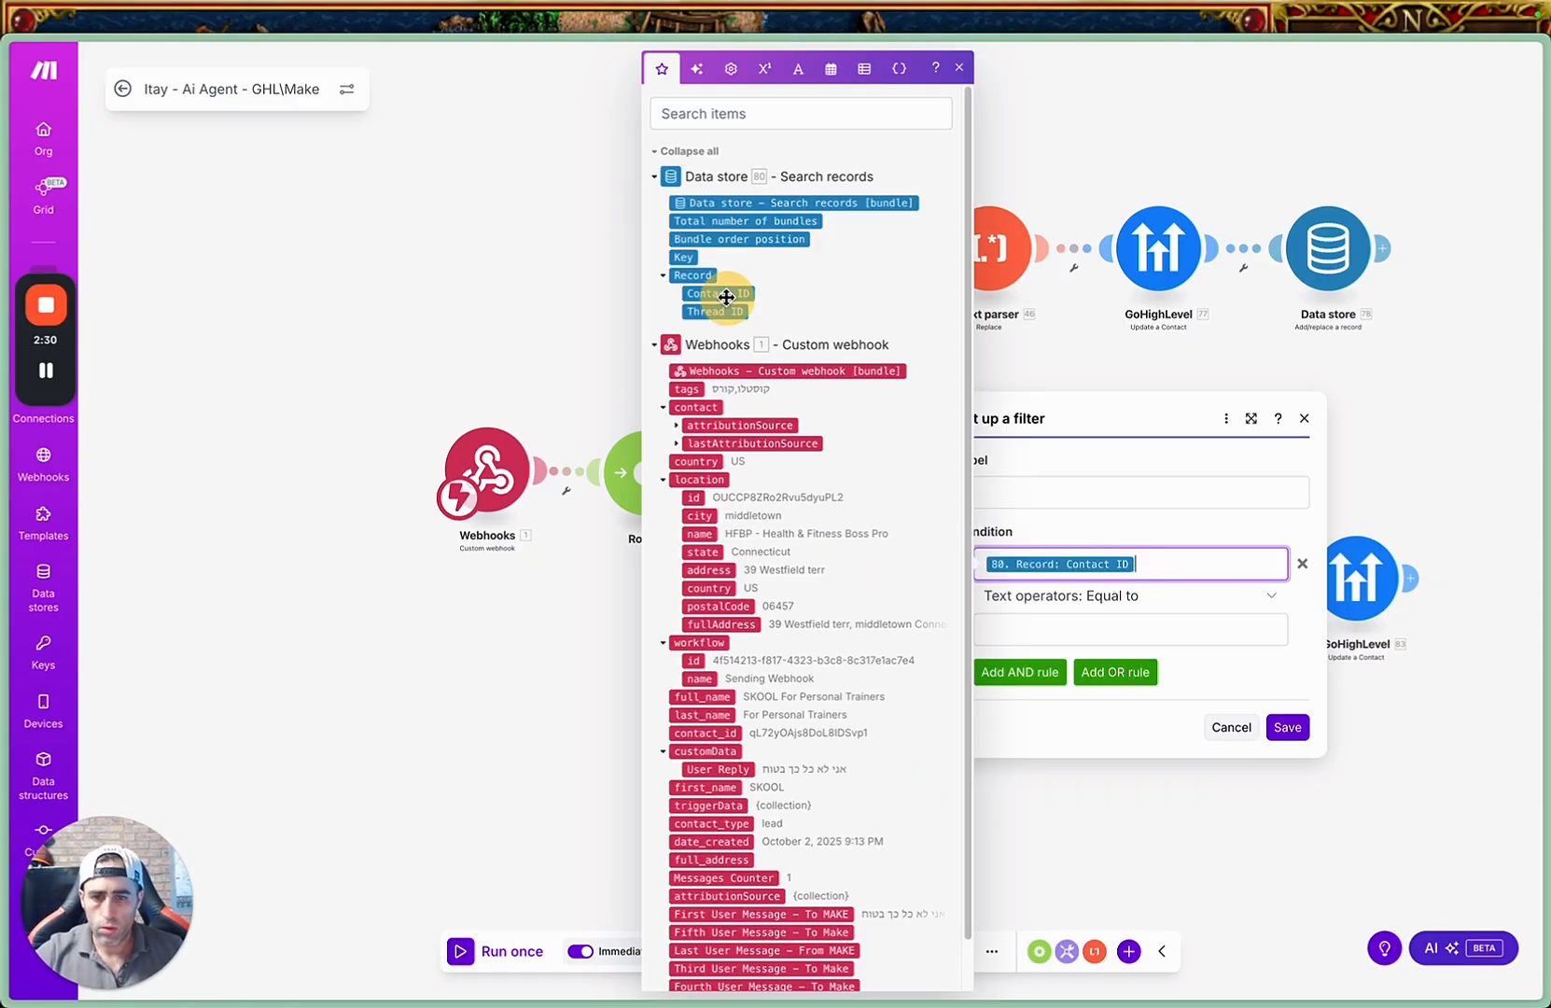
click(1027, 624)
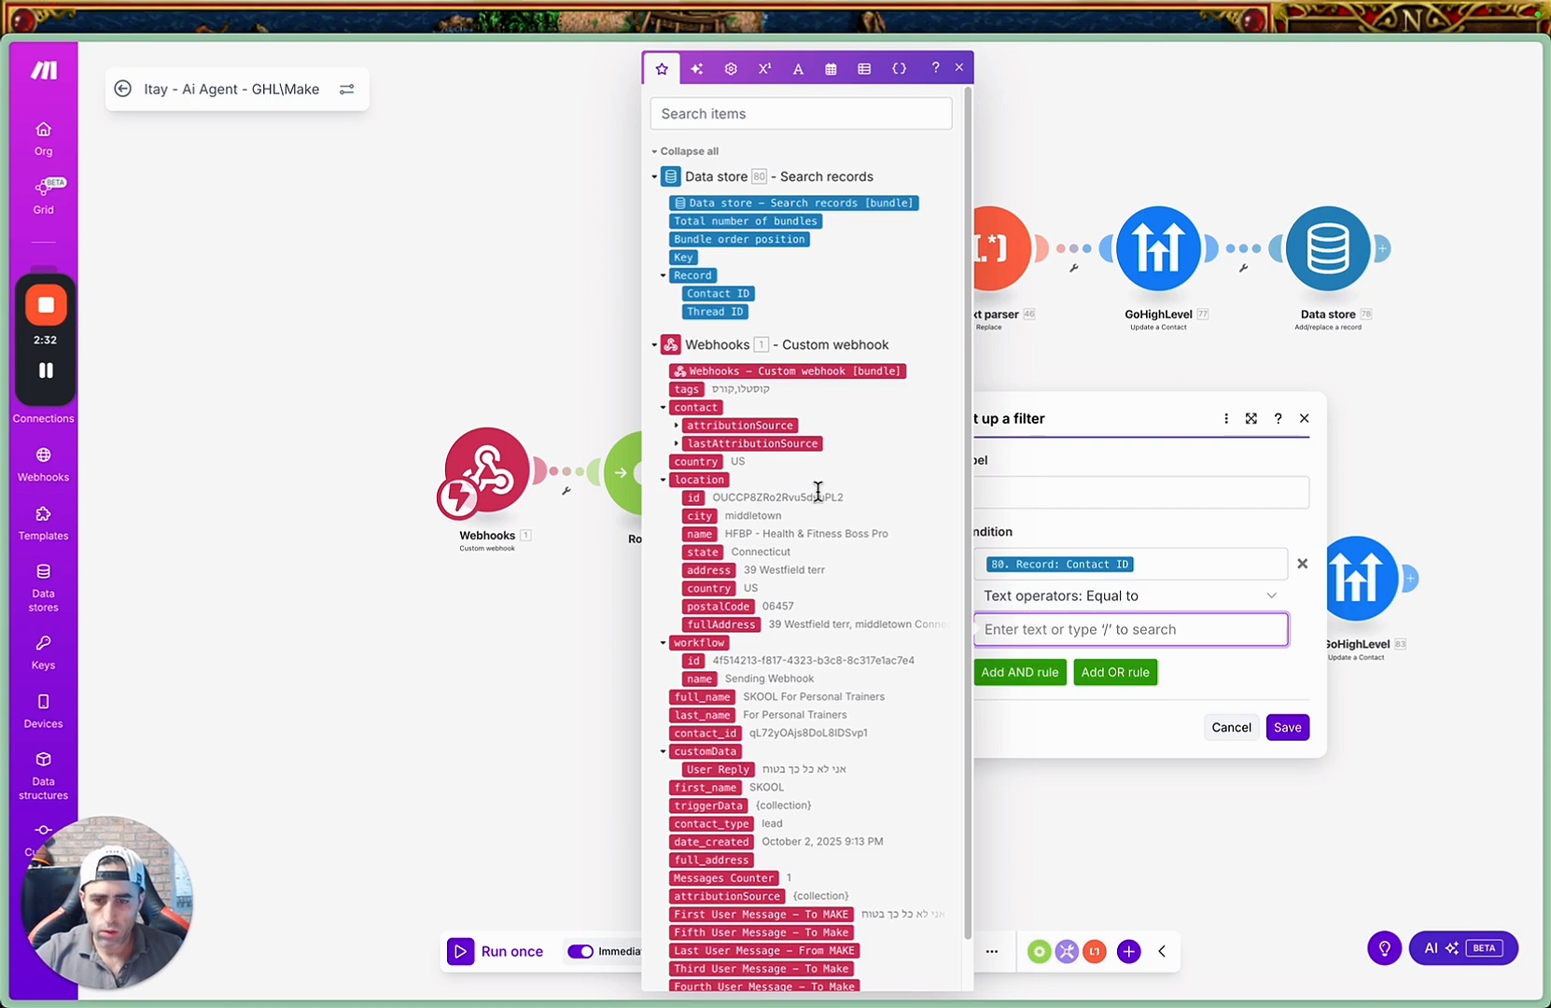
click(738, 113)
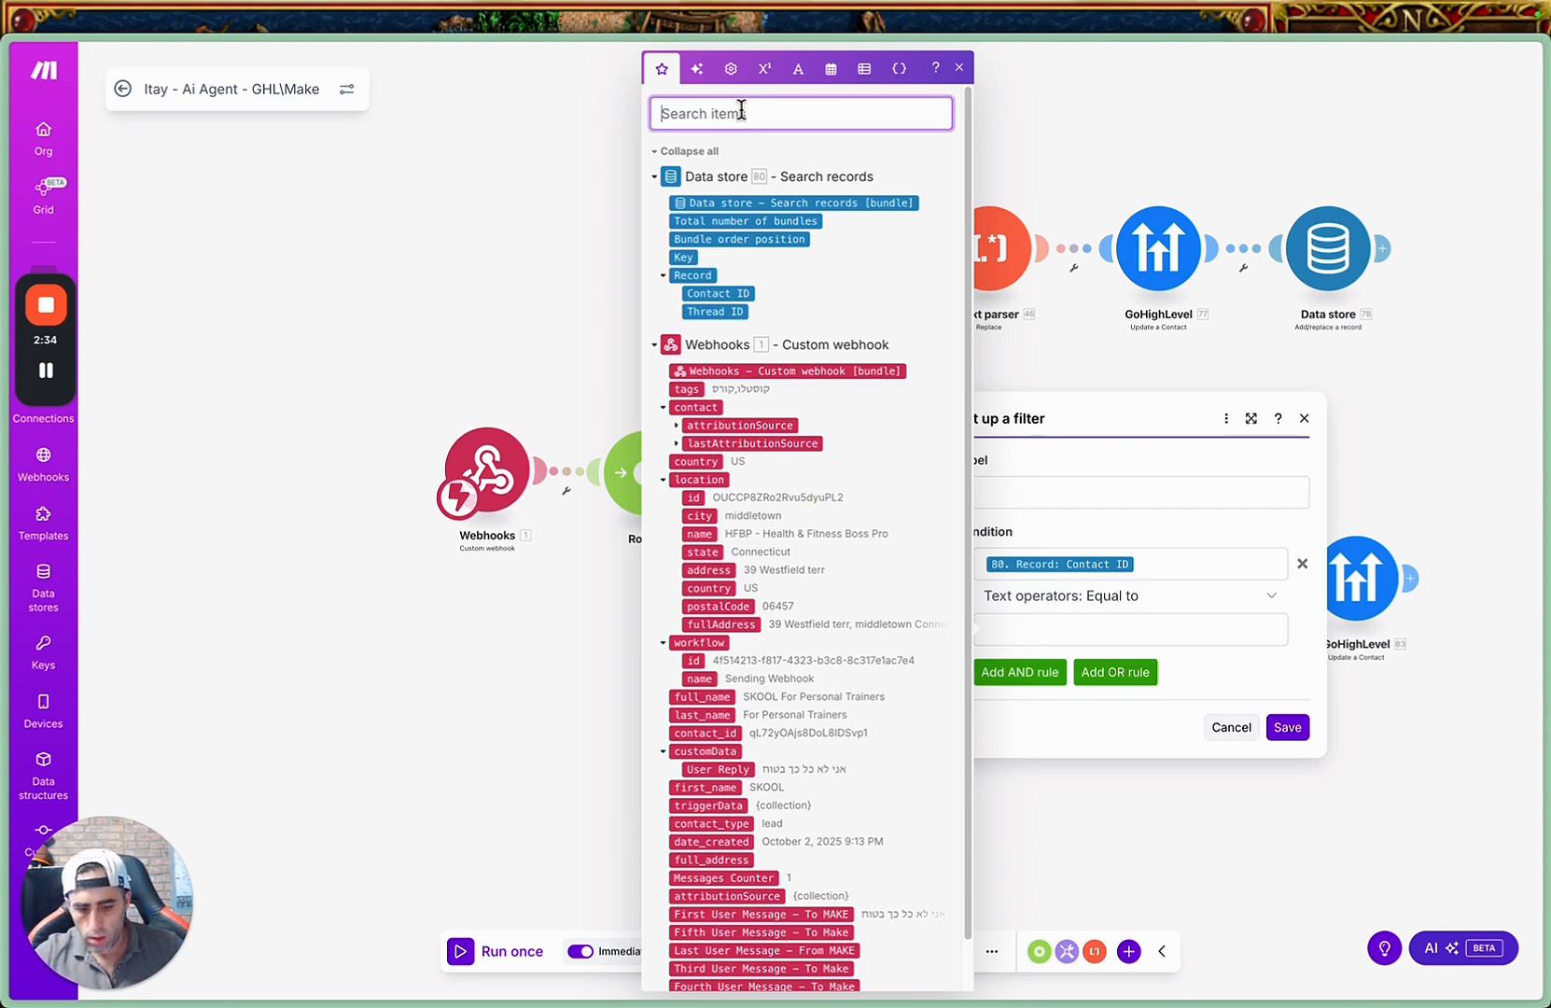
text(contact)
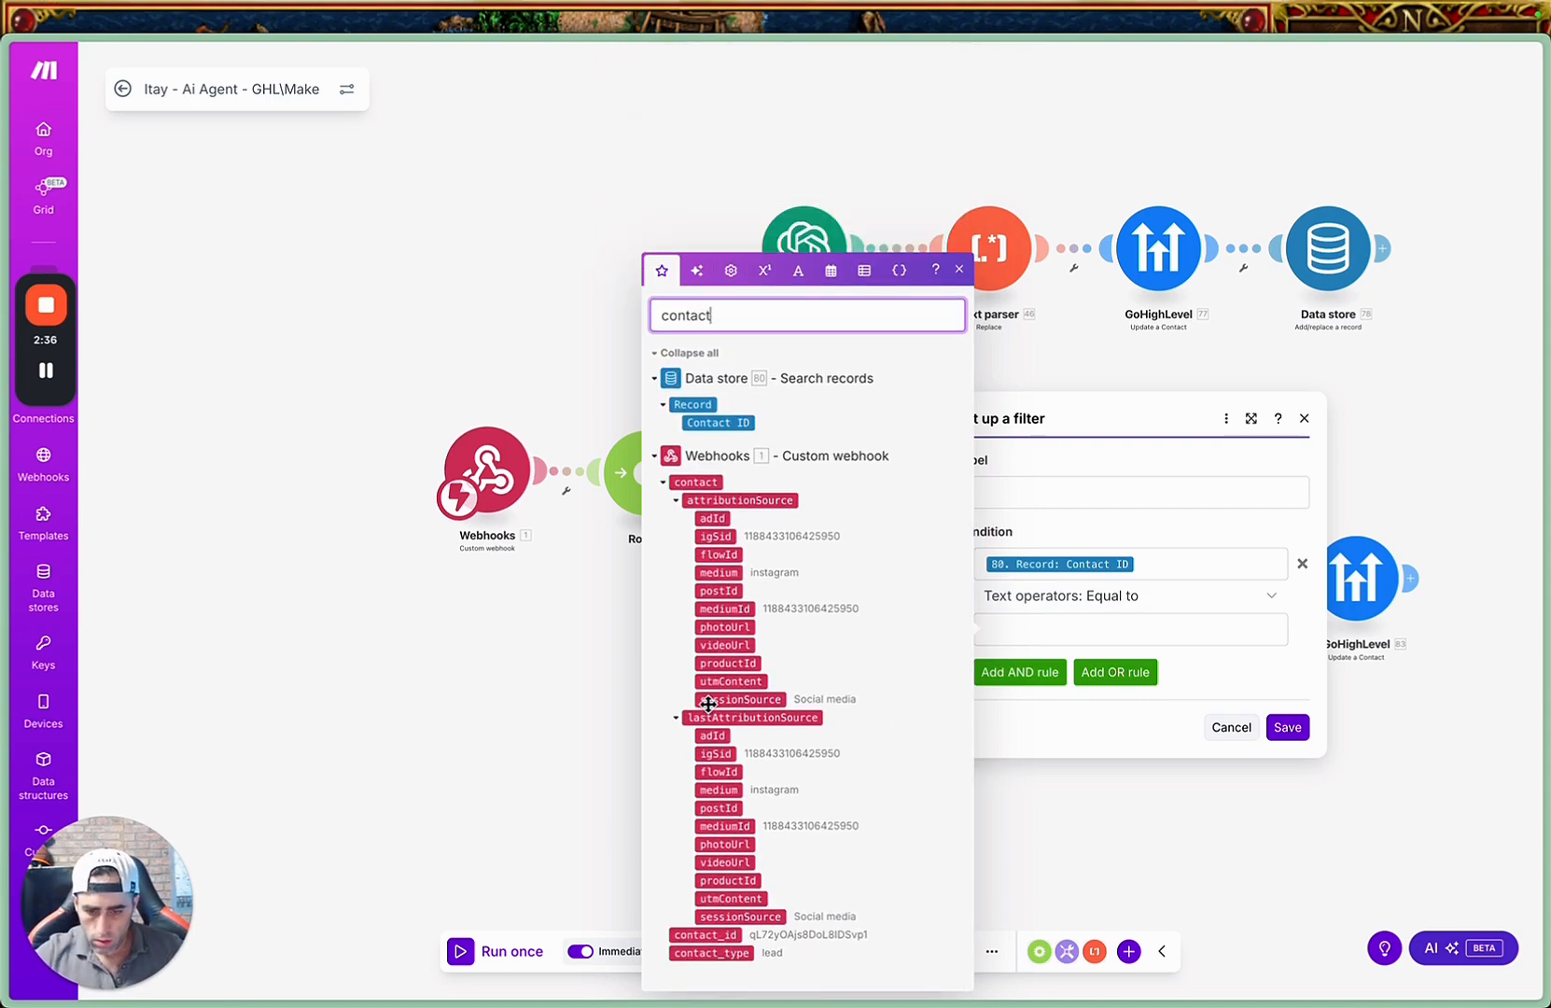
click(726, 936)
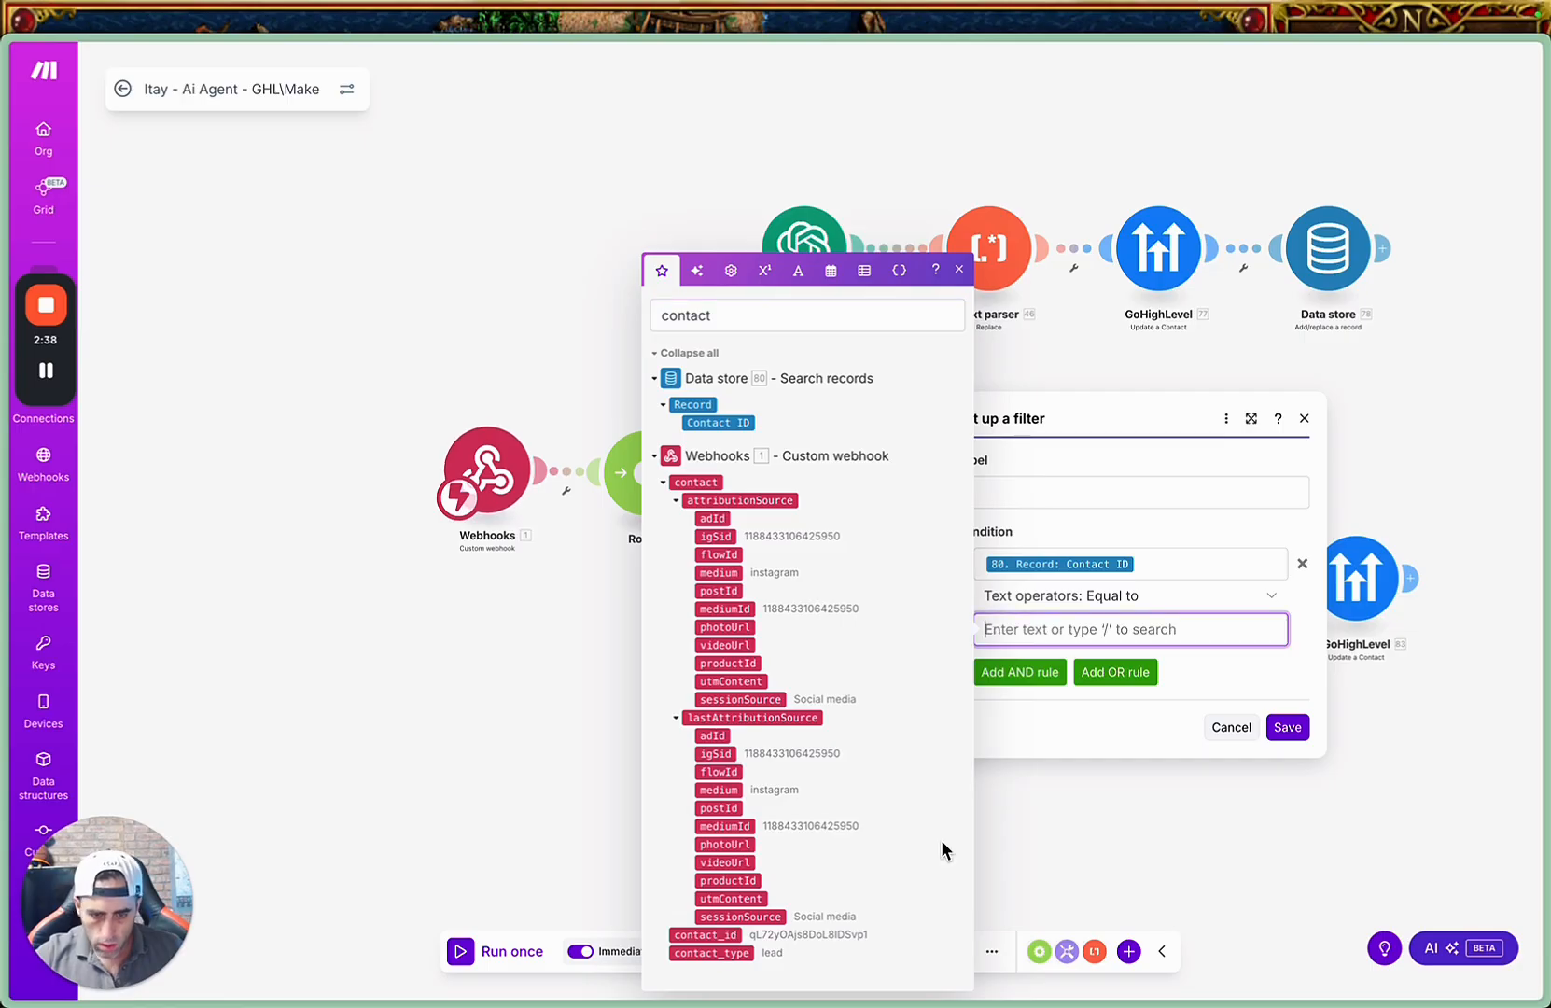
click(710, 935)
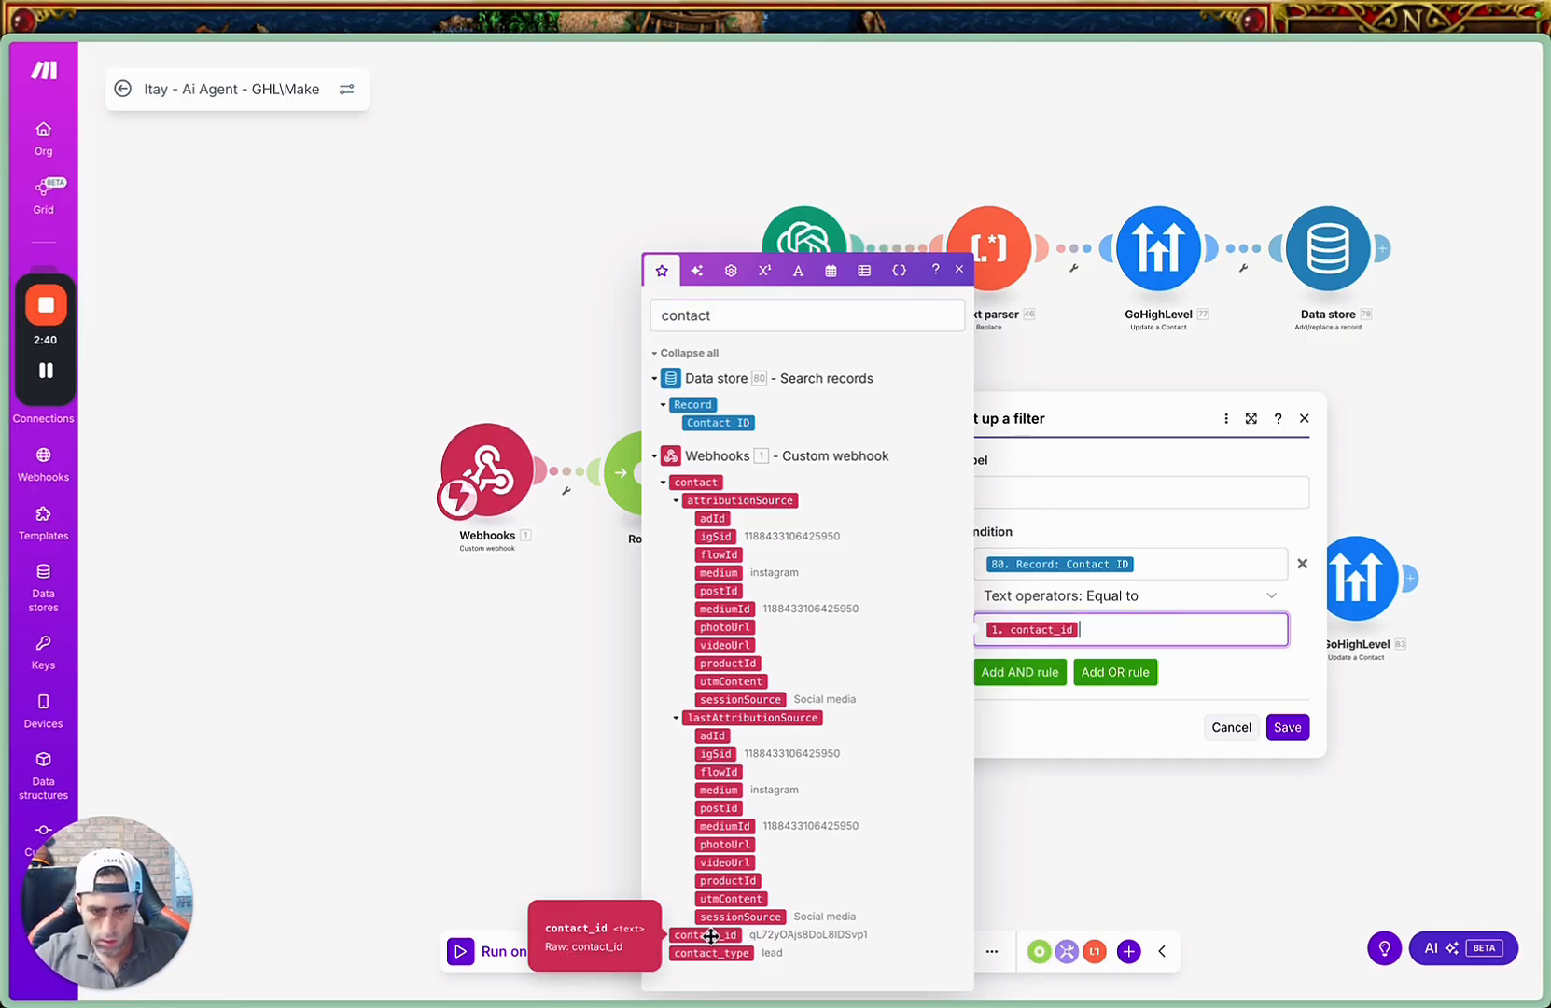
Set the filter's text operator to Equal to (case insensitive) and save the filter.
click(1272, 602)
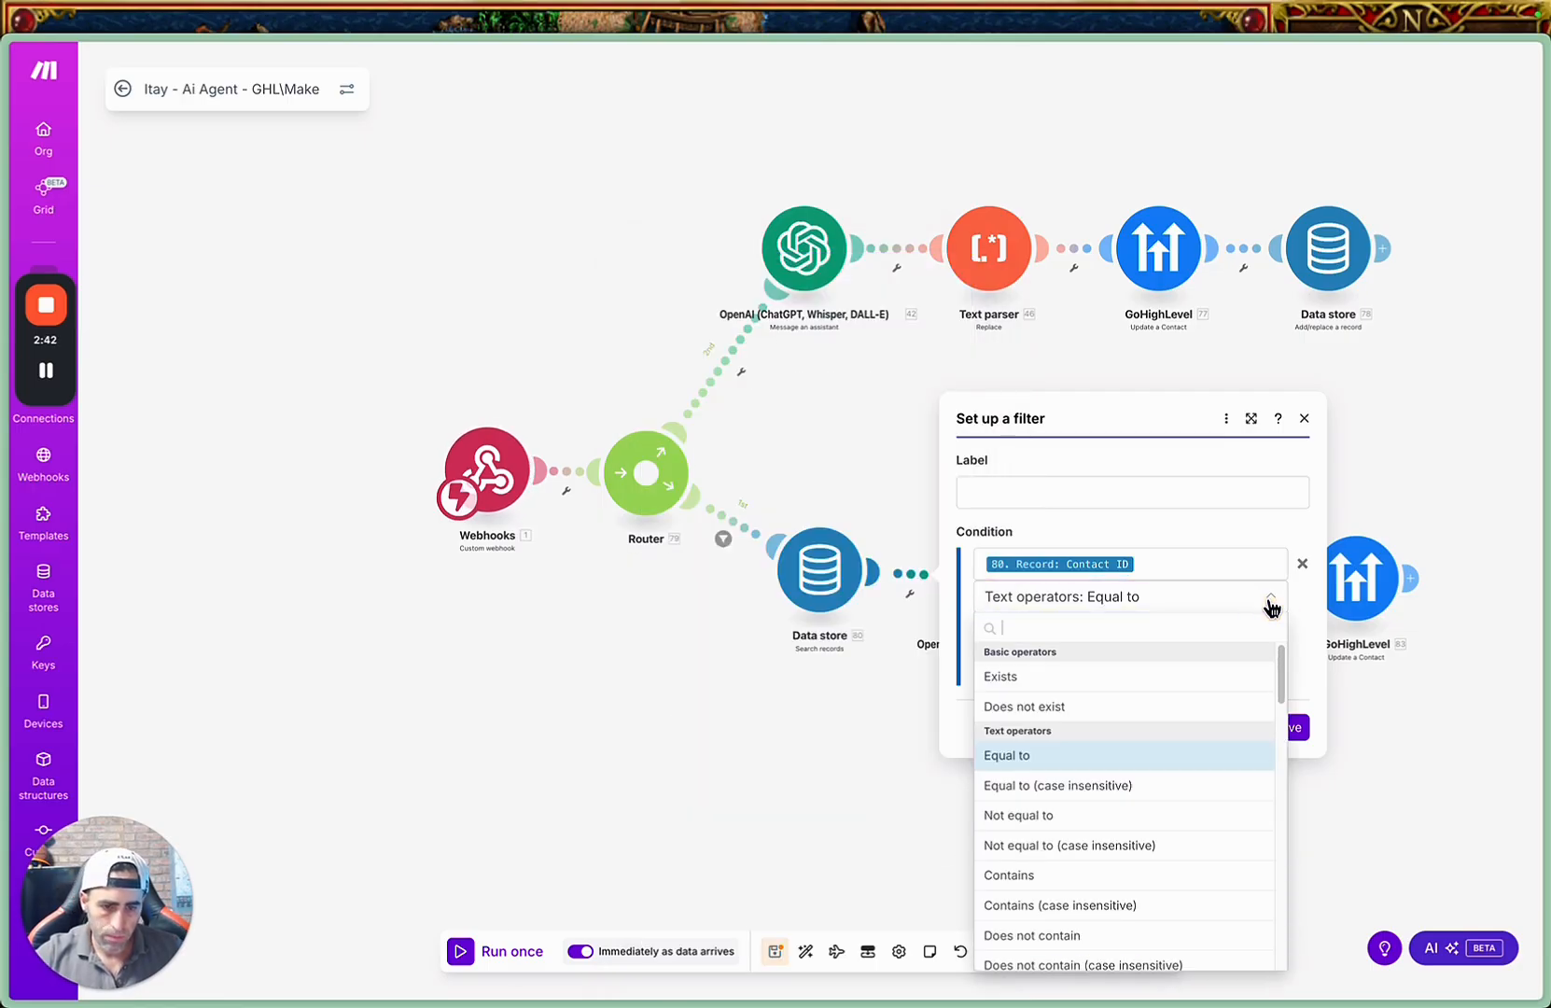
click(1134, 786)
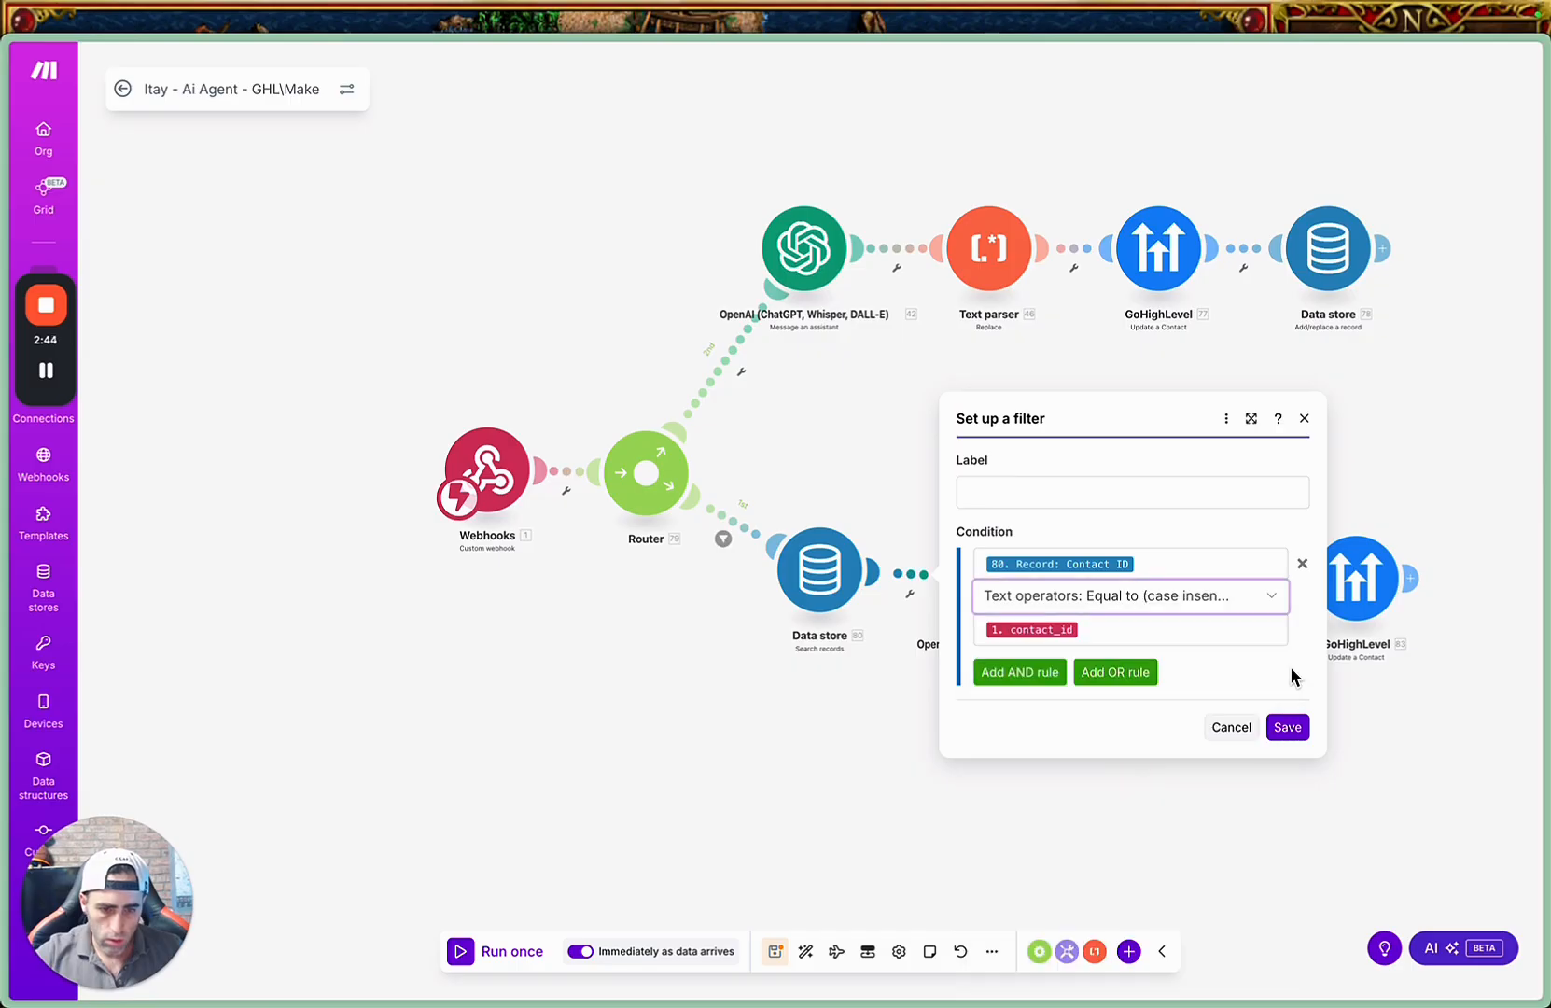
click(1286, 729)
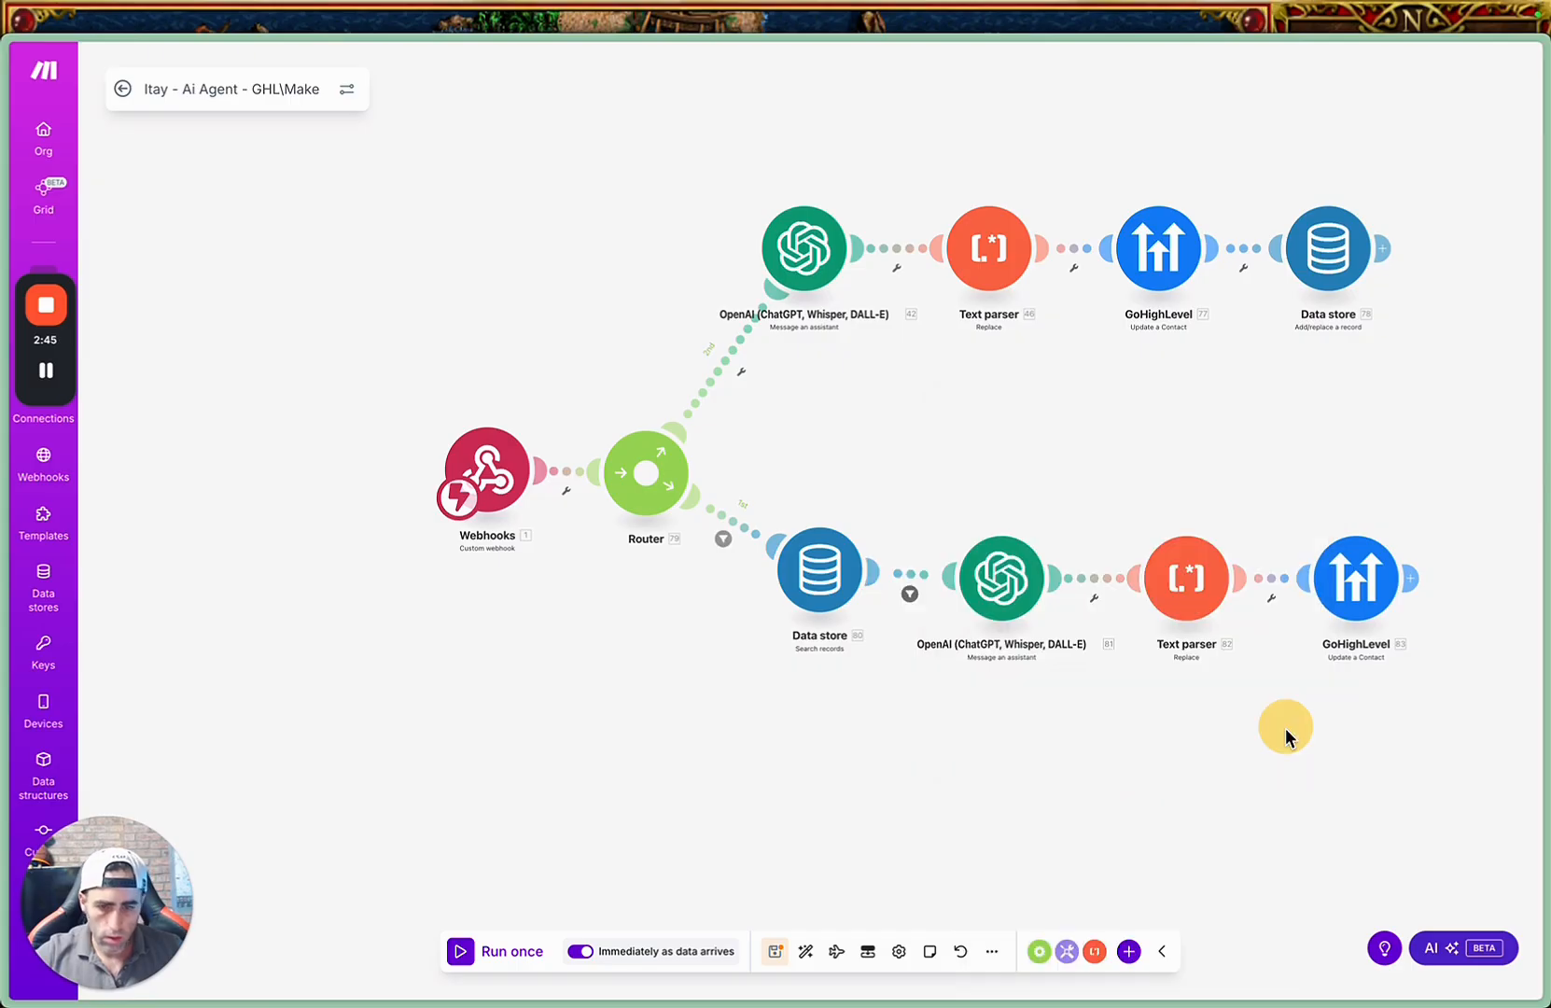
Map the lower route's OpenAI Thread ID to the Search records Thread ID and save the module.
click(994, 583)
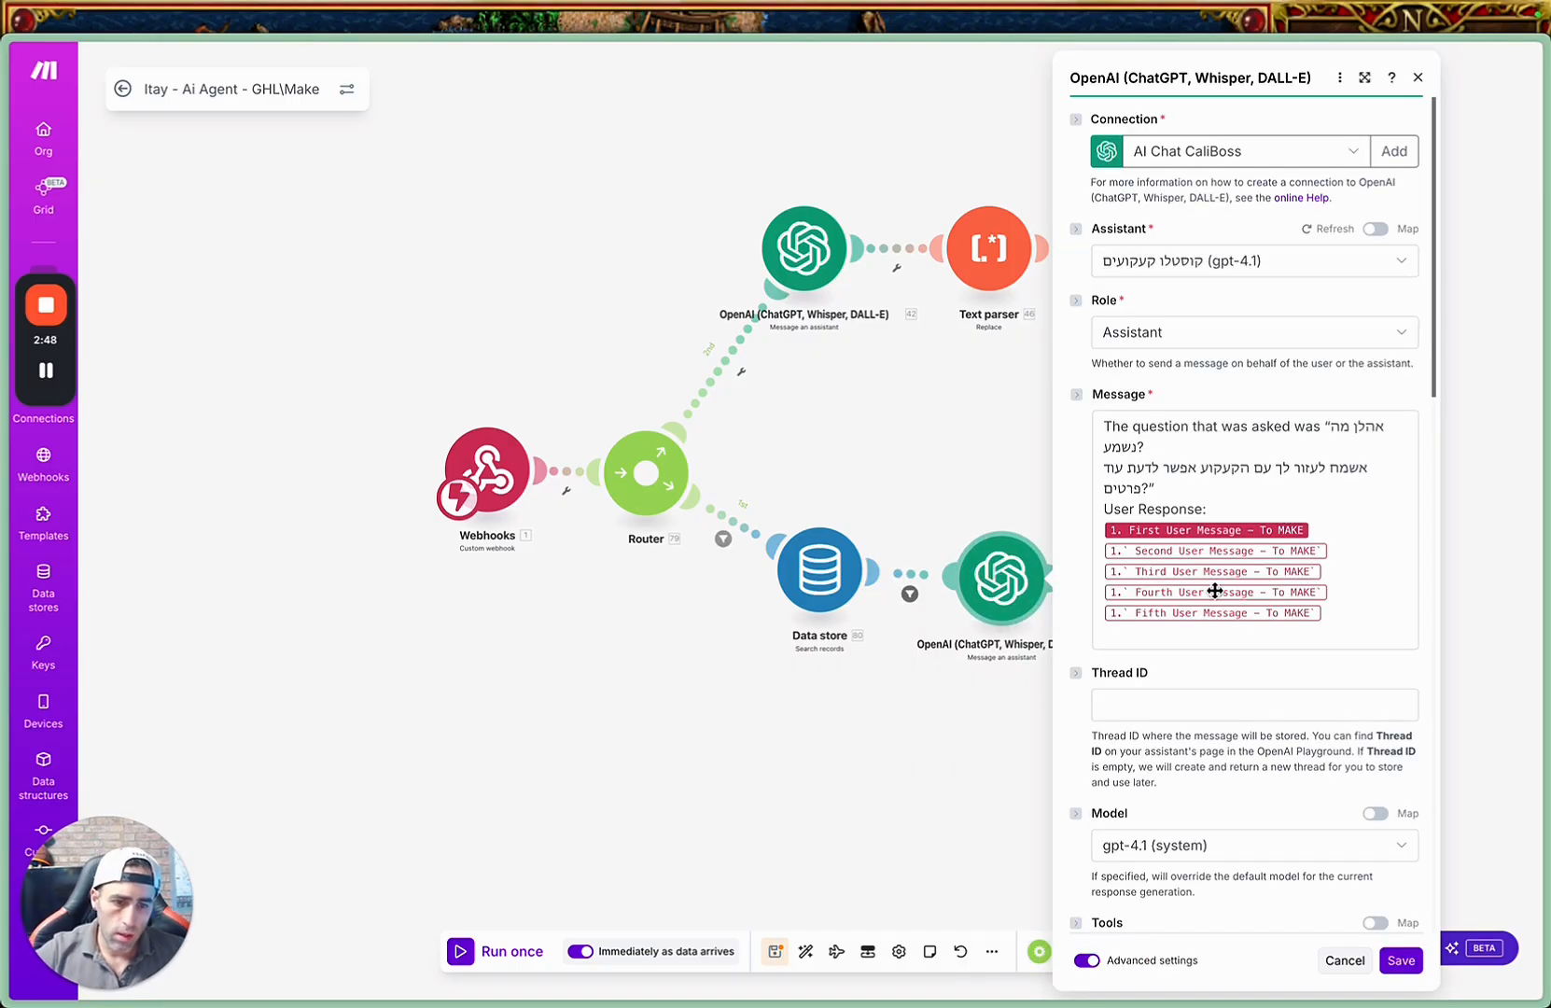
click(1115, 702)
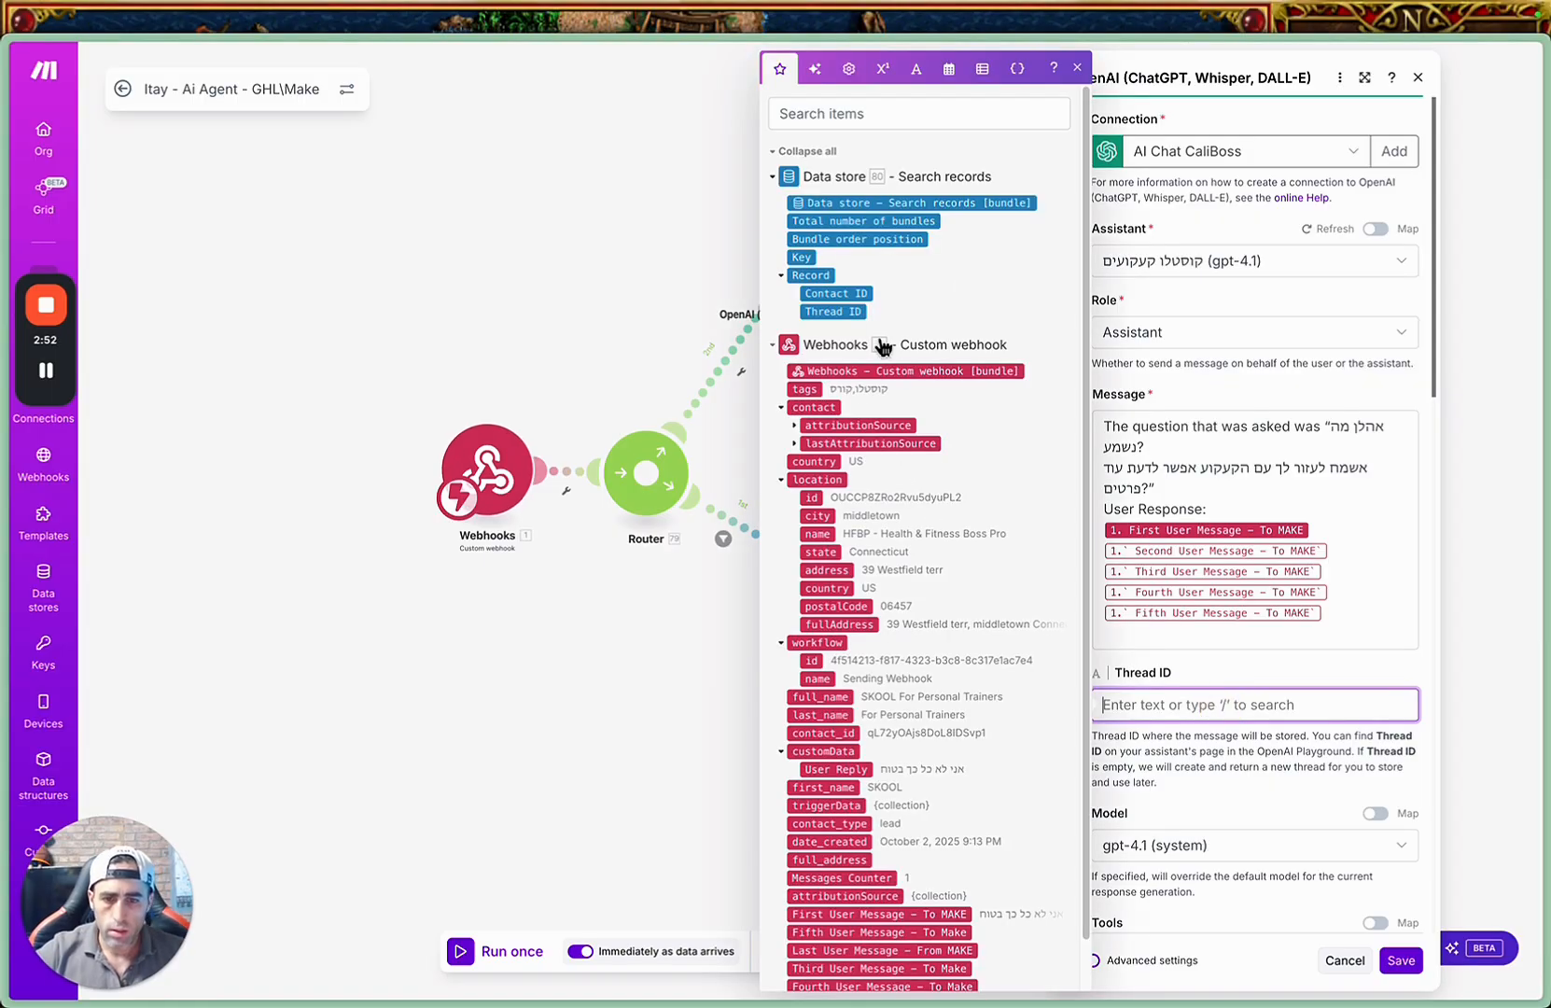
scroll(932, 490, down, 1)
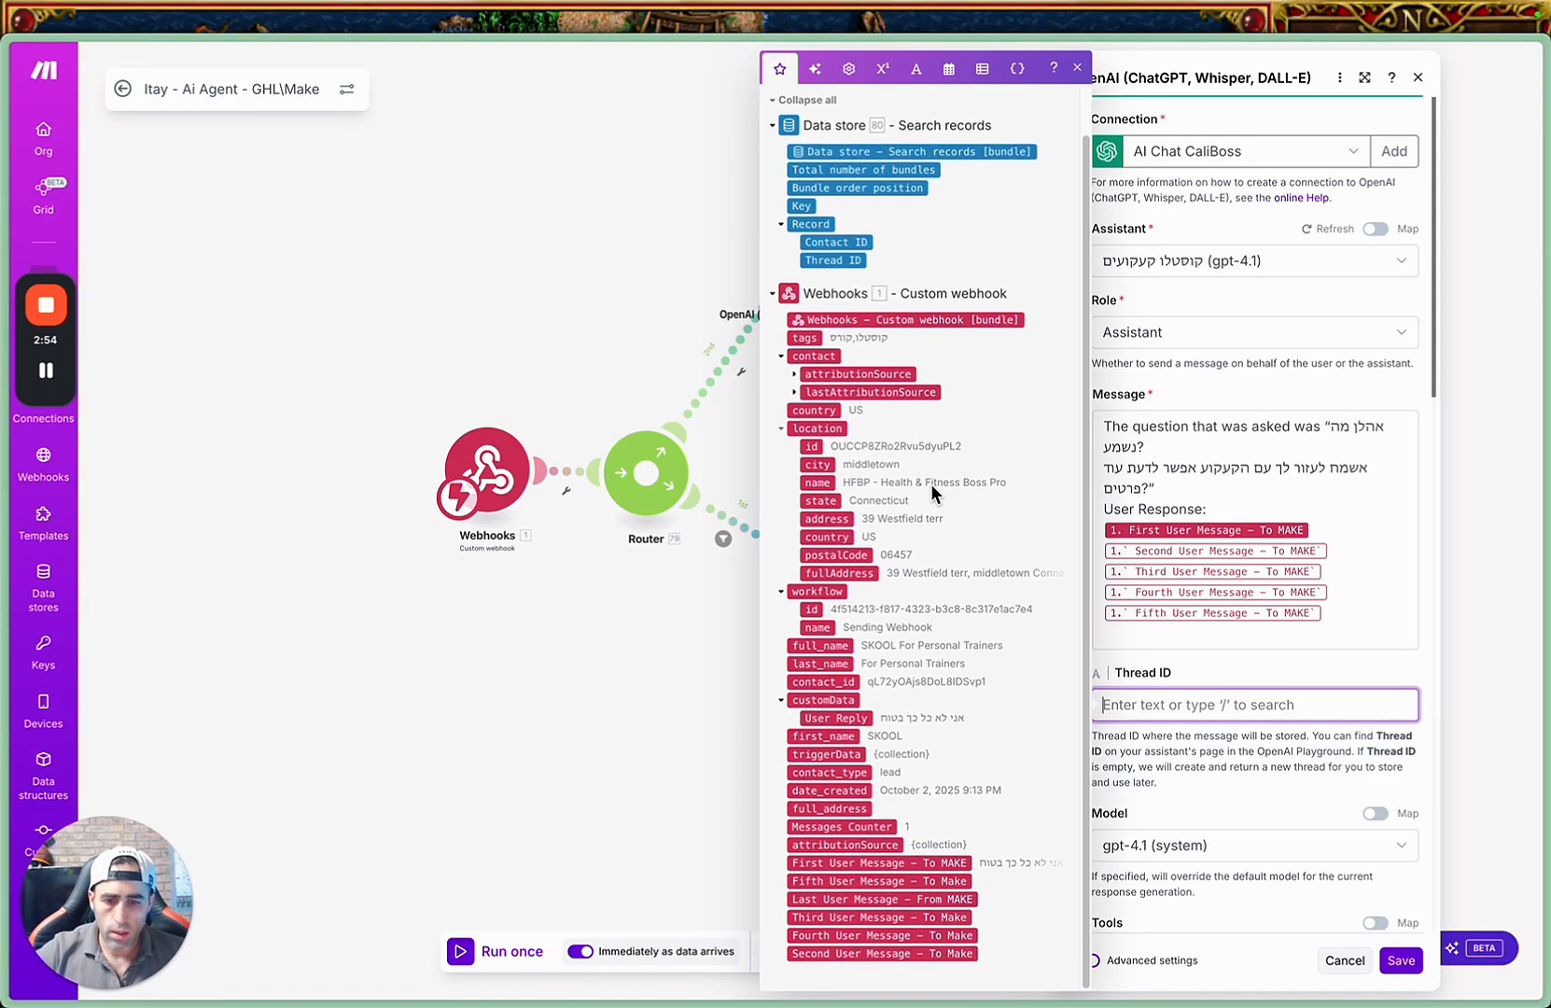
scroll(931, 485, up, 1)
click(859, 108)
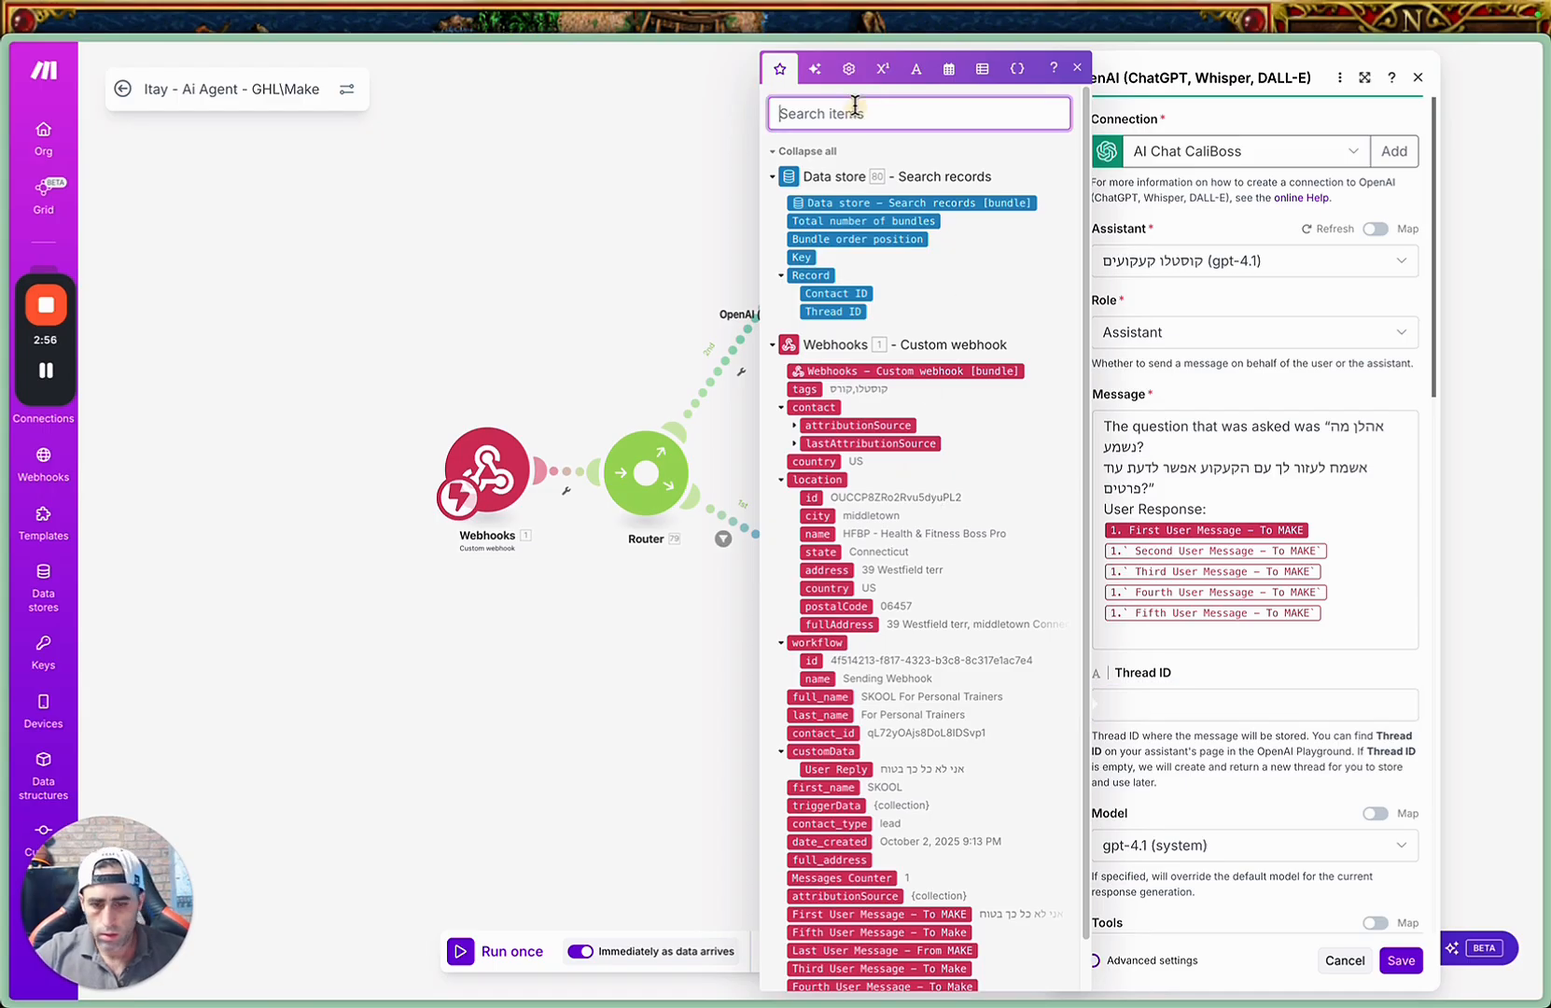
text(thr)
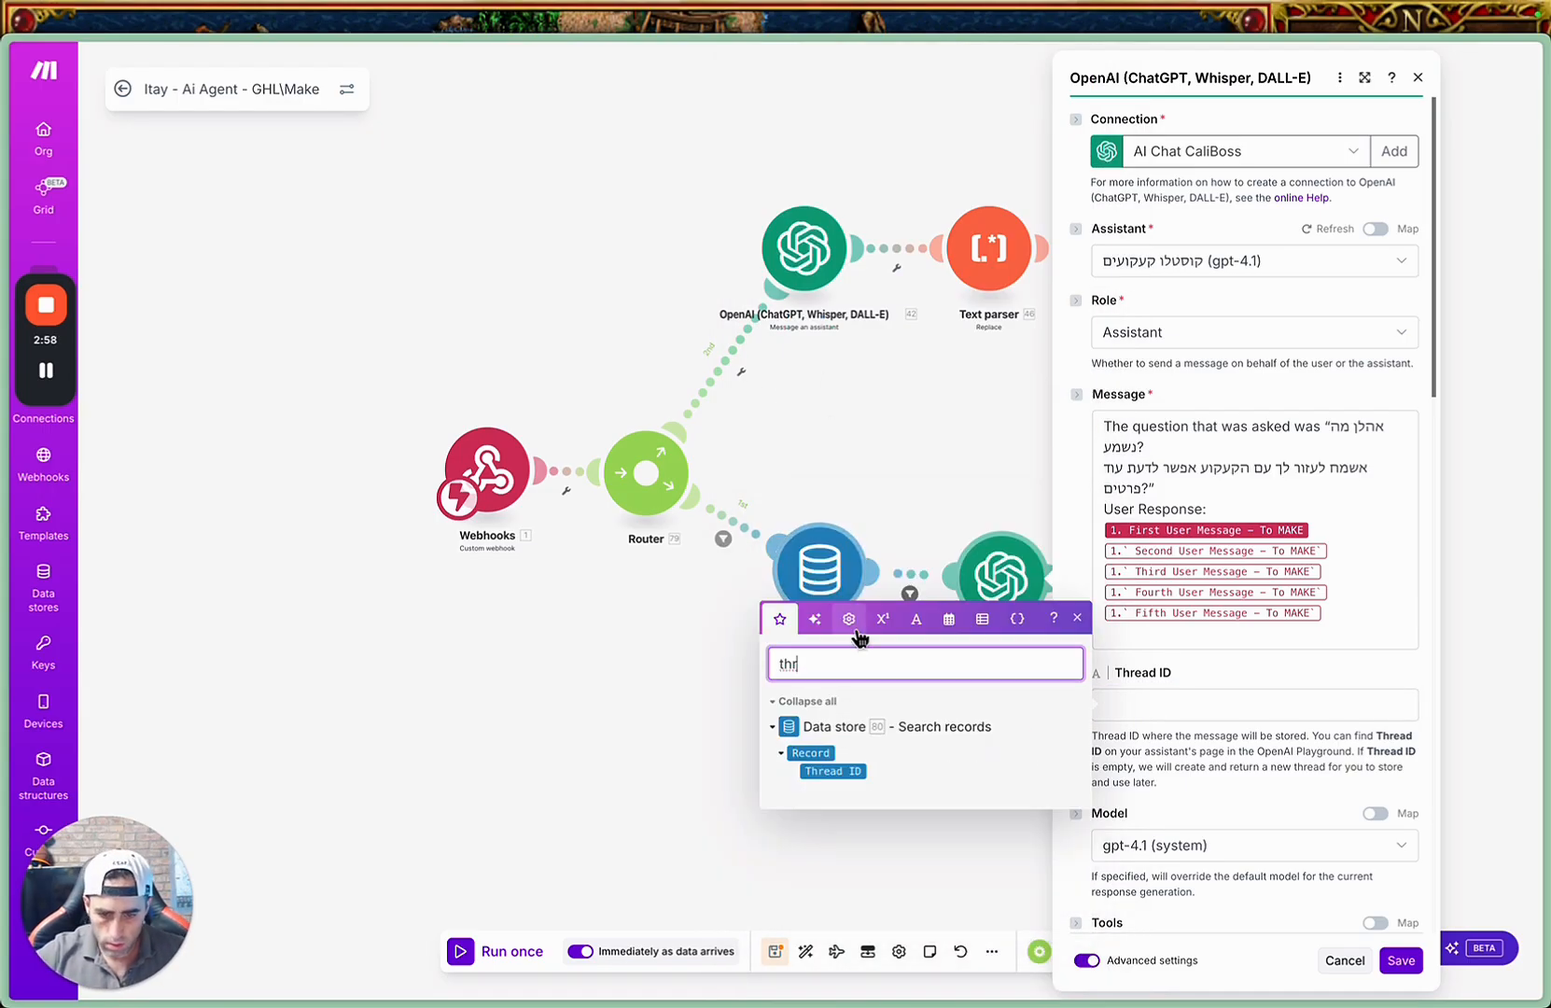
click(844, 769)
click(844, 769)
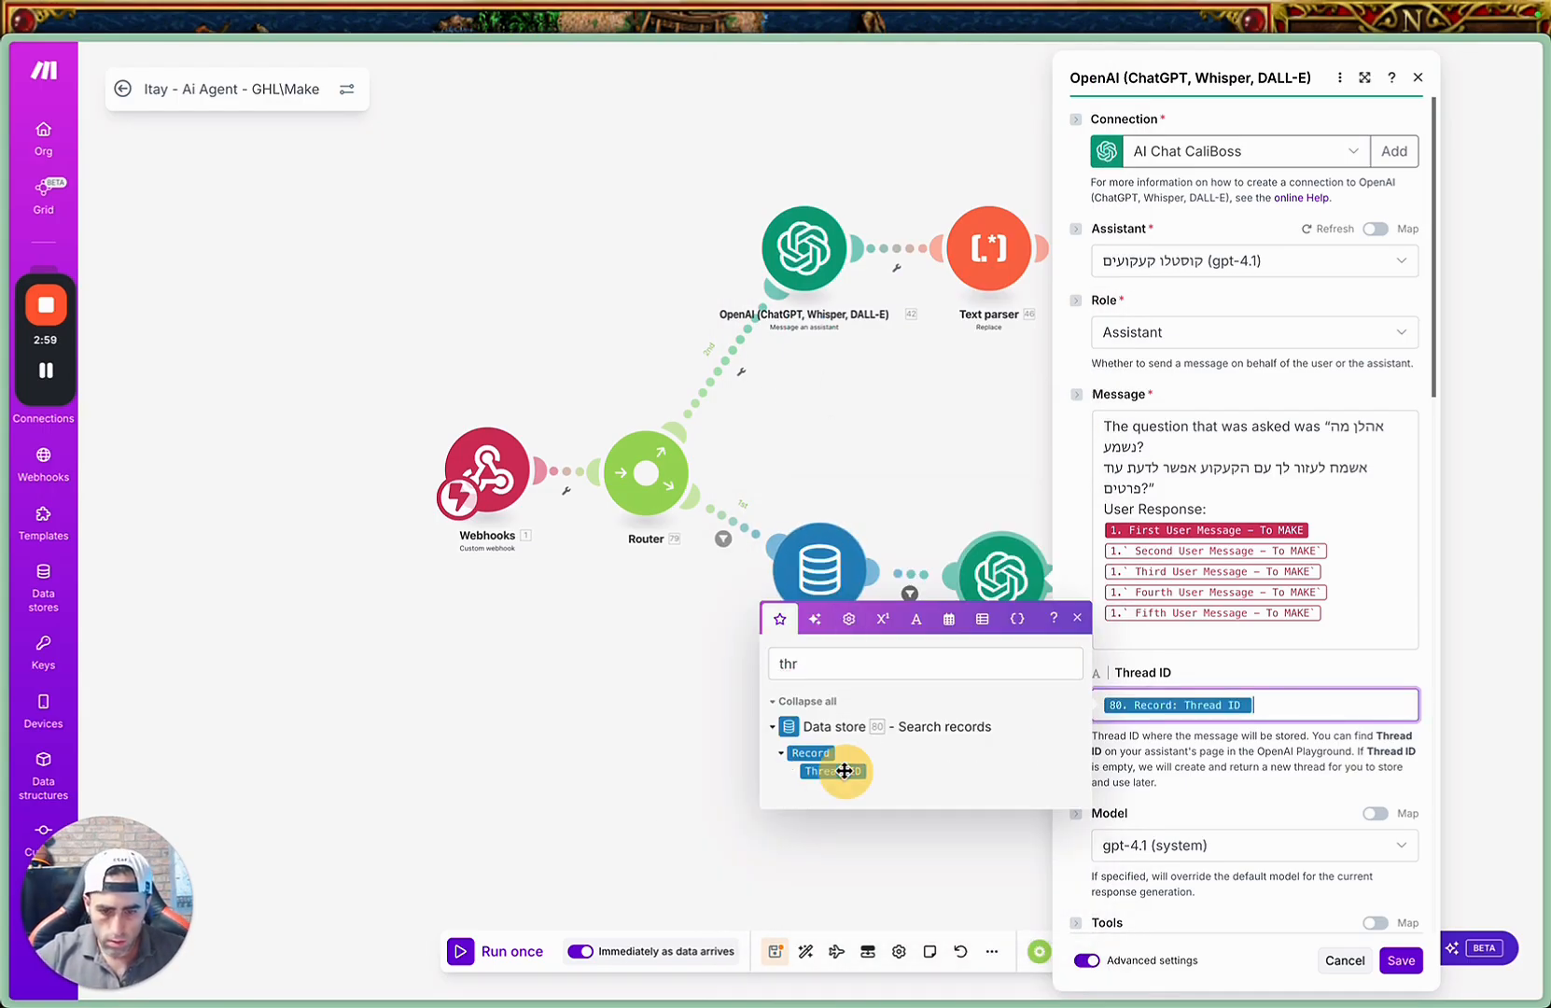
click(1298, 662)
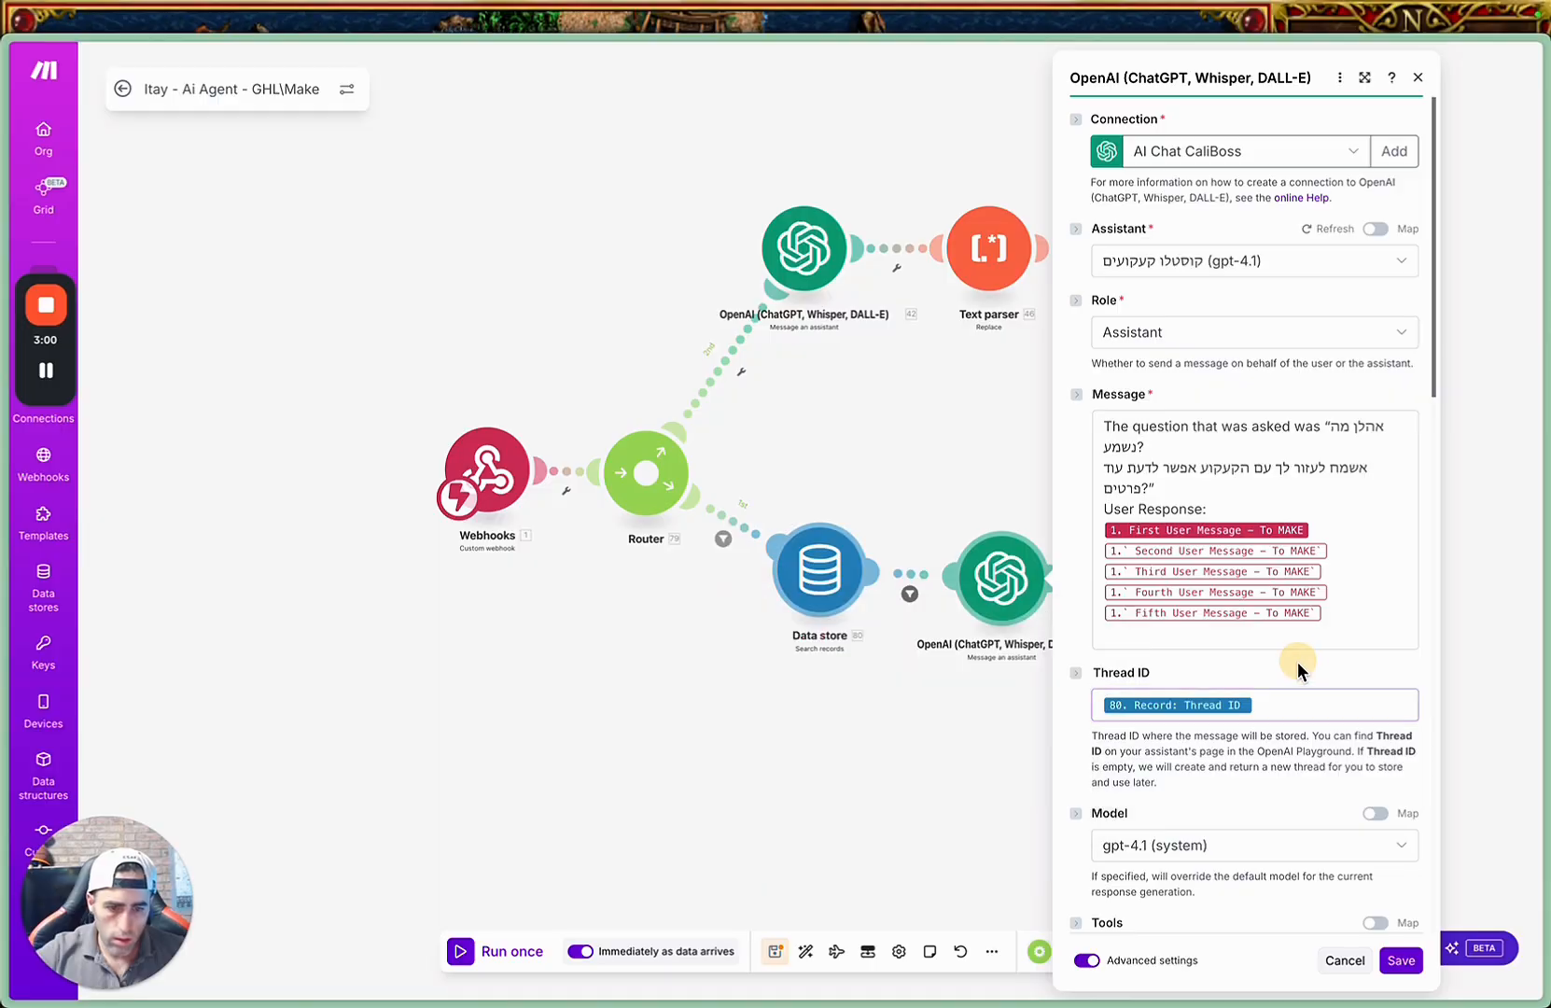
click(1400, 962)
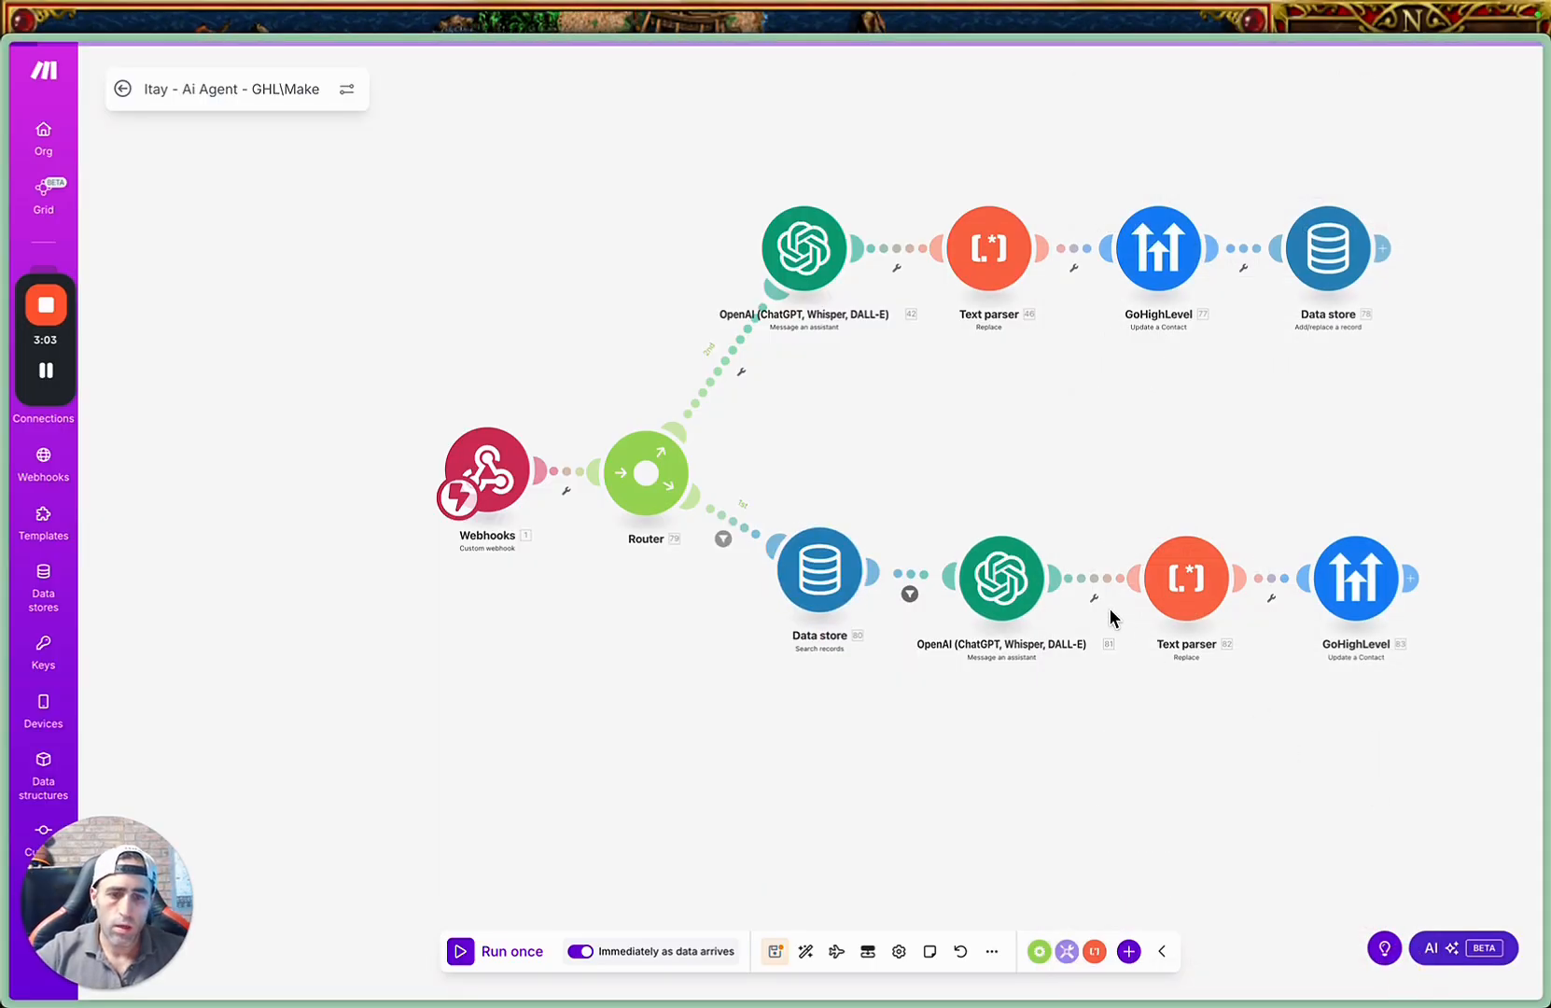
Begin a filter on the router's upper route with the webhook's tags and the Does not exist operator.
drag(1150, 699, 1068, 670)
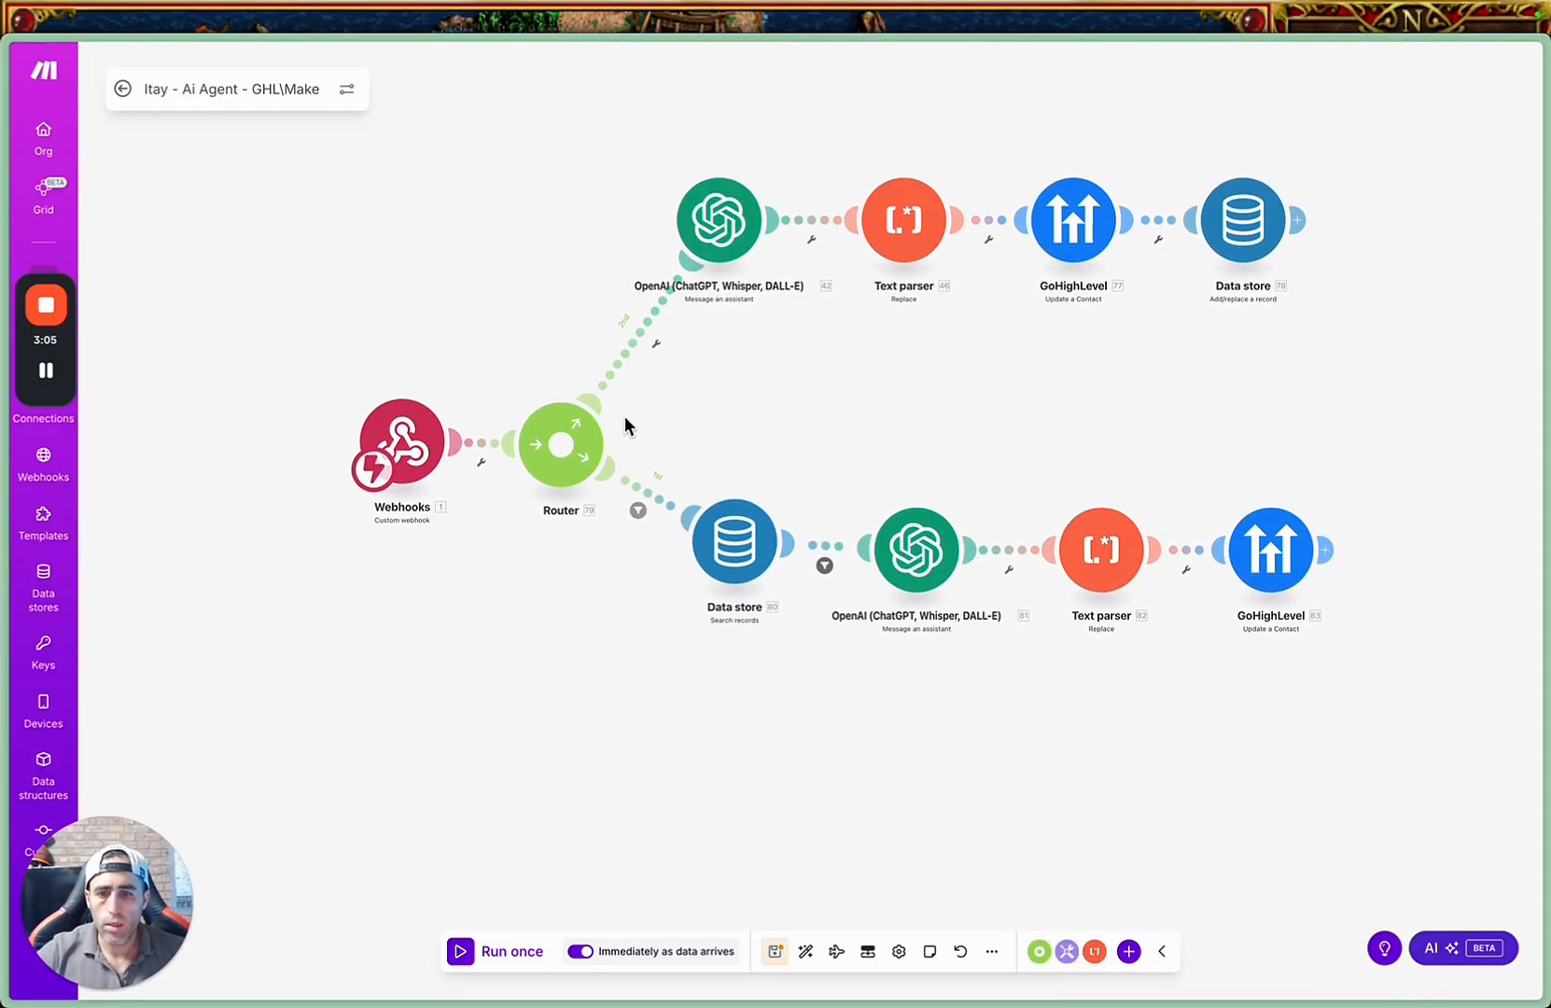
click(638, 333)
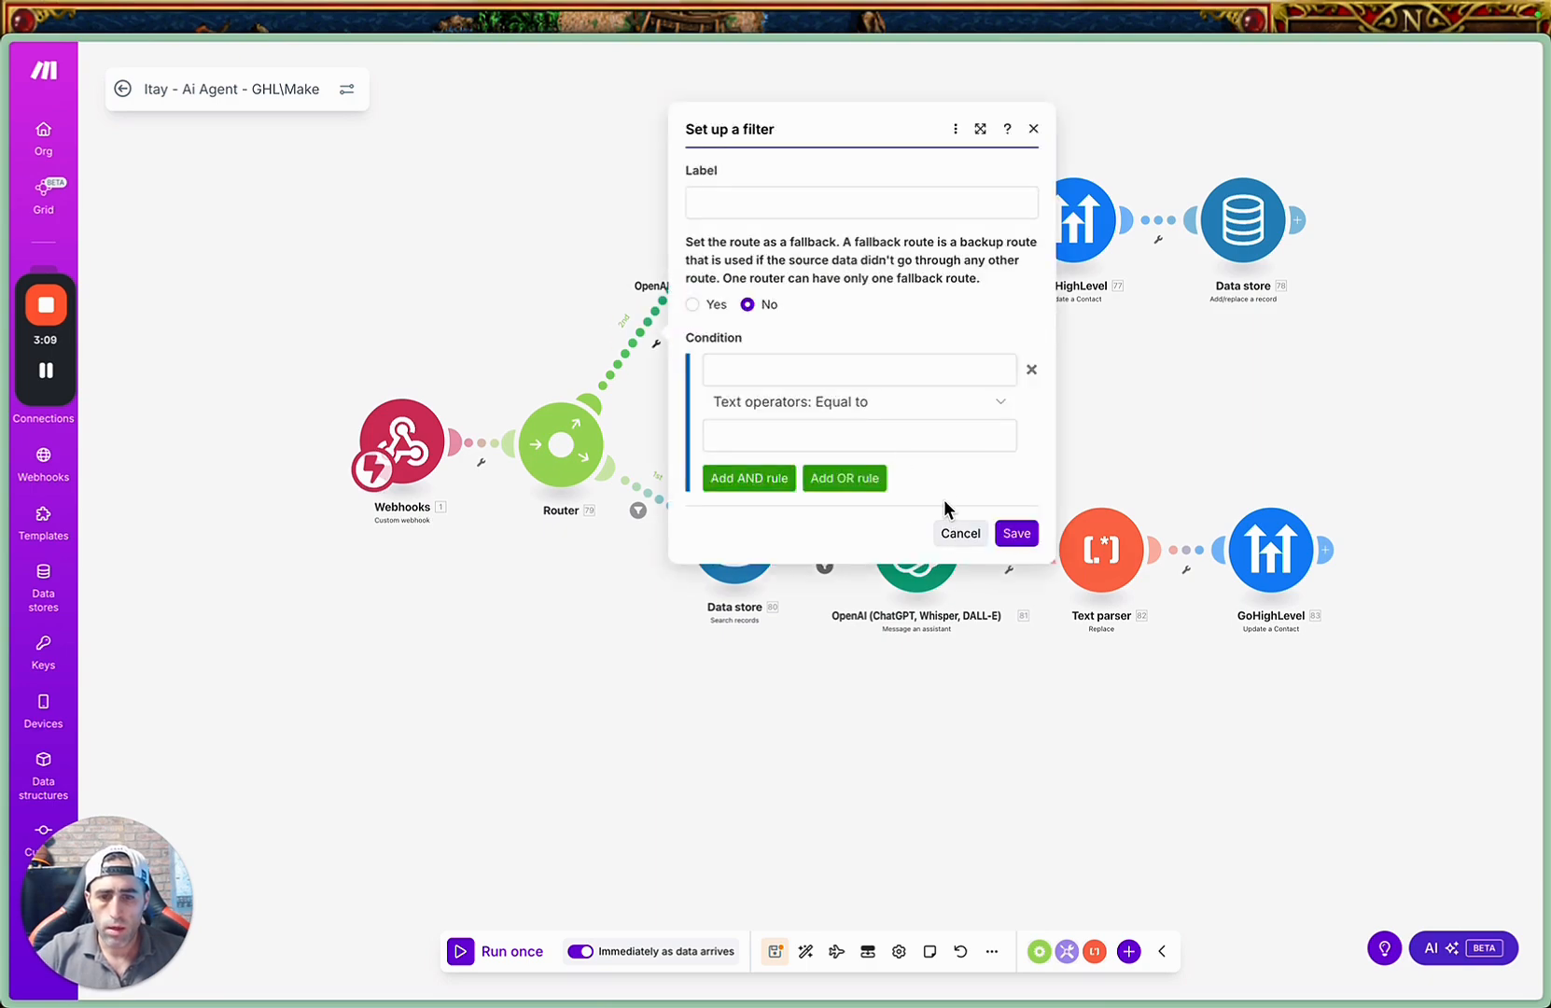
click(885, 404)
click(817, 519)
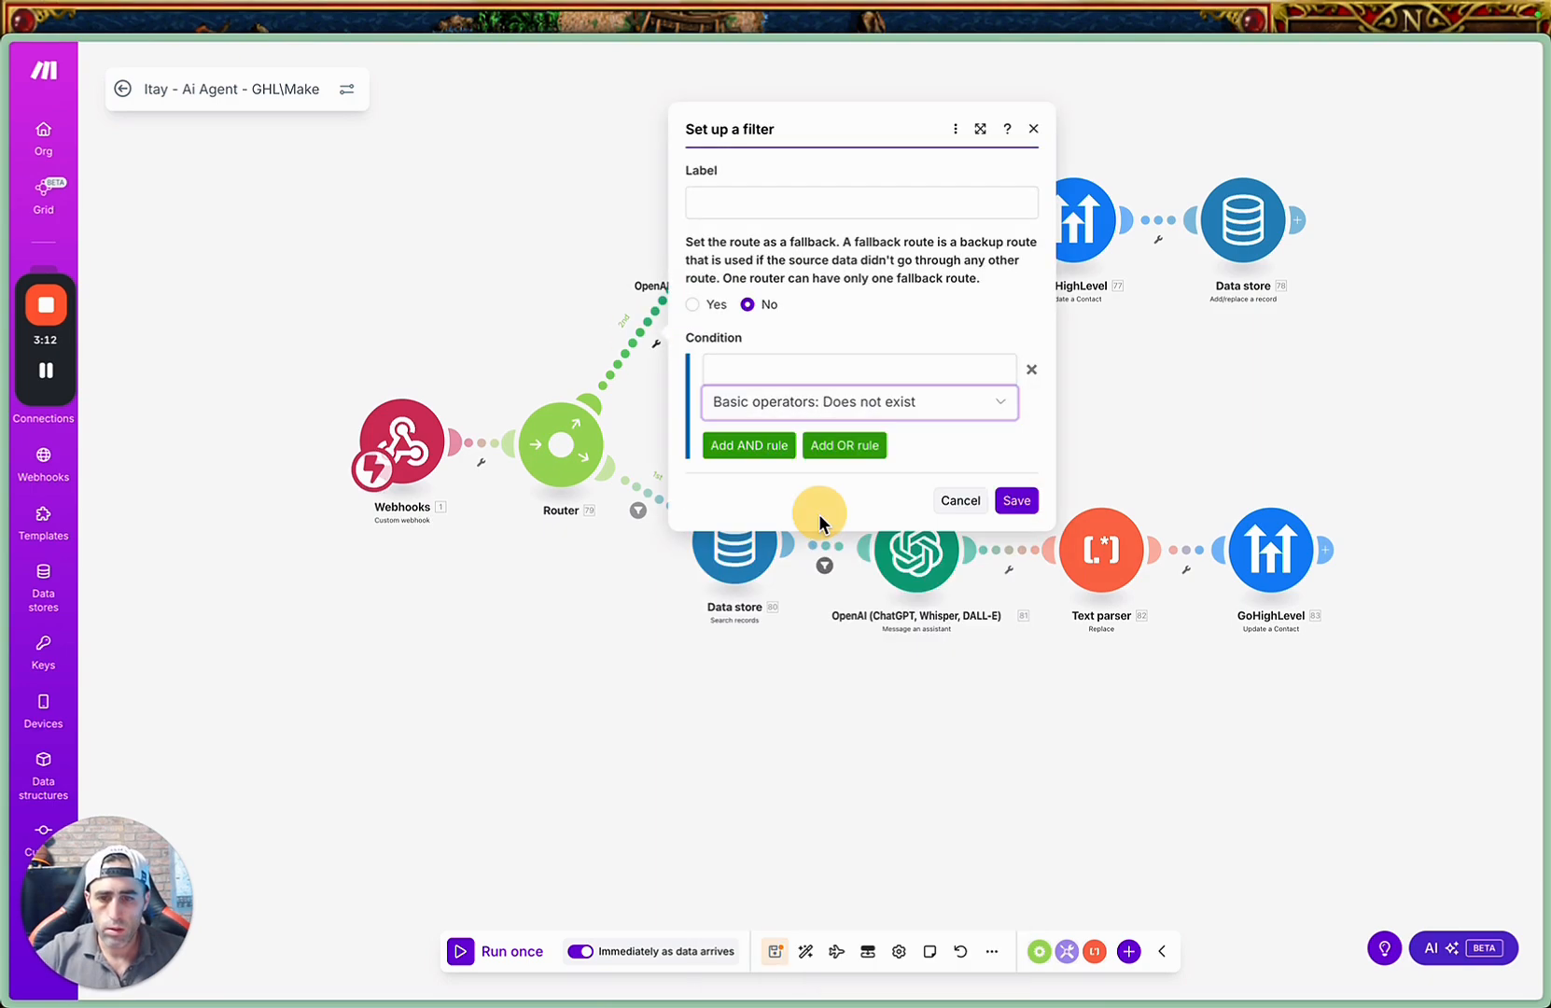
click(839, 368)
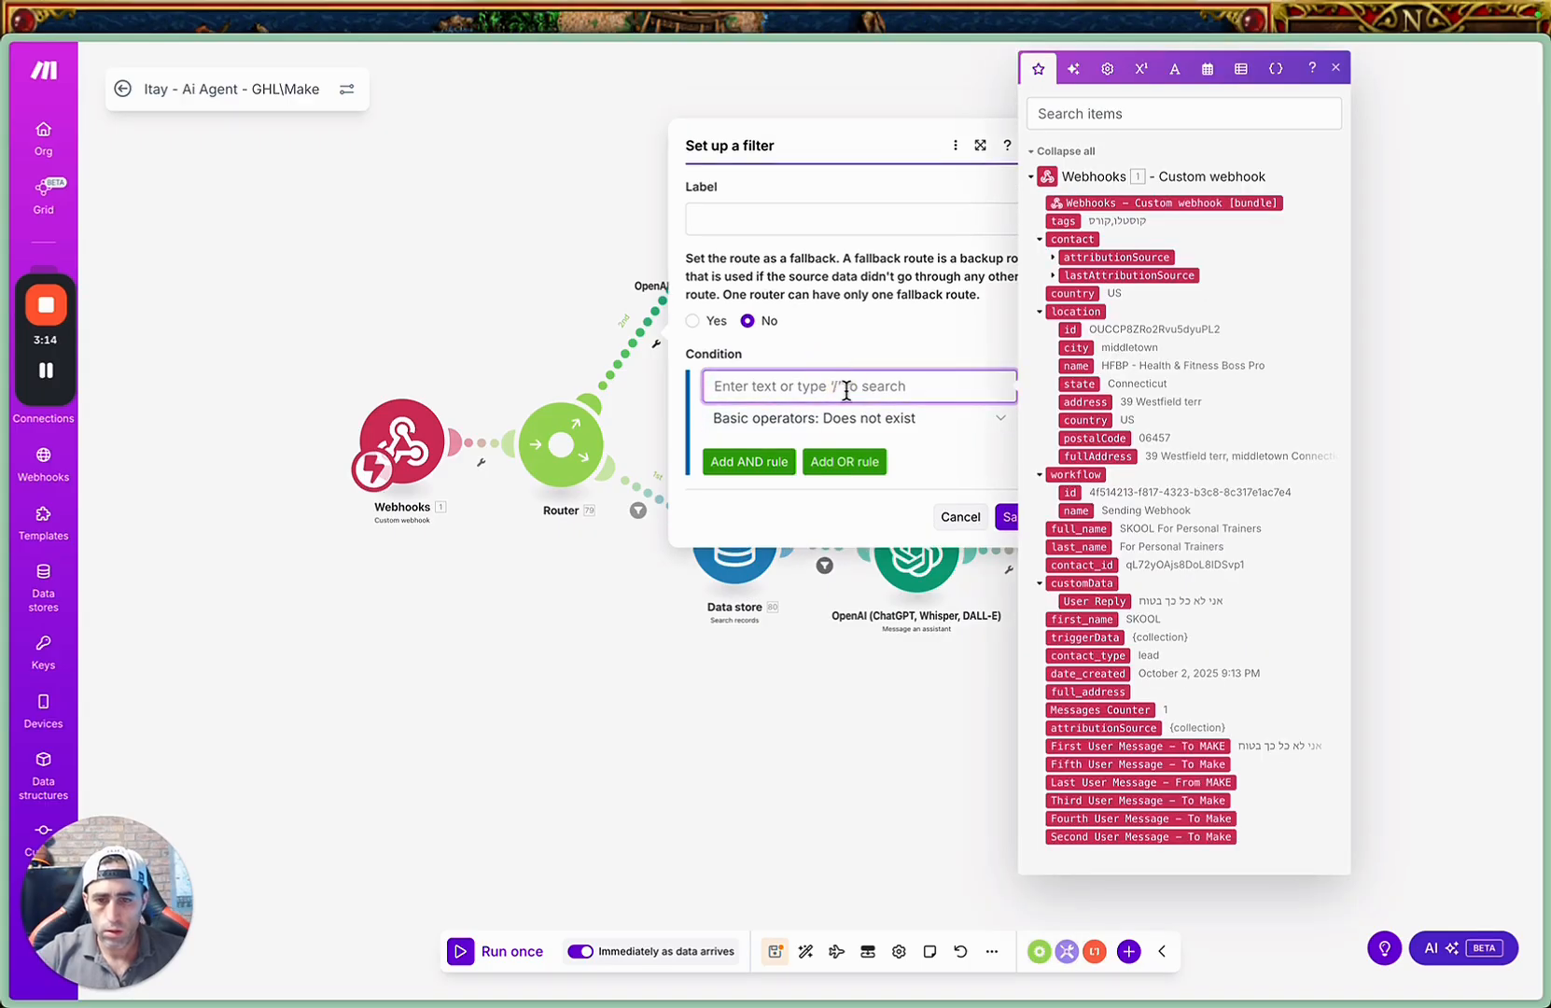
click(1083, 114)
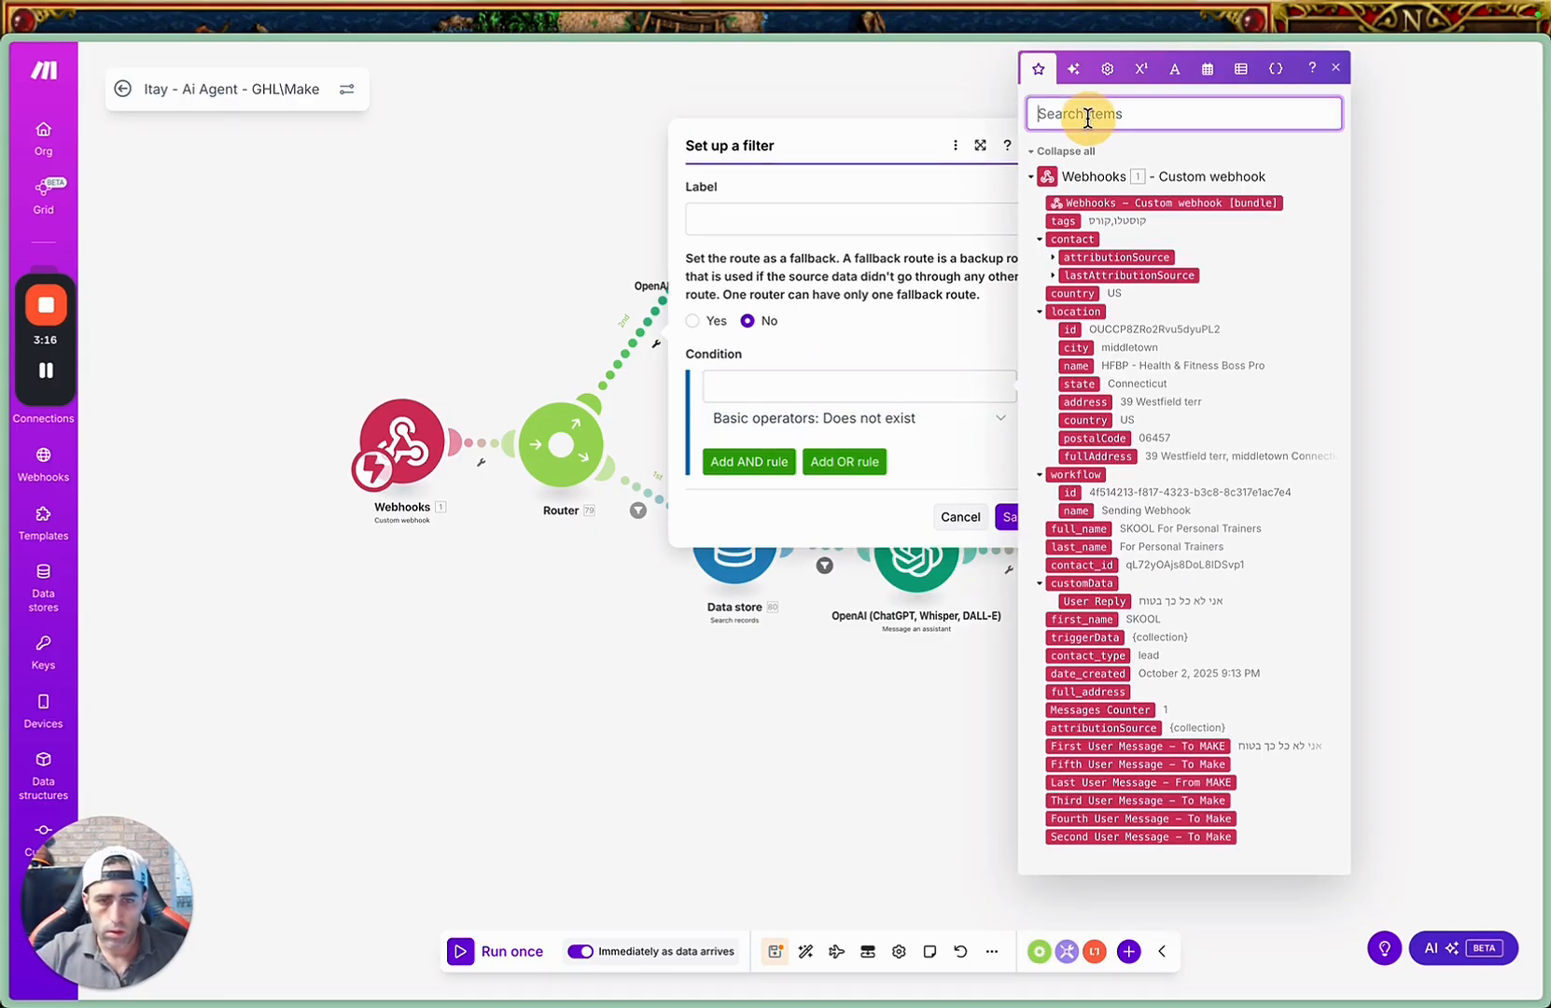
text(tag)
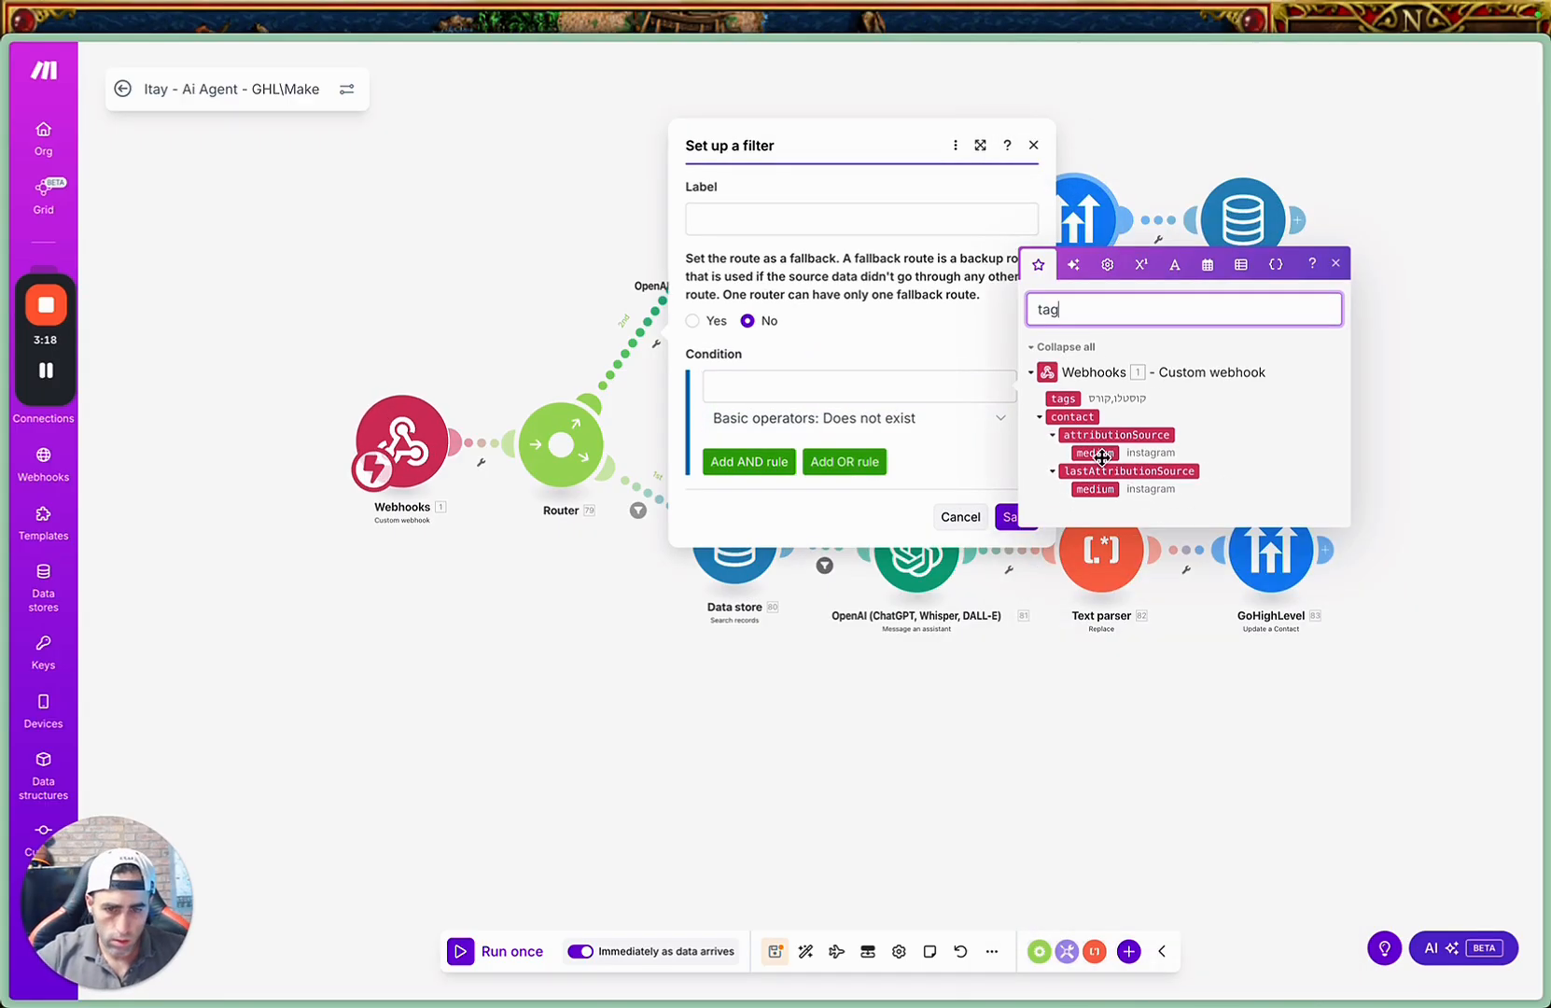
click(1064, 399)
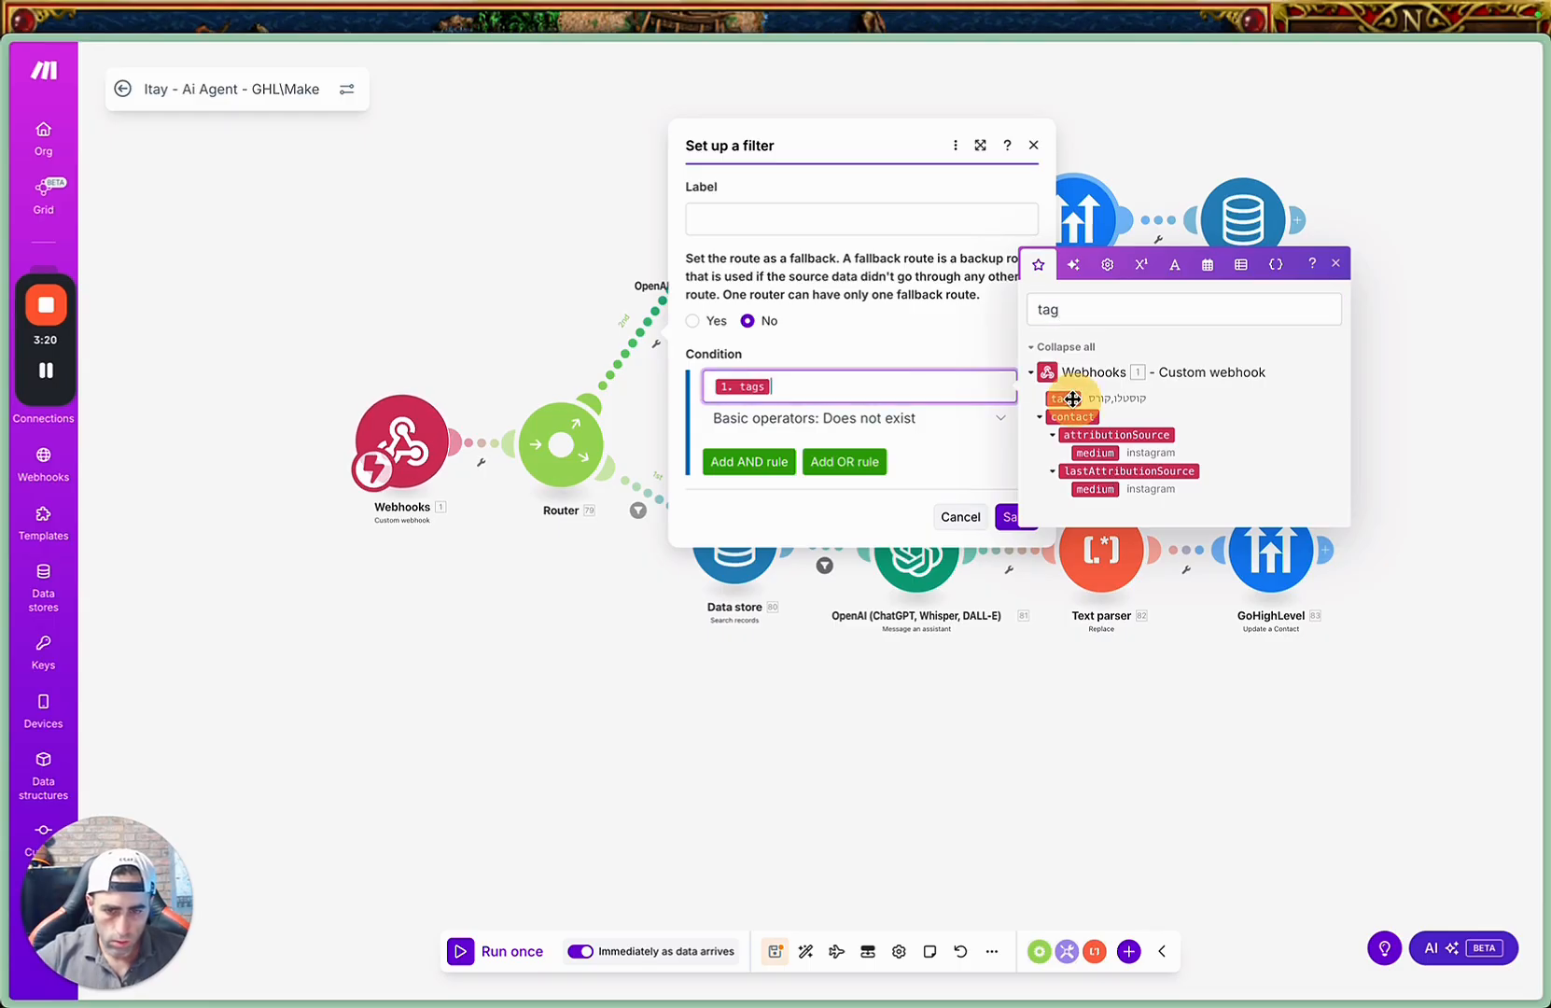
Change the tags condition to Contains (case insensitive) with the value "webhook" and save the upper route's filter.
click(894, 422)
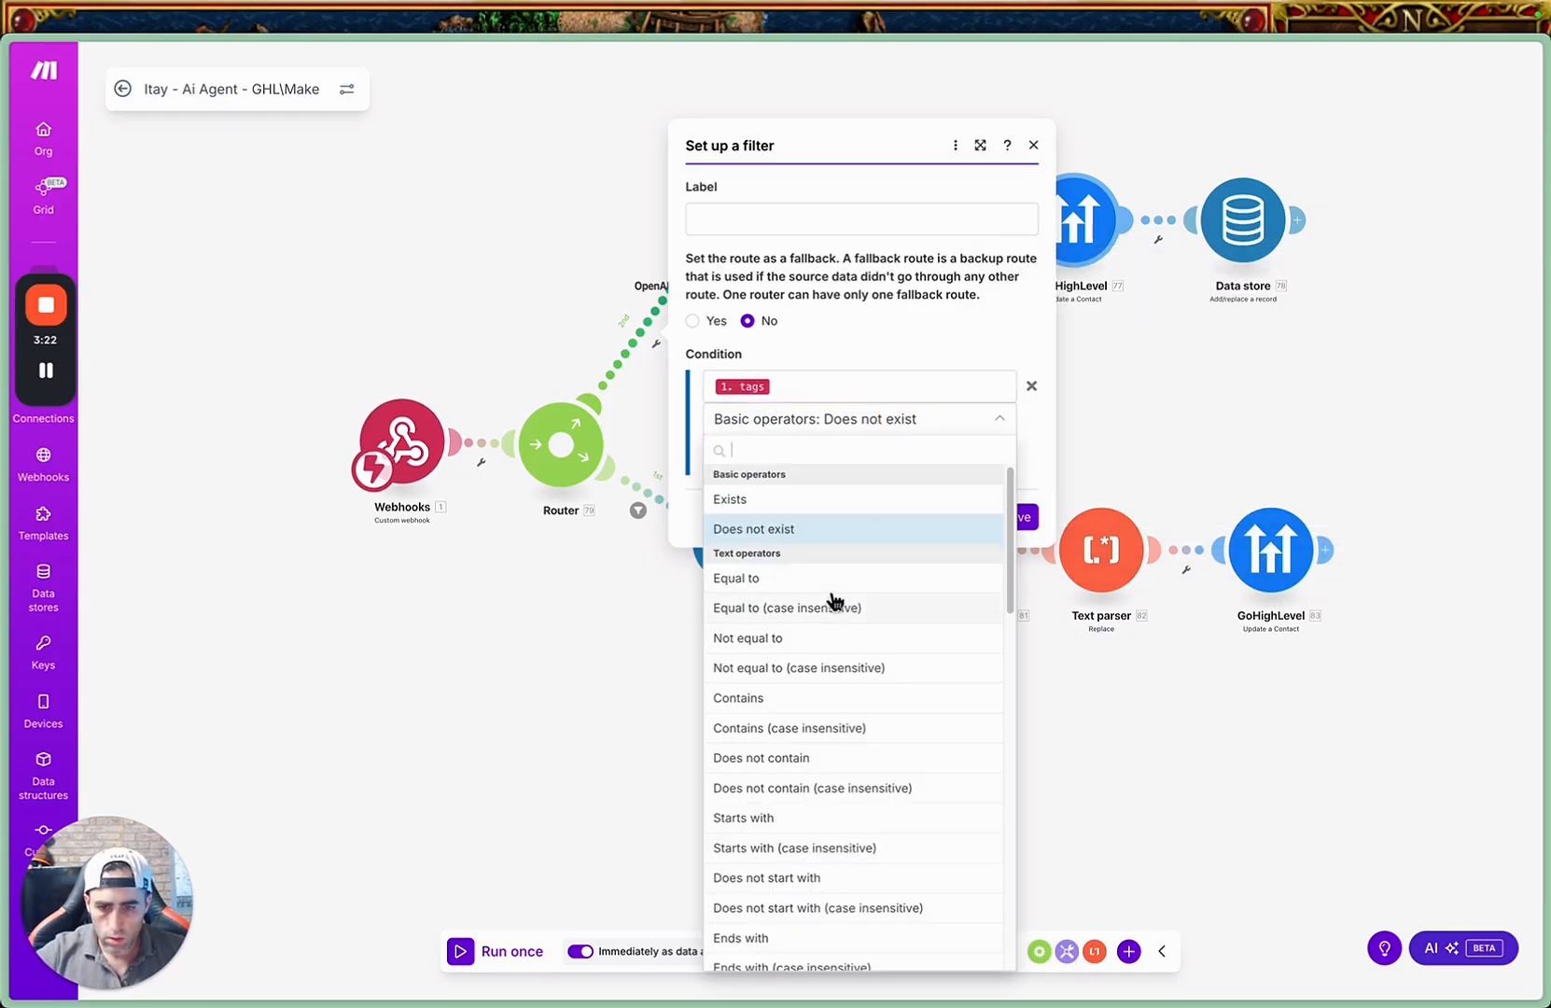
click(849, 728)
click(786, 450)
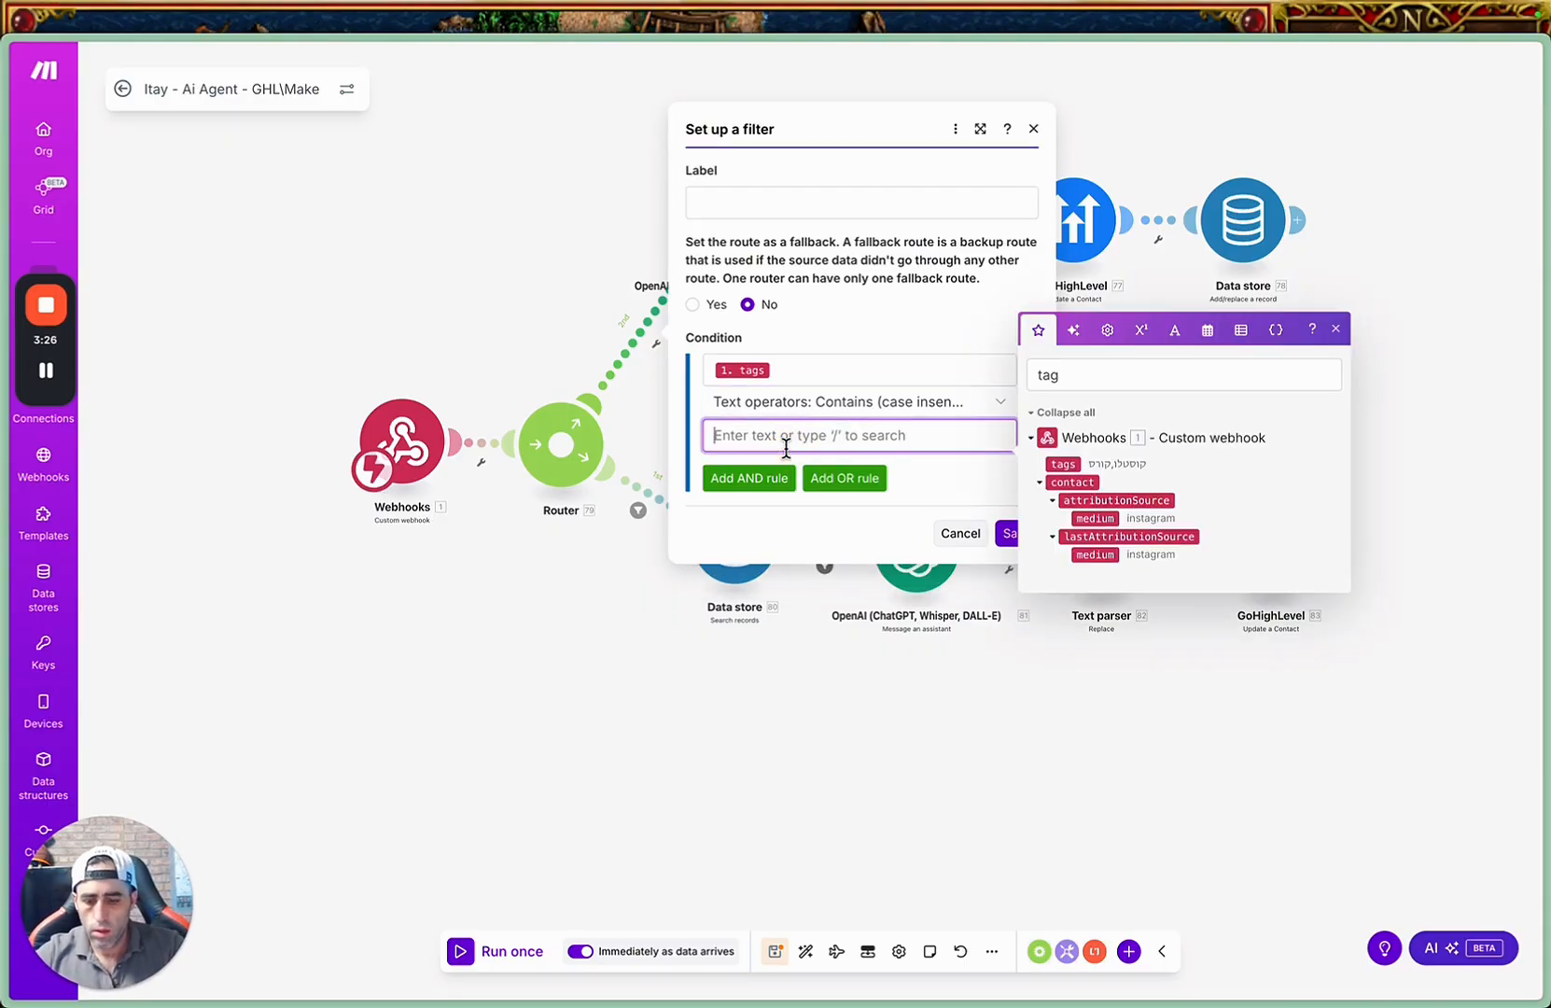
text(webhook)
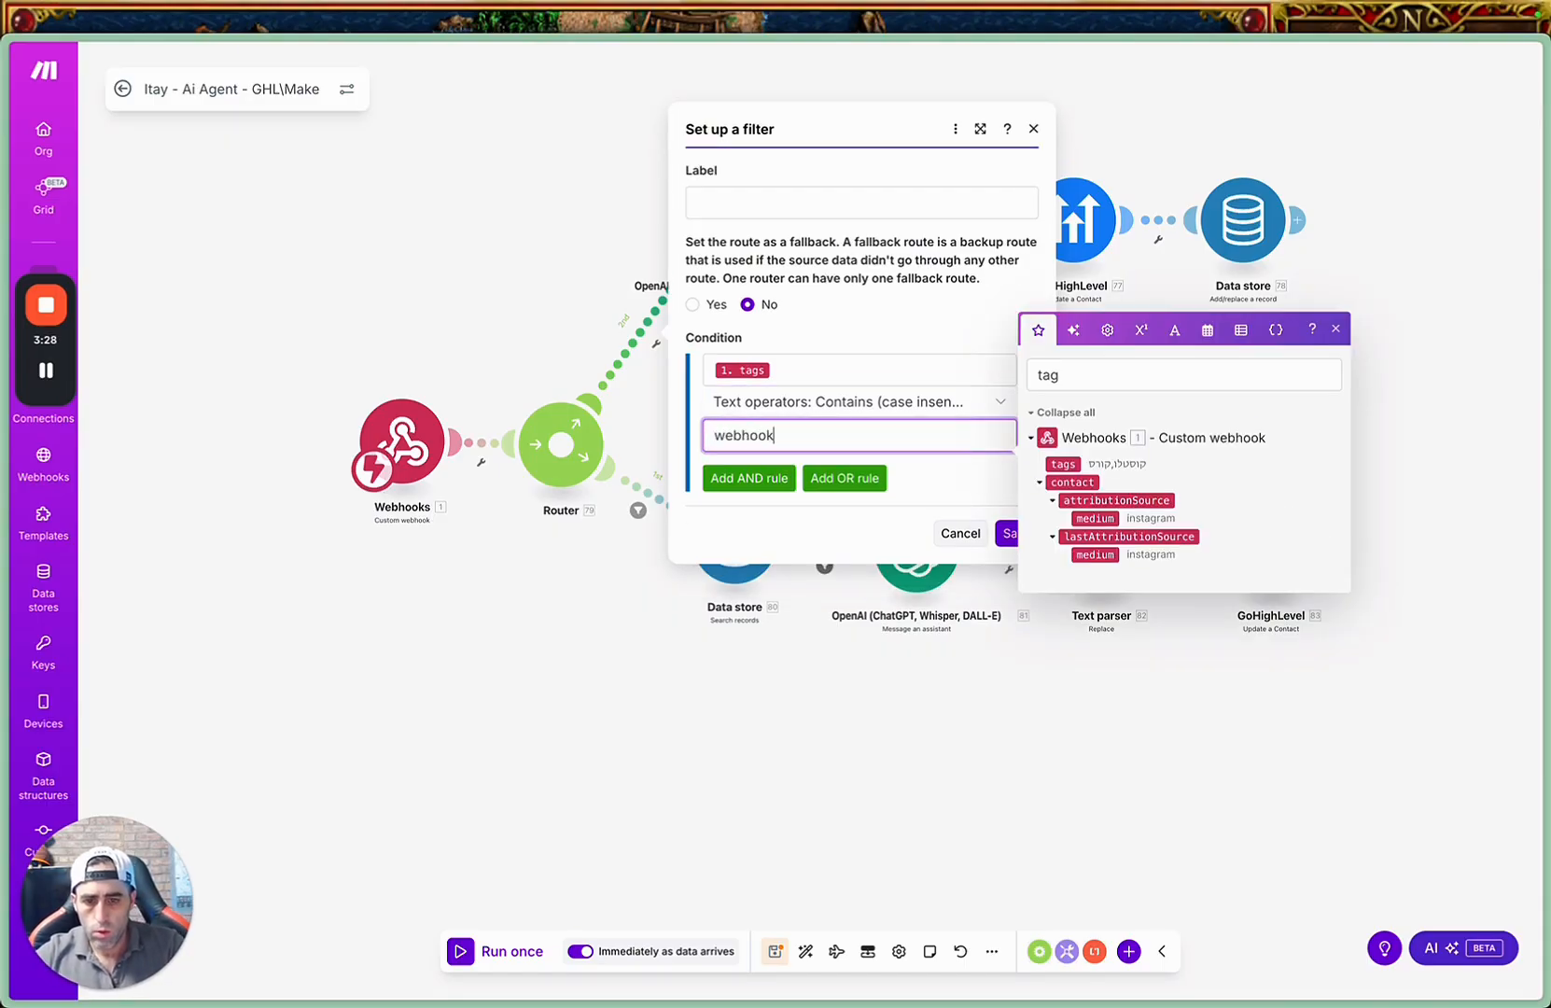
click(1009, 533)
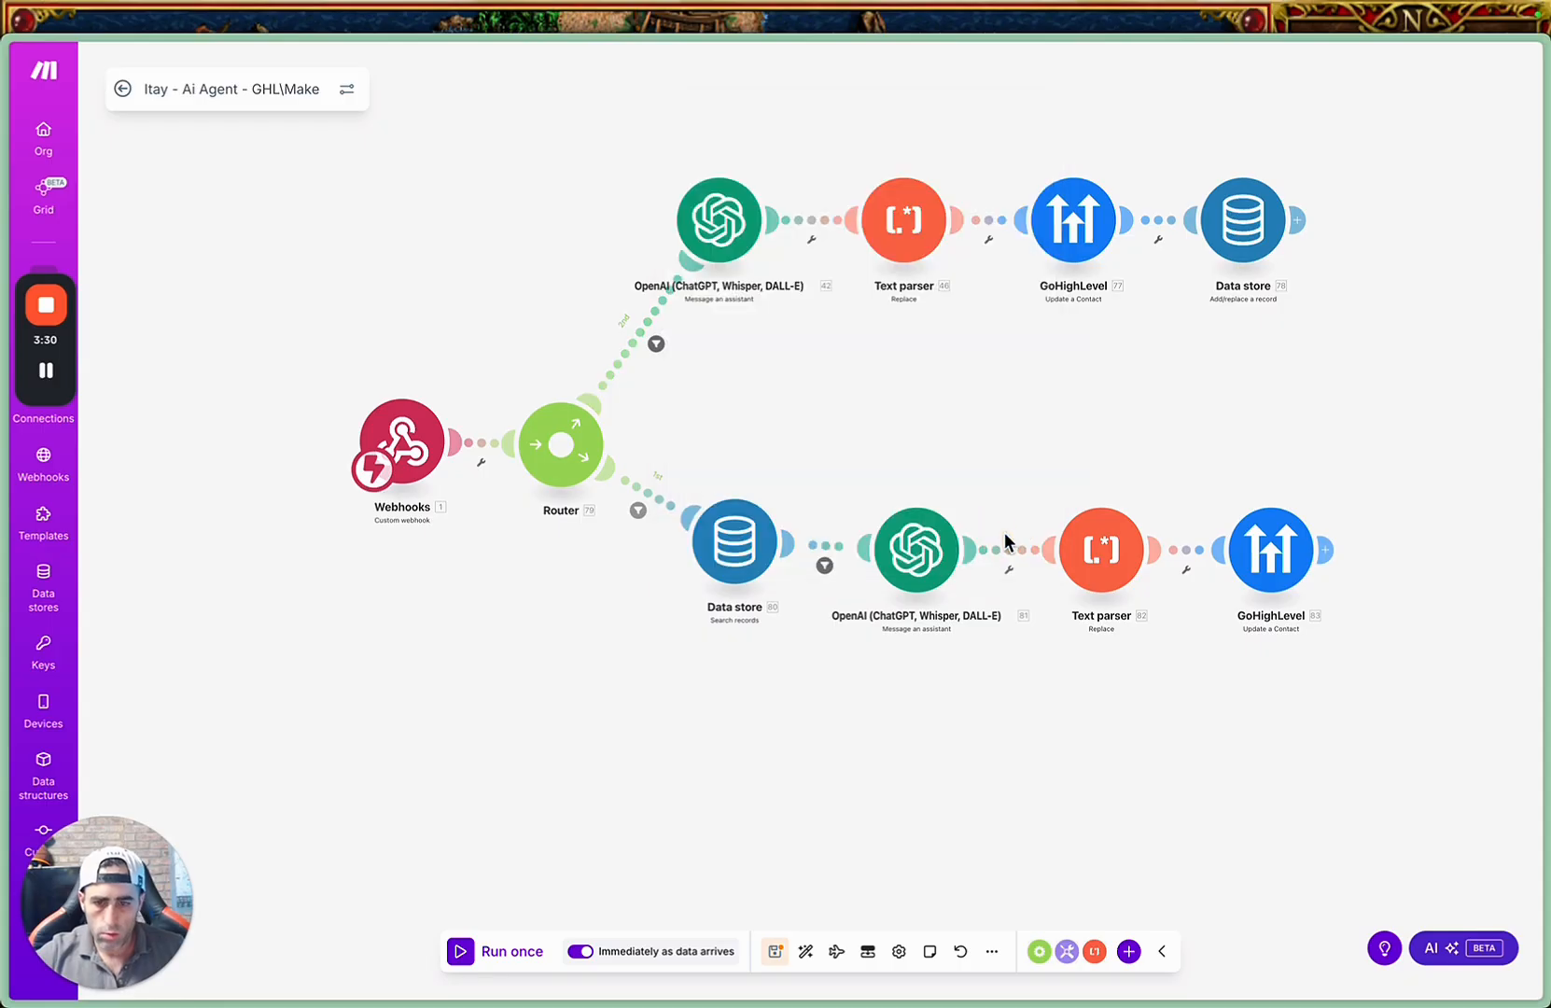
Review and re-save the tag filters on both router routes, and save the scenario.
click(641, 343)
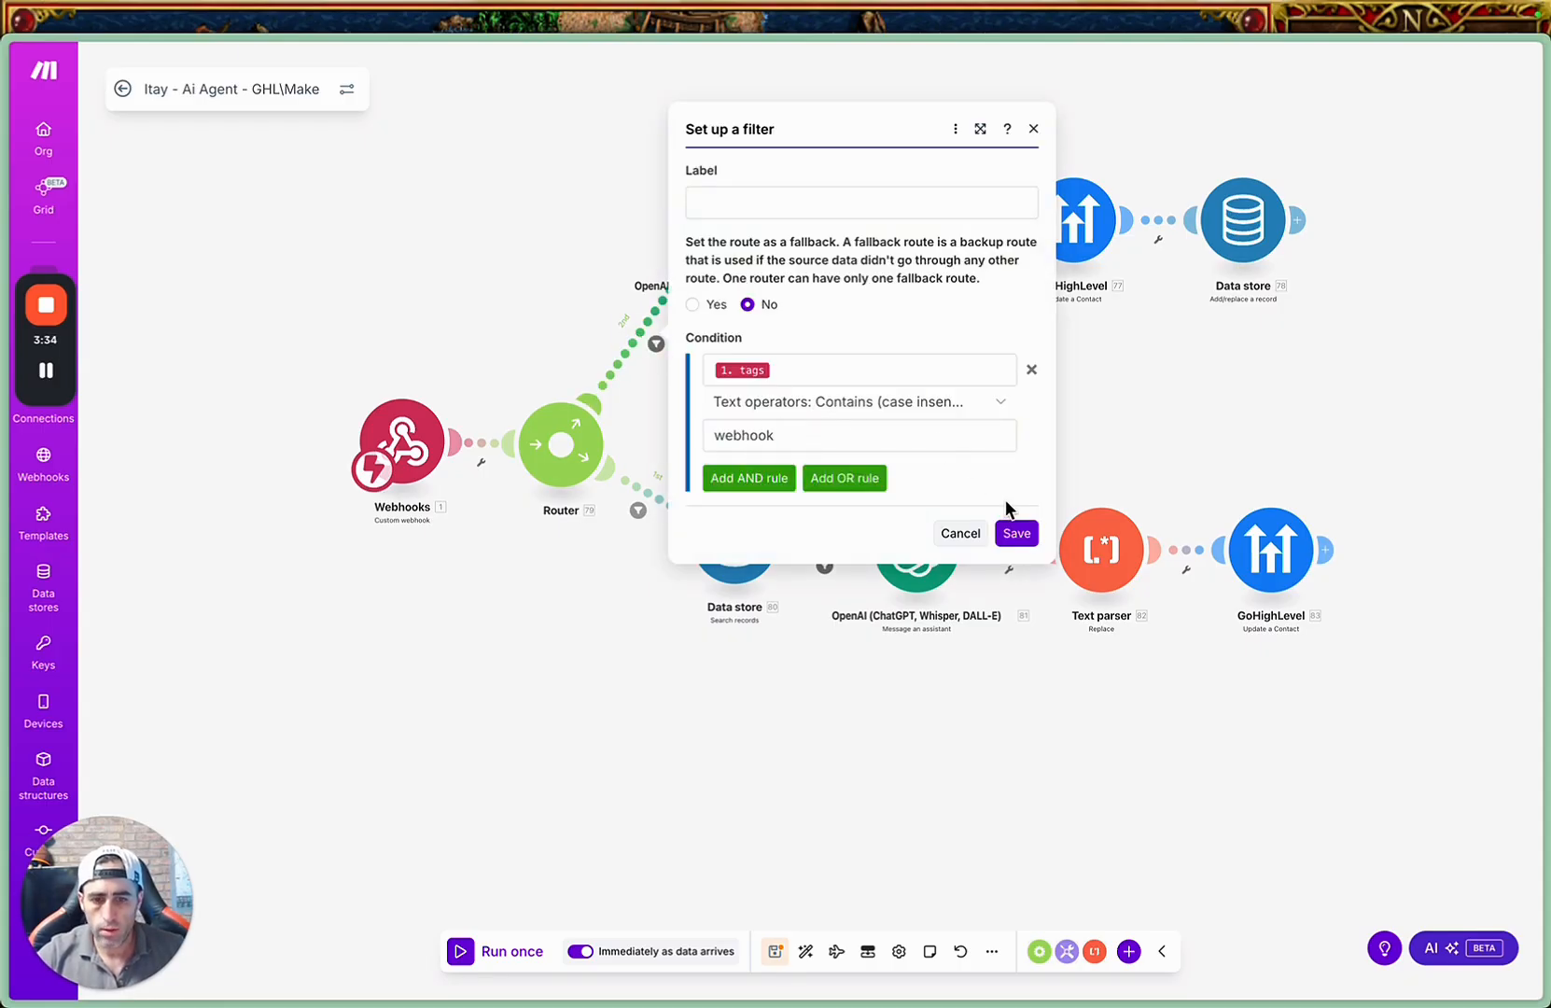
click(1014, 532)
click(639, 510)
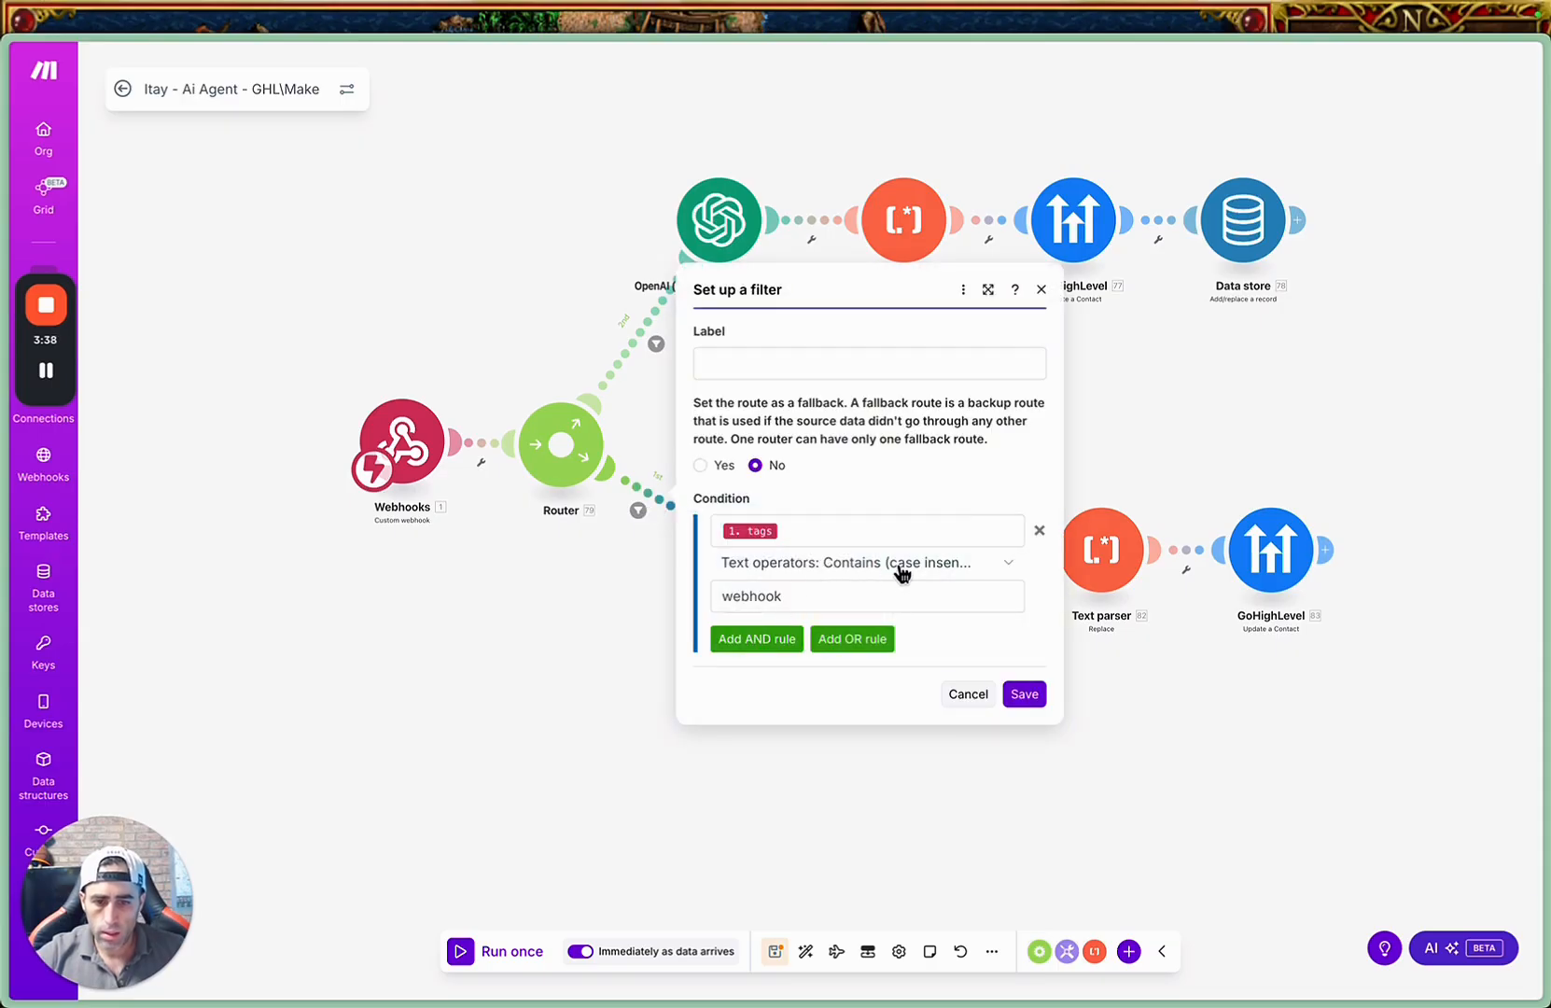
click(1016, 689)
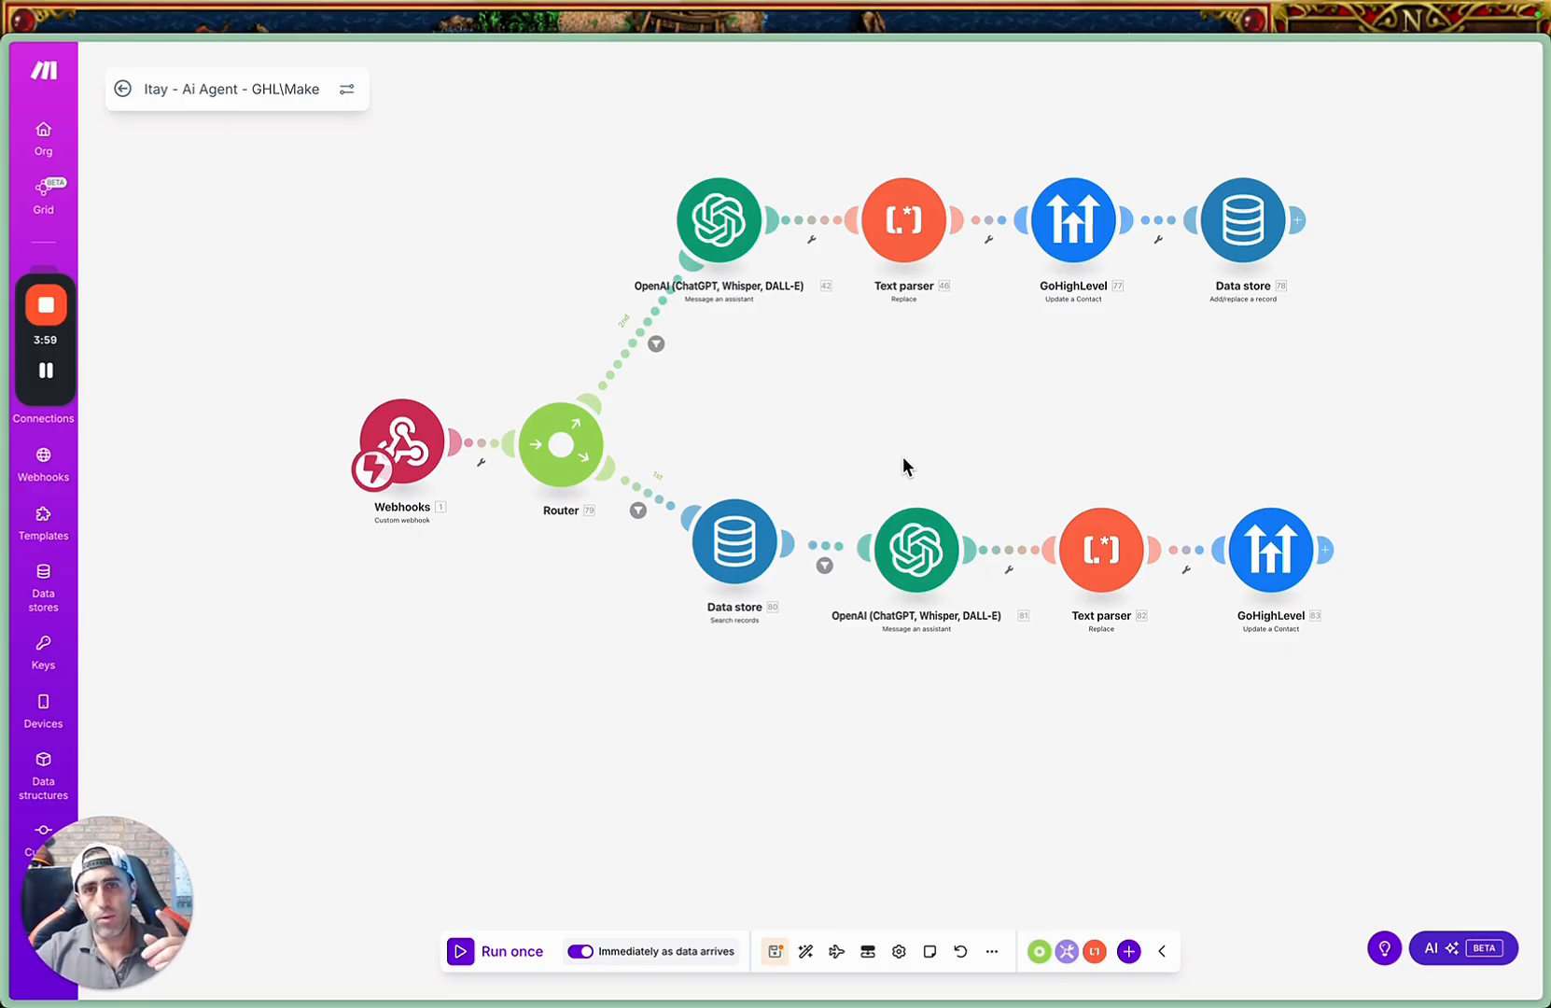
key(super+s)
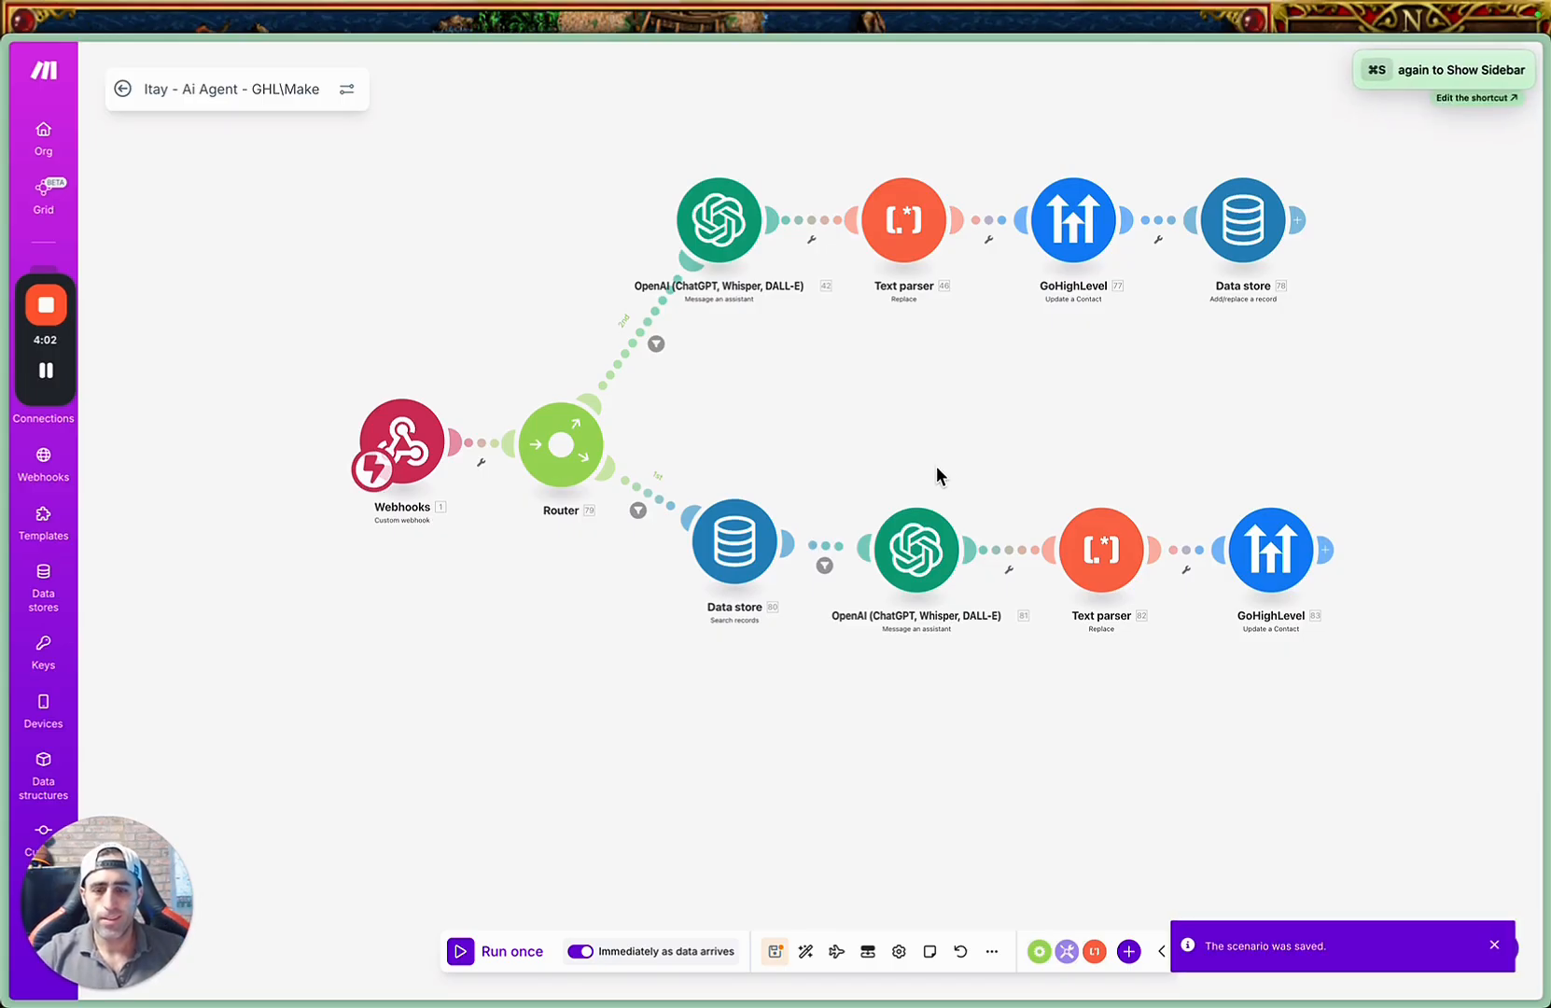